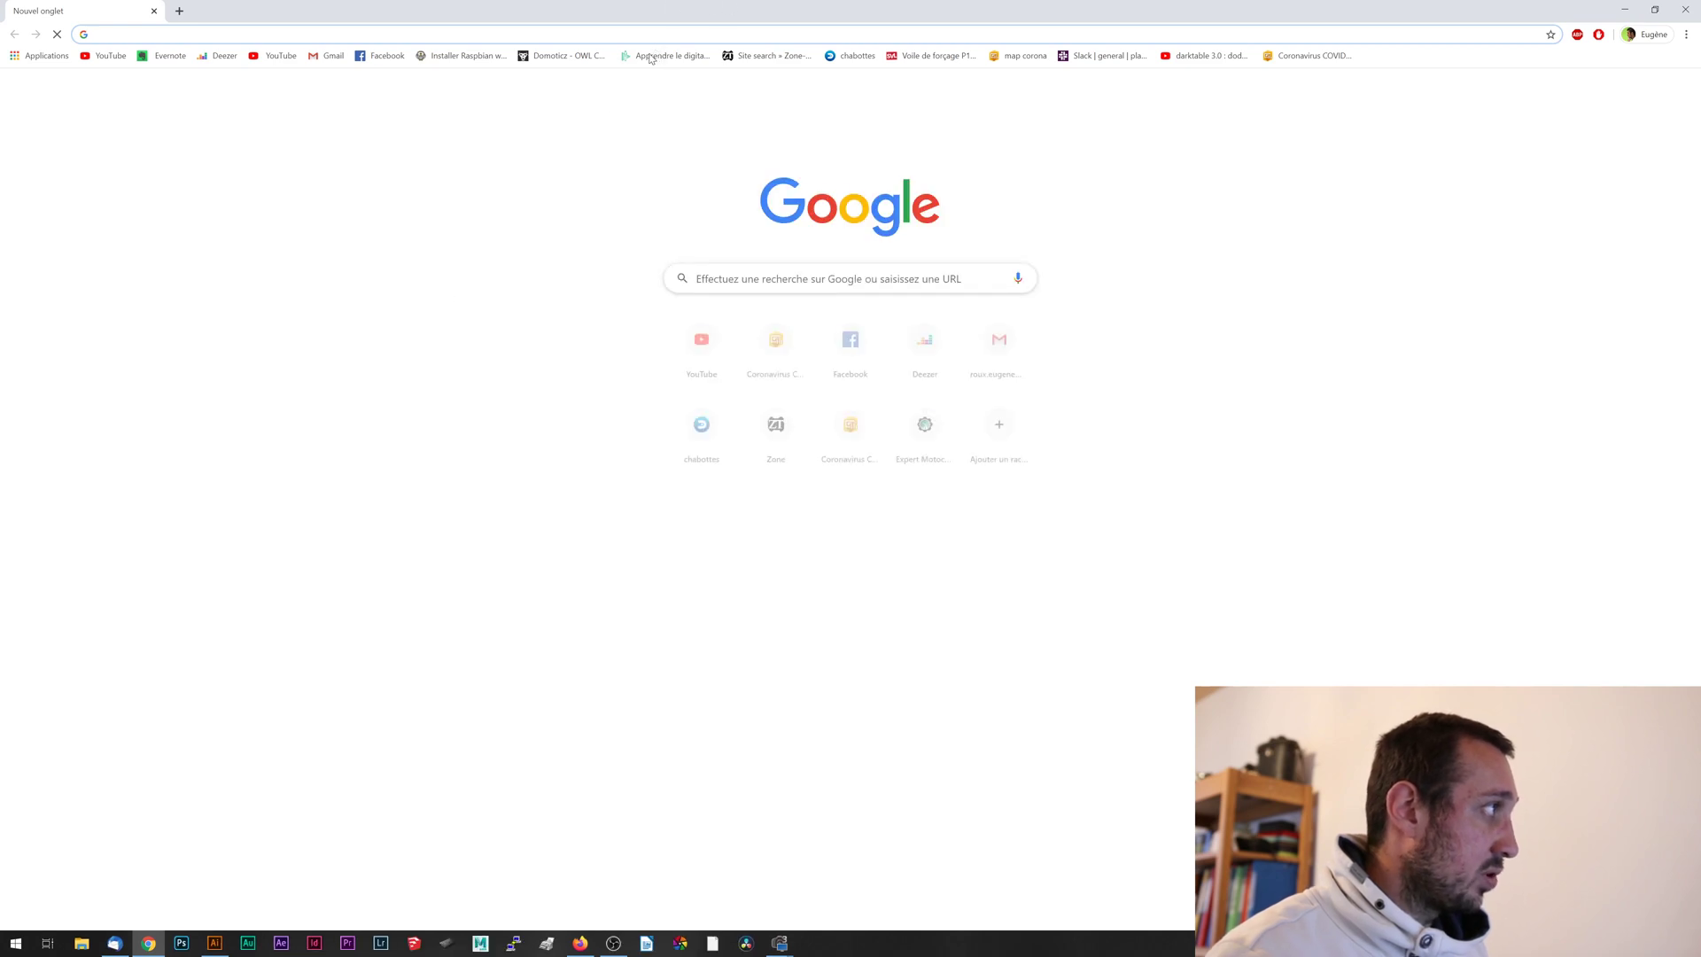
- Search the web for "telecharger gimp" and find the gimp.org downloads result
type("telecharge")
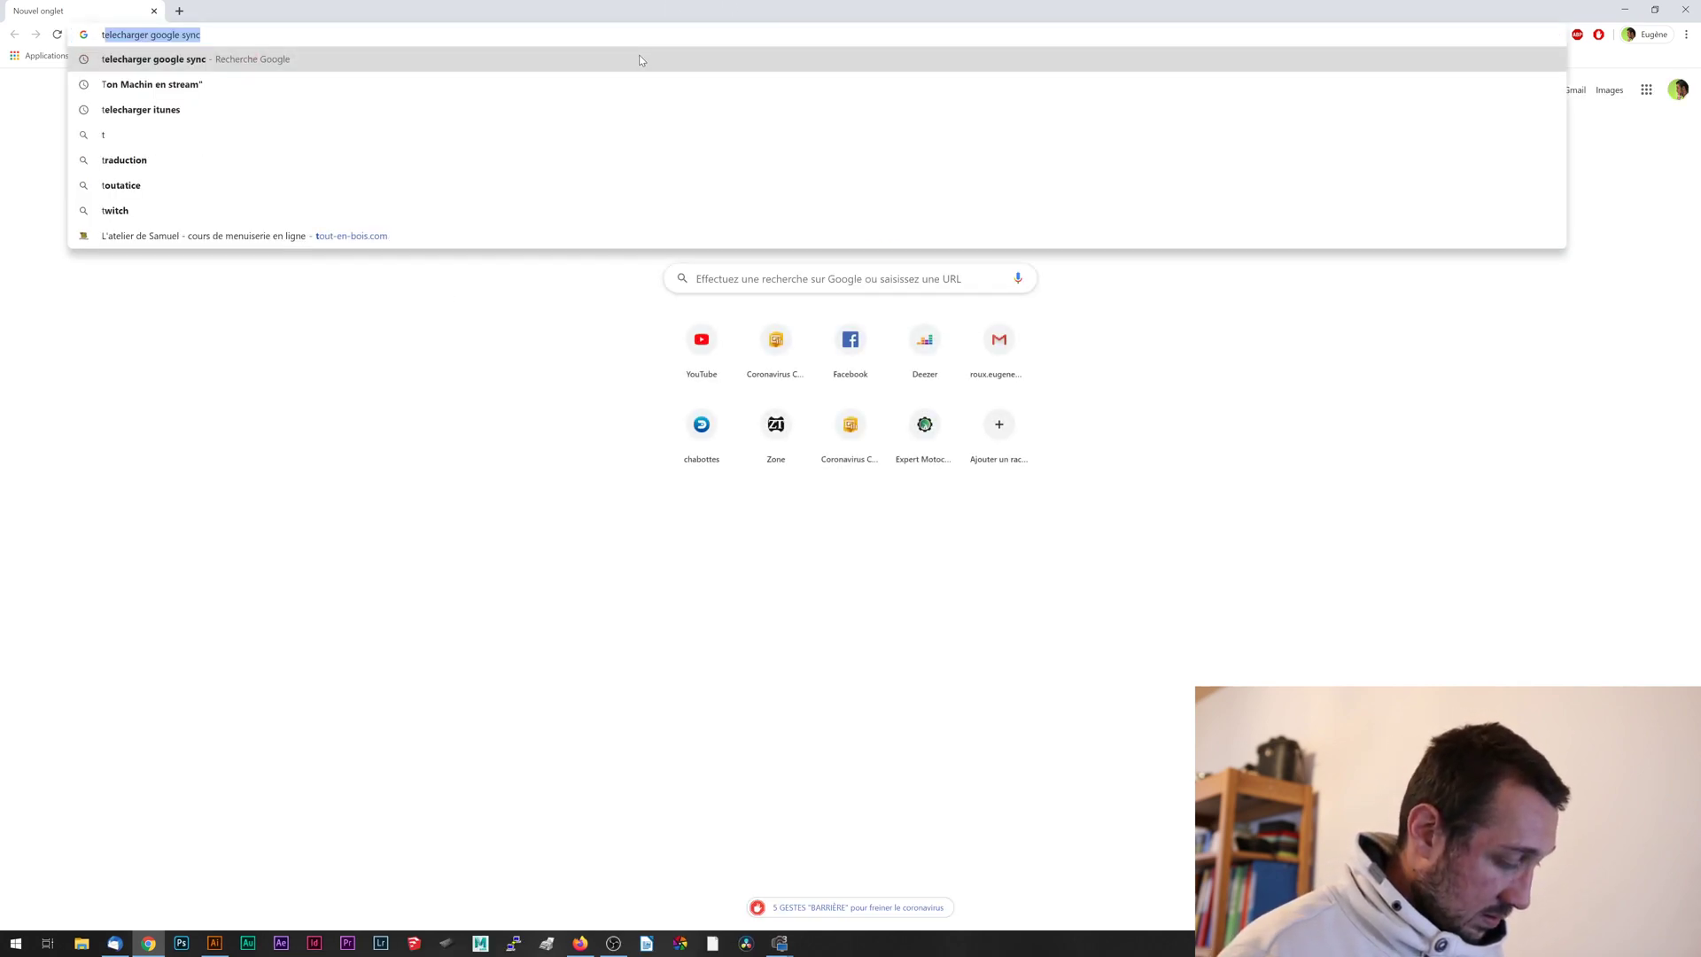
type("r ")
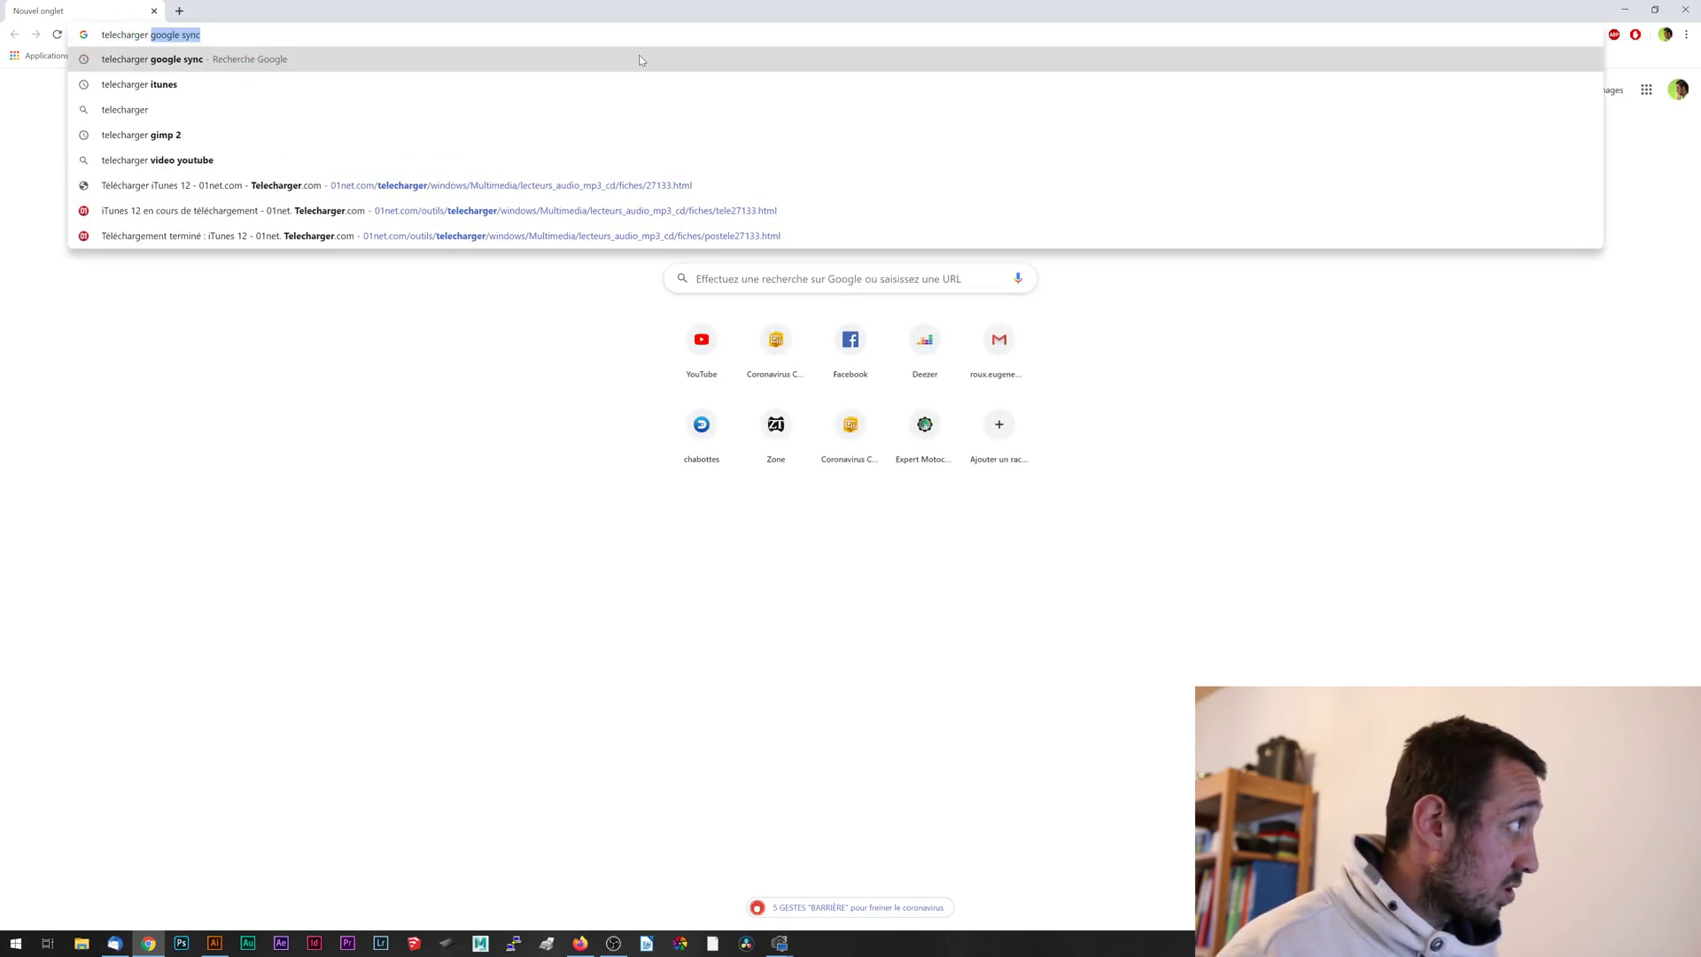
type("gimp")
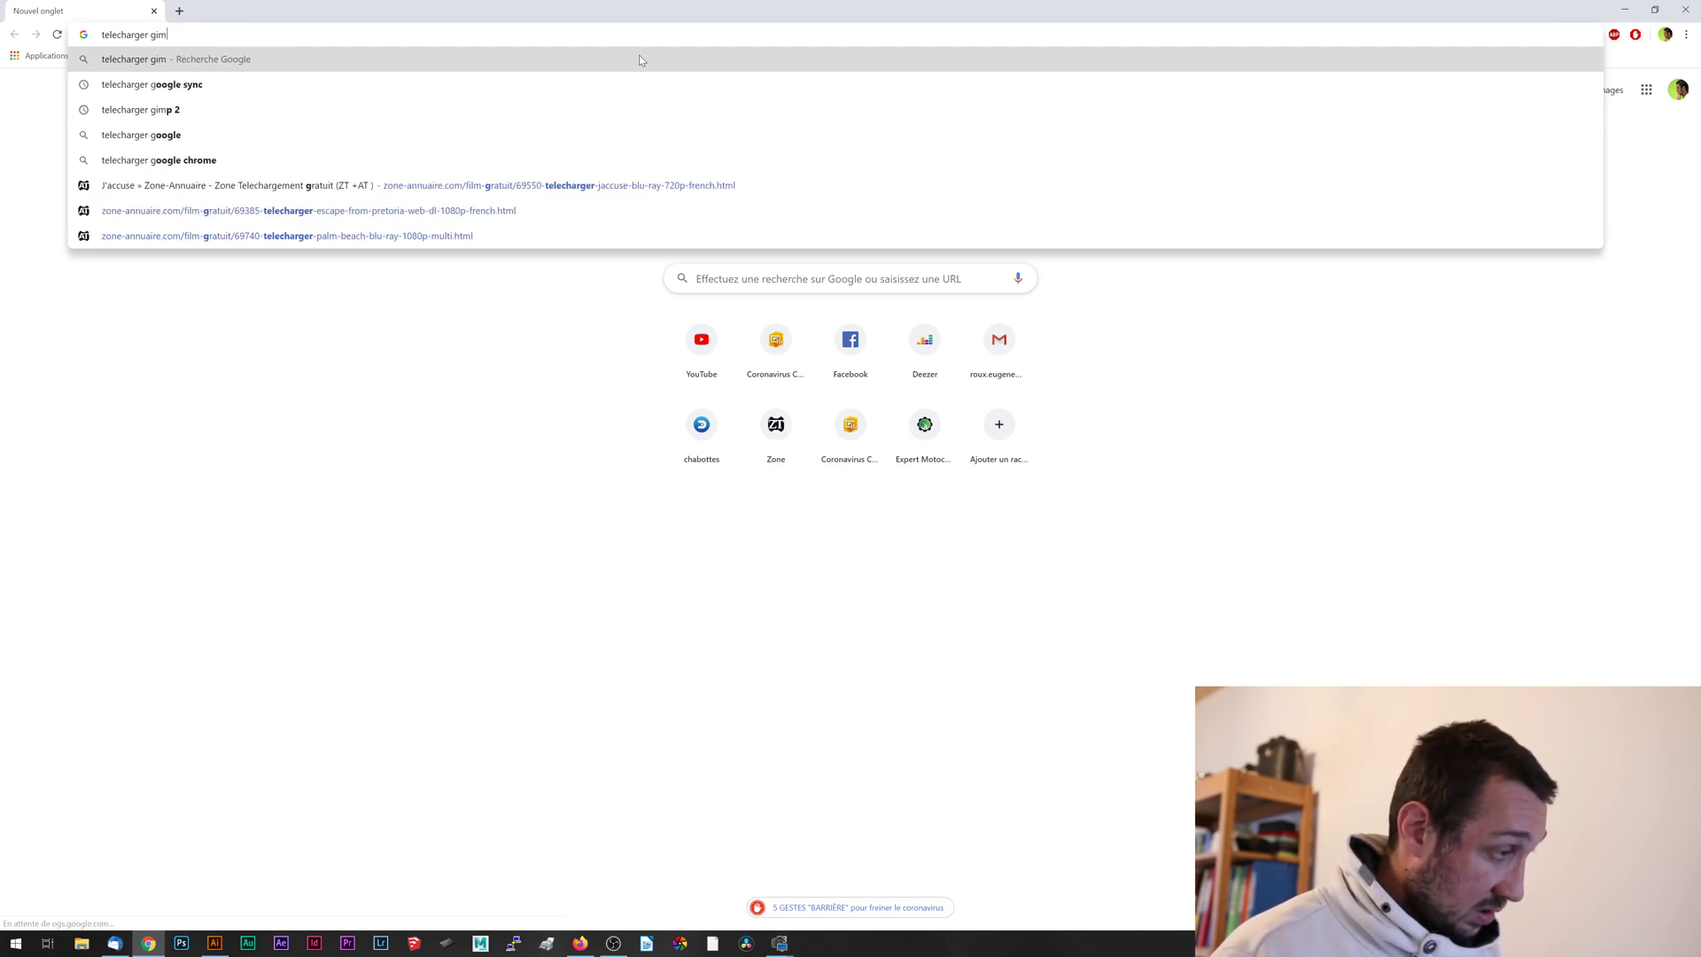
key("Return")
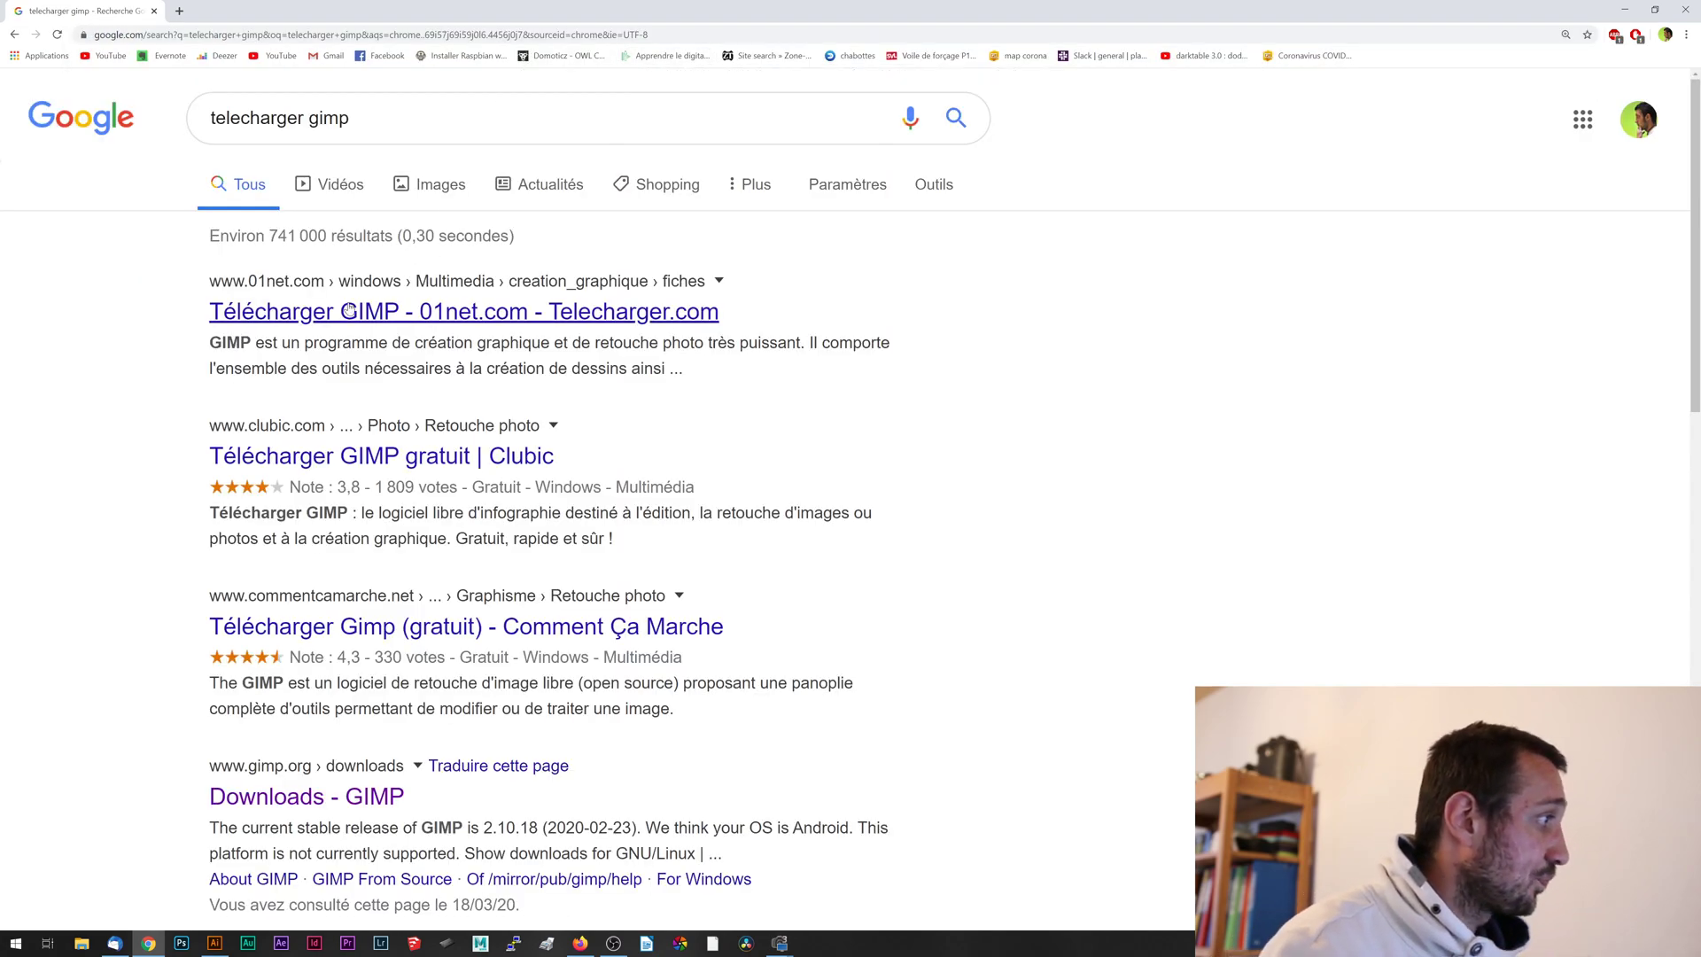
scroll(348, 328, "down", 2)
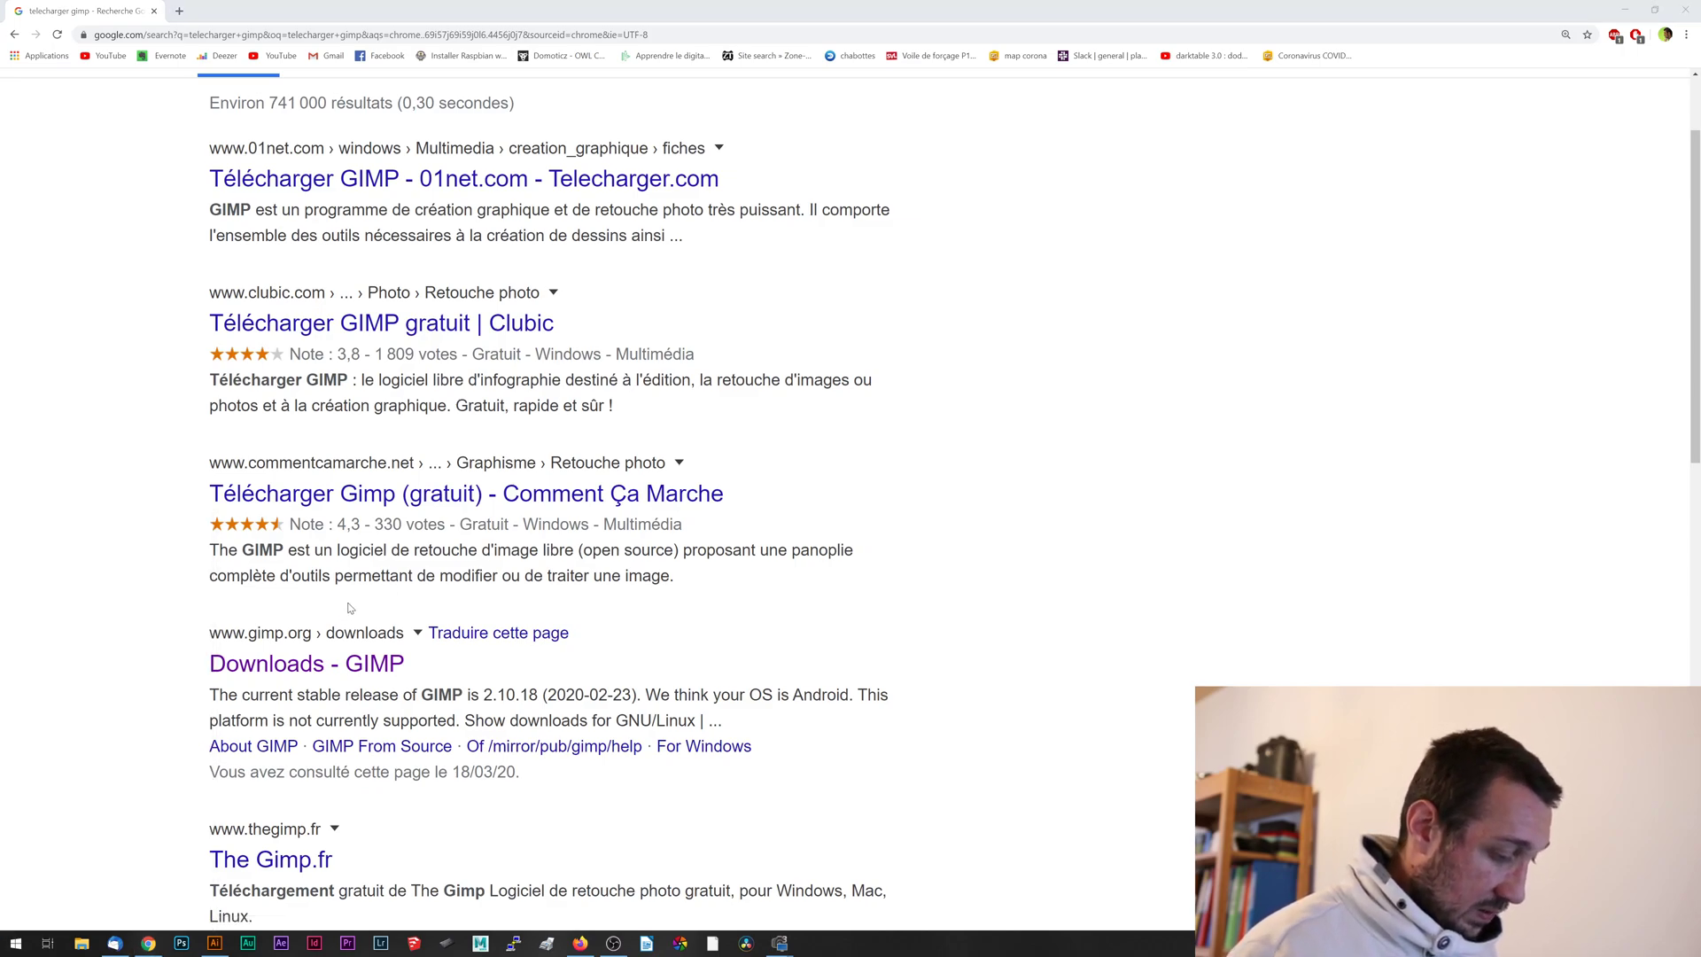
- Start the Windows magnifier (Loupe) and minimize its control window
key("super")
type("loupe")
key("Return")
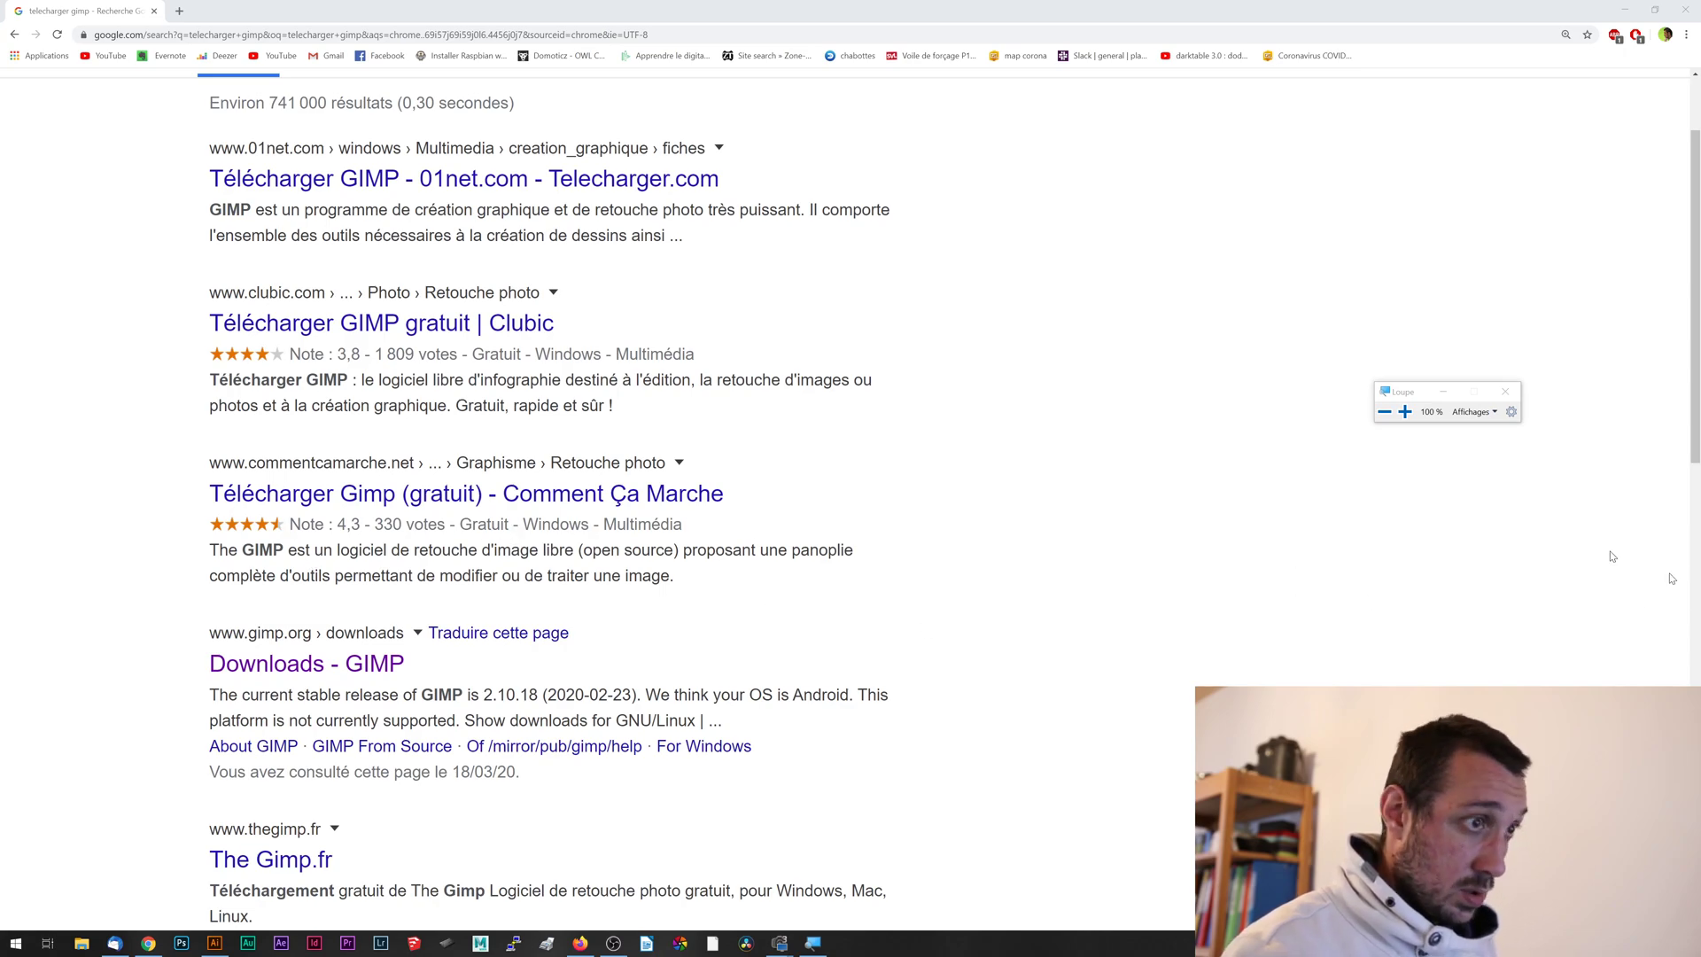
left_click(1444, 390)
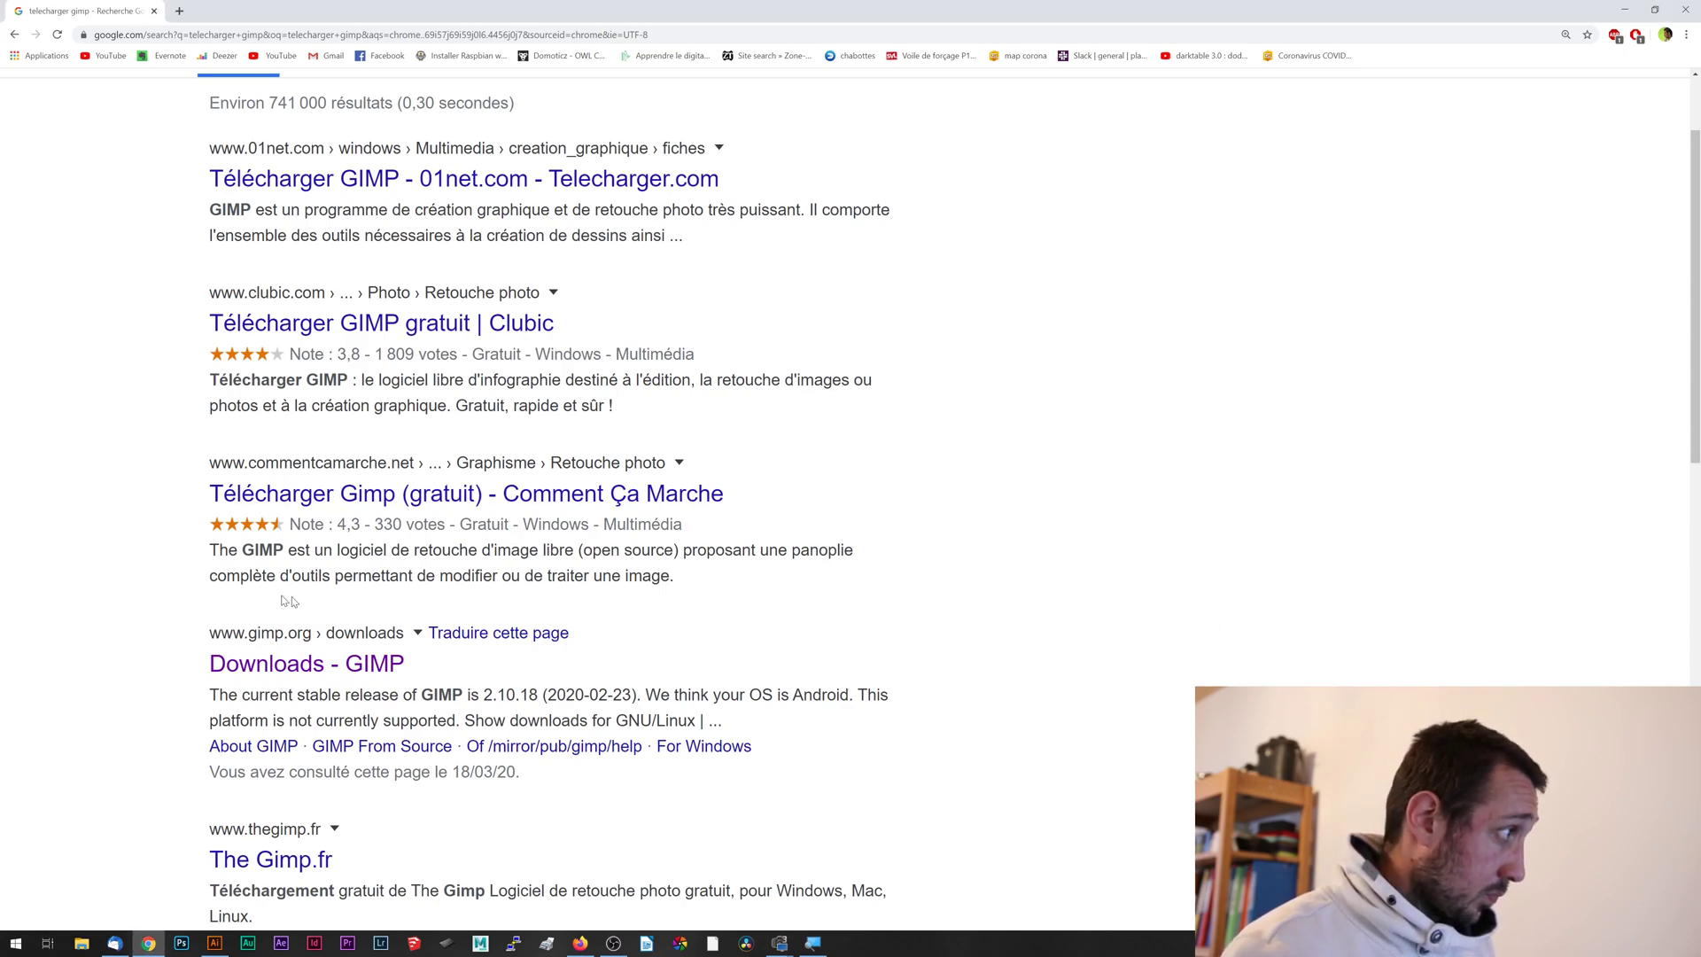
- Open the official gimp.org Downloads page from the search results, magnifying the screen for the selection and restoring normal magnification
scroll(284, 600, "down", 1)
key("super+plus")
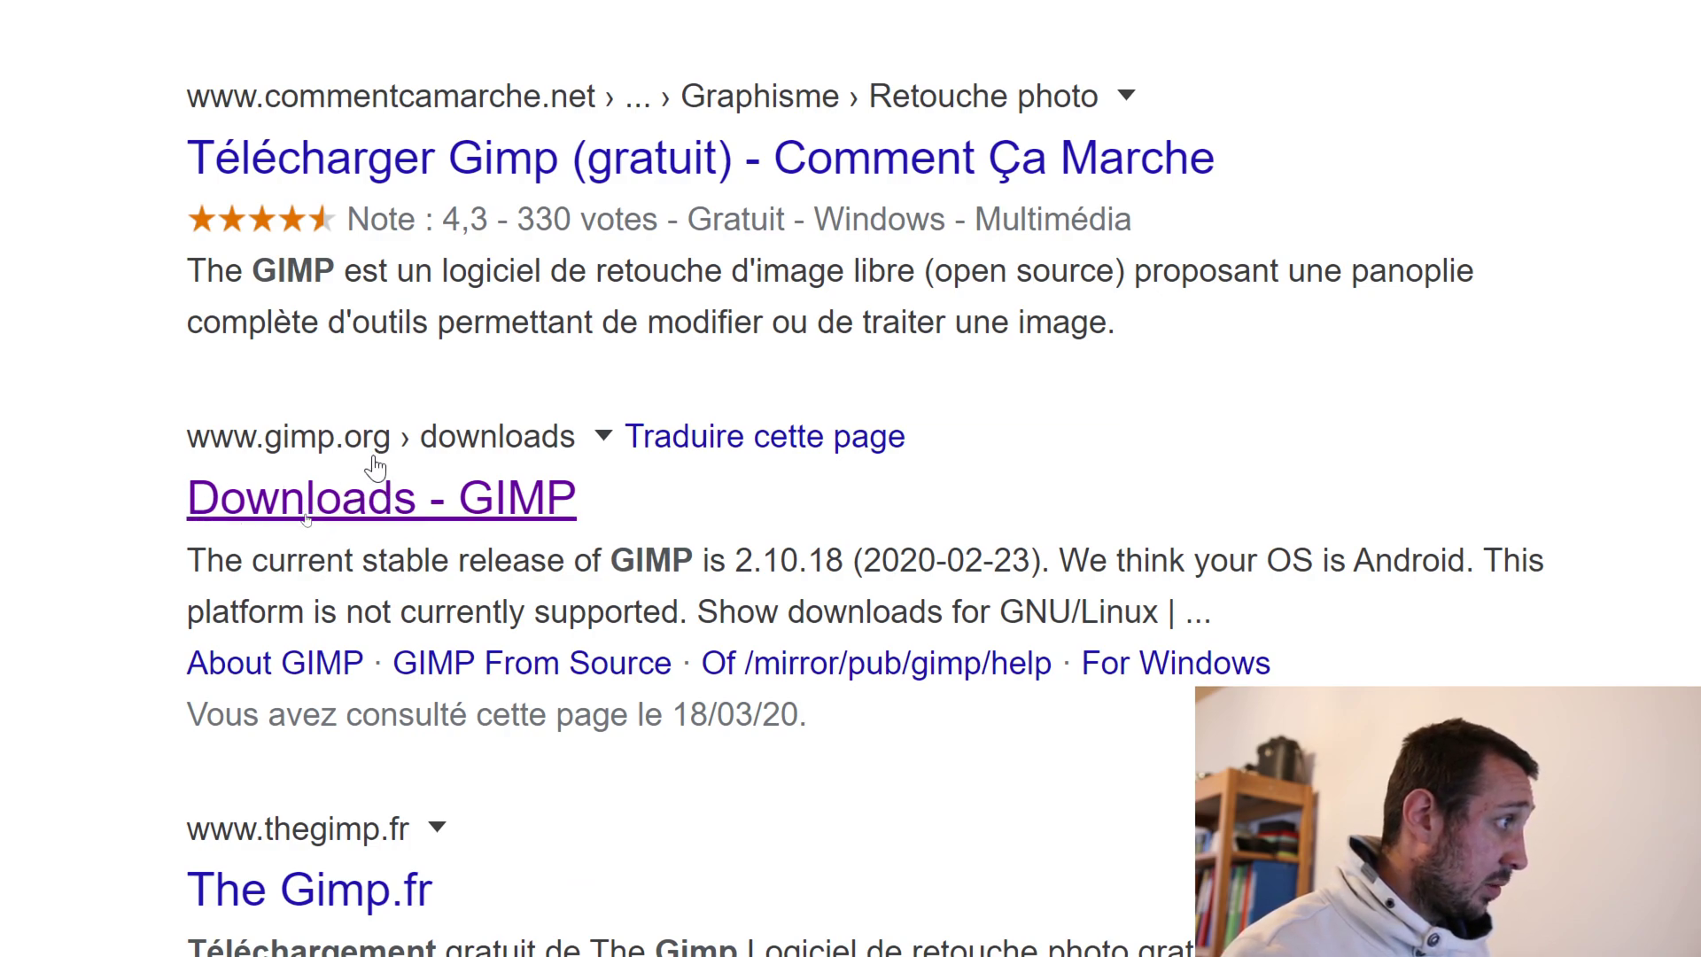
left_click(329, 522)
key("super+minus")
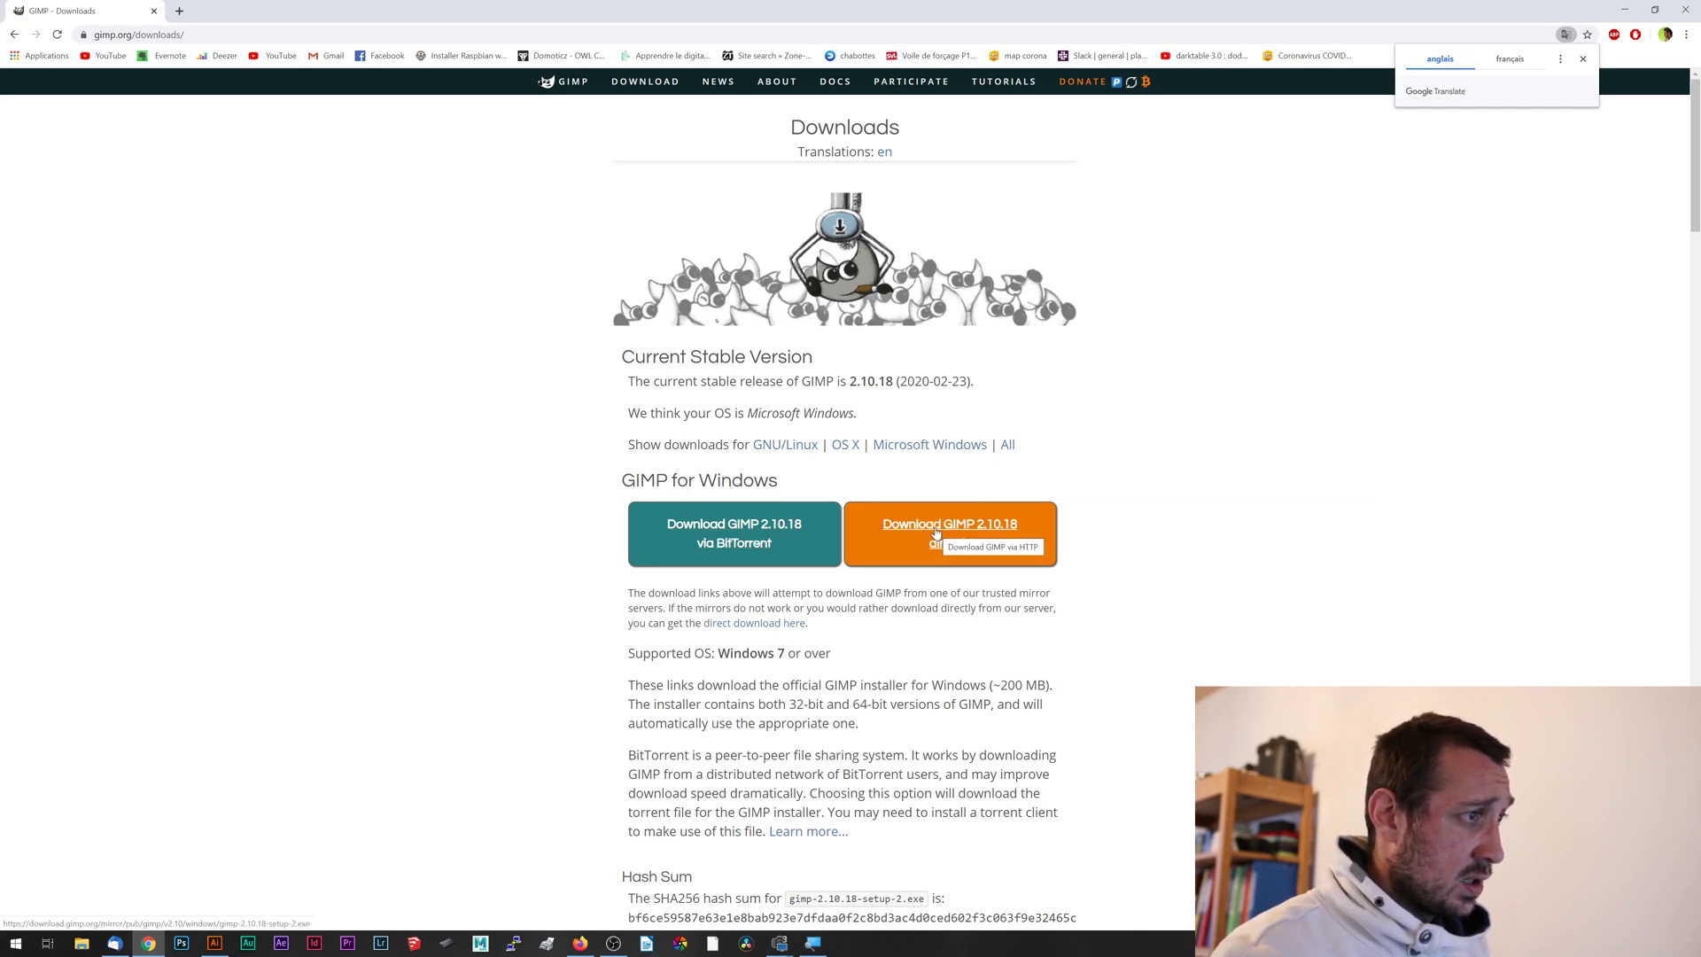
- Start the direct download of GIMP 2.10.18 for Windows, cancel it and close the browser
left_click(963, 531)
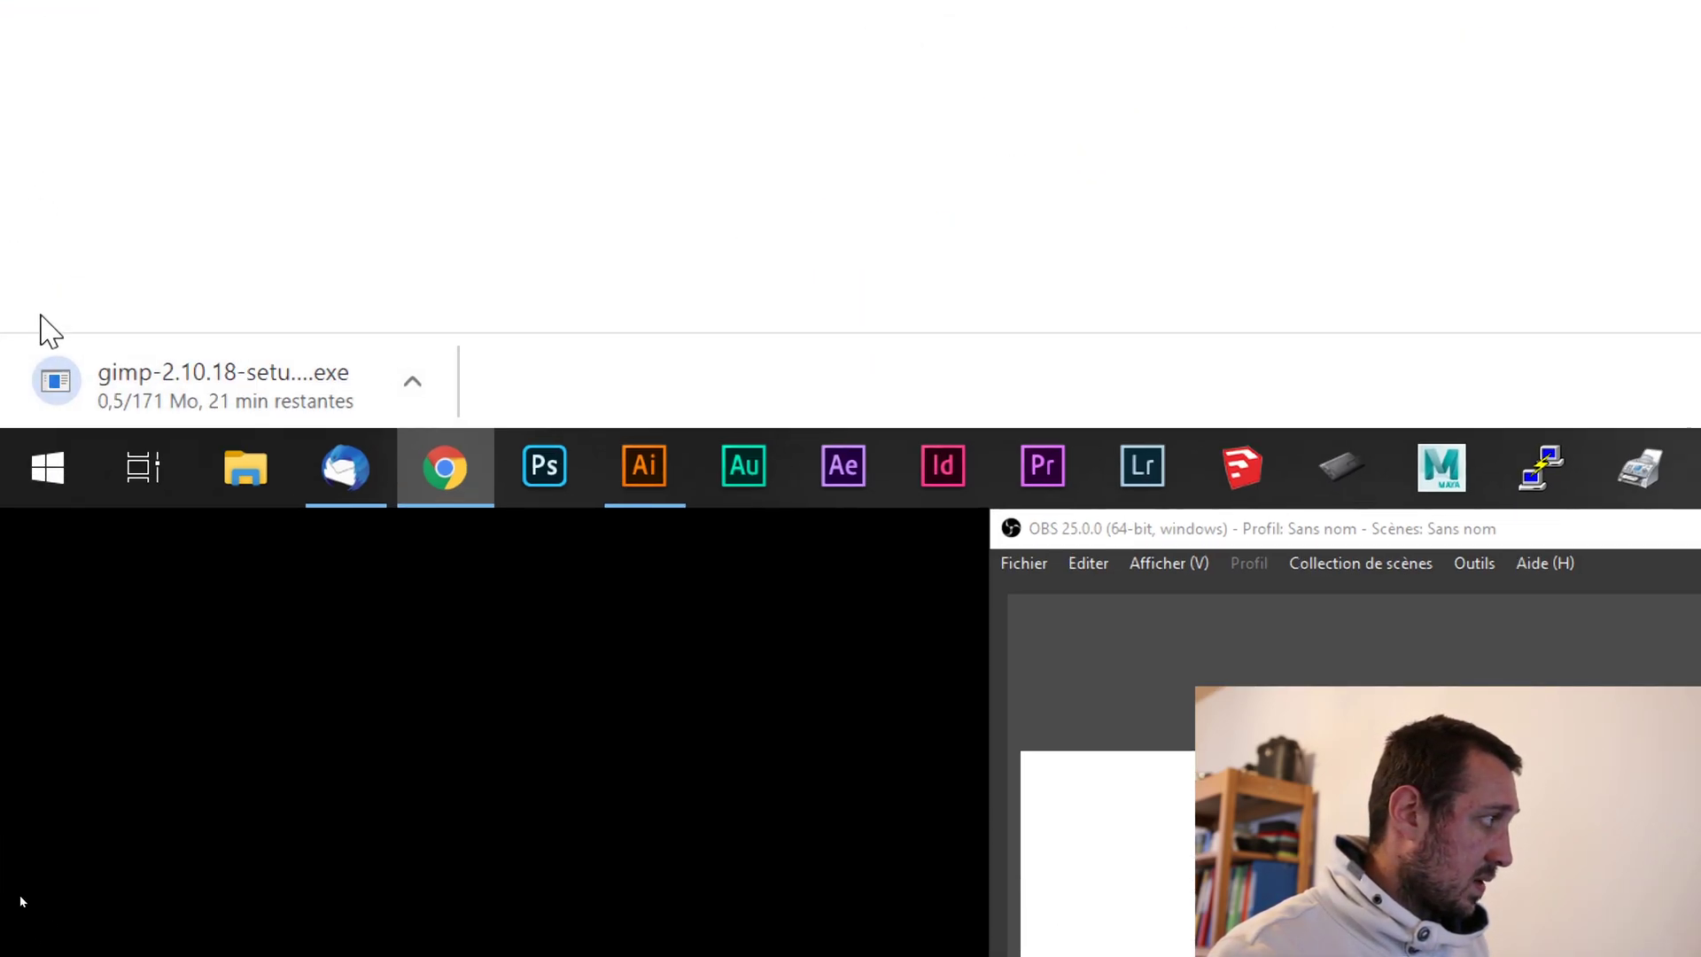
right_click(255, 393)
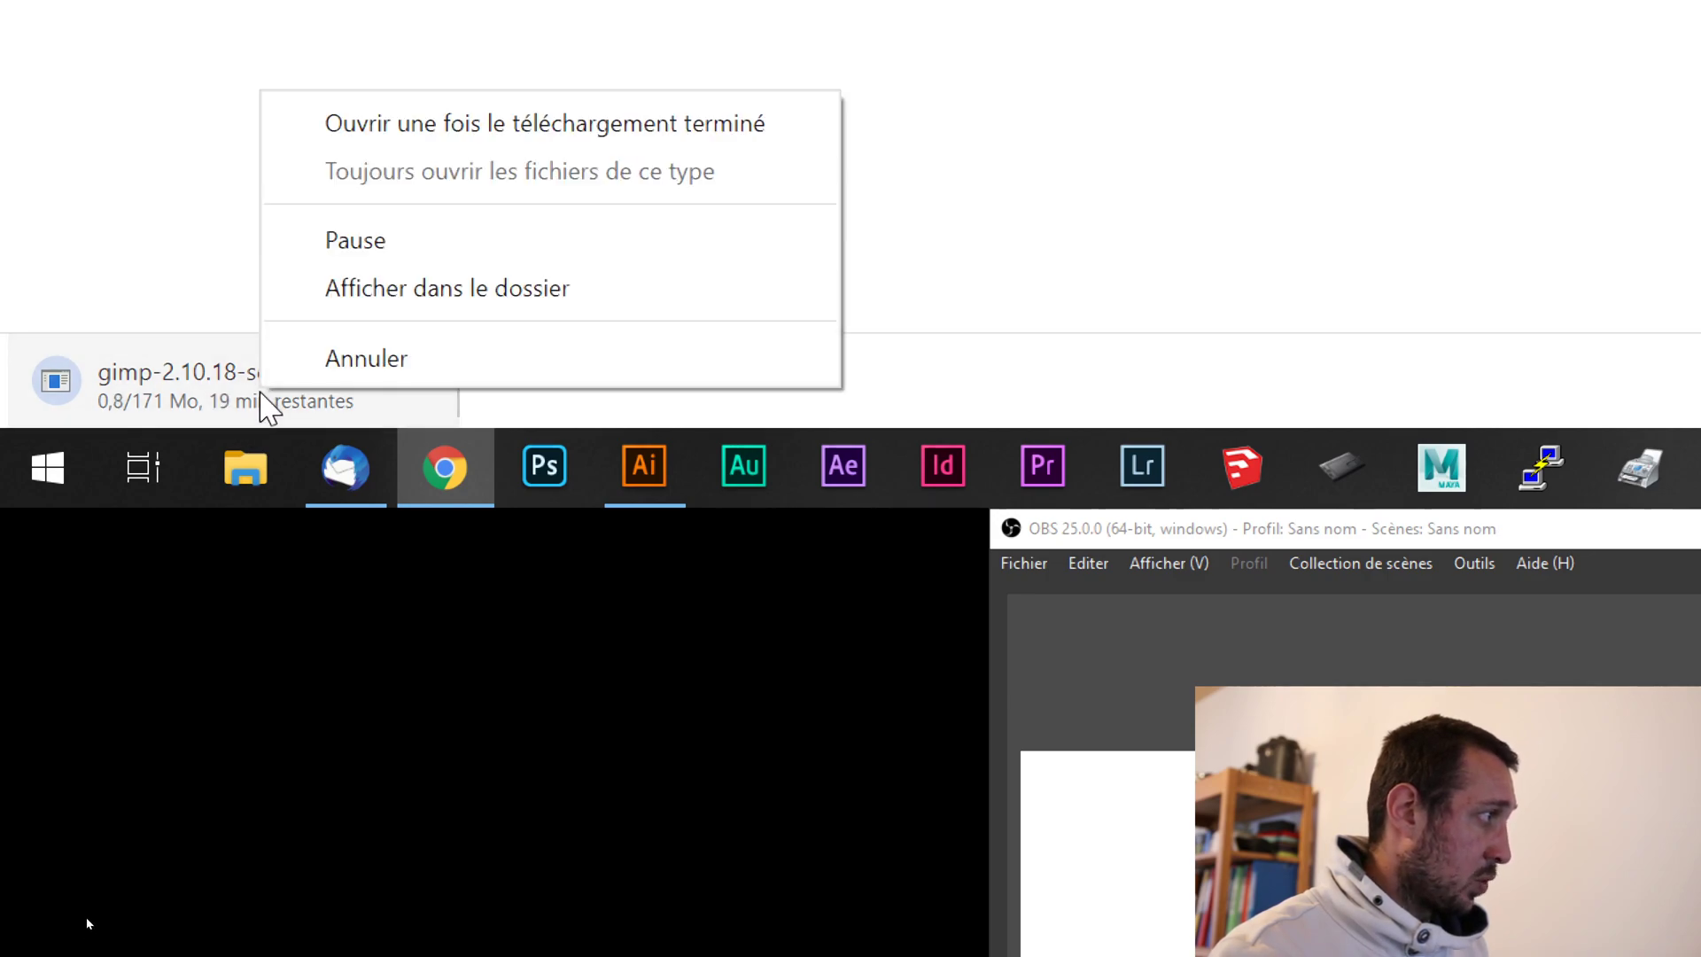
left_click(317, 355)
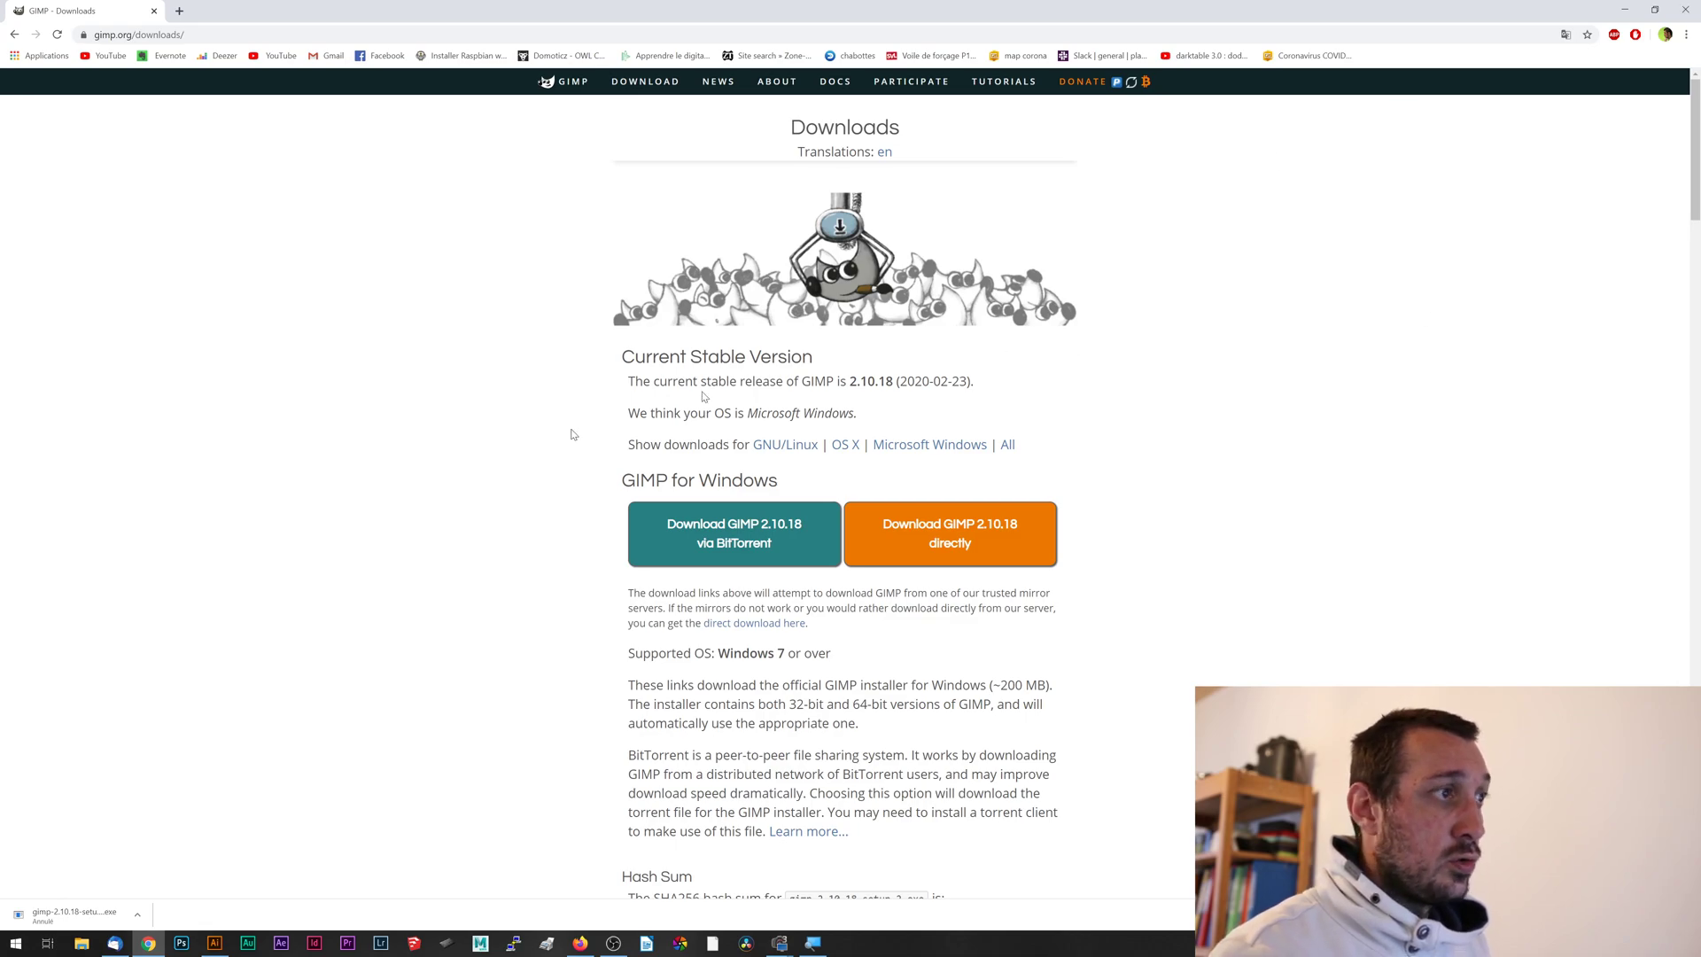
left_click(1686, 10)
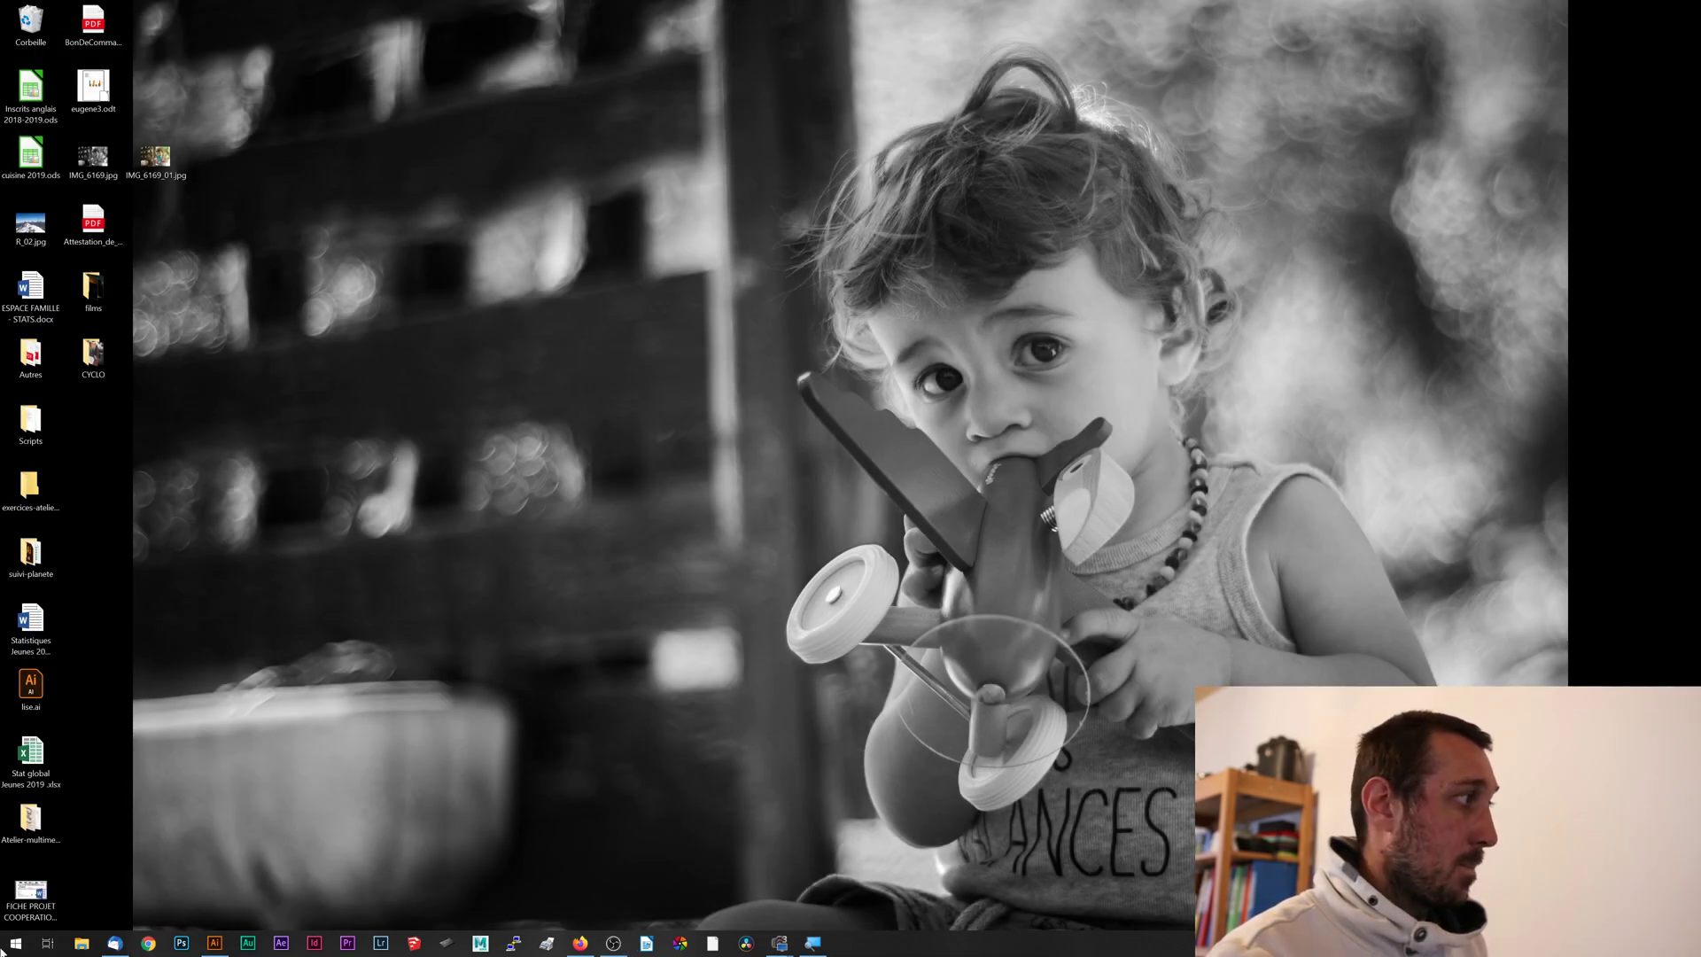
- Launch the installer gimp-2.10.18-setup-1.exe from the Téléchargements folder
left_click(82, 944)
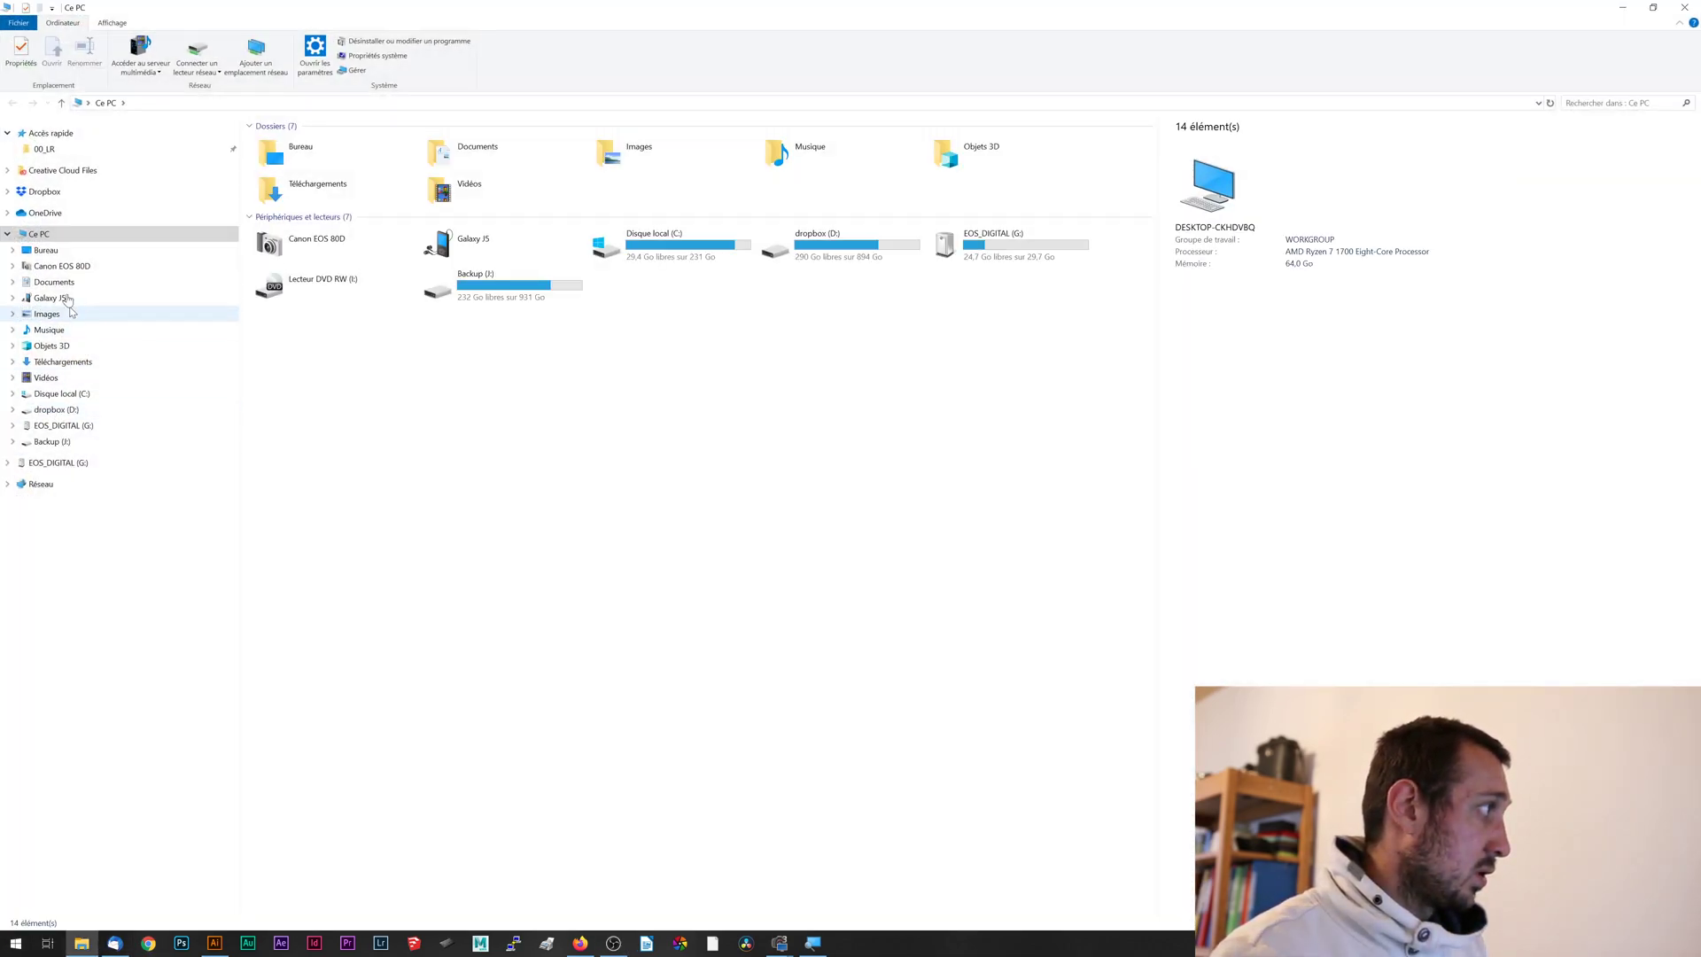
left_click(46, 363)
left_click(277, 164)
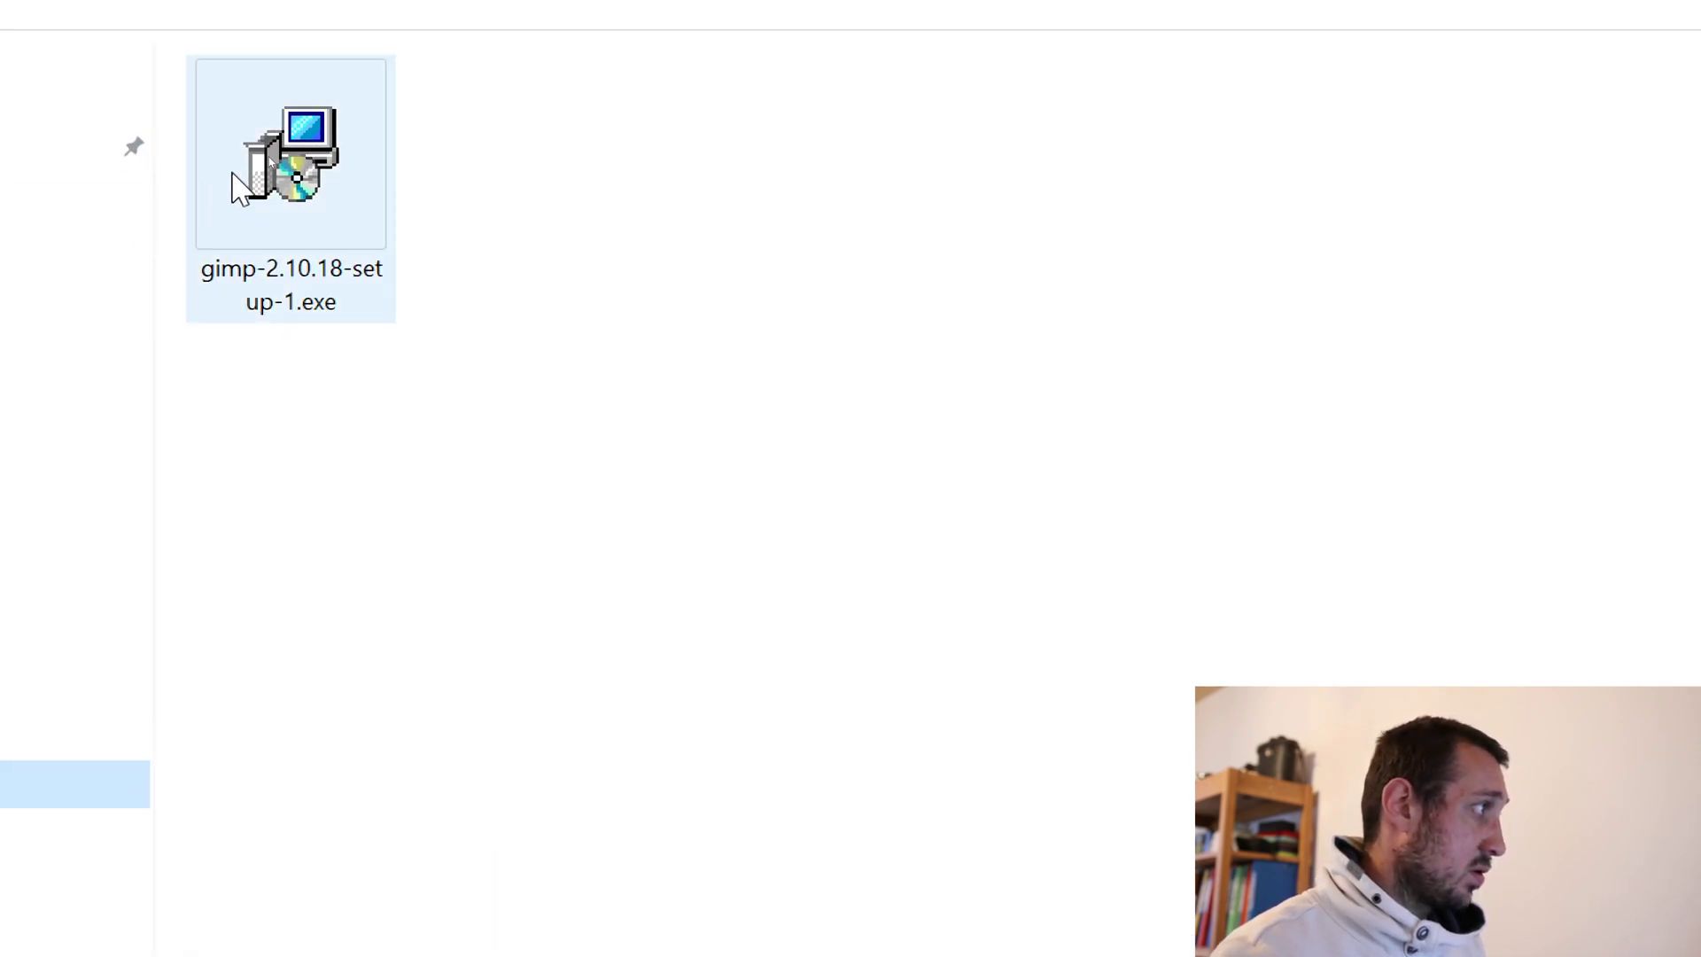
mouse_move(287, 177)
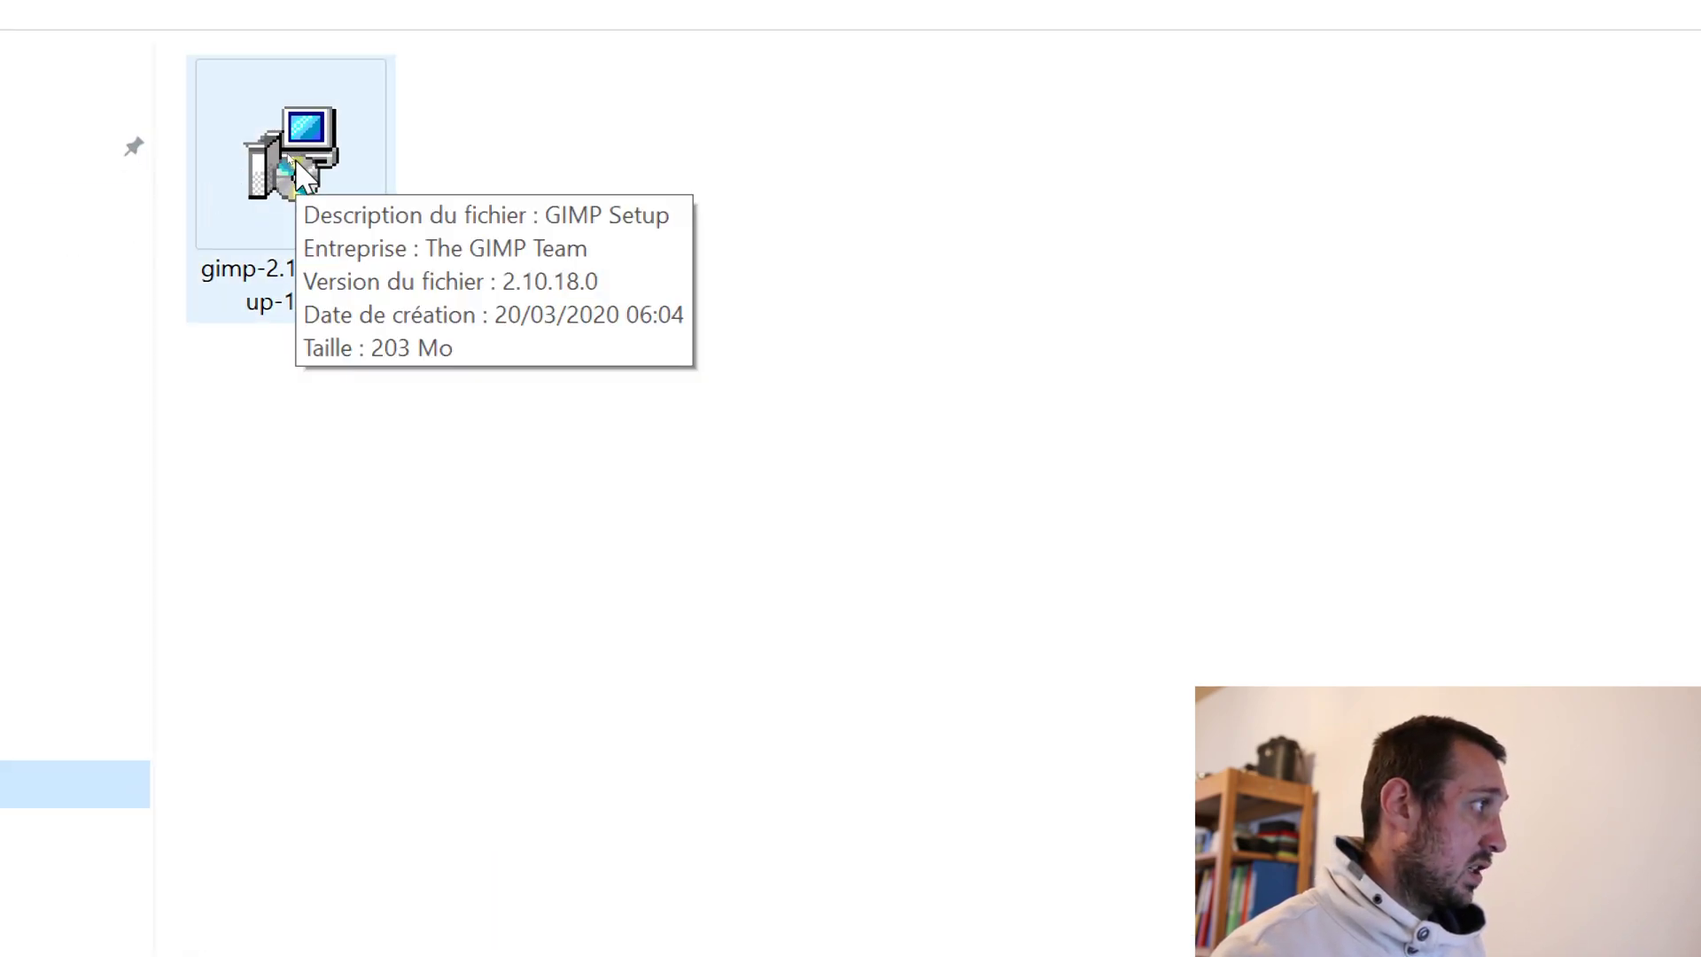
double_click(286, 177)
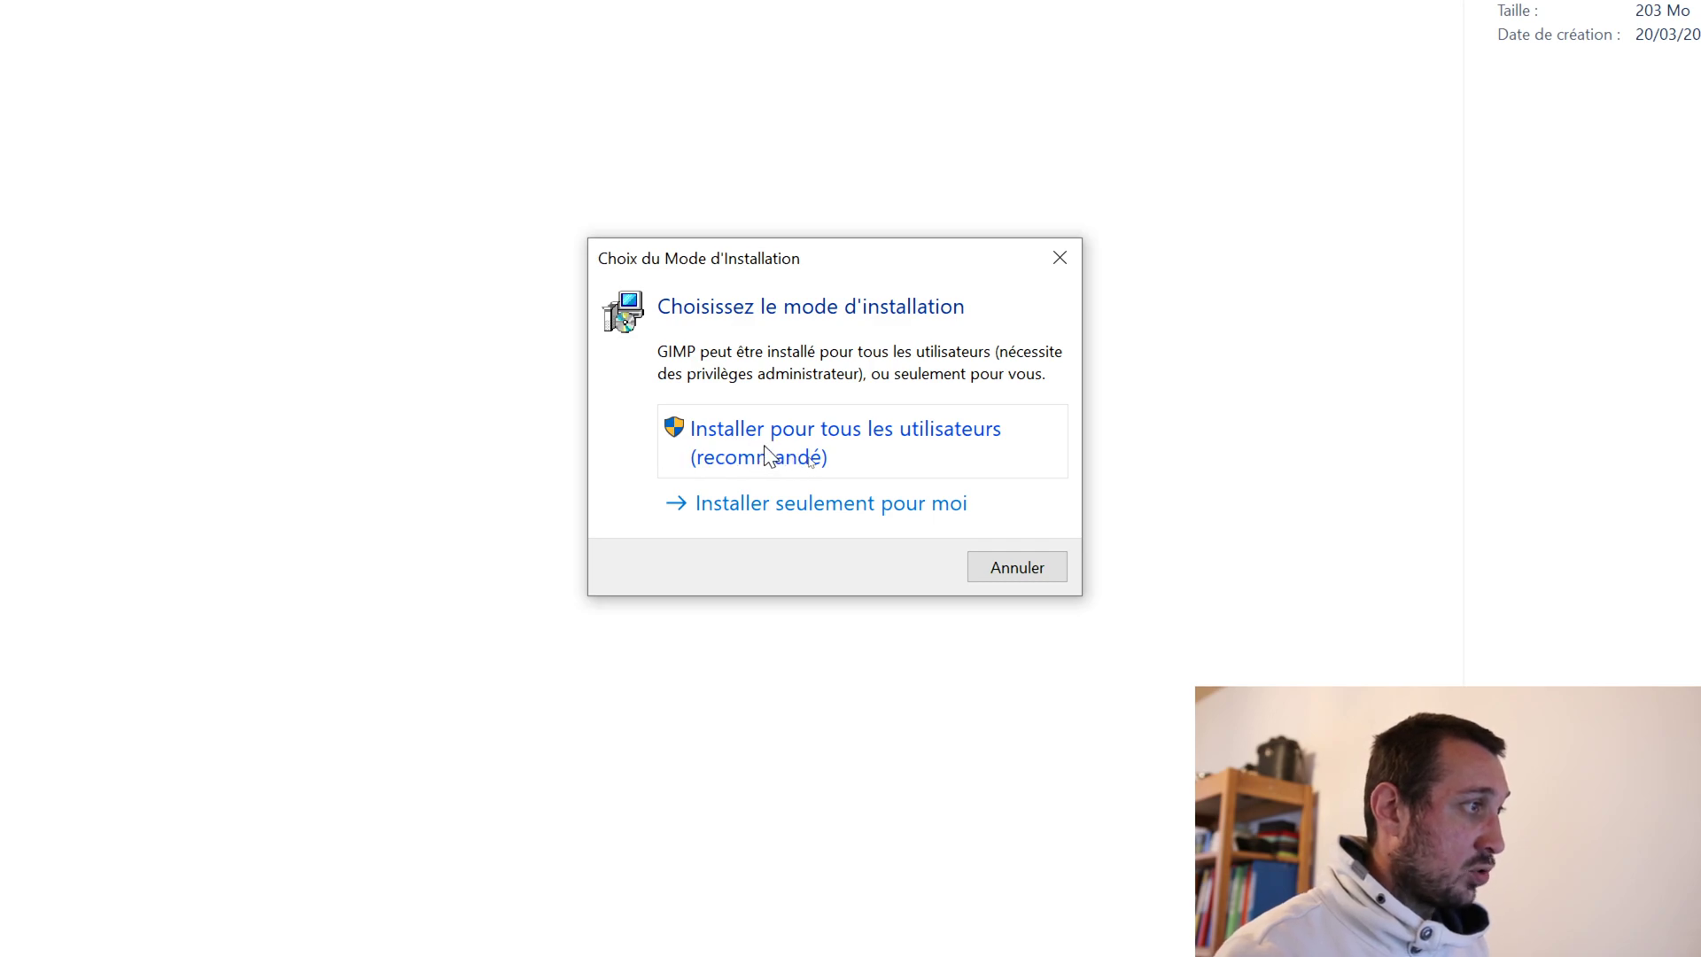
- Choose installation for all users and accept French as the setup assistant's language
left_click(769, 434)
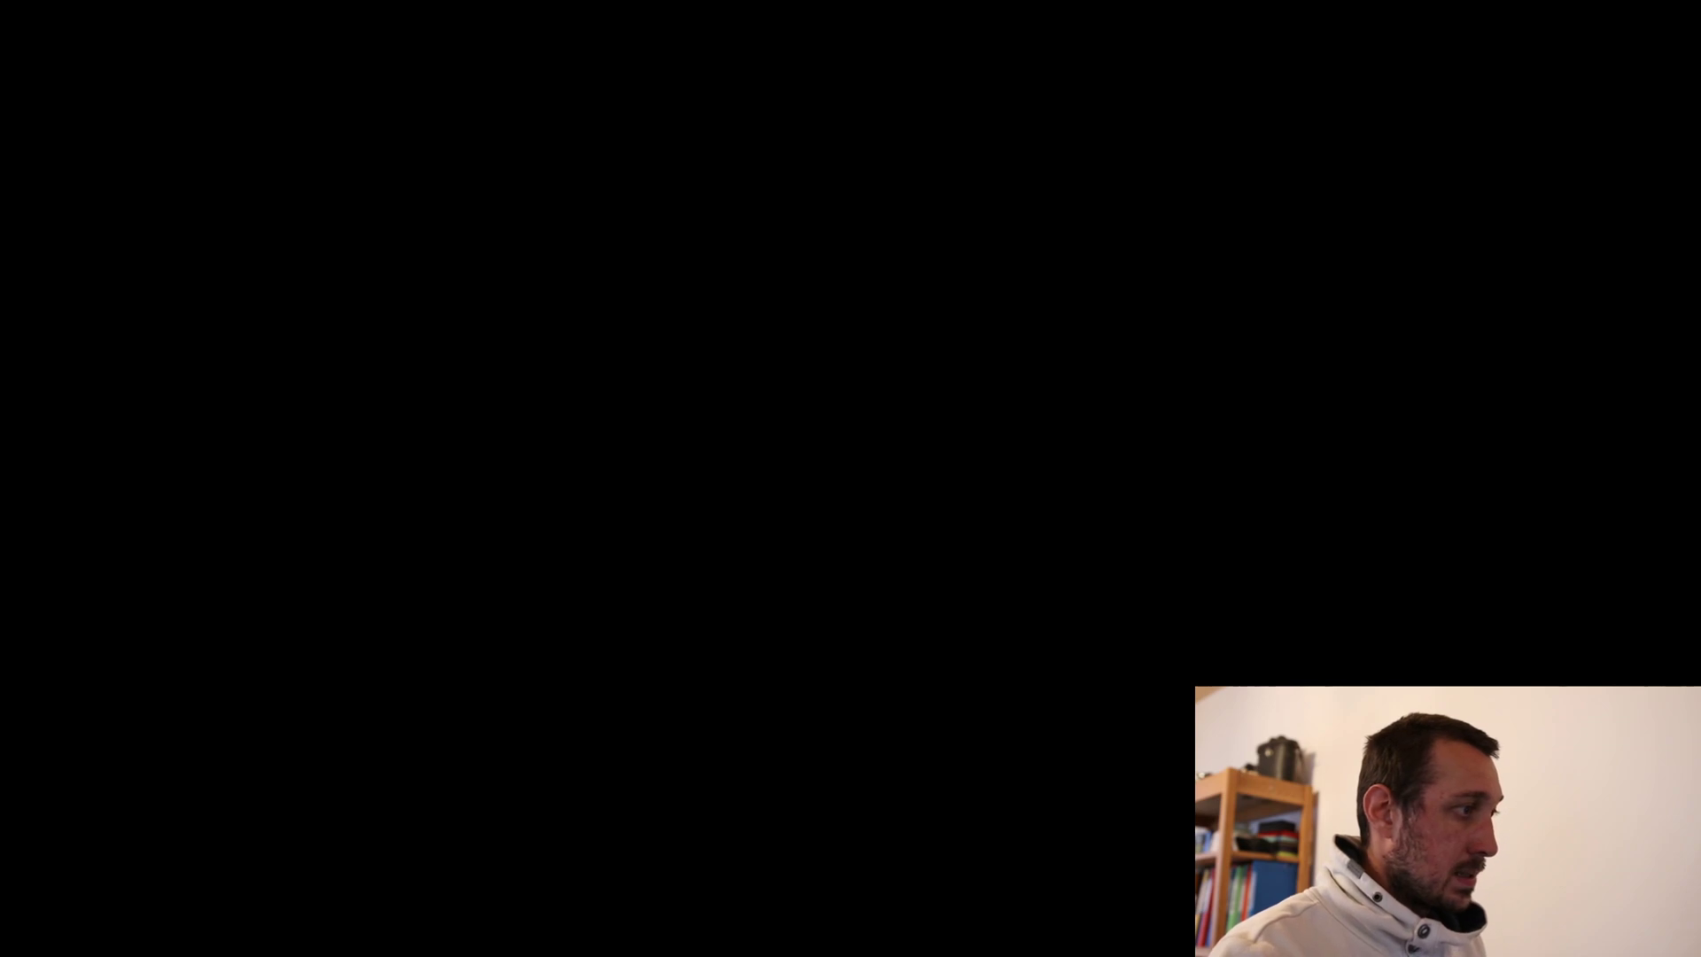
left_click(771, 539)
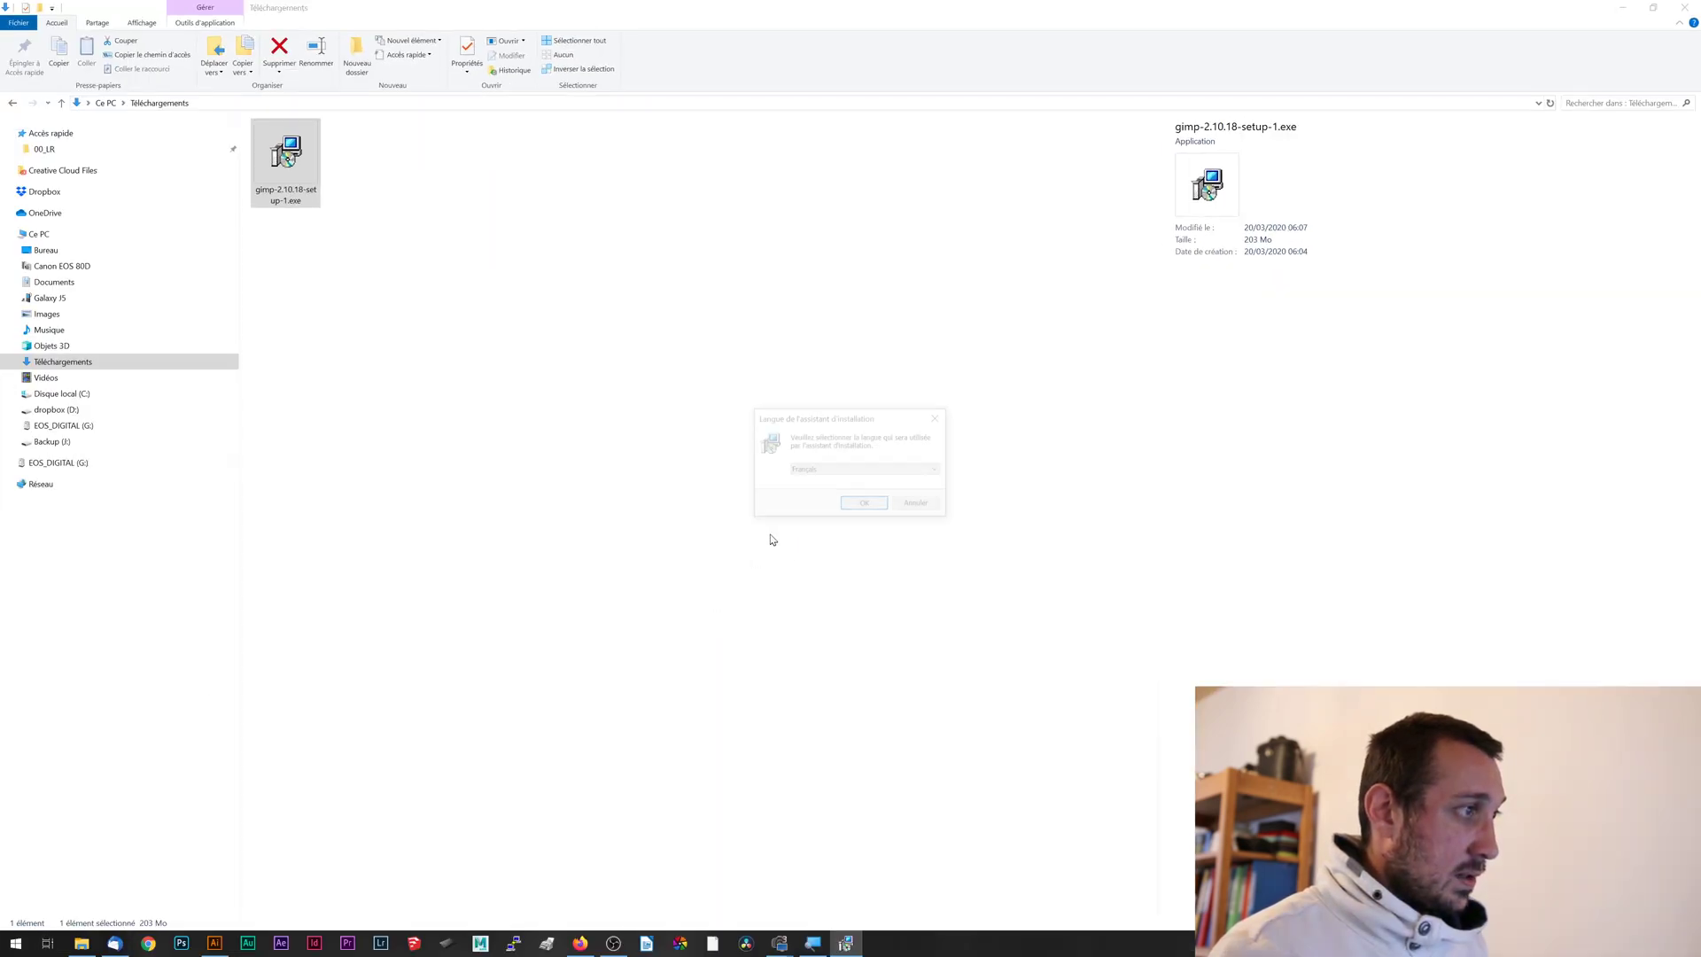
left_click(838, 470)
left_click(838, 471)
left_click(844, 505)
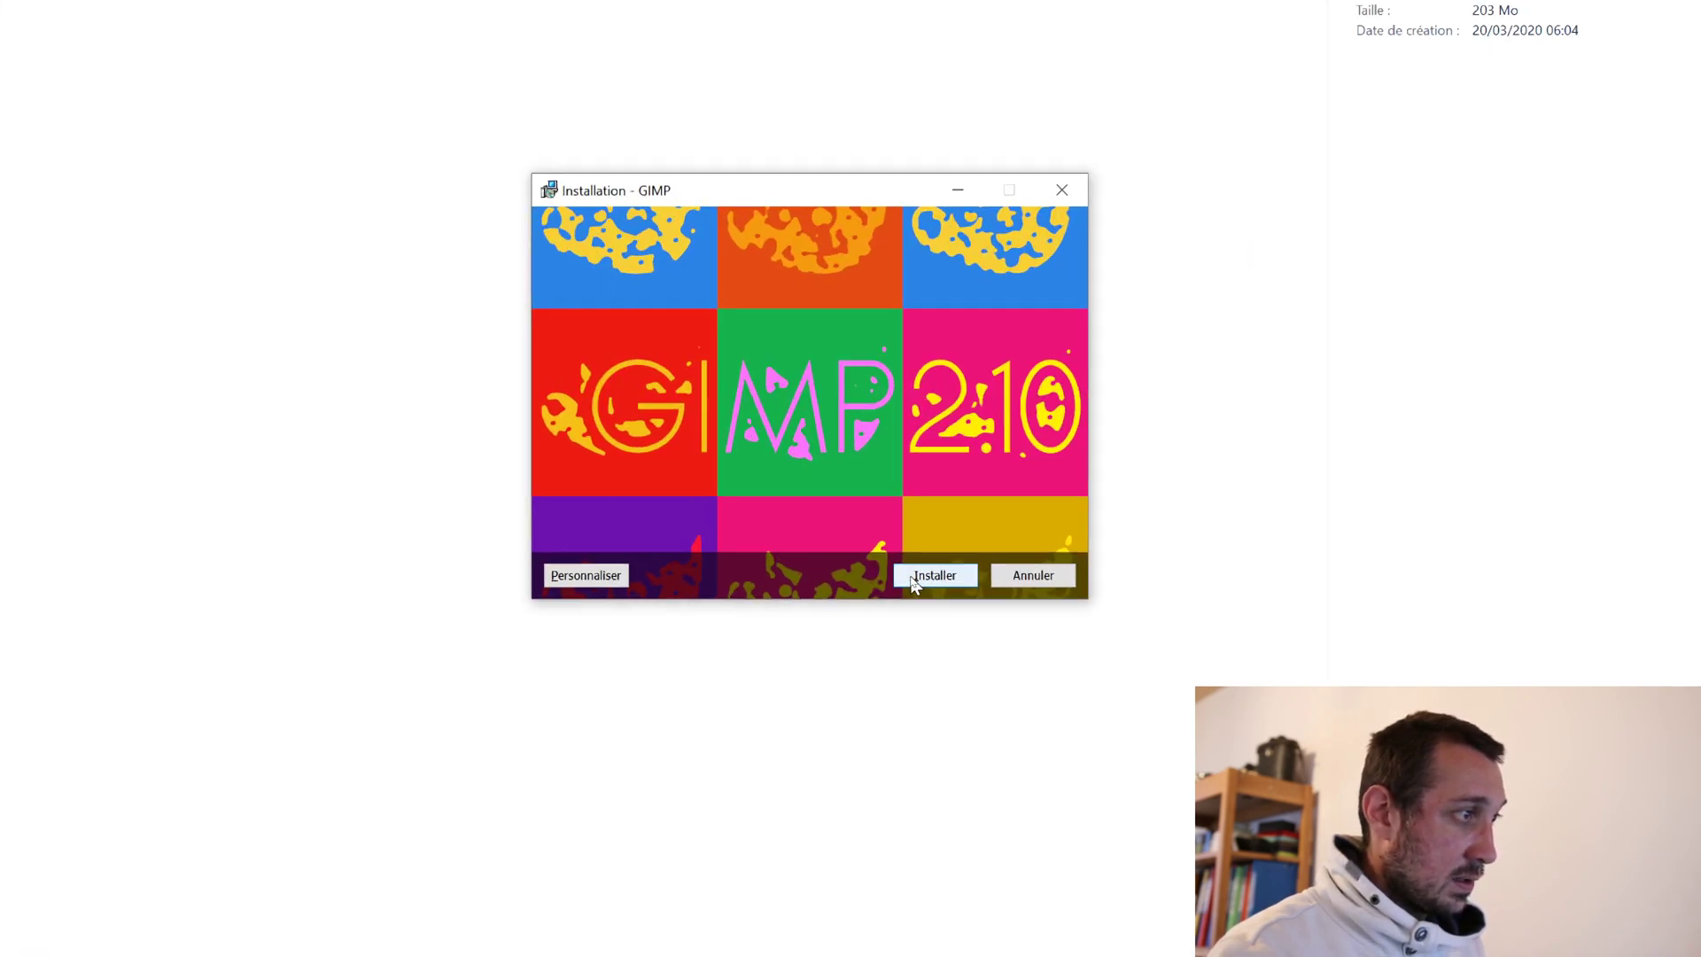
- Run the customized GIMP installation to C:\Program Files\GIMP 2 with all components and no desktop icon, closing the folder window and finishing the assistant
left_click(496, 577)
scroll(668, 437, "down", 15)
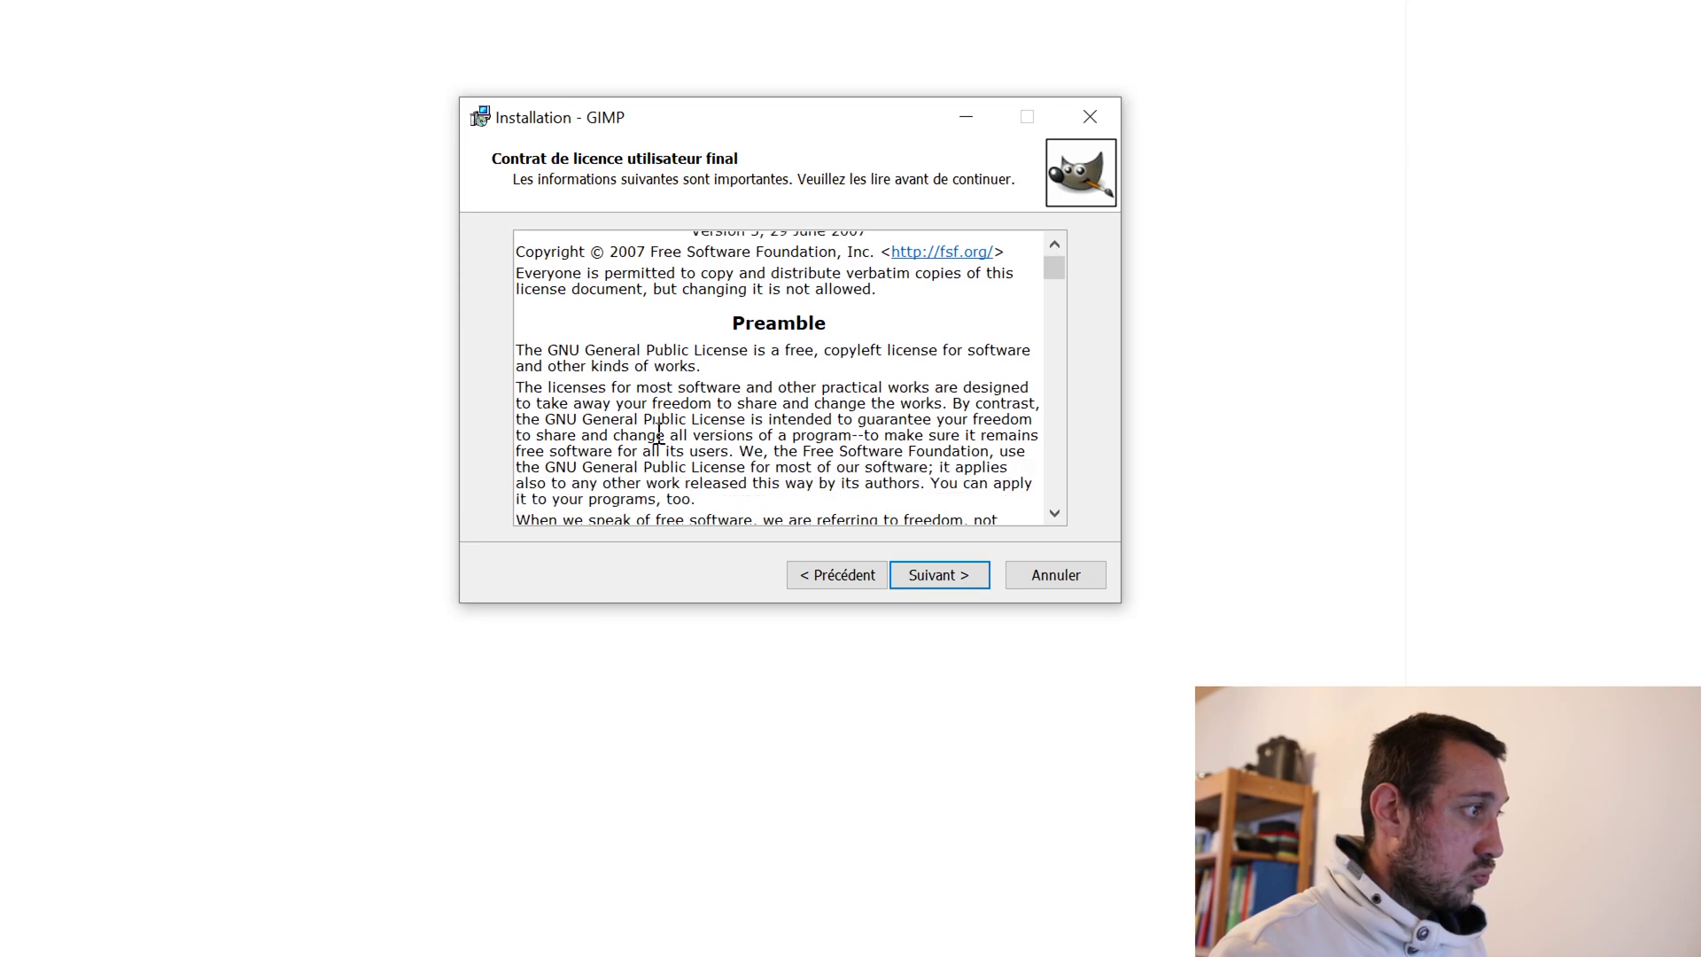
left_click(917, 578)
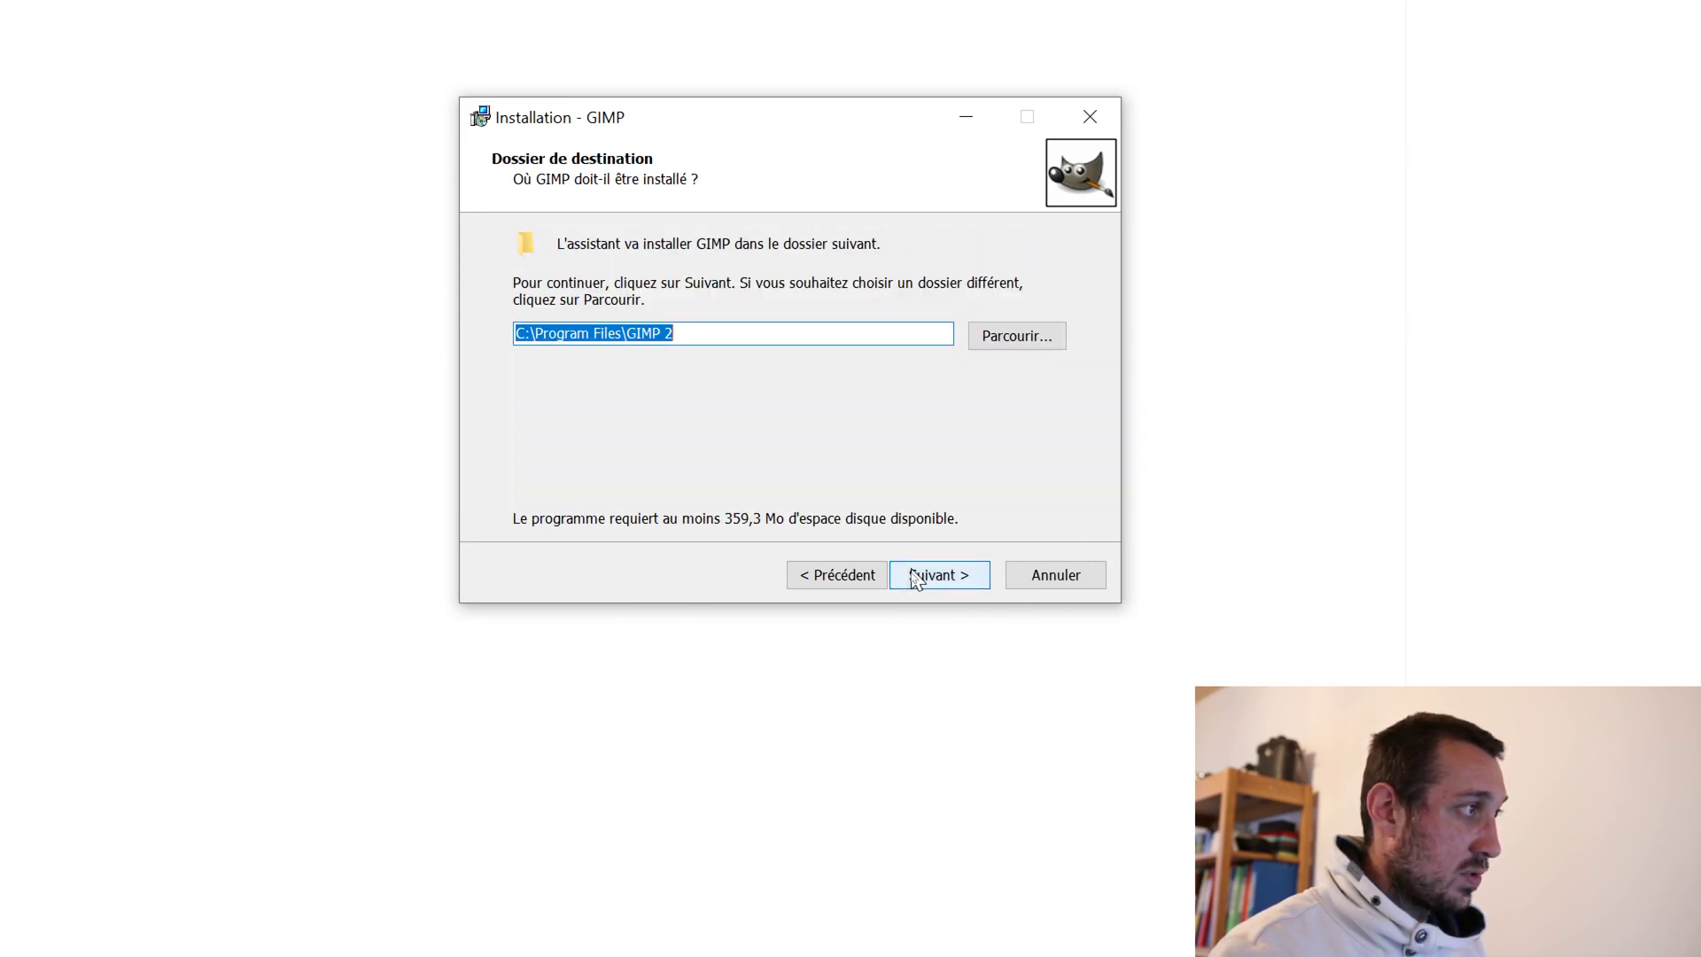
left_click(917, 578)
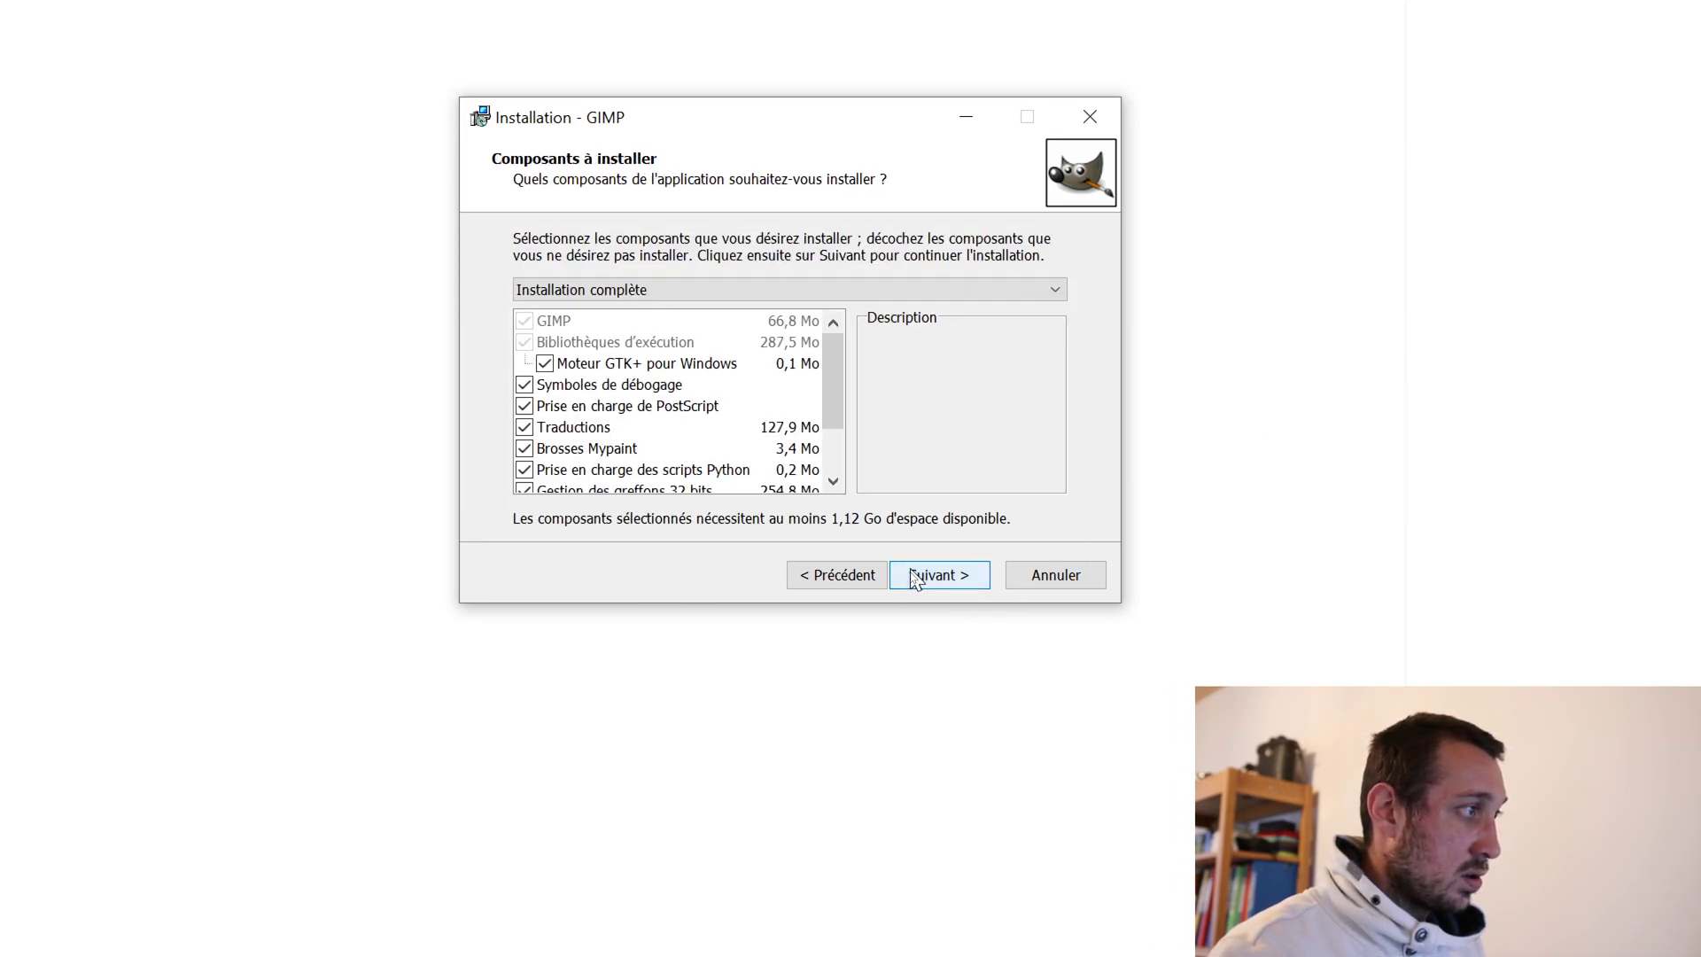
left_click(916, 580)
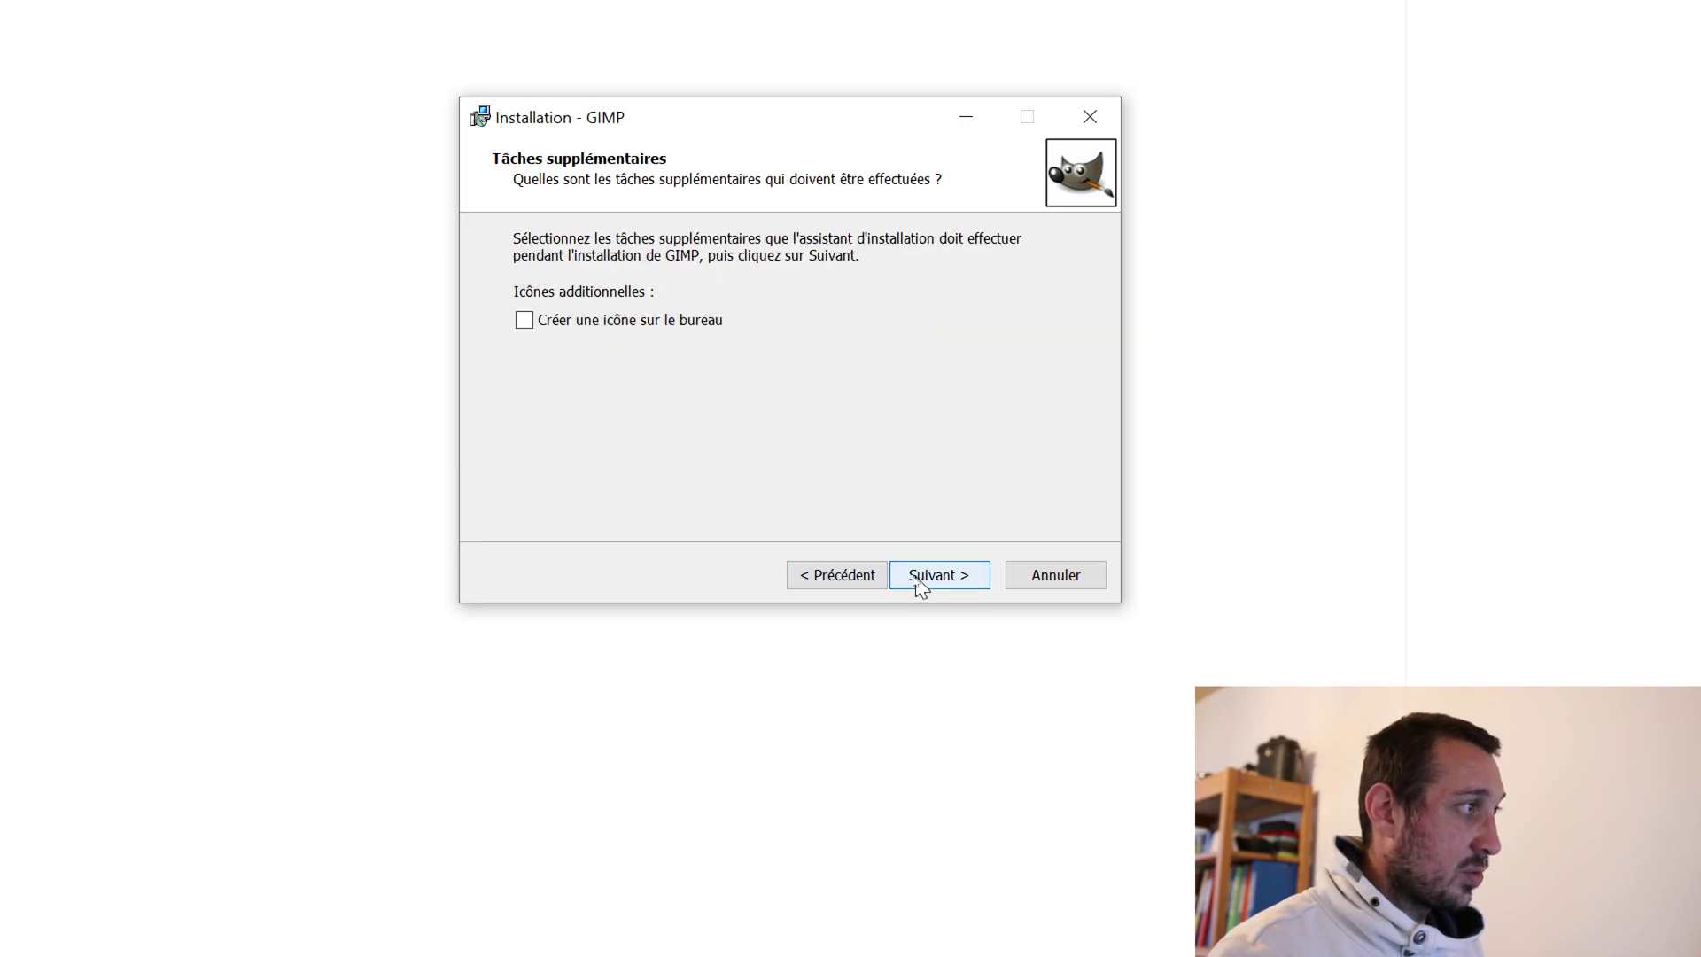
left_click(915, 579)
left_click(914, 579)
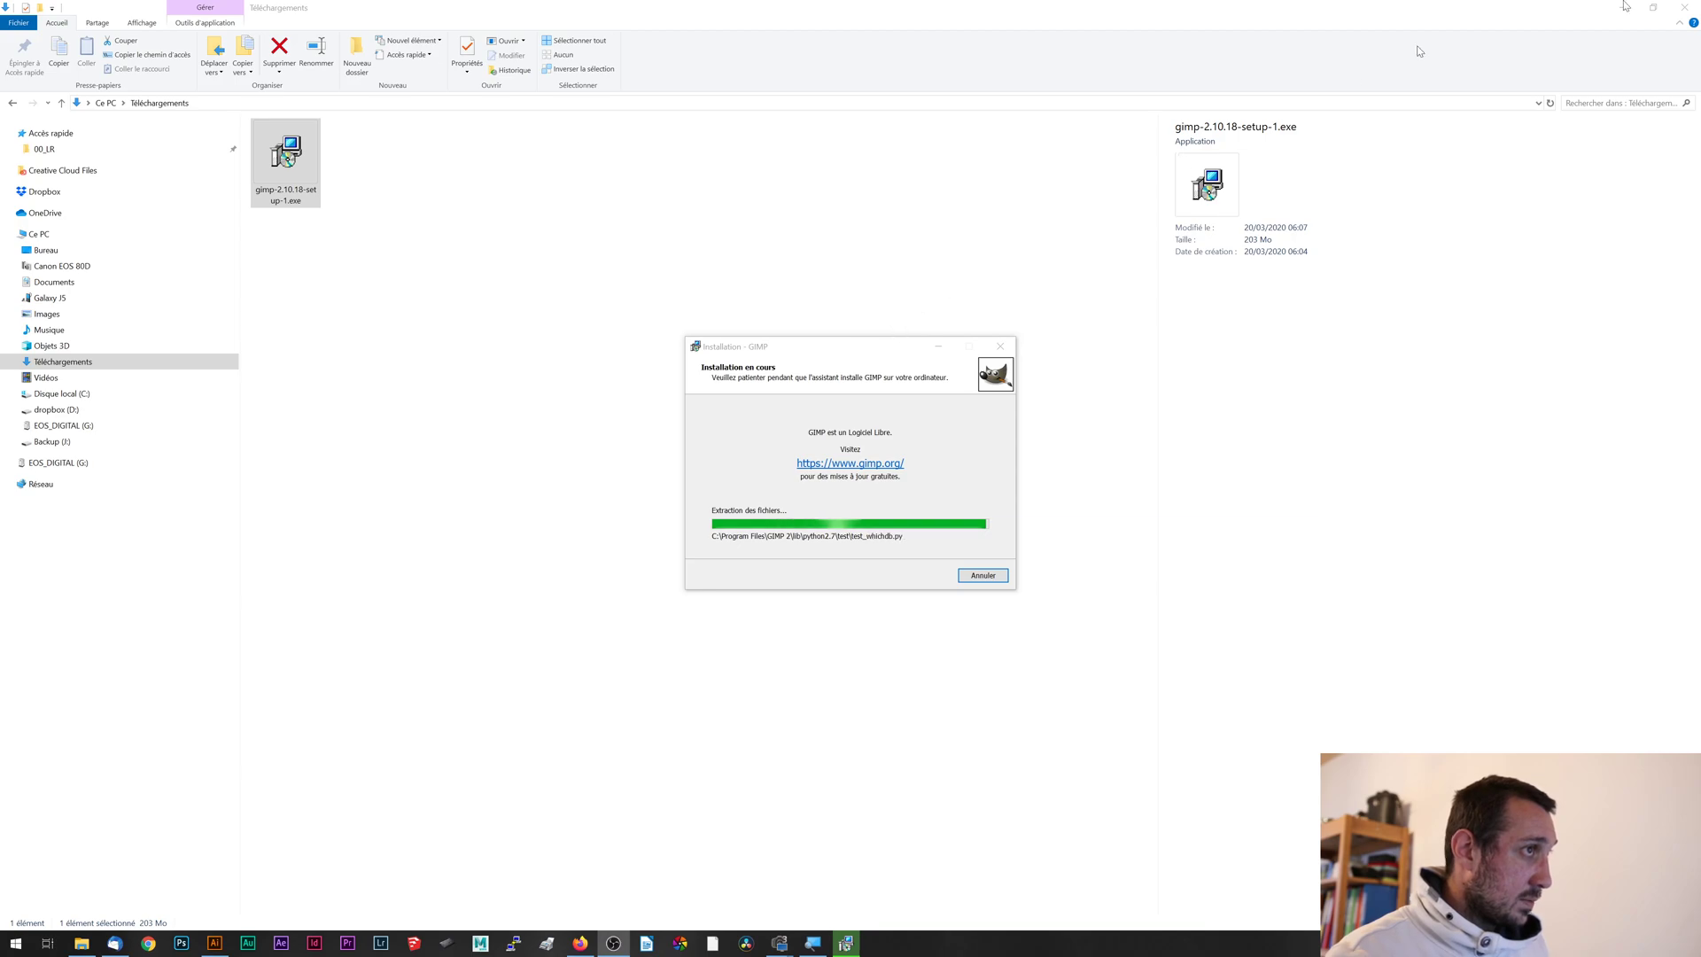
left_click(1684, 7)
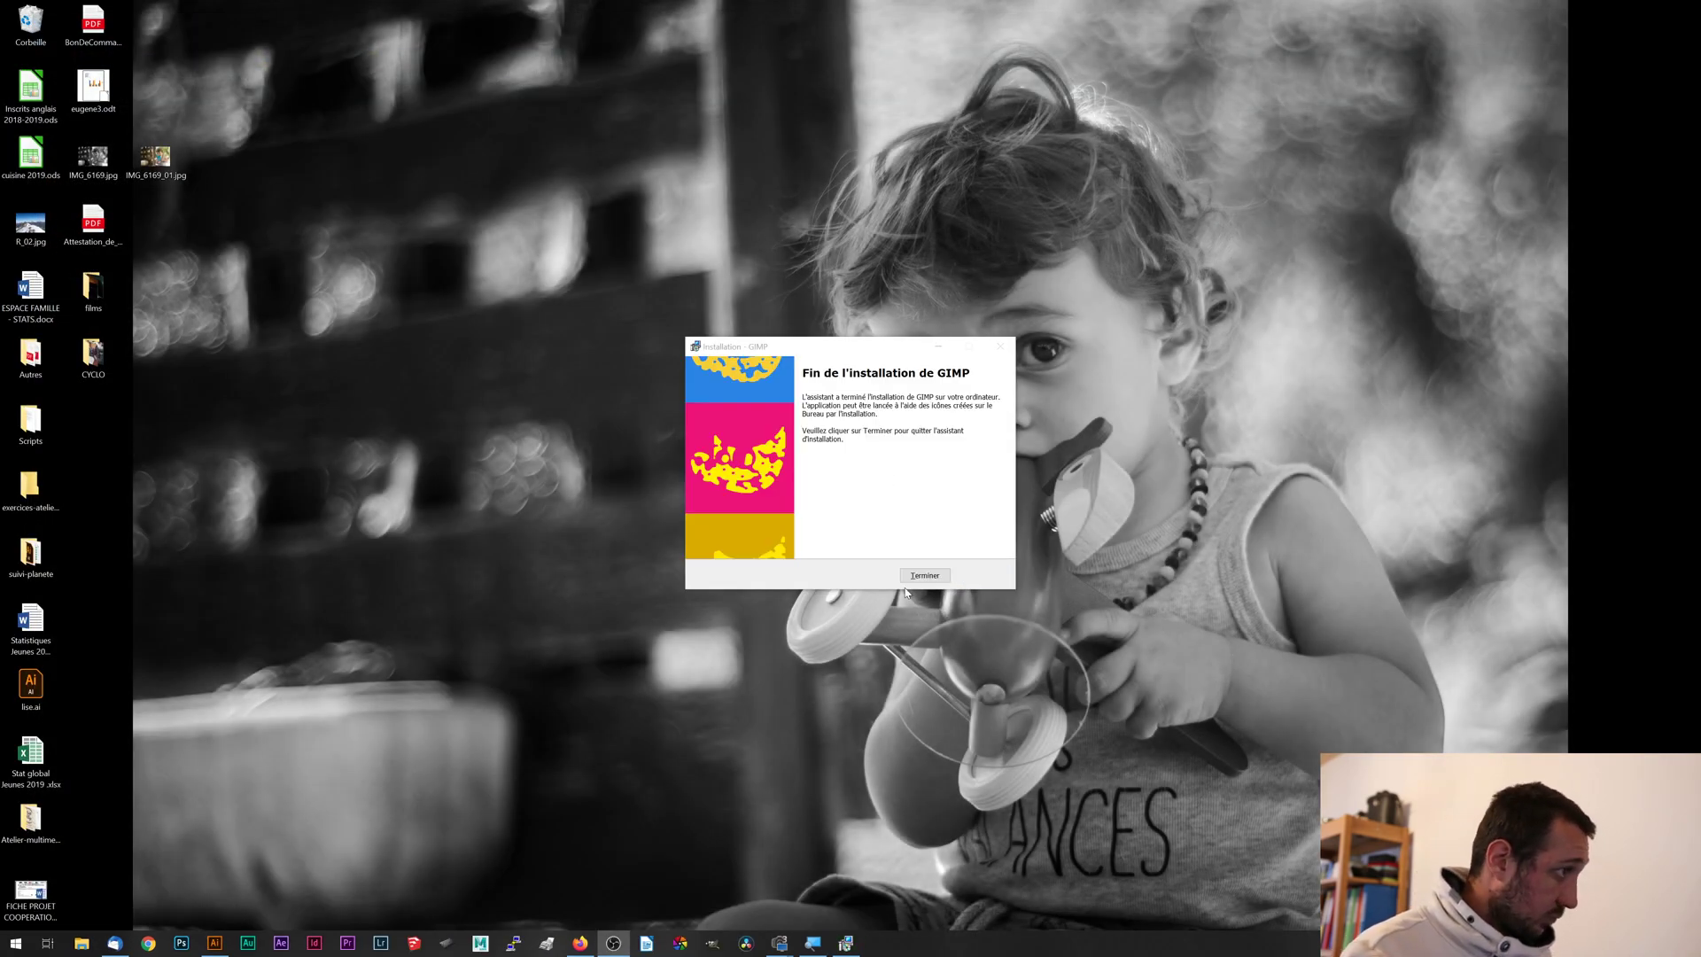
left_click(926, 577)
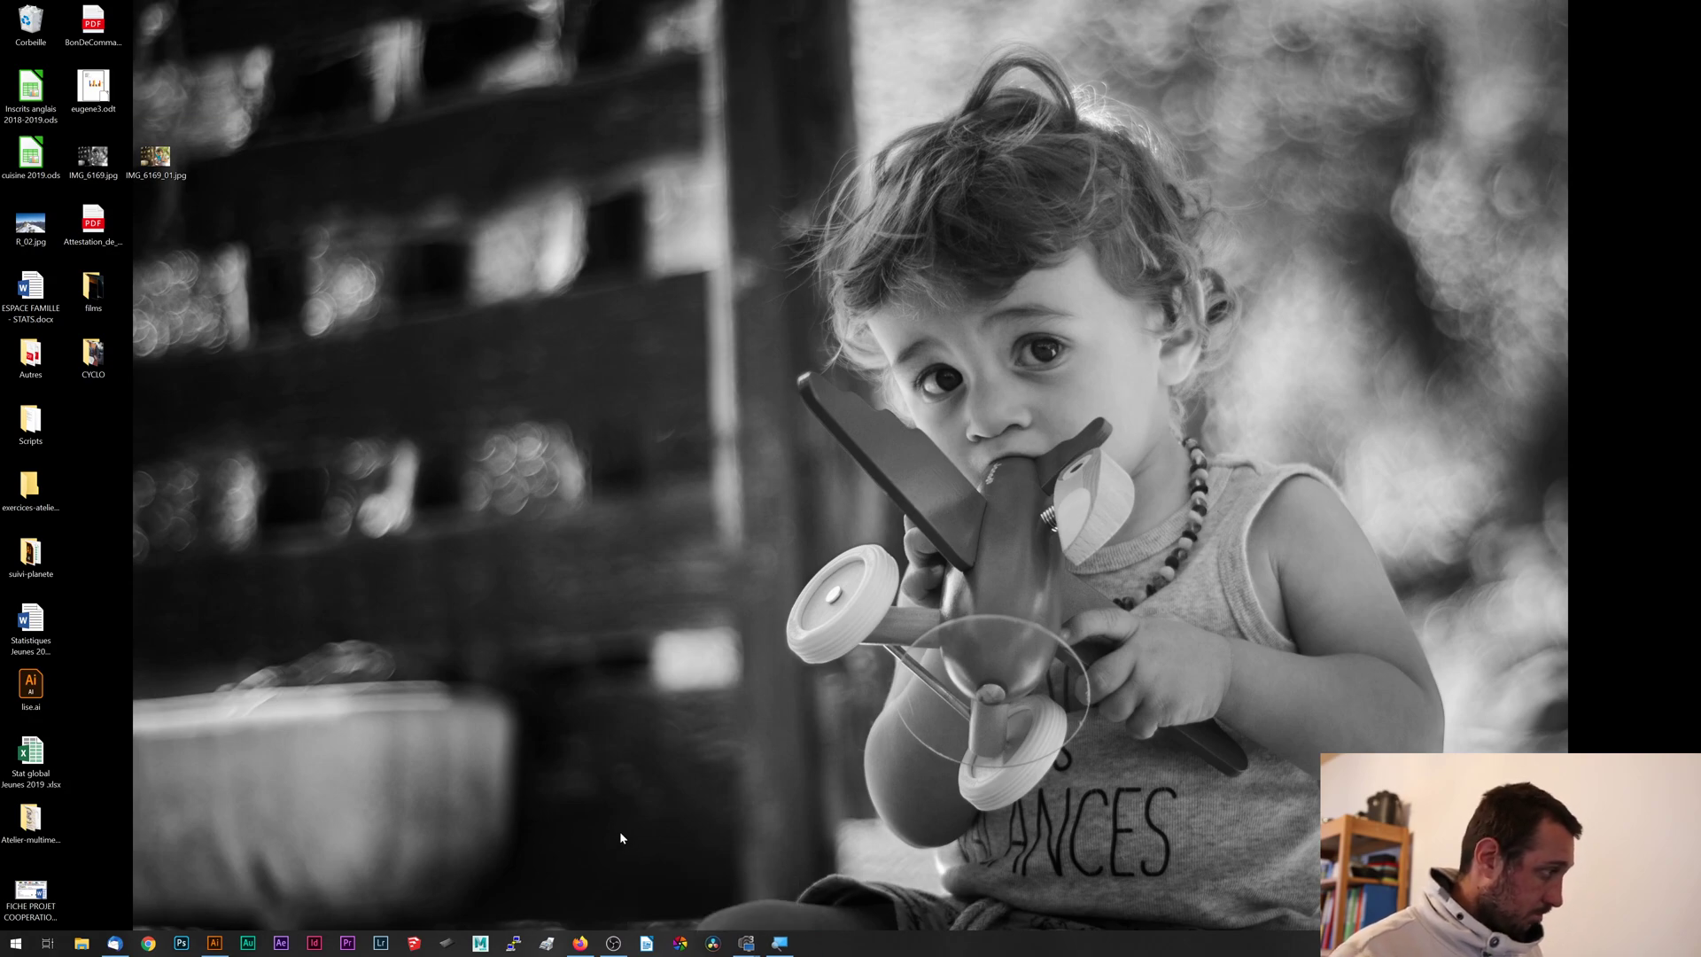
- Launch GIMP 2.10.18 from the system search and dismiss its About dialog
key("super")
type("gimp")
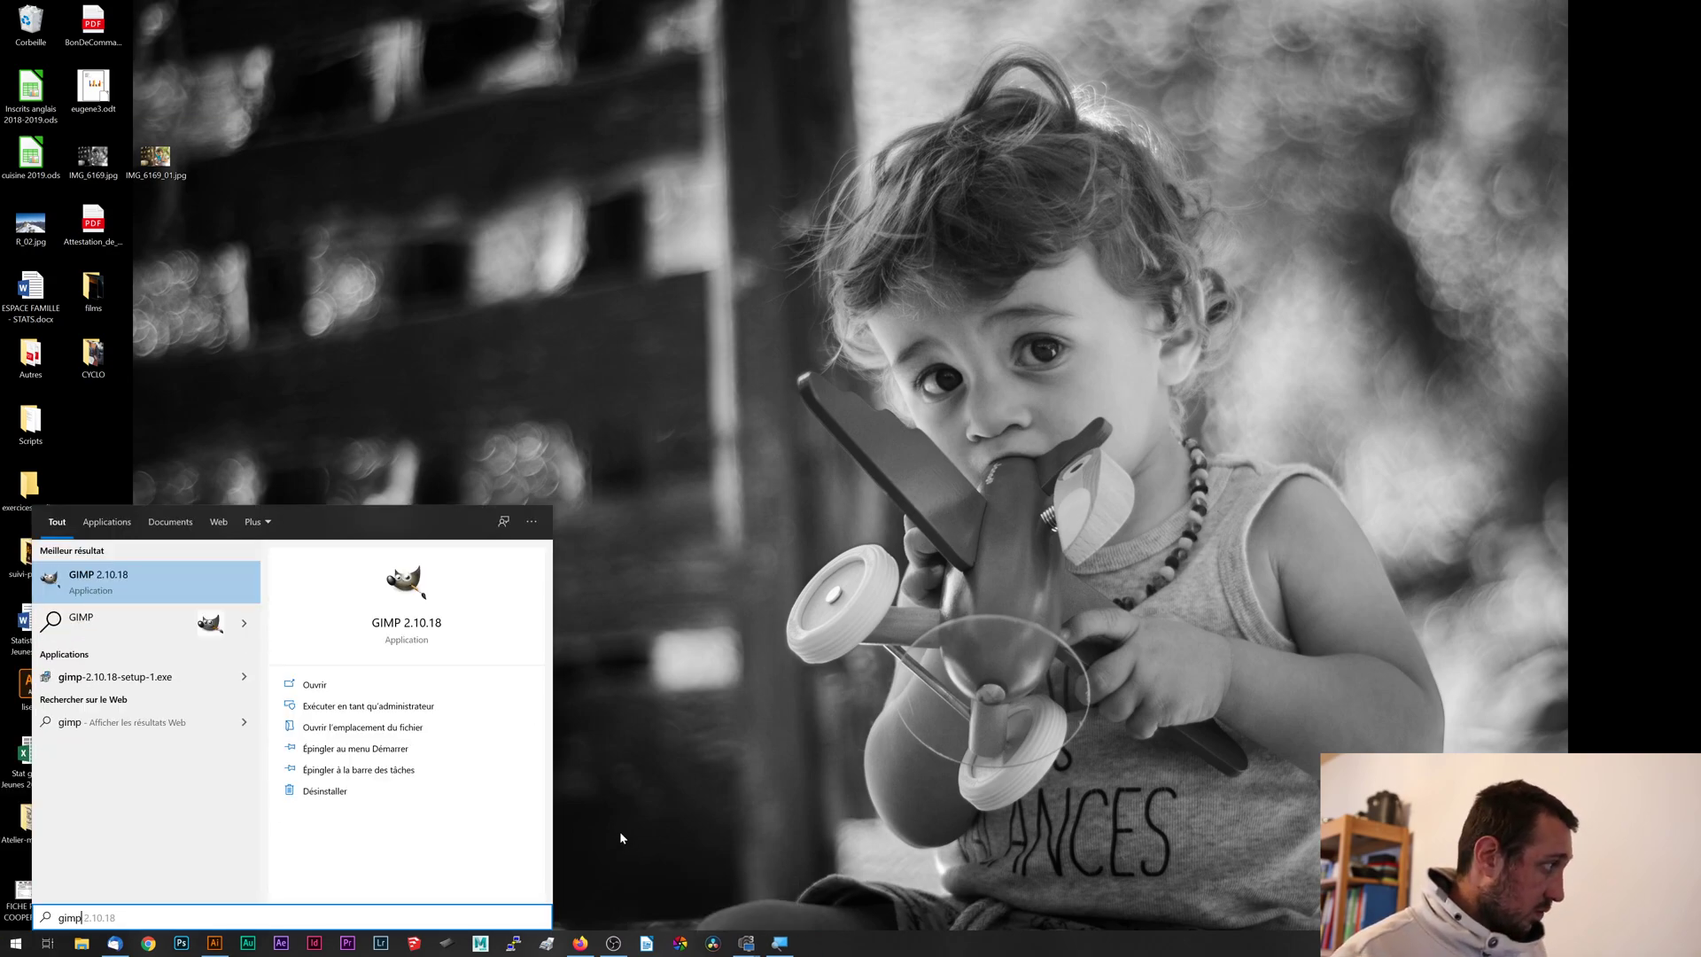
left_click(141, 583)
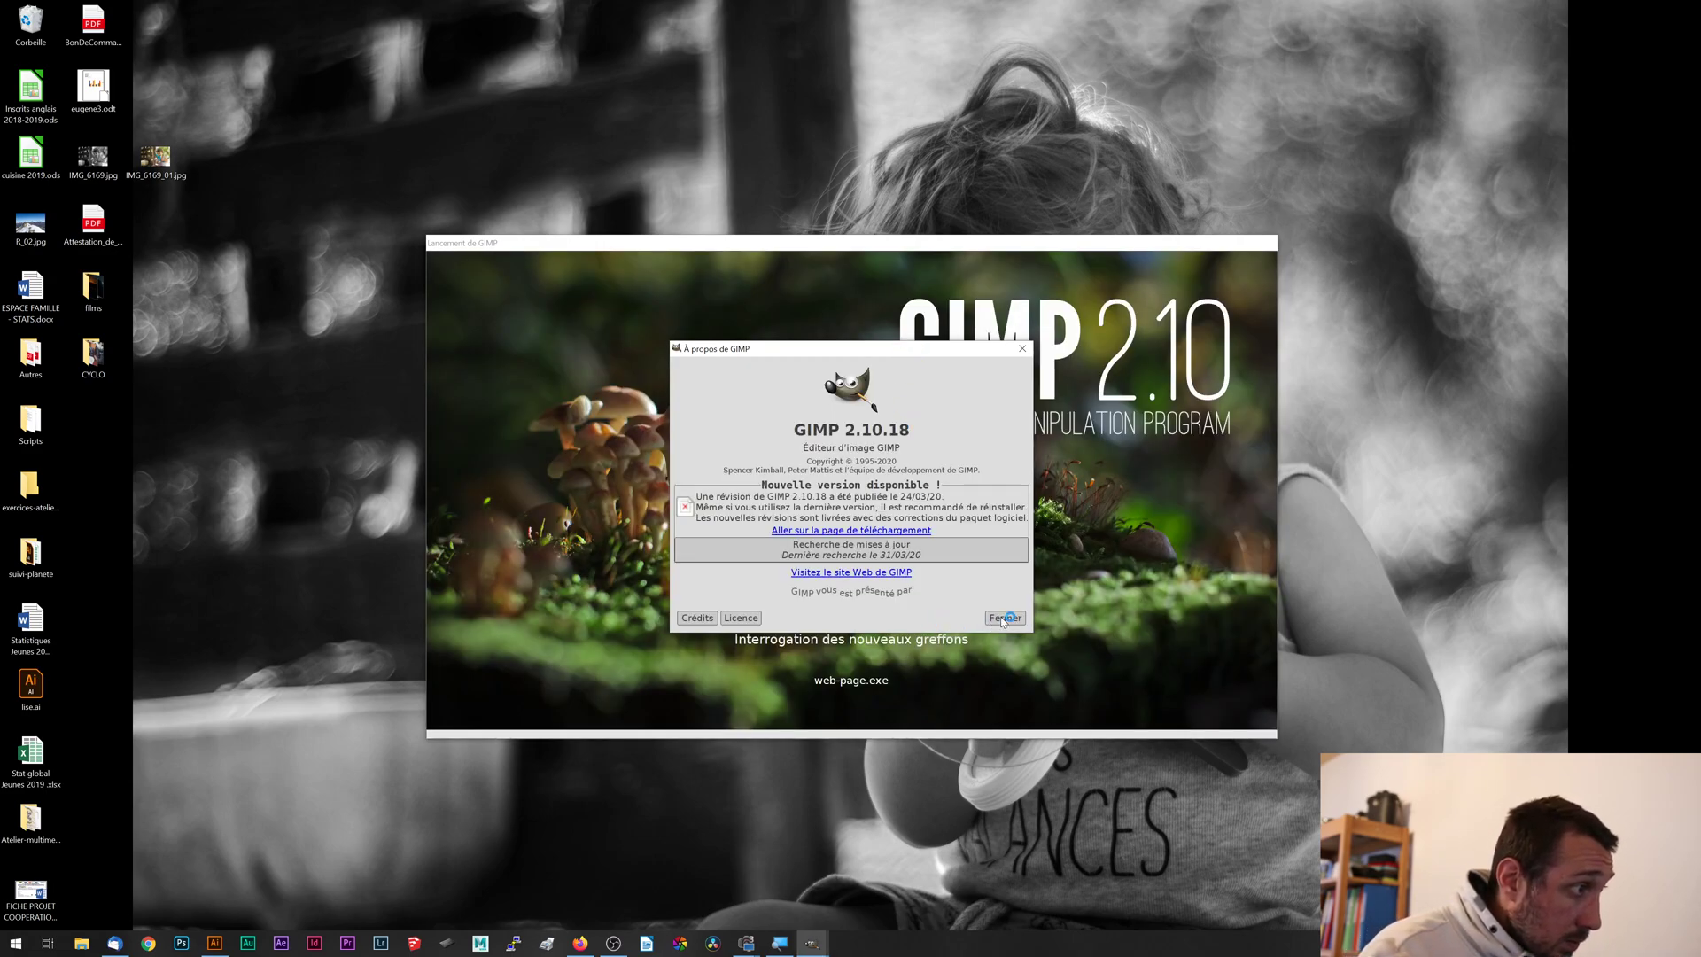
key("Escape")
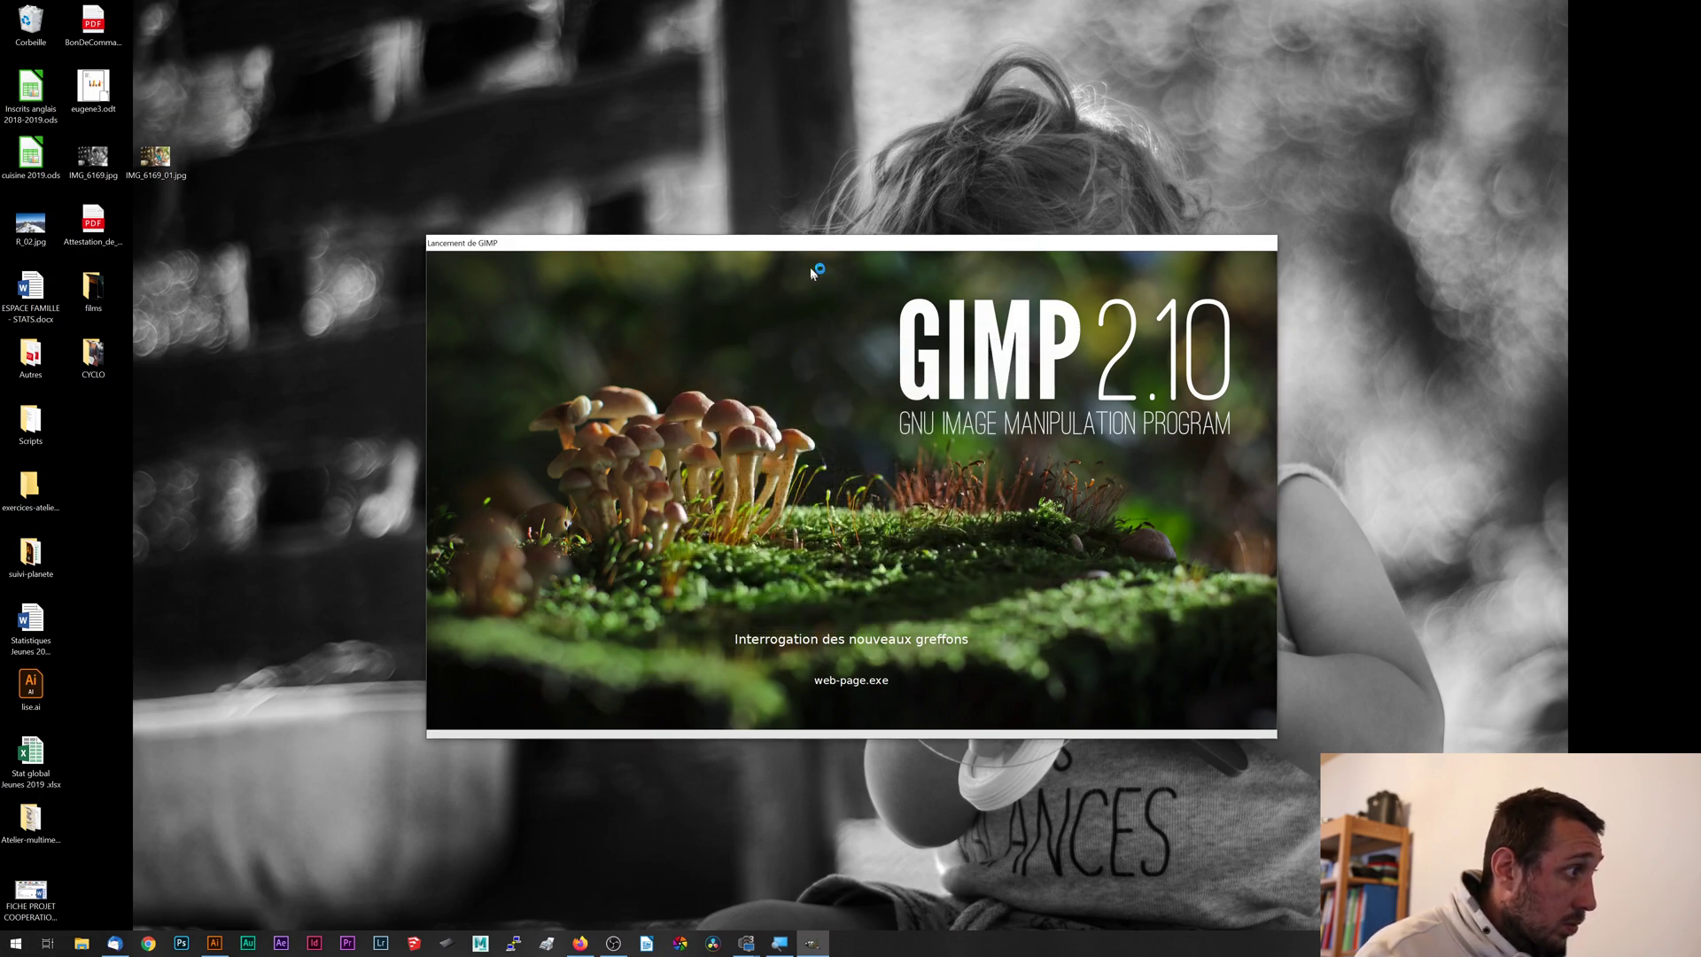
left_click_drag(812, 245, 798, 228)
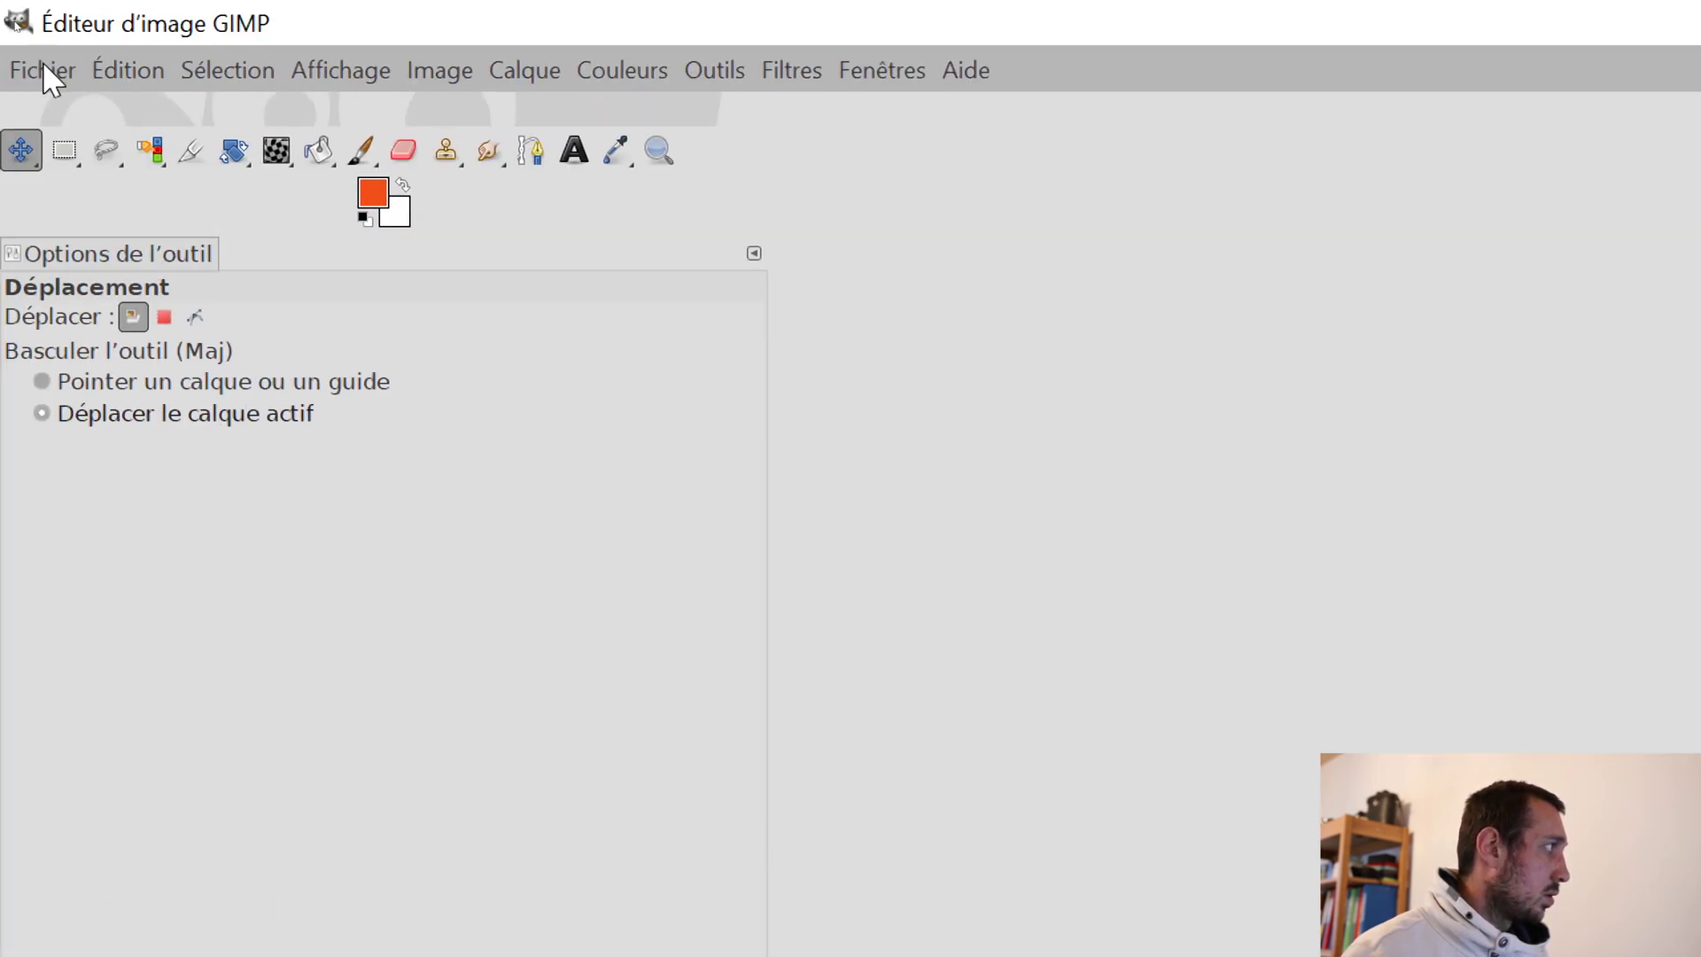
- Open GIMP's preferences at the colour management page (Gestion des couleurs)
left_click(43, 63)
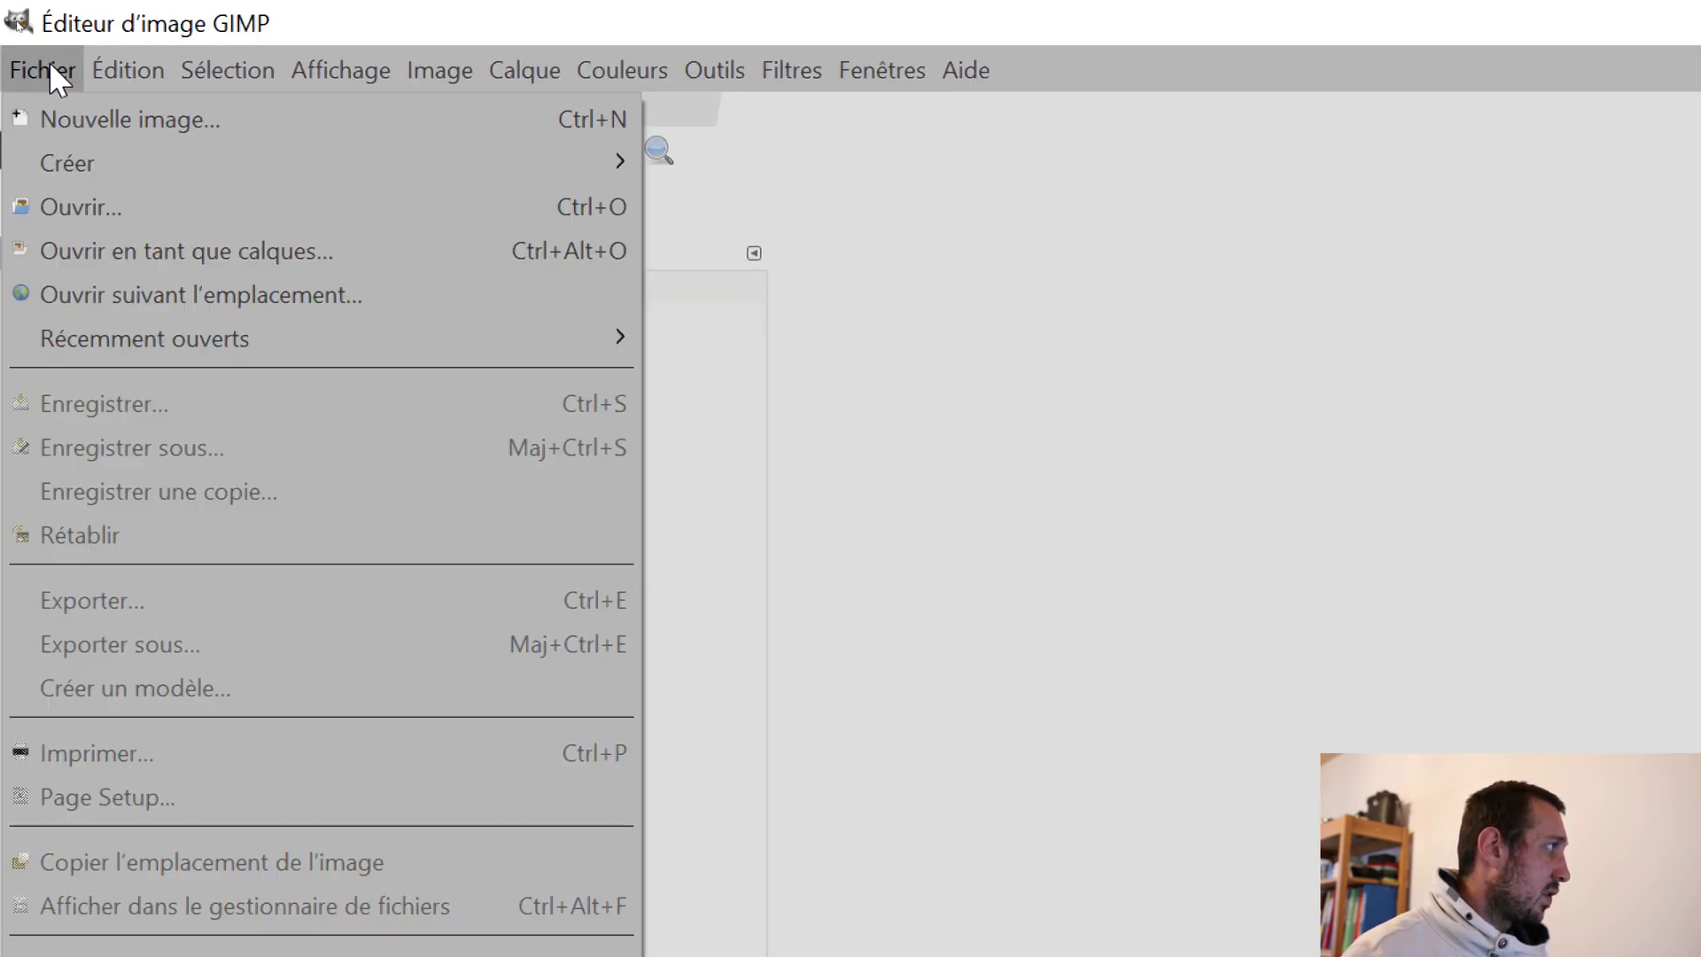
mouse_move(127, 70)
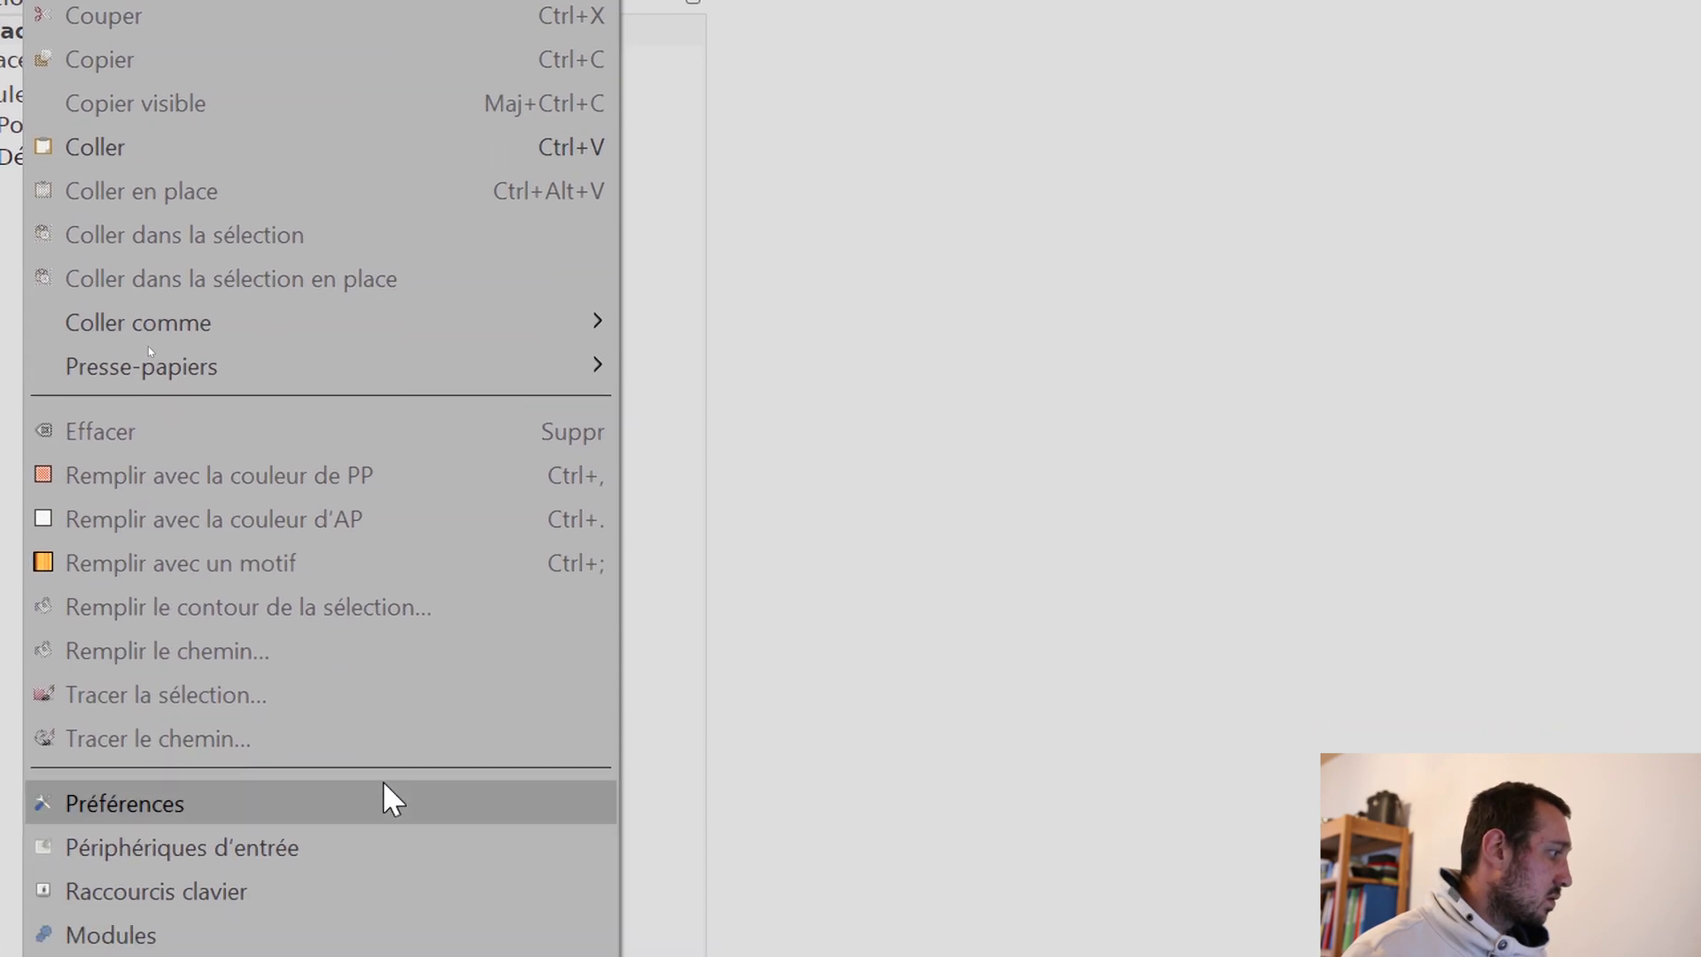
left_click(326, 796)
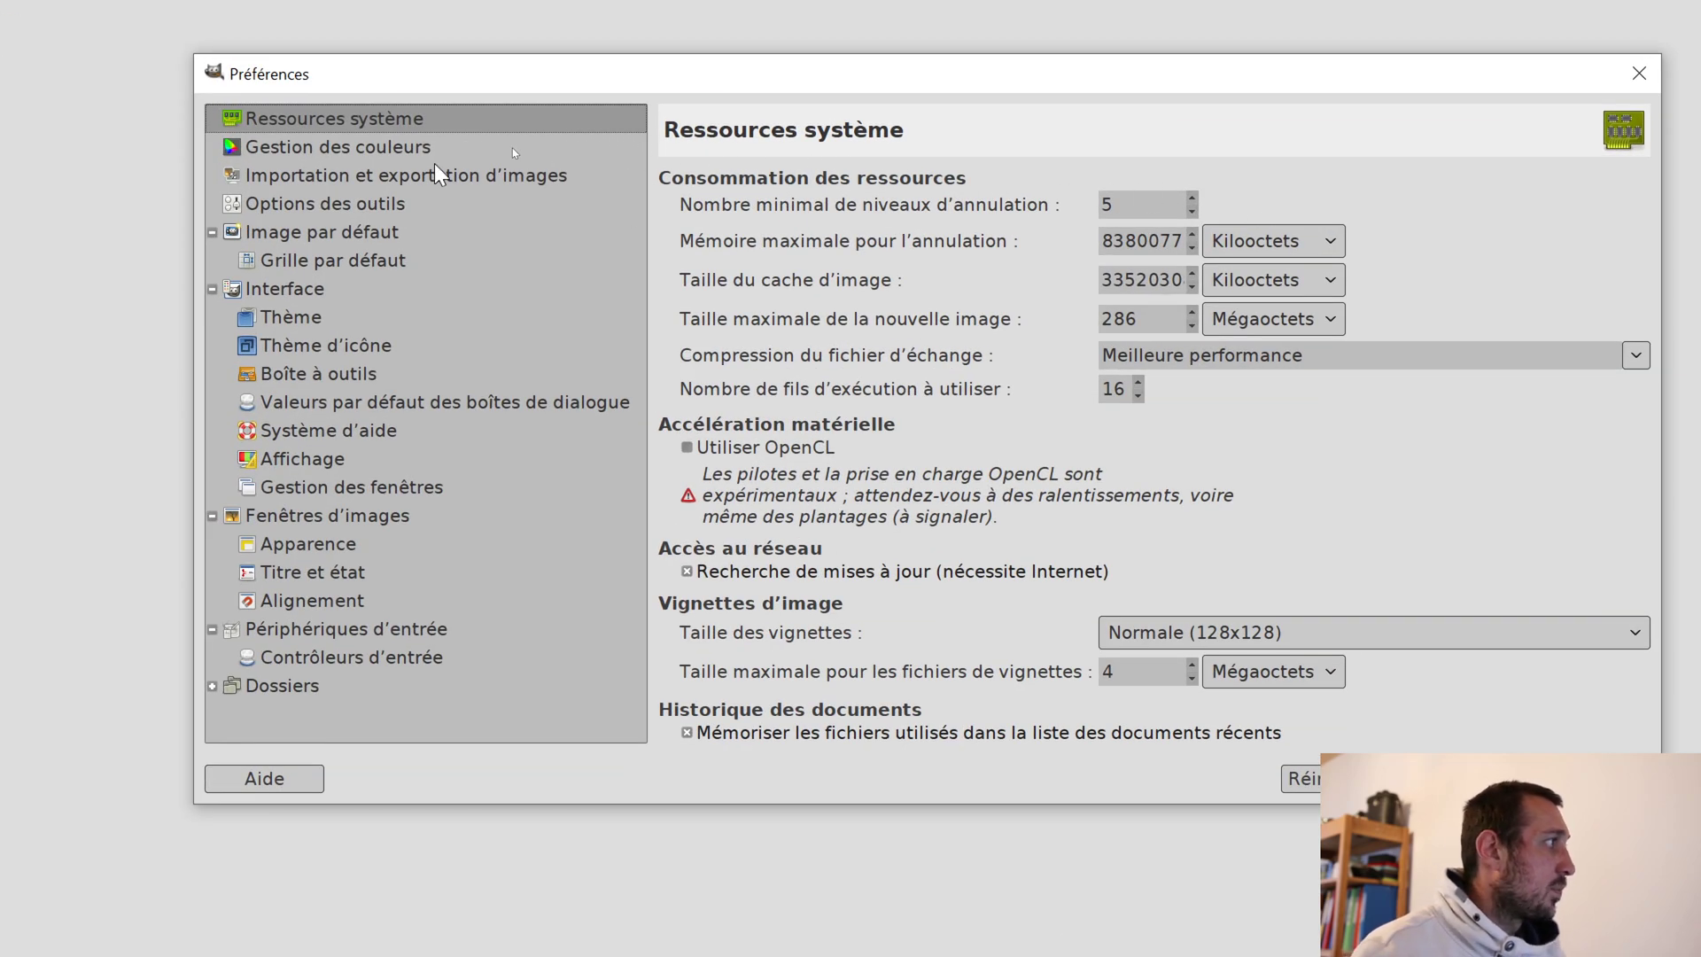
left_click(409, 143)
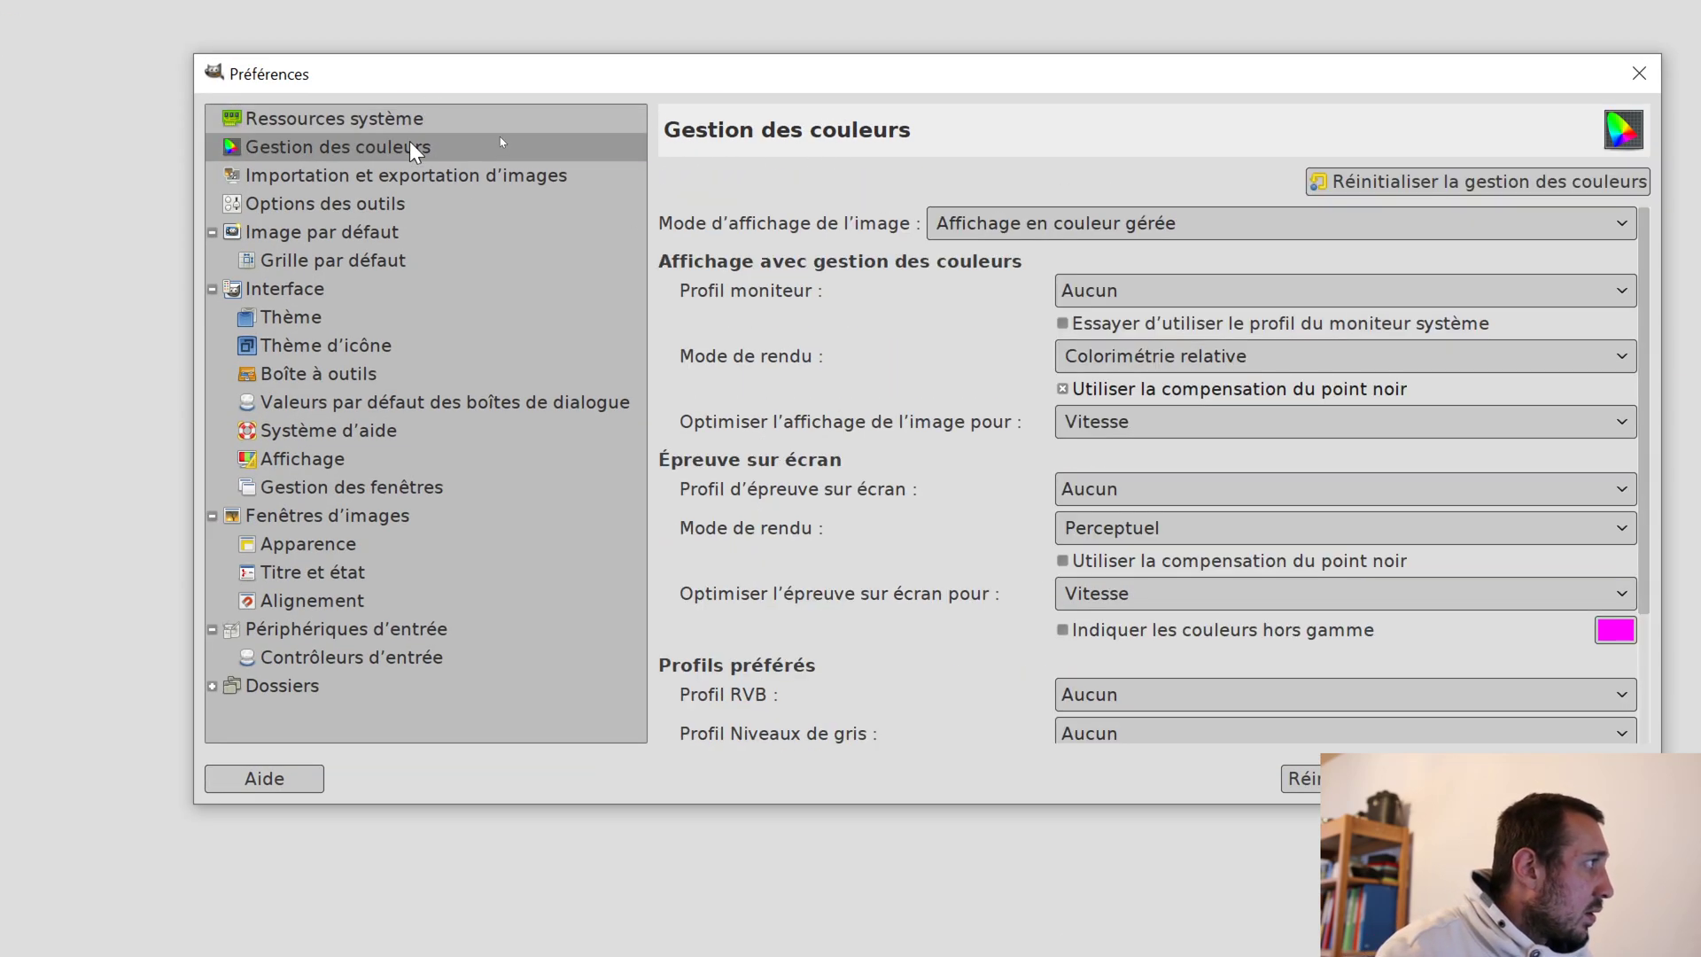
- Try the Dark and Gray interface themes in the preferences, then return to the Light theme
left_click(302, 316)
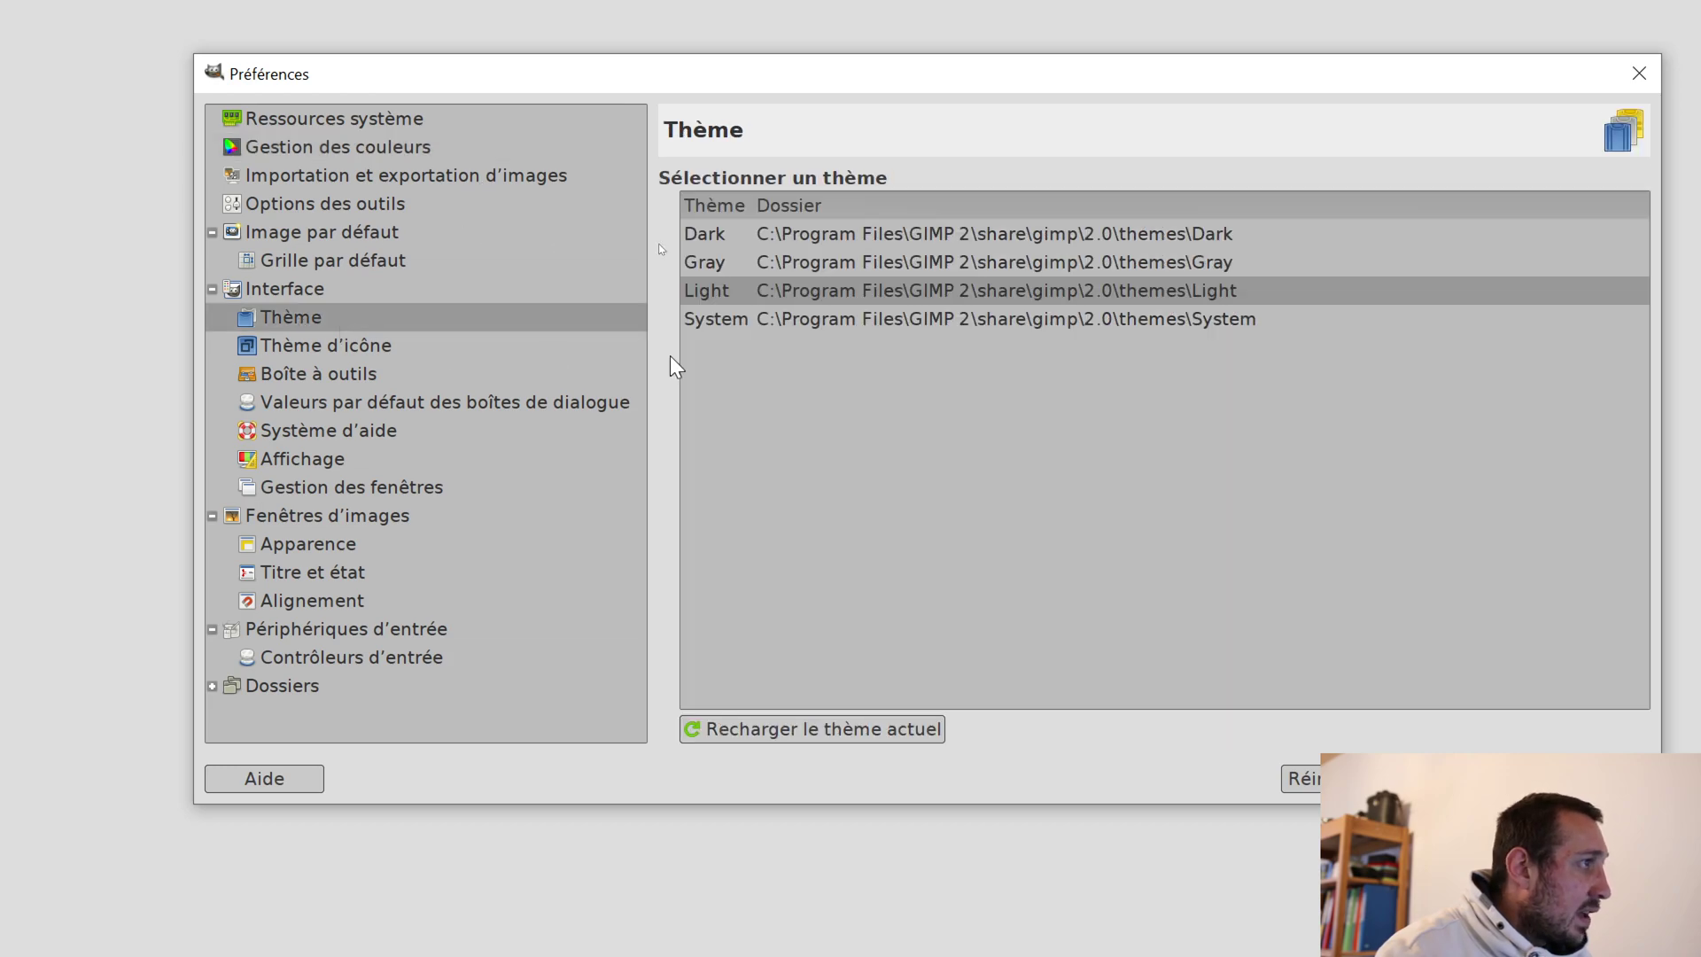
left_click(1155, 230)
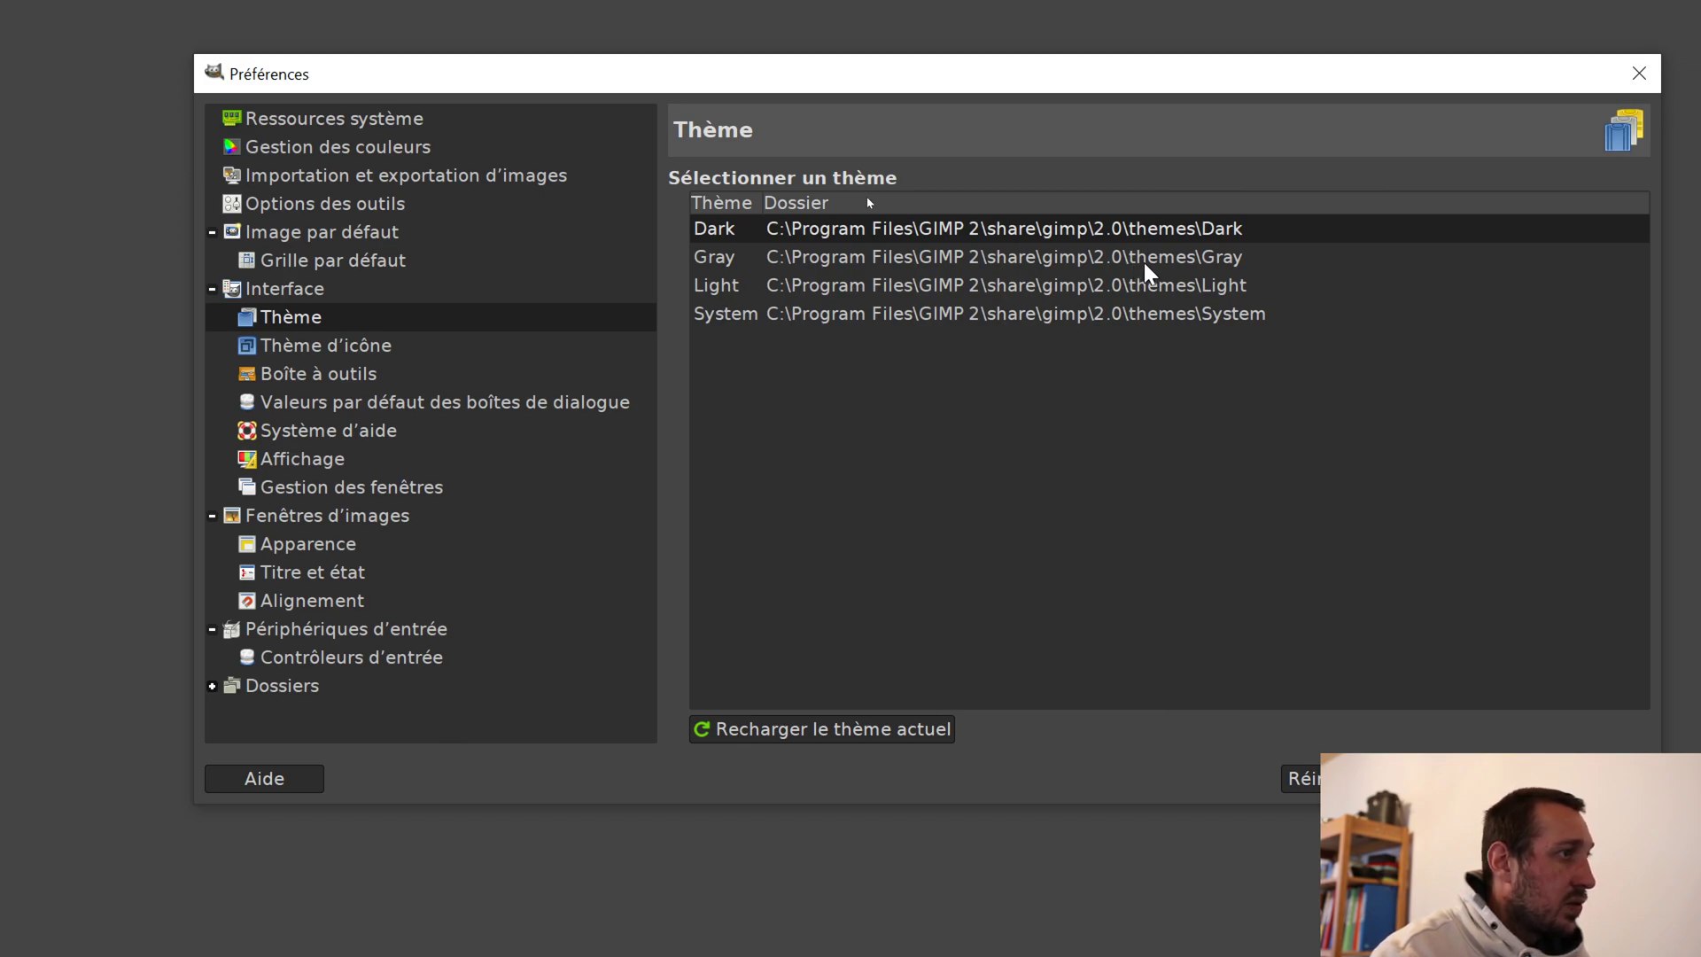
left_click(1145, 262)
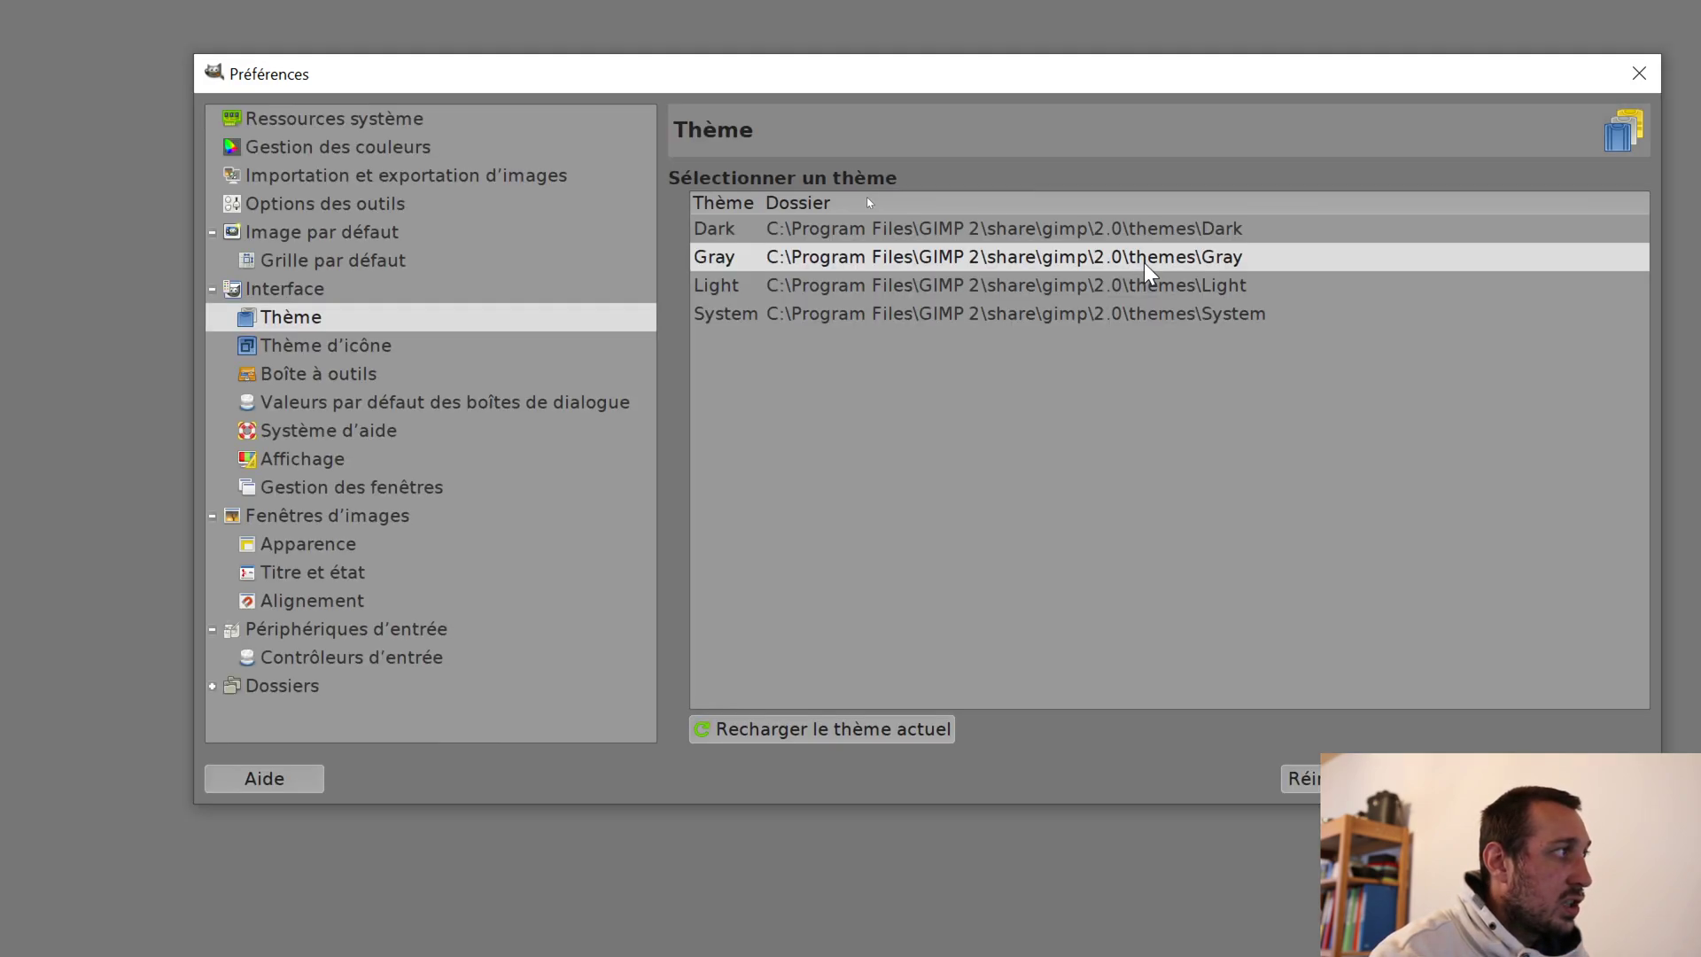
left_click(1141, 285)
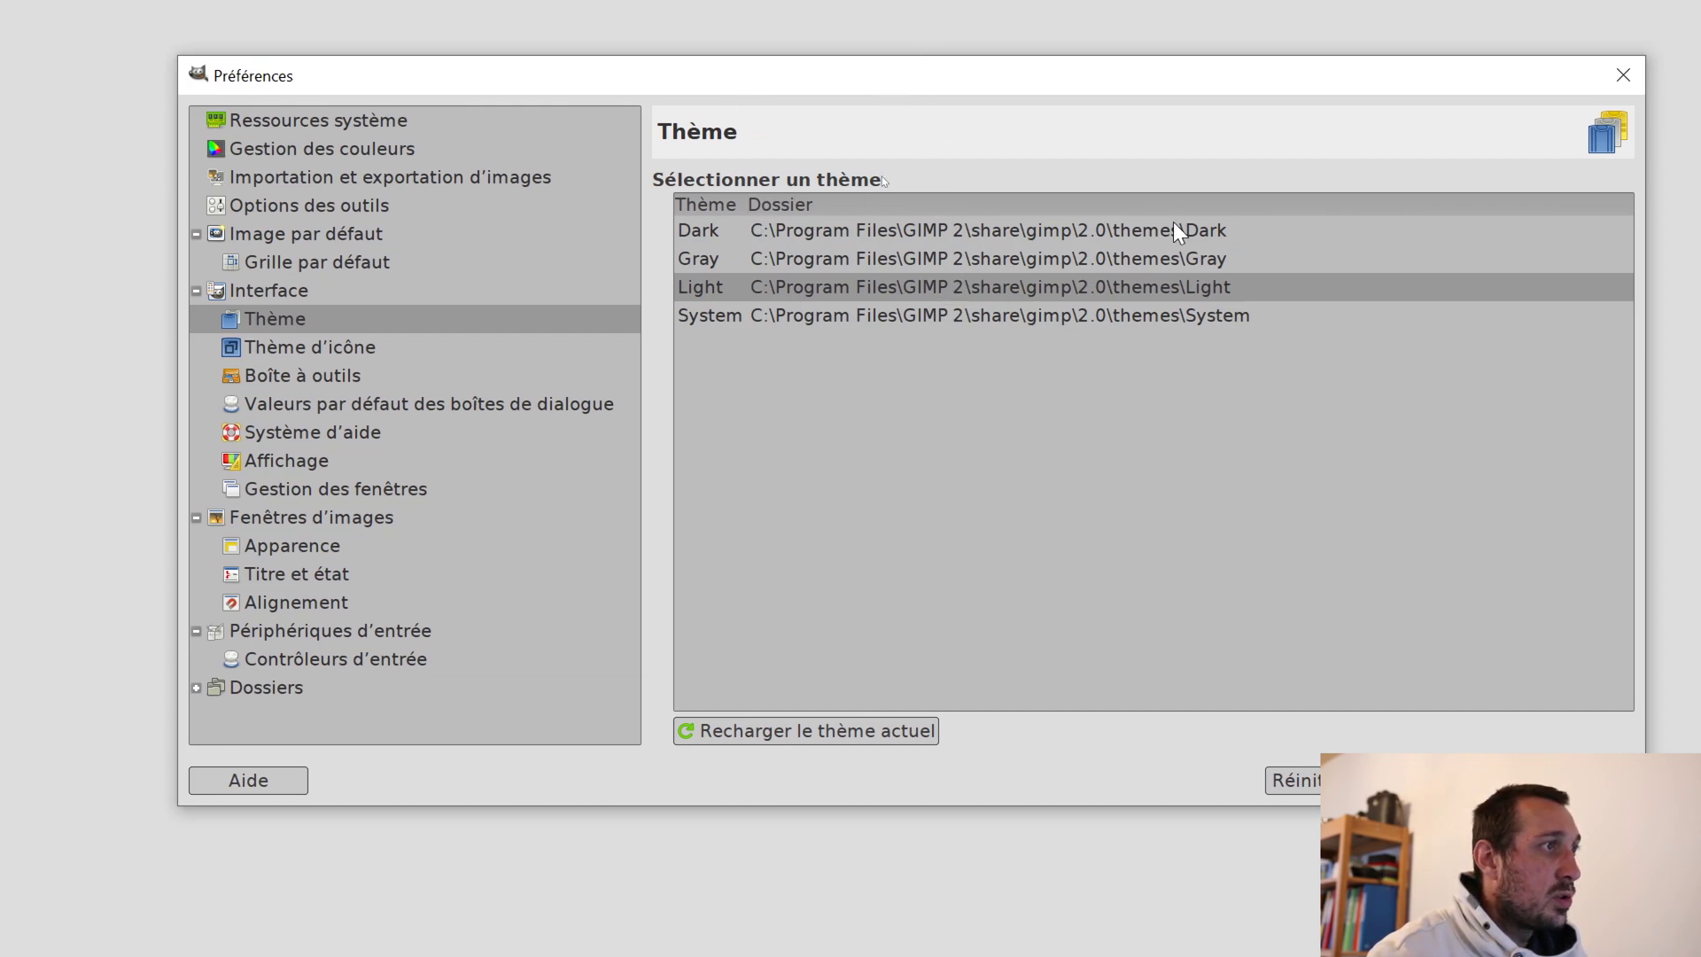
- Try the Symbolic icon theme in the preferences, then return to the Legacy icon theme
left_click(303, 352)
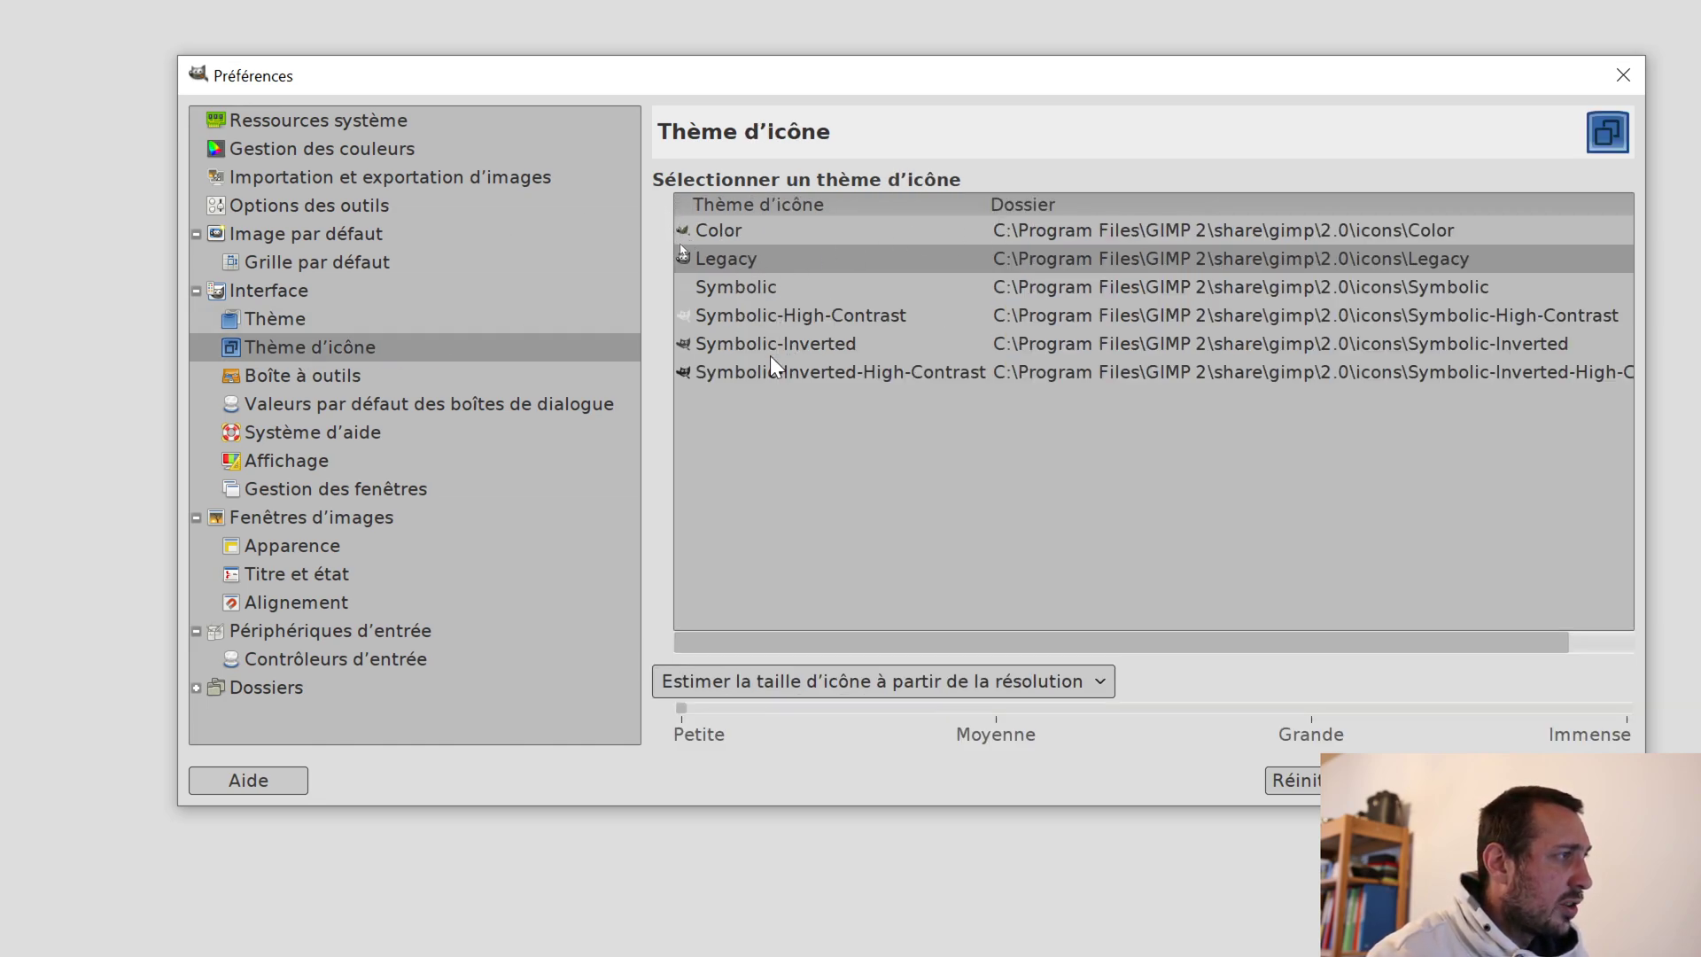
left_click(717, 288)
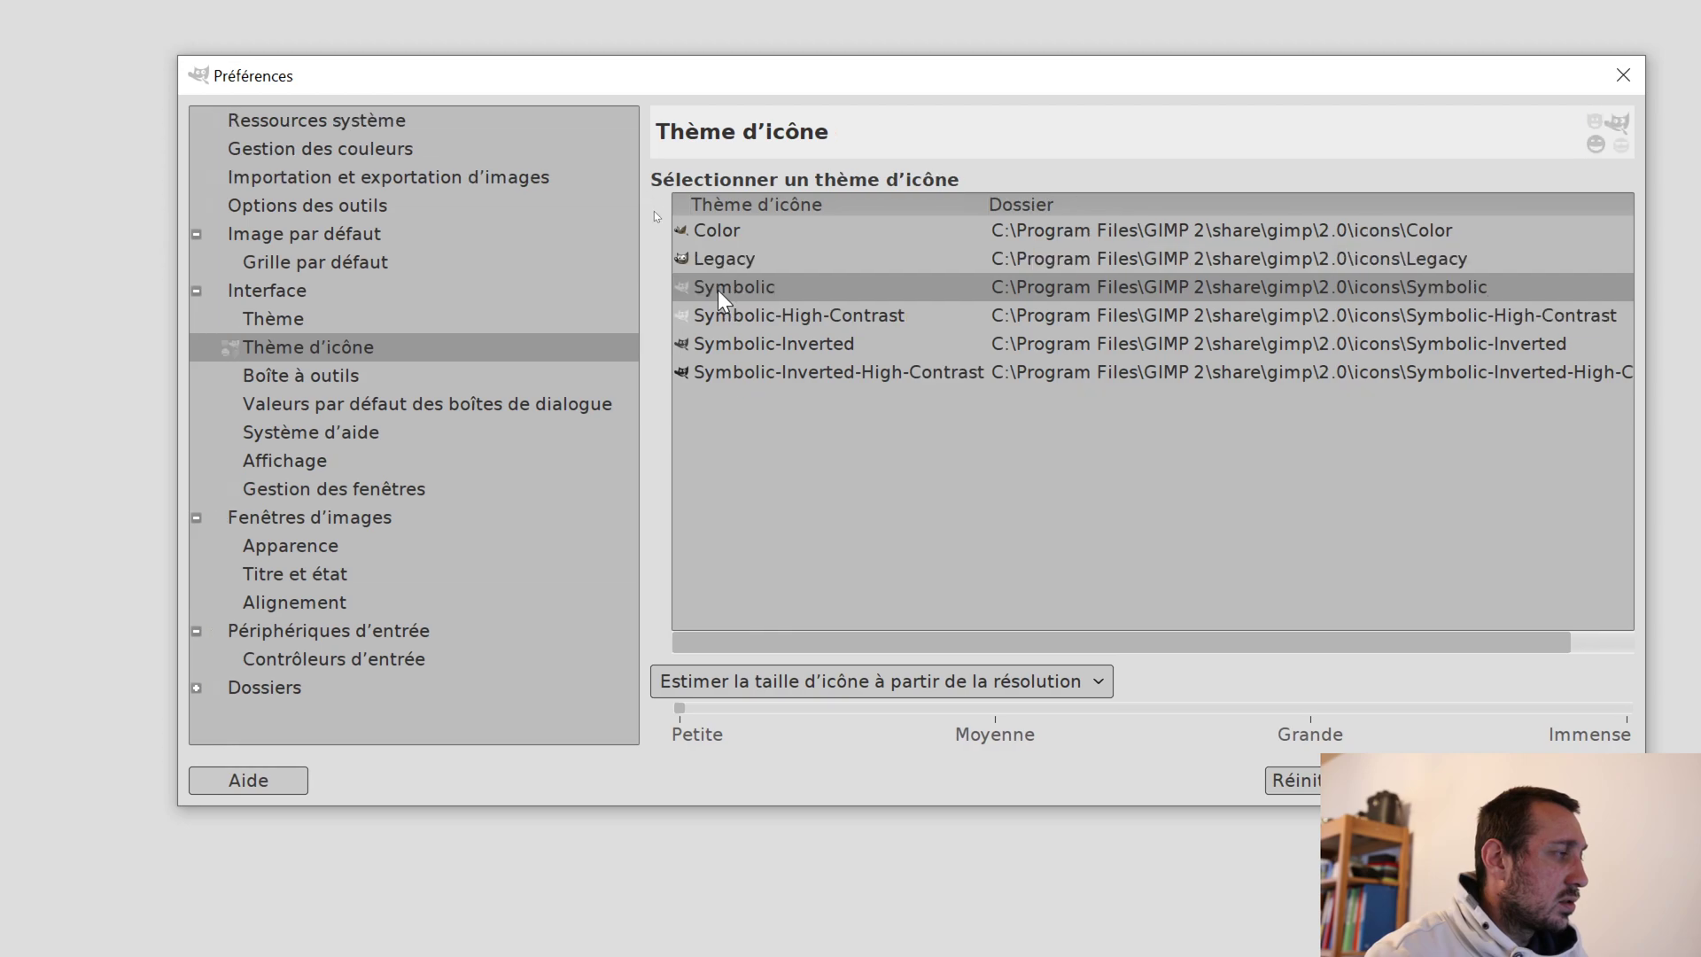
left_click(716, 262)
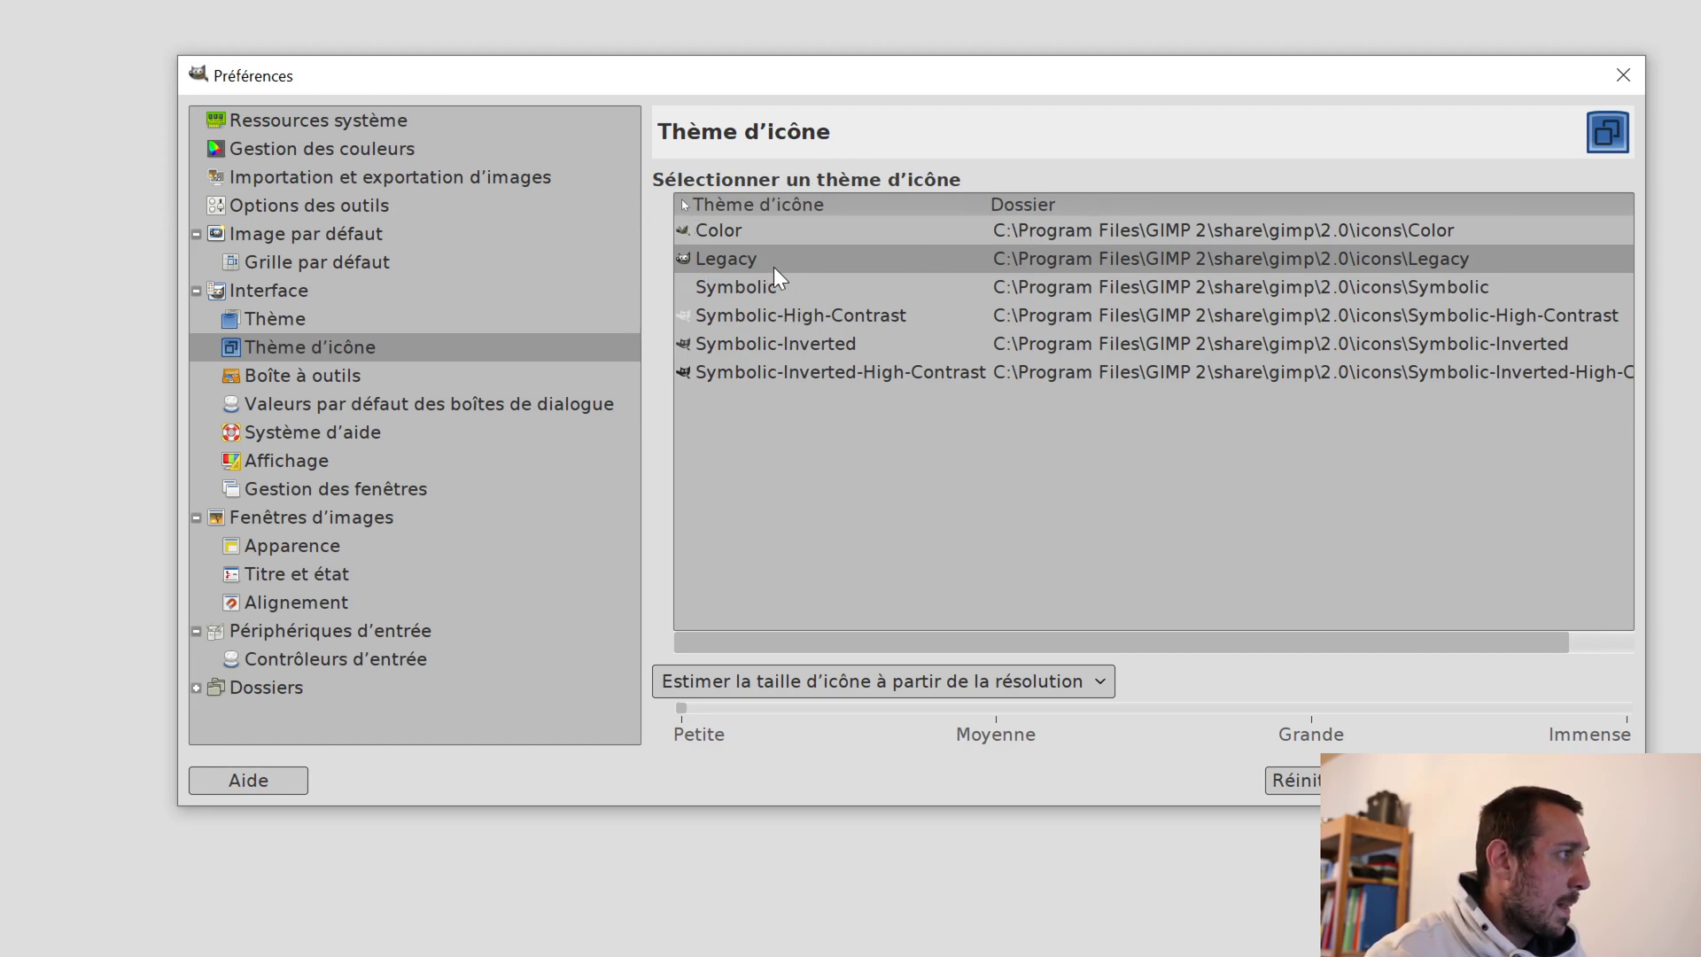
- Examine the toolbox, dialog defaults, help system, display and window management pages of the interface preferences
left_click(258, 379)
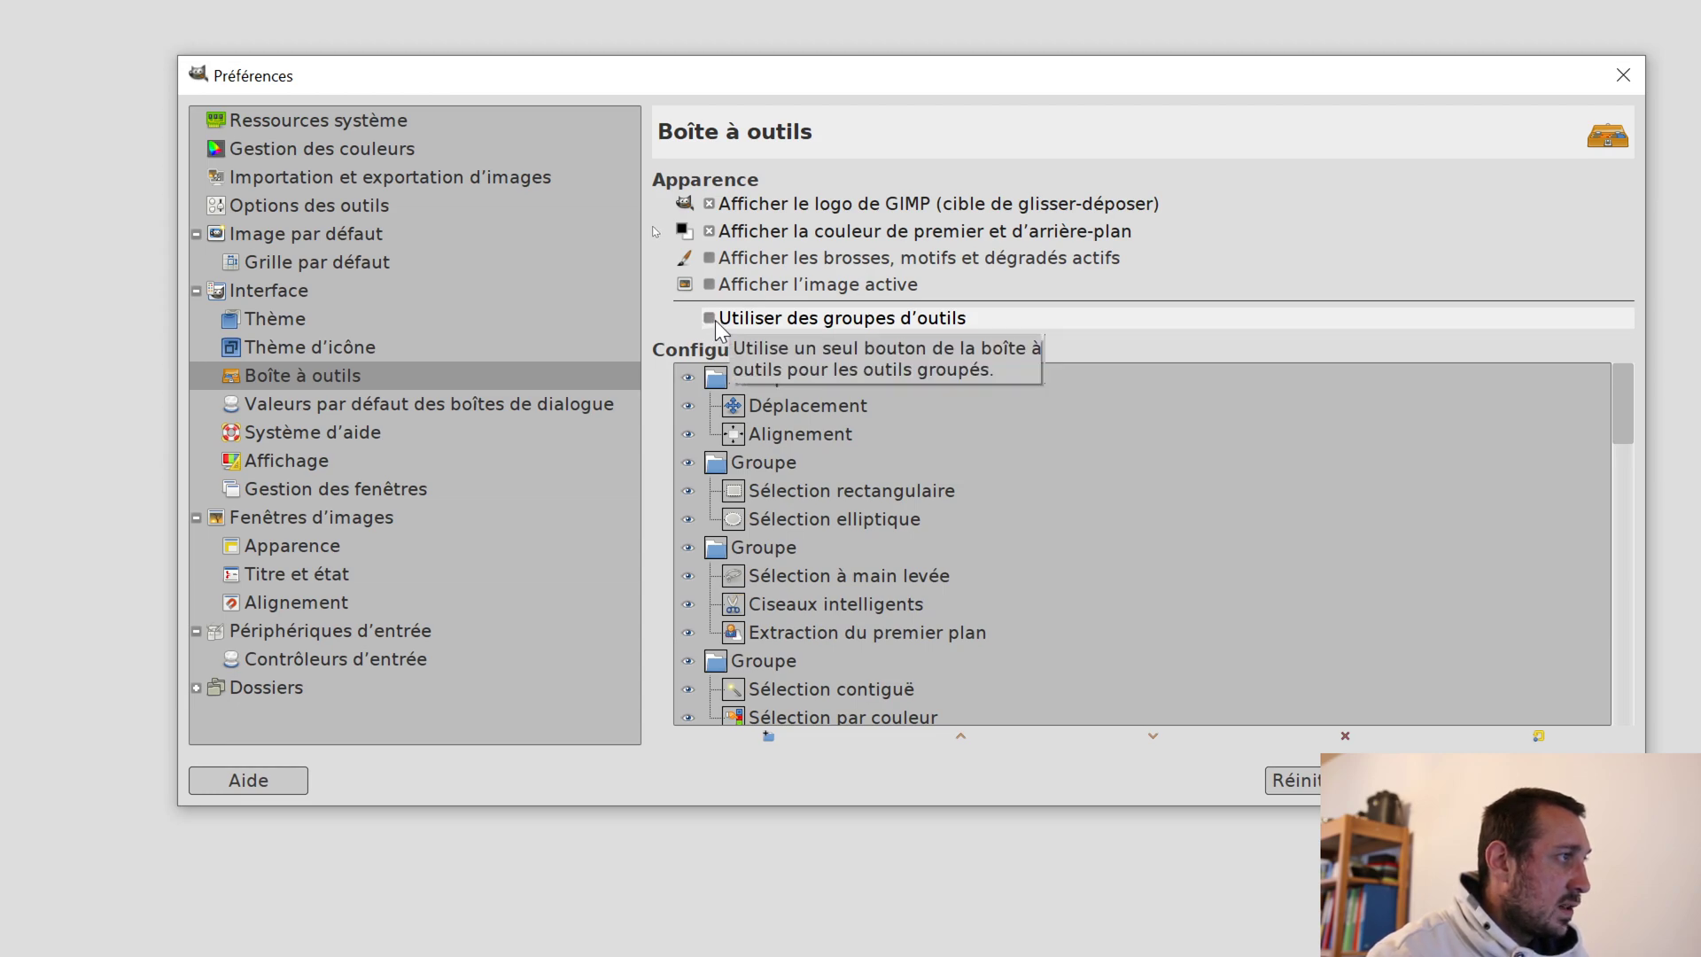
left_click(301, 406)
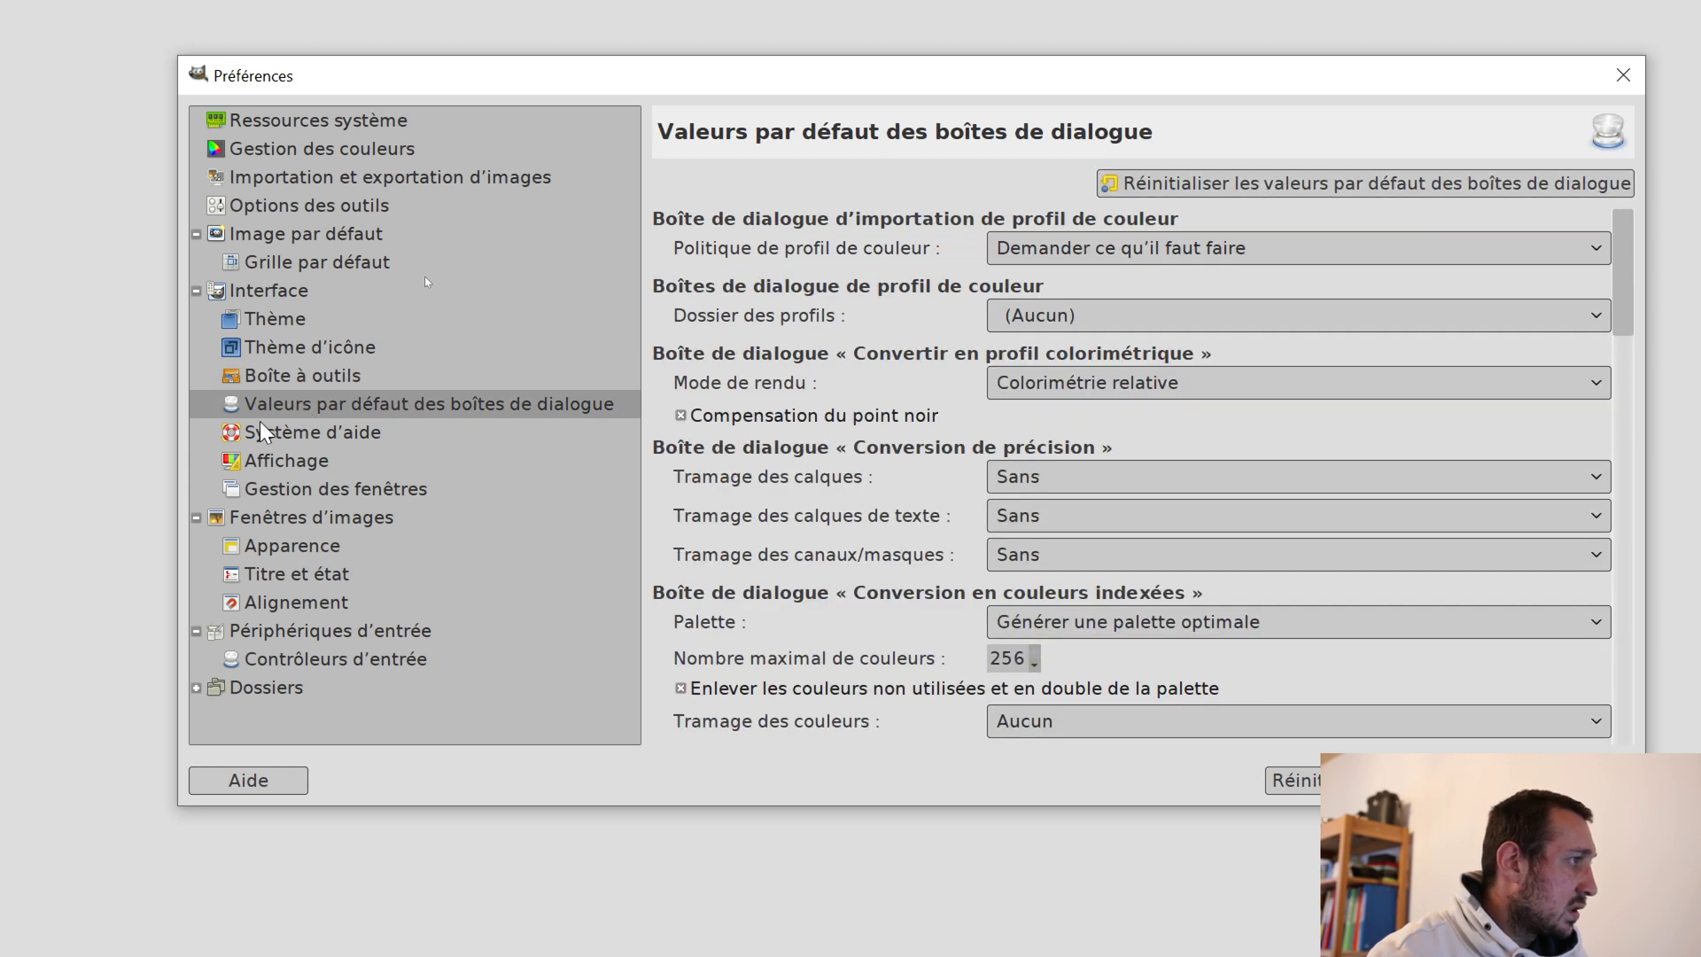
left_click(276, 433)
left_click(288, 461)
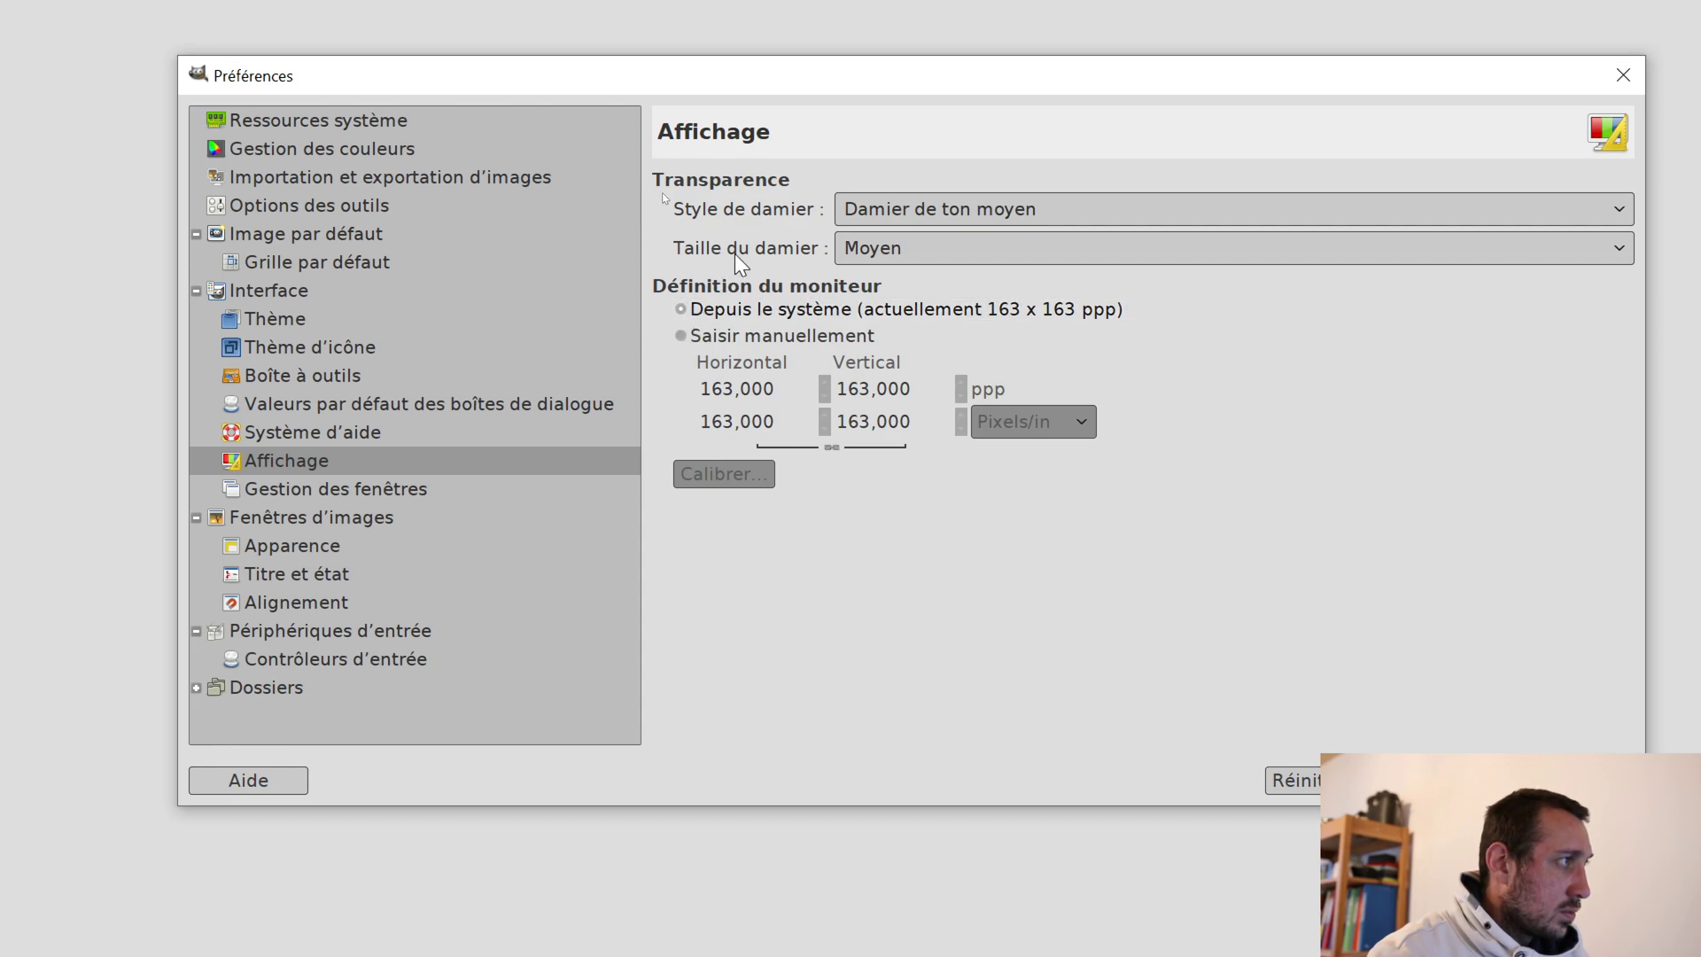
left_click(281, 489)
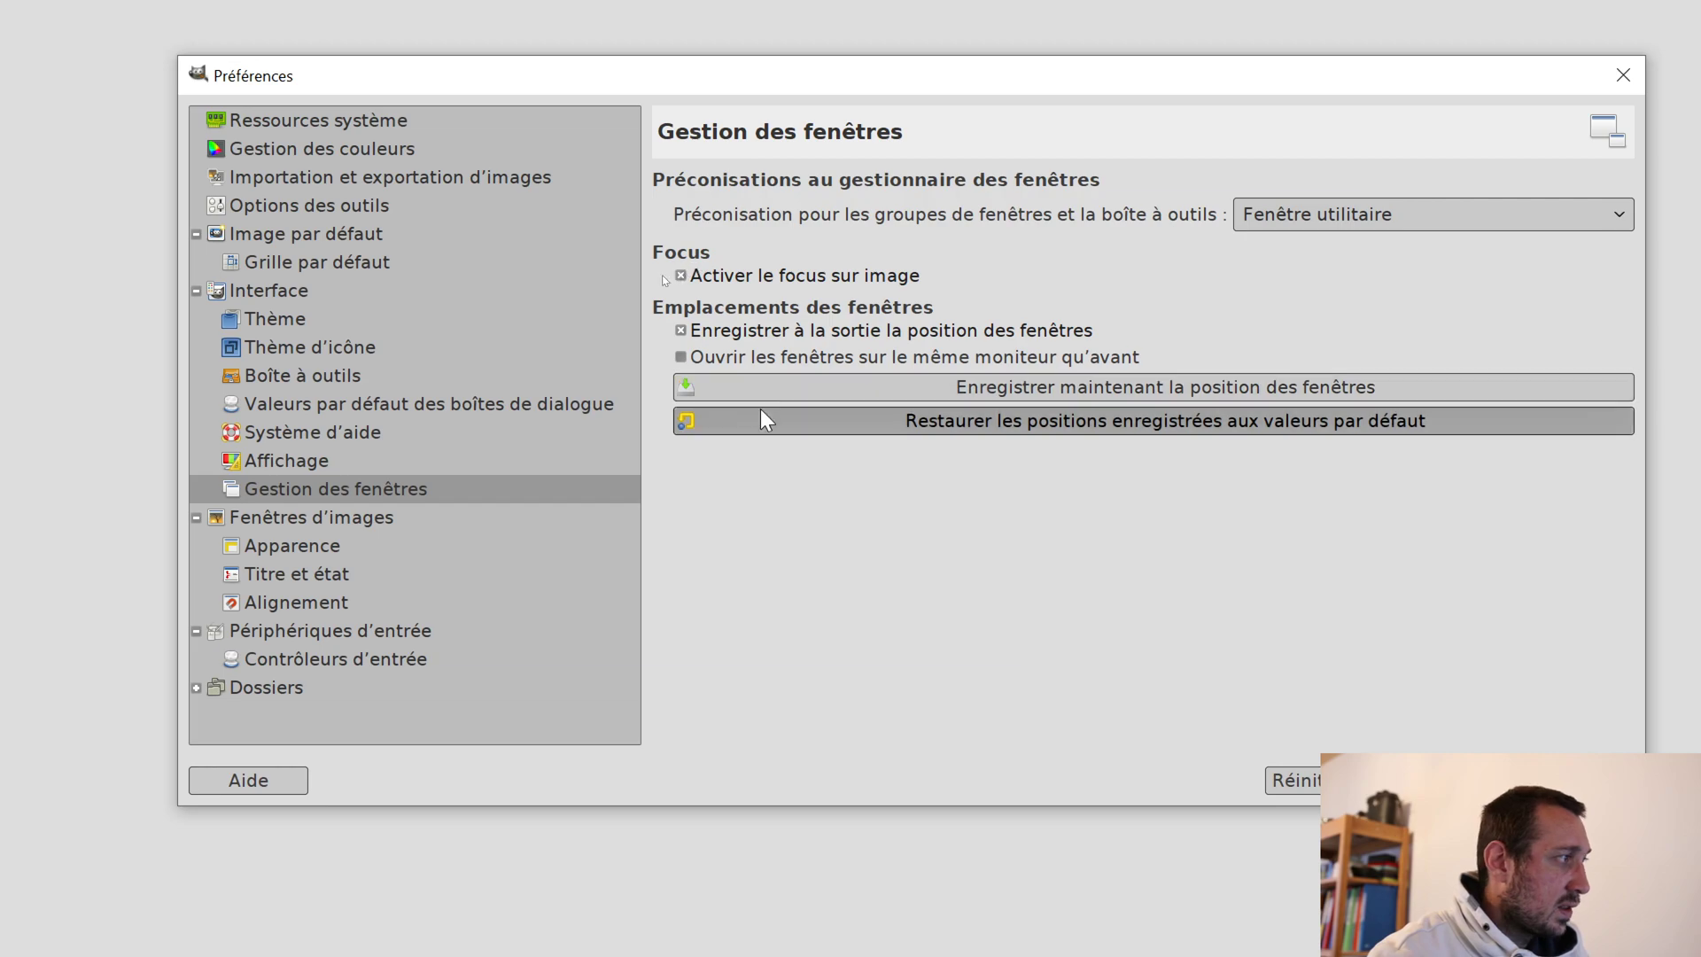
- Examine the preferences for image windows, including appearance, title and status, and snapping, plus input devices and folders
left_click(264, 519)
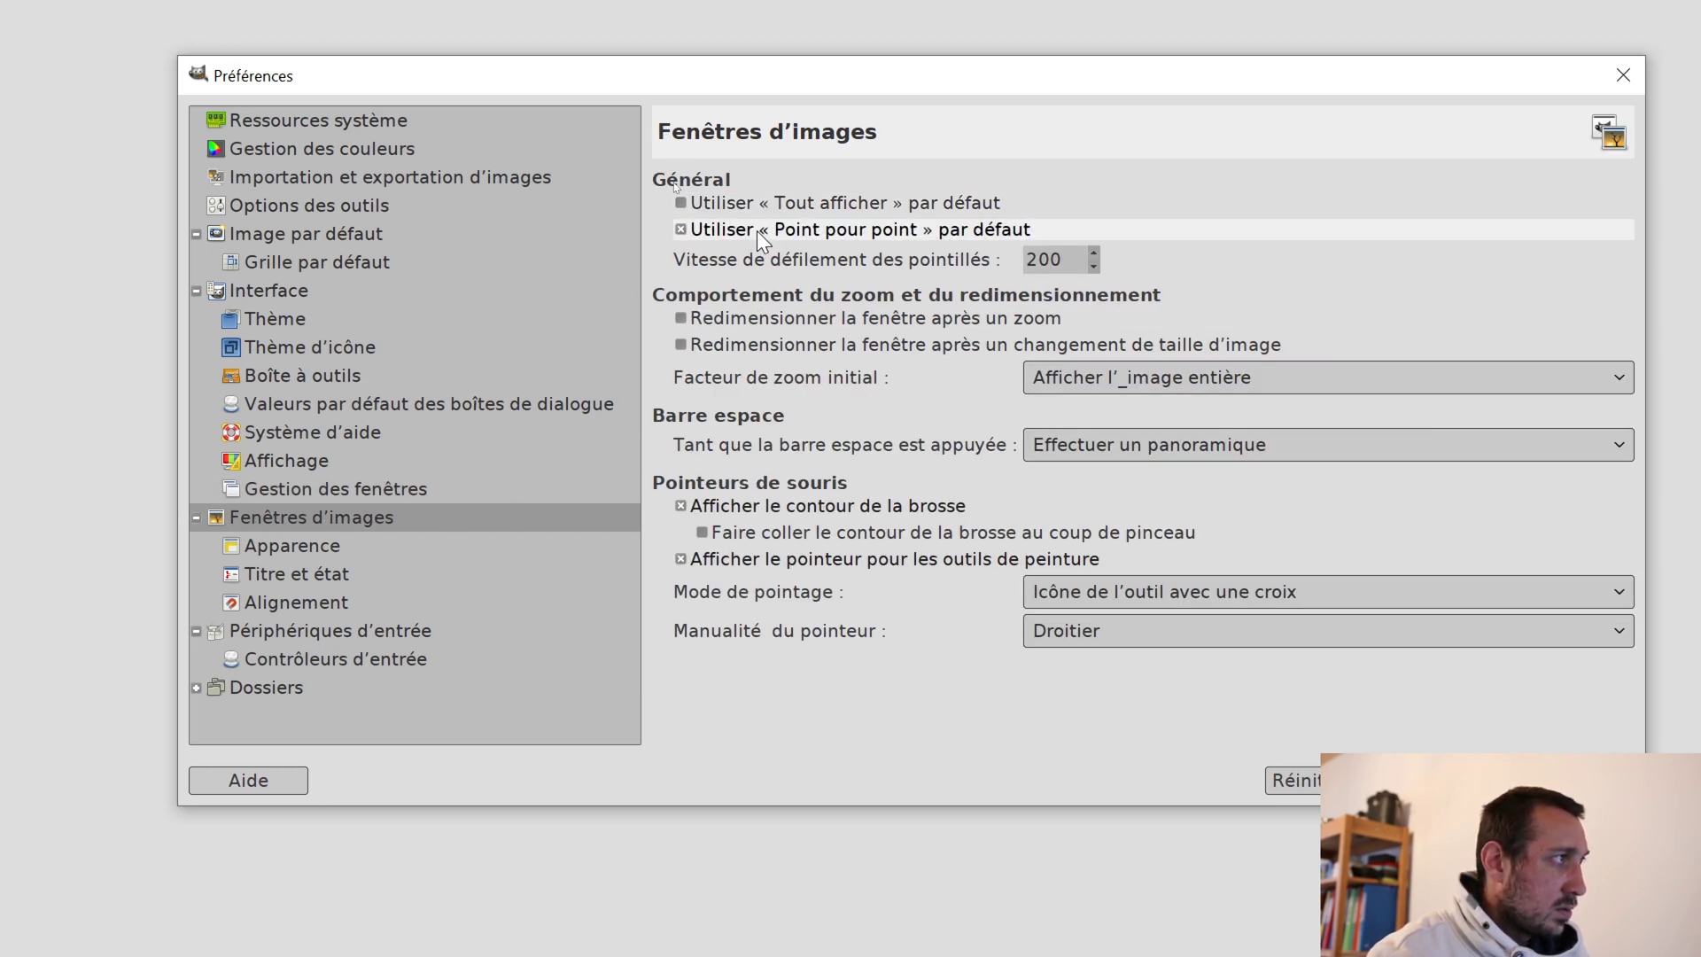
left_click(282, 547)
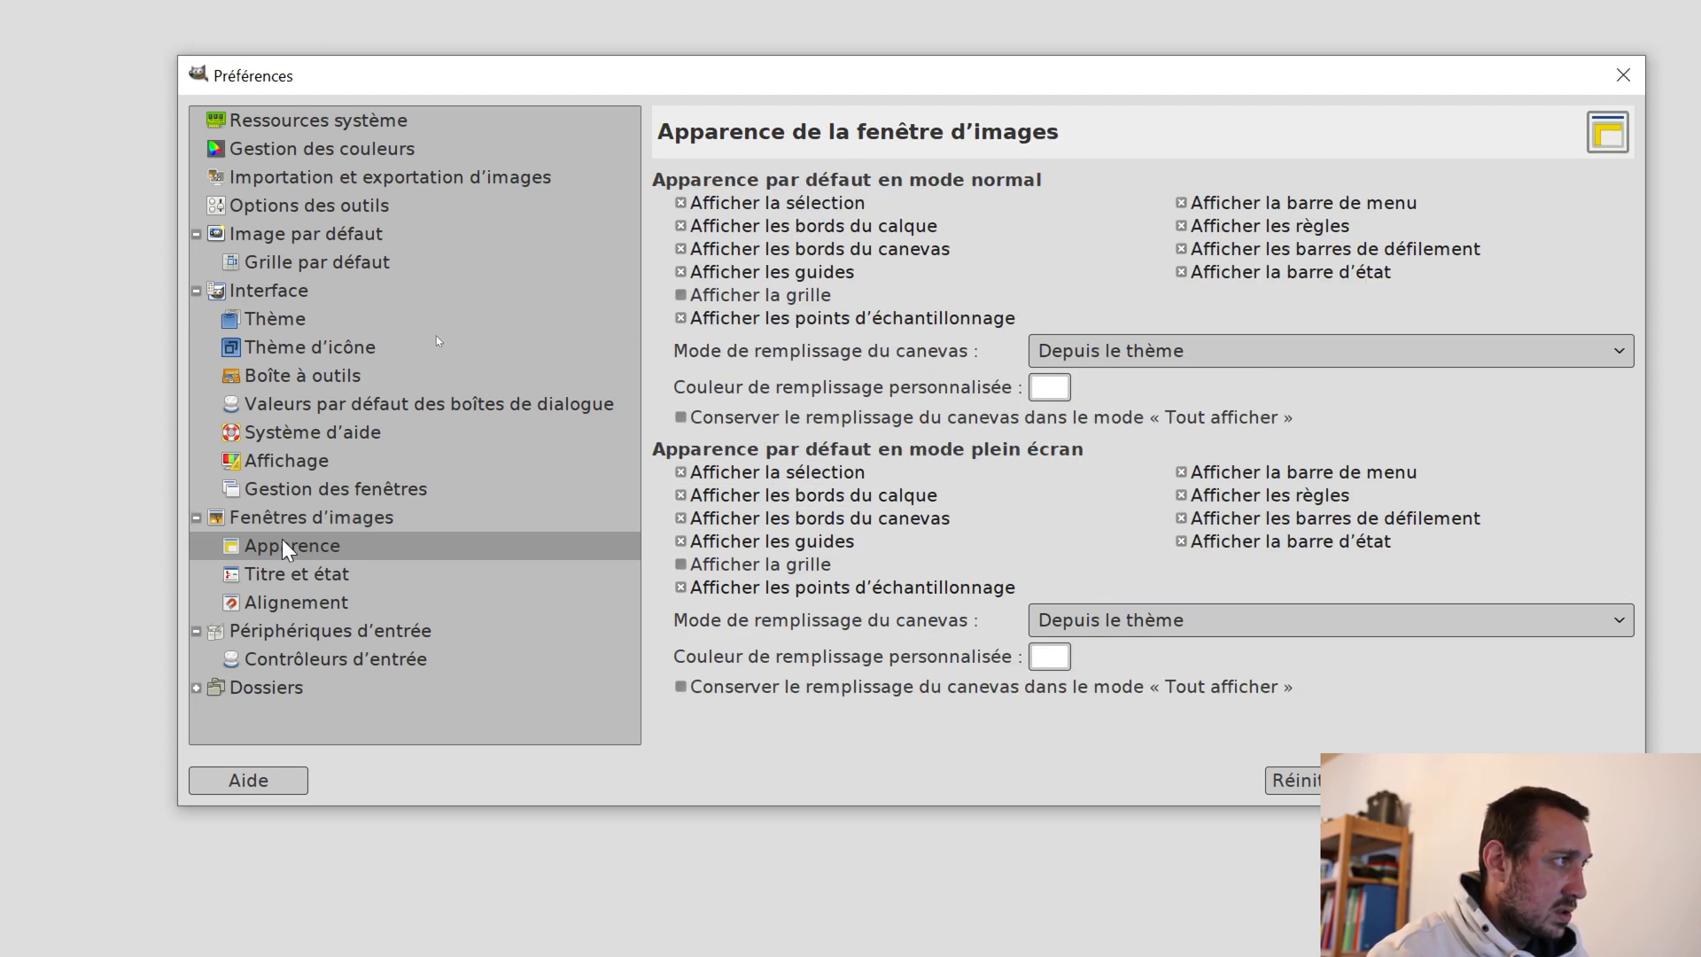
left_click(282, 578)
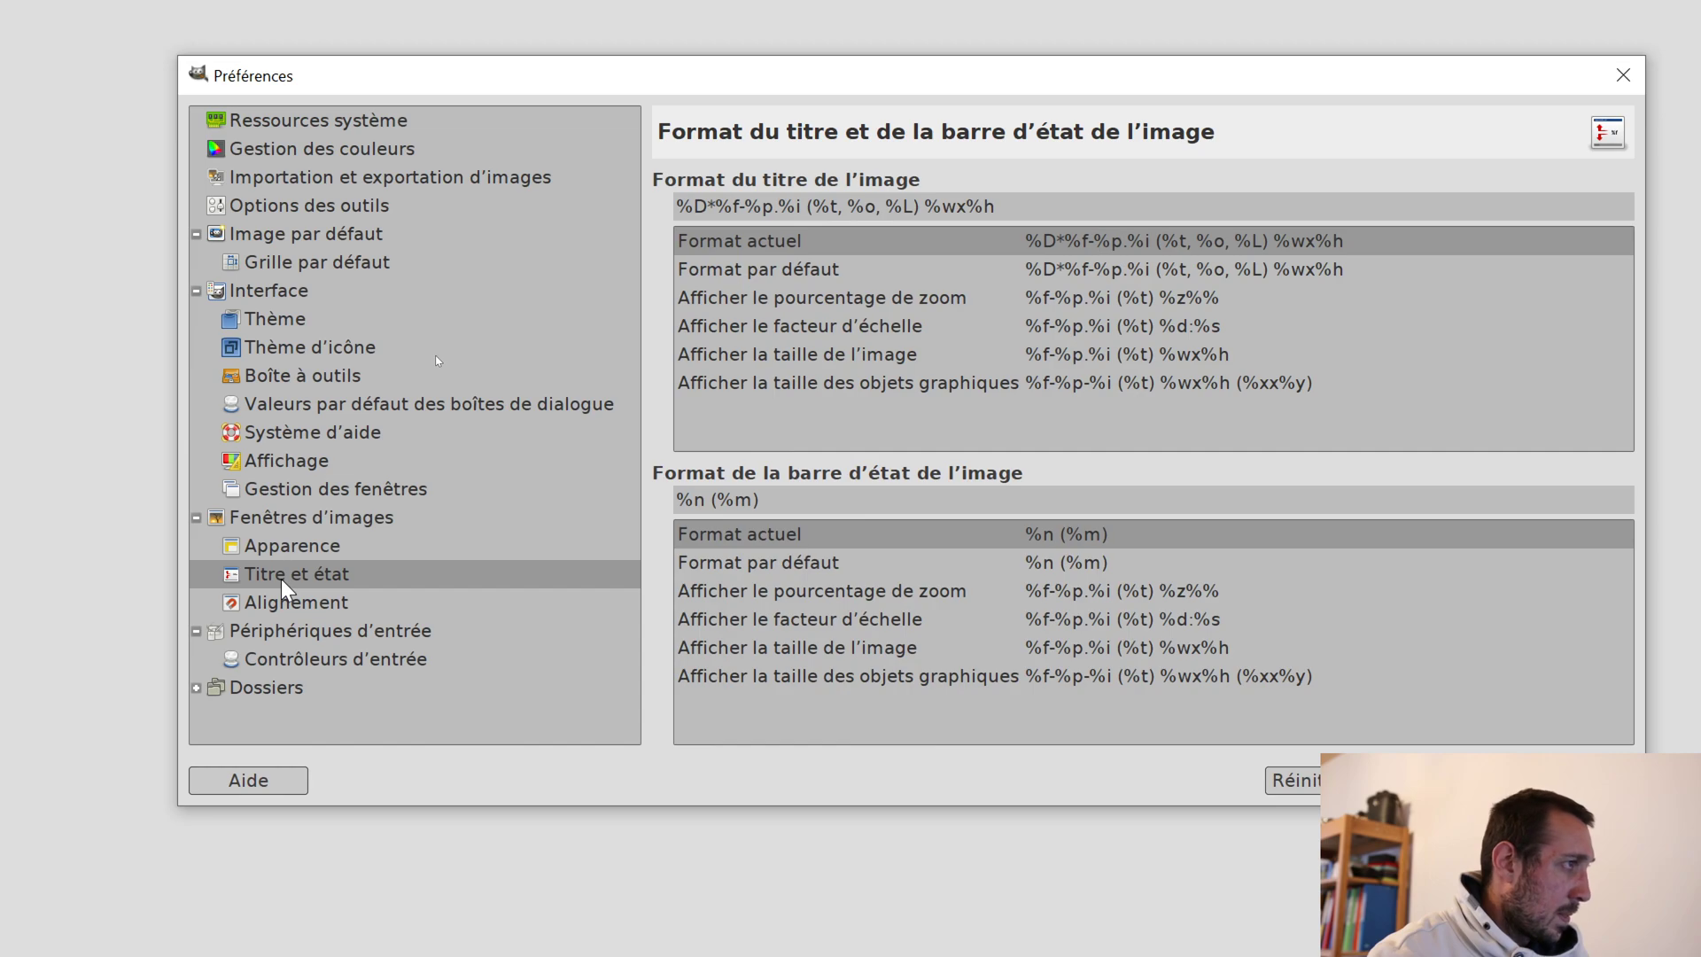
left_click(298, 606)
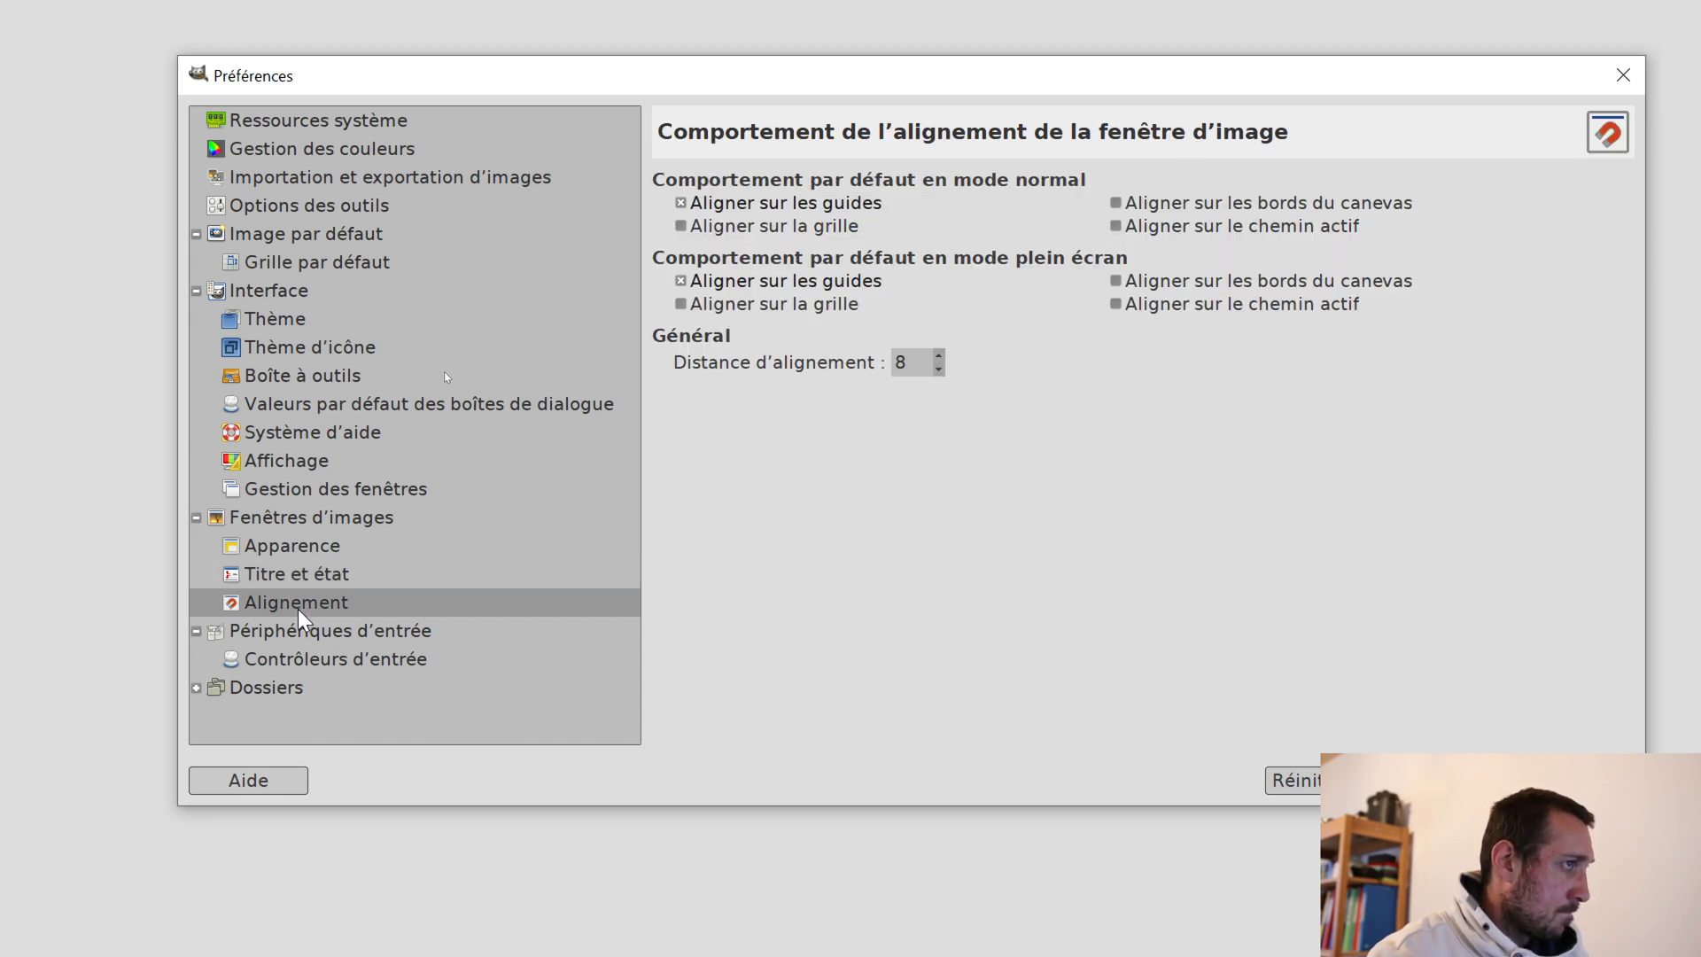
left_click(301, 629)
left_click(273, 689)
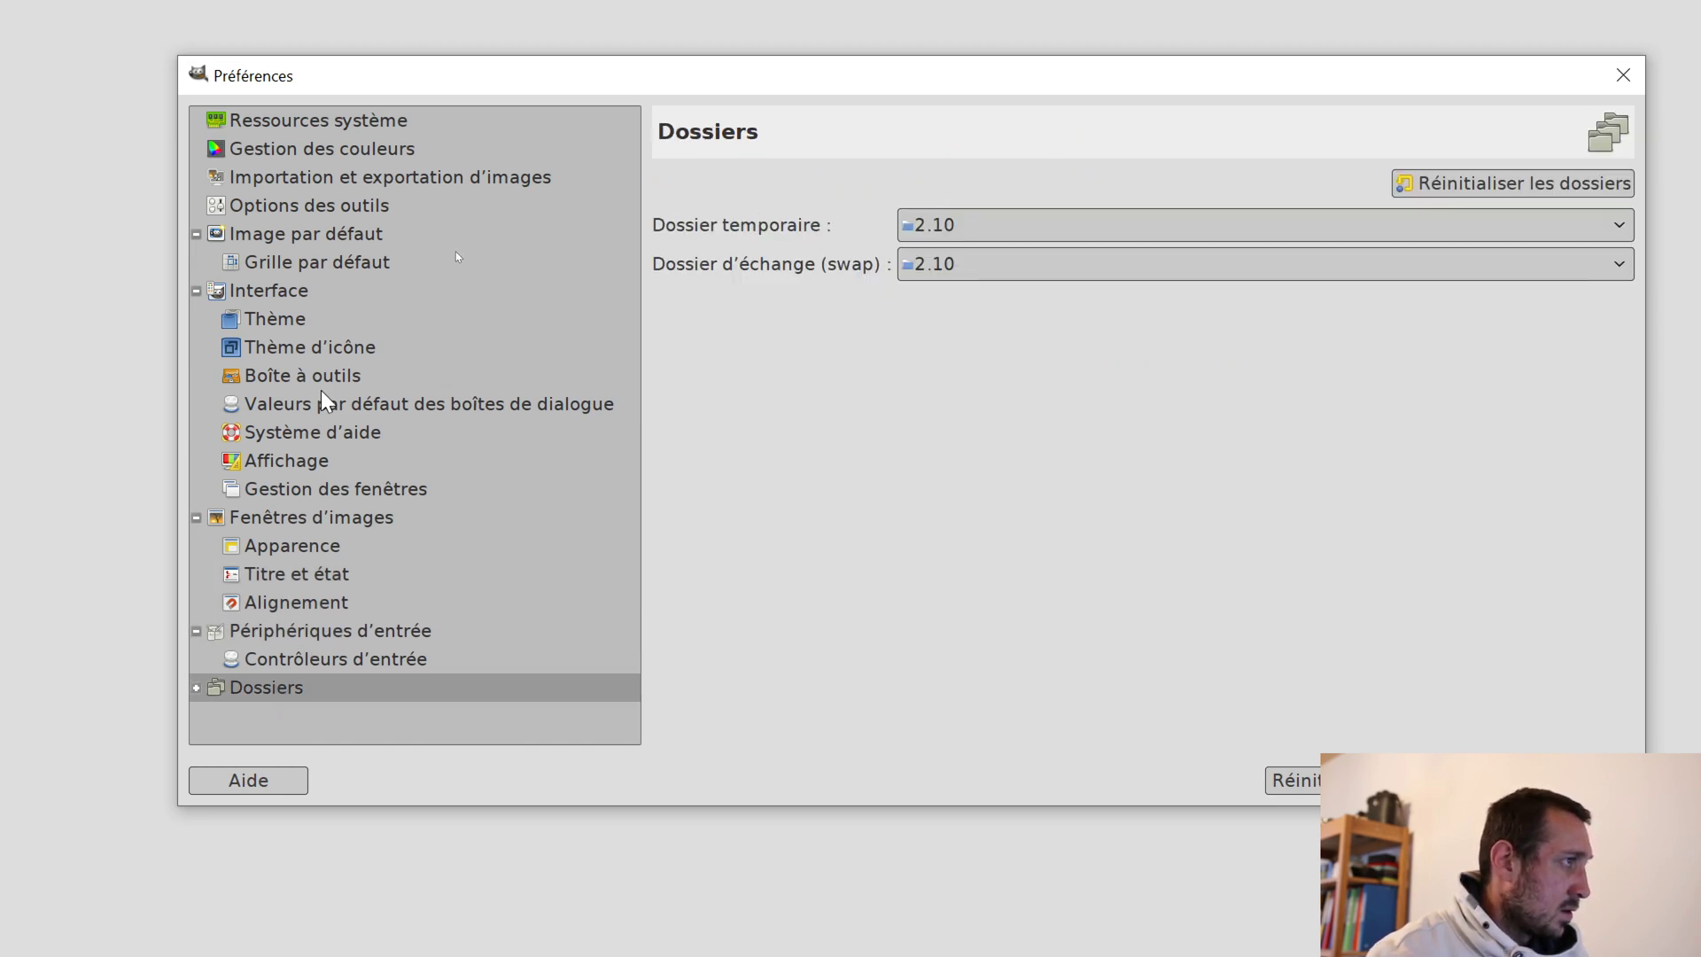
- Review the system resources and colour management preferences, then validate the preferences dialog
left_click(296, 125)
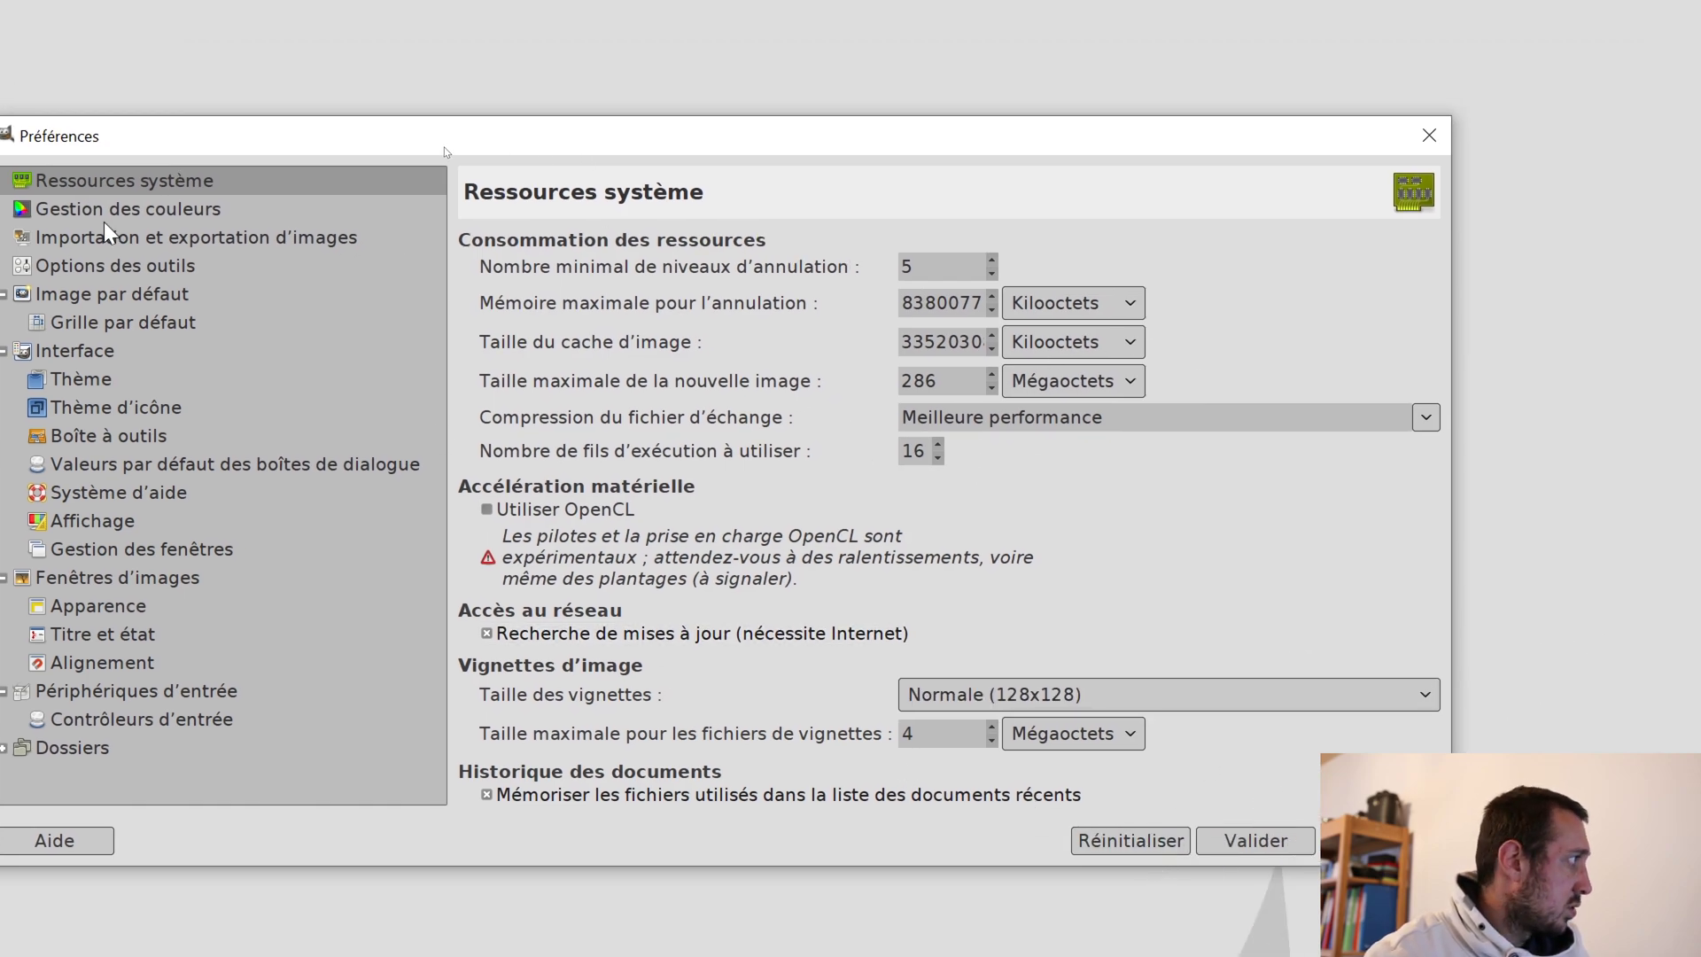
left_click(461, 149)
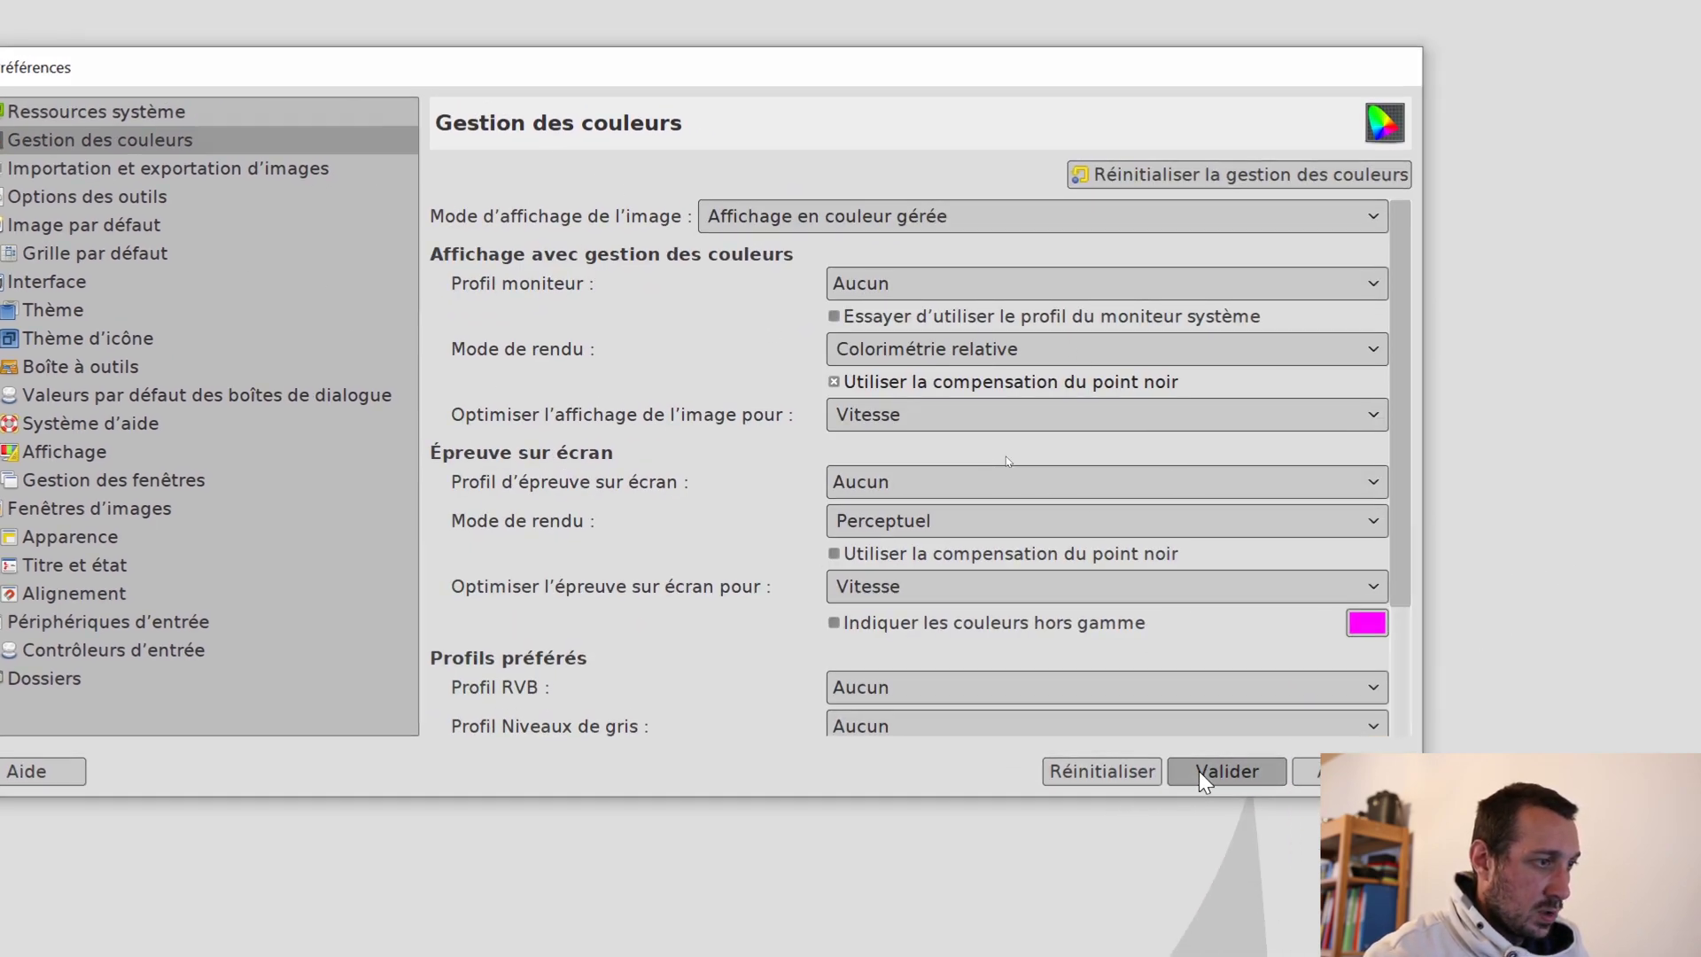
left_click(1249, 840)
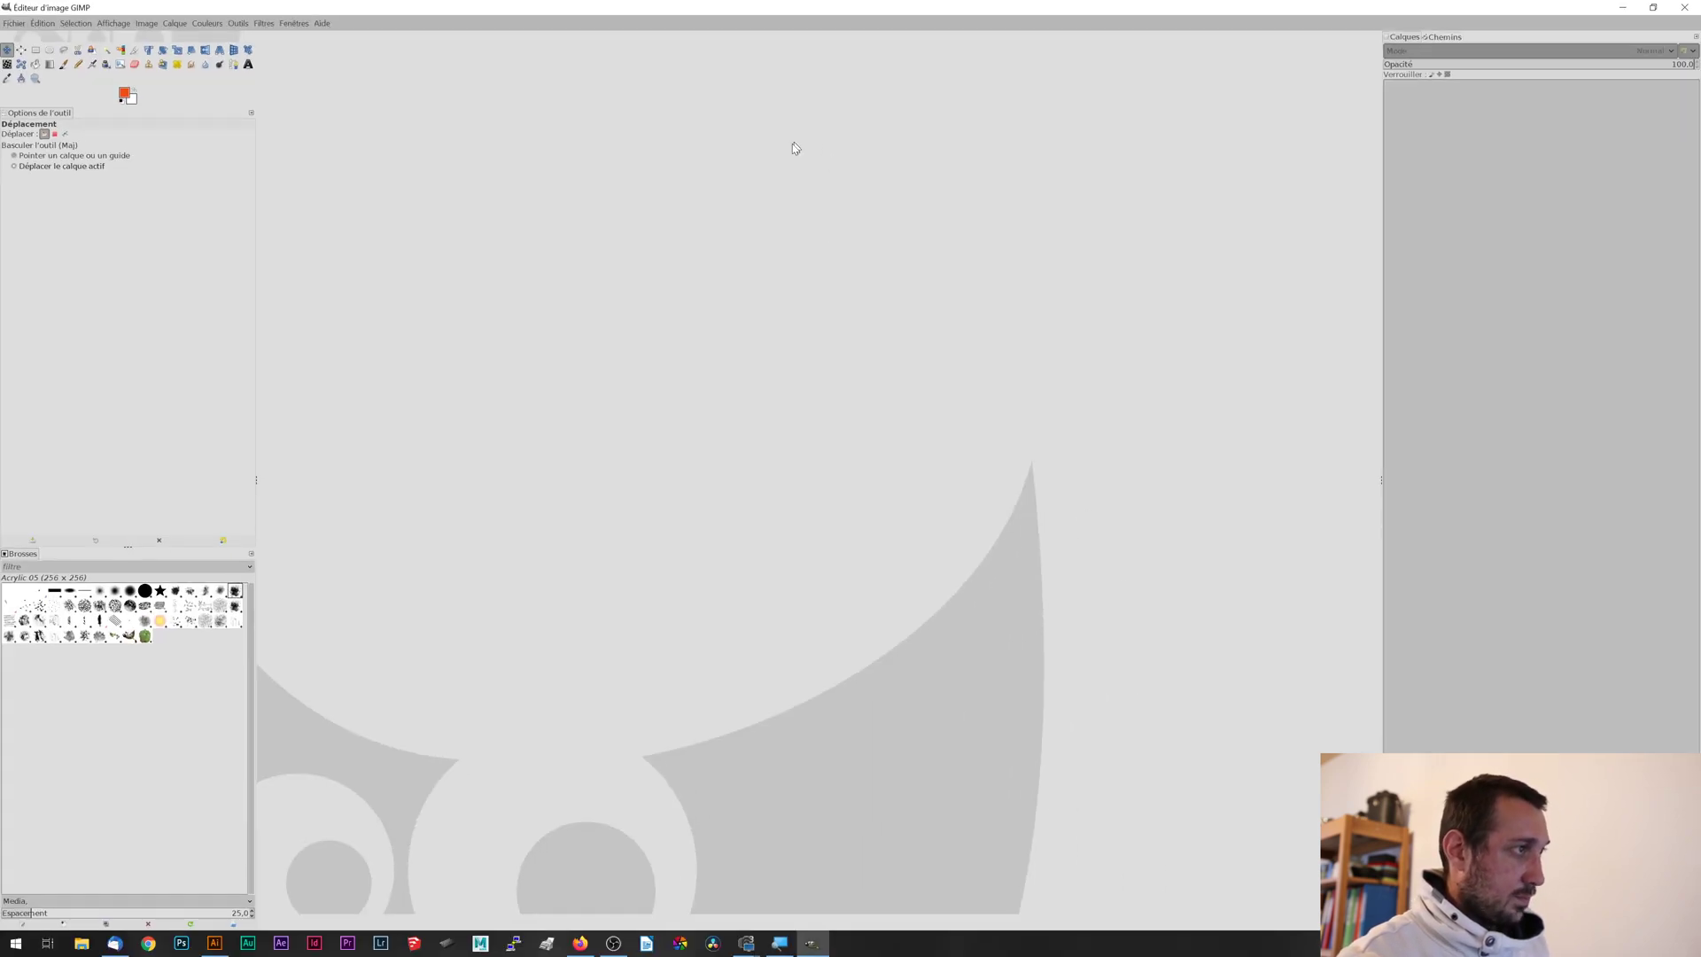
left_click(293, 23)
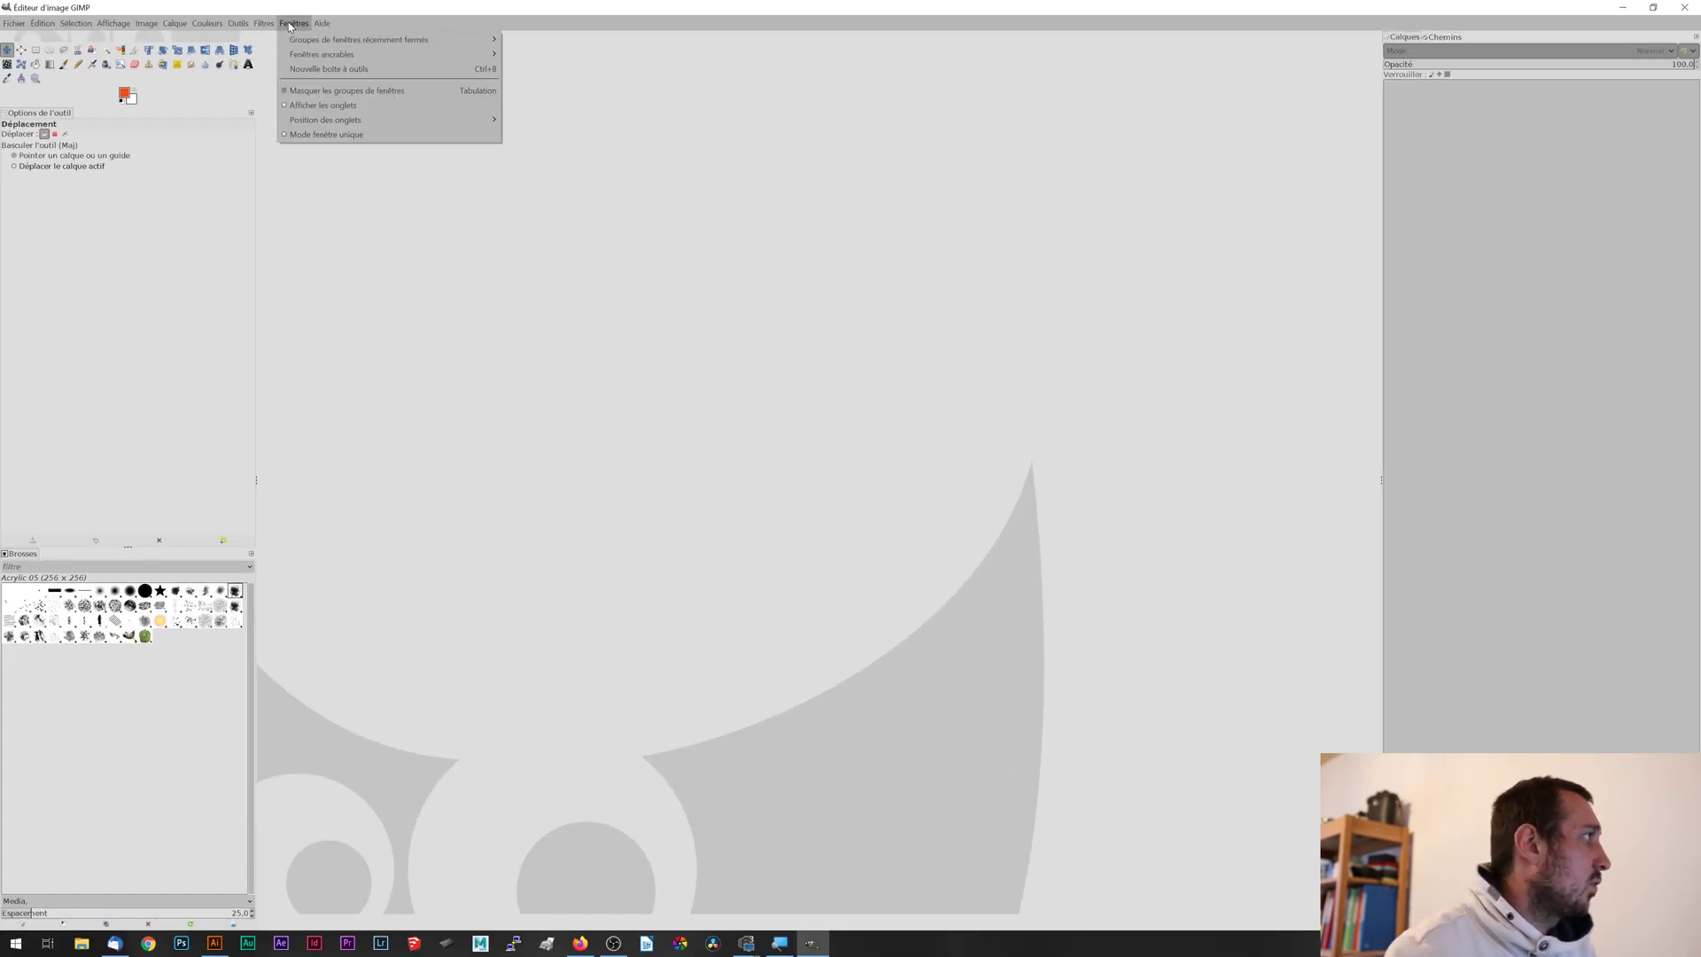
mouse_move(311, 59)
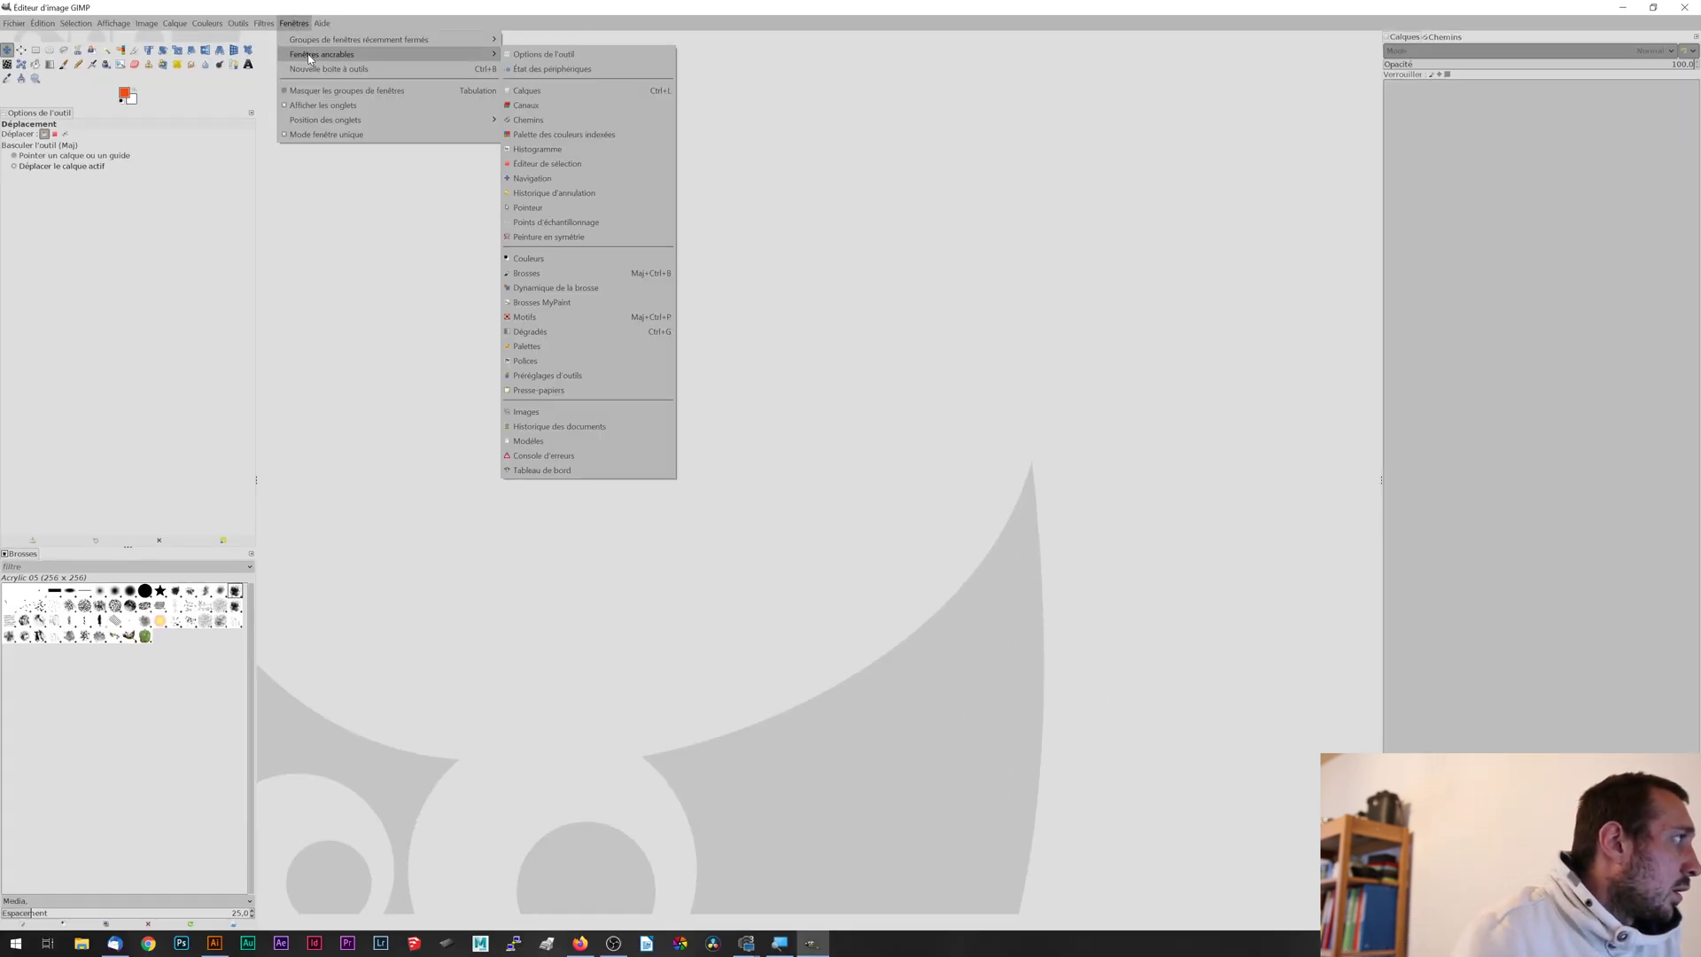
left_click(288, 207)
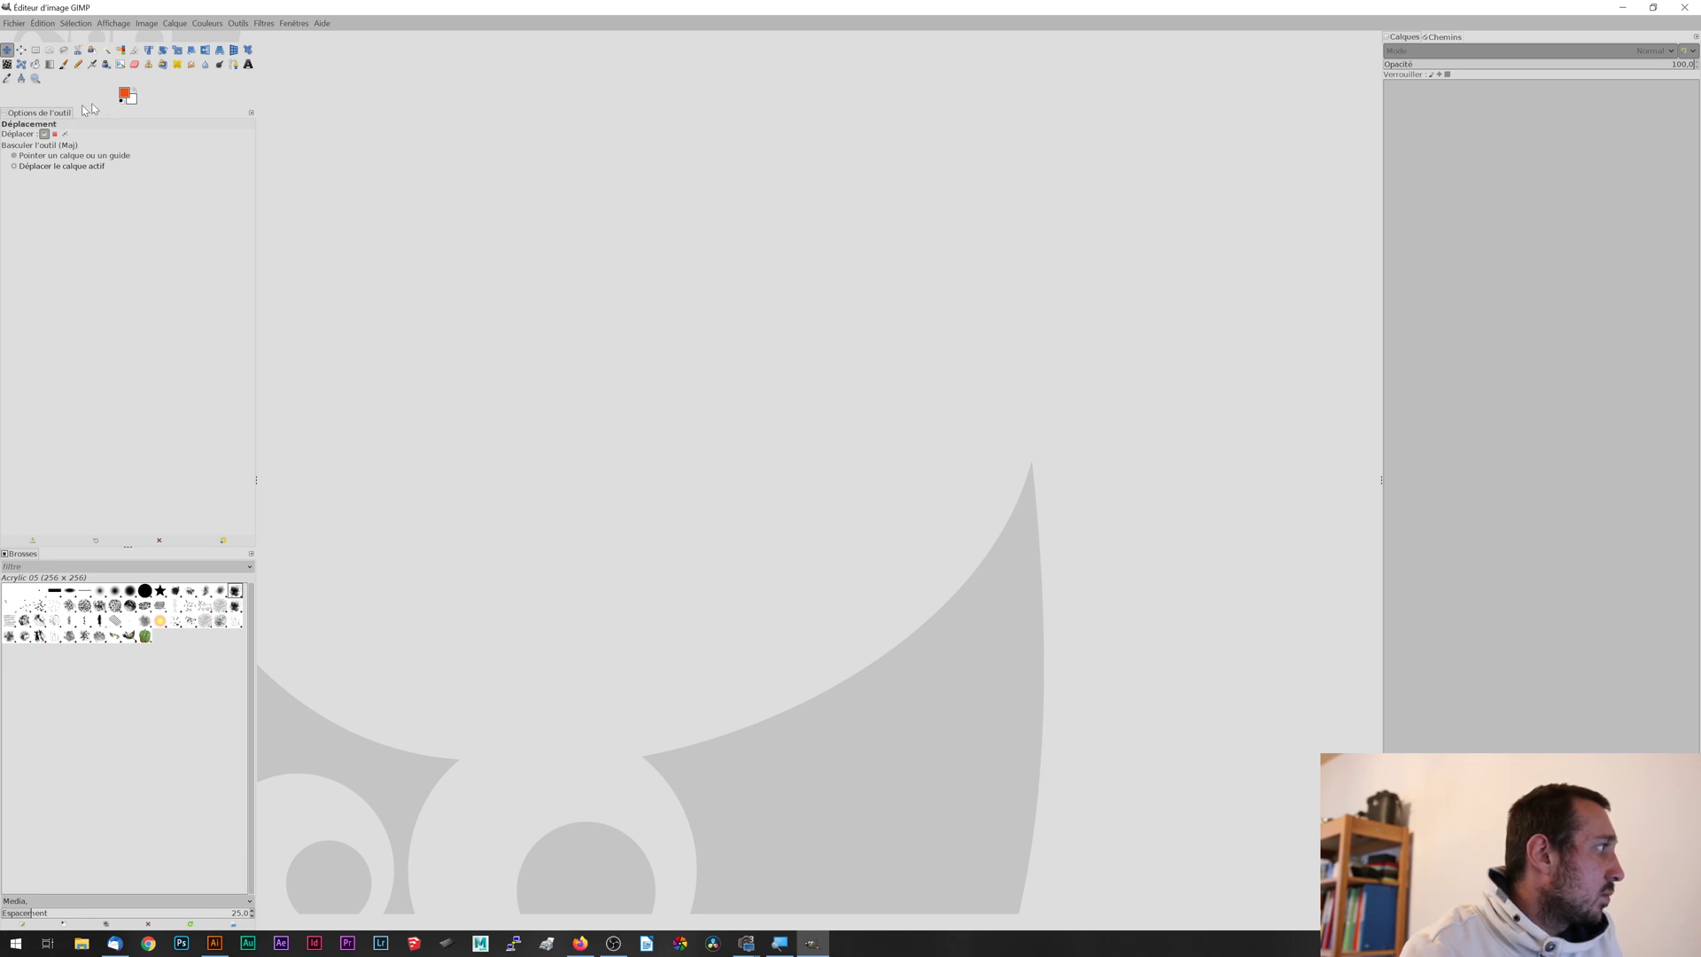
- Detach the Calques, Chemins, Options de l'outil and Brosses docks into separate floating windows over the canvas
left_click_drag(1406, 41, 899, 181)
left_click_drag(1411, 41, 1124, 151)
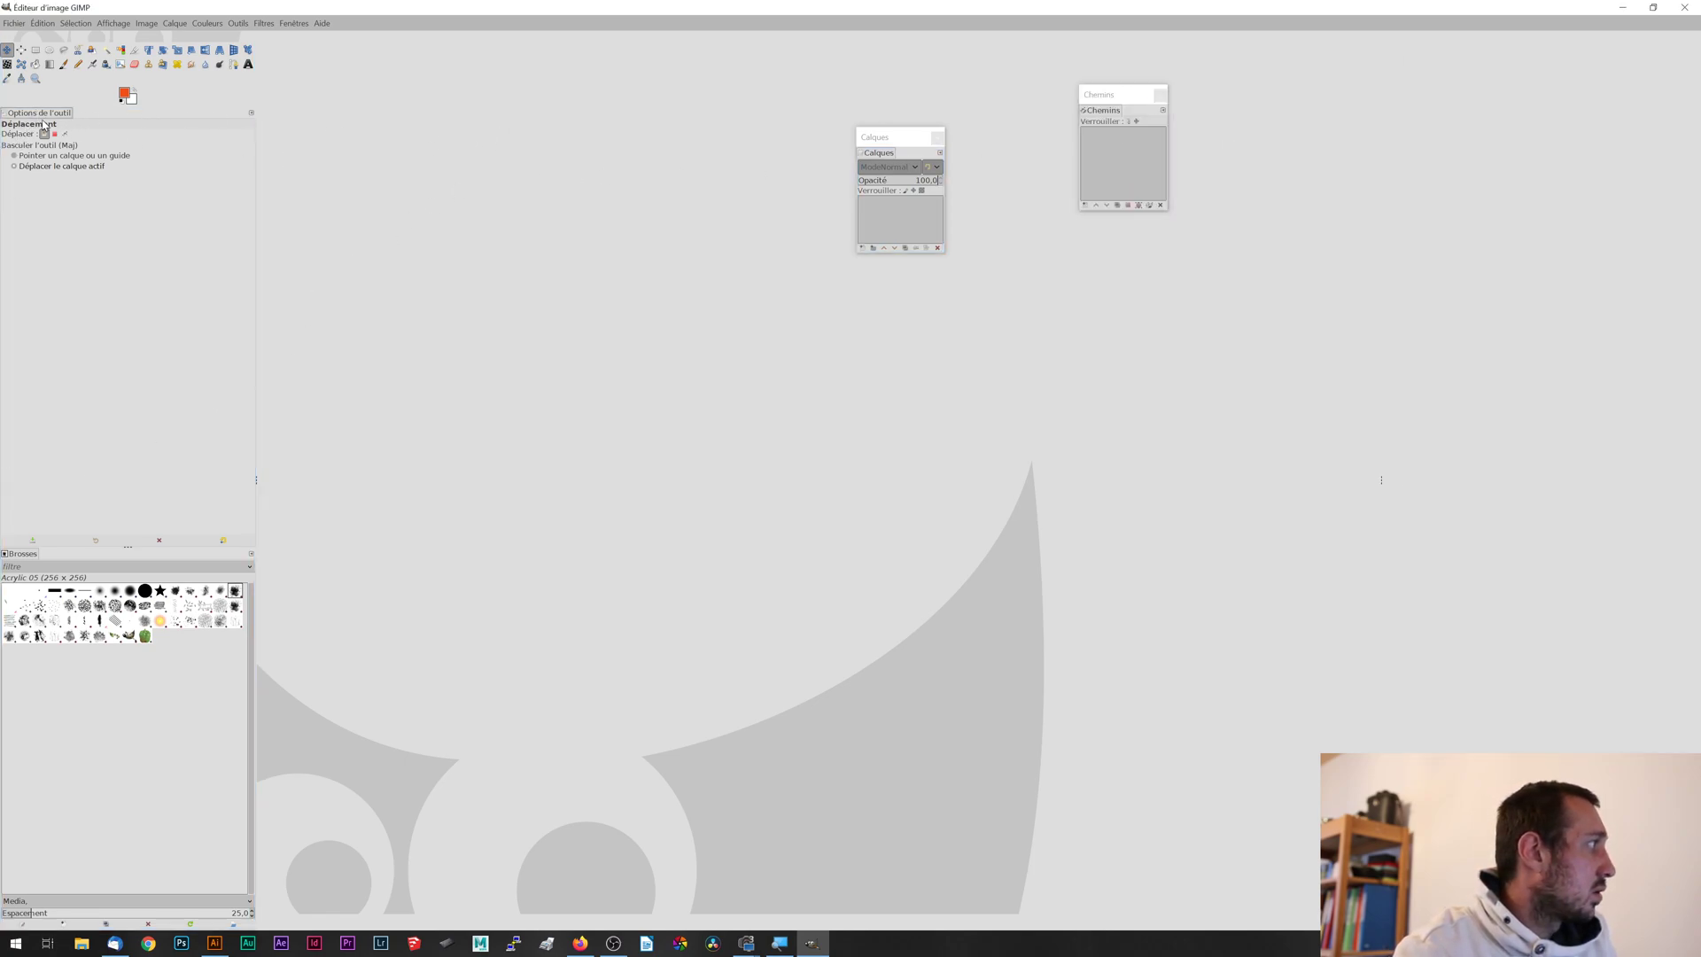
left_click_drag(44, 116, 424, 124)
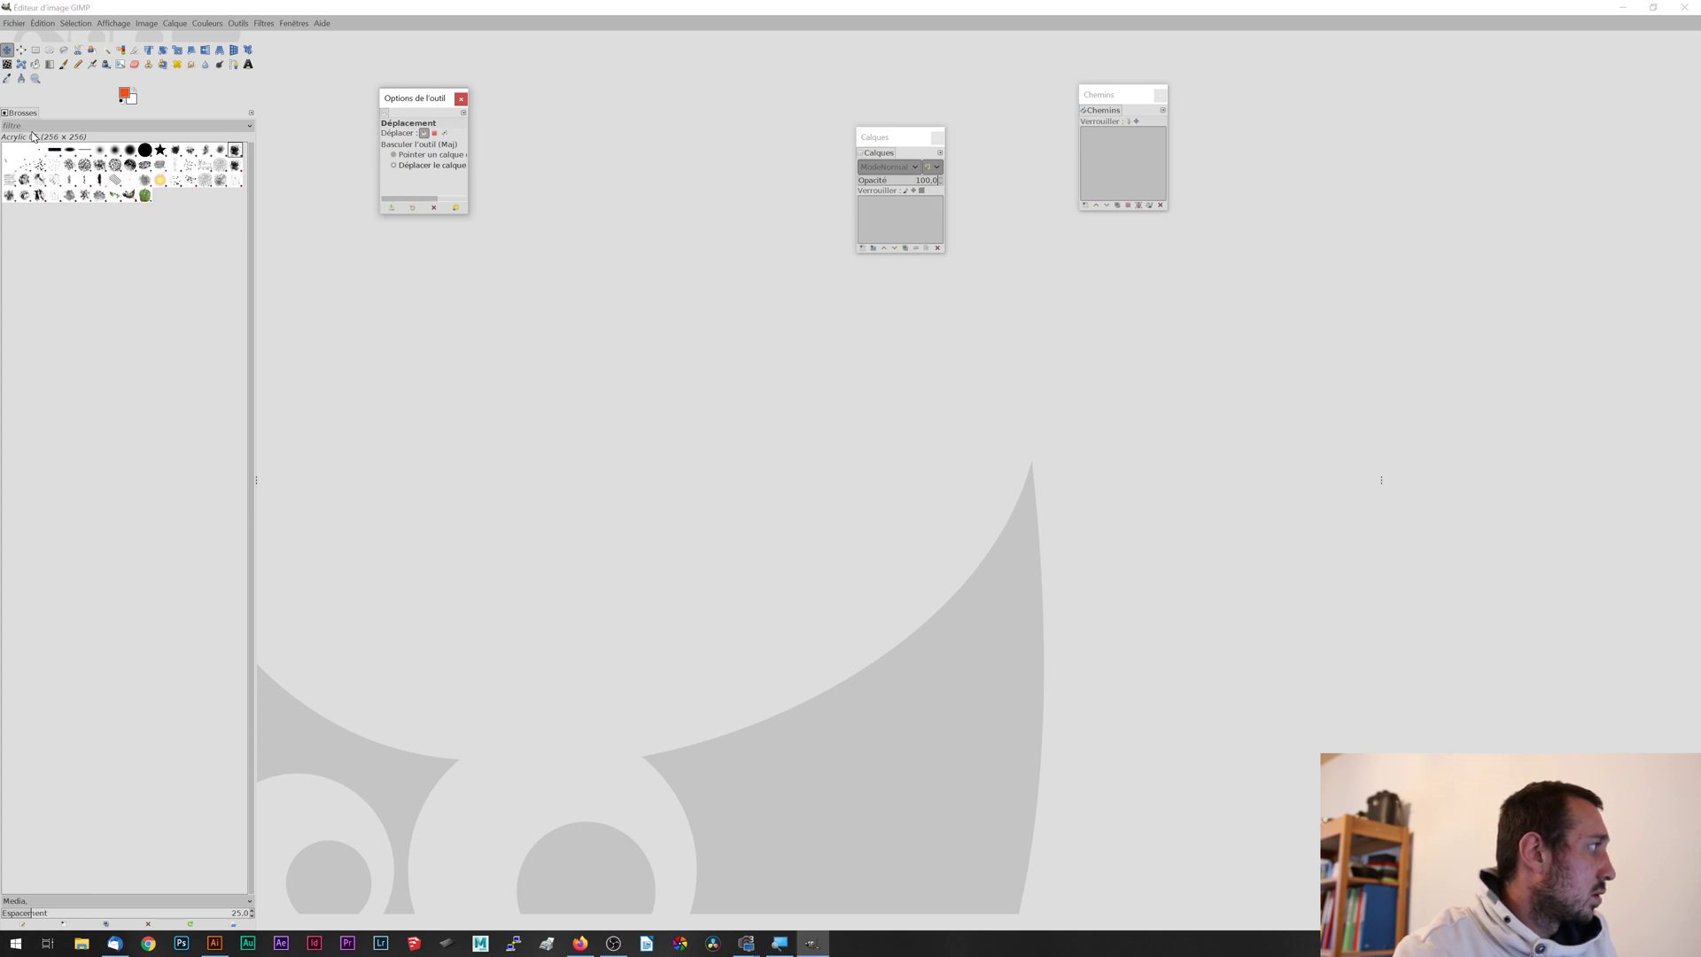
left_click_drag(13, 115, 539, 139)
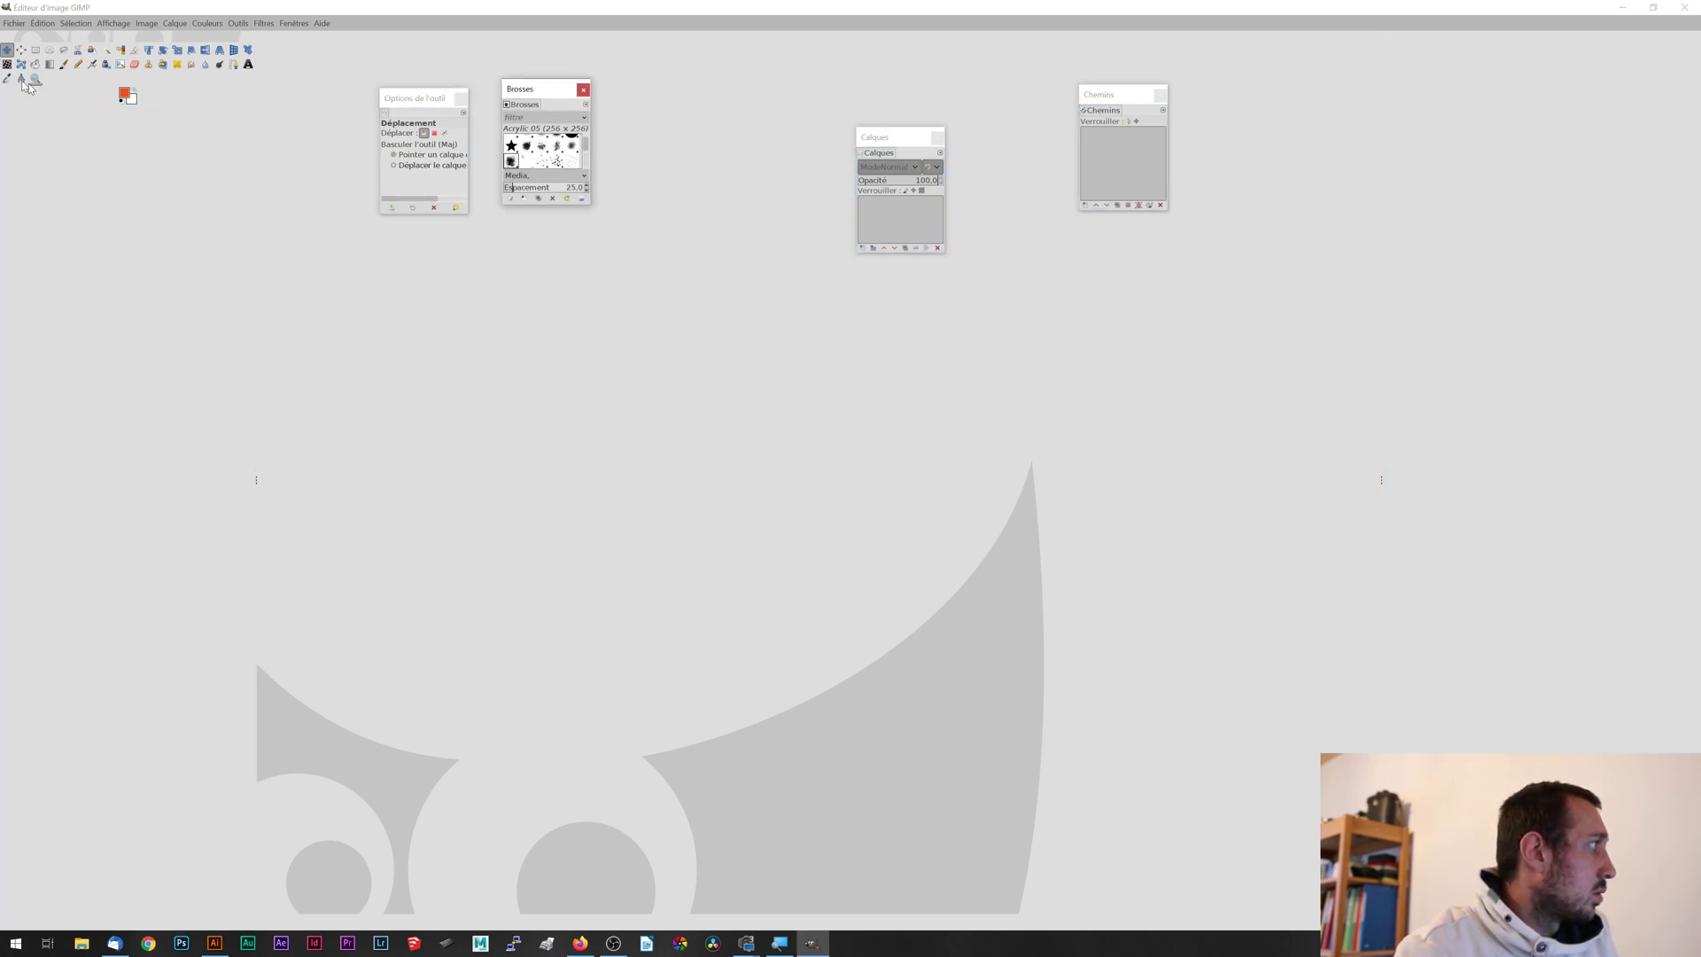
left_click(75, 90)
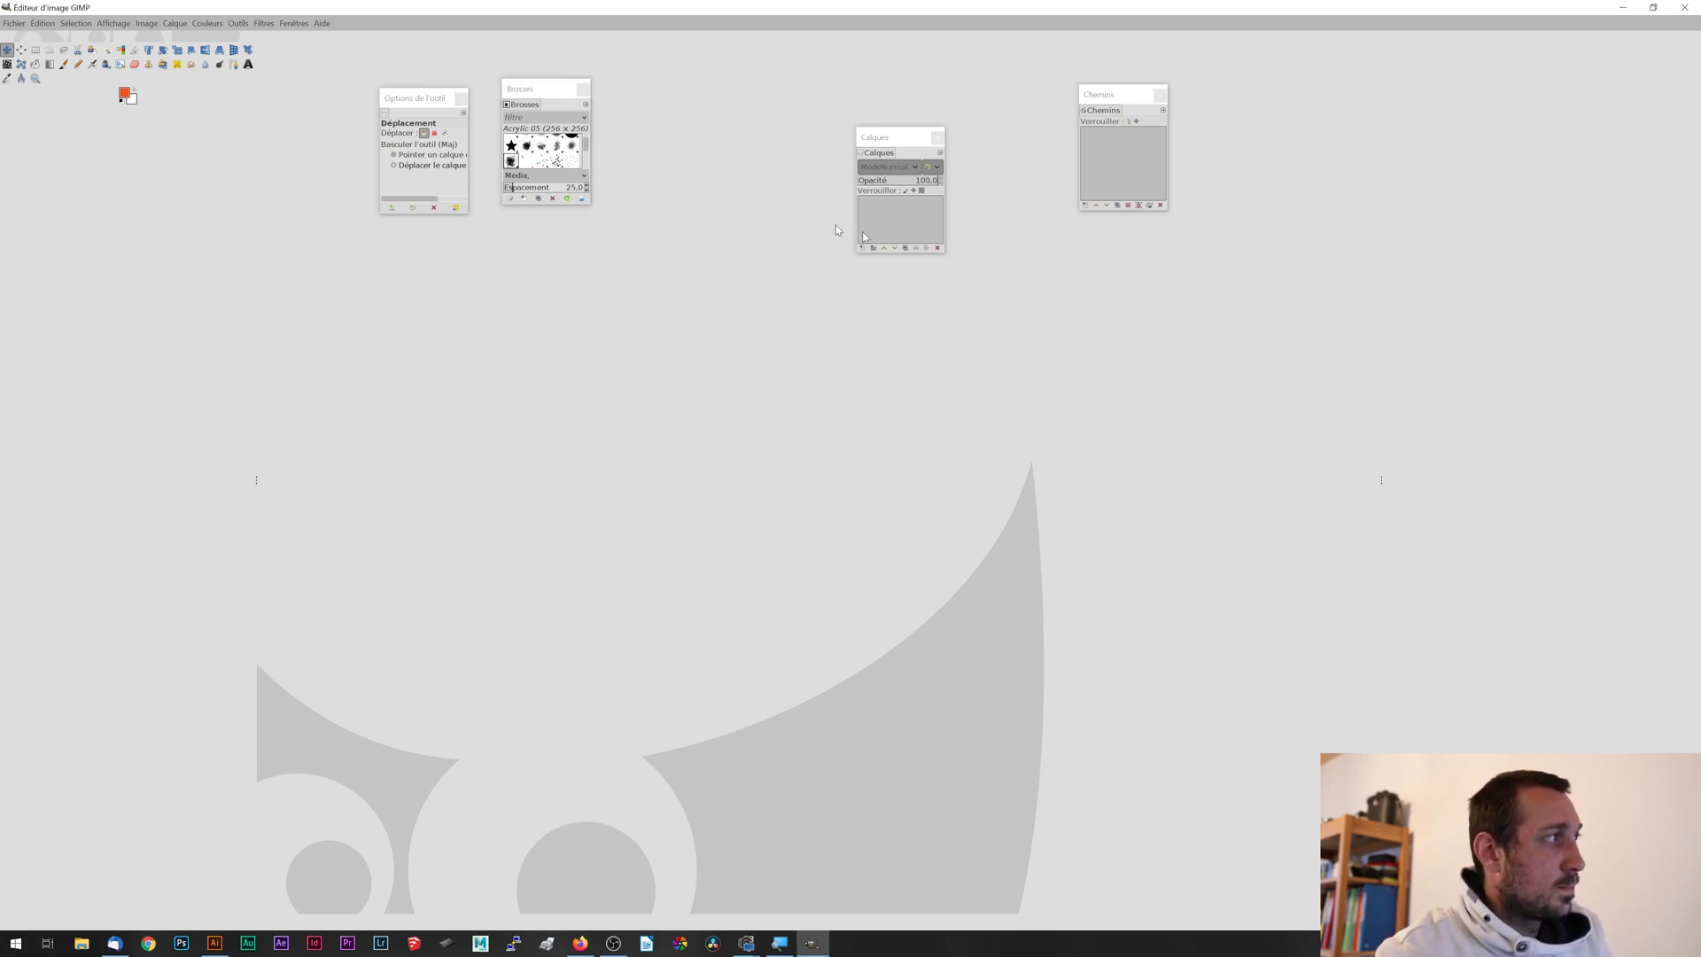
- Line up the floating Options de l'outil, Brosses and Calques windows side by side over the canvas
left_click_drag(414, 99, 426, 117)
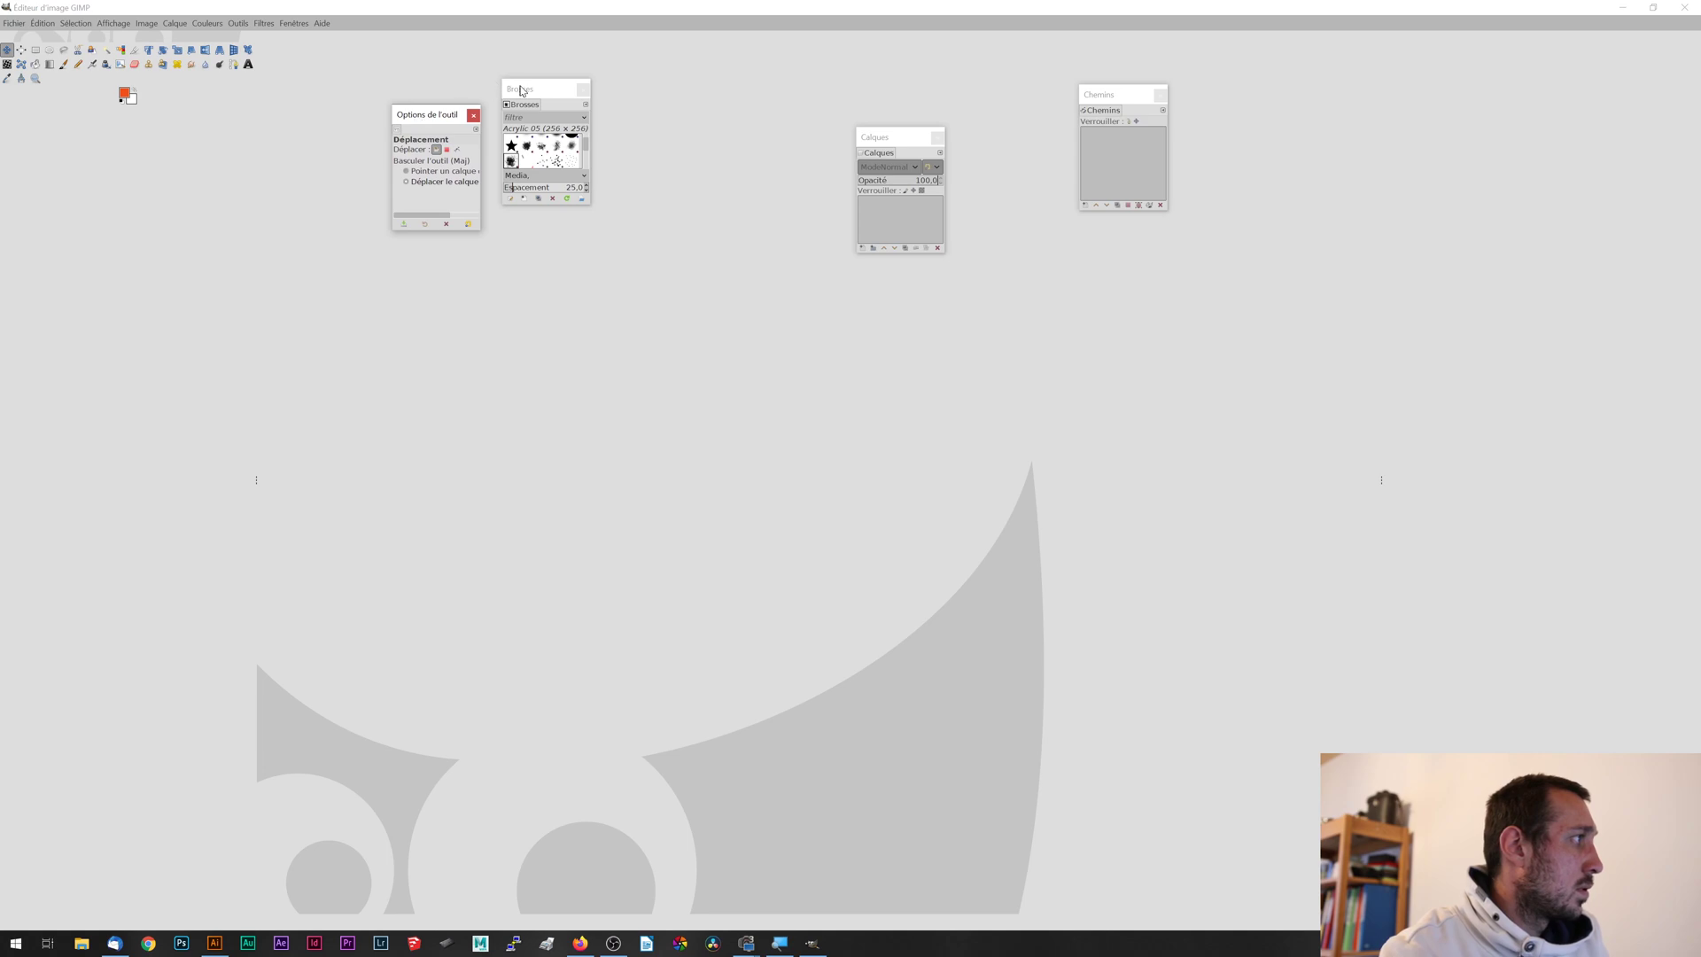
left_click_drag(520, 89, 511, 113)
left_click_drag(861, 131, 633, 119)
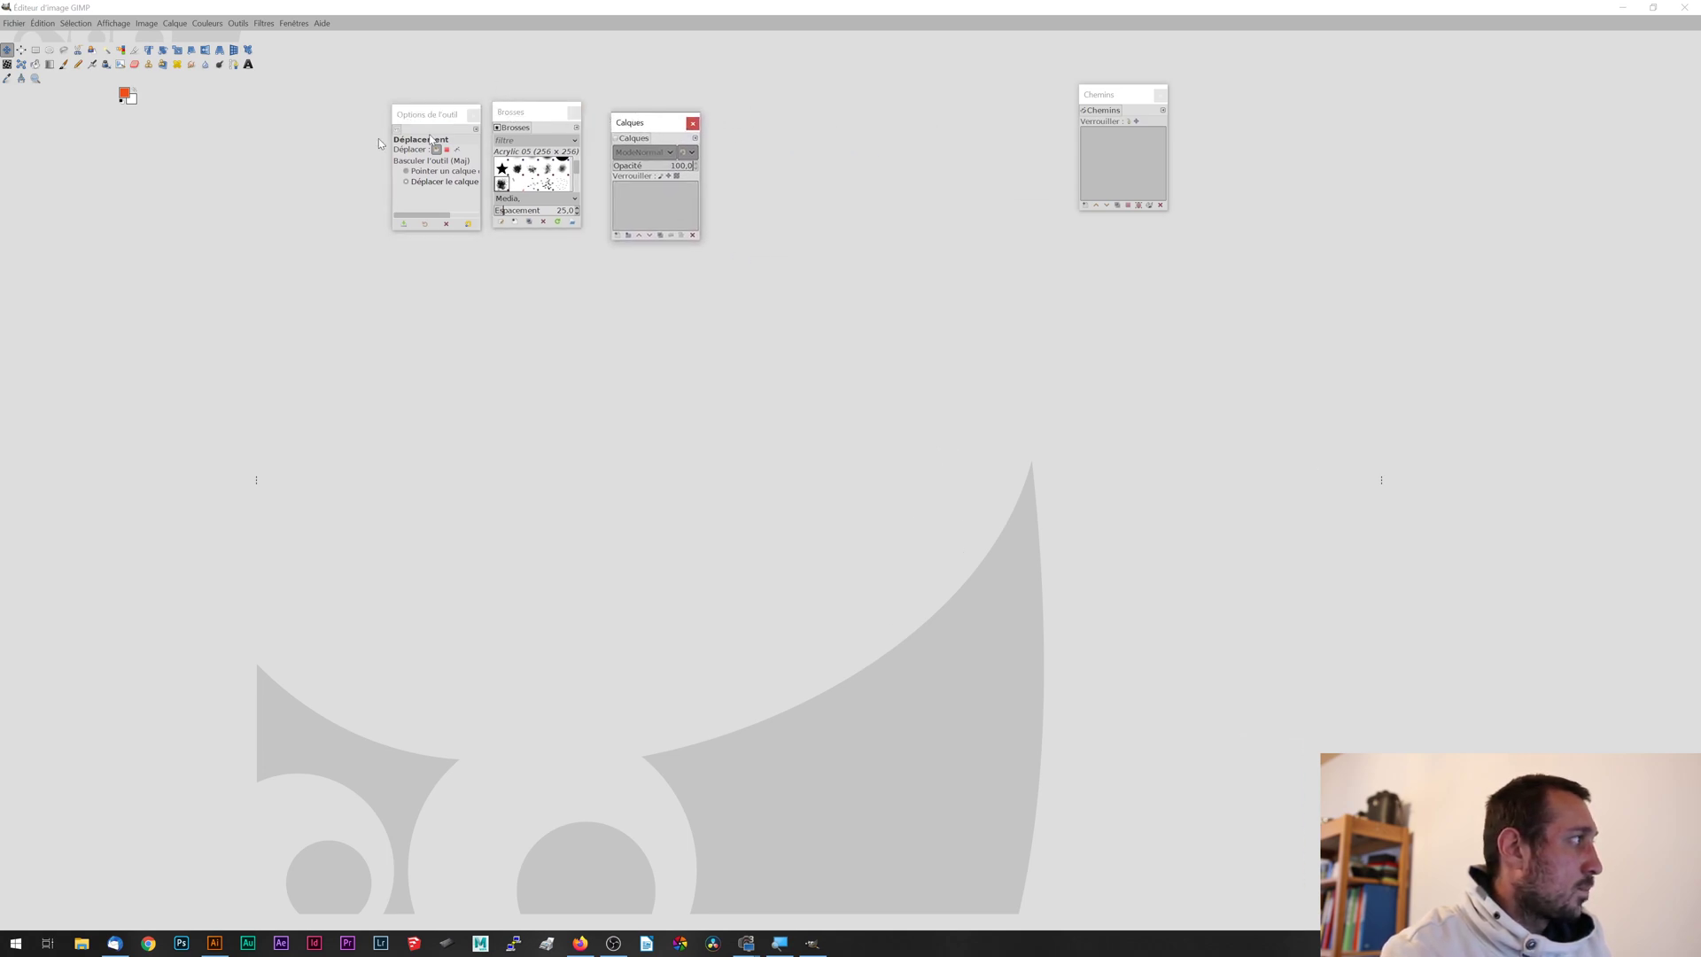
- Open the preferences and find the window management settings (Gestion des fenêtres)
left_click(292, 24)
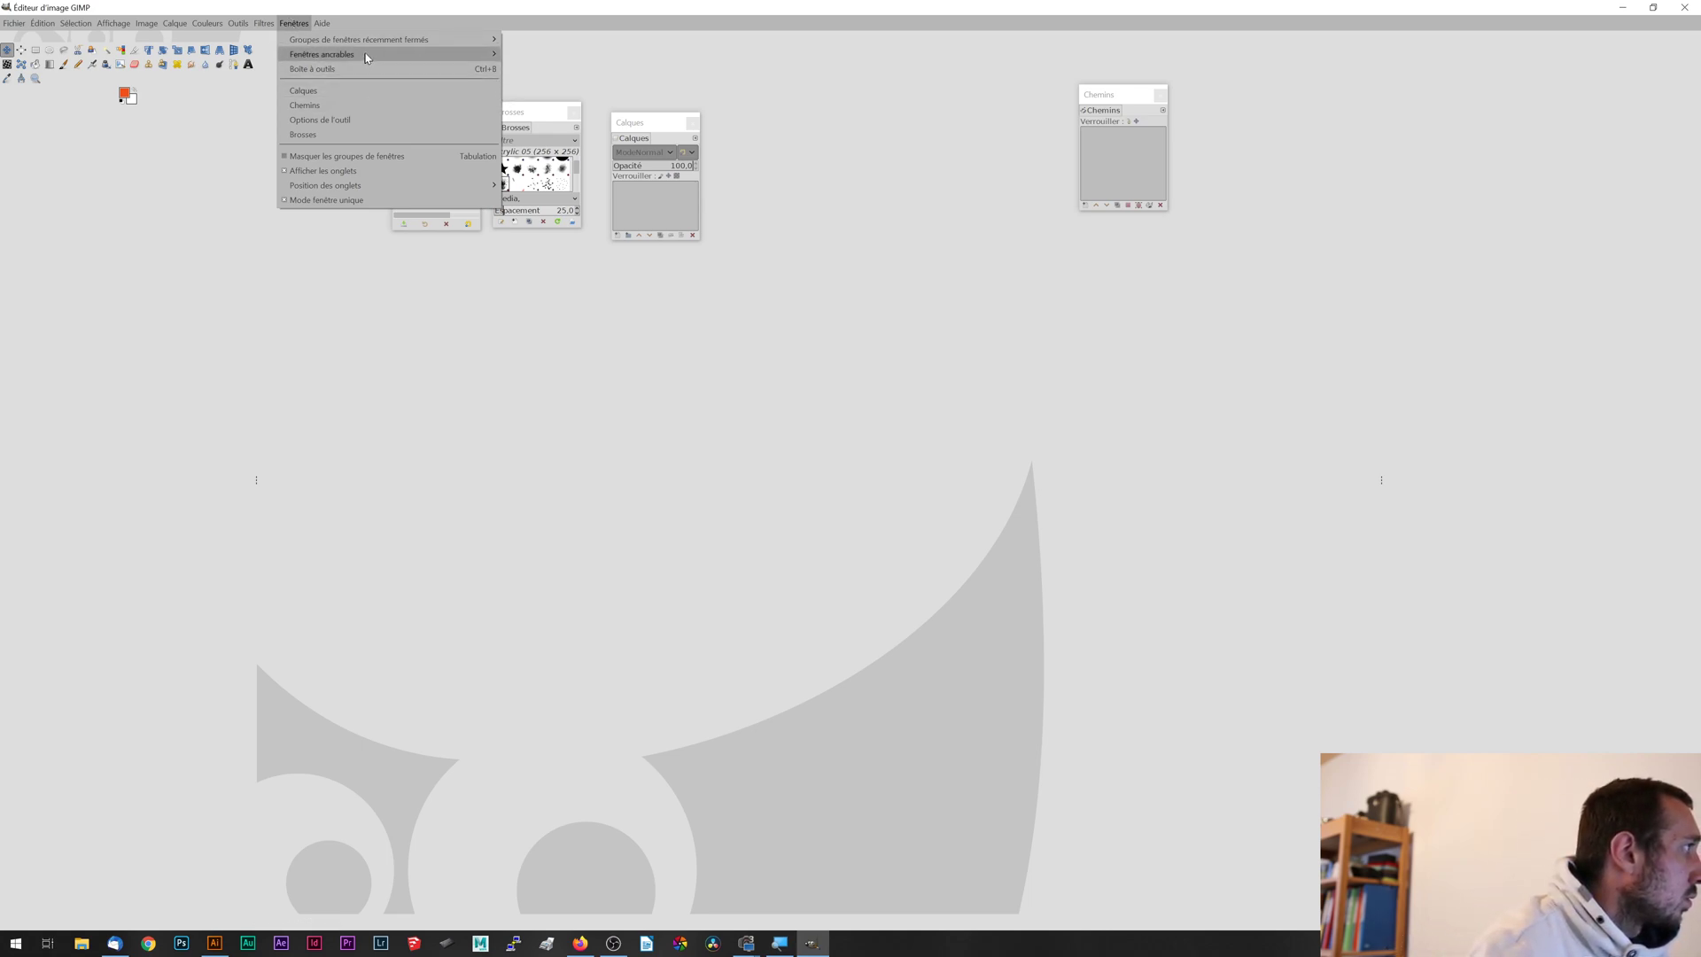
mouse_move(367, 58)
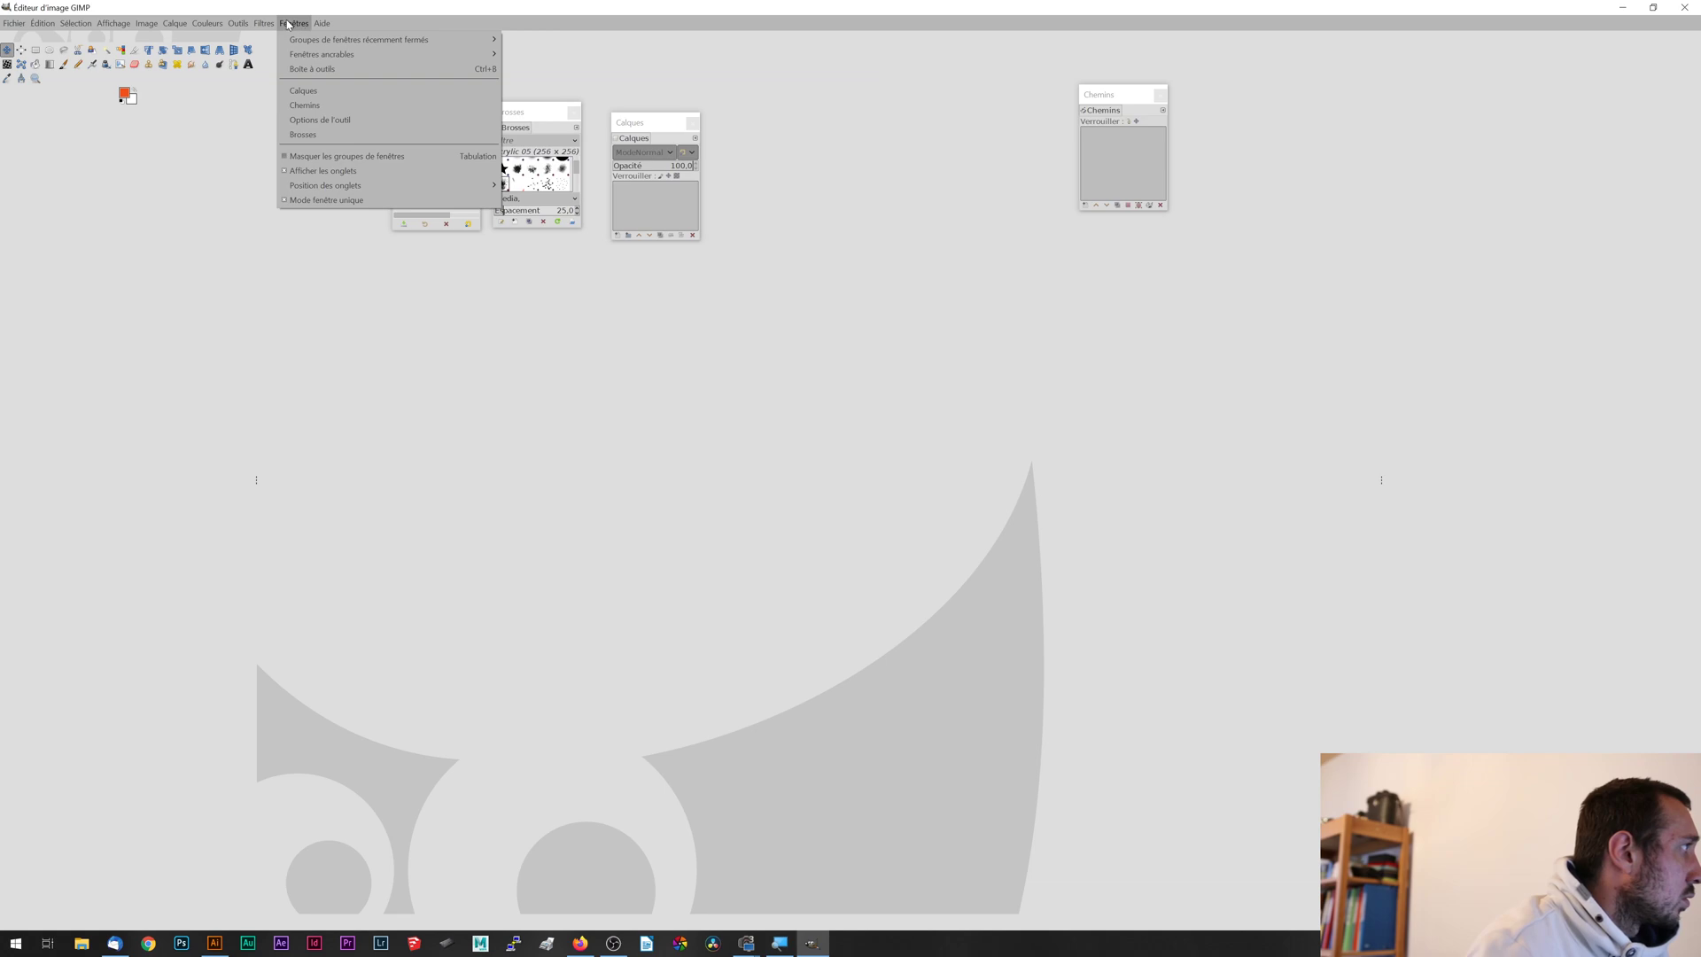
mouse_move(290, 35)
mouse_move(42, 23)
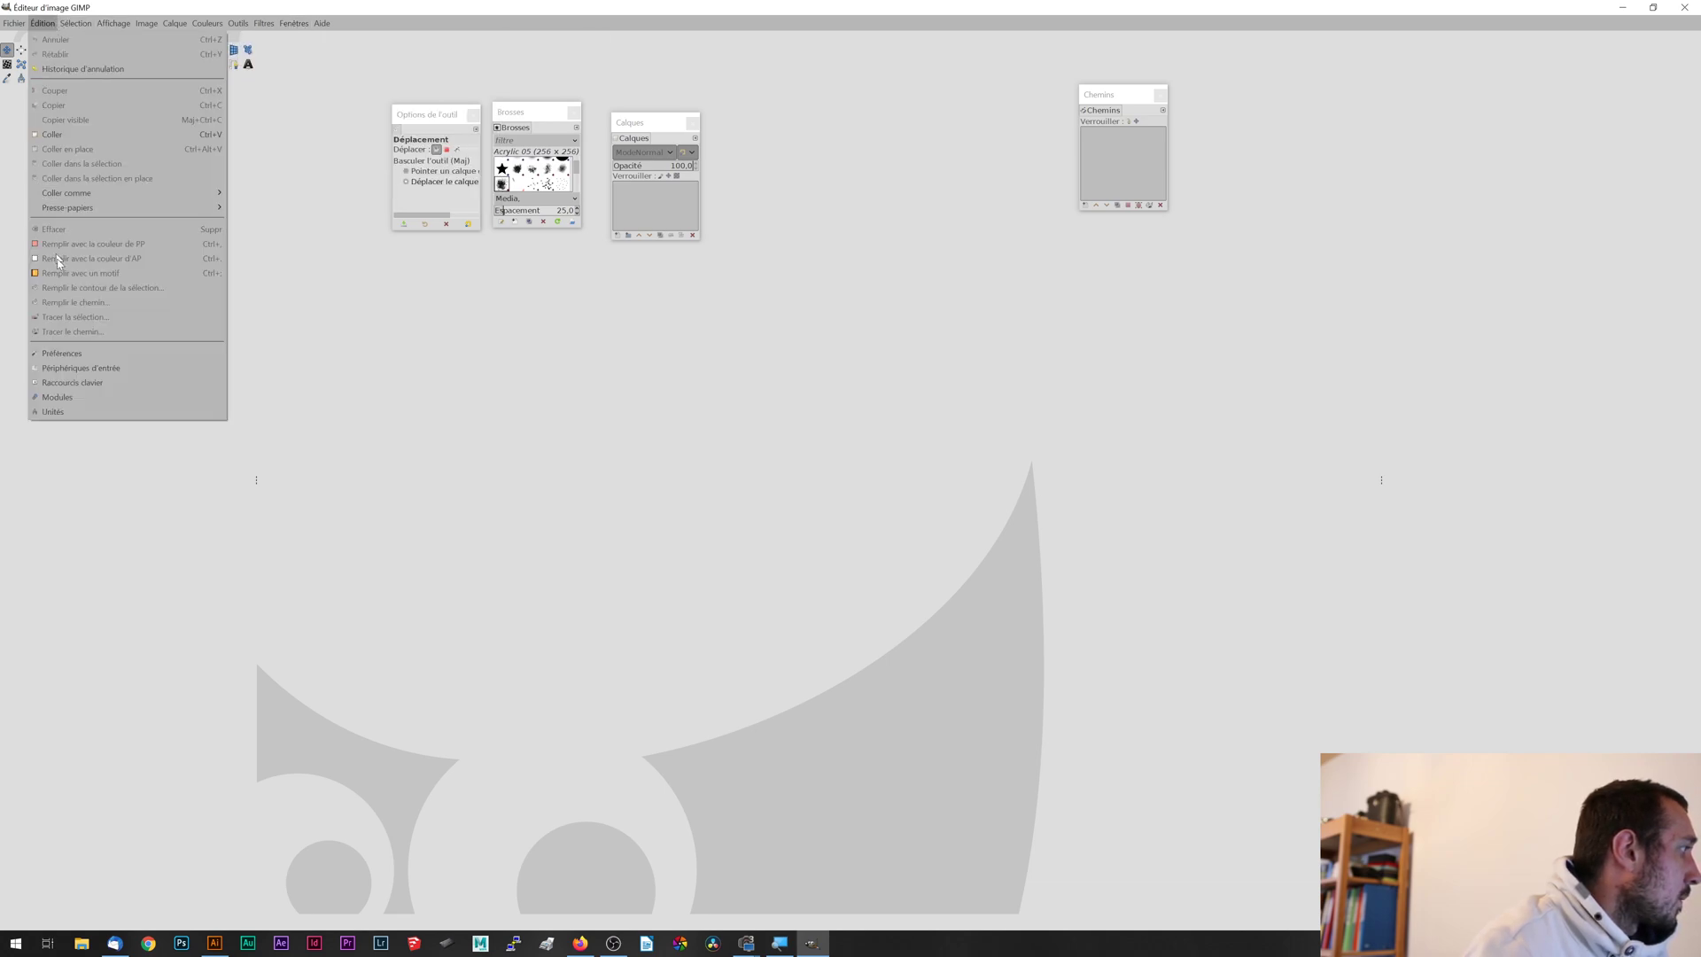
left_click(106, 354)
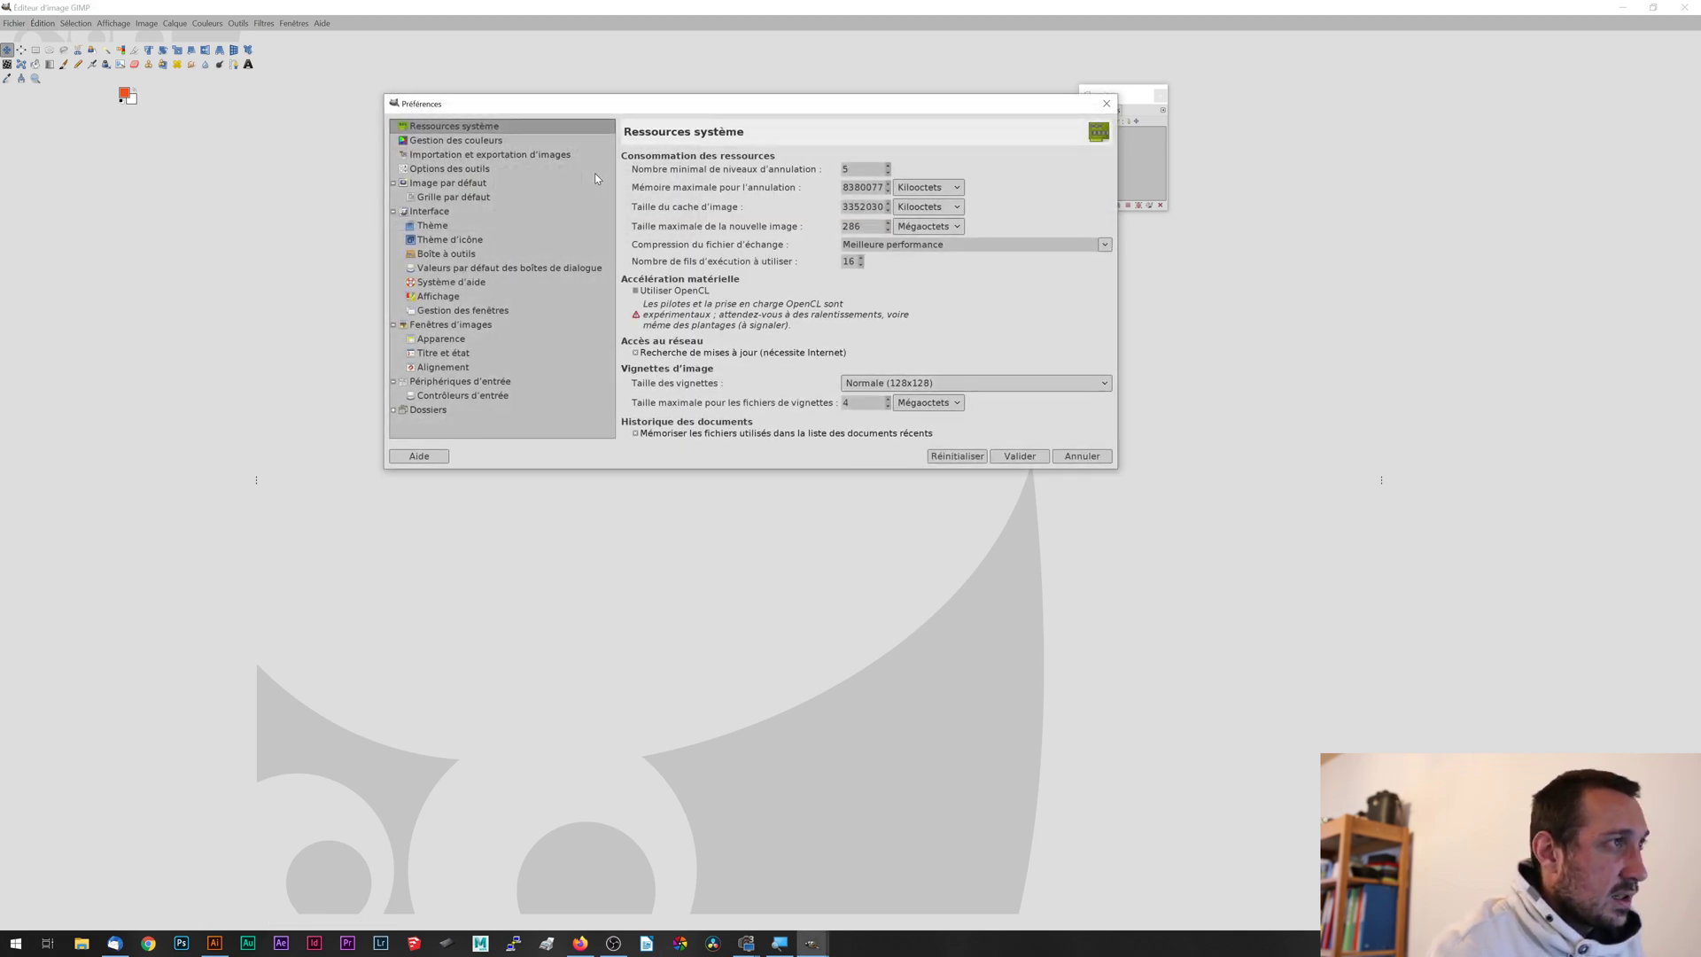
left_click(484, 155)
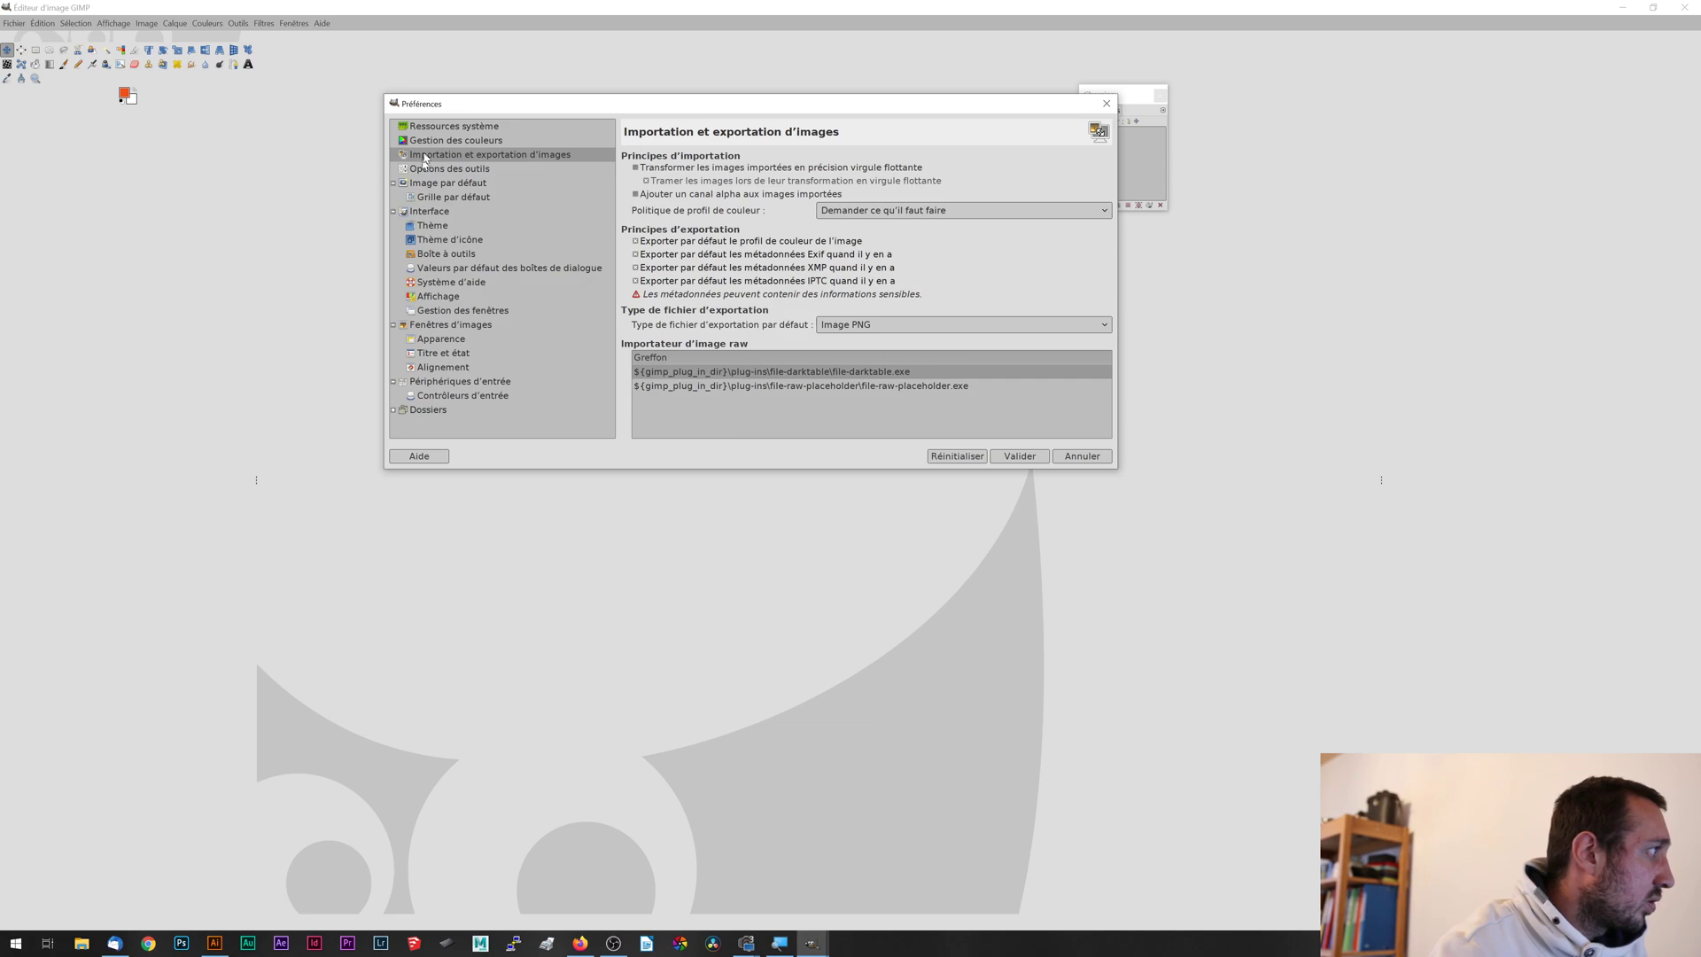
left_click(439, 212)
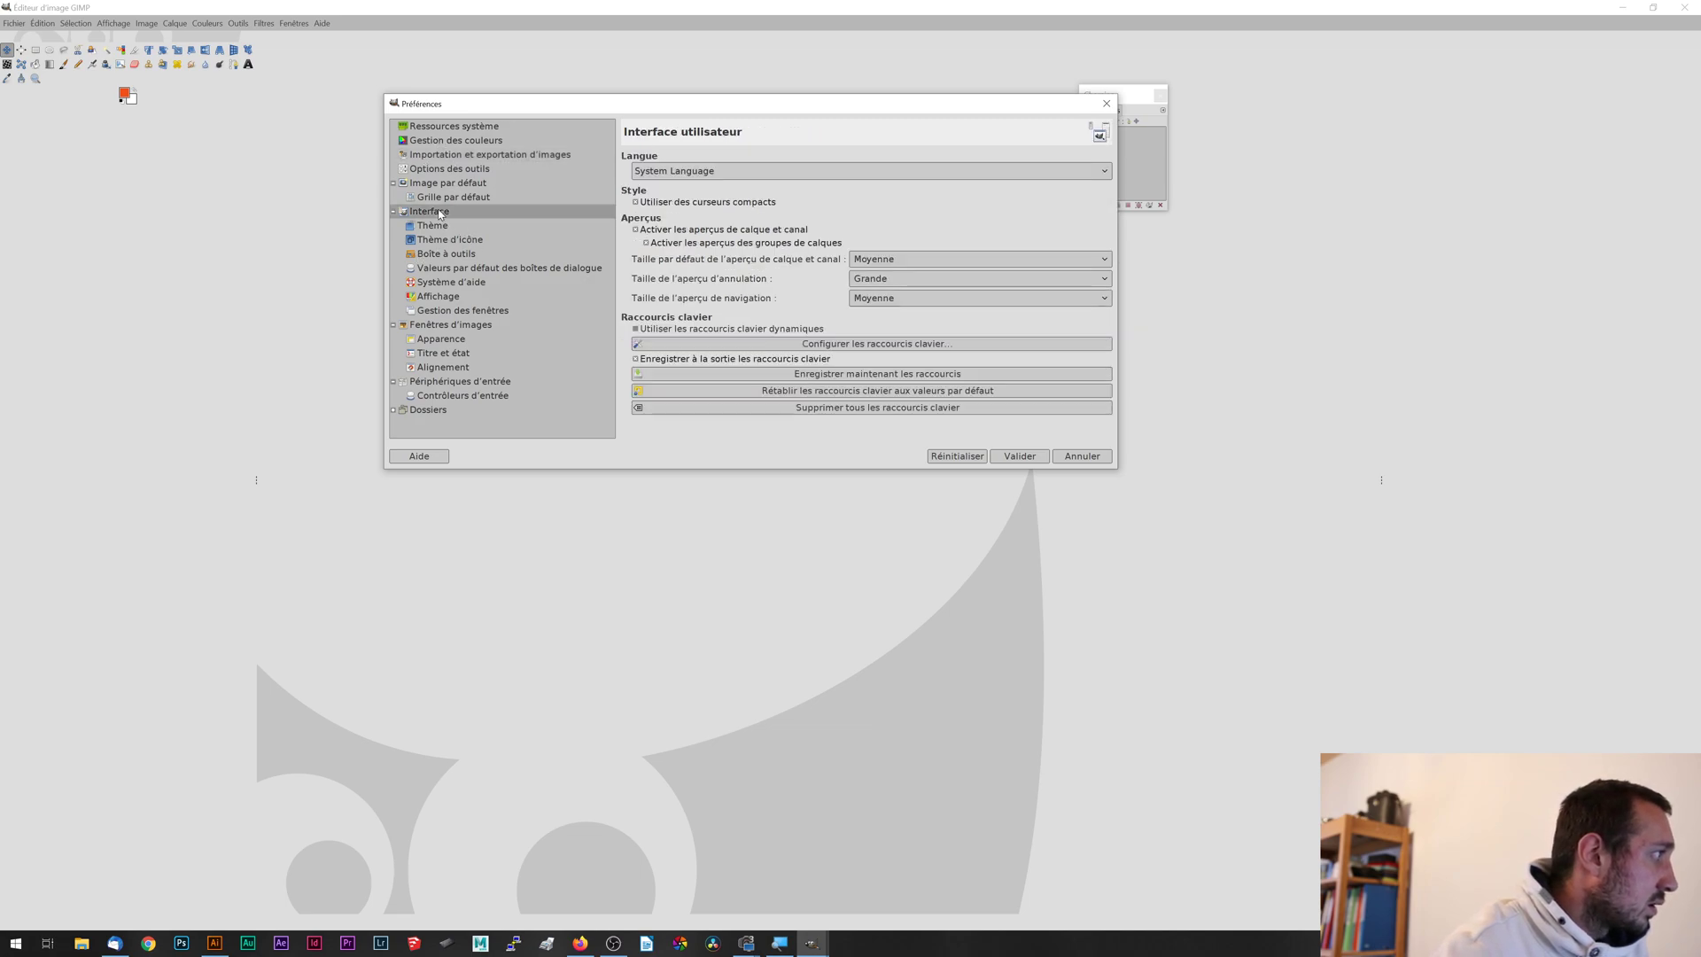
left_click(457, 326)
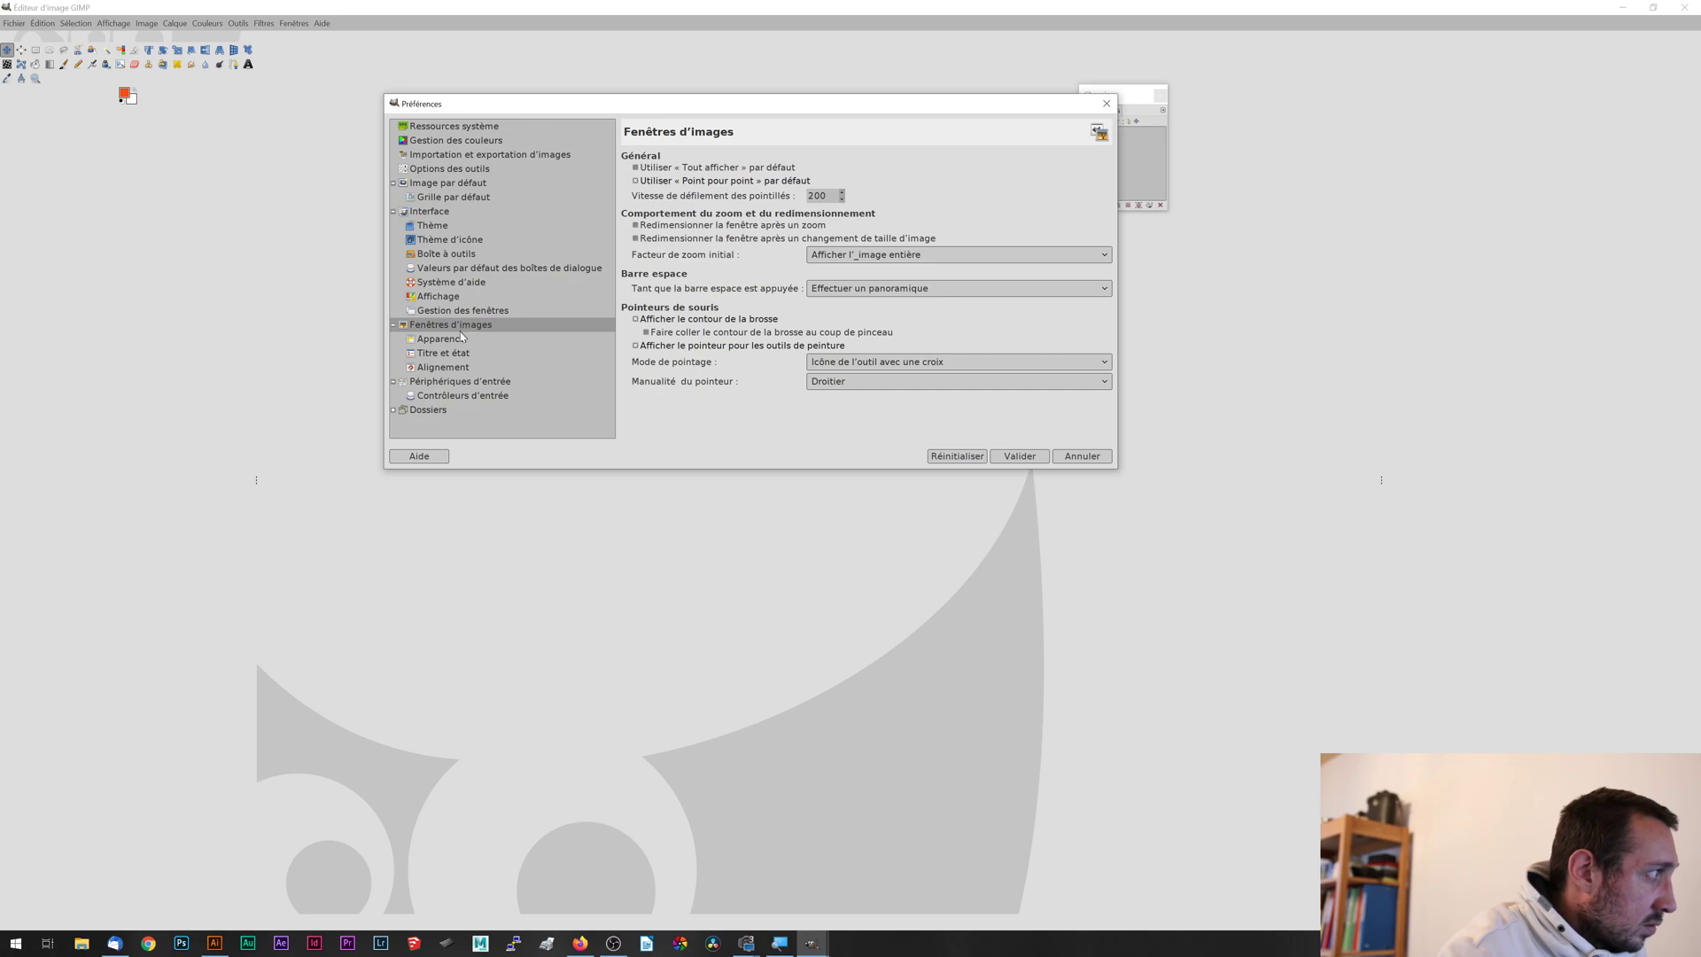
left_click(462, 341)
left_click(460, 312)
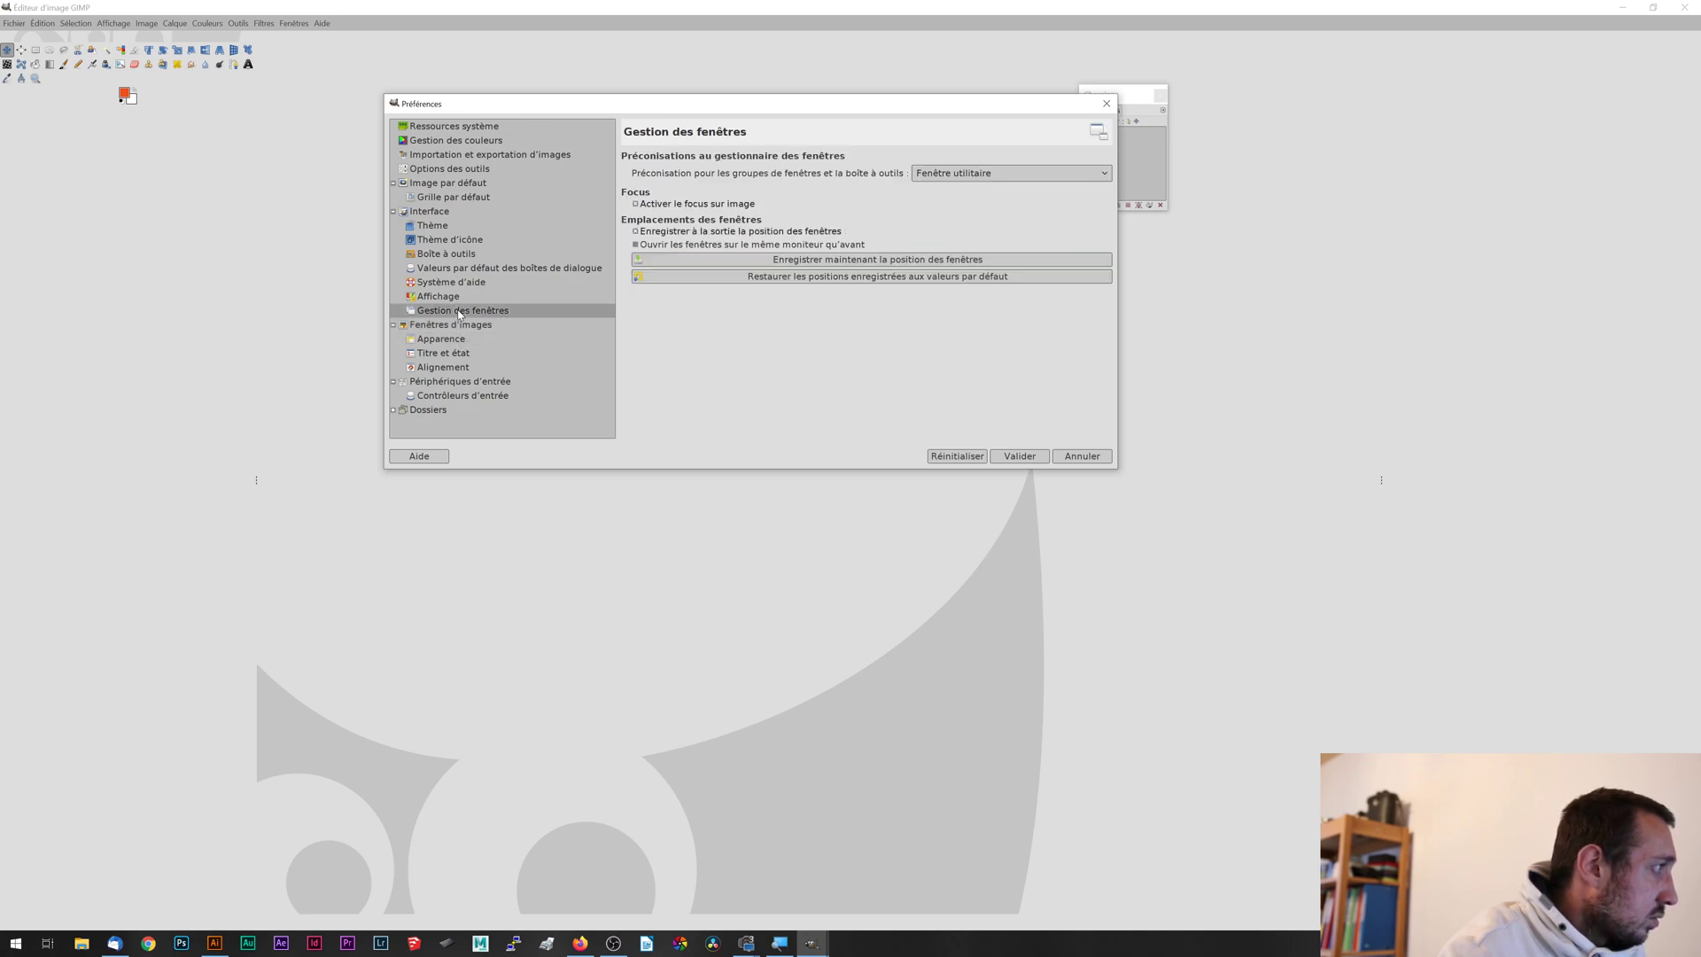
- Restore the saved window positions to their default values and validate the preferences
left_click(751, 278)
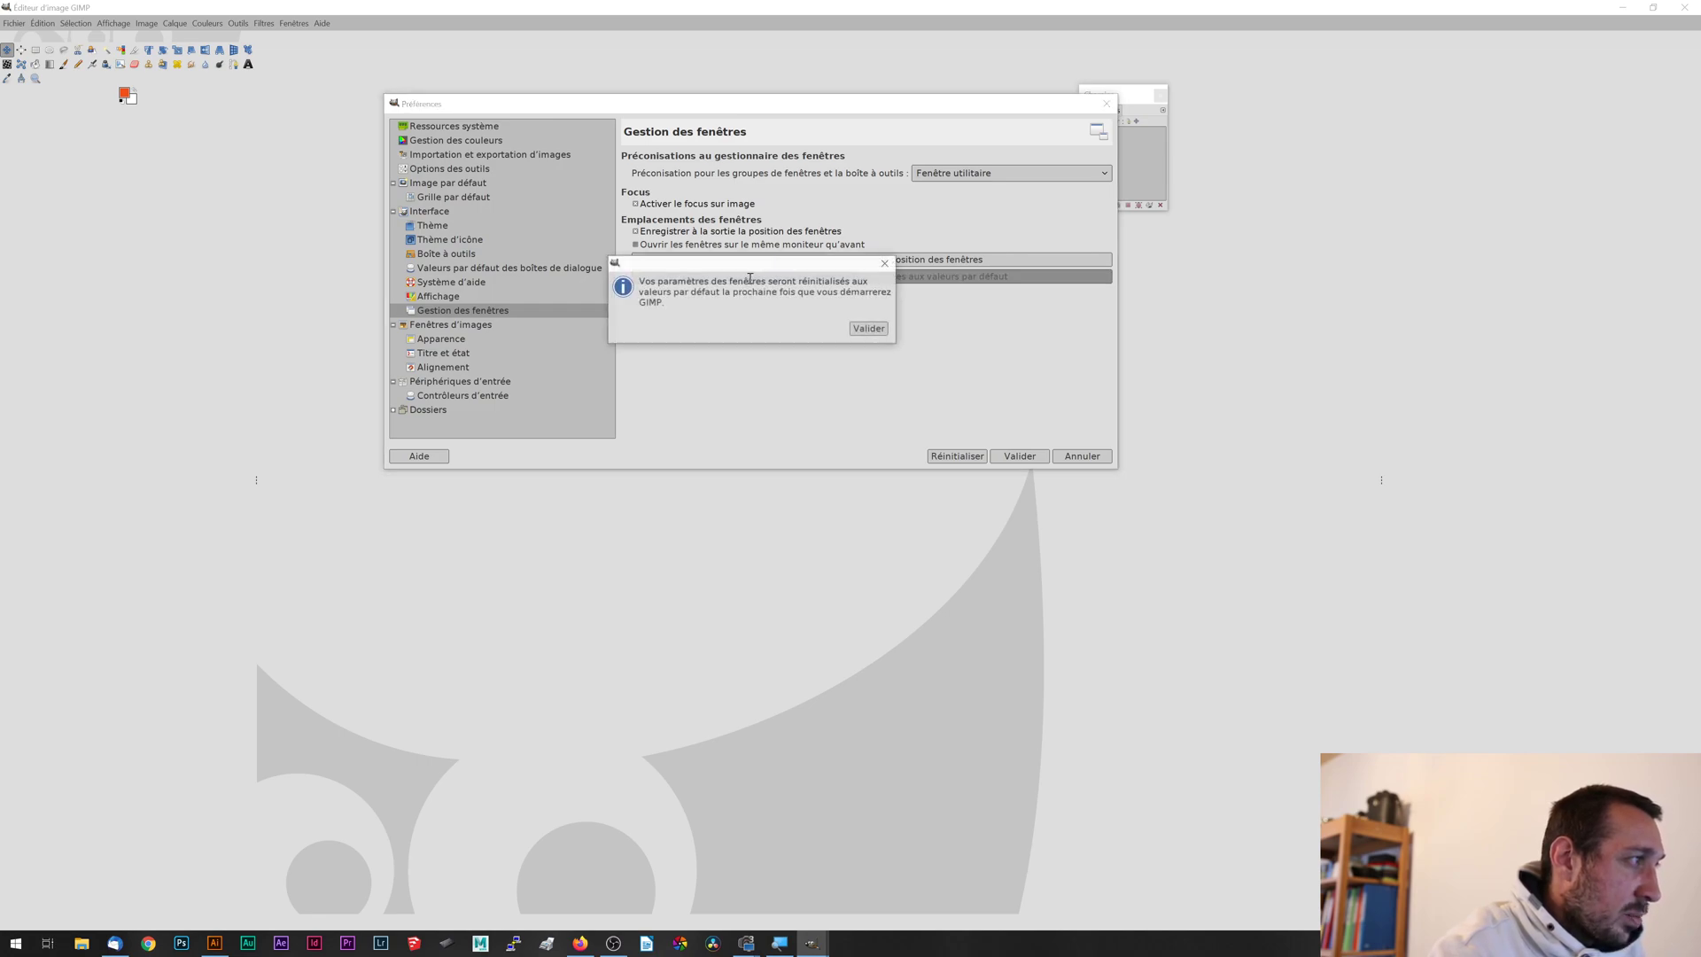
left_click(864, 329)
left_click(1007, 458)
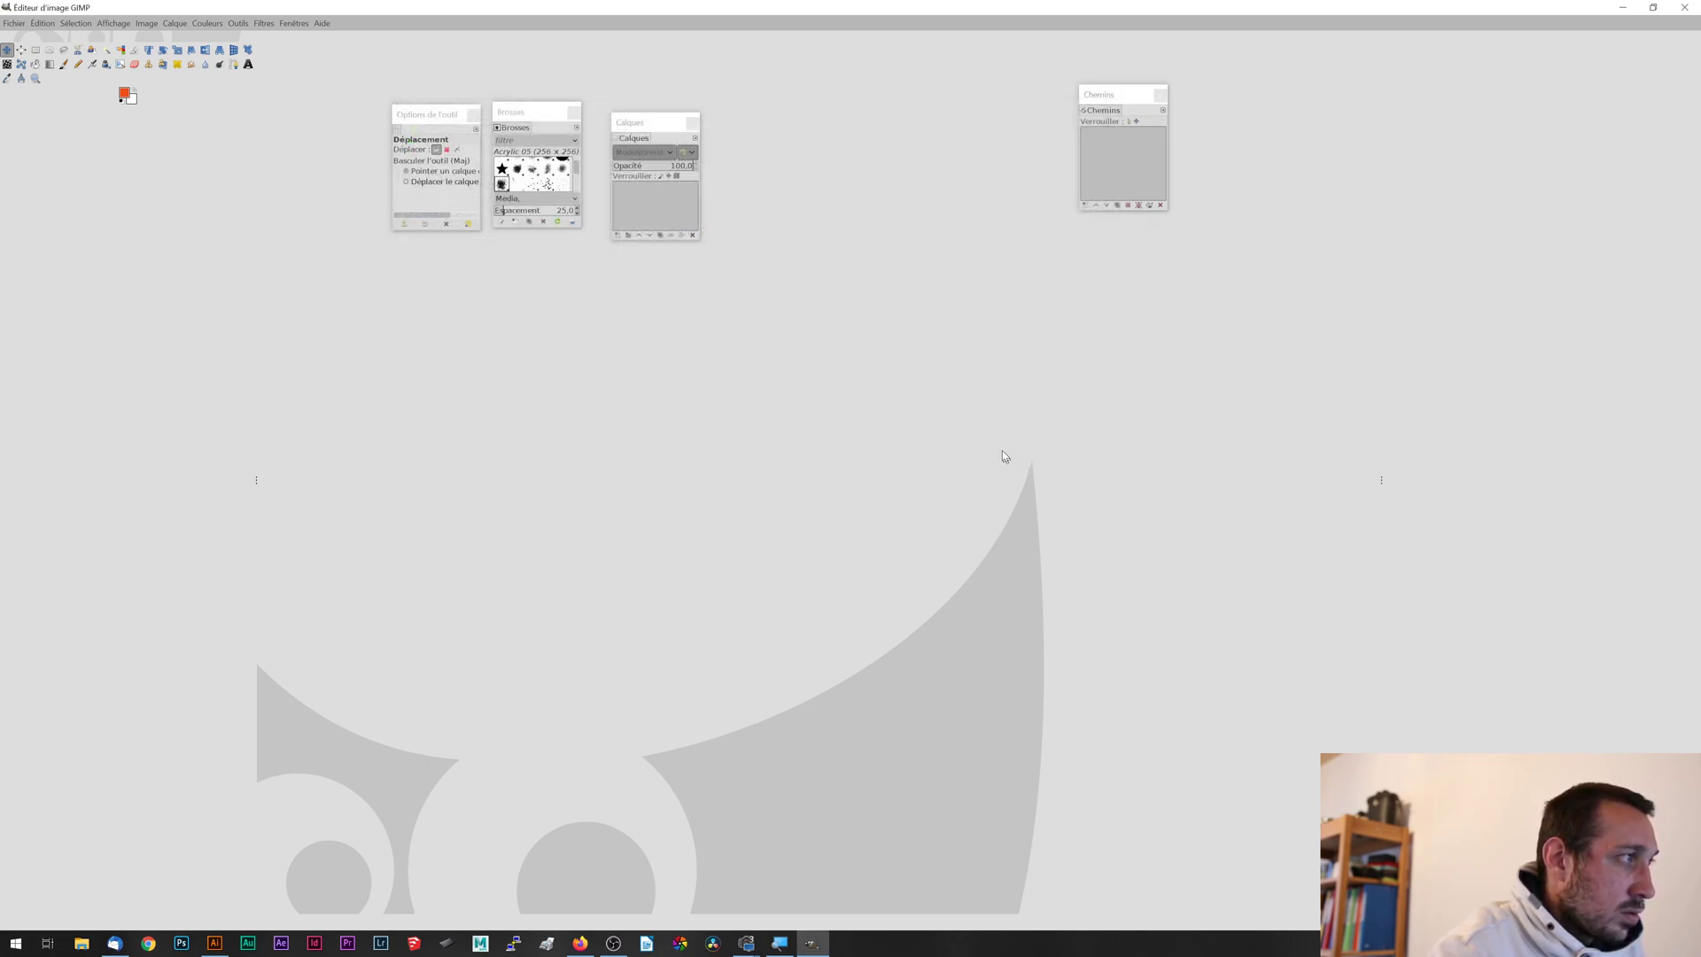
- Close GIMP and relaunch GIMP 2.10.18 from the Windows search
left_click(1684, 7)
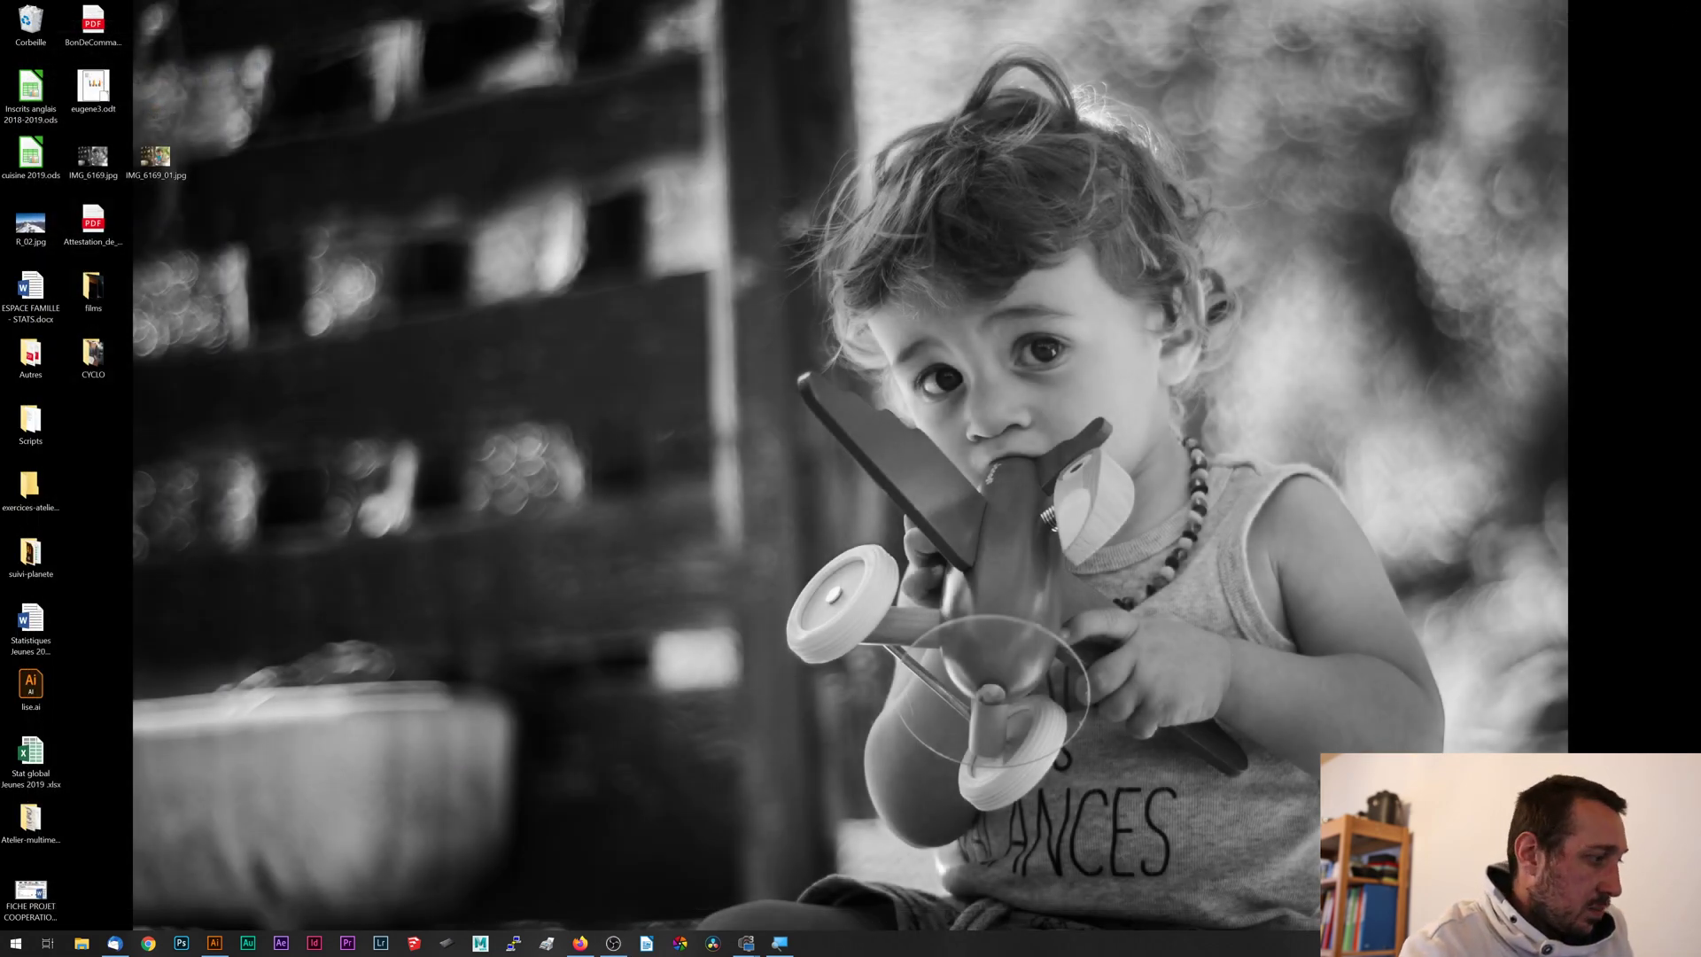
key("super")
type("gbim")
key("BackSpace")
key("BackSpace")
key("BackSpace")
type("imp")
key("BackSpace")
key("BackSpace")
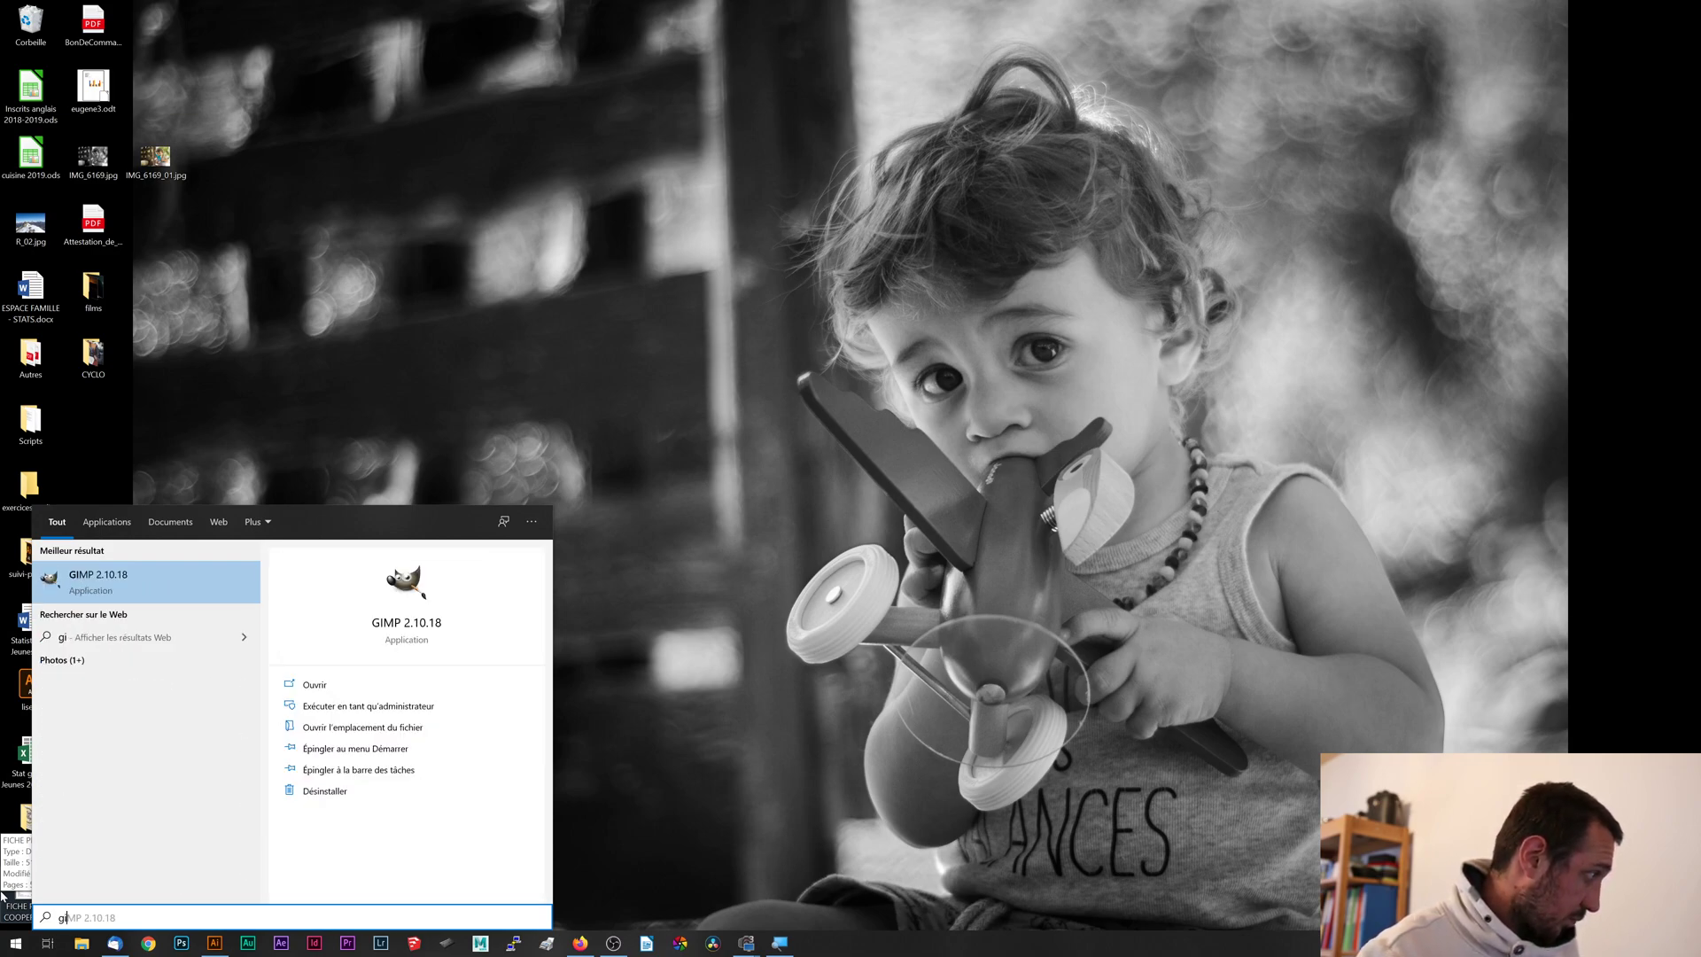
left_click(133, 577)
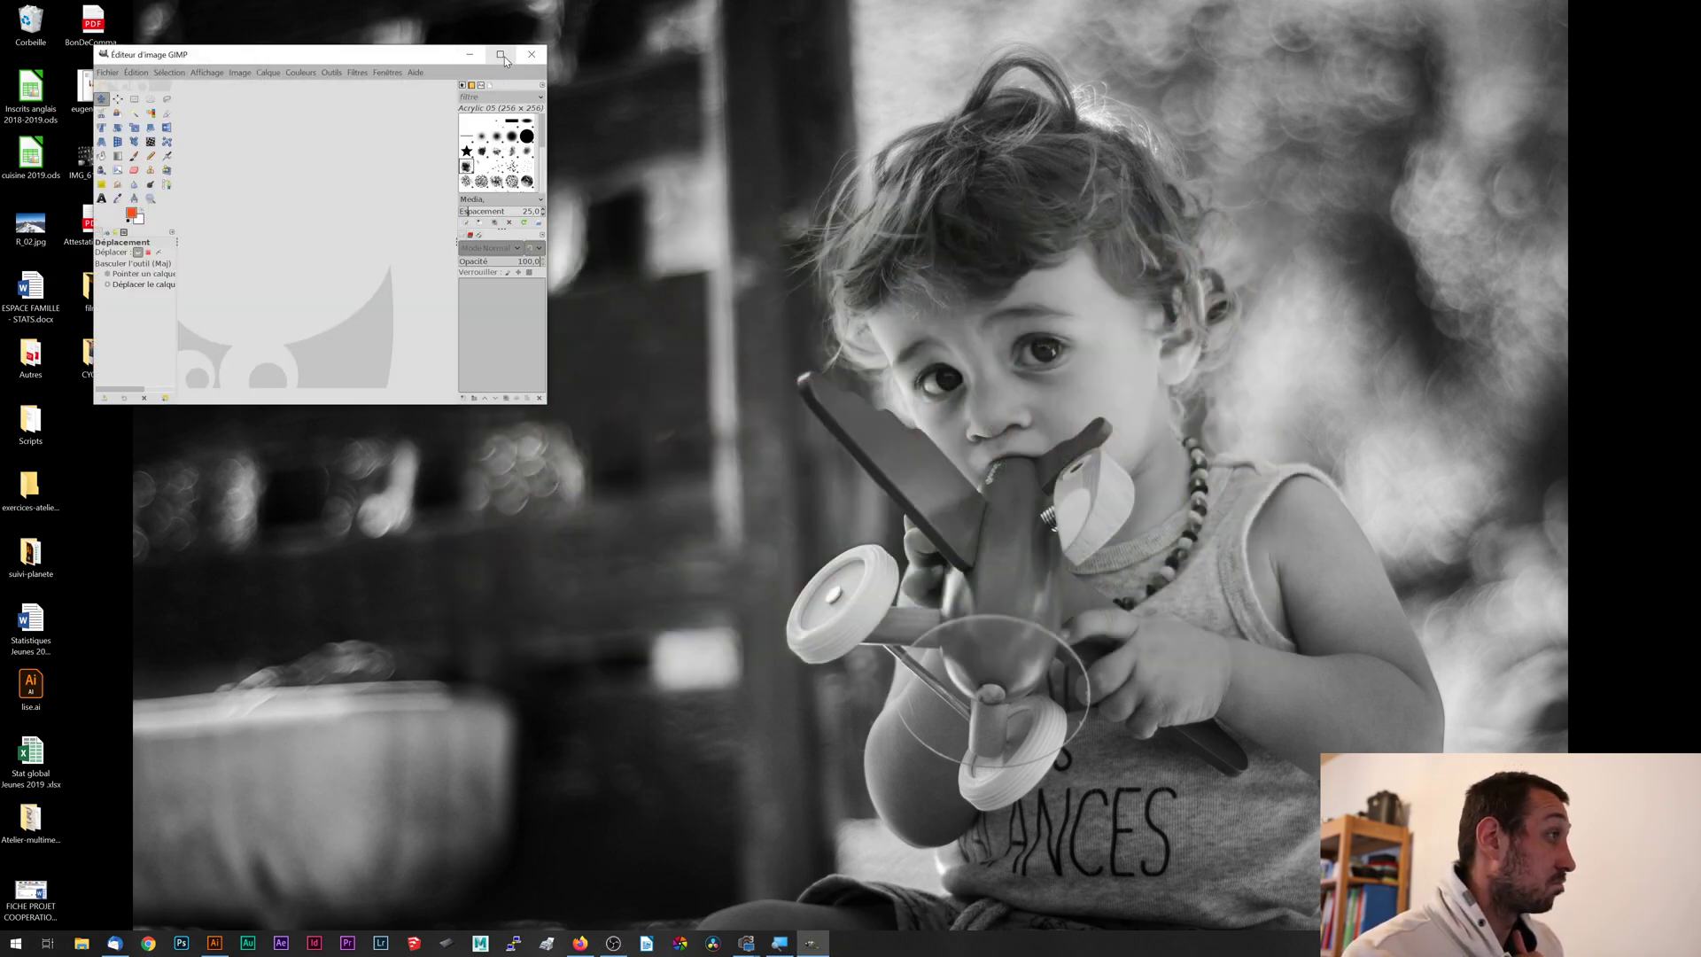
- Maximize the GIMP window and widen both the toolbox column and the brushes and layers column
left_click(502, 56)
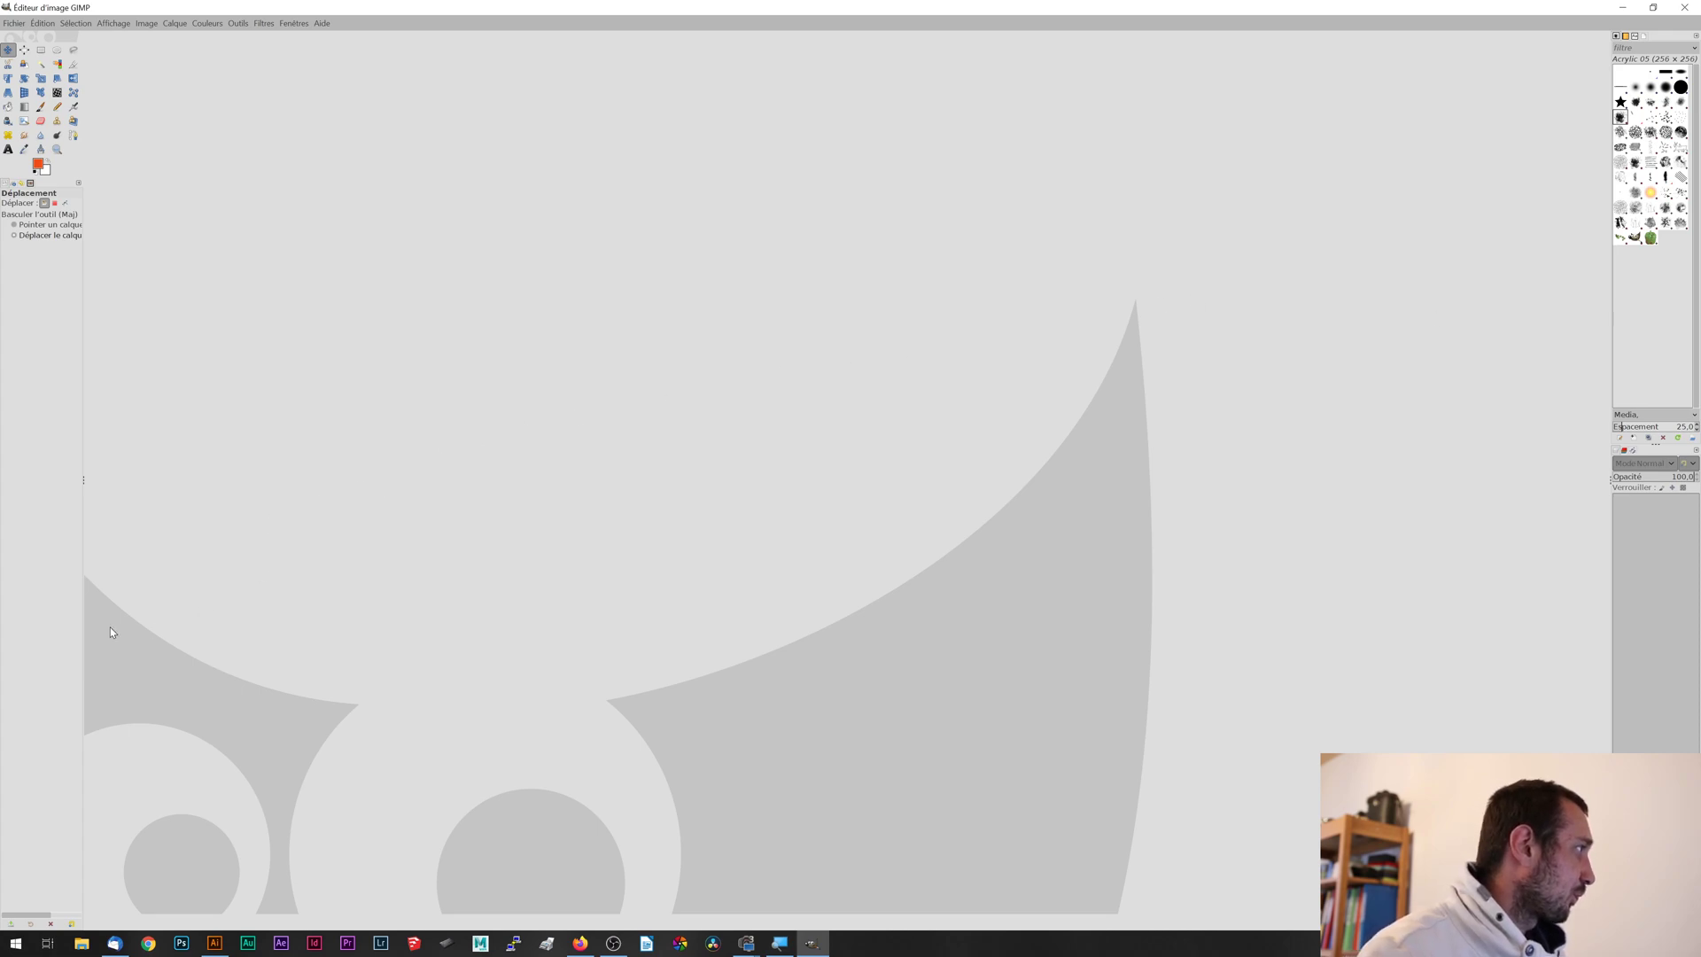
left_click_drag(83, 251, 183, 232)
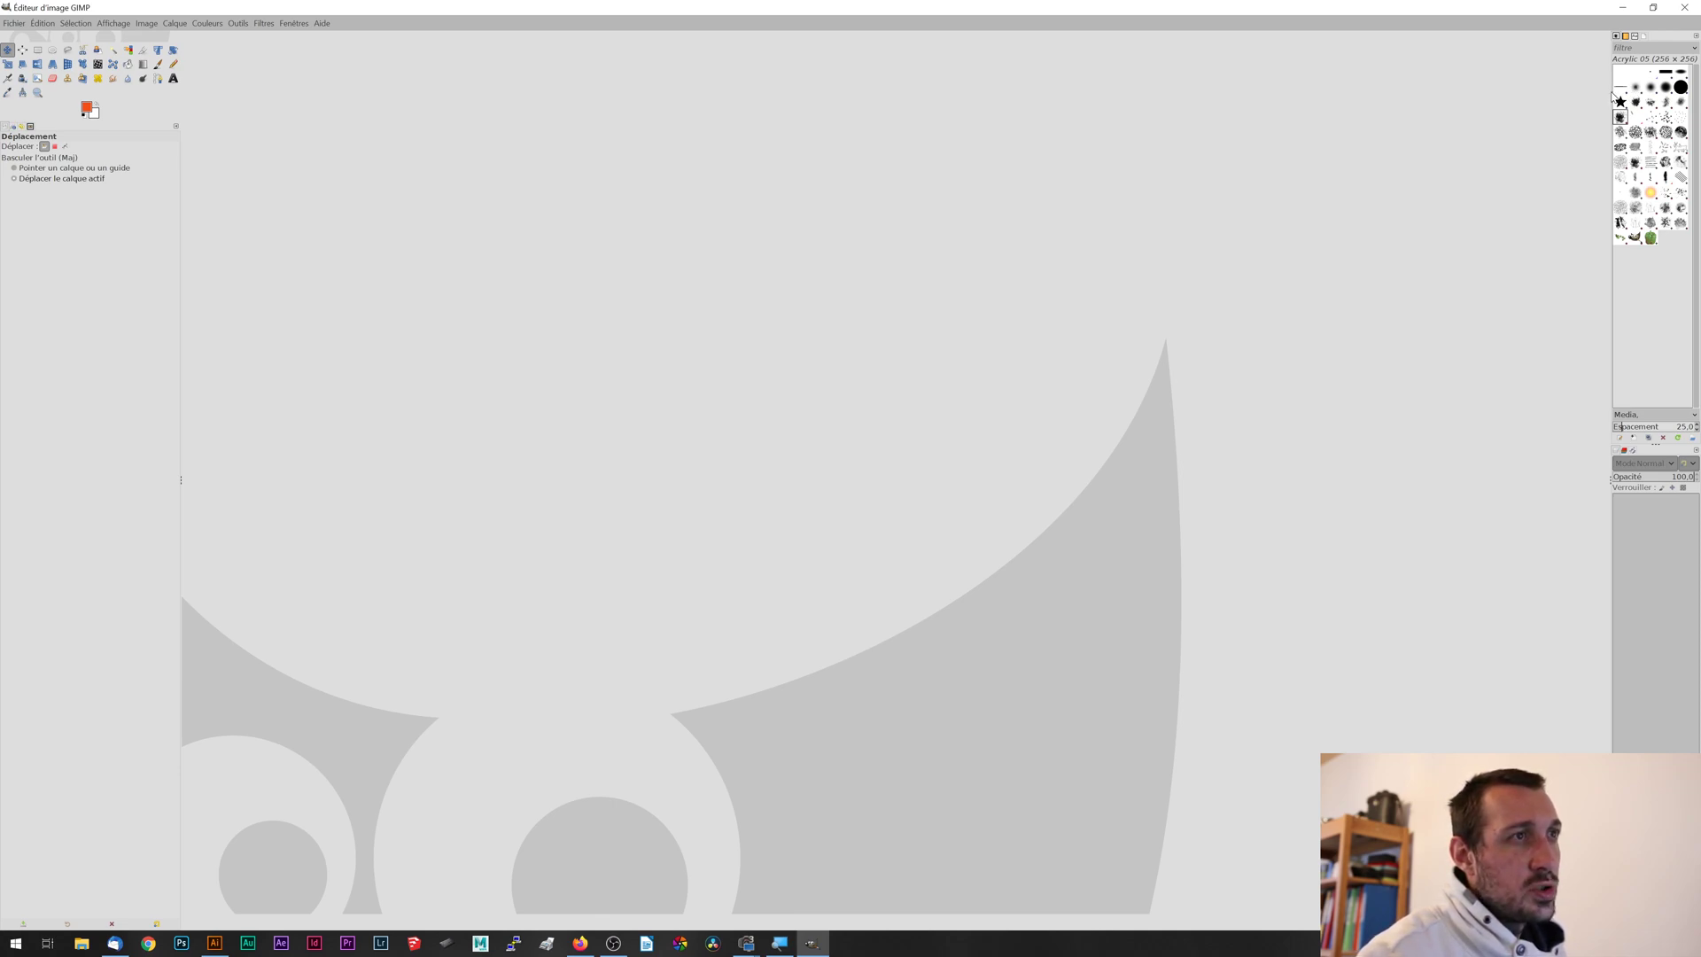
left_click_drag(1610, 91, 1307, 149)
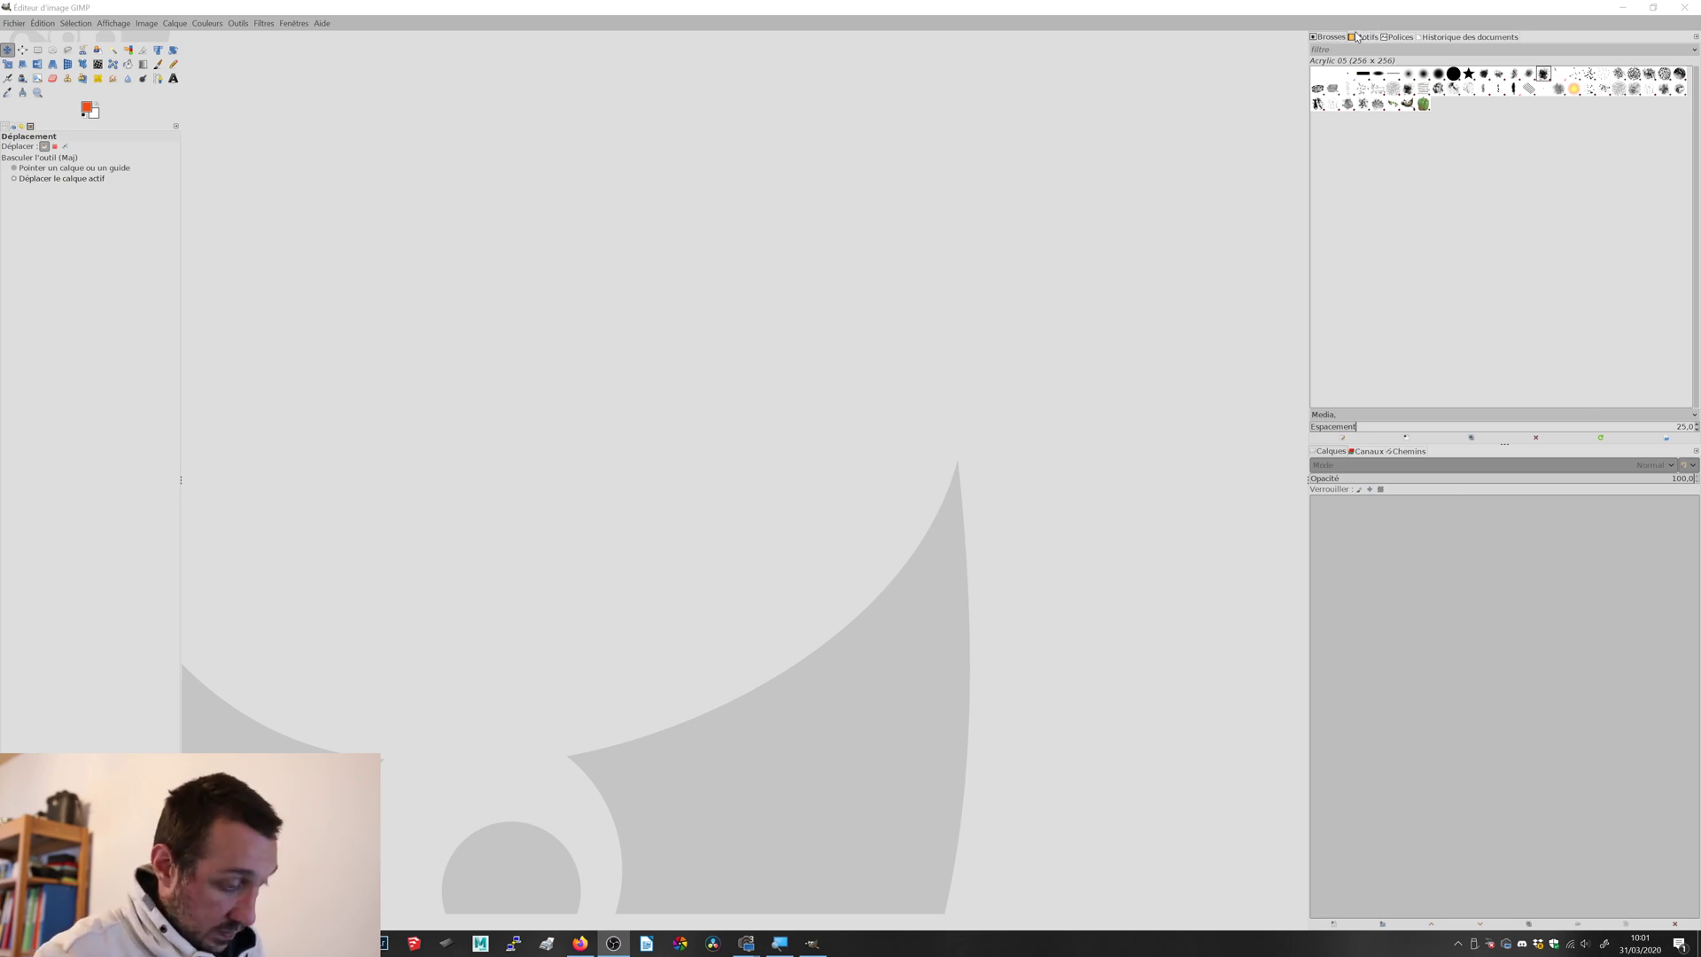
- Look through the Motifs, Brosses, Polices and Historique des documents docks
left_click(1355, 38)
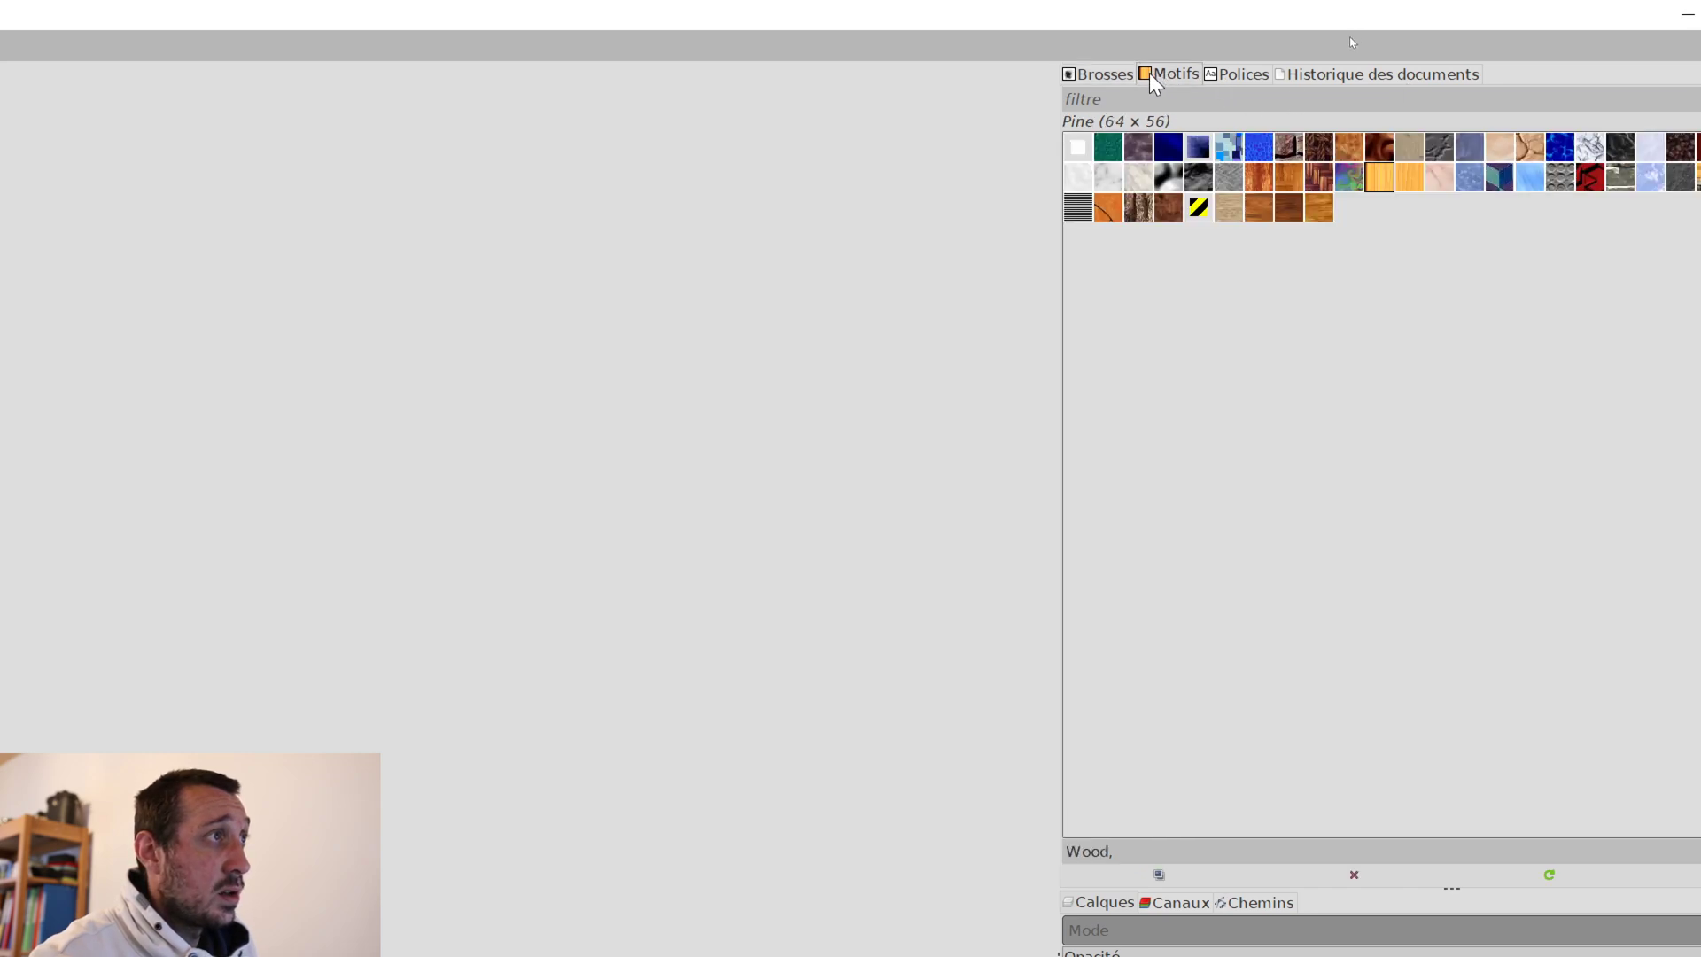
left_click(1091, 78)
left_click(1153, 80)
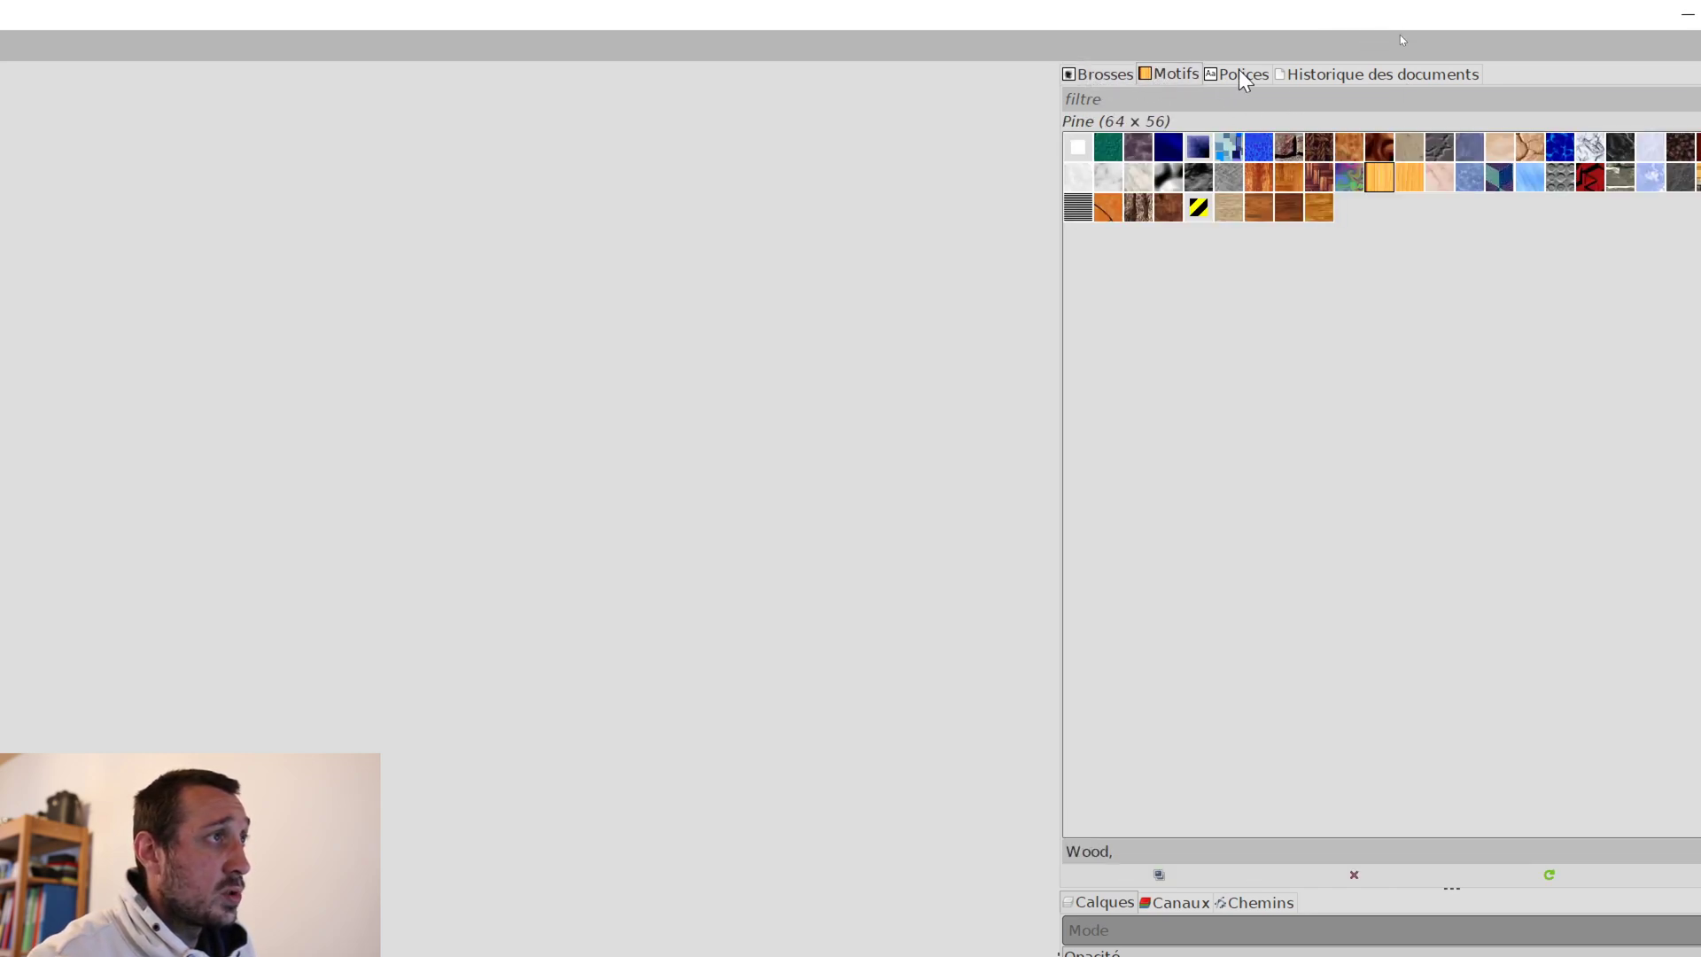
left_click(1223, 80)
left_click(1295, 78)
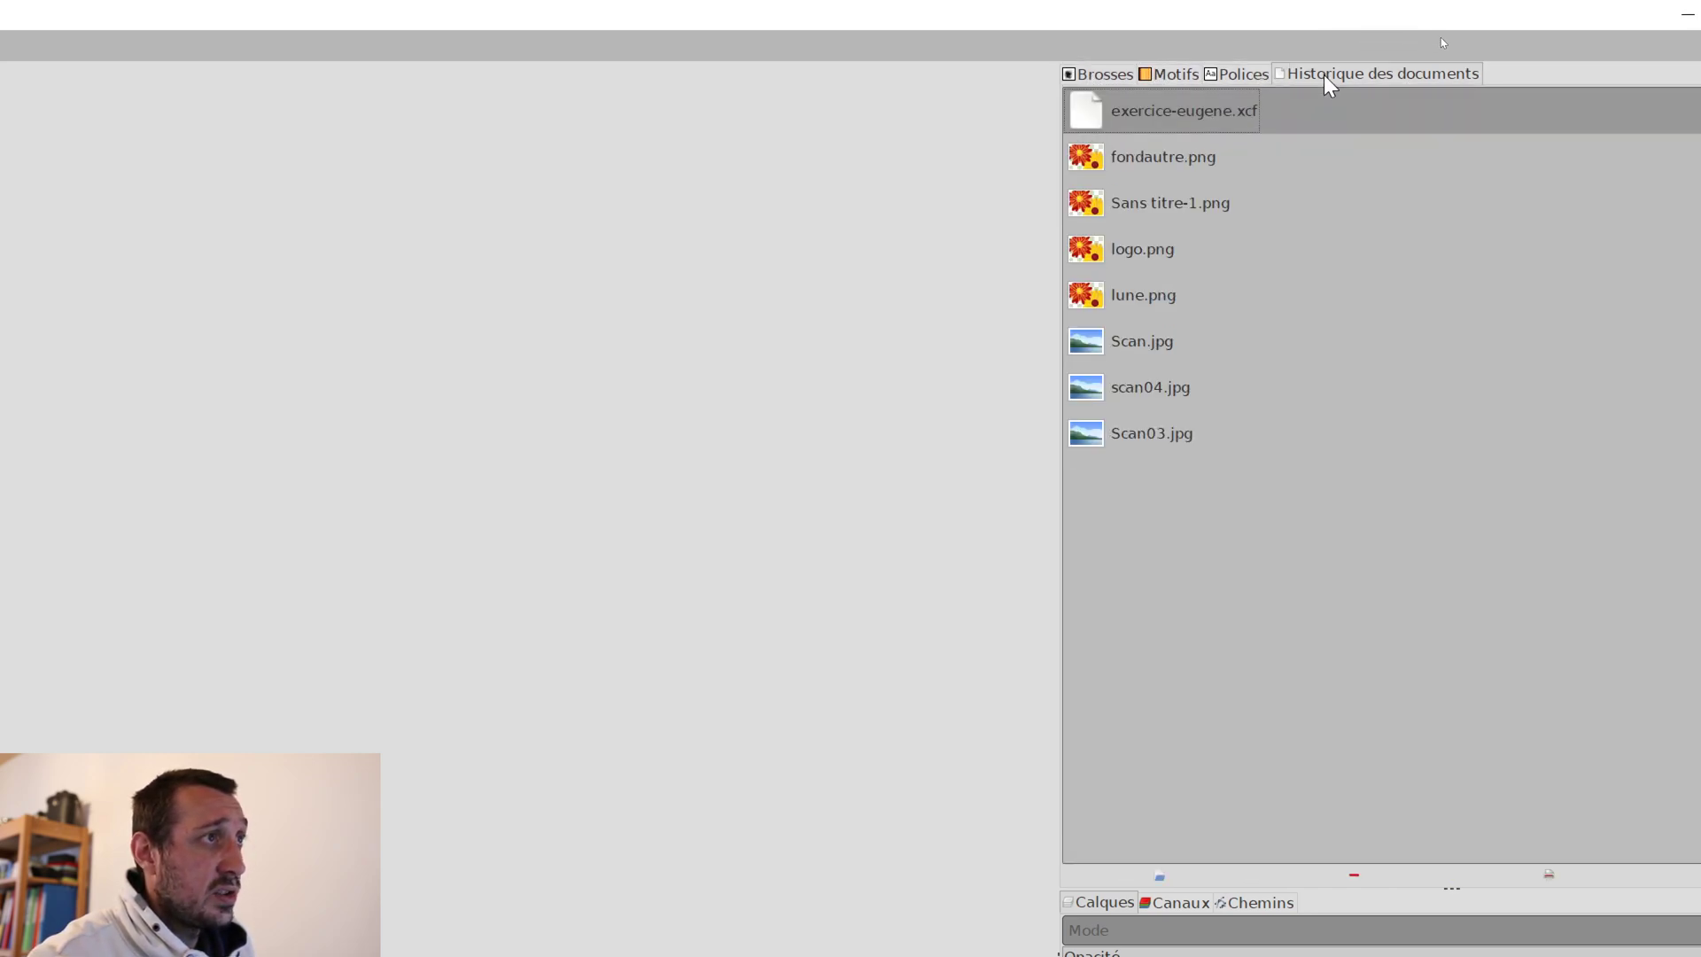
left_click(1244, 78)
- Detach the Motifs, Polices, Historique des documents and Canaux docks into separate floating windows over the canvas
left_click_drag(1170, 75, 693, 152)
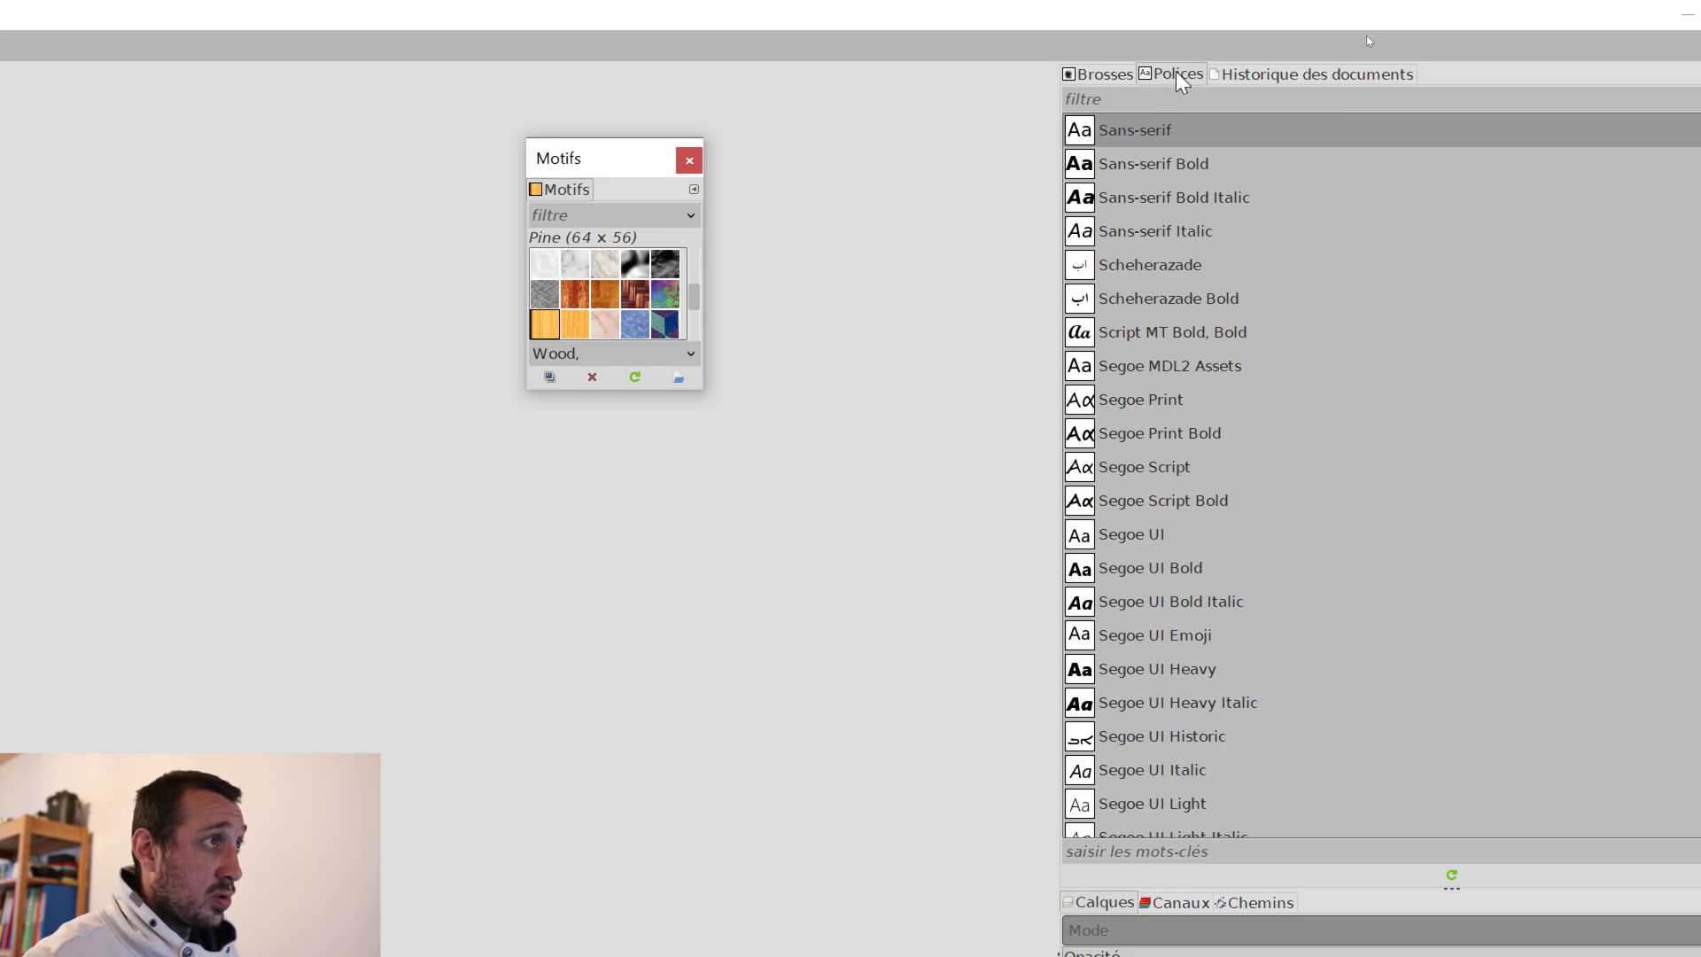
left_click_drag(1178, 75, 801, 184)
left_click_drag(1208, 71, 225, 241)
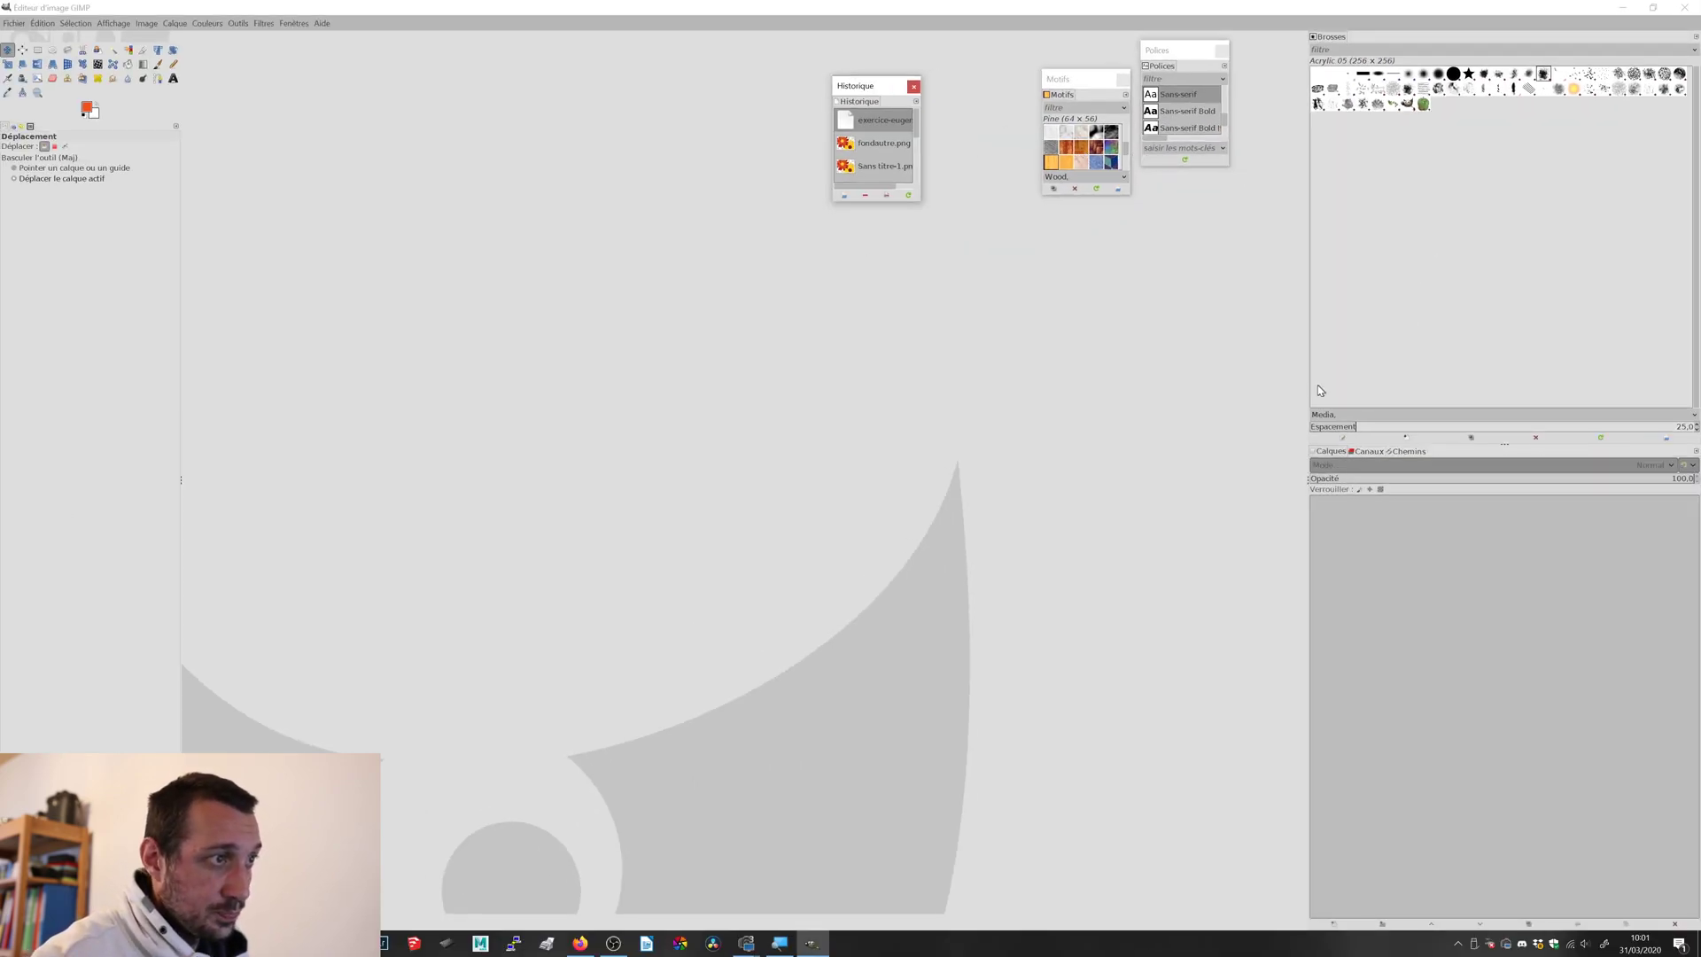
left_click_drag(1365, 449, 1118, 412)
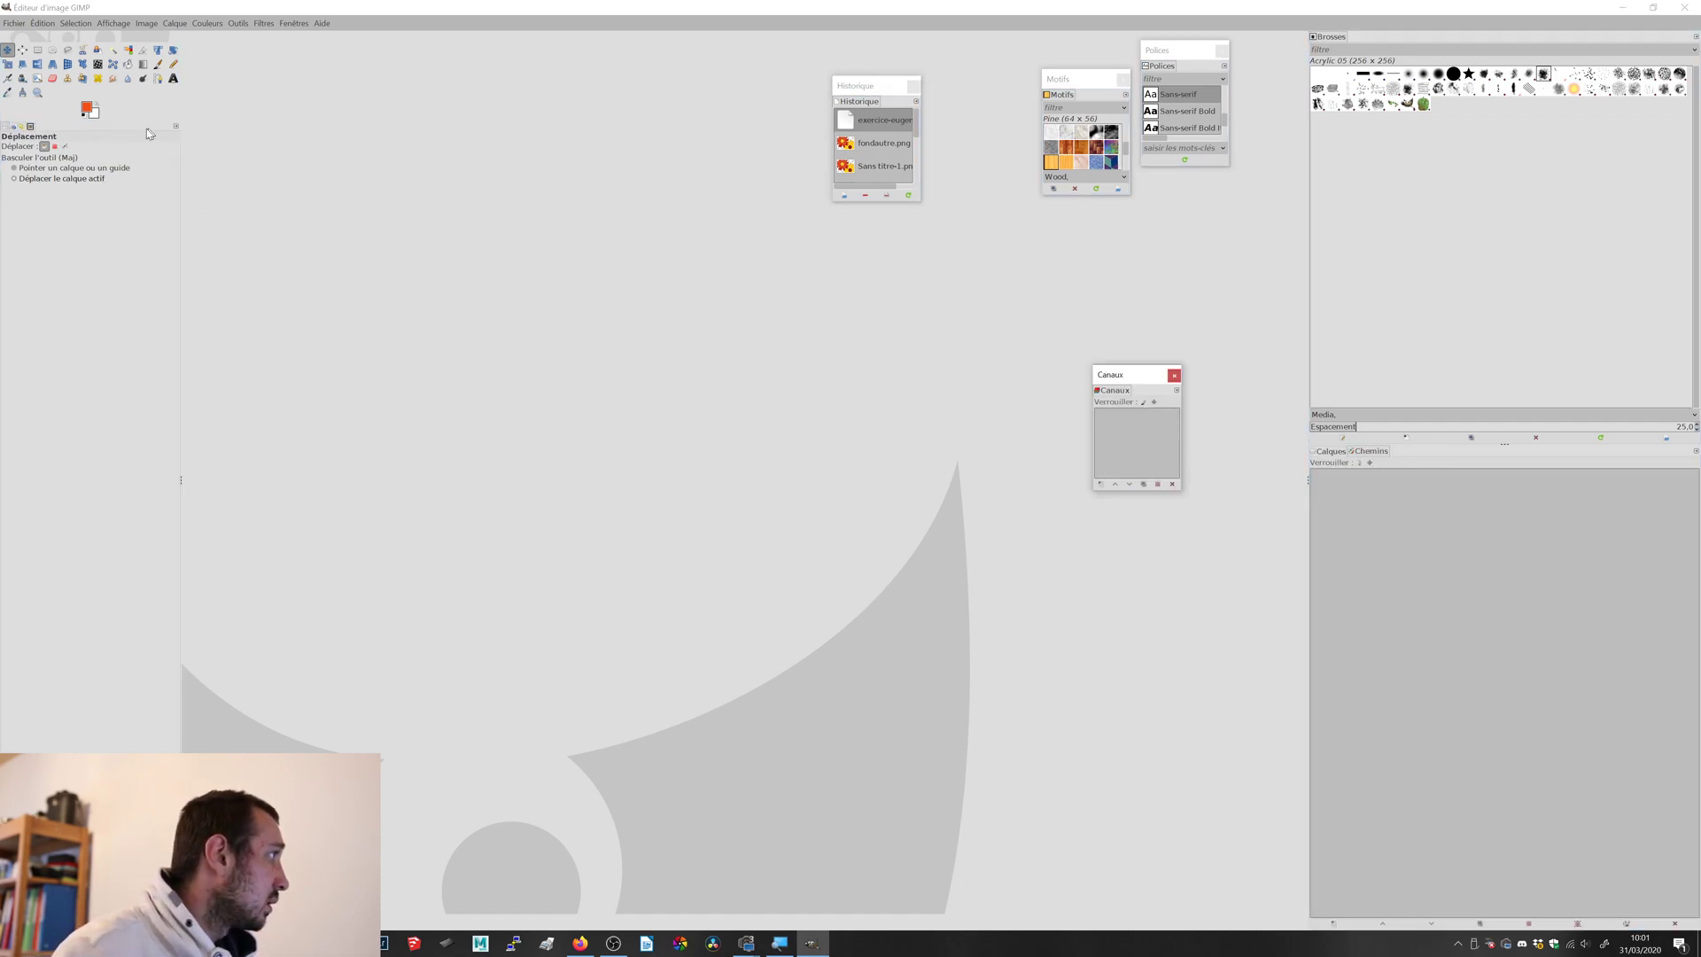
- Detach the Annuler, Périphériques and Images docks from the toolbox column into floating windows, keeping Options de l'outil docked
left_click_drag(22, 127, 377, 173)
left_click_drag(93, 127, 213, 111)
left_click_drag(86, 132, 491, 206)
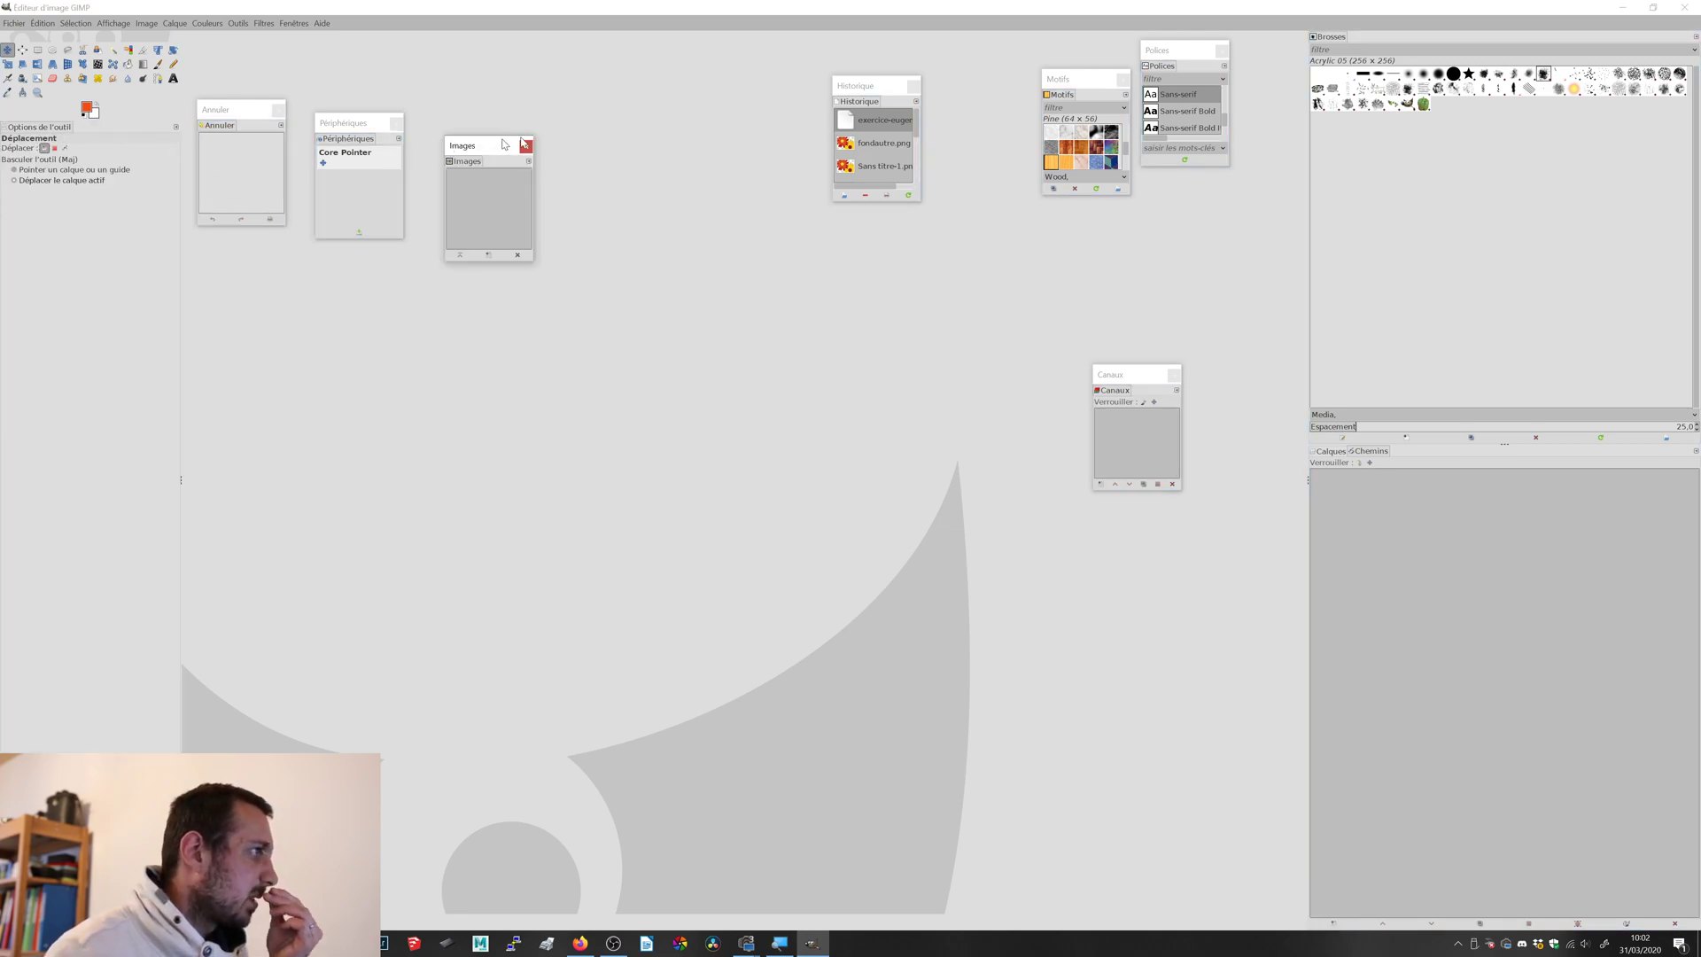
- Close the floating Annuler, Périphériques, Historique, Motifs, Polices and Canaux windows, and enlarge the floating Images window
left_click(278, 109)
left_click(396, 124)
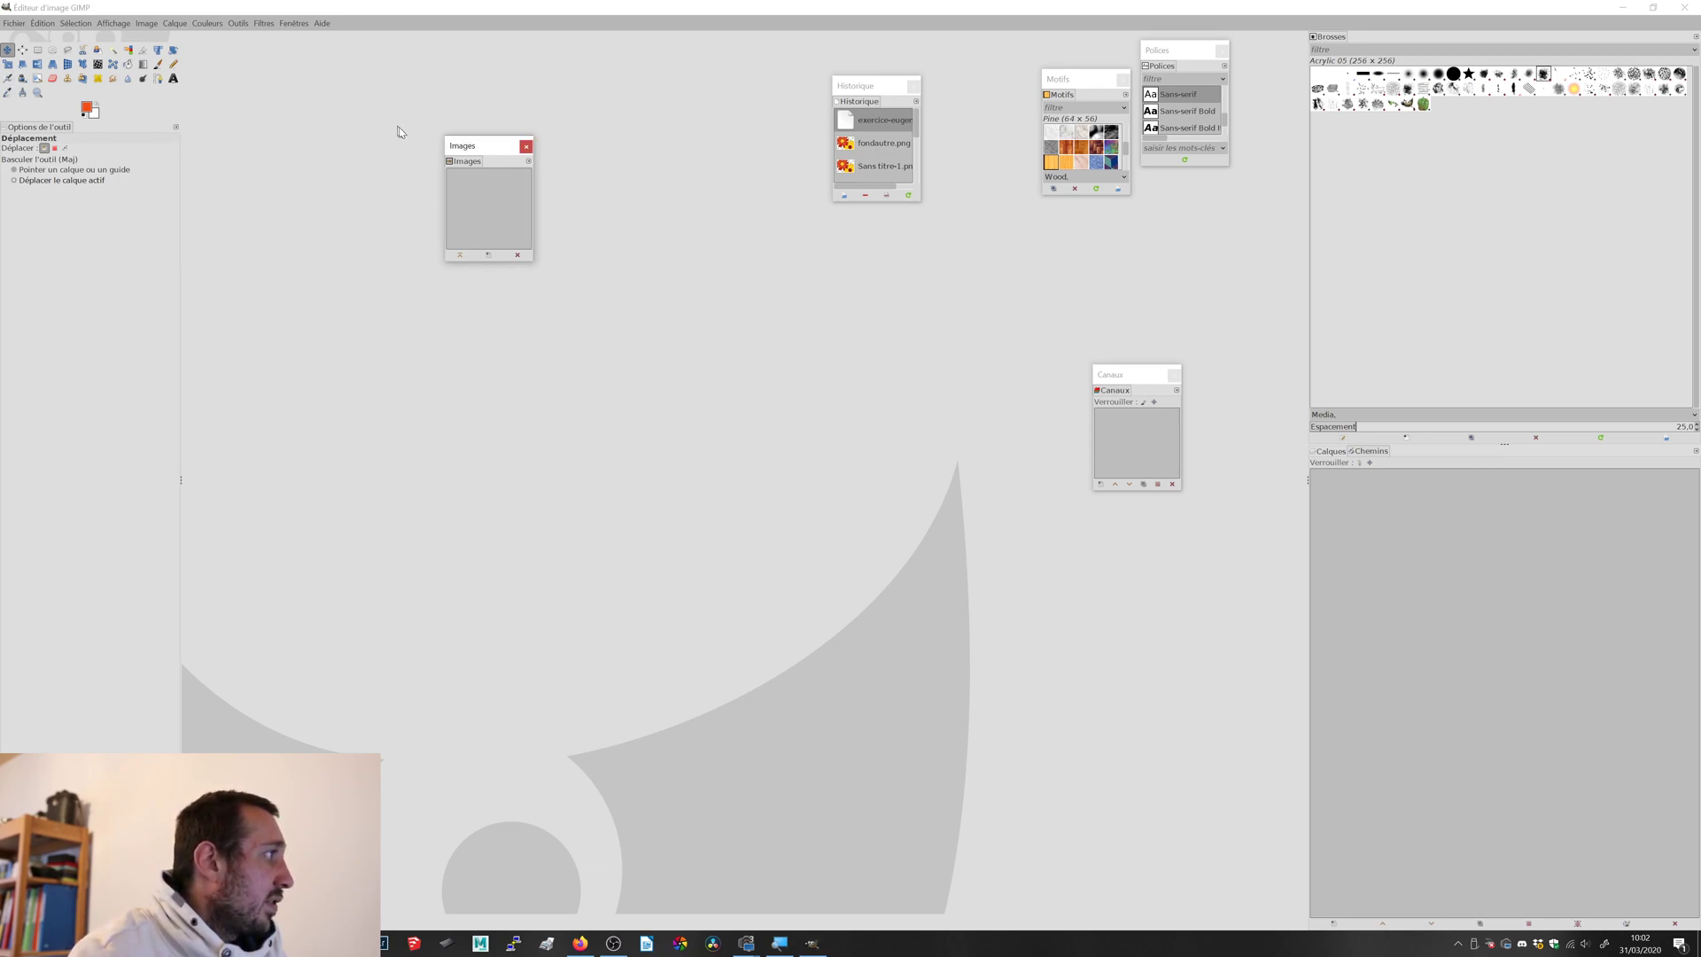
left_click_drag(535, 264, 650, 363)
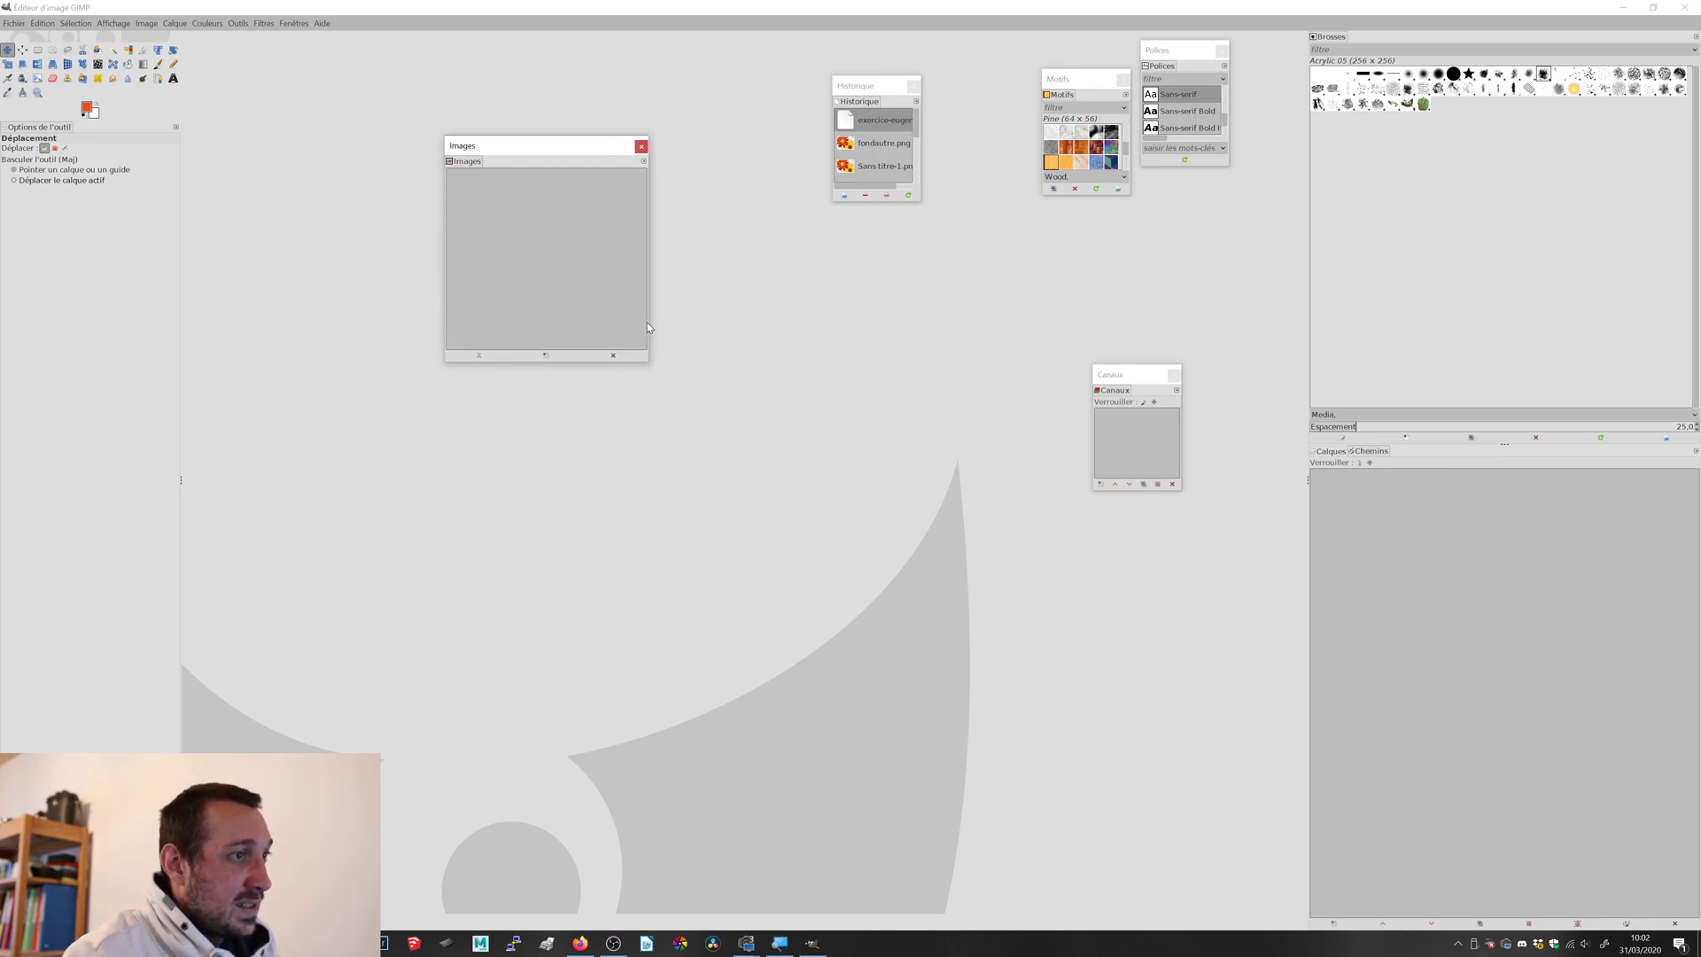
left_click(912, 88)
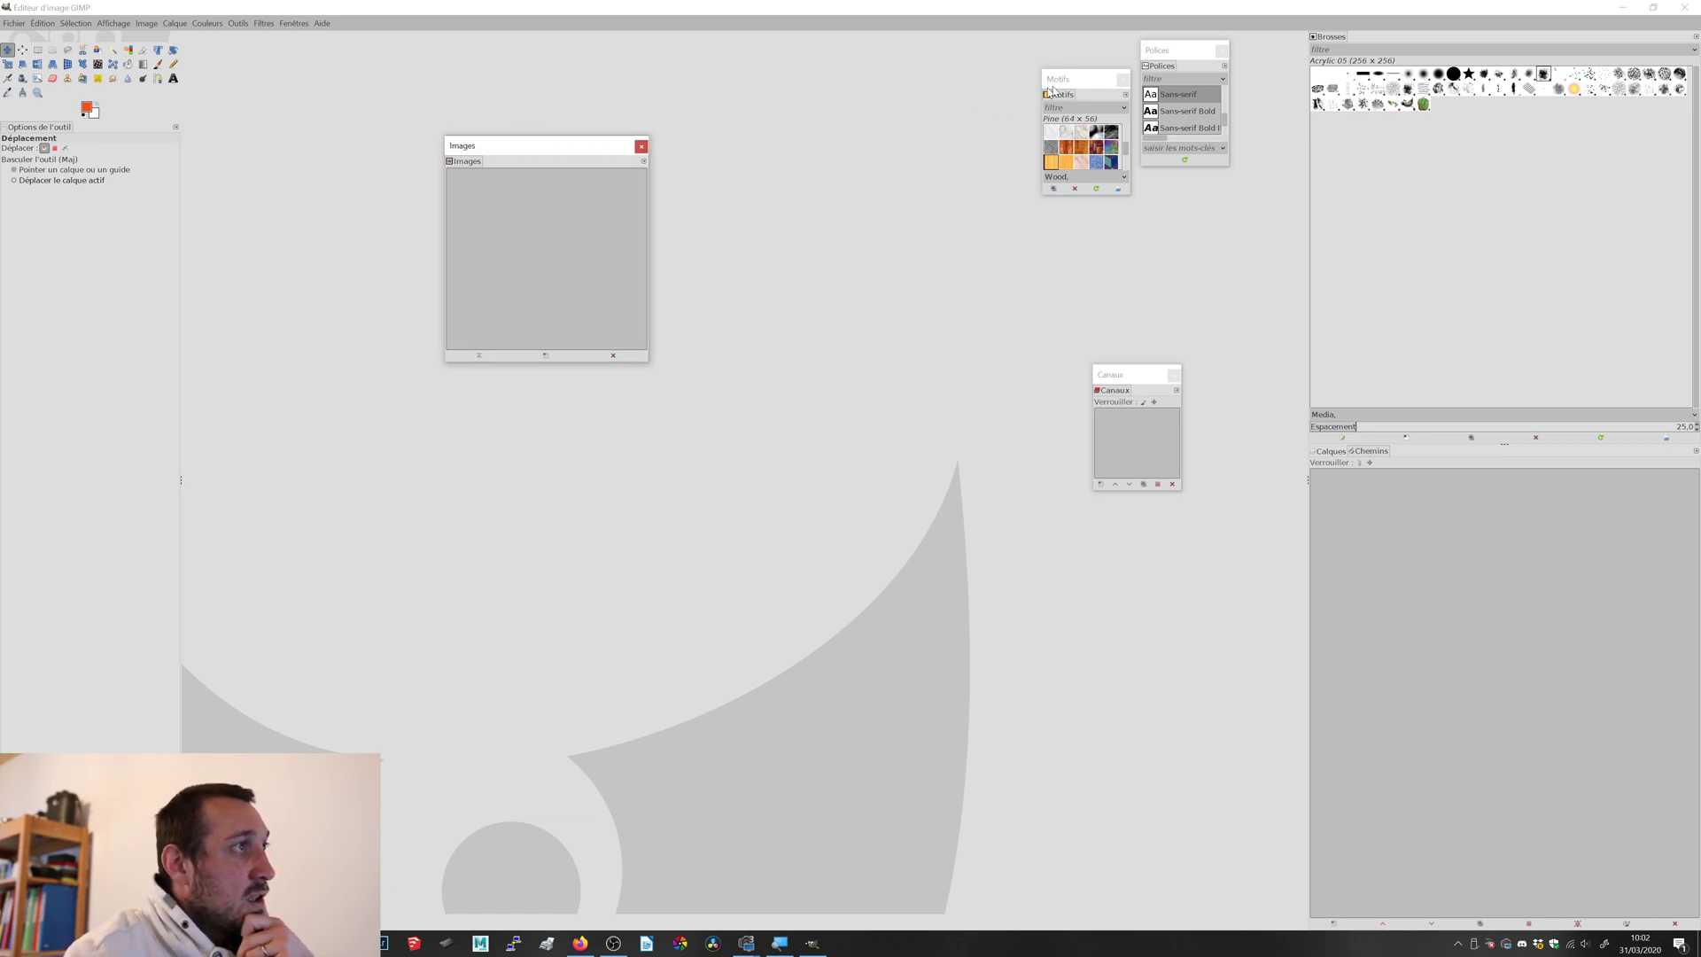
left_click(1123, 79)
left_click(1218, 51)
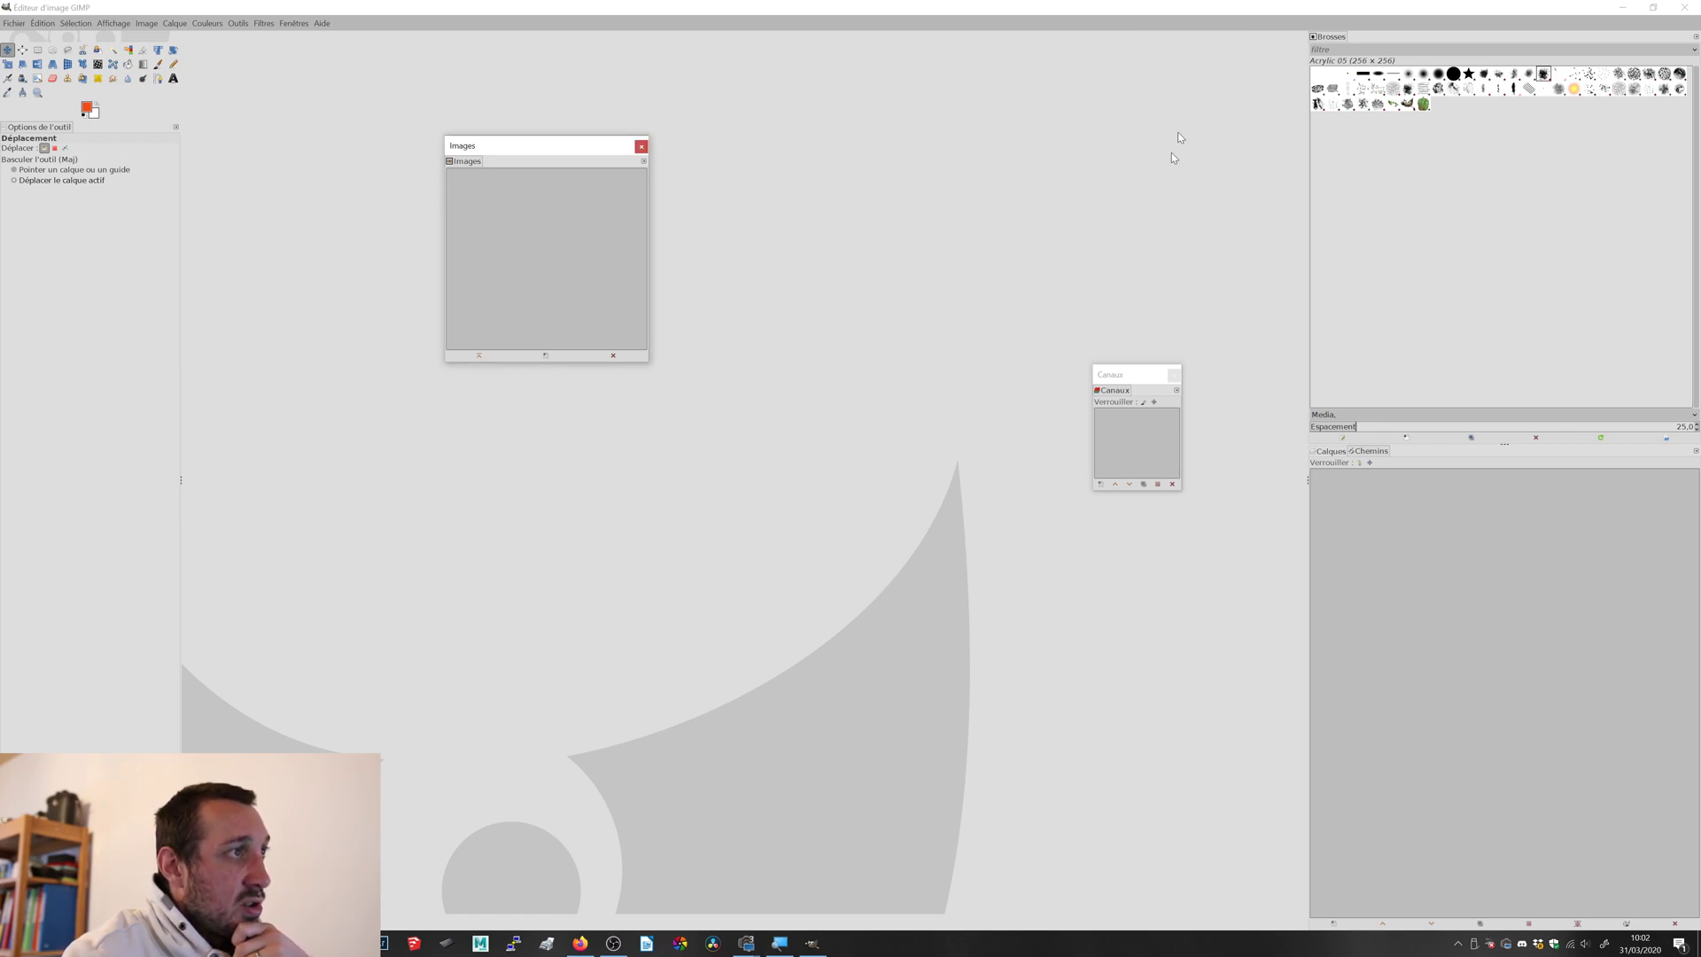
left_click(1174, 374)
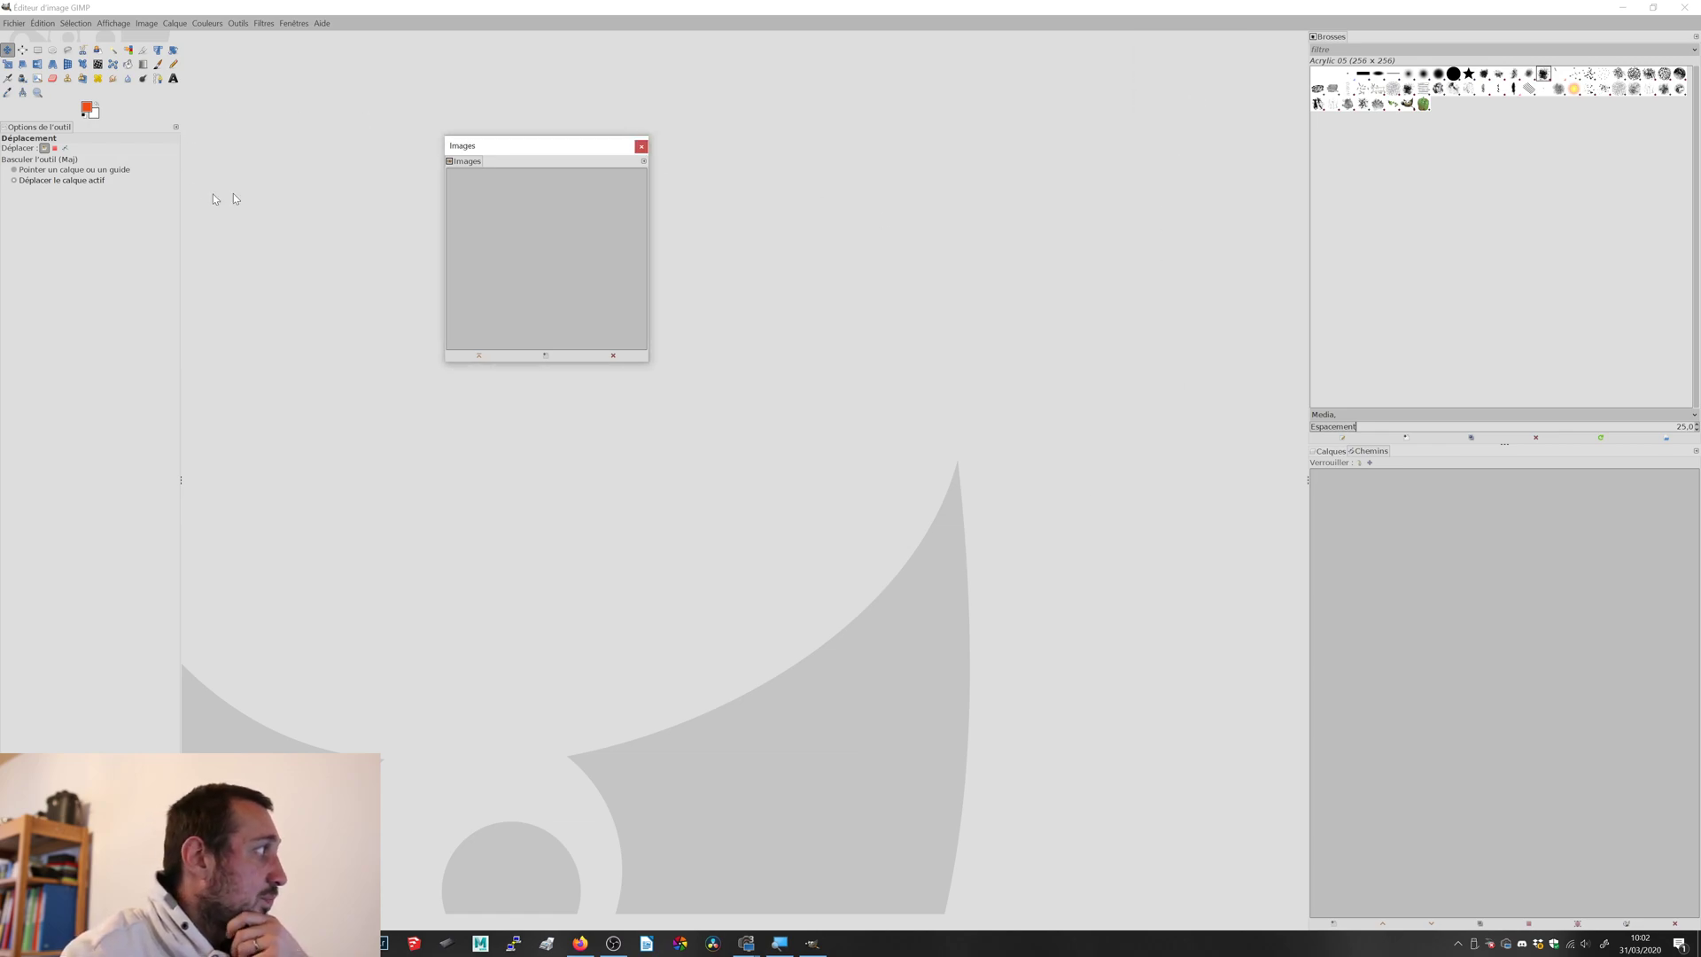
- Widen the toolbox column further and dock Brosses beneath Options de l'outil
left_click(39, 133)
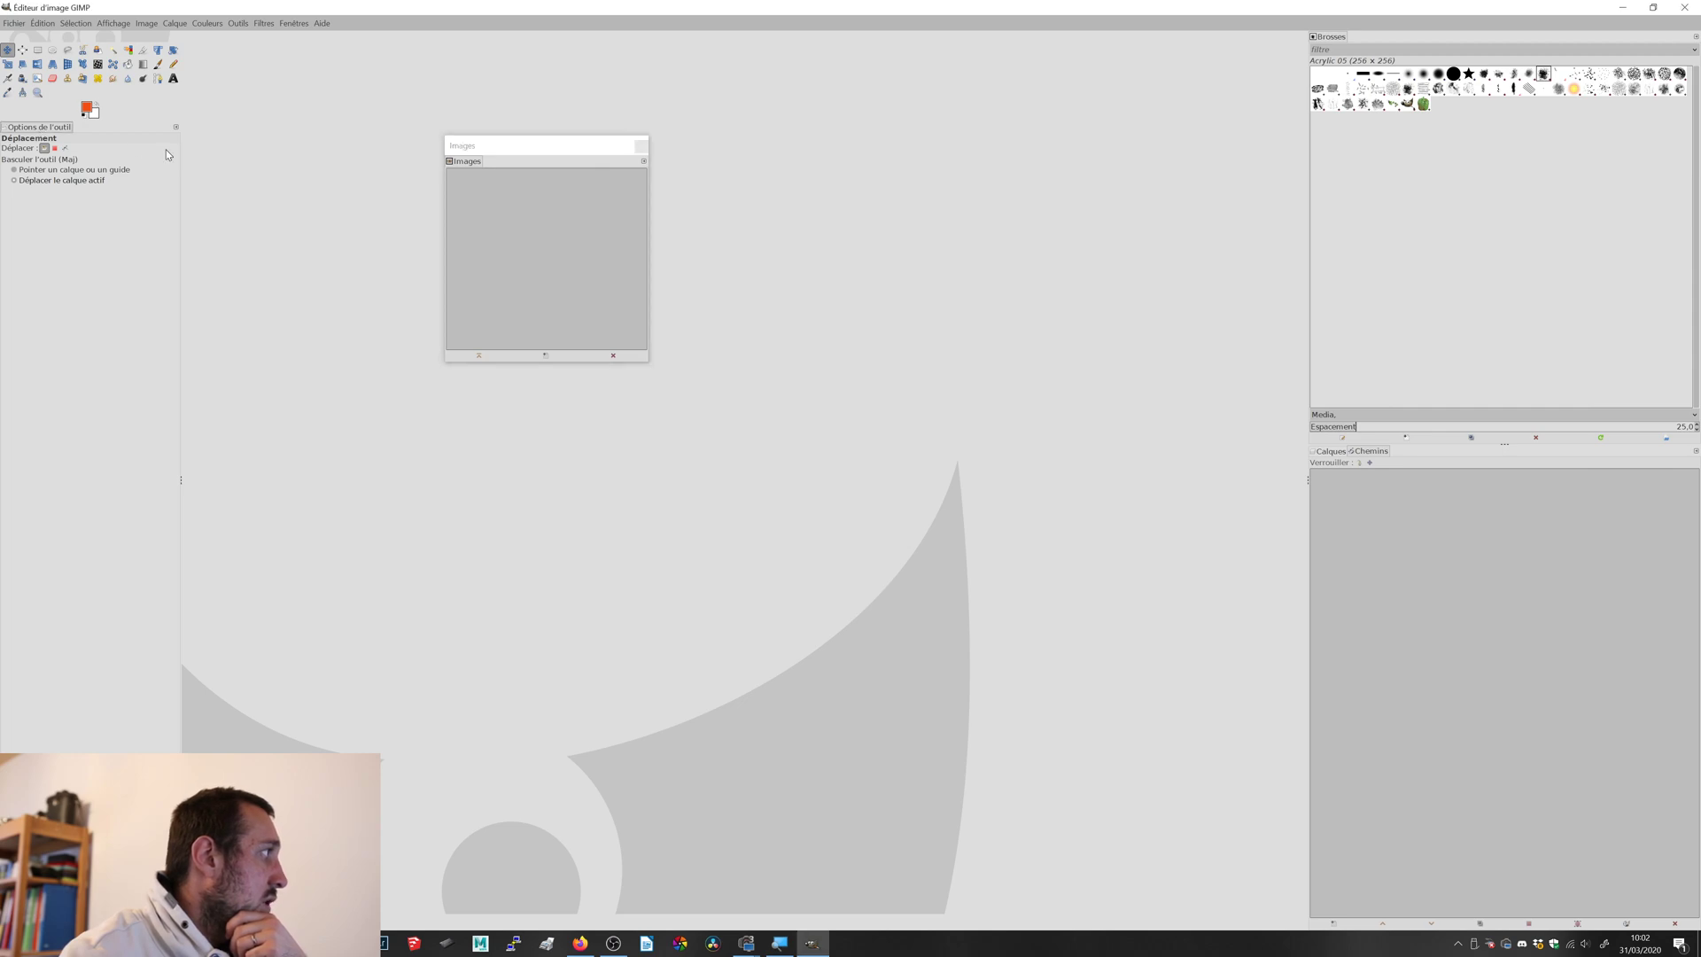
left_click_drag(179, 165, 257, 178)
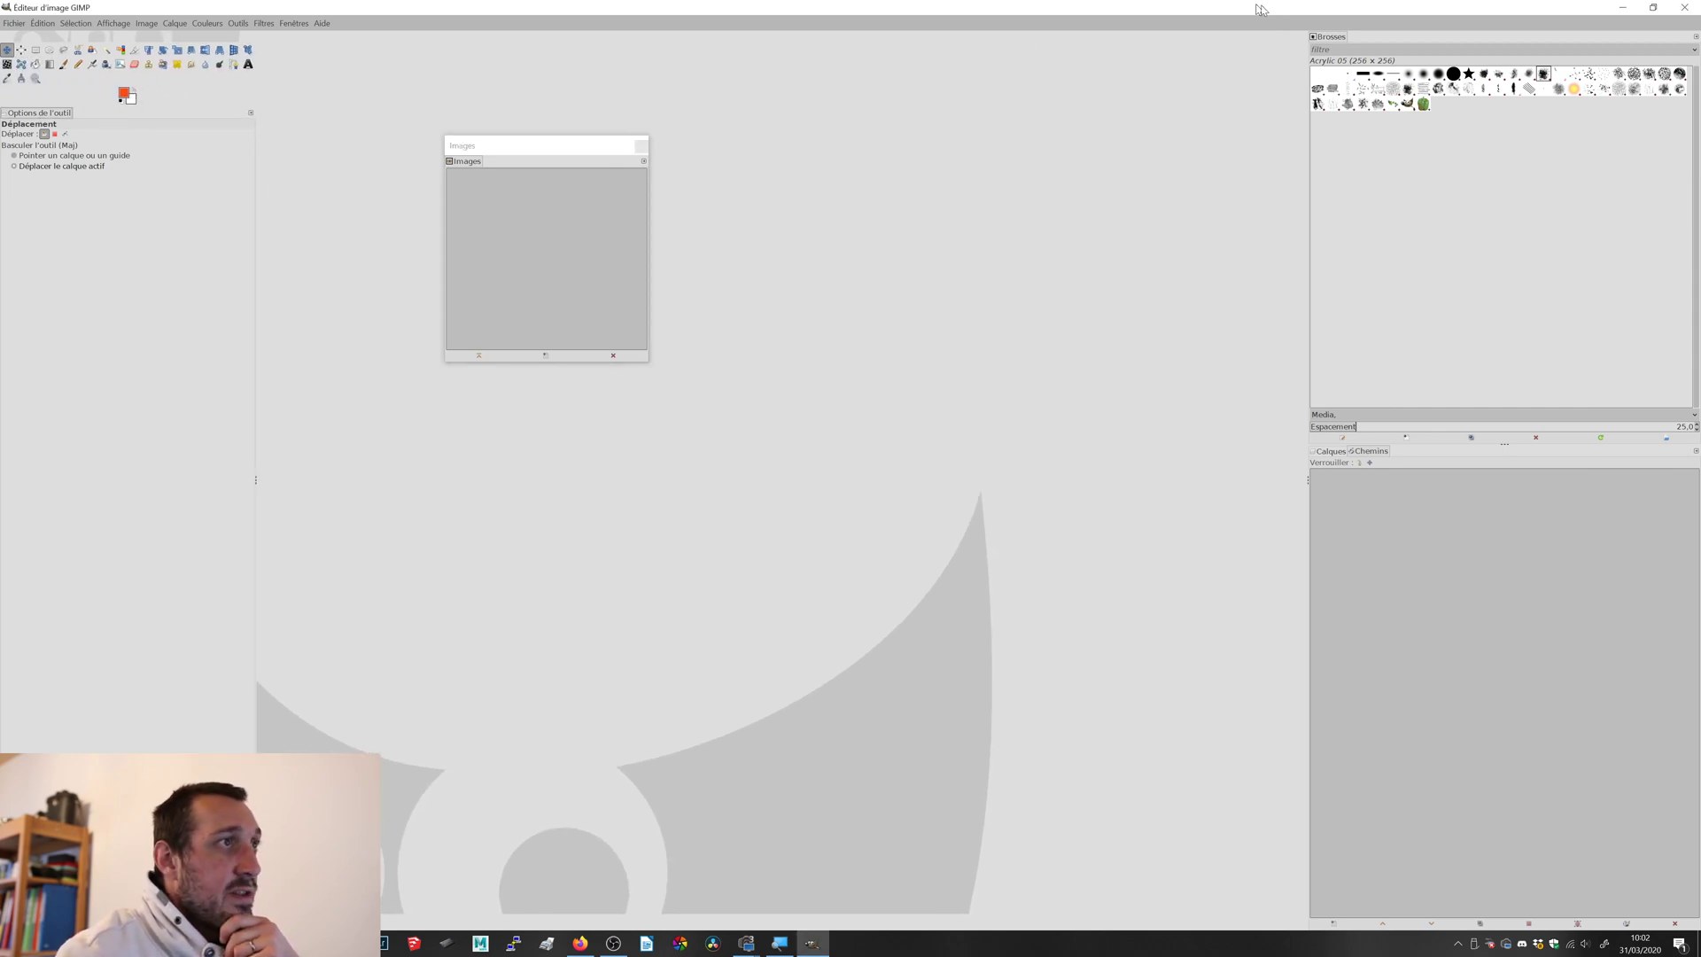
left_click_drag(1315, 37, 304, 280)
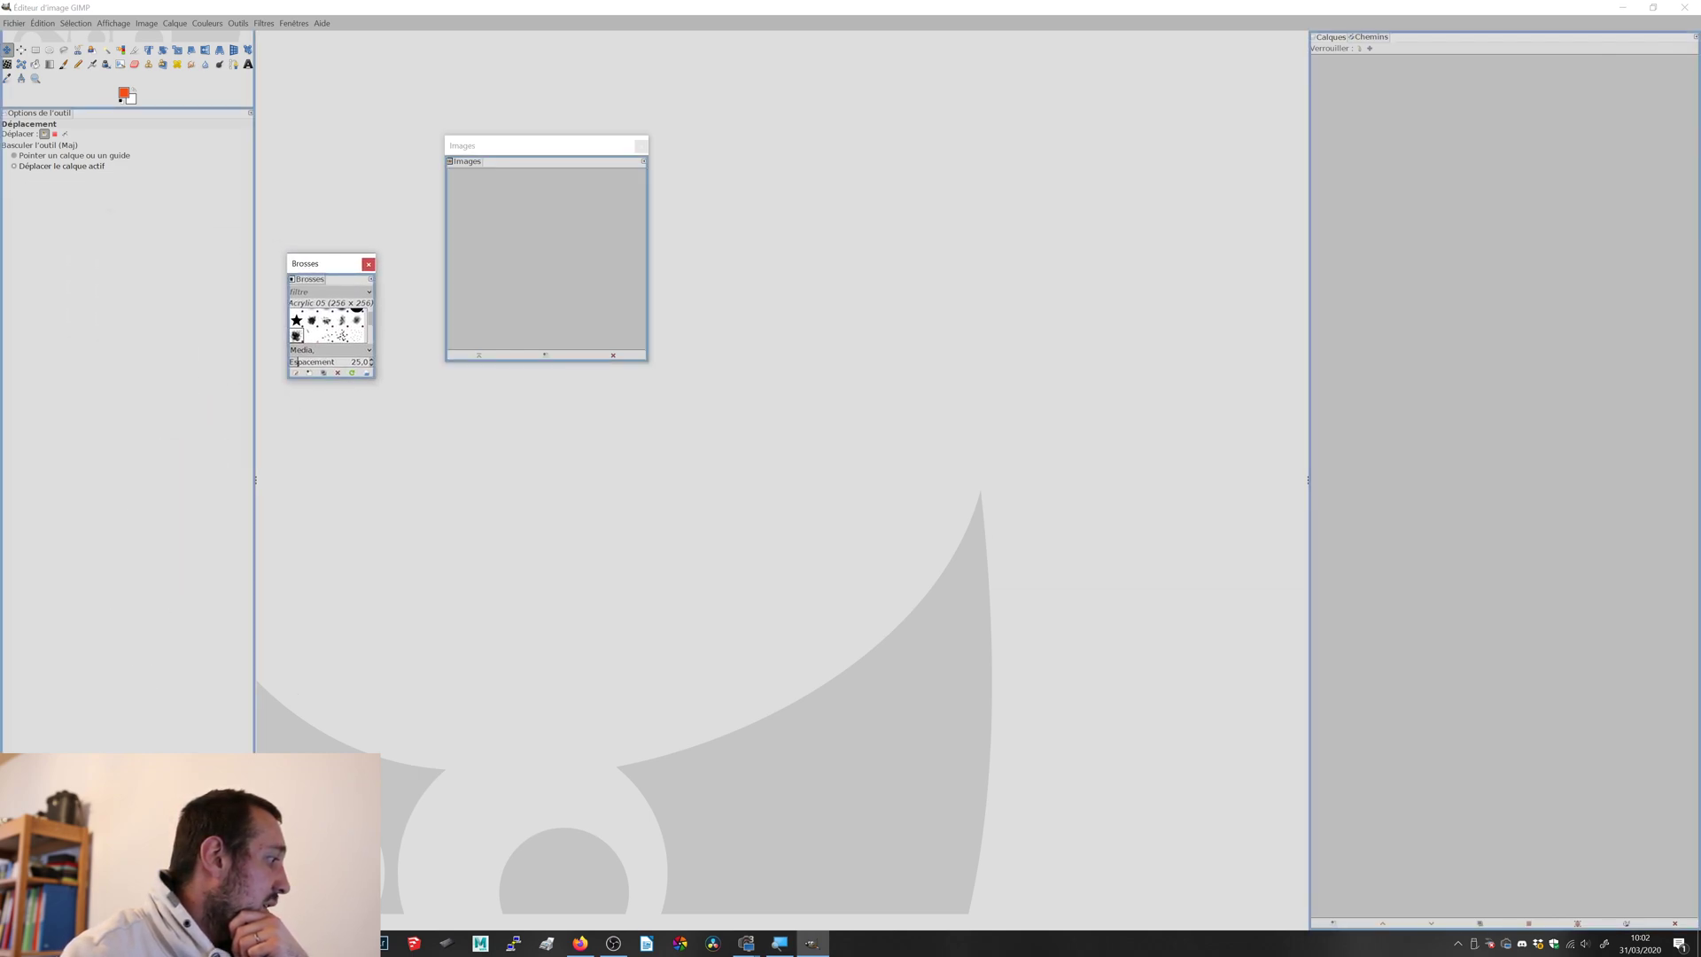
left_click_drag(45, 750, 45, 111)
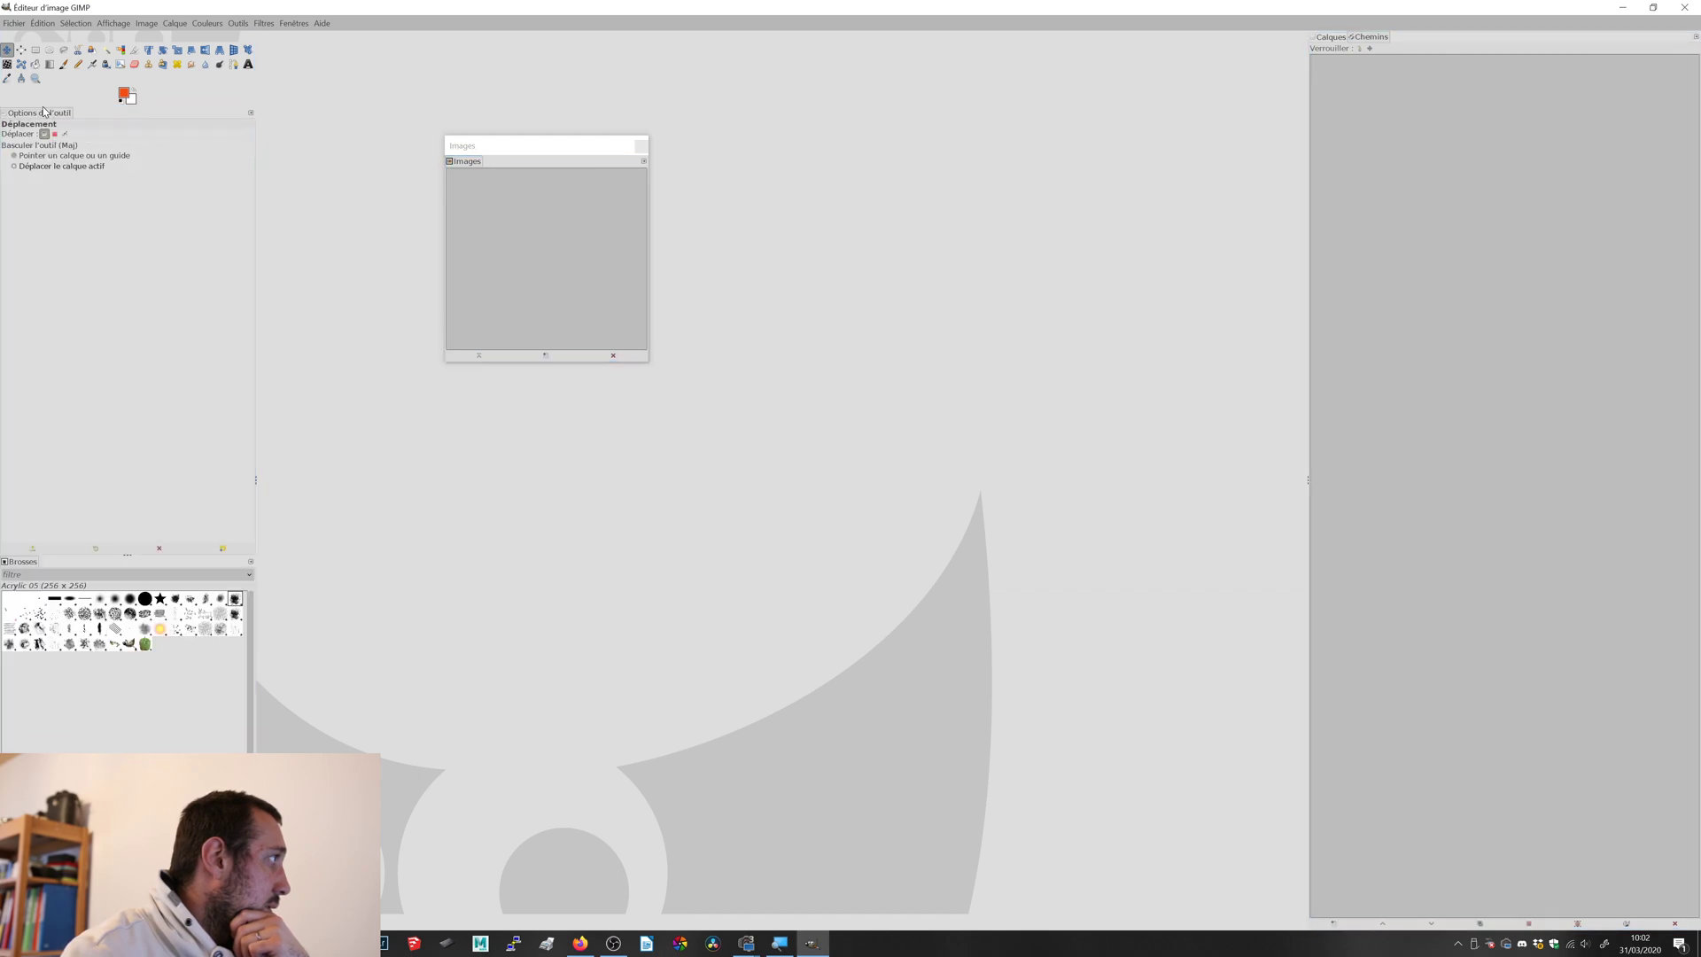
- Try the Brosses dock above Options de l'outil and put Options de l'outil back on top
left_click_drag(22, 562, 34, 111)
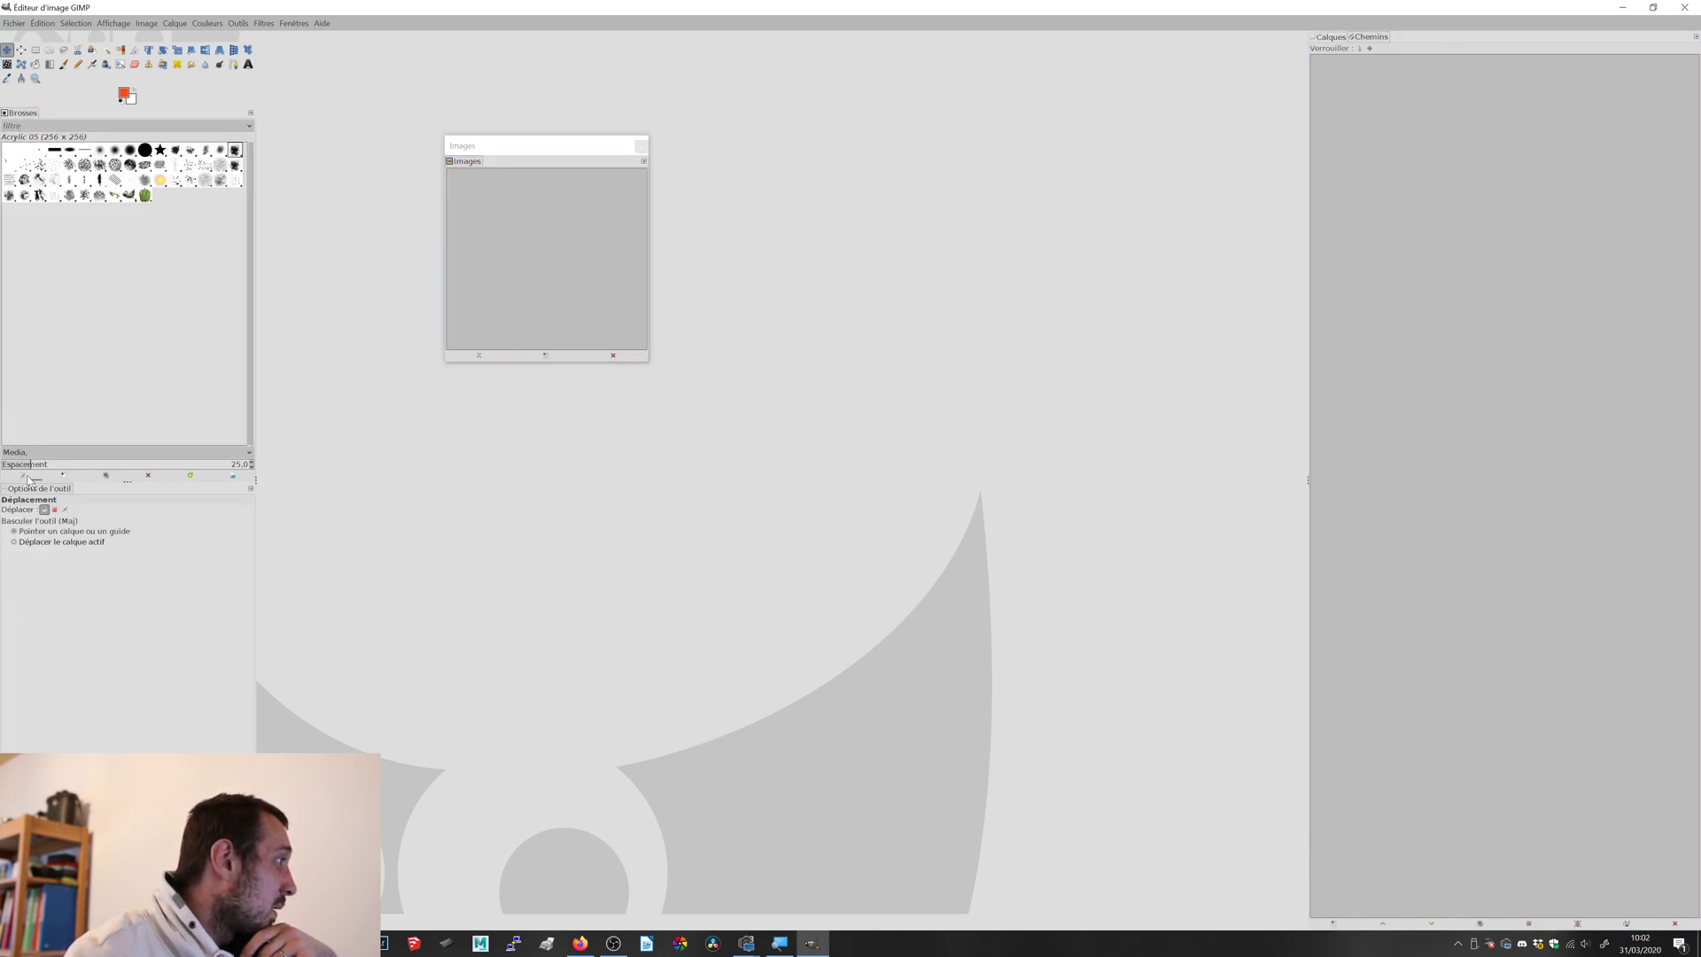
left_click_drag(31, 493, 42, 114)
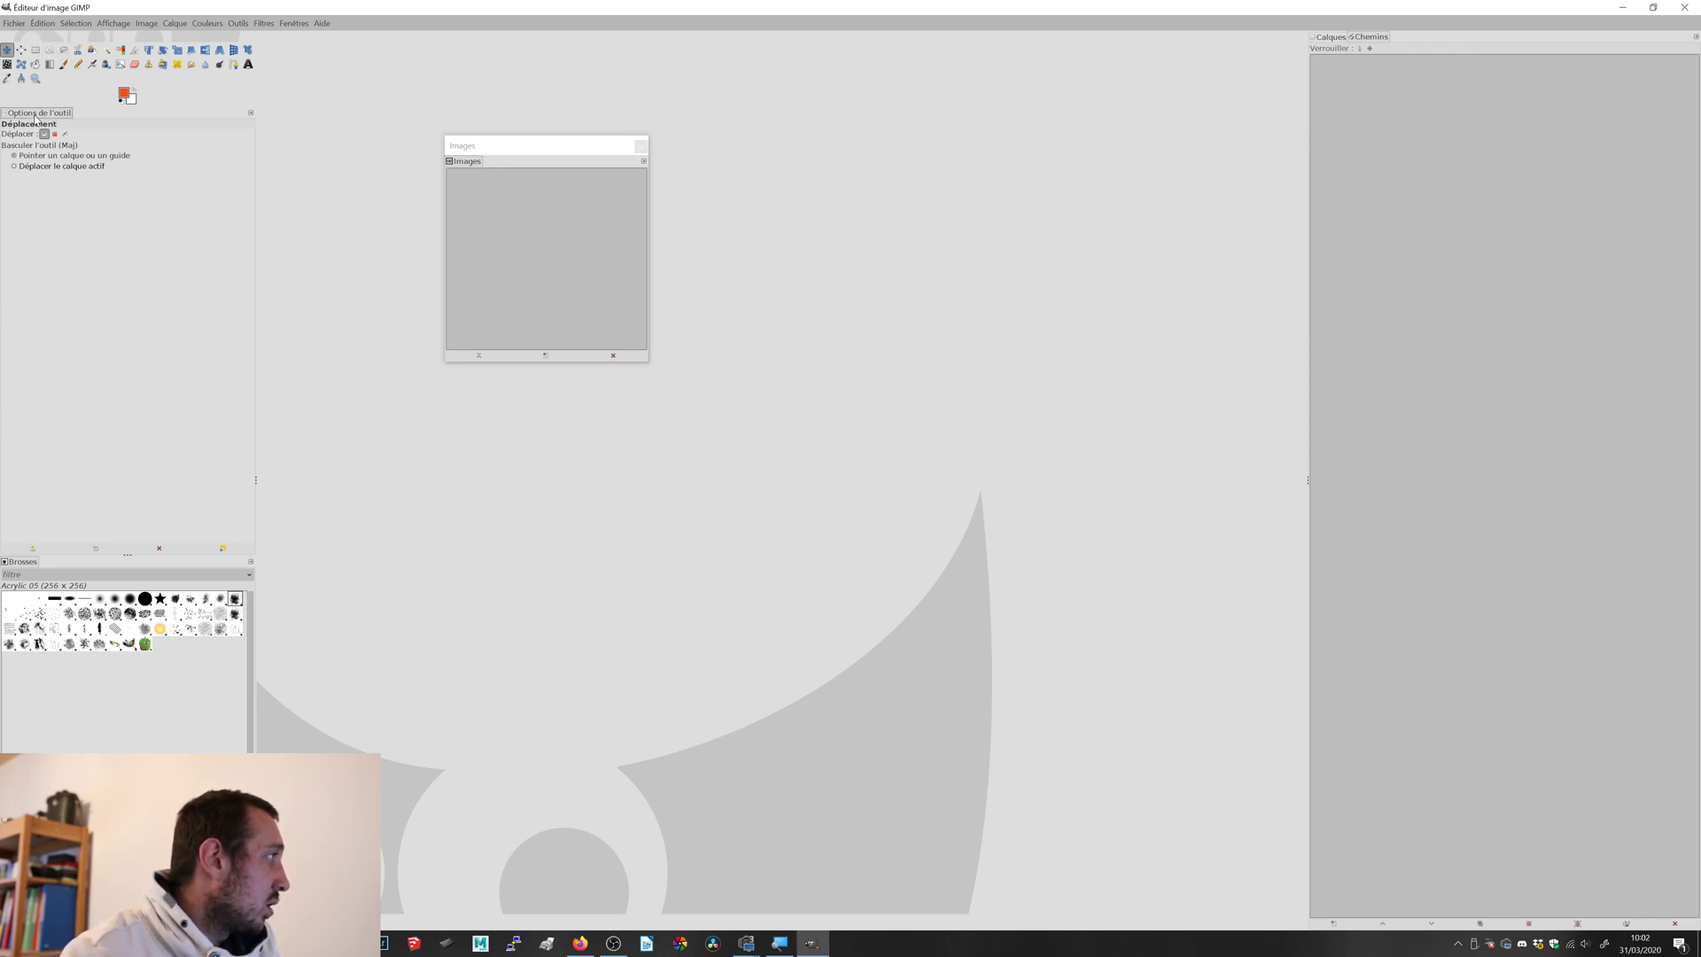
- Dock the floating Images window above the Calques and Chemins dock, then check both tabs and leave Chemins in front
left_click(1331, 38)
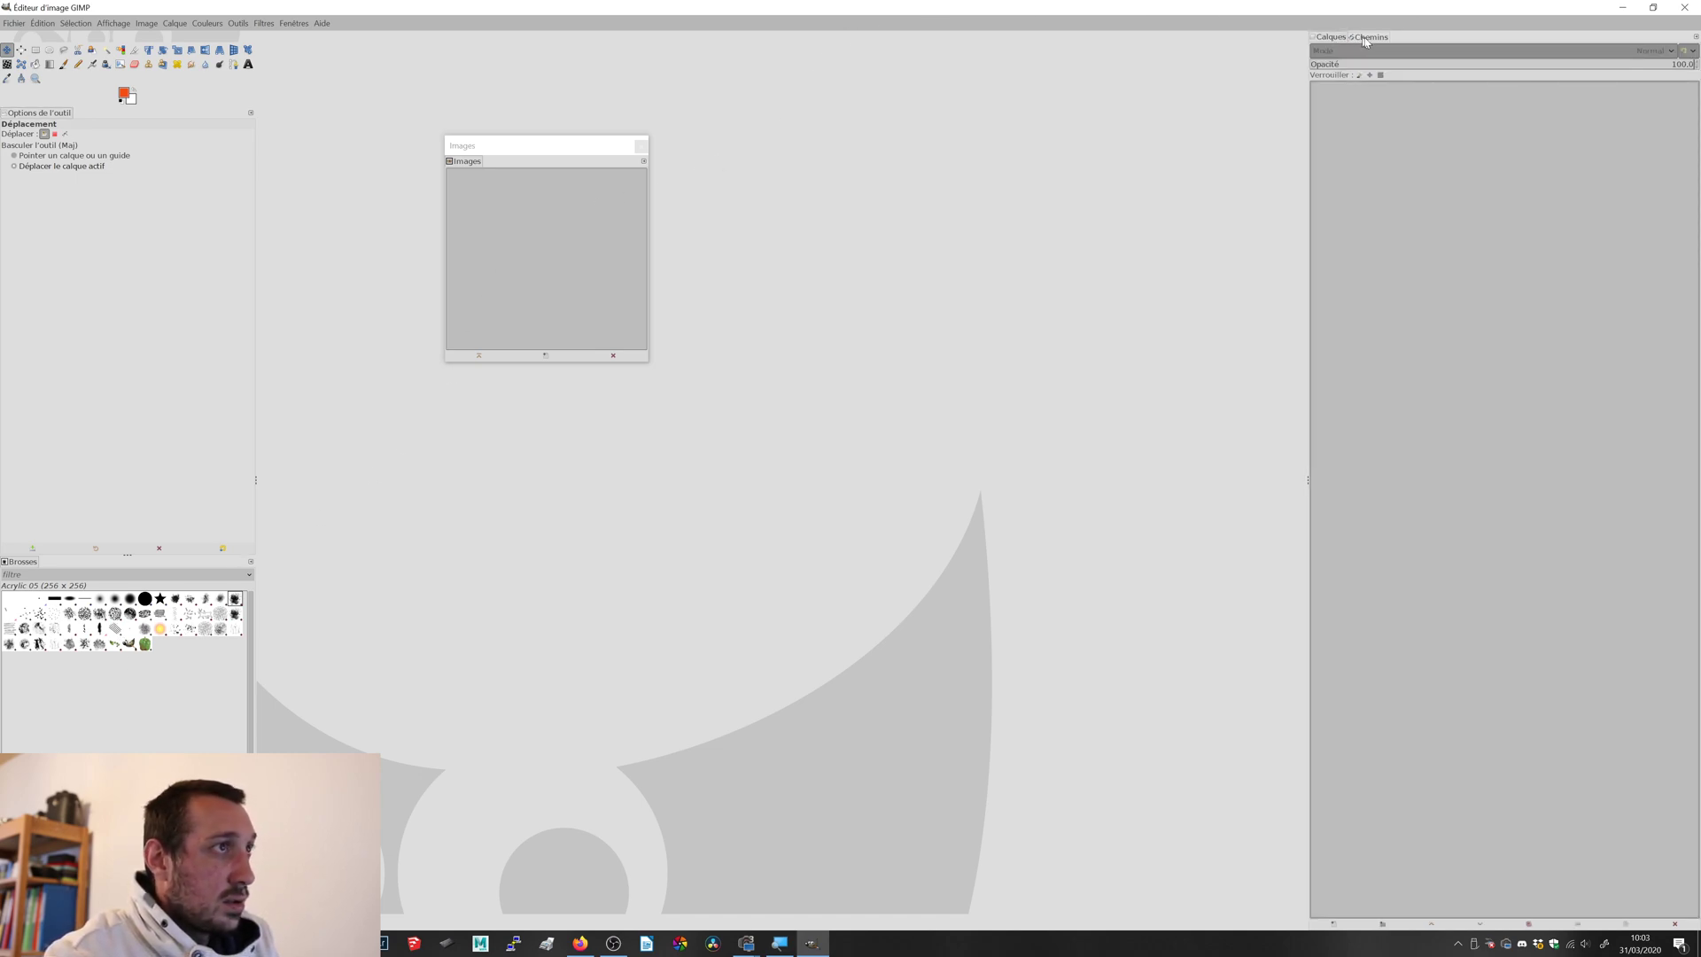
left_click(1364, 38)
left_click_drag(460, 167, 1326, 37)
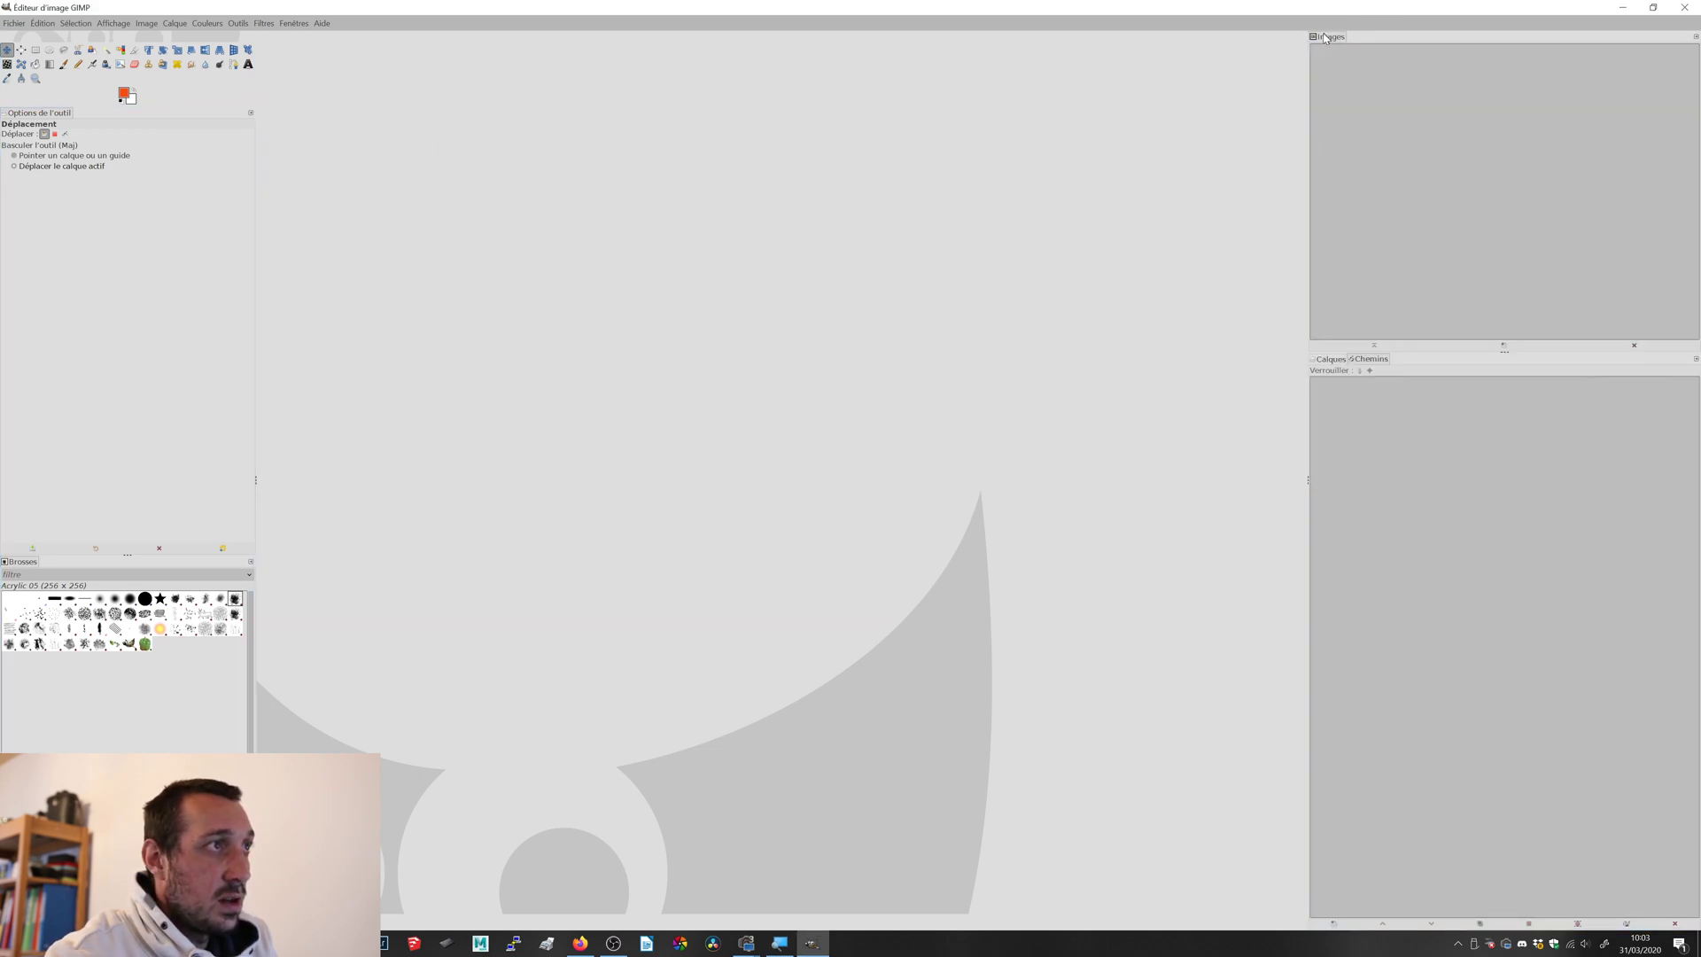
left_click(1328, 361)
left_click(1356, 361)
left_click(1338, 359)
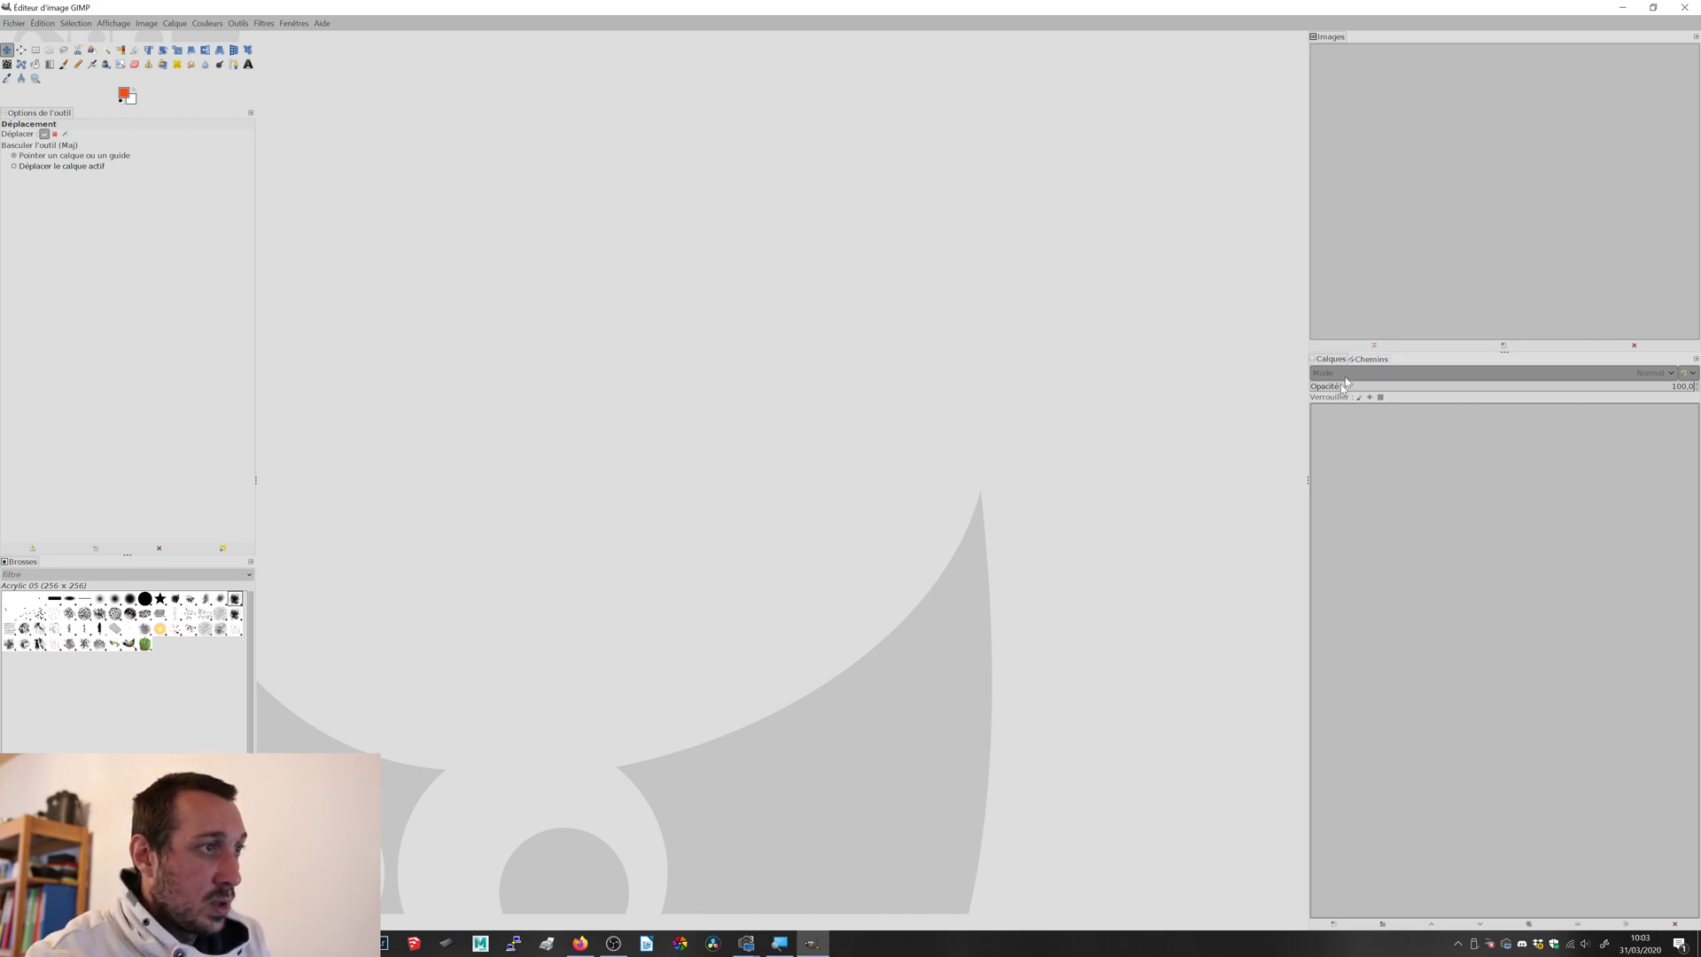
left_click(1372, 360)
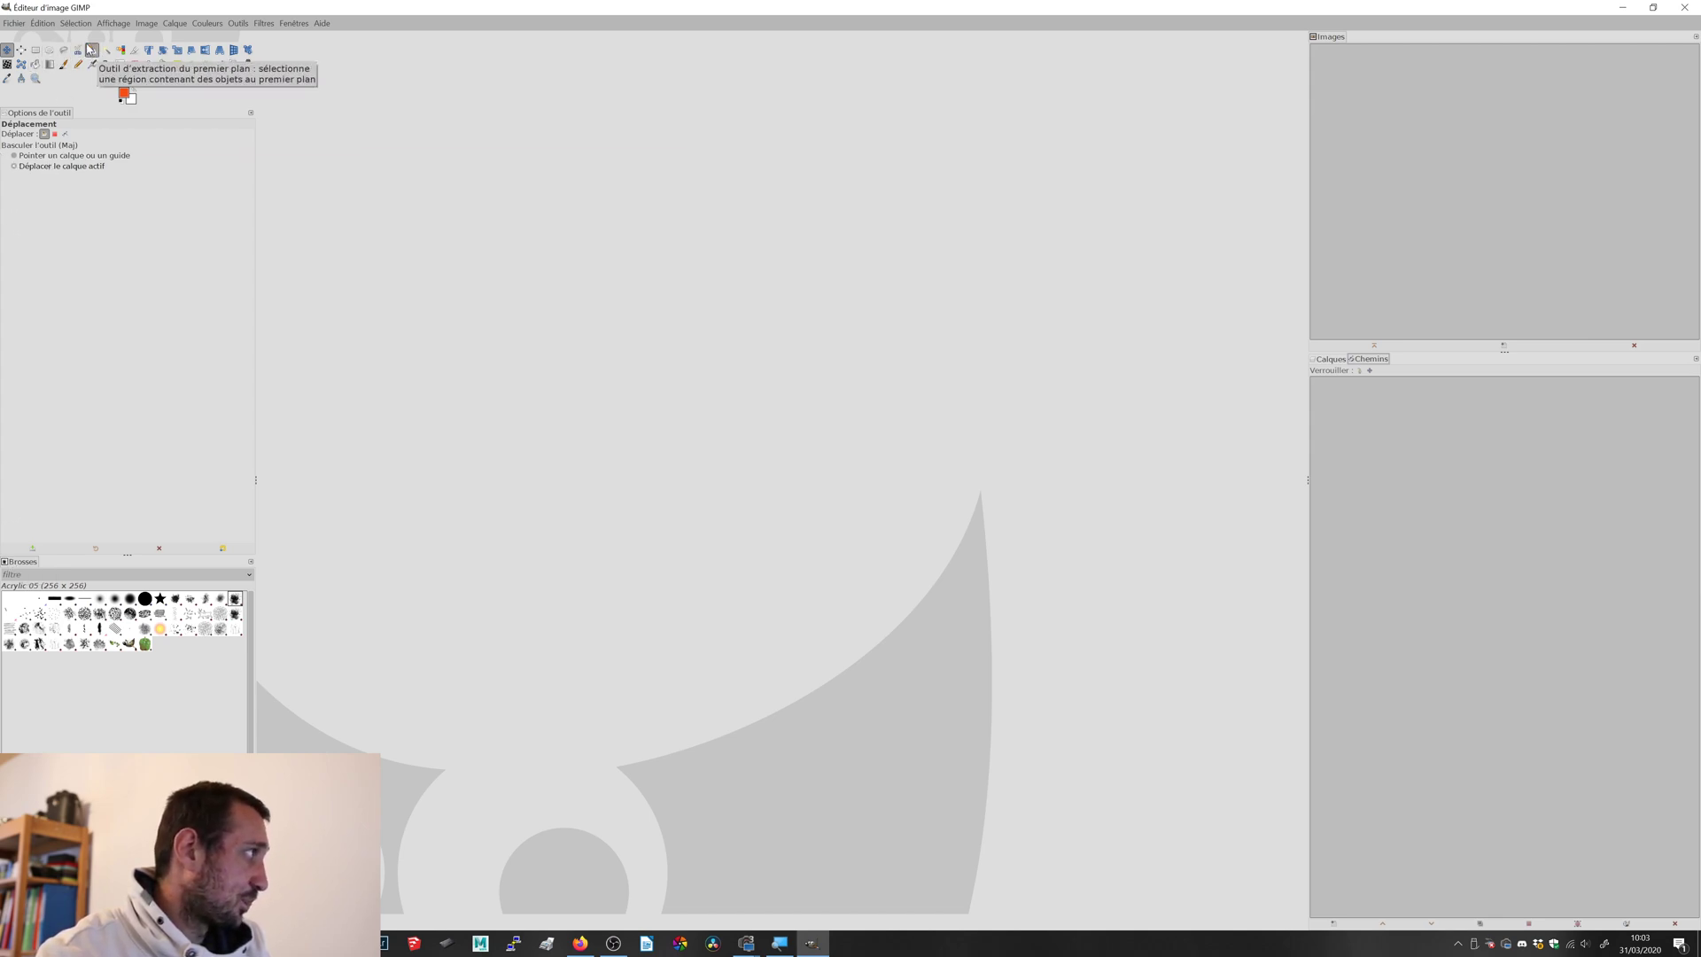
- Save the current window positions in the Gestion des fenêtres preferences and validate the dialog
left_click(42, 23)
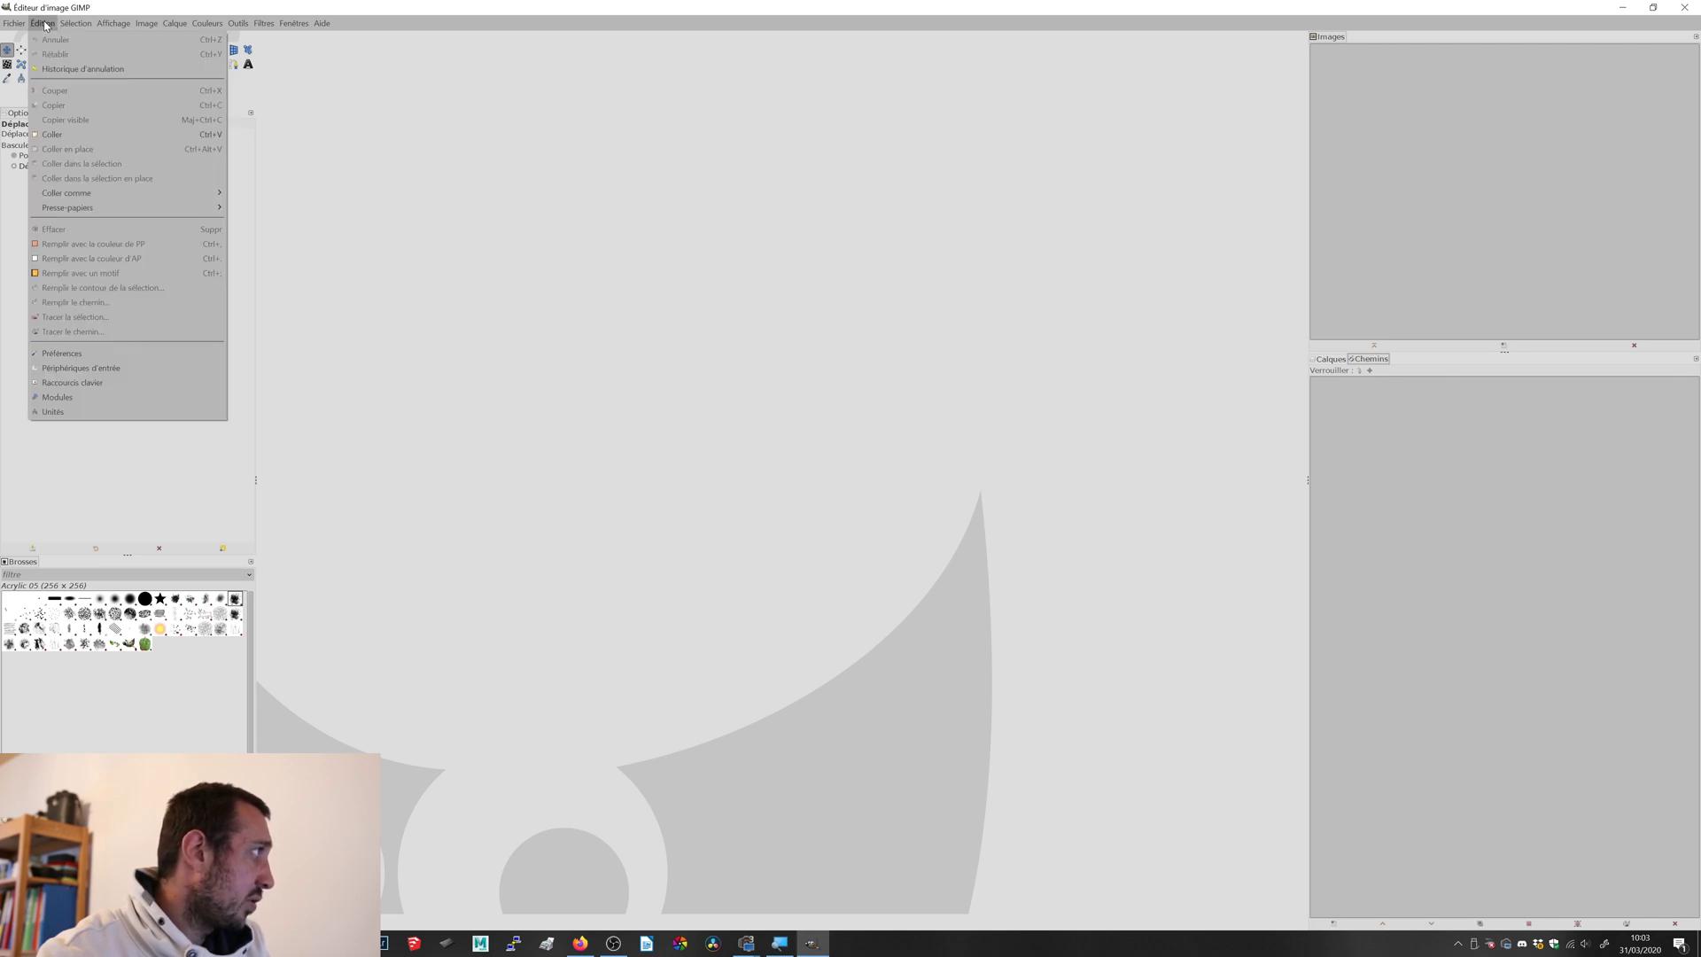
left_click(83, 356)
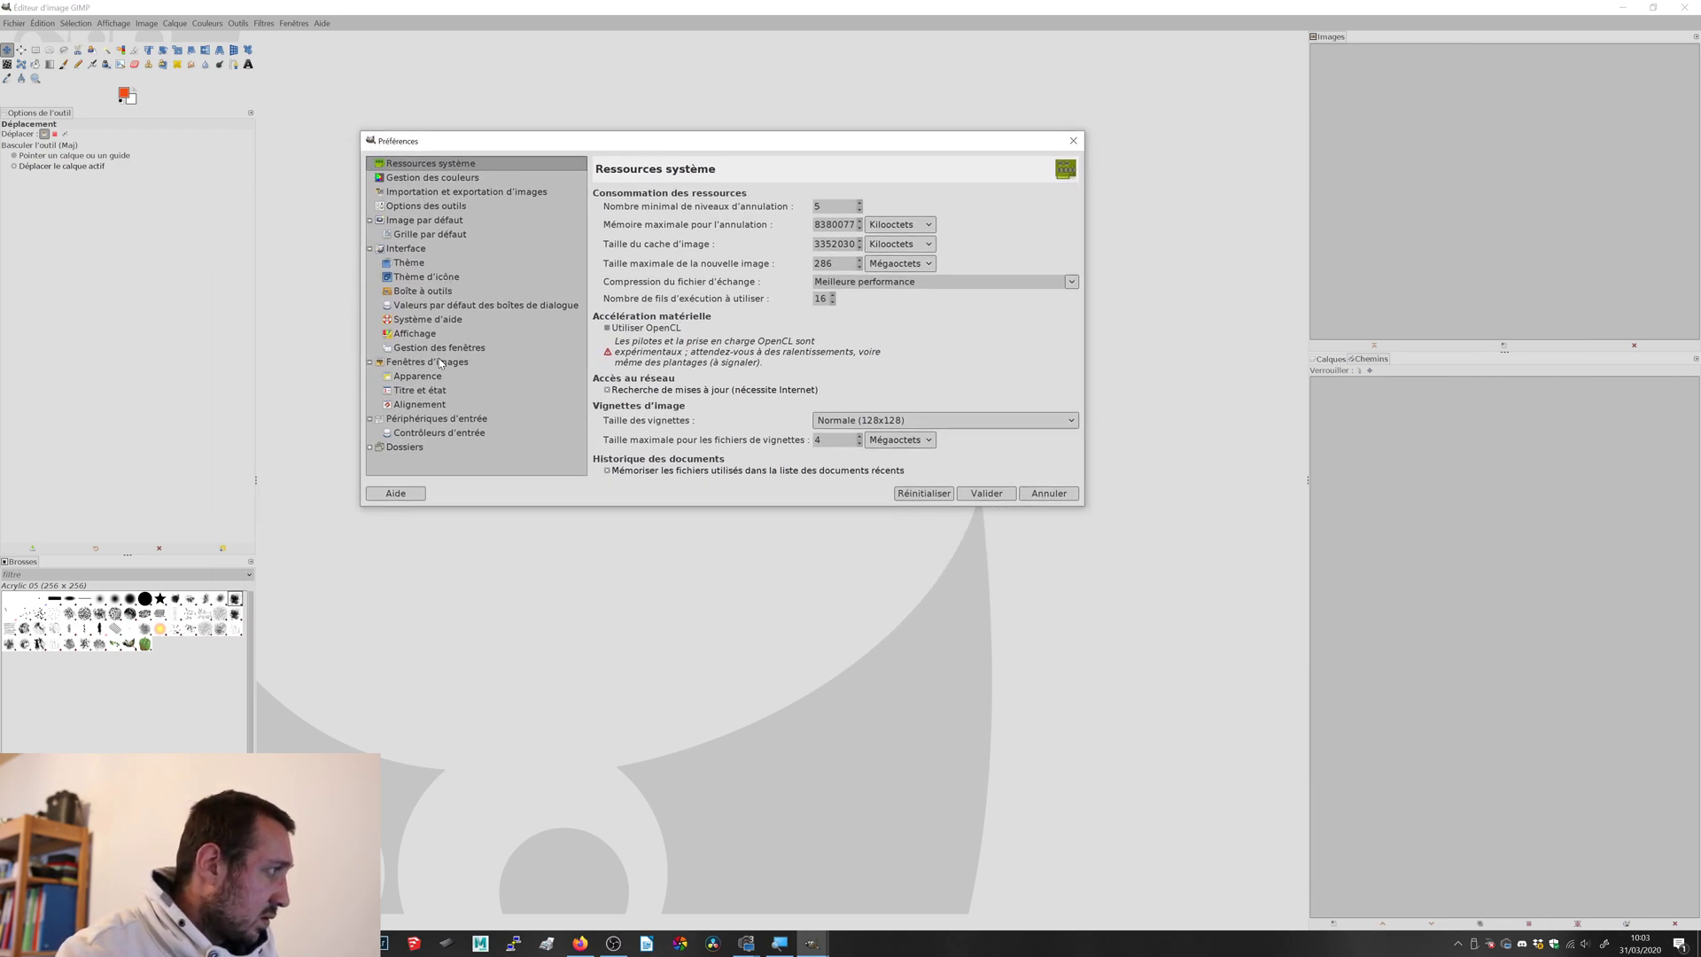
left_click(441, 348)
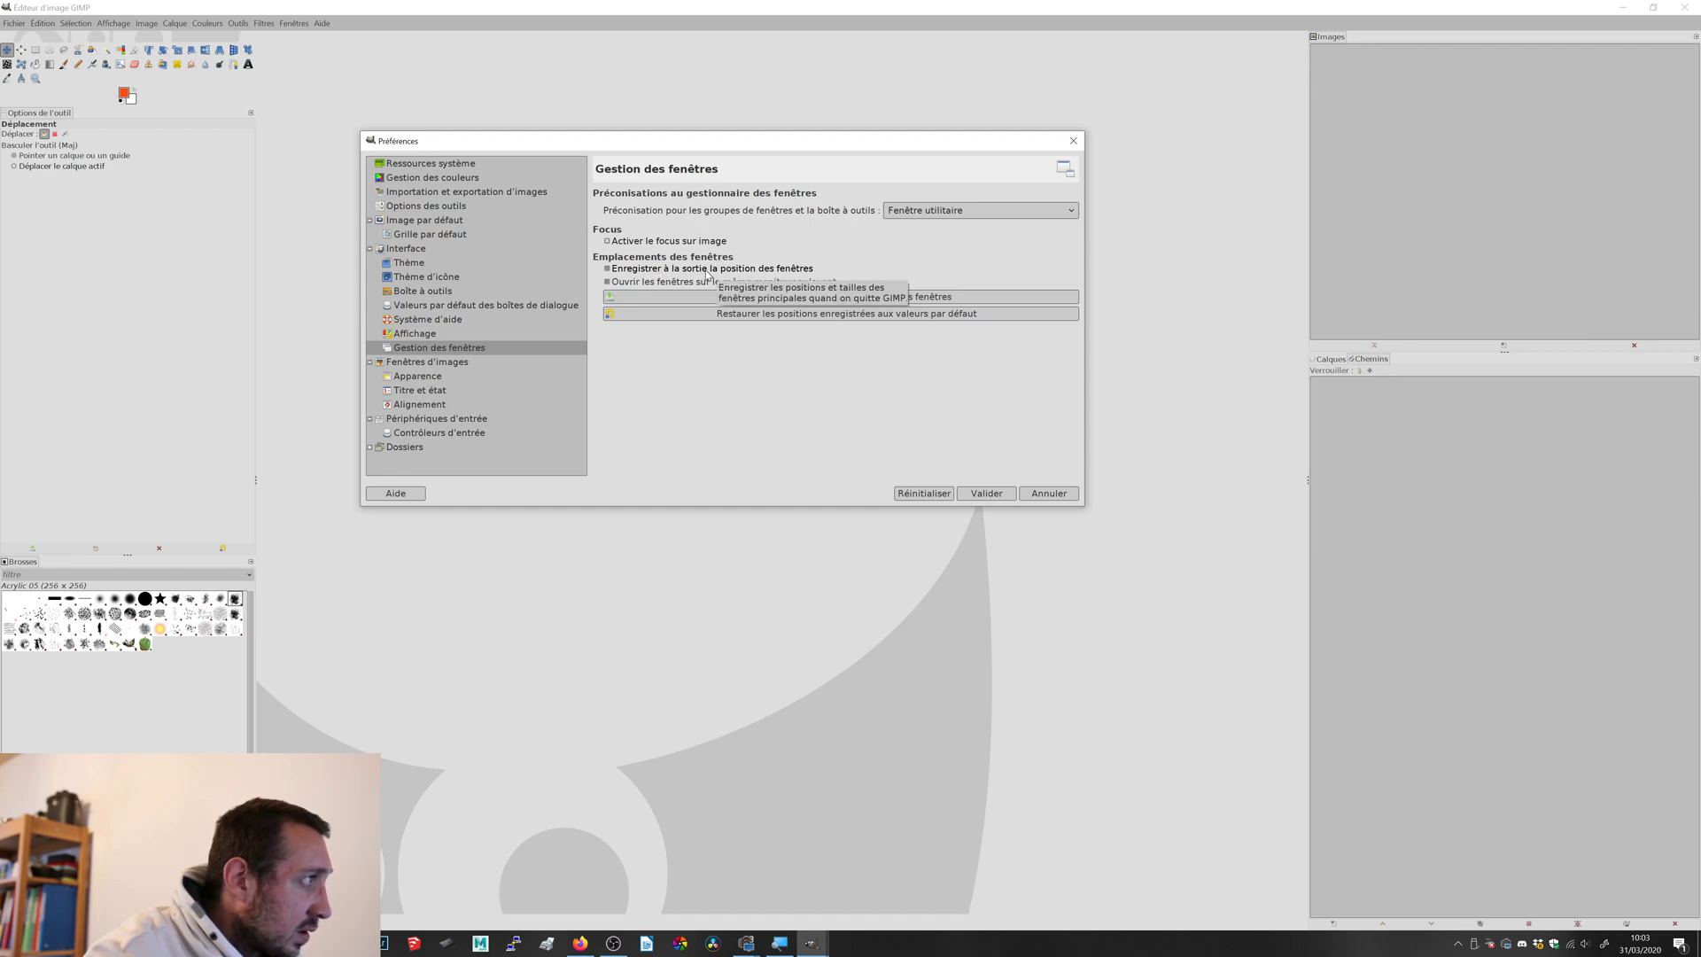
left_click(775, 305)
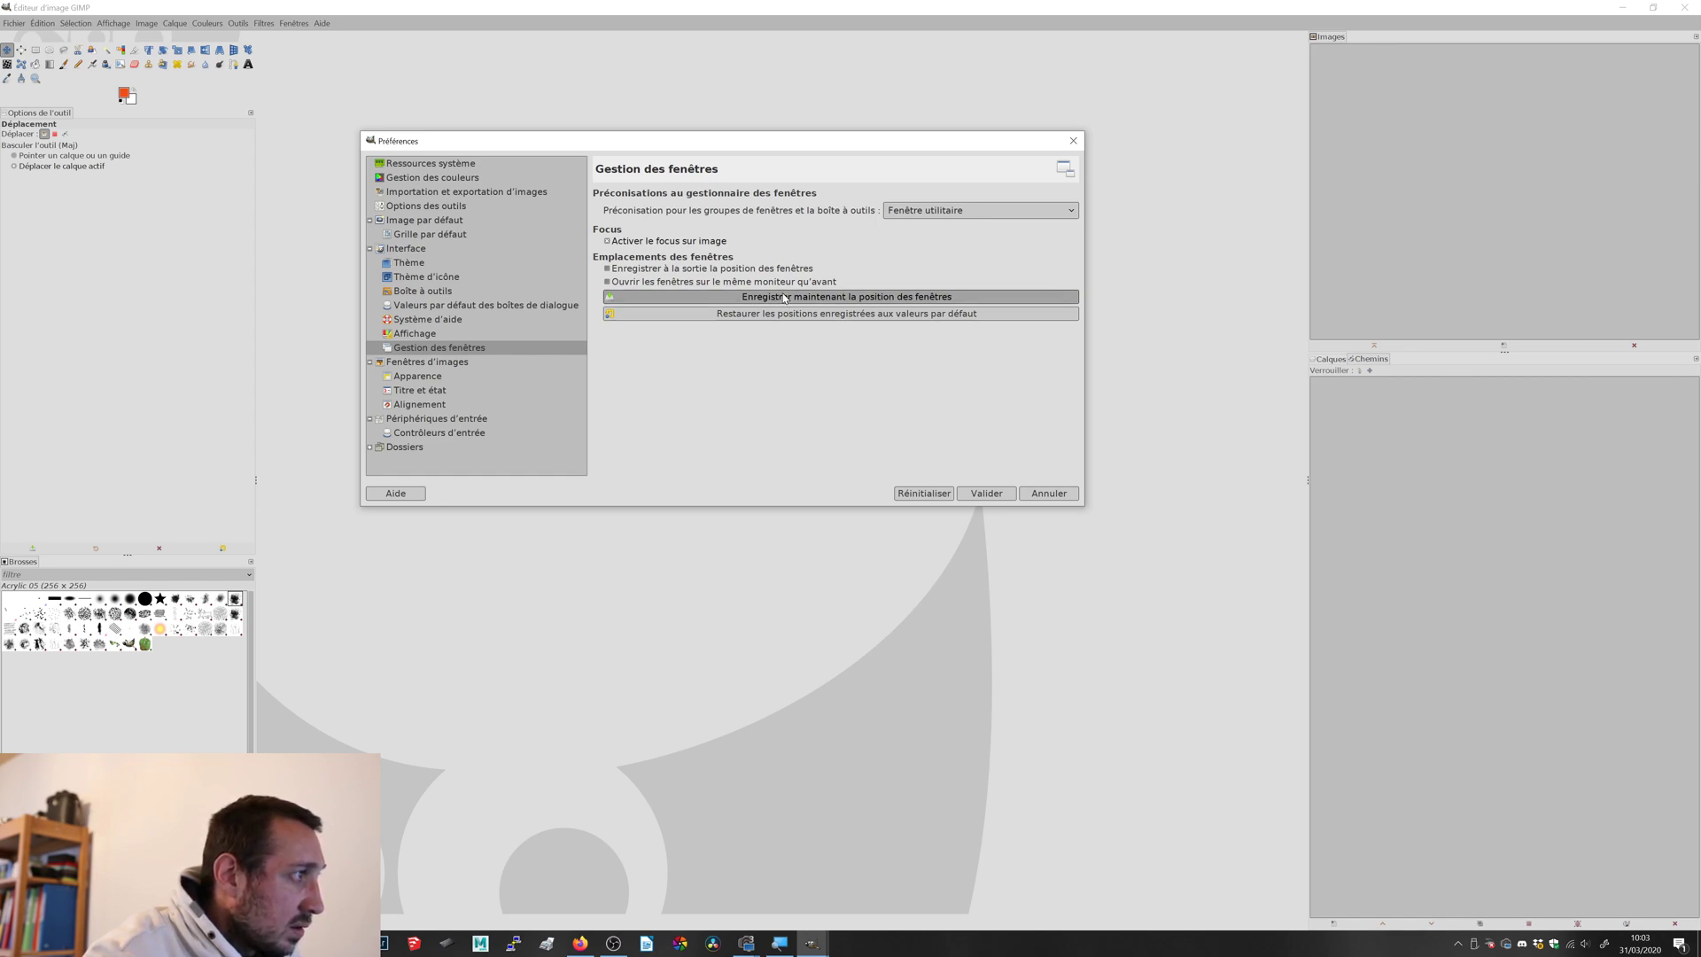
left_click(913, 211)
left_click(913, 213)
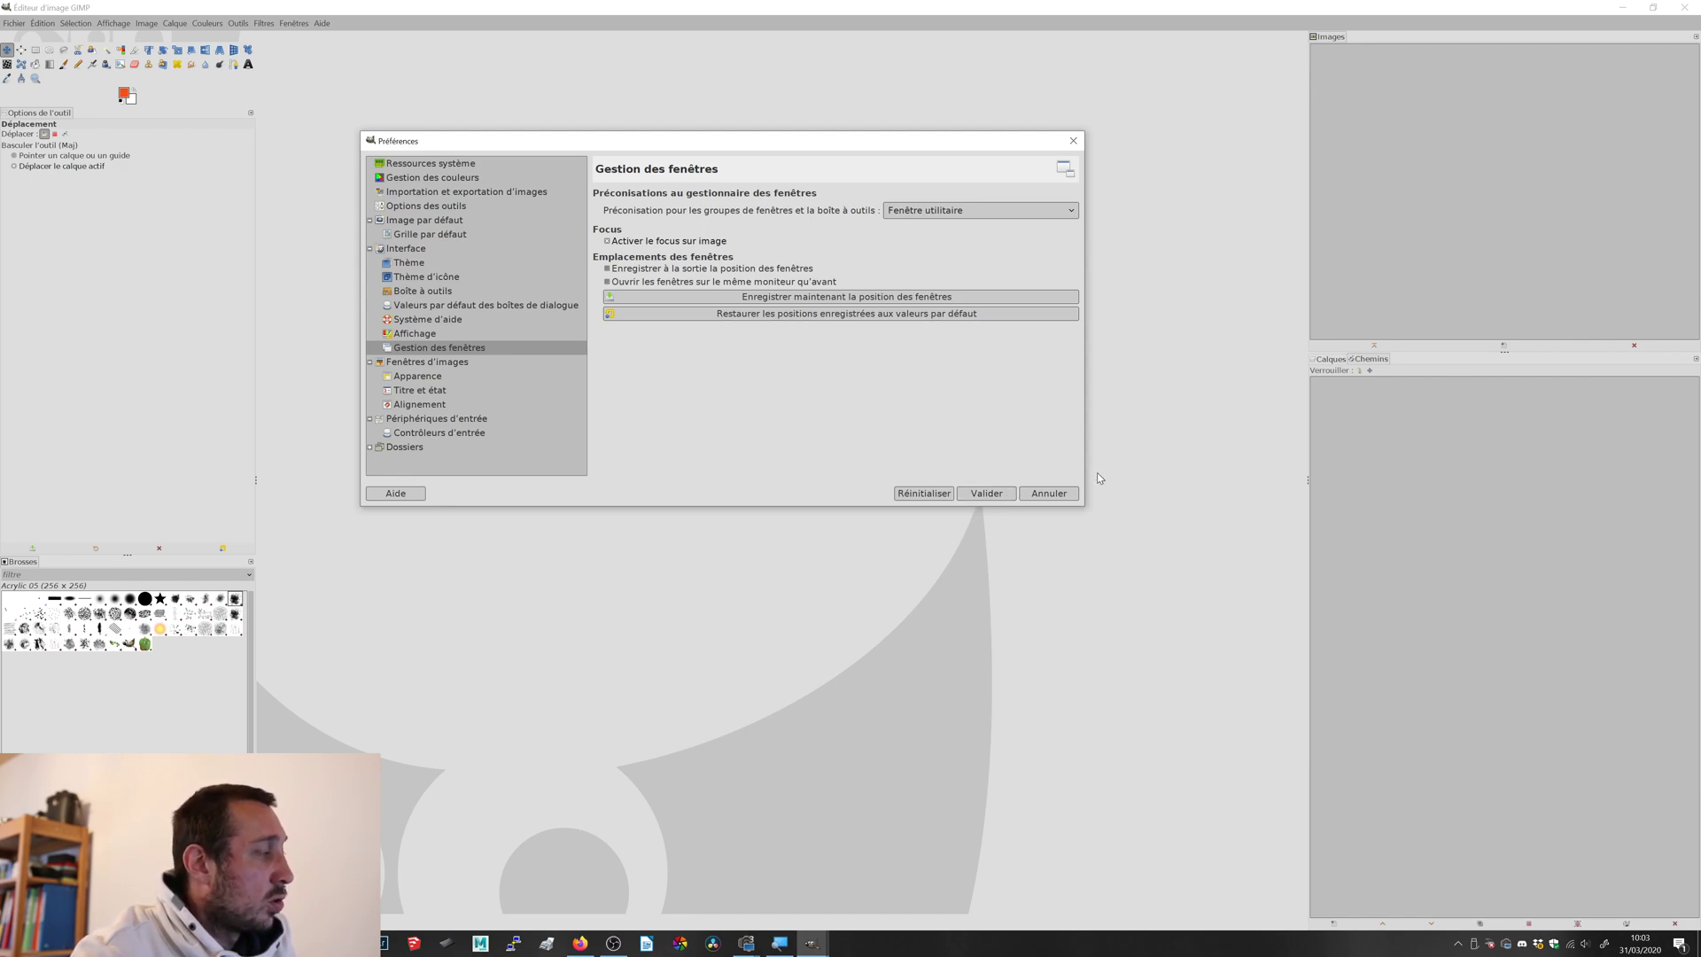
left_click(987, 495)
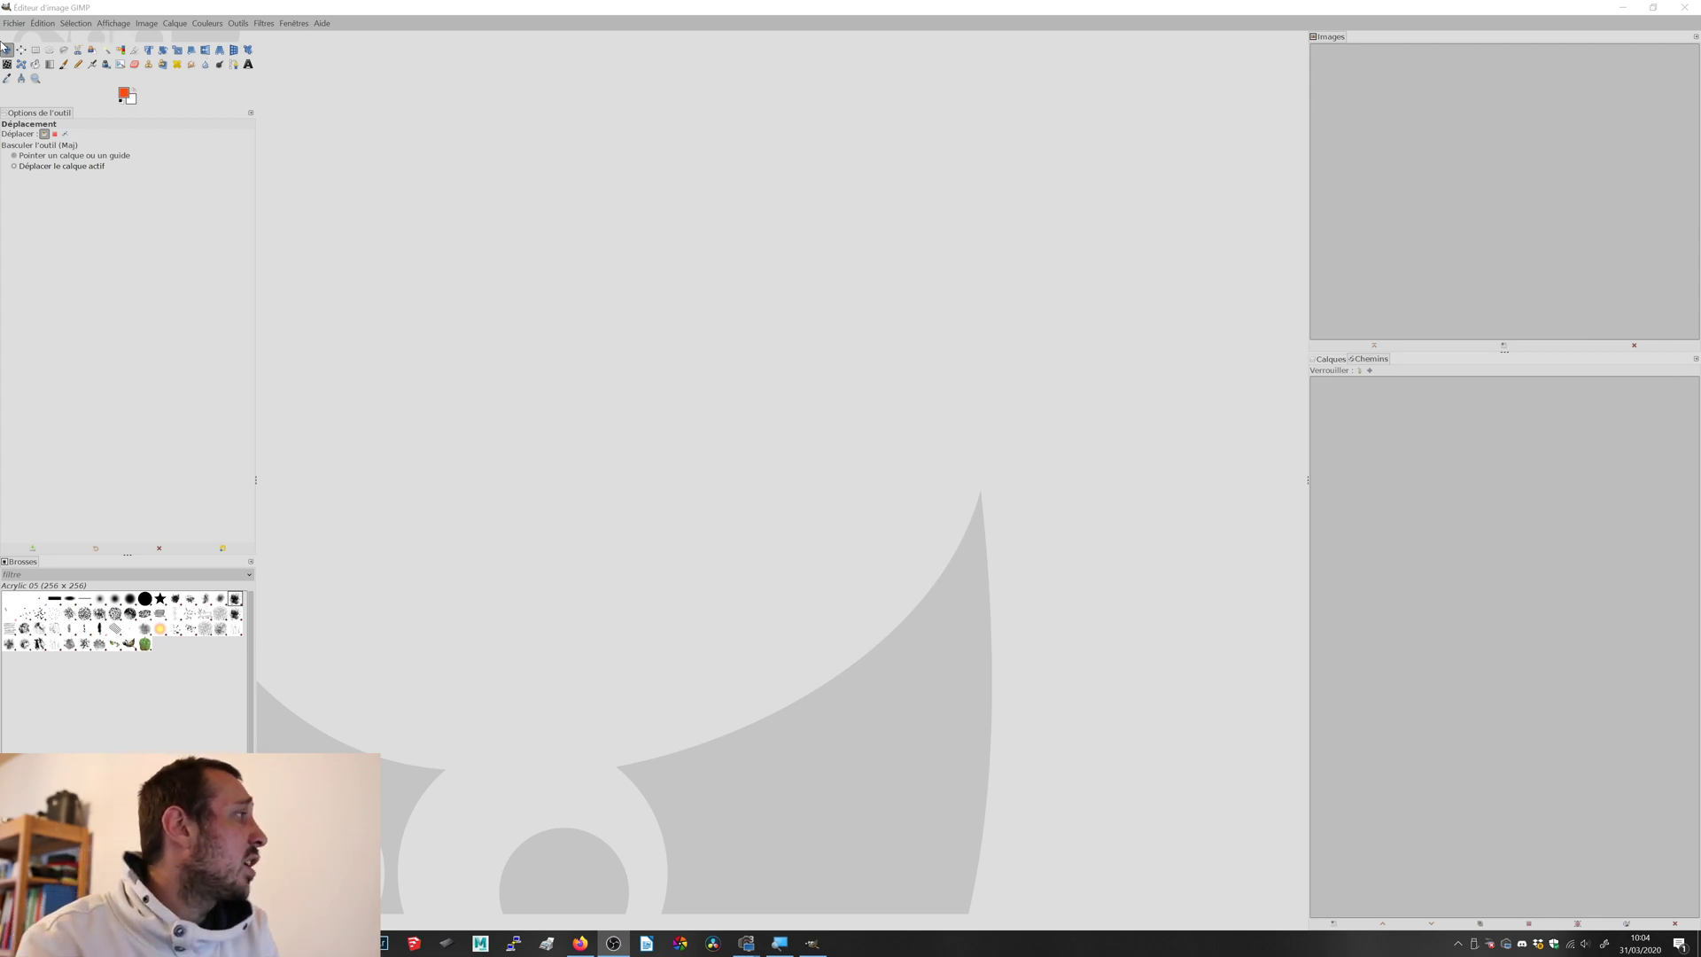
- Open IMG_6169.jpg from the Bureau folder, previewing it first, and convert it to GIMP's built-in sRGB profile
left_click(14, 24)
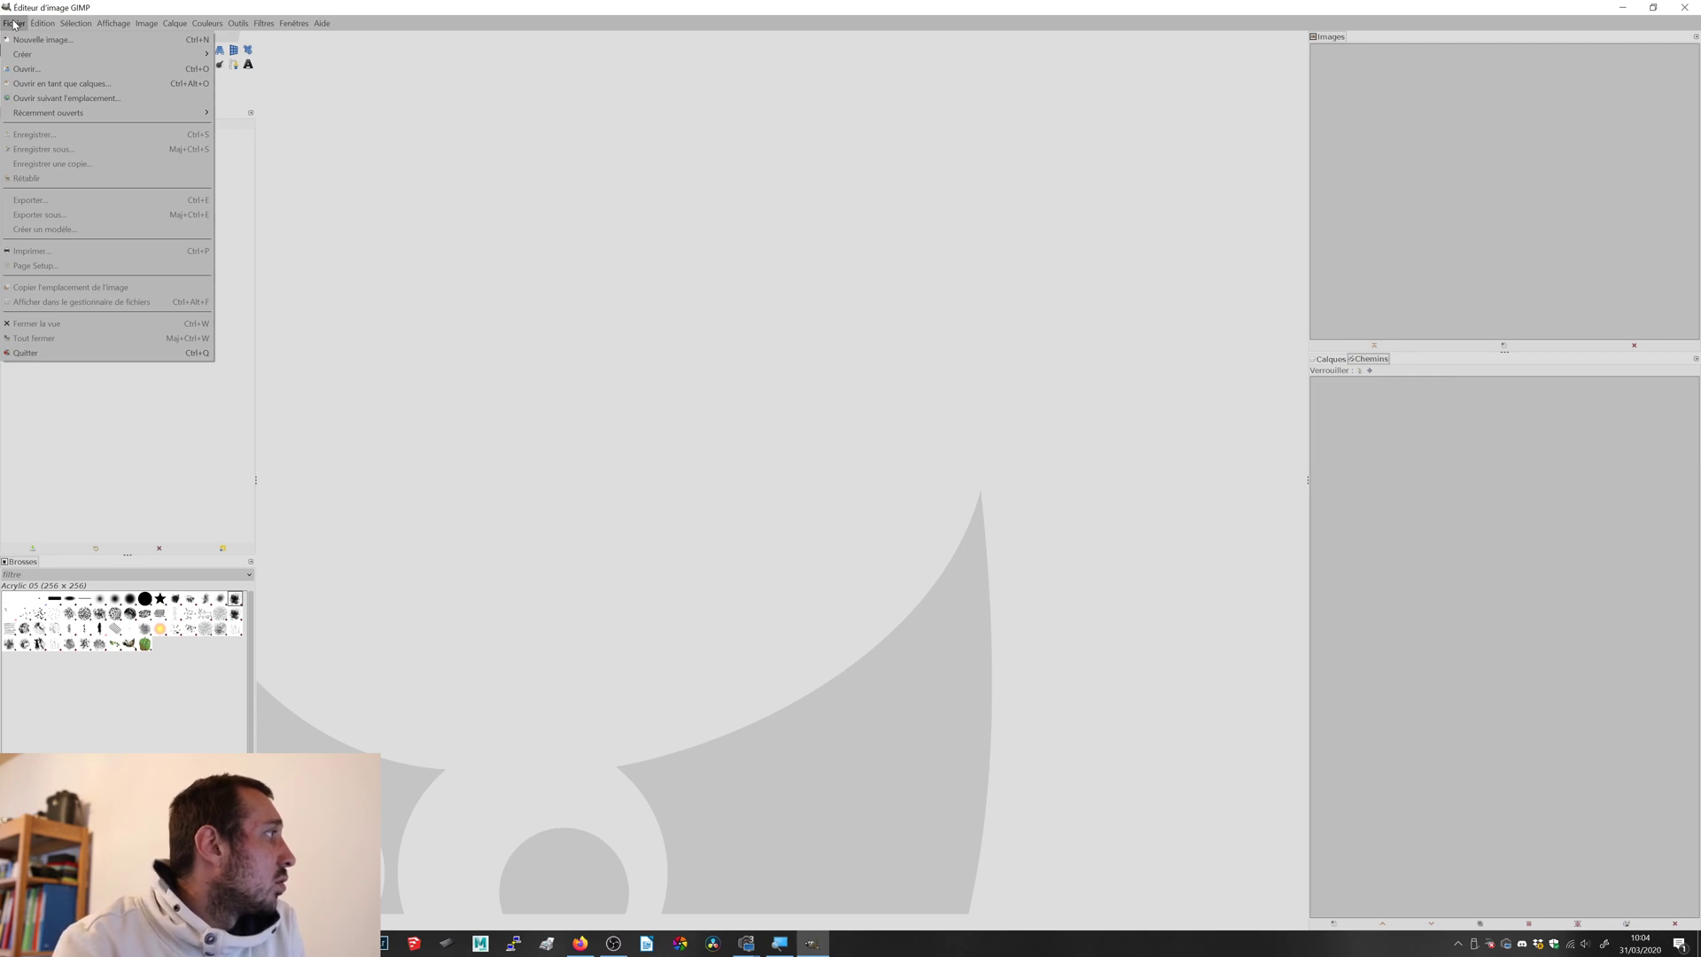
left_click(27, 69)
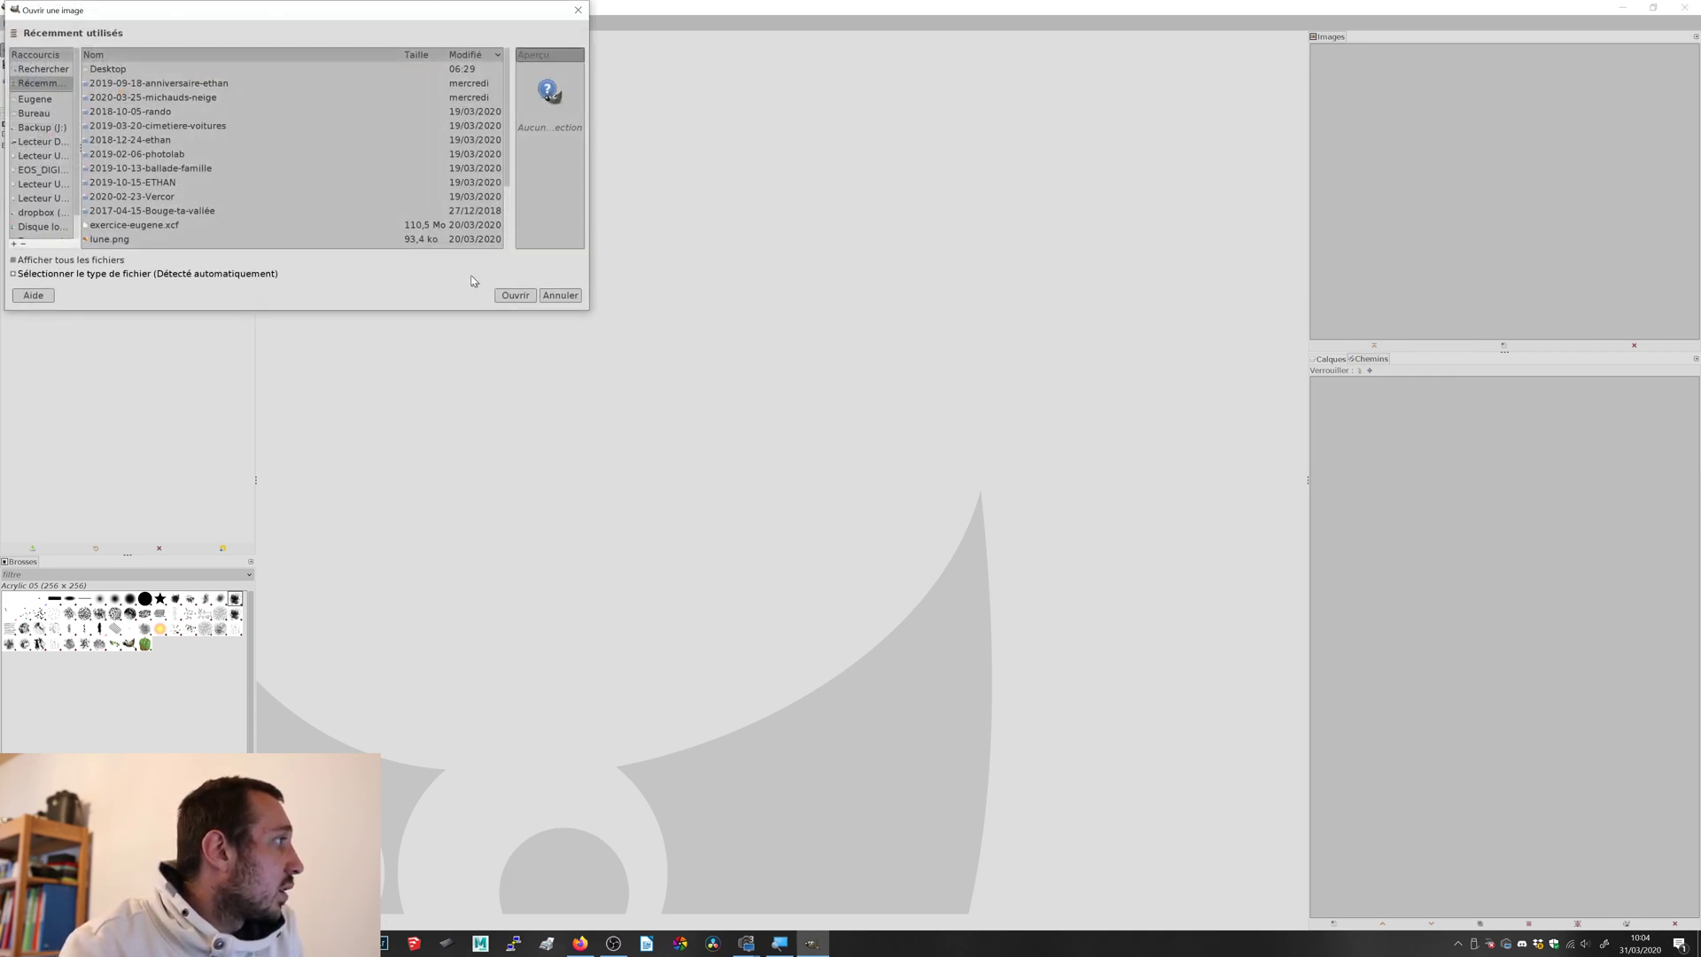
left_click_drag(334, 16, 853, 89)
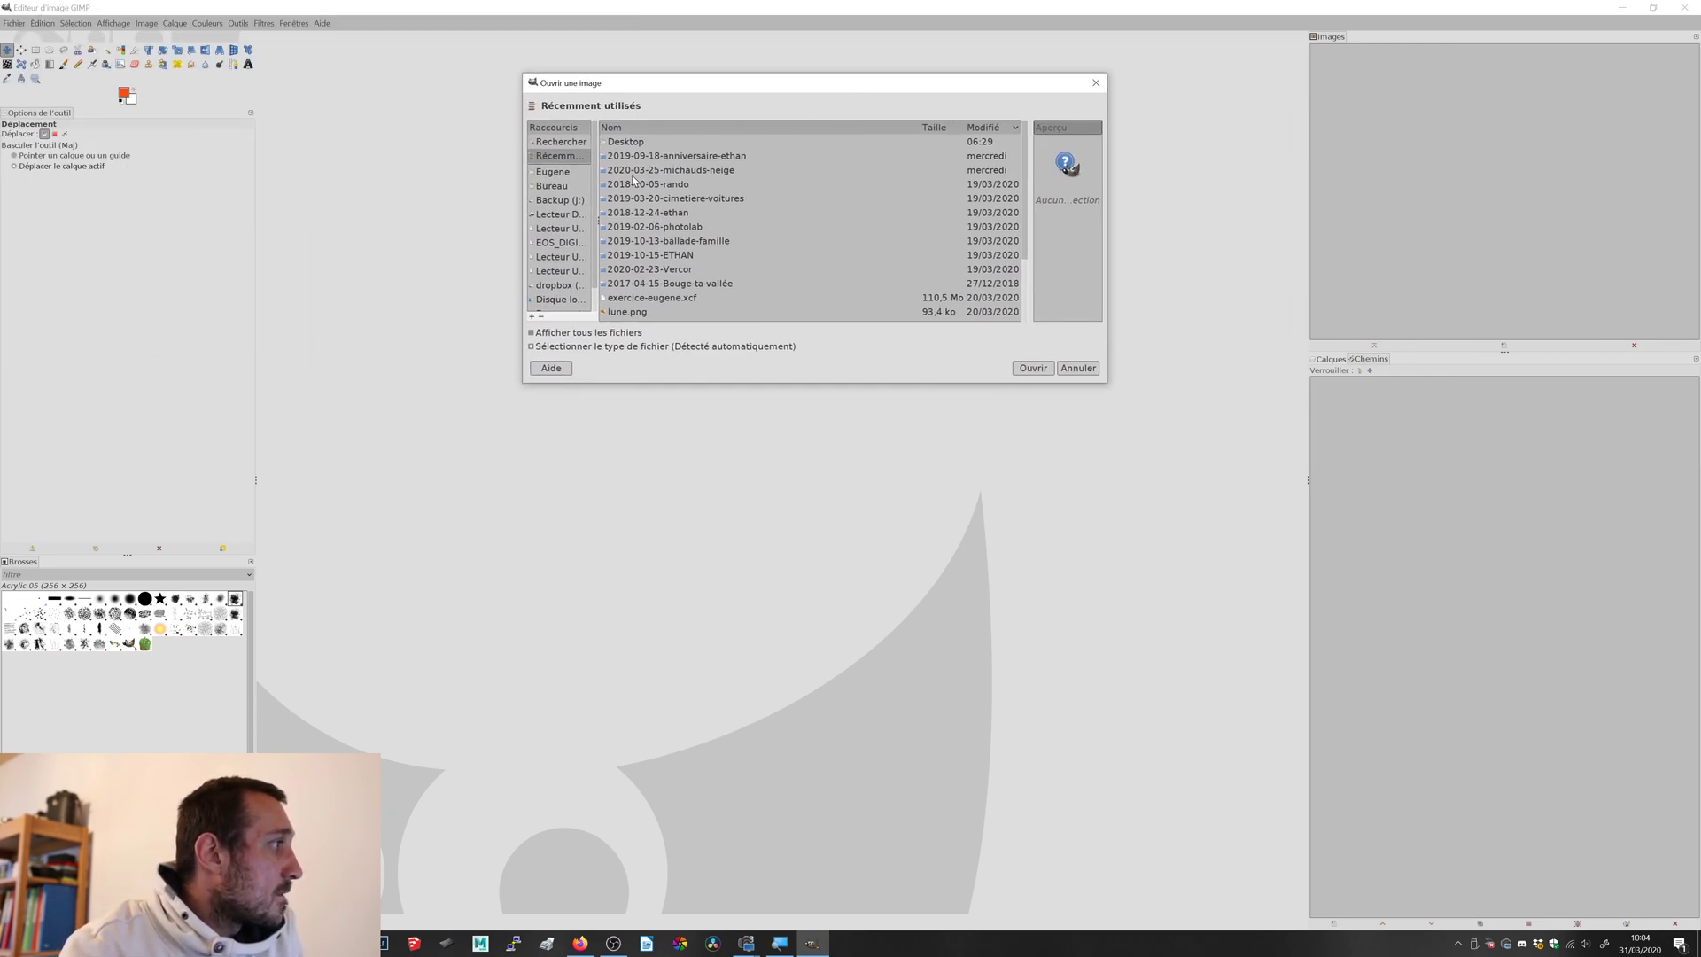
left_click(551, 186)
left_click(635, 274)
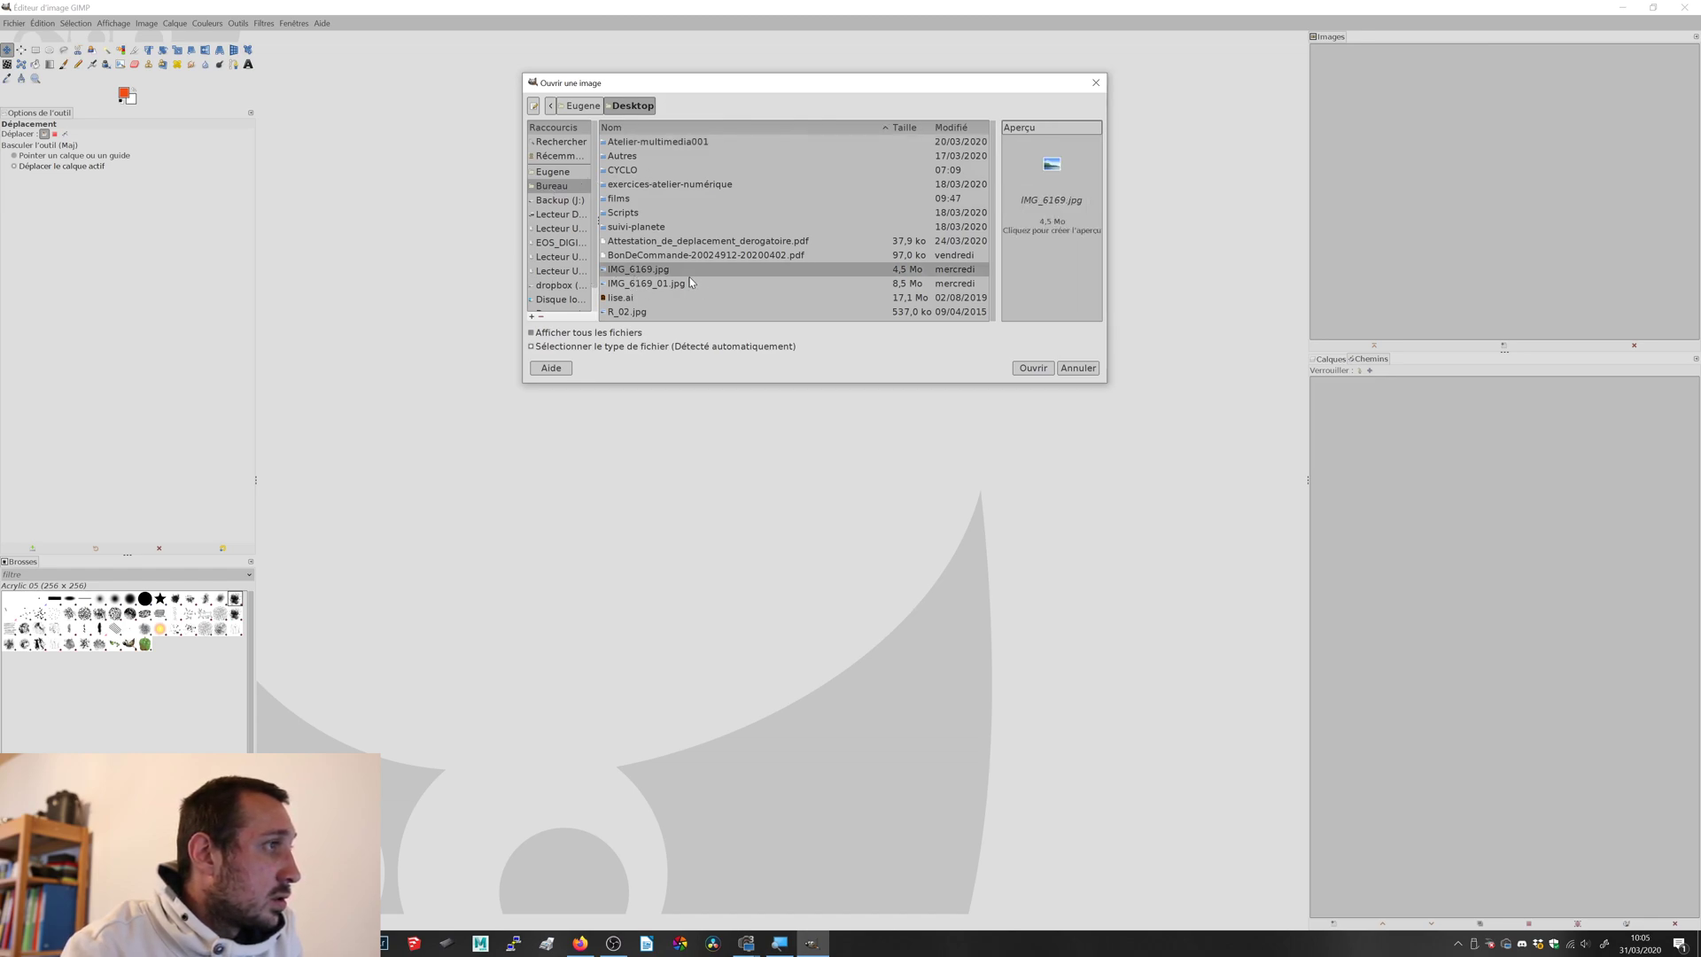
left_click(1044, 234)
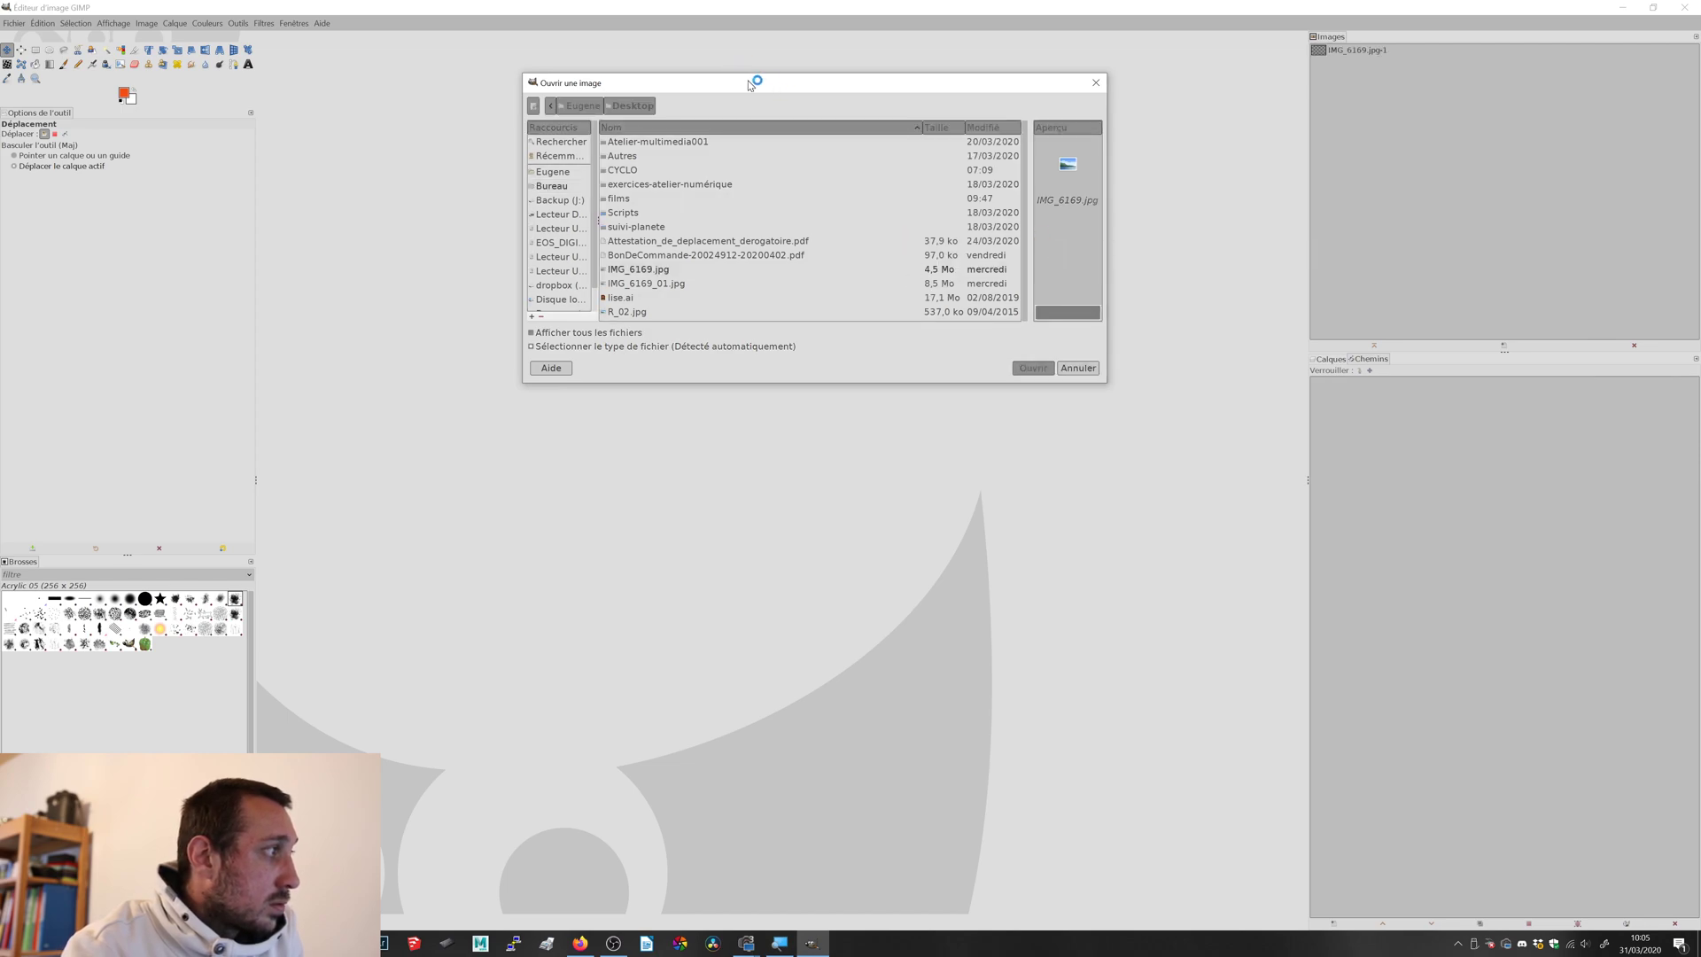
left_click(1036, 370)
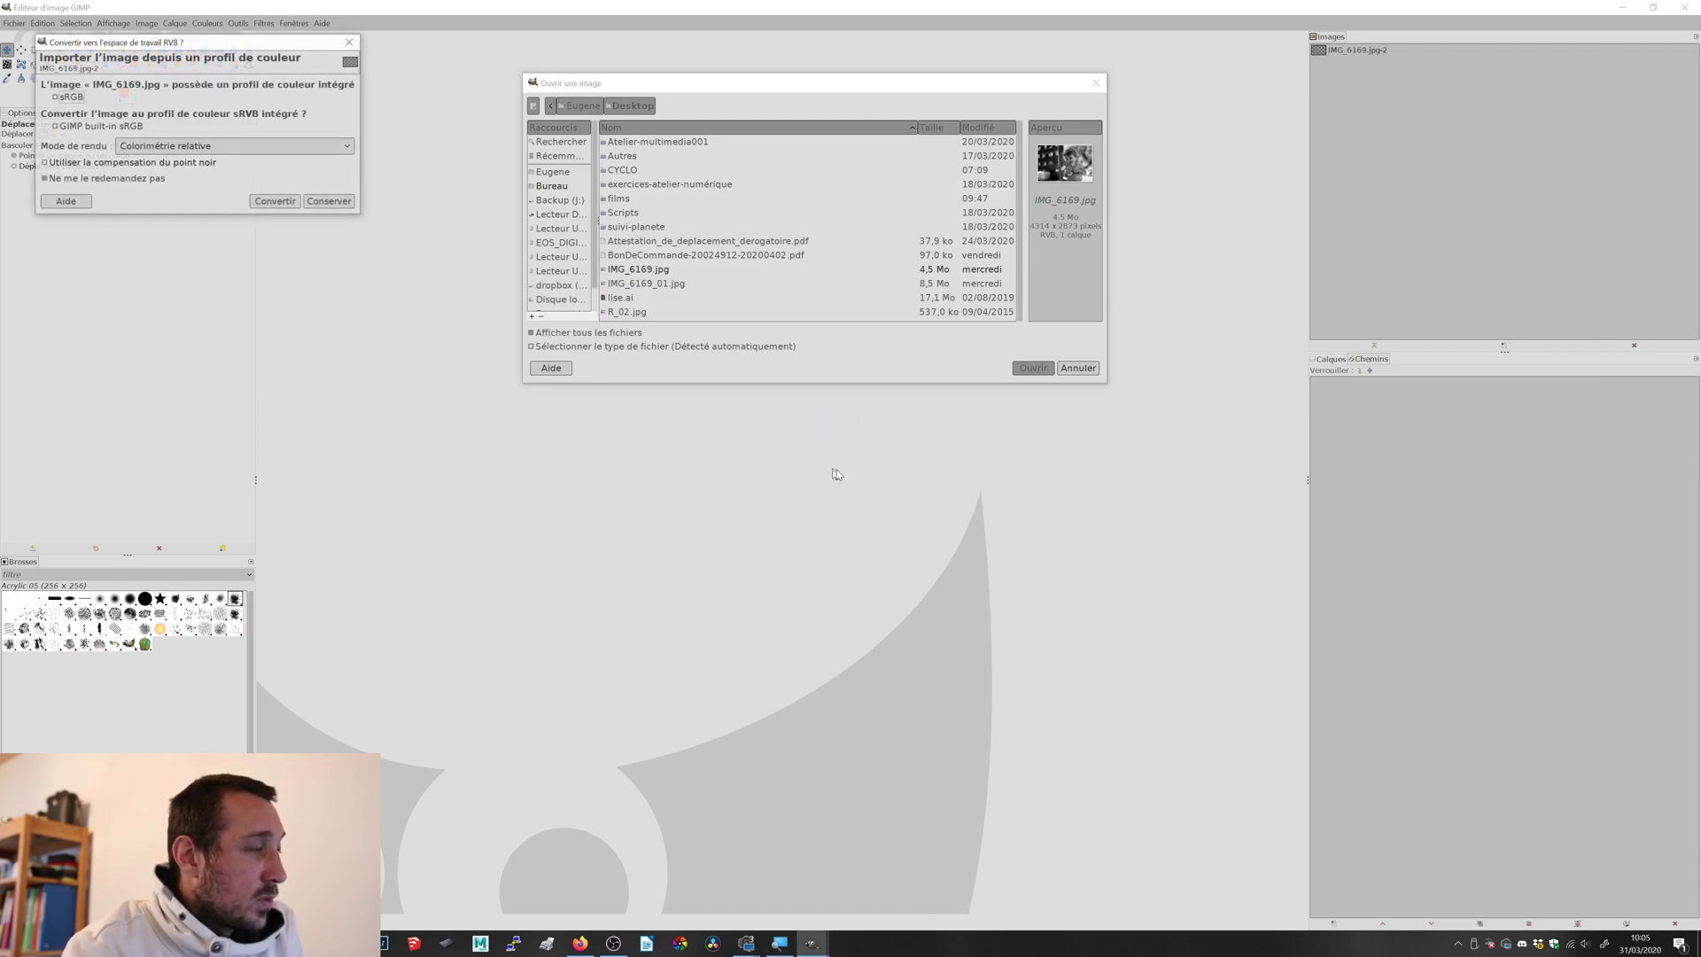
left_click_drag(99, 43, 513, 88)
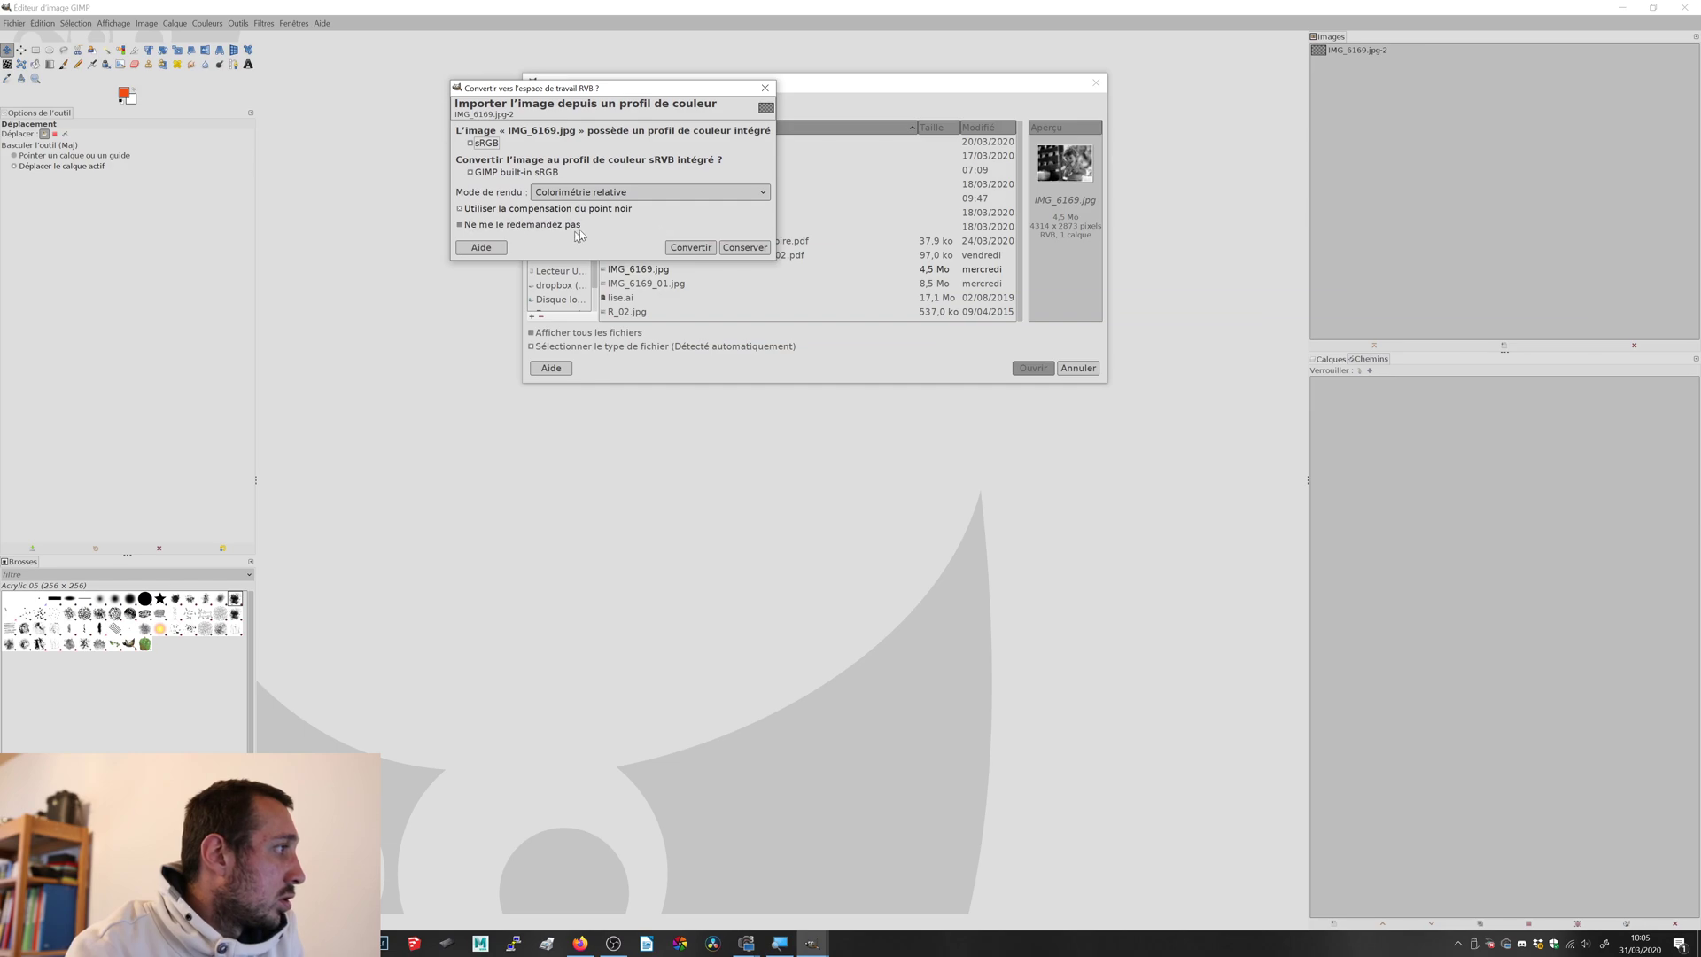
left_click(692, 250)
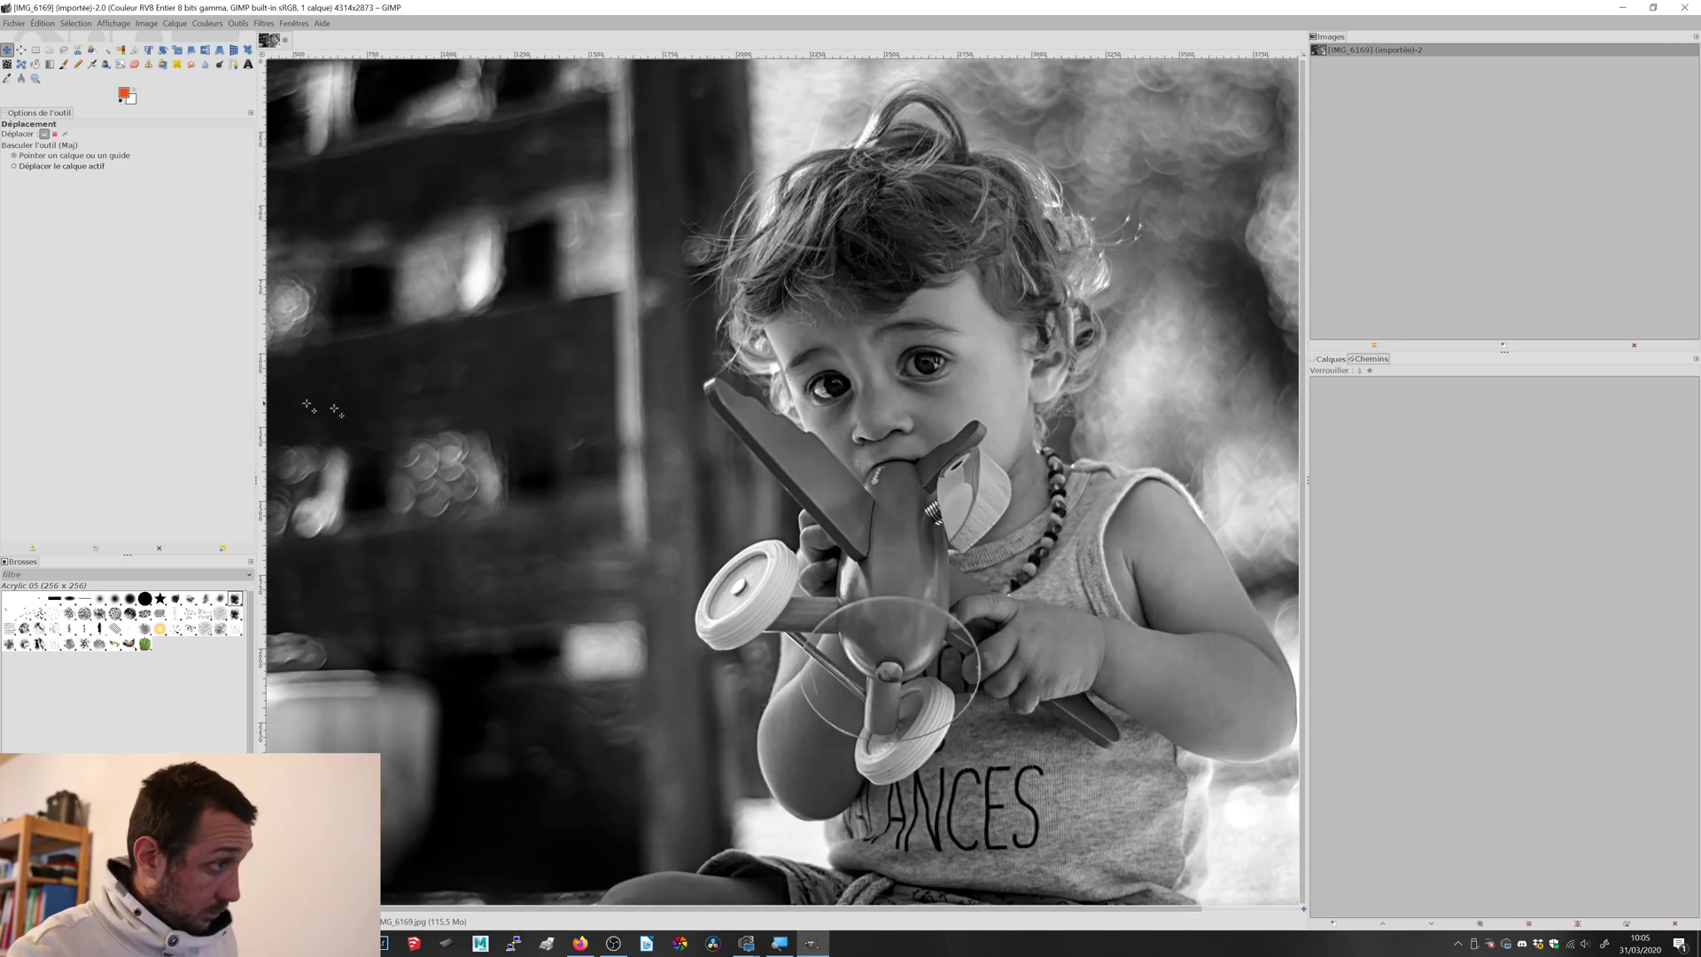
- Paint a large orange area over the dark background beside the child with the Pinceau tool, Acrylic 05 brush, size 588
scroll(618, 398, "down", 2)
scroll(618, 398, "up", 1)
scroll(612, 401, "down", 1)
left_click_drag(606, 404, 749, 400)
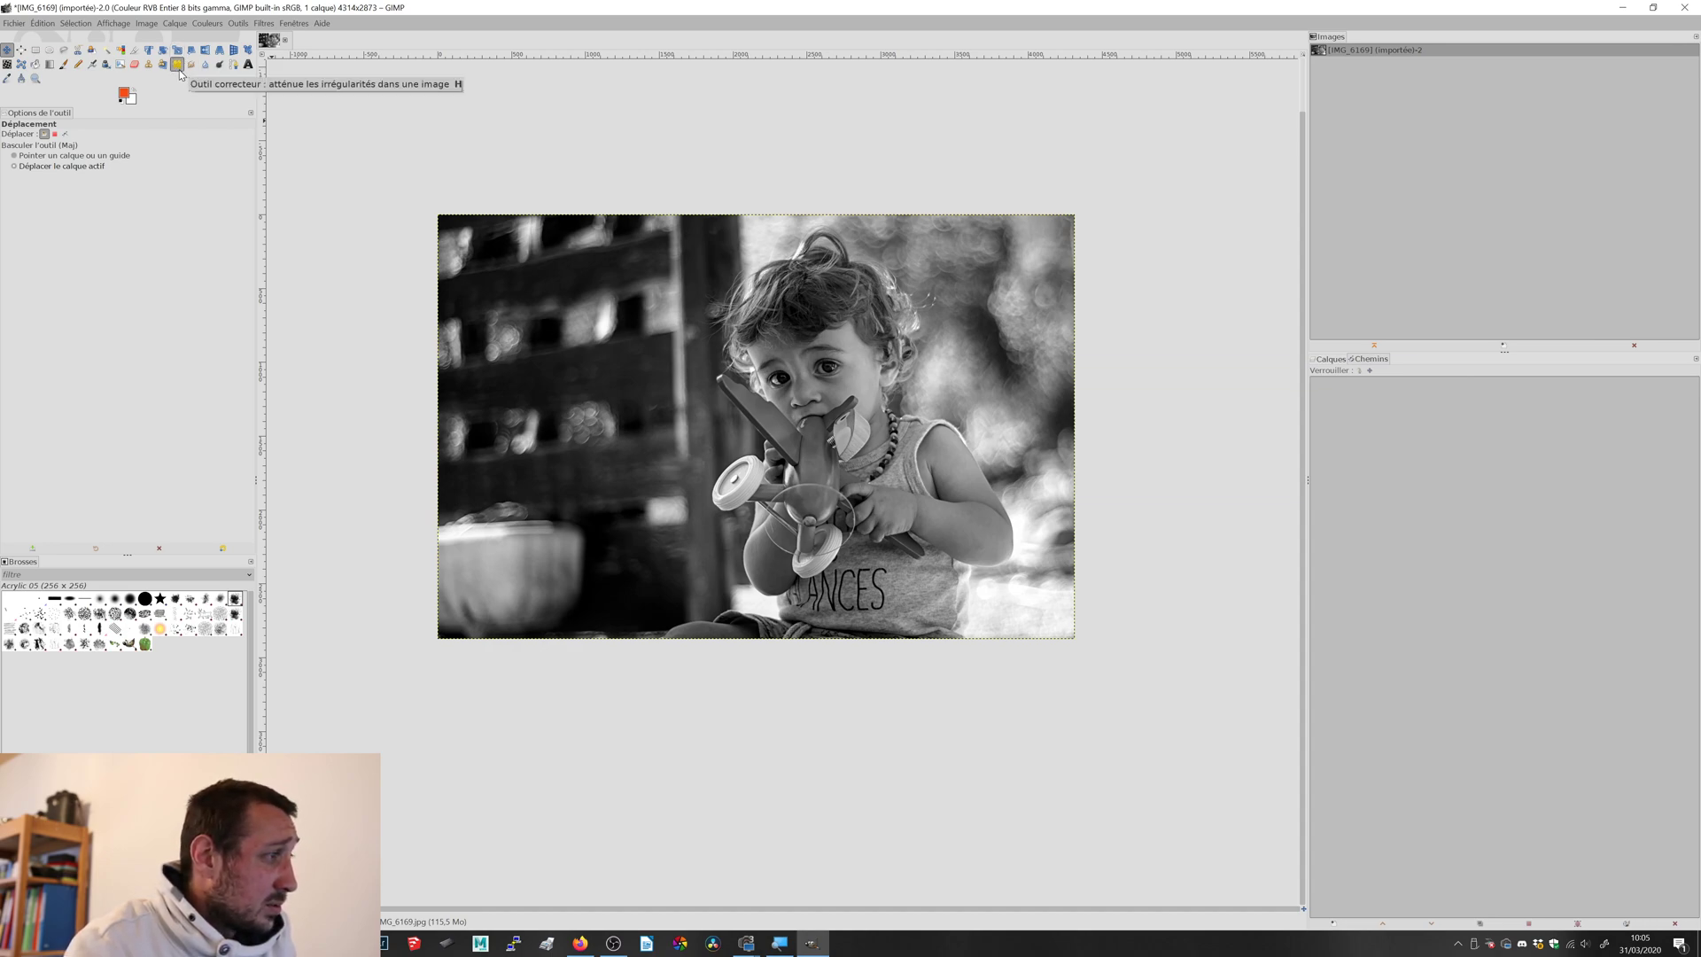
left_click(64, 64)
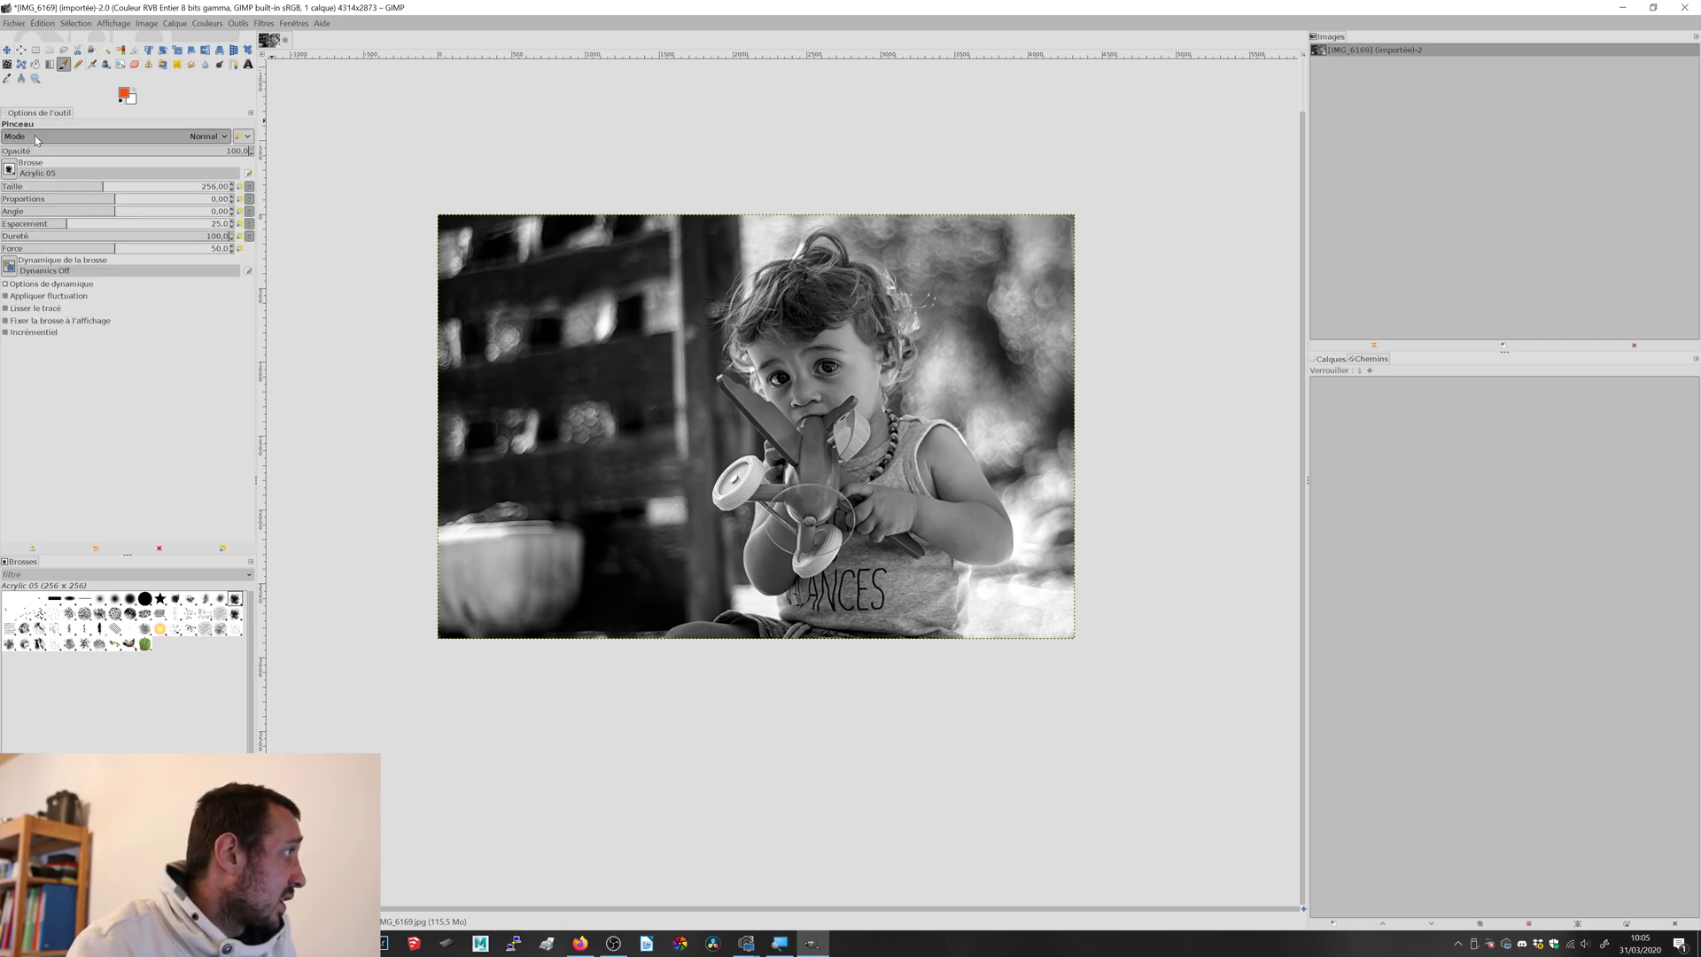
left_click_drag(102, 187, 168, 187)
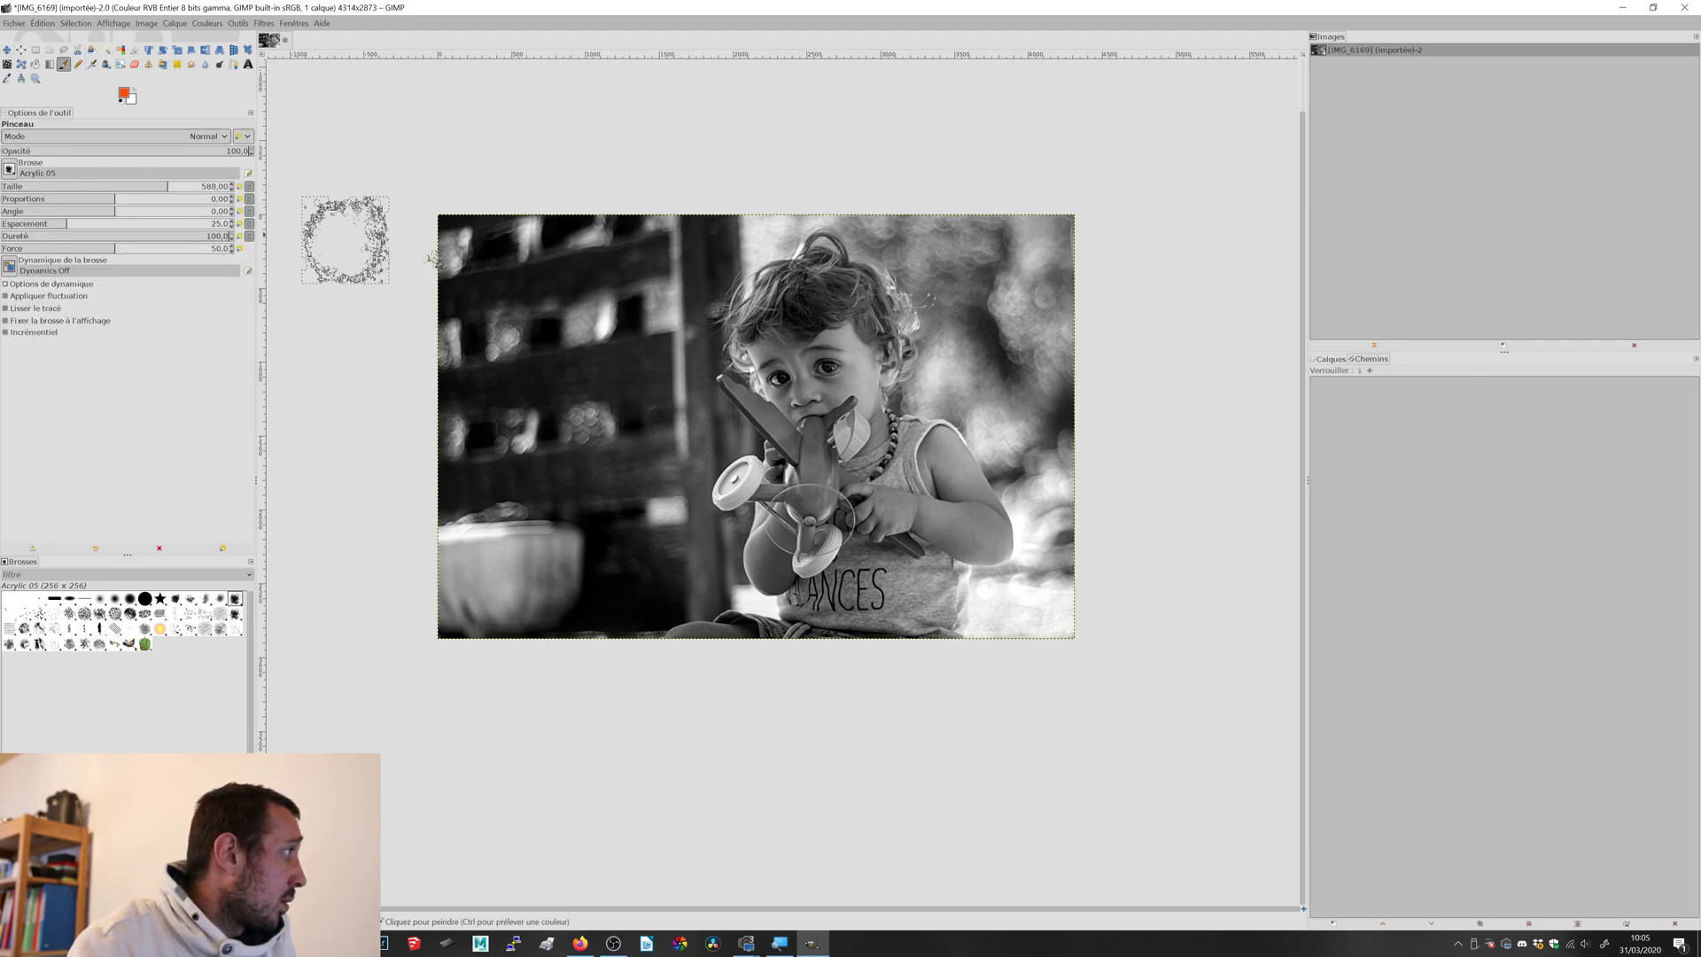
left_click(602, 328)
mouse_move(601, 328)
left_mouse_down()
mouse_move(571, 333)
mouse_move(607, 408)
mouse_move(538, 361)
mouse_move(647, 461)
mouse_move(660, 514)
mouse_move(576, 266)
mouse_move(572, 412)
mouse_move(611, 549)
mouse_move(532, 576)
mouse_move(540, 478)
mouse_move(450, 580)
left_mouse_up()
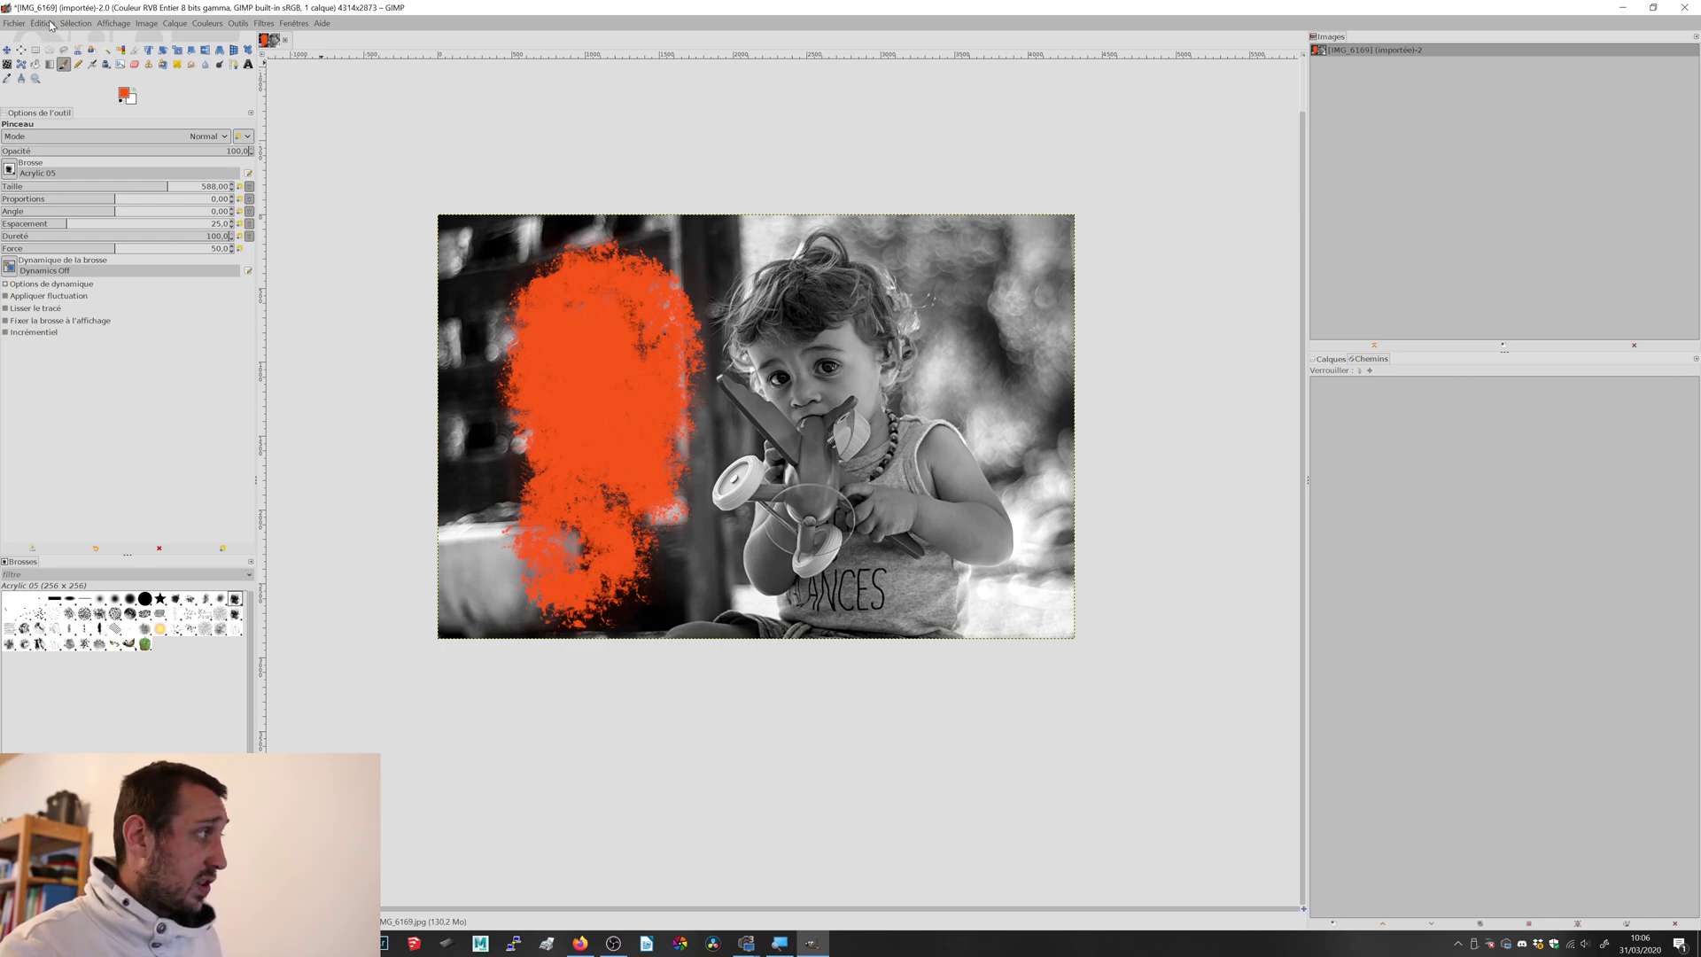
- Create a new image from the A4 (300 ppi) template
left_click(15, 23)
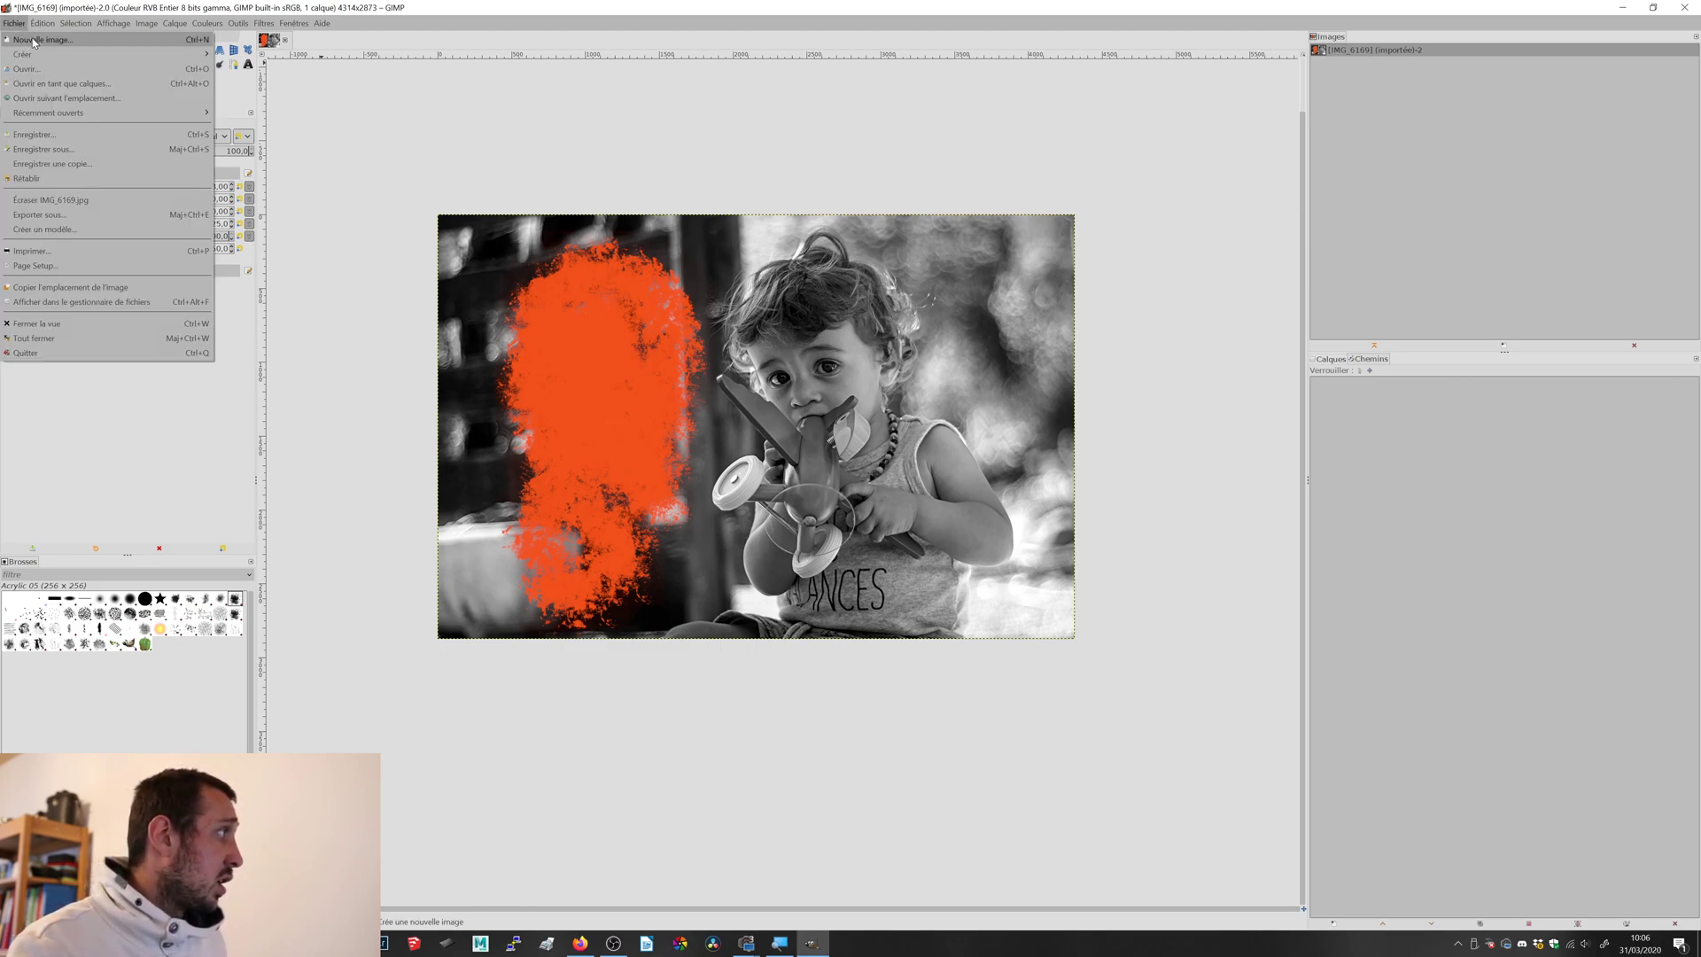
left_click(34, 41)
left_click_drag(83, 4, 415, 111)
left_click(736, 116)
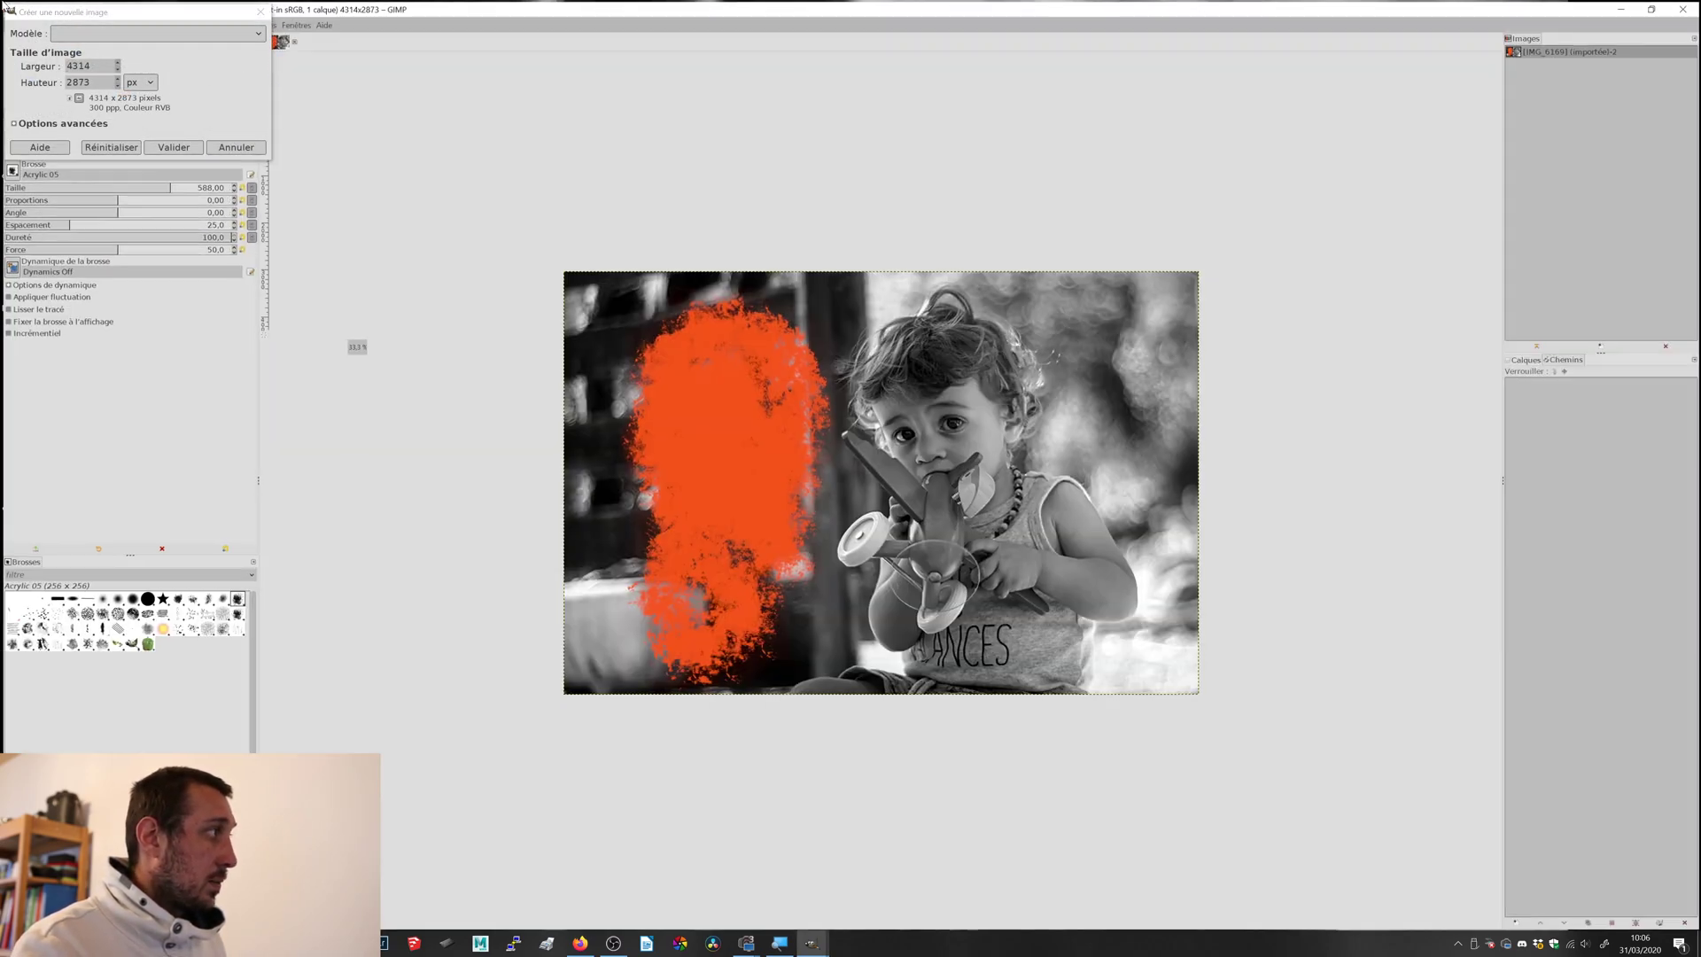
left_click_drag(48, 12, 566, 202)
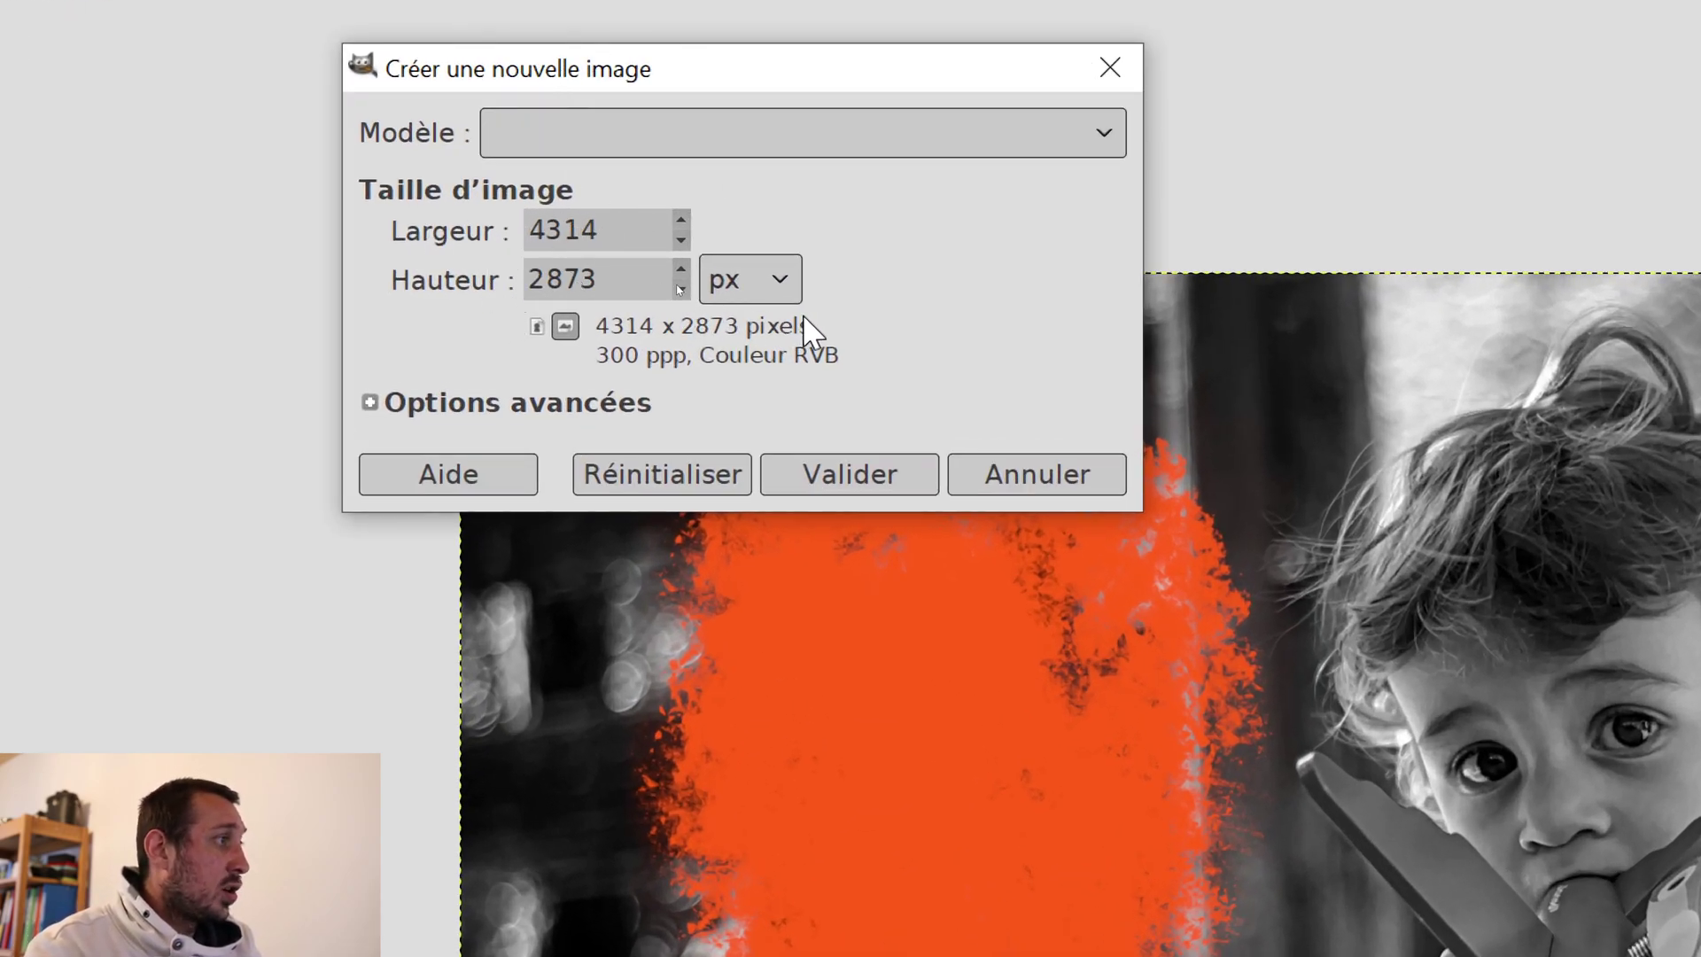
left_click(768, 277)
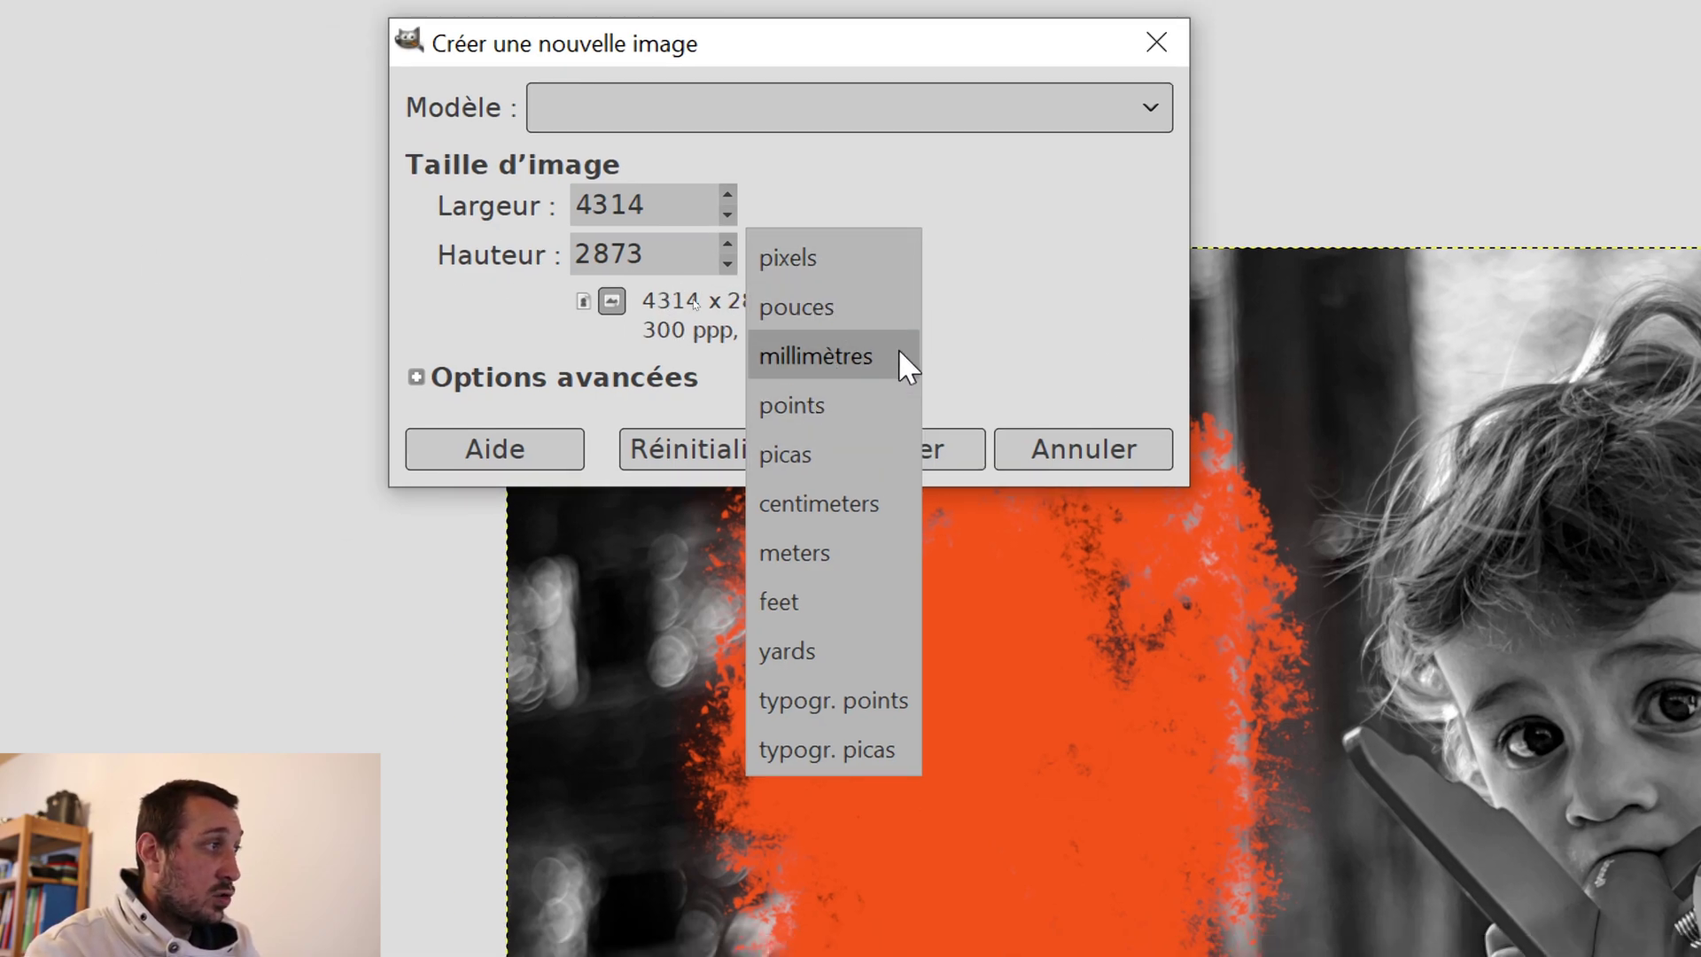
left_click(944, 204)
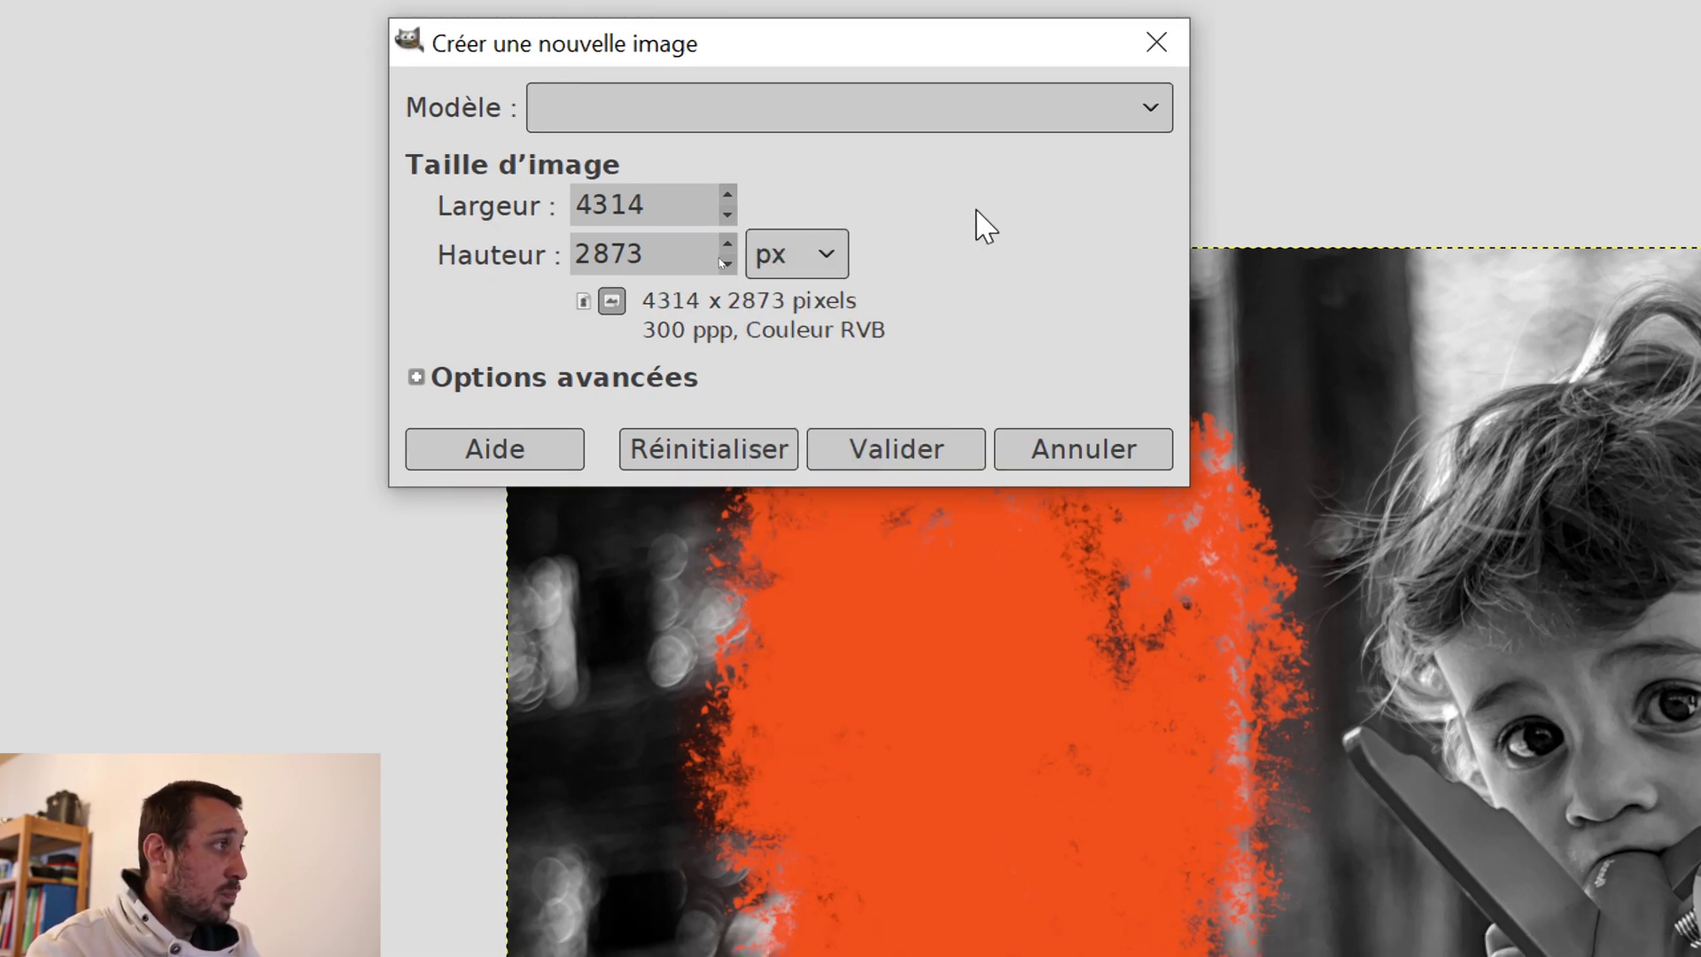
left_click(688, 106)
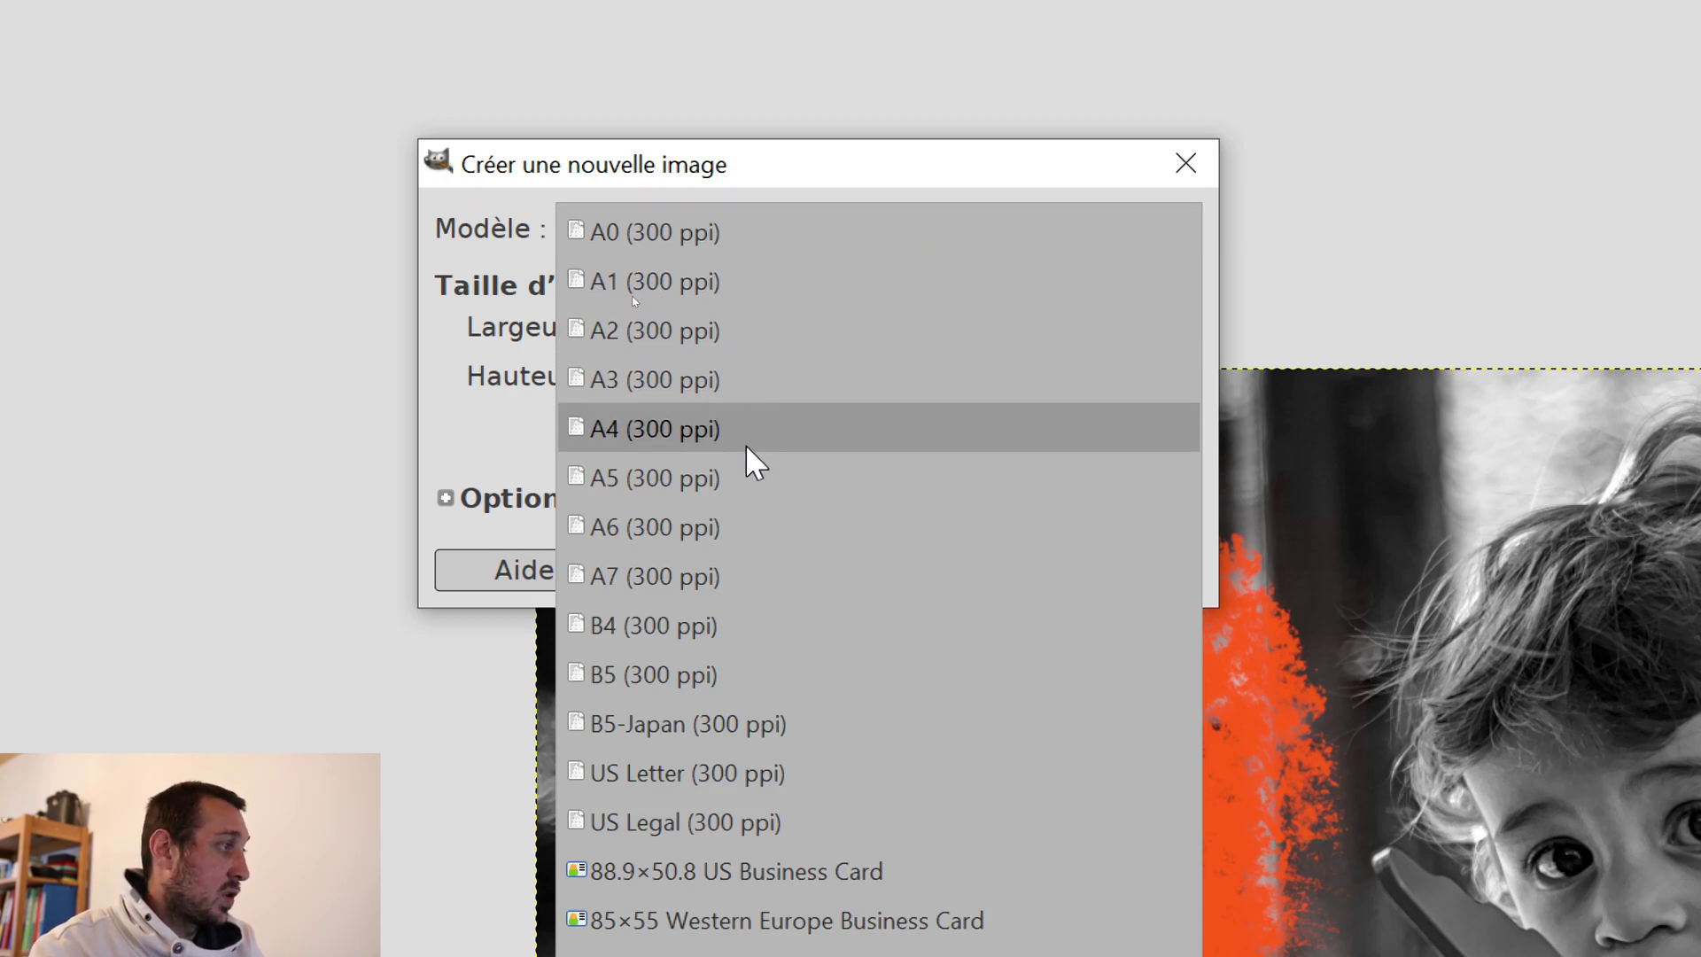
left_click(712, 429)
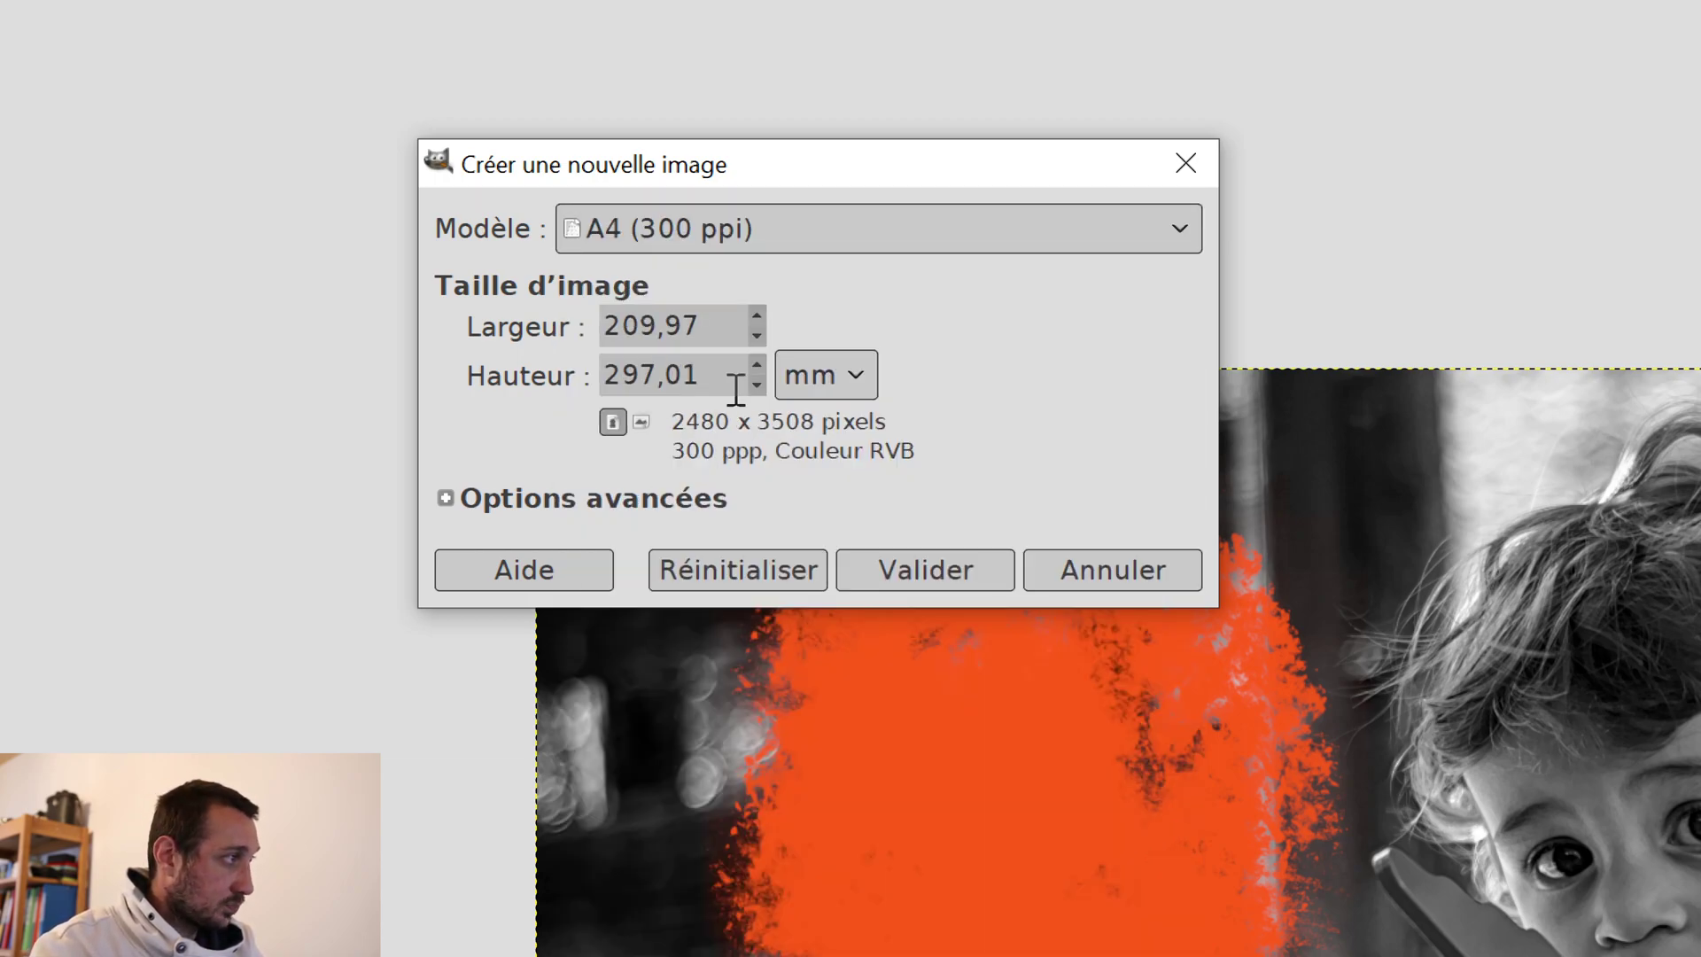
left_click(925, 571)
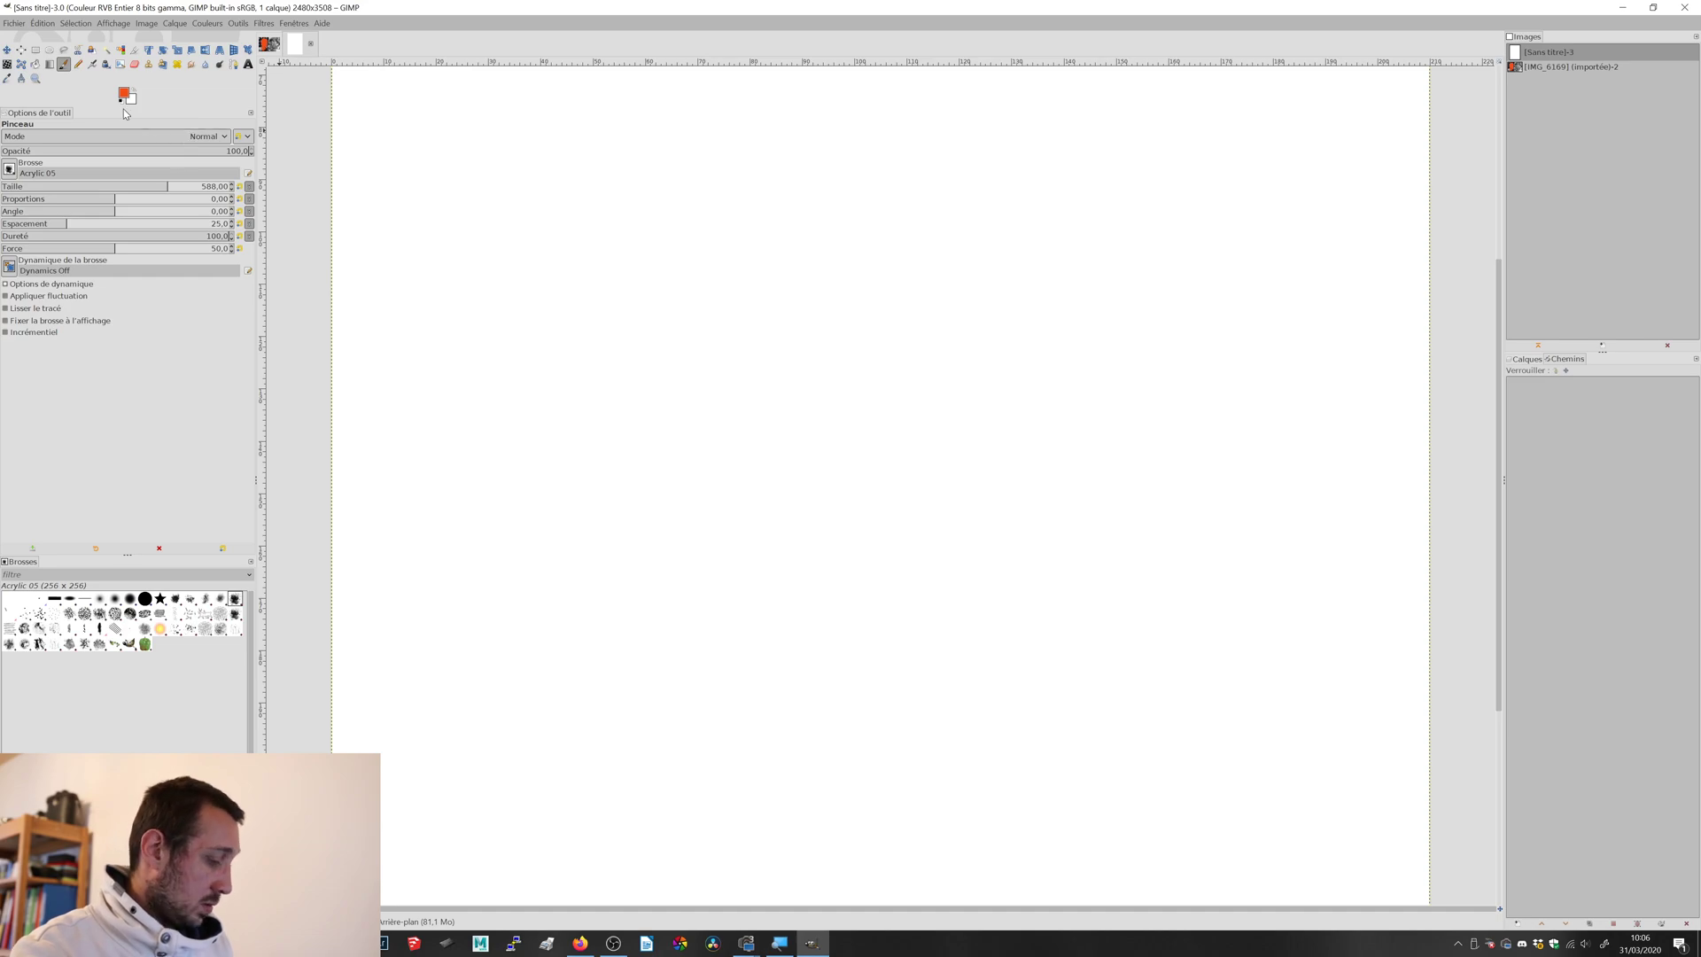
- Activate the Déplacement tool and switch back and forth between the painted photo and the blank A4 image, ending on the blank one
left_click(7, 50)
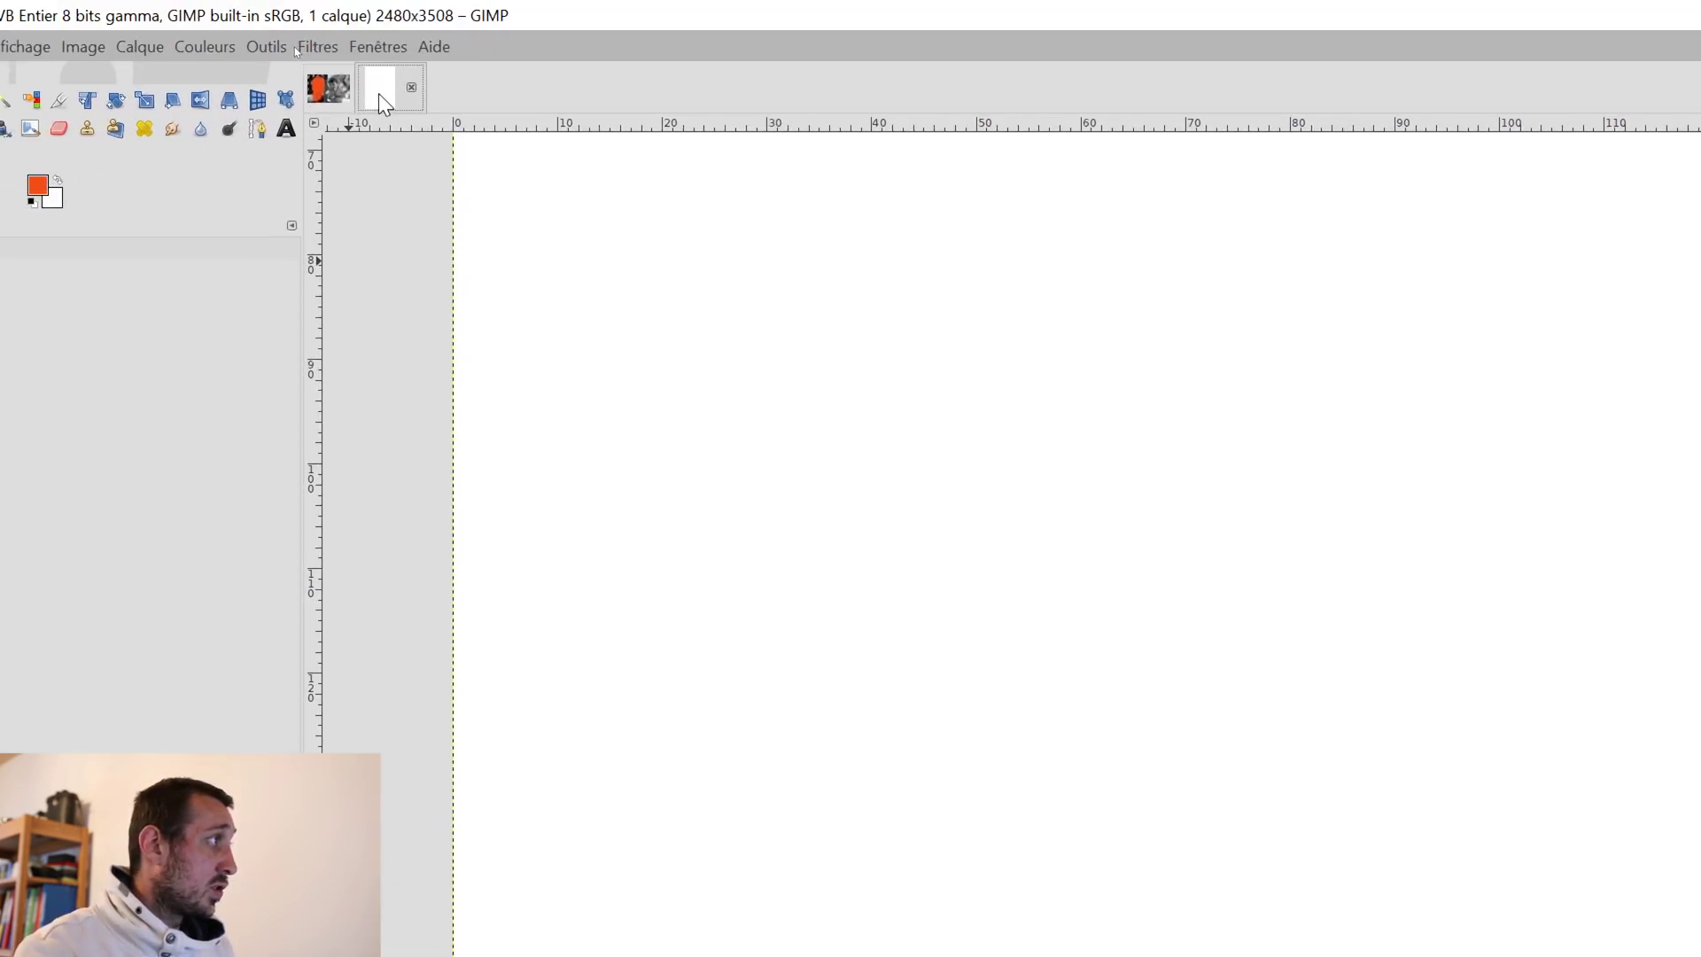
left_click(326, 86)
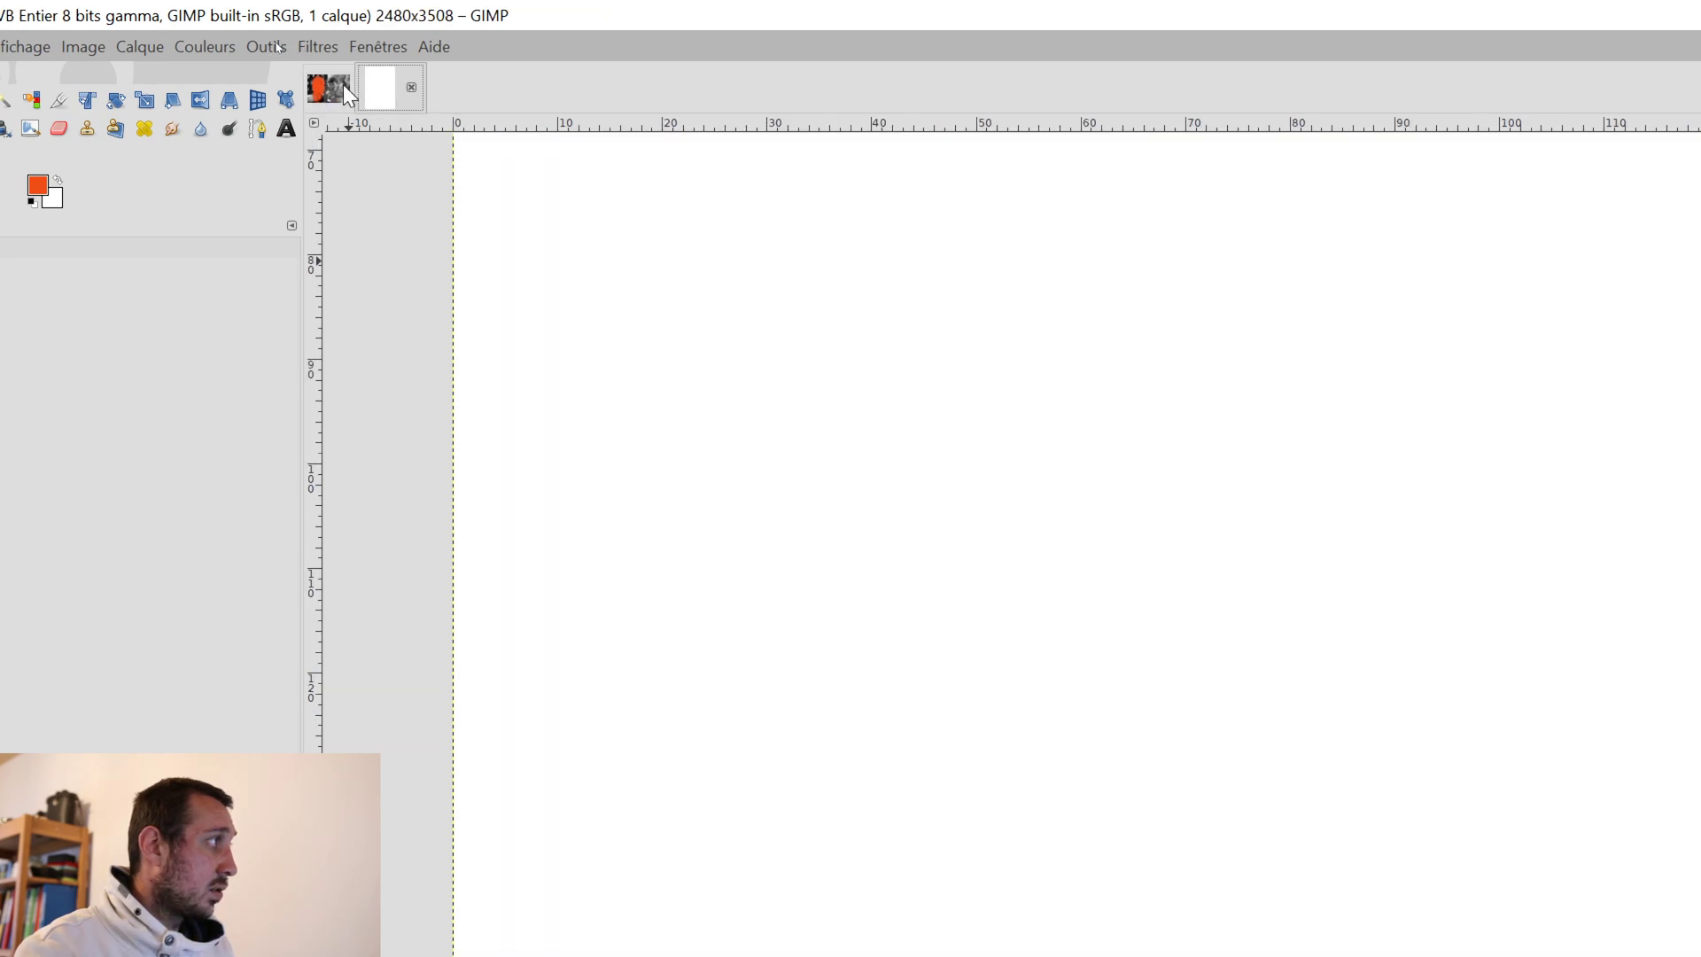
left_click(339, 83)
left_click(389, 92)
left_click(343, 83)
left_click(391, 90)
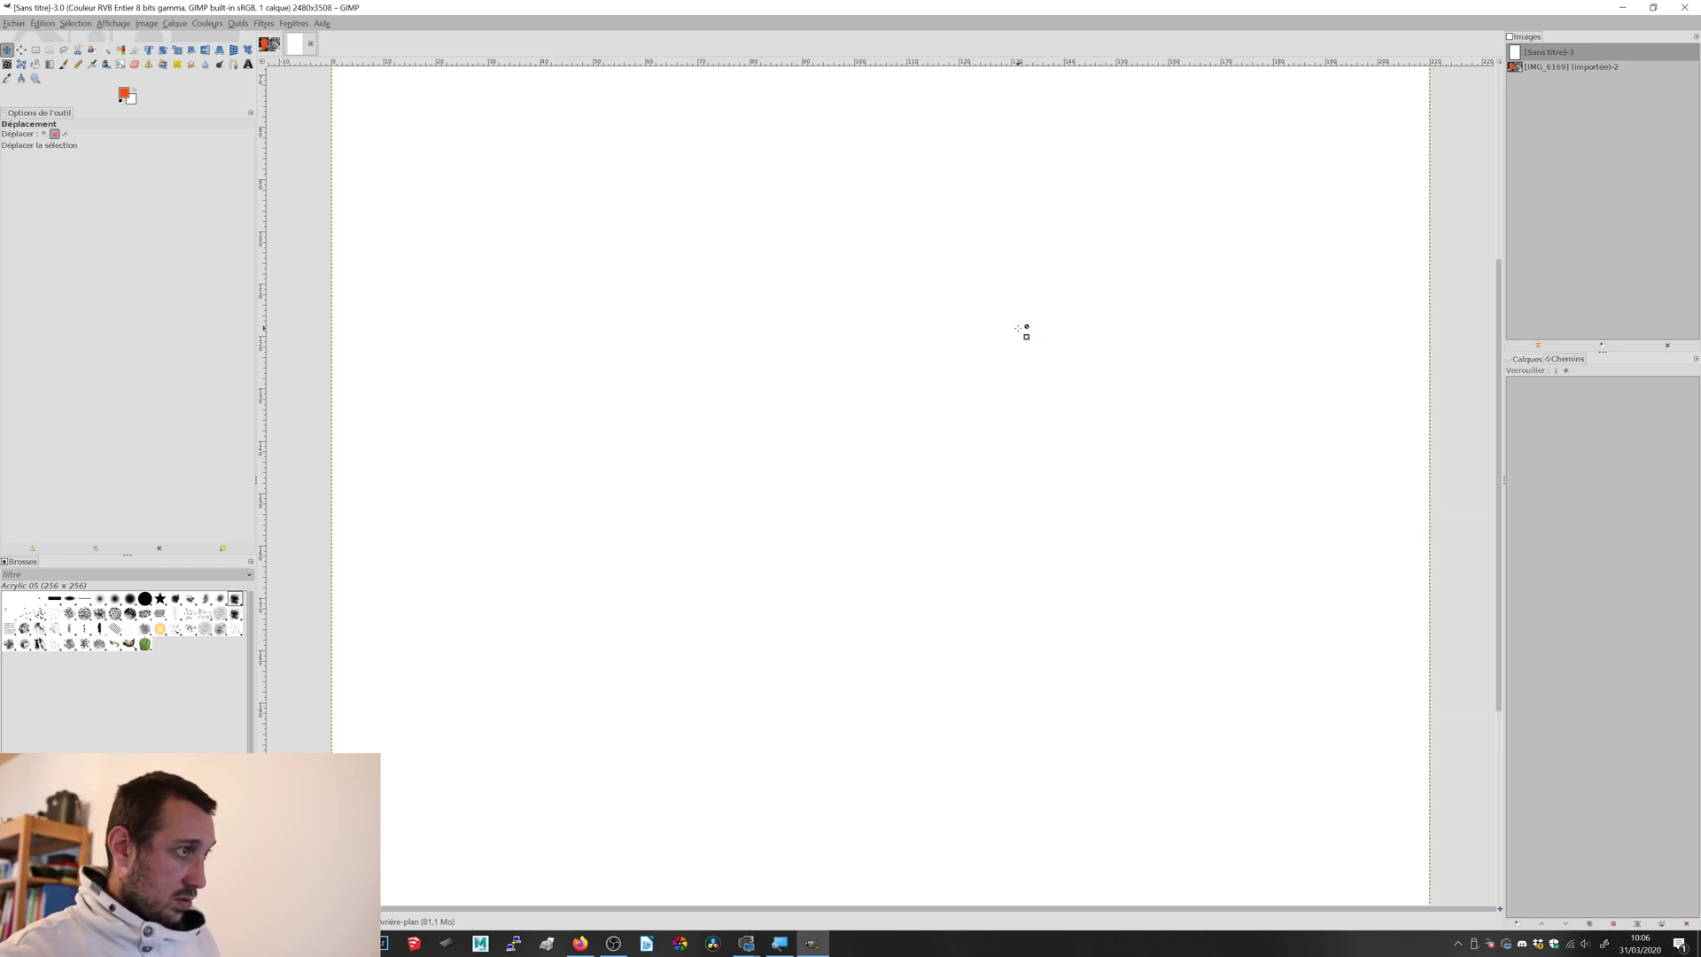
scroll(1021, 341, "down", 3)
scroll(1019, 340, "down", 1, "ctrl")
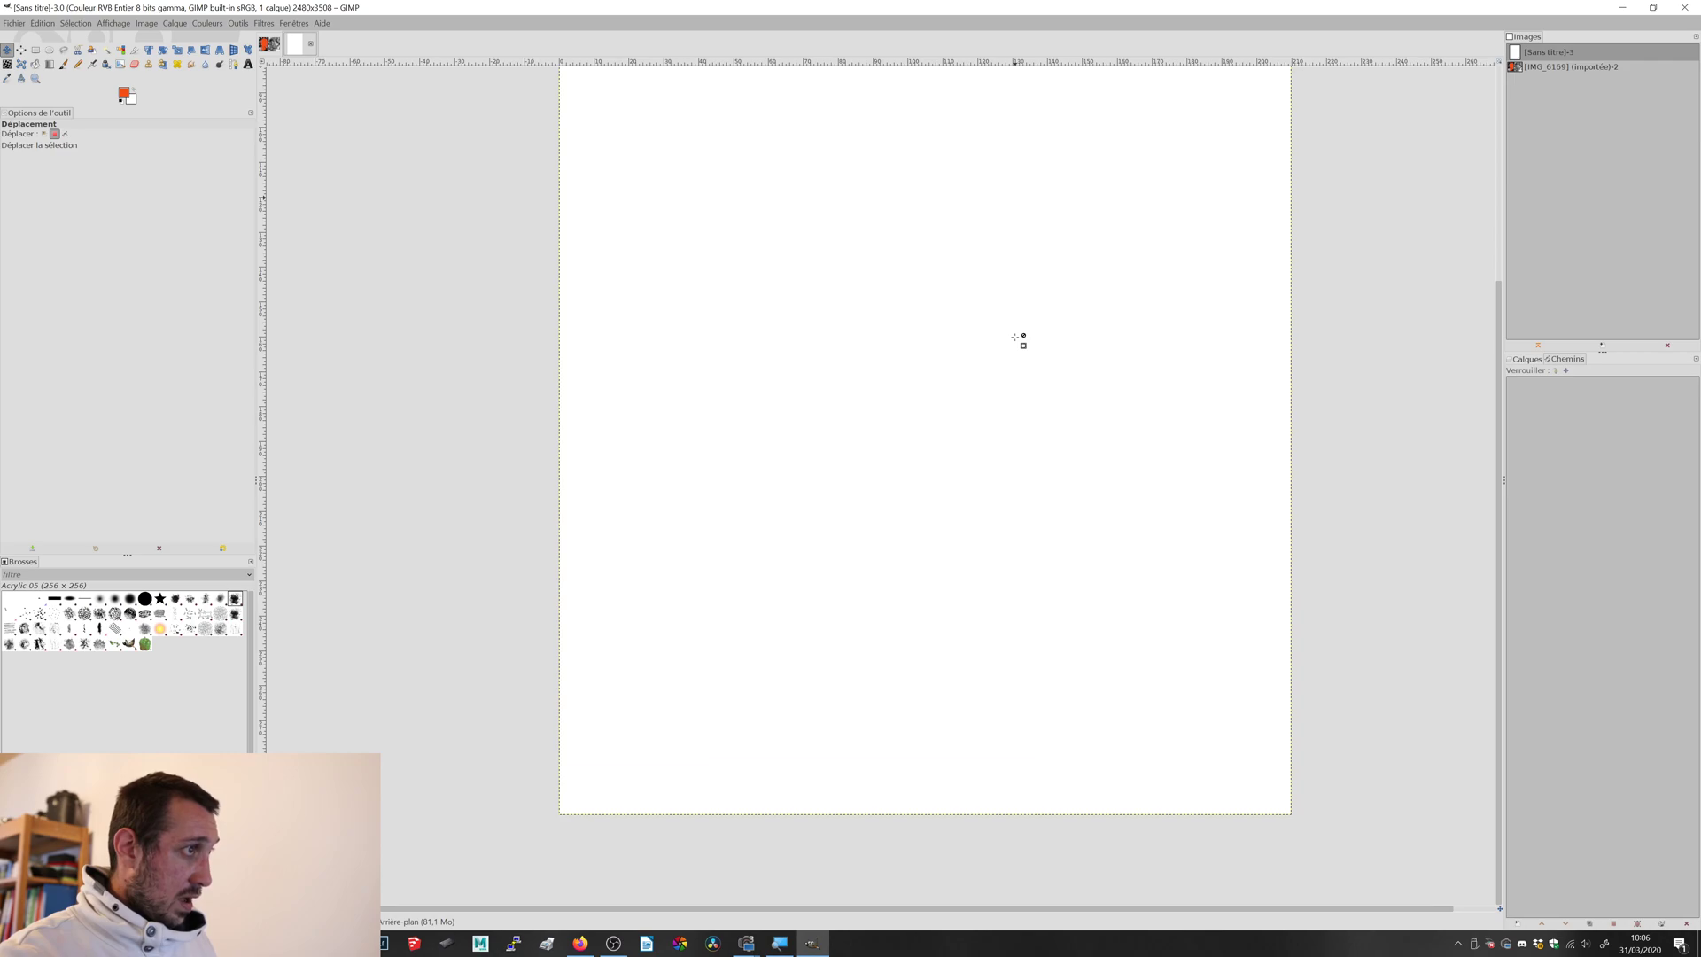
scroll(1019, 340, "down", 3, "ctrl")
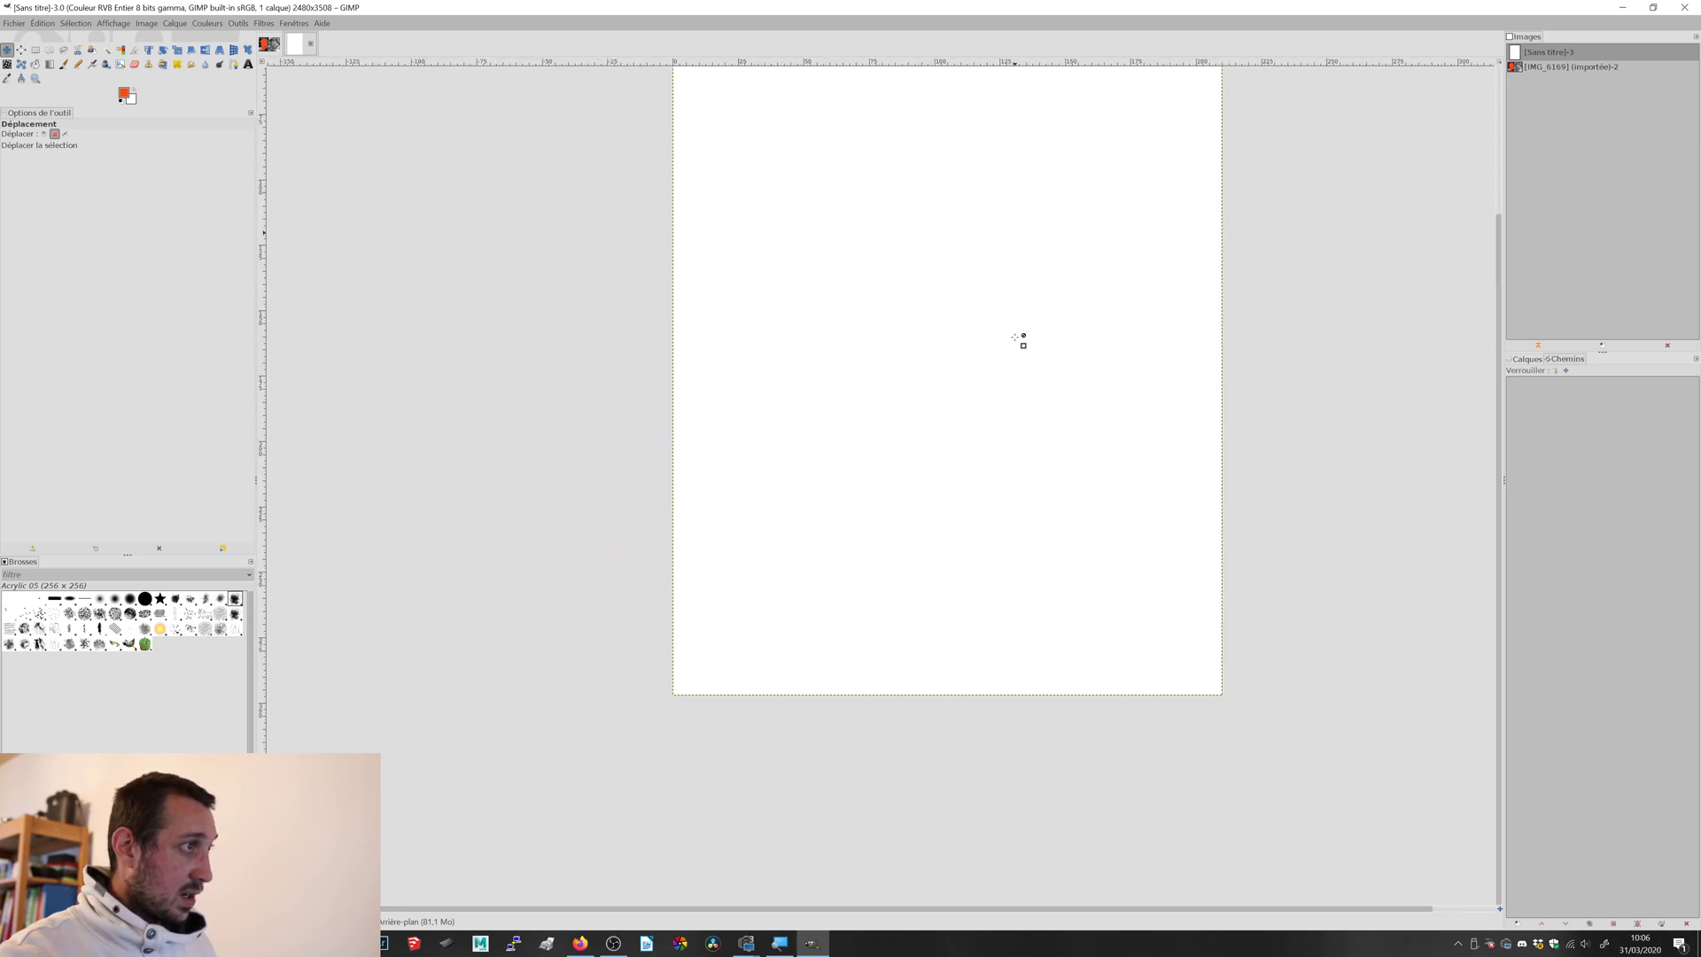
- Practise zooming in and out of the blank A4 page and panning it until the whole page is in view
scroll(1019, 340, "up", 1, "ctrl")
scroll(1018, 340, "down", 1)
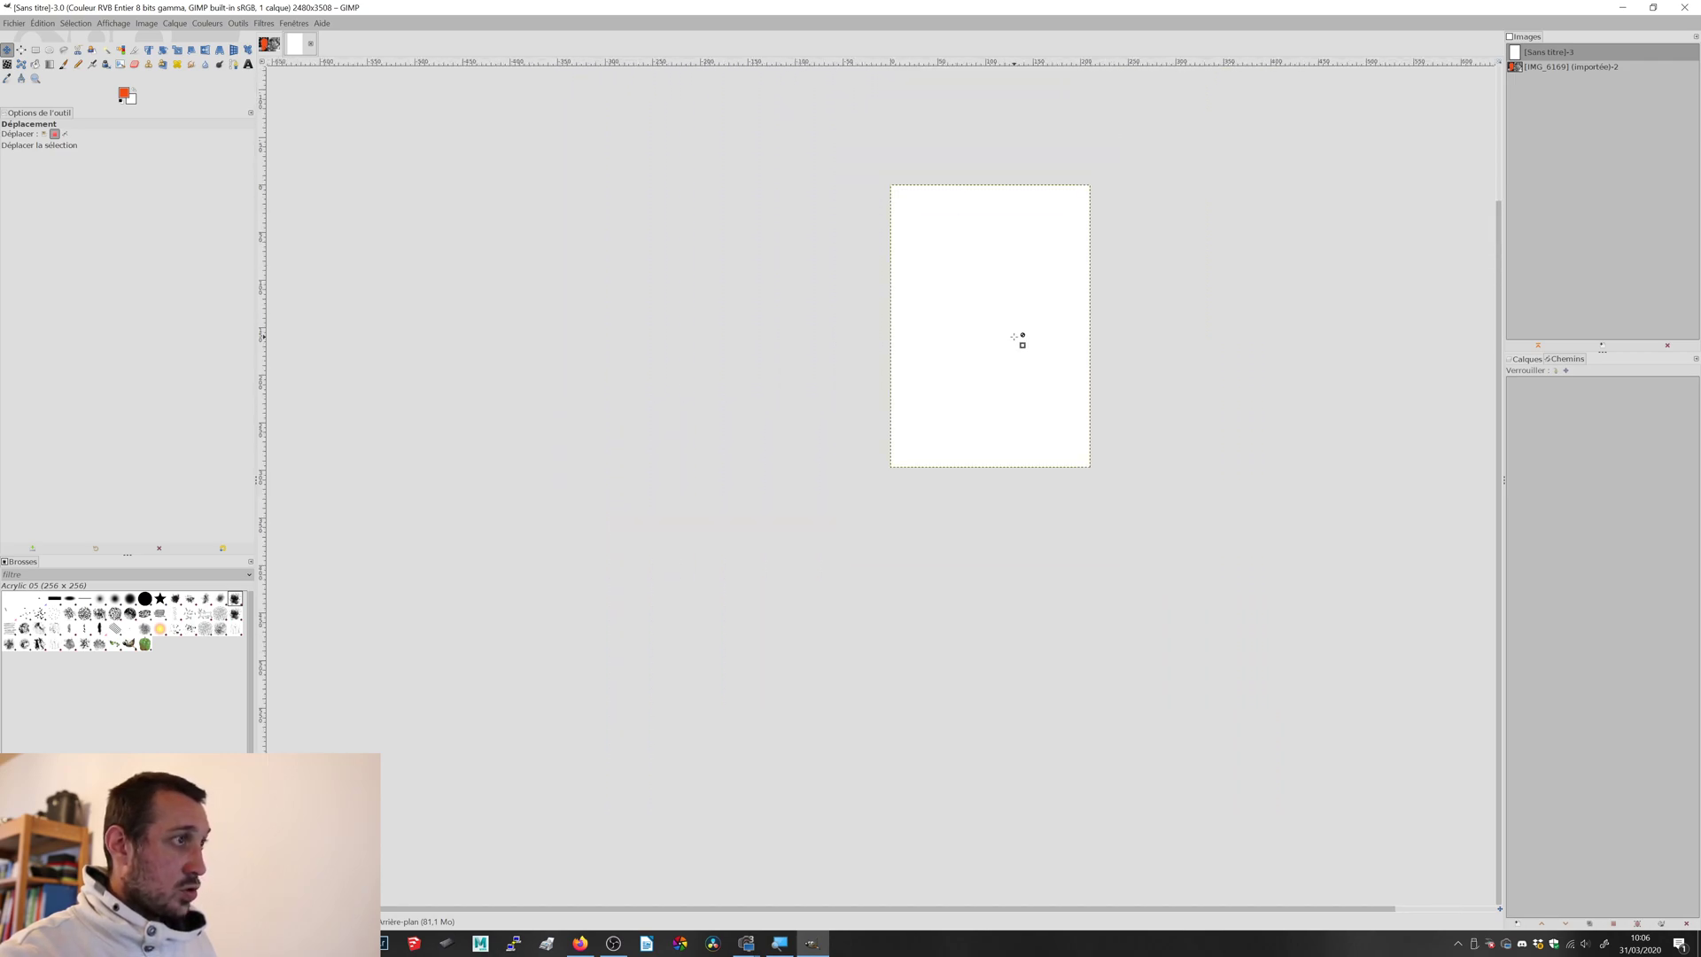
scroll(1019, 341, "down", 3, "ctrl")
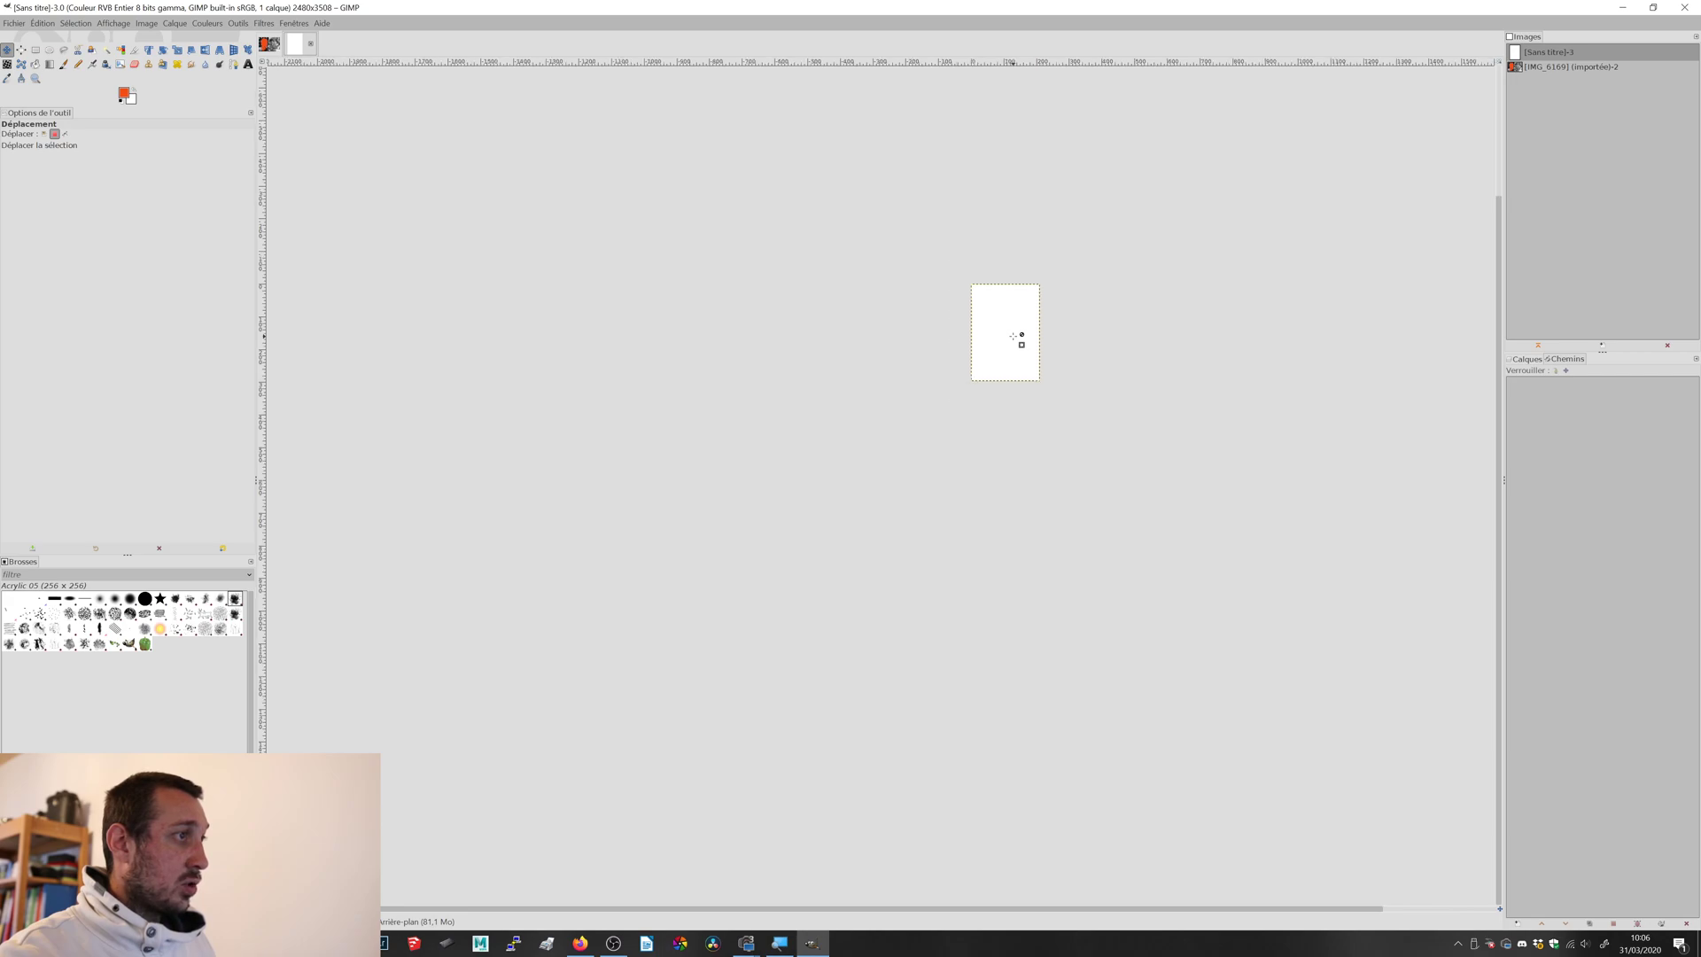
scroll(1013, 337, "up", 5, "ctrl")
scroll(1010, 323, "down", 1, "ctrl")
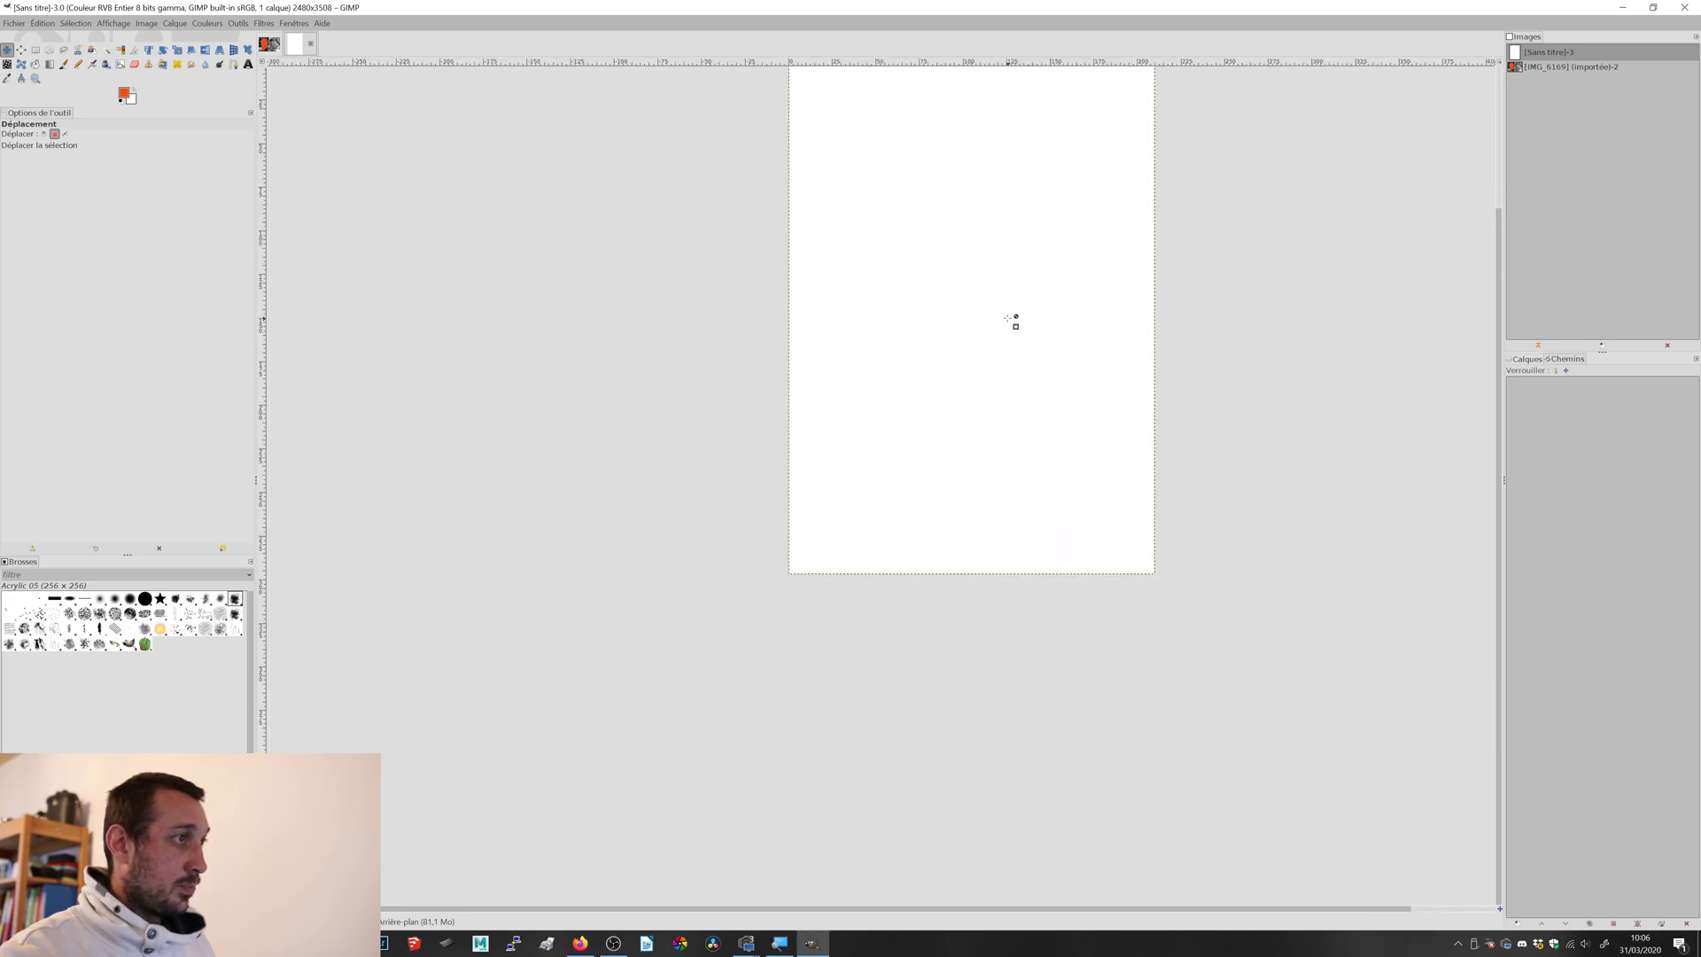
left_click(921, 455)
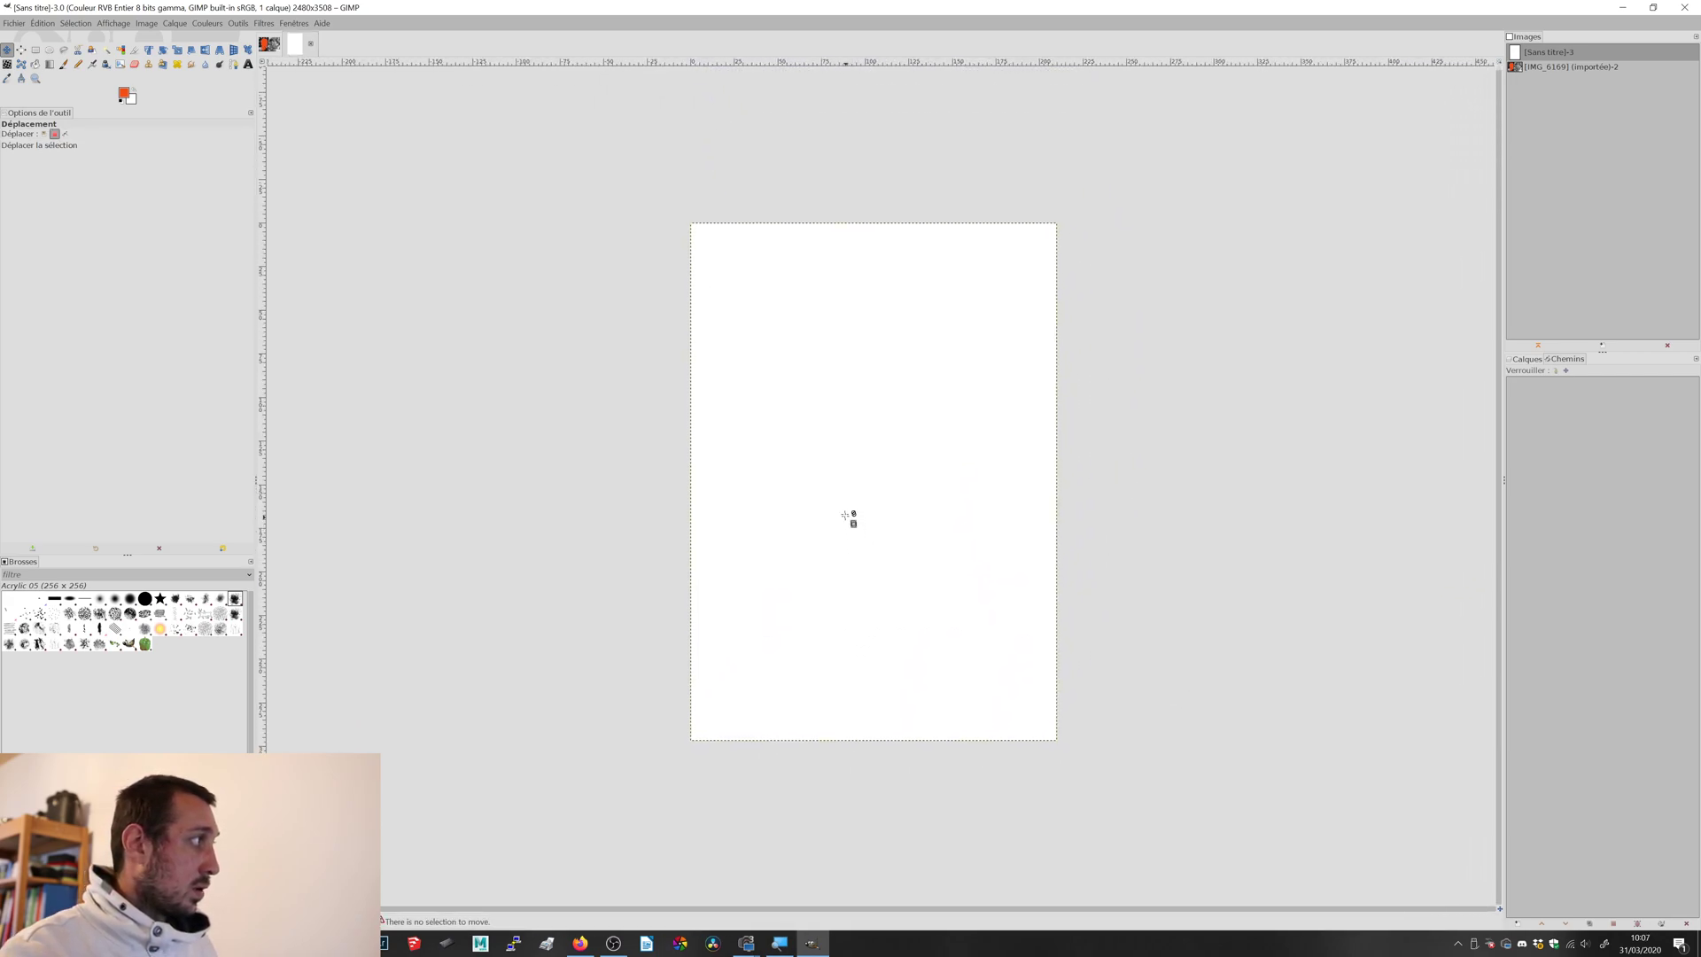
scroll(840, 502, "up", 1)
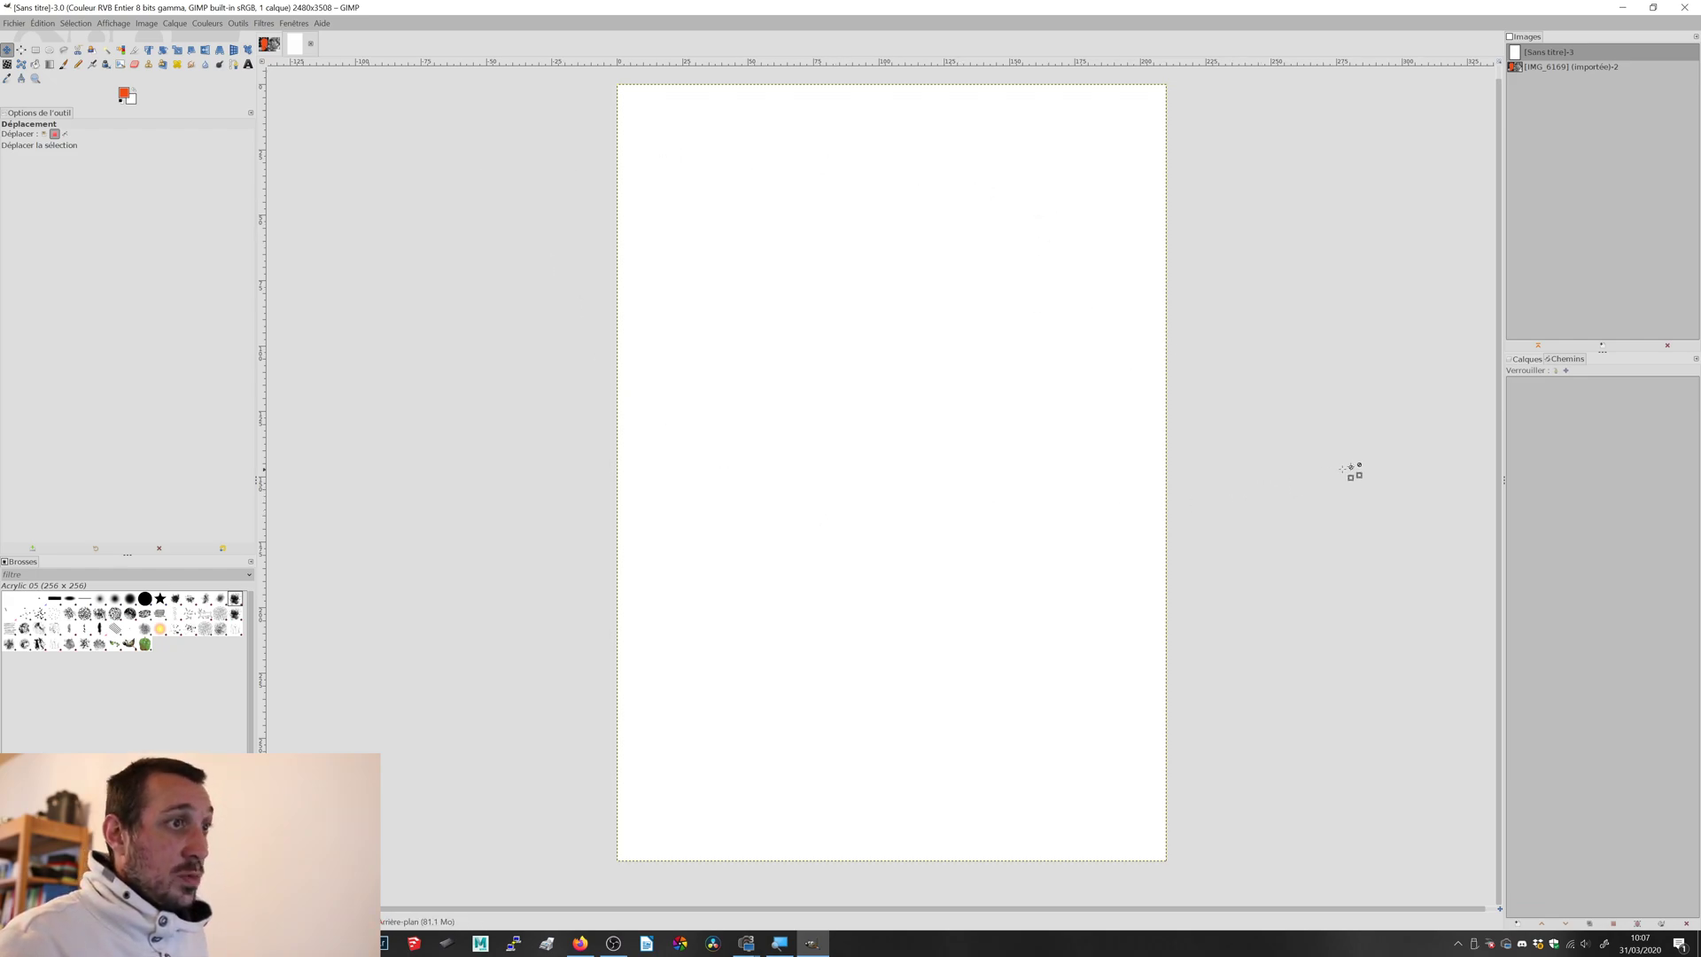
- Paint orange freehand strokes across the blank A4 page with the Pinceau tool, 2. Hardness 075 brush, size 256
left_click(1513, 361)
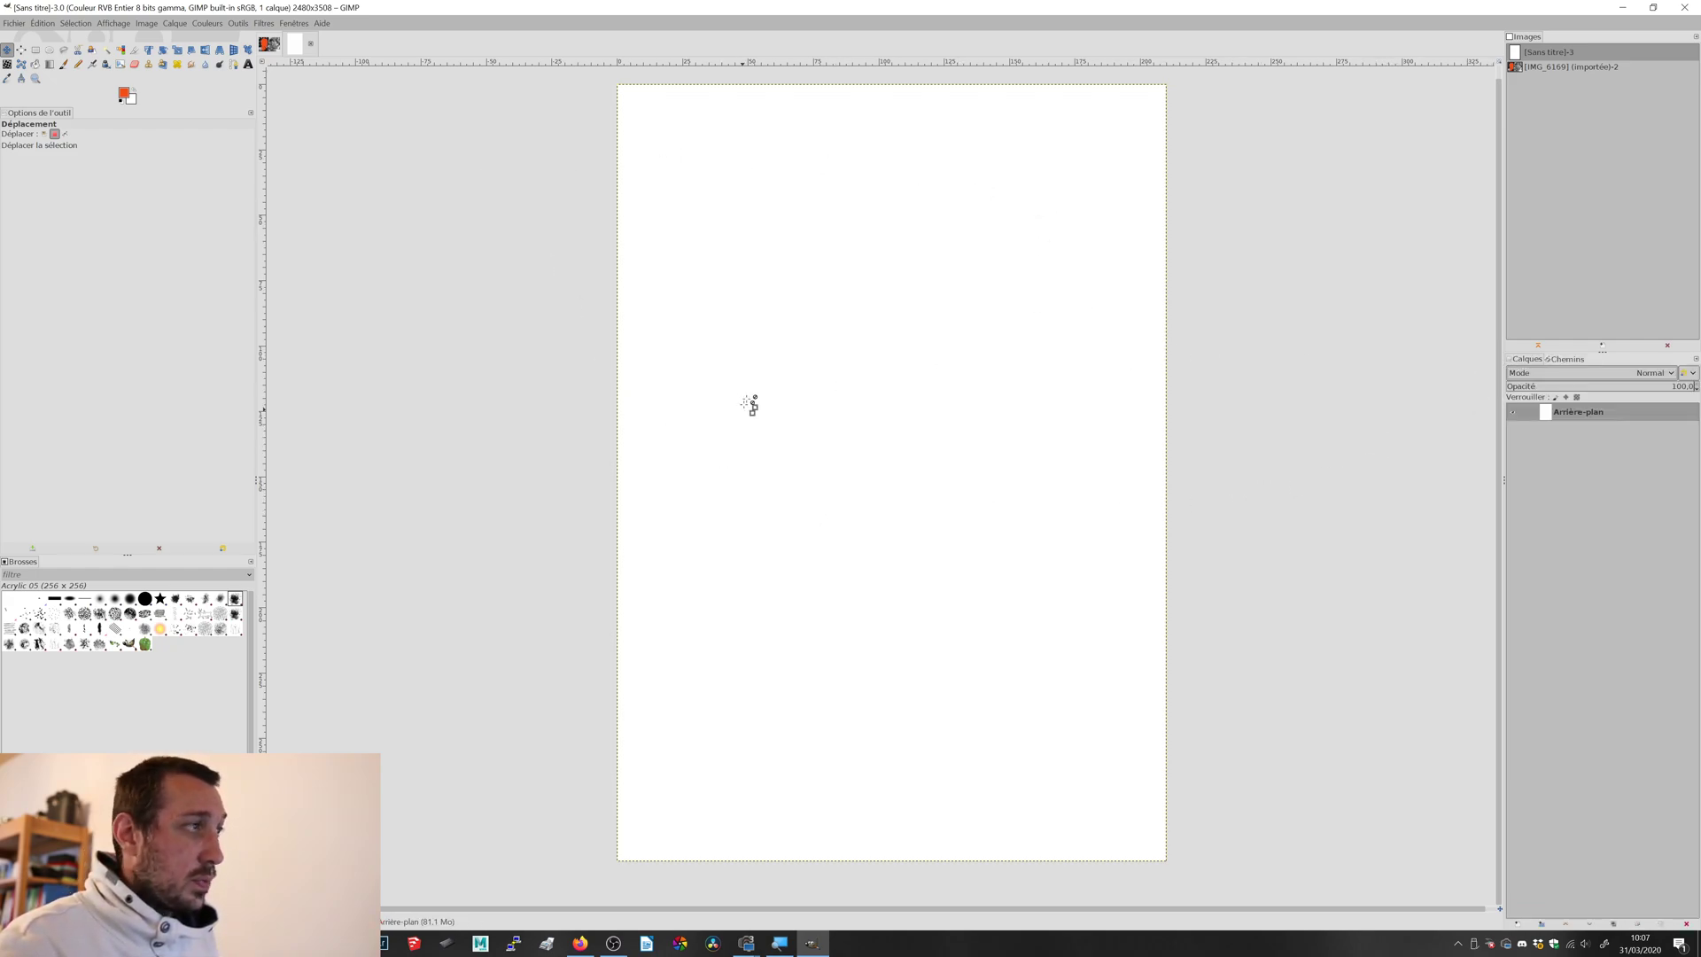
left_click(65, 64)
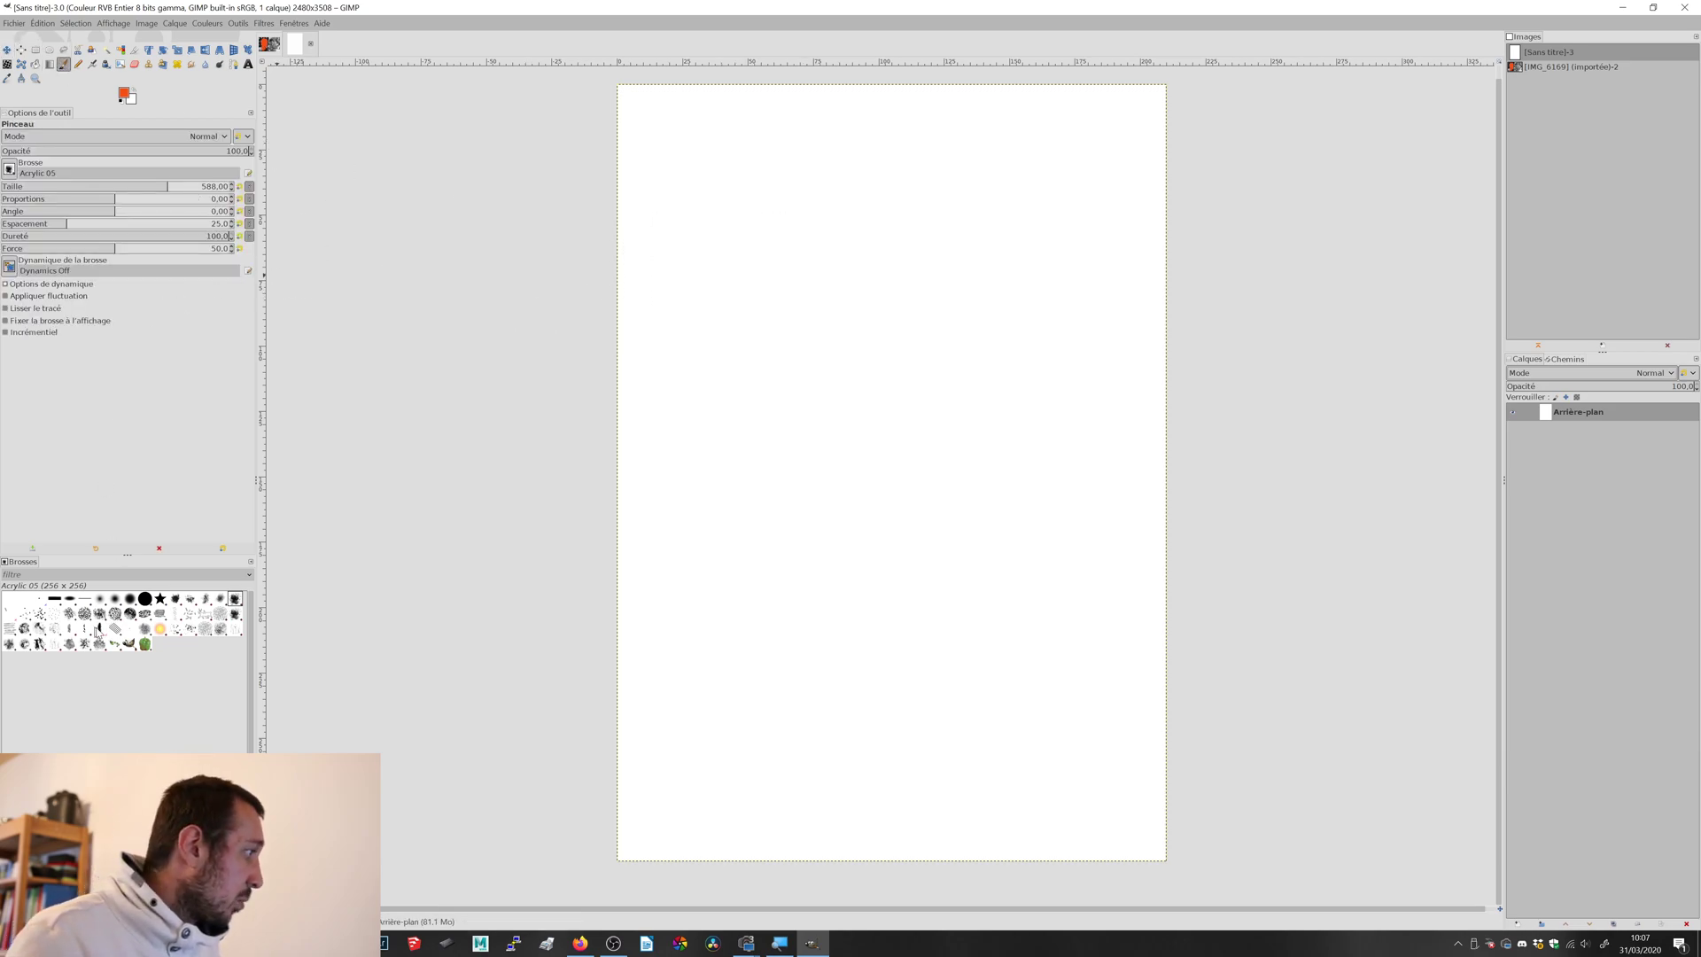
left_click(131, 599)
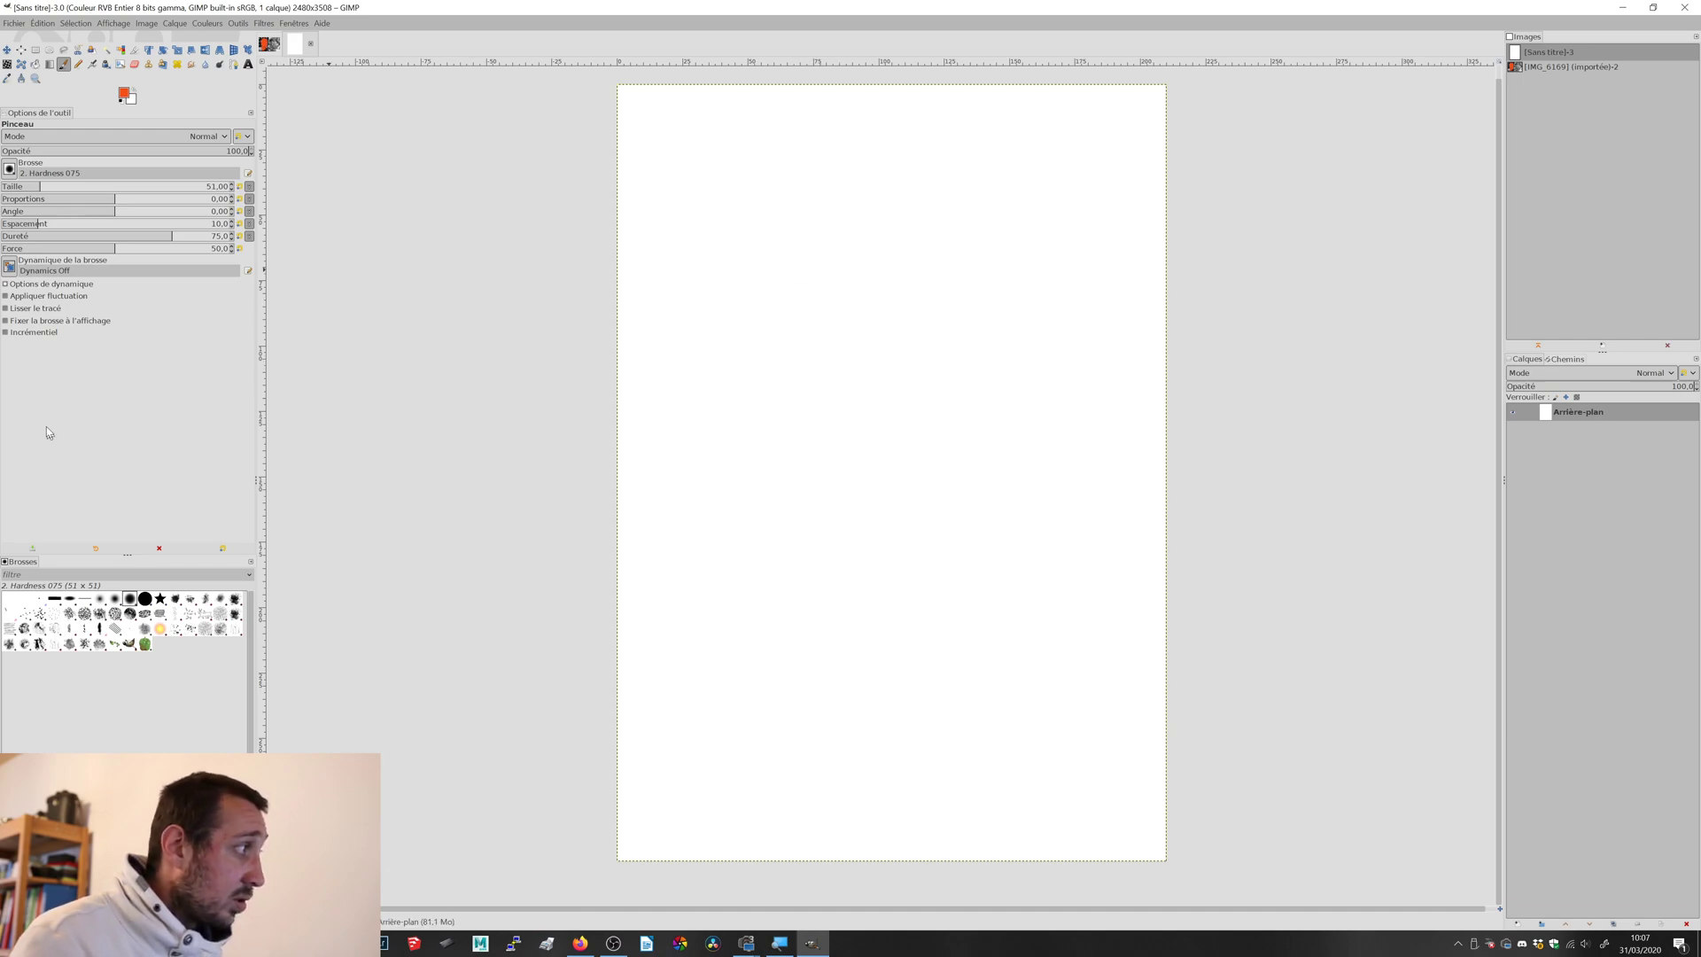
left_click_drag(52, 189, 103, 188)
mouse_move(900, 357)
left_mouse_down()
mouse_move(968, 354)
mouse_move(921, 327)
mouse_move(952, 310)
mouse_move(869, 300)
mouse_move(837, 316)
mouse_move(947, 333)
mouse_move(846, 319)
mouse_move(719, 338)
left_mouse_up()
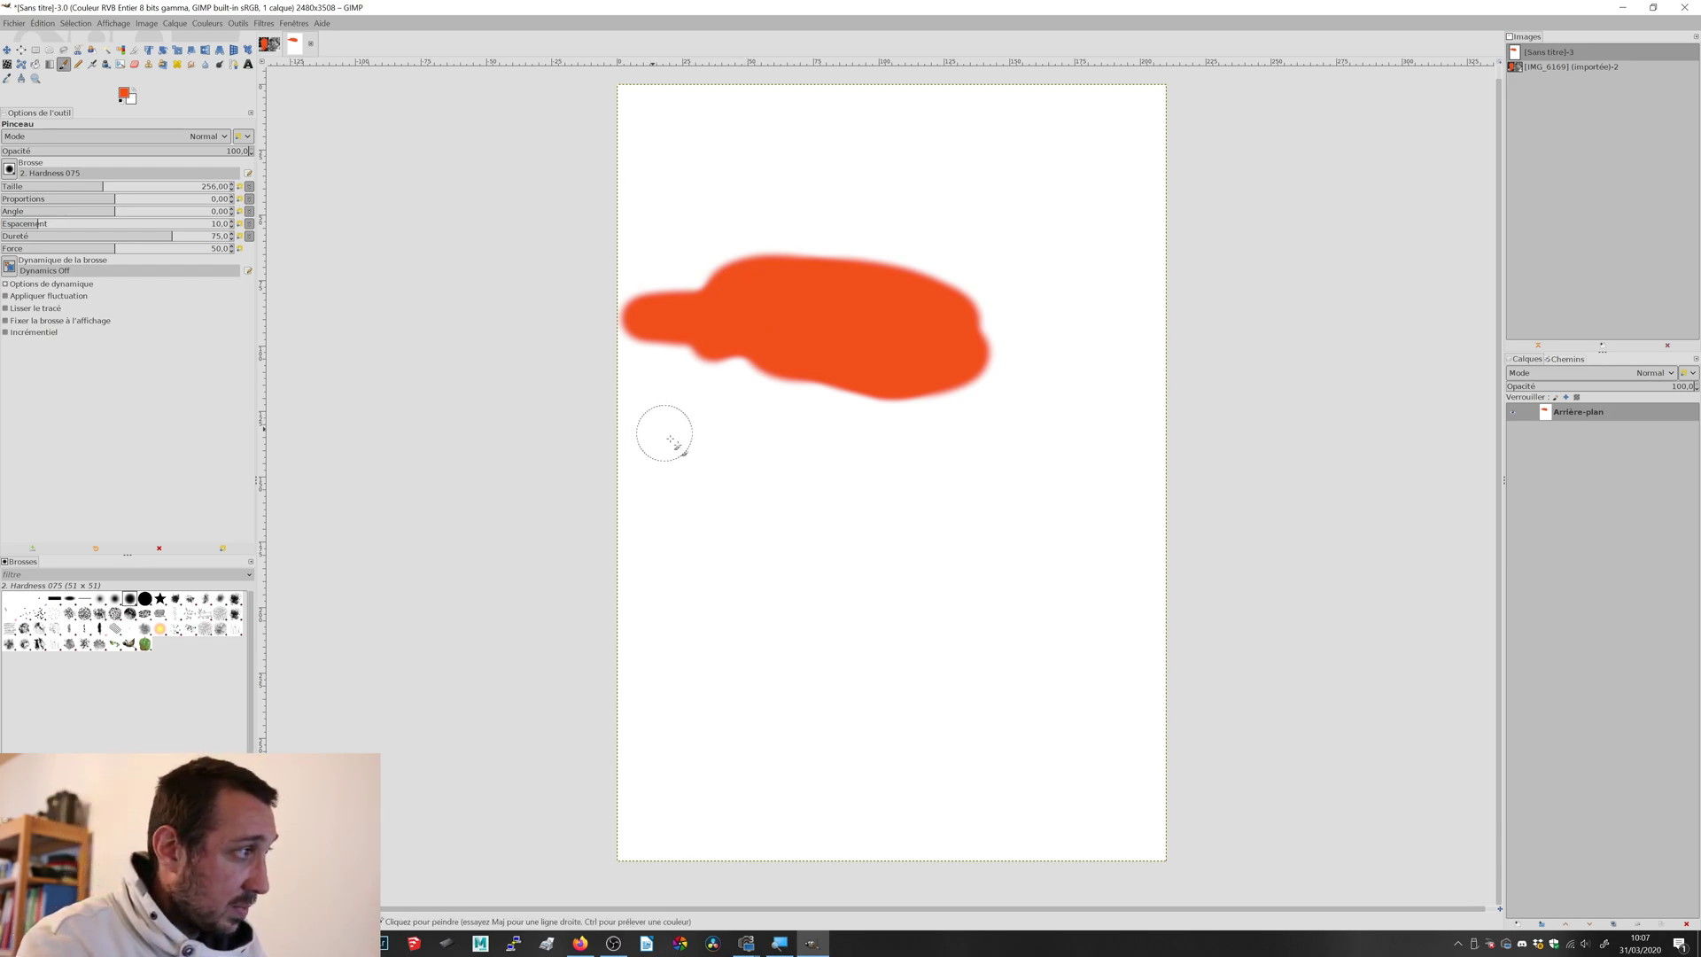
left_click_drag(675, 390, 766, 554)
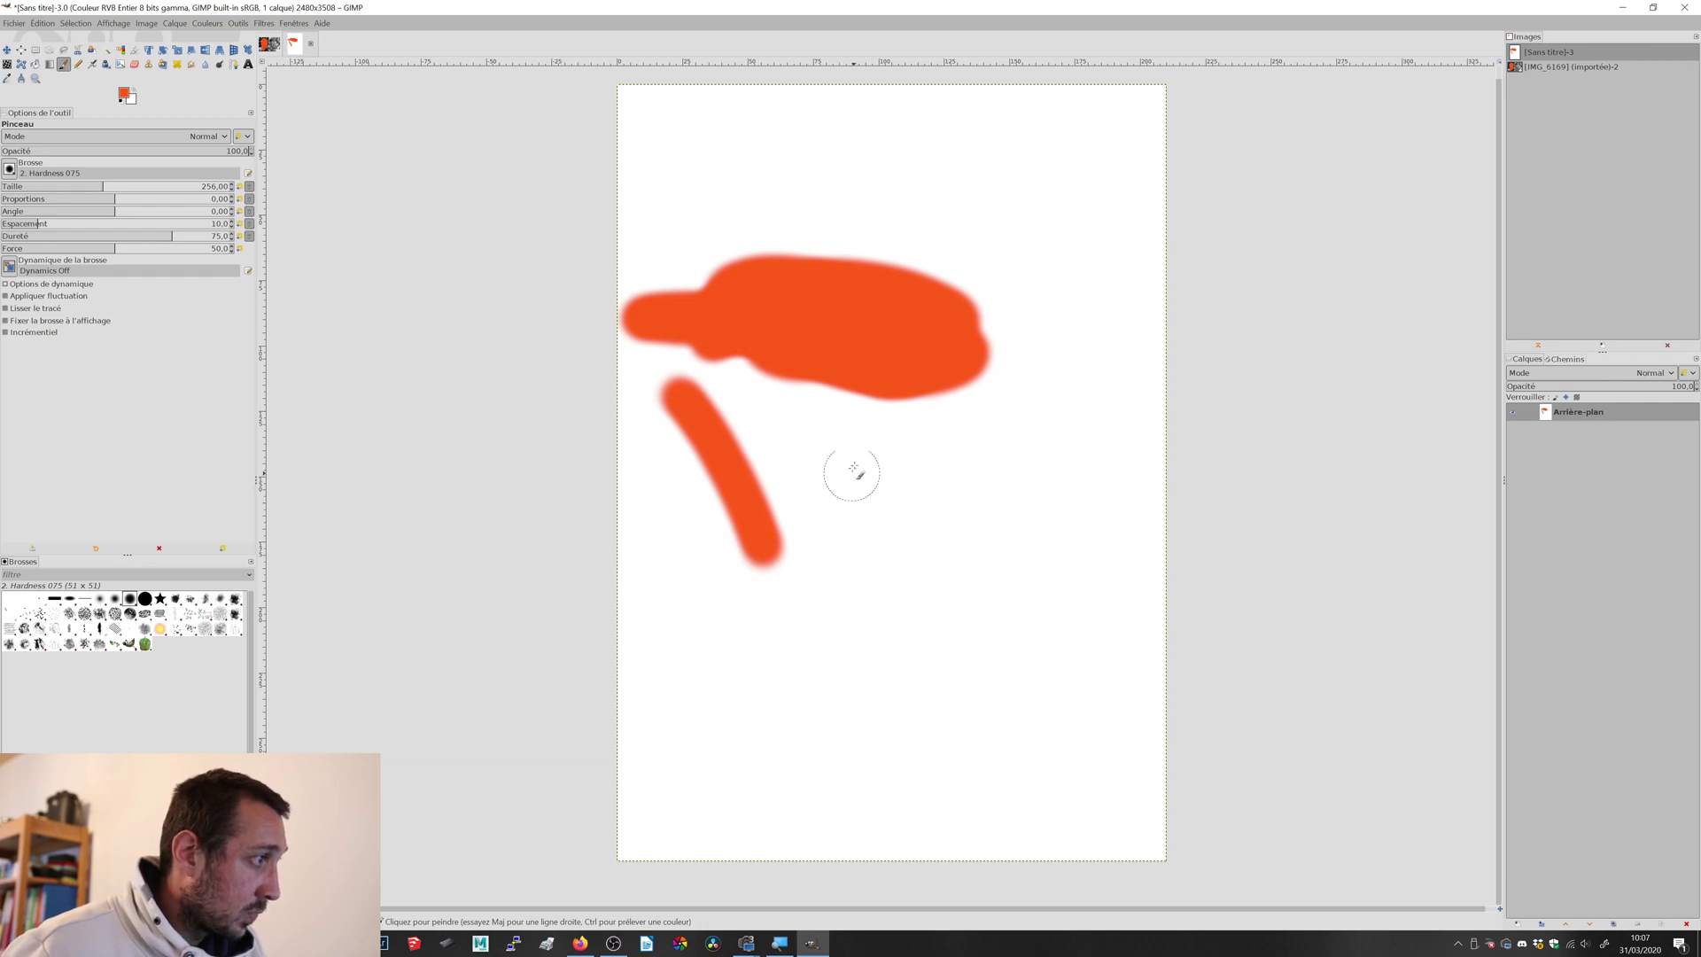
left_click(864, 512)
mouse_move(943, 568)
left_mouse_down()
mouse_move(862, 619)
mouse_move(833, 677)
left_mouse_up()
mouse_move(1045, 566)
left_mouse_down()
mouse_move(995, 463)
mouse_move(1094, 575)
left_mouse_up()
left_click_drag(725, 682, 726, 713)
left_click(842, 753)
left_click(919, 722)
mouse_move(918, 722)
left_mouse_down()
mouse_move(896, 532)
mouse_move(793, 381)
left_mouse_up()
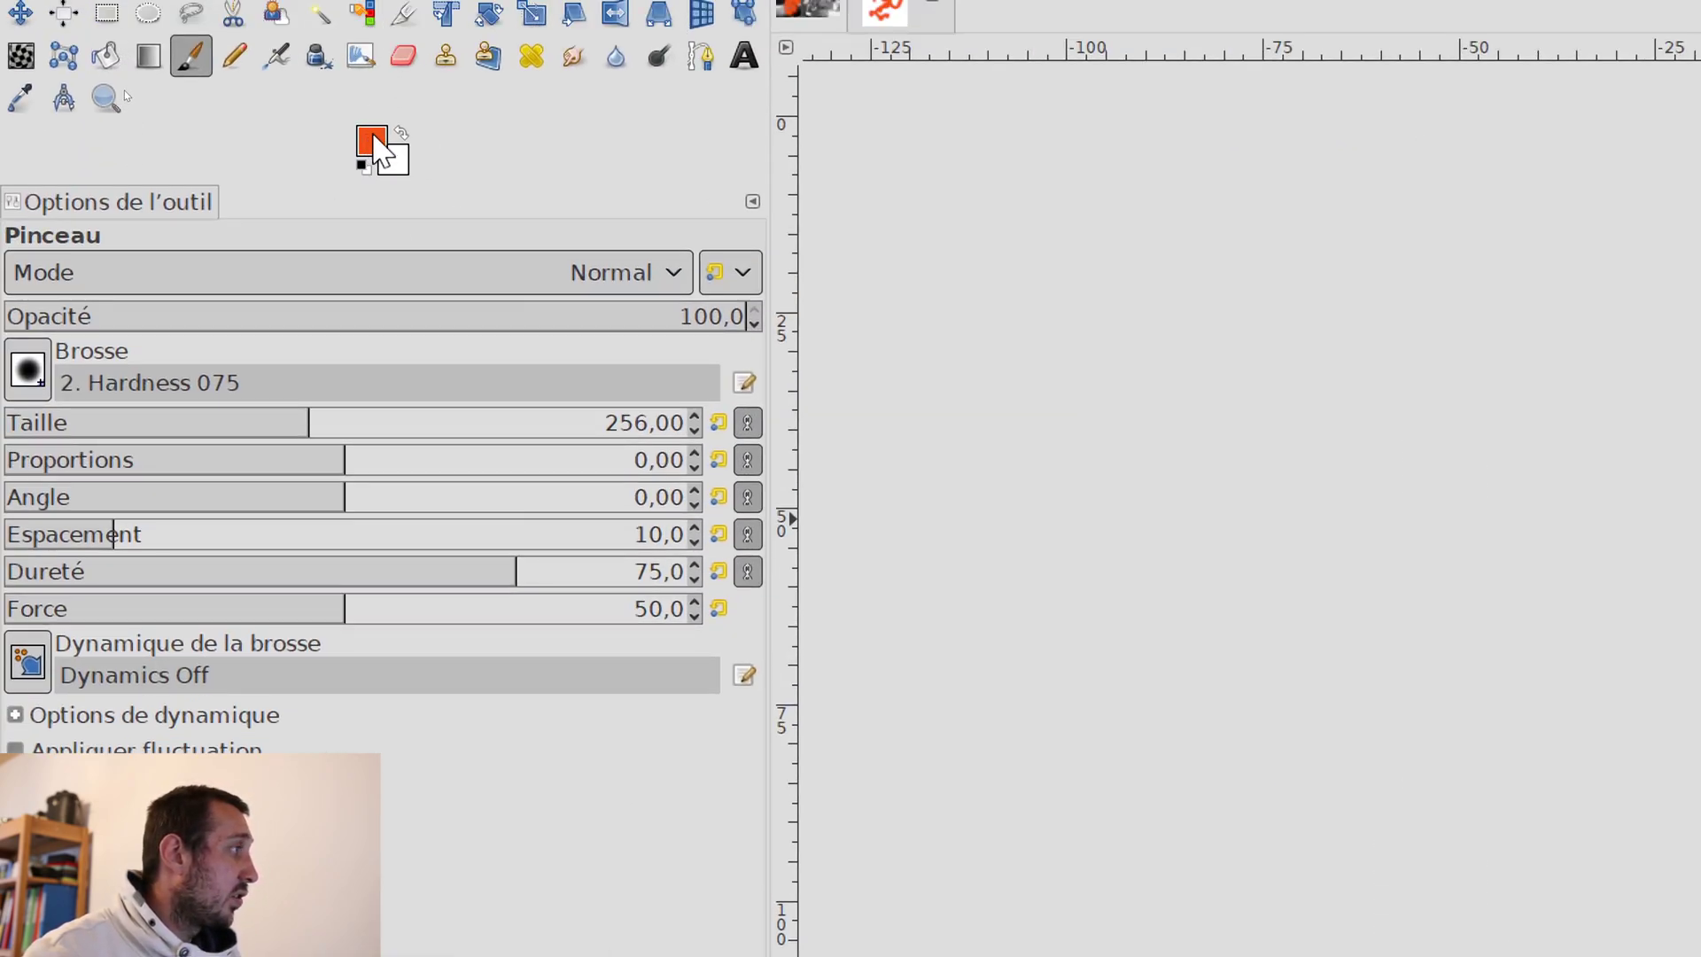
- Set the foreground colour to blue 2031bf and paint a large blob over the upper orange shape
left_click(375, 141)
left_click_drag(258, 53, 270, 166)
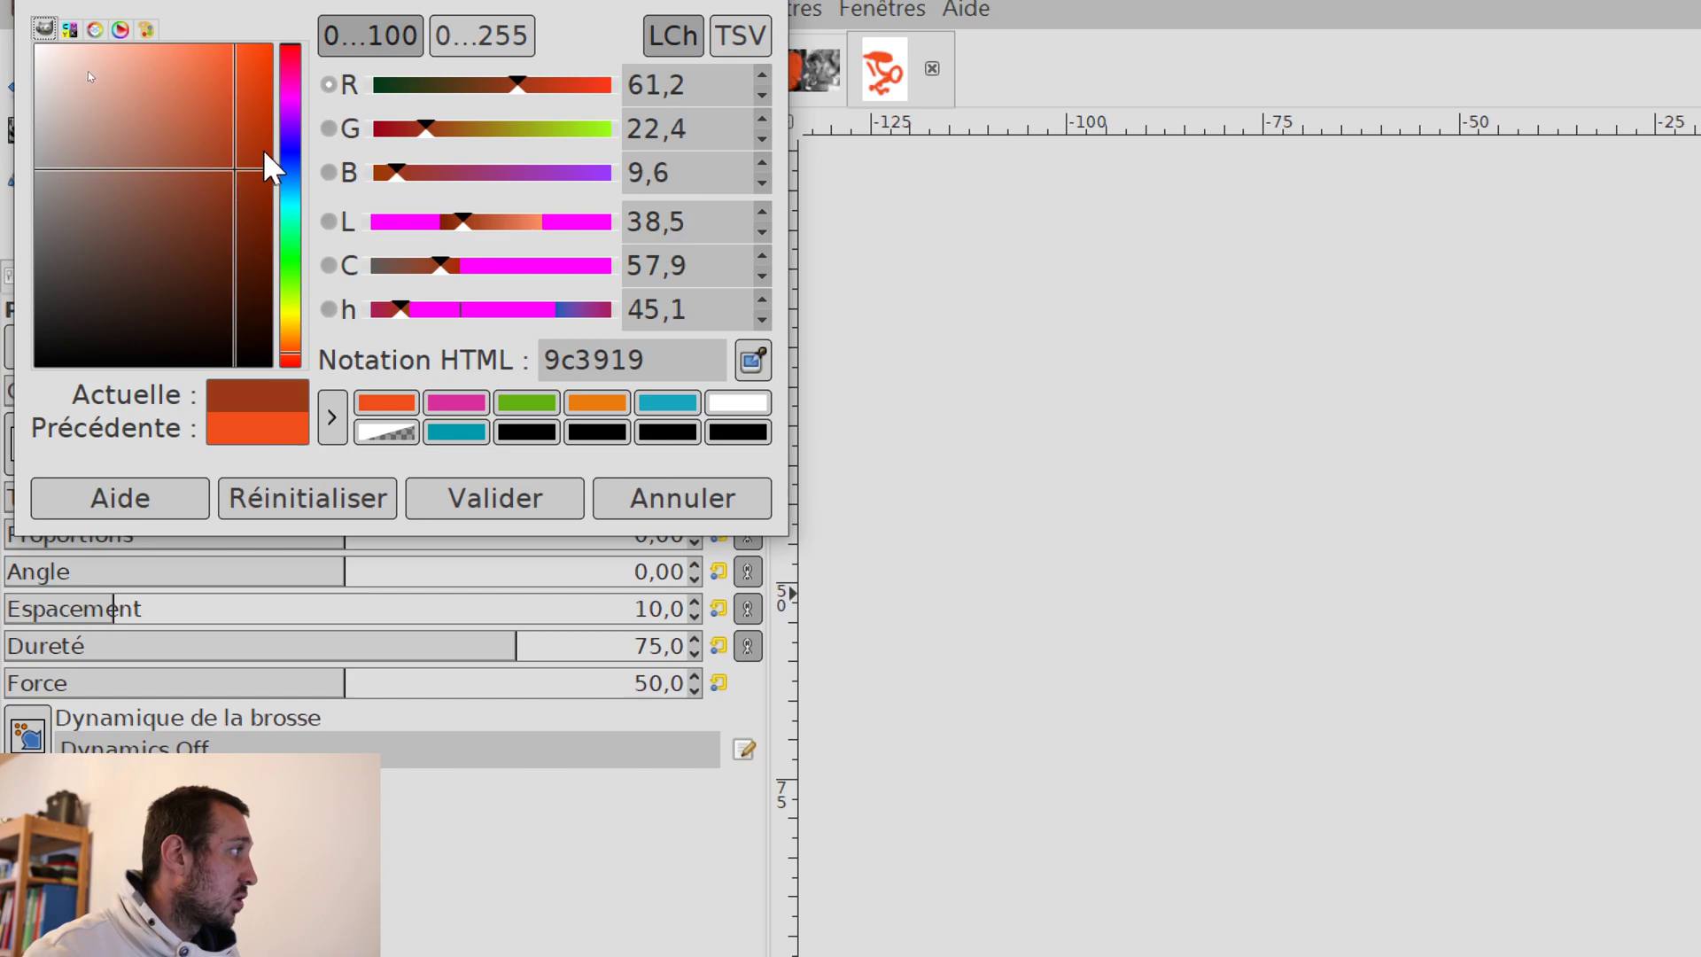
left_click(296, 171)
left_click(257, 105)
left_click_drag(257, 105, 231, 124)
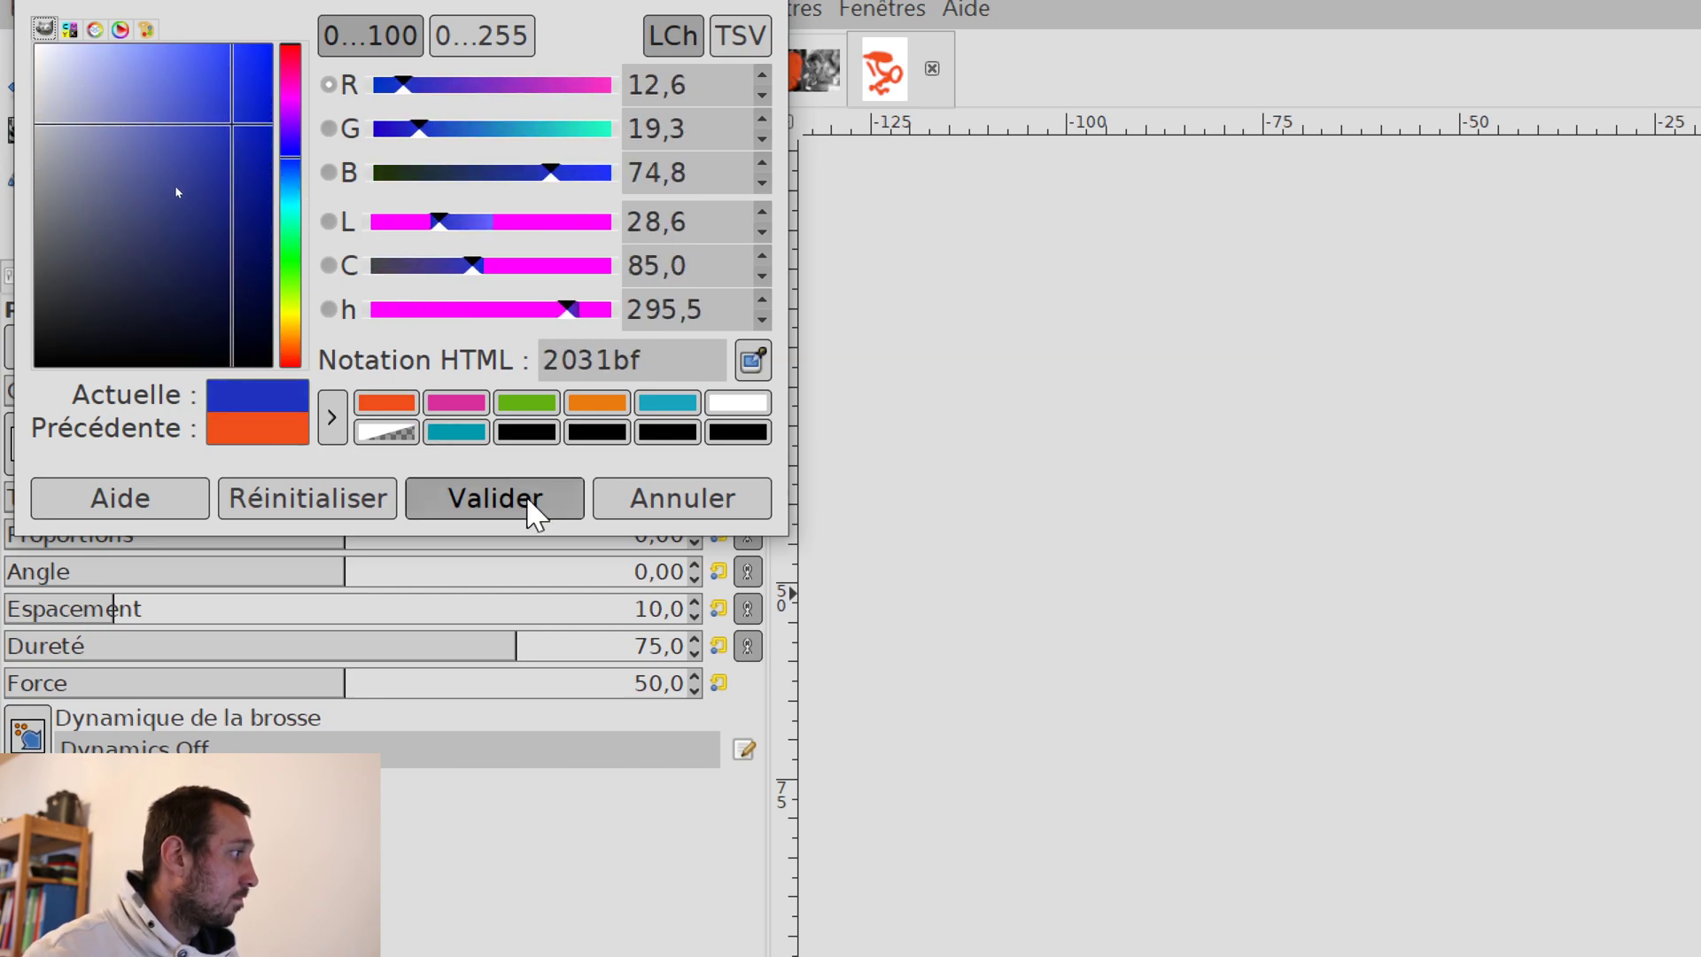
left_click(532, 500)
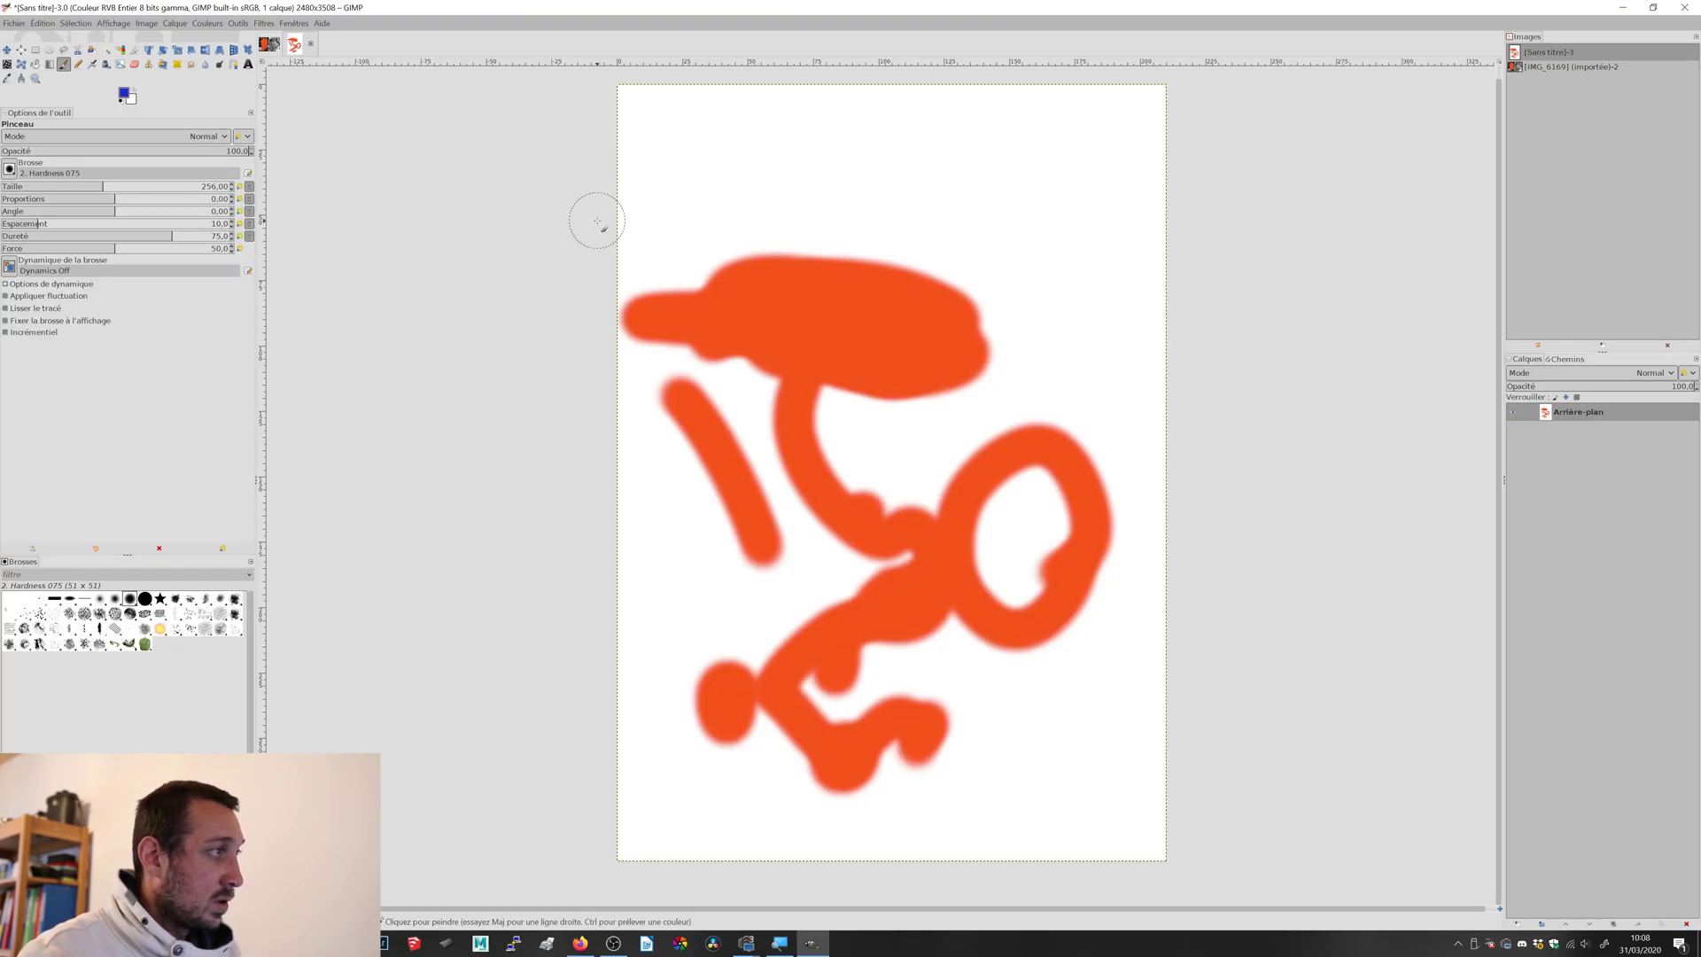
mouse_move(806, 306)
left_mouse_down()
mouse_move(848, 358)
mouse_move(908, 363)
mouse_move(1003, 329)
mouse_move(1009, 251)
mouse_move(926, 251)
mouse_move(837, 350)
mouse_move(958, 351)
mouse_move(992, 276)
mouse_move(861, 334)
mouse_move(1011, 250)
mouse_move(1033, 324)
mouse_move(895, 388)
mouse_move(837, 304)
mouse_move(972, 217)
mouse_move(982, 348)
left_mouse_up()
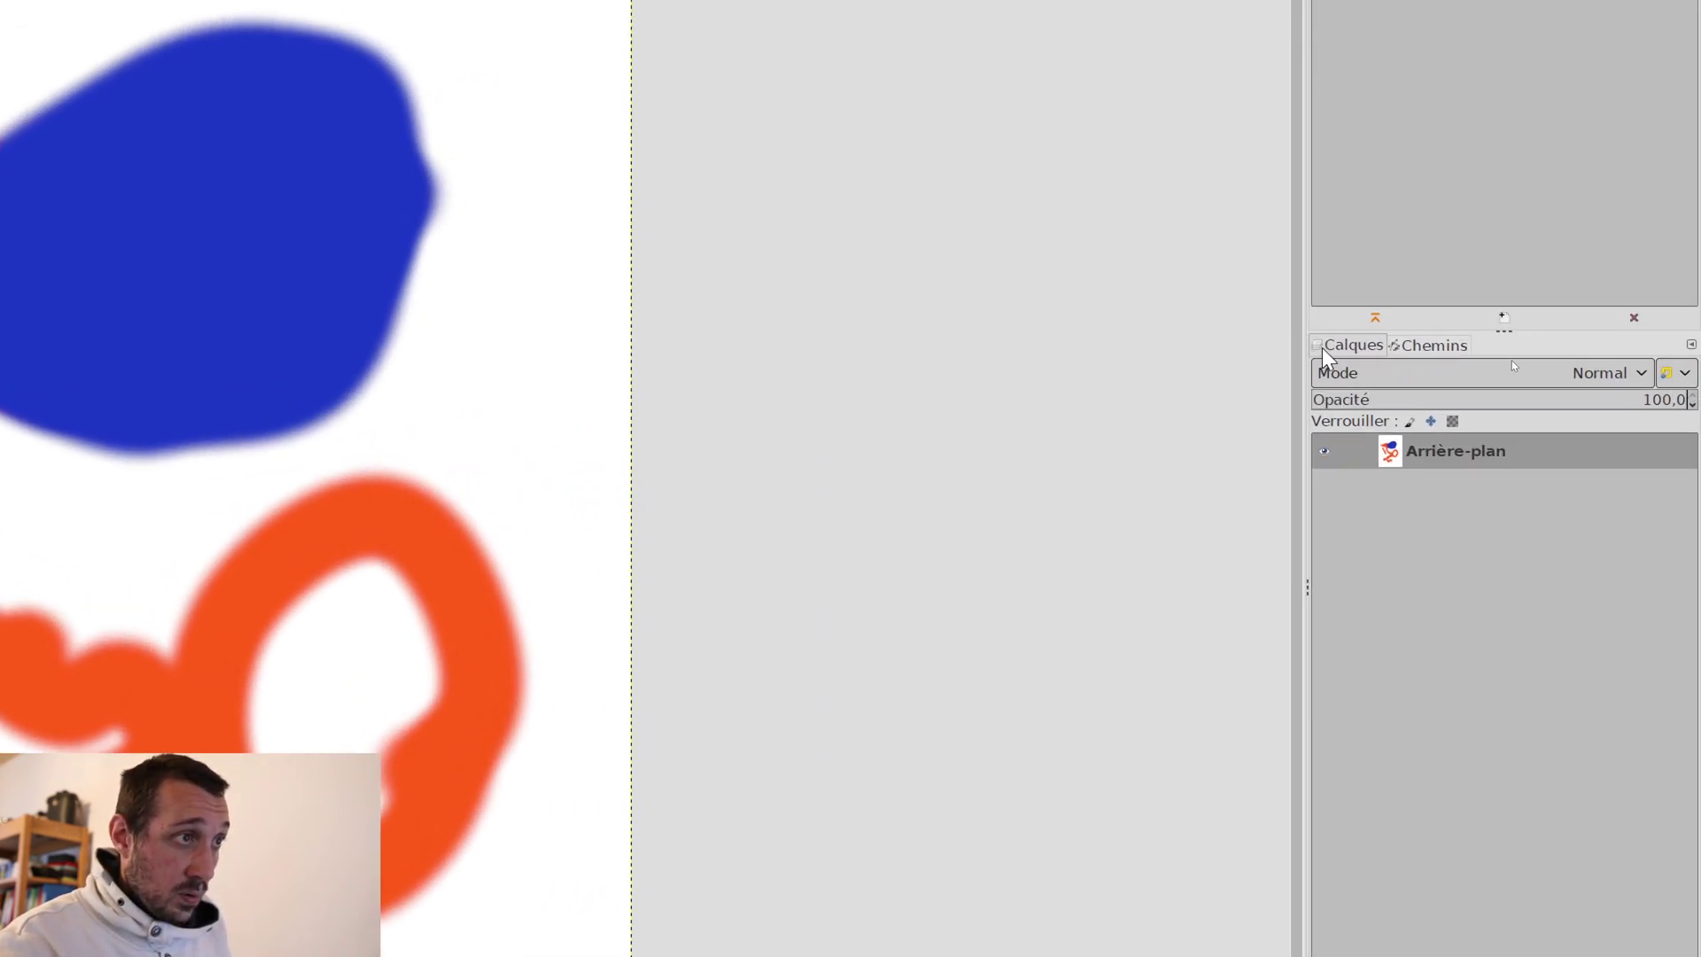
- Create another new image from the A4 (300 ppi) template
left_click(1571, 357)
left_click(1367, 346)
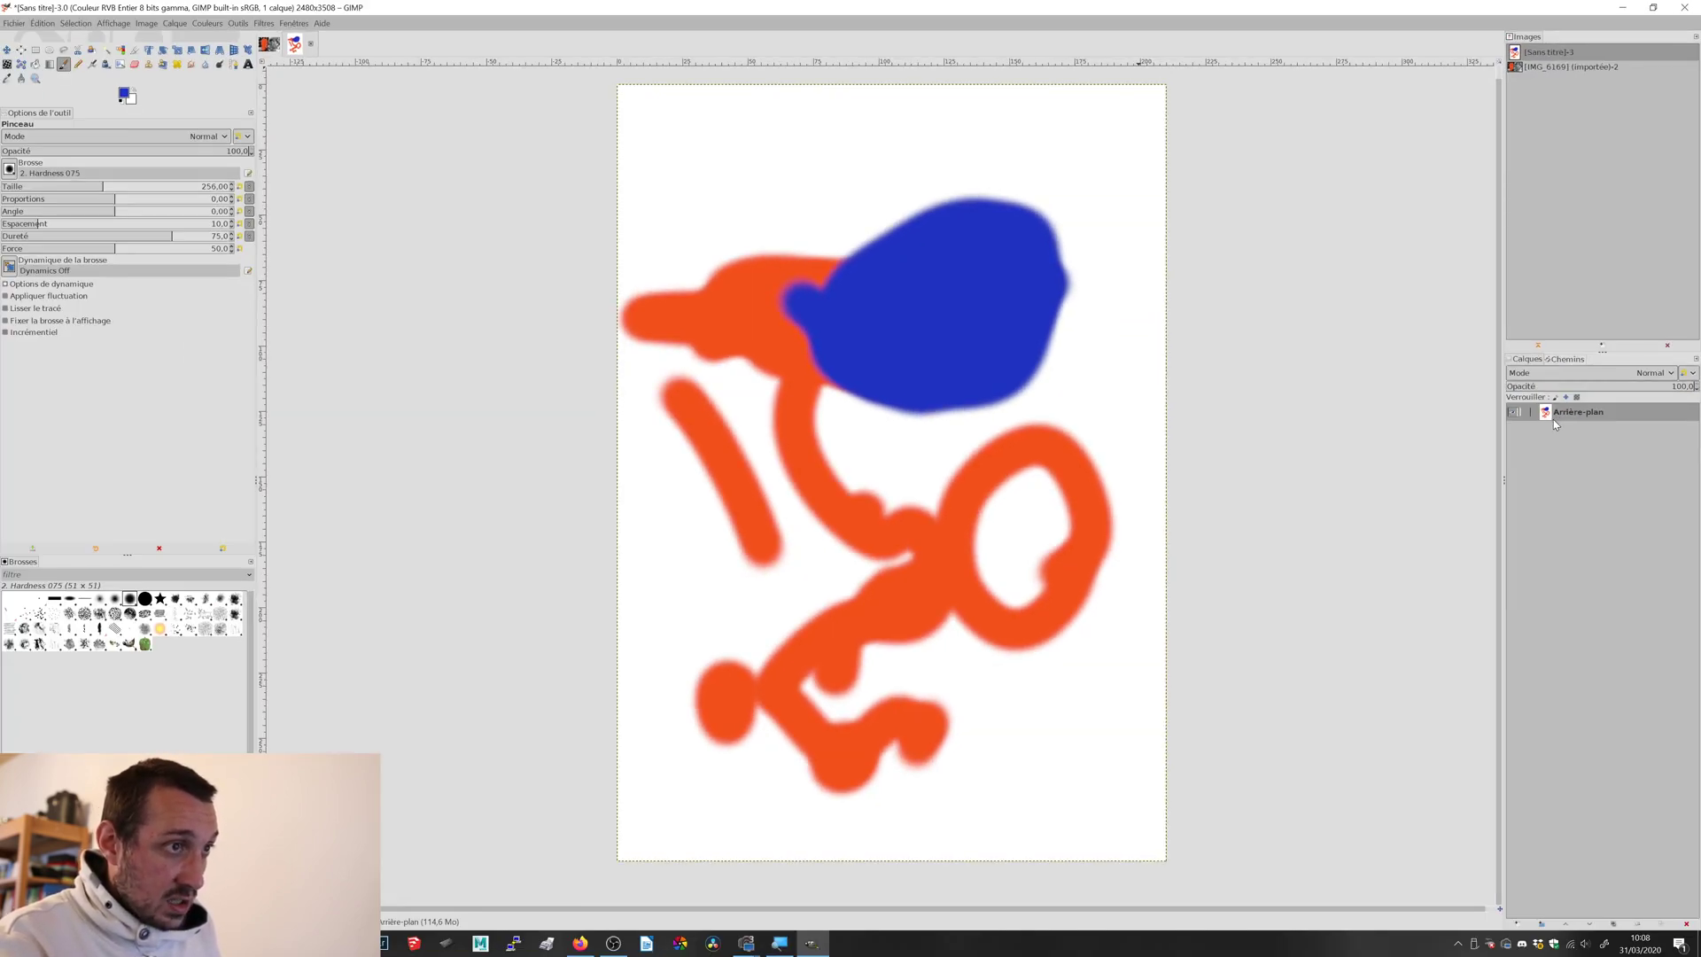
left_click(15, 23)
left_click(27, 39)
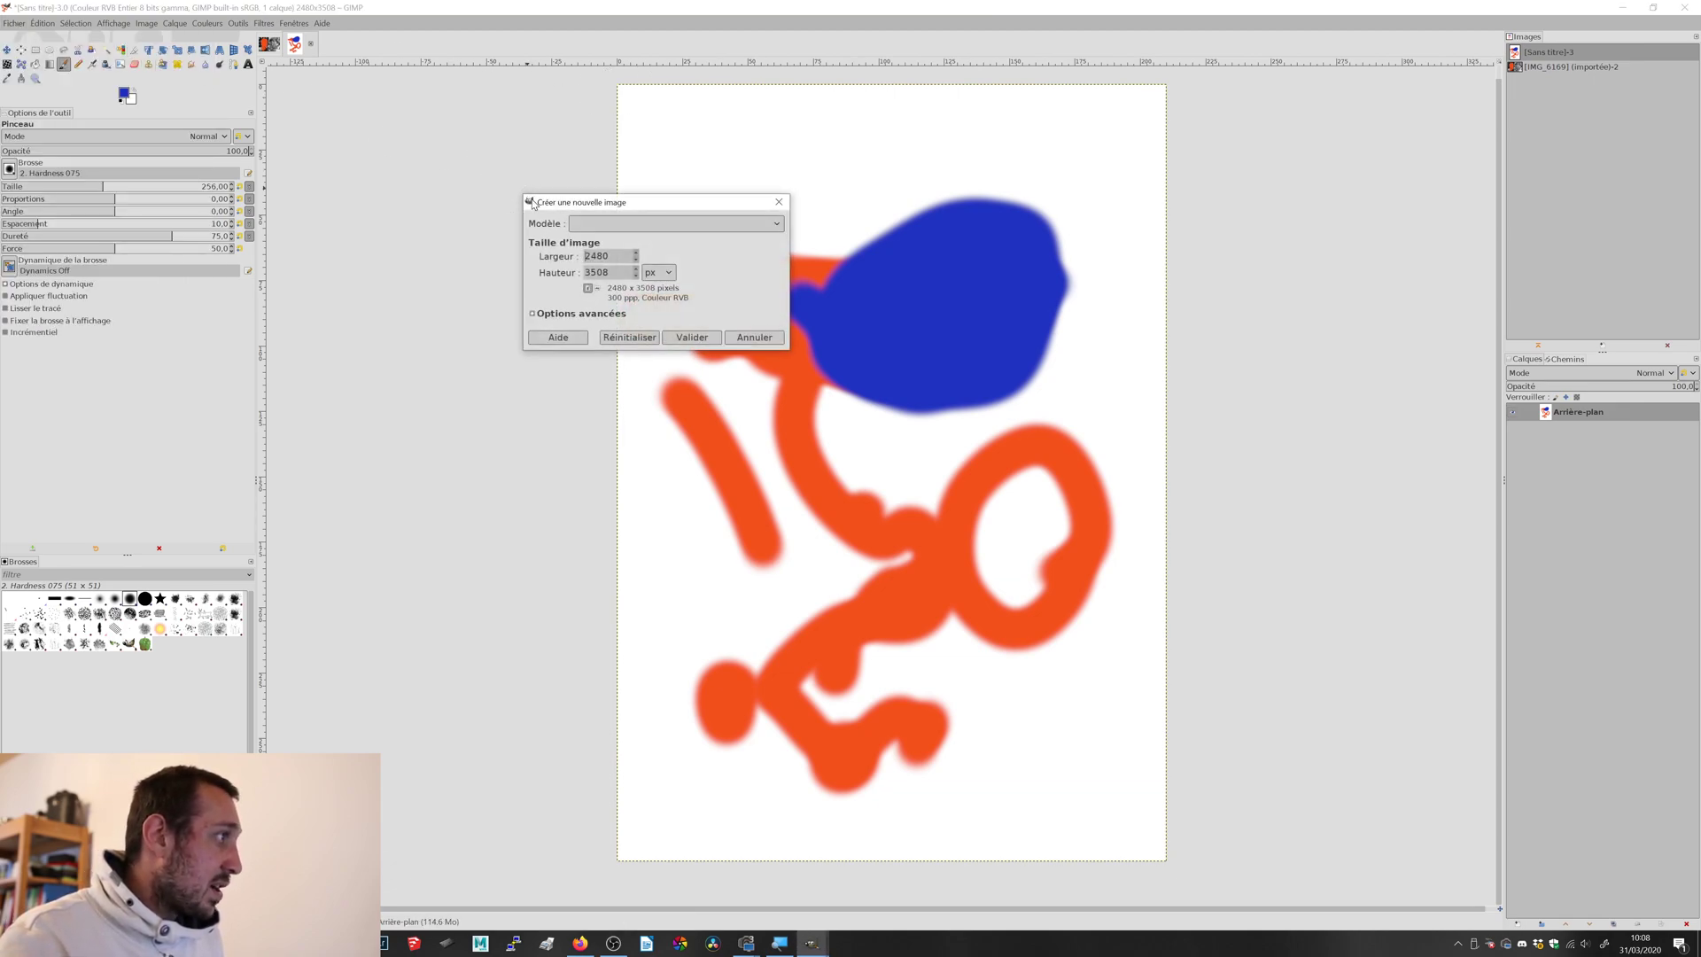
left_click(611, 225)
left_click(602, 274)
double_click(611, 256)
left_click(611, 224)
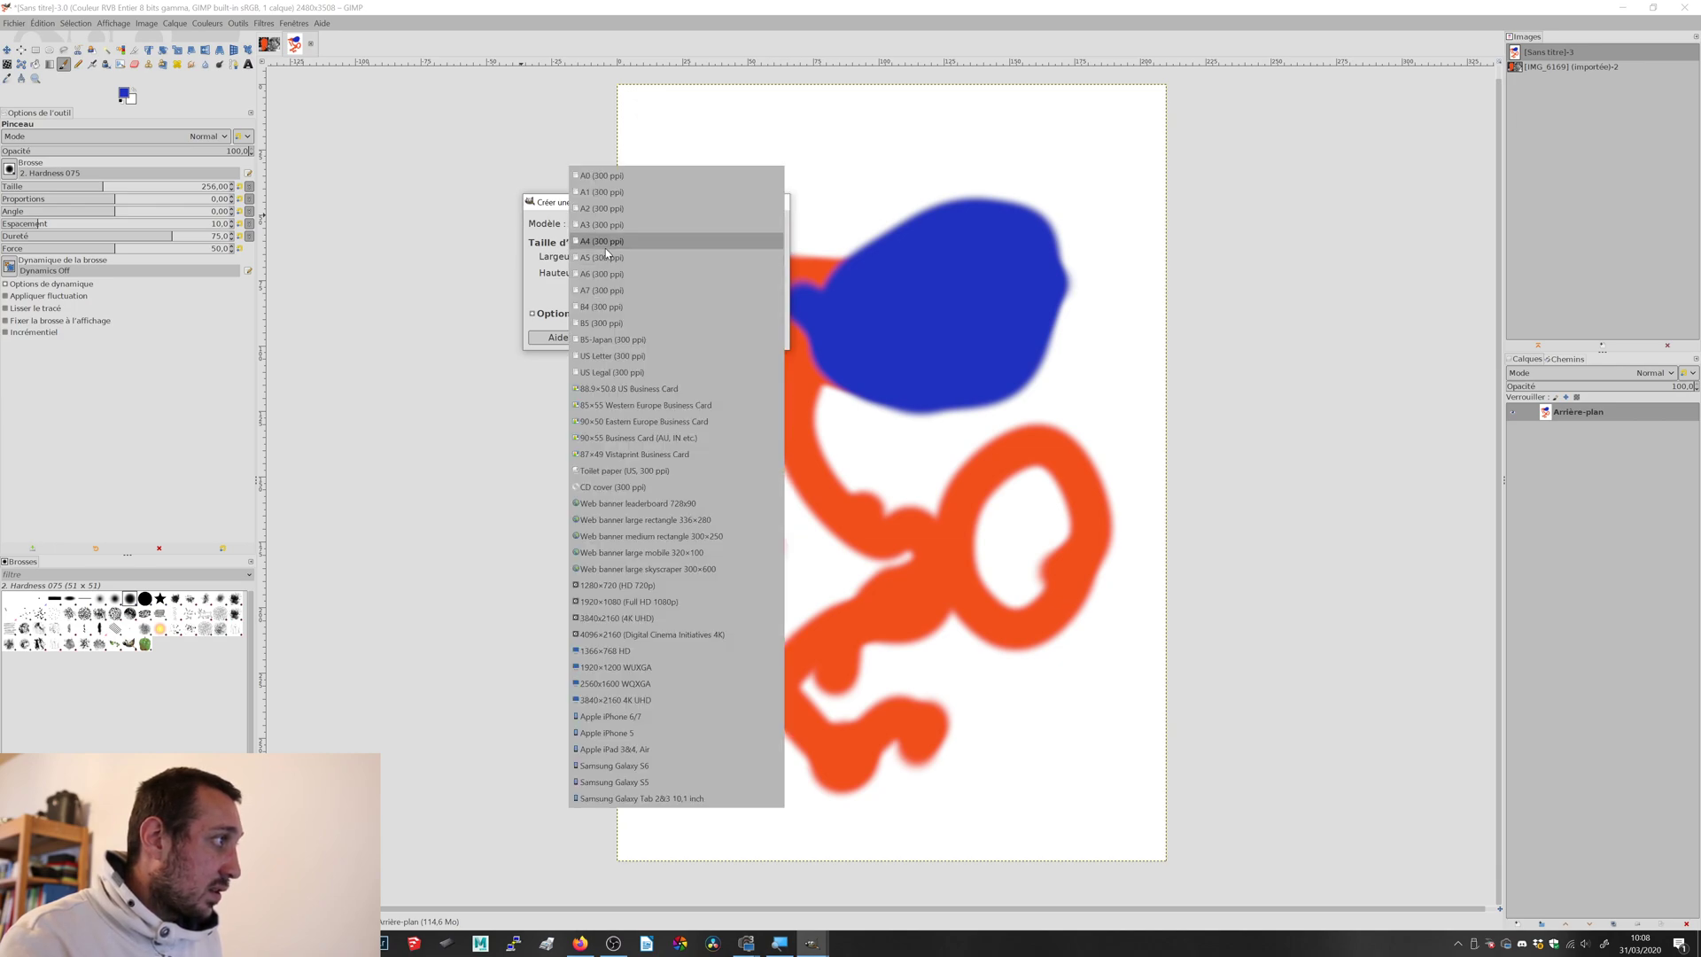
left_click(610, 254)
left_click(714, 342)
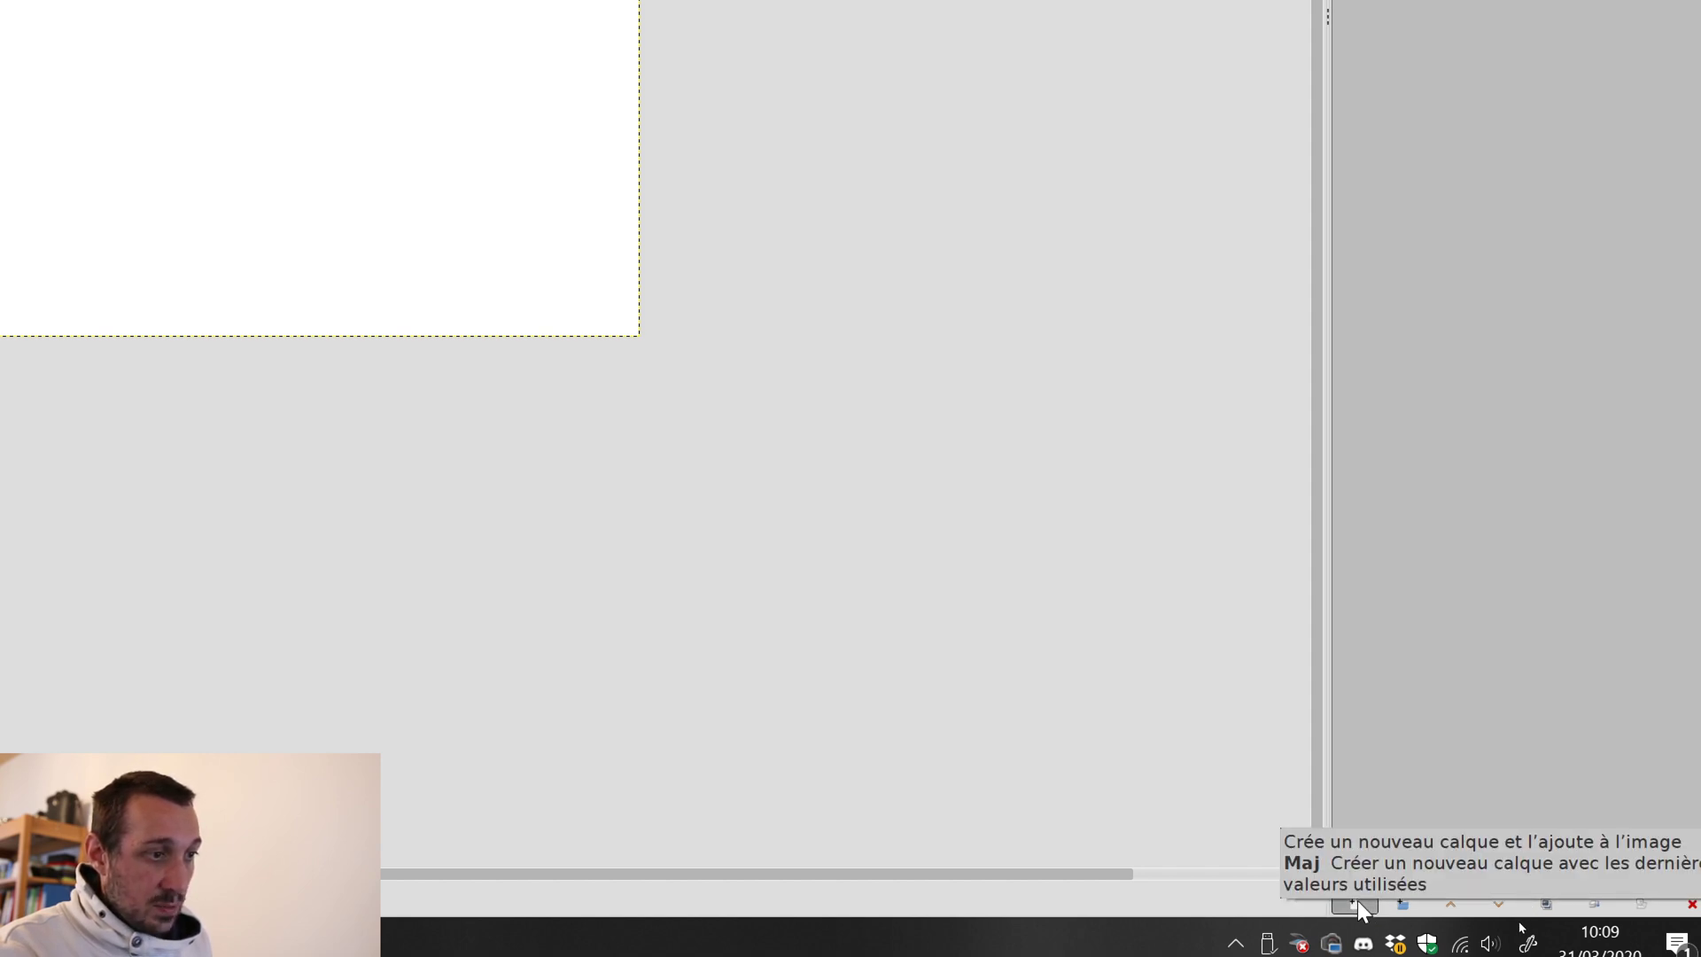
- Add a new transparent layer named test to the blank image
left_click(1357, 901)
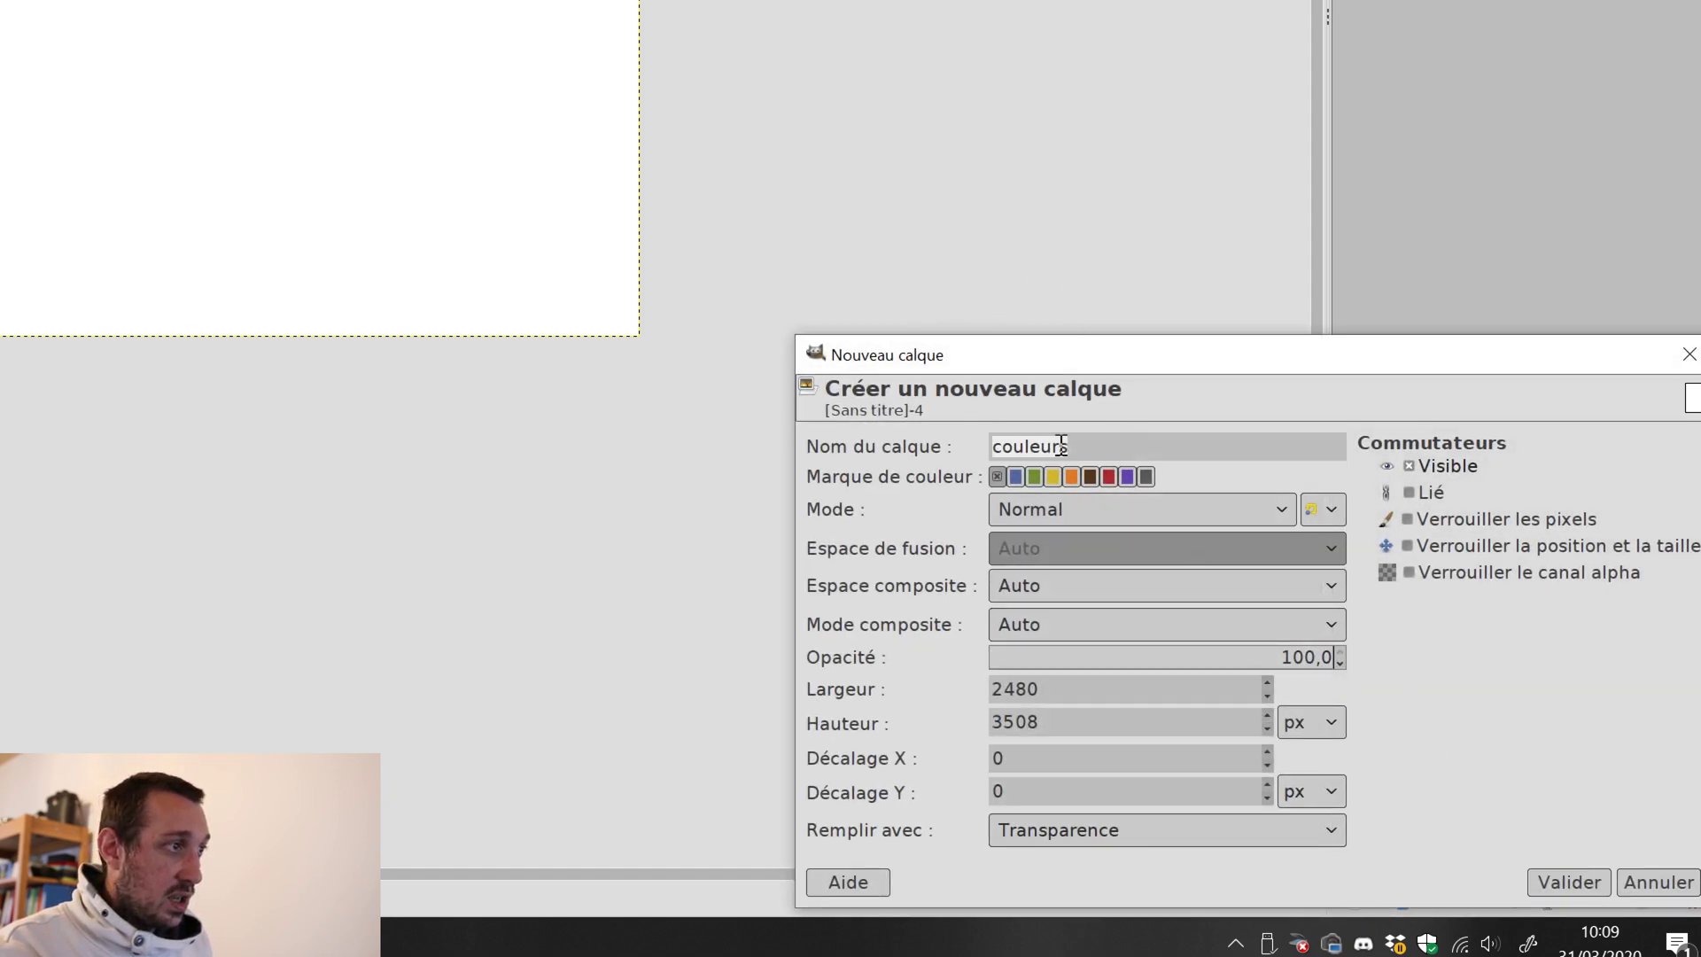
double_click(1063, 437)
type("test")
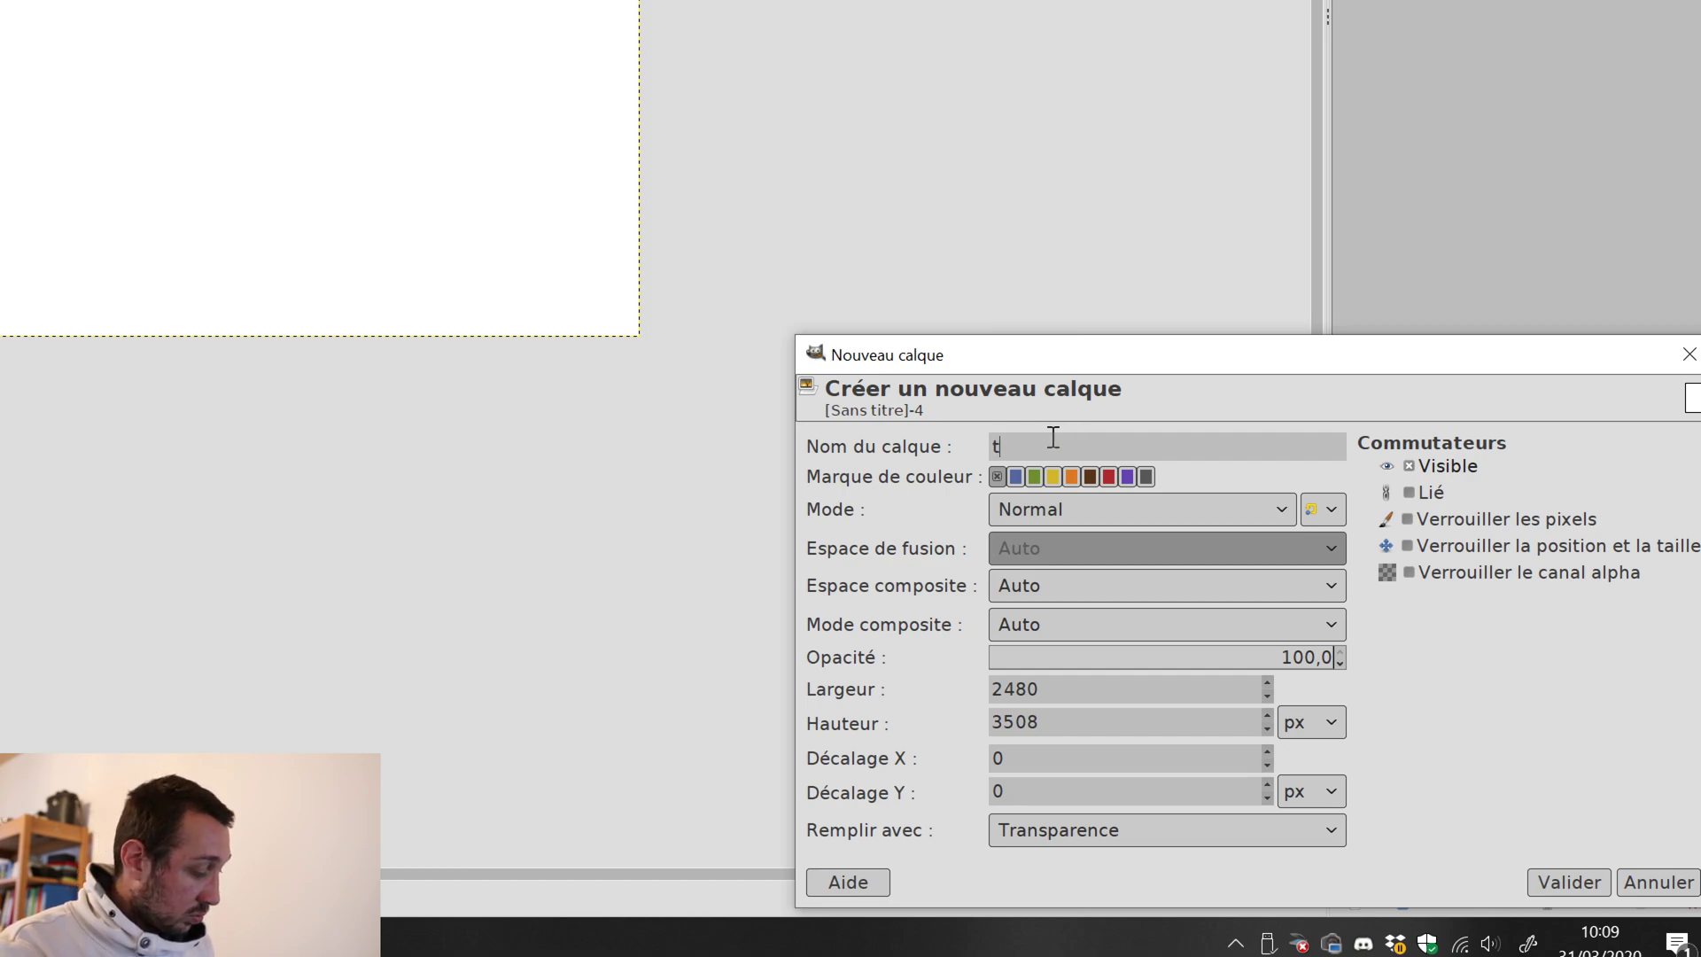
left_click(1556, 883)
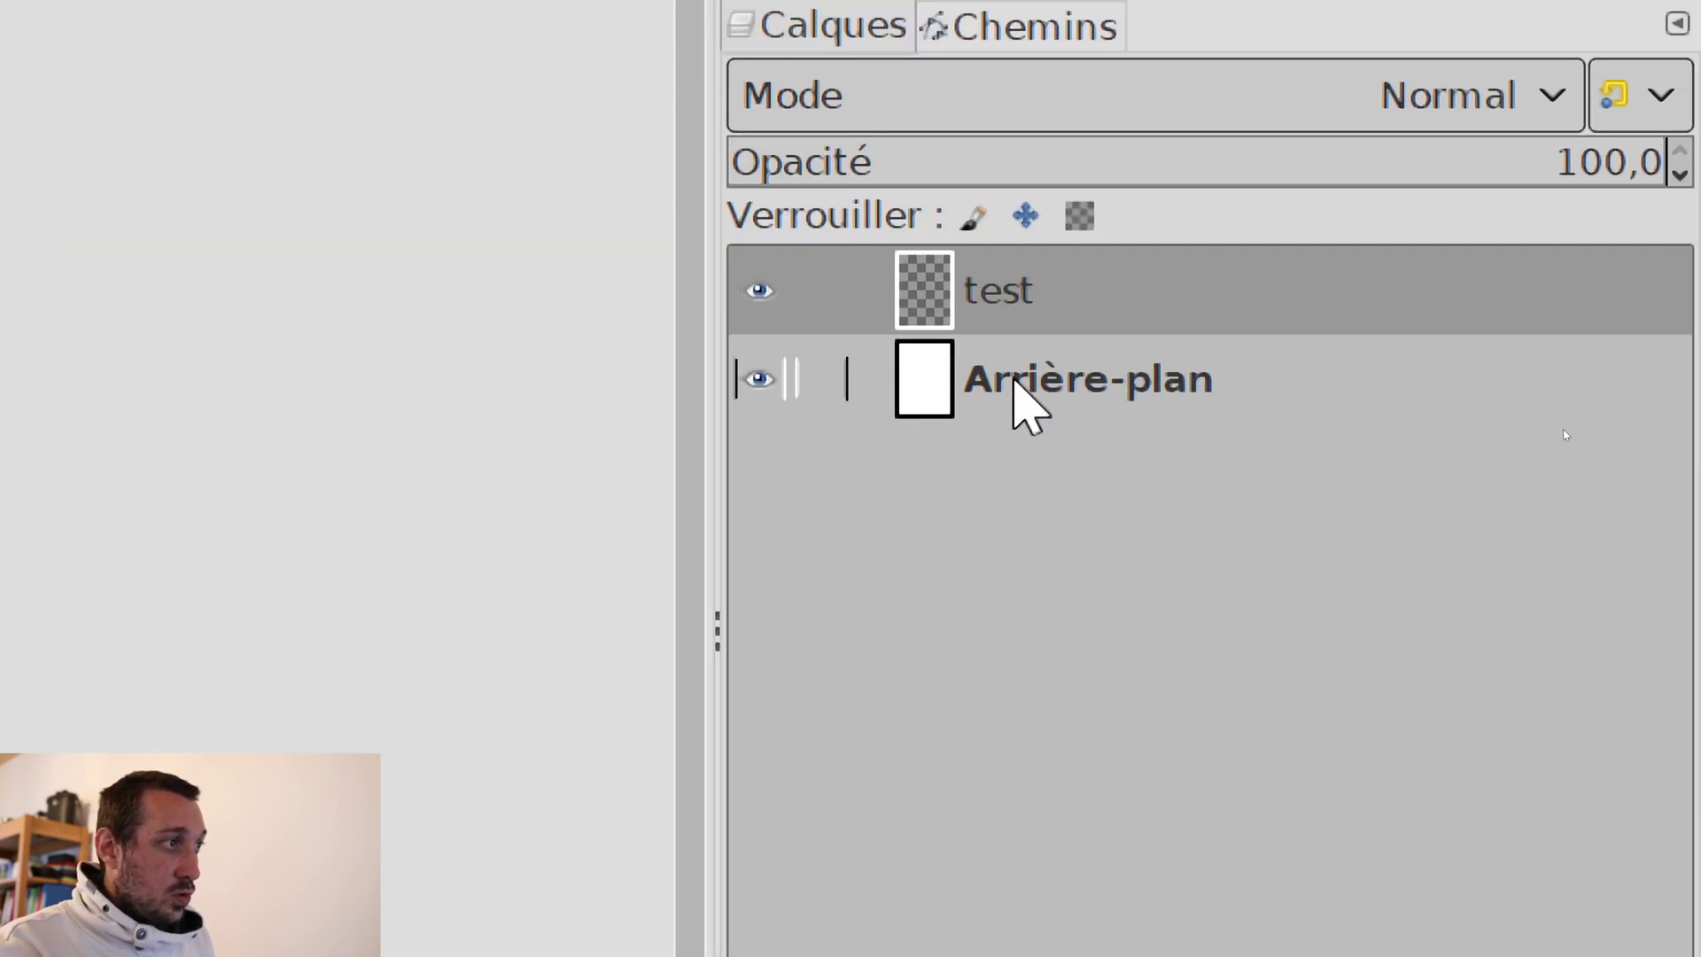
- Make test the active layer and paint a blue ring on it in the upper half of the page
left_click(1015, 383)
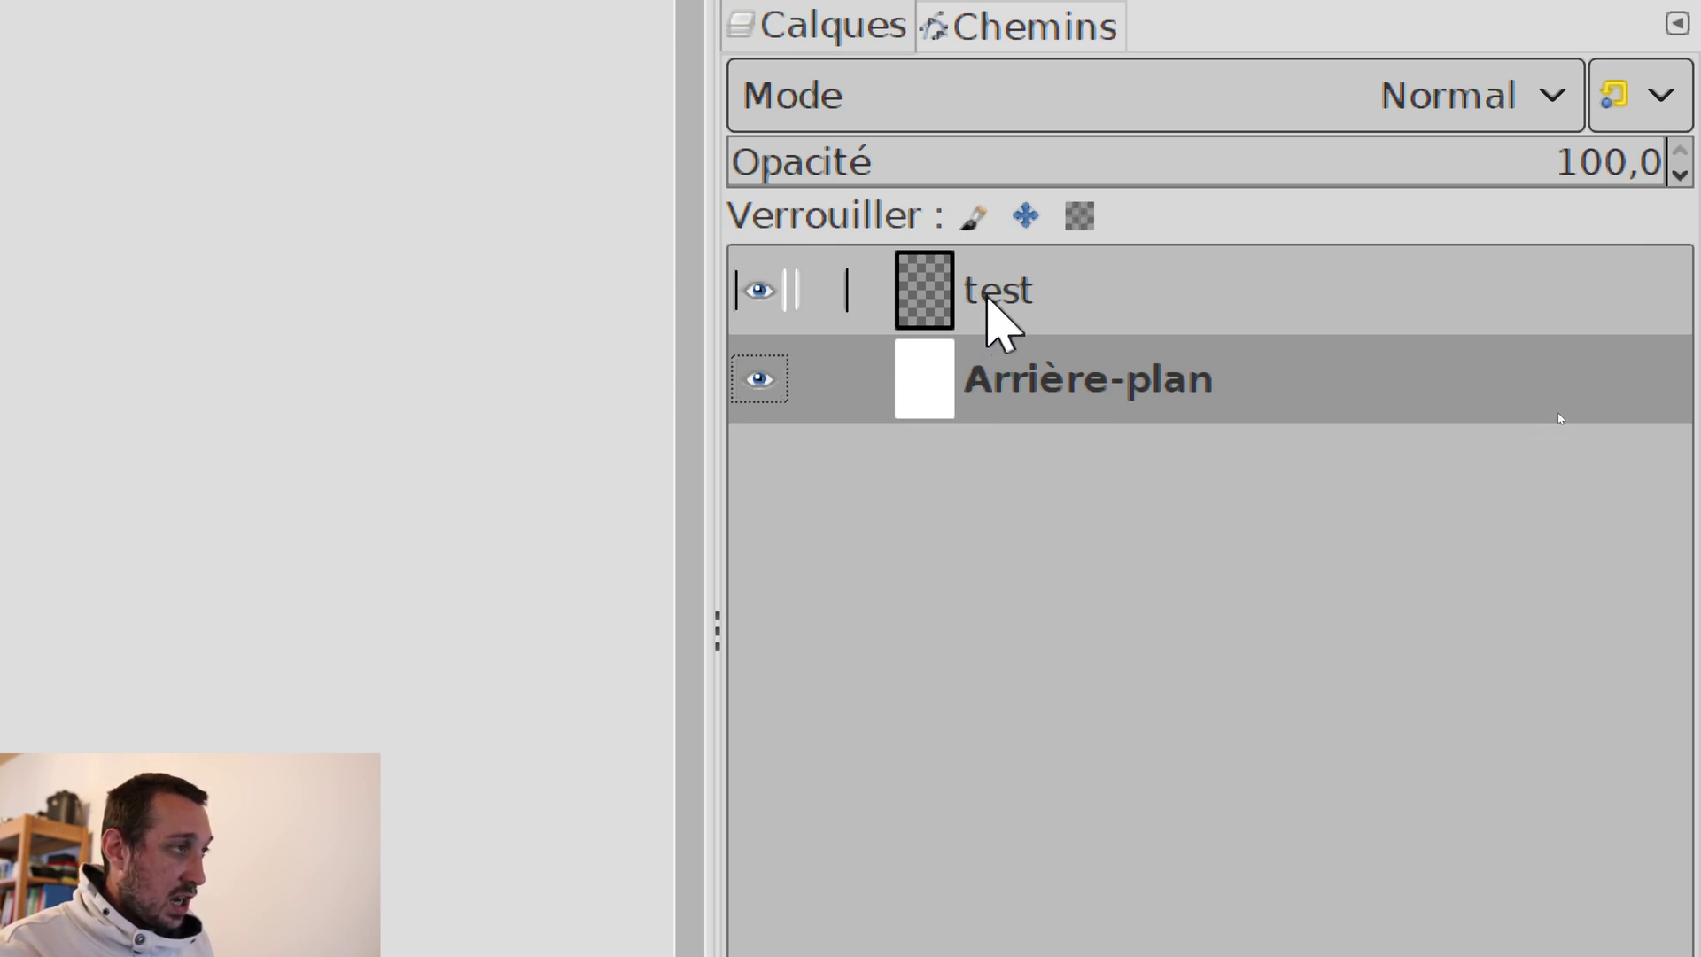
left_click(952, 285)
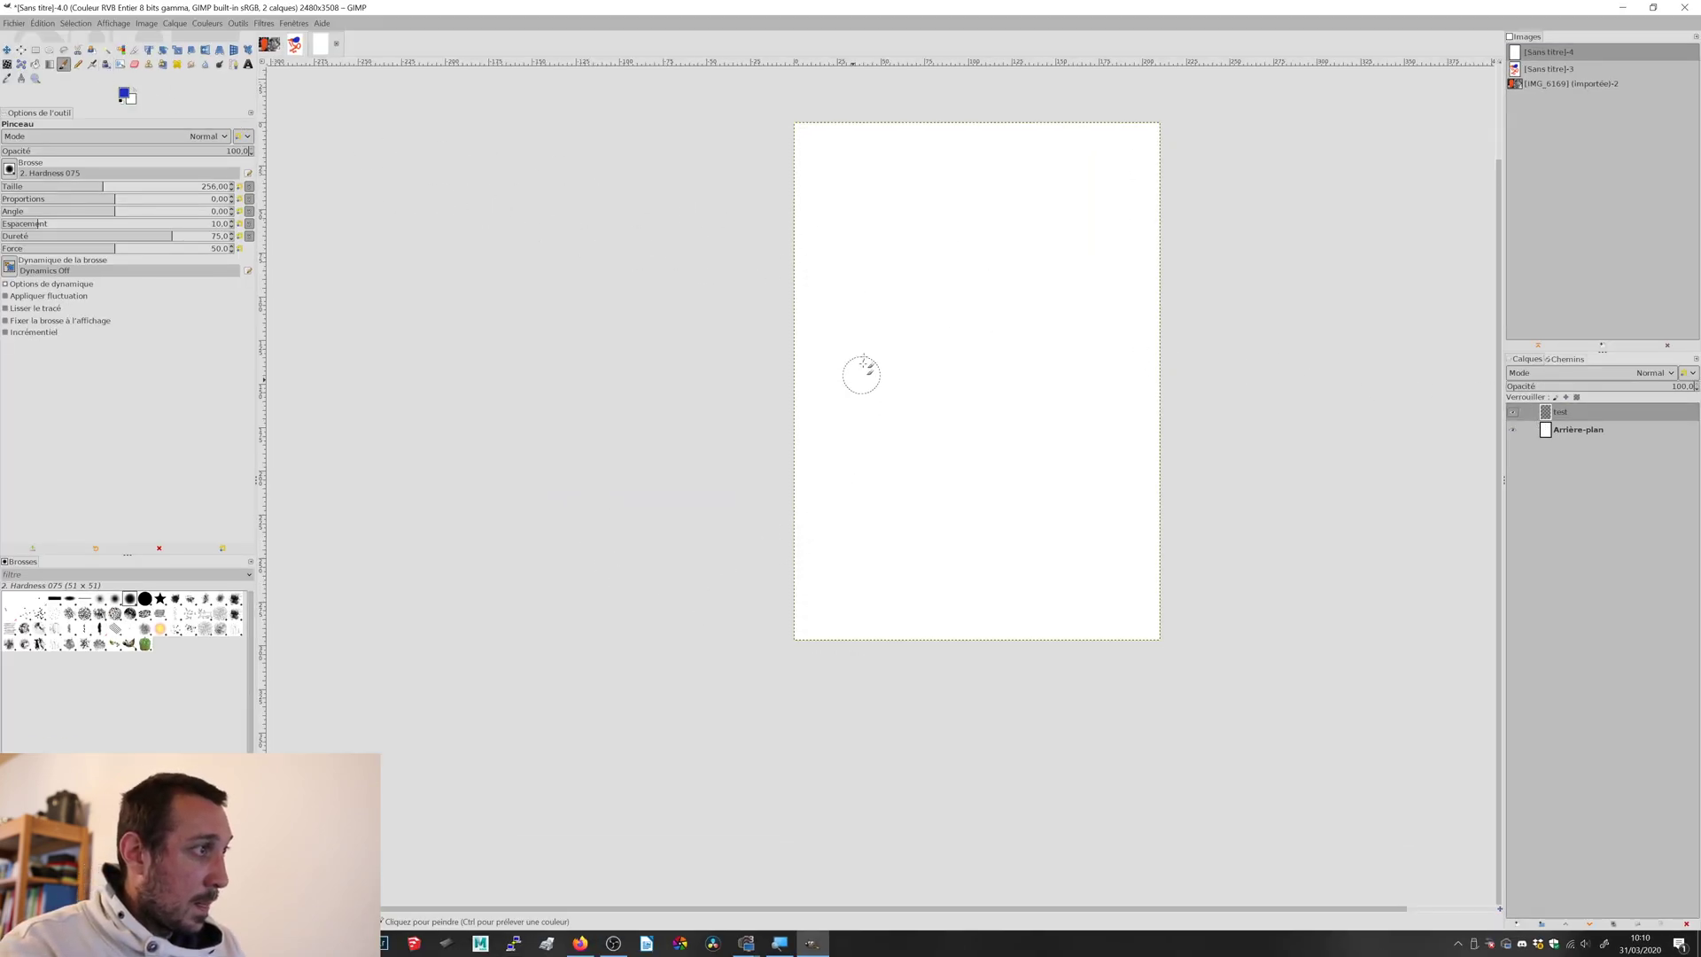
mouse_move(995, 310)
left_mouse_down()
mouse_move(934, 282)
mouse_move(871, 332)
mouse_move(875, 407)
mouse_move(945, 461)
mouse_move(1013, 413)
mouse_move(985, 312)
left_mouse_up()
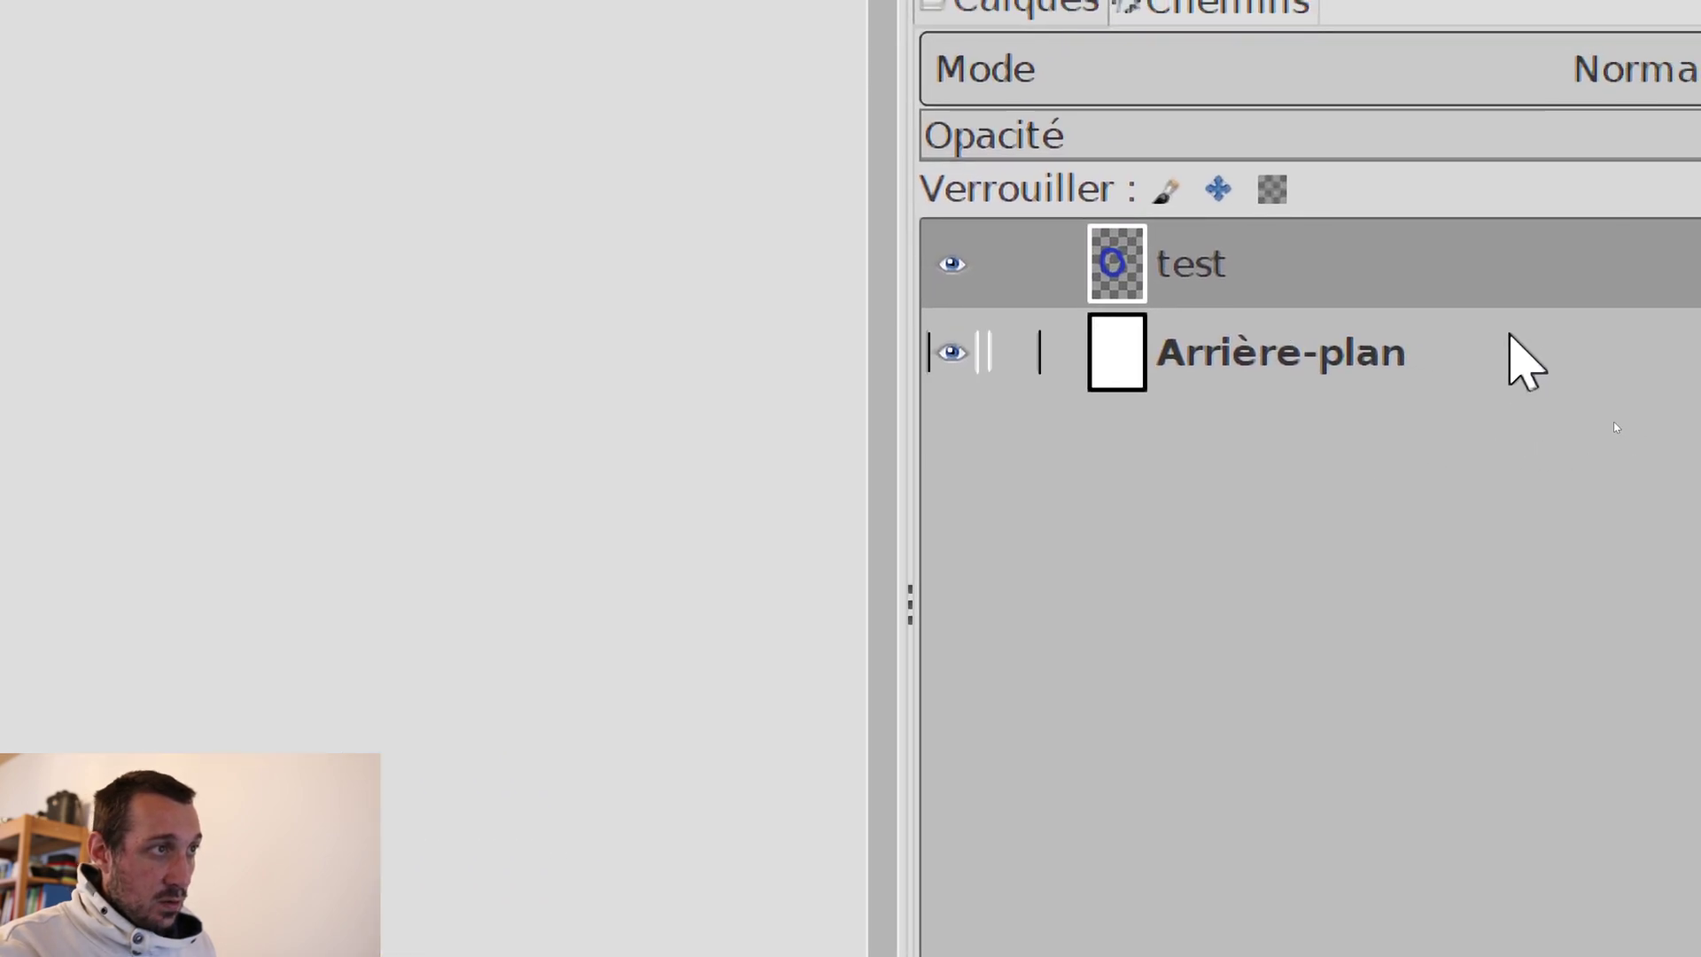
- Activate the background layer, return to the test layer, and move the blue ring down the page with the Déplacement tool
left_click(1236, 359)
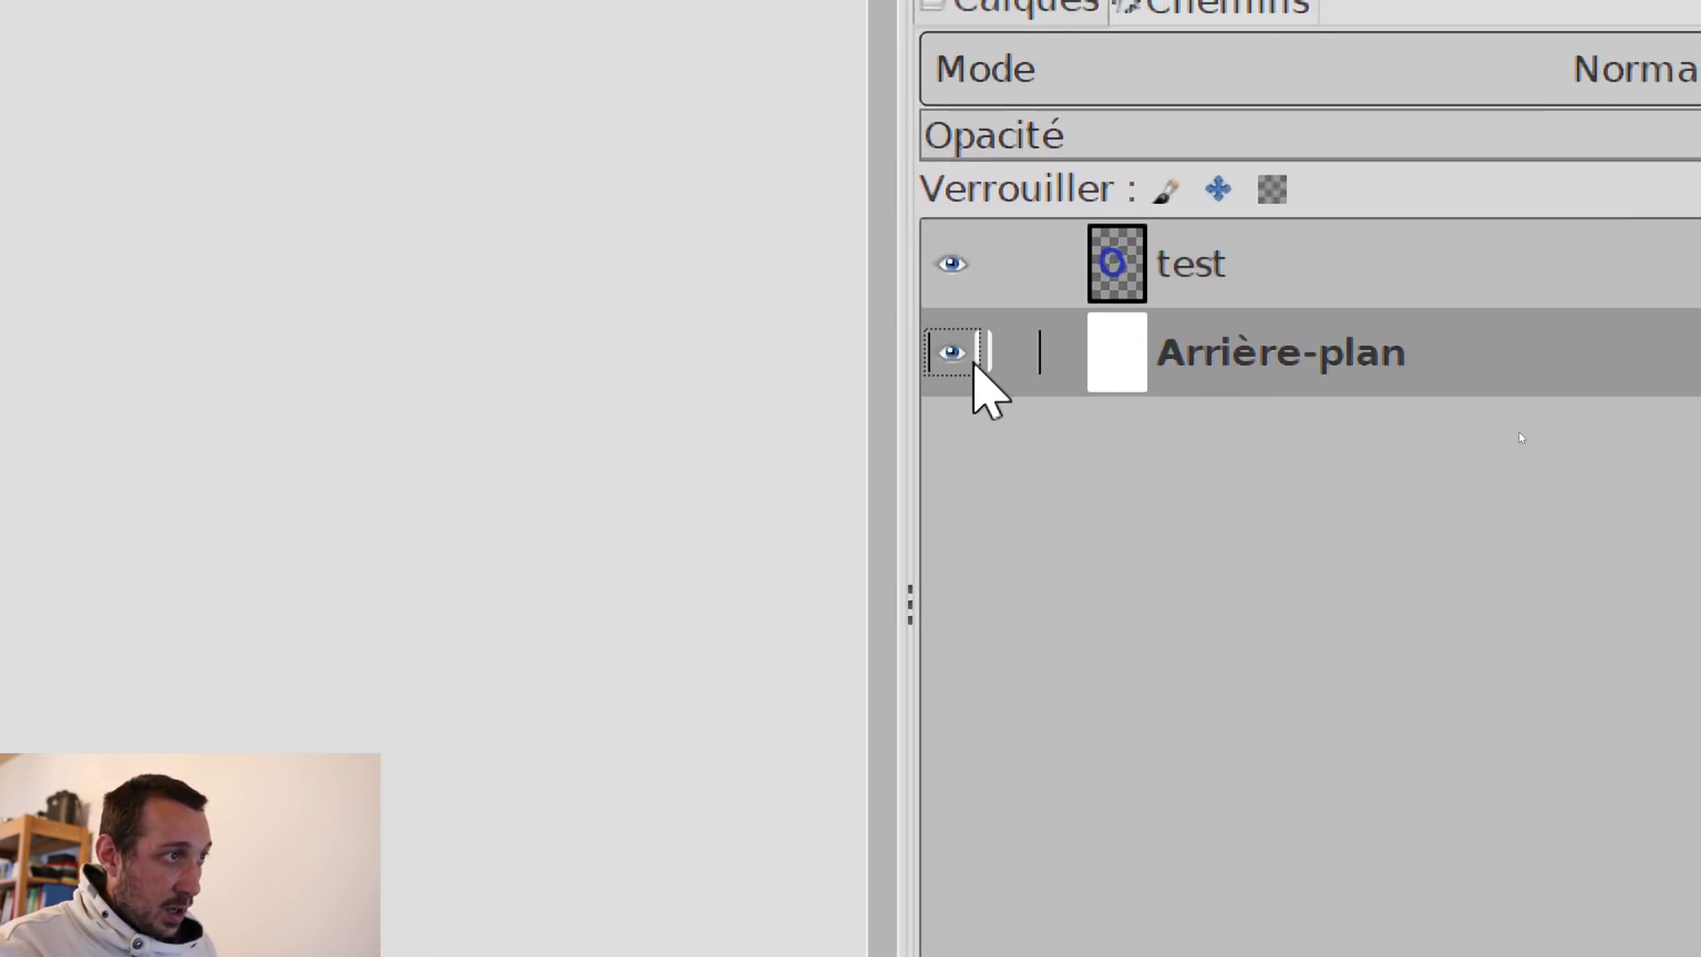
left_click(1183, 275)
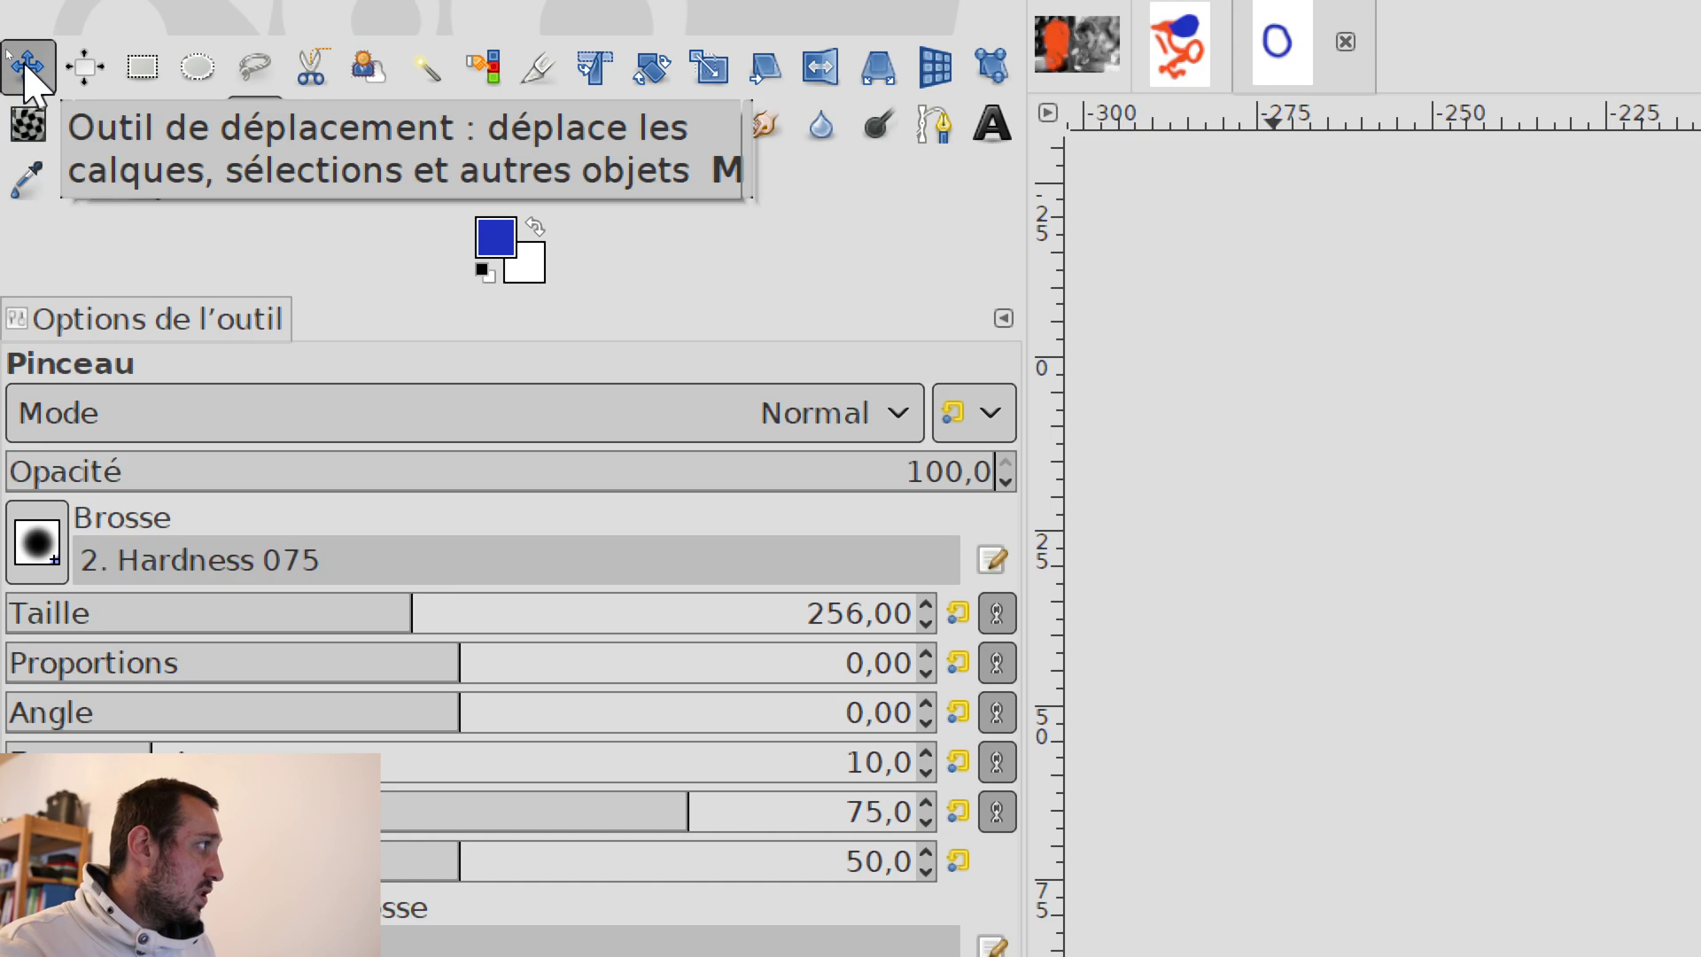
left_click(26, 67)
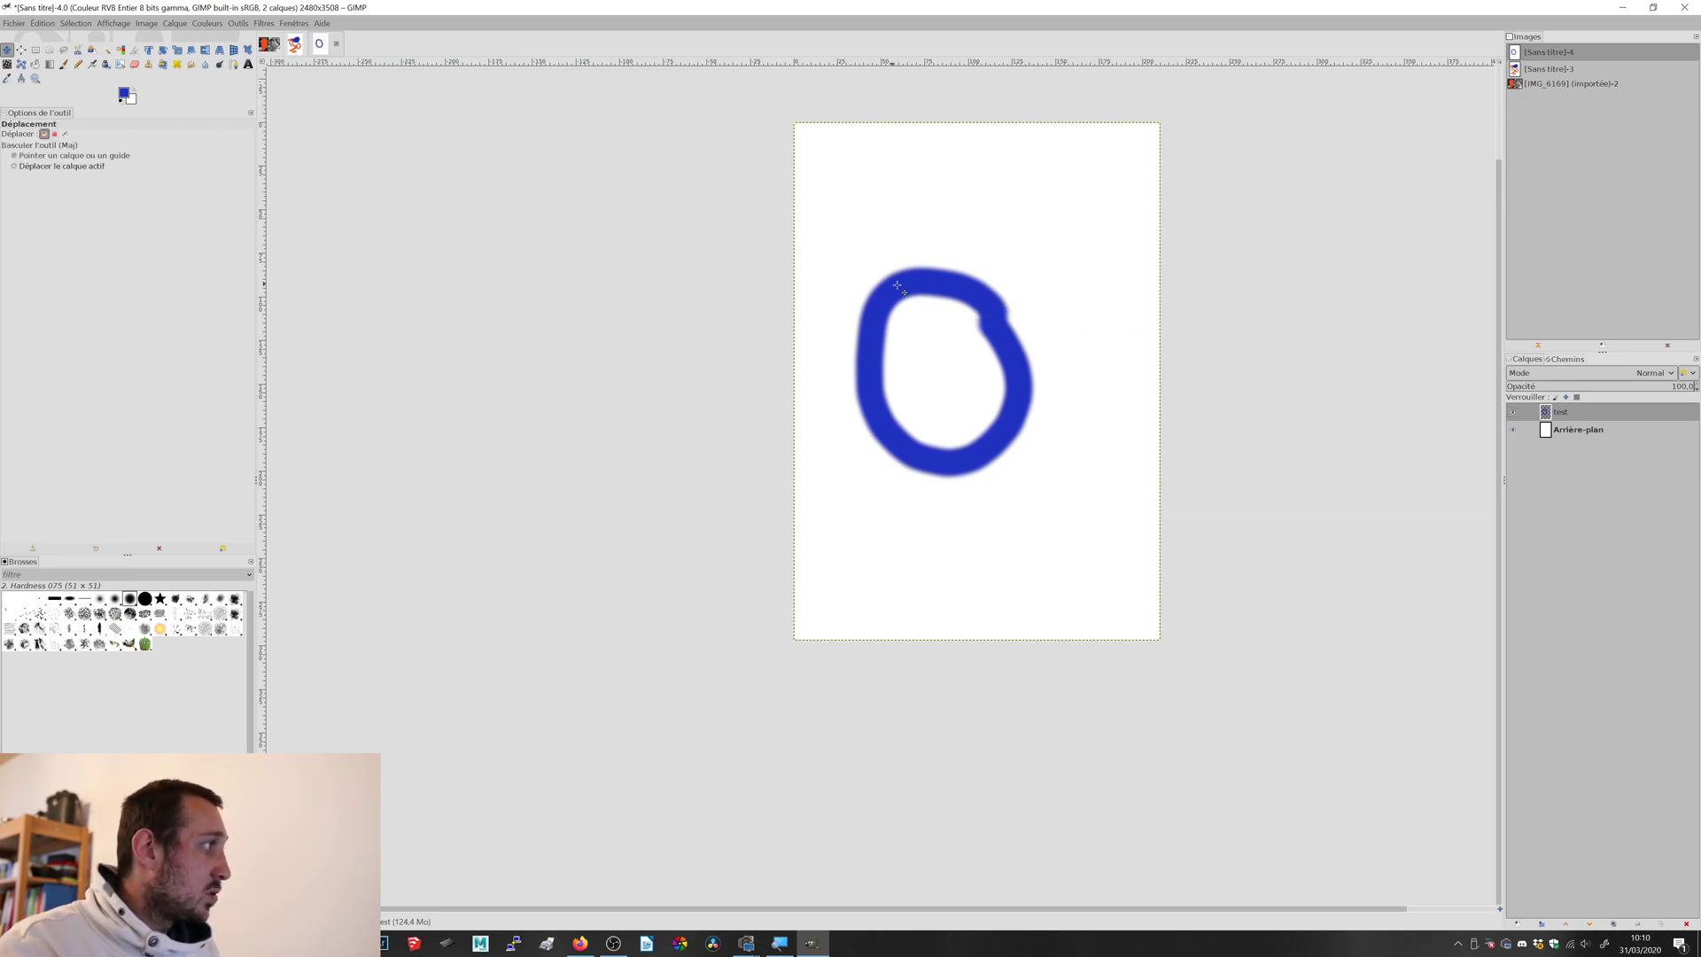
left_click_drag(931, 359, 971, 499)
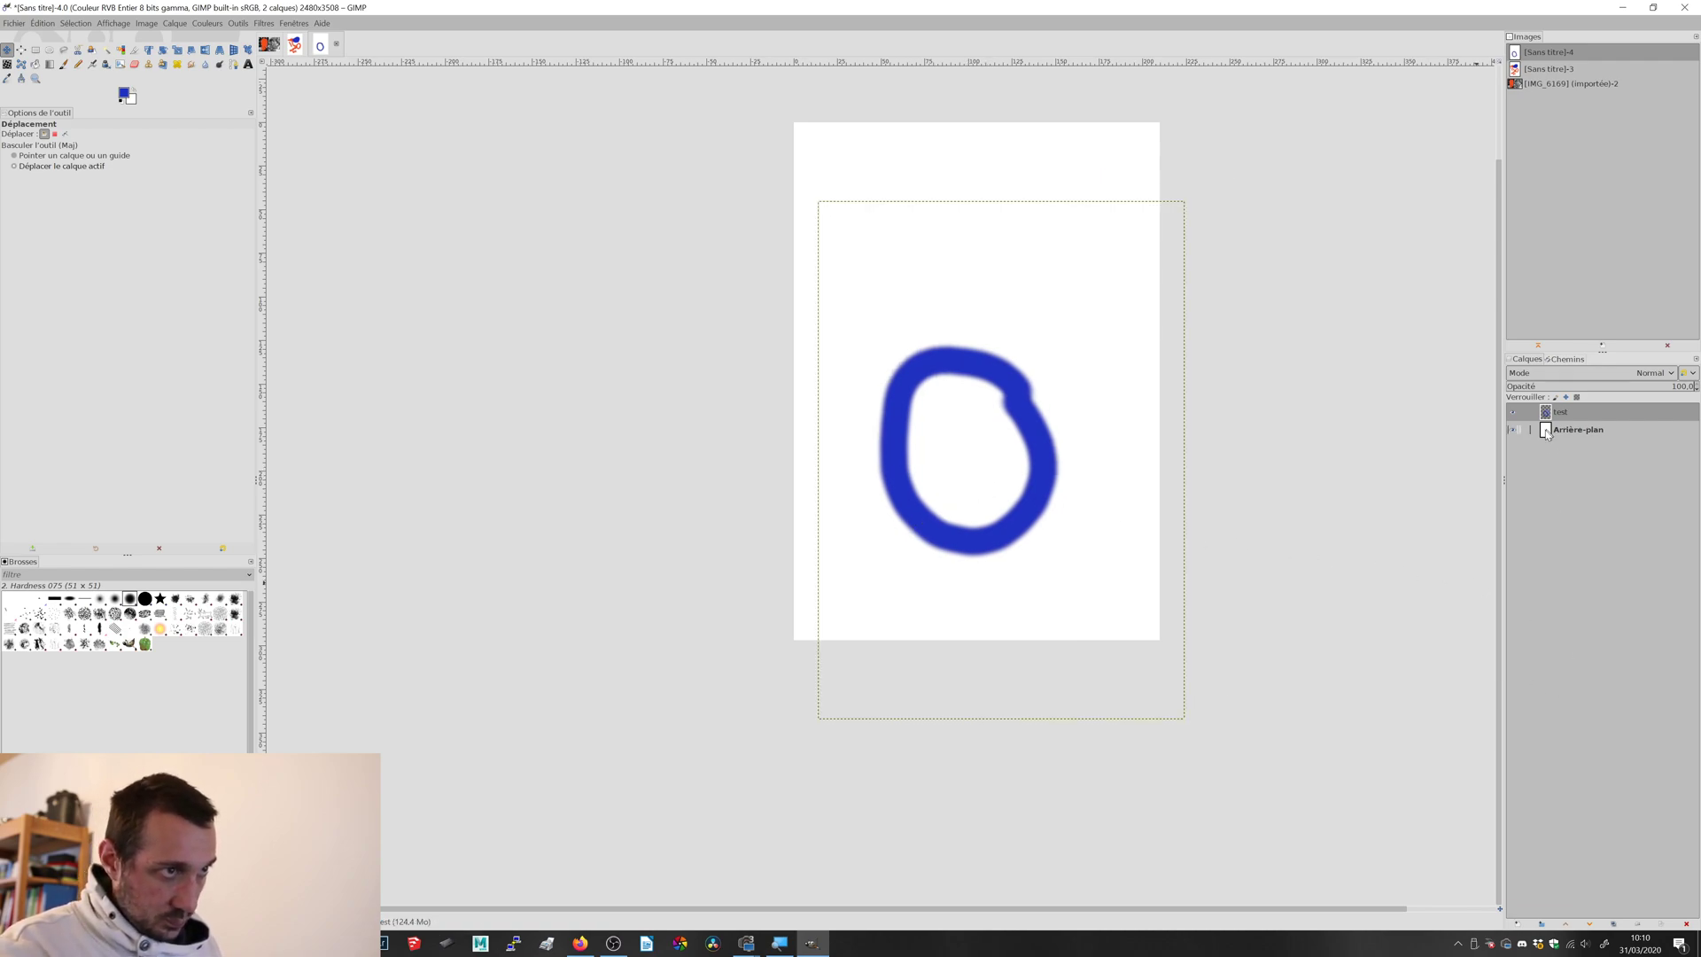
- Add a second transparent layer named test02 above the test layer
left_click(1517, 924)
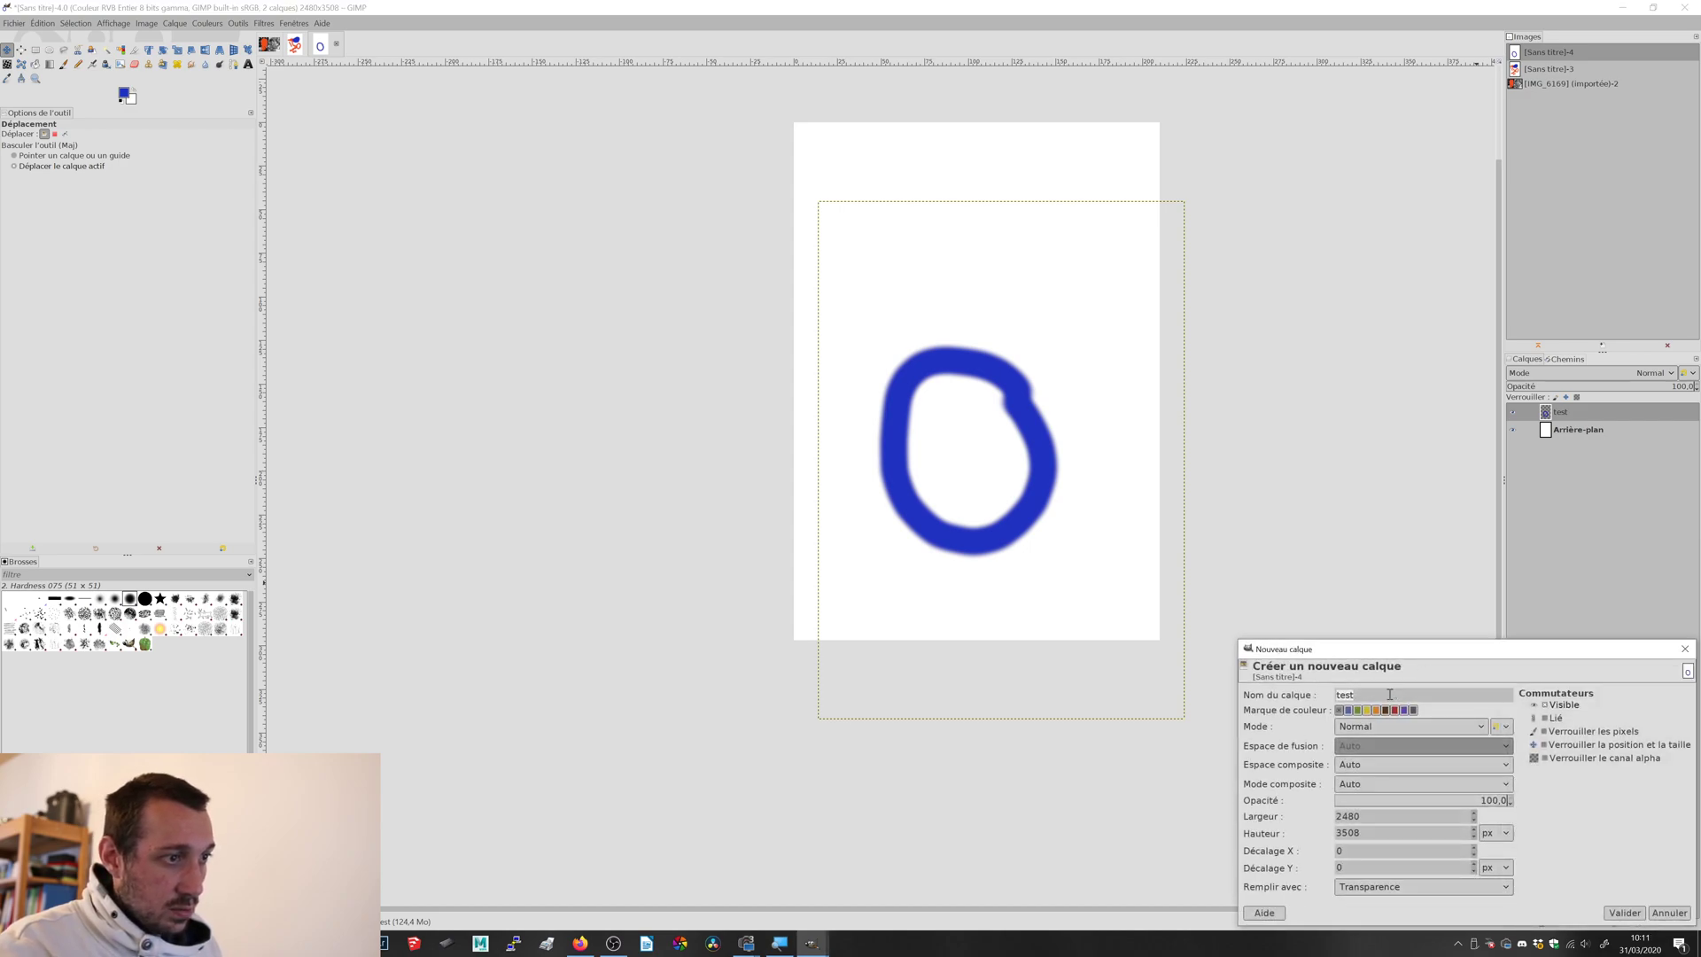
type("test02")
key("Return")
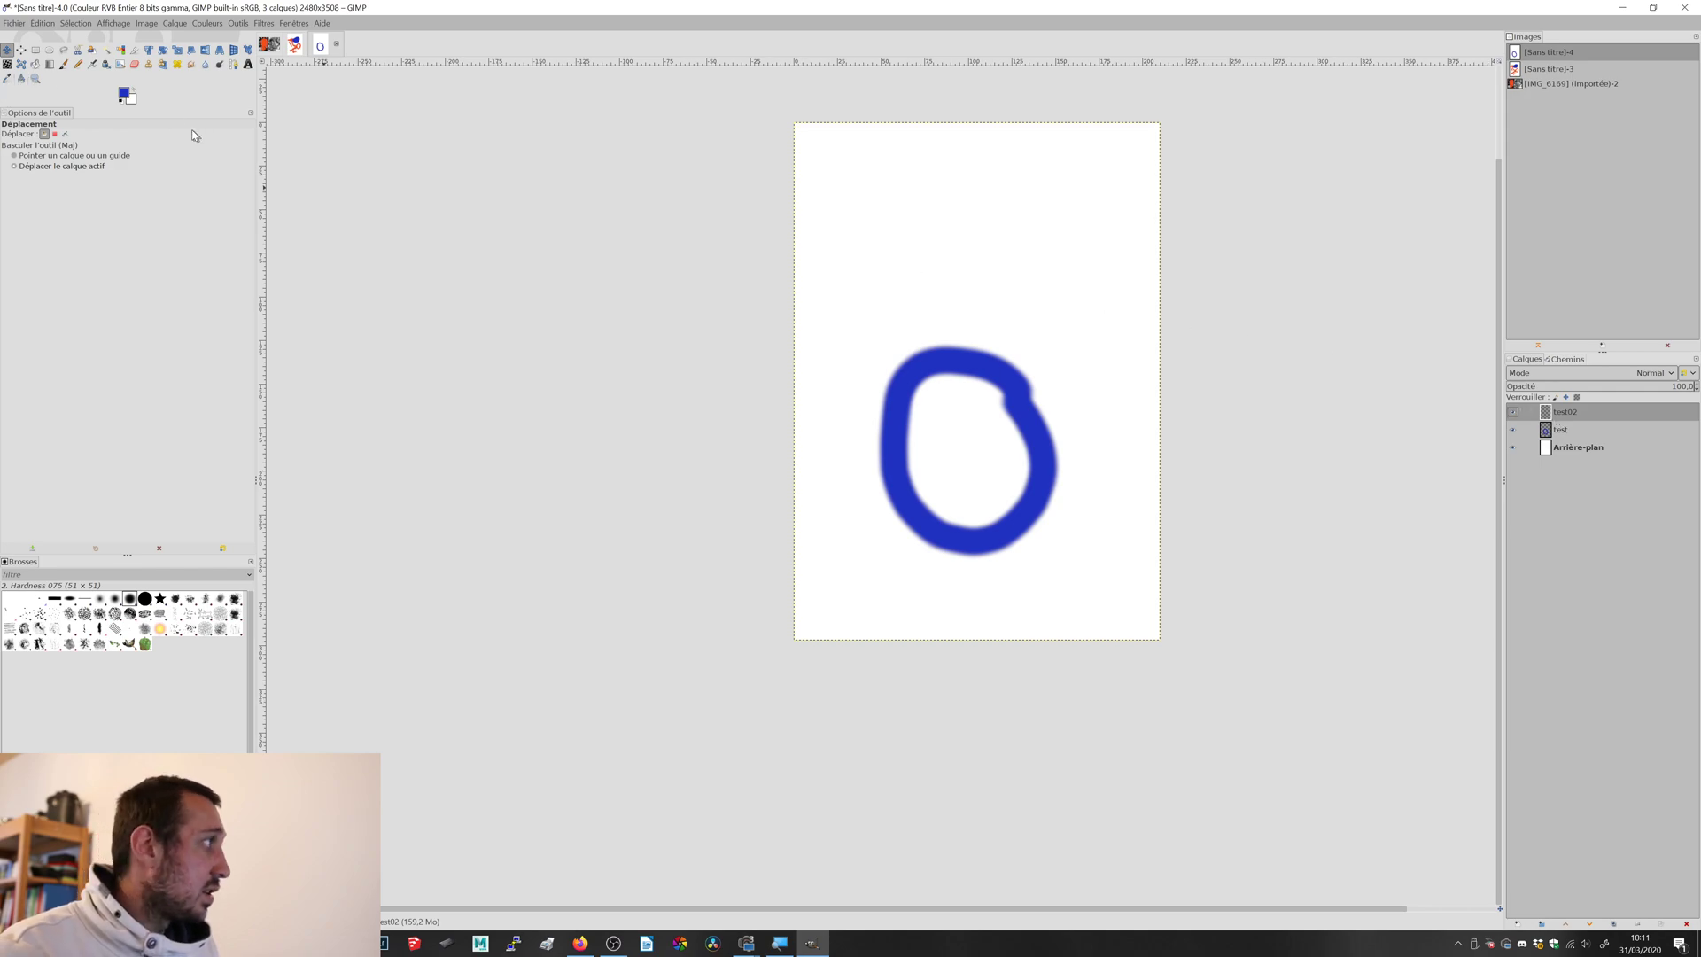
- Set the foreground colour to red e41d40 and paint a triangle overlapping the blue ring on layer test02 with the Pinceau tool
left_click(122, 93)
left_click_drag(98, 95, 95, 41)
left_click(83, 53)
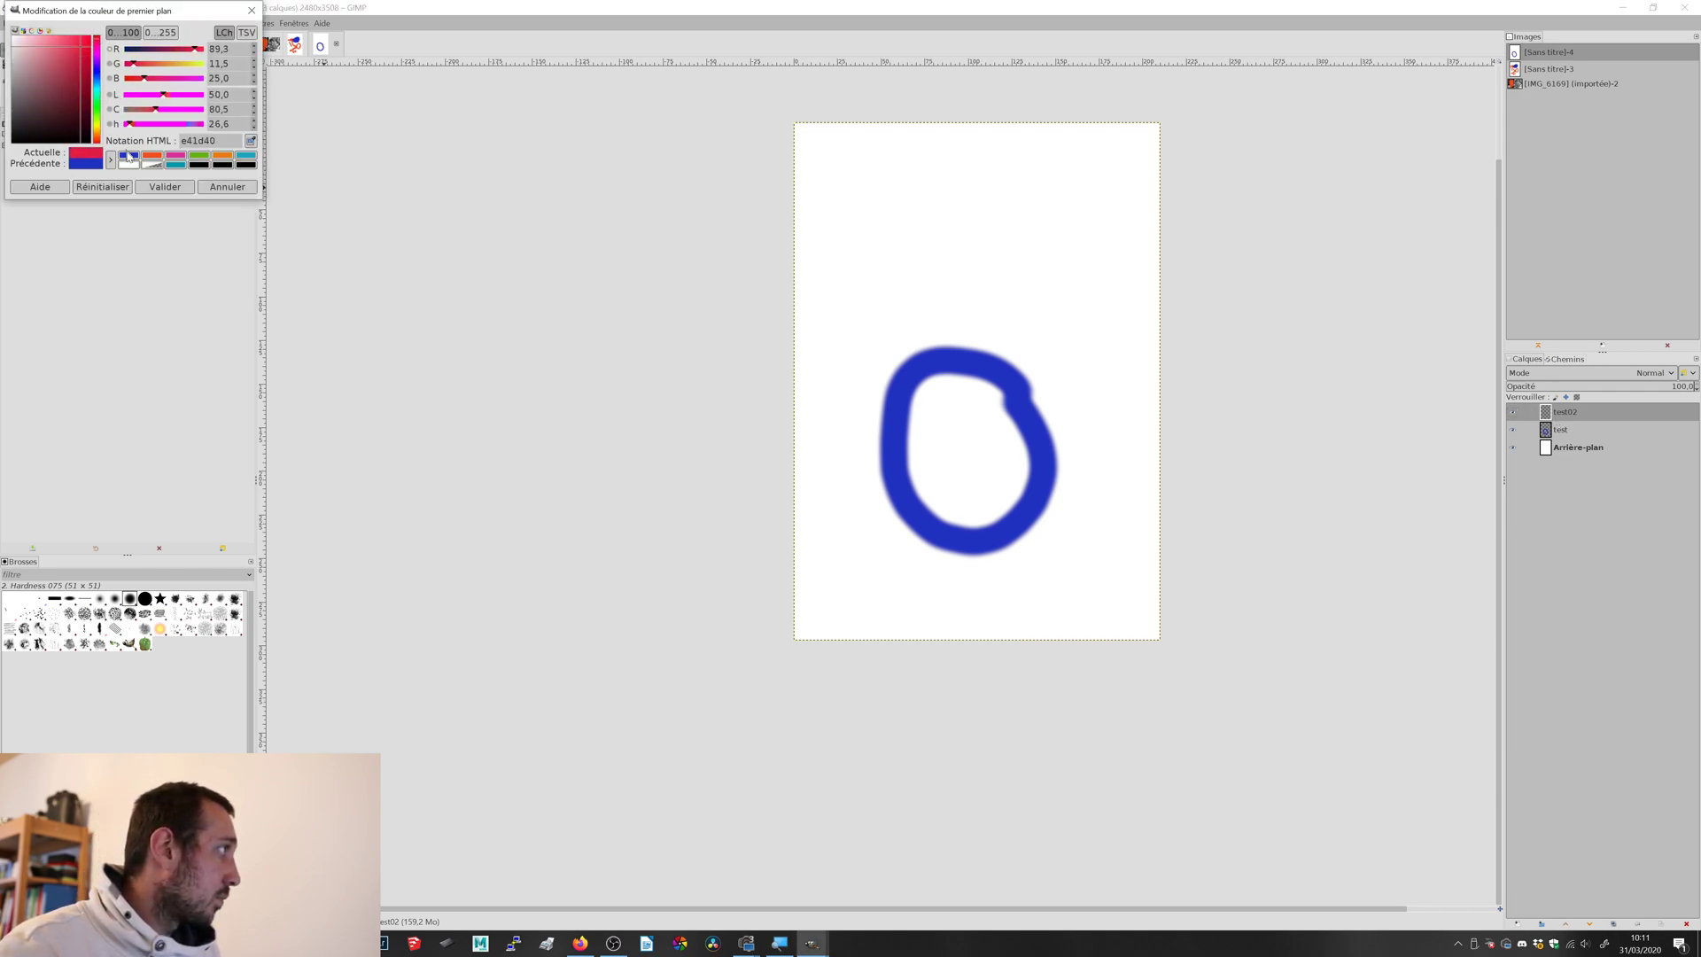
left_click(165, 186)
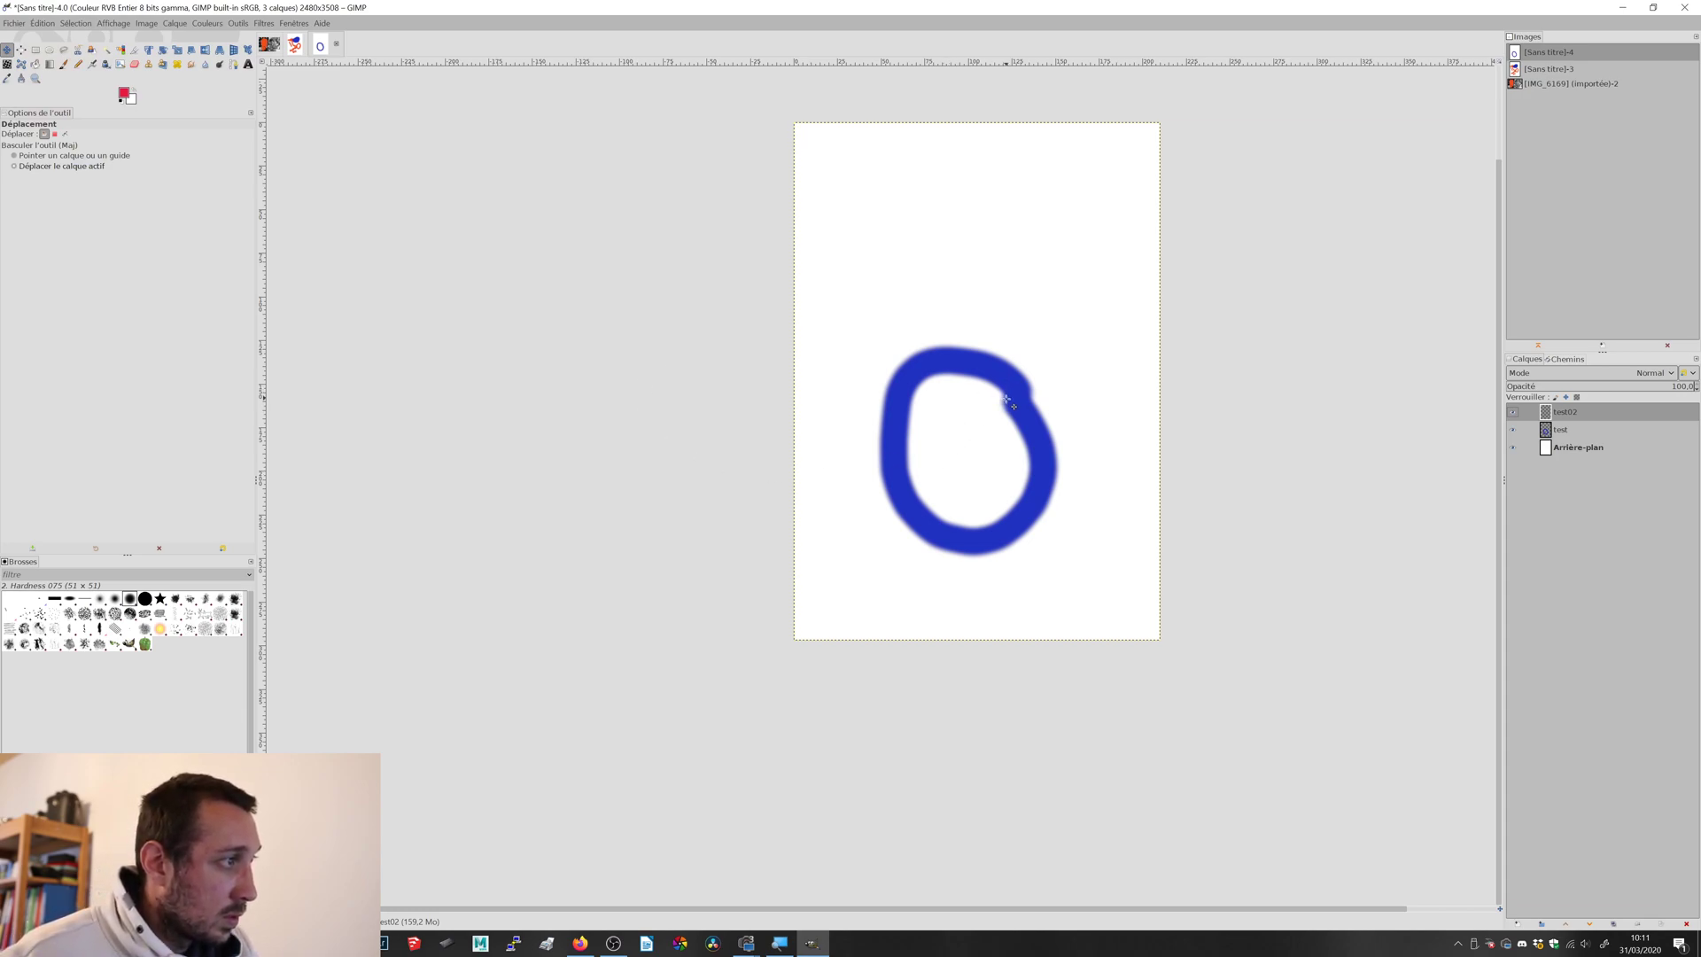
left_click(63, 64)
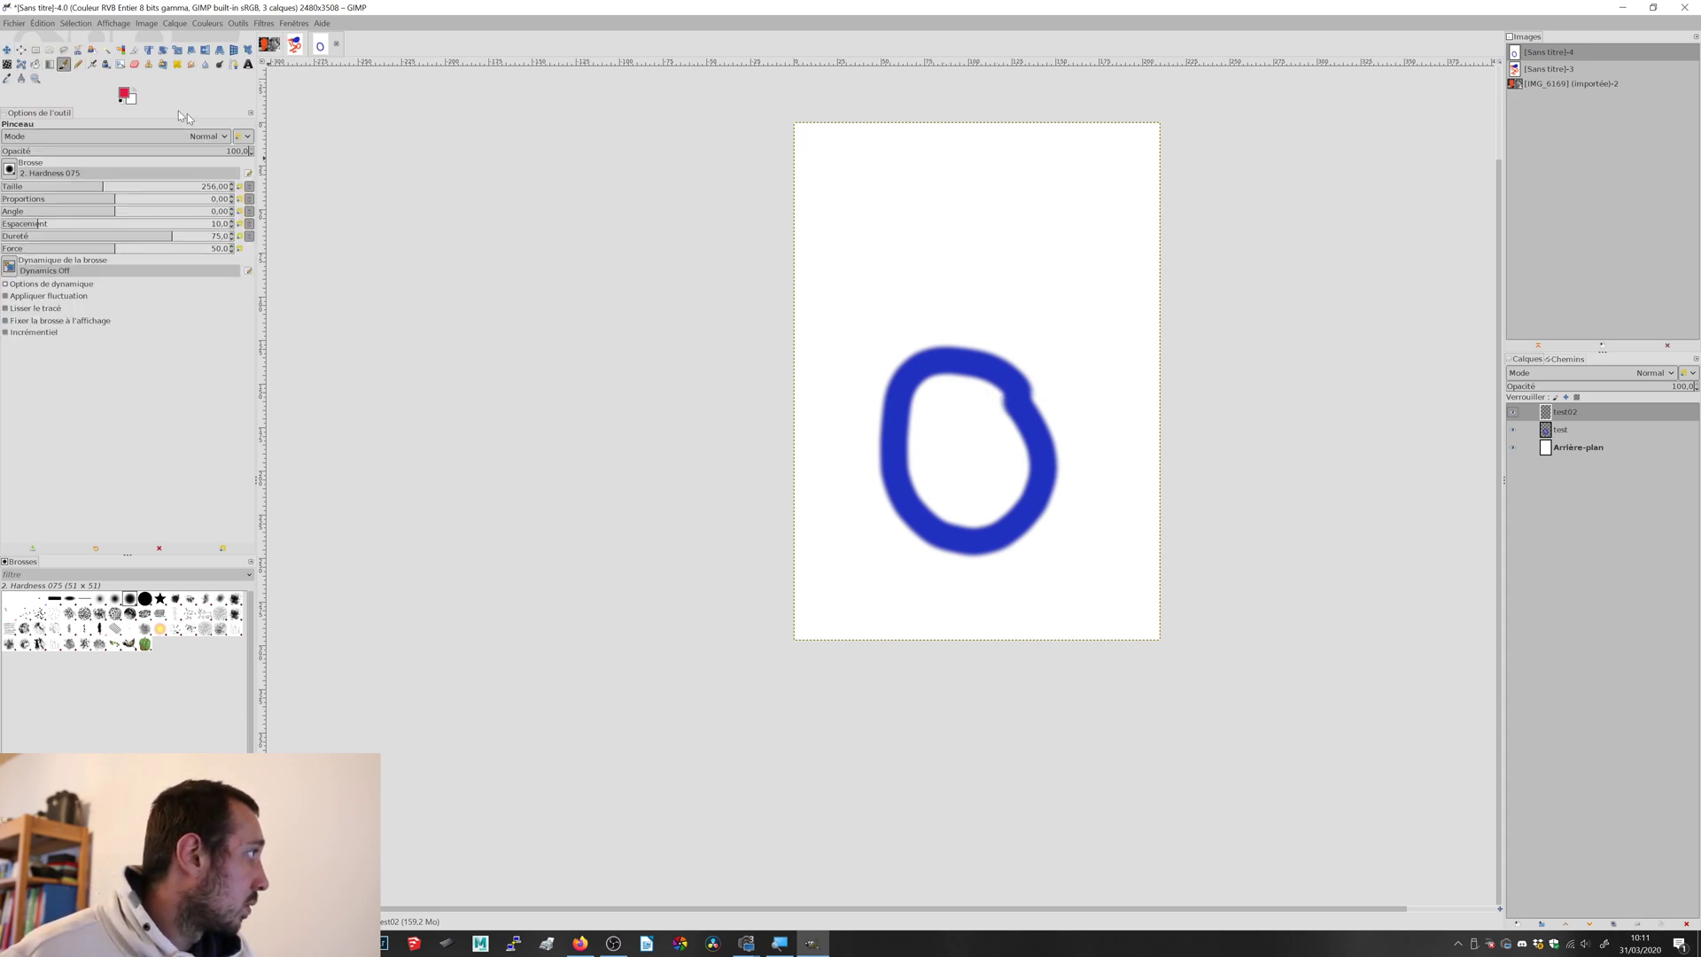
mouse_move(1033, 381)
left_mouse_down()
mouse_move(868, 372)
mouse_move(917, 232)
mouse_move(970, 252)
mouse_move(1037, 358)
left_mouse_up()
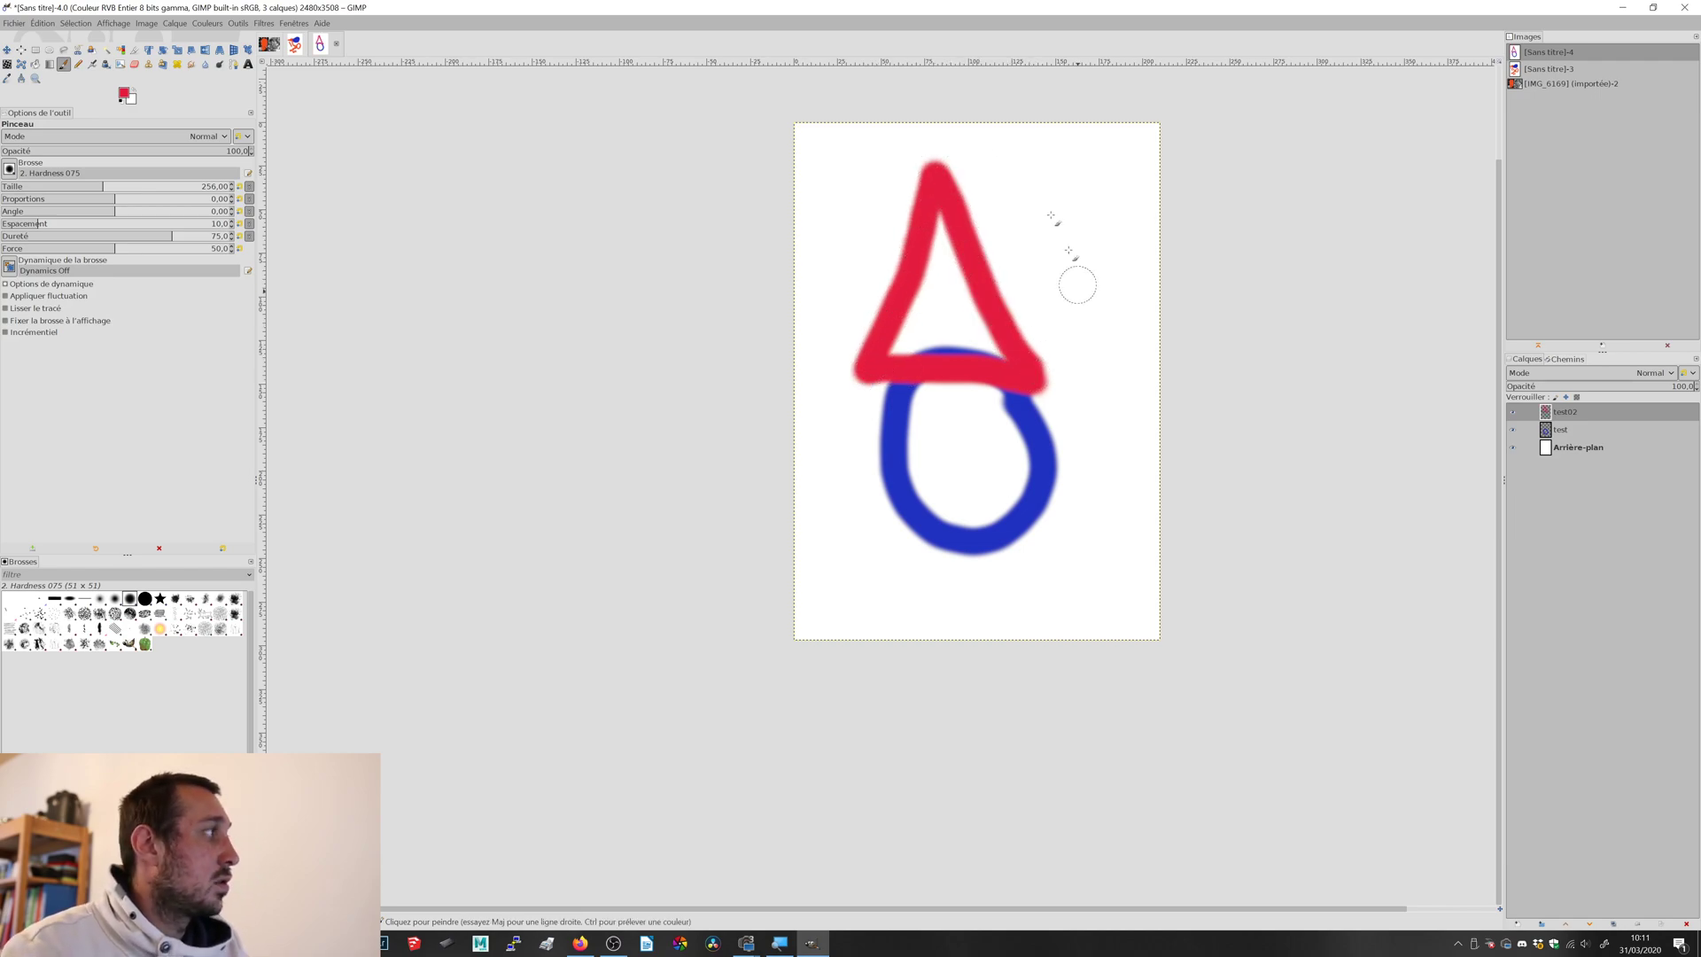
- With the Déplacement tool, move the red triangle down over the blue ring, then move the ring on the test layer up and to the right
left_click(8, 51)
mouse_move(1009, 306)
left_mouse_down()
mouse_move(1054, 345)
mouse_move(1055, 383)
mouse_move(949, 480)
mouse_move(918, 526)
mouse_move(927, 556)
left_mouse_up()
left_click_drag(1063, 494, 950, 563)
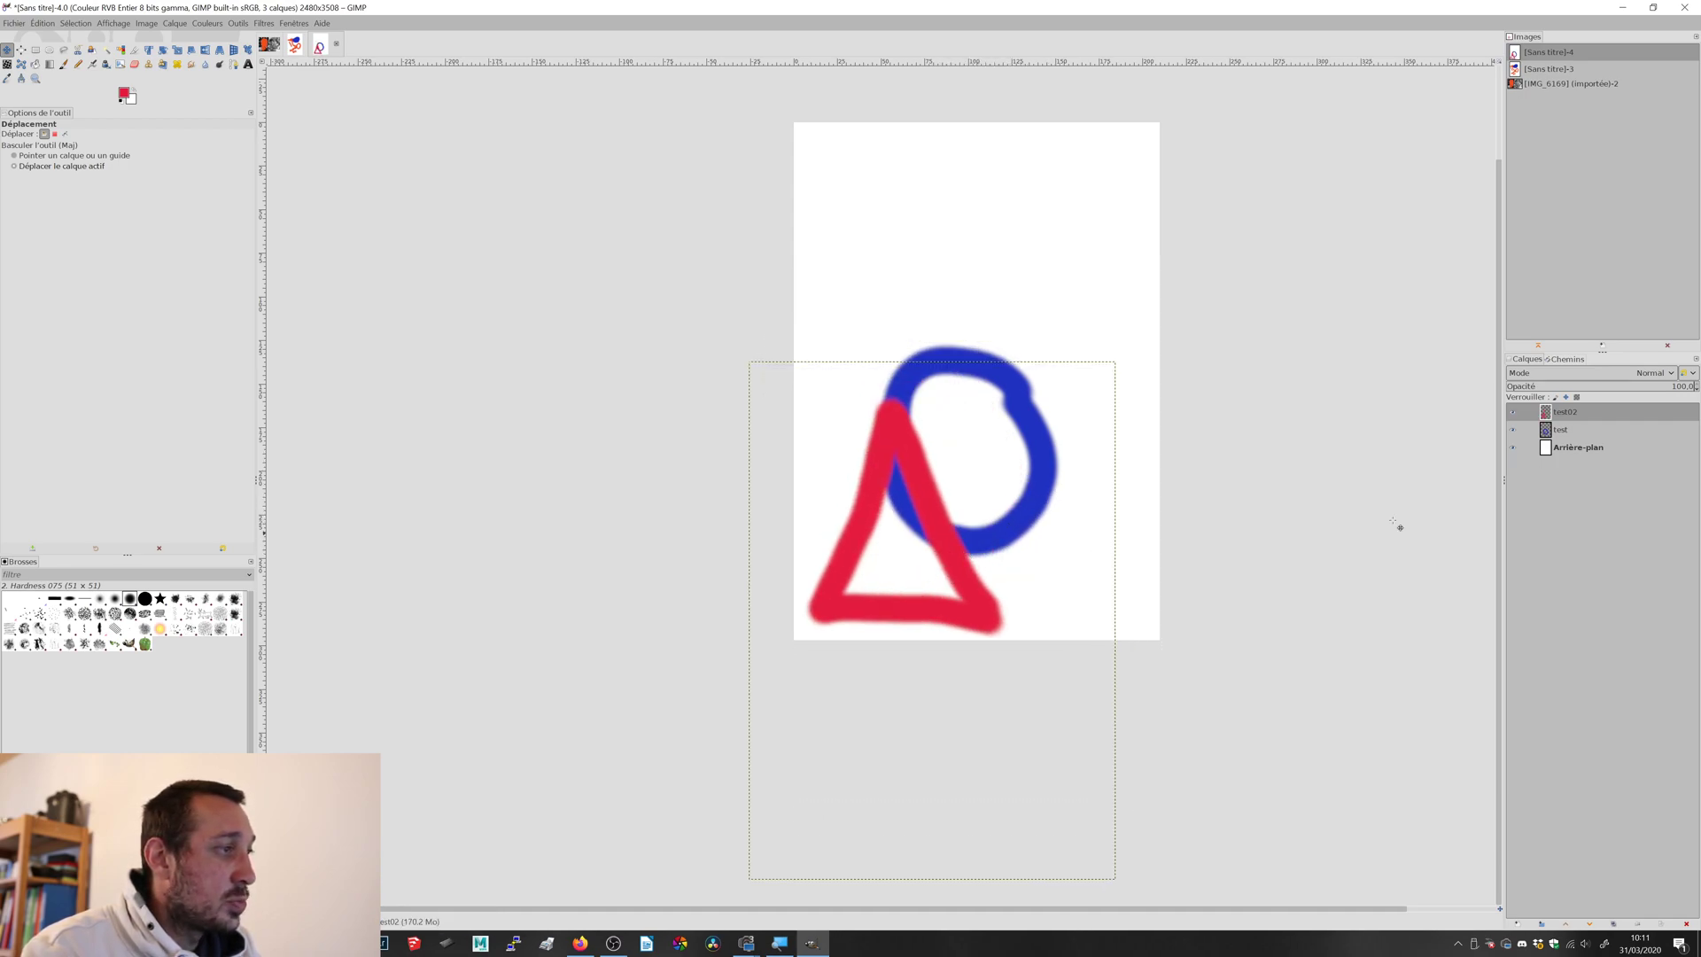
left_click(1562, 436)
left_click_drag(1063, 395, 1238, 413)
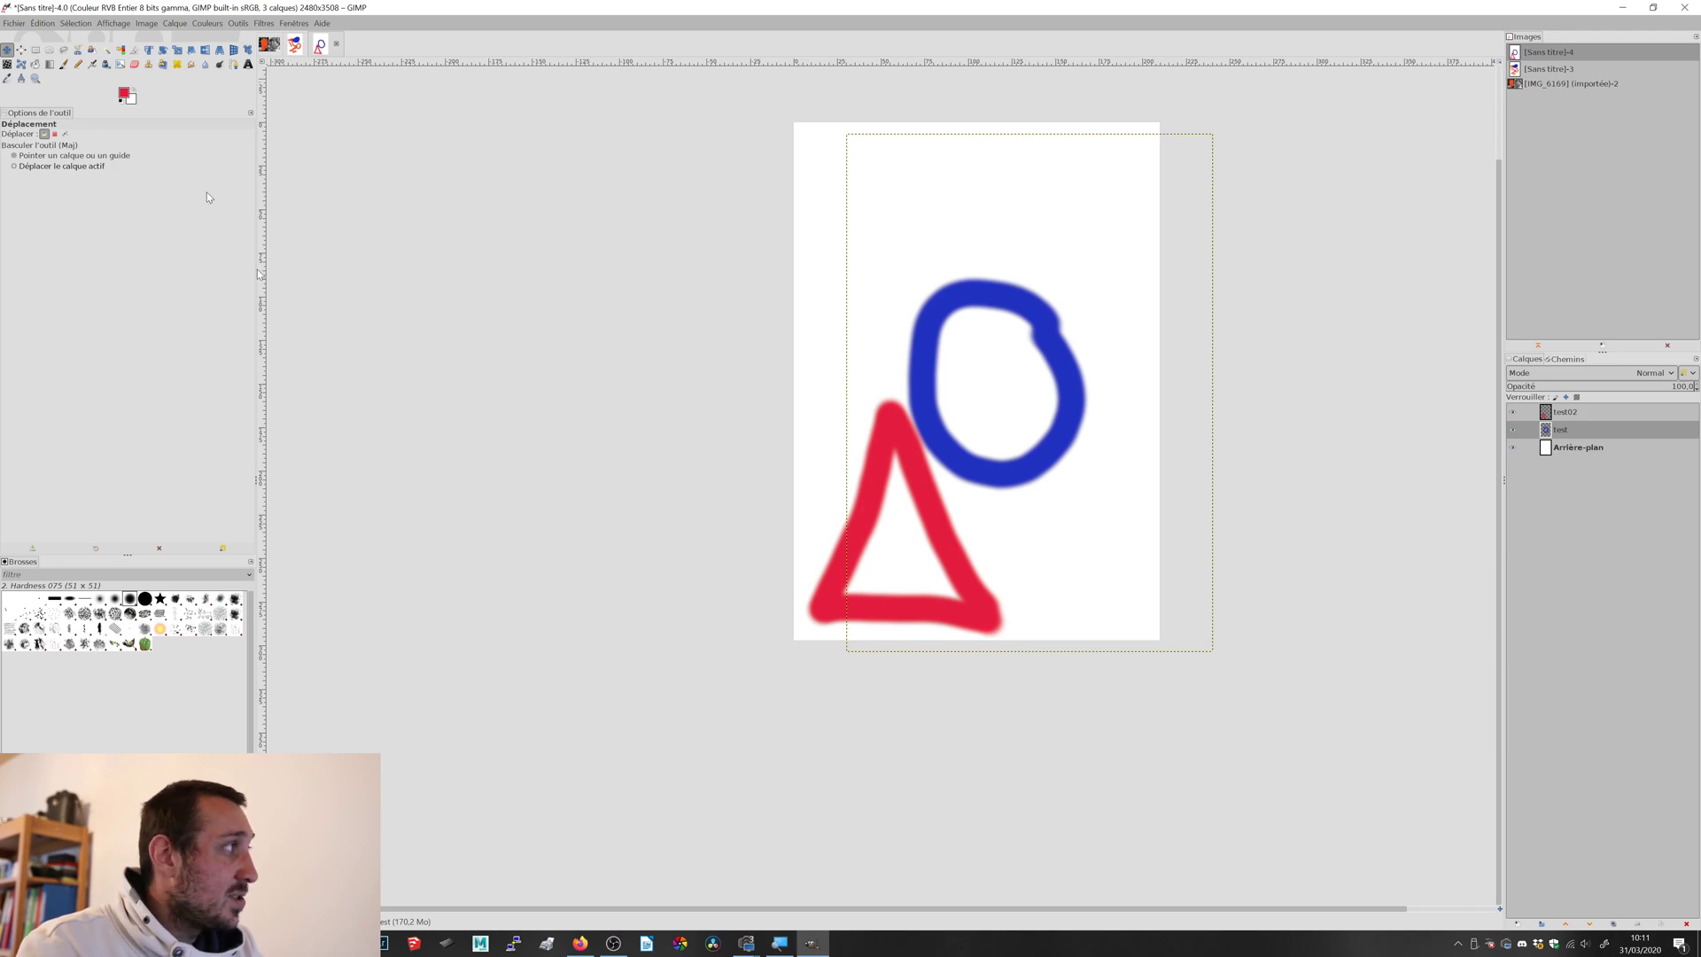
- Switch to the single-layer image [Sans titre]-3 and try to move its blue shape with the Déplacement tool
left_click(295, 44)
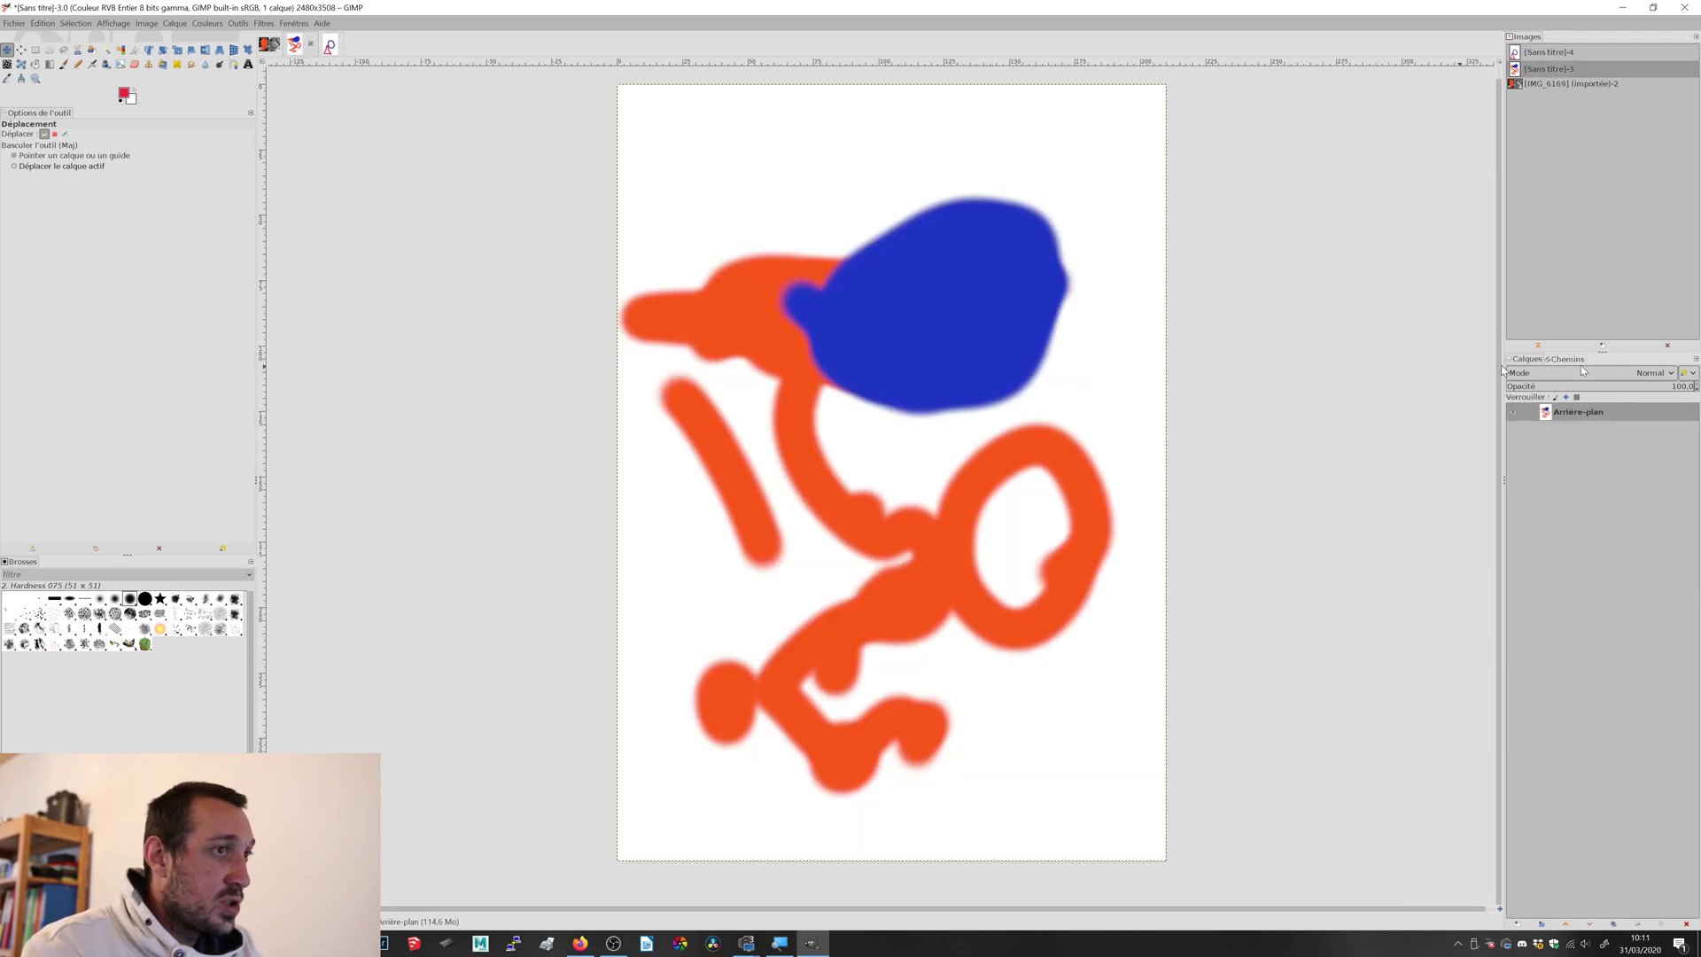
left_click_drag(950, 332, 1037, 384)
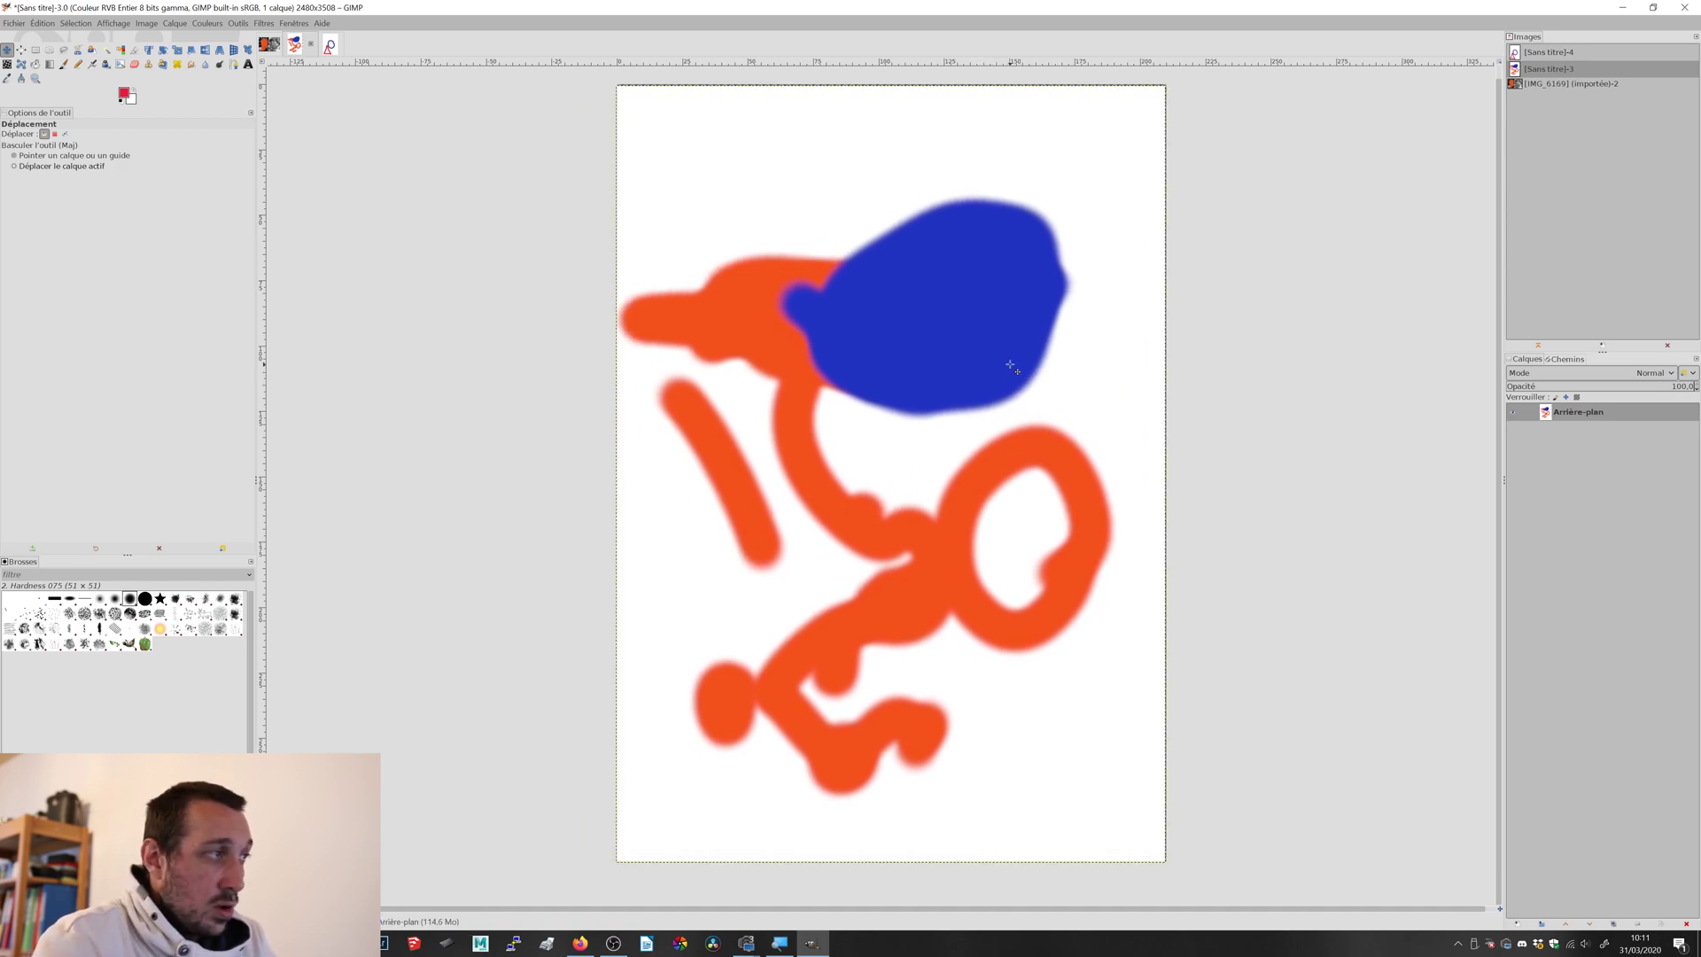
- Return to image [Sans titre]-4 and reposition the blue ring and the red triangle so that they overlap
left_click(330, 46)
left_click_drag(1030, 442, 933, 467)
key("ctrl+z")
left_click(1564, 412)
left_click_drag(1170, 486, 1120, 432)
- Activate the Arrière-plan, test02 and test layers in turn to examine their stacking order against the overlapping shapes
left_click(1577, 447)
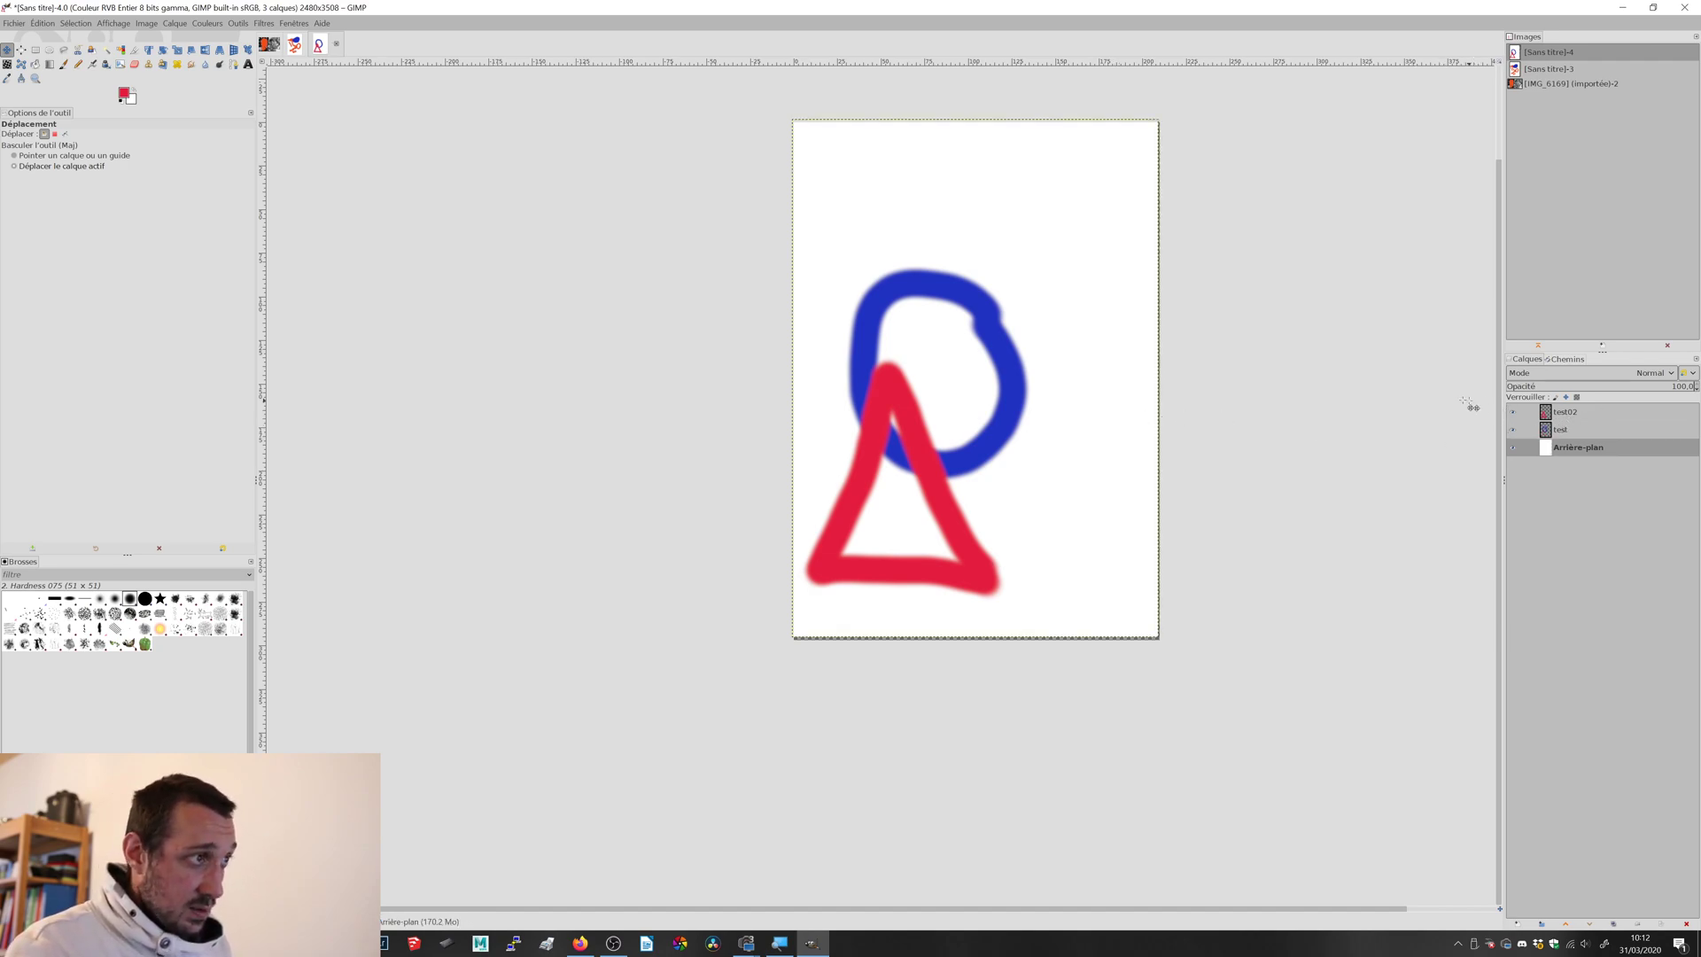
scroll(1184, 408, "up", 1)
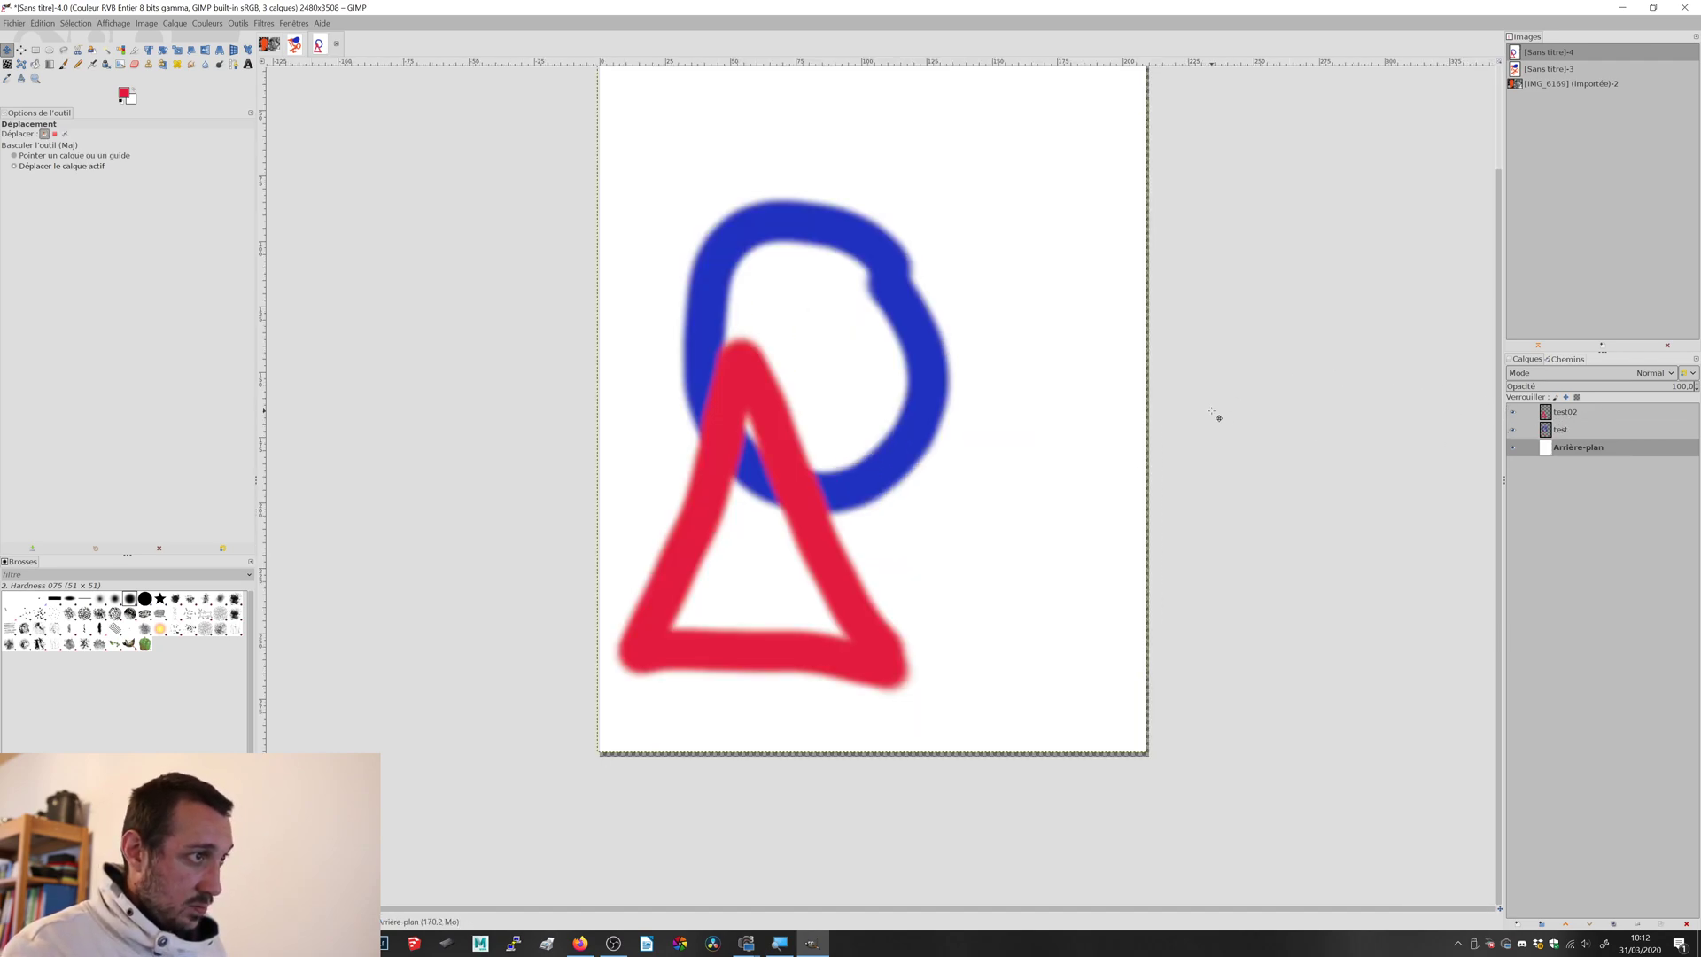
scroll(1193, 416, "up", 1)
left_click_drag(1093, 417, 1606, 465)
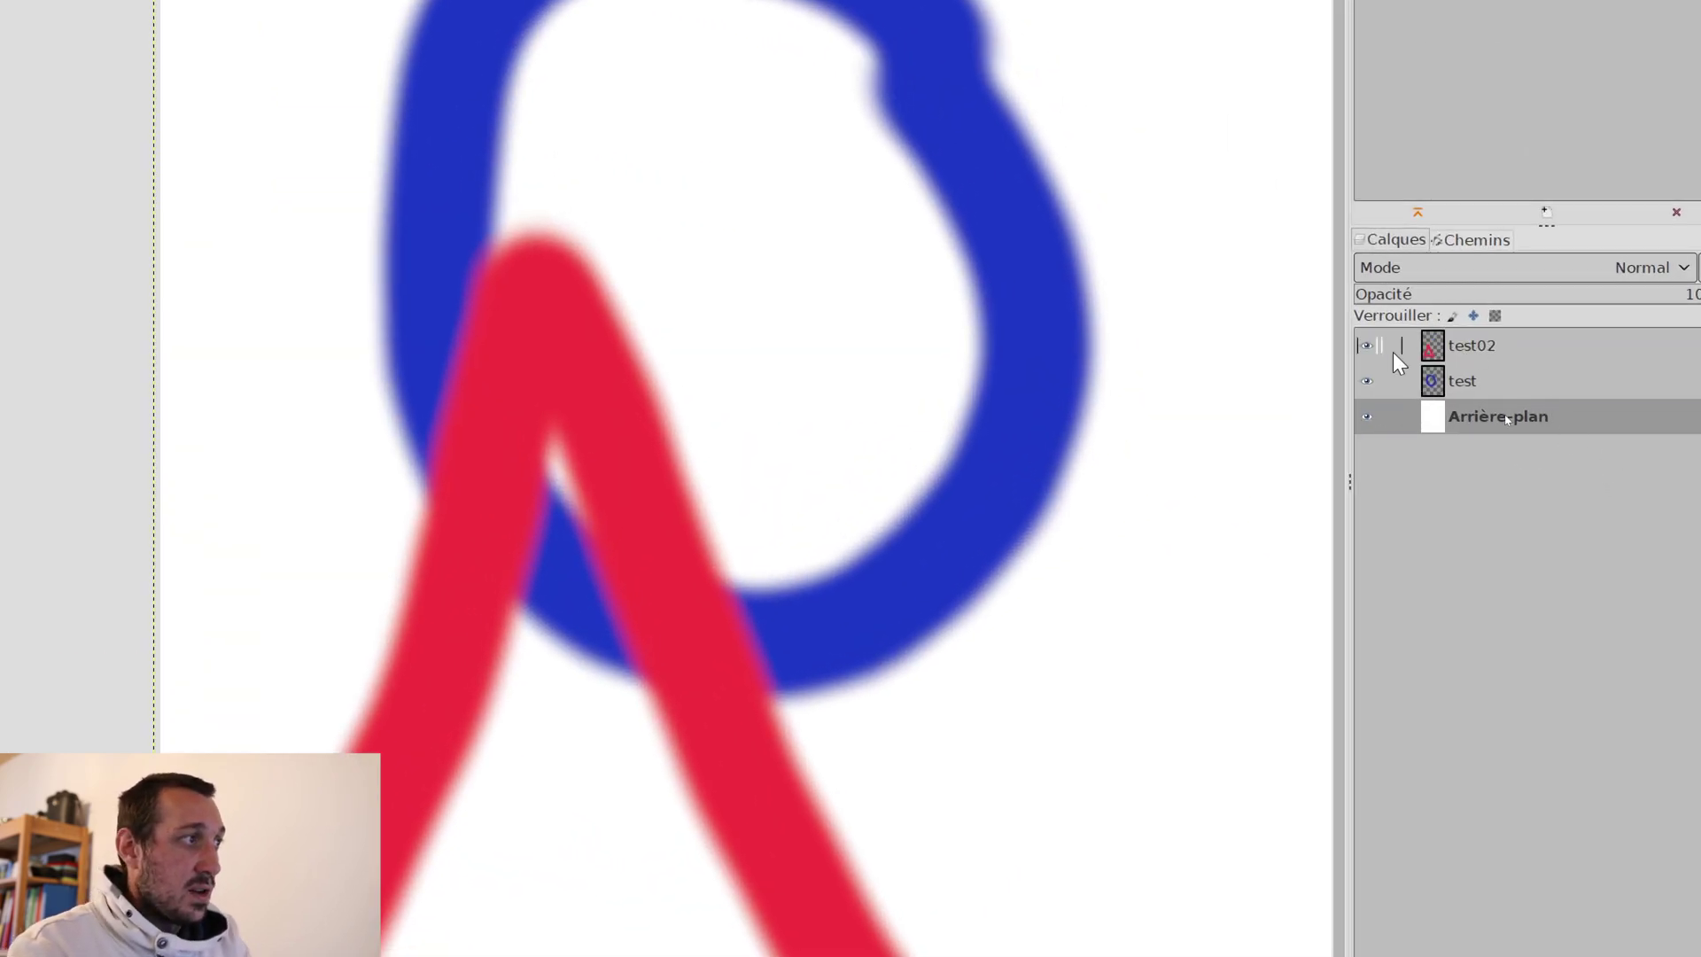
left_click(1426, 347)
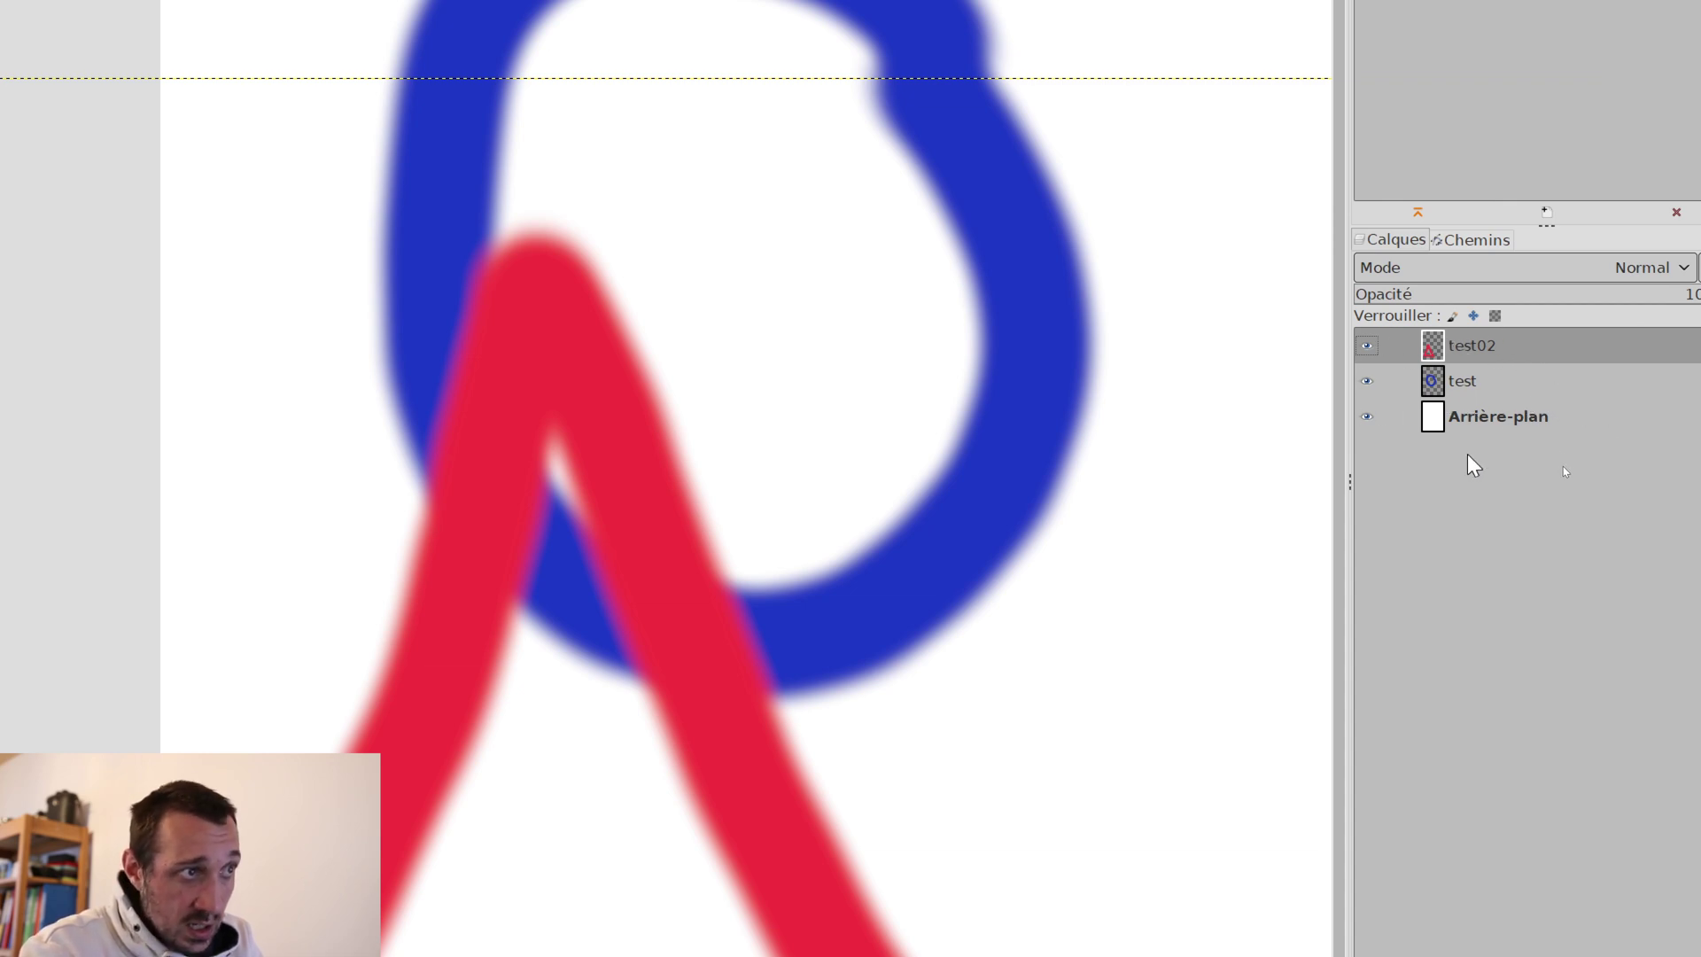
left_click(1475, 418)
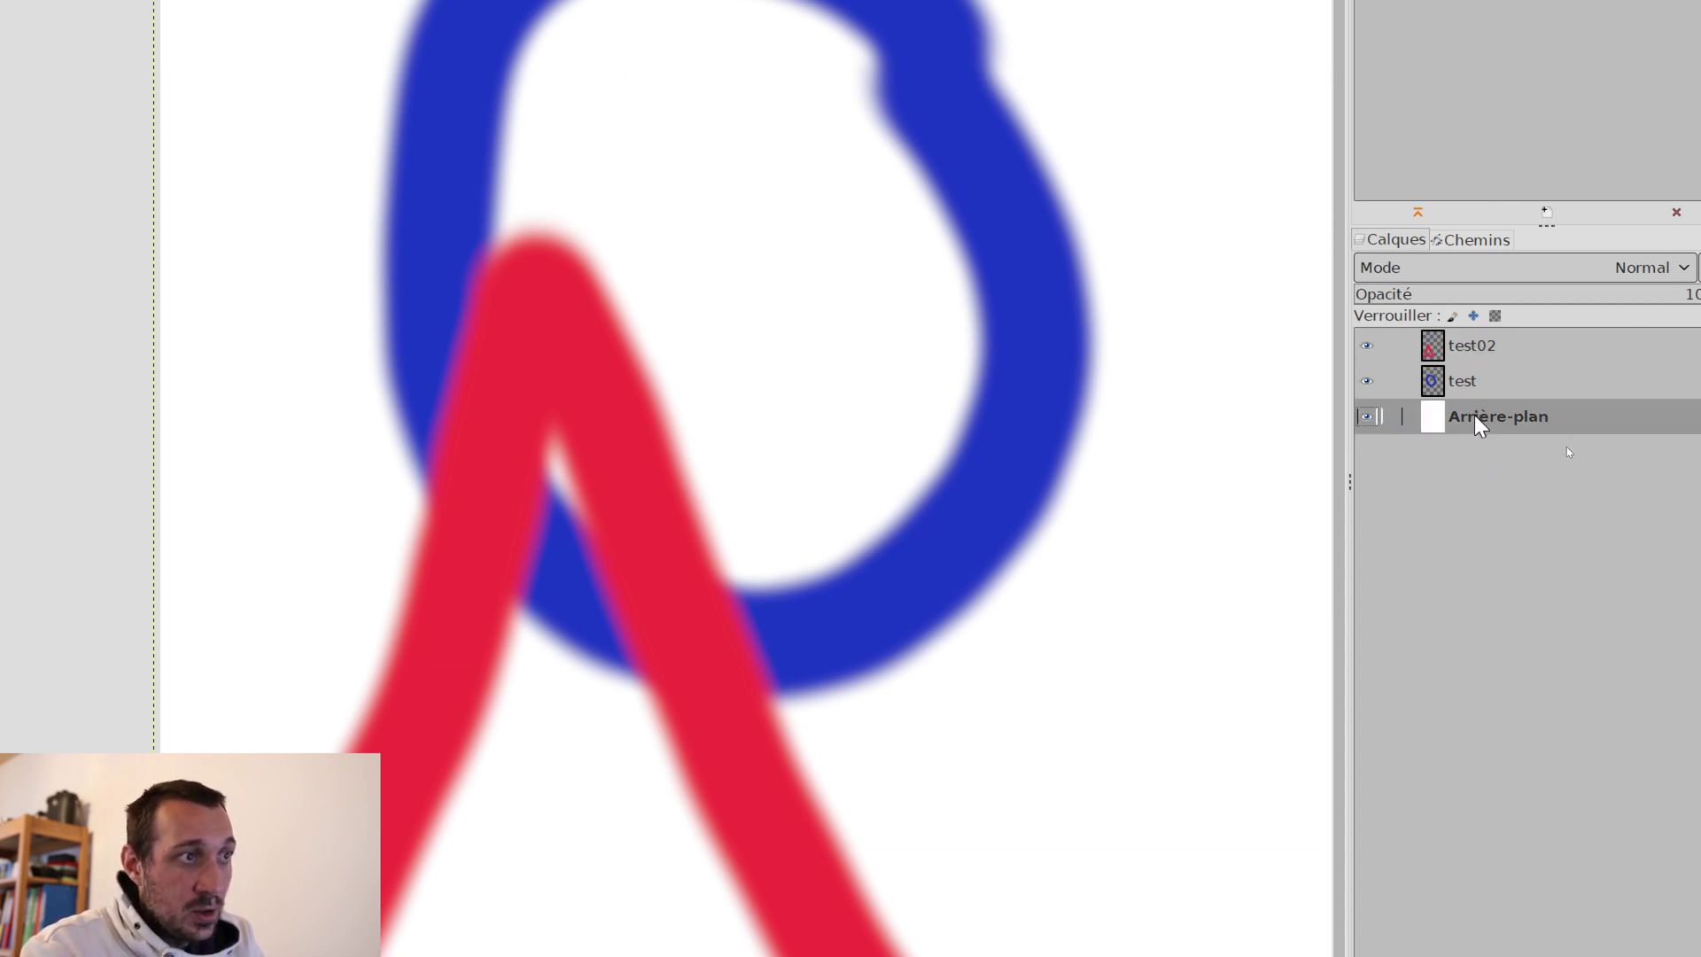
left_click(1447, 380)
left_click(1460, 349)
left_click(1463, 381)
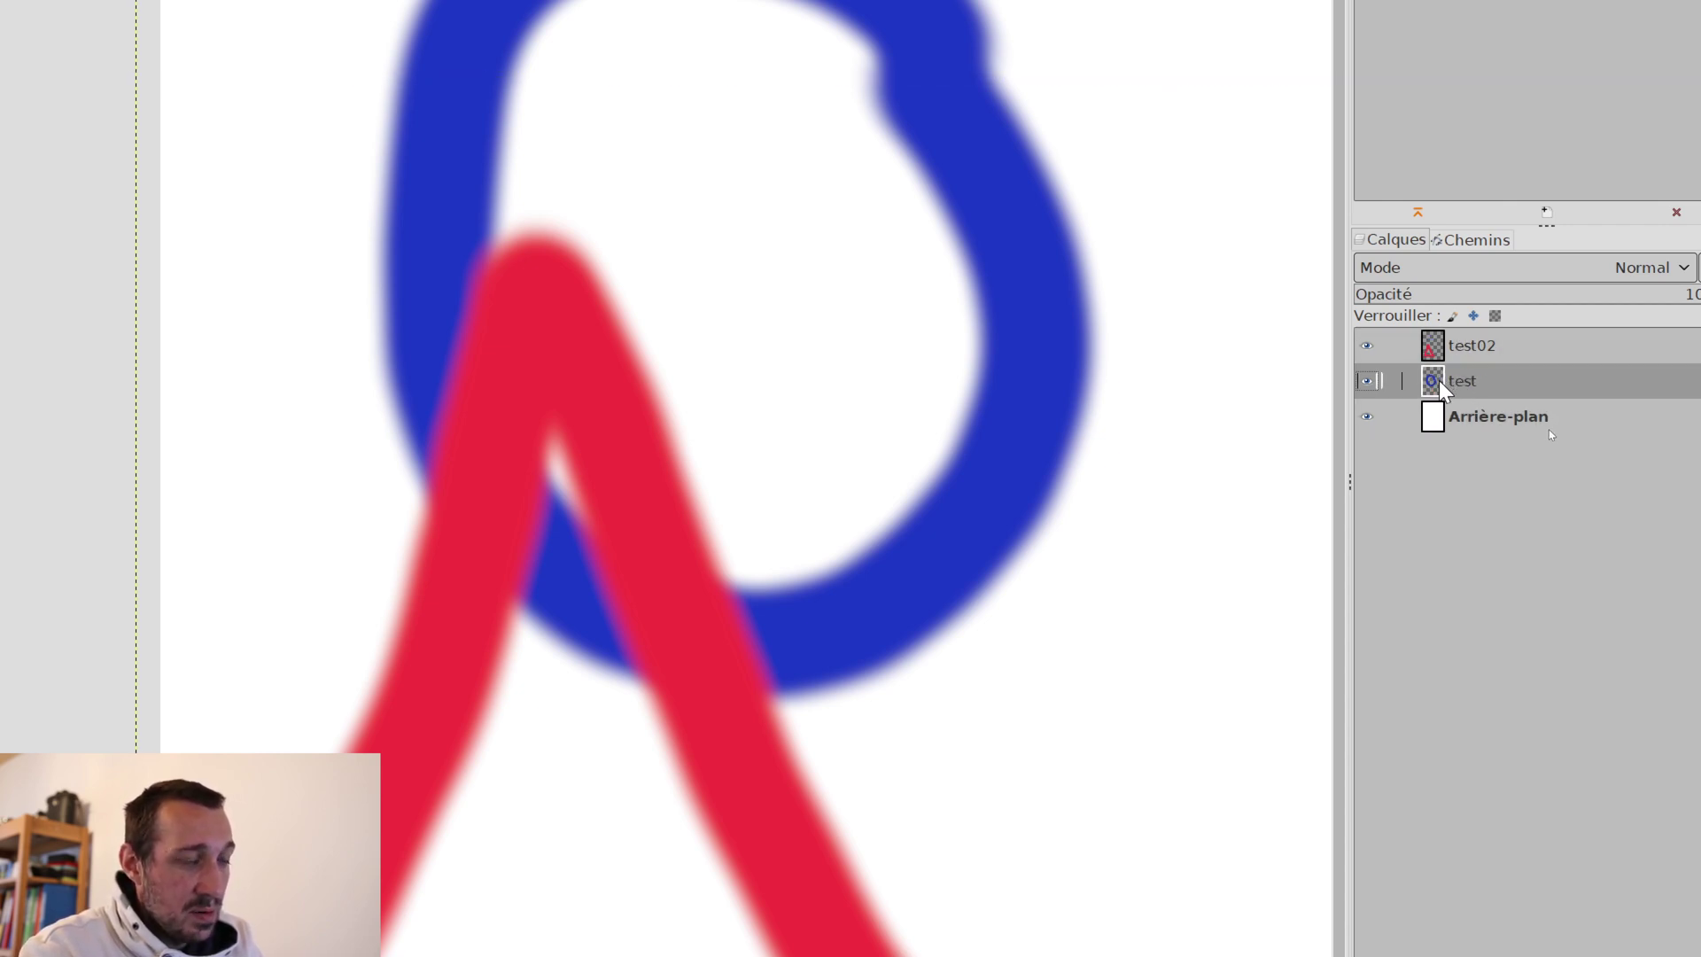
- Try raising the test layer above test02 and Arrière-plan above both, then return Arrière-plan to the base of the stack
left_click_drag(1444, 390, 1448, 334)
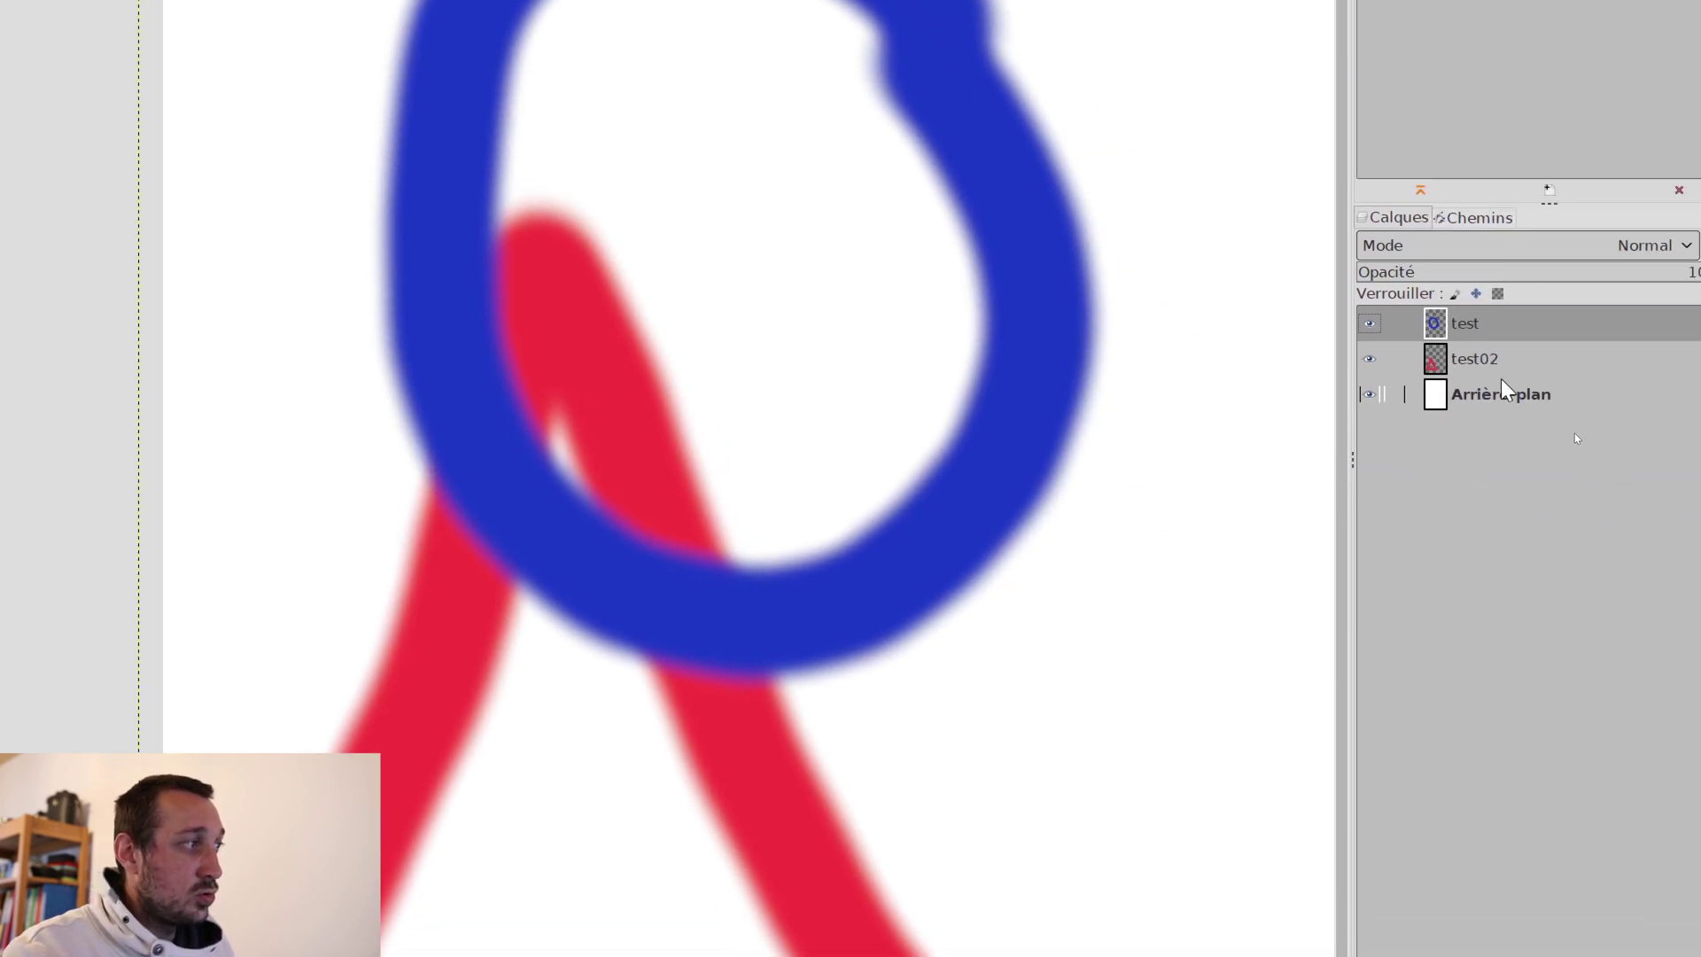
mouse_move(1470, 327)
left_mouse_down()
mouse_move(1500, 387)
mouse_move(1472, 372)
mouse_move(1469, 317)
mouse_move(1486, 410)
mouse_move(1510, 335)
mouse_move(1487, 328)
left_mouse_up()
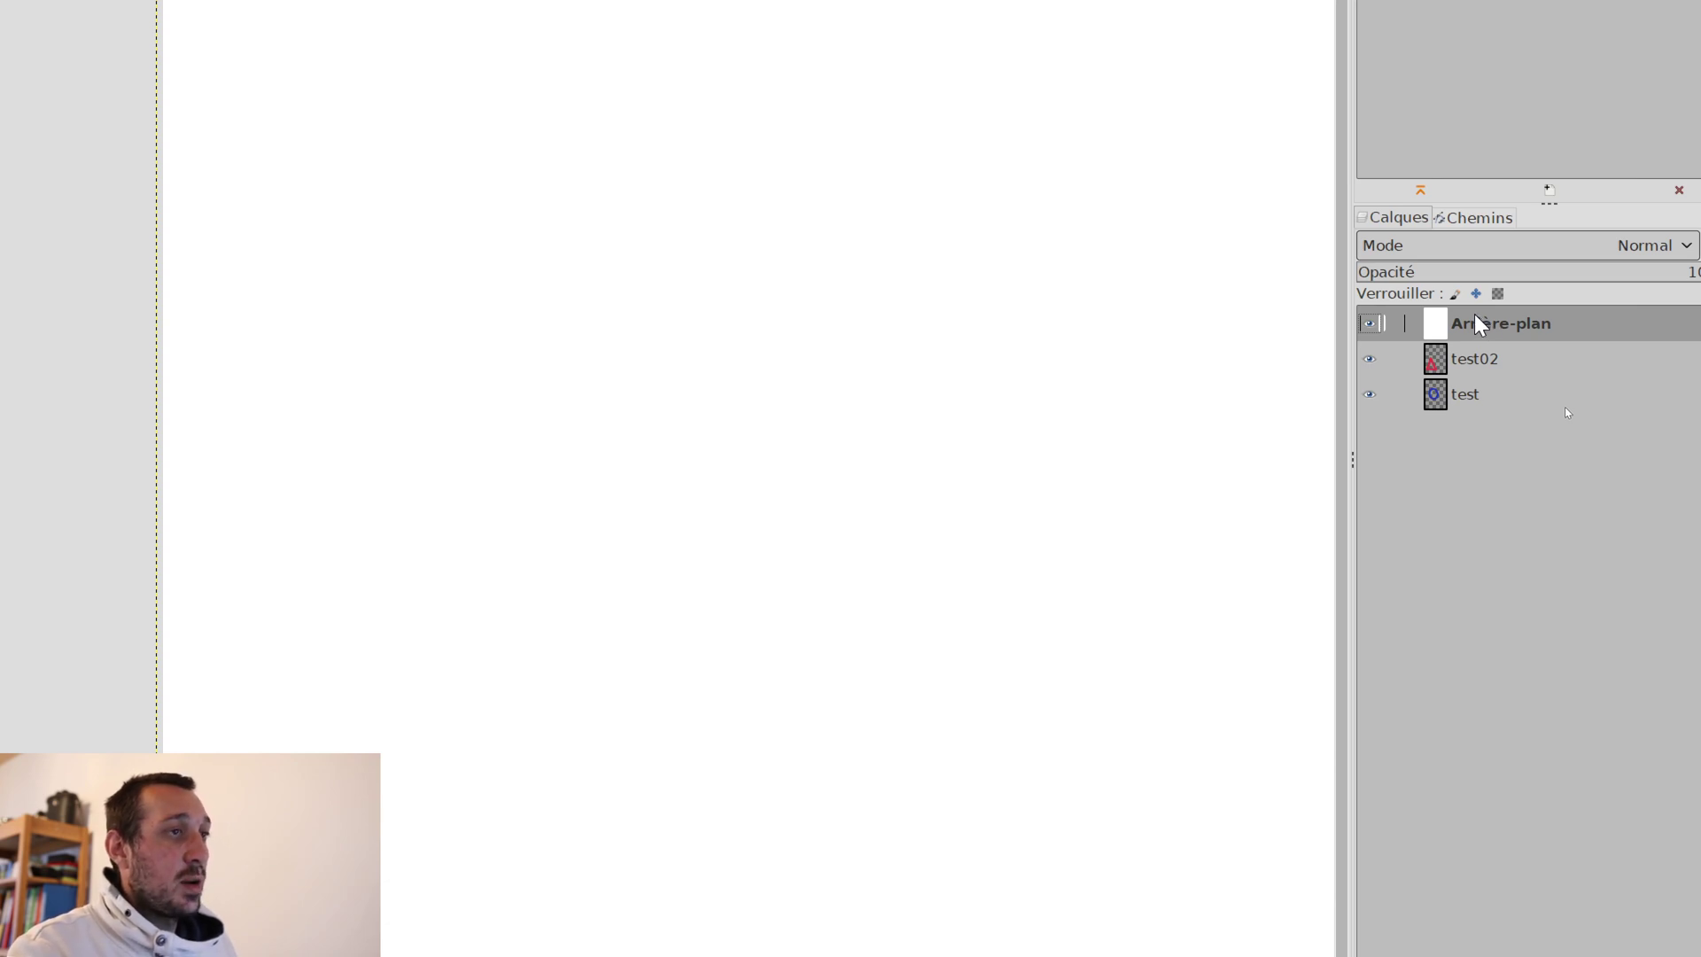
left_click_drag(1479, 329, 1479, 414)
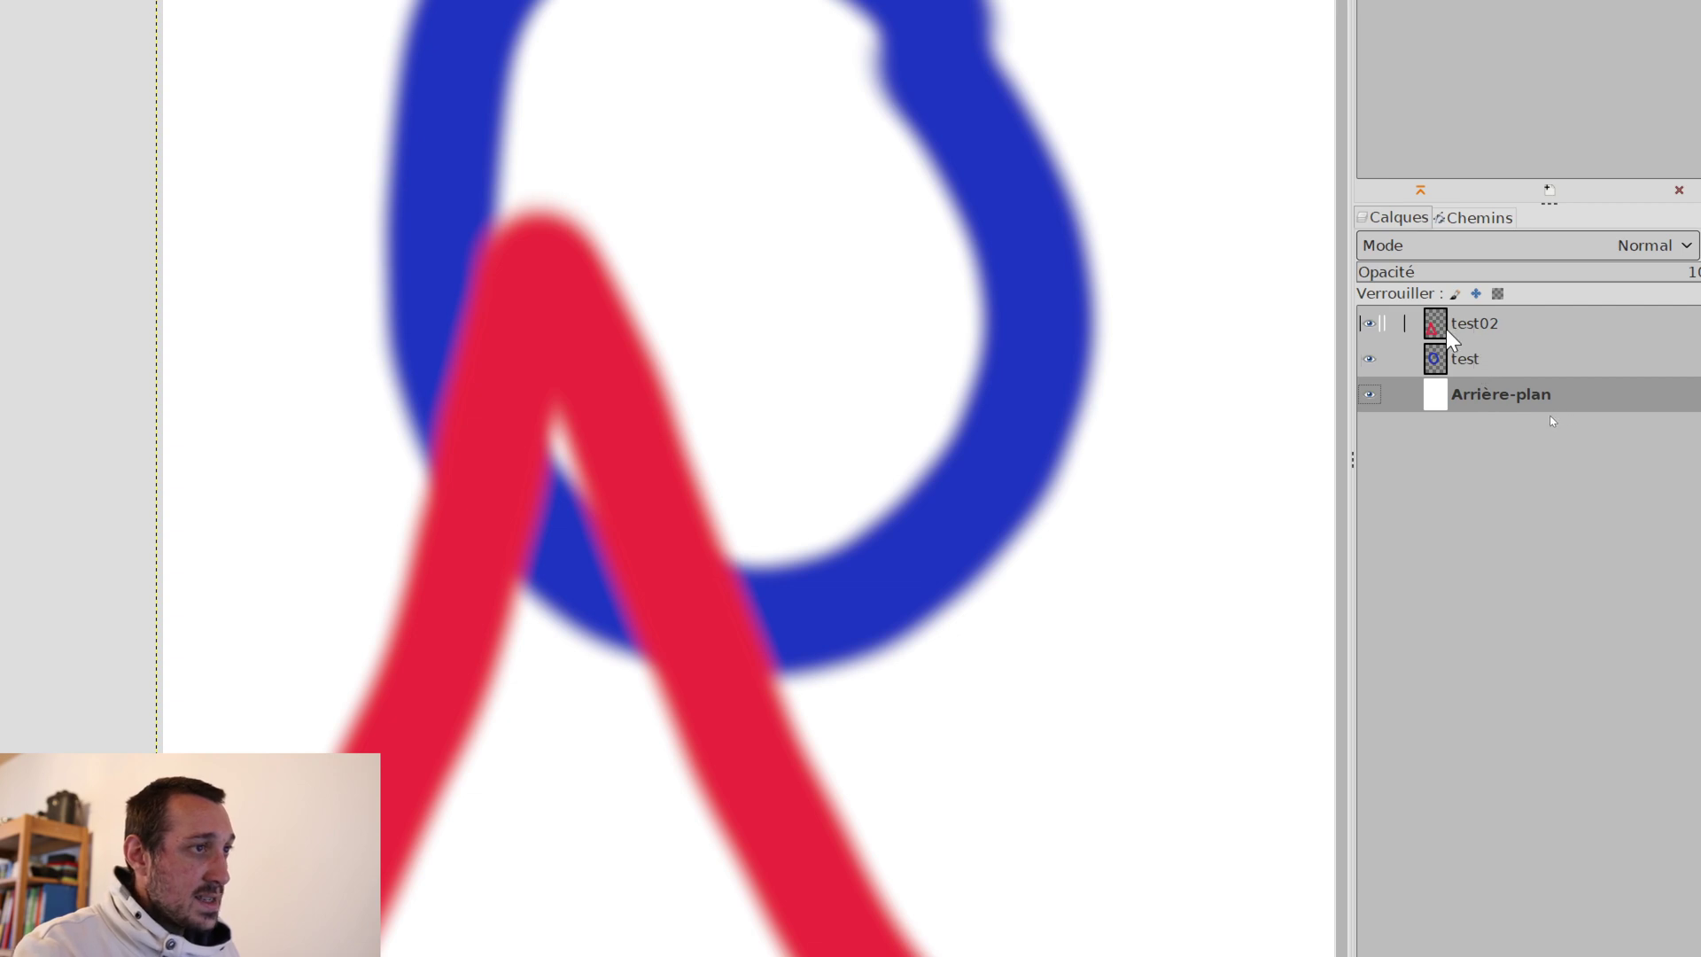
- Raise the test layer above test02 and try to shift its blue ring with the Déplacement tool in selection mode
left_click(1451, 359)
left_click(1460, 333)
left_click(1446, 361)
mouse_move(1445, 364)
left_mouse_down()
mouse_move(1492, 348)
mouse_move(1462, 321)
left_mouse_up()
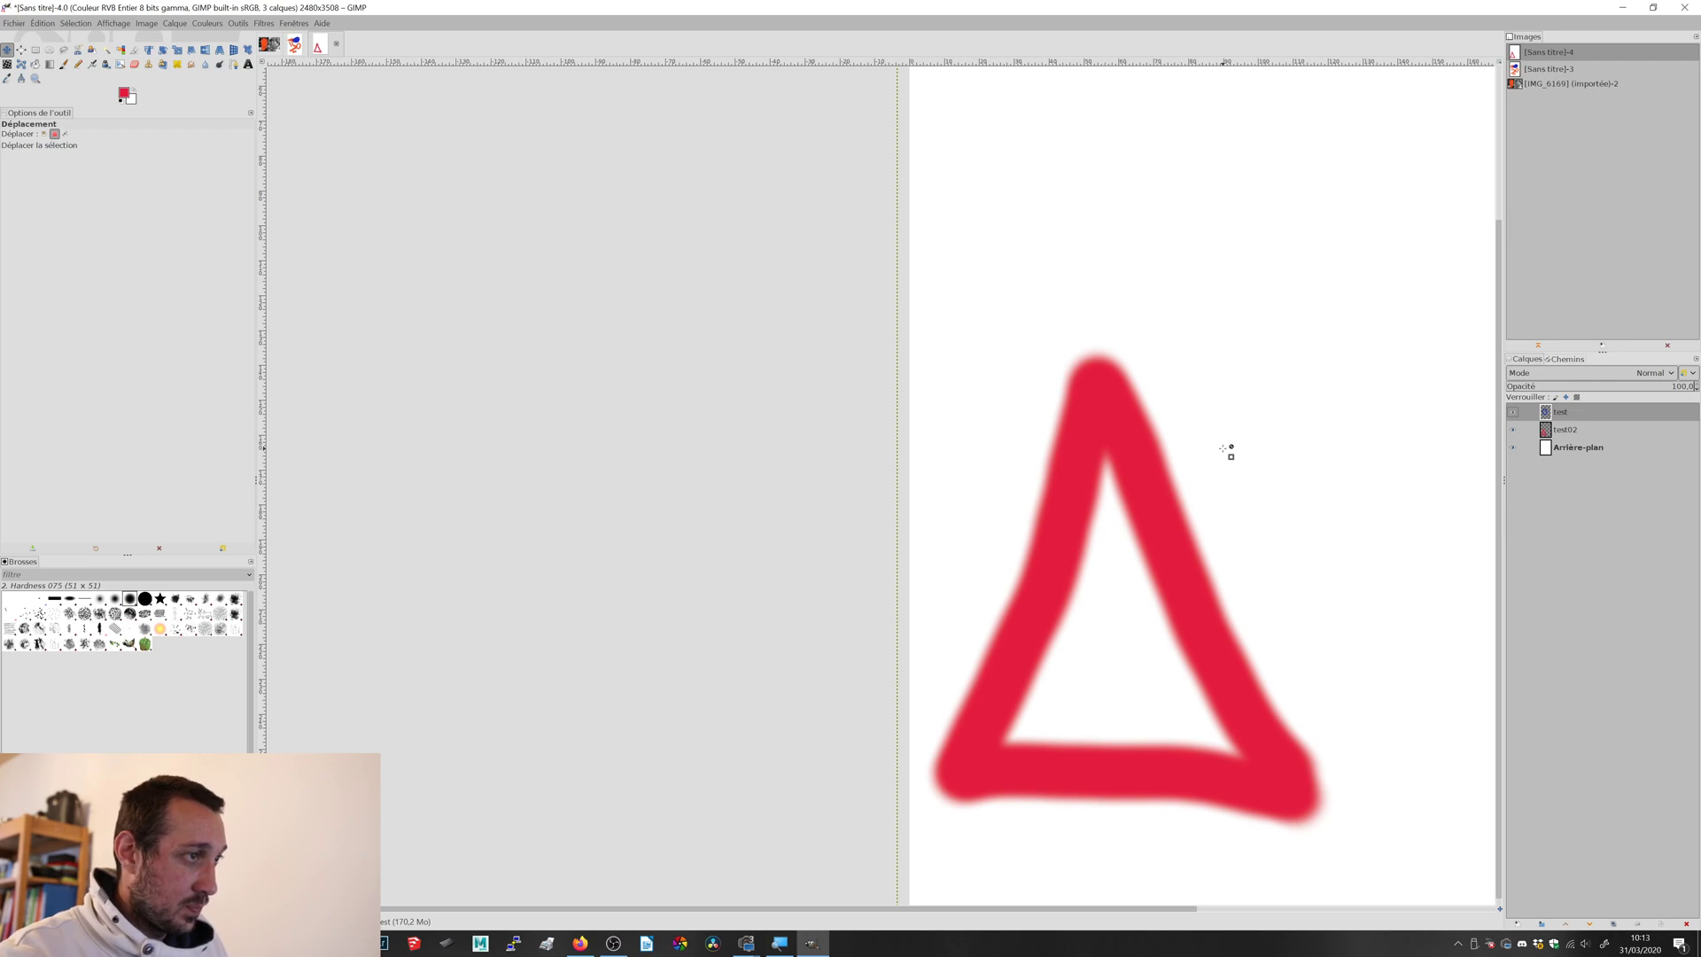
left_click(1270, 453)
left_click_drag(1264, 448, 1056, 446)
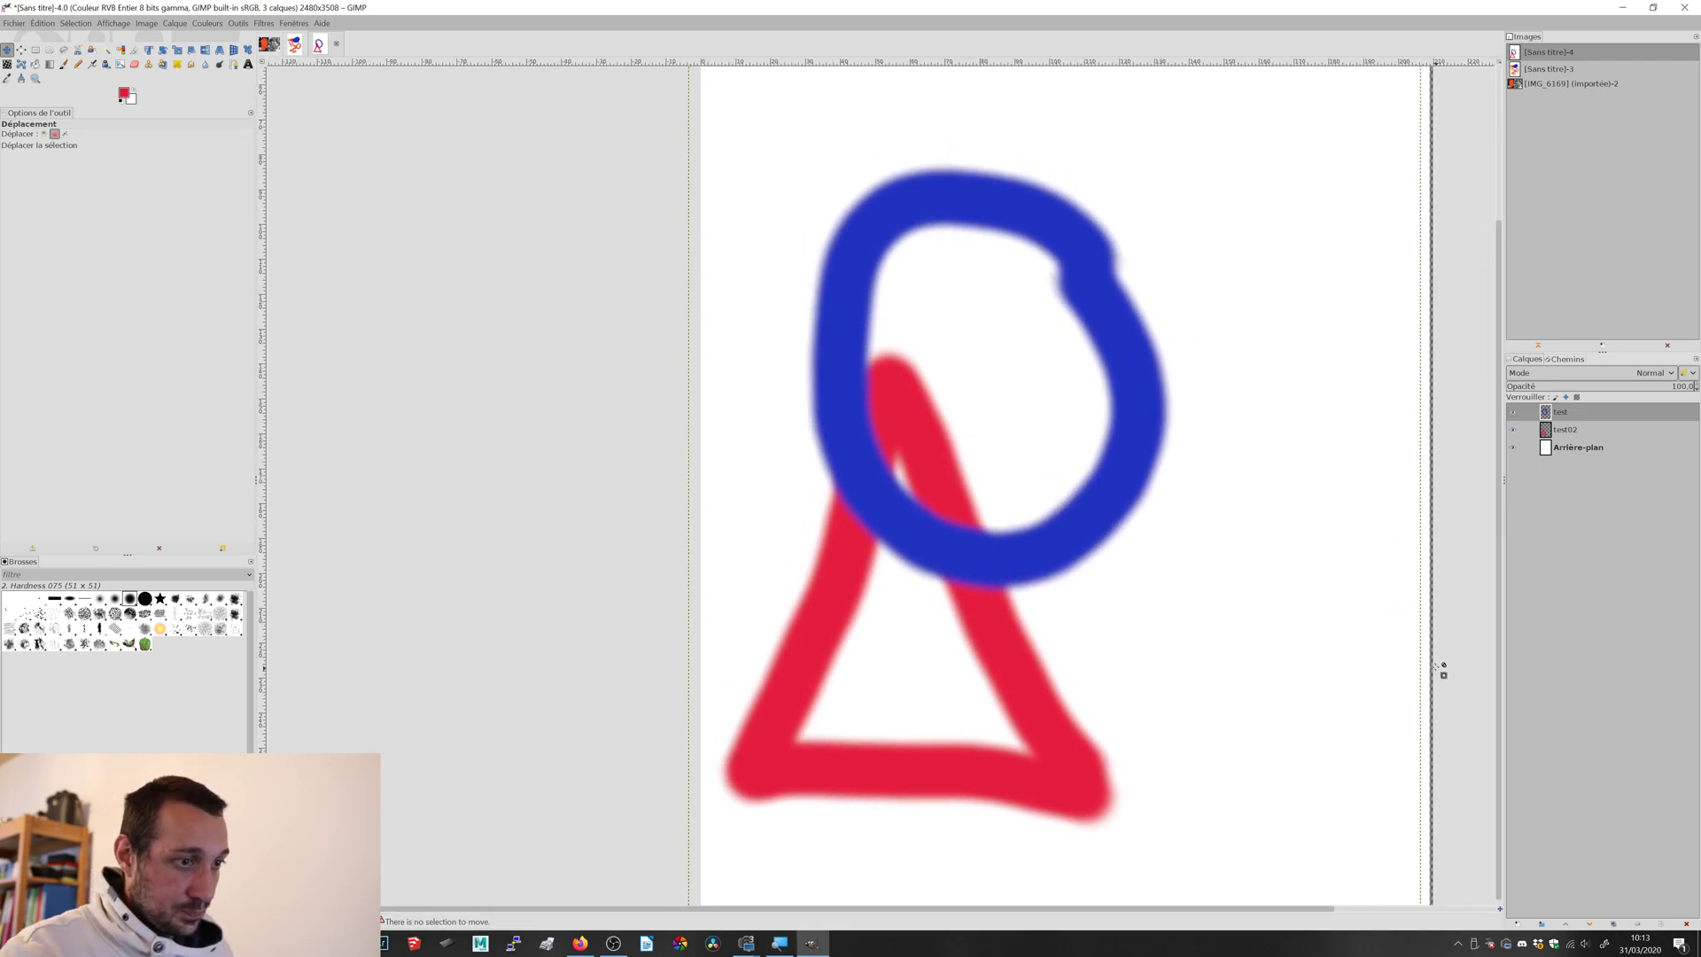
- Add a 2480 x 3508 px transparent layer above the test layer, keeping the proposed name test02
left_click(1526, 926)
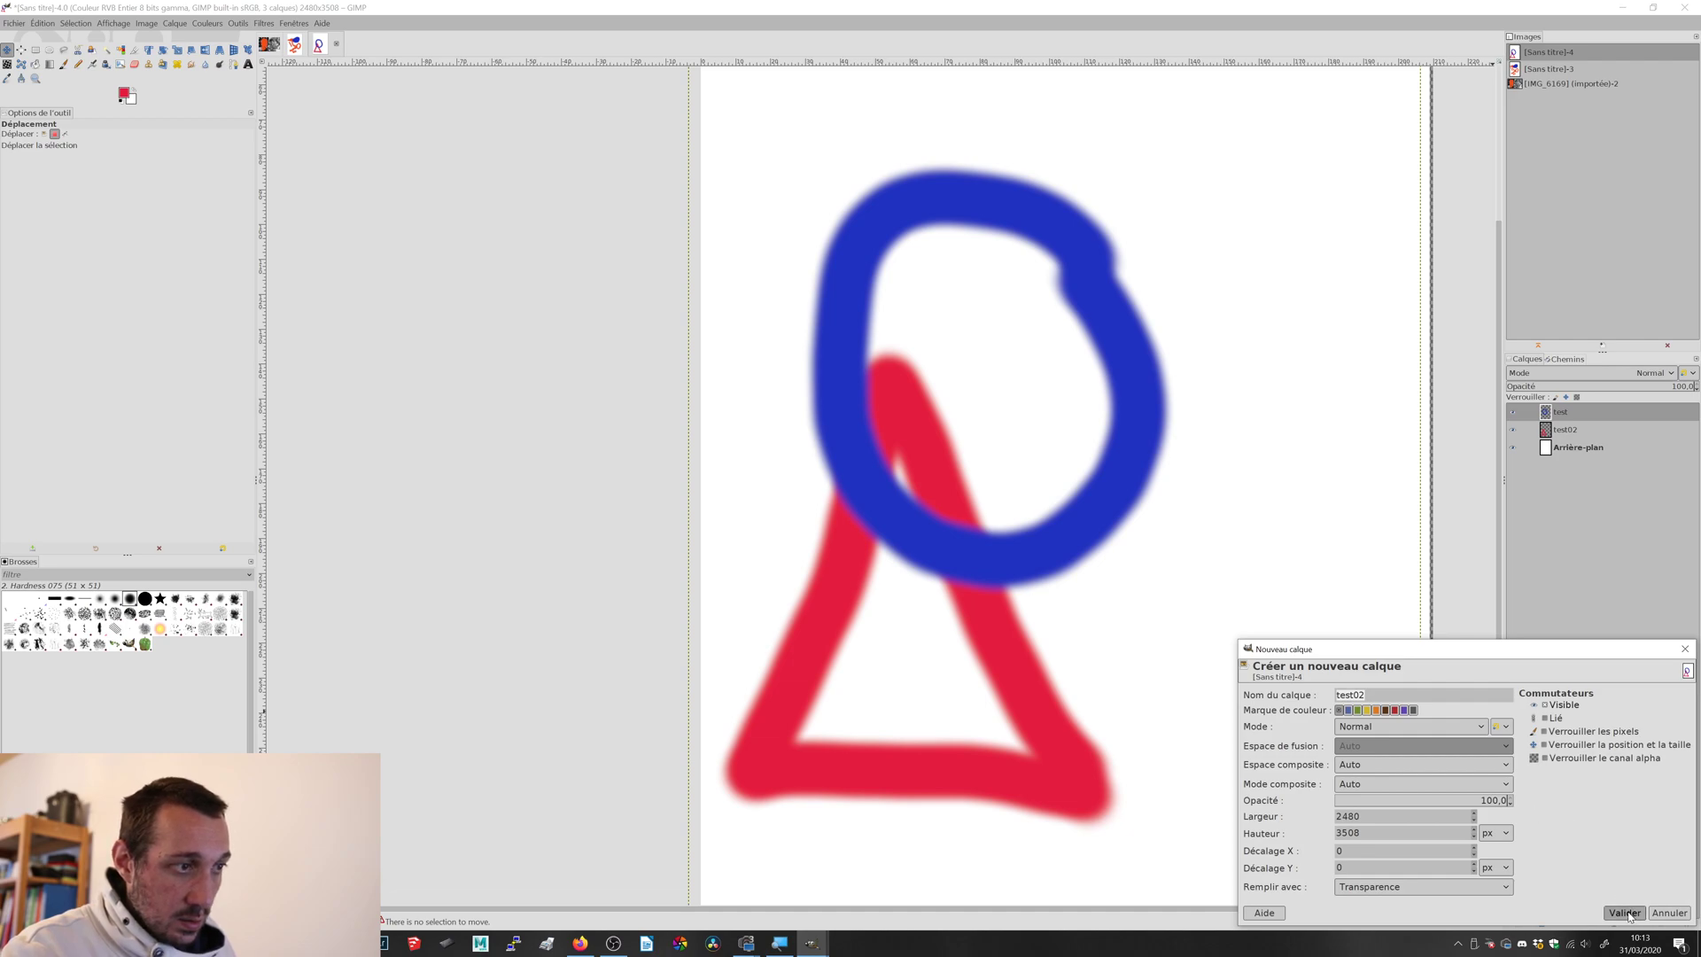
left_click(1624, 913)
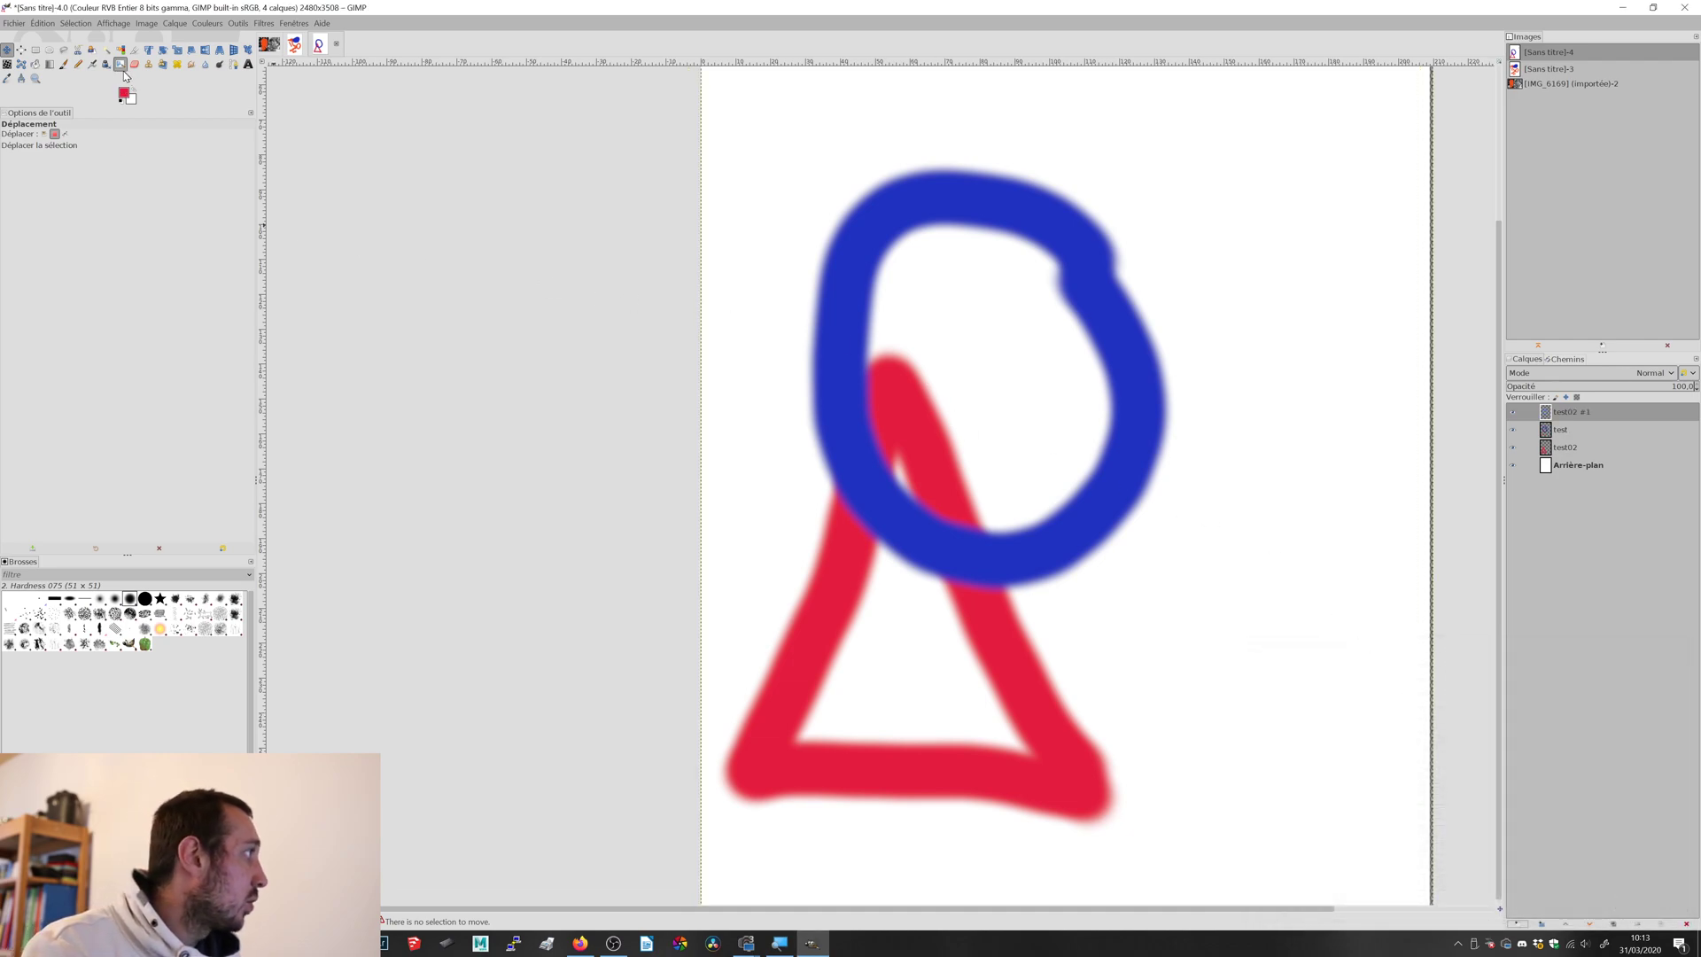
- Set the foreground colour to green 3ee41d and paint a large patch over the ring and triangle with the Pinceau tool at size 631
left_click(78, 64)
left_click(124, 96)
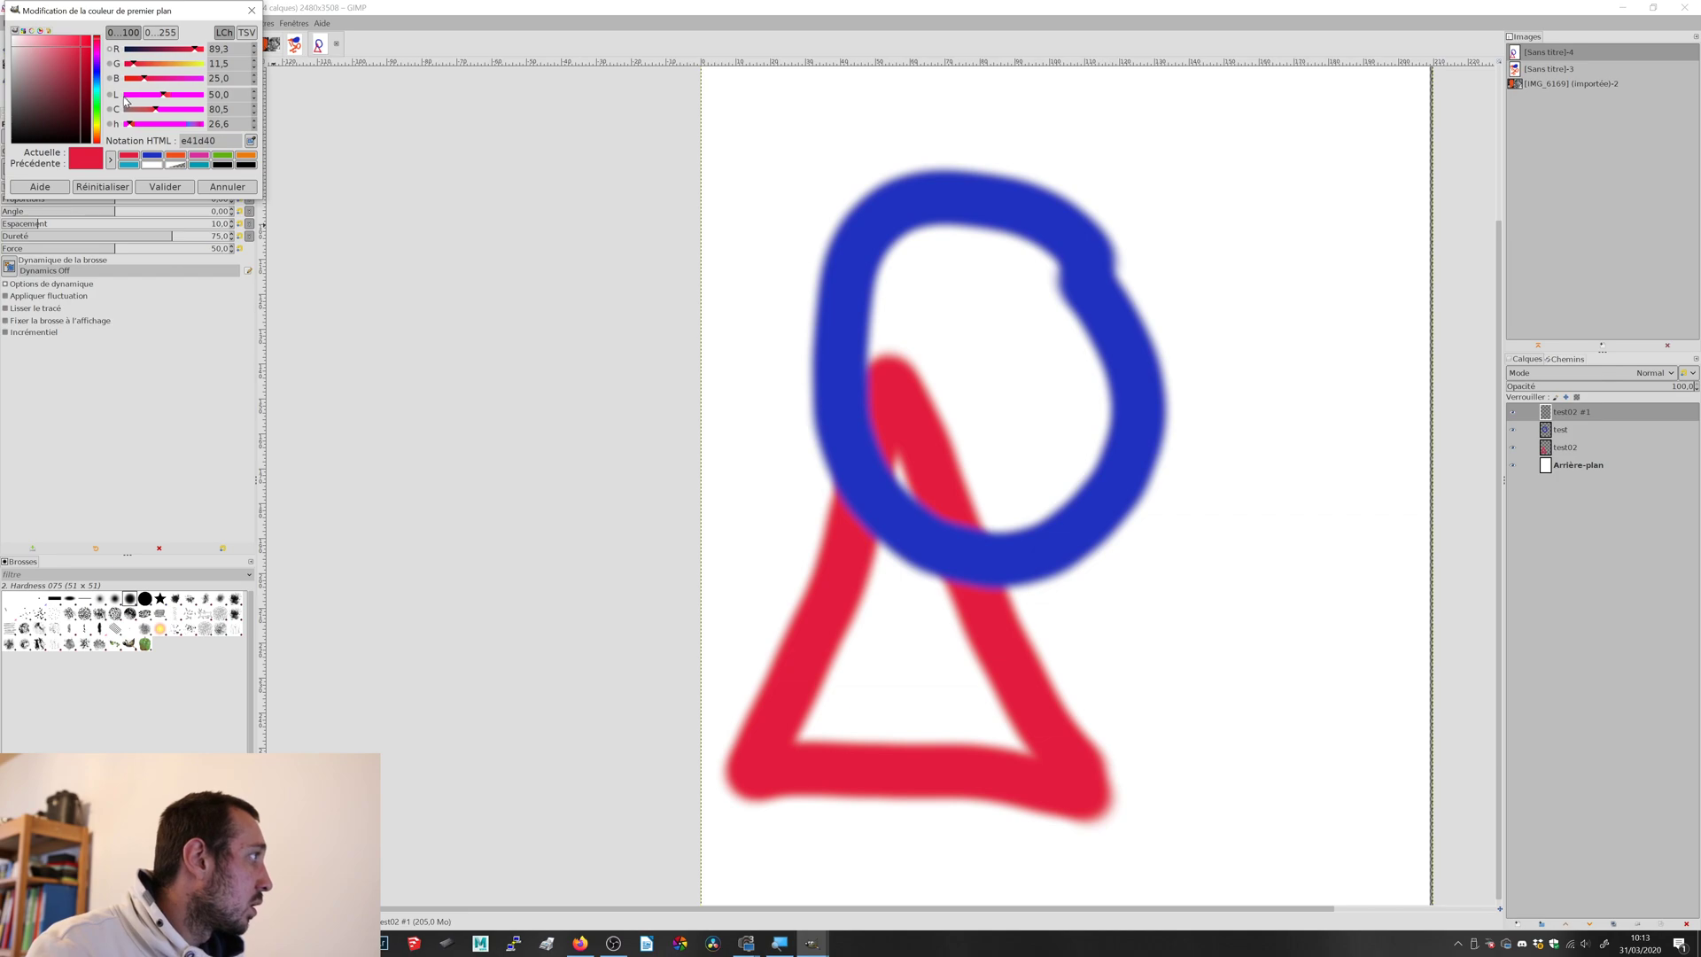
left_click_drag(98, 67, 95, 120)
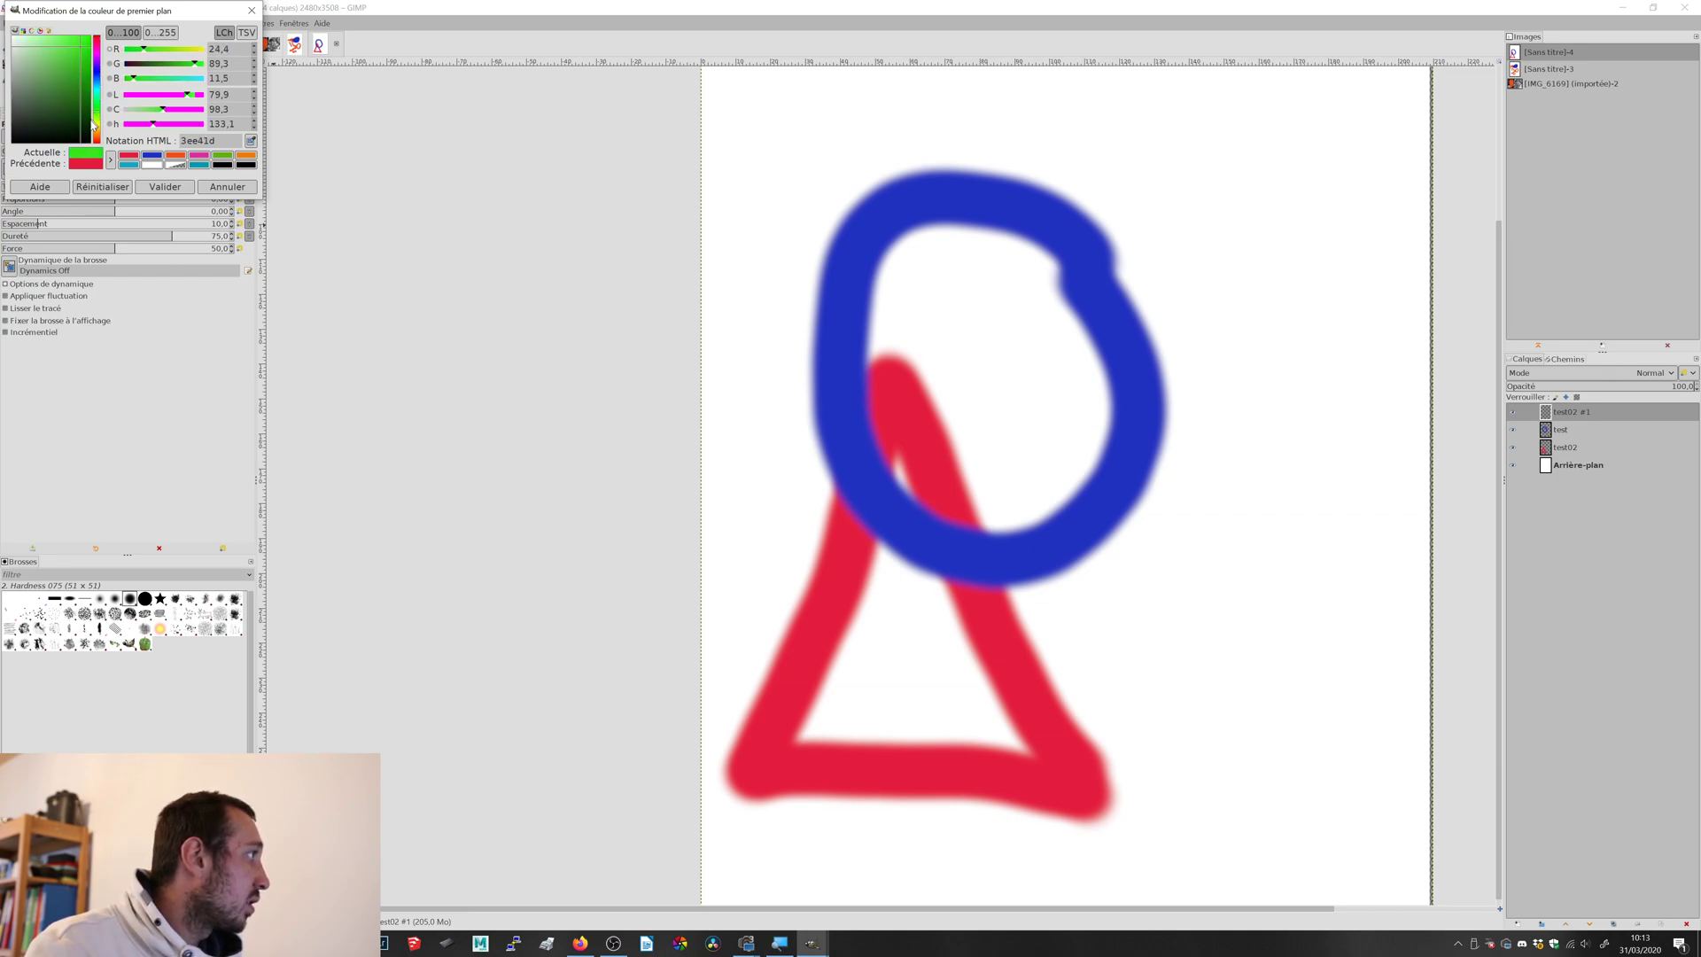
left_click(160, 188)
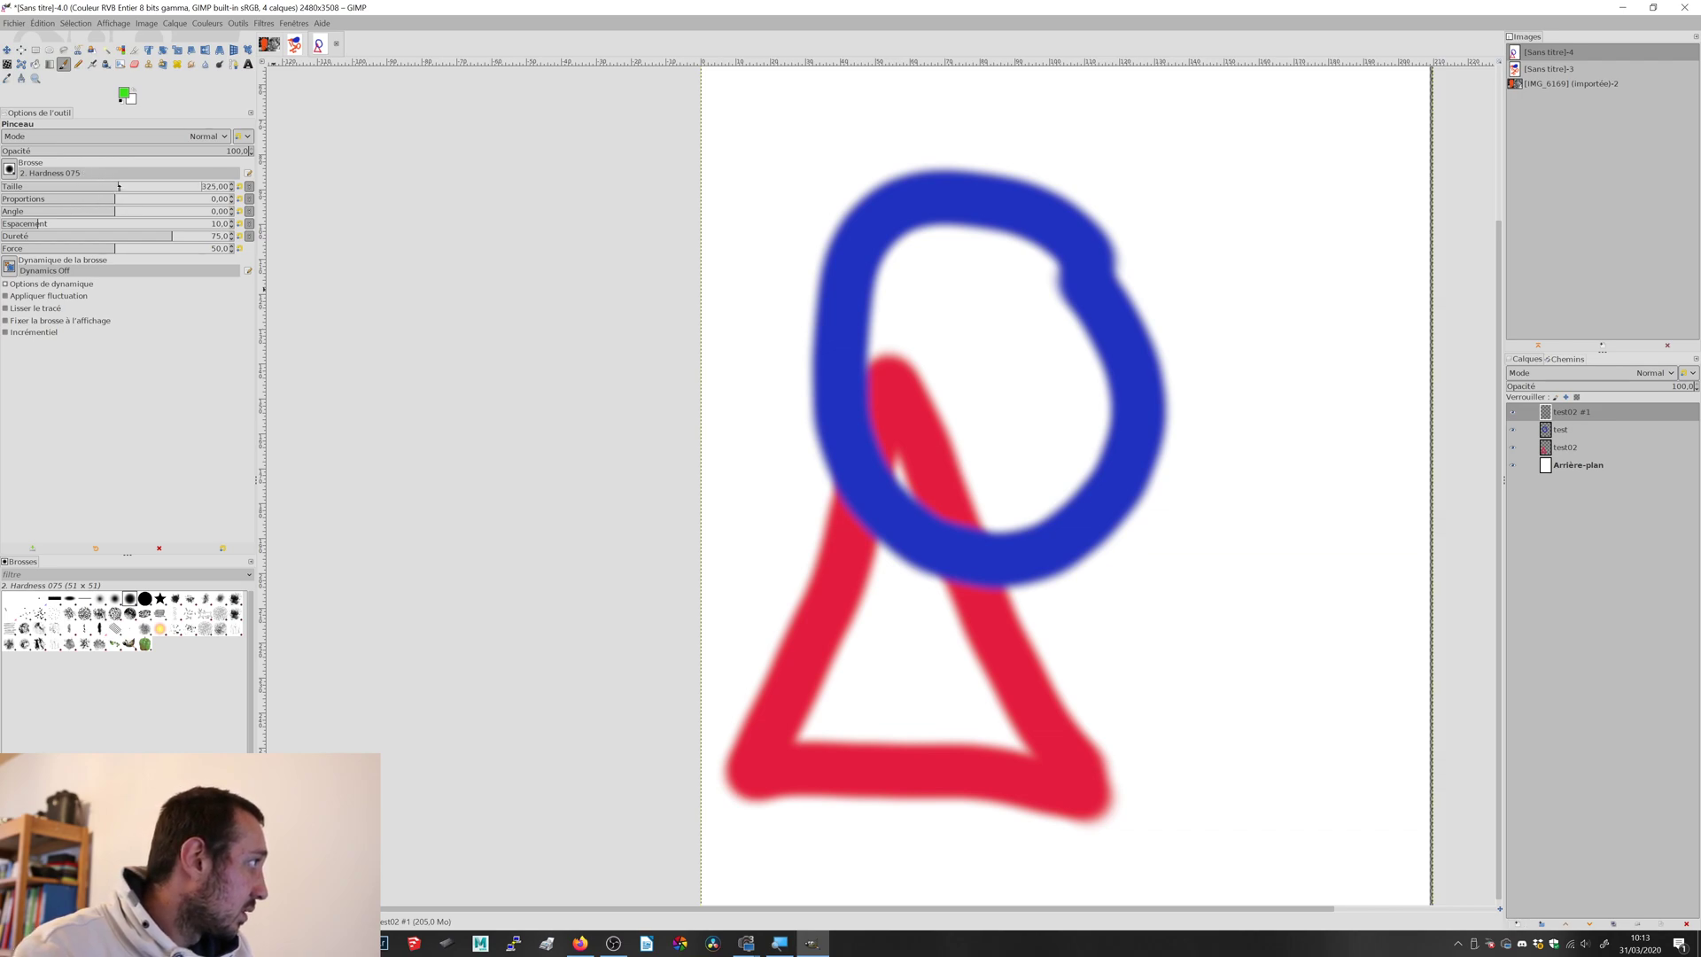
mouse_move(1027, 274)
left_mouse_down()
mouse_move(1175, 358)
mouse_move(1179, 438)
mouse_move(954, 326)
mouse_move(1017, 459)
mouse_move(919, 367)
mouse_move(1039, 579)
mouse_move(854, 383)
mouse_move(1000, 617)
mouse_move(878, 494)
mouse_move(934, 600)
mouse_move(907, 532)
mouse_move(835, 509)
left_mouse_up()
mouse_move(848, 571)
left_mouse_down()
mouse_move(874, 737)
mouse_move(779, 683)
mouse_move(872, 202)
mouse_move(1107, 159)
mouse_move(1142, 611)
mouse_move(965, 709)
mouse_move(1069, 649)
left_mouse_up()
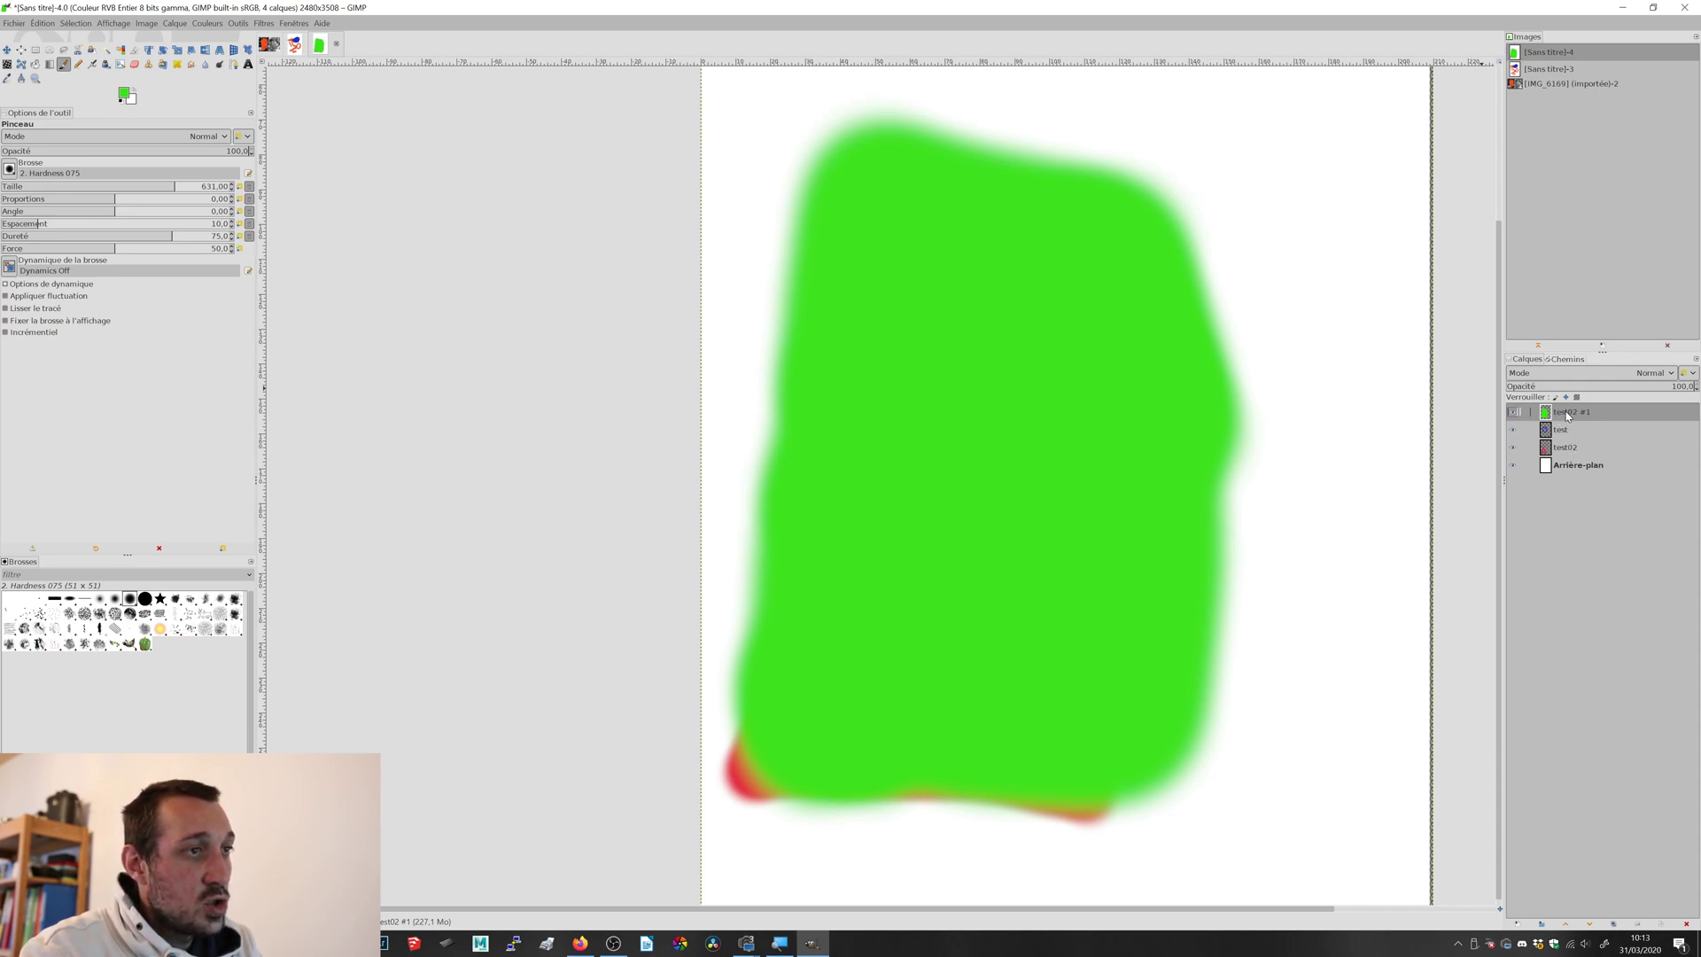
- Try the green layer below the test layer, return it to the top of the stack, and activate test02 and test in turn
left_click_drag(1578, 414, 1580, 438)
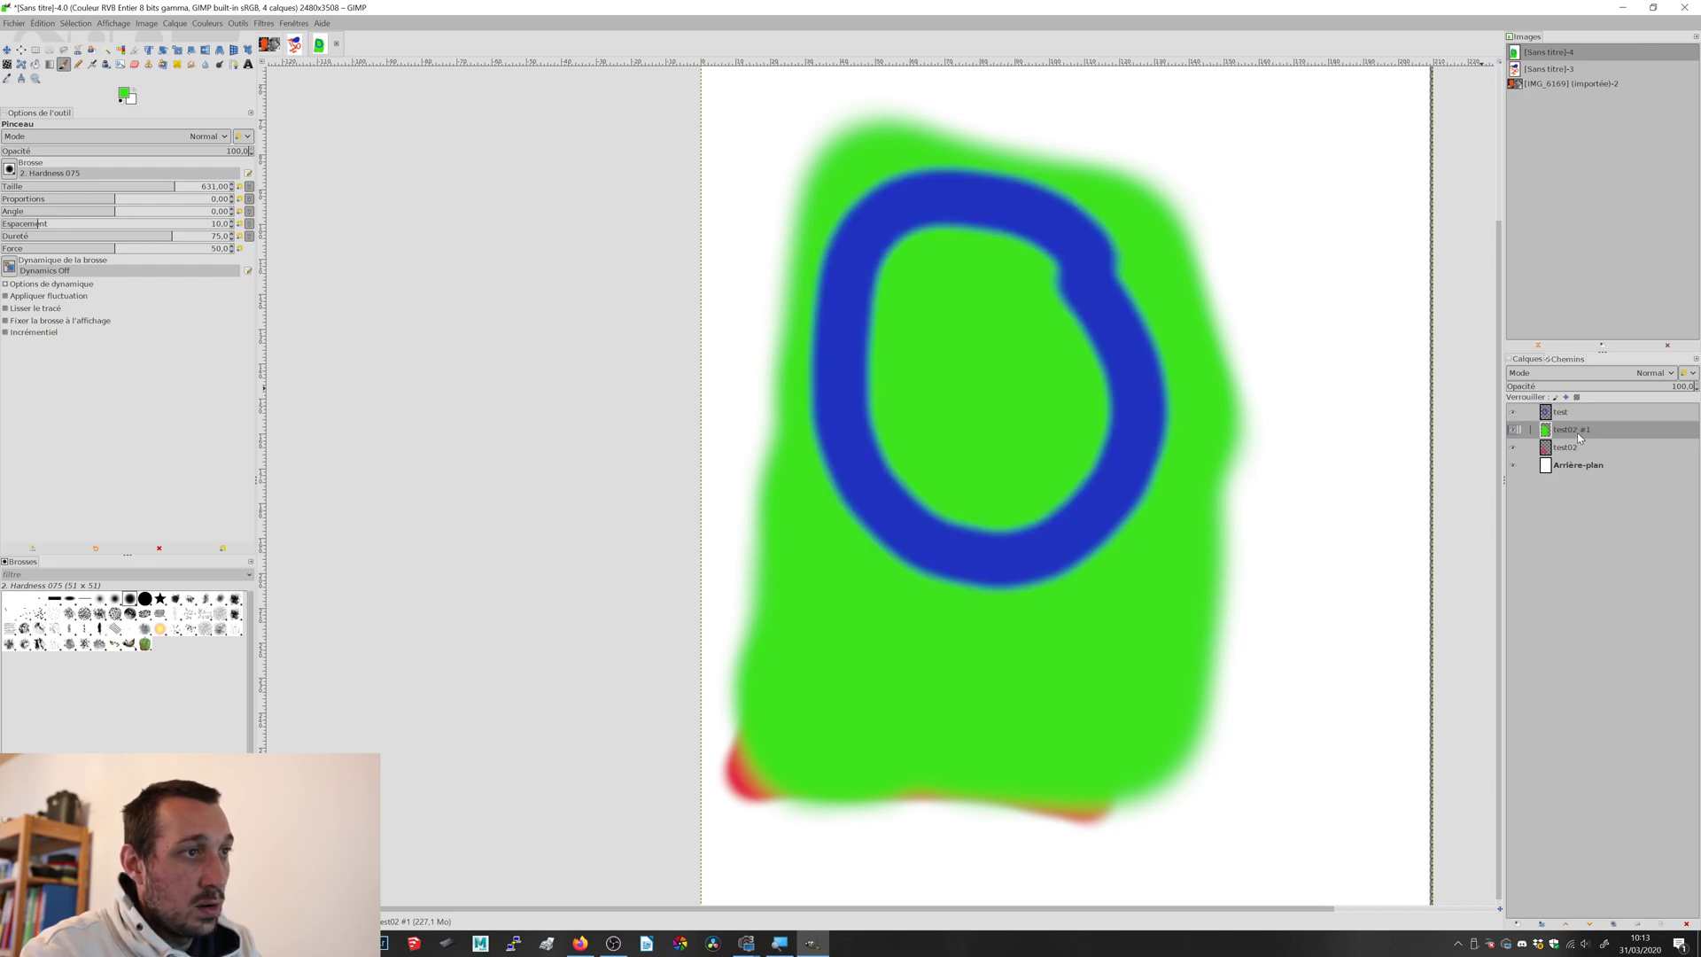
mouse_move(1570, 432)
left_mouse_down()
mouse_move(1575, 454)
mouse_move(1574, 409)
mouse_move(1570, 455)
mouse_move(1562, 418)
left_mouse_up()
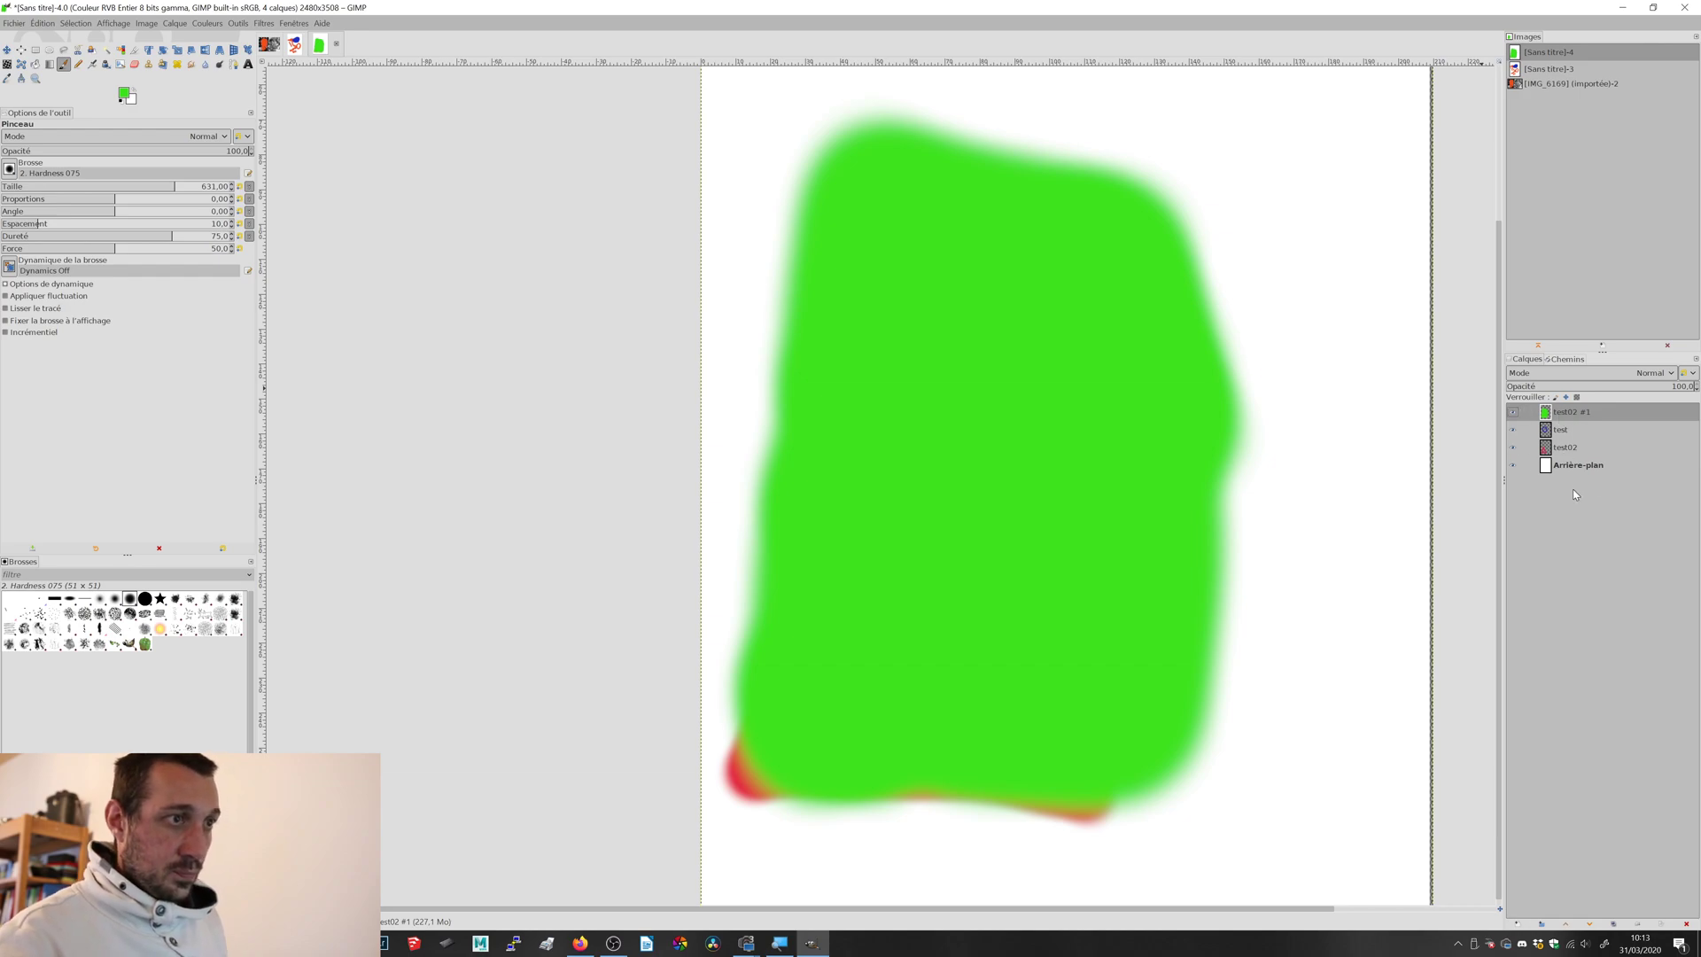
left_click(1559, 447)
left_click(1560, 431)
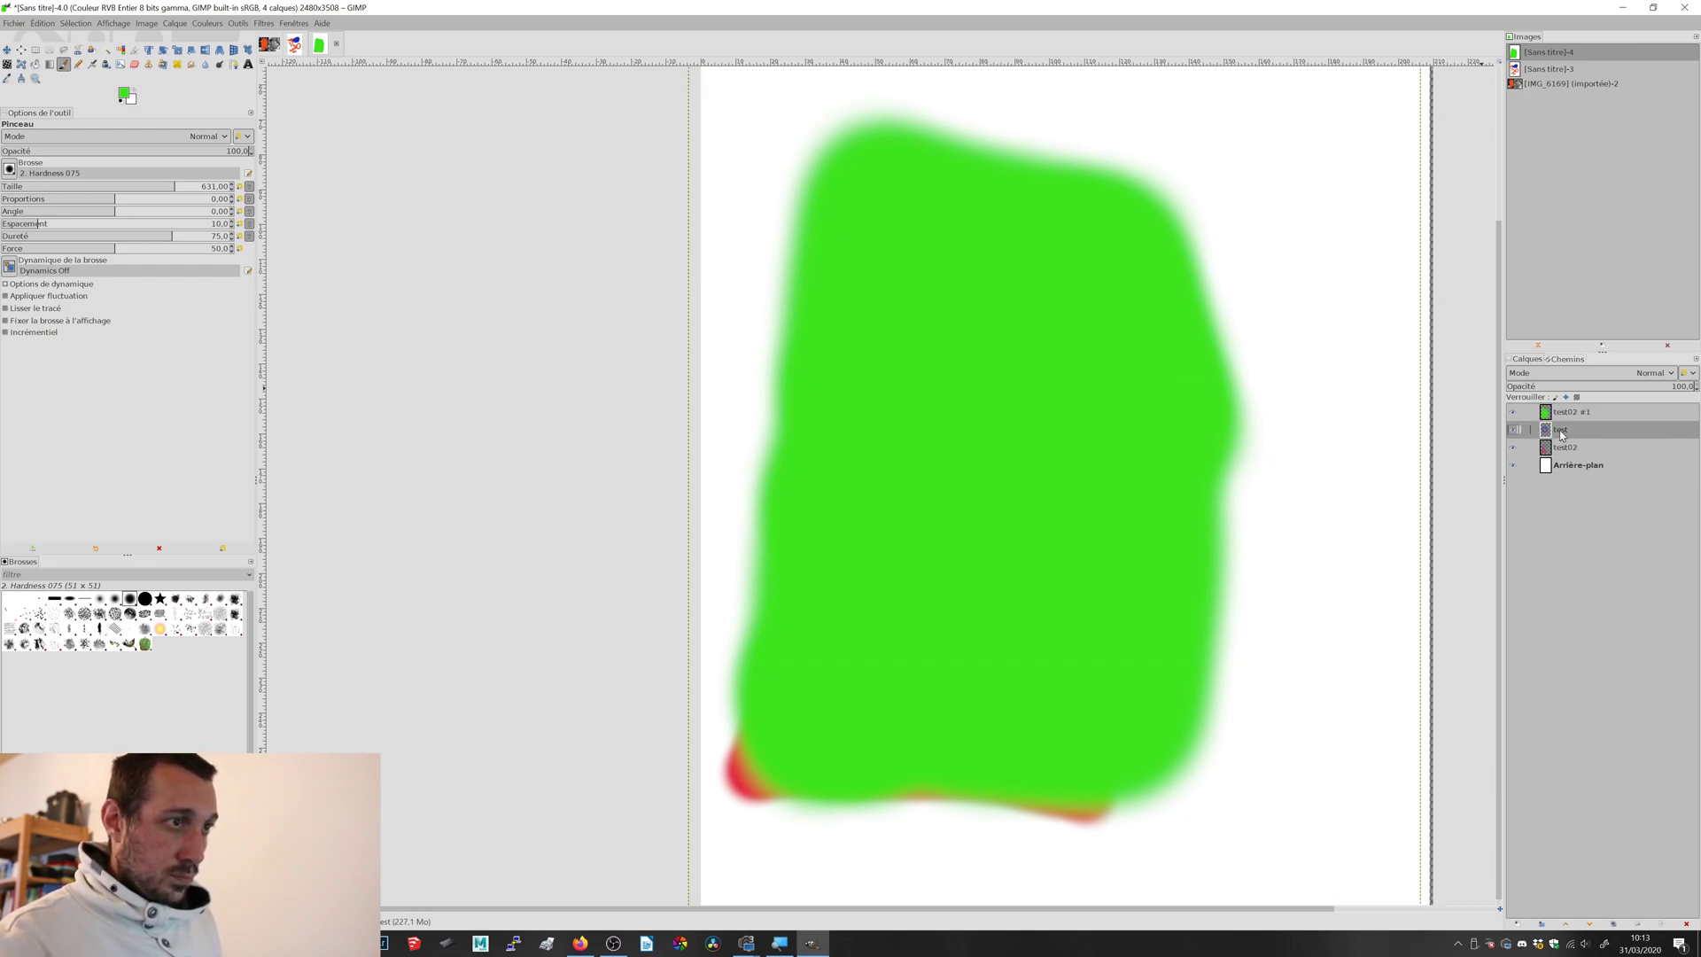
- Delete the green layer, the test layer and the test02 layer, keeping only Arrière-plan
left_click(1560, 418)
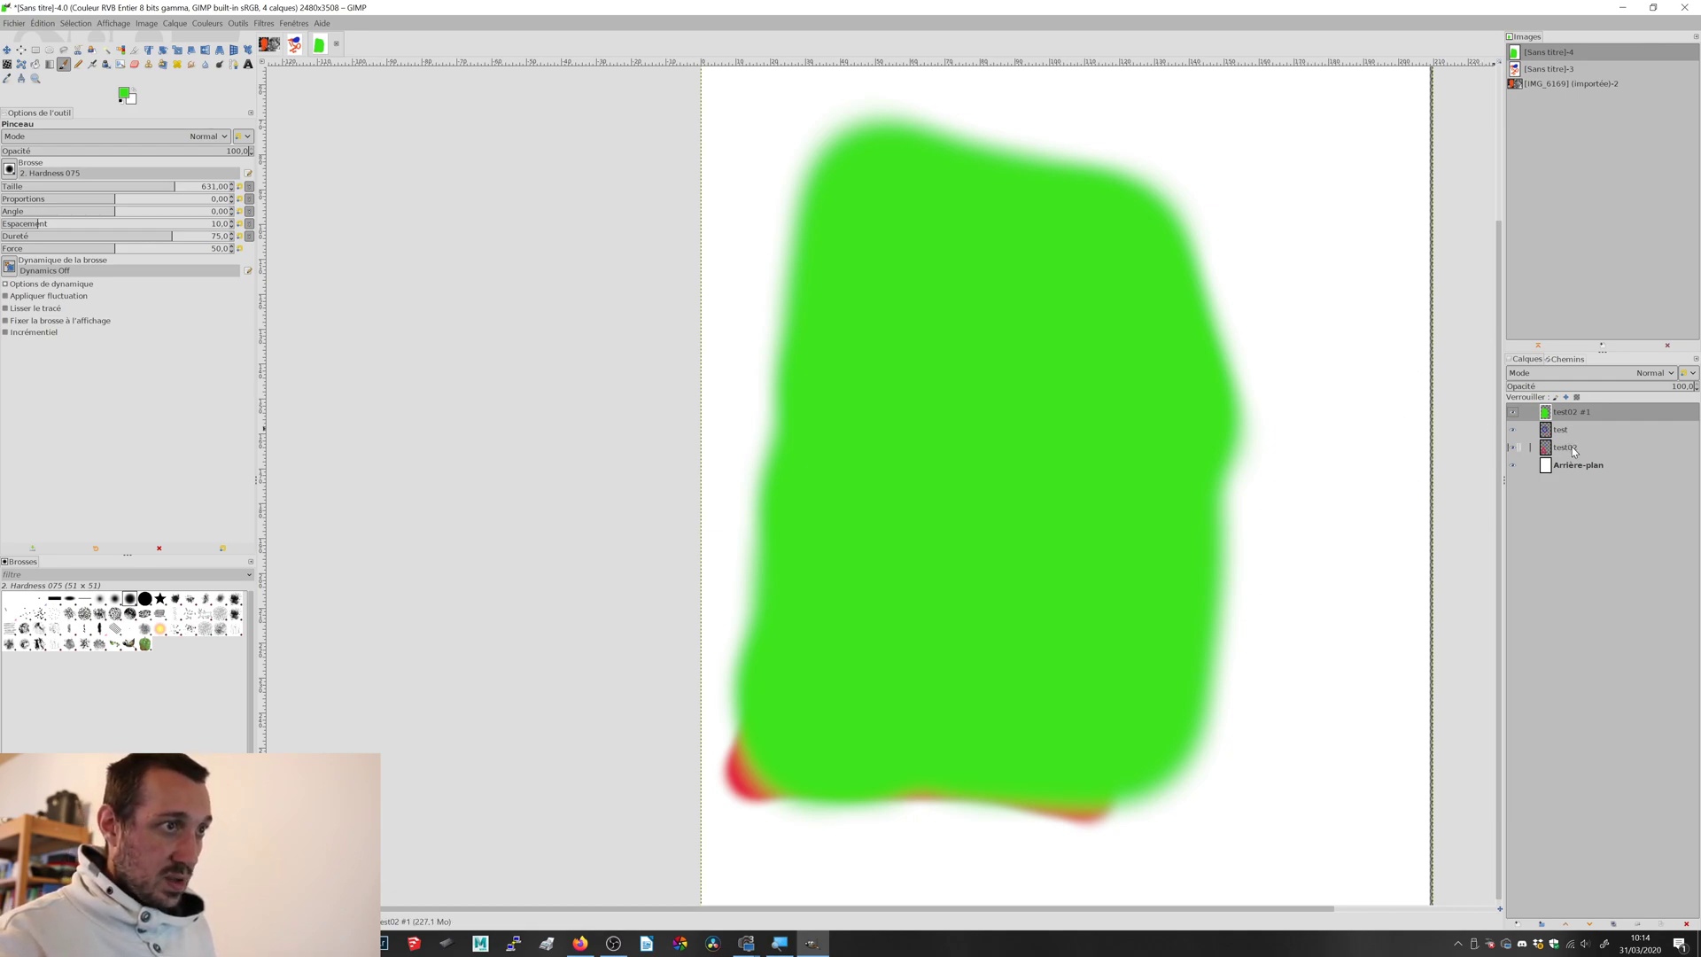
left_click(1688, 924)
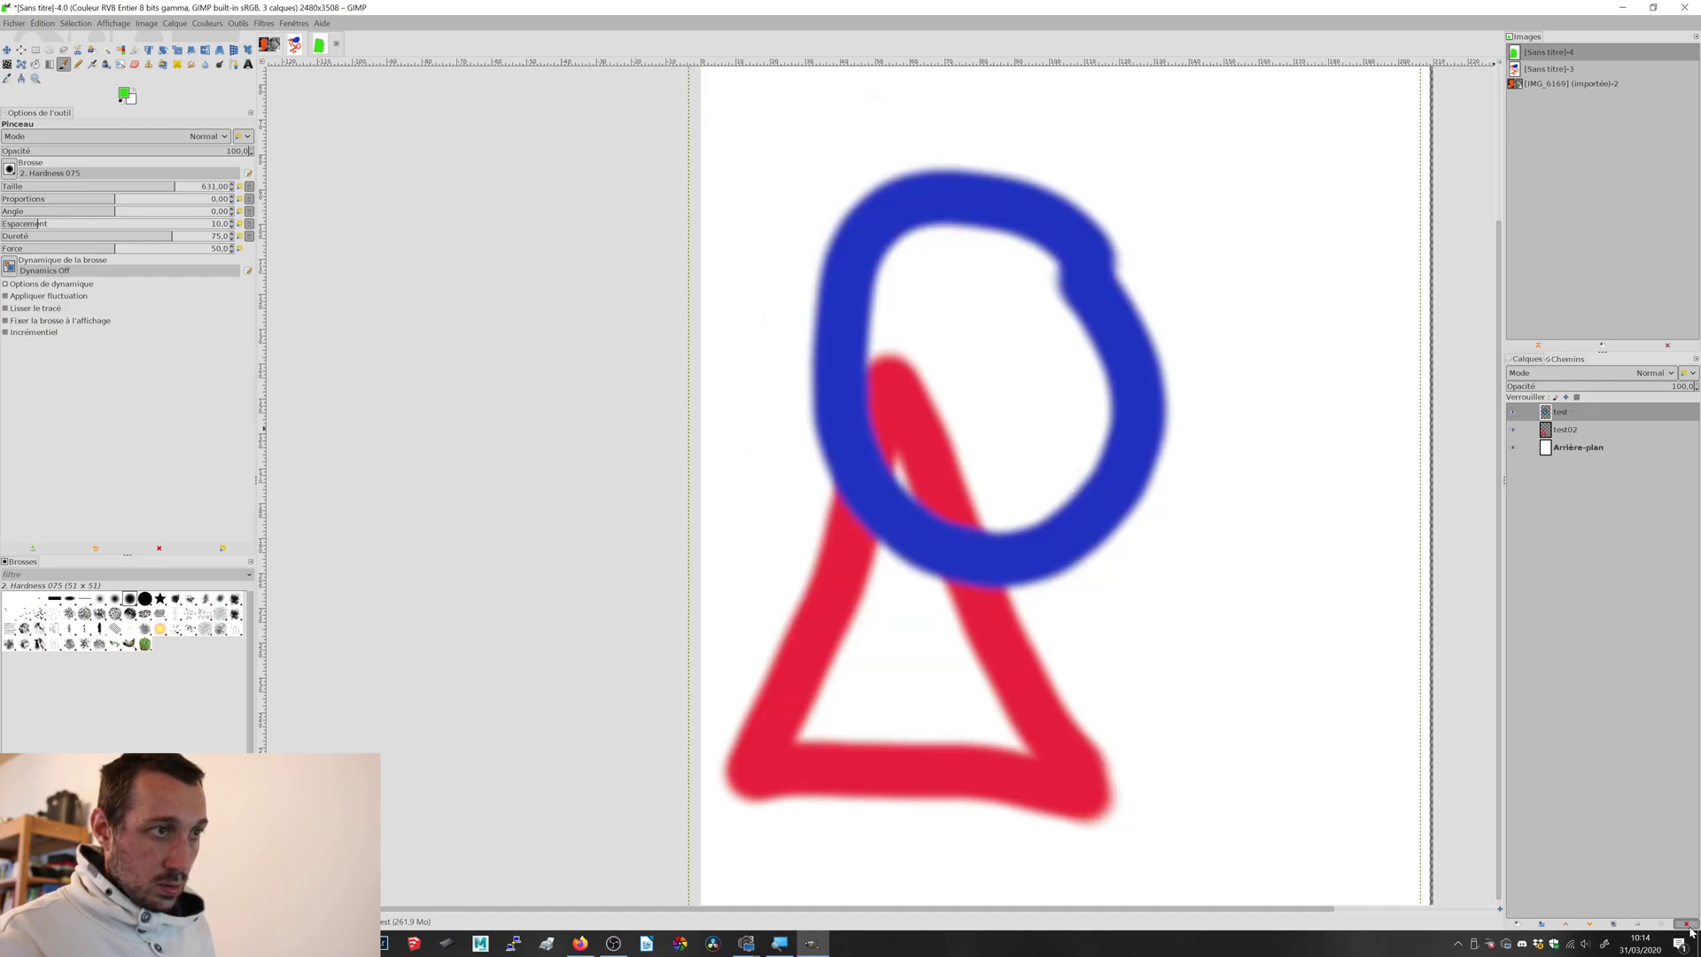
left_click(1688, 924)
left_click(1688, 924)
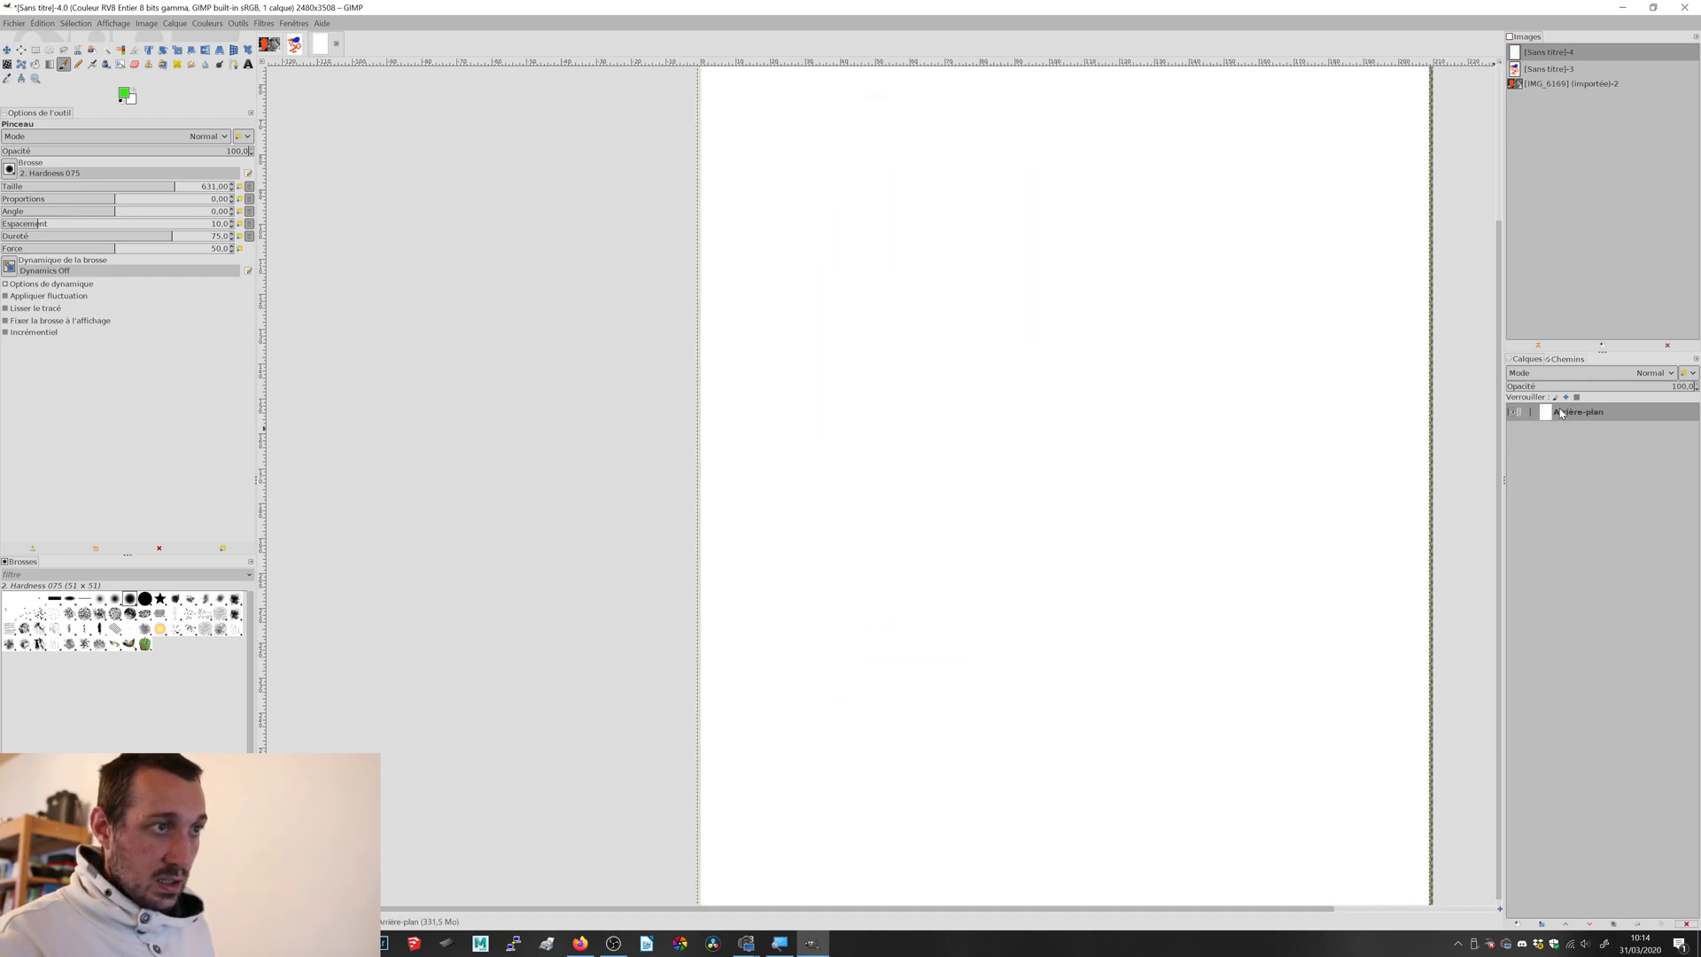
- Switch the Déplacement tool from moving the selection to moving layers and shift the Arrière-plan layer slightly
left_click(7, 49)
left_click(1038, 257)
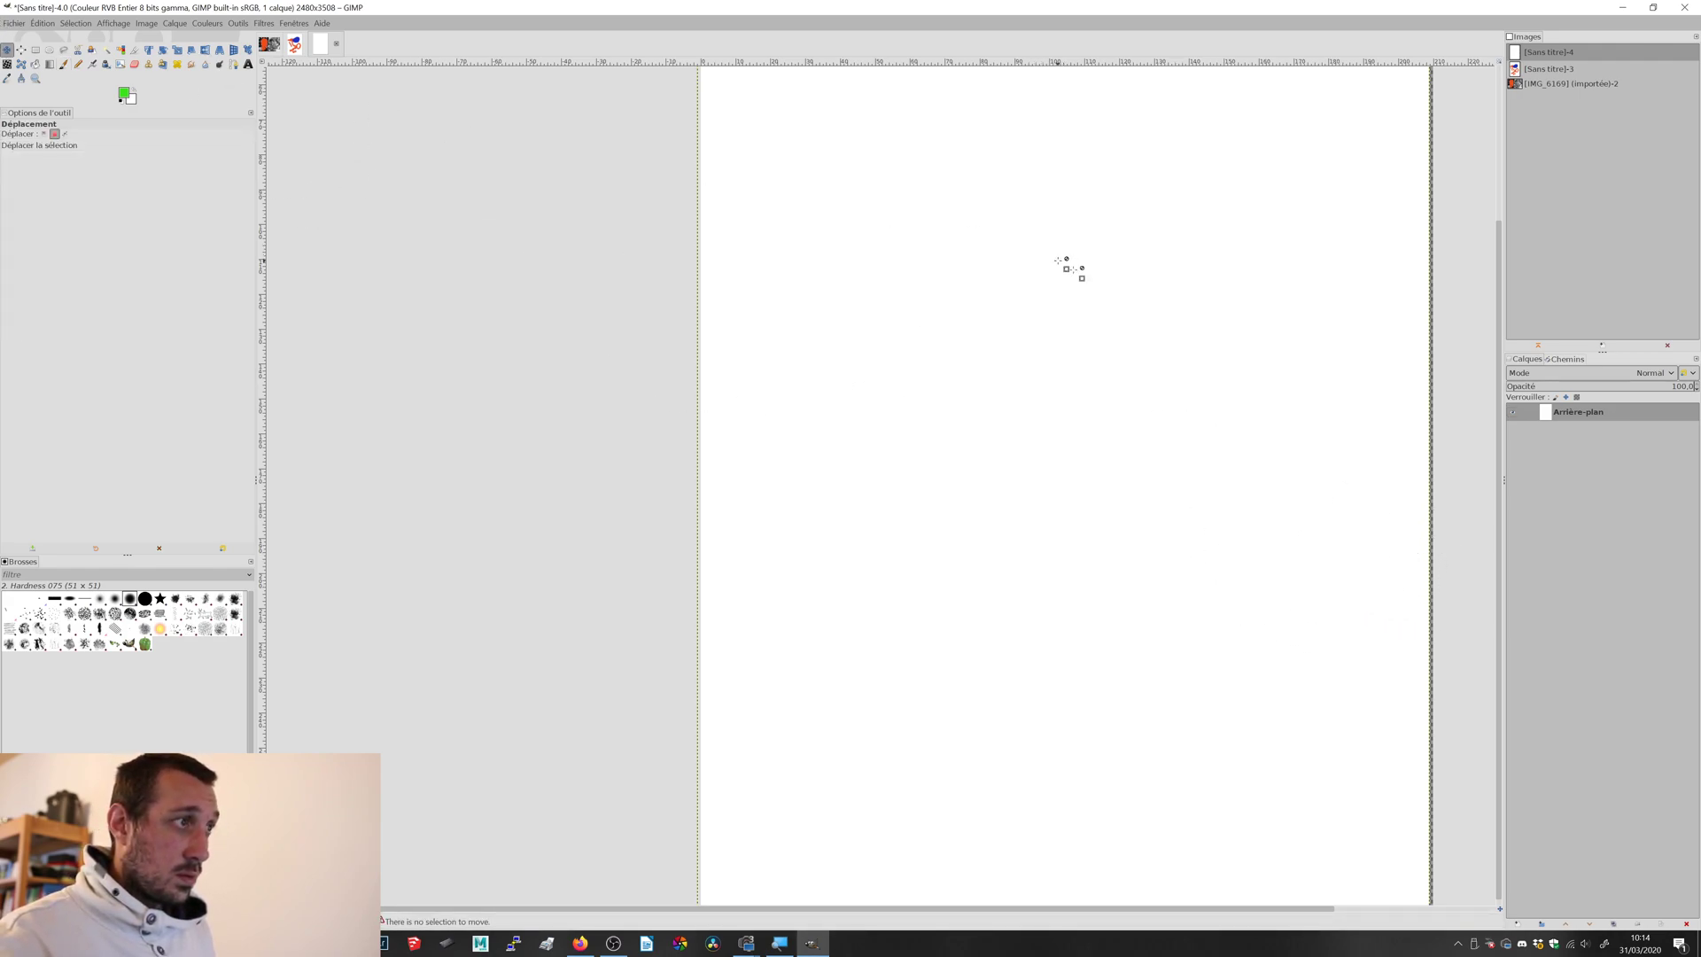
left_click(1200, 372)
left_click(1274, 413)
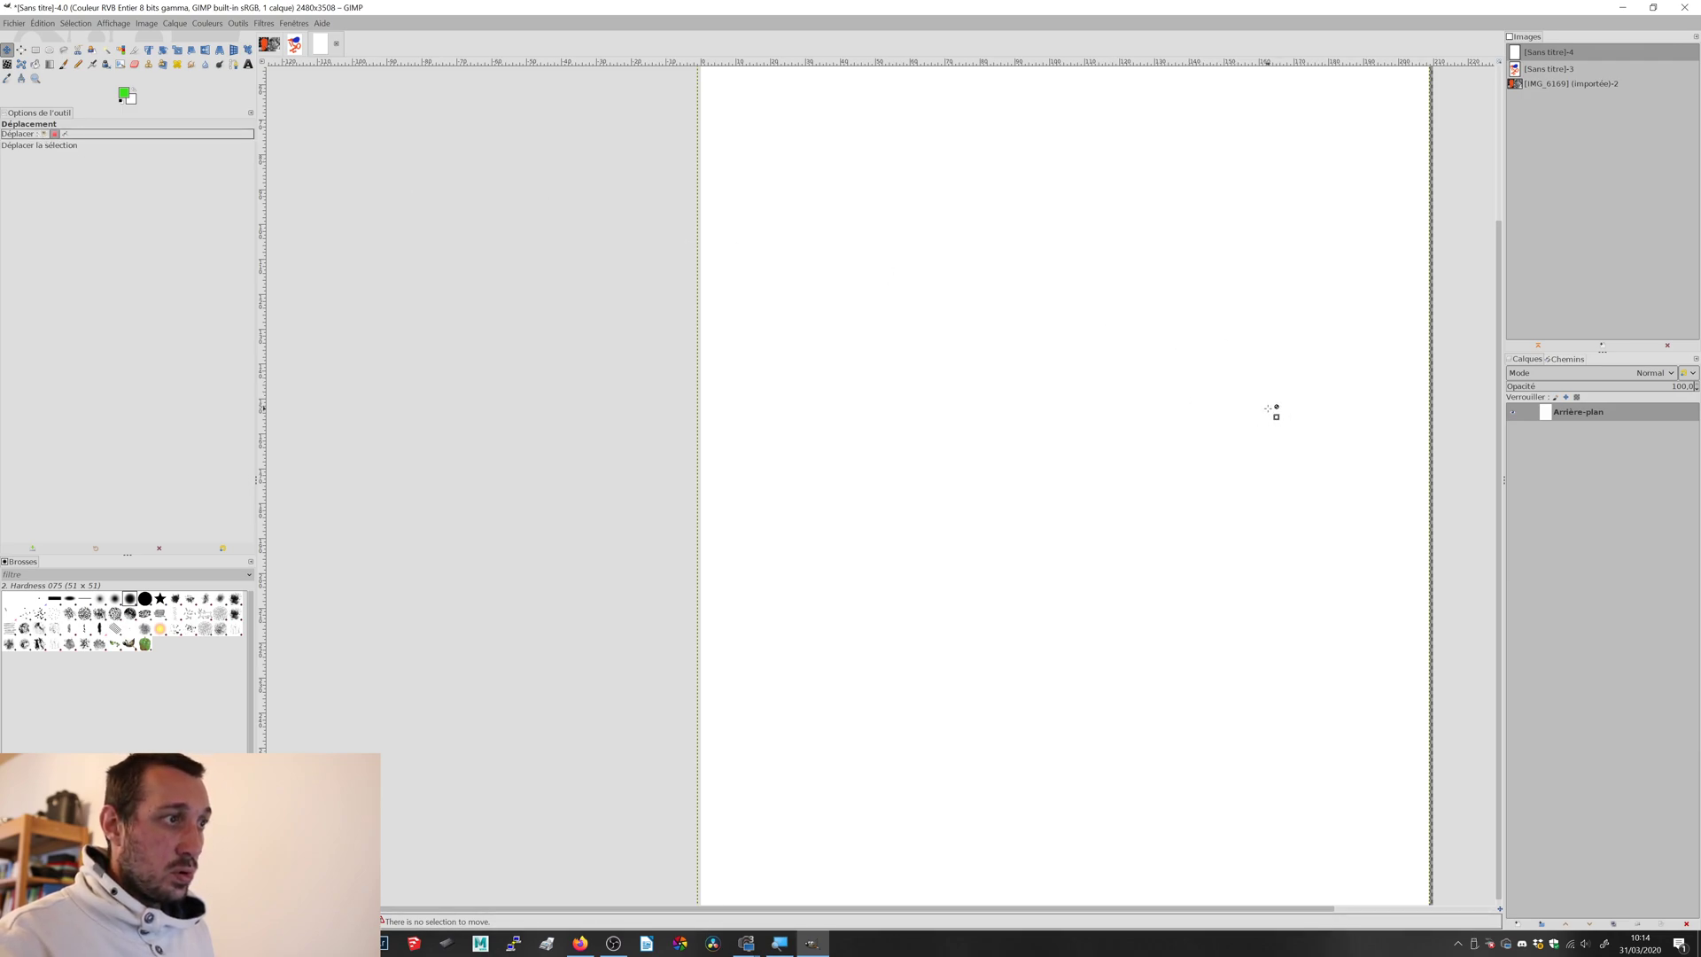
left_click(44, 134)
left_click_drag(1086, 322, 1086, 334)
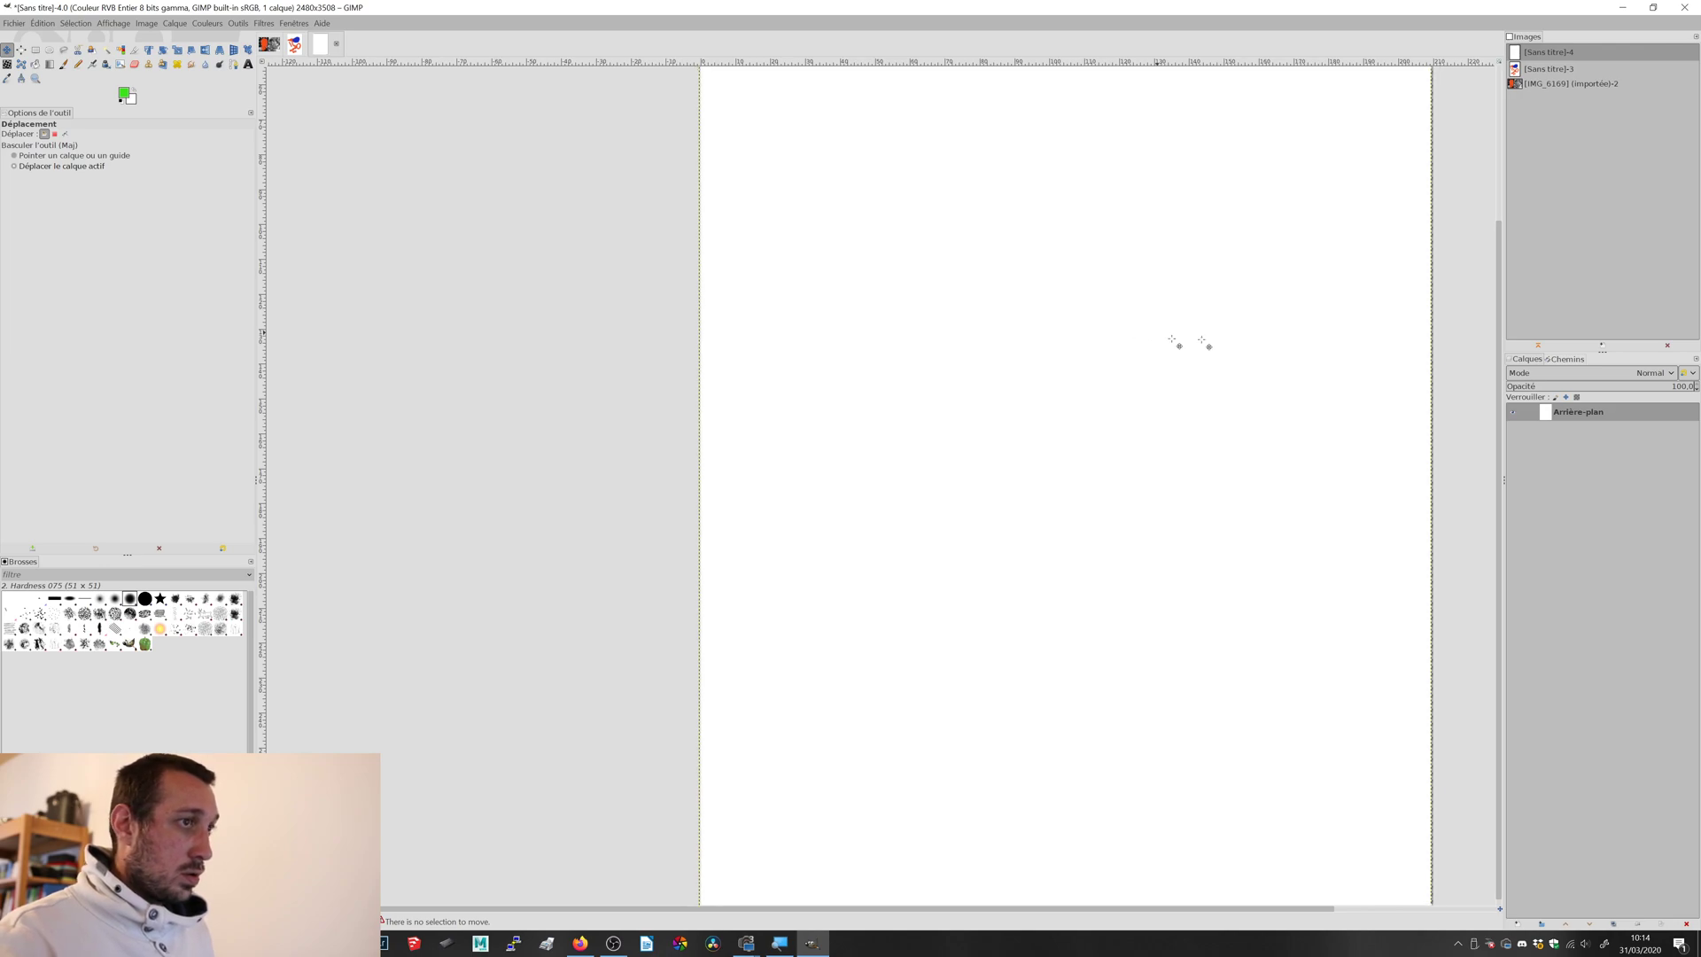
left_click_drag(1231, 323, 1228, 309)
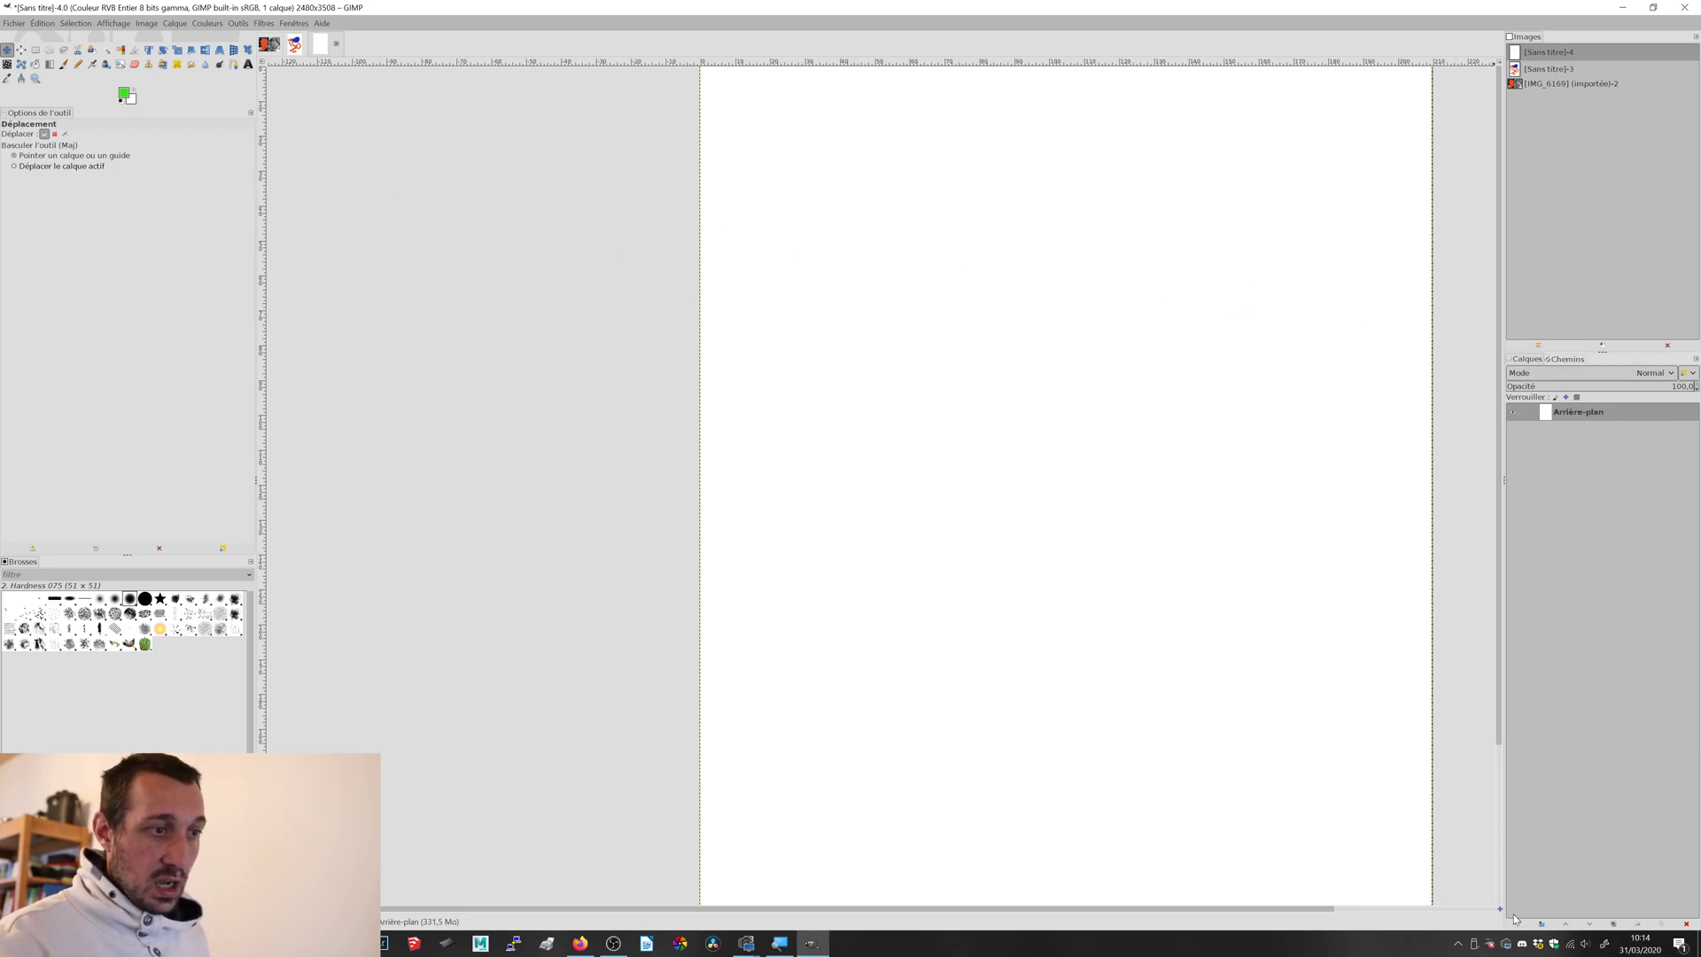
- Add a transparent layer named test02 above Arrière-plan
left_click(1518, 924)
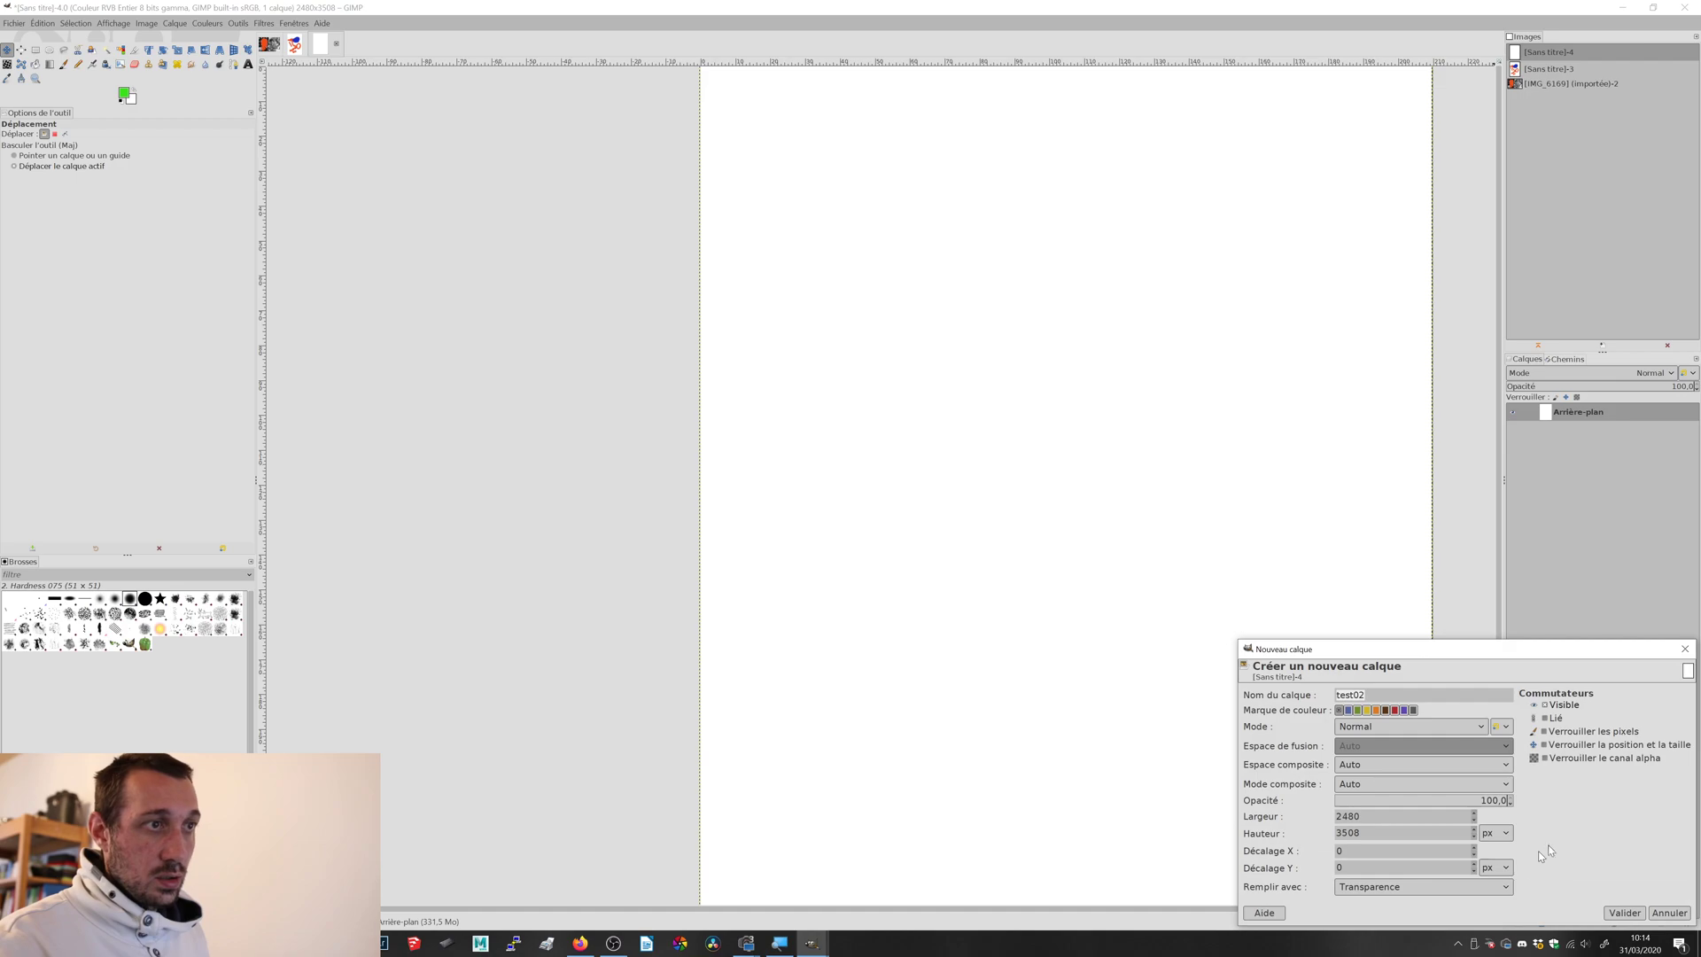
left_click(1623, 913)
- Set the foreground colour to blue 1da4e4 and activate the Pinceau tool
left_click(125, 94)
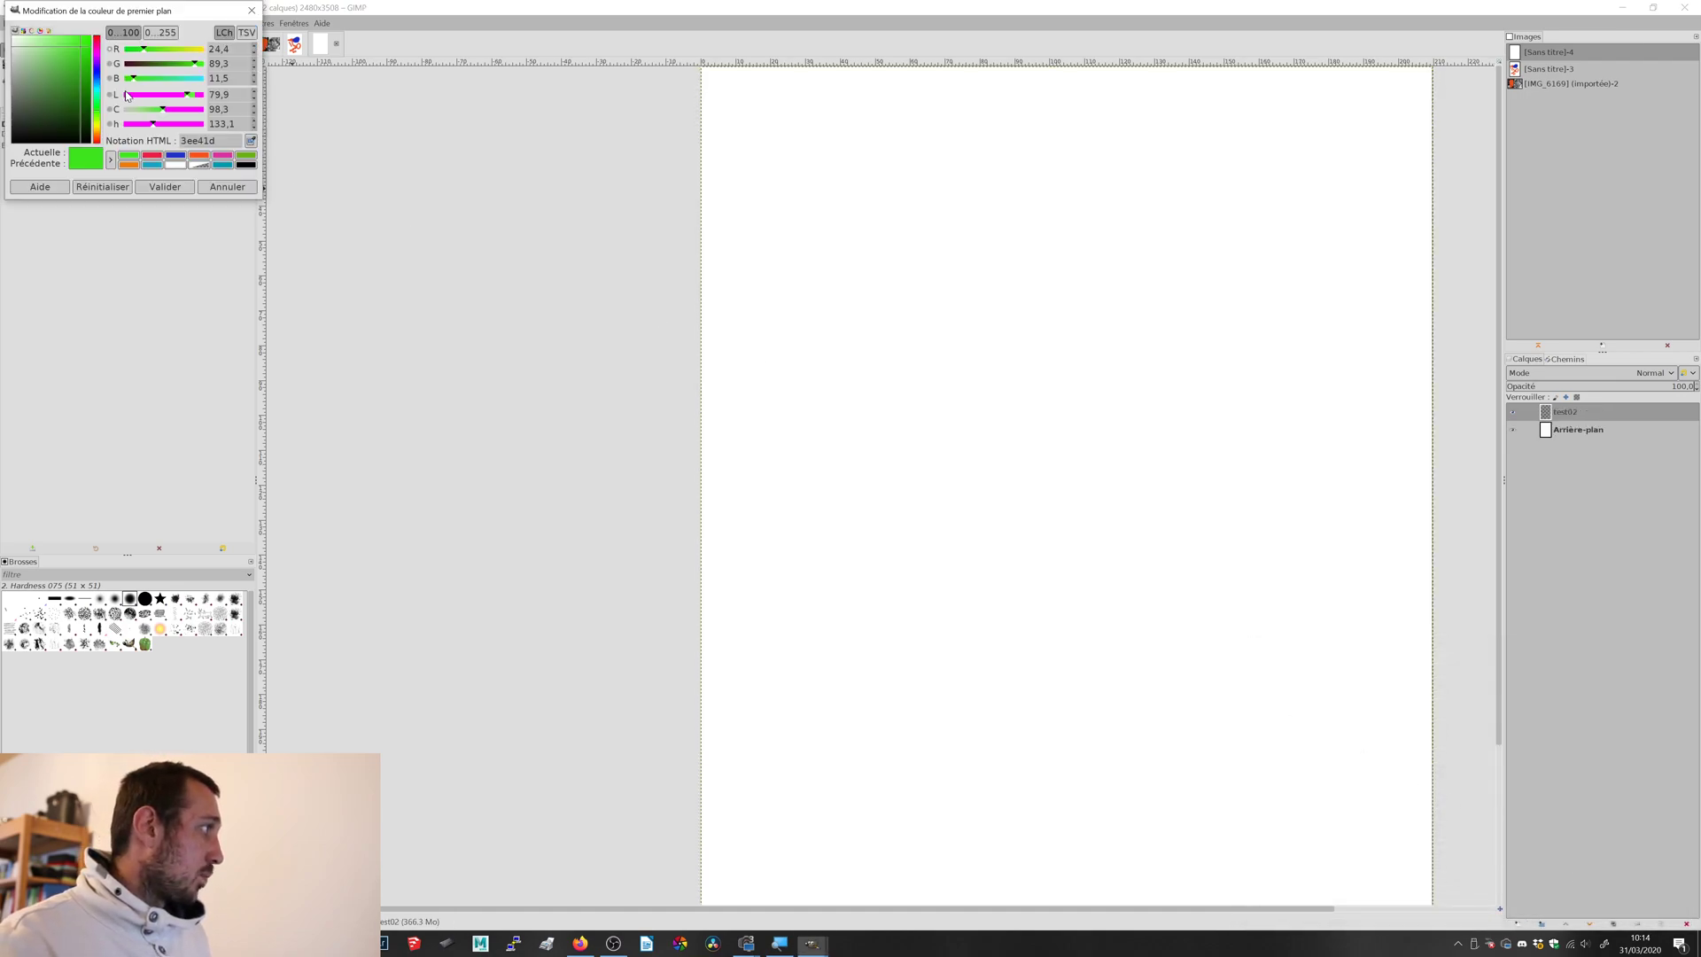
left_click(97, 86)
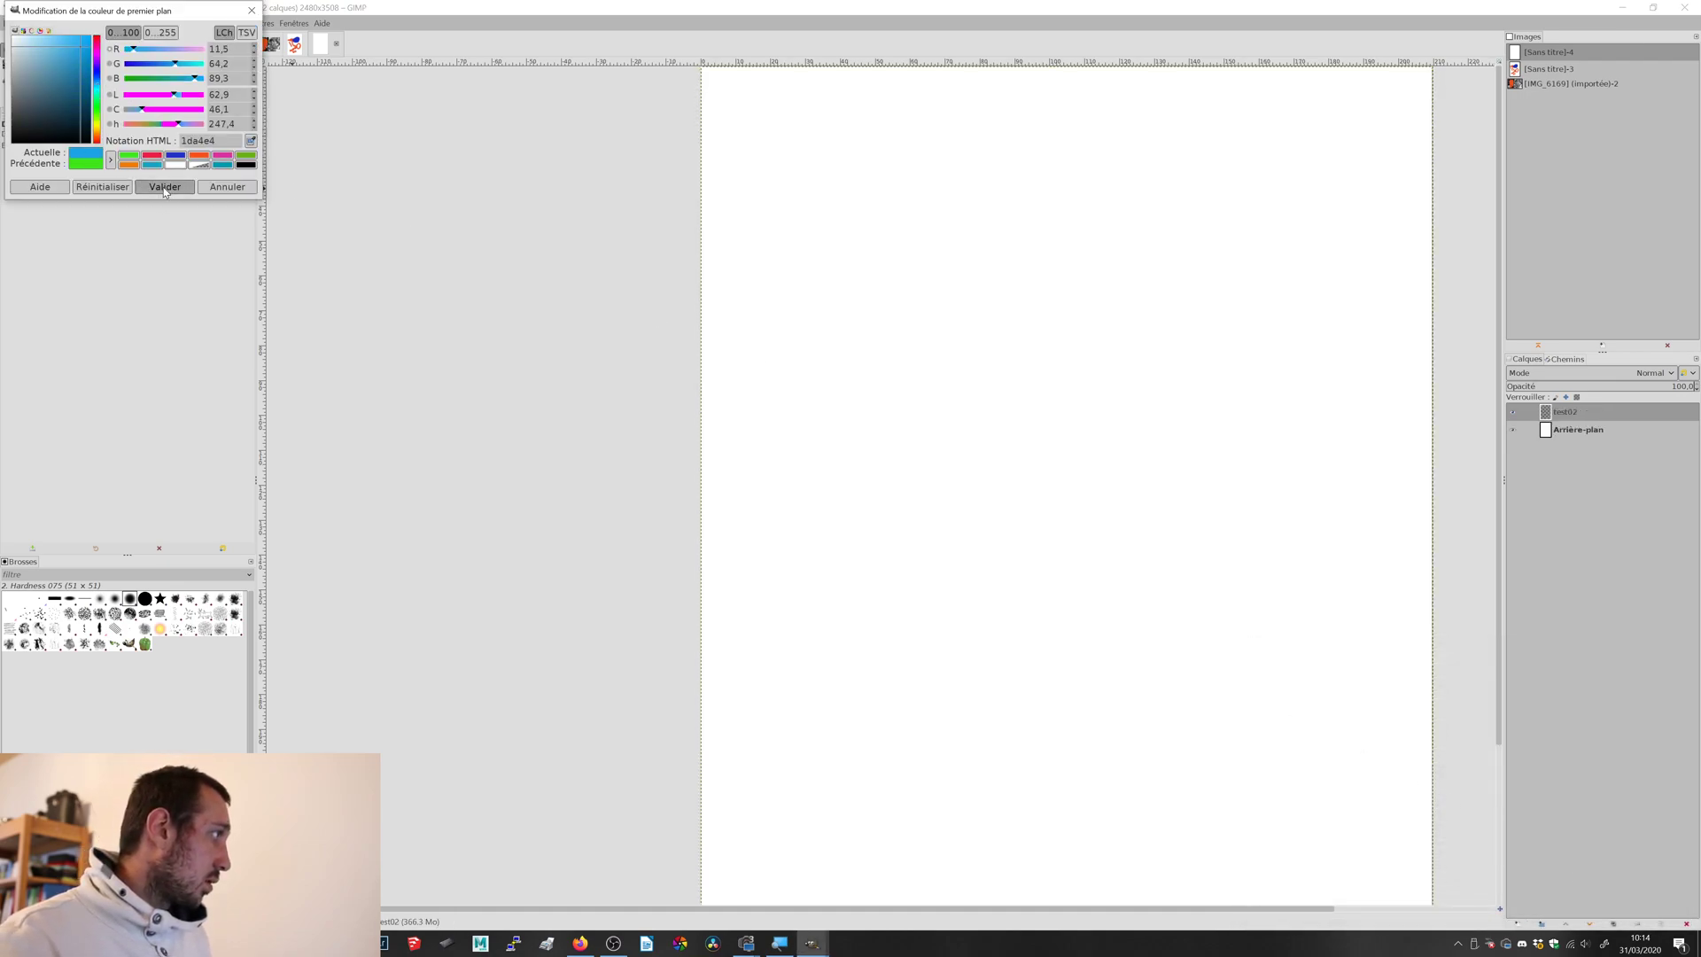
left_click(164, 187)
left_click(64, 64)
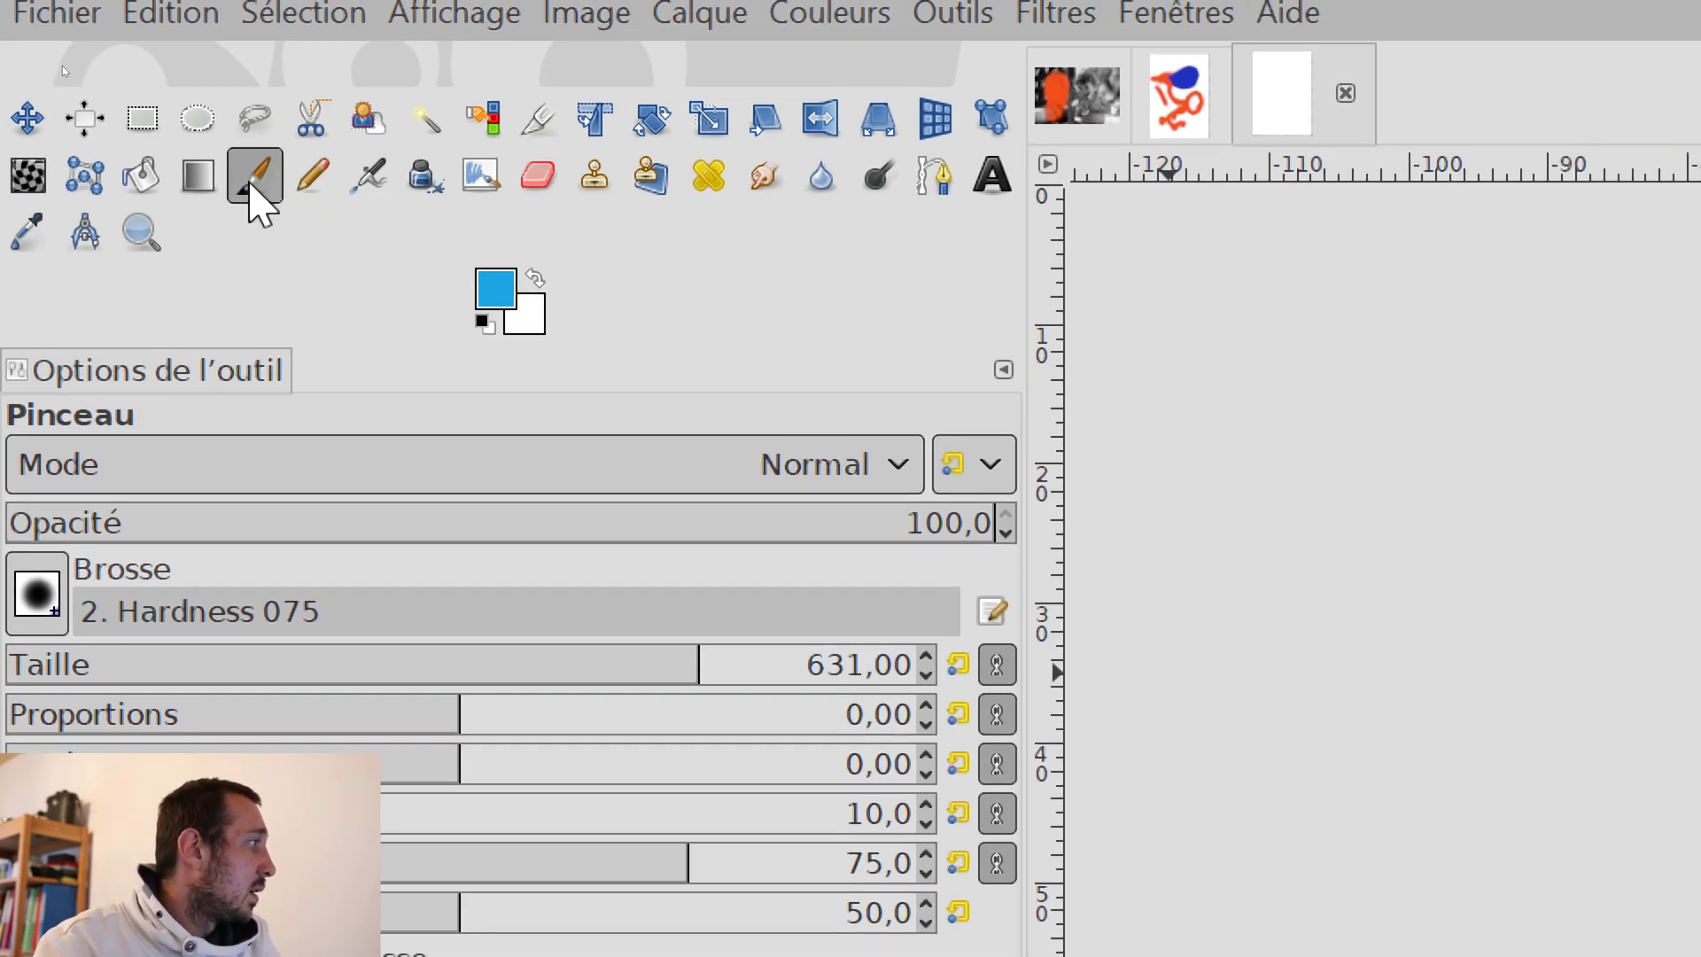
- Compare the options of the Déplacement and Pinceau tools and review the Pinceau blending modes, keeping Normal
left_click(26, 117)
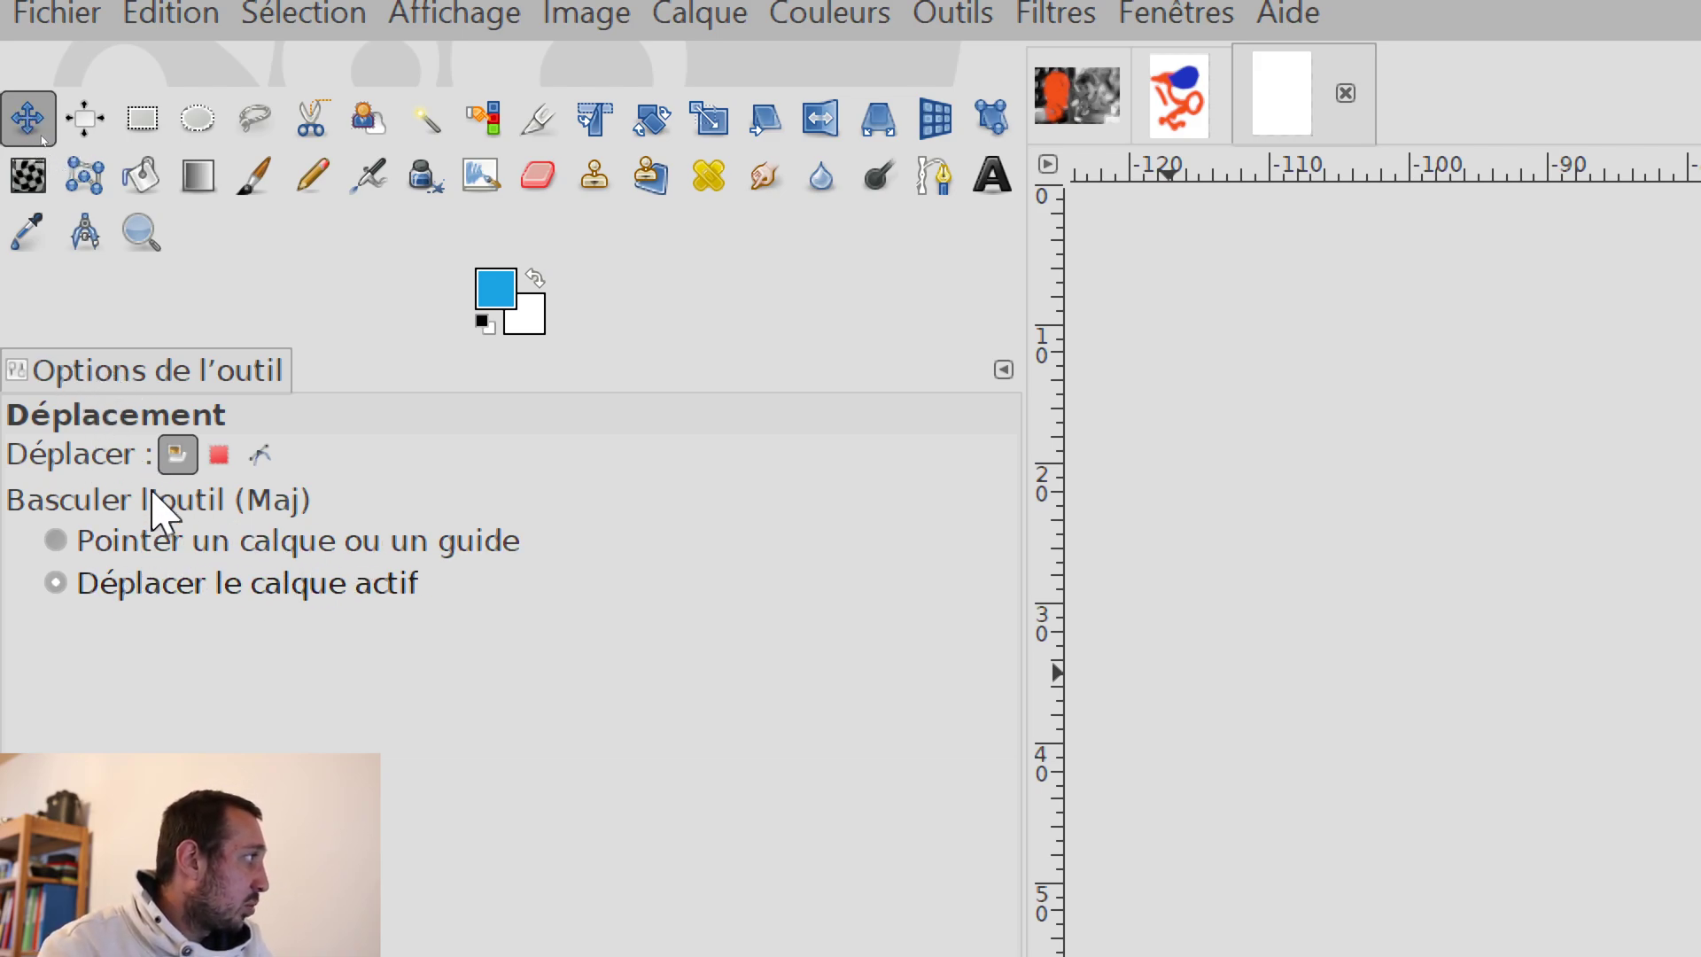
left_click(254, 177)
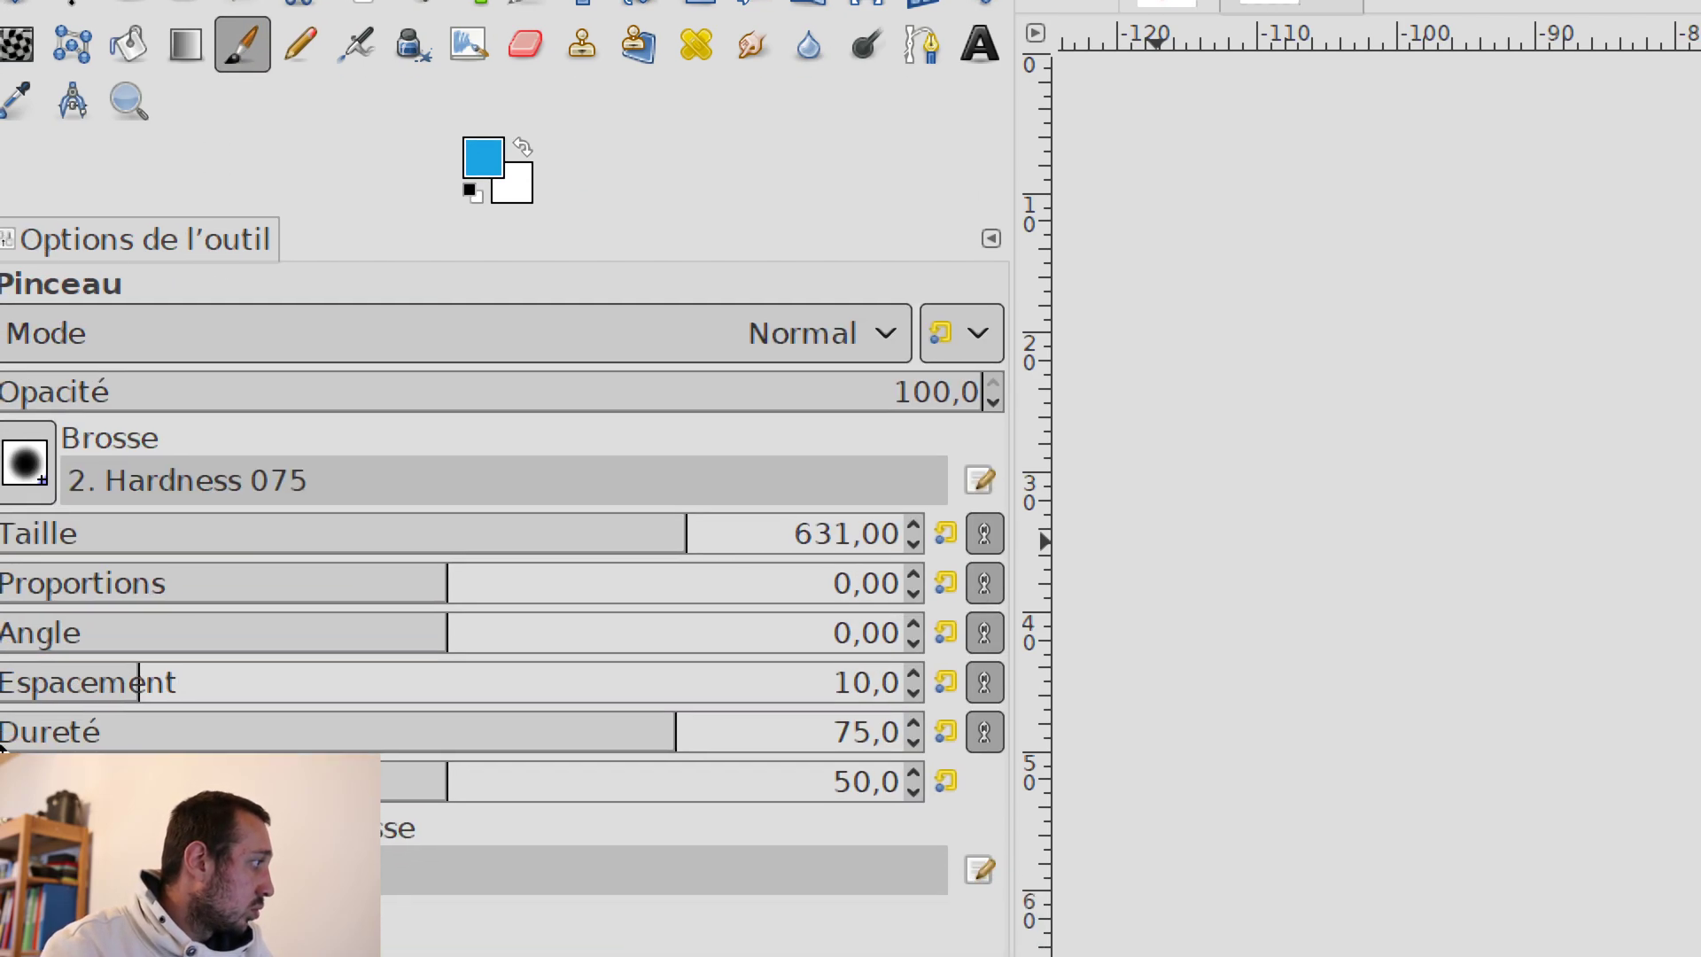
left_click(181, 311)
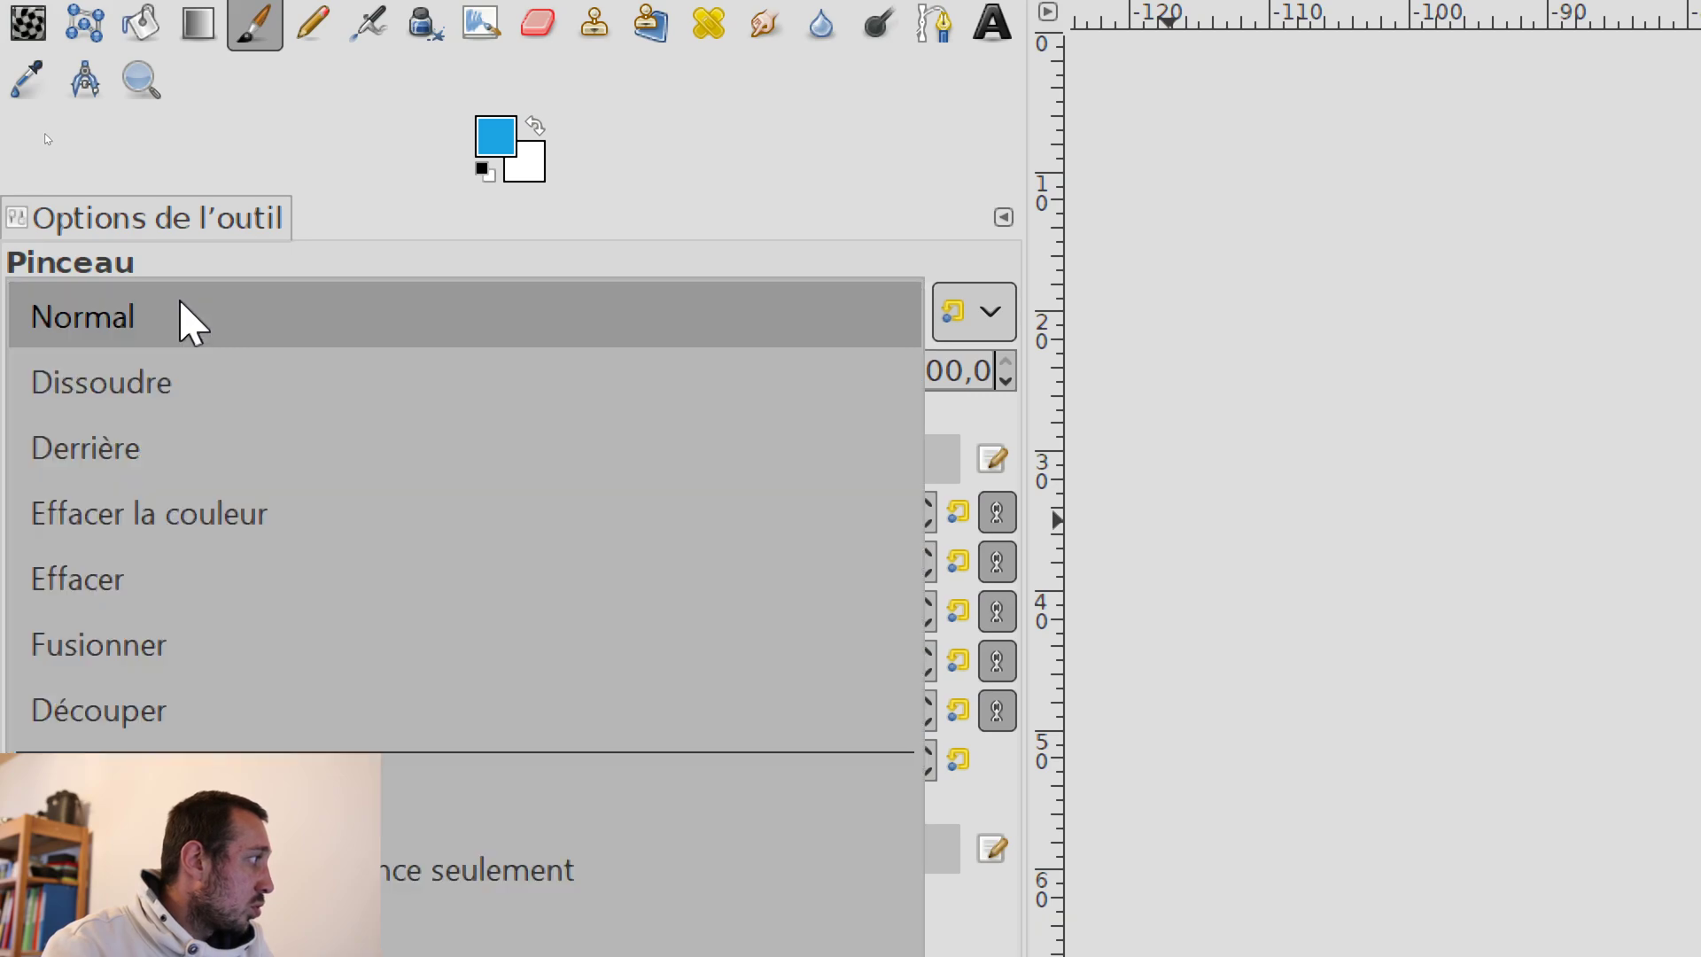
left_click(183, 316)
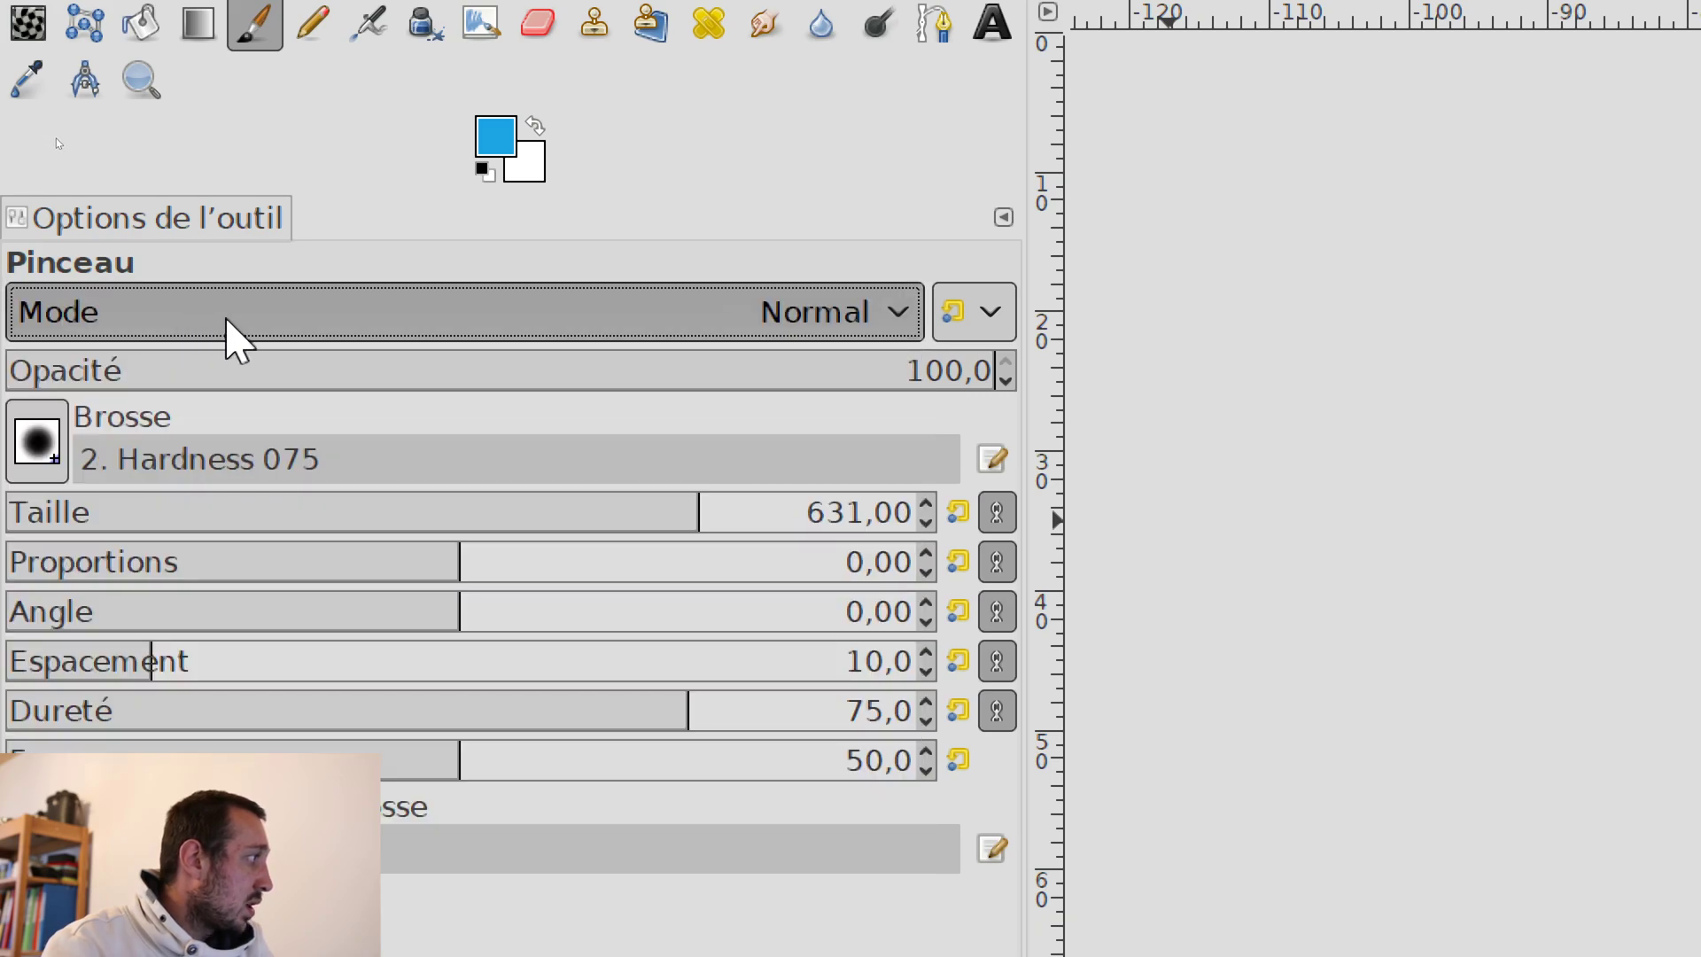
- Paint a solid blue blob in the page's upper-left area on test02 with the Hardness 100 brush at size 281
left_click(36, 440)
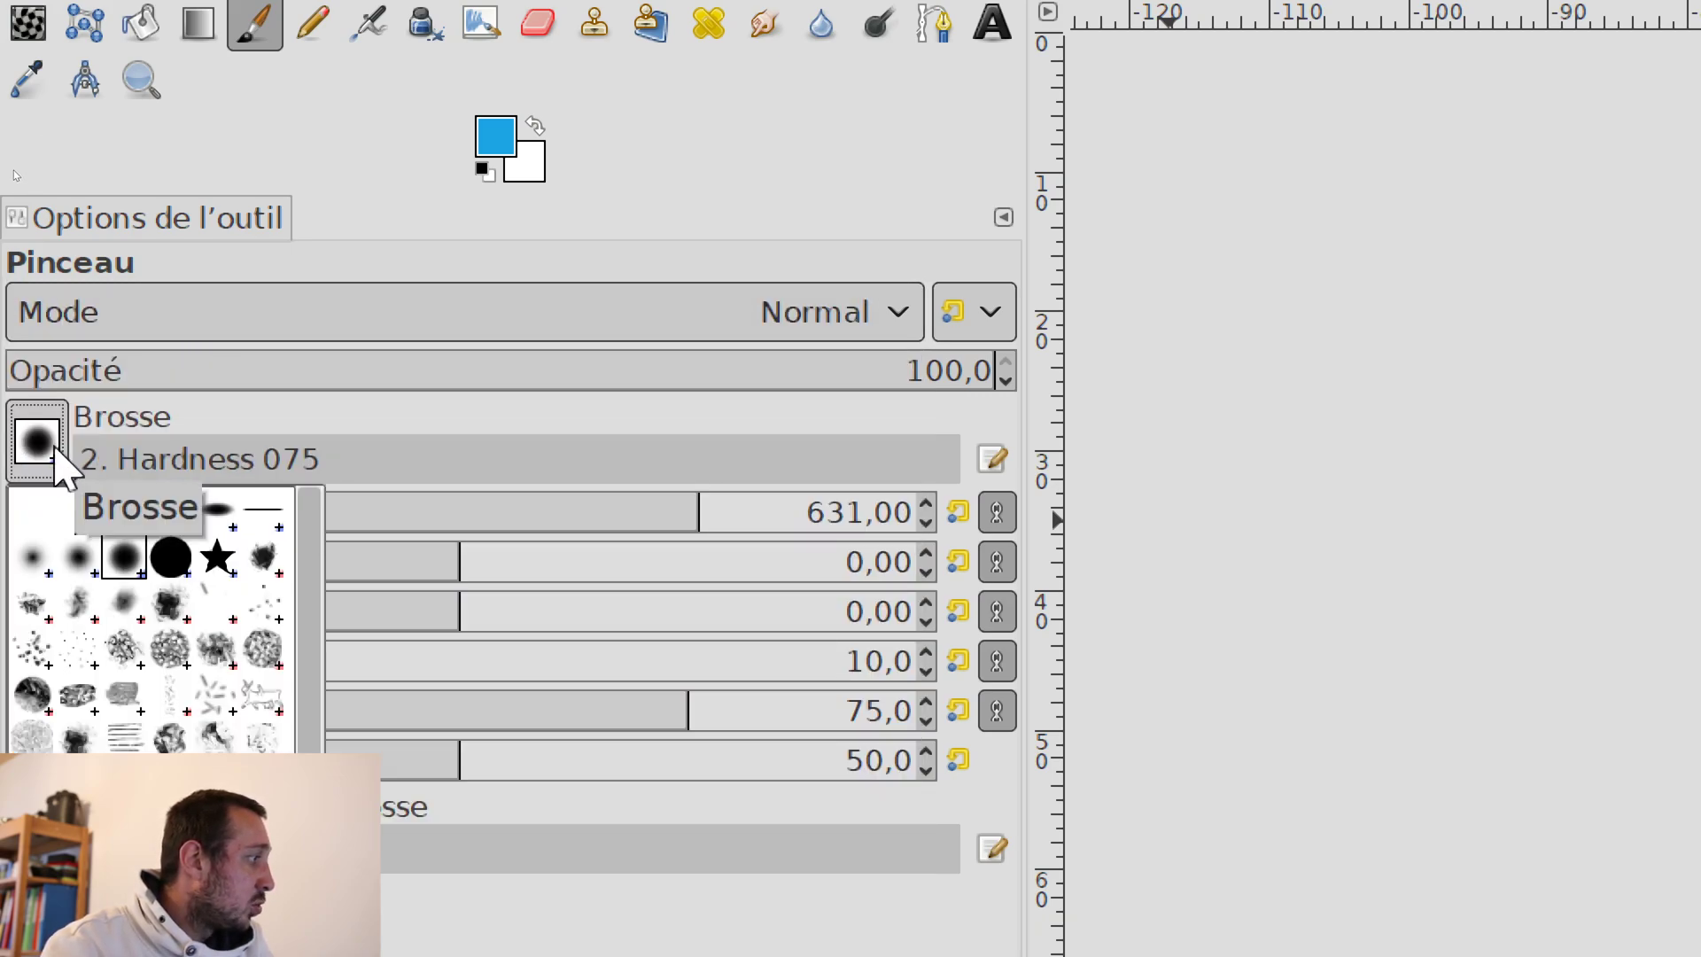
left_click(171, 557)
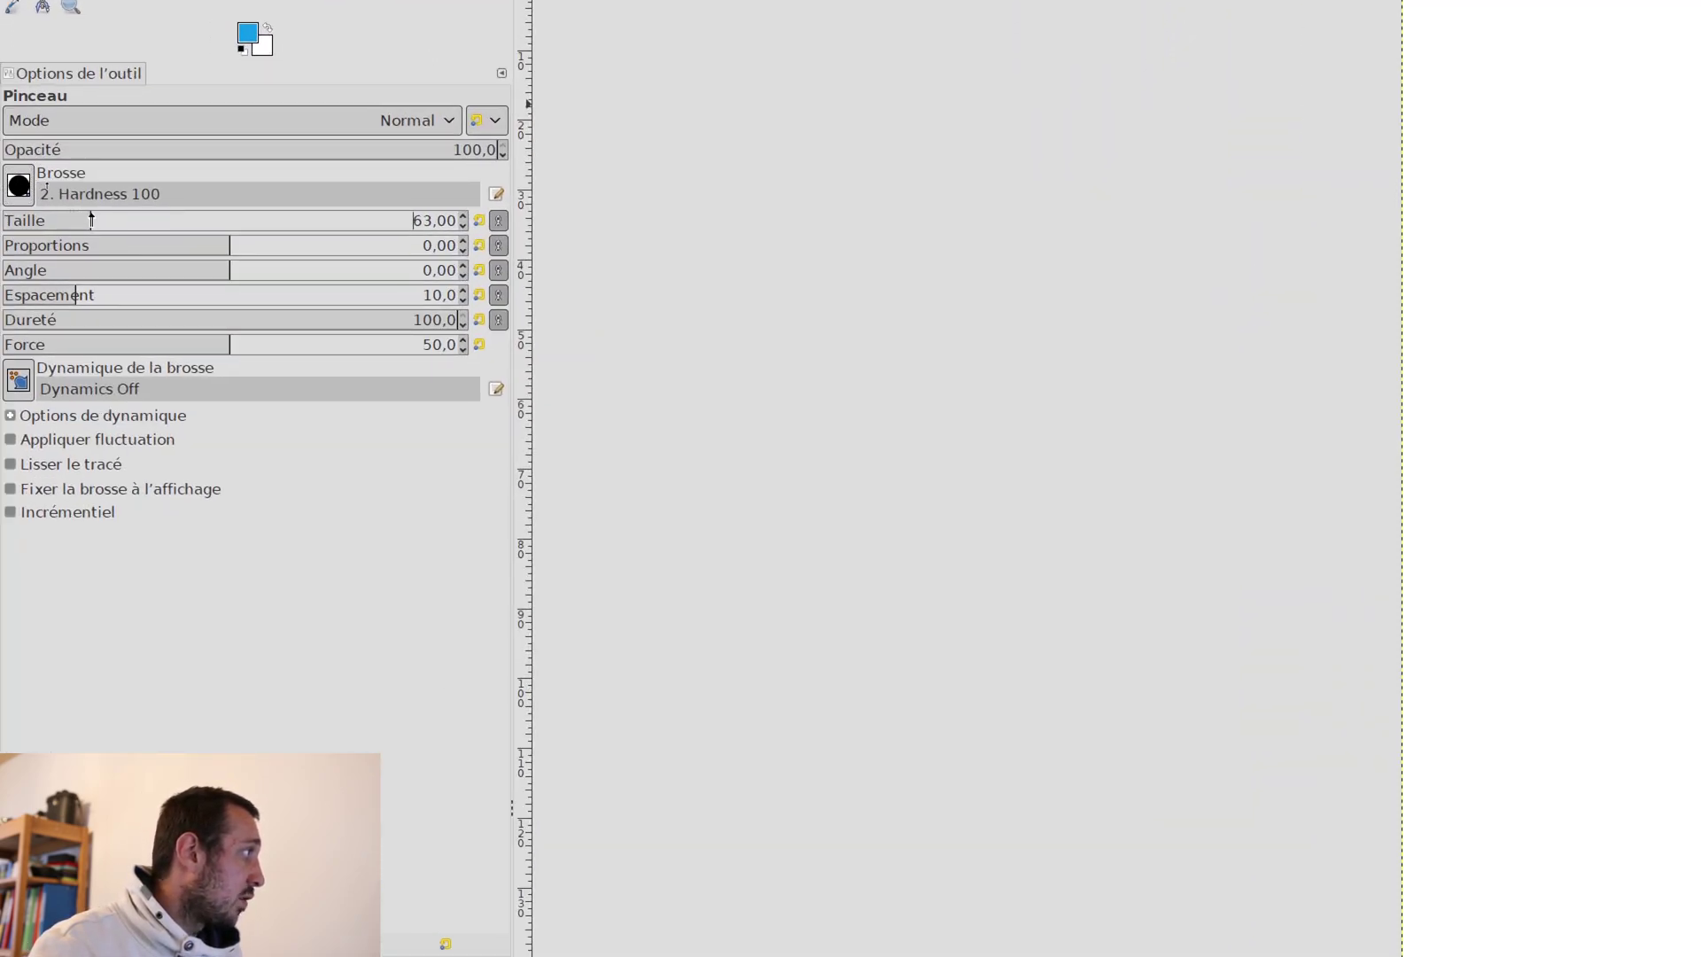
left_click_drag(91, 217, 222, 220)
mouse_move(825, 237)
left_mouse_down()
mouse_move(859, 262)
mouse_move(837, 228)
mouse_move(804, 246)
left_mouse_up()
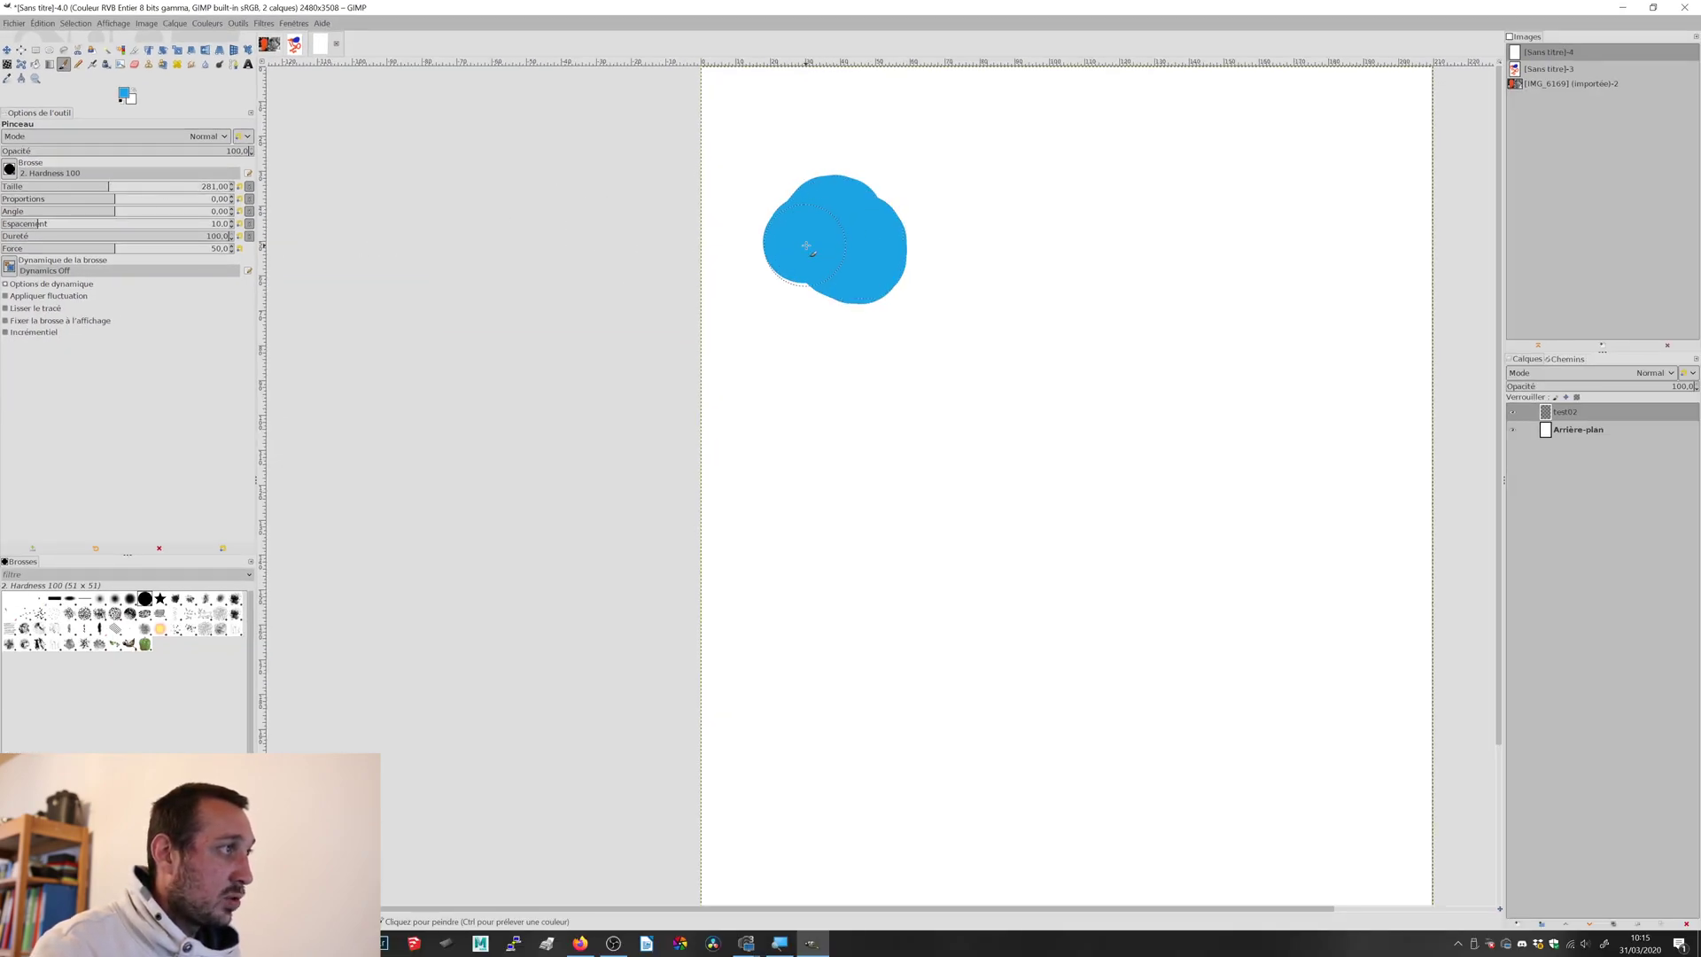
- Paint a soft-edged blue blob to the right of the first one with the Hardness 025 brush at size 193
left_click(10, 170)
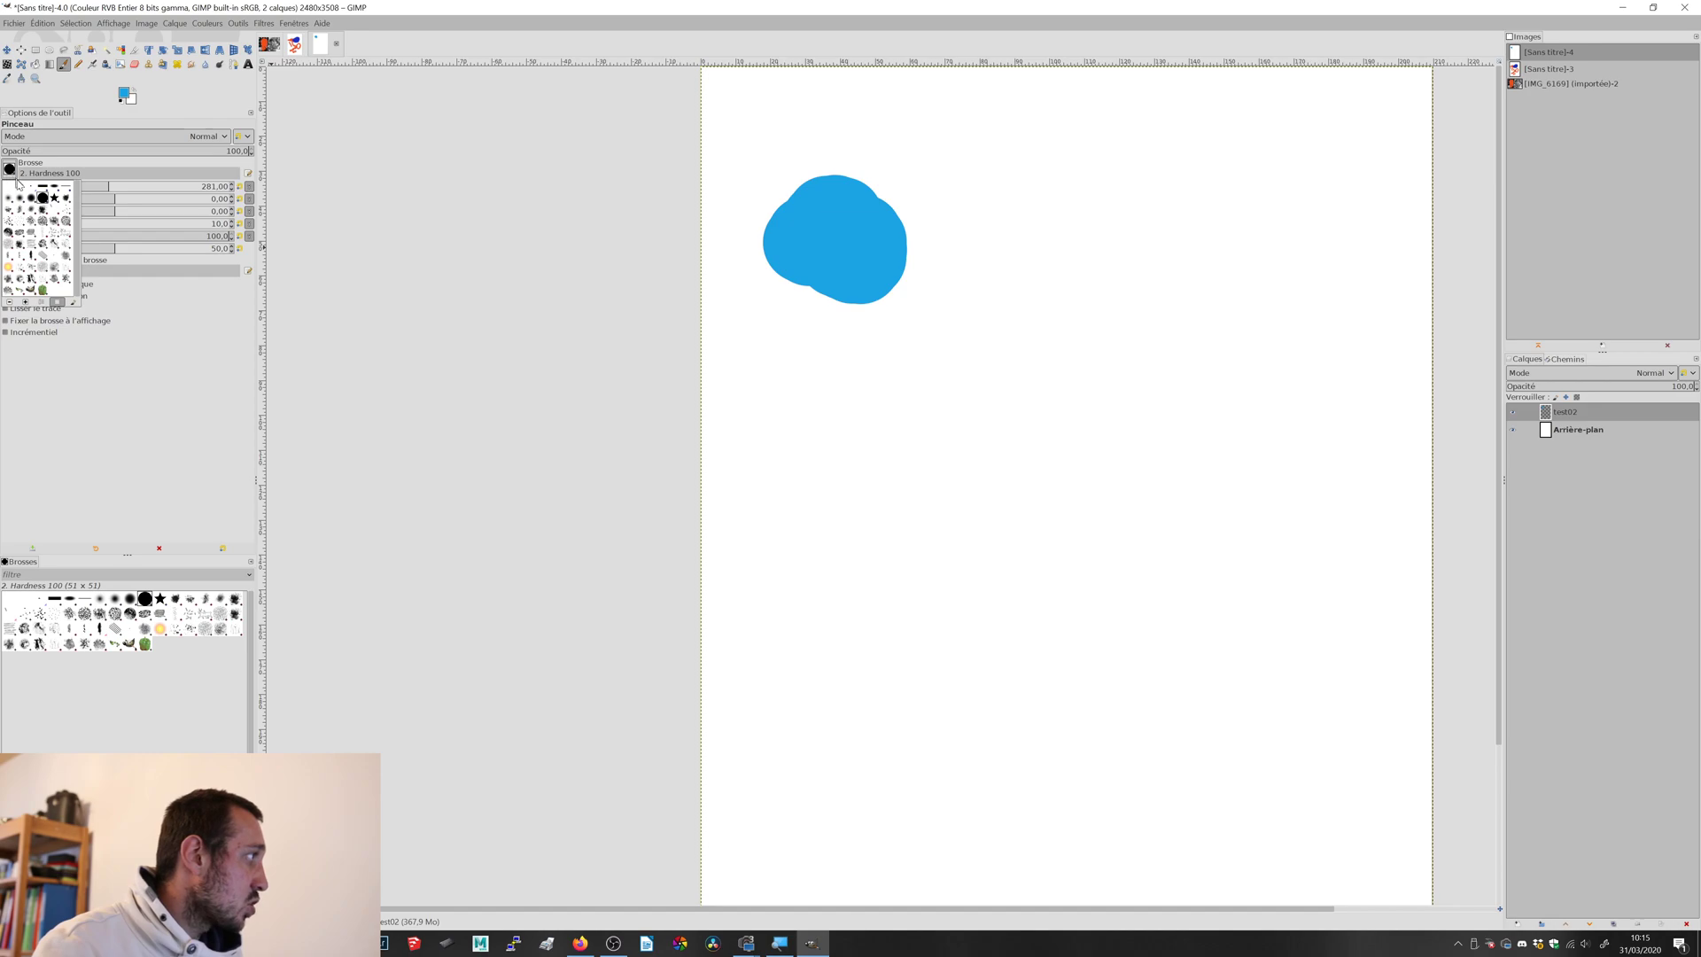
left_click(19, 203)
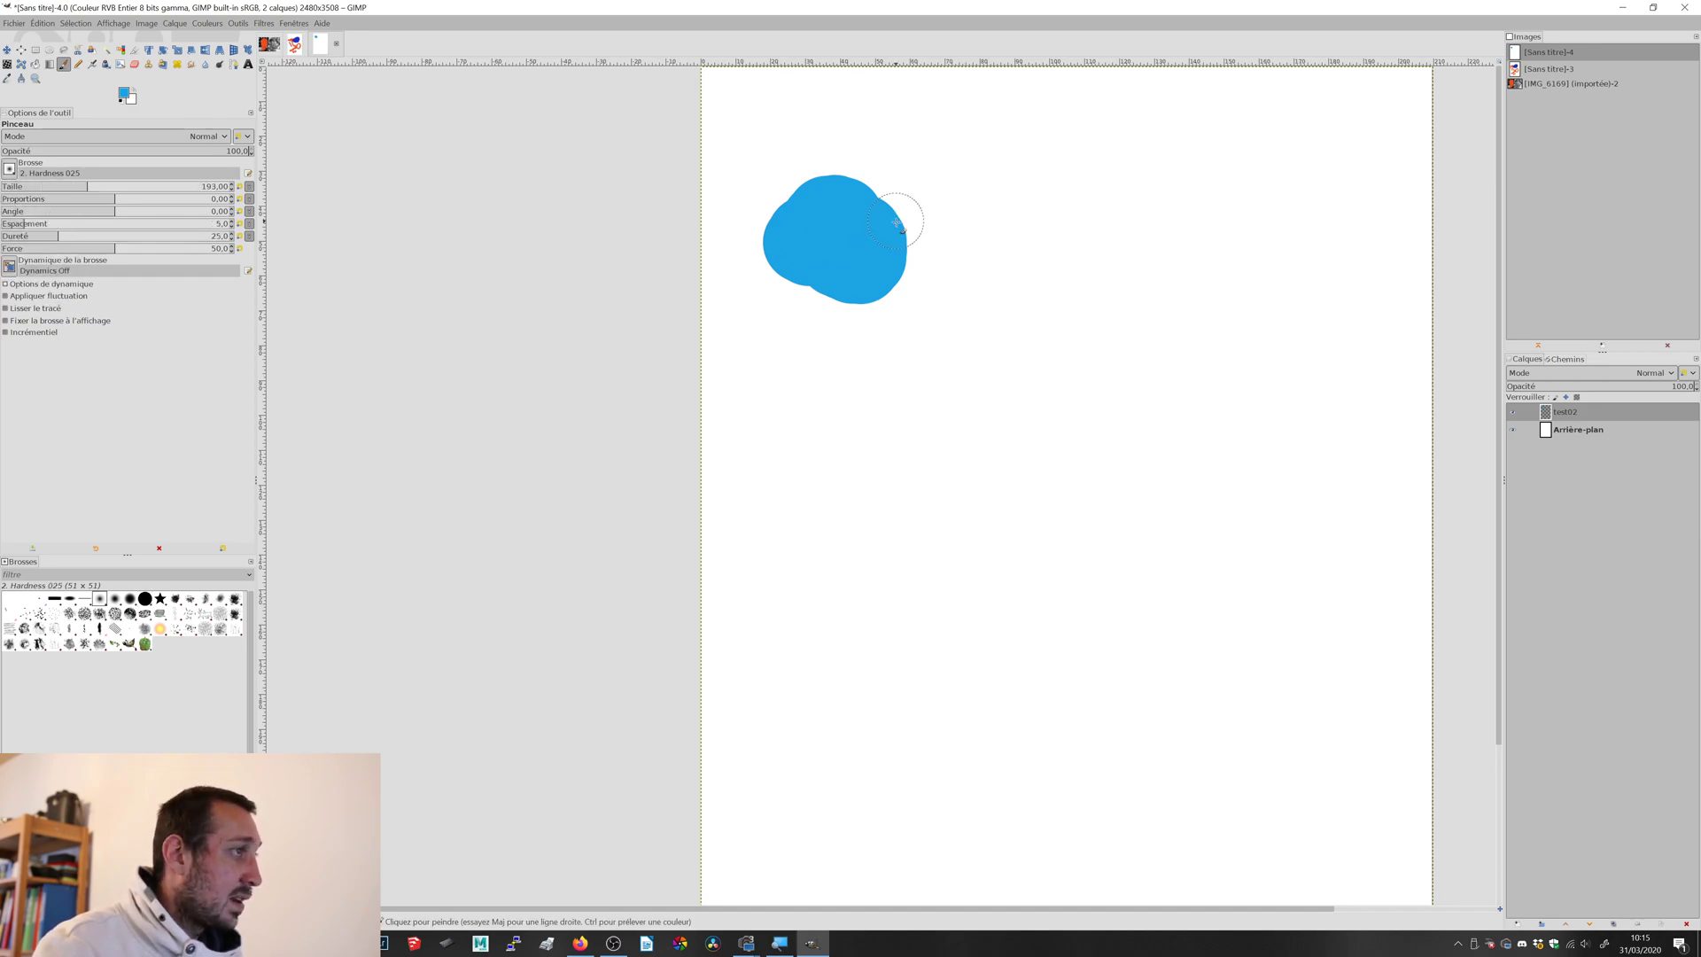
mouse_move(1025, 232)
left_mouse_down()
mouse_move(1079, 232)
mouse_move(1028, 261)
mouse_move(1041, 220)
mouse_move(1082, 269)
mouse_move(1026, 239)
mouse_move(1056, 248)
mouse_move(1038, 253)
mouse_move(1085, 215)
mouse_move(1008, 287)
mouse_move(1079, 255)
mouse_move(1005, 231)
mouse_move(1022, 250)
mouse_move(1072, 205)
mouse_move(975, 210)
mouse_move(1026, 286)
mouse_move(1101, 251)
mouse_move(1002, 204)
mouse_move(1037, 285)
left_mouse_up()
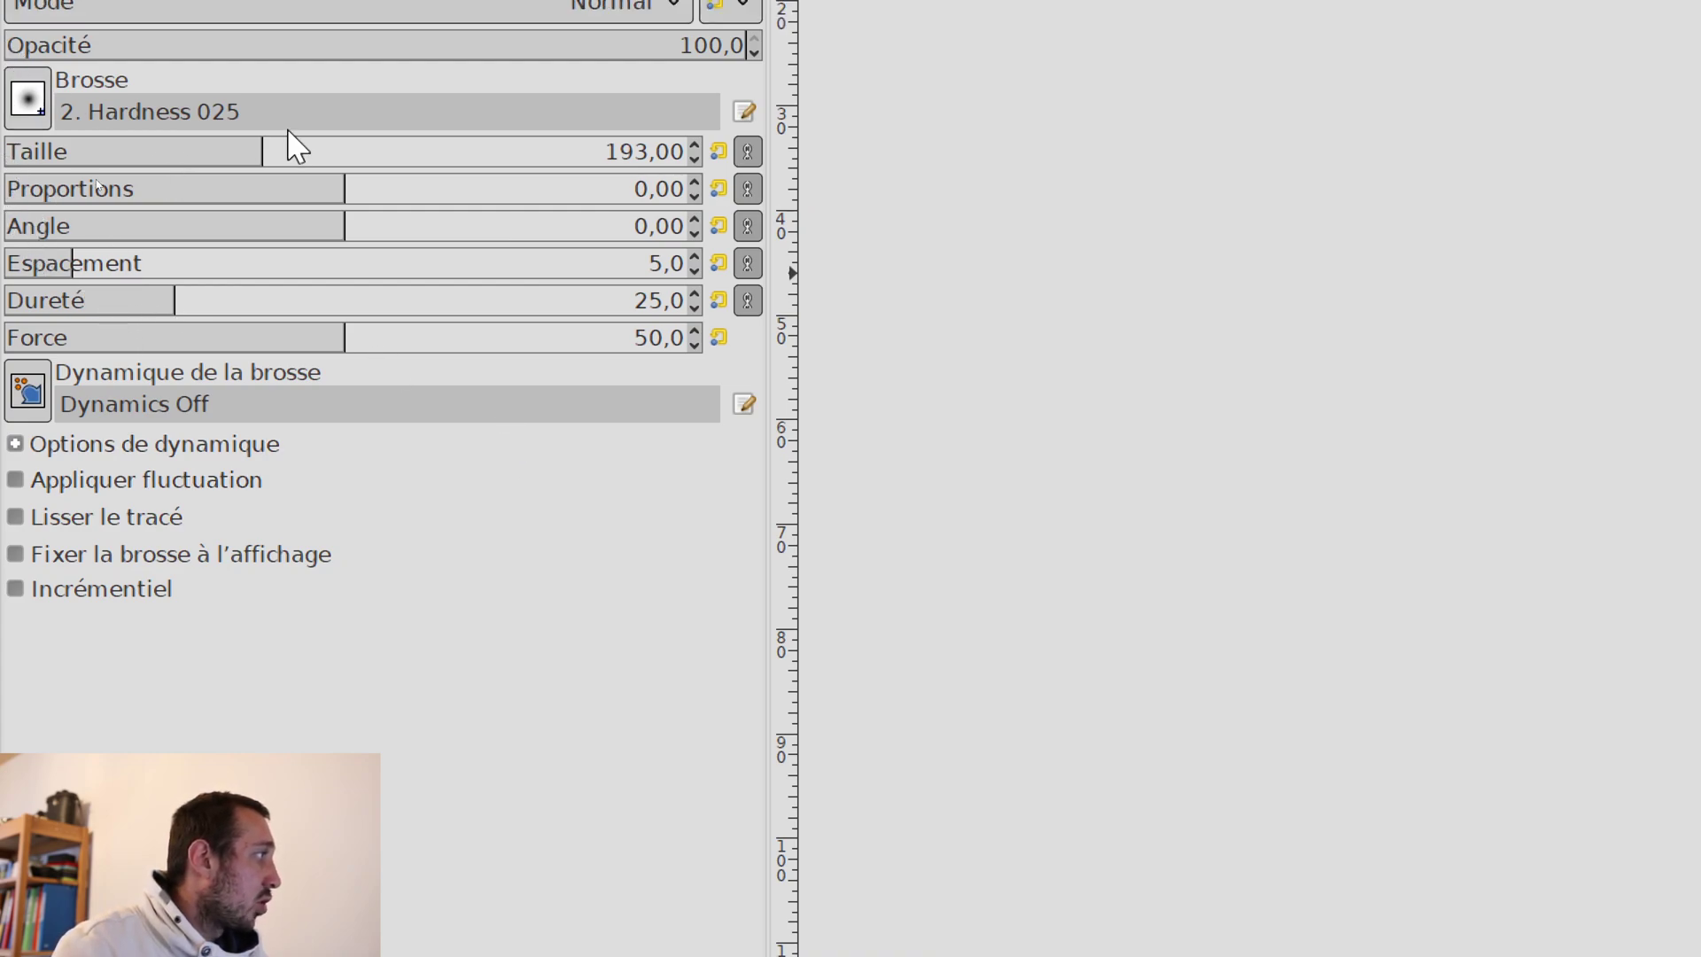
- Scribble a wide textured blue patch below the two blobs with the Bristles 03 brush at size 252
left_click_drag(263, 142, 301, 131)
left_click(32, 96)
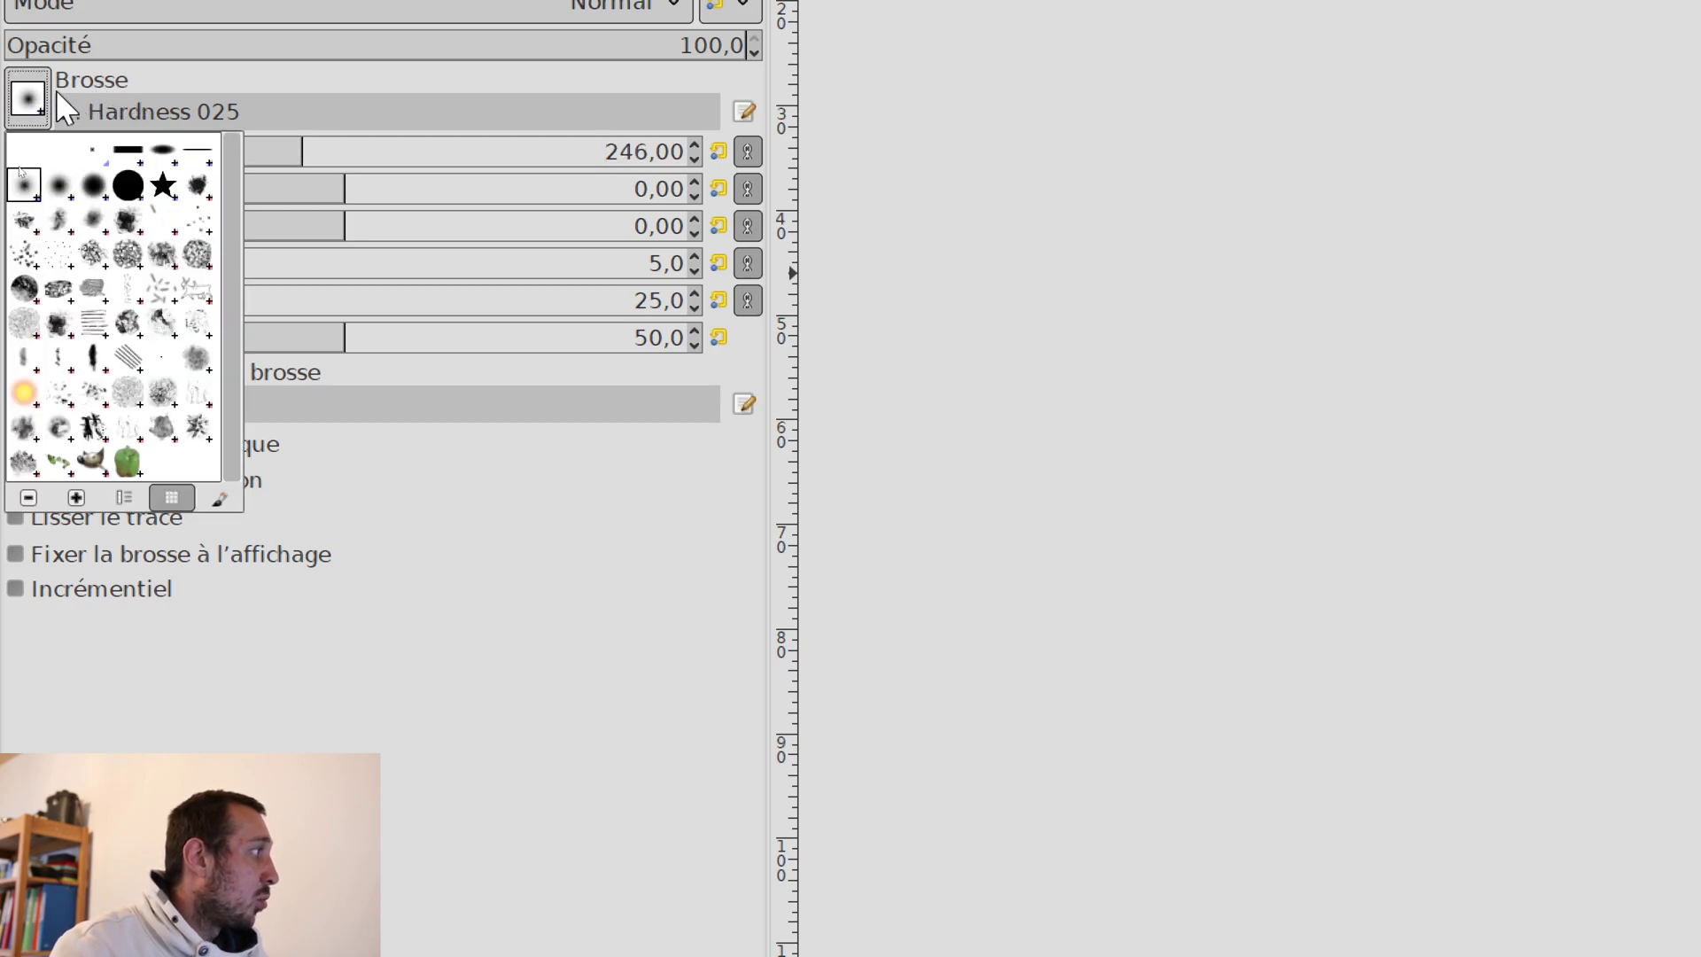
double_click(39, 233)
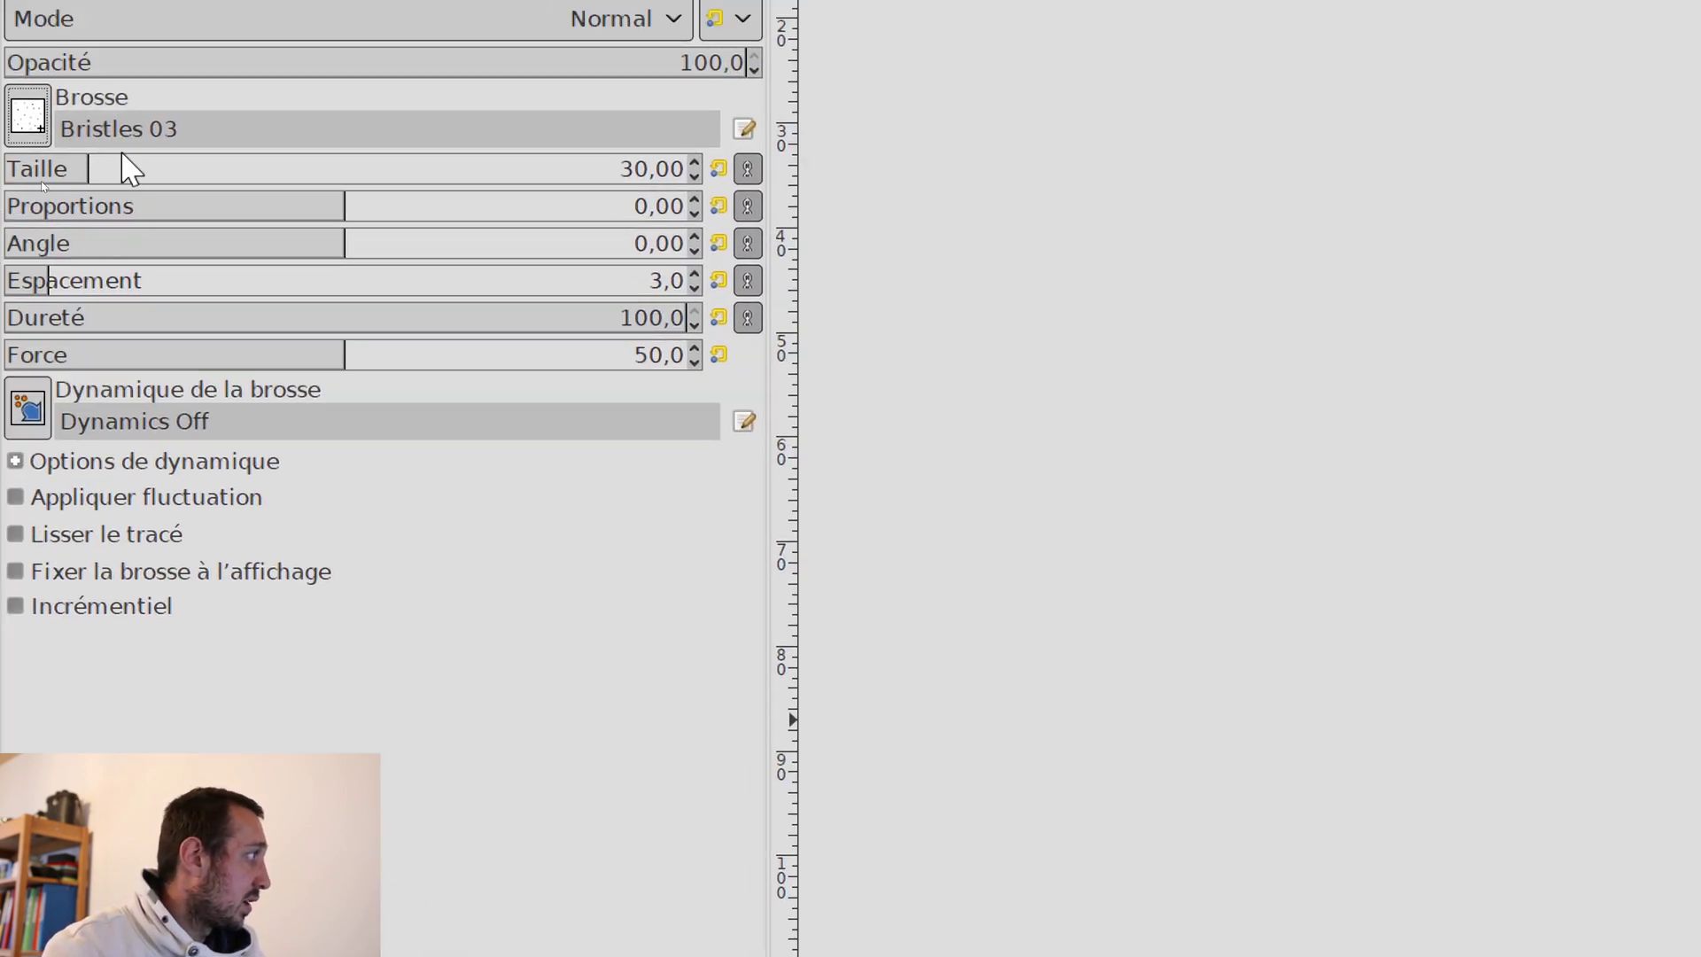
left_click_drag(129, 168, 309, 164)
mouse_move(823, 447)
left_mouse_down()
mouse_move(1016, 605)
mouse_move(1240, 372)
mouse_move(1320, 676)
mouse_move(1130, 473)
left_mouse_up()
left_click_drag(924, 473, 992, 451)
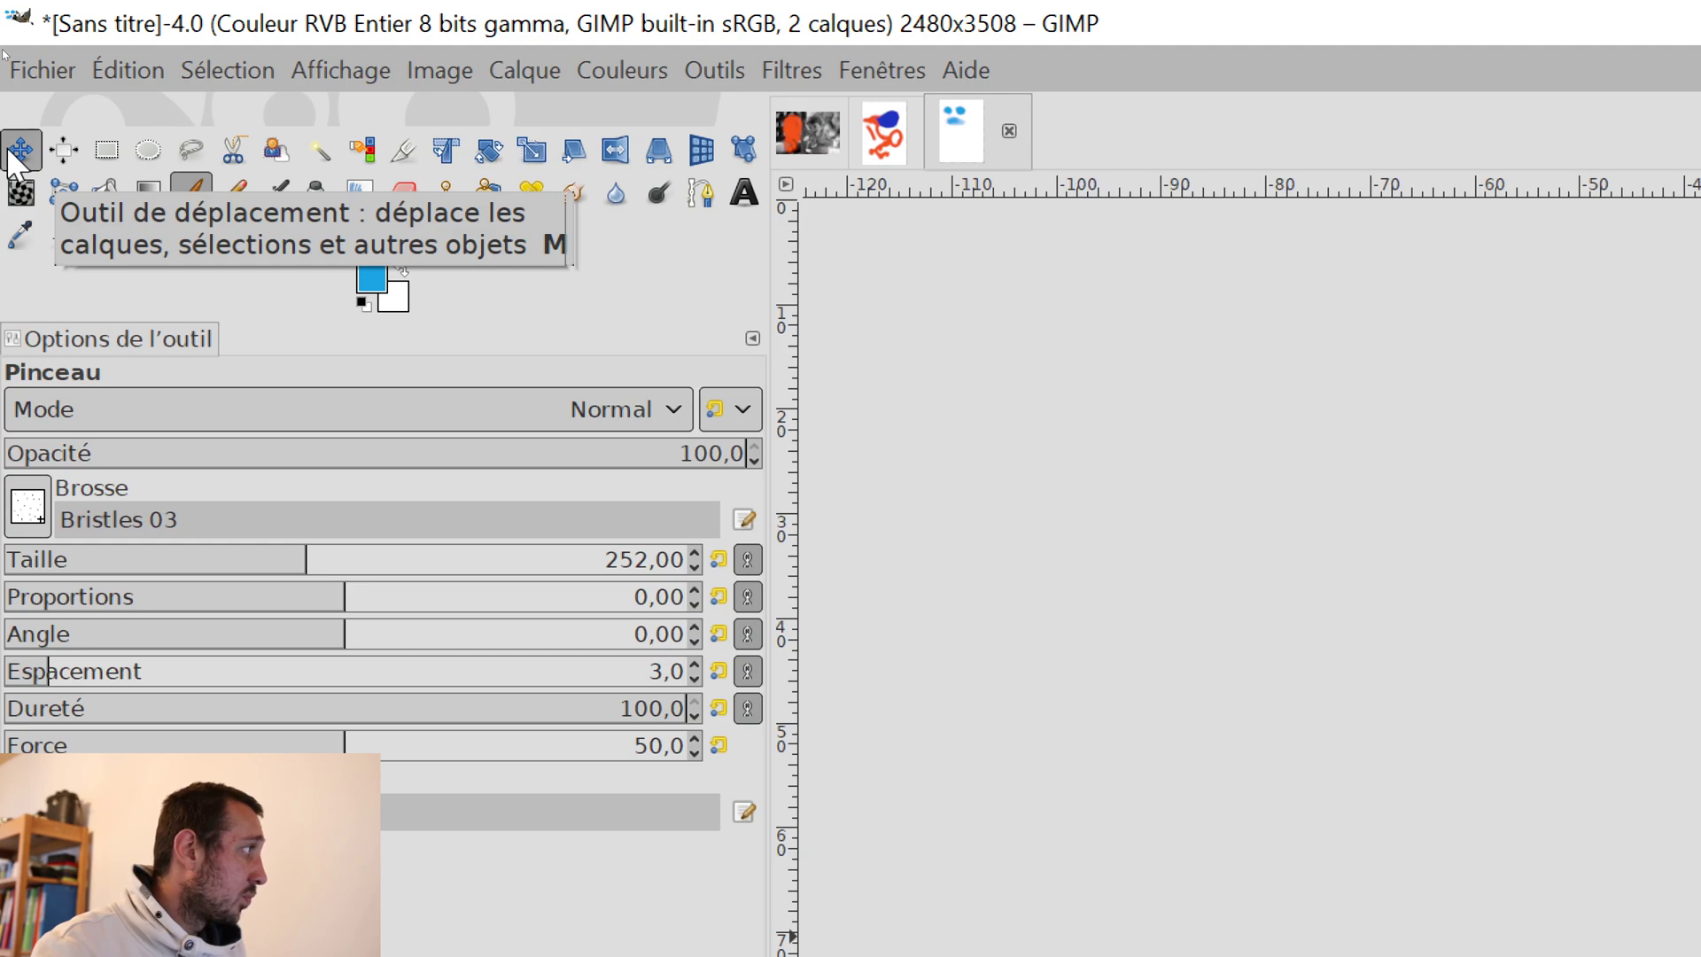
- Set the Déplacement tool to move layers and shift the painted test02 layer slightly left and down on the page
left_click(7, 146)
left_click(162, 402)
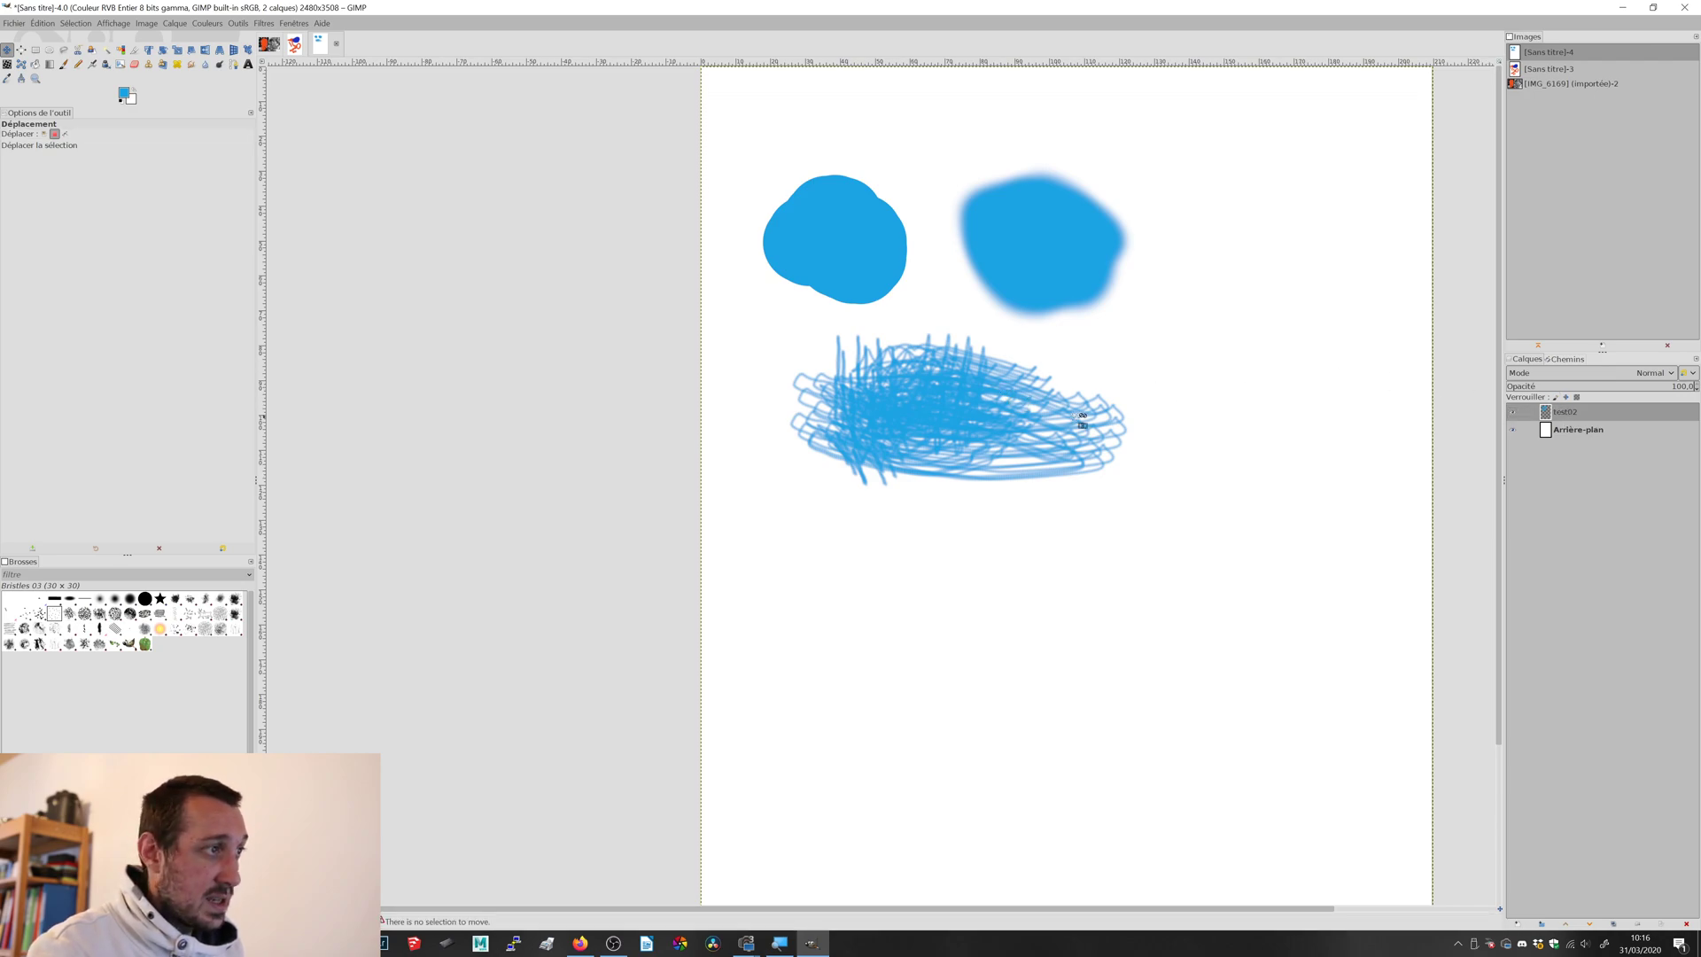
left_click(43, 134)
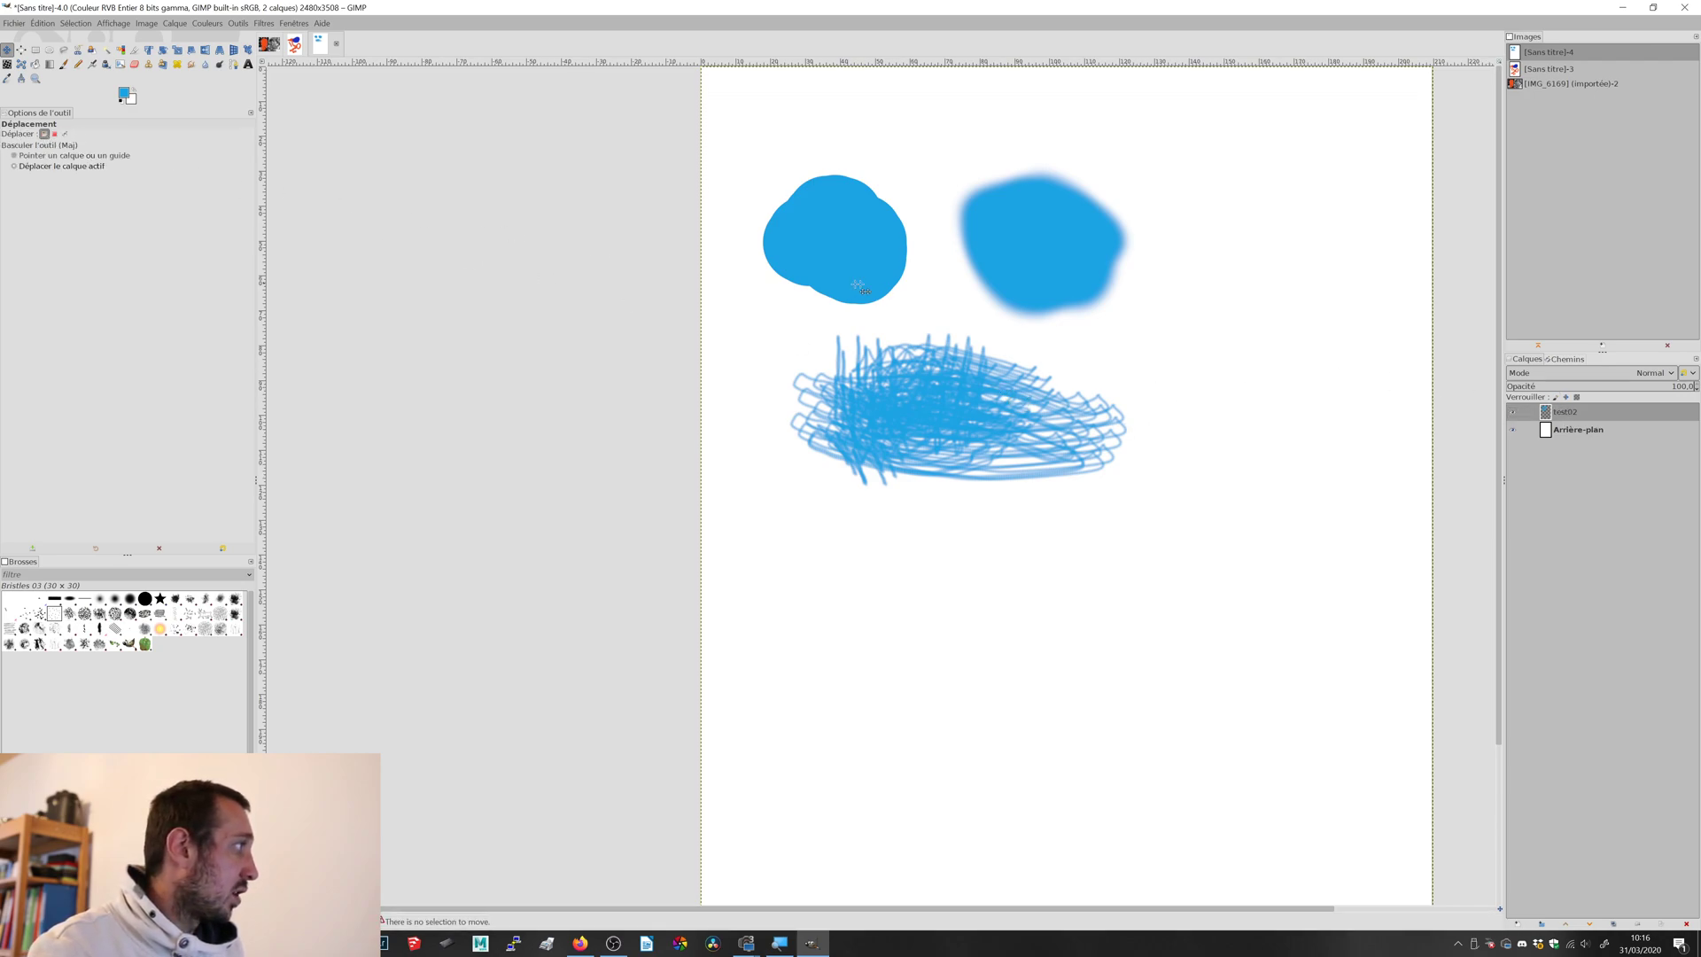
mouse_move(1039, 377)
left_mouse_down()
mouse_move(1142, 422)
mouse_move(1303, 407)
mouse_move(1294, 236)
left_mouse_up()
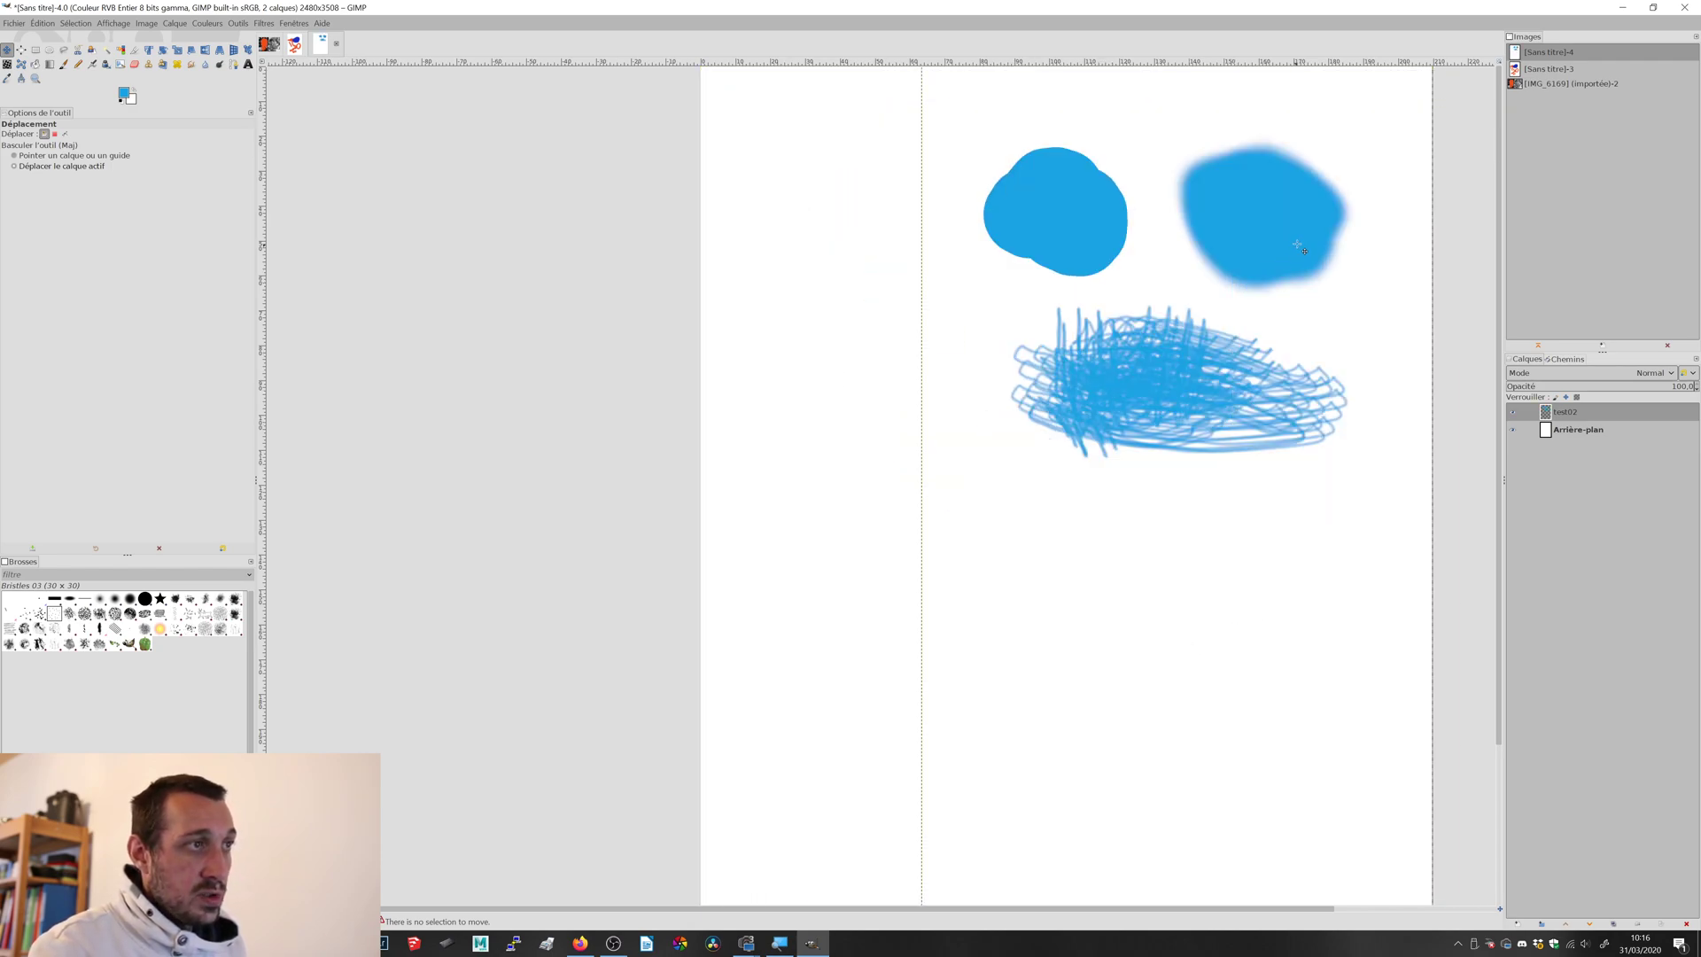
left_click_drag(1173, 213, 975, 214)
left_click_drag(1052, 151, 1069, 323)
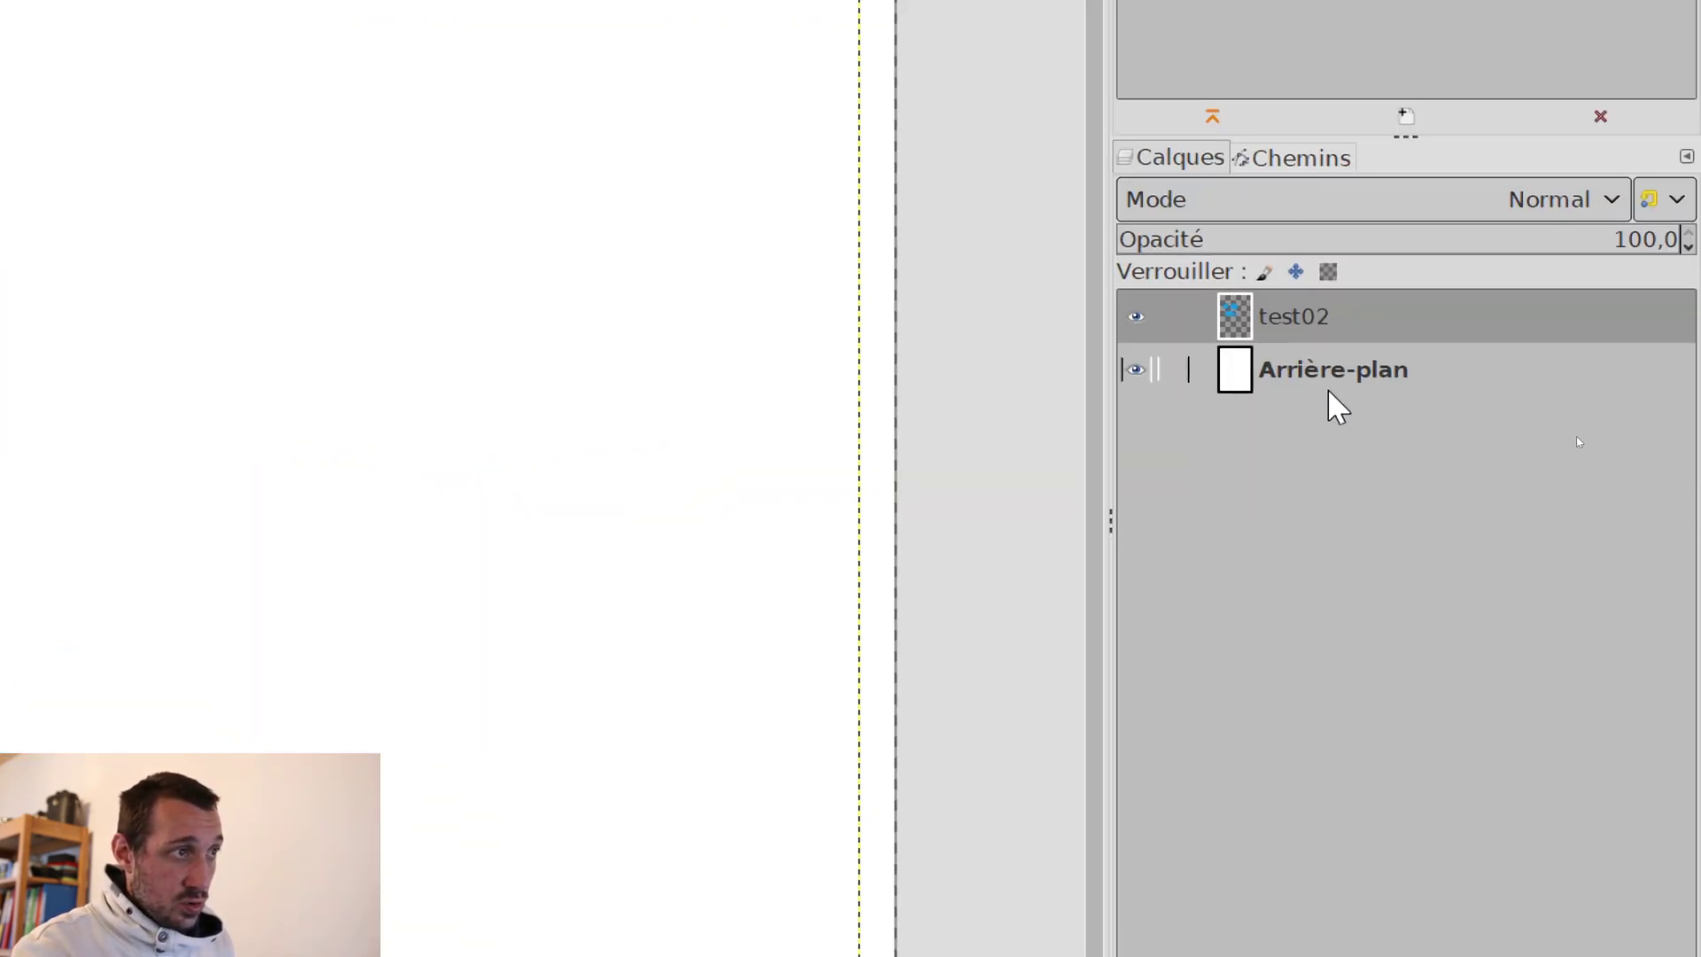
- Alternate the active layer between Arrière-plan and test02, ending on Arrière-plan
left_click(1576, 435)
left_click(1304, 333)
left_click(1306, 348)
left_click(1306, 324)
left_click(1319, 373)
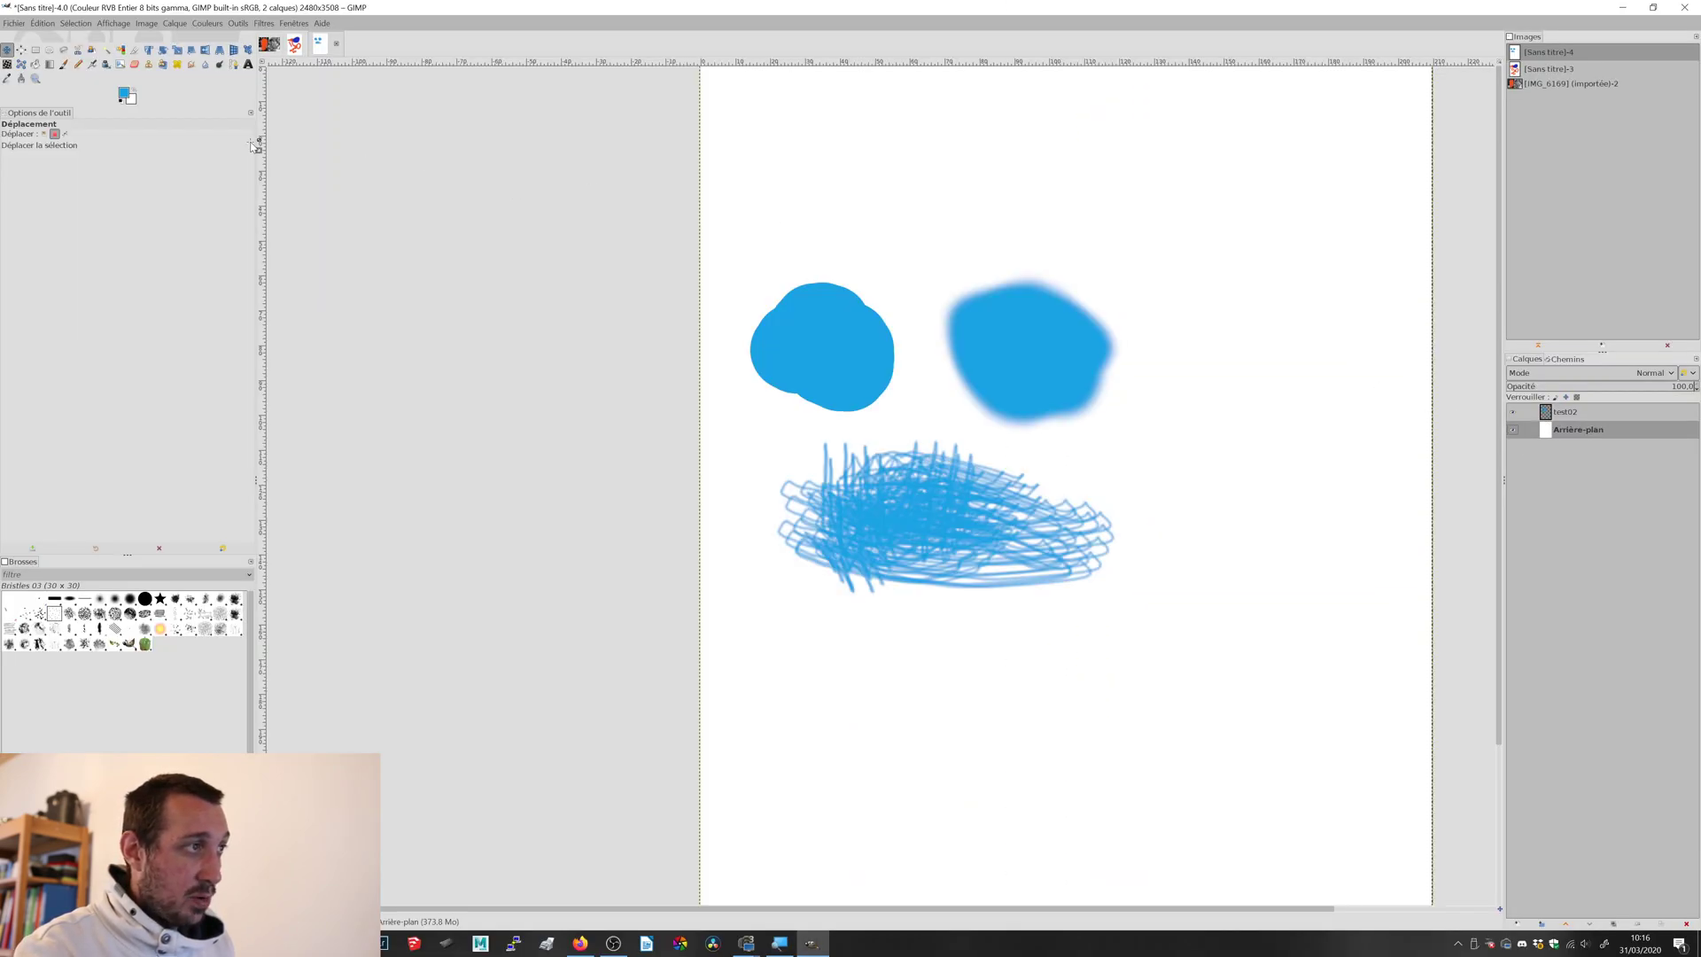
- Try to move the Arrière-plan layer with the Déplacement tool and undo the move
left_click(824, 178)
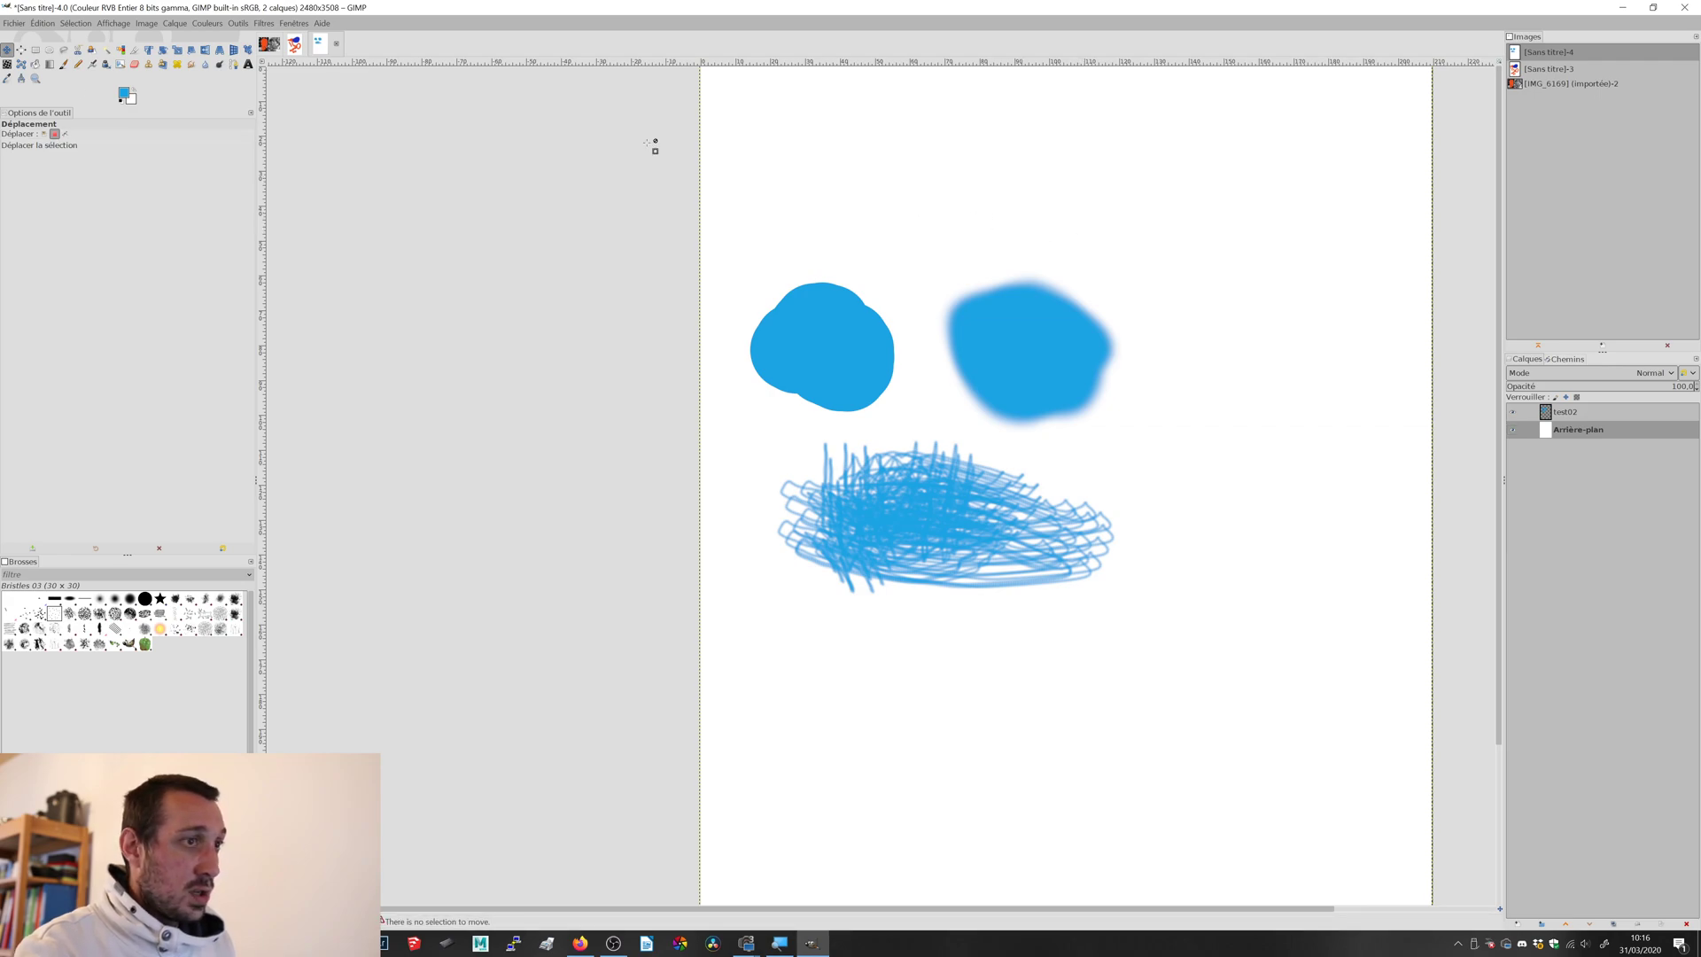
left_click(44, 134)
left_click_drag(911, 199, 1179, 301)
key("ctrl+z")
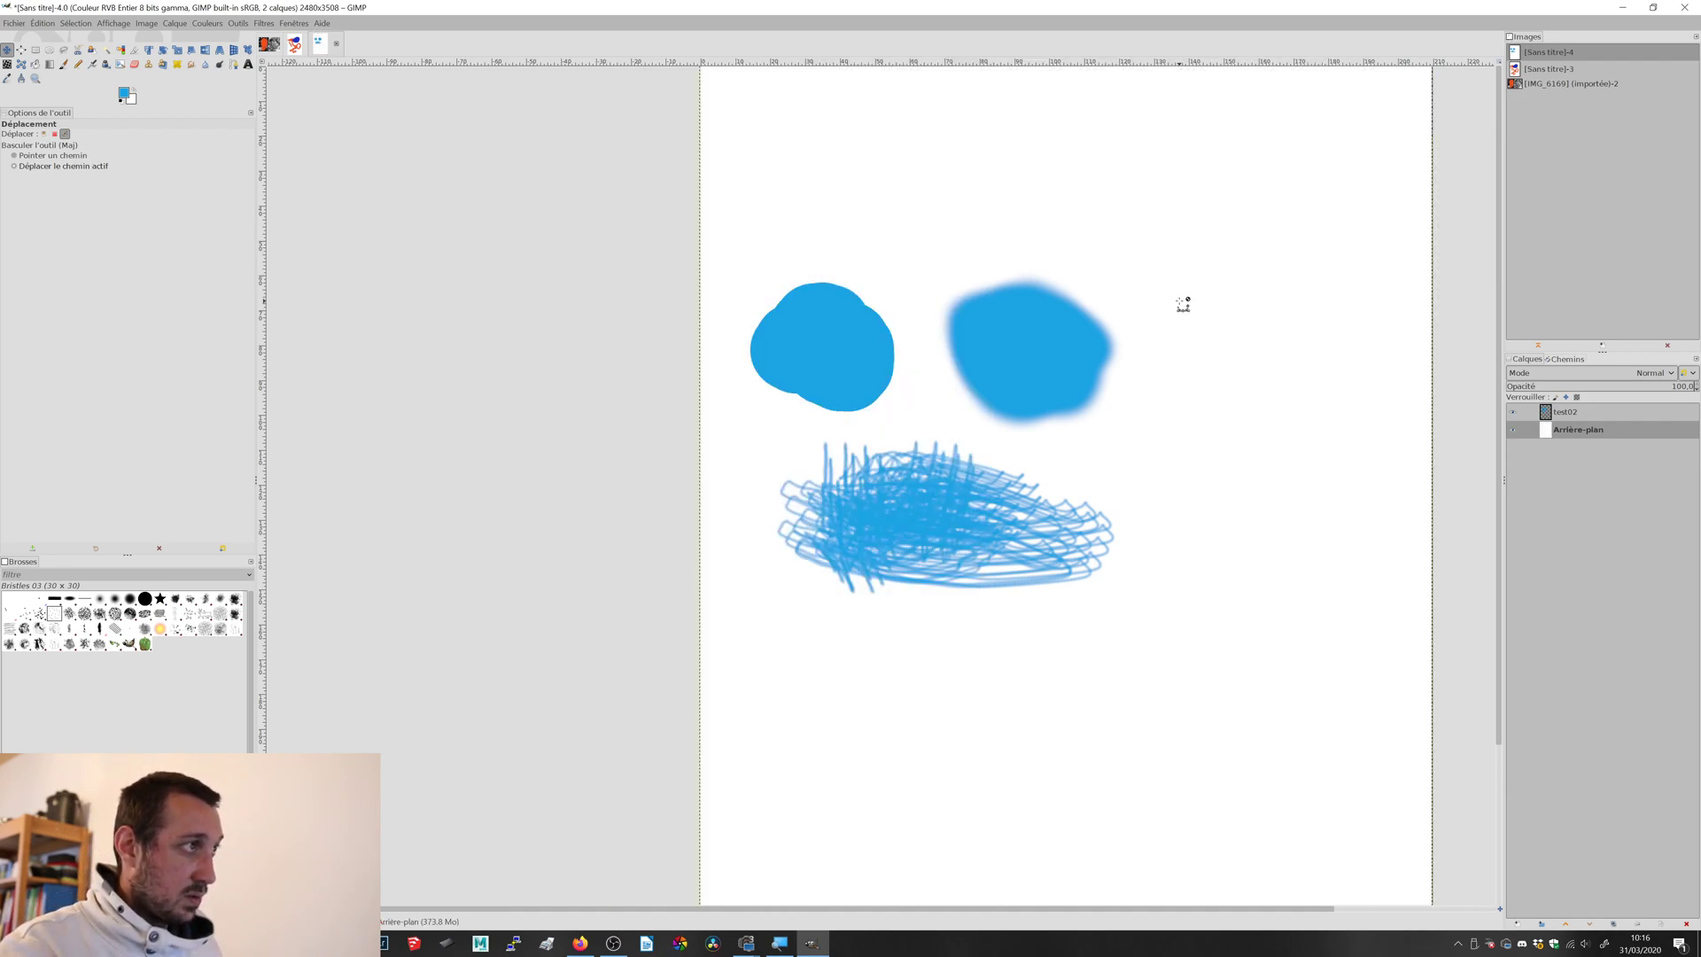
- Rotate the test02 layer by about 75° and move it left and slightly up, towards the middle of the page
left_click(1553, 417)
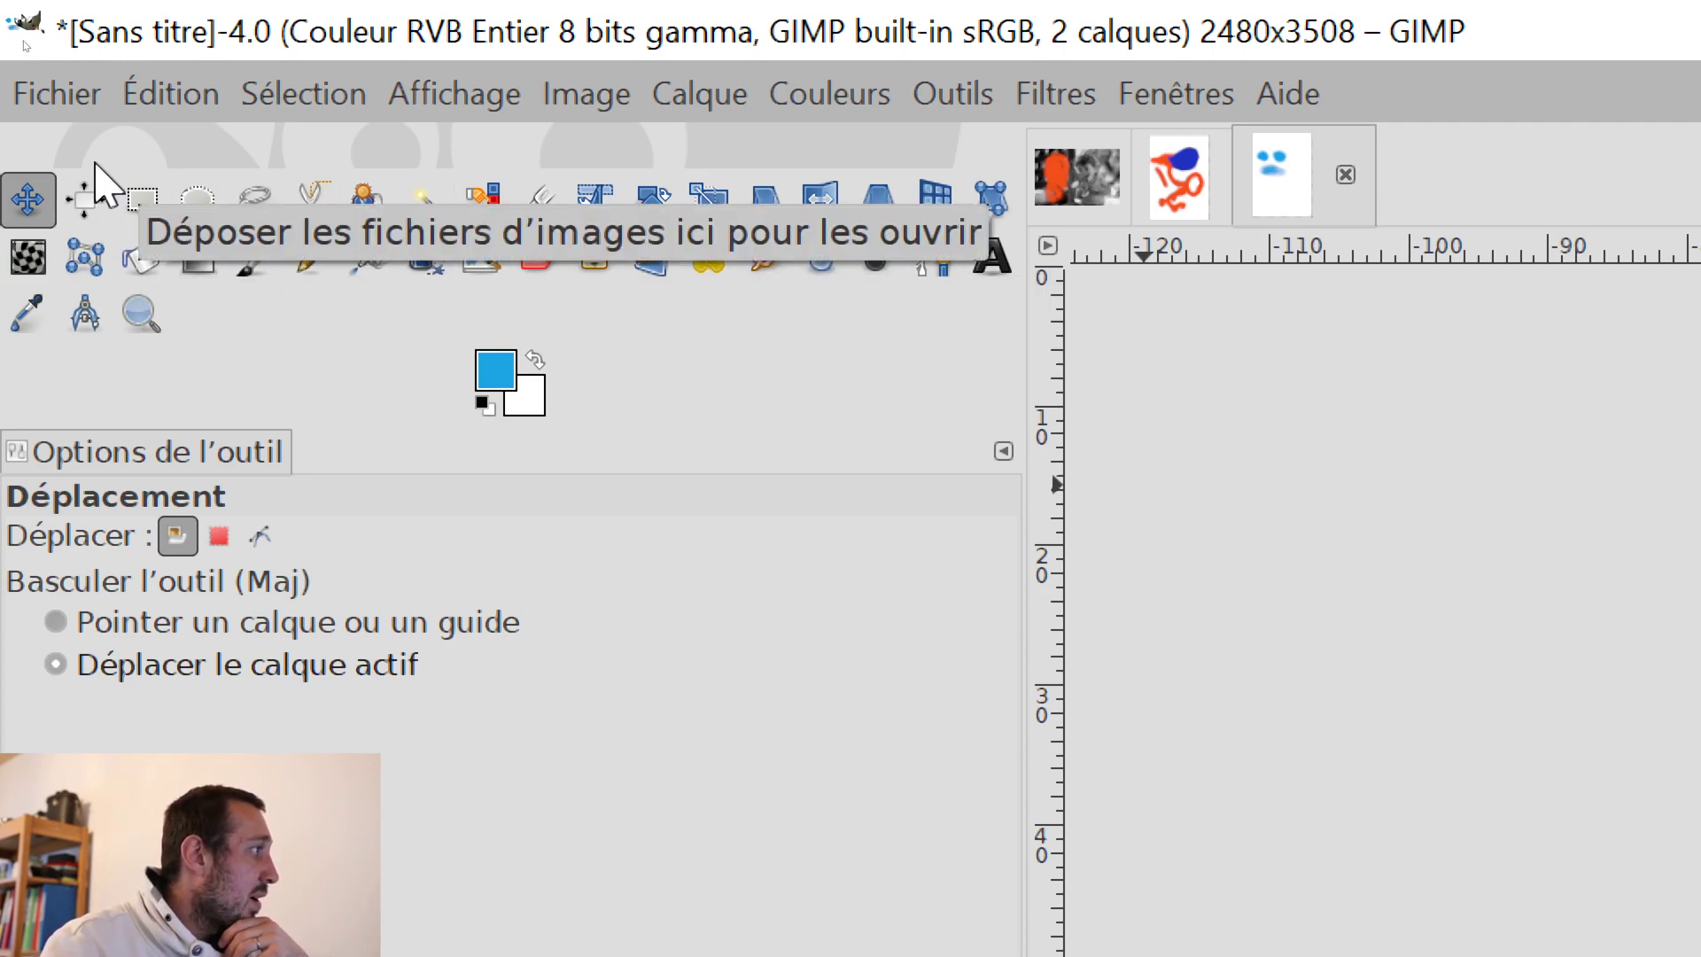
left_click(649, 205)
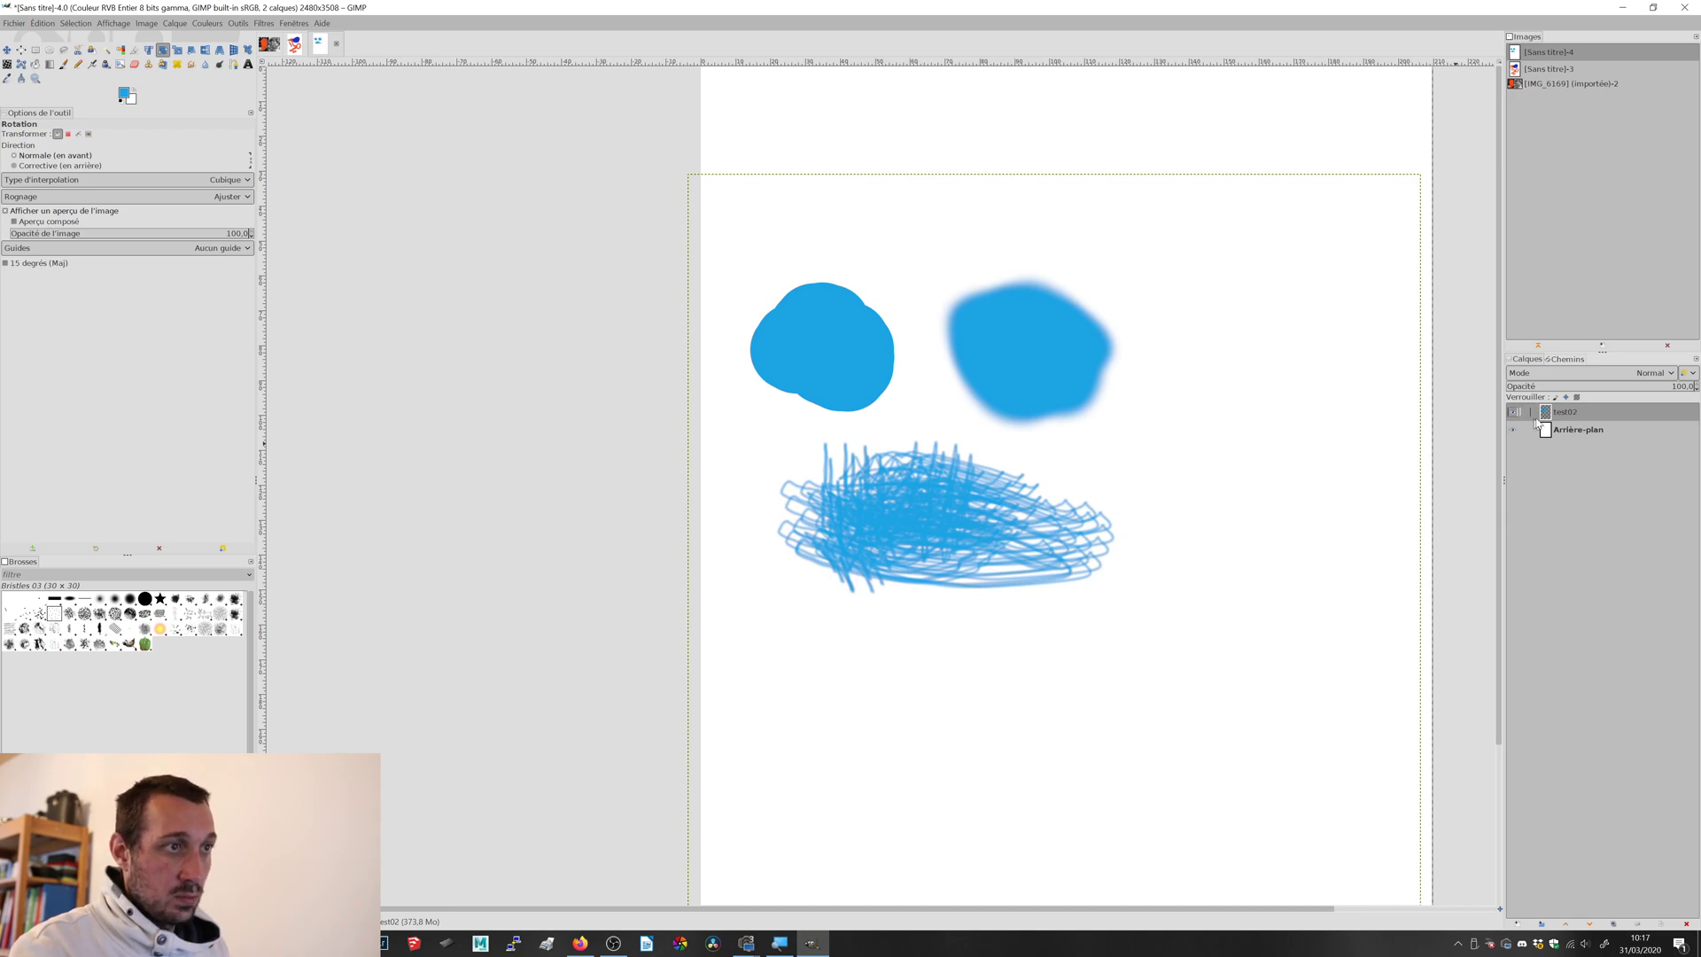
left_click(1046, 356)
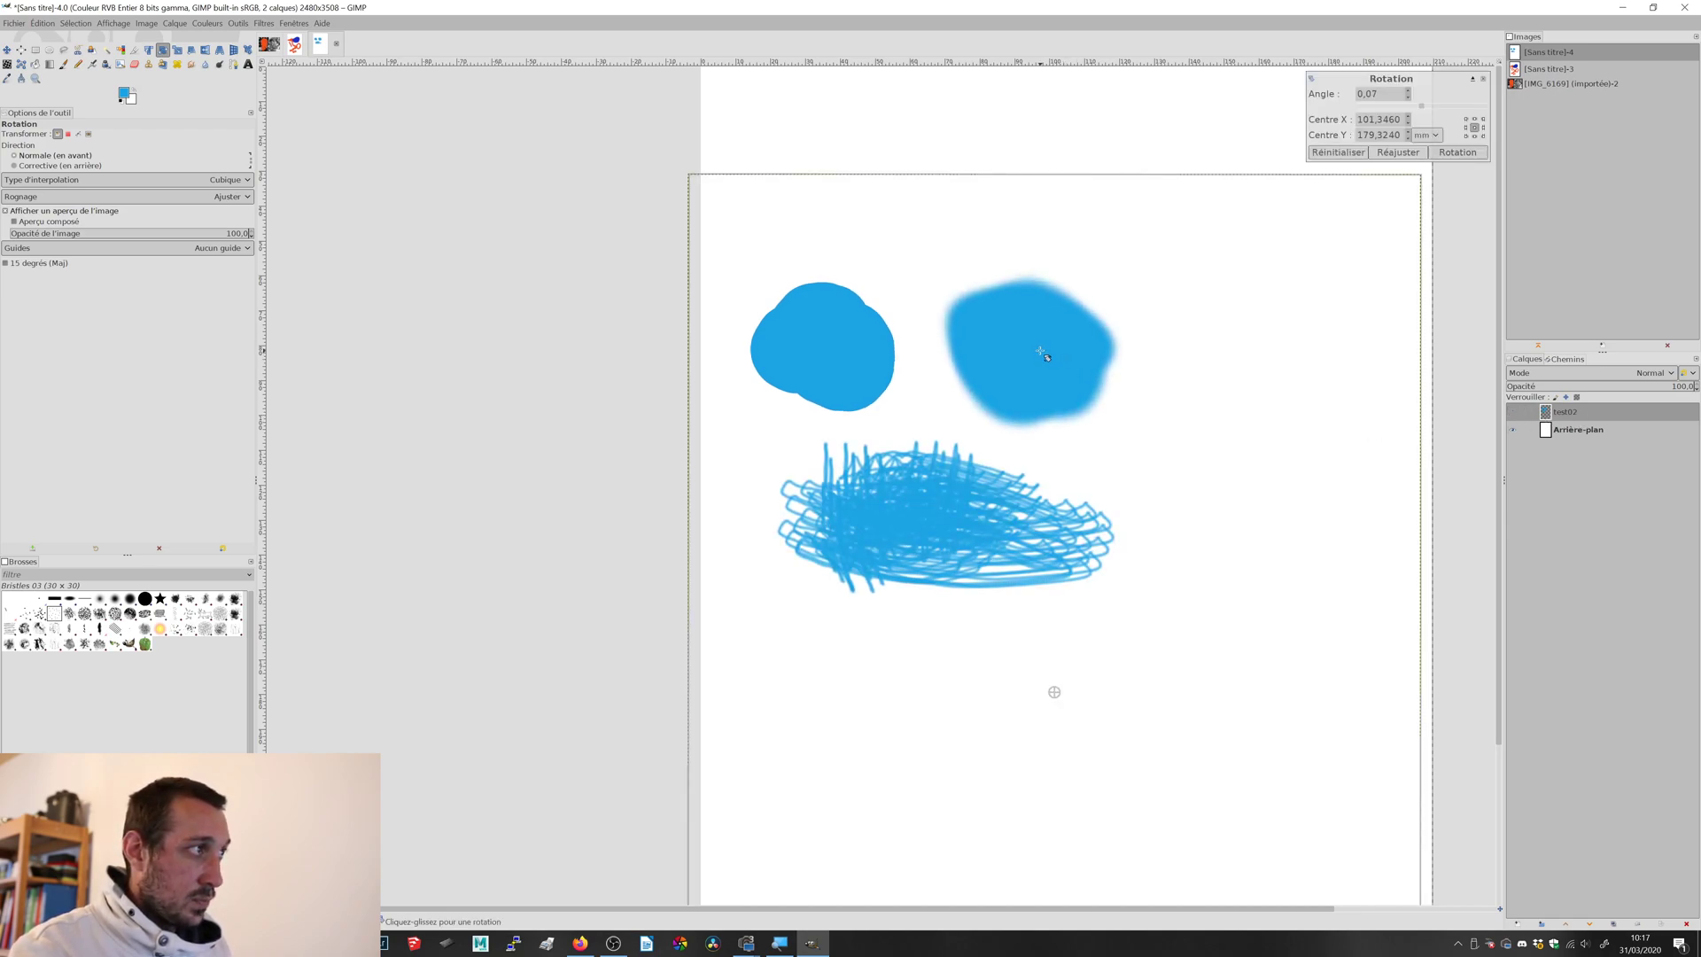
mouse_move(1050, 347)
left_mouse_down()
mouse_move(1006, 327)
mouse_move(960, 334)
mouse_move(767, 427)
mouse_move(790, 372)
mouse_move(1105, 384)
mouse_move(1276, 561)
mouse_move(1294, 620)
left_mouse_up()
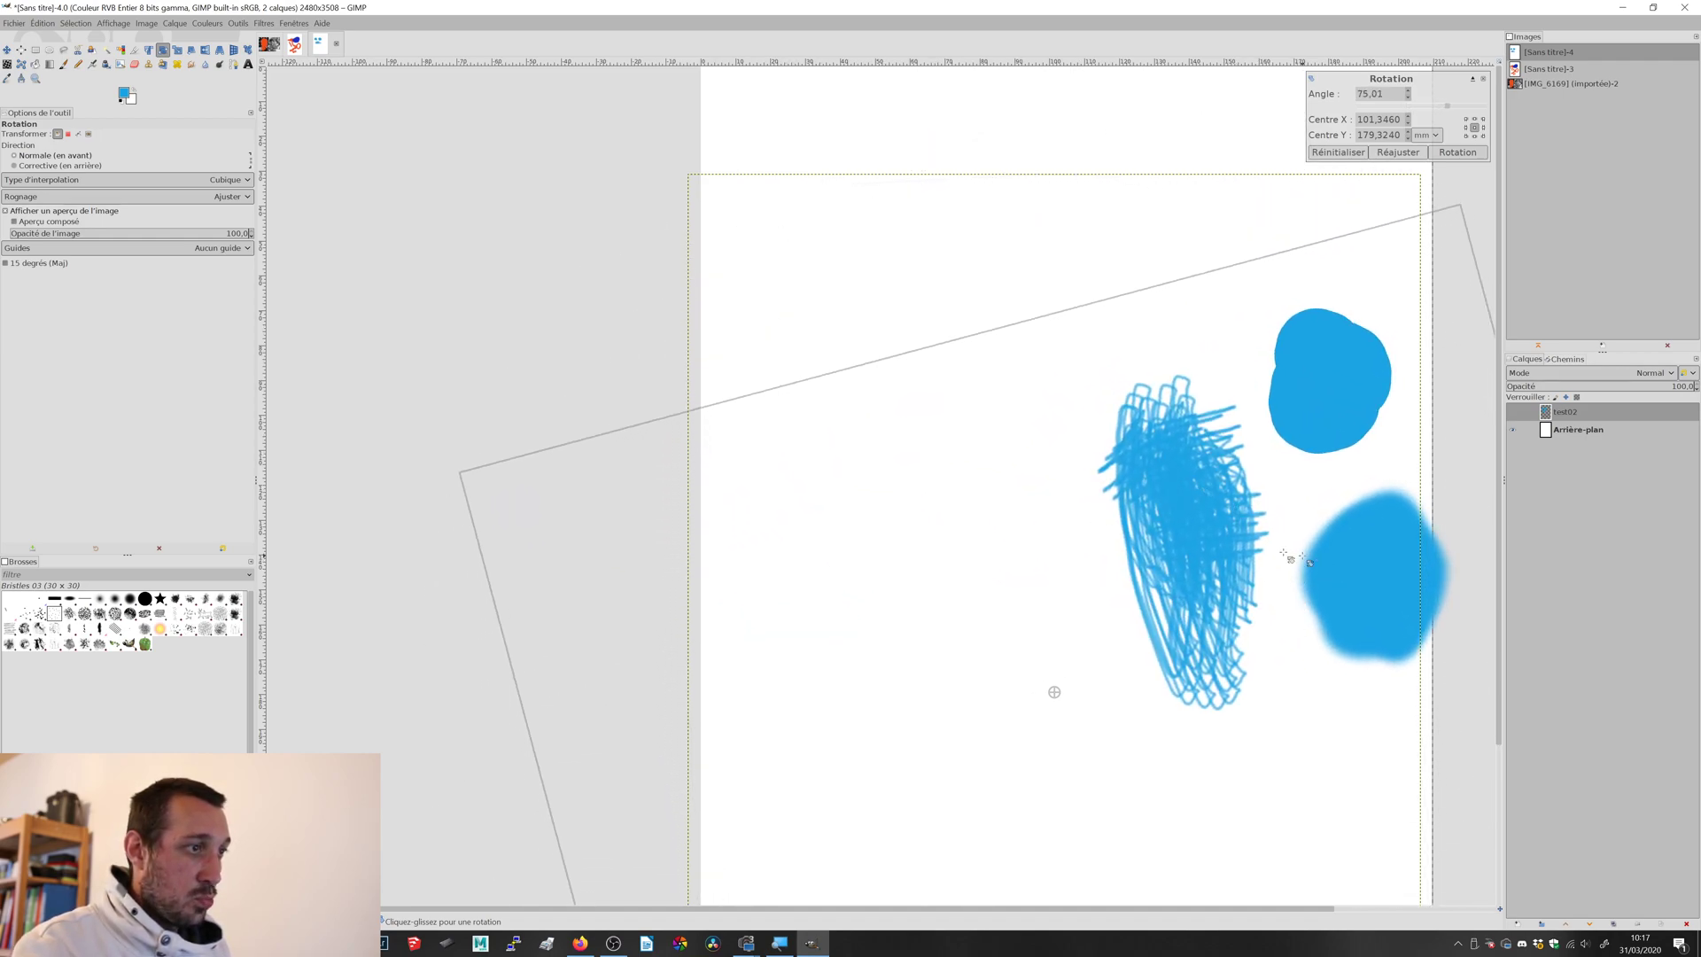
key("Return")
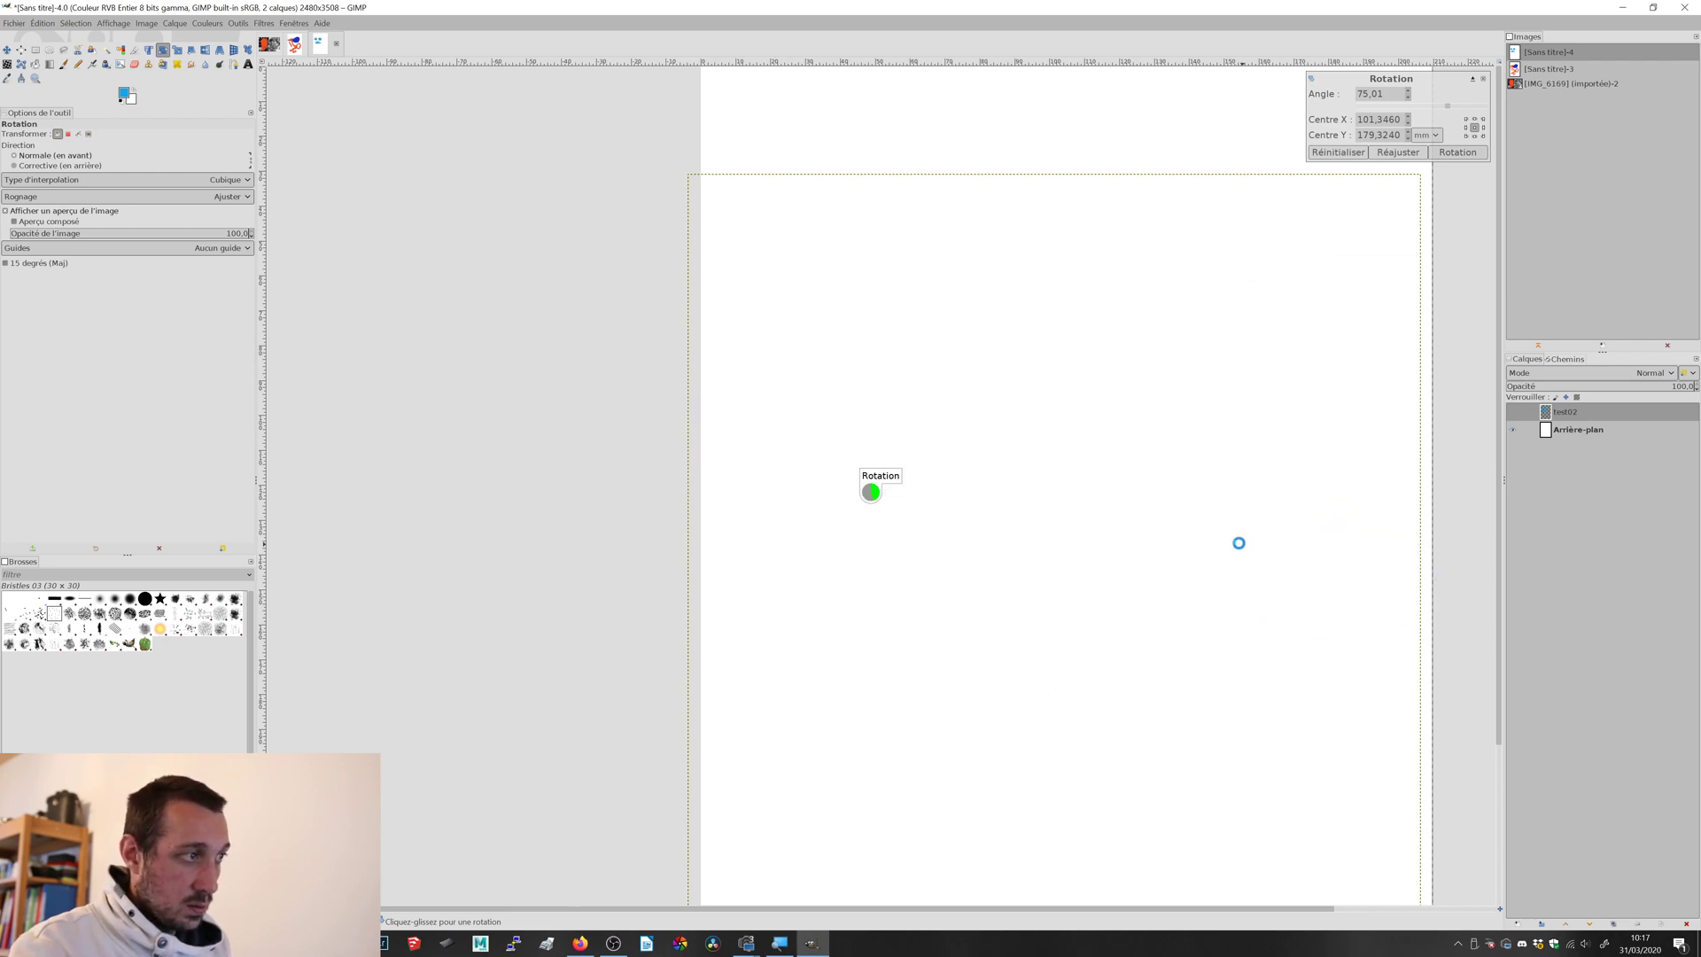
left_click(6, 51)
left_click_drag(1341, 364, 1097, 302)
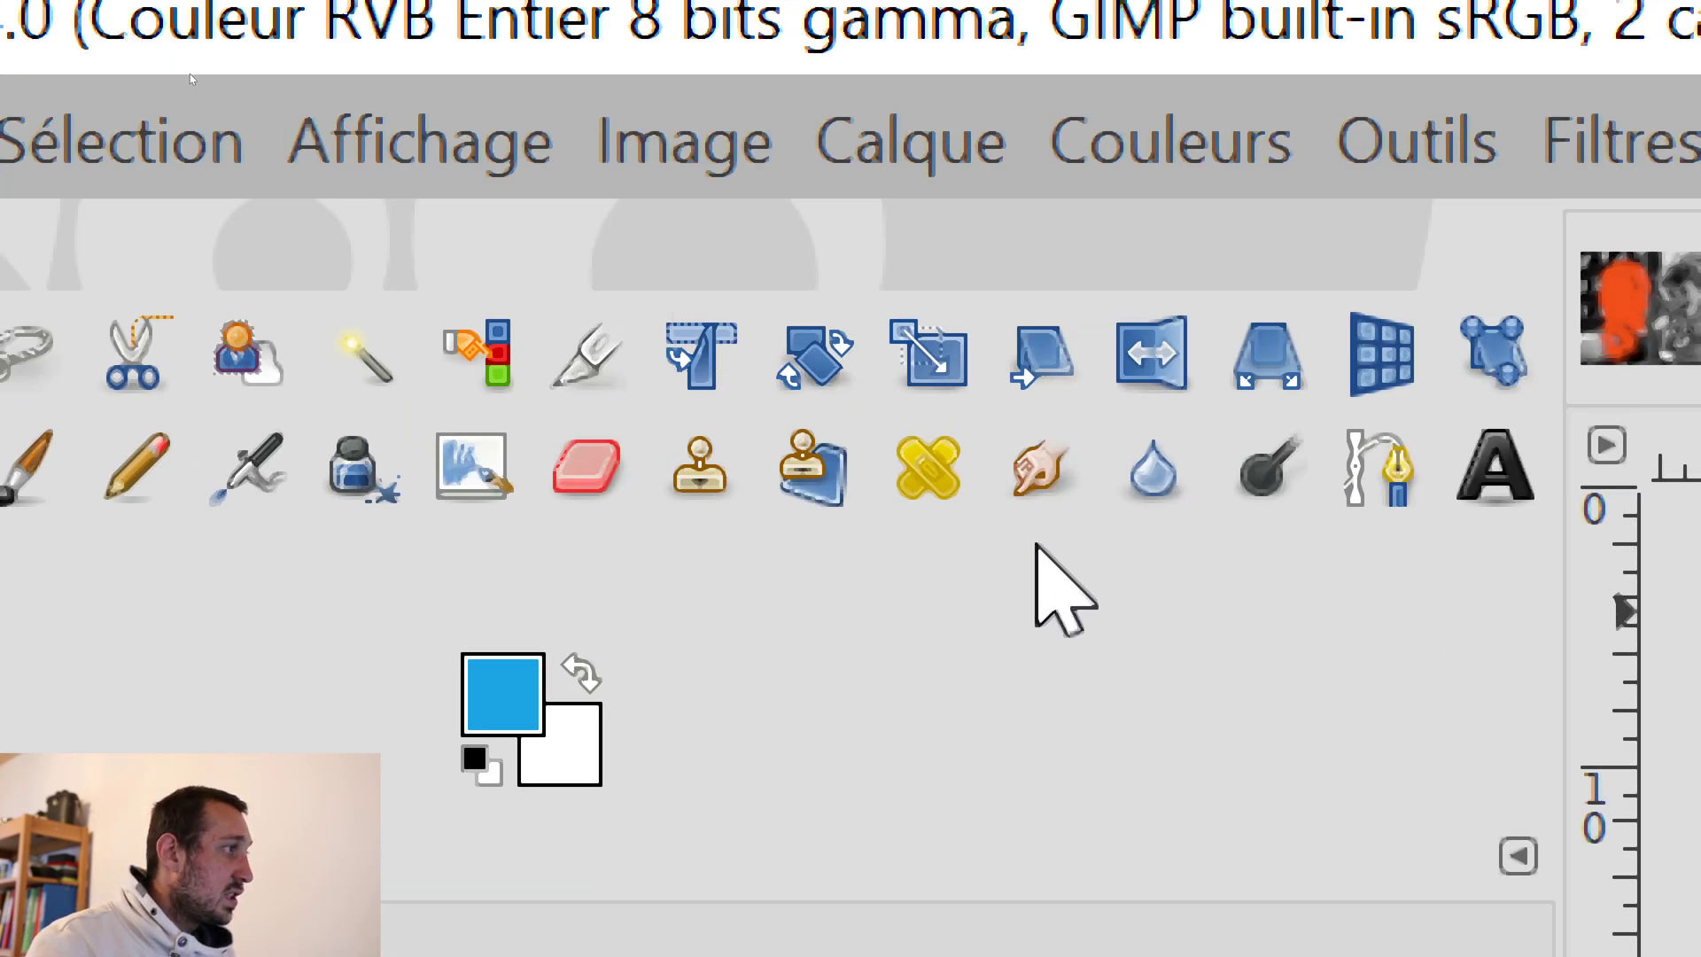
- Scale the test02 layer down proportionally around its centre to about 100 × 82 mm and apply the scaling
left_click(178, 50)
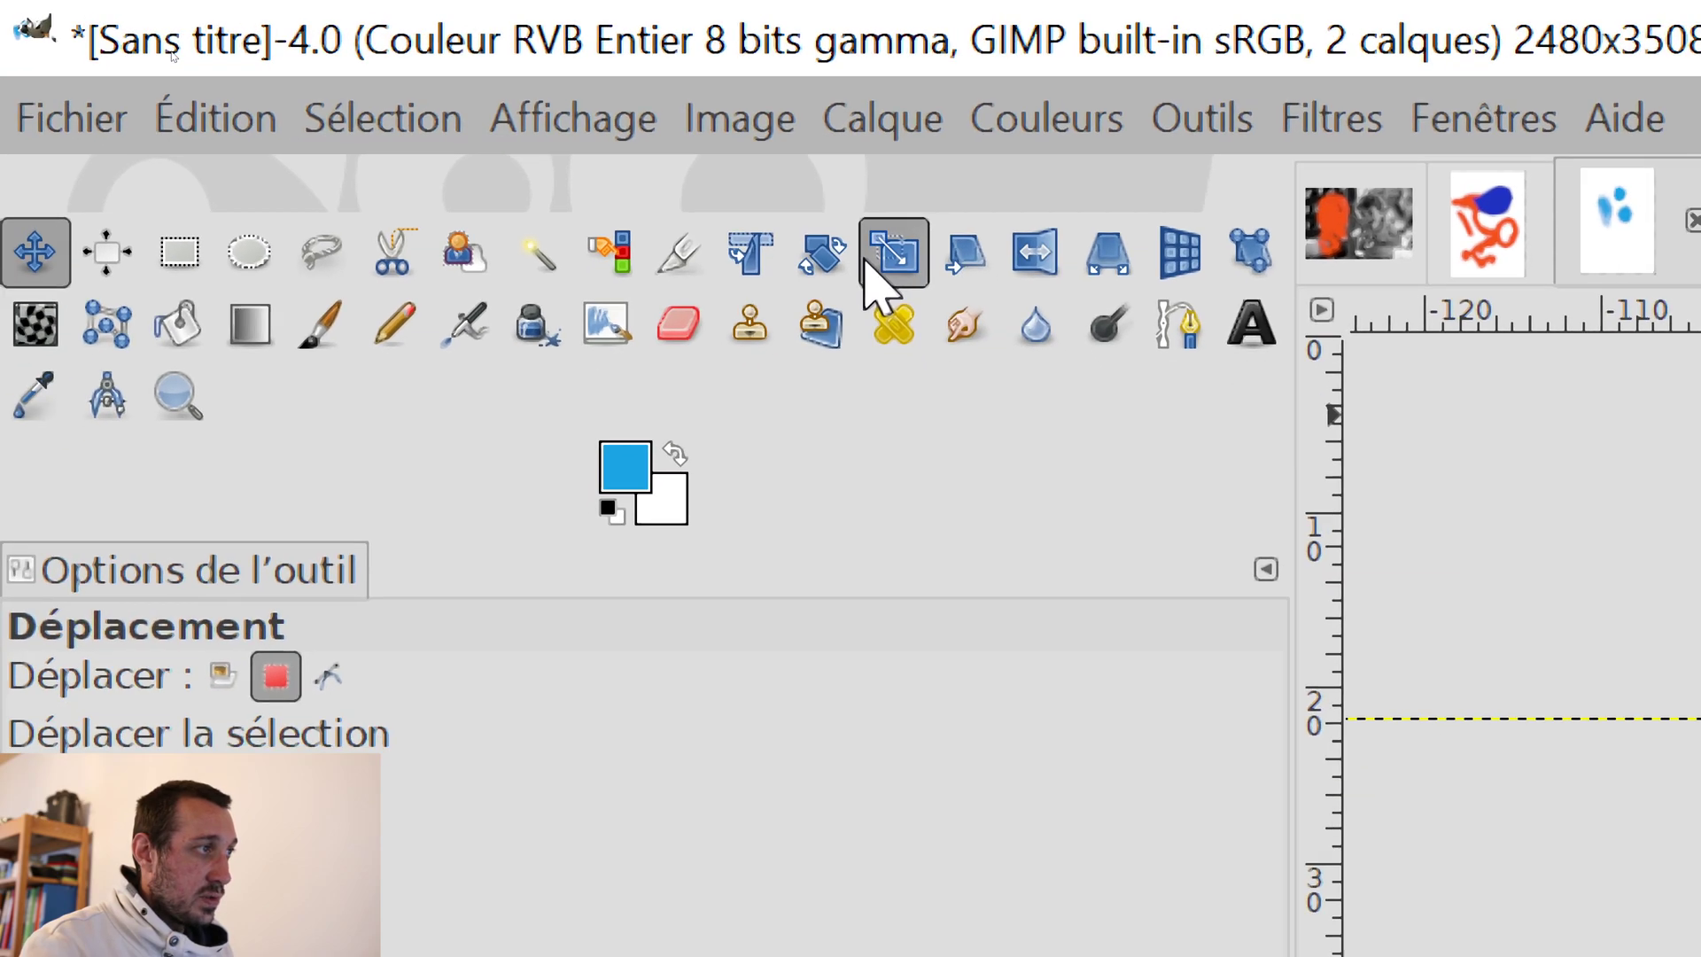
left_click(883, 259)
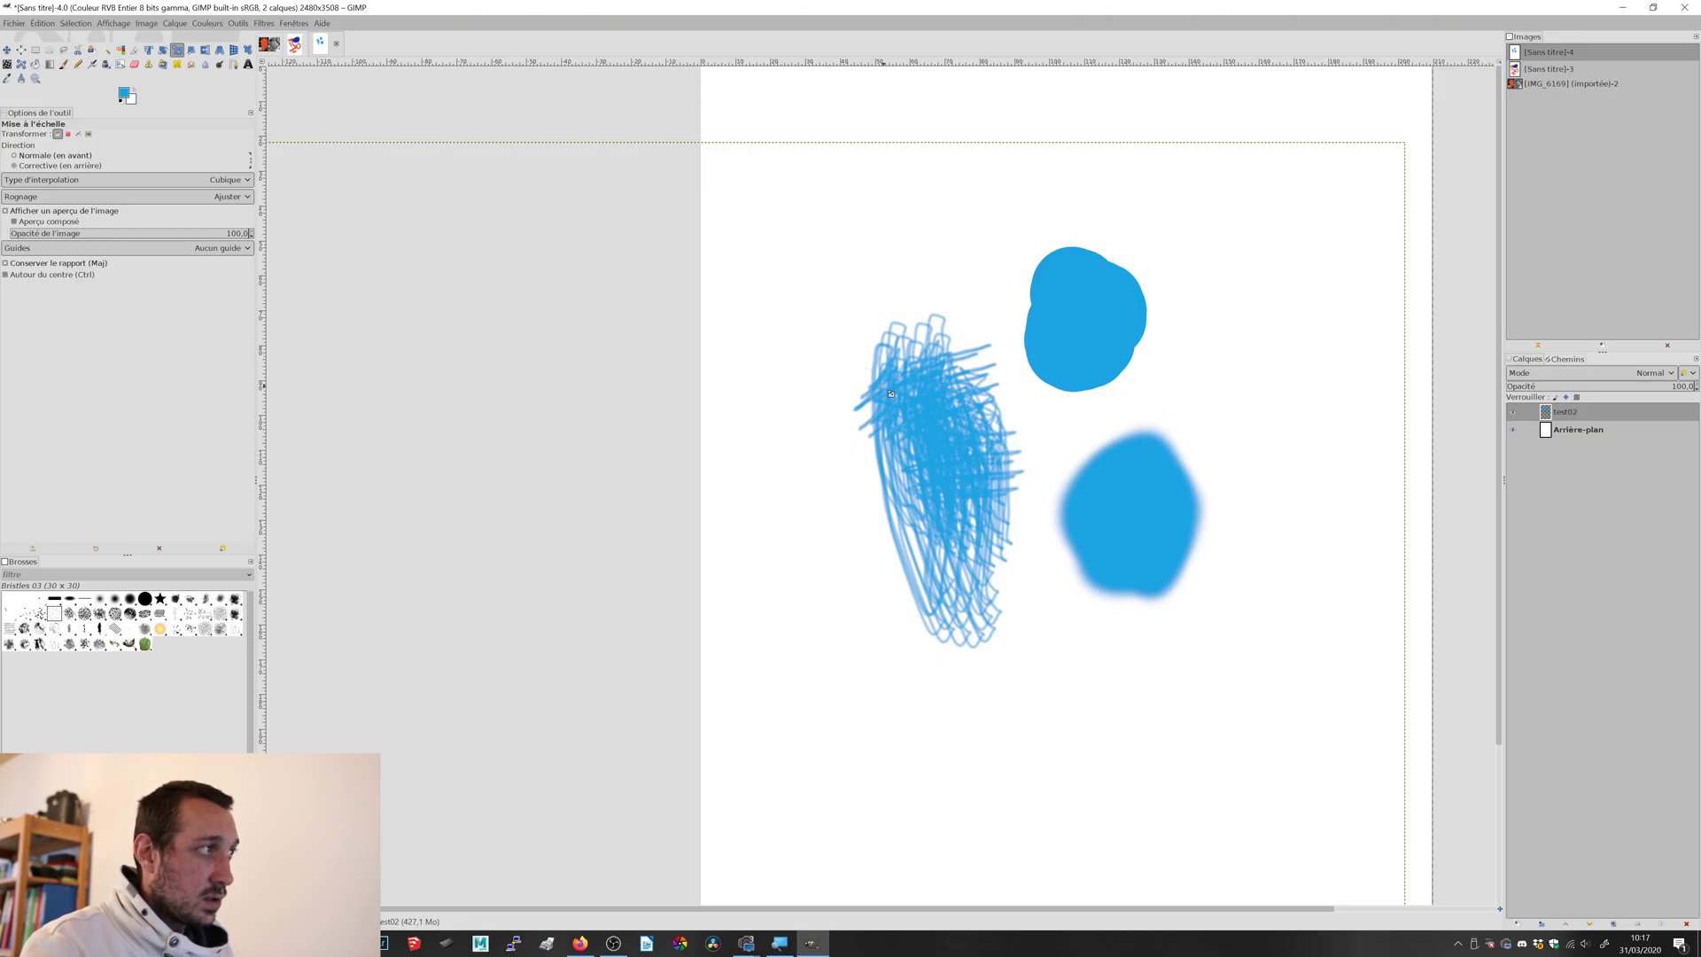
left_click(890, 393)
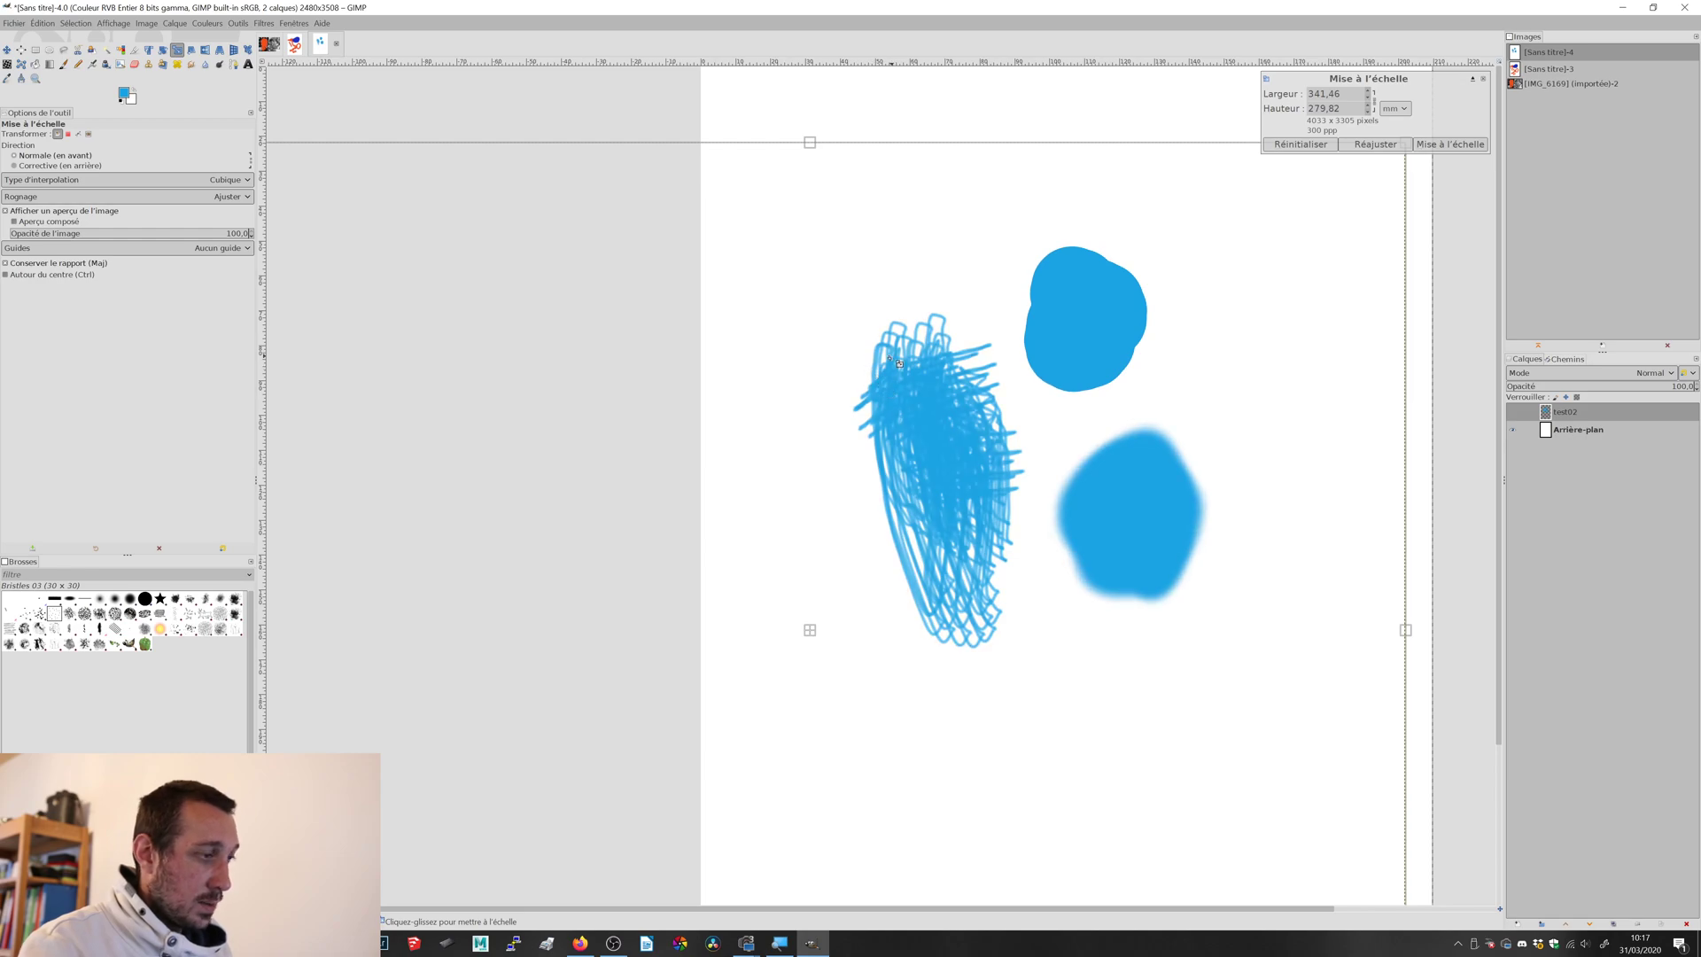
scroll(893, 354, "down", 4)
key("less")
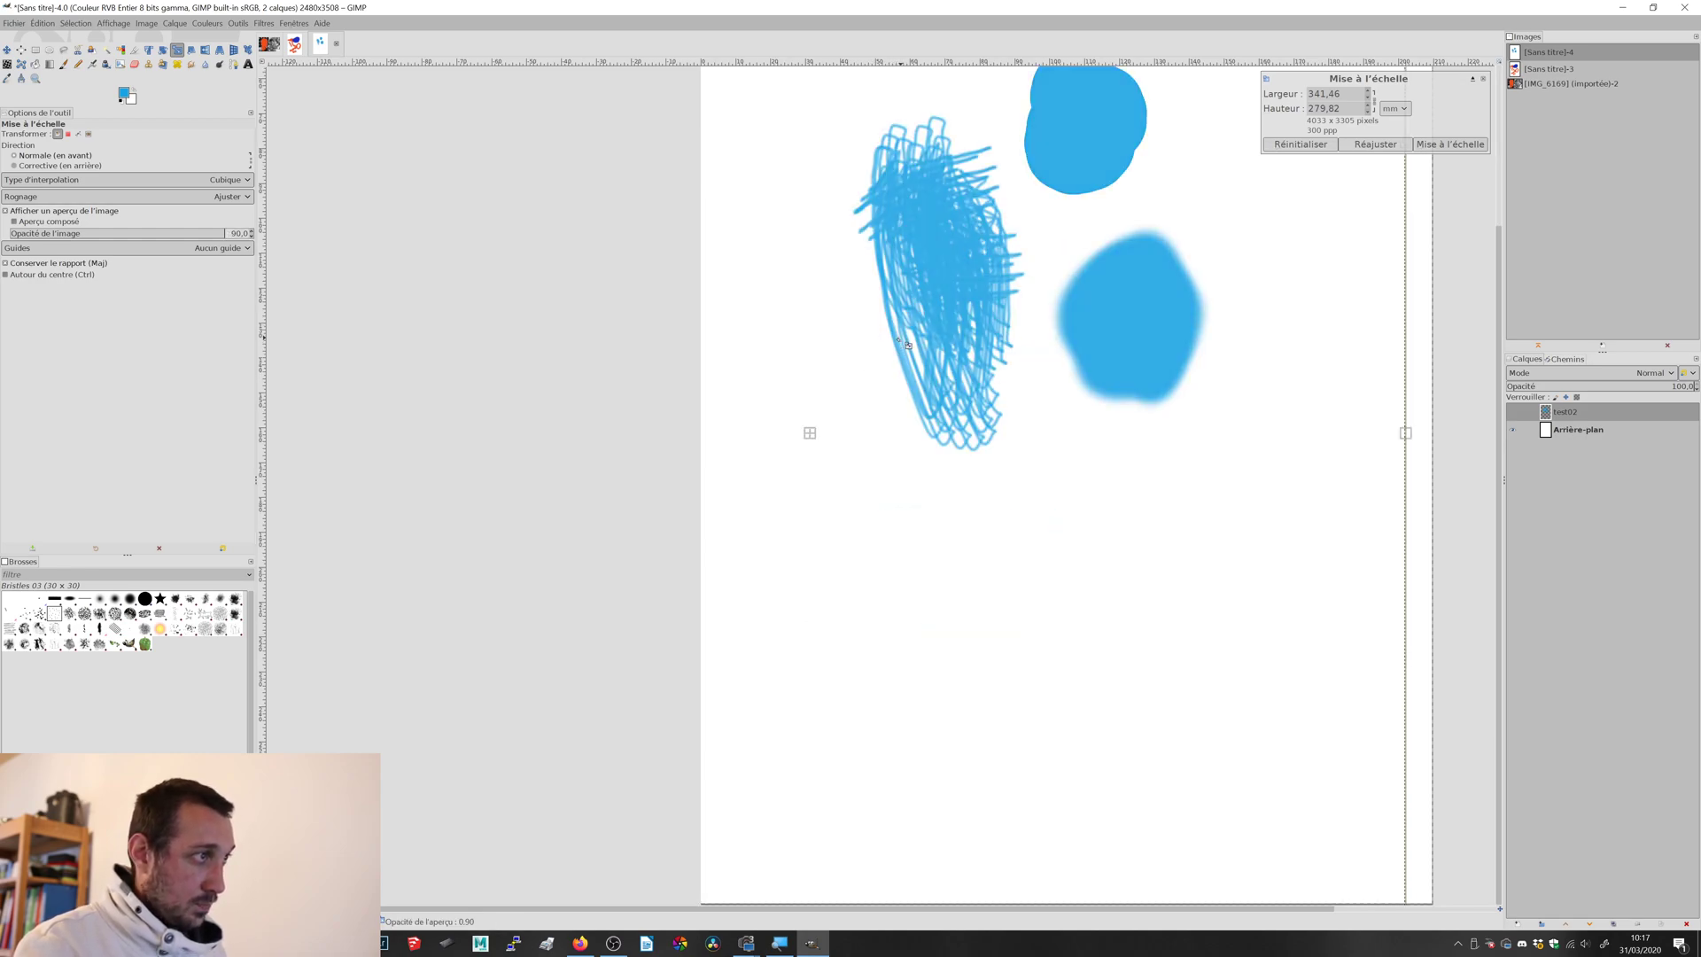
scroll(961, 333, "down", 1)
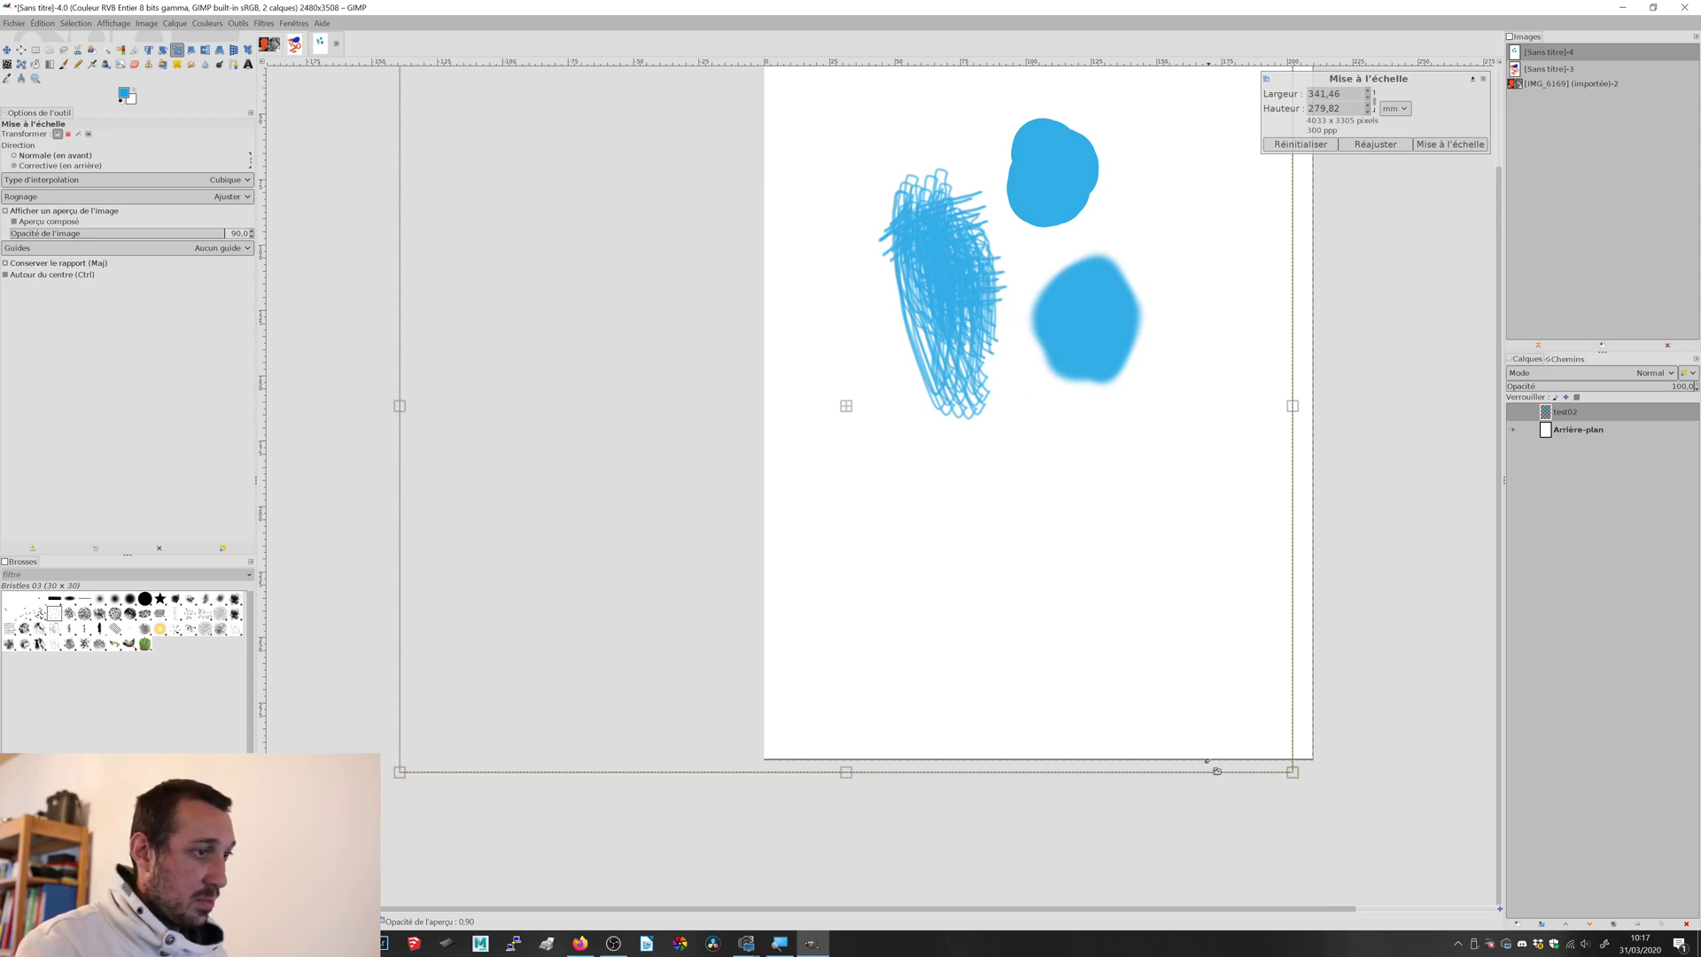
left_click_drag(1294, 773, 654, 278)
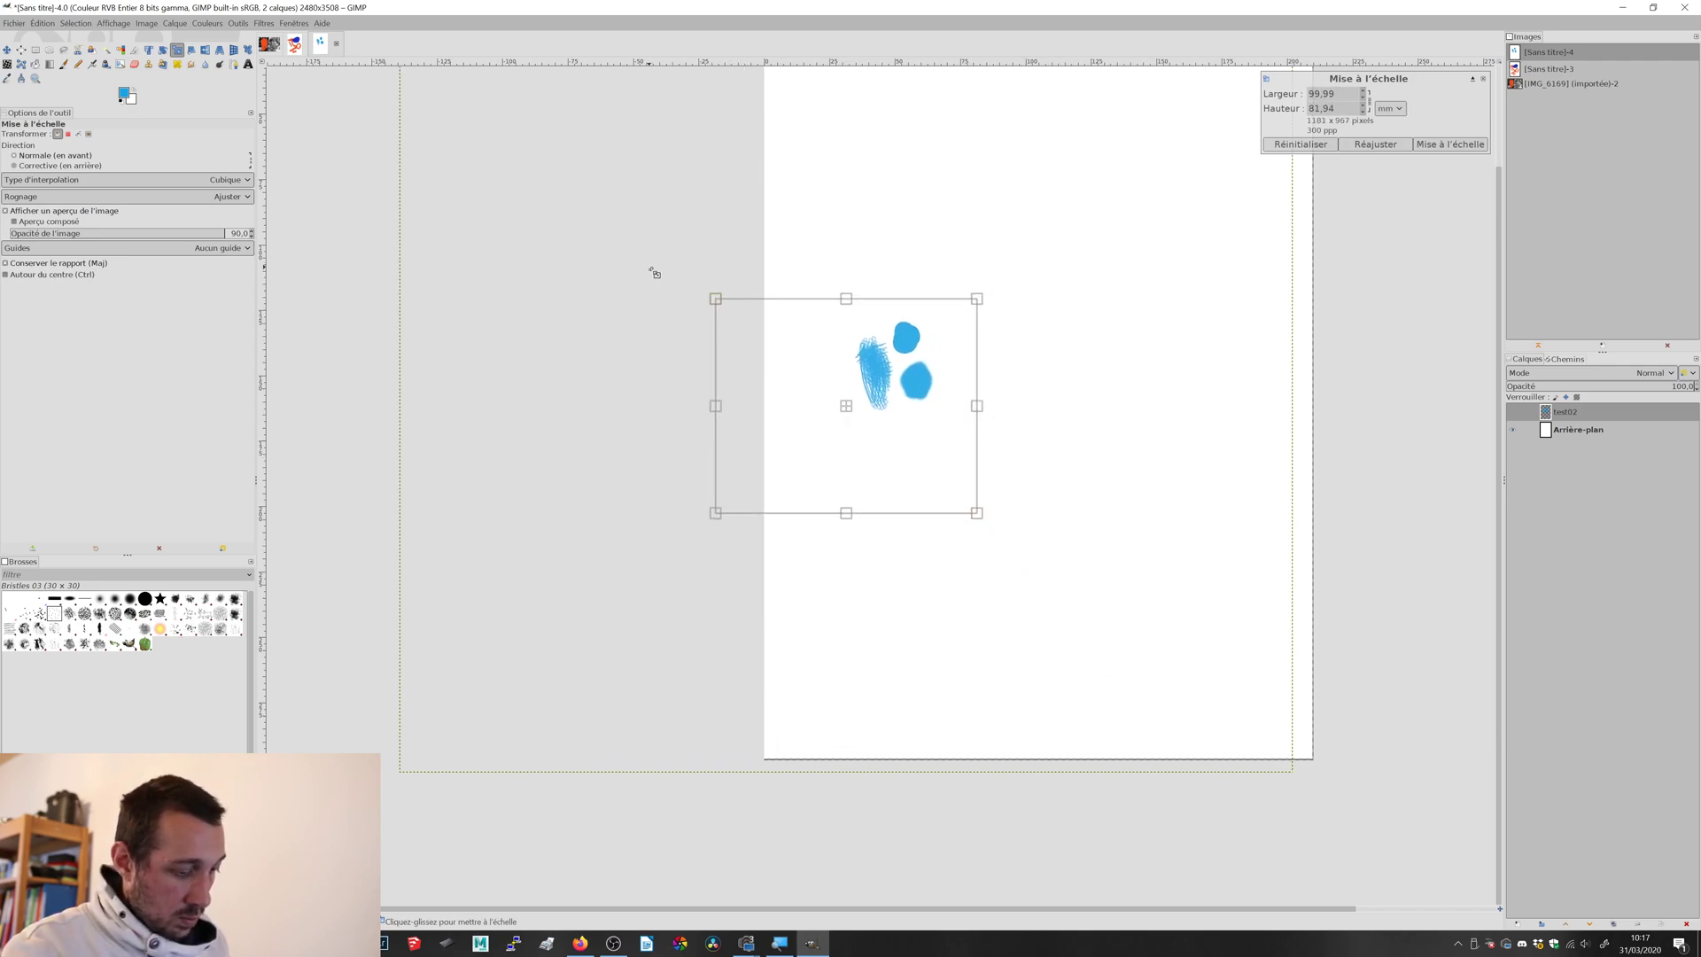
key("Return")
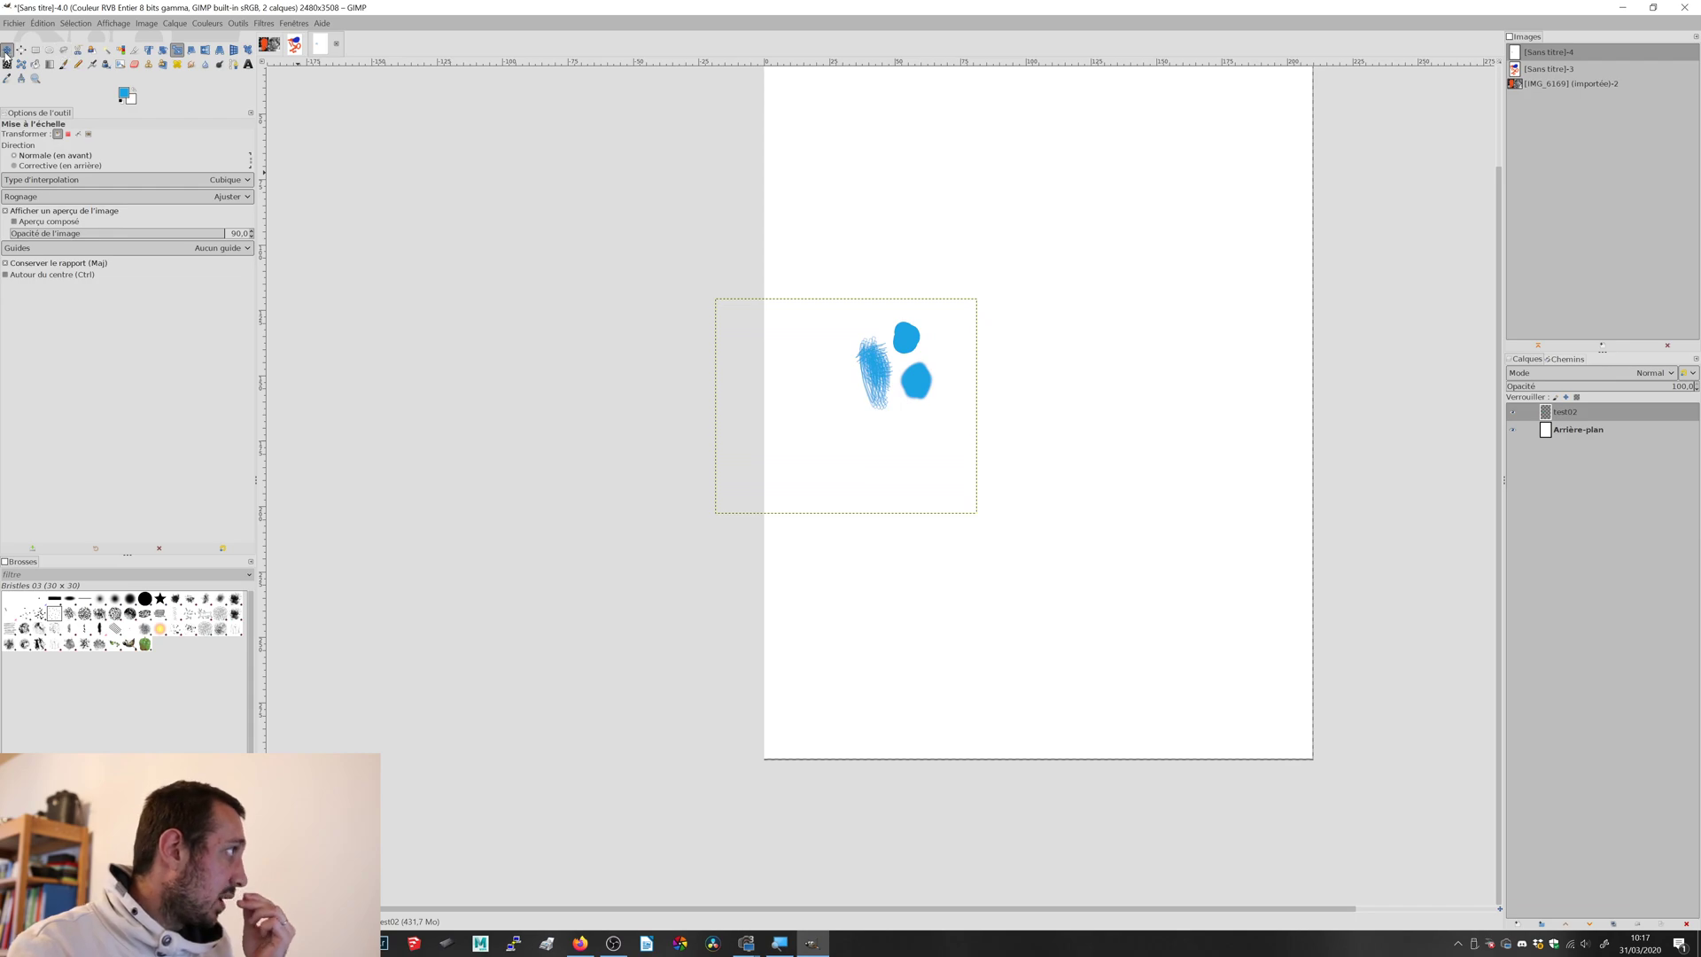
- Move the scaled test02 layer right and up into the upper middle of the page with the Déplacement tool
left_click(6, 51)
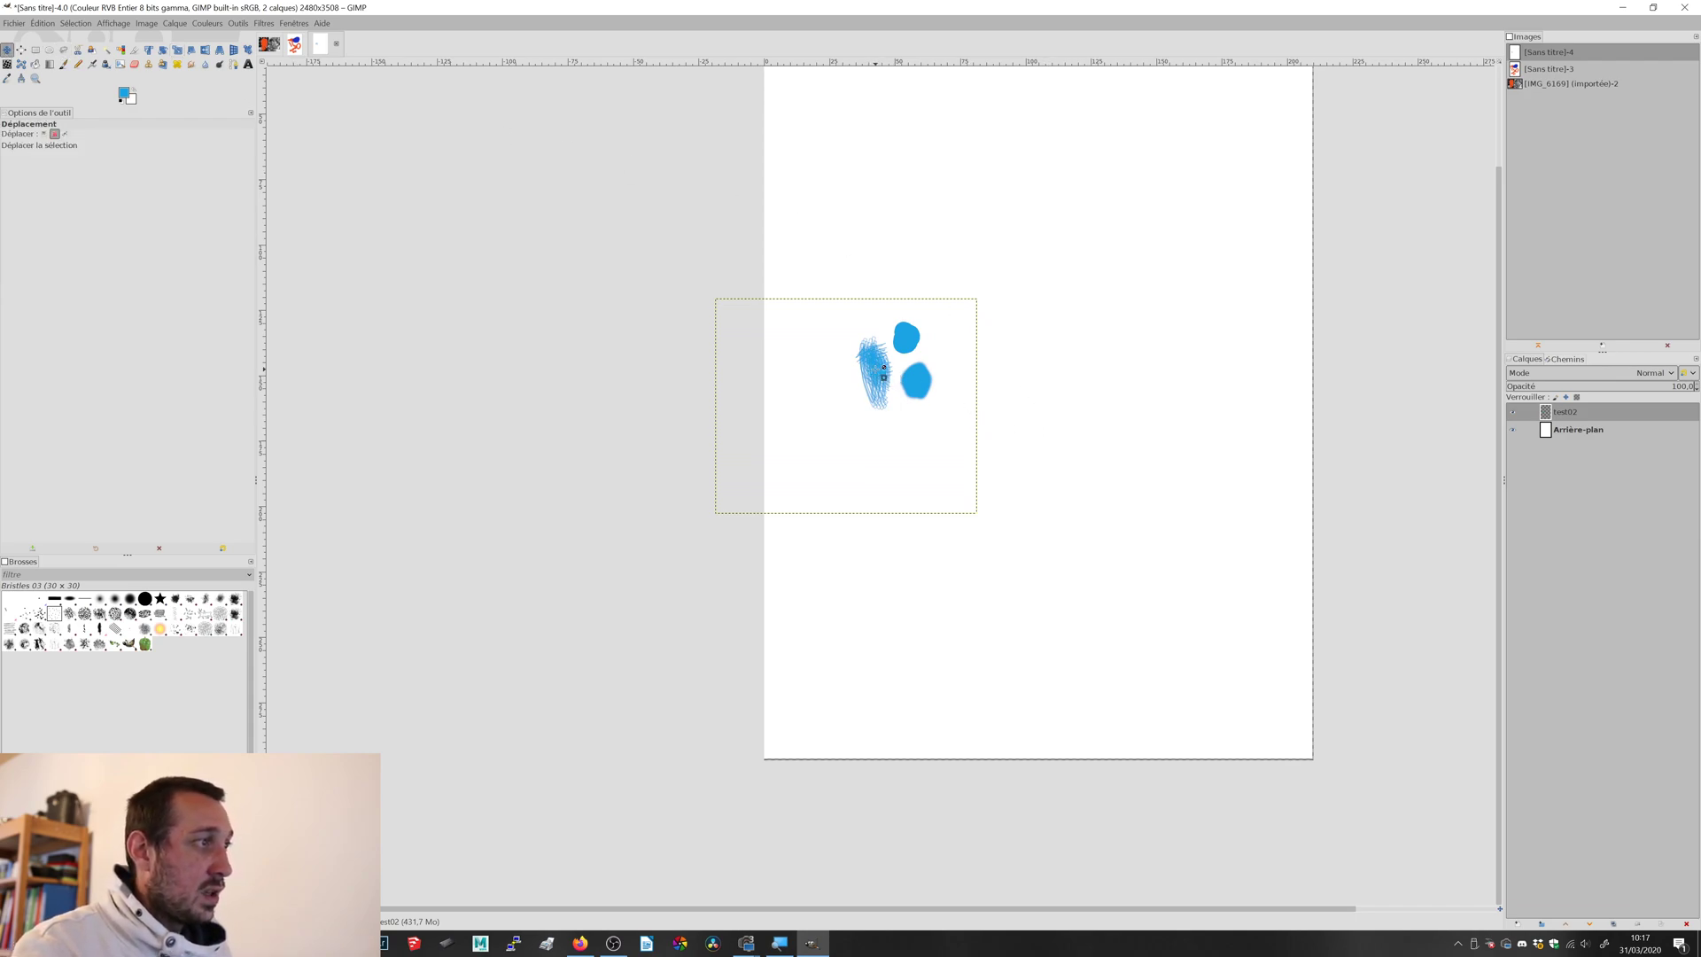
left_click(43, 134)
left_click_drag(874, 341, 1019, 263)
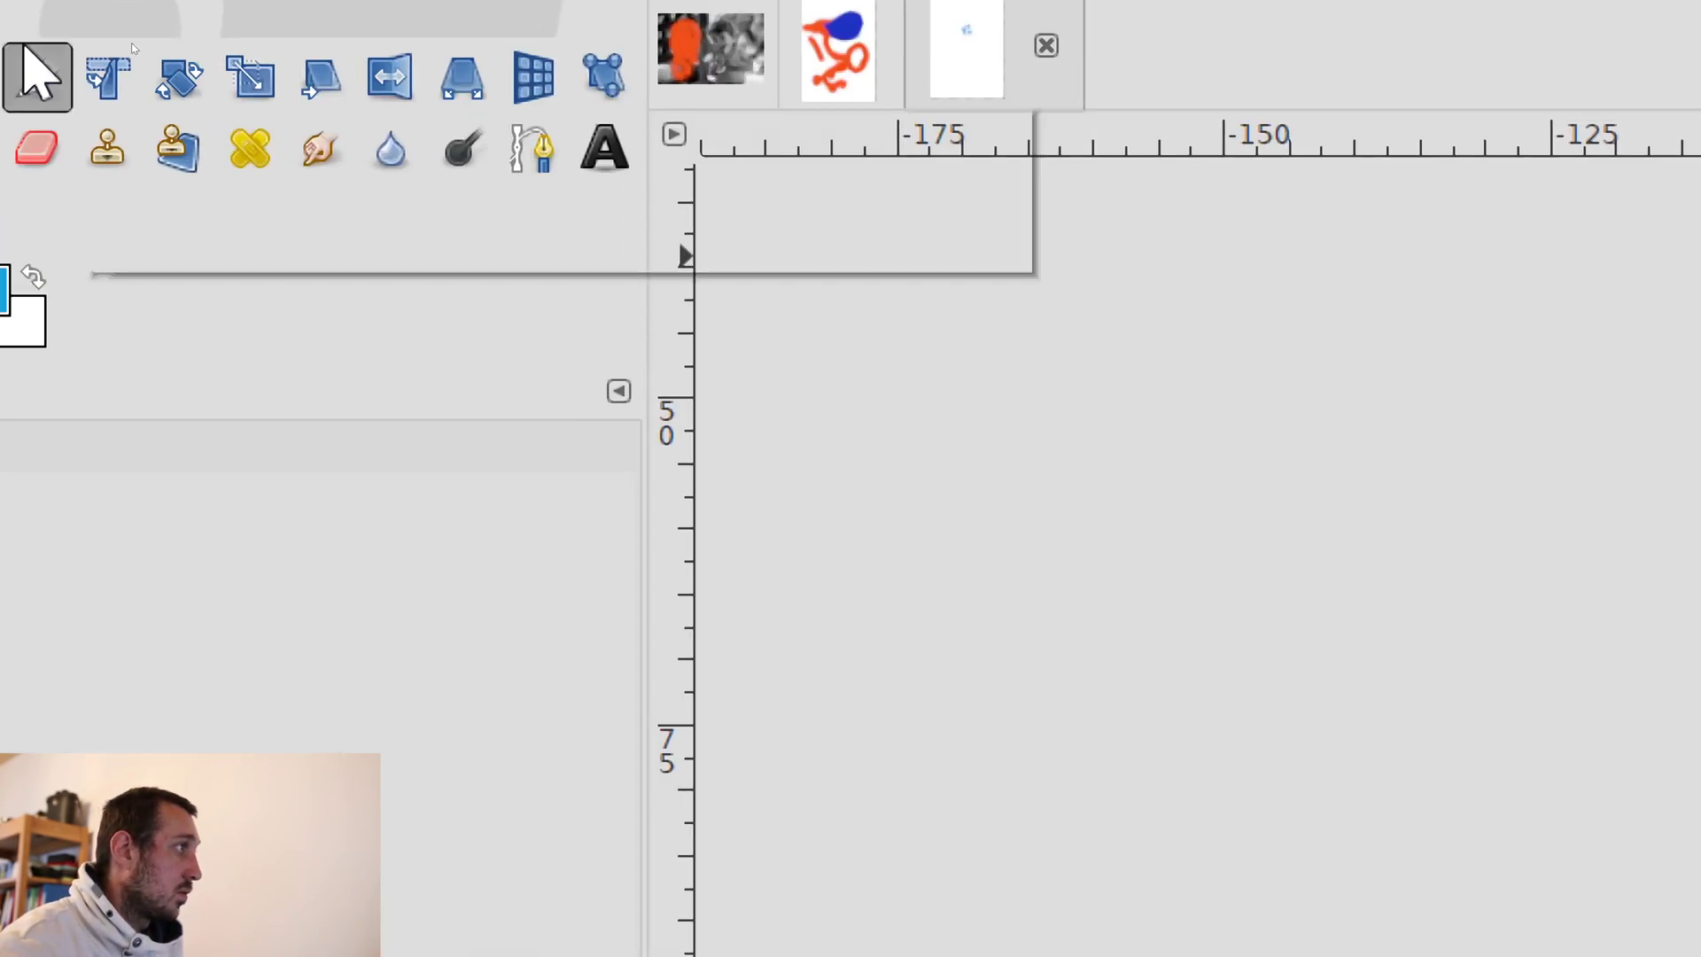
left_click(108, 50)
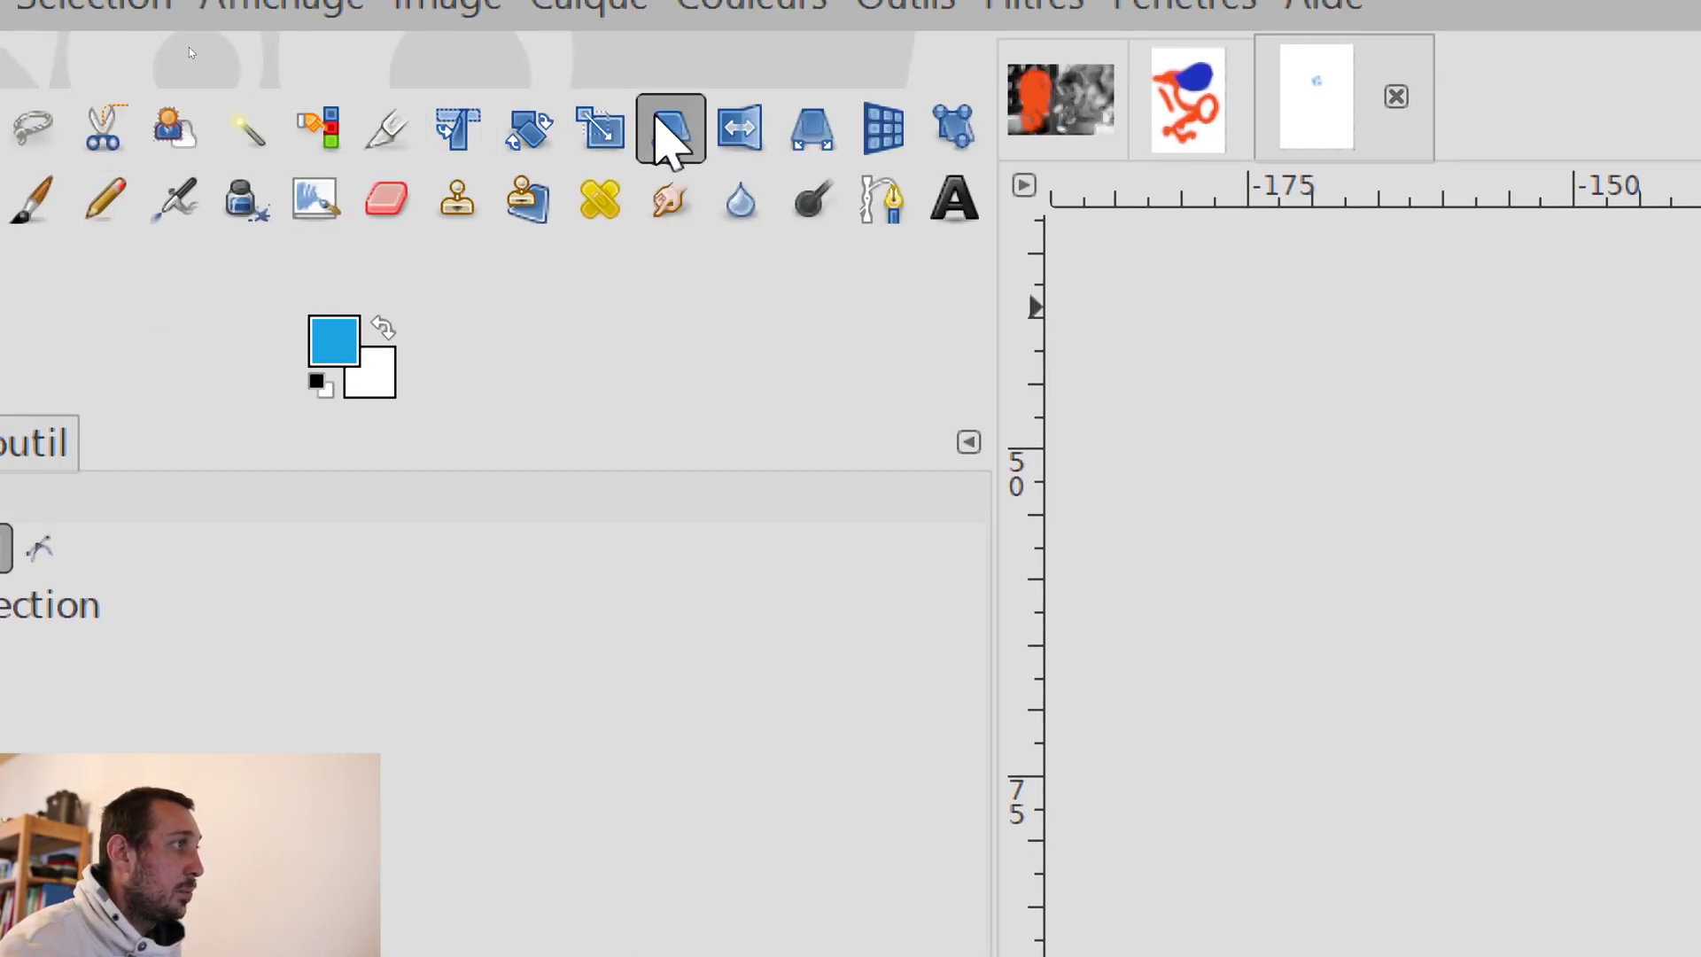
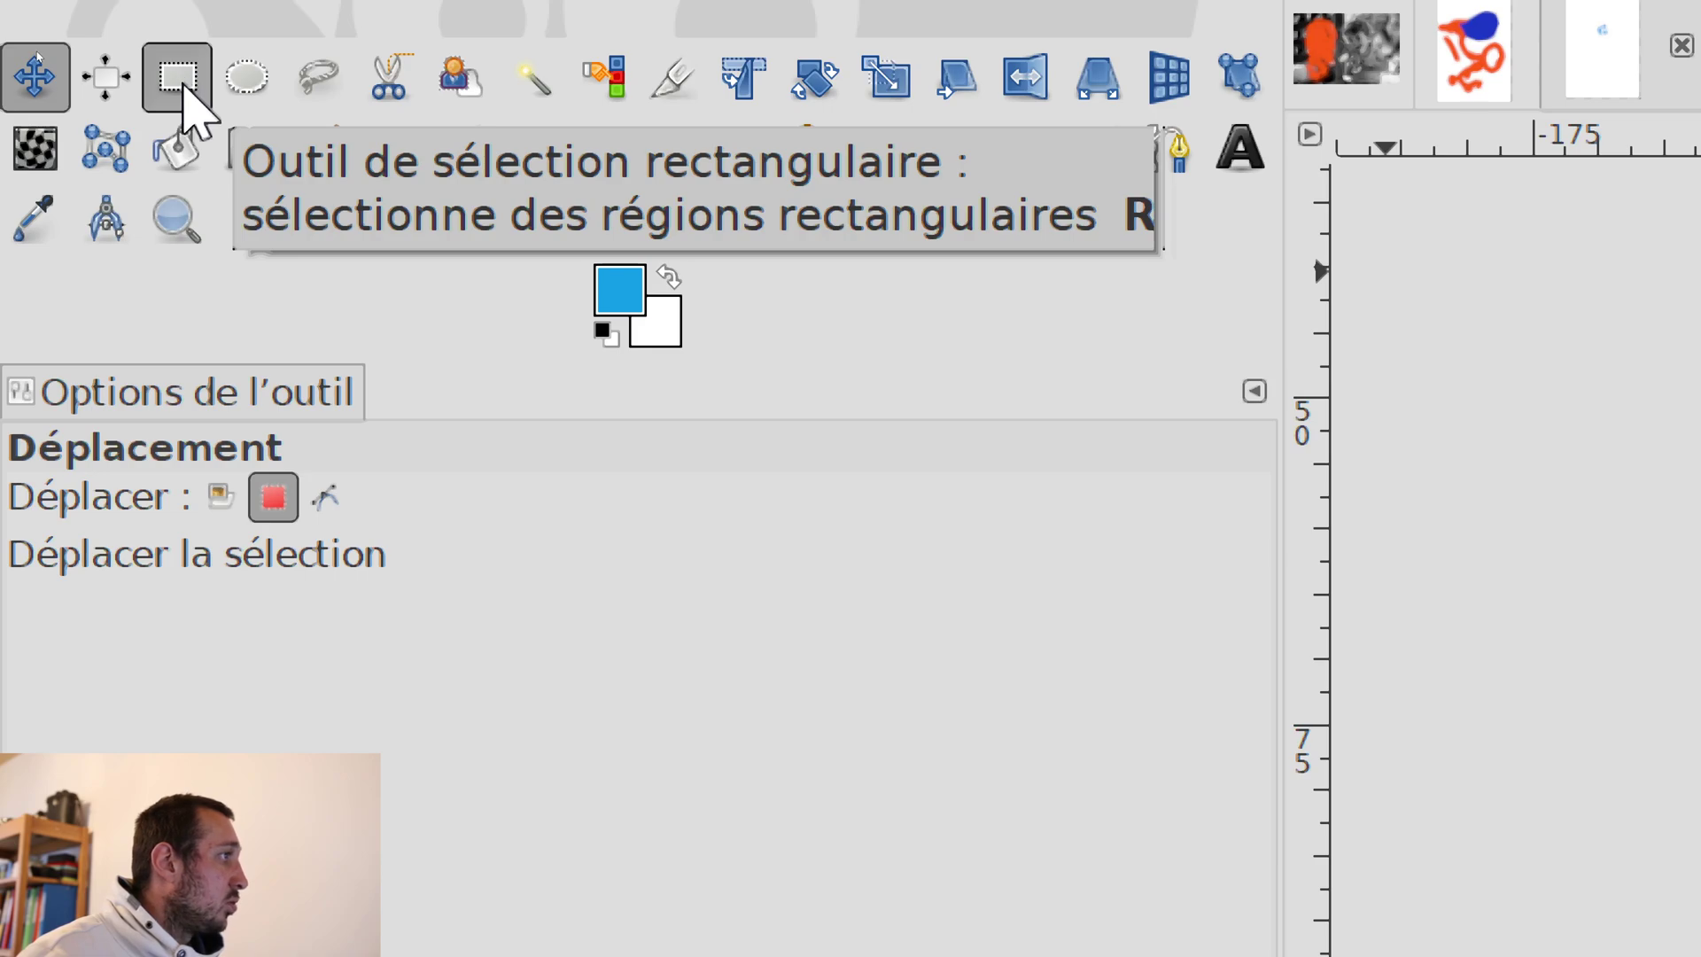
- Activate the rectangular selection tool and create a new transparent 2480 × 3508 px layer above test02
left_click(184, 87)
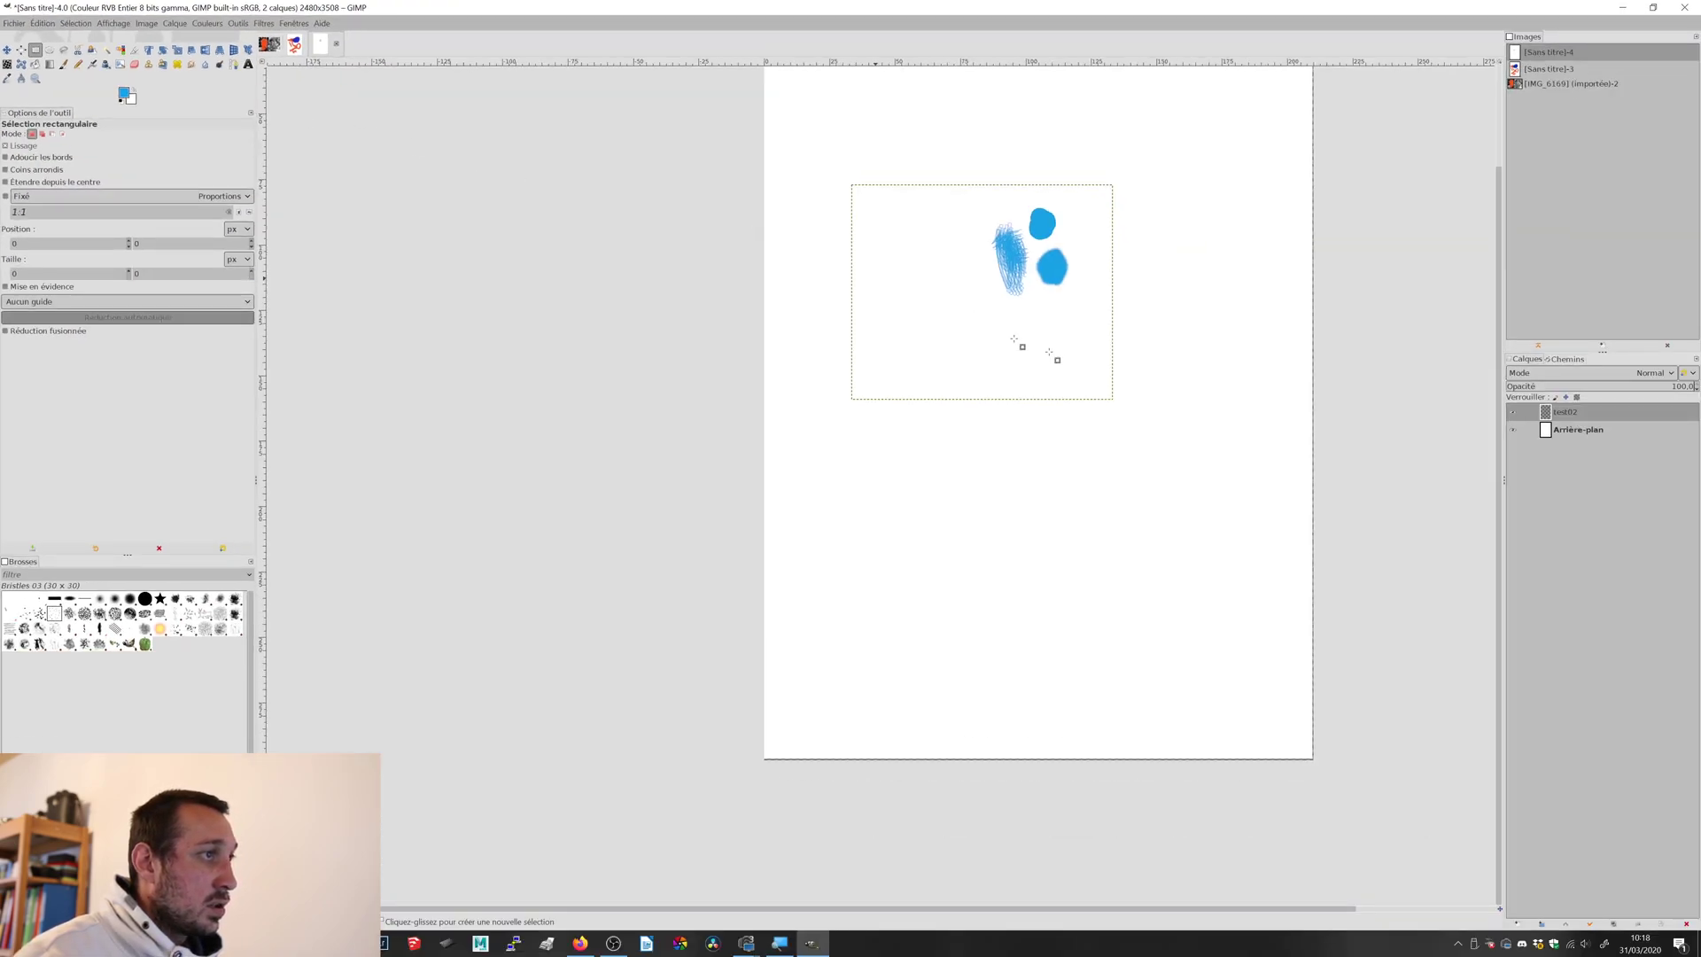
left_click(1516, 925)
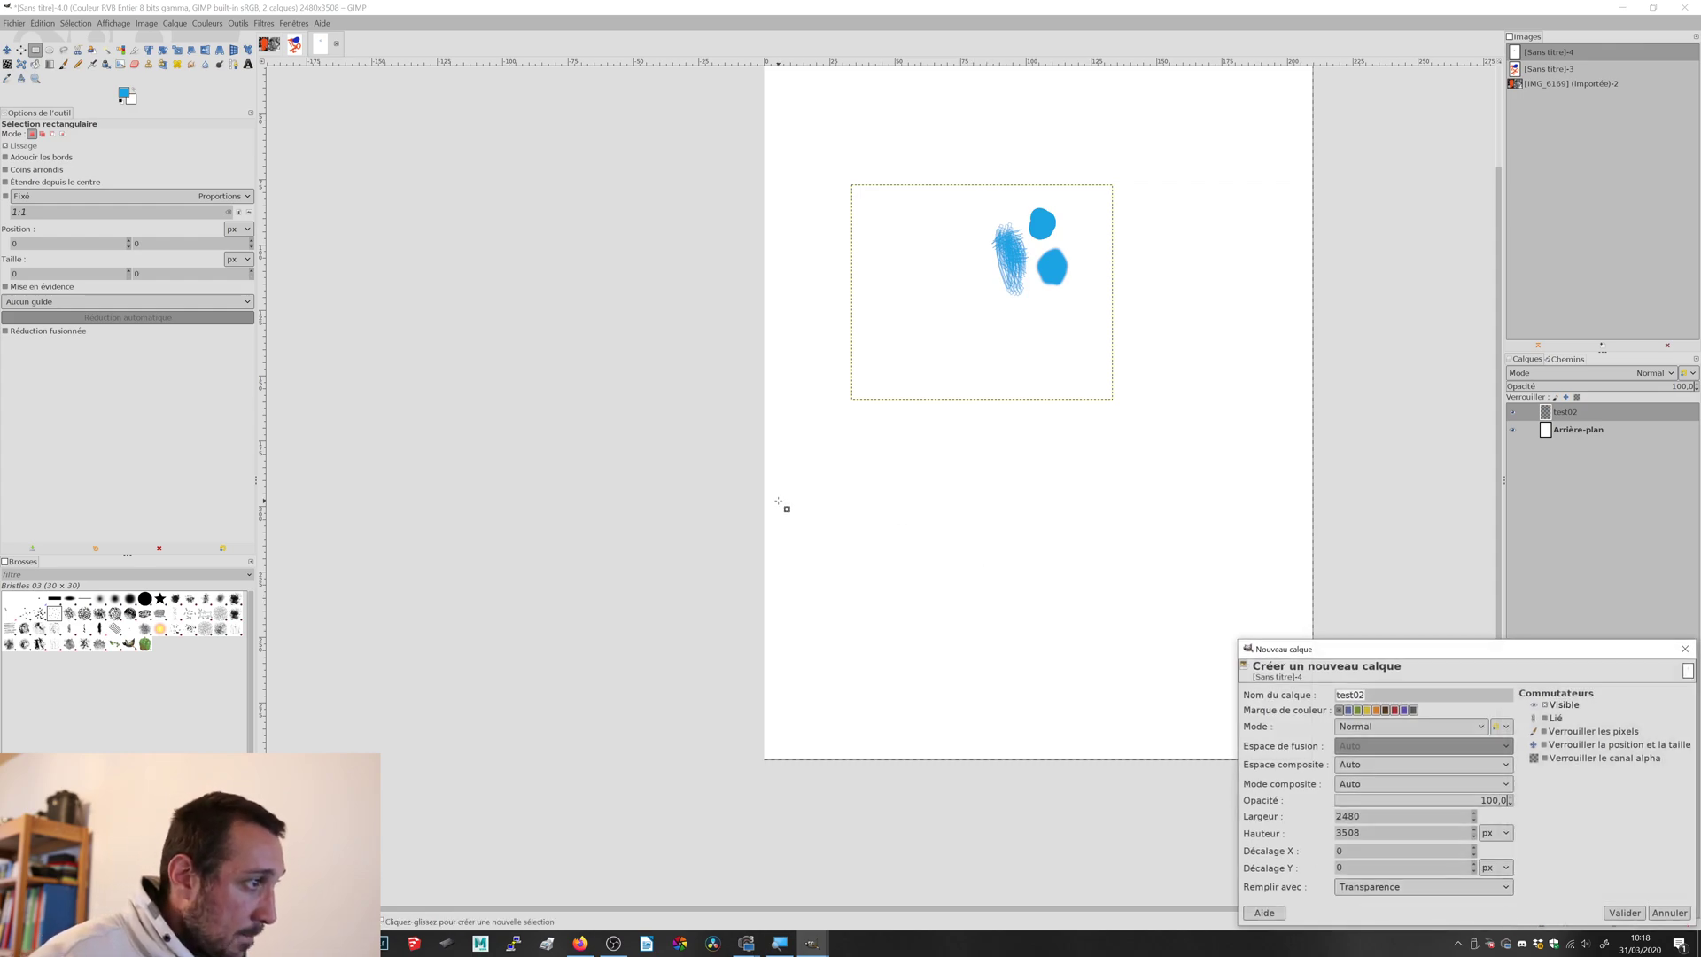
left_click(1623, 913)
- Draw a series of freehand rectangular selections of varied sizes on the page, each replacing the one before
left_click_drag(841, 320, 1180, 560)
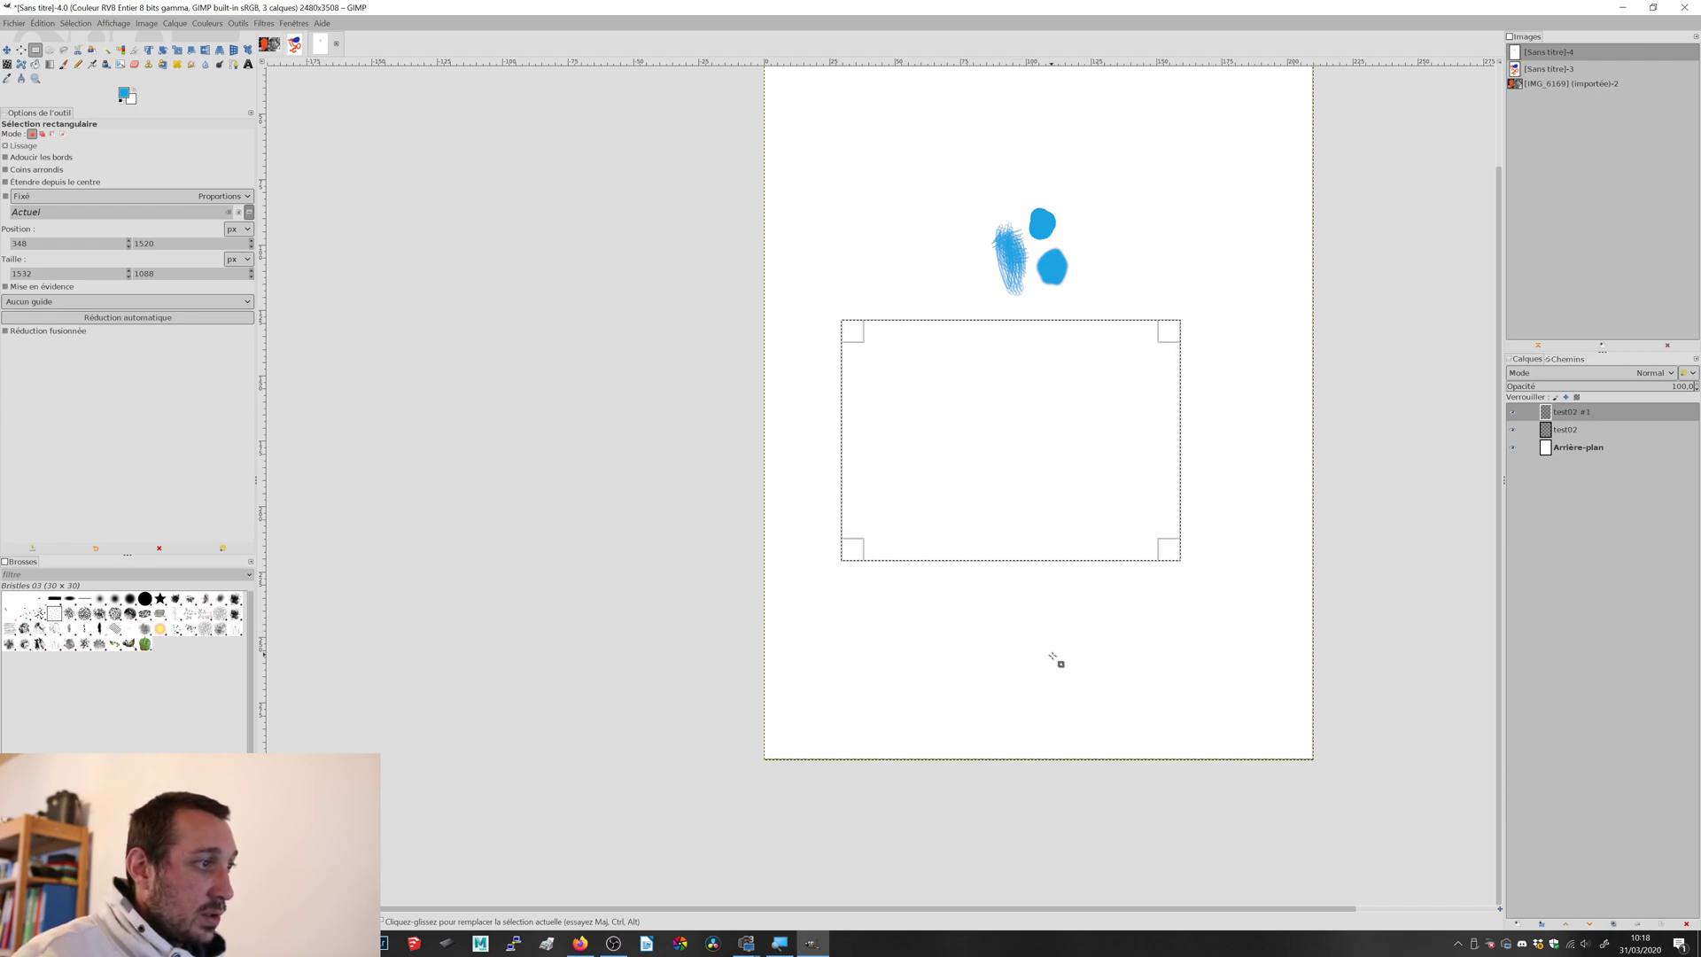
left_click_drag(1095, 669, 1094, 420)
left_click_drag(885, 335, 1002, 467)
left_click_drag(1138, 321, 1027, 487)
left_click_drag(878, 256, 965, 406)
left_click_drag(1260, 315, 1073, 529)
left_click_drag(955, 584, 843, 630)
left_click_drag(819, 386, 915, 464)
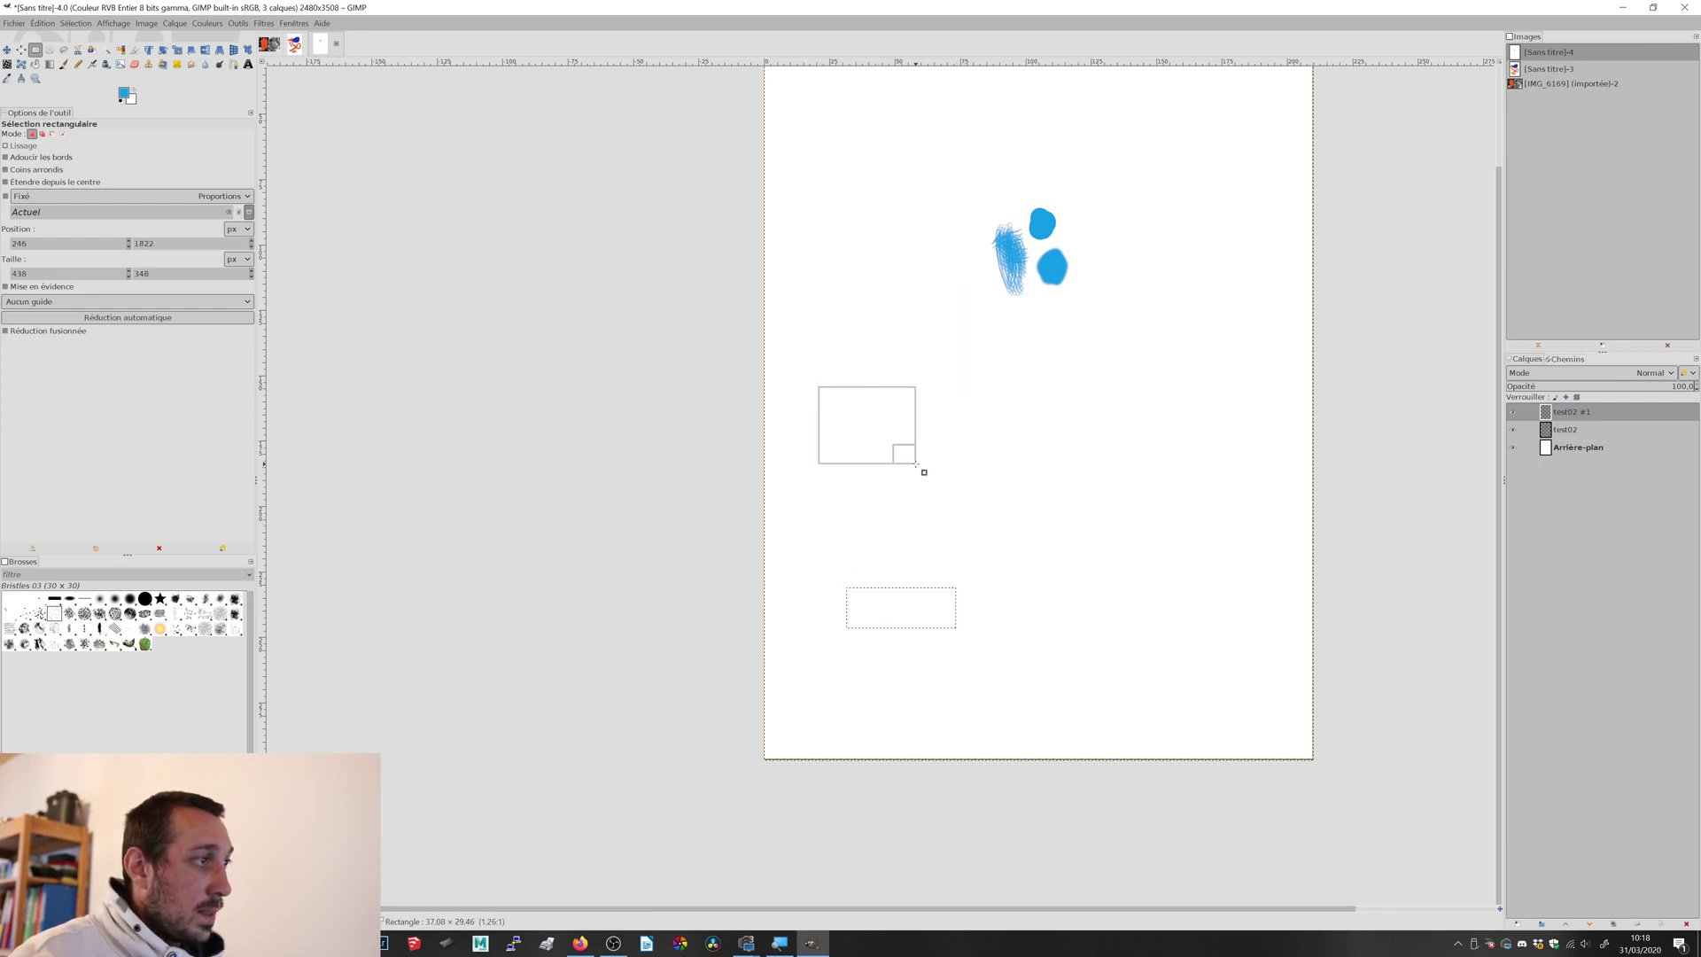
- Clear the rectangular selection and draw a square selection about 1036 px per side below the blue shapes
left_click(882, 340)
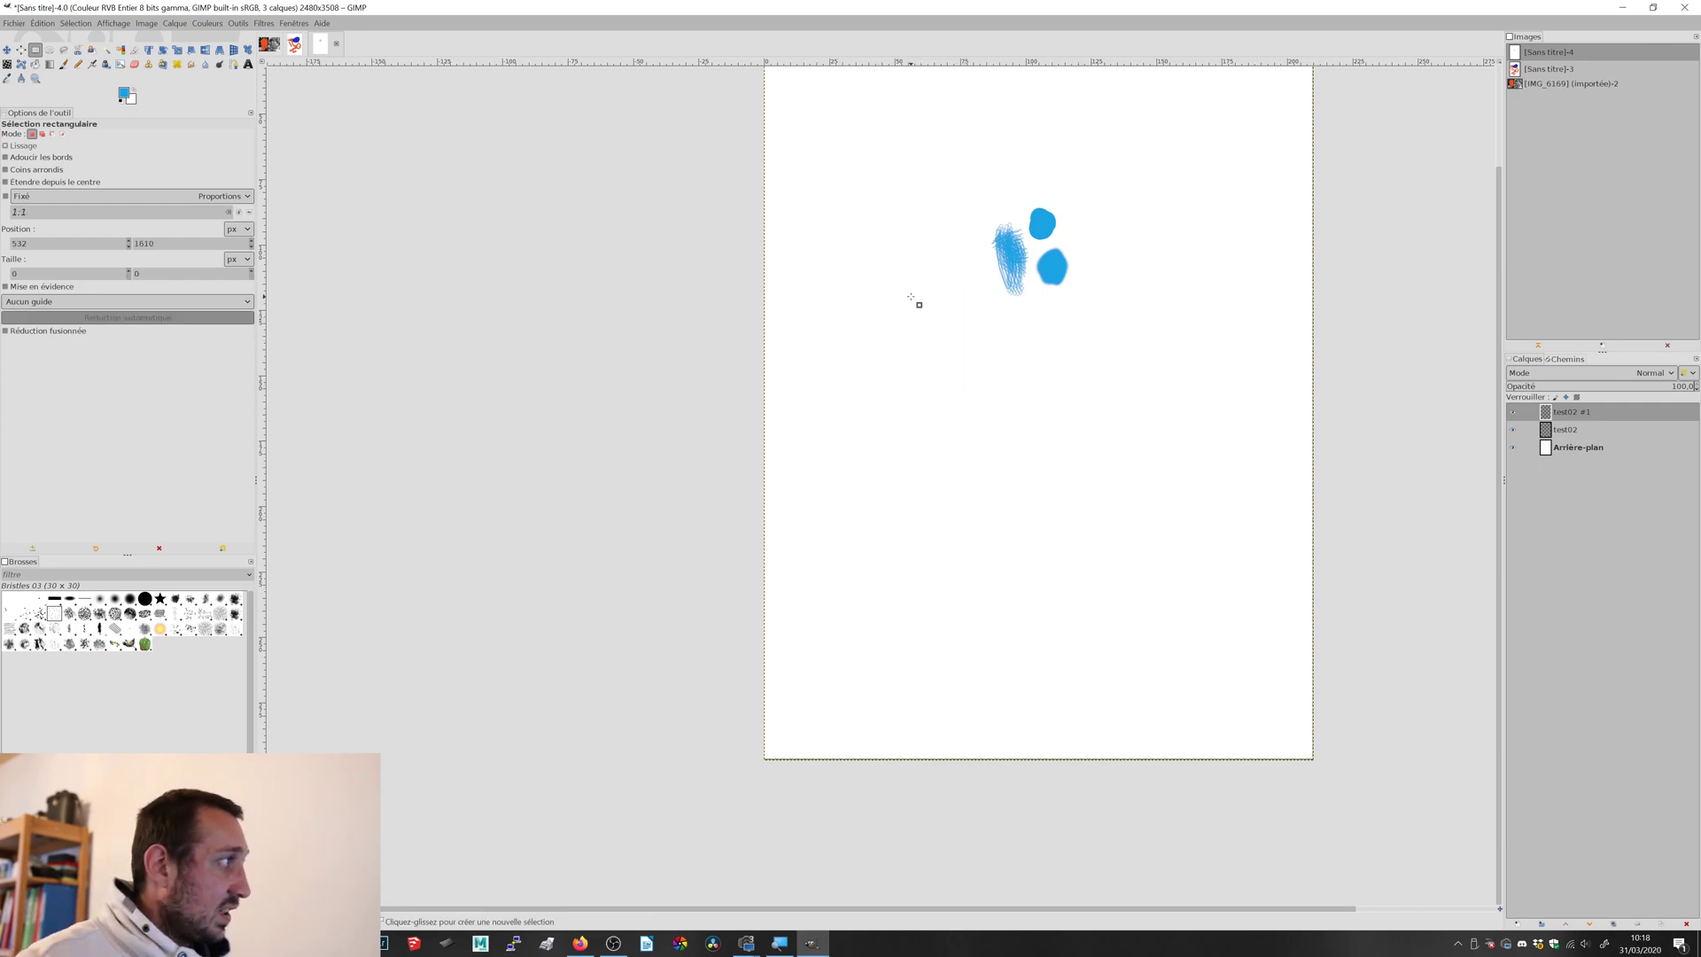
left_click_drag(840, 345, 1066, 522)
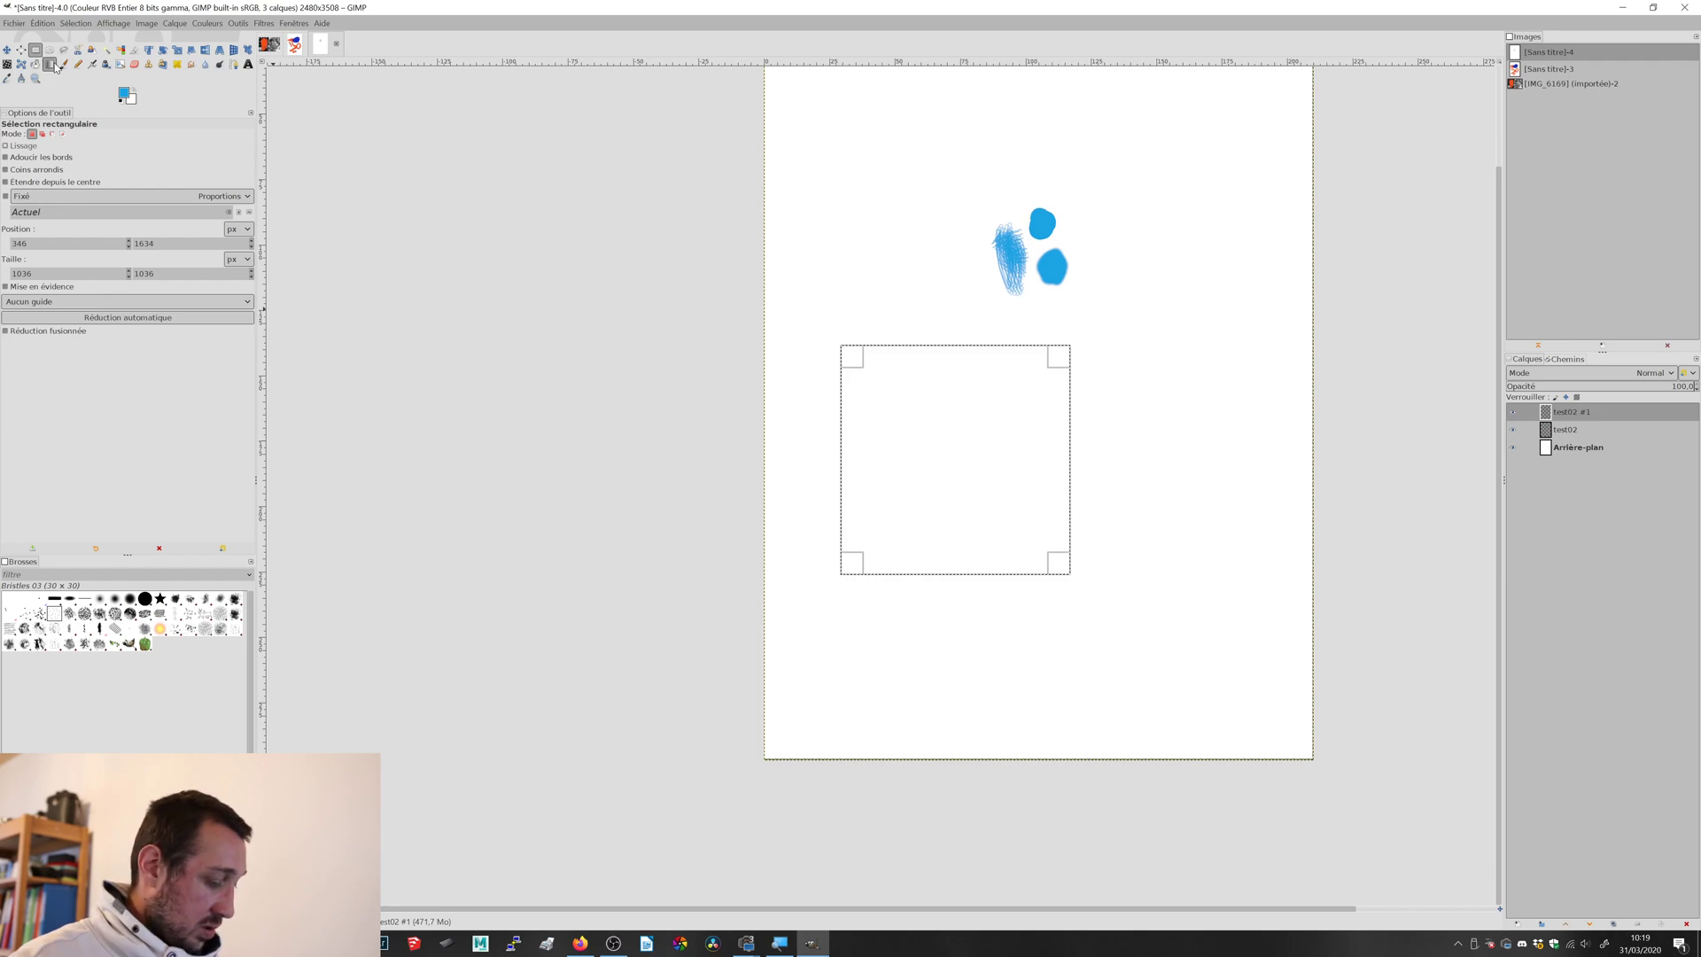
left_click(410, 273)
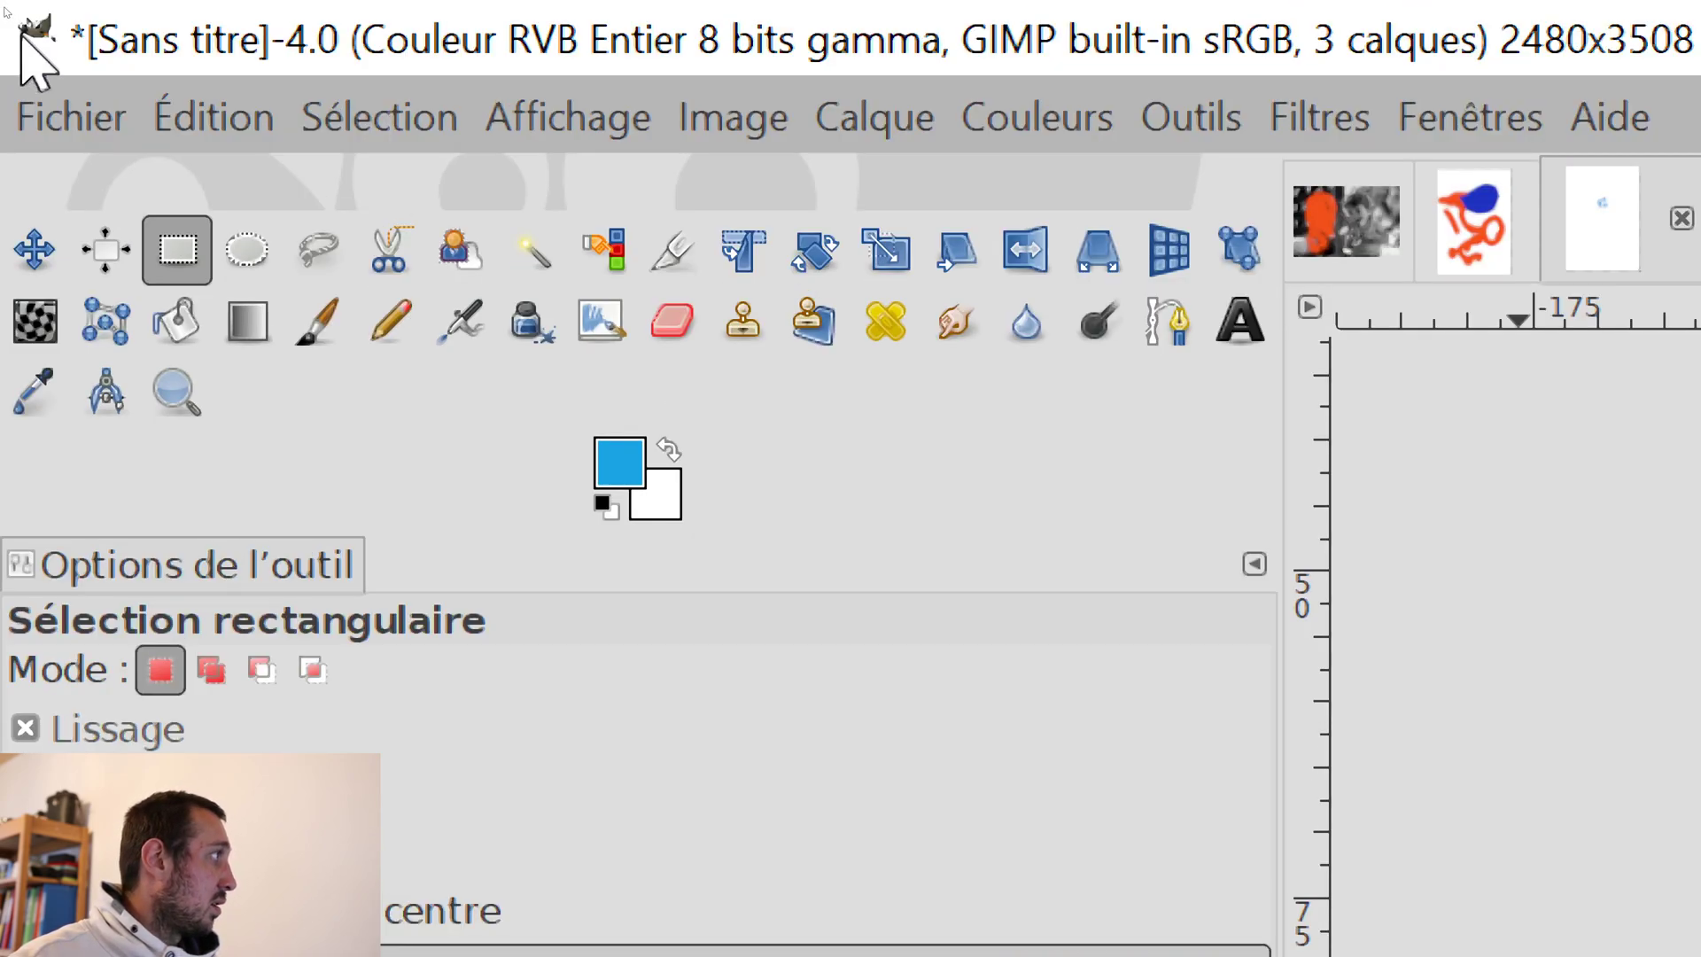
- Draw a series of freehand elliptical selections of varied sizes with the elliptical selection tool, then clear the selection
left_click(257, 255)
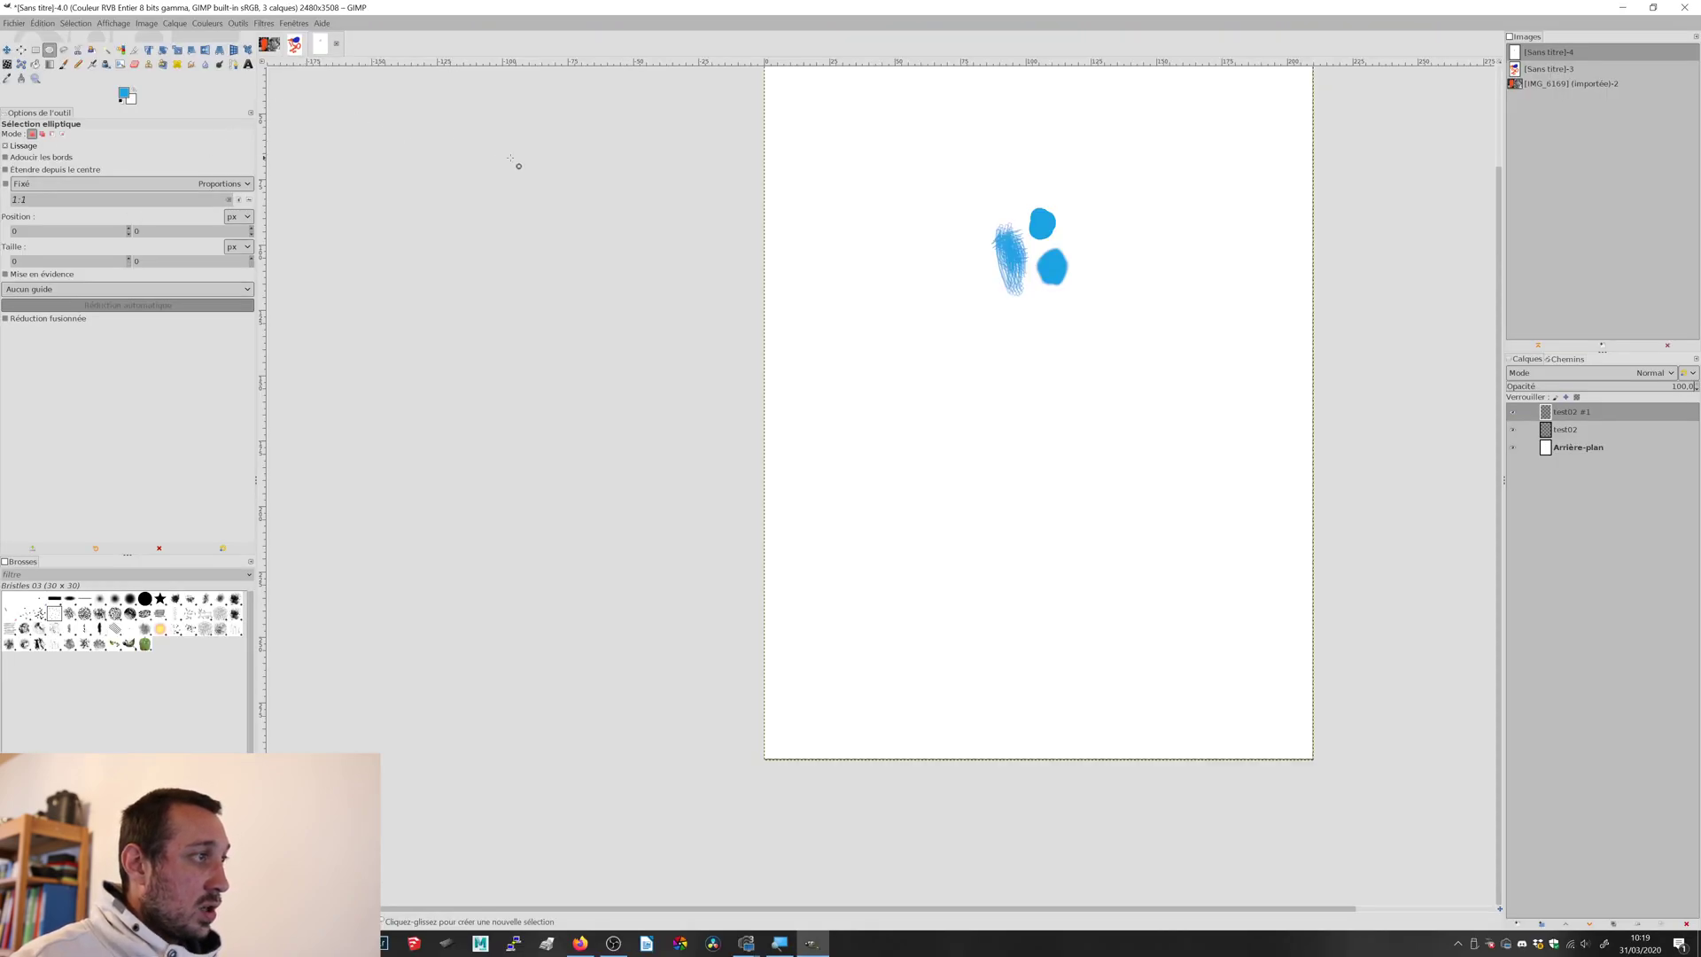
mouse_move(886, 339)
left_mouse_down()
mouse_move(1199, 520)
mouse_move(1238, 572)
left_mouse_up()
left_click_drag(877, 197, 962, 370)
mouse_move(1138, 221)
left_mouse_down()
mouse_move(1084, 316)
mouse_move(1018, 560)
mouse_move(1109, 606)
left_mouse_up()
left_click_drag(1030, 560, 855, 387)
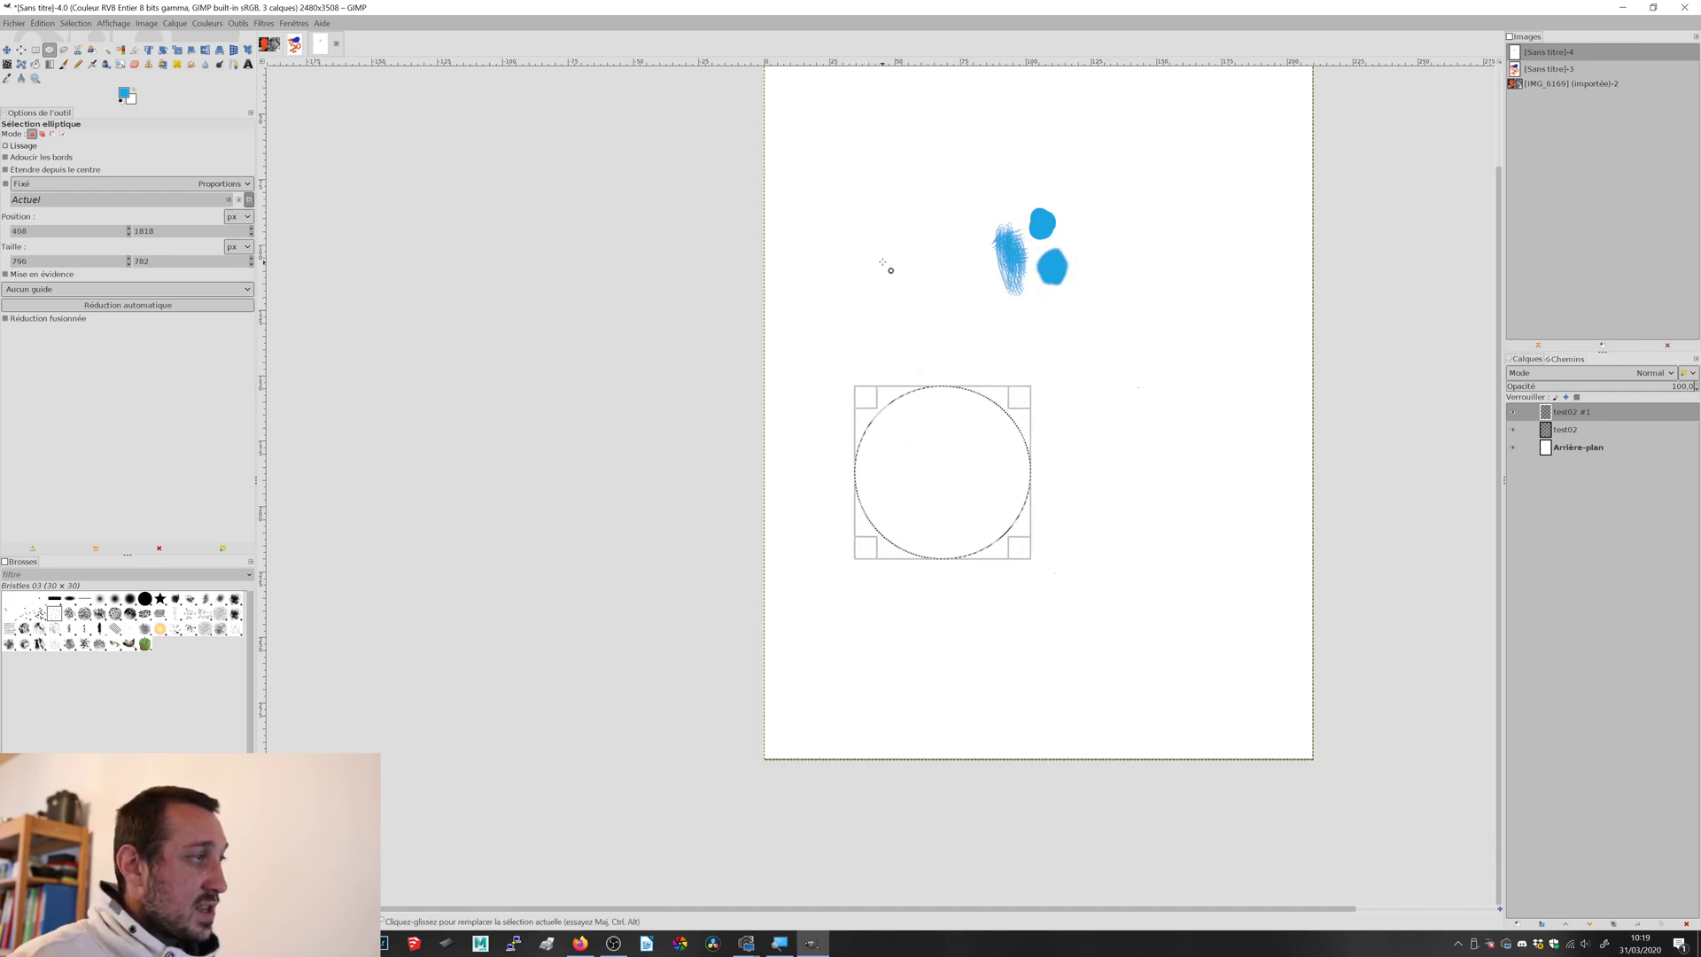
left_click_drag(869, 248, 1077, 440)
left_click(1115, 571)
left_click(1116, 574)
left_click_drag(1147, 627, 896, 353)
left_click(866, 284)
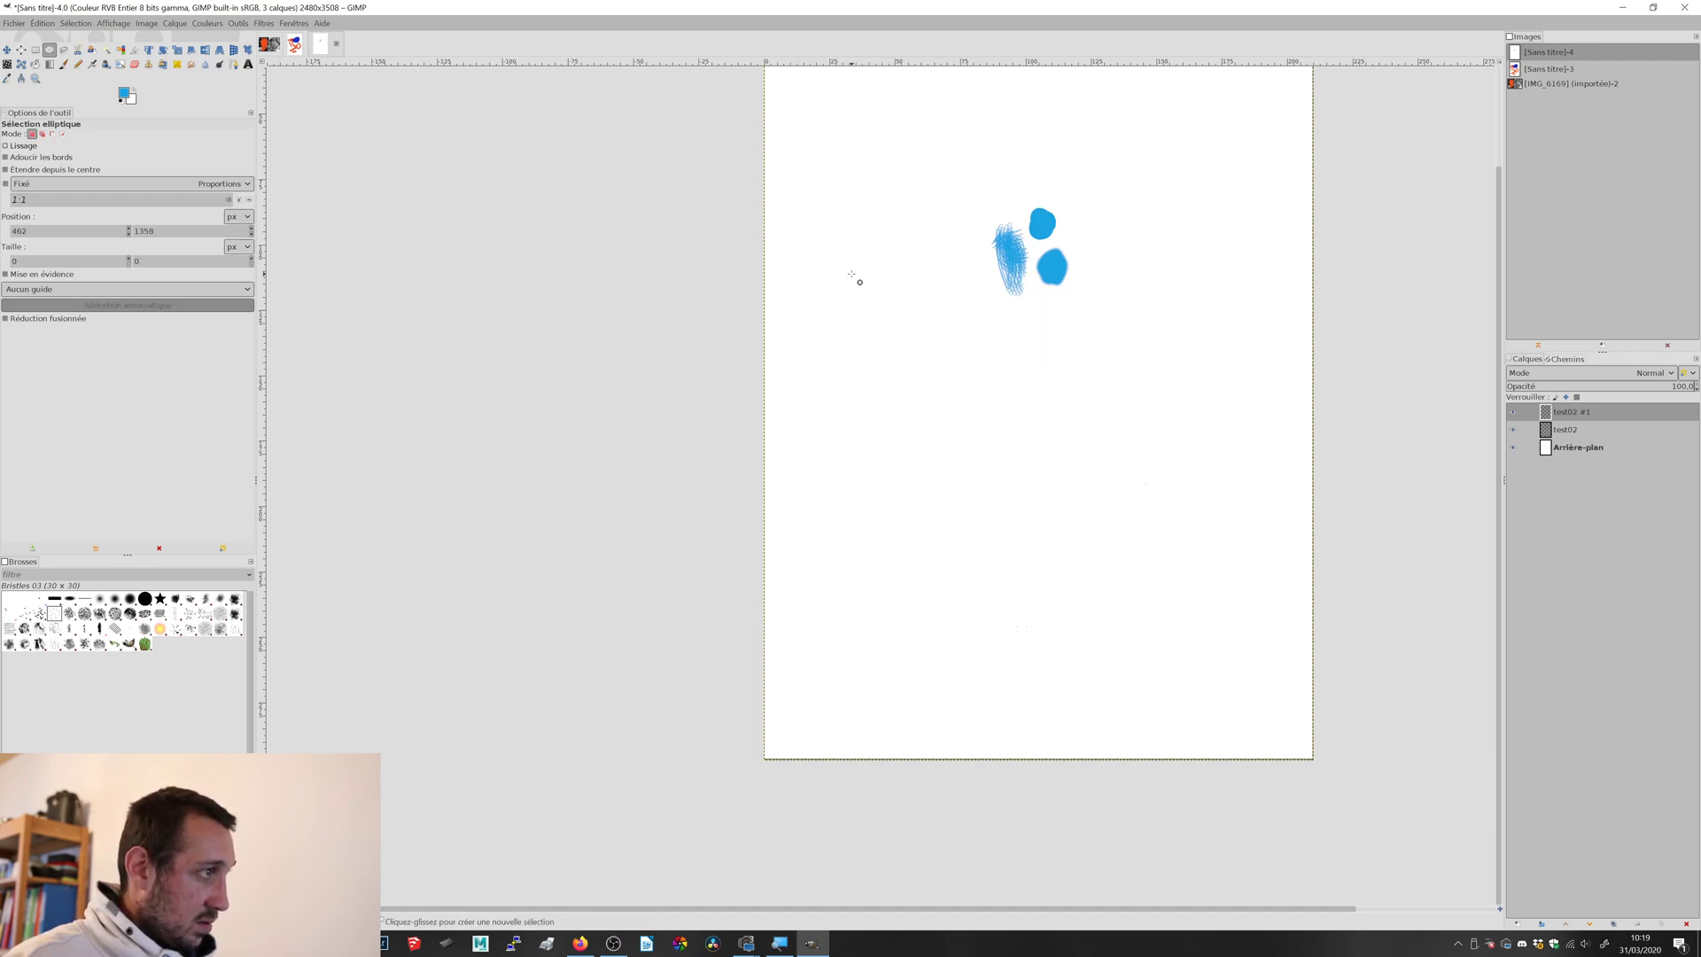
- Draw large elliptical selections constrained to a perfect circle on the page, then clear the selection
mouse_move(852, 275)
left_mouse_down()
mouse_move(1184, 611)
mouse_move(875, 257)
left_mouse_up()
key("shift")
left_click_drag(857, 349, 1202, 659)
left_click_drag(846, 290, 1127, 561)
left_click(816, 247)
left_click(824, 248)
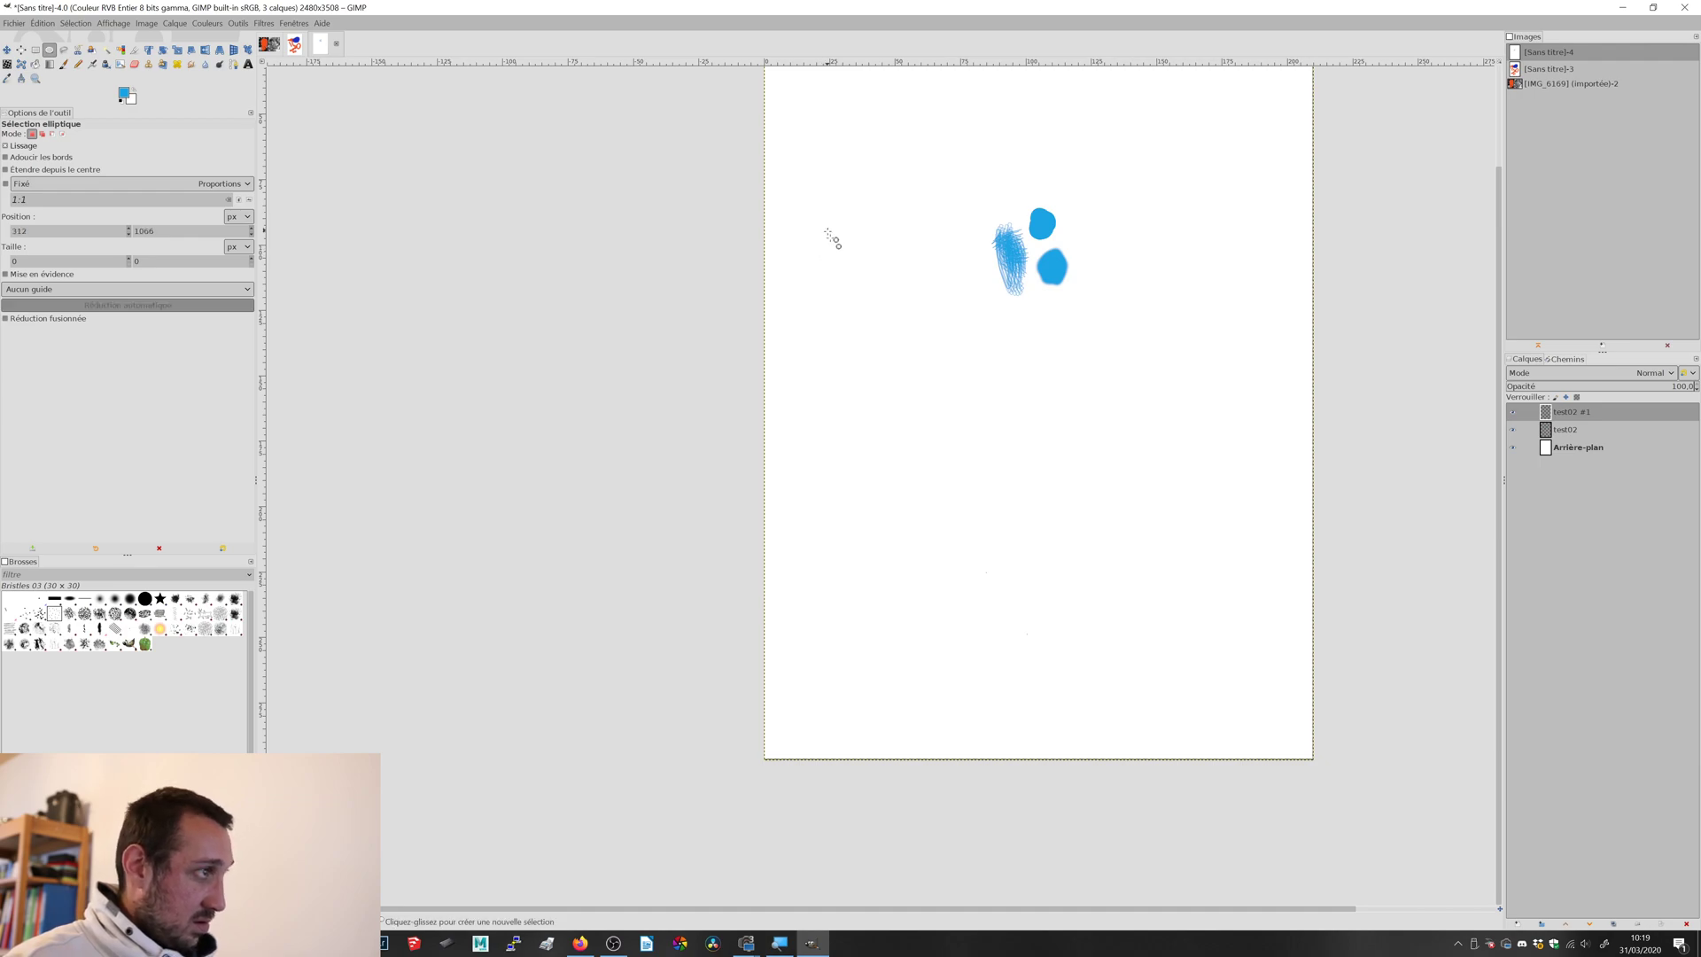
- Draw a large circular selection on the page with the ellipse selection tool at a fixed 1:1 proportion
left_click(1024, 459, "ctrl")
left_click_drag(858, 340, 1082, 570)
left_click_drag(856, 375, 1036, 525)
left_click(1058, 450)
left_click_drag(1132, 343, 907, 568)
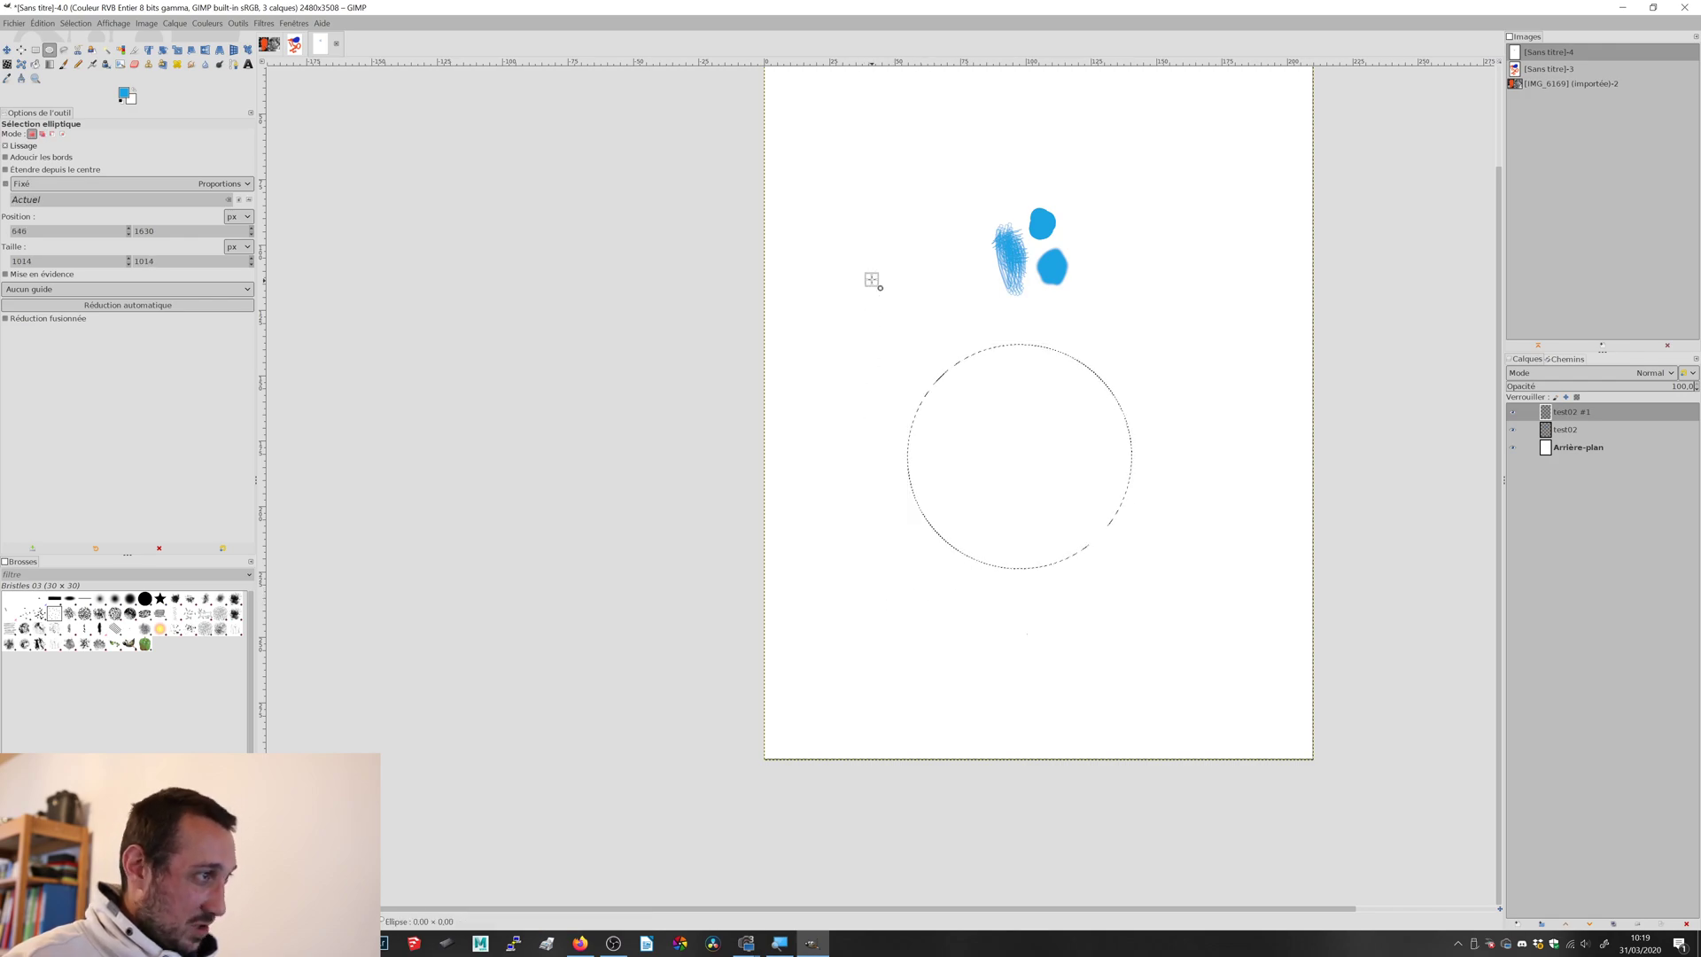
left_click(872, 280)
left_click_drag(838, 289, 1123, 666)
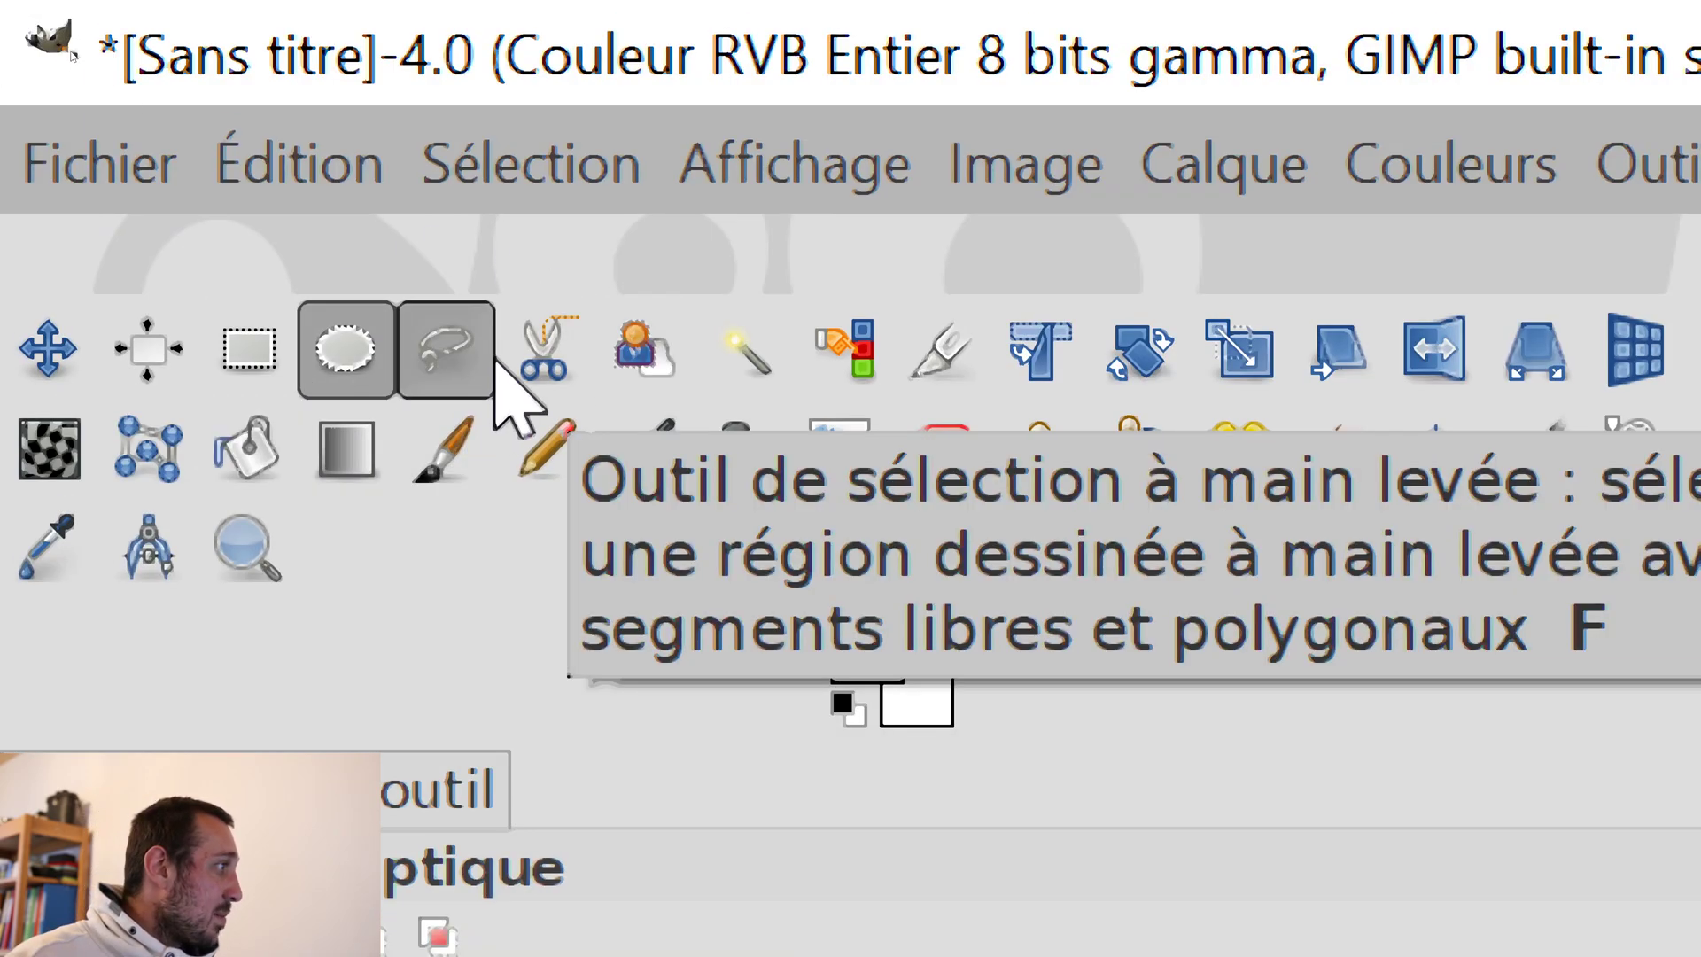
- Outline a closed polygonal area in the middle of the page with the free selection tool and validate it
left_click(493, 358)
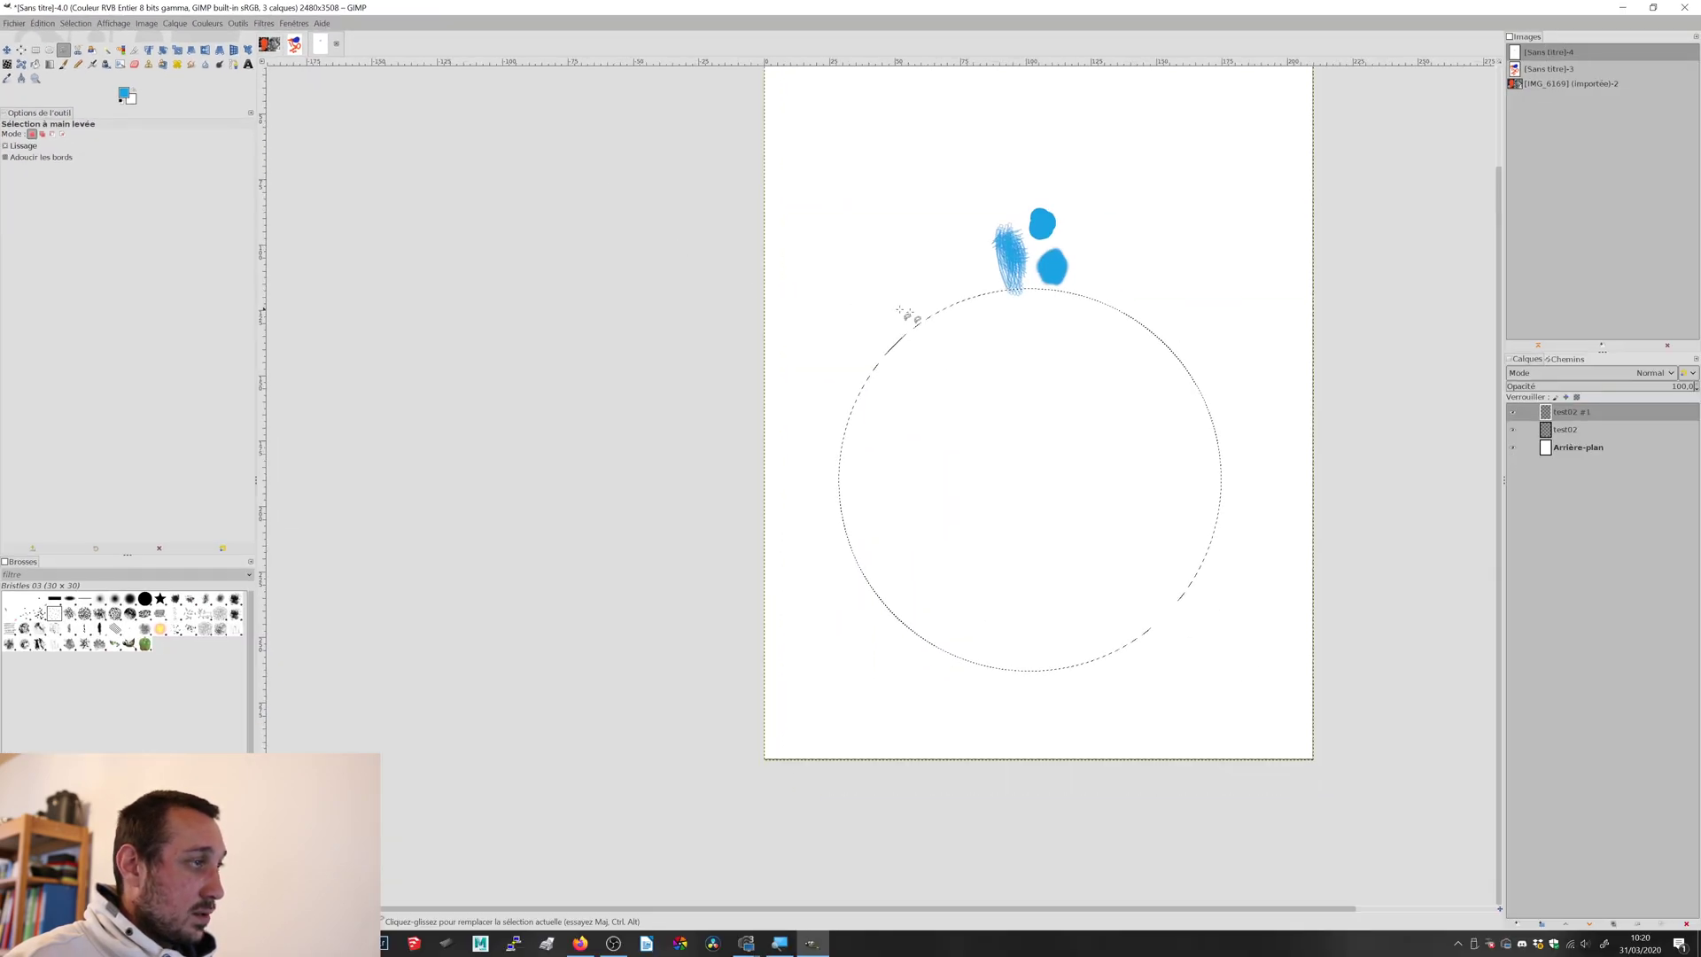
left_click(903, 263)
left_click(1099, 456)
left_click(1037, 391)
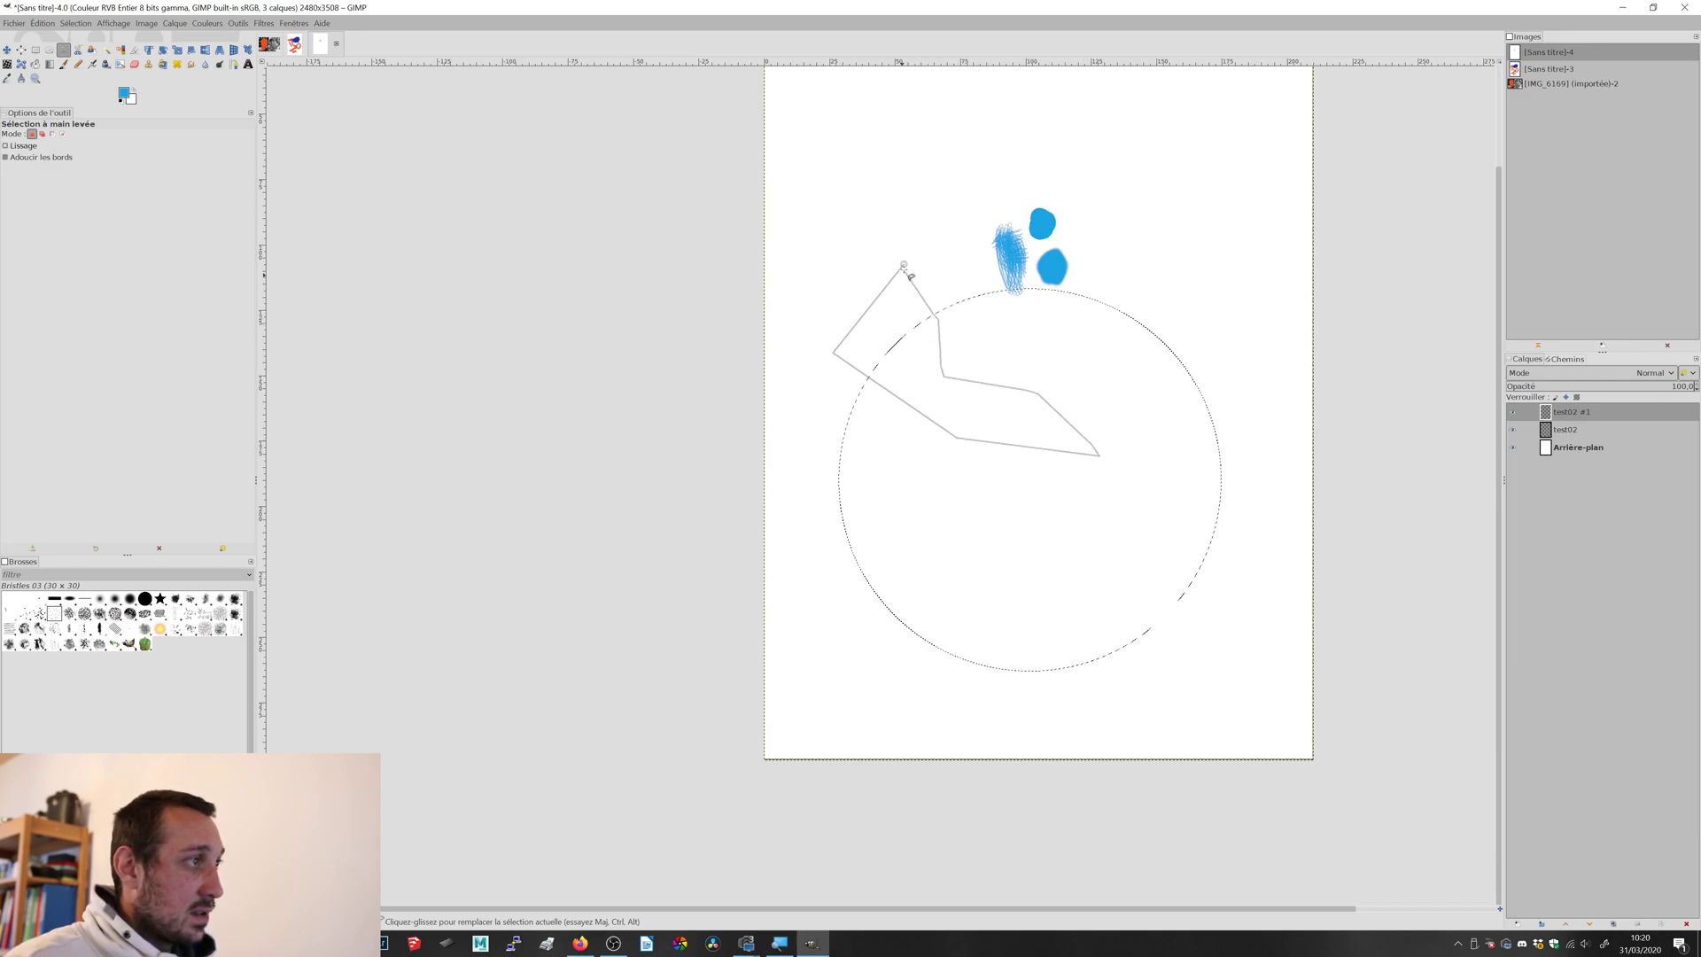
left_click(906, 265)
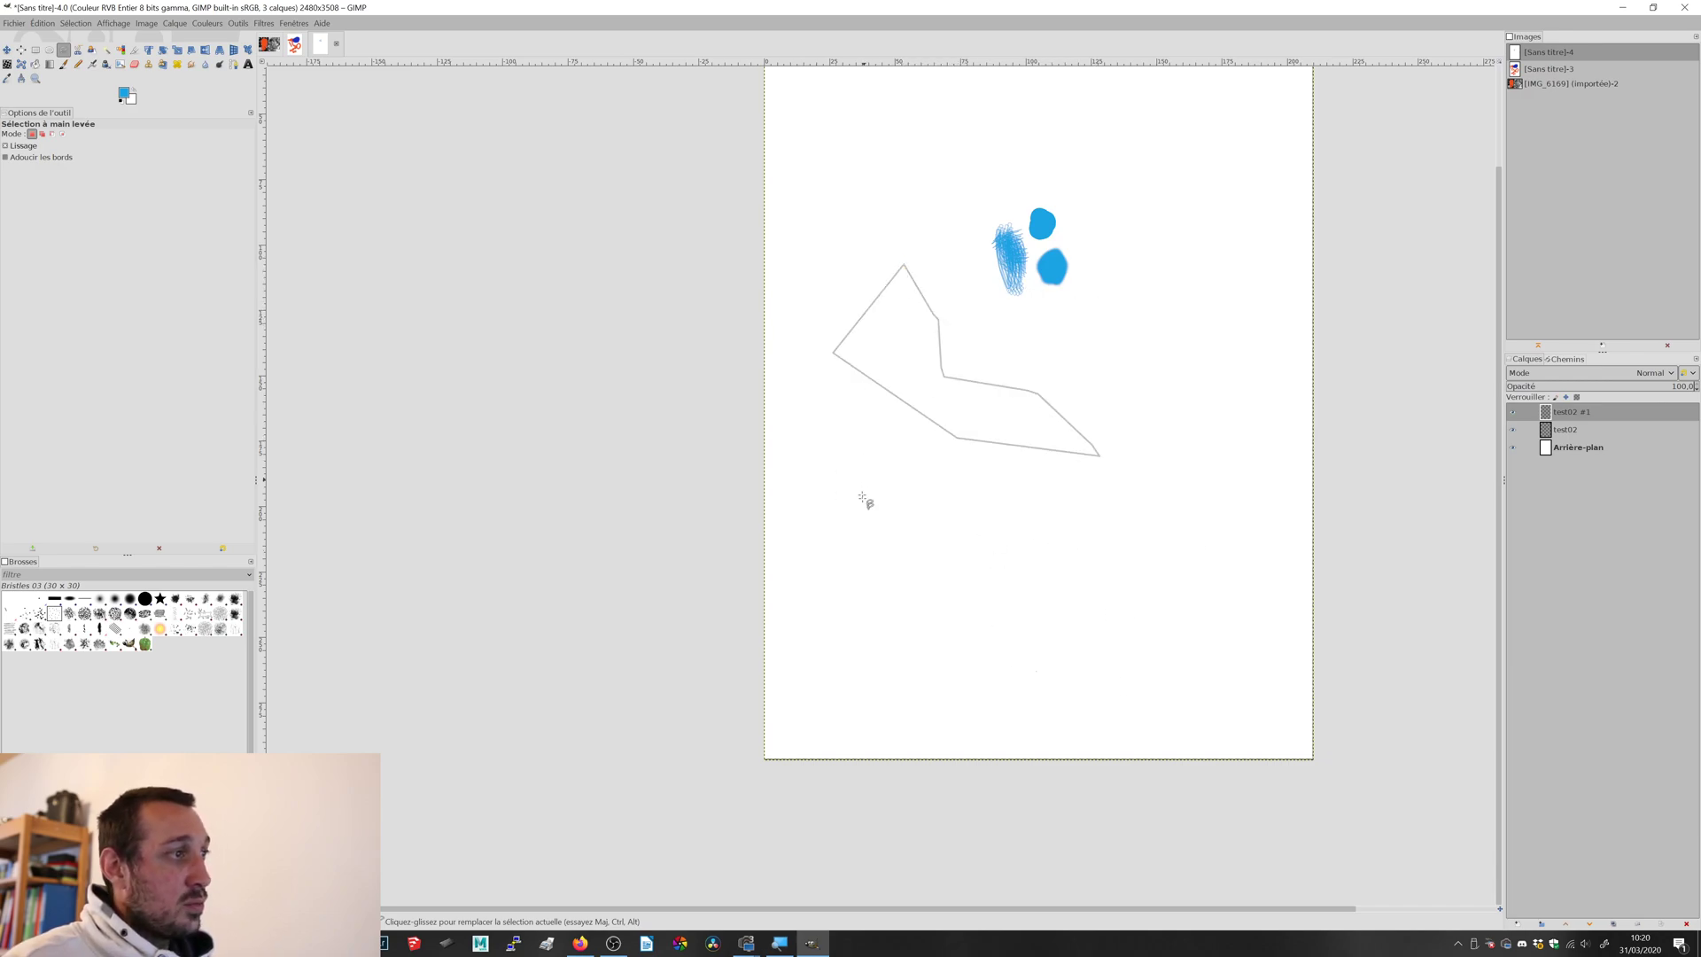
key("Return")
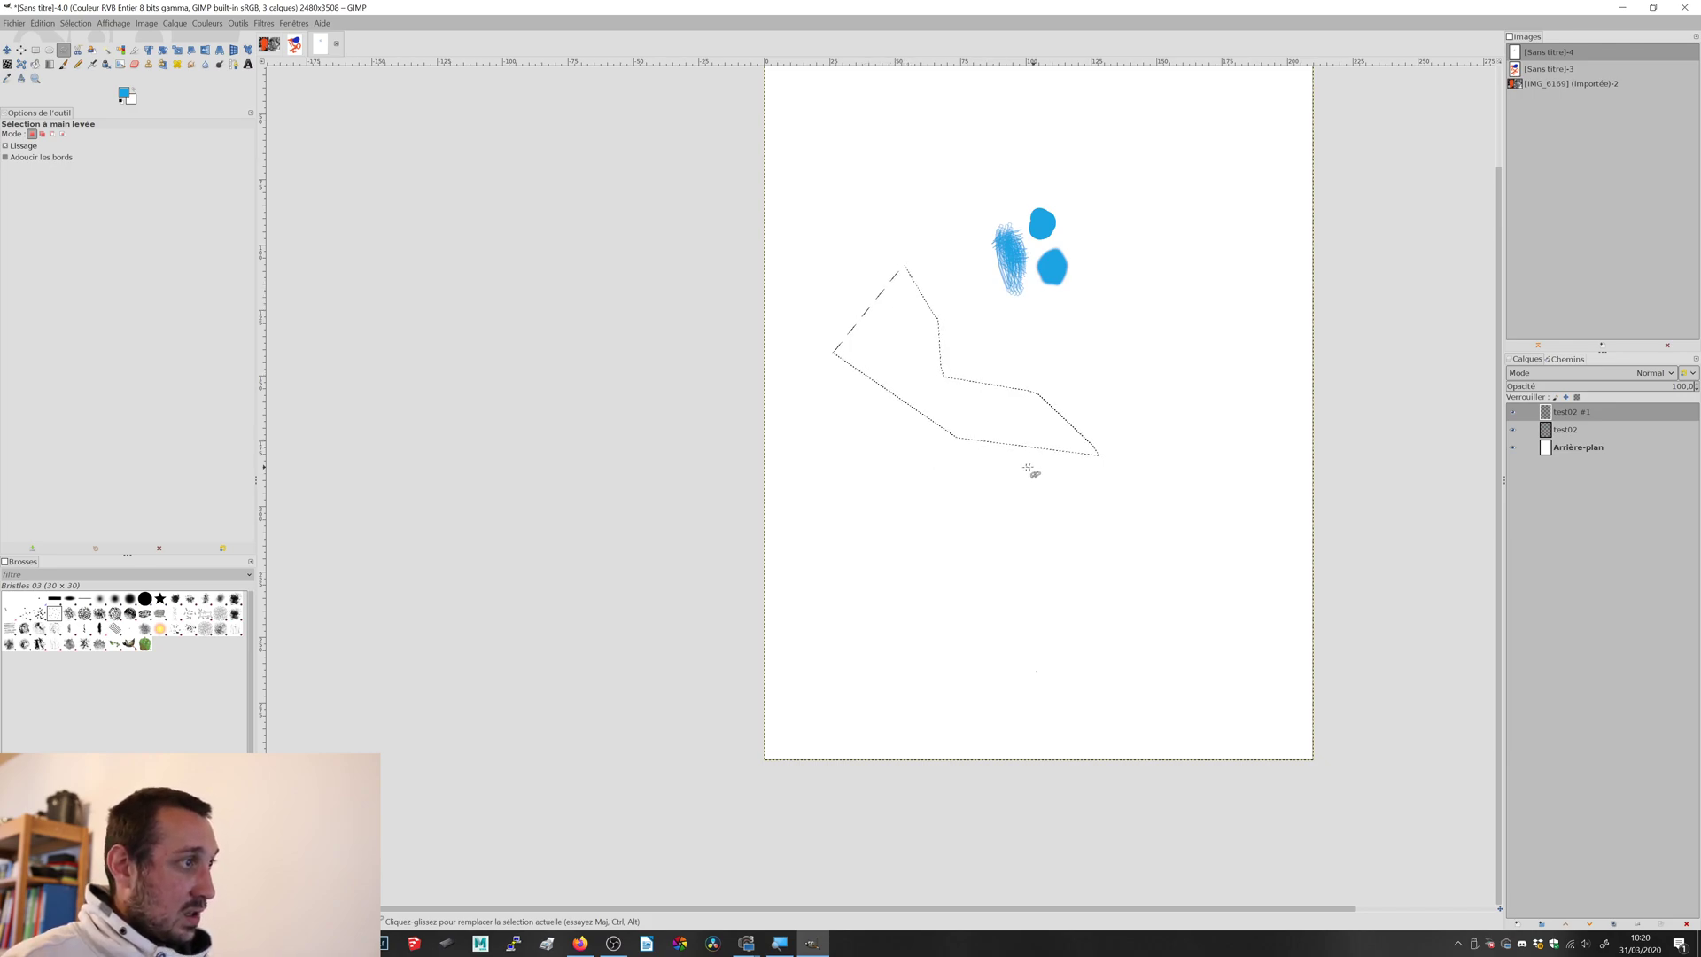
- Outline another polygonal selection in the lower half of the page and clear it after a look at the other open images
mouse_move(961, 474)
left_mouse_down()
mouse_move(875, 592)
mouse_move(1047, 654)
mouse_move(1096, 643)
mouse_move(1159, 571)
mouse_move(963, 476)
left_mouse_up()
left_click(972, 497)
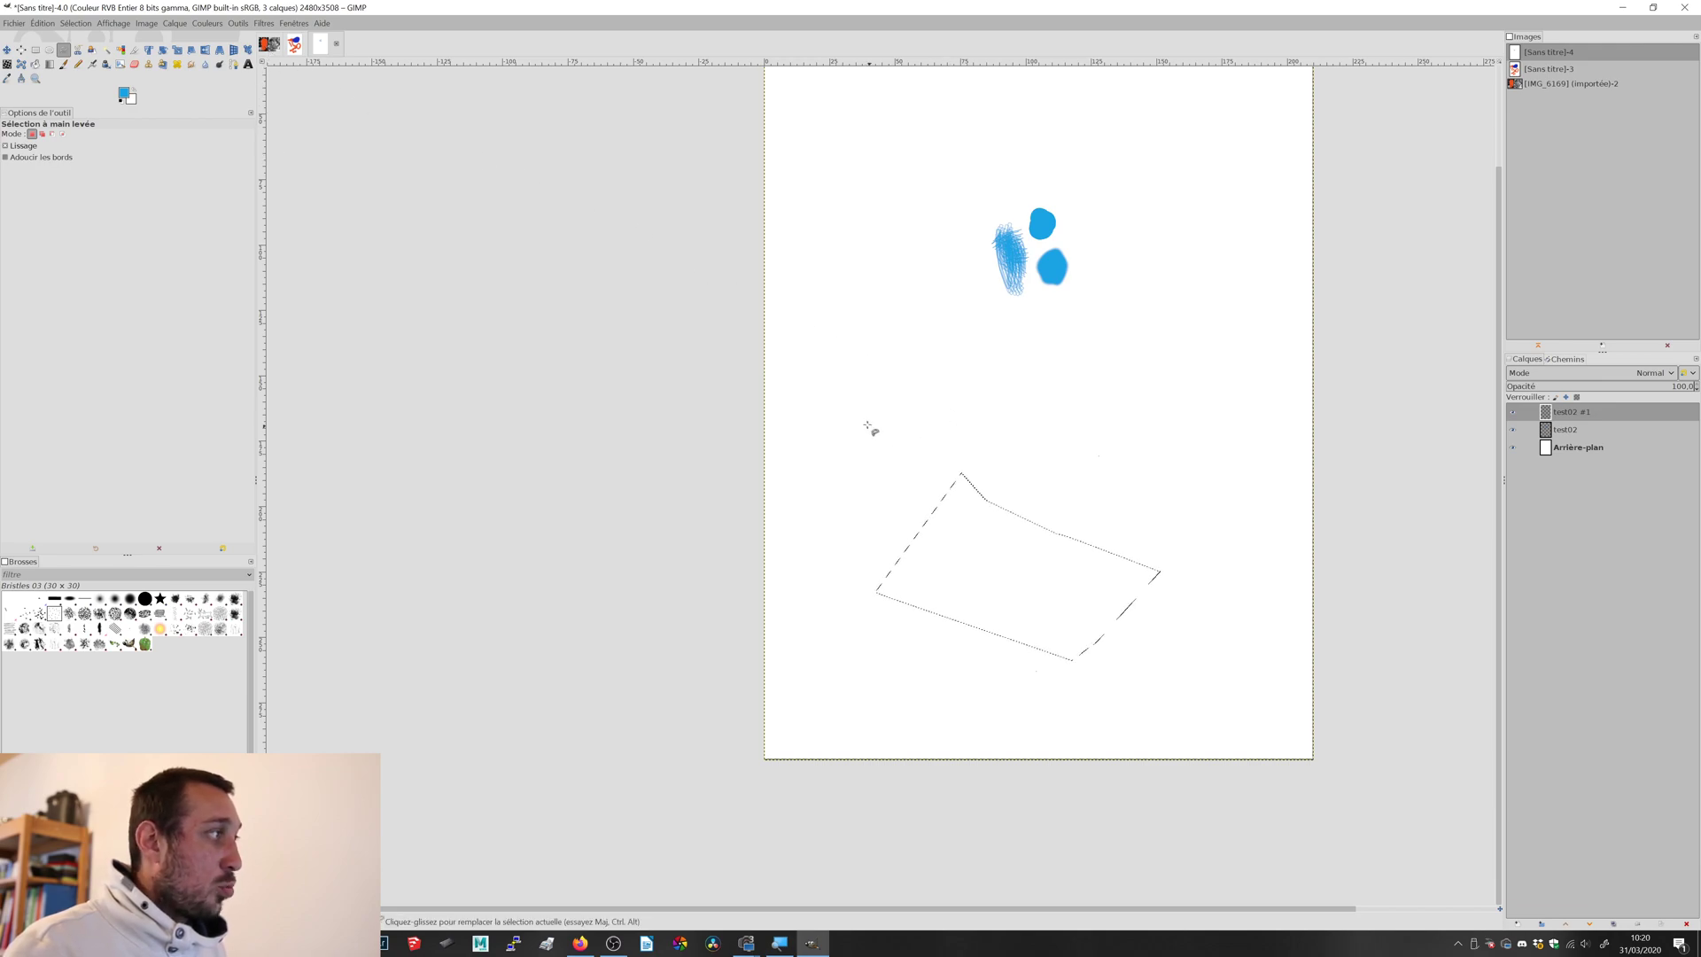
left_click(268, 44)
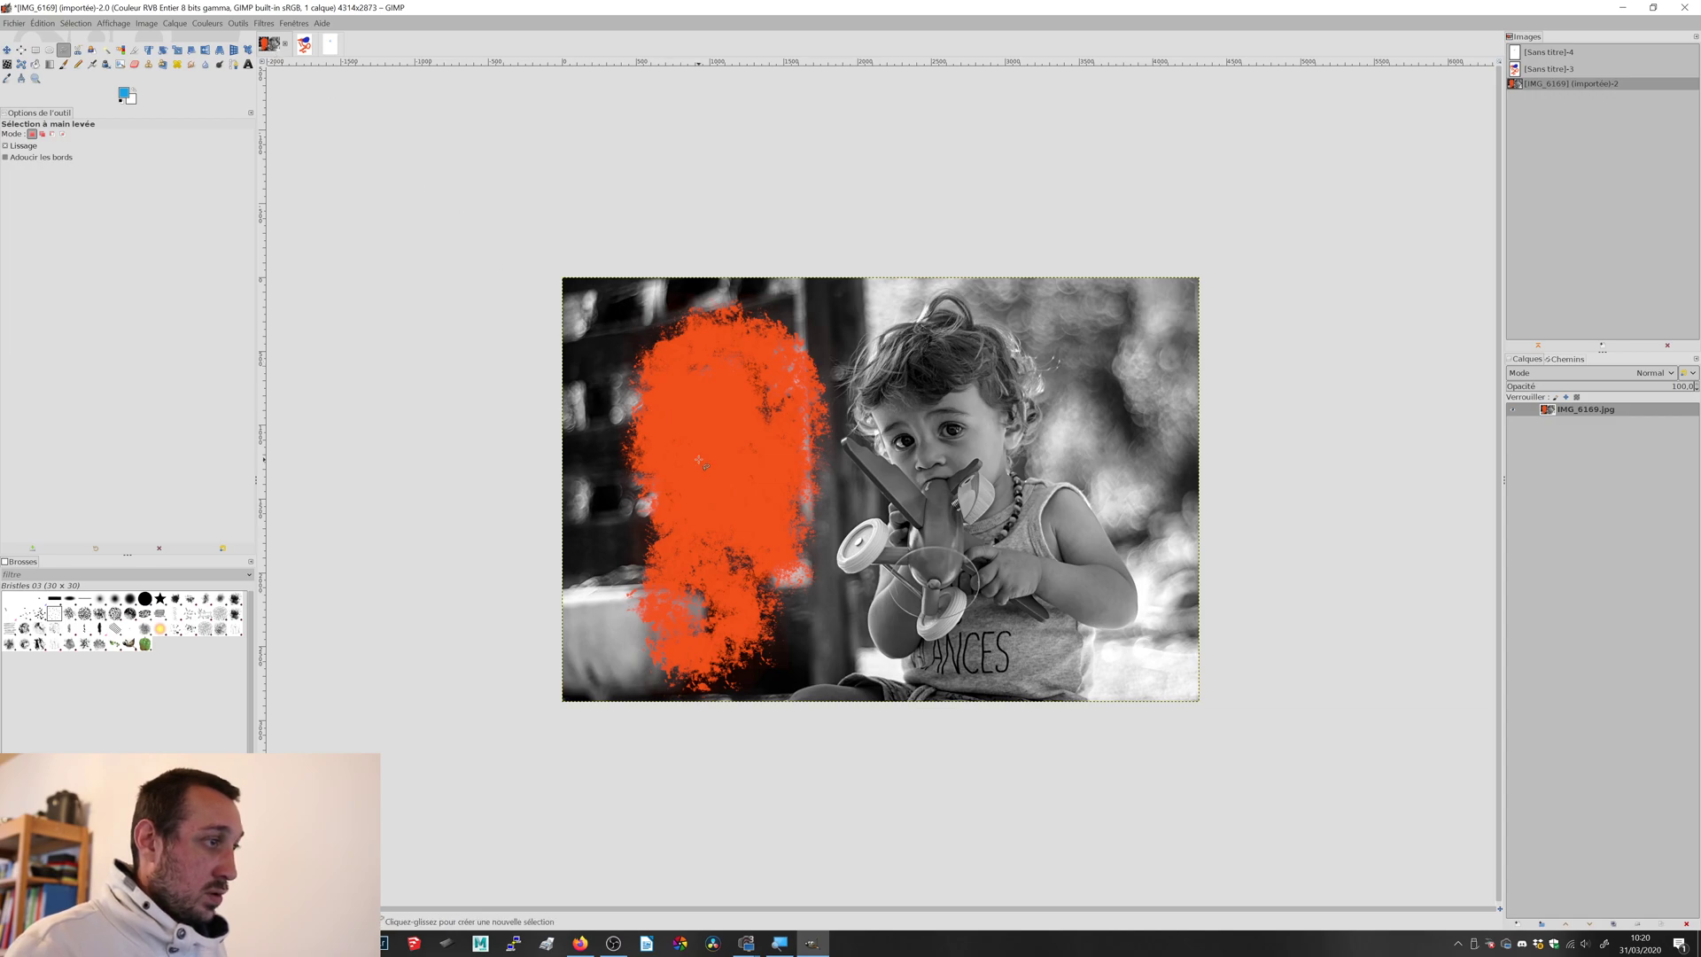
left_click(308, 45)
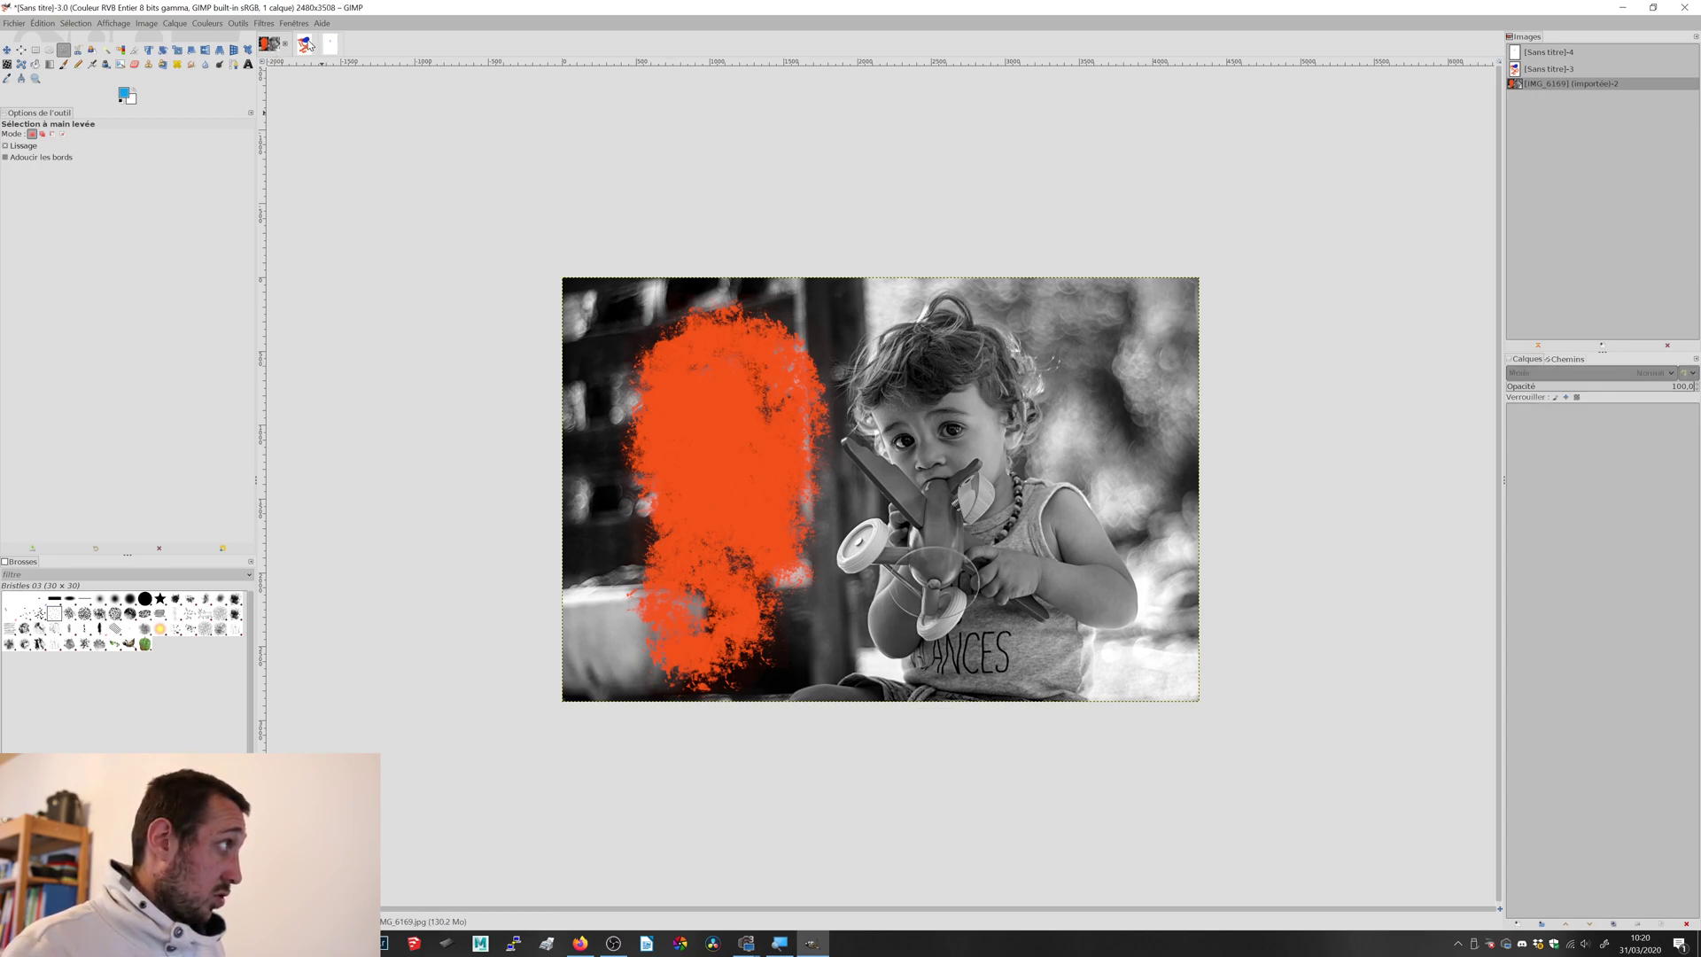
left_click(328, 44)
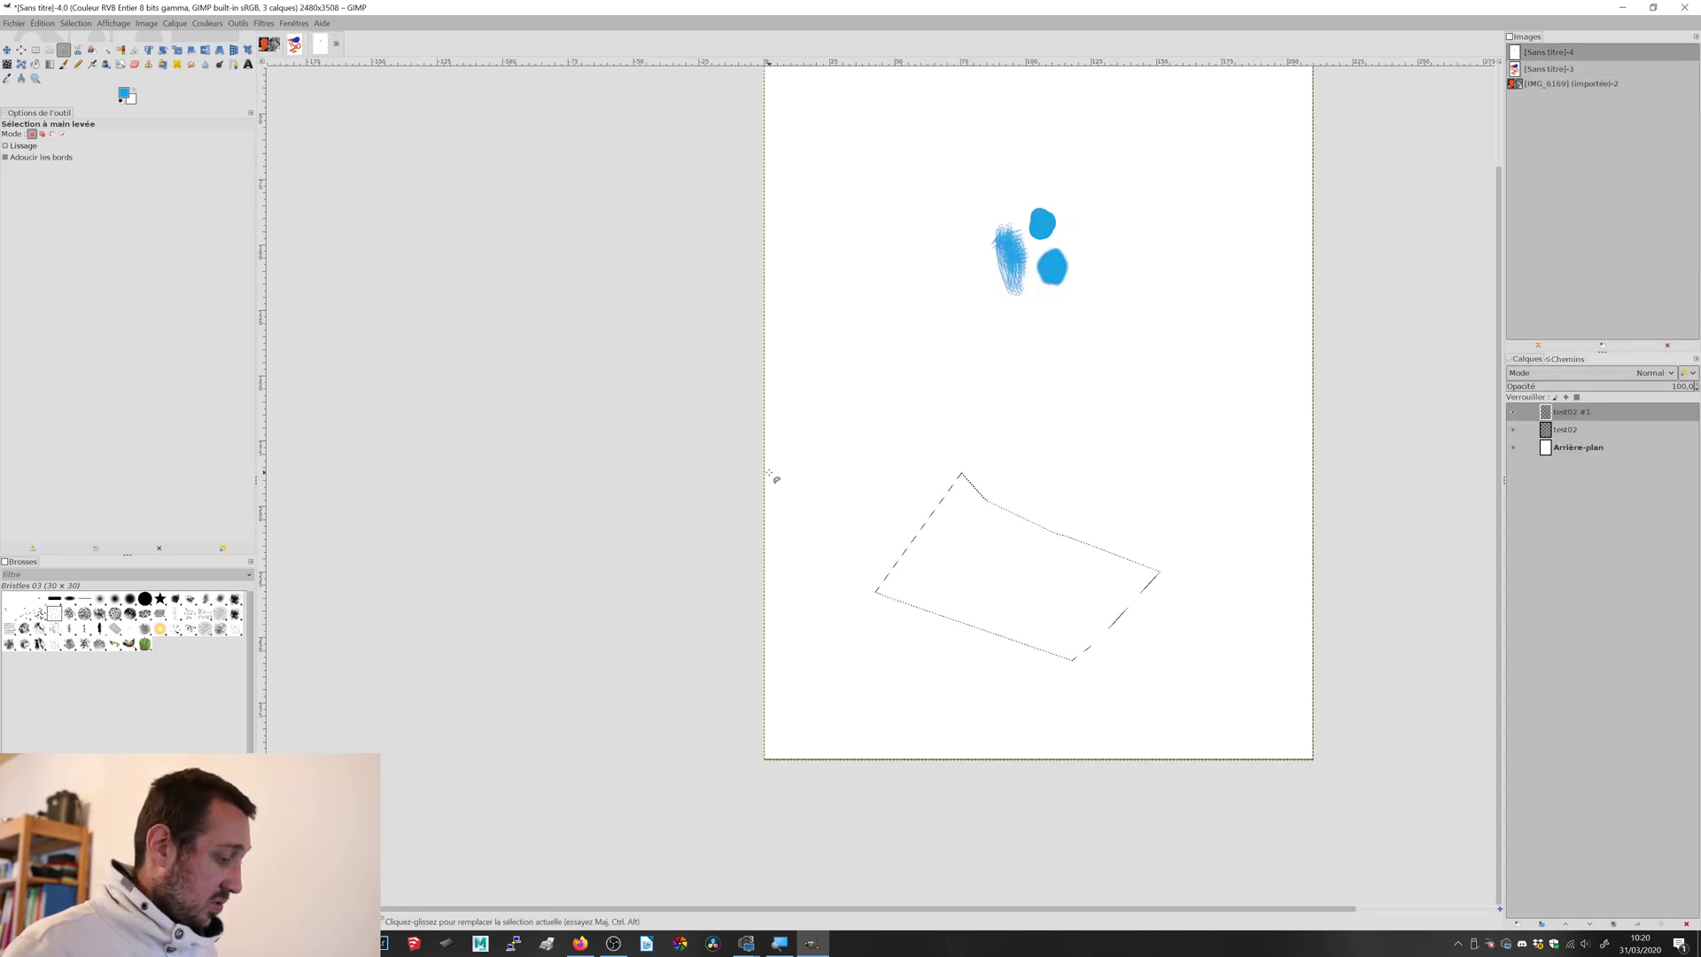
left_click(75, 23)
left_click(89, 53)
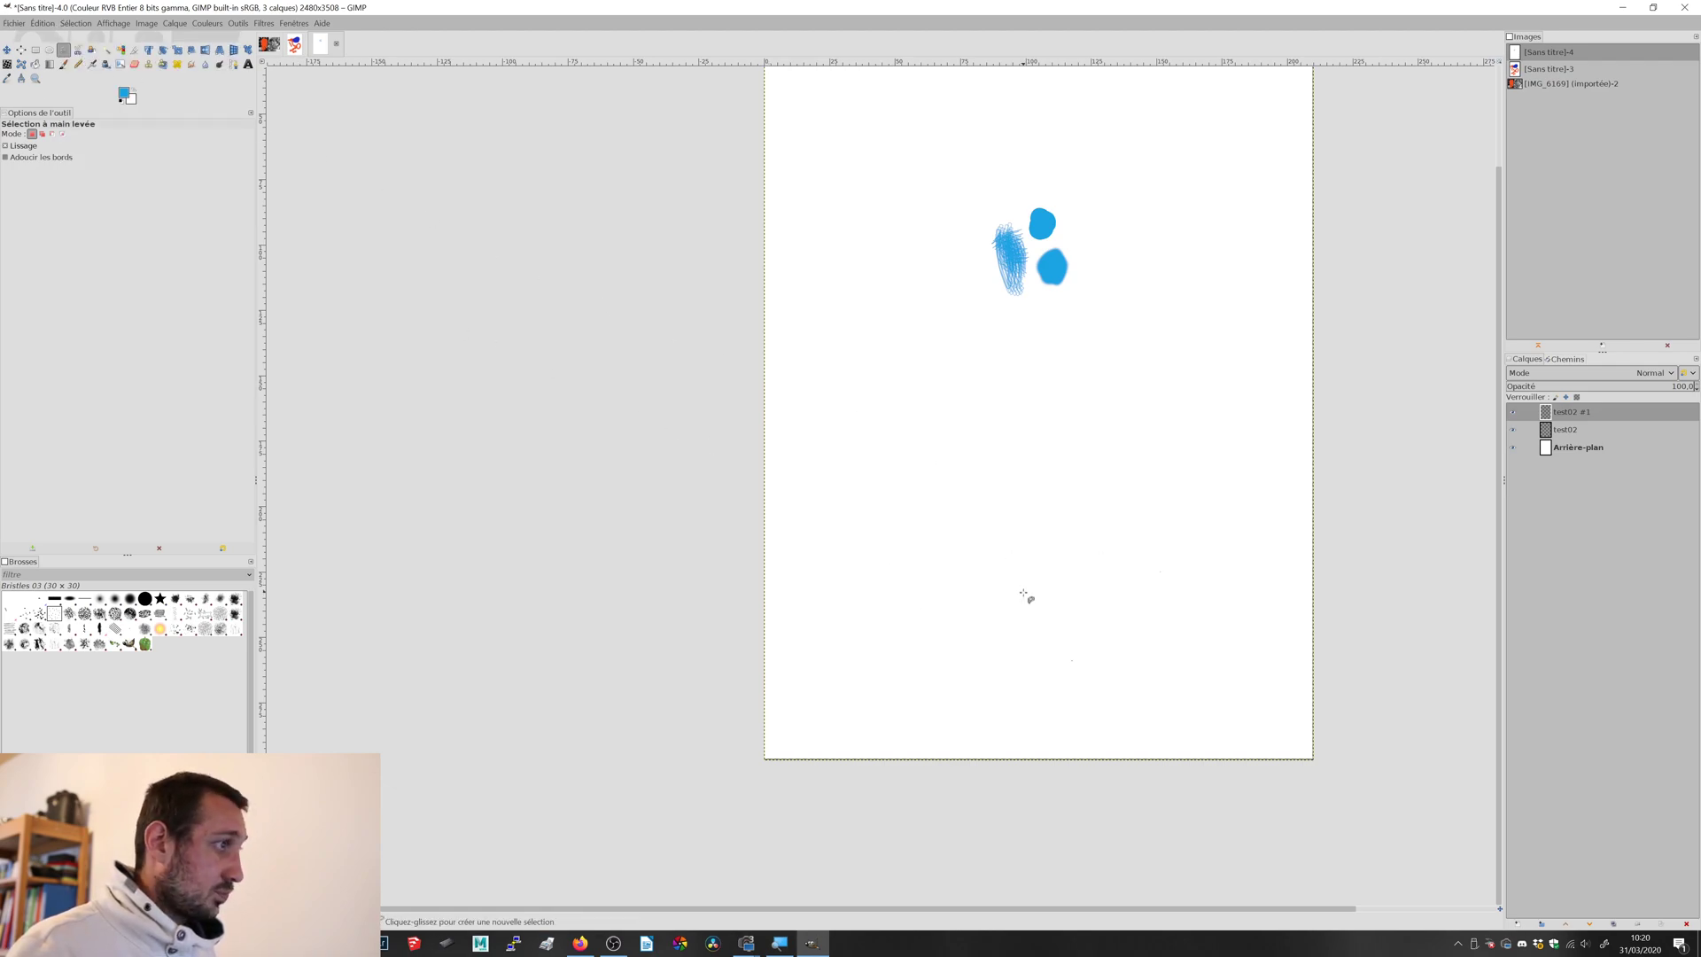
- Draw a house-shaped free selection below the blue paint marks and fill it with the blue foreground colour
left_click(967, 631)
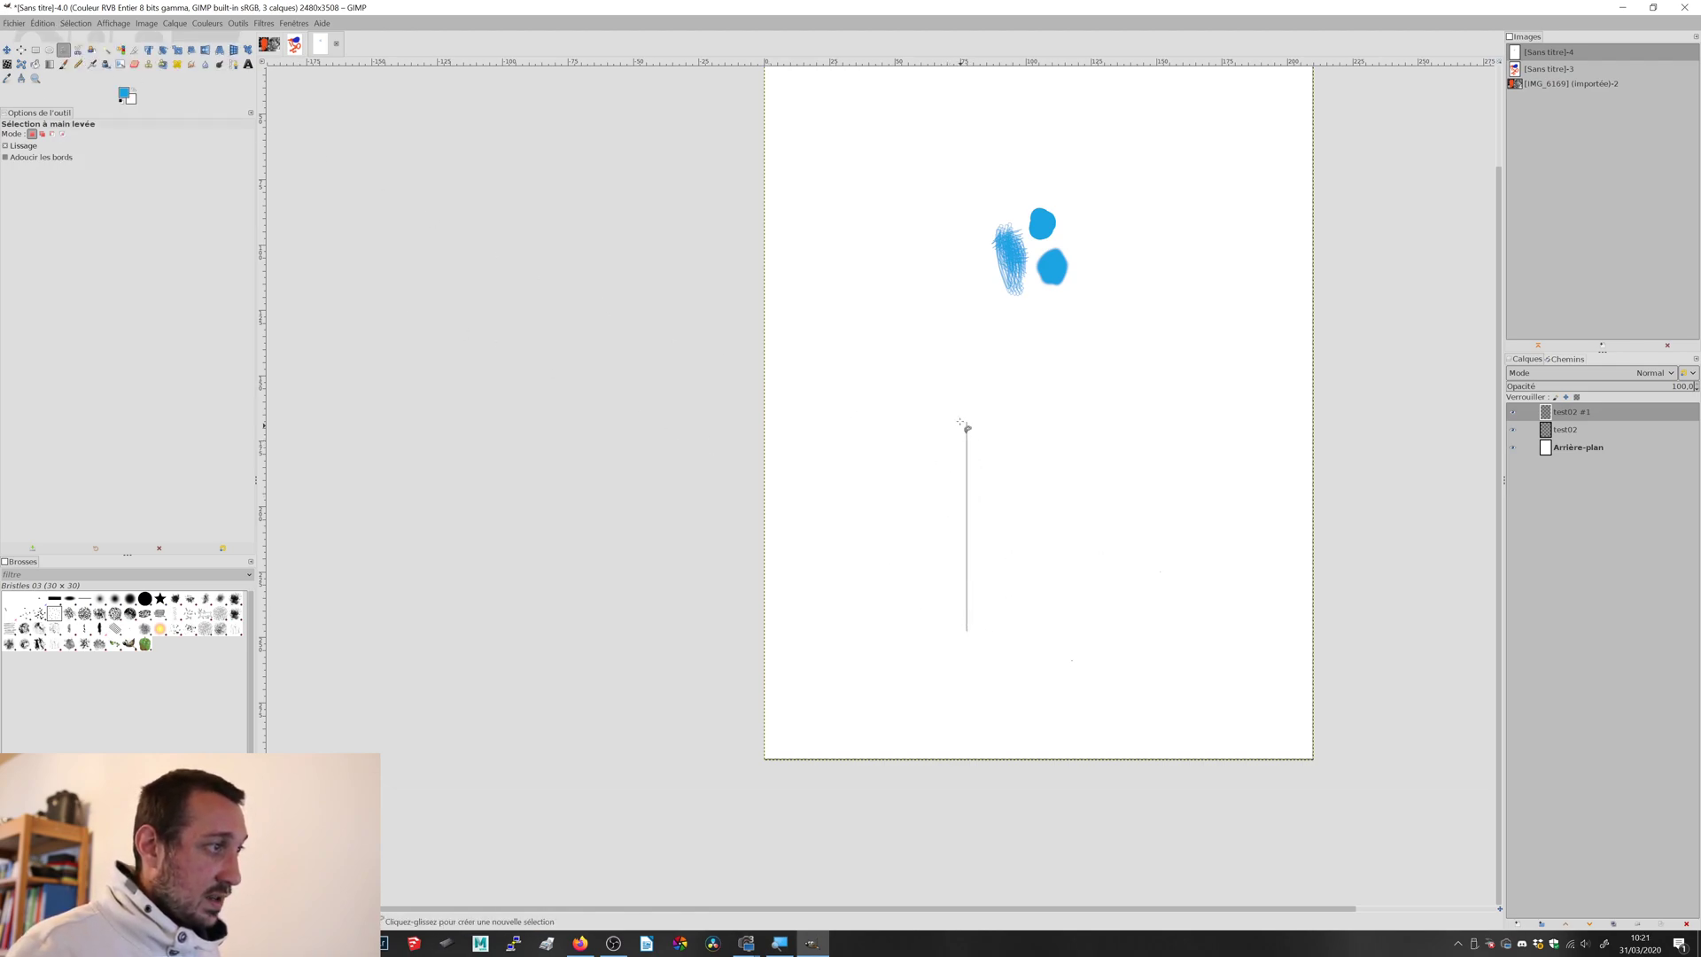
left_click(967, 424)
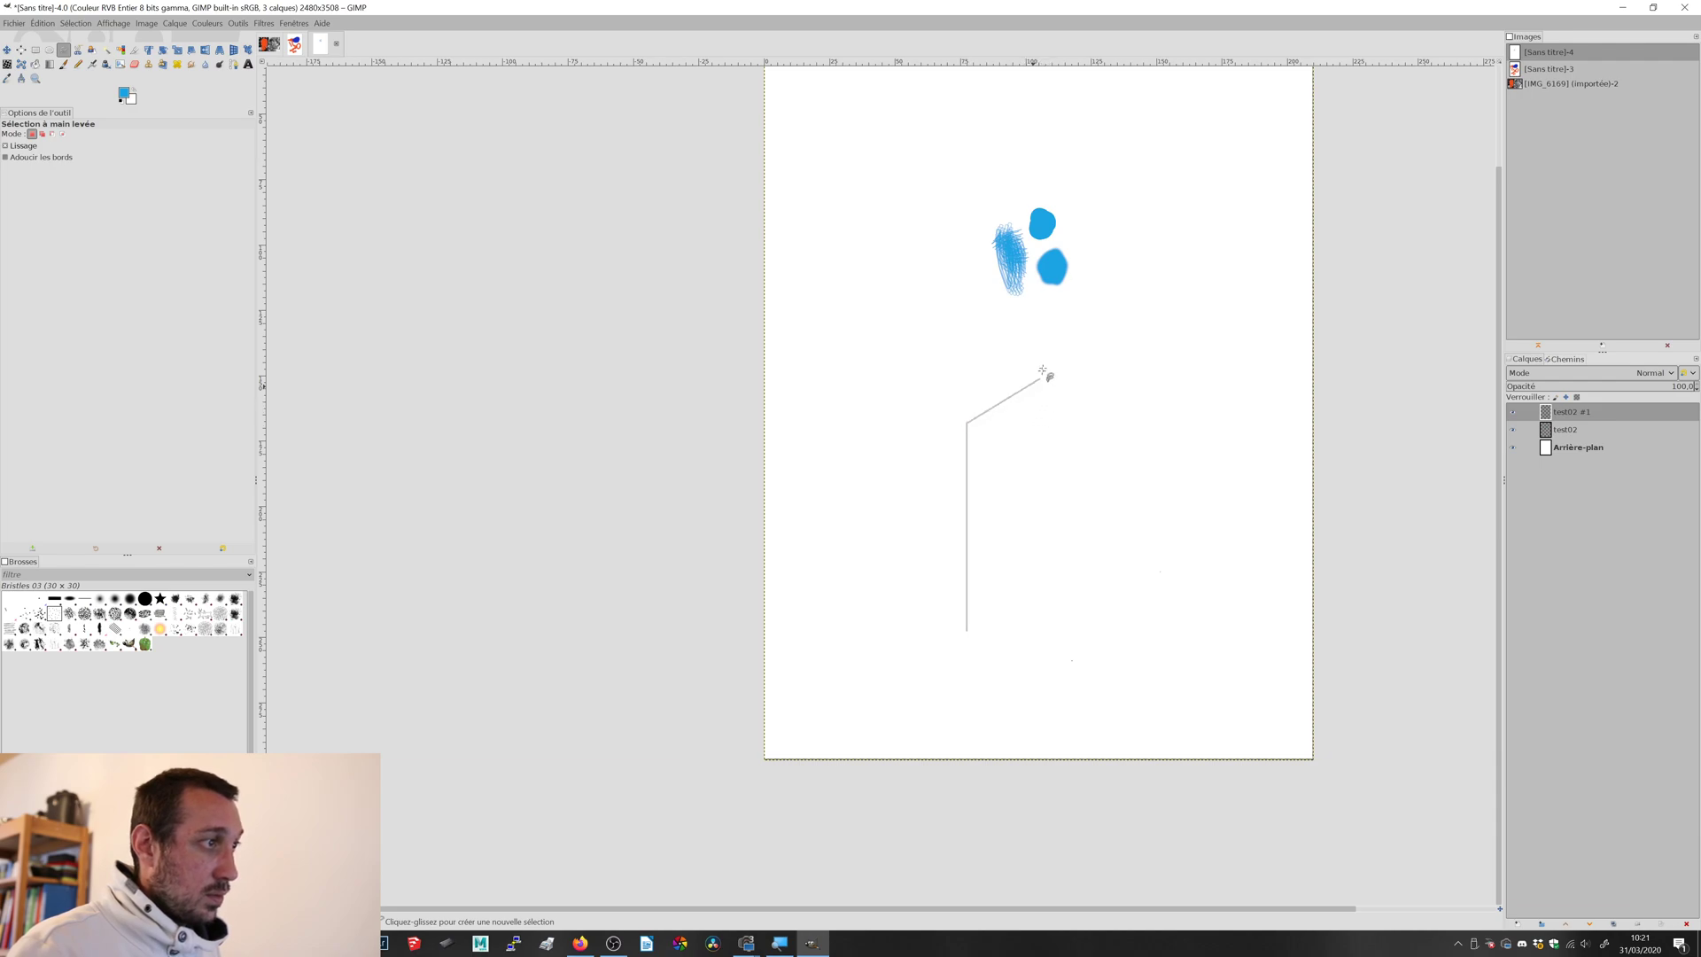
left_click(1064, 311)
left_click(1158, 416)
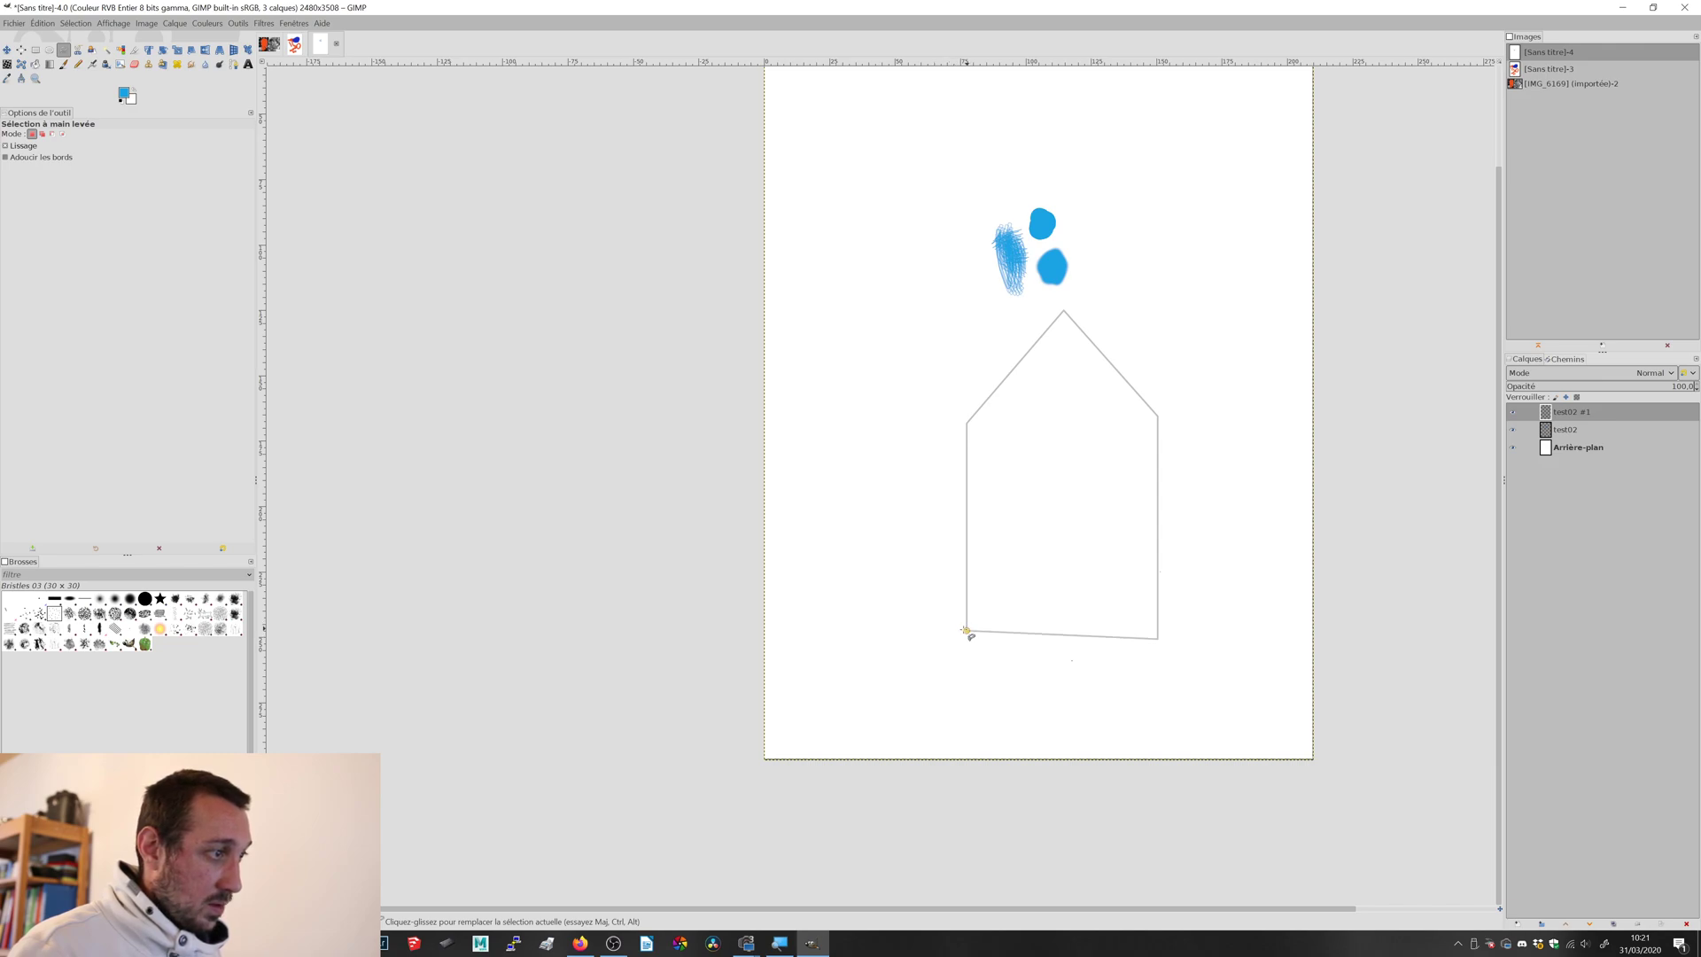
left_click(967, 629)
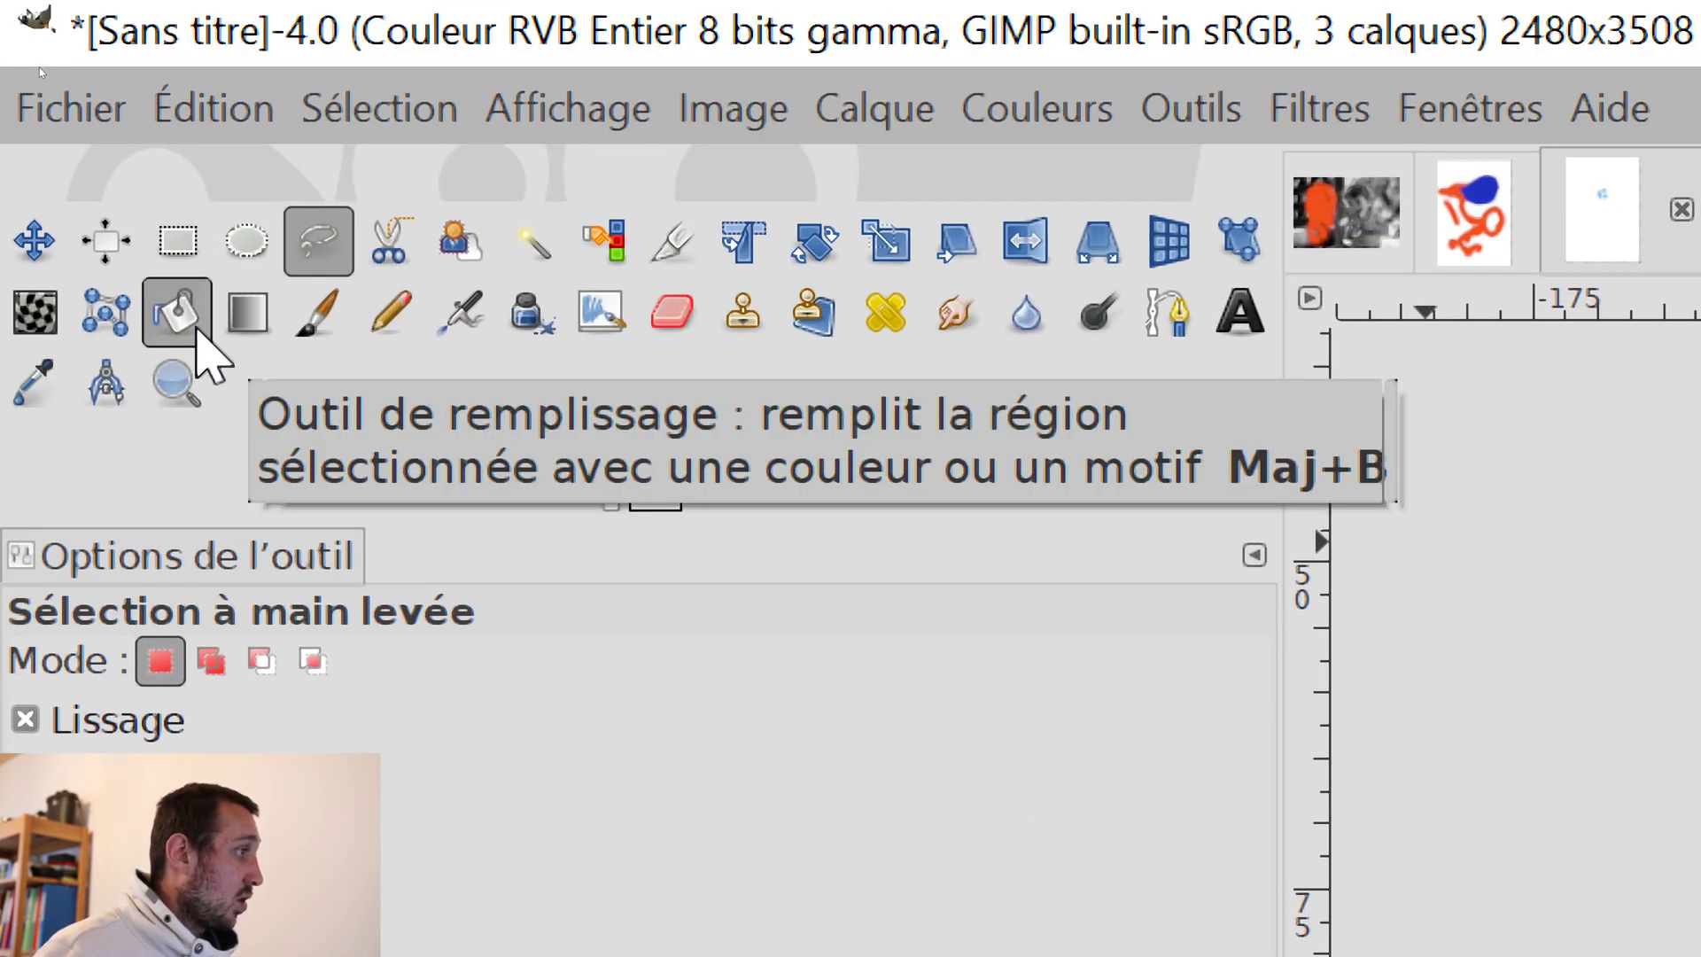
left_click(184, 329)
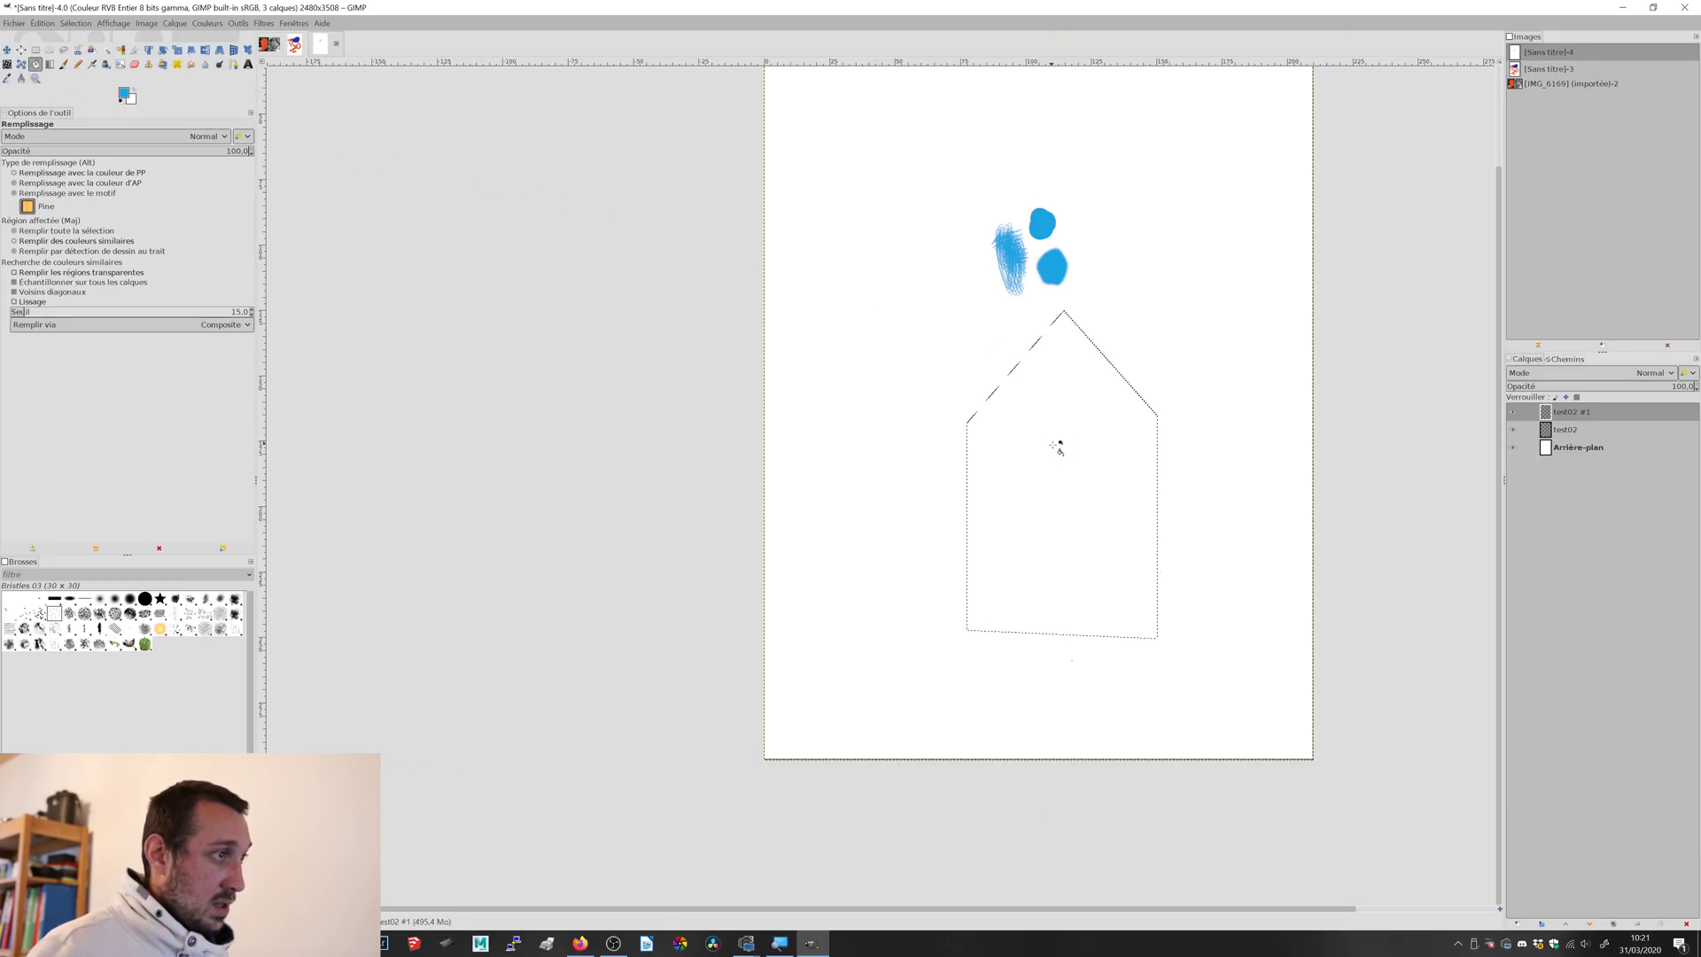
left_click(1064, 431)
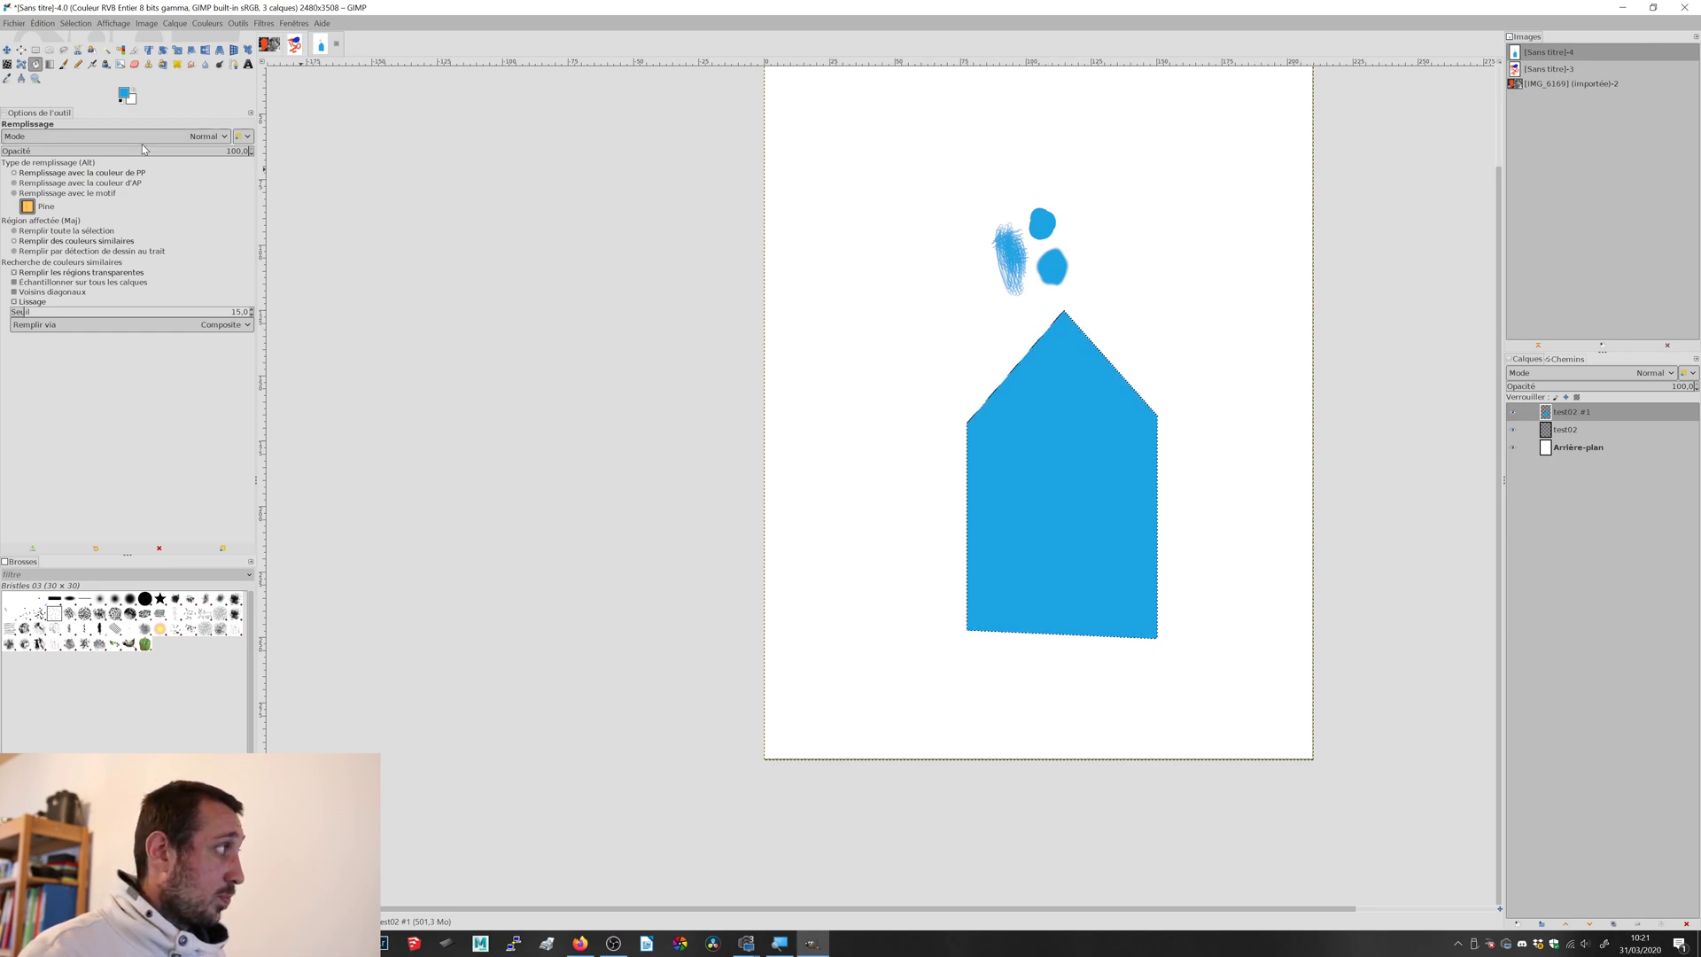
- Refill the house-shaped selection with green (10ab34) as the foreground colour and clear the selection
left_click(124, 94)
left_click(59, 82)
left_click(96, 133)
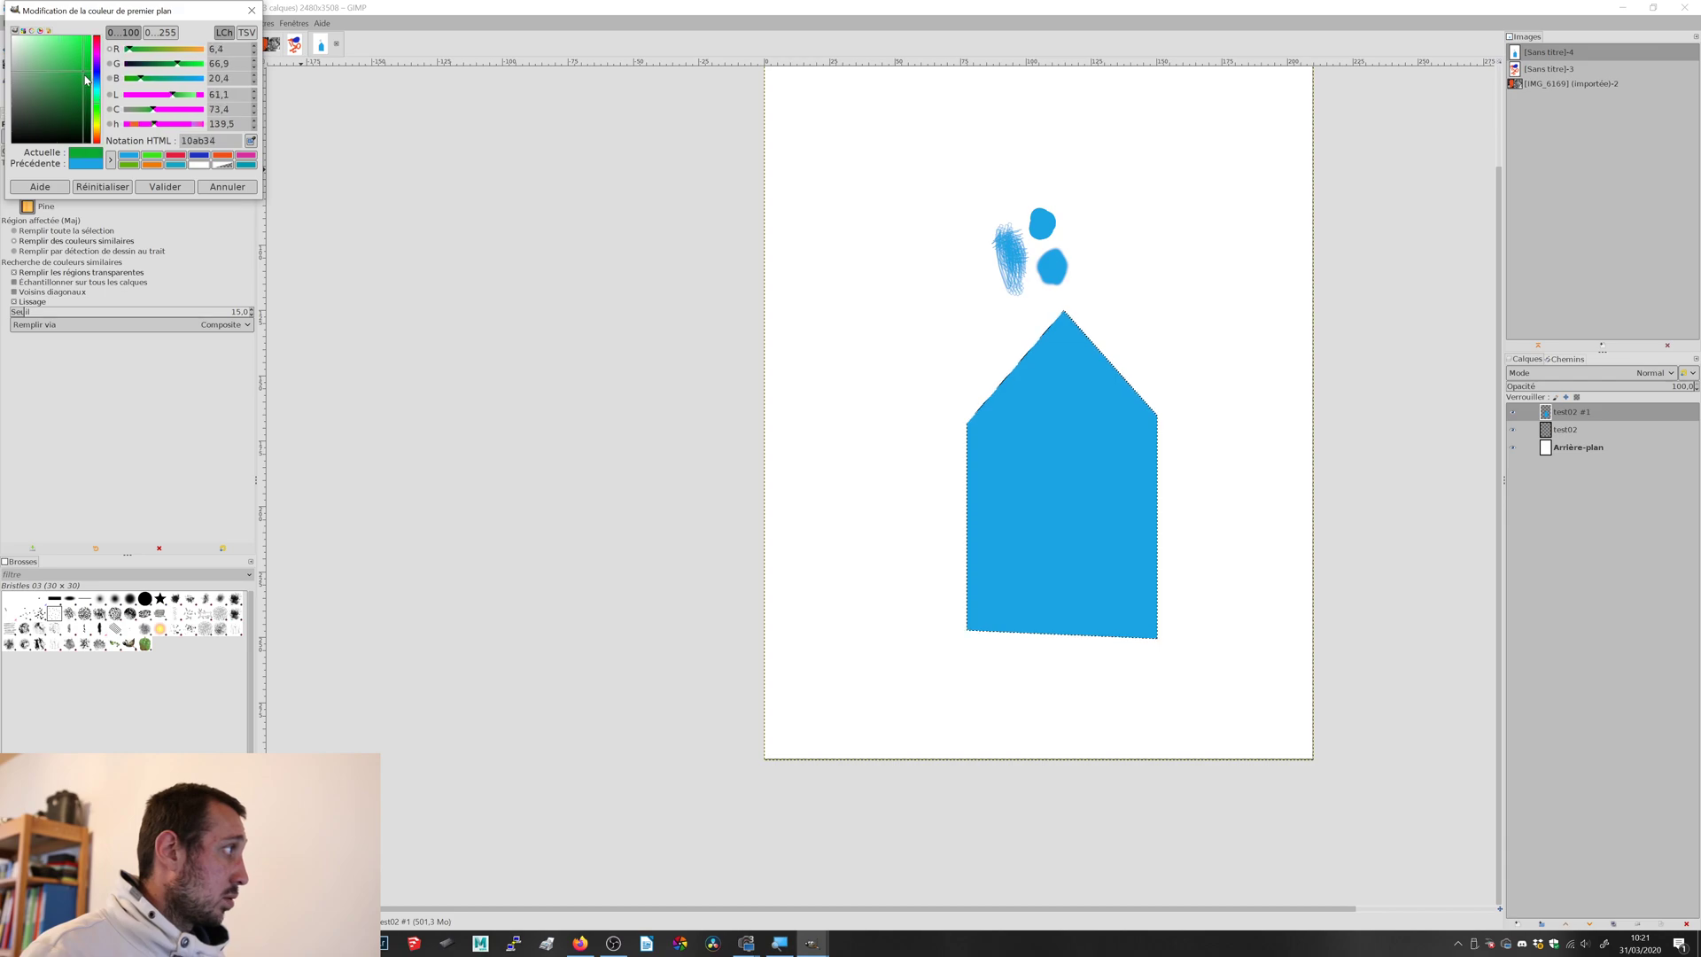
left_click(164, 186)
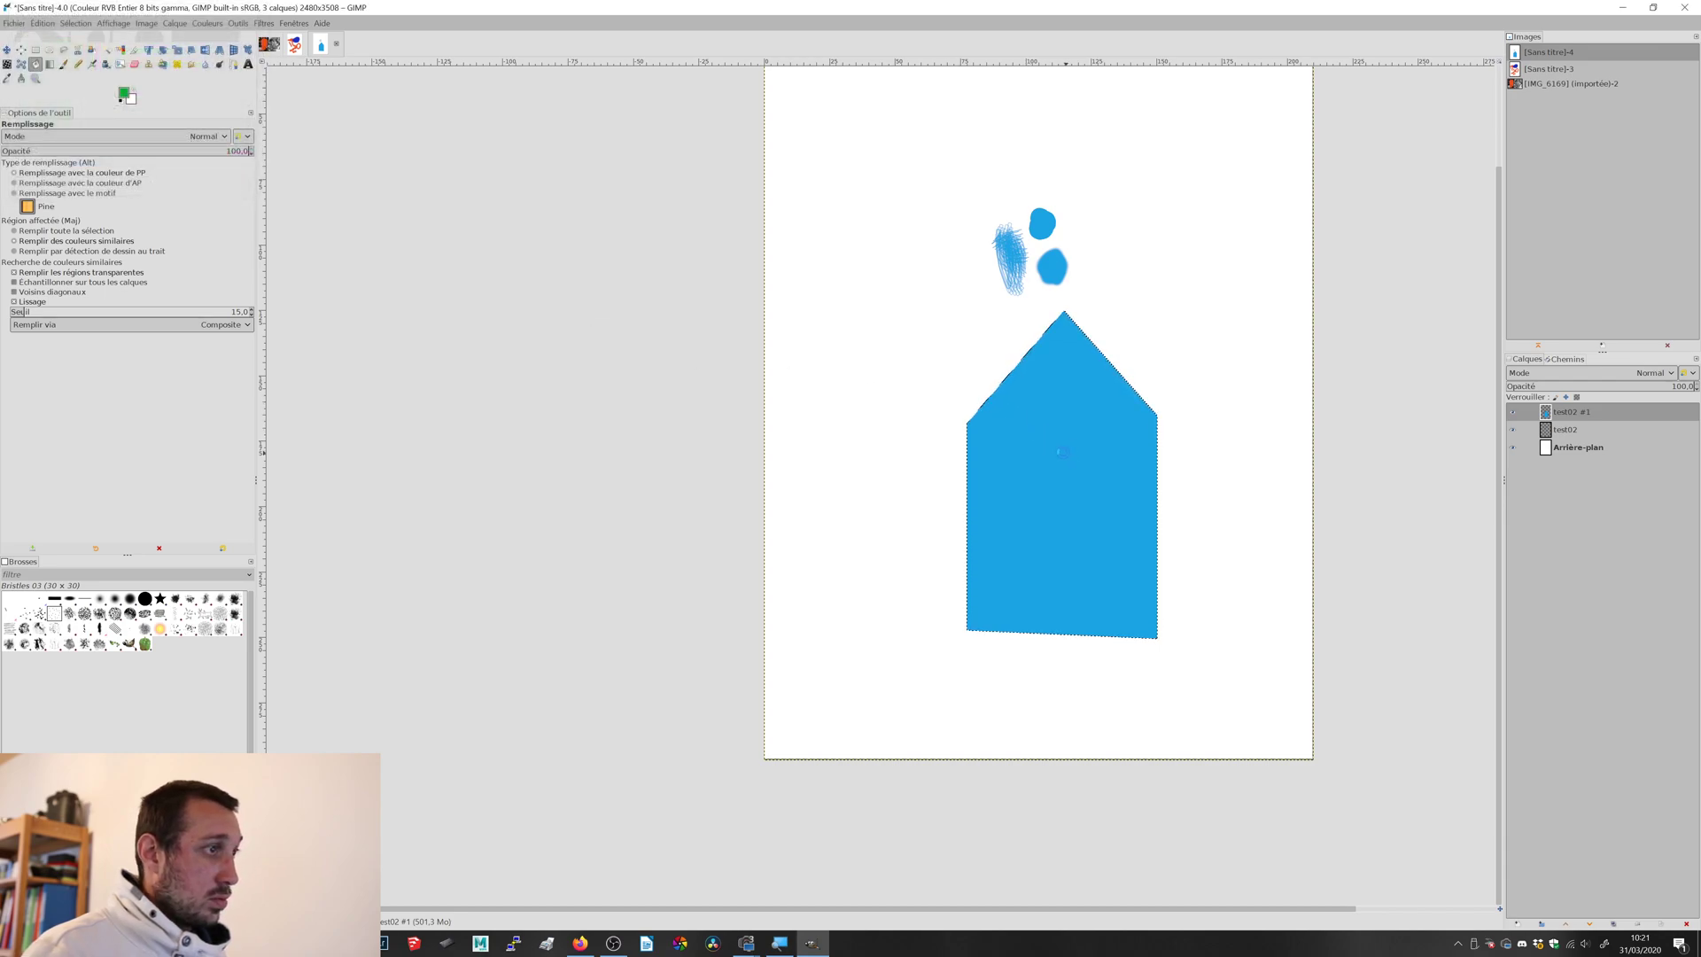
left_click(1063, 452)
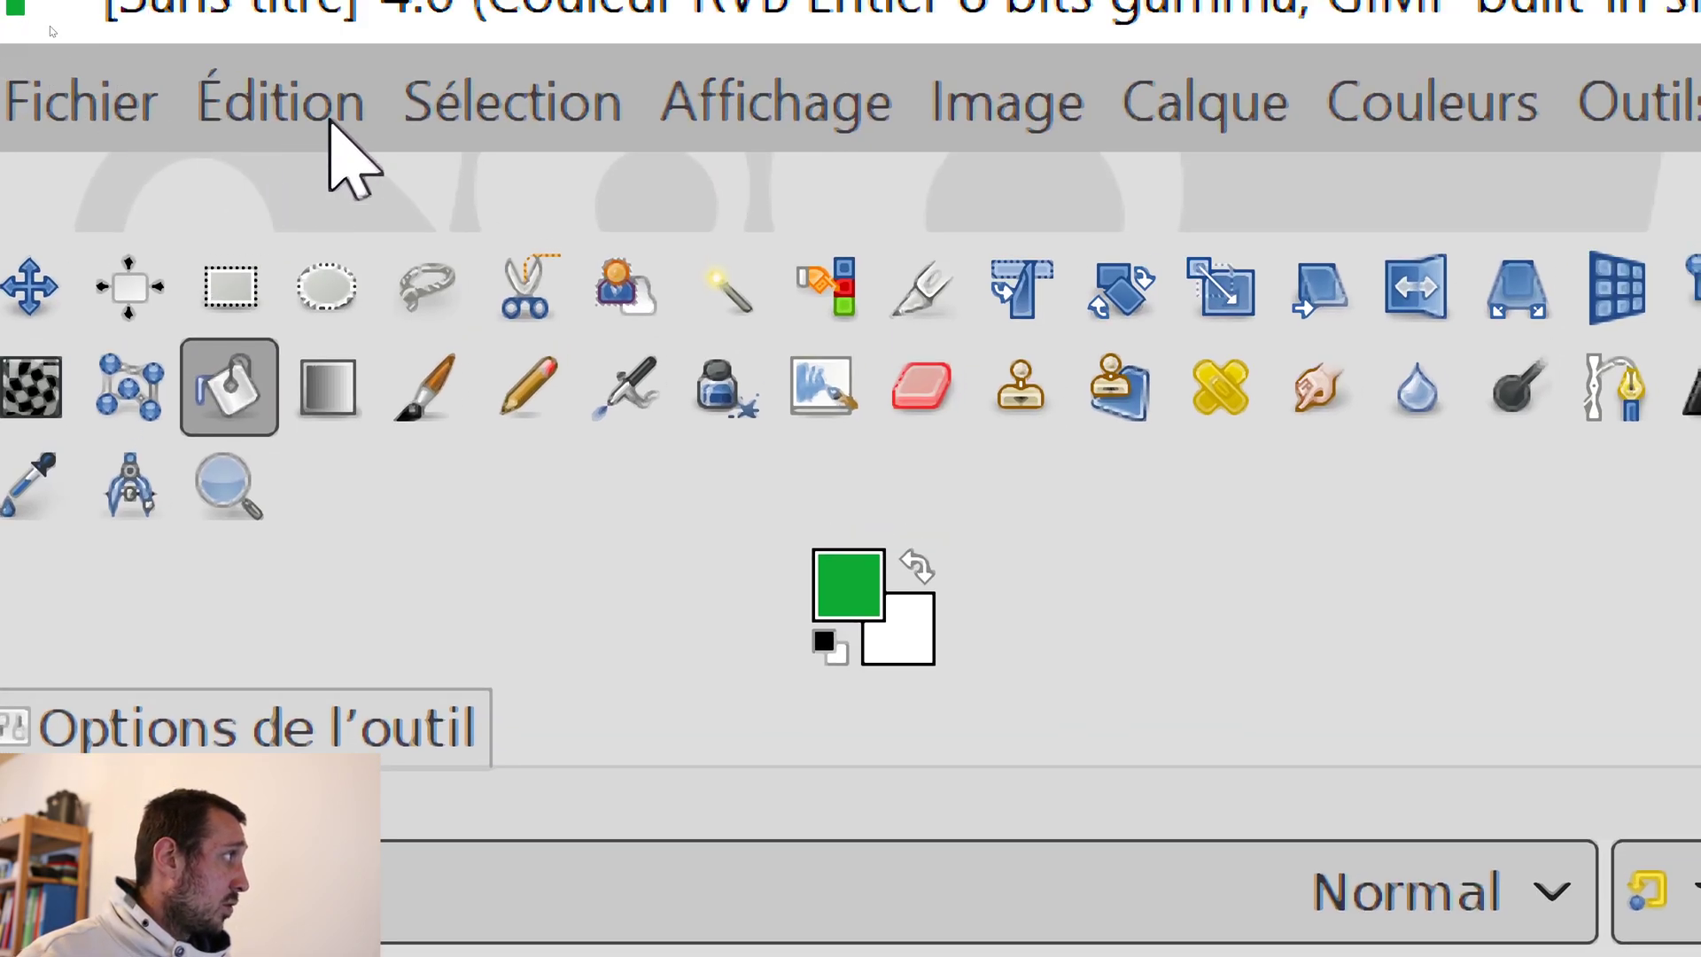
left_click(521, 97)
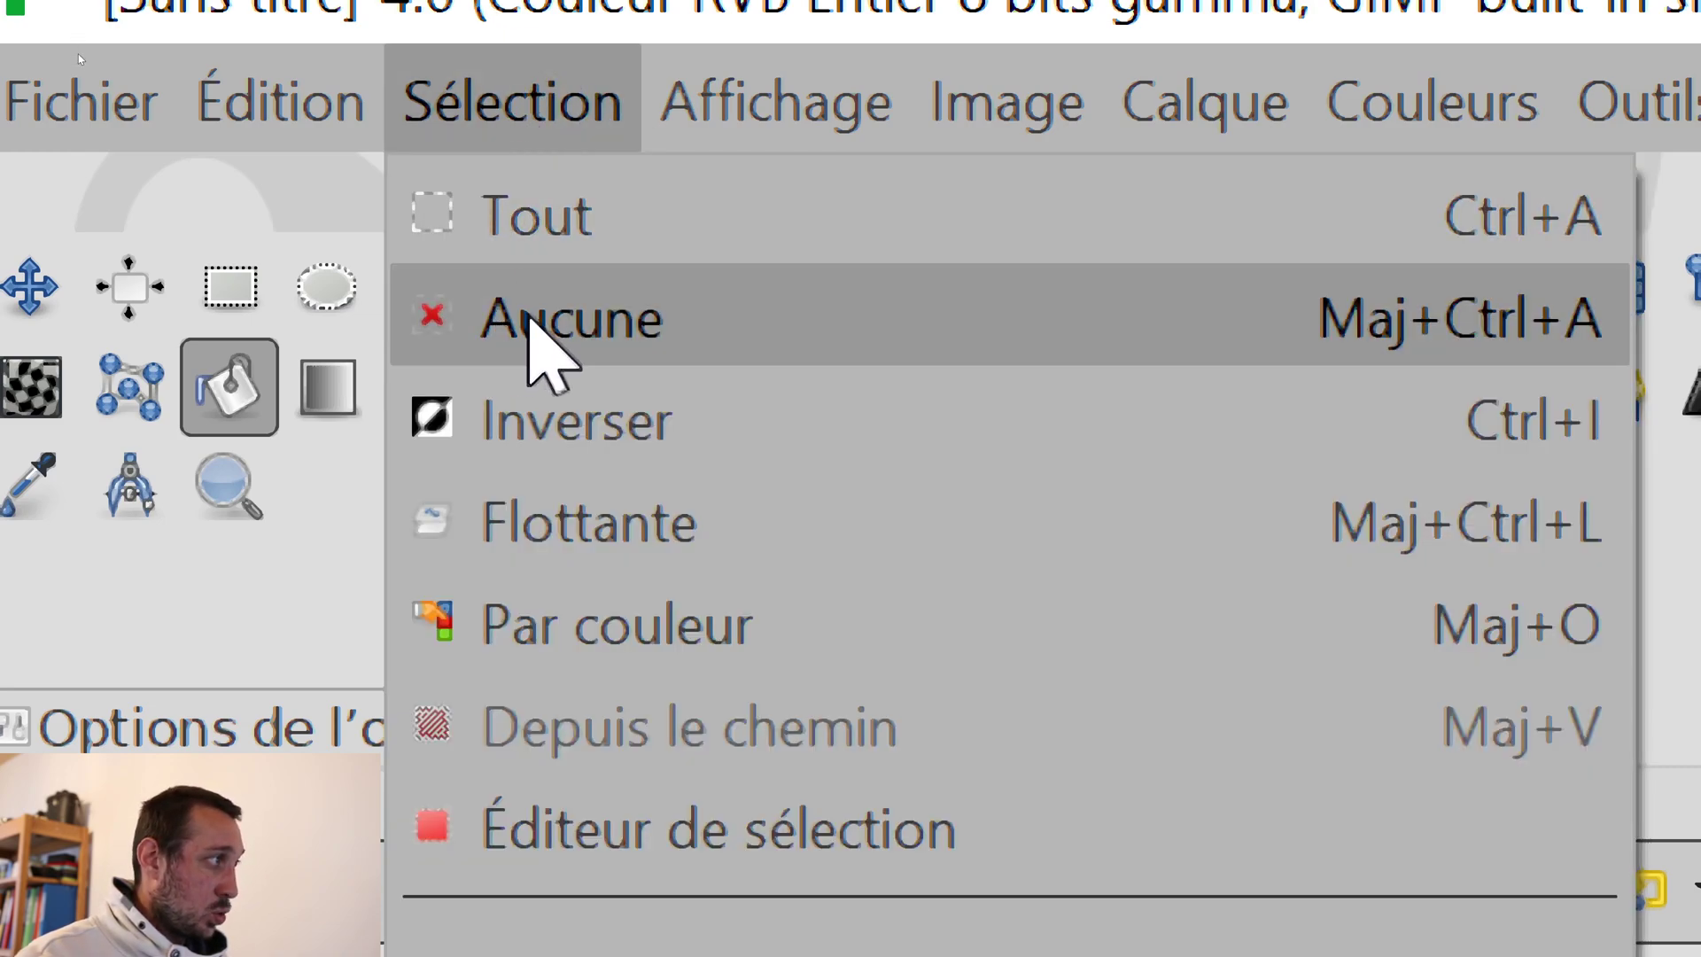
left_click(530, 319)
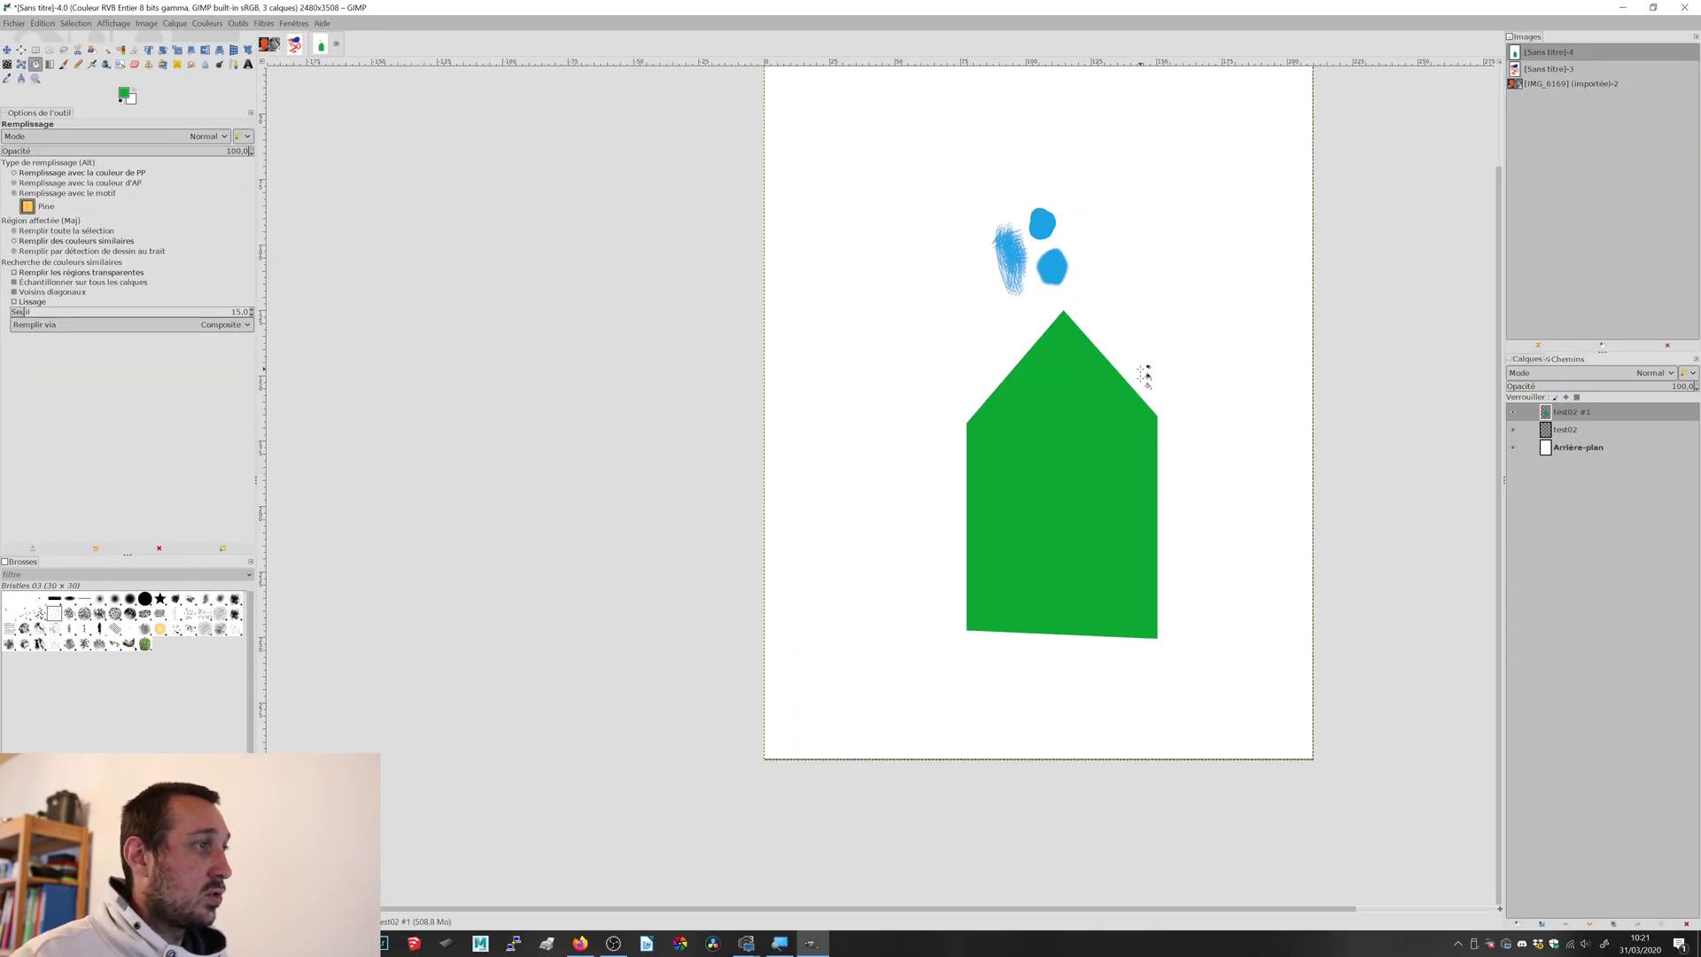
- Move the layer with the green house slightly up and left, and set the Move tool back to moving selections
key("m")
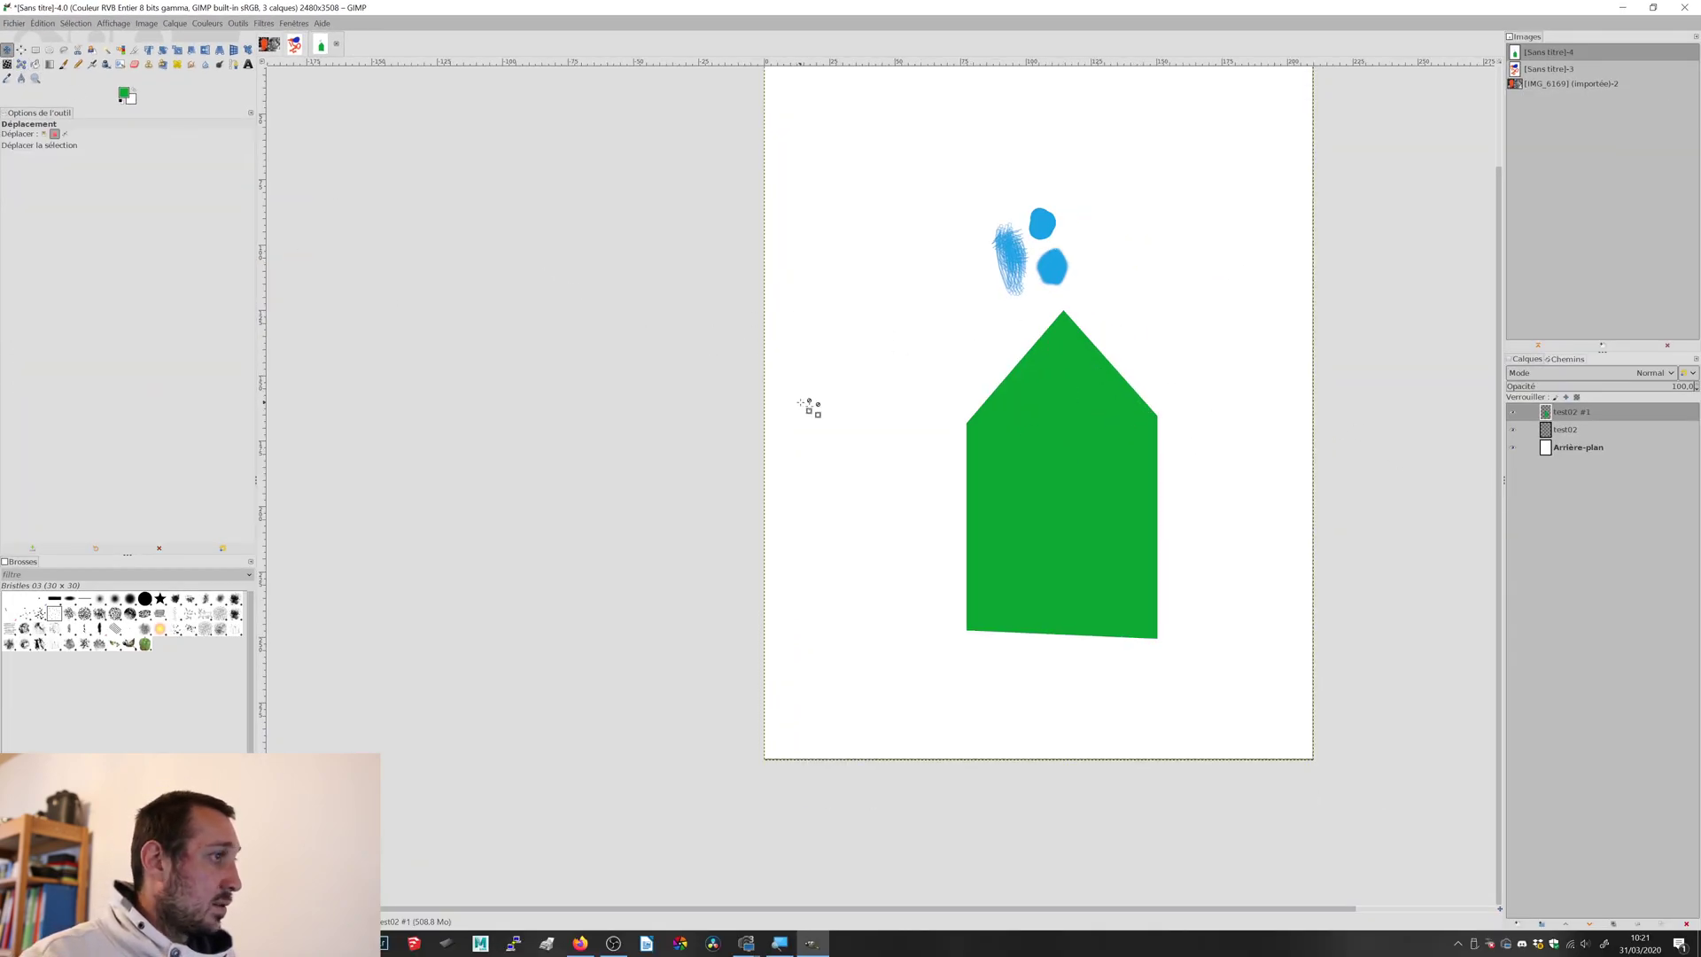
left_click(1006, 463)
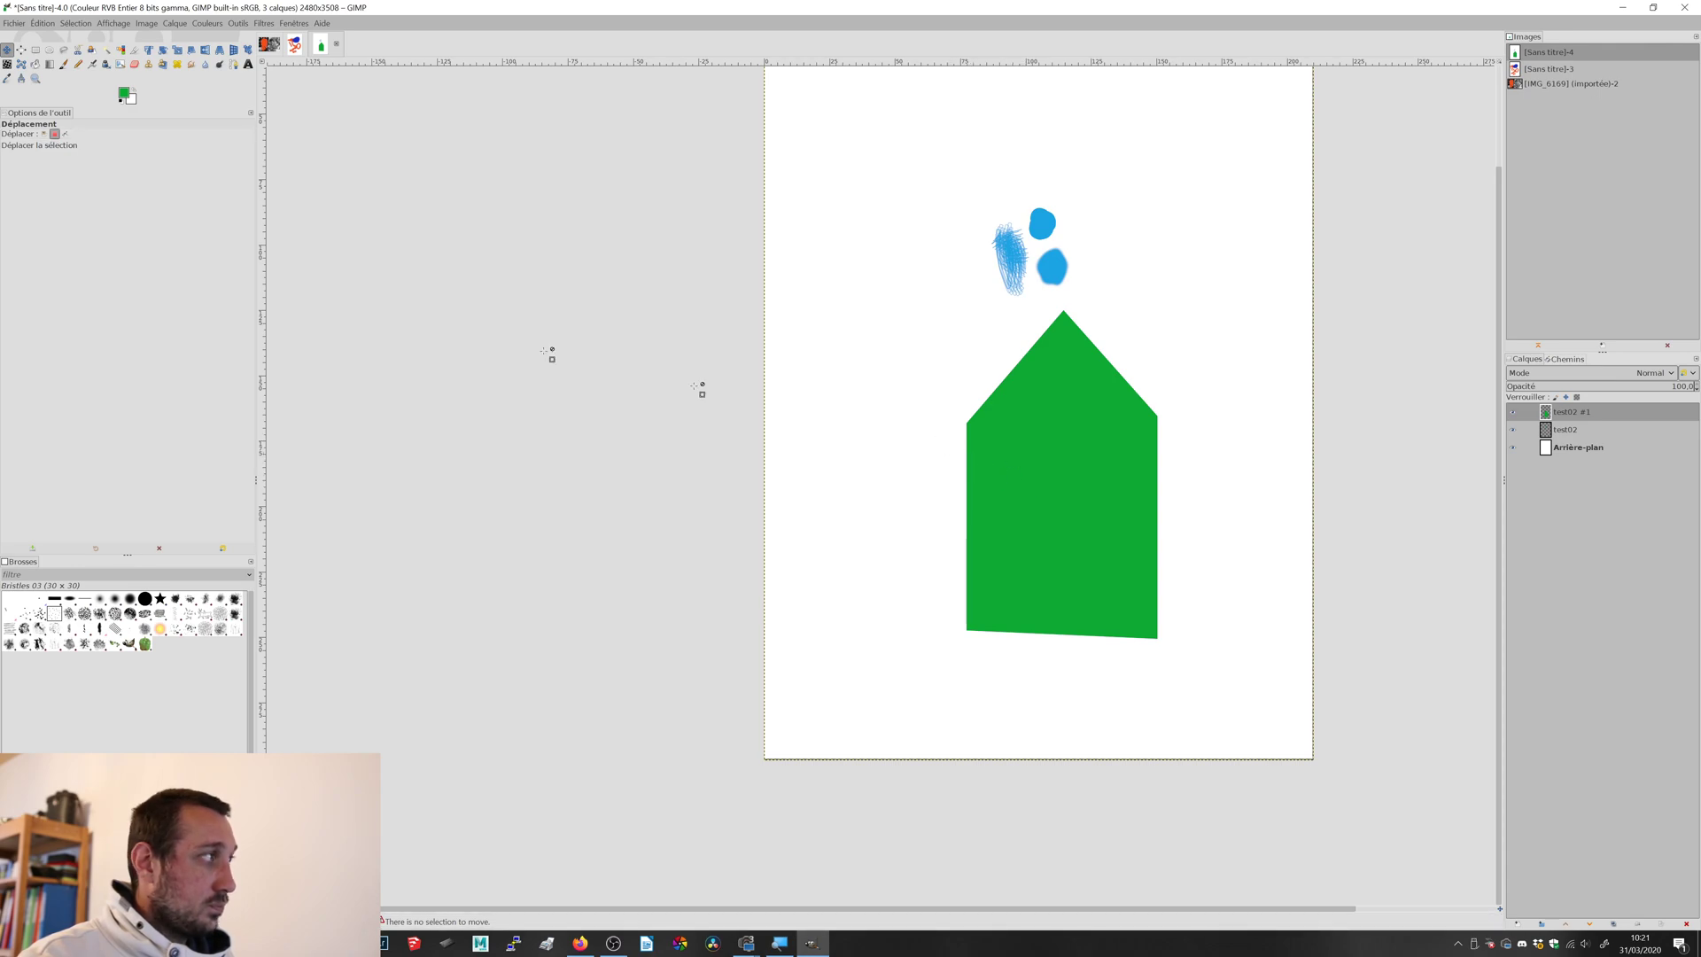
left_click(43, 133)
mouse_move(994, 511)
left_mouse_down()
mouse_move(892, 467)
mouse_move(846, 423)
mouse_move(896, 387)
mouse_move(998, 444)
mouse_move(861, 475)
mouse_move(712, 384)
left_mouse_up()
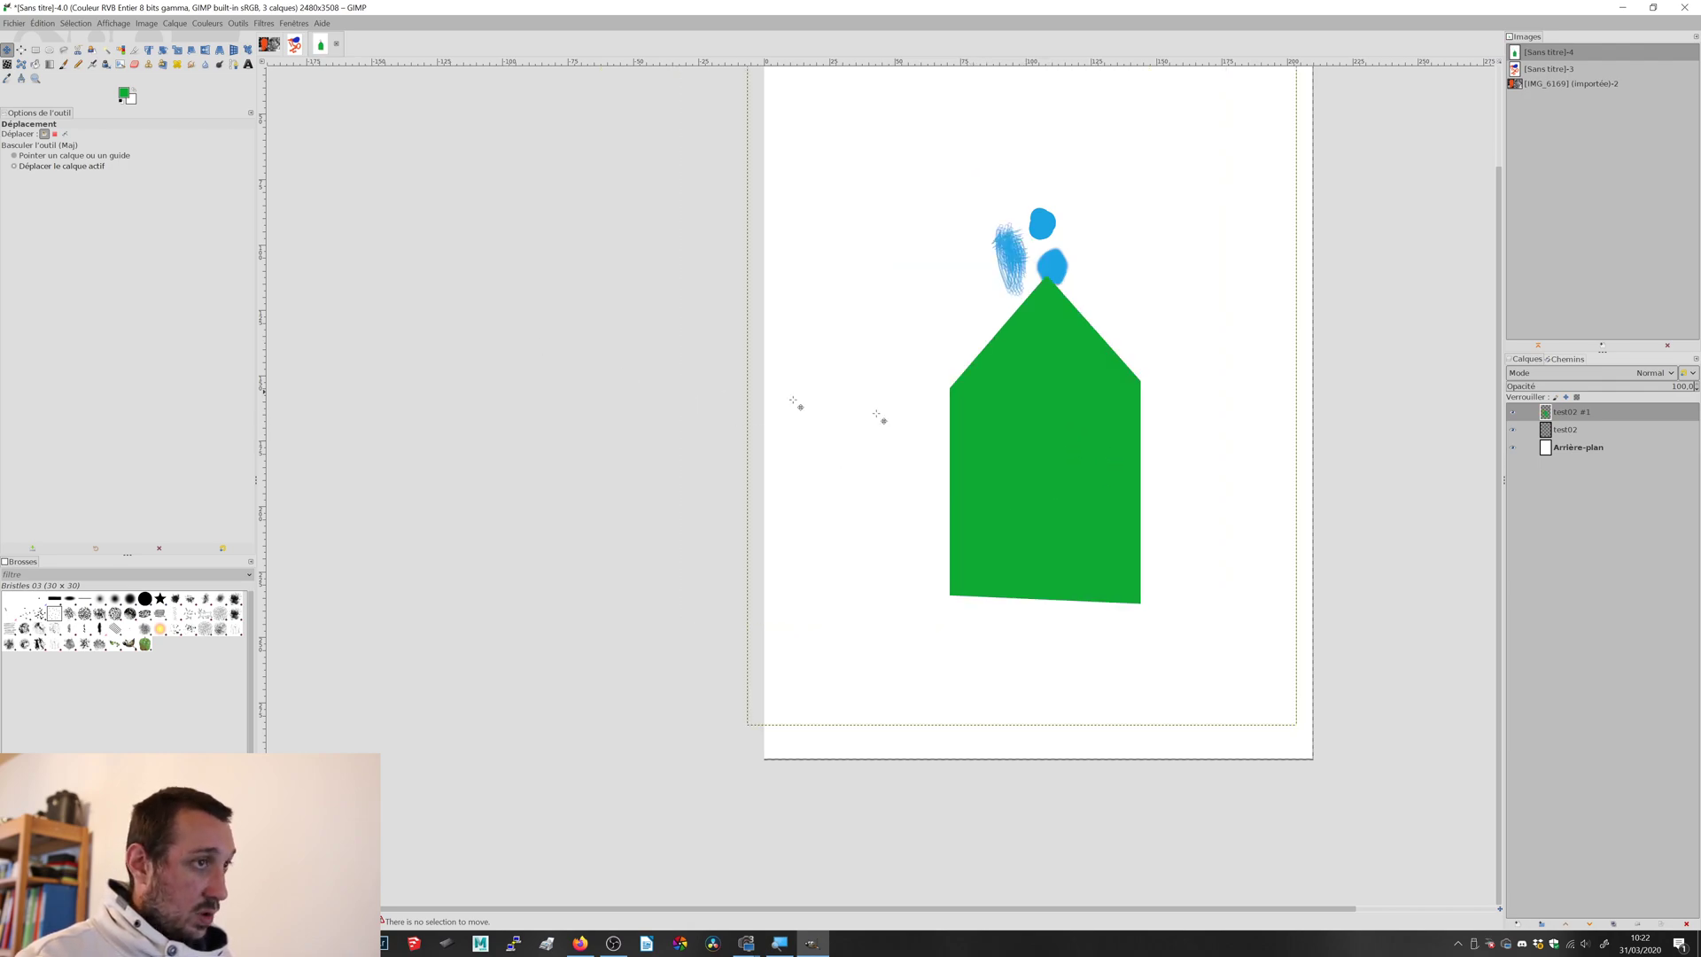
left_click(55, 134)
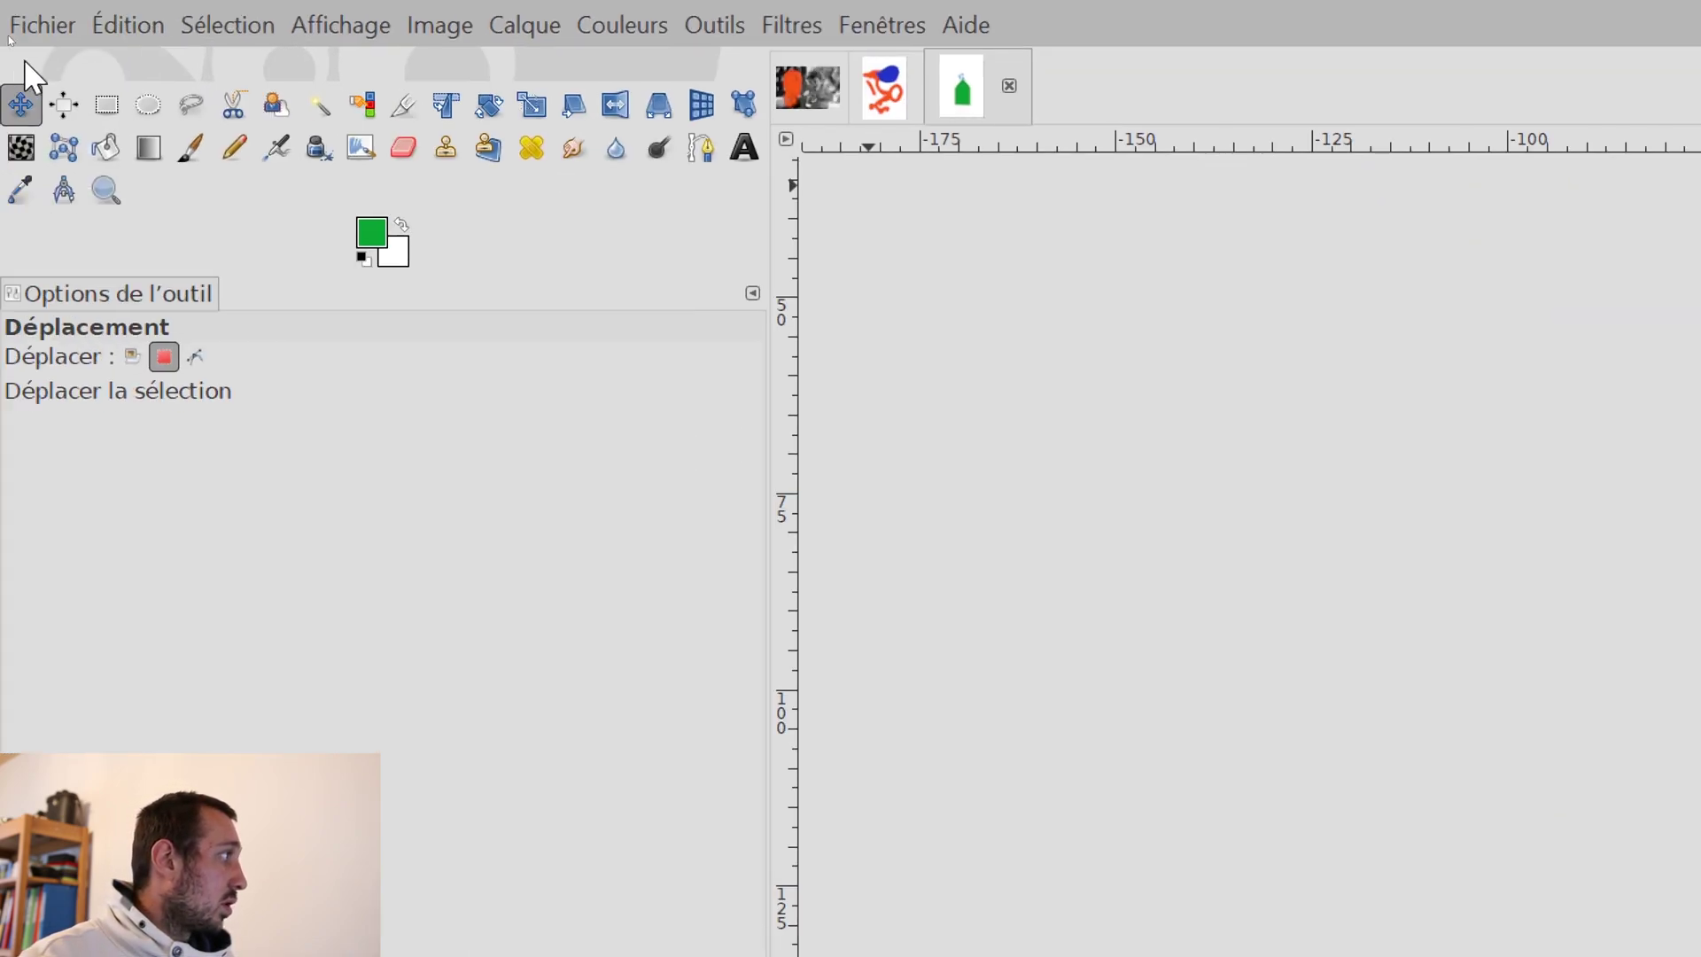
- Erase a scribbled area on the right side of the green house using the 2. Hardness 075 brush
left_click(410, 160)
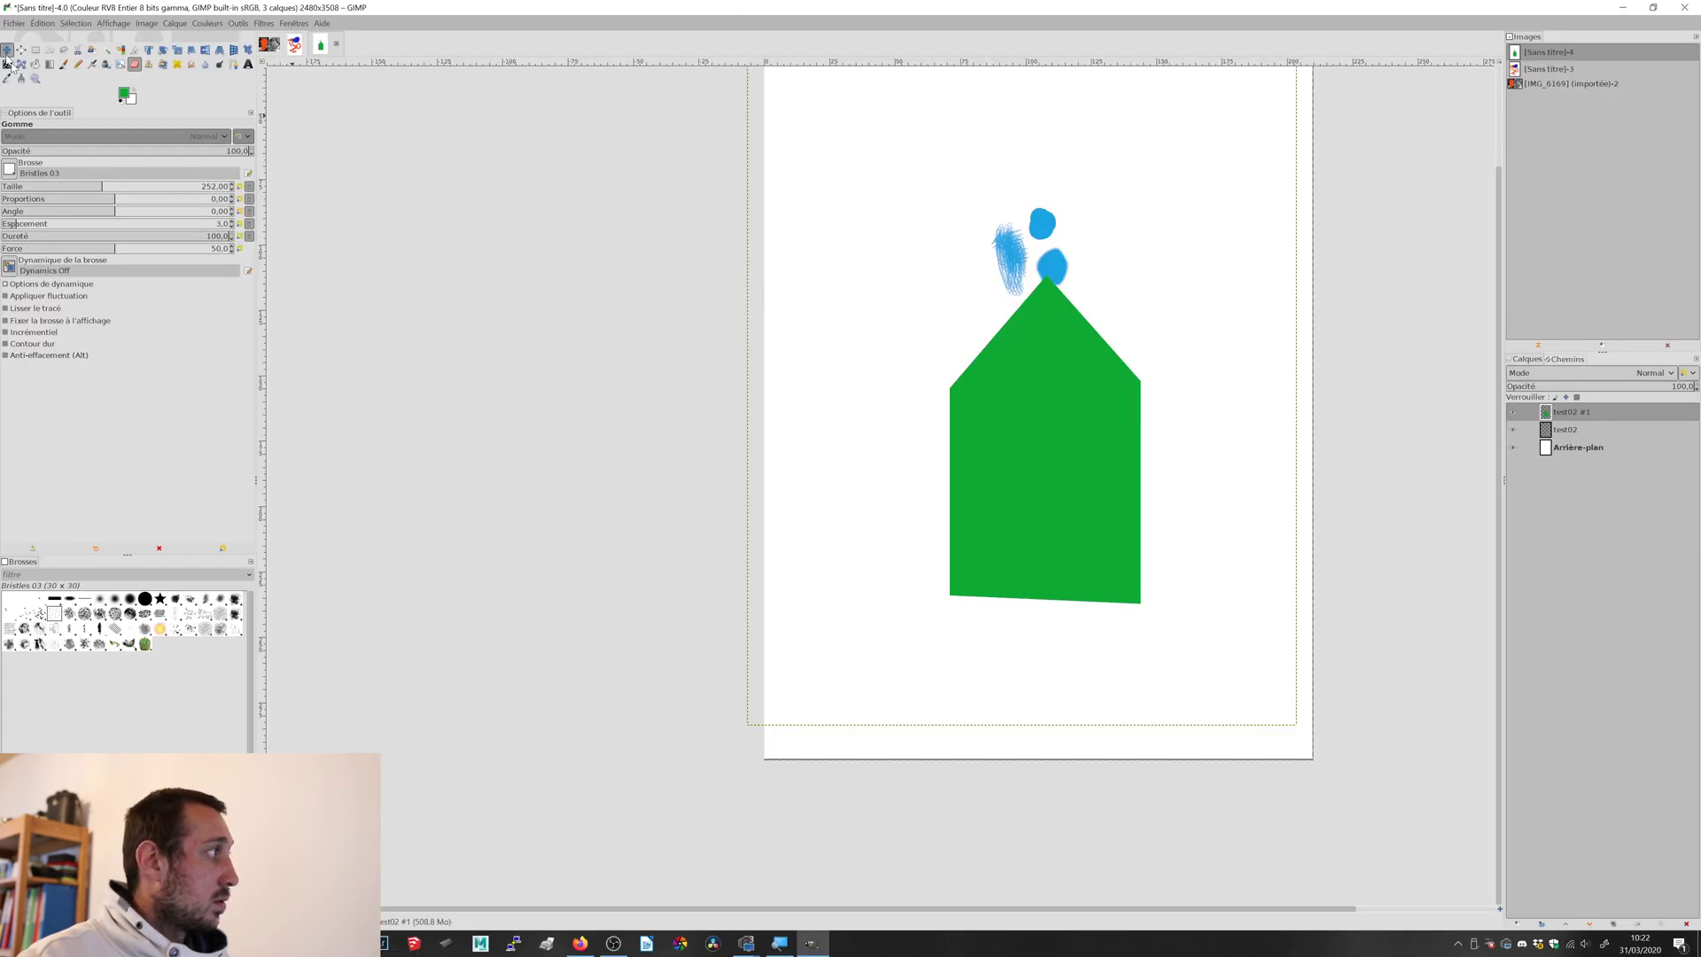
left_click(10, 167)
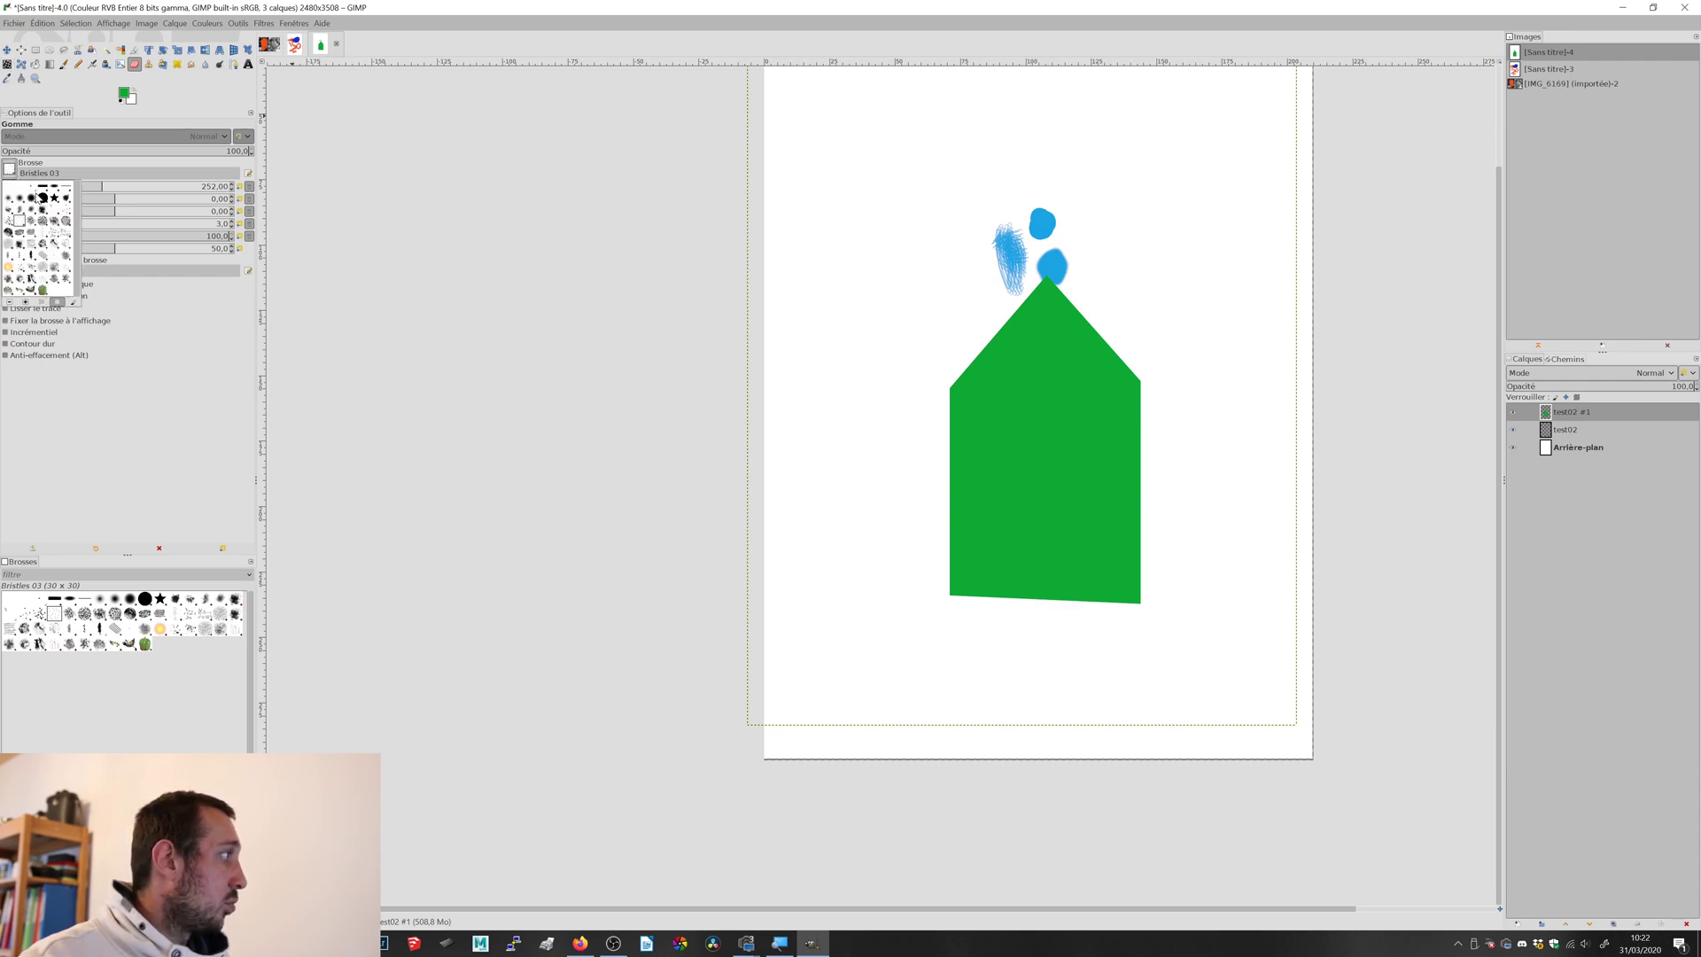
left_click(42, 197)
mouse_move(1049, 474)
left_mouse_down()
mouse_move(1063, 482)
mouse_move(1033, 478)
mouse_move(1099, 457)
mouse_move(1112, 416)
mouse_move(1073, 473)
mouse_move(1023, 465)
mouse_move(1134, 409)
mouse_move(1126, 448)
mouse_move(1067, 450)
mouse_move(1072, 463)
mouse_move(1112, 450)
mouse_move(1067, 443)
mouse_move(1143, 448)
mouse_move(1088, 483)
mouse_move(1109, 496)
left_mouse_up()
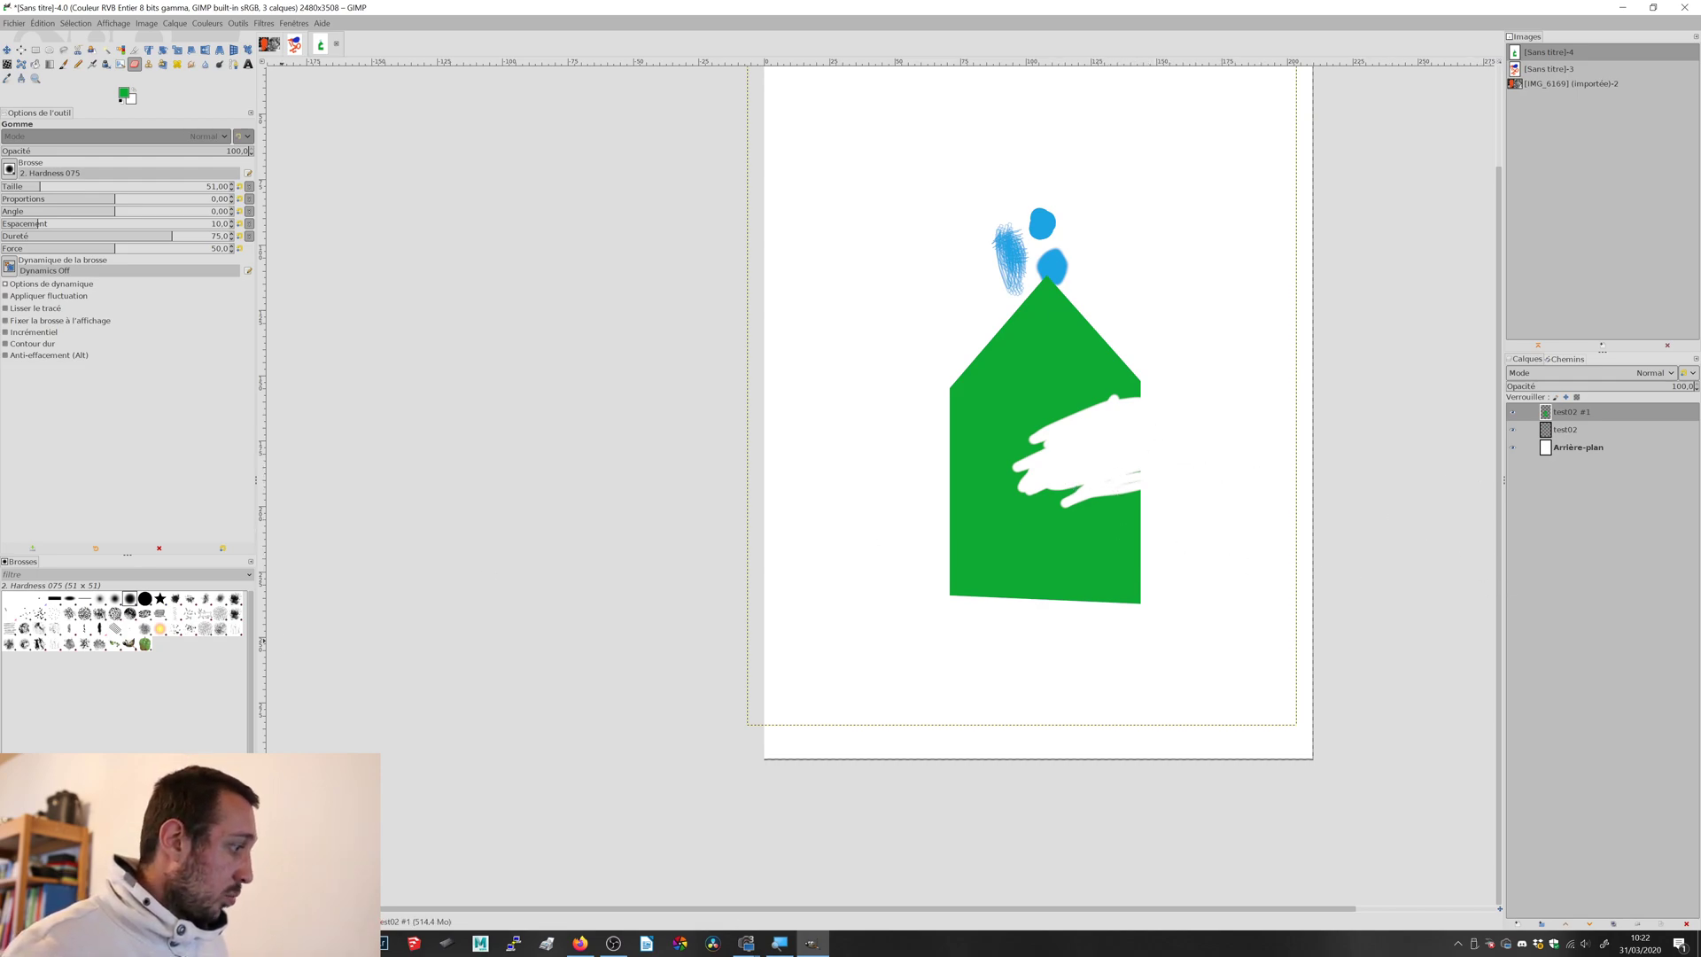
- Switch to Firefox and search Google Images for "arbre" in a new tab, browsing the pictures found
left_click(580, 944)
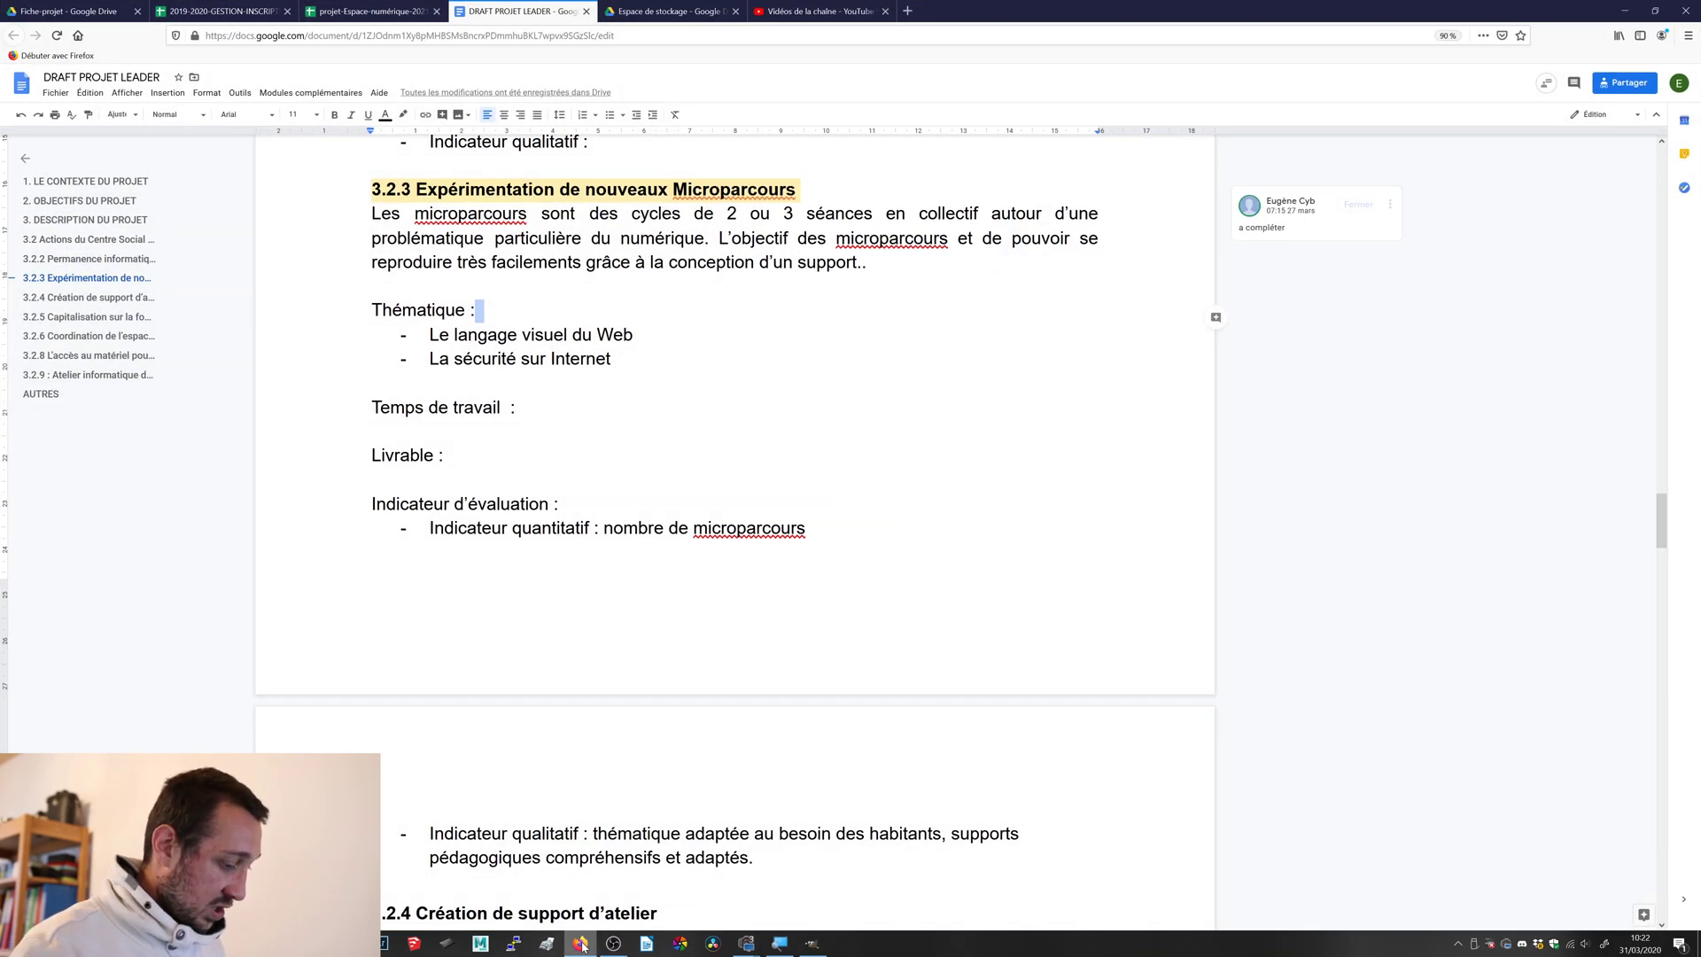
key("ctrl+t")
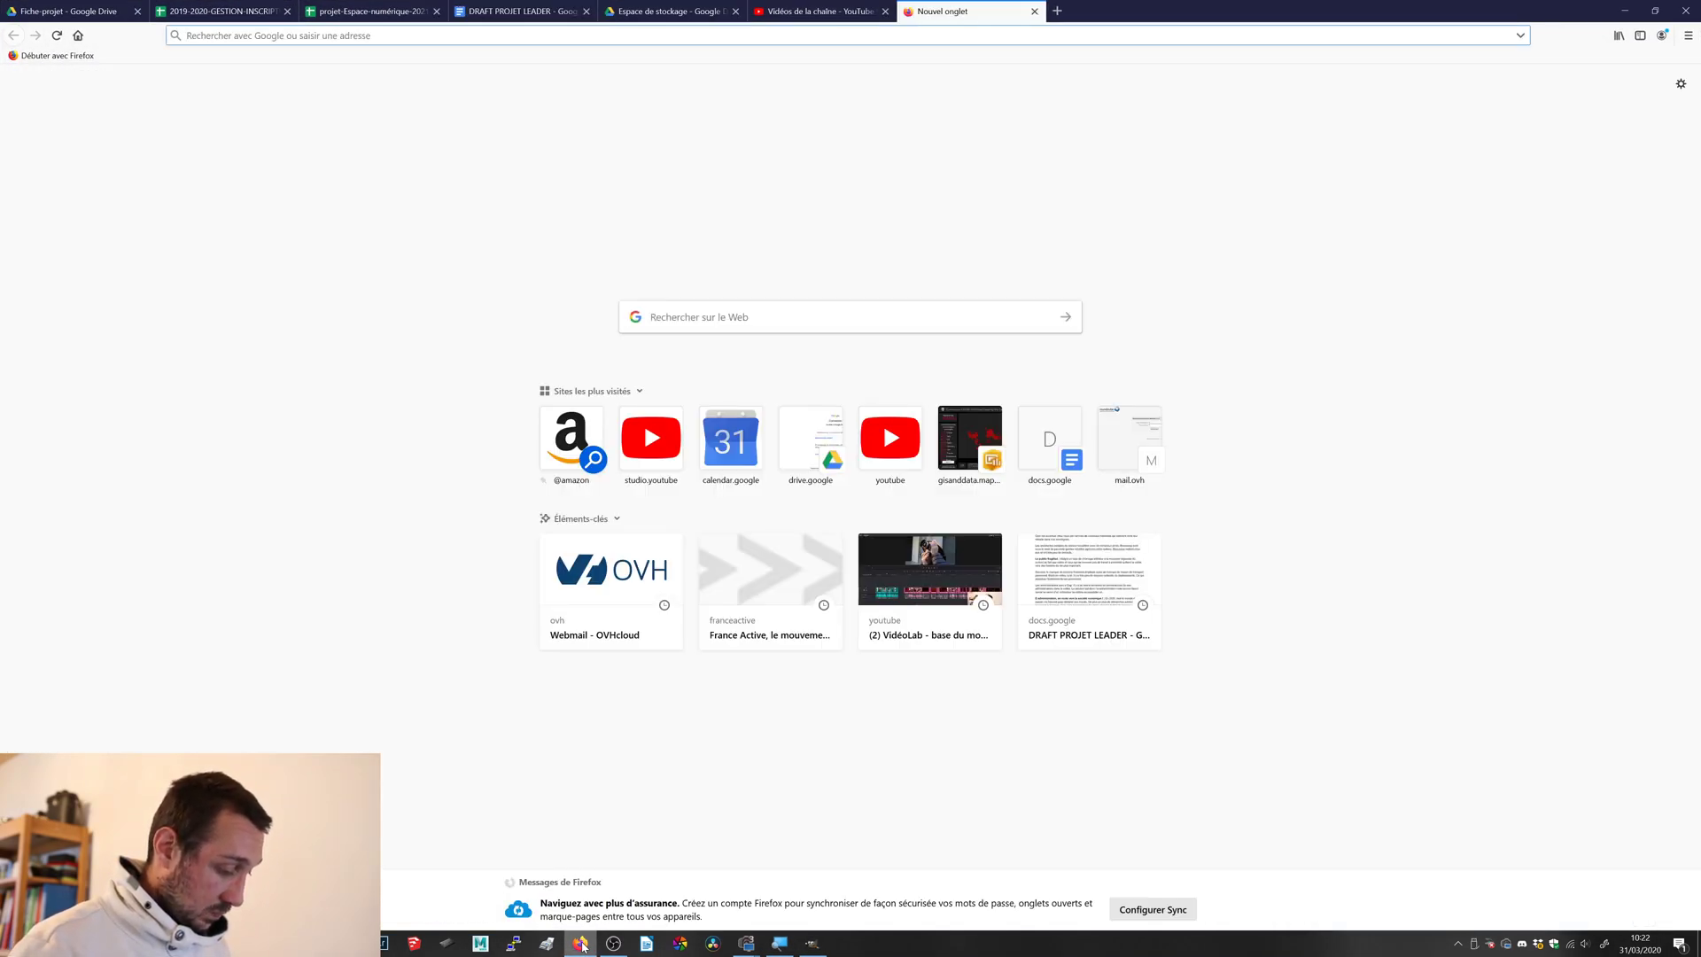
type("ARB")
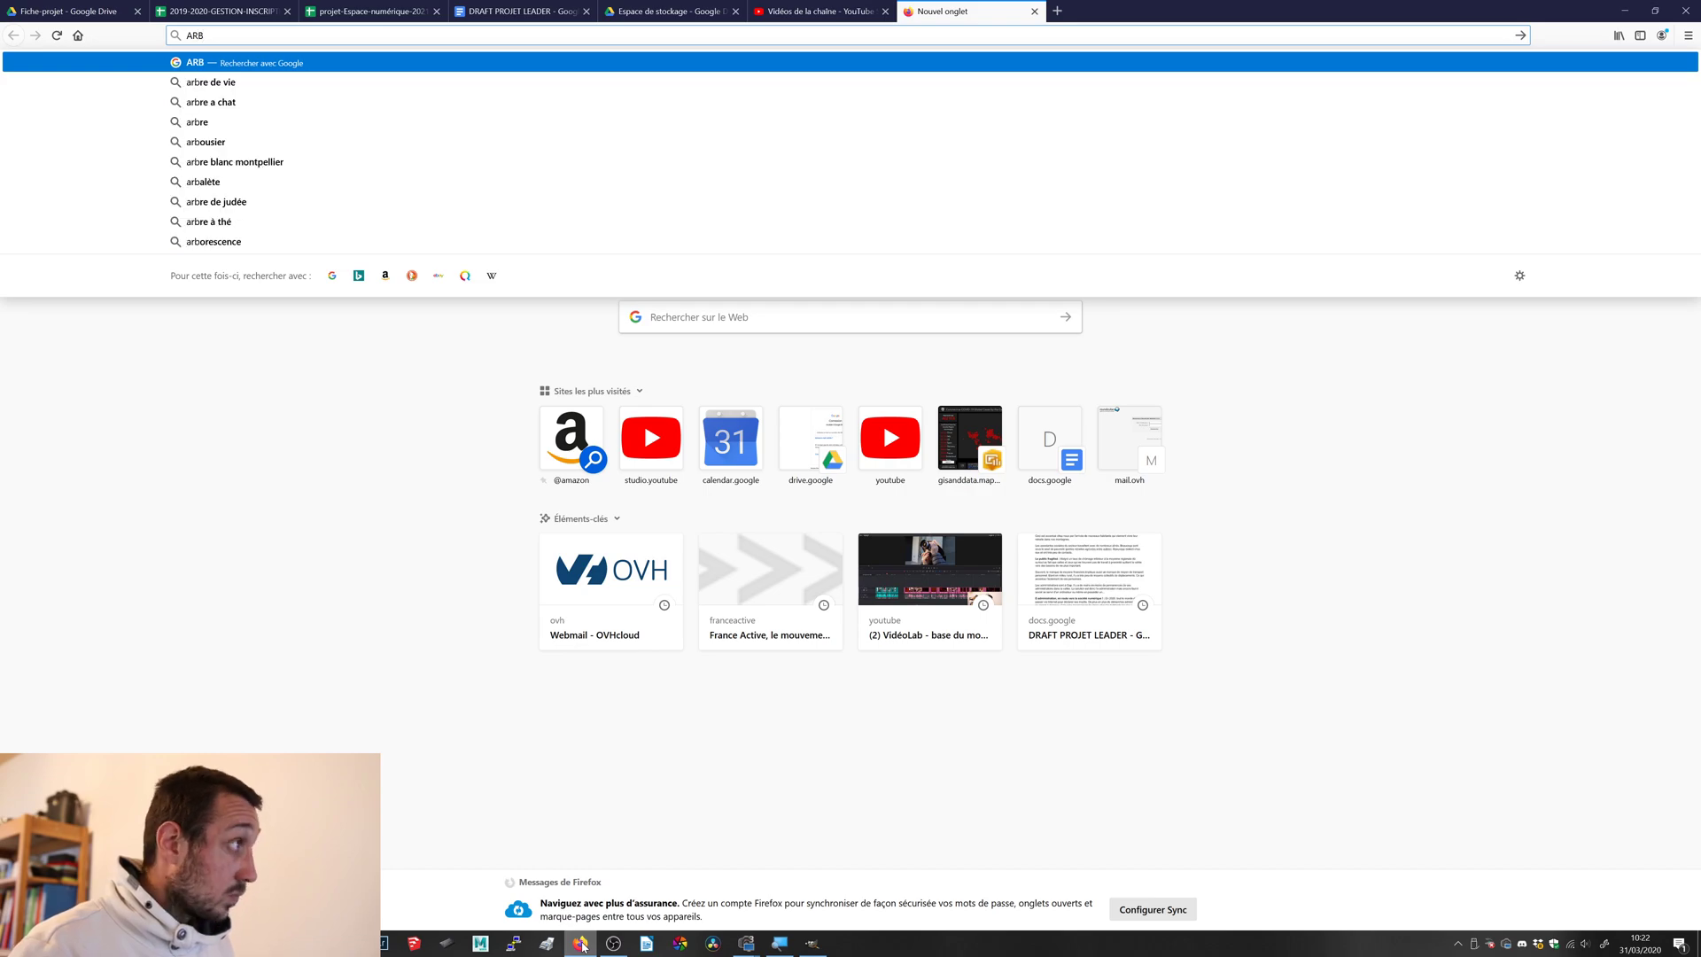
key("BackSpace")
key("BackSpace")
type("arbre")
key("Return")
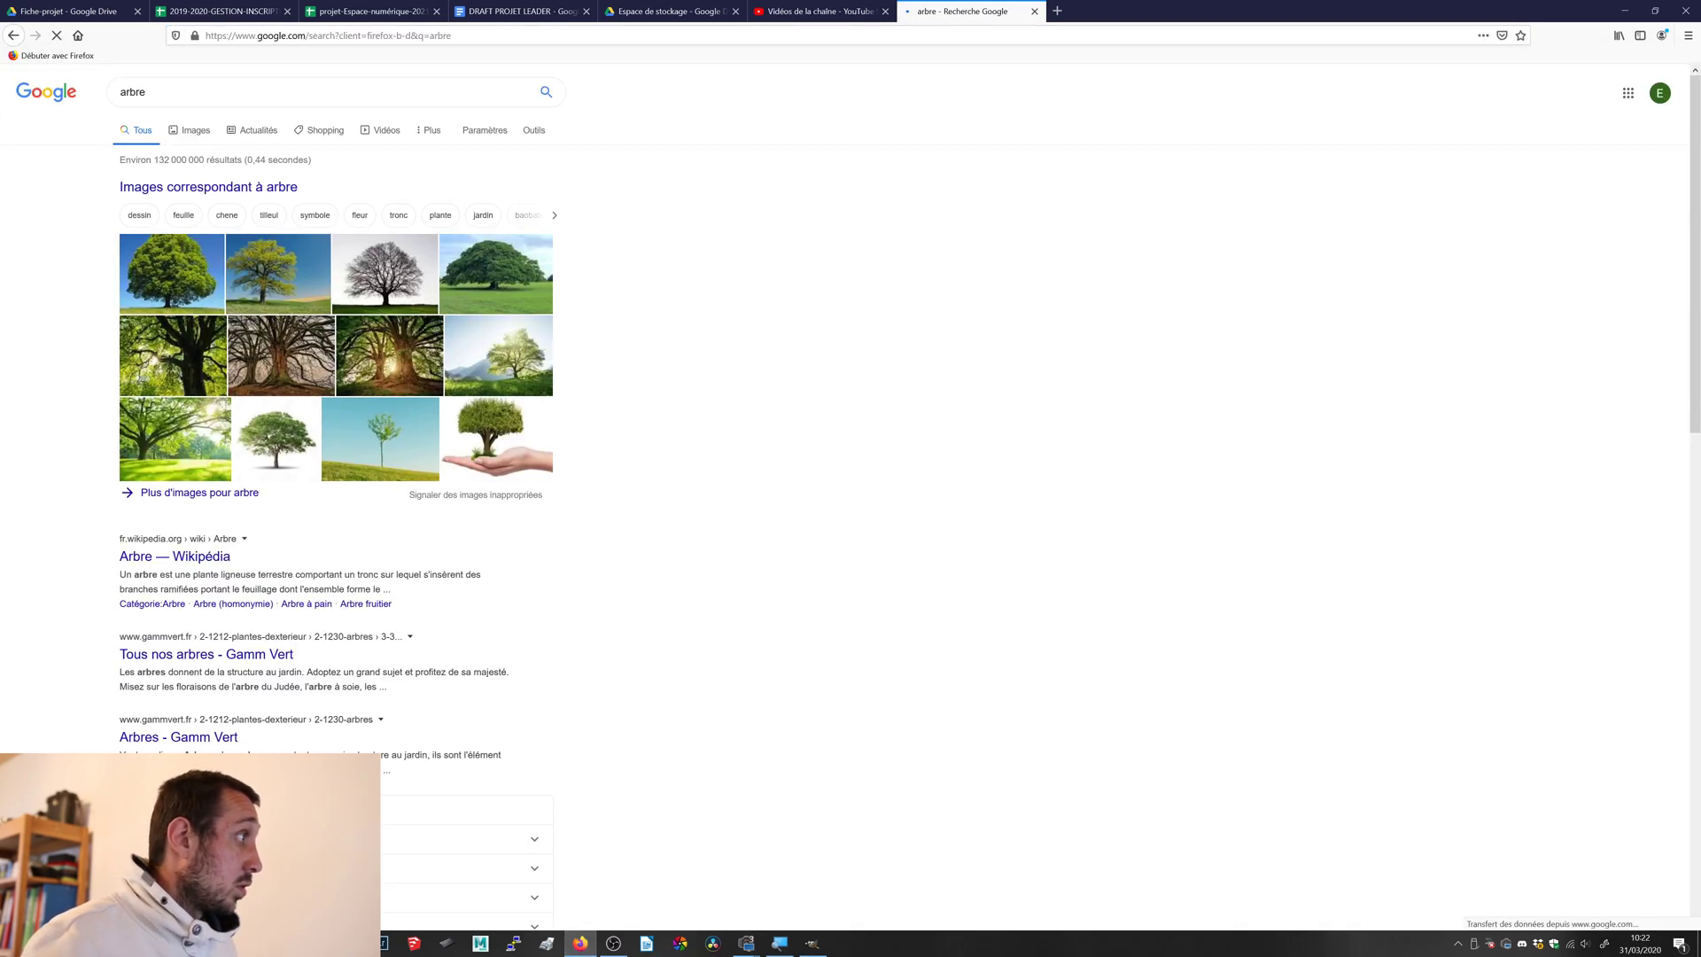
left_click(195, 130)
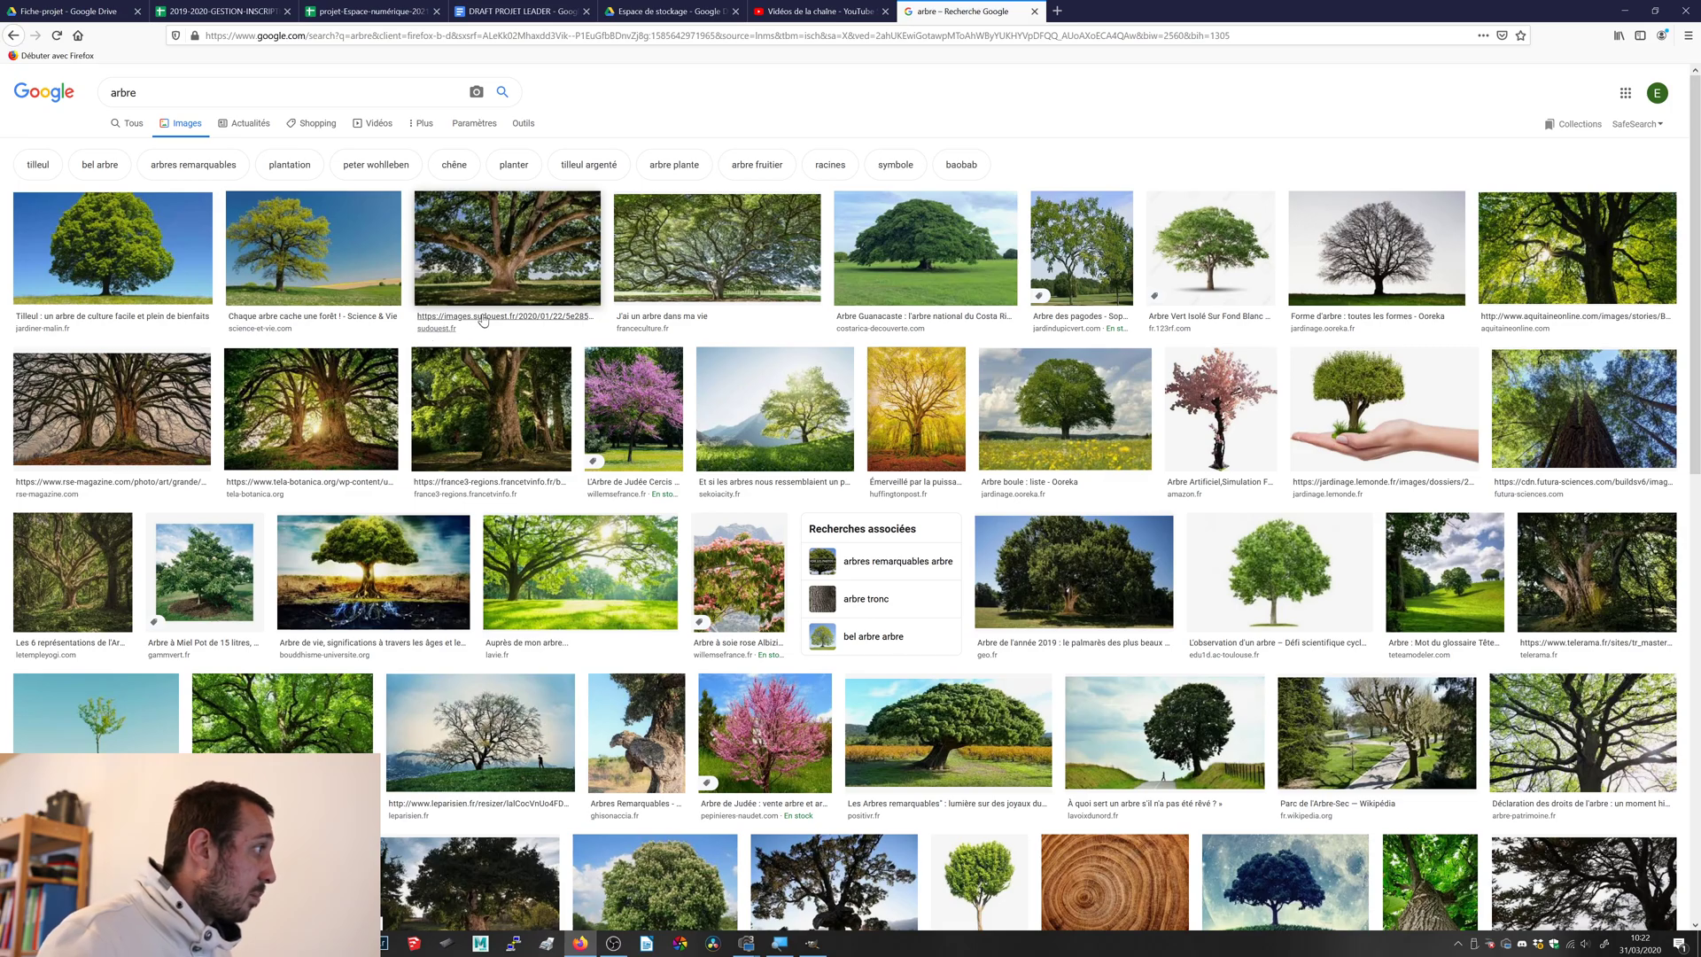
scroll(488, 315, "down", 2)
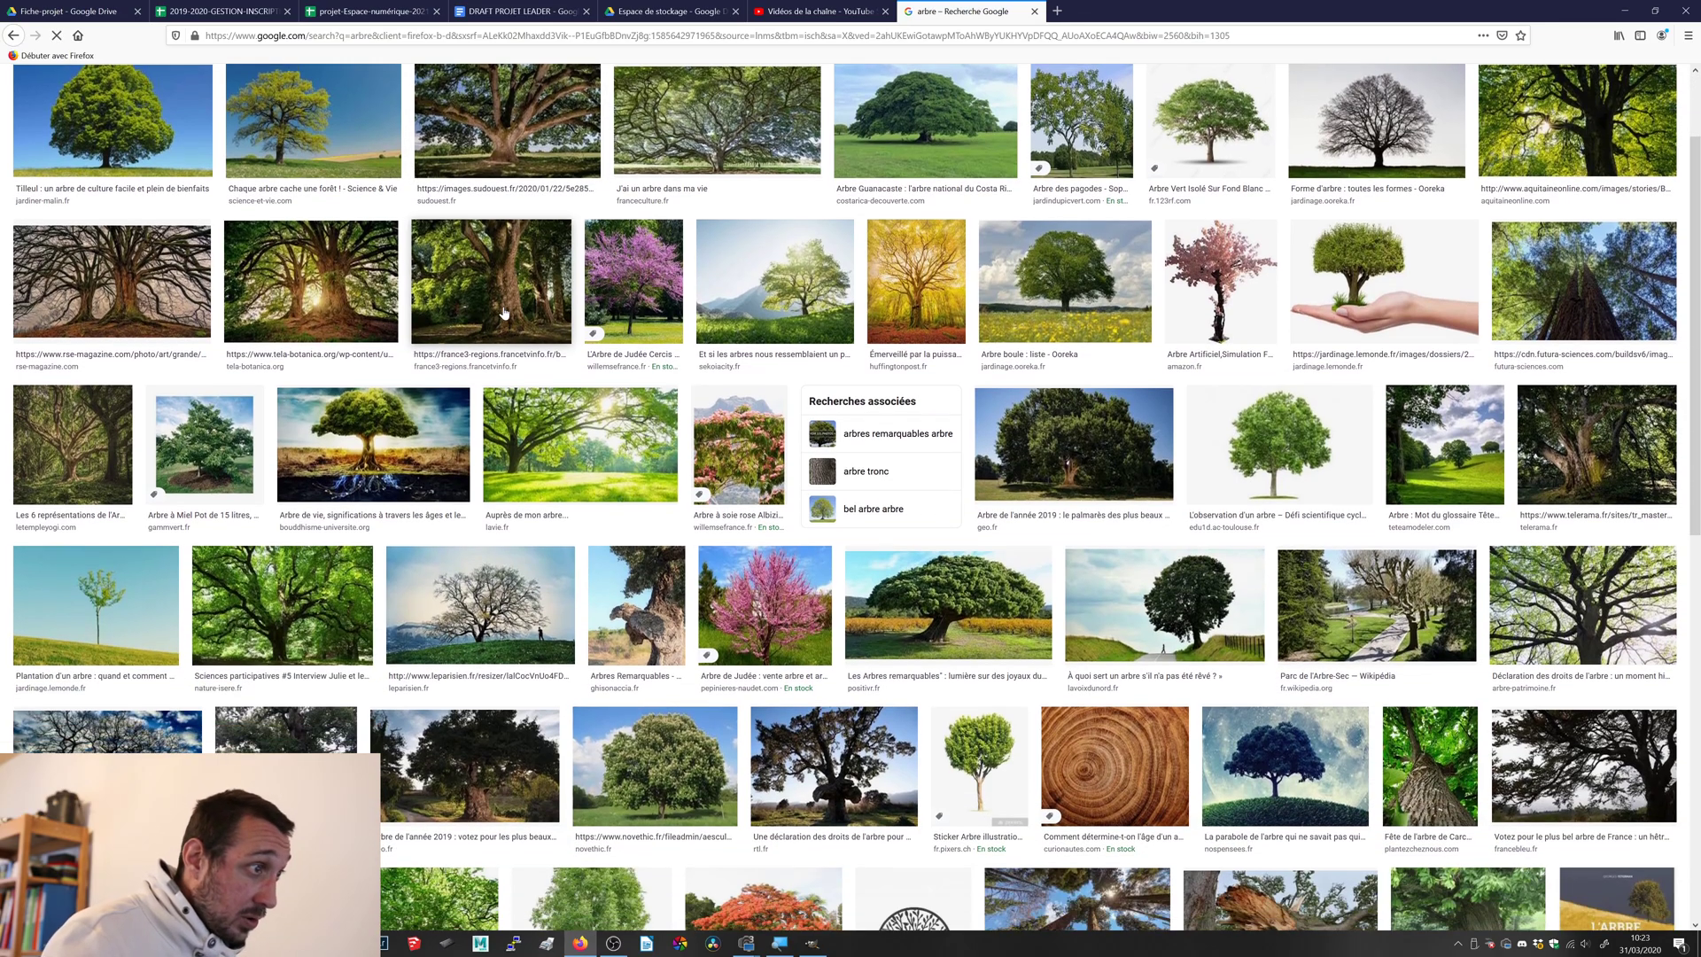
- Browse the "arbre" pictures, preview the young tree titled "Plantation d'un arbre" and open its source page in a separate tab
scroll(503, 312, "down", 5)
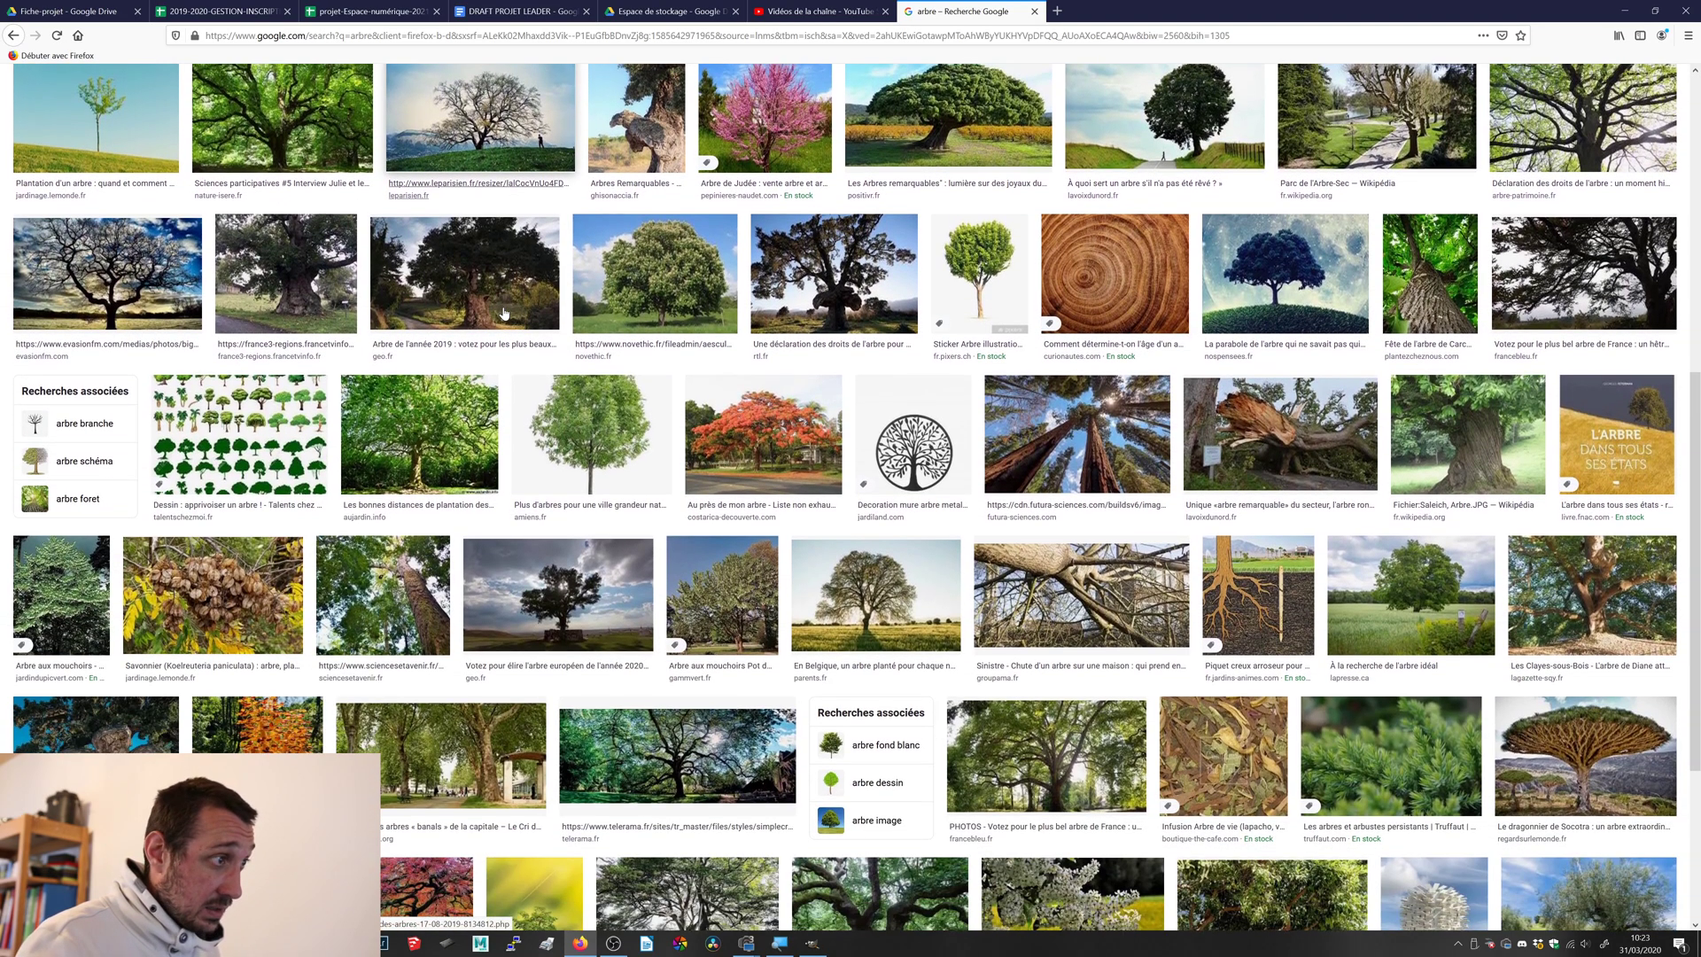
scroll(503, 312, "up", 1)
scroll(503, 312, "down", 4)
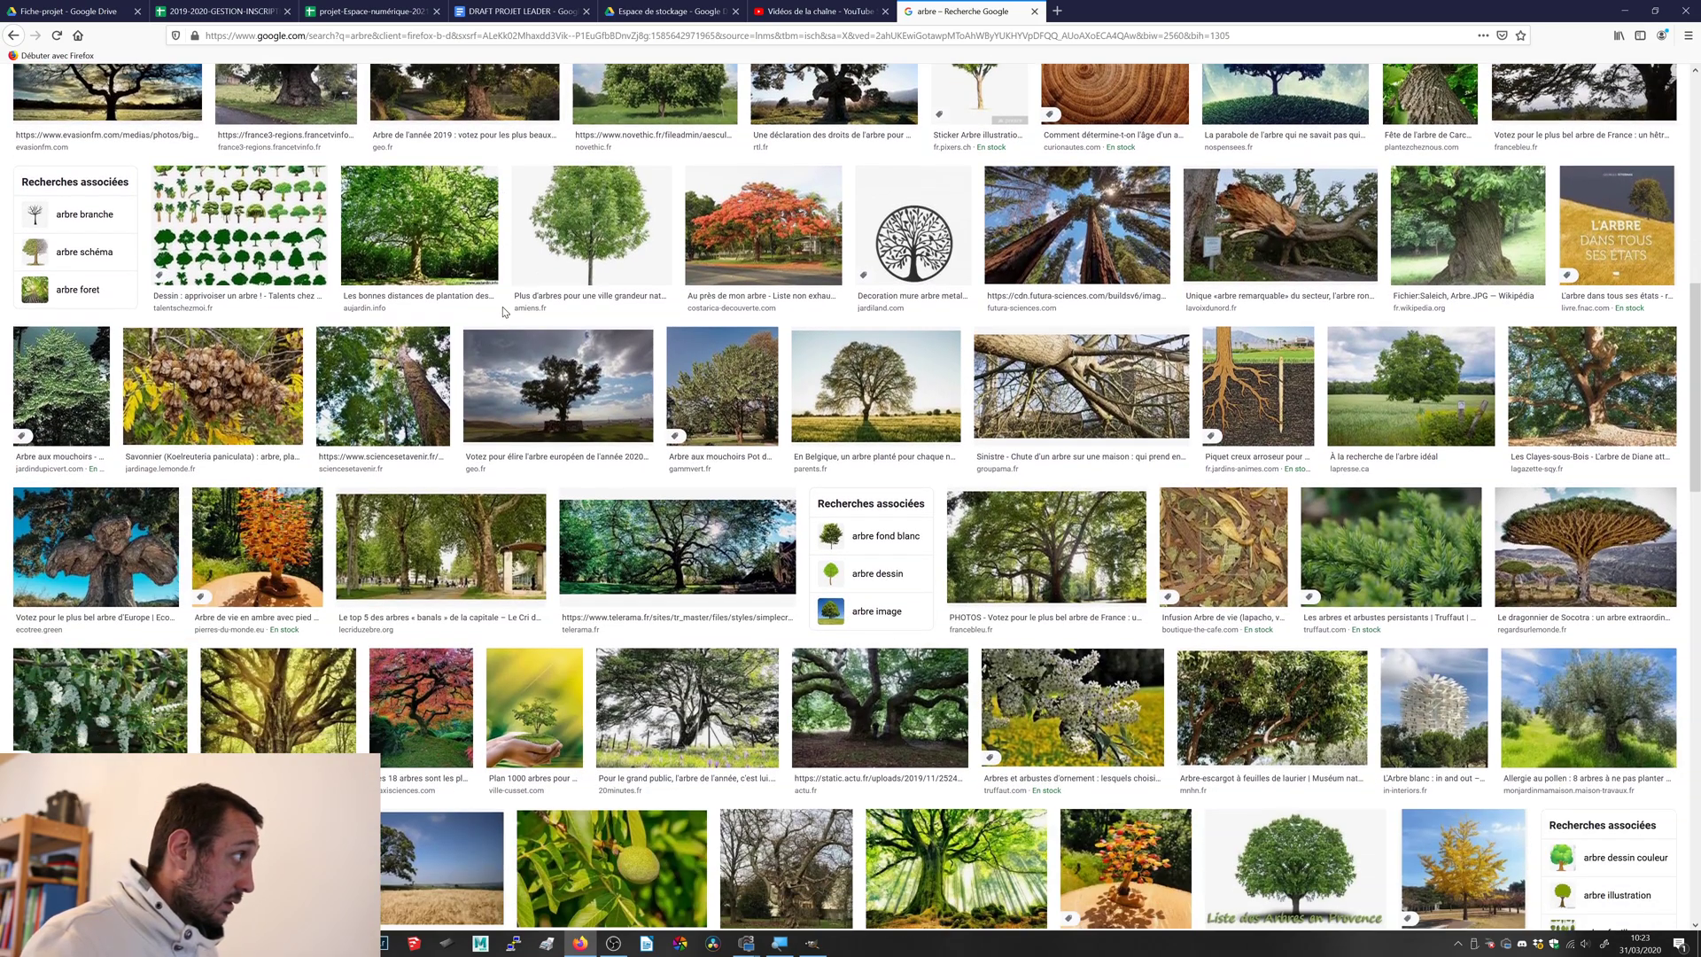
scroll(503, 312, "up", 4)
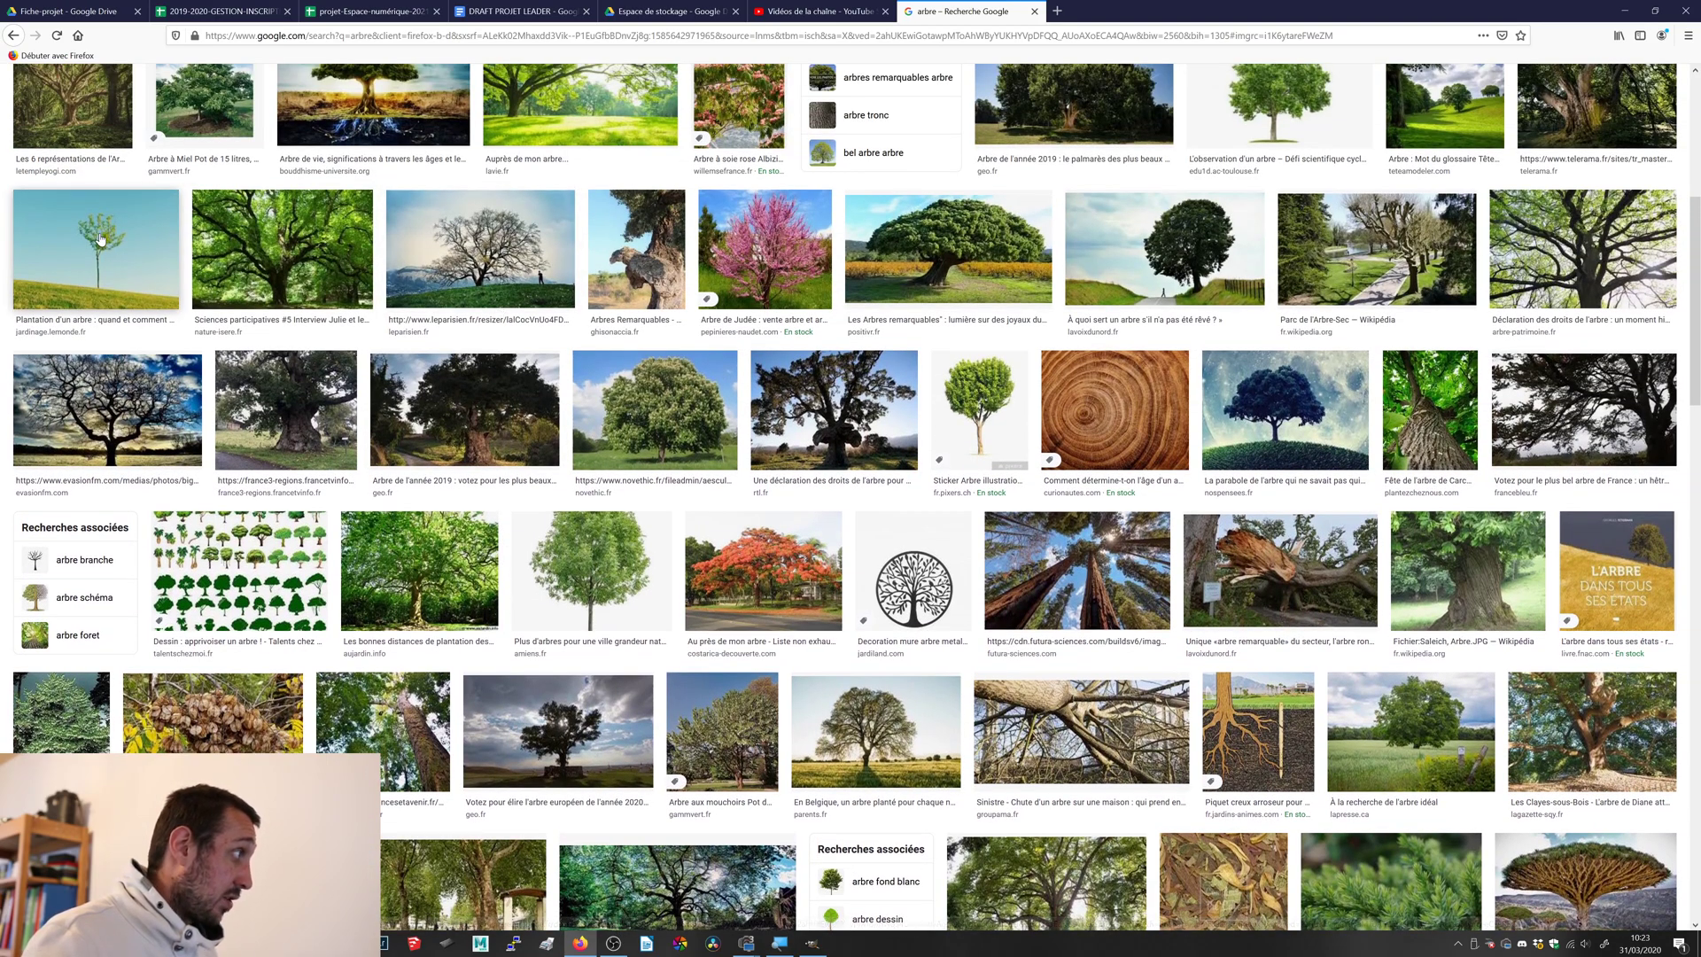
left_click(99, 239)
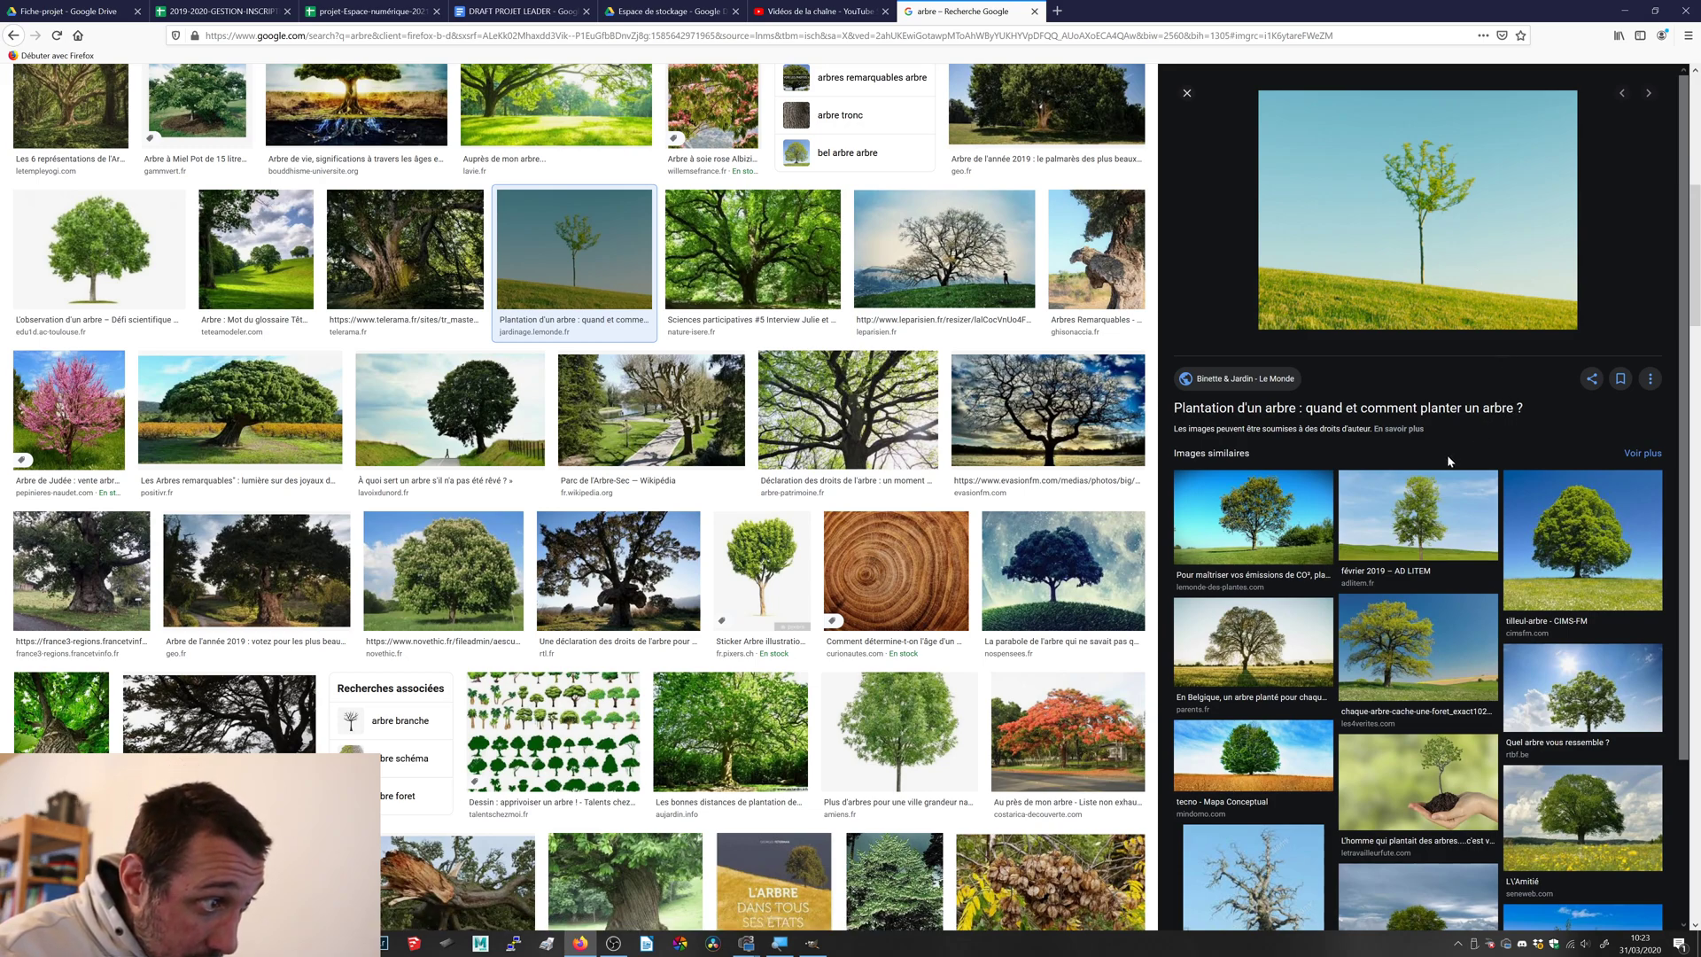
scroll(1449, 460, "down", 3)
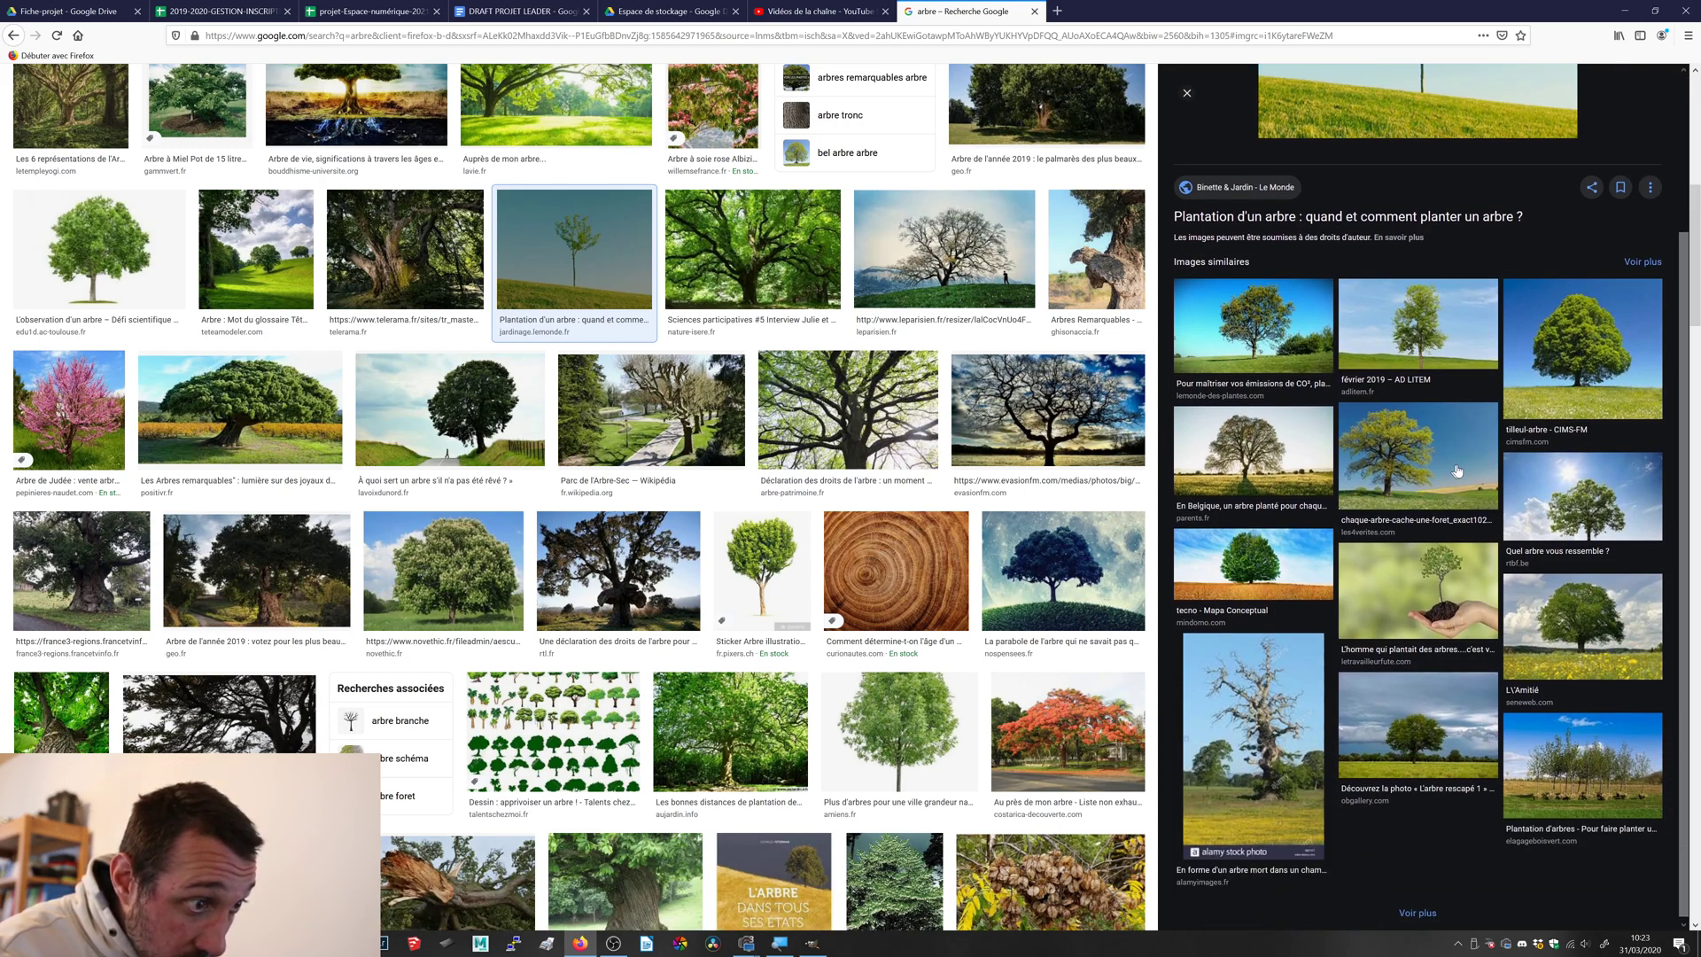
scroll(1455, 472, "up", 3)
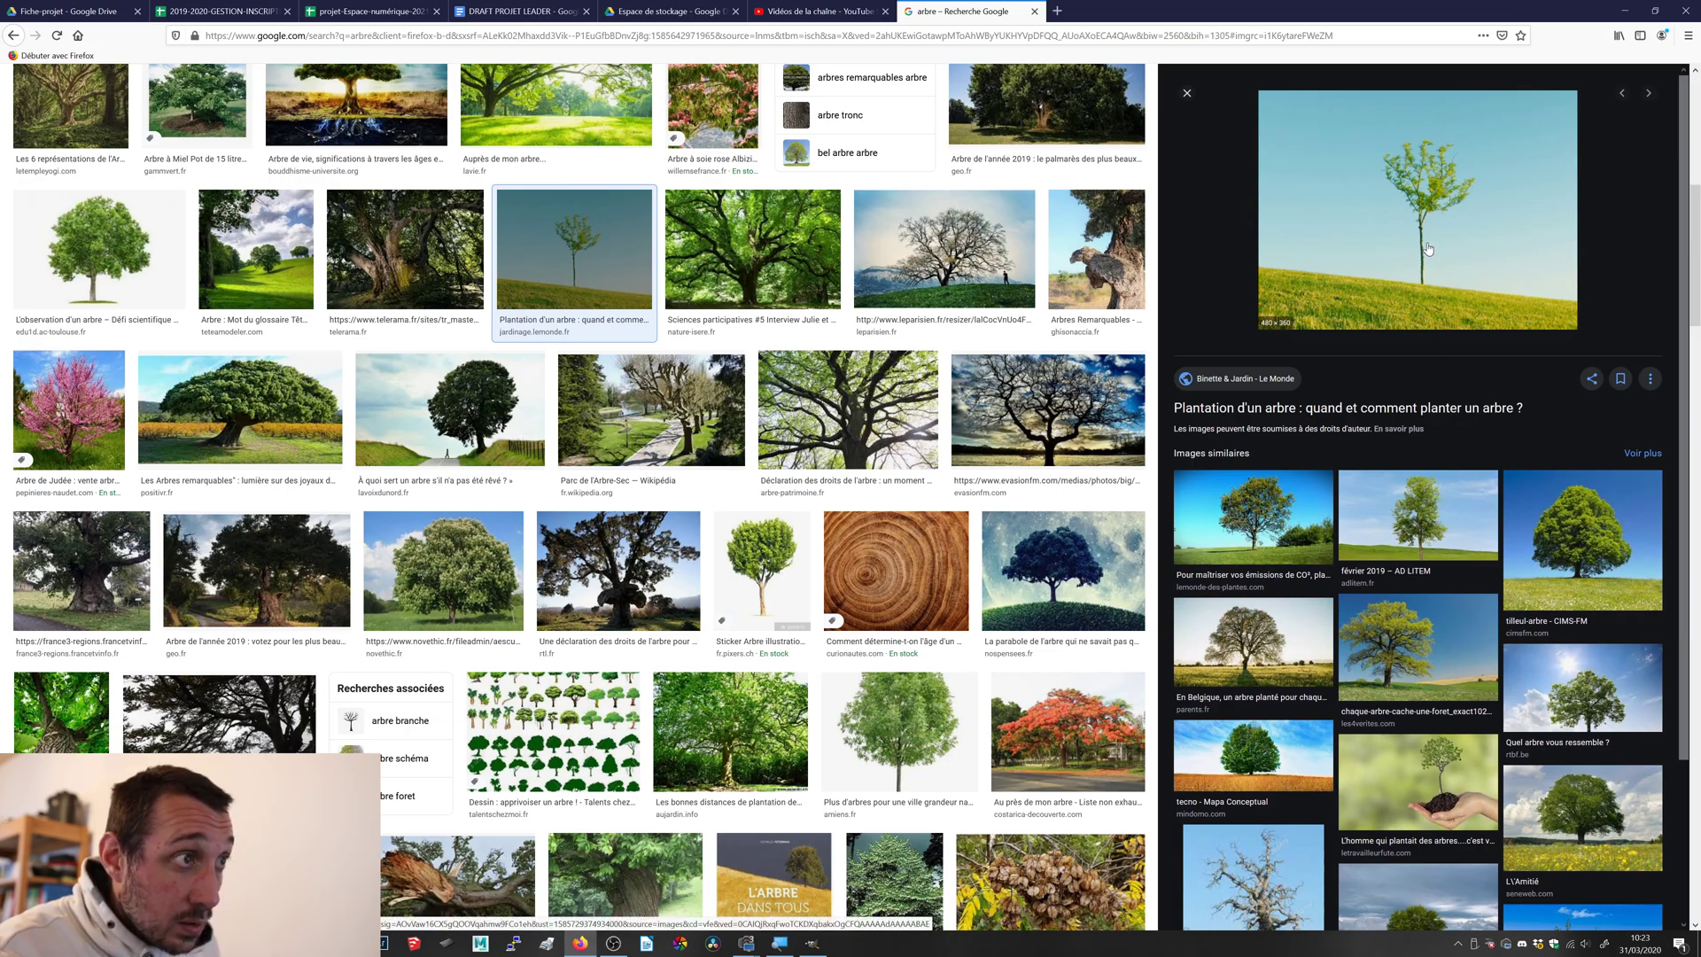
left_click(1428, 249)
left_click(966, 11)
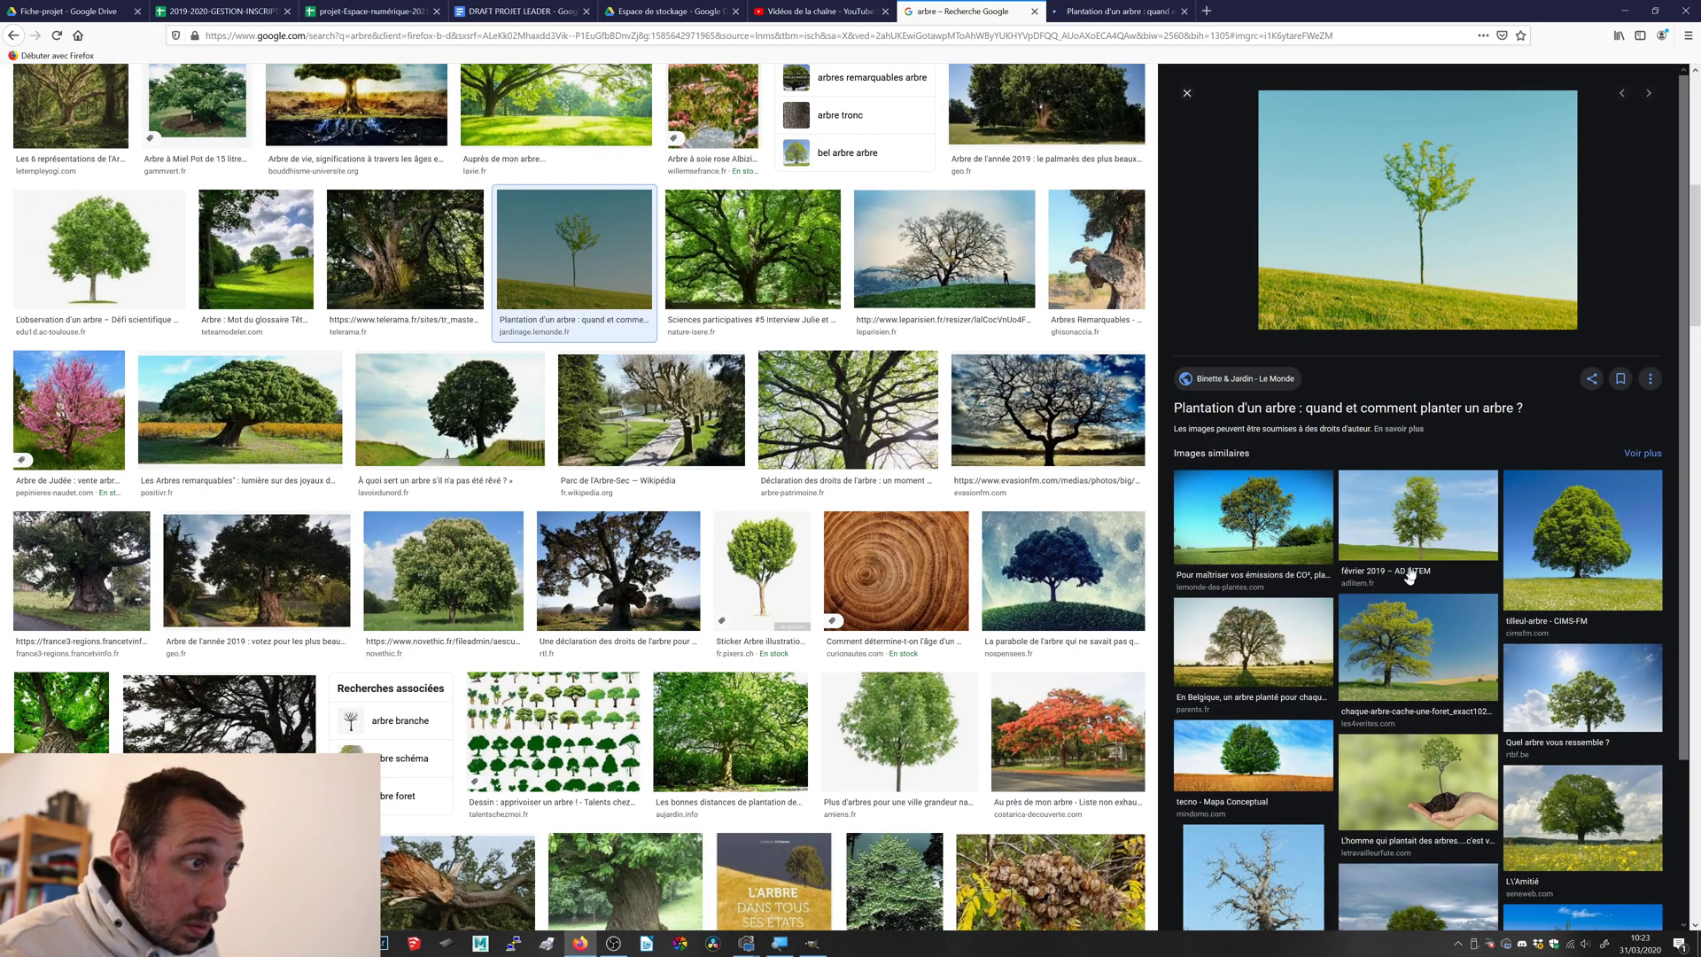
- Preview the similar picture "février 2019 – AD LITEM" and look through its related images
left_click(1413, 542)
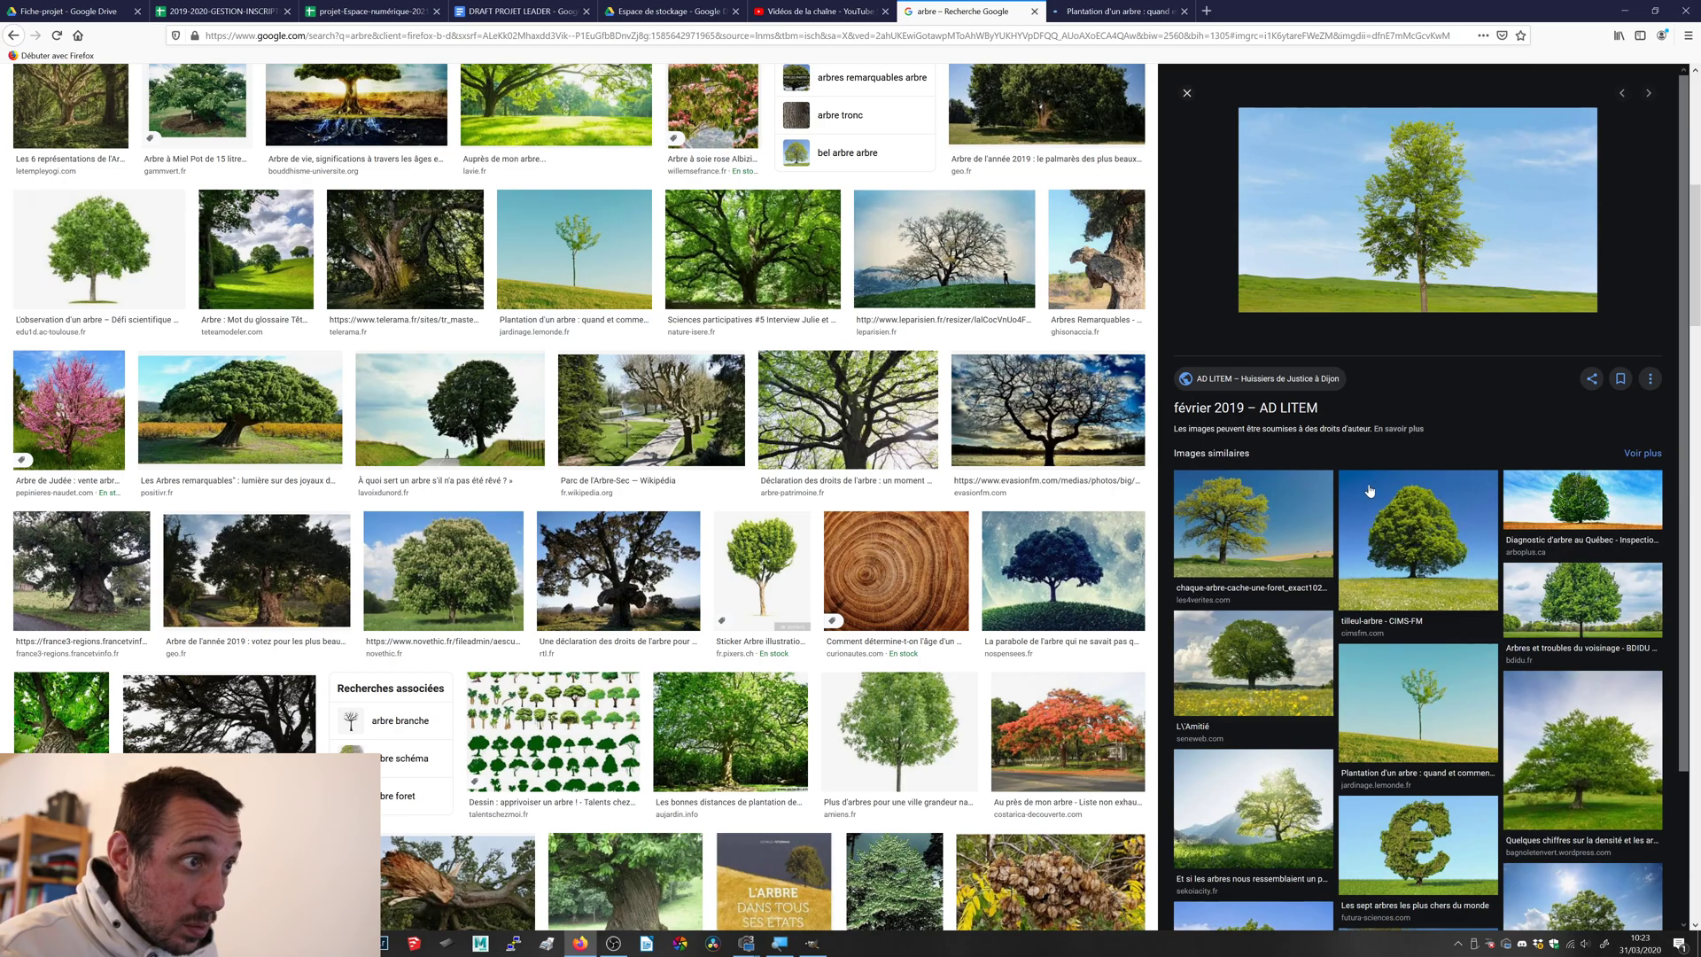
scroll(1369, 546, "down", 3)
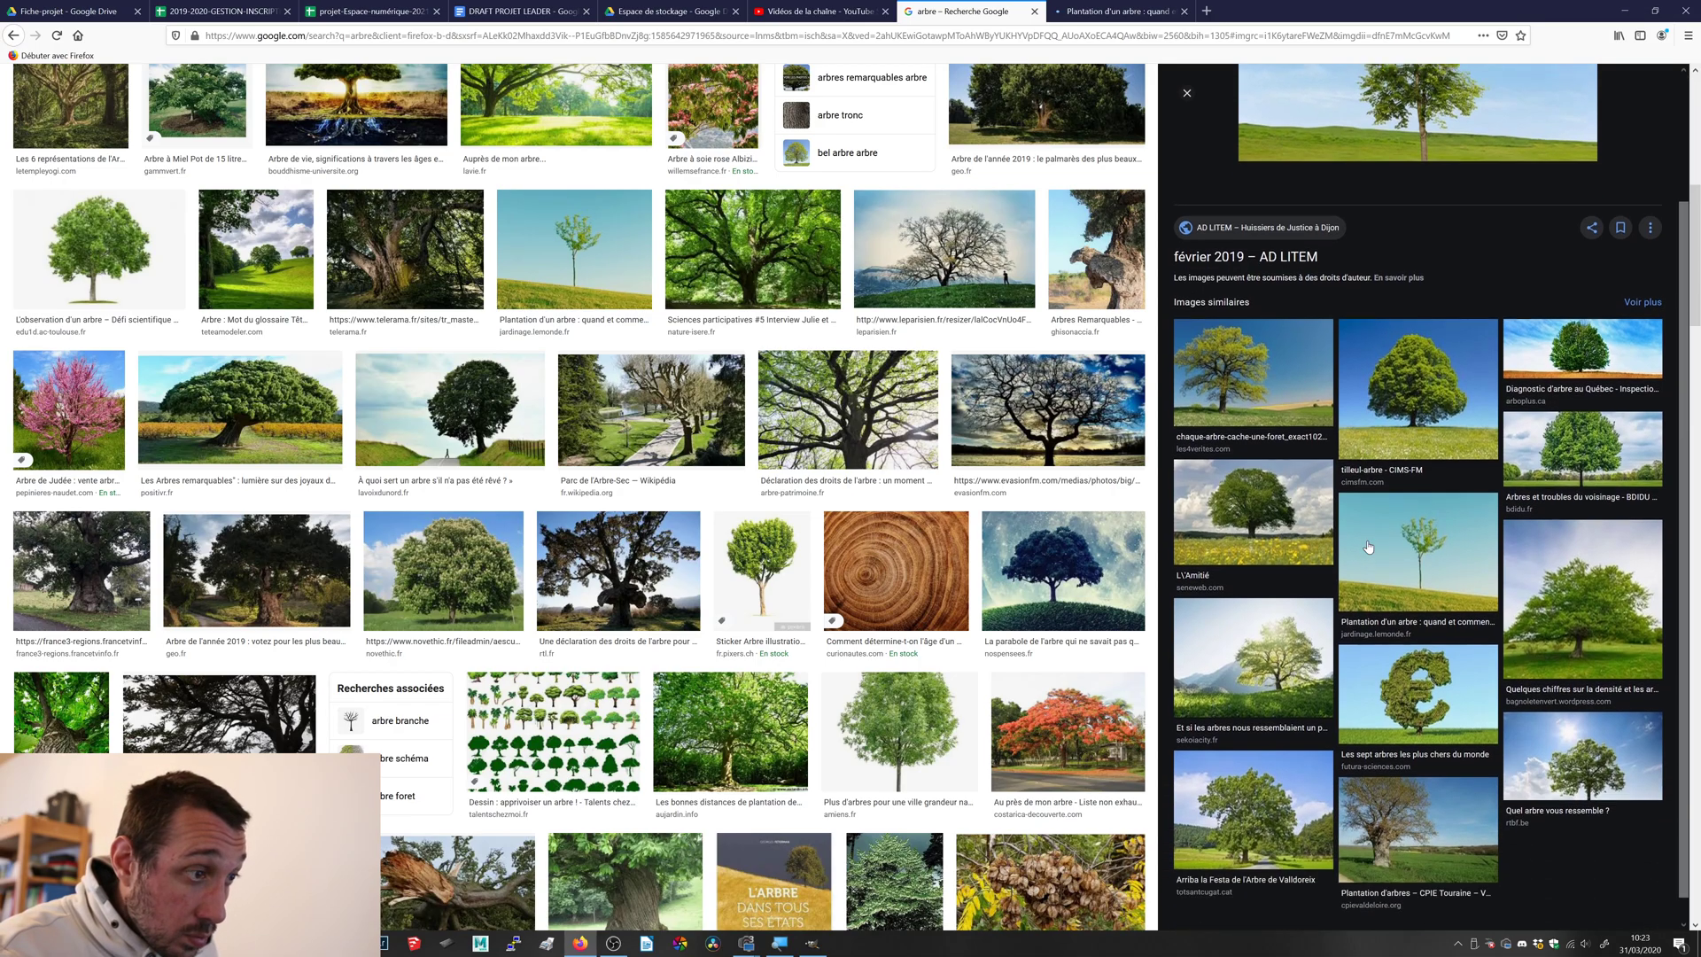
scroll(1369, 546, "up", 10)
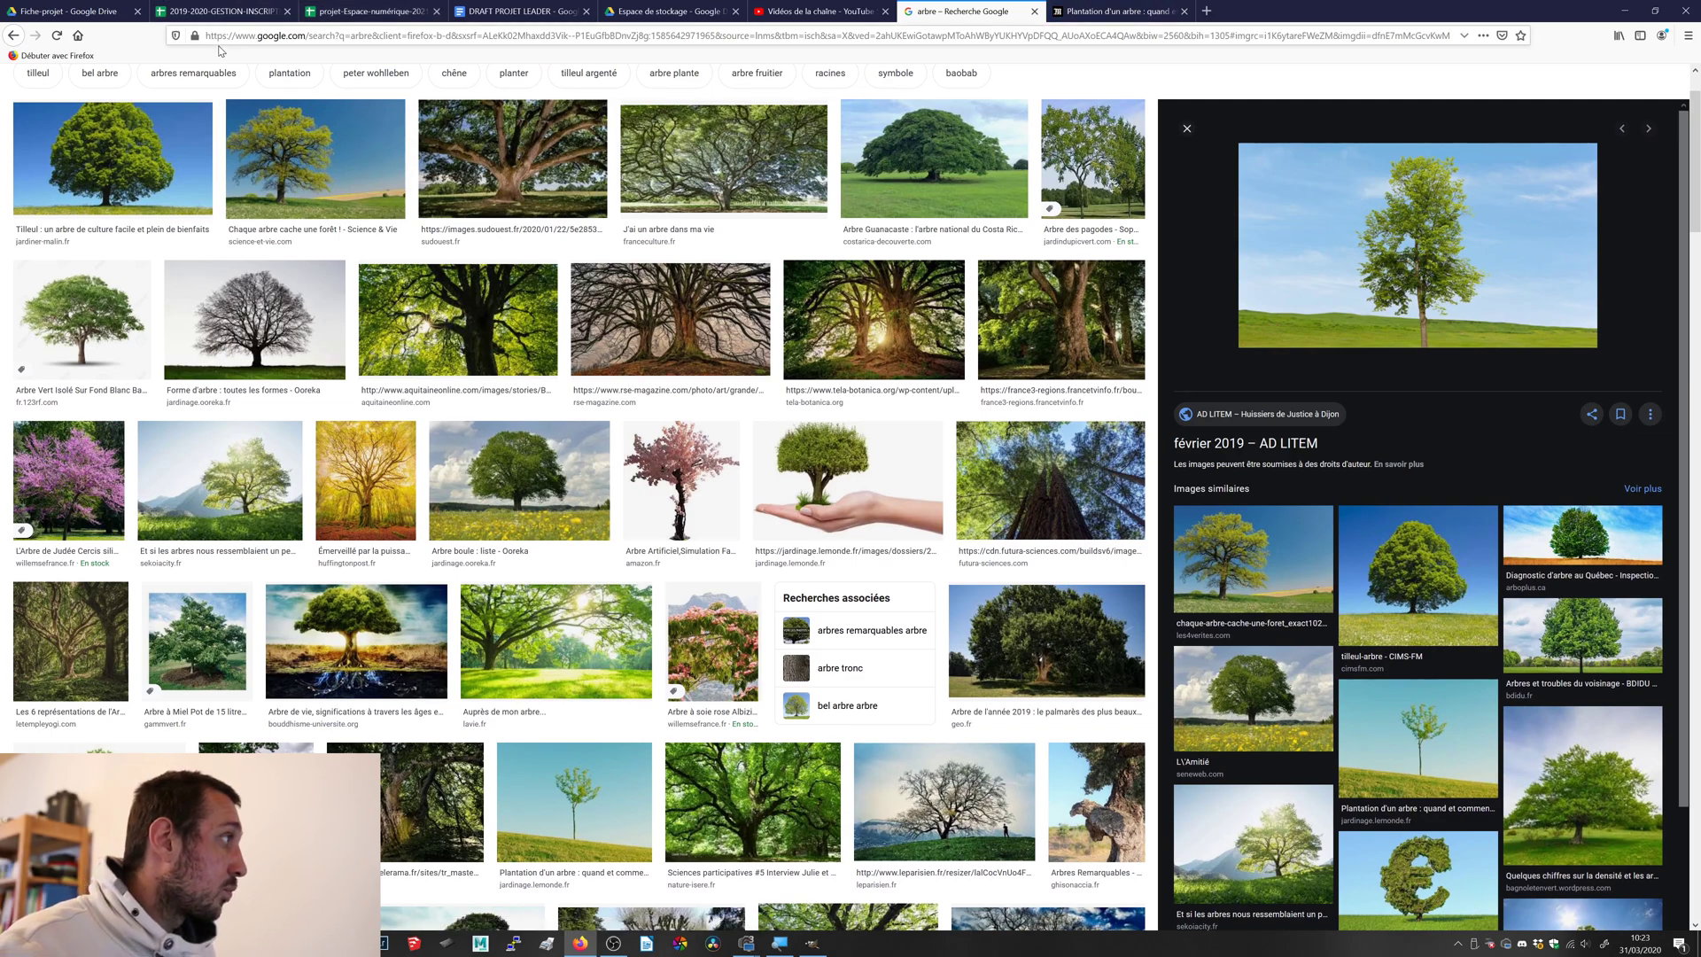
- Replace the Google Images query with "tree" and run the search
scroll(224, 98, "up", 2)
left_click_drag(246, 88, 60, 104)
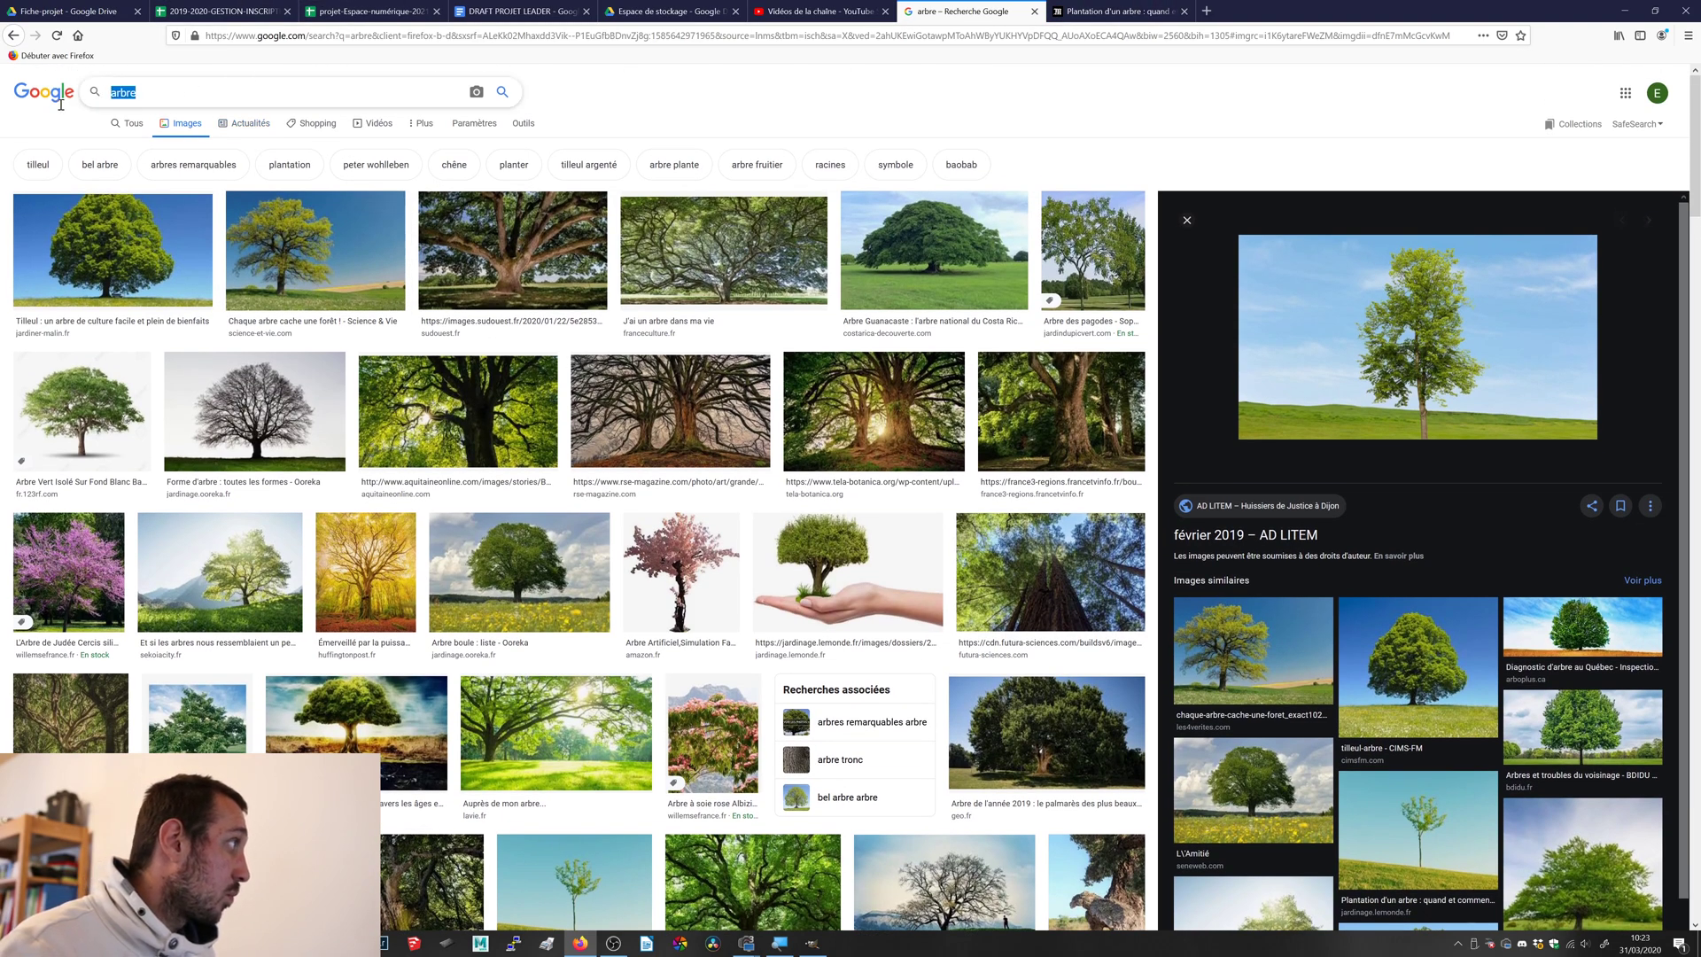
type("tree")
key("Return")
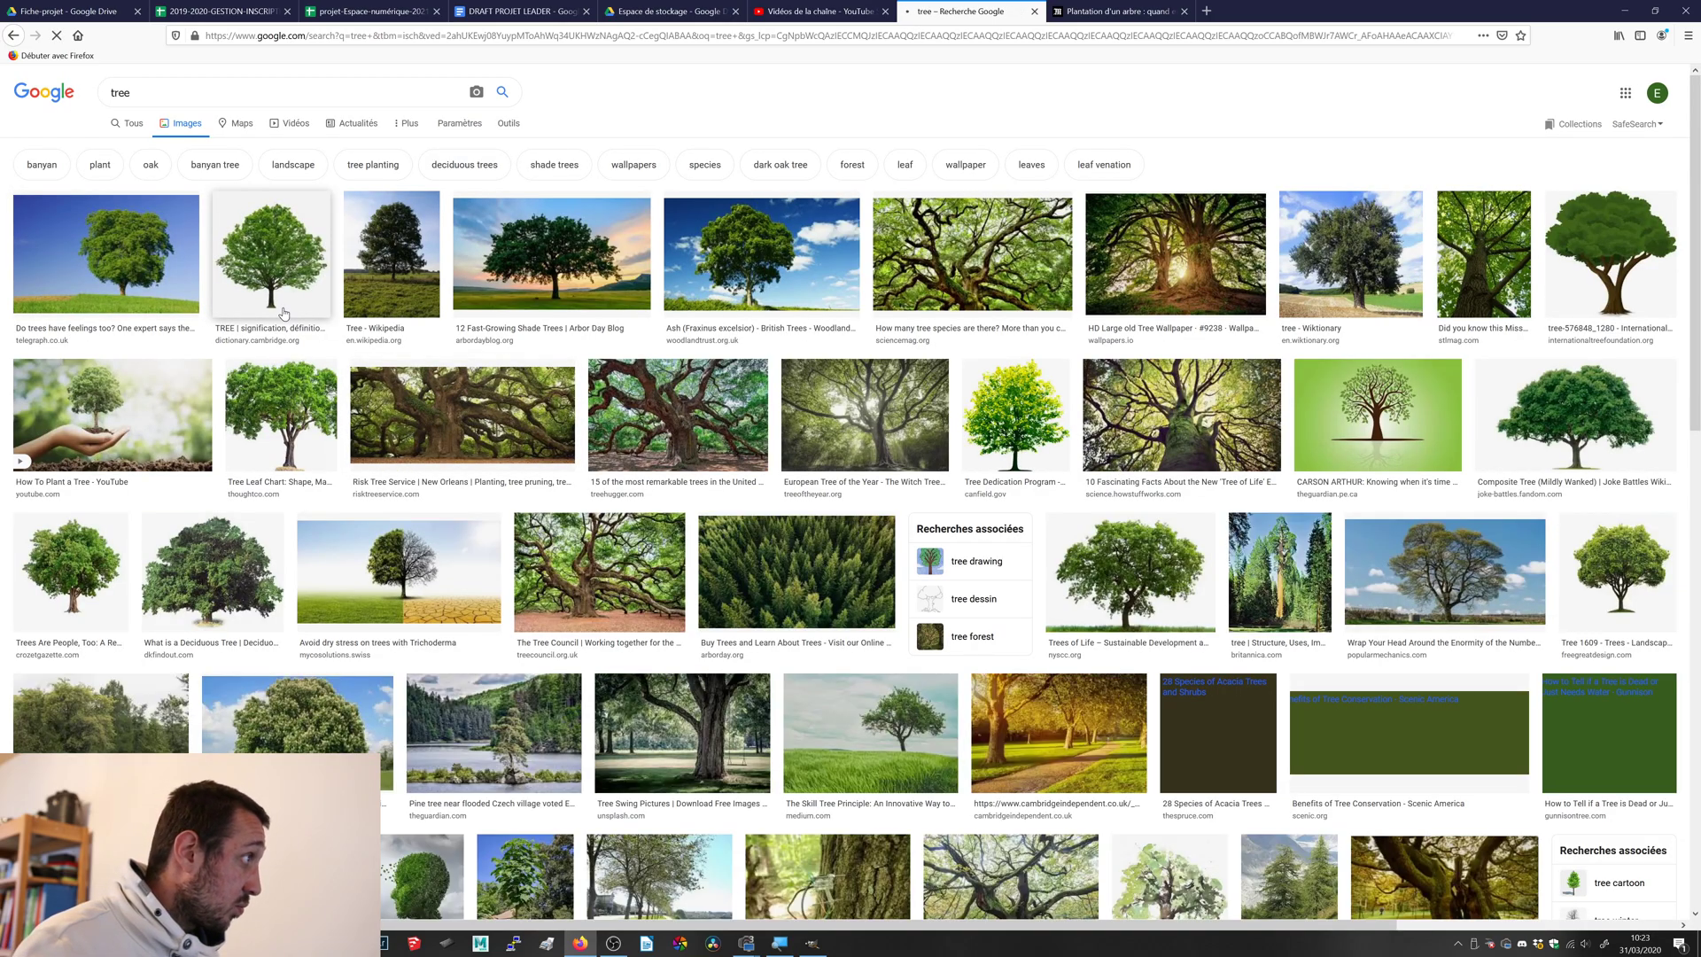
- Open The Telegraph's picture of a tree under a blue sky and save it to the Bureau folder under its suggested name
left_click(182, 301)
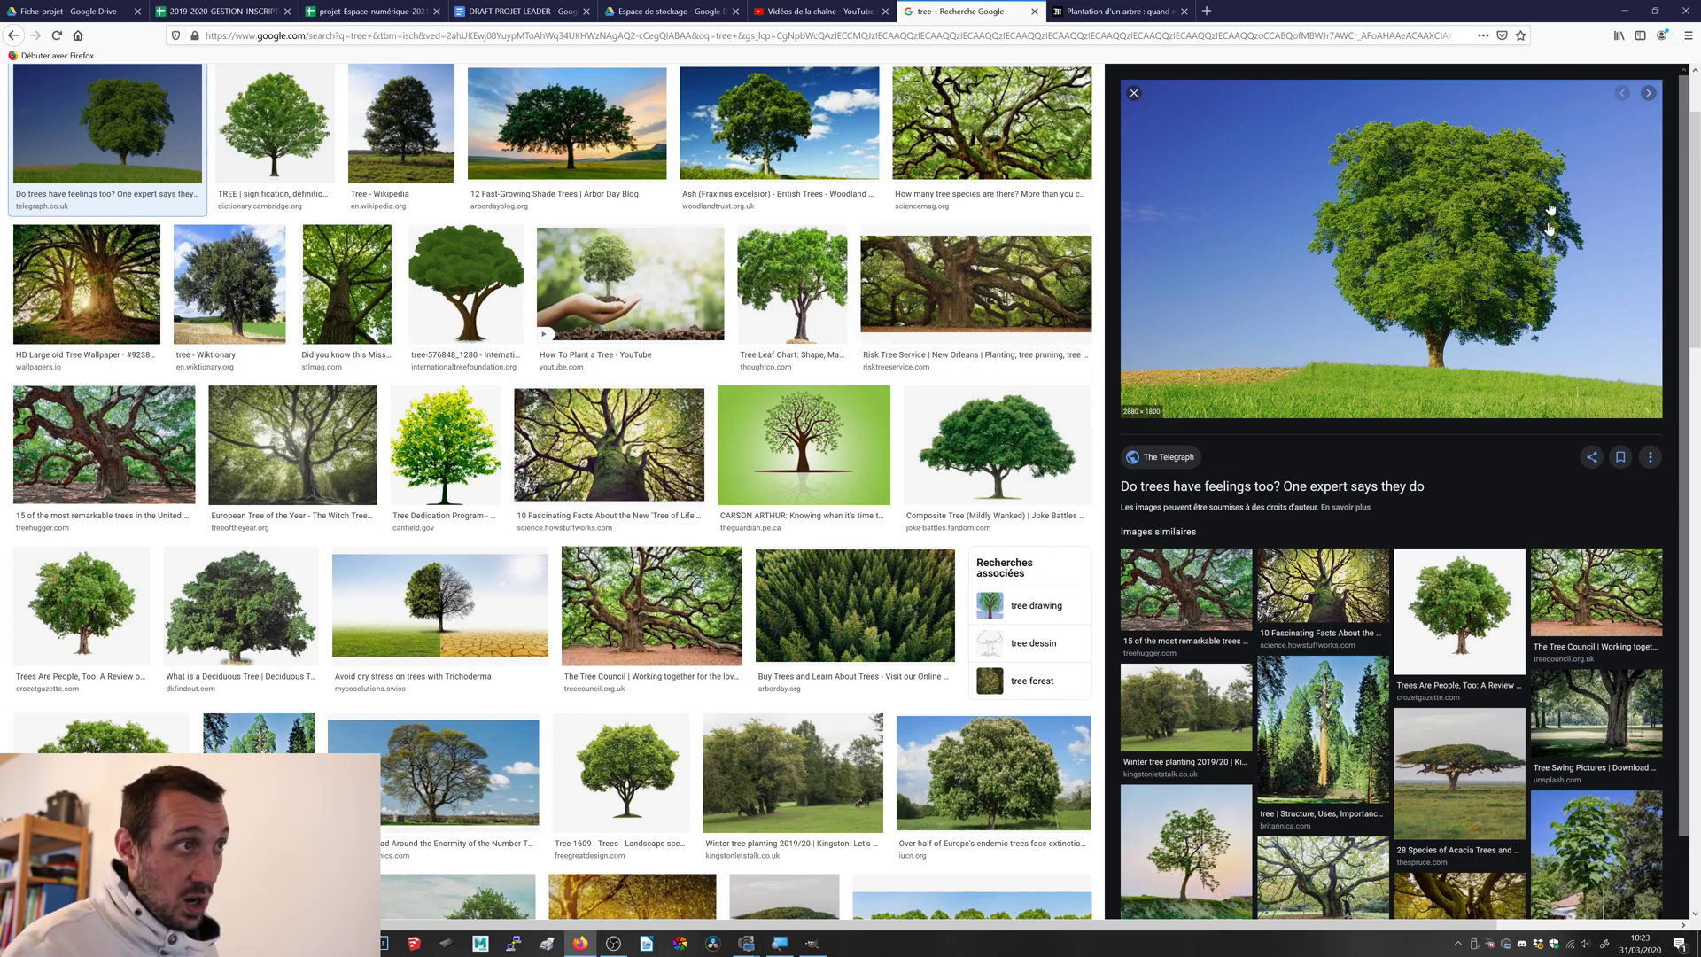
right_click(1416, 207)
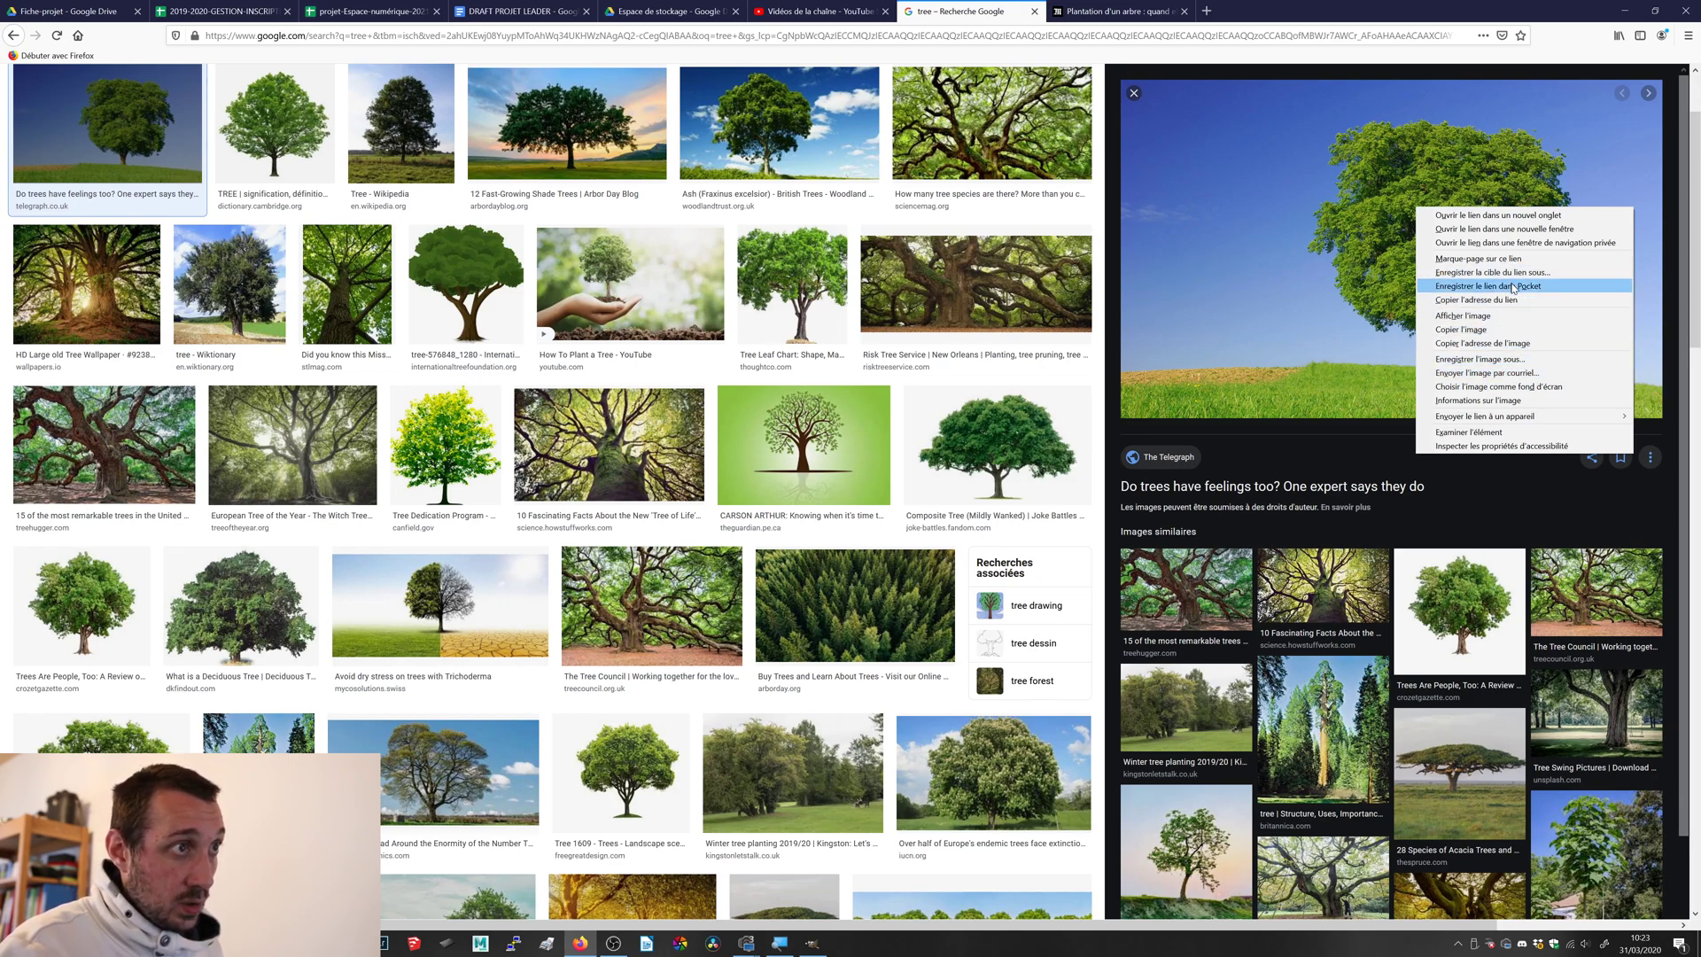
left_click(1509, 359)
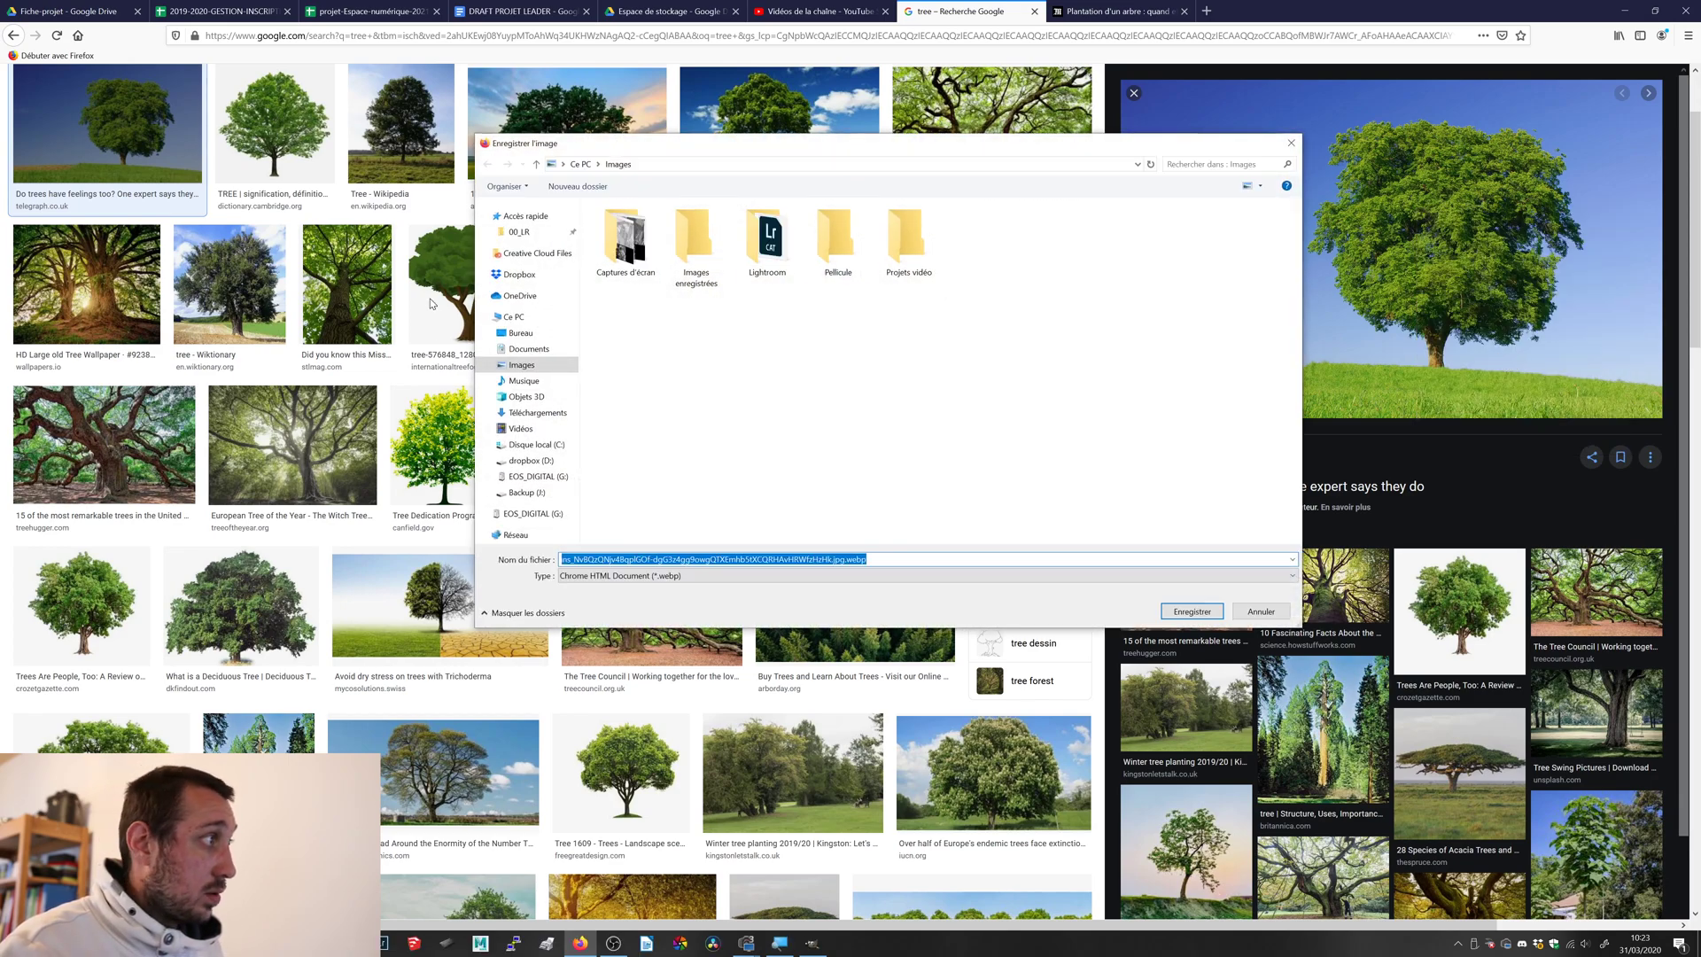
left_click(520, 333)
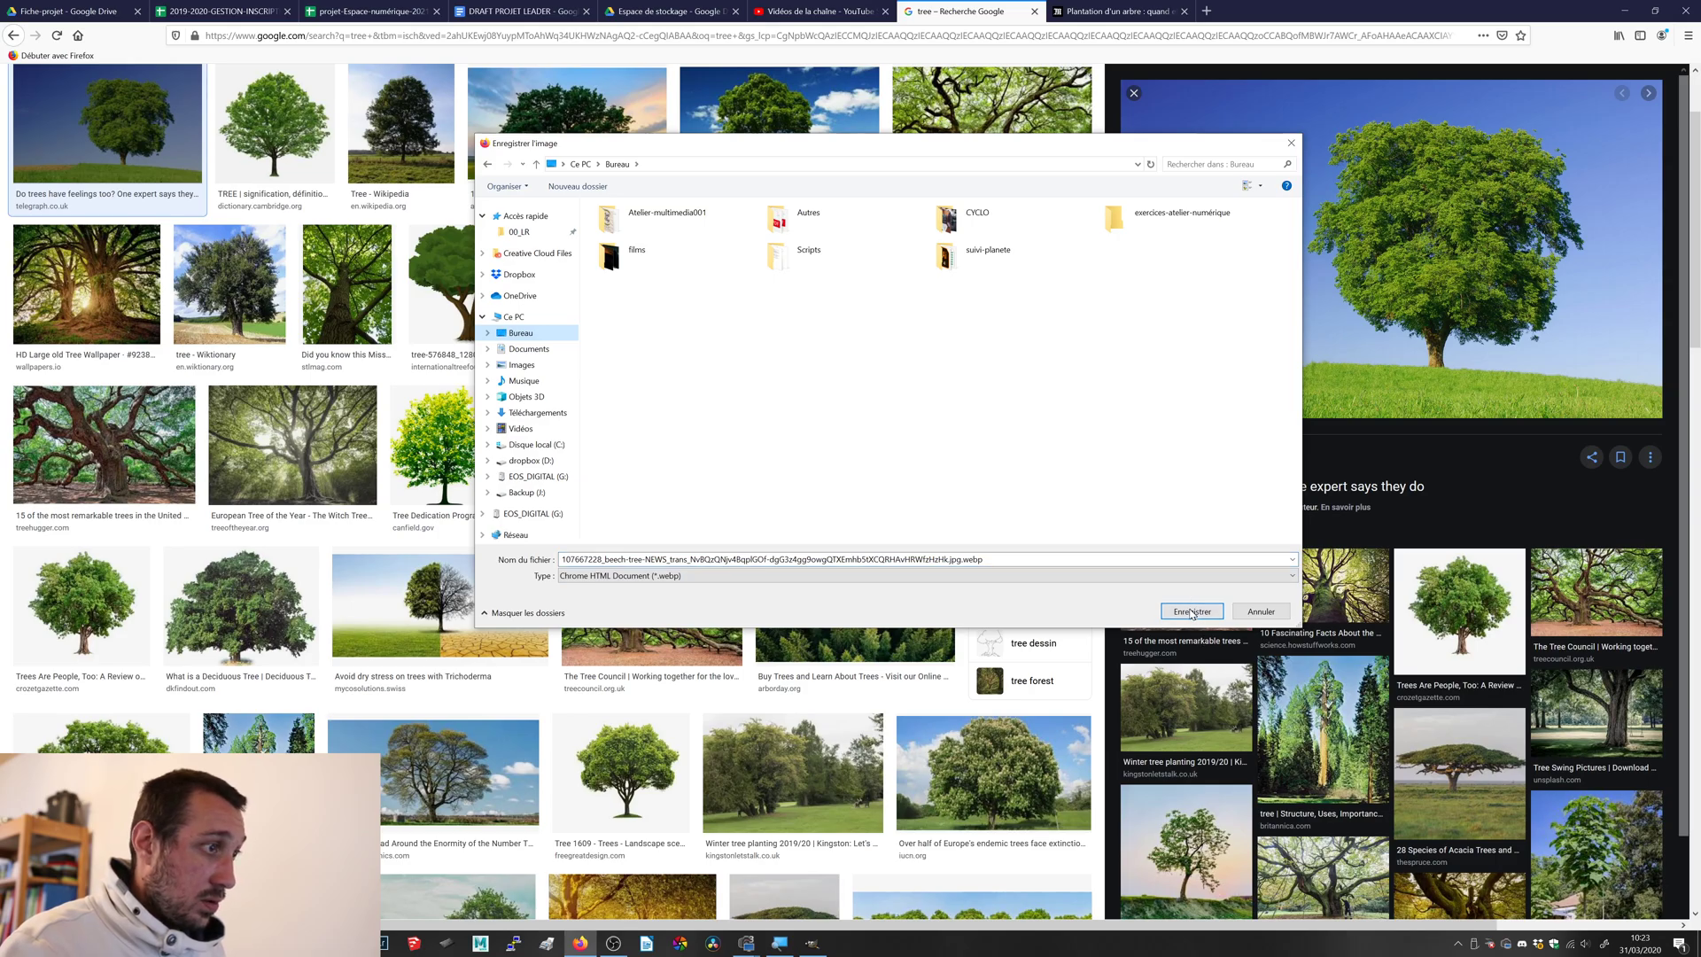
left_click(1193, 611)
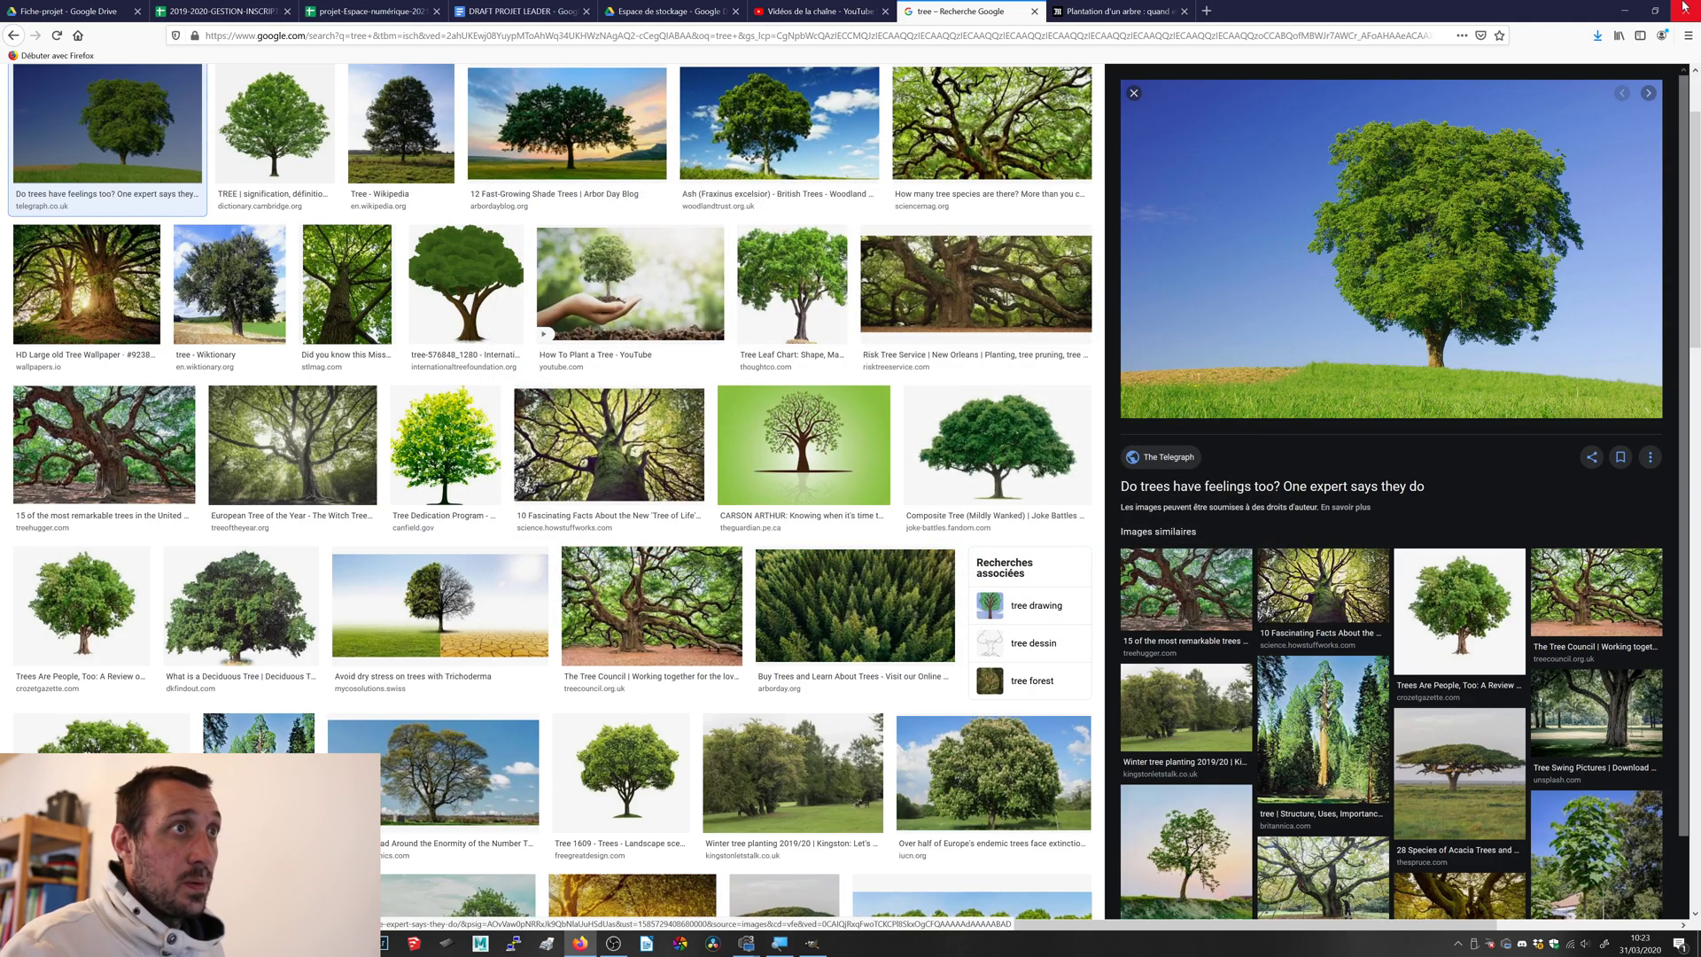
- Switch back to GIMP and bring up the dialog for opening an existing image
left_click(1625, 10)
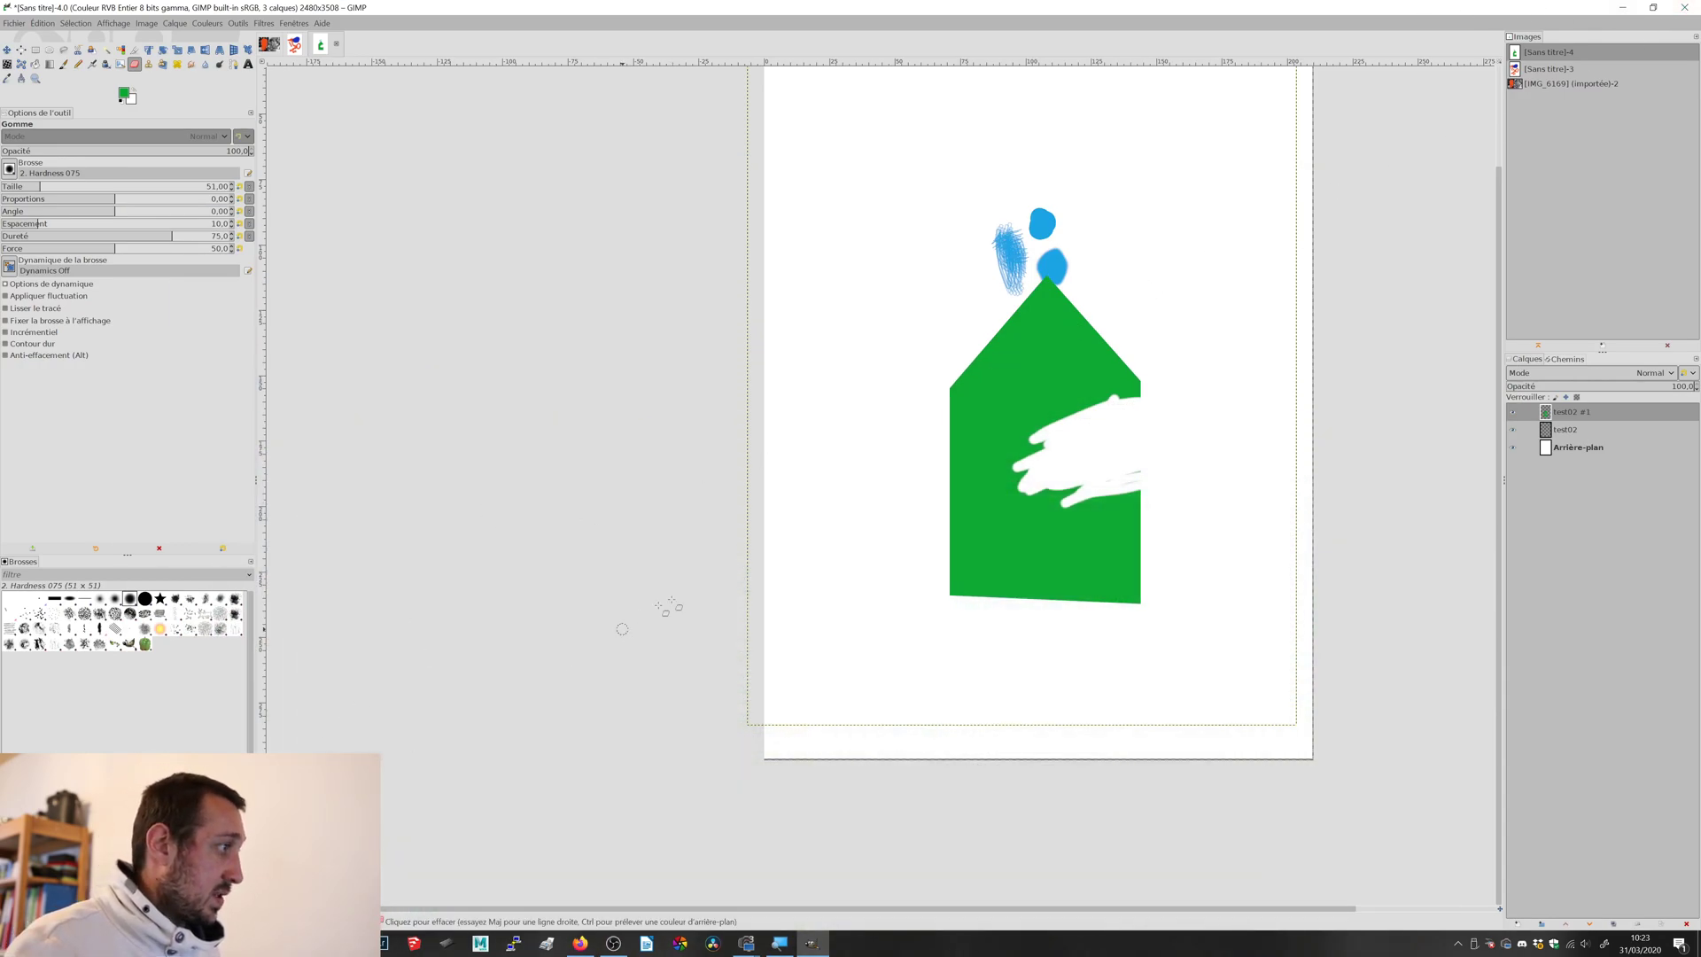
left_click(11, 23)
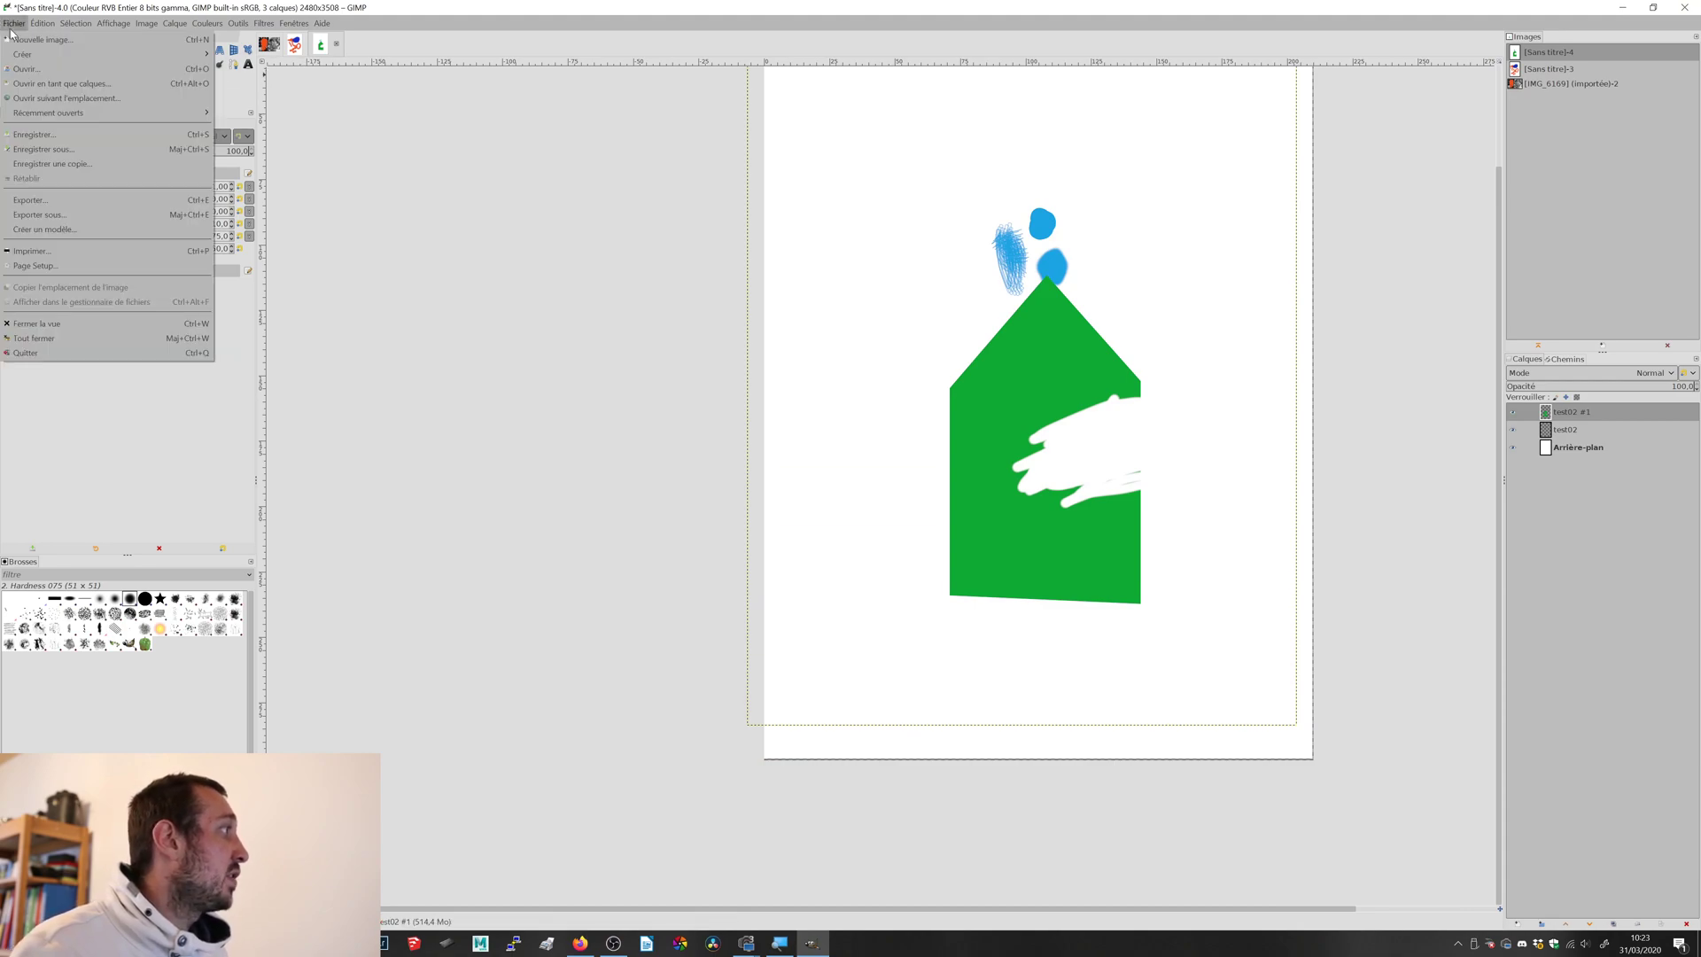
left_click(38, 70)
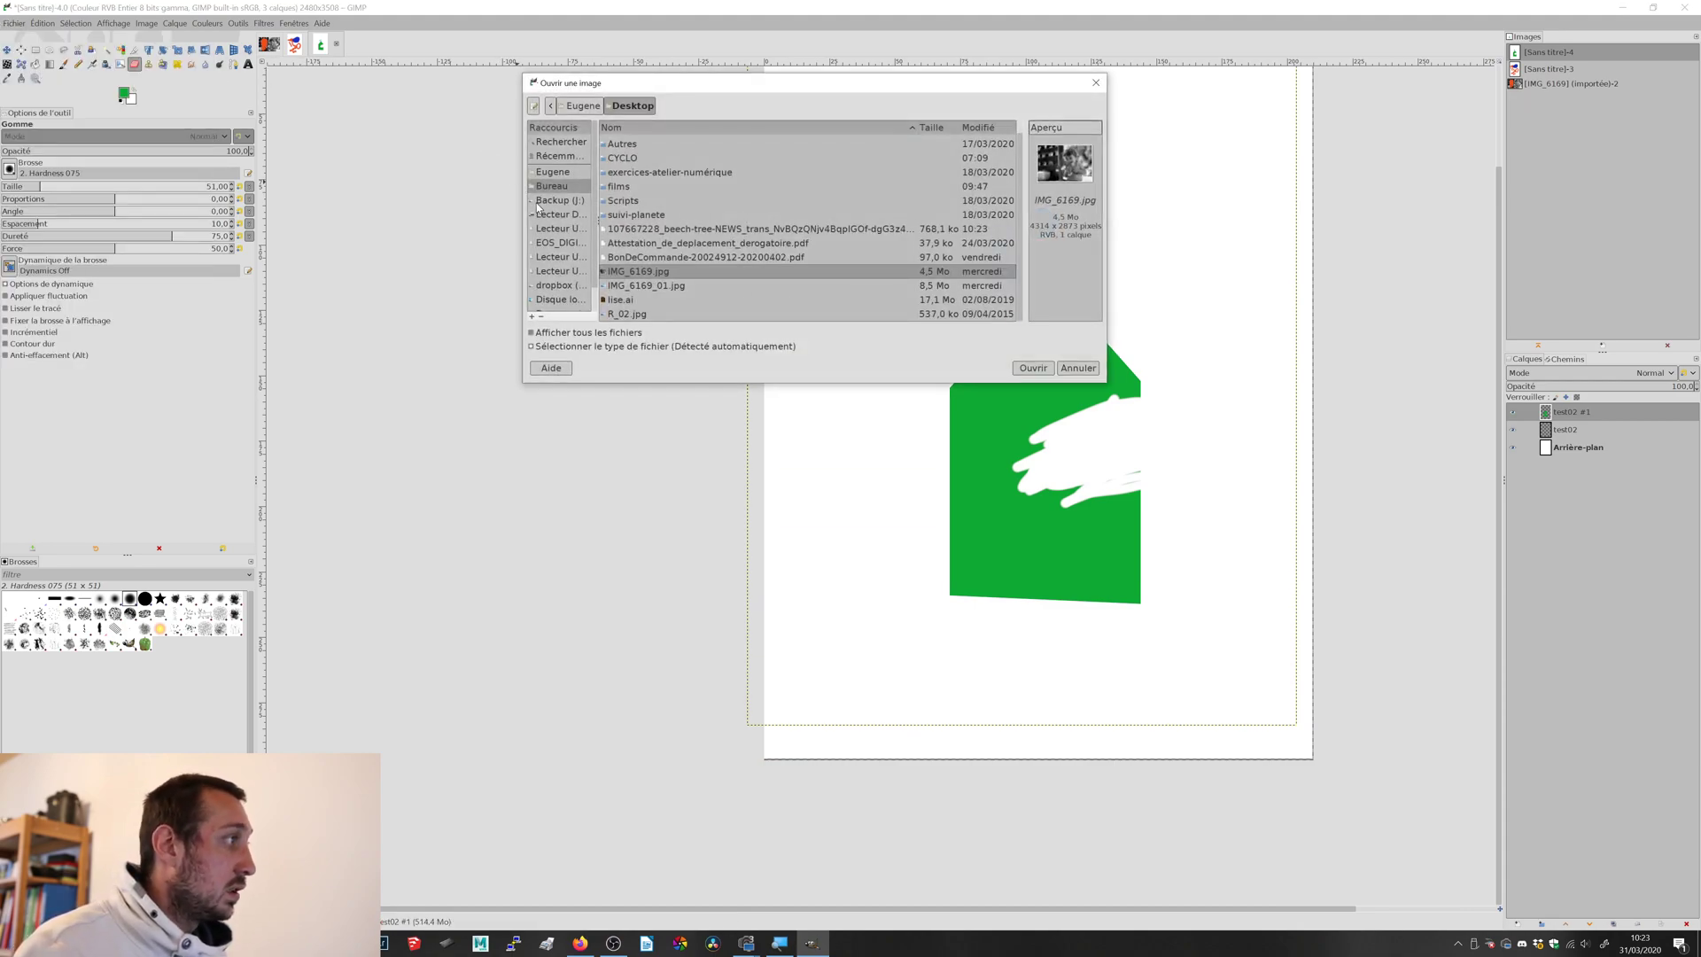
- Preview IMG_6169_01.jpg and R_02.jpg from the desktop, and check the Bureau folder in File Explorer before returning to GIMP
left_click(644, 286)
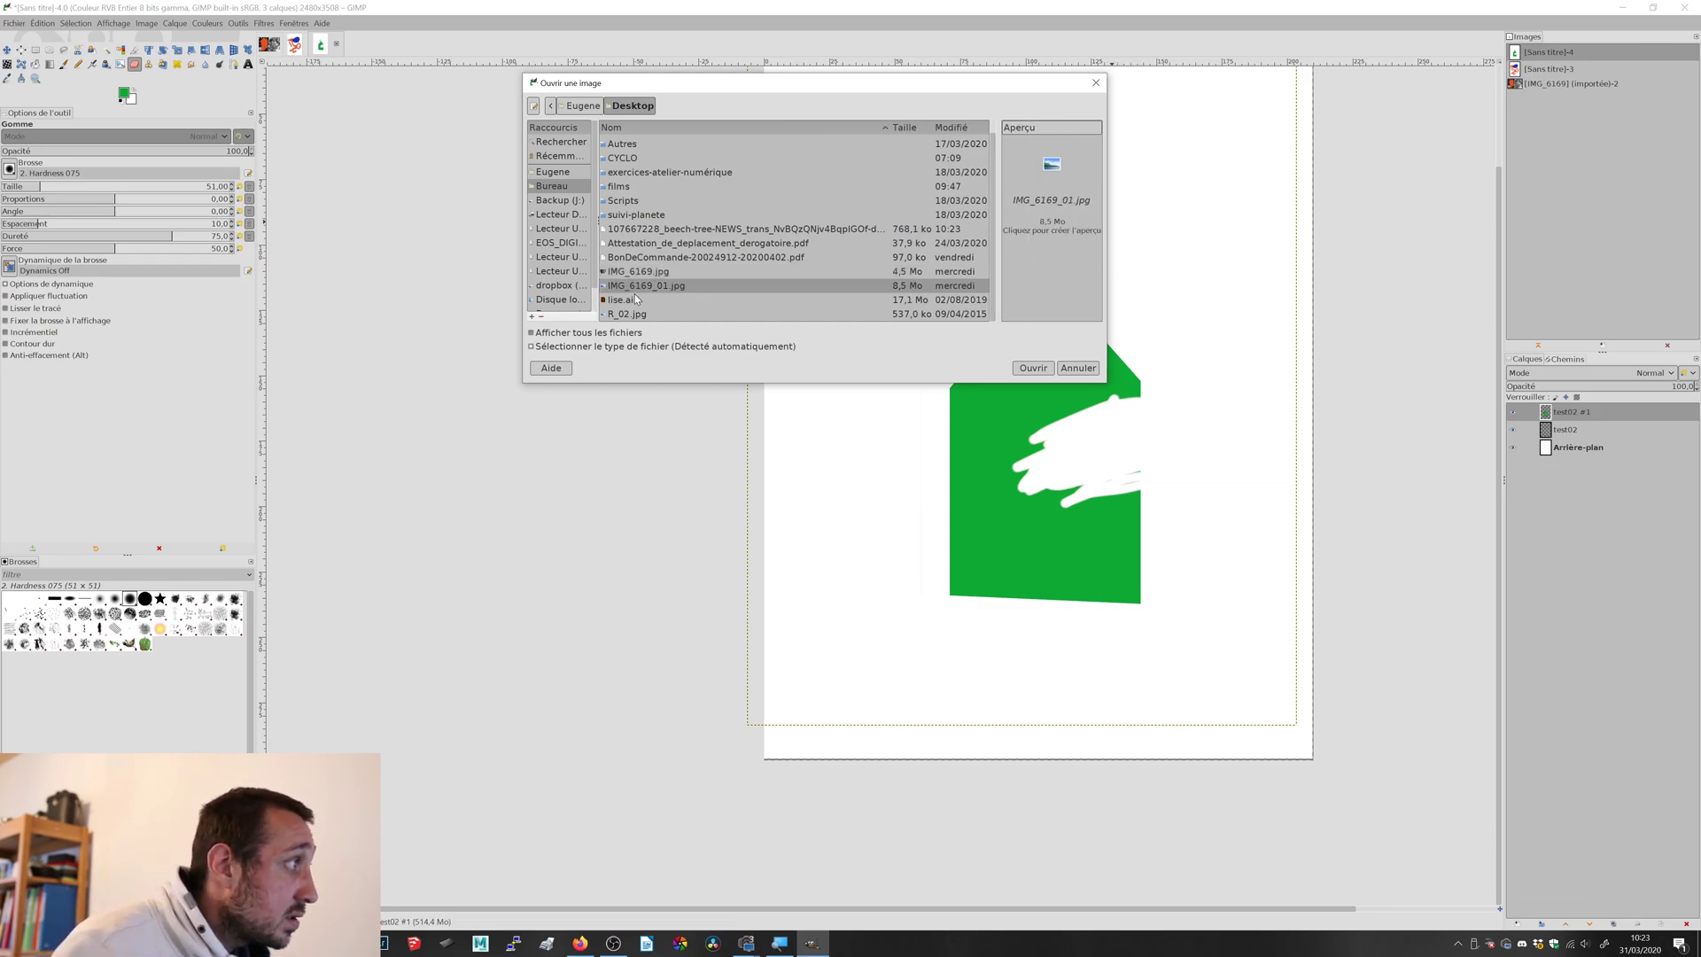
left_click(634, 315)
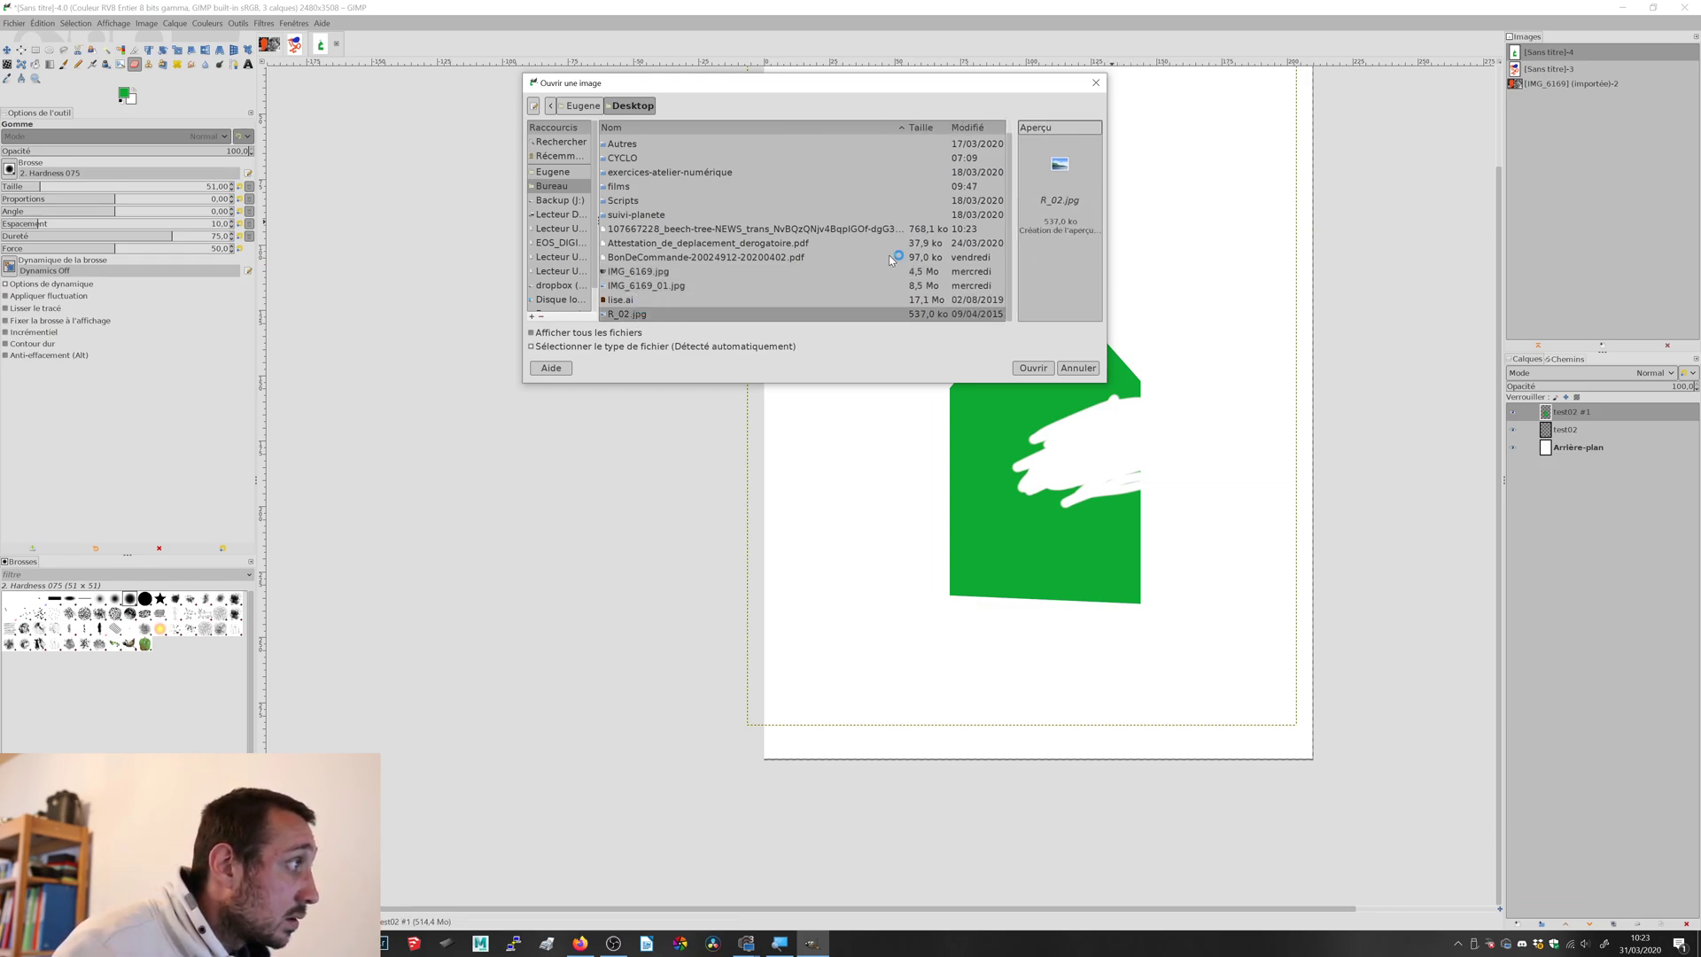
left_click(1061, 232)
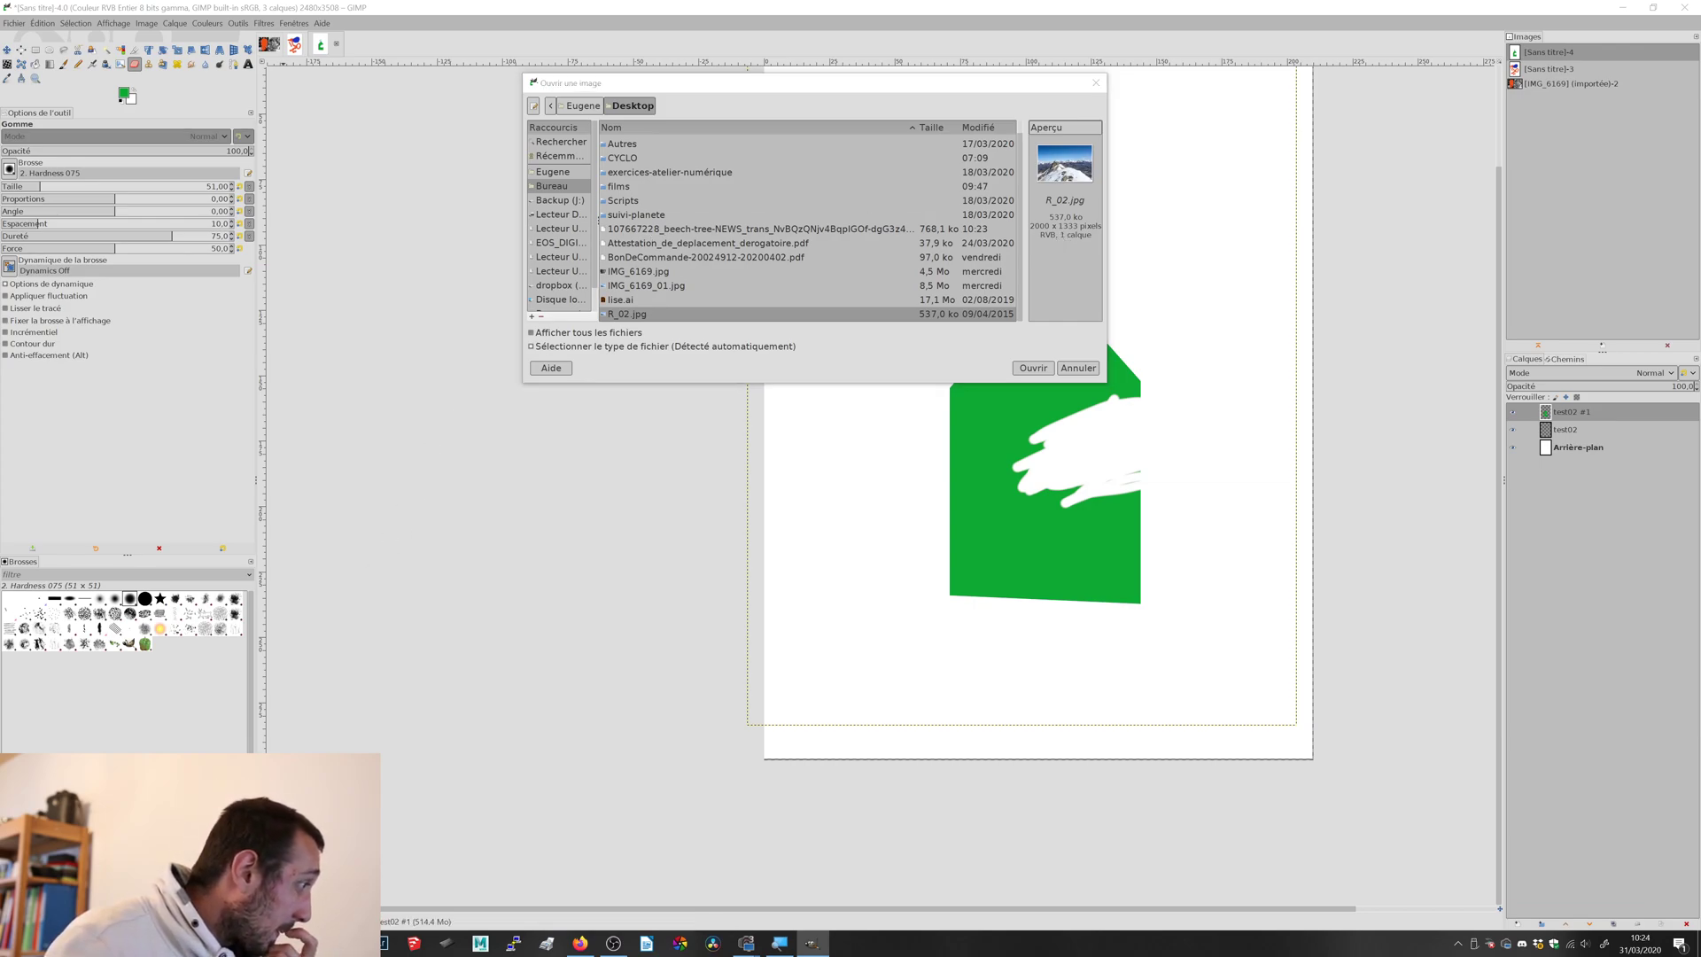
key("super+e")
left_click(46, 250)
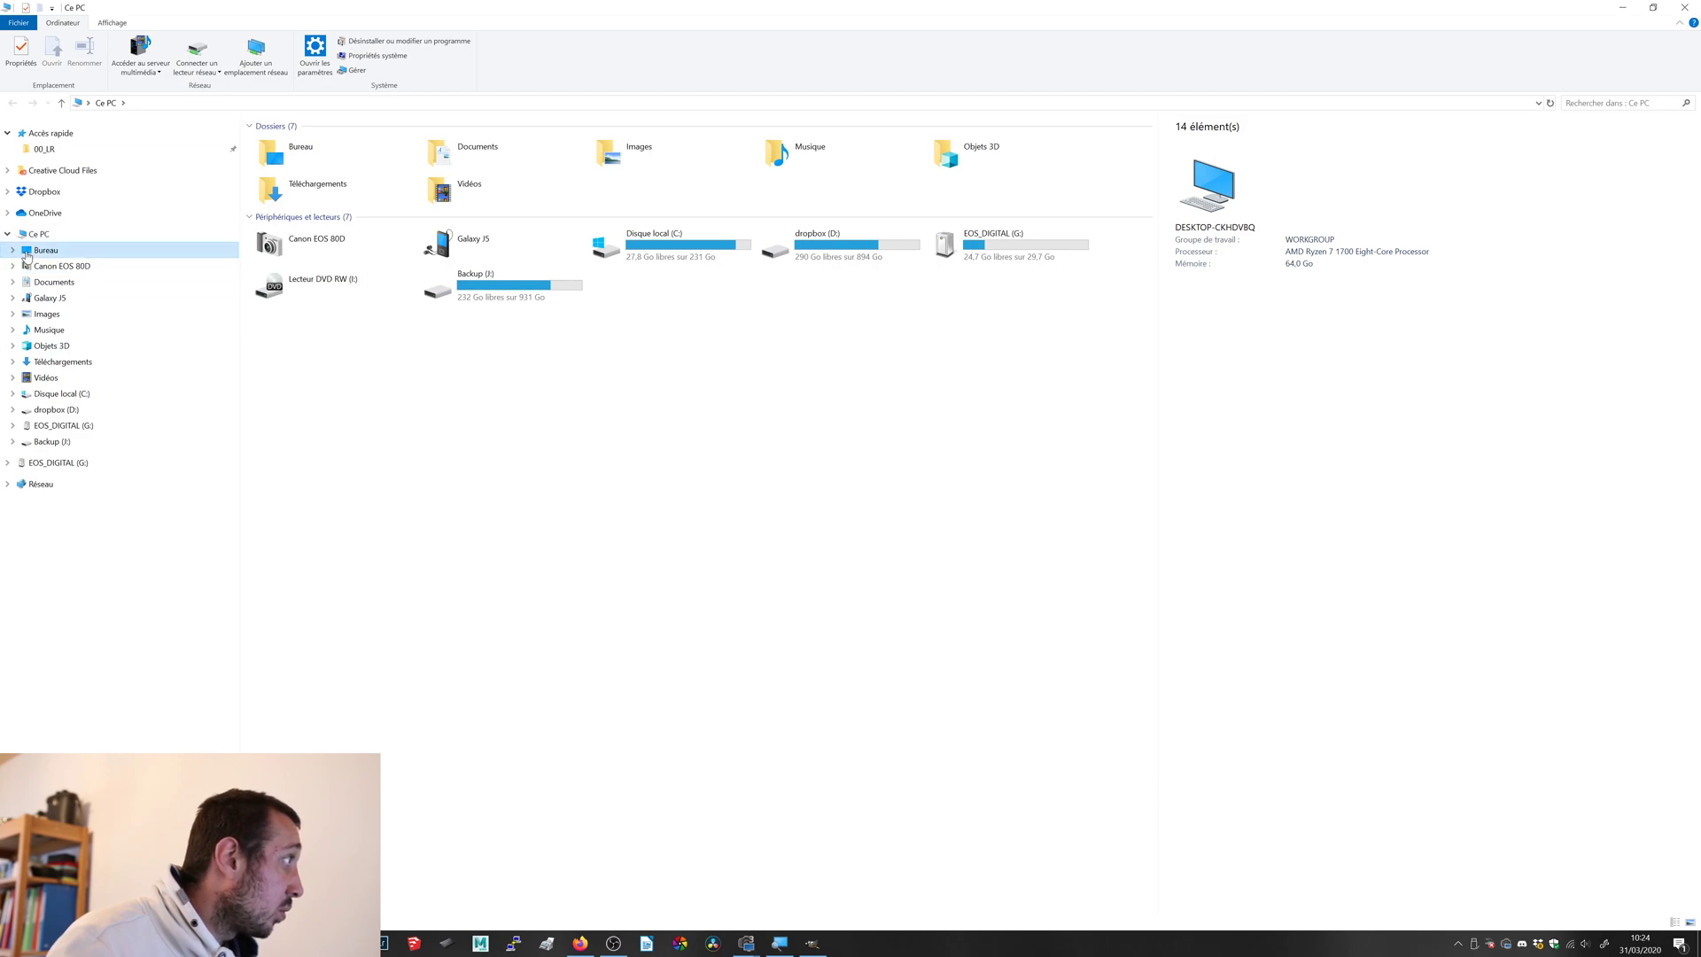
key("alt+Tab")
key("alt+Tab")
key("alt+Tab")
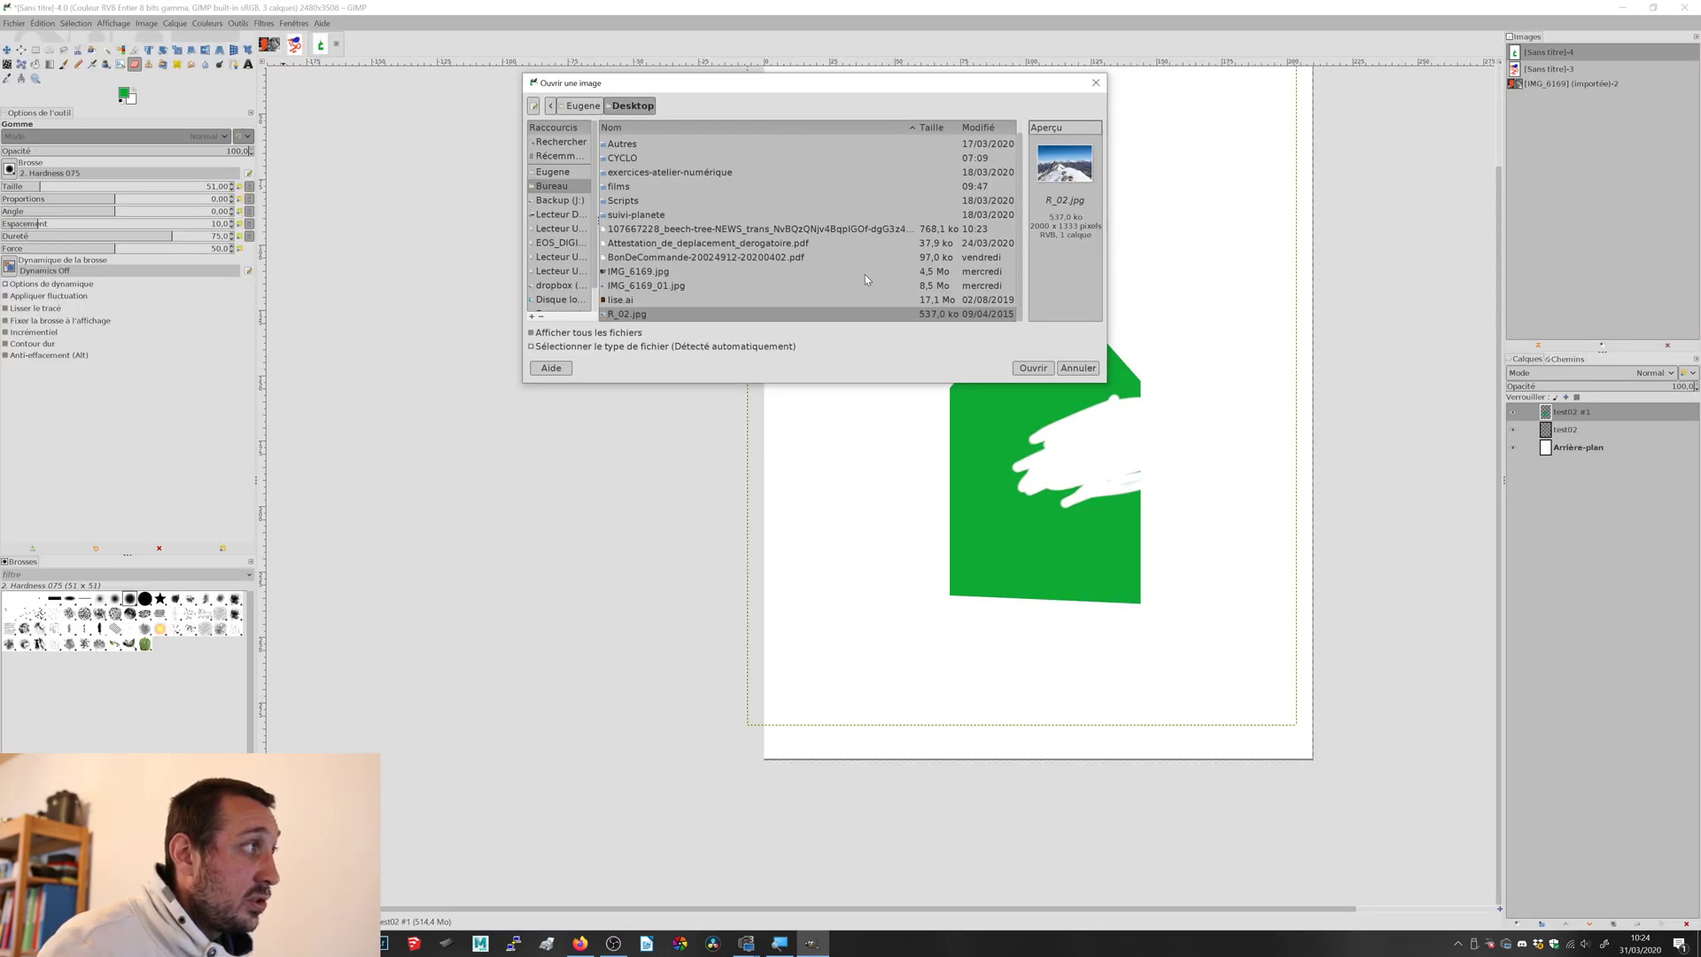
- Open the downloaded beech-tree .webp picture from the desktop as a separate image
left_click(709, 232)
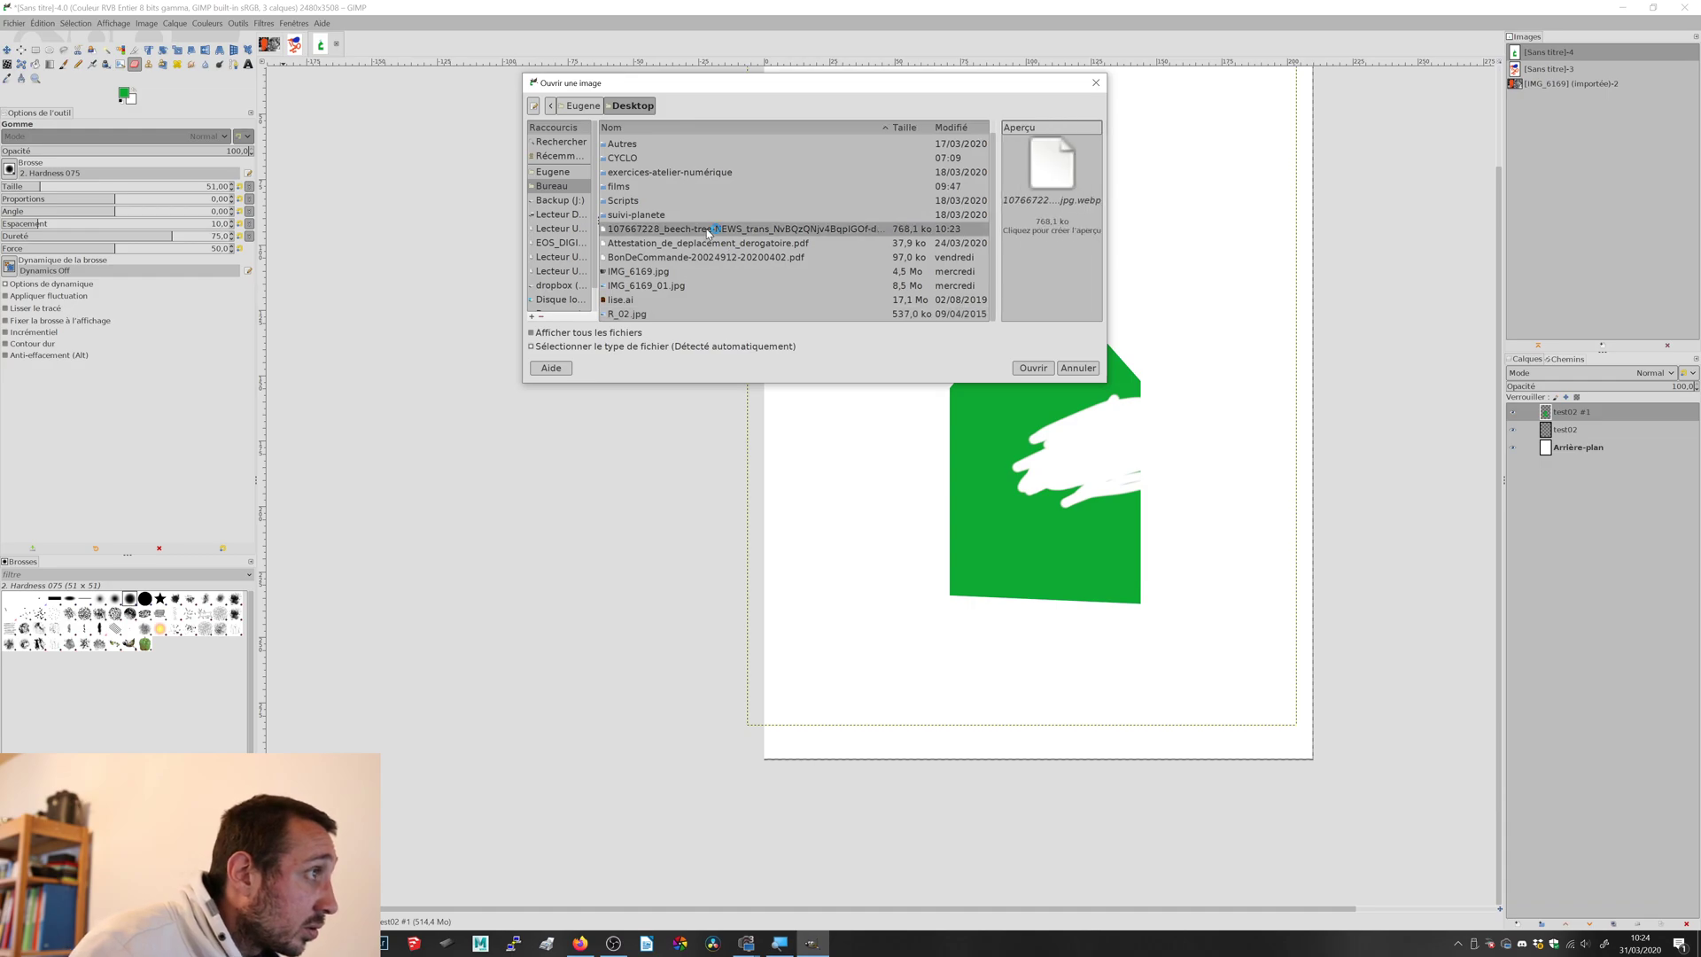
left_click(1046, 373)
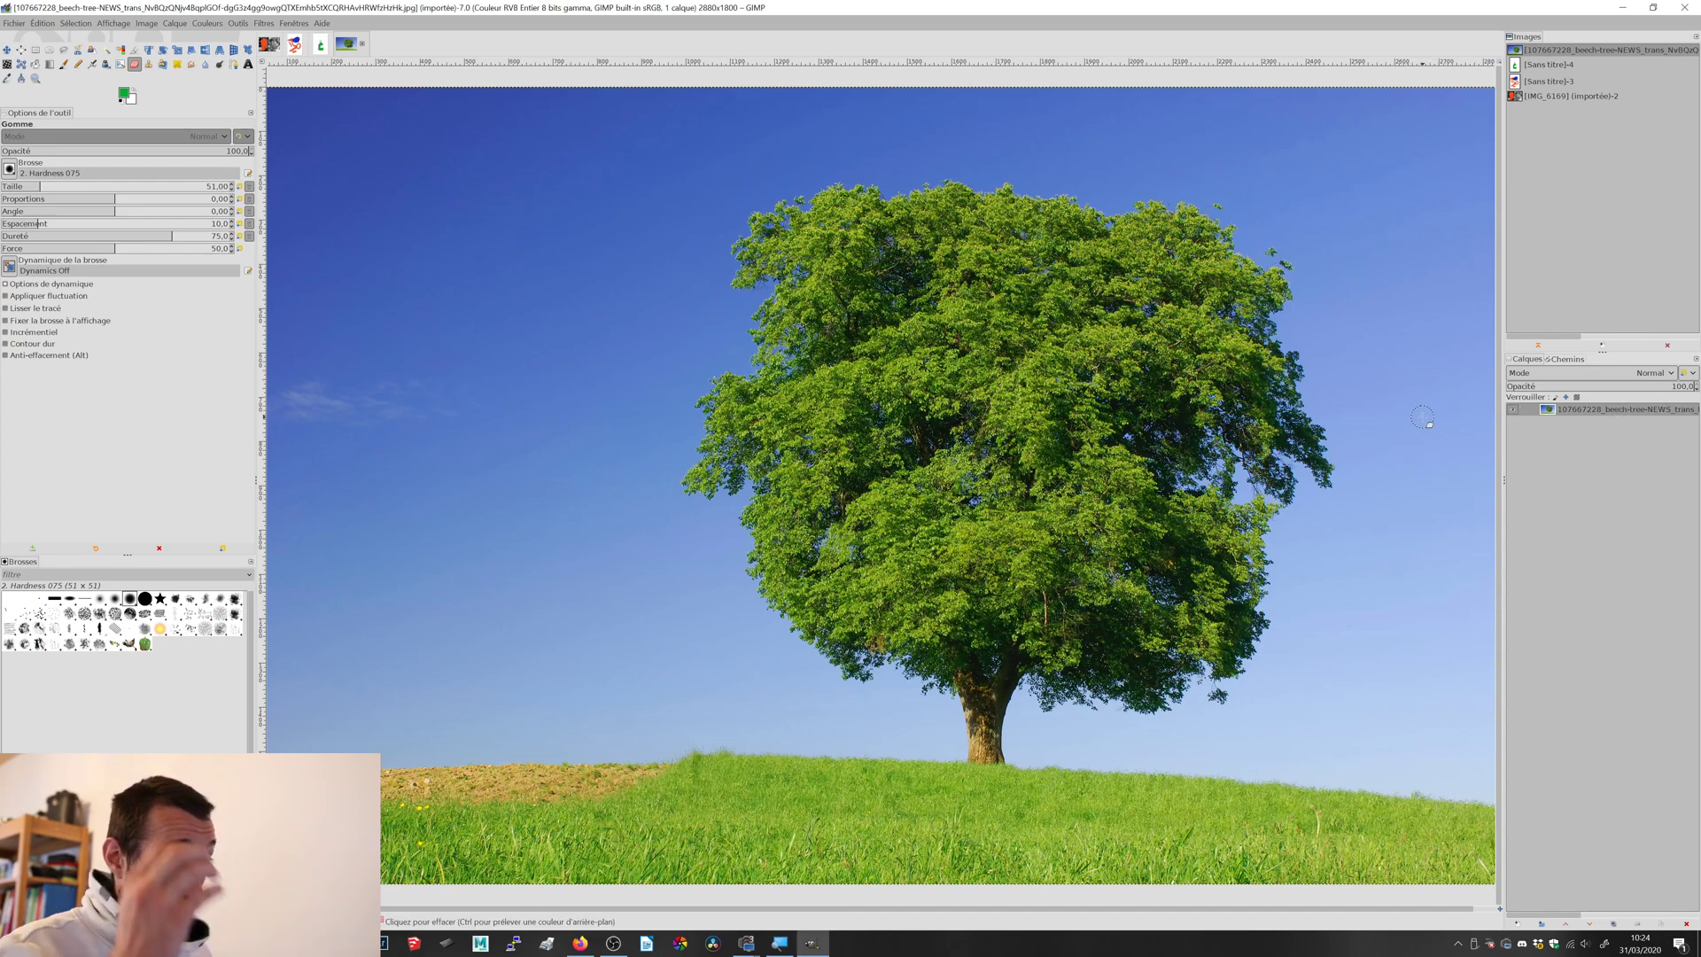
scroll(1422, 417, "down", 2)
scroll(1421, 417, "up", 1)
- Delete the tree picture's content with the Move tool active, and undo the deletion
left_click(7, 50)
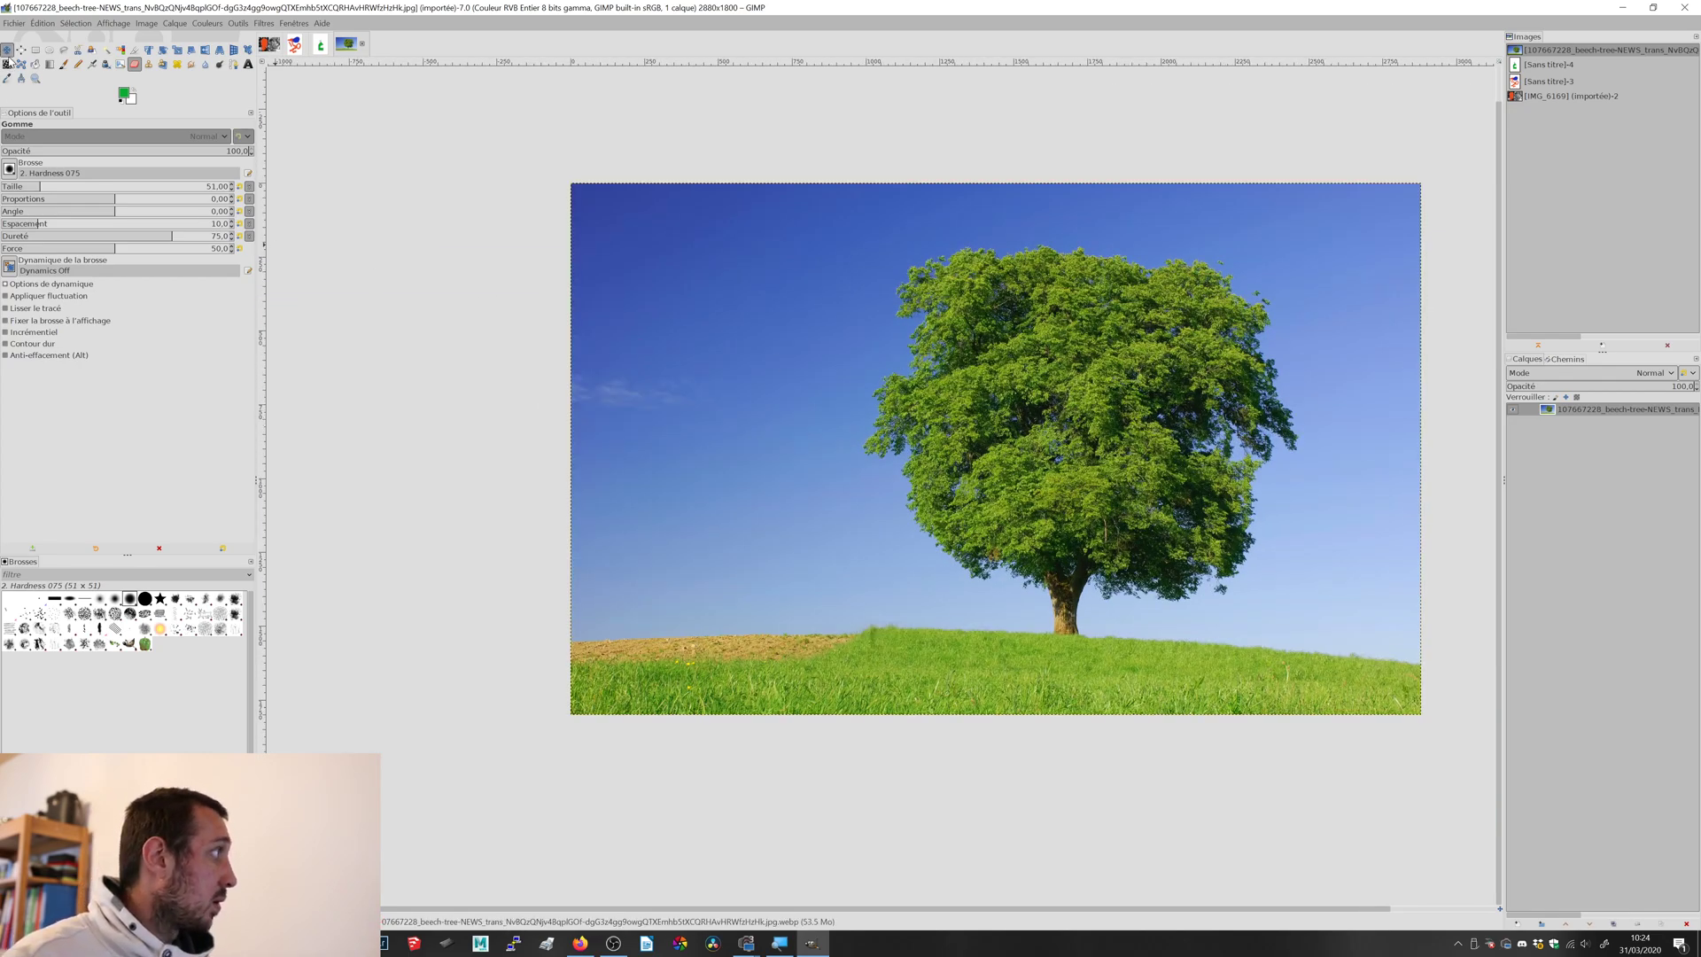
key("Delete")
left_click(834, 381)
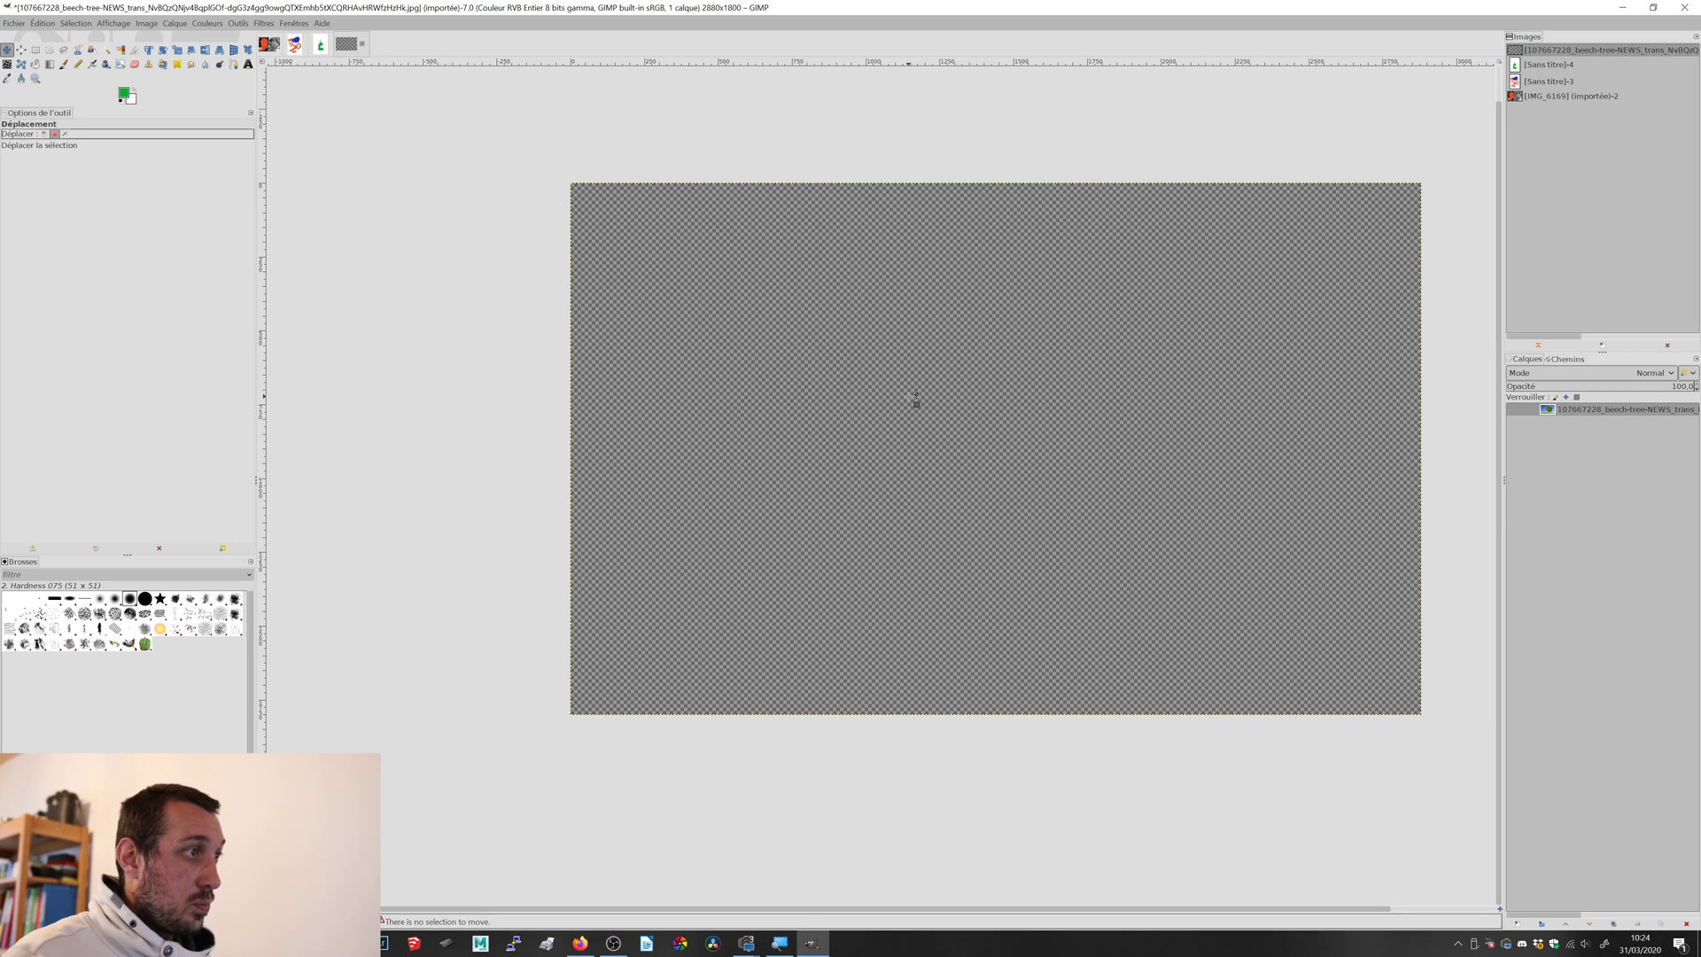
key("ctrl+z")
- Duplicate the layer that holds the tree picture
left_click(987, 437)
left_click_drag(987, 437, 924, 430)
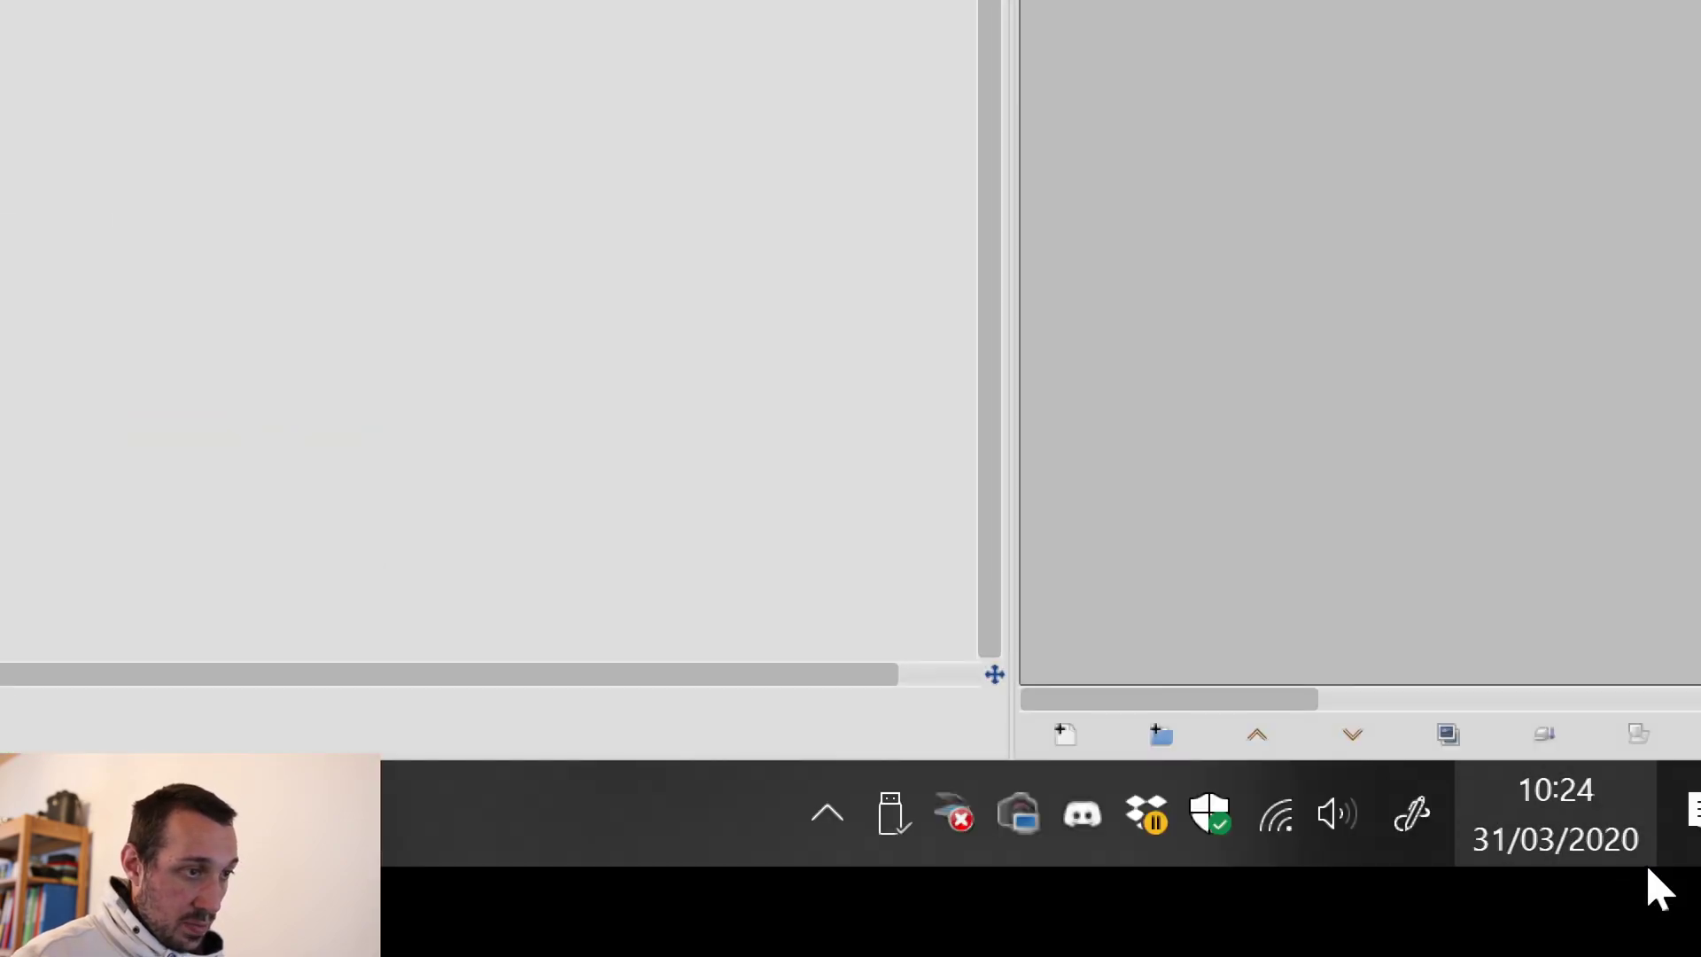
left_click(1448, 736)
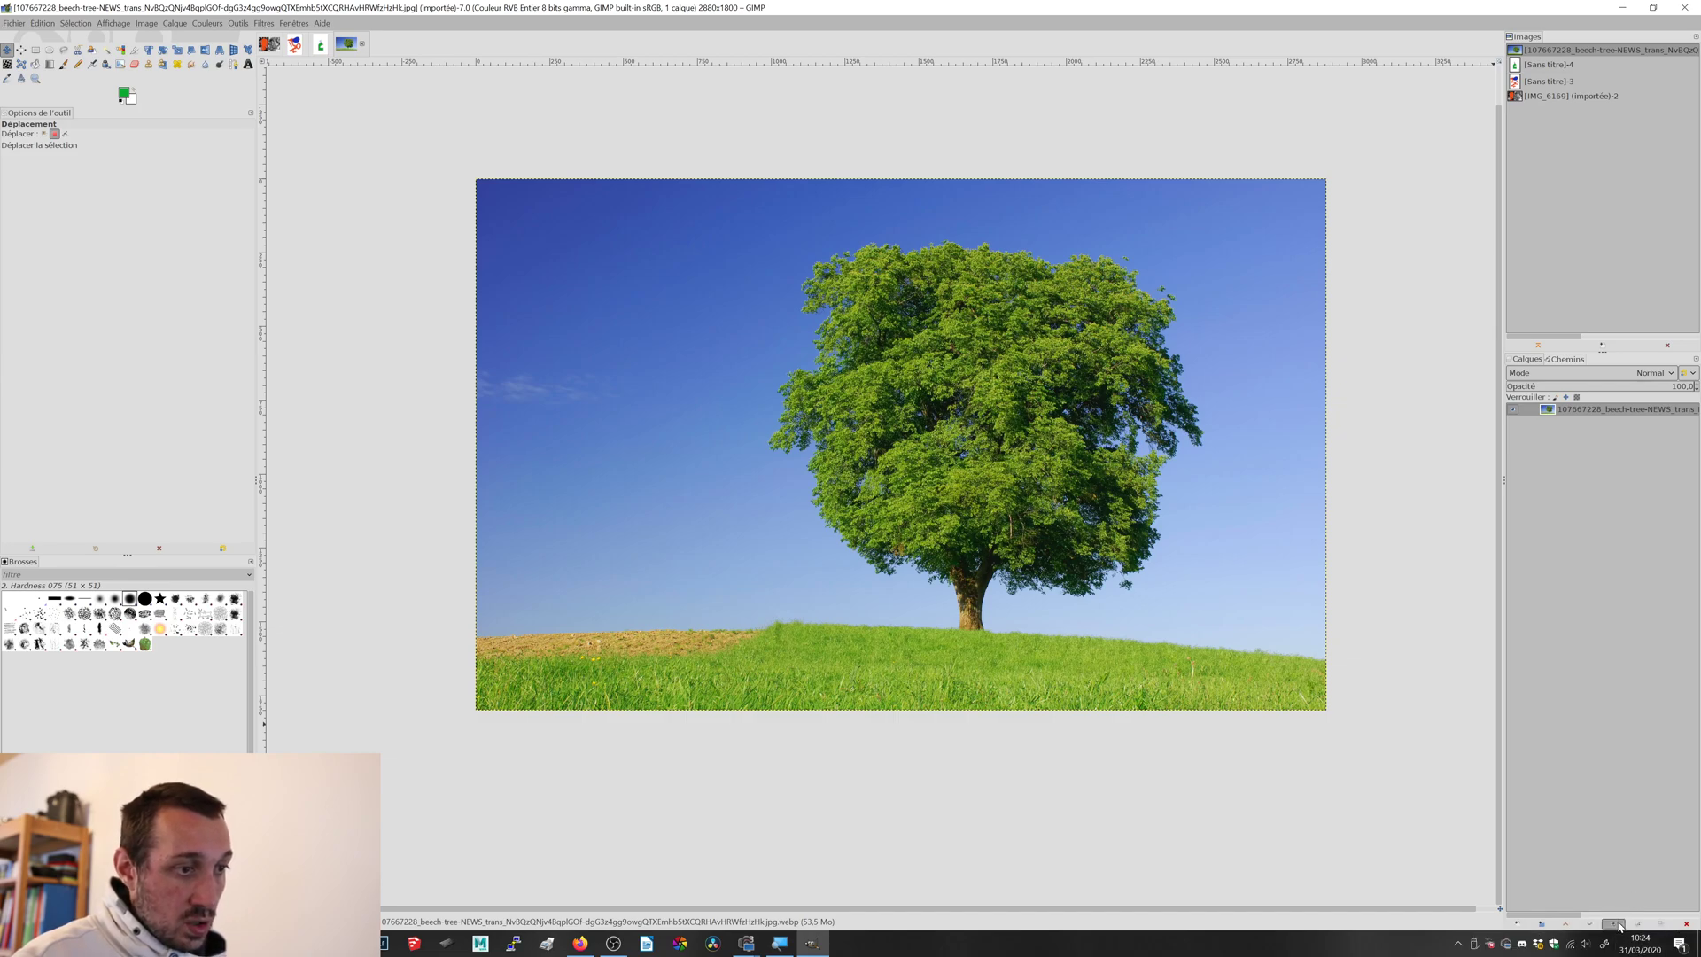
left_click(1614, 924)
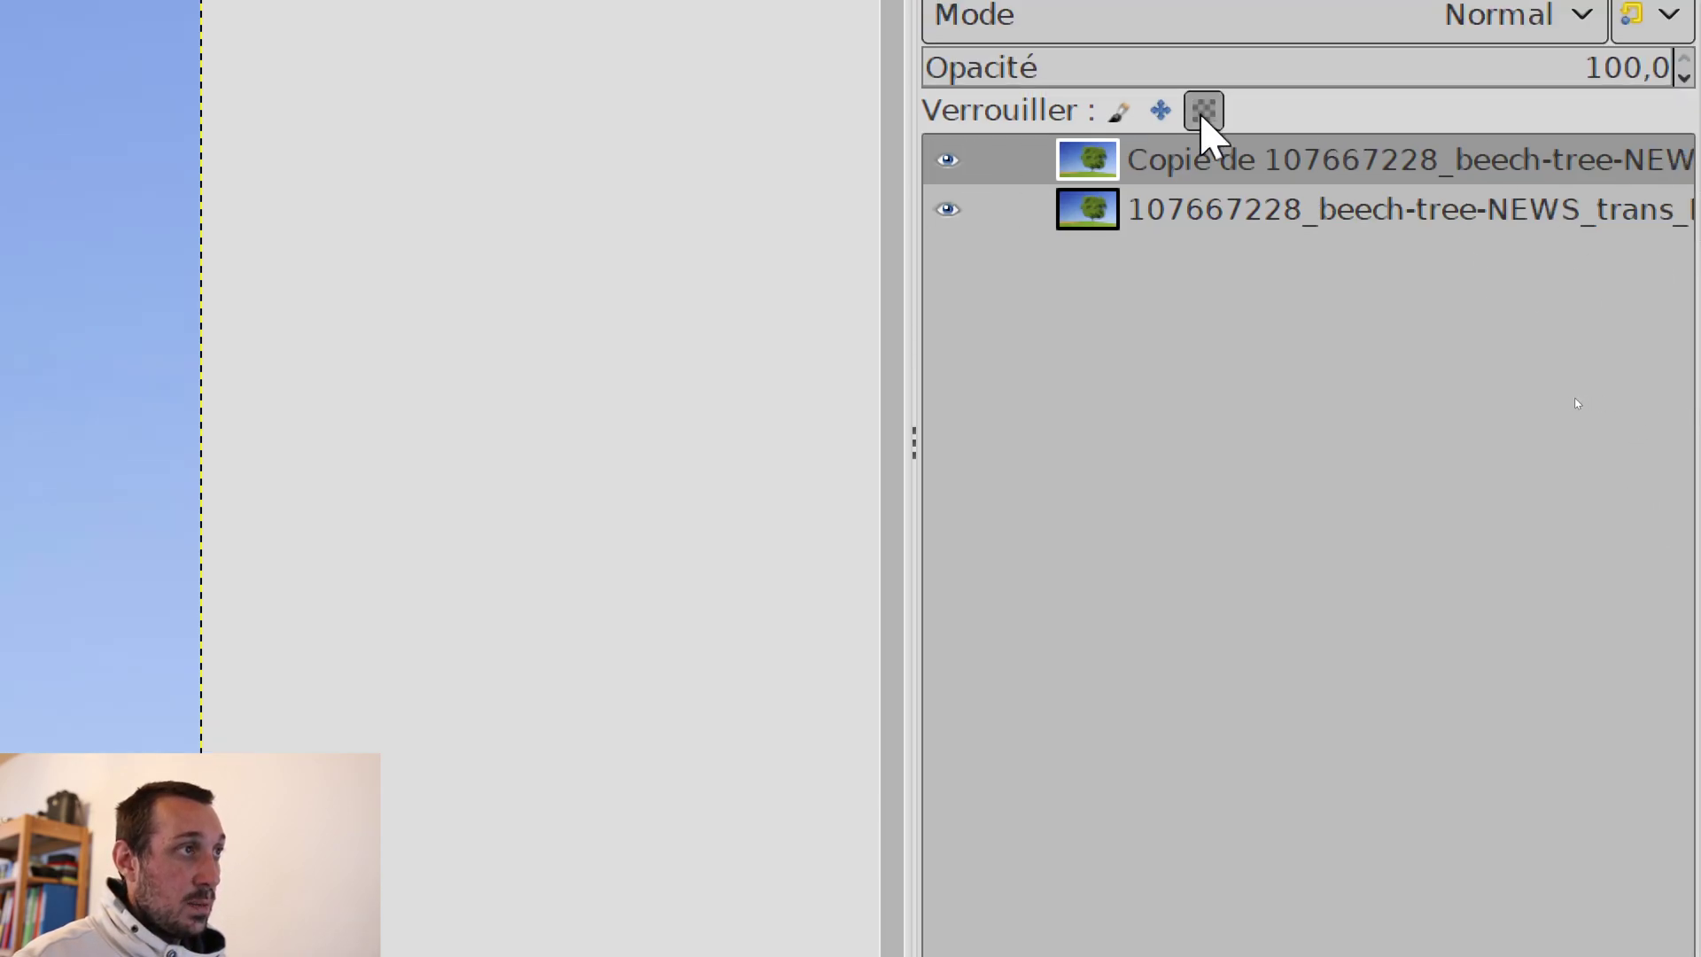
- Select the original tree layer beneath the copy and rename it "base"
left_click(1139, 171)
left_click(1158, 209)
left_click(1158, 168)
left_click(1185, 220)
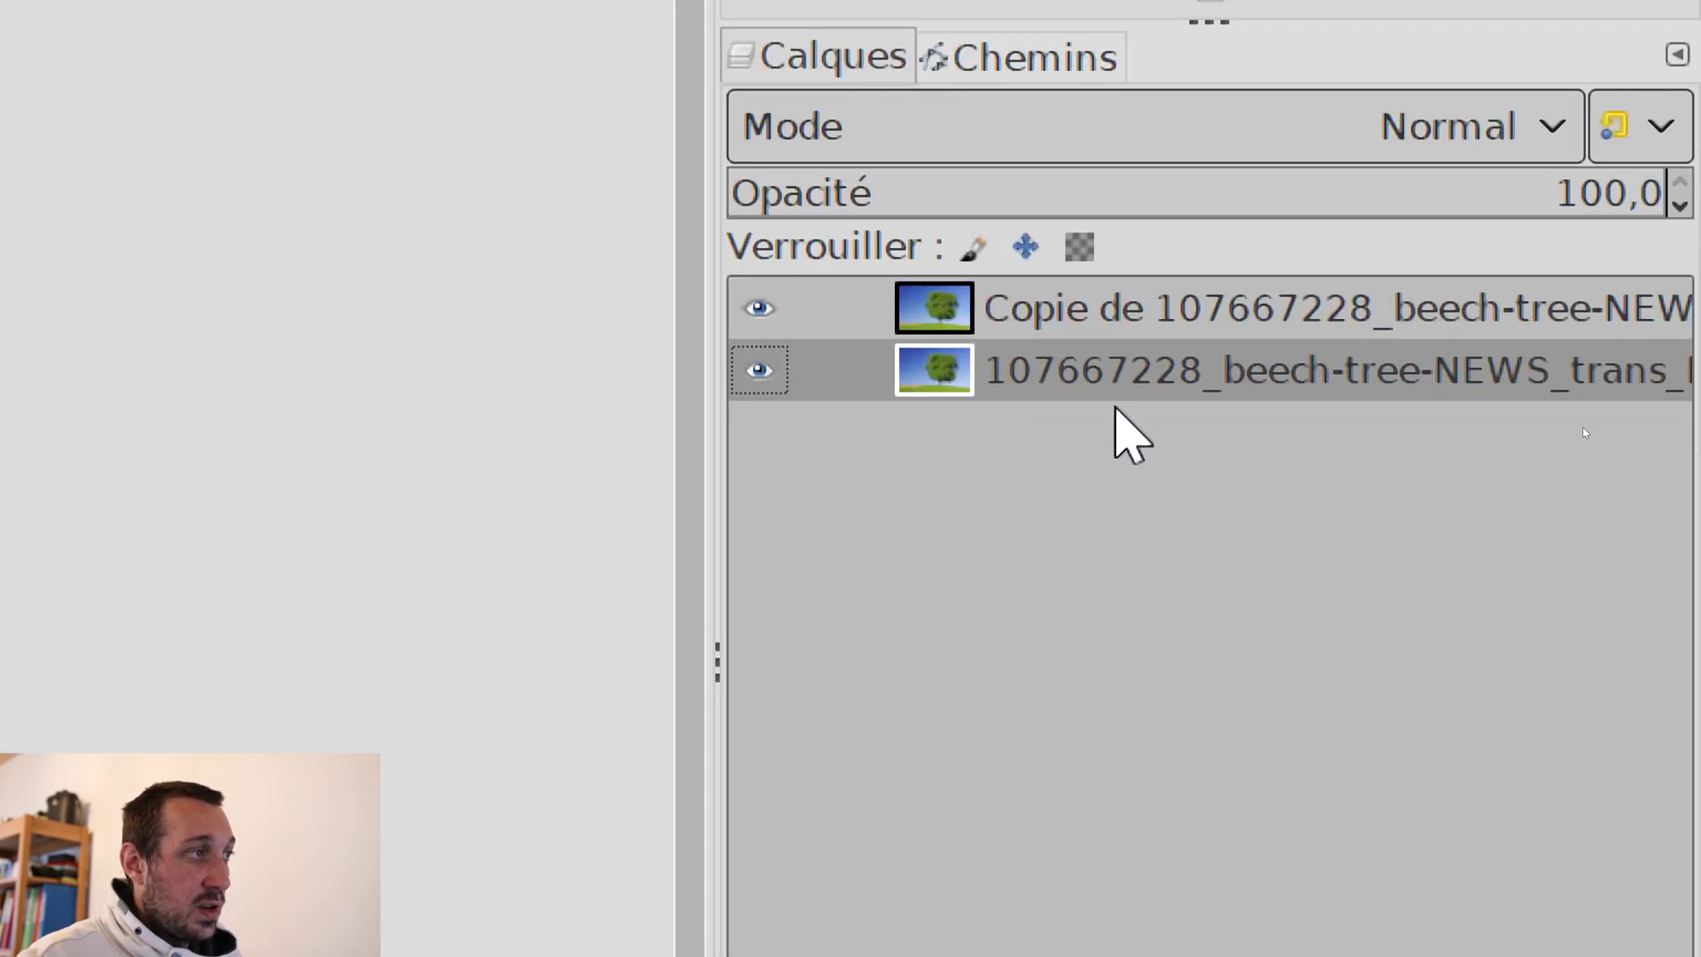
double_click(1582, 421)
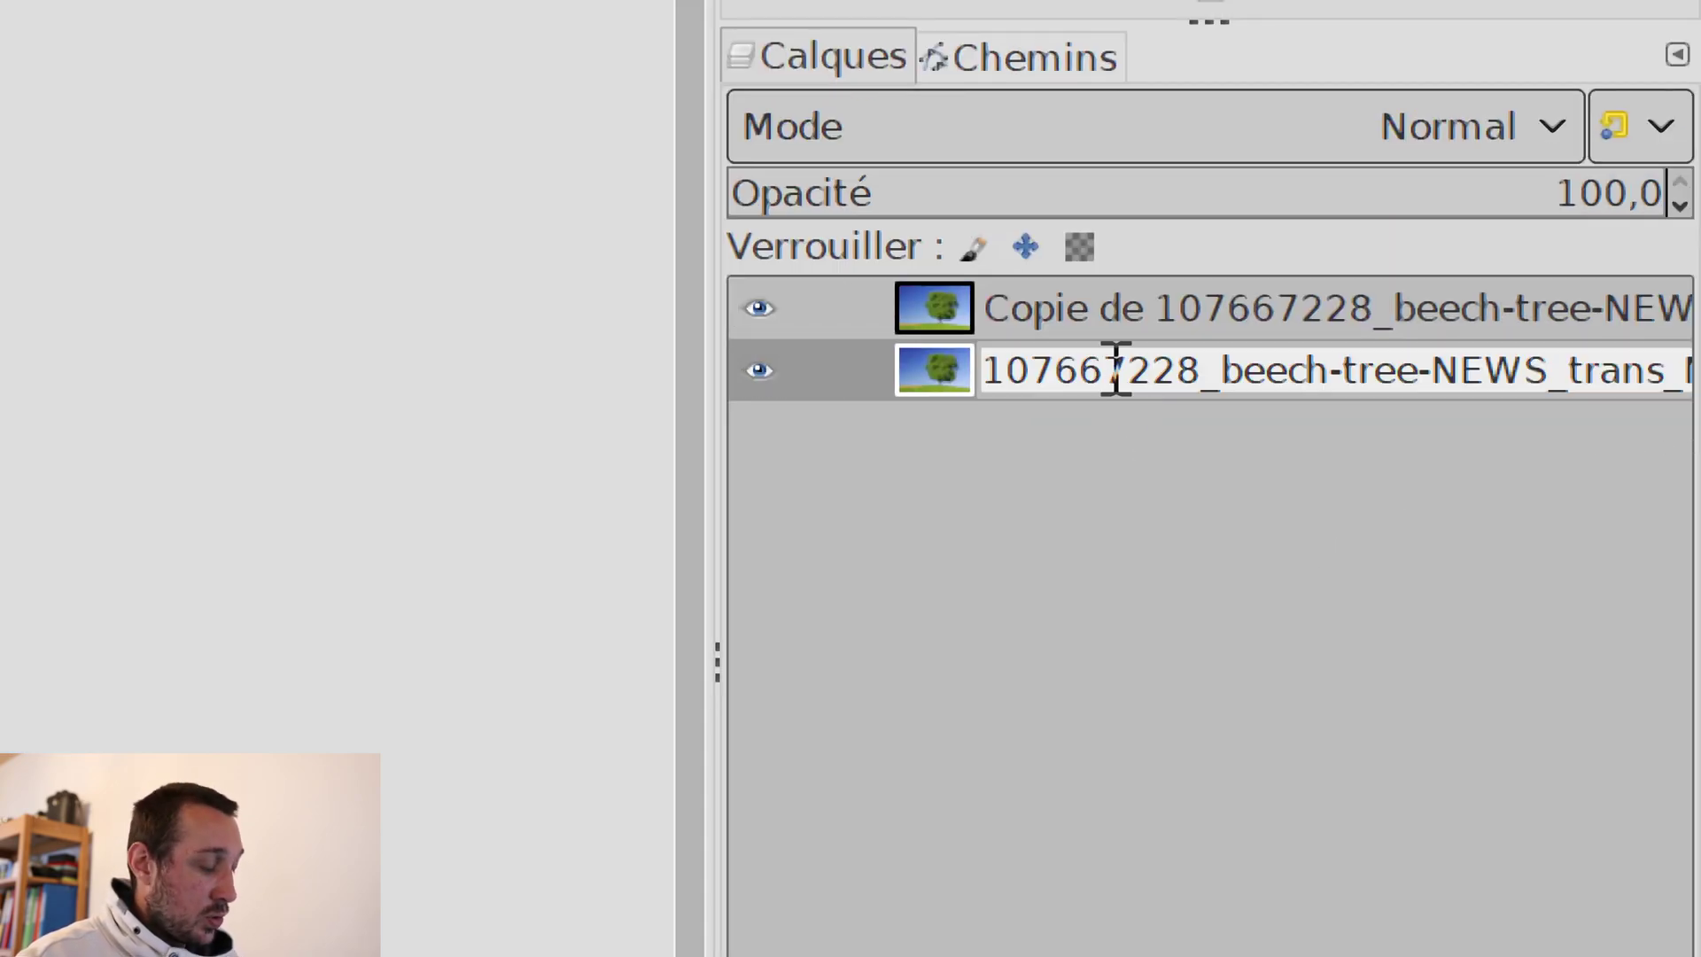
type("base")
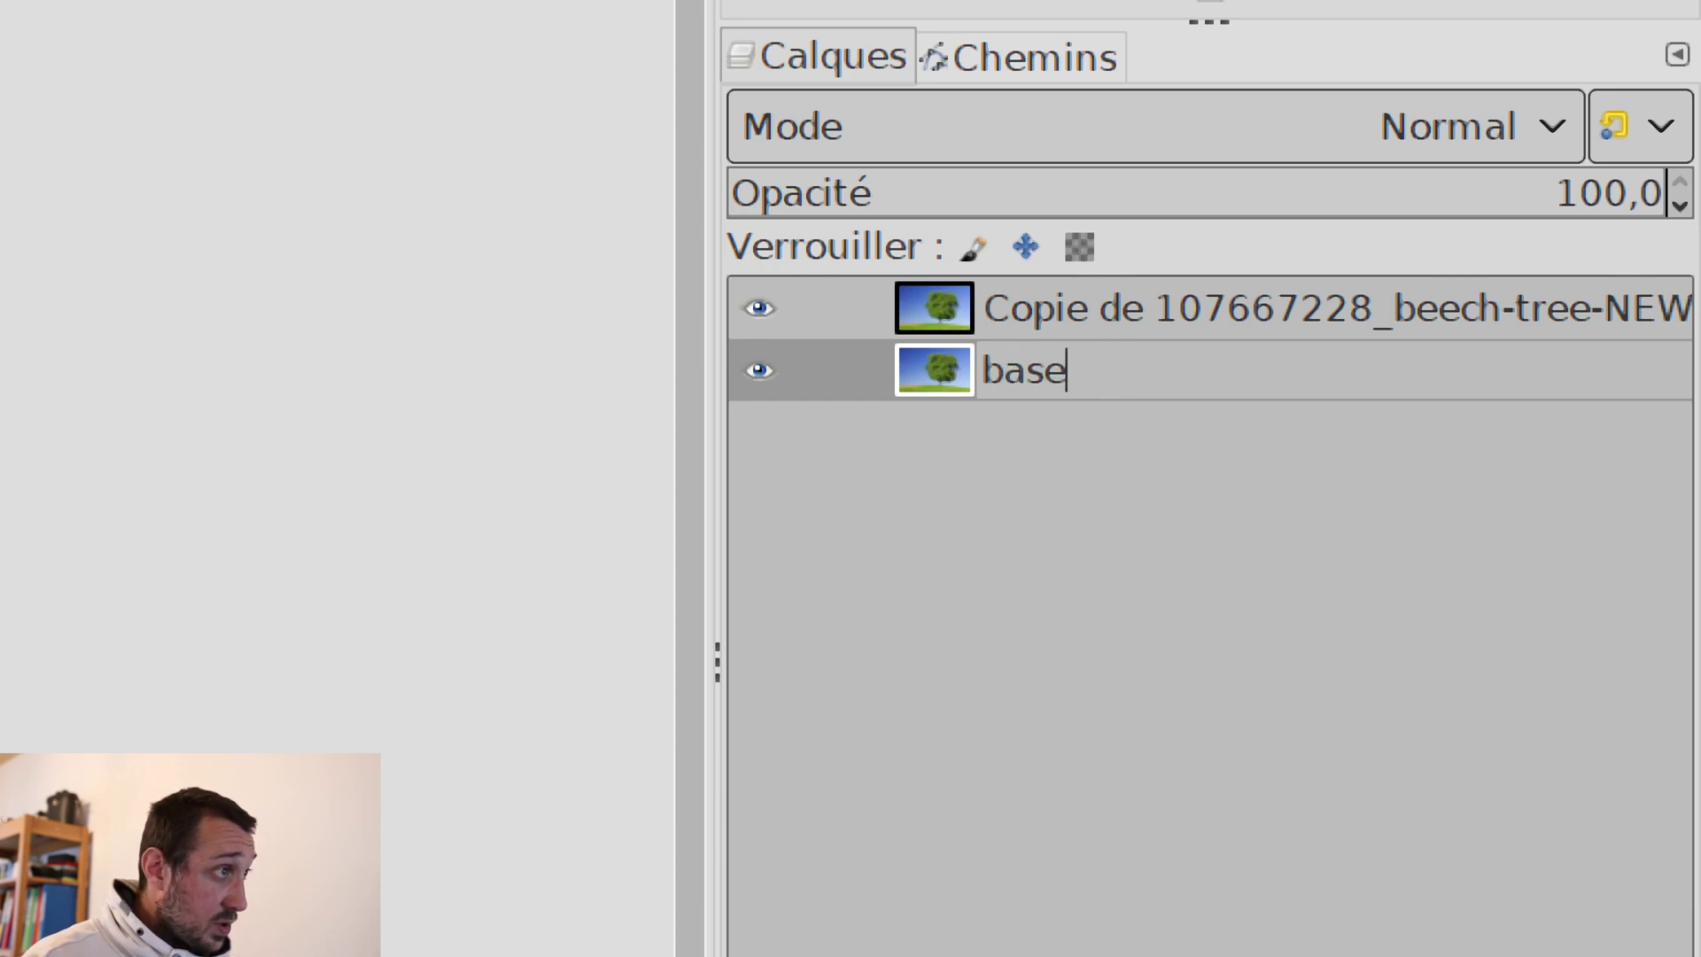
- Rename the copied tree layer above "base" as "petit arbre"
key("Return")
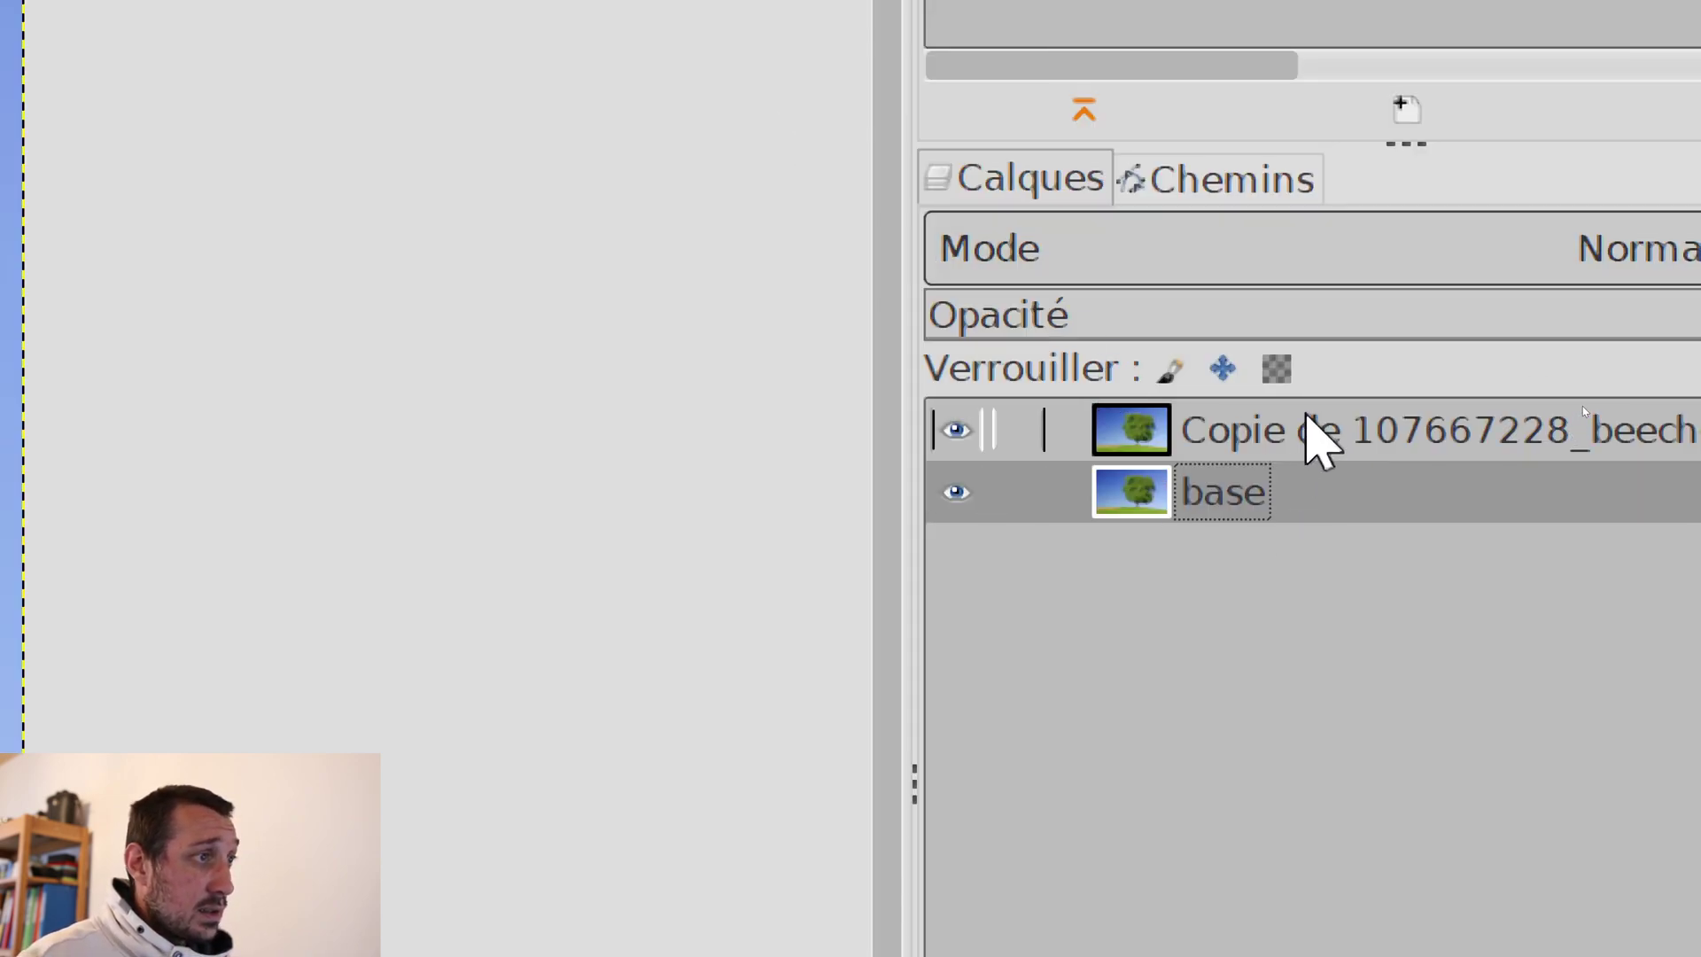
double_click(1115, 309)
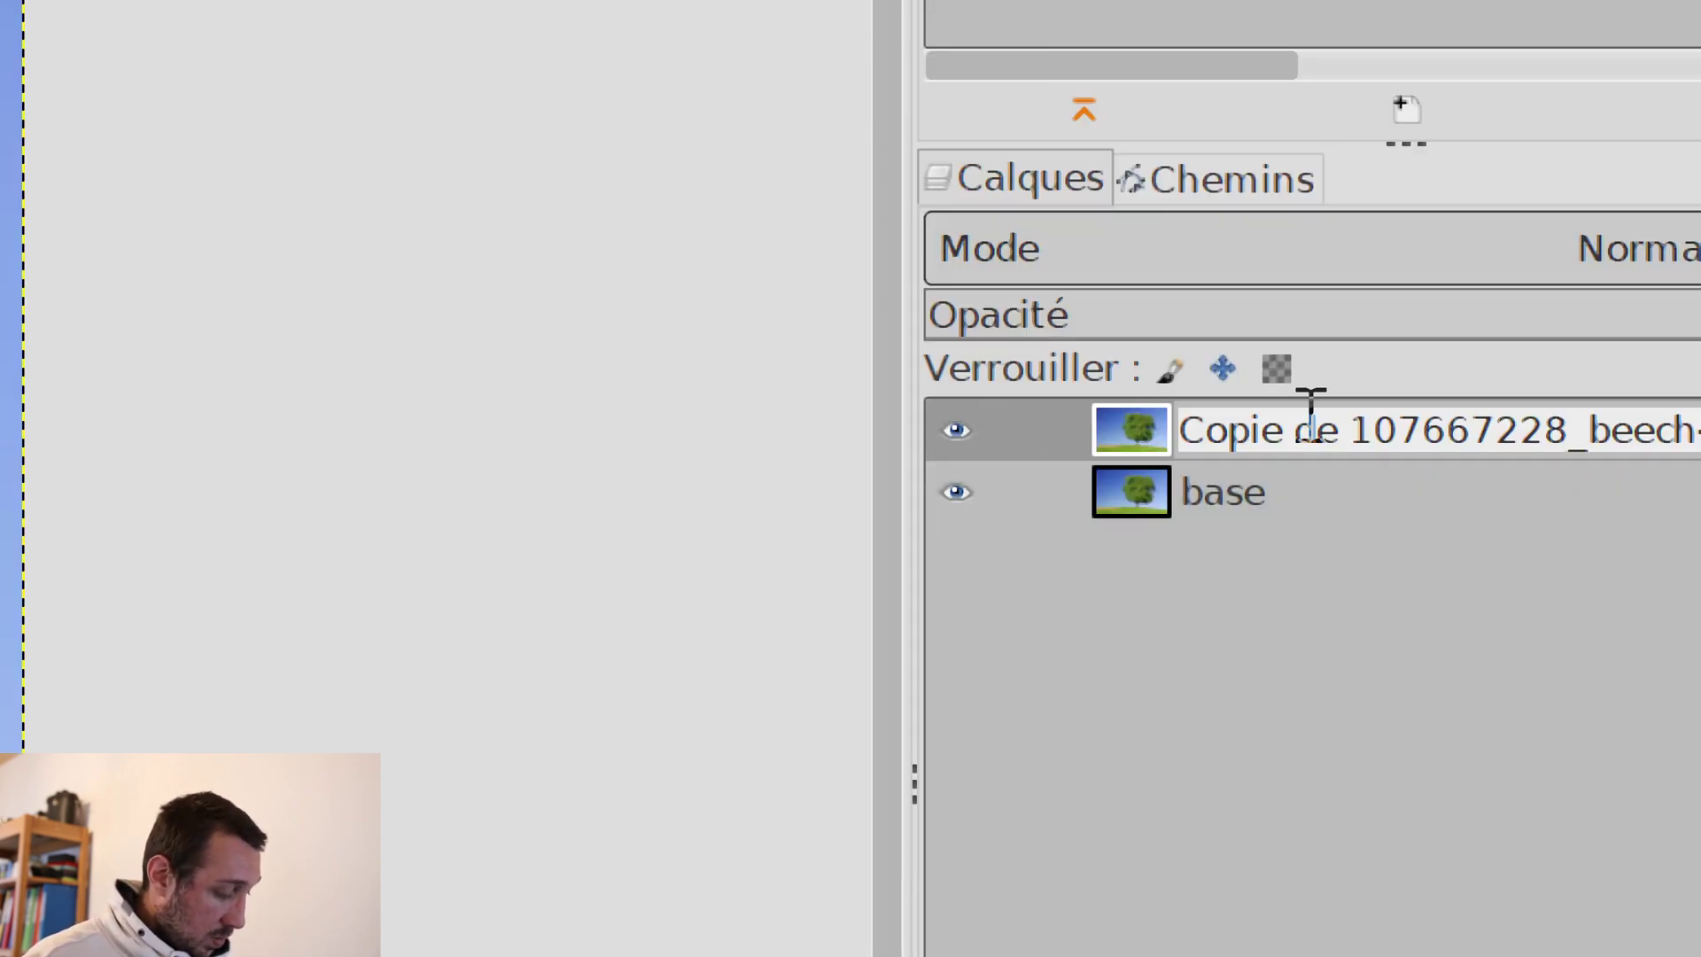
type("petiot")
key("BackSpace")
key("BackSpace")
key("BackSpace")
key("BackSpace")
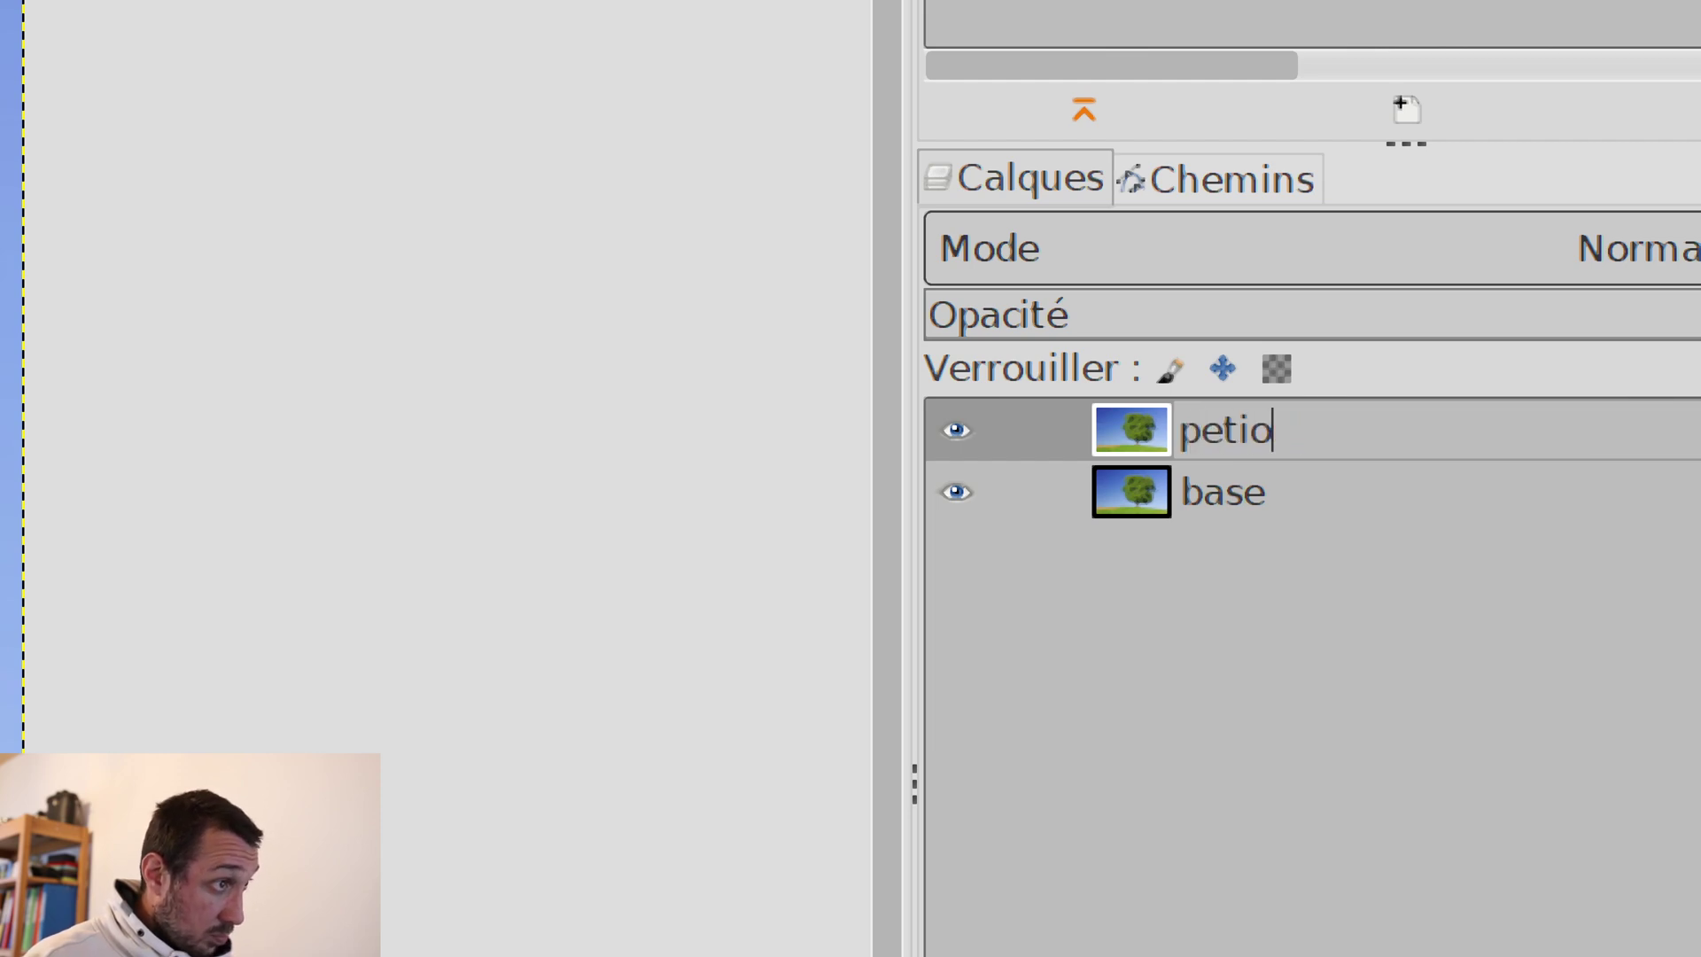
type("it arbre")
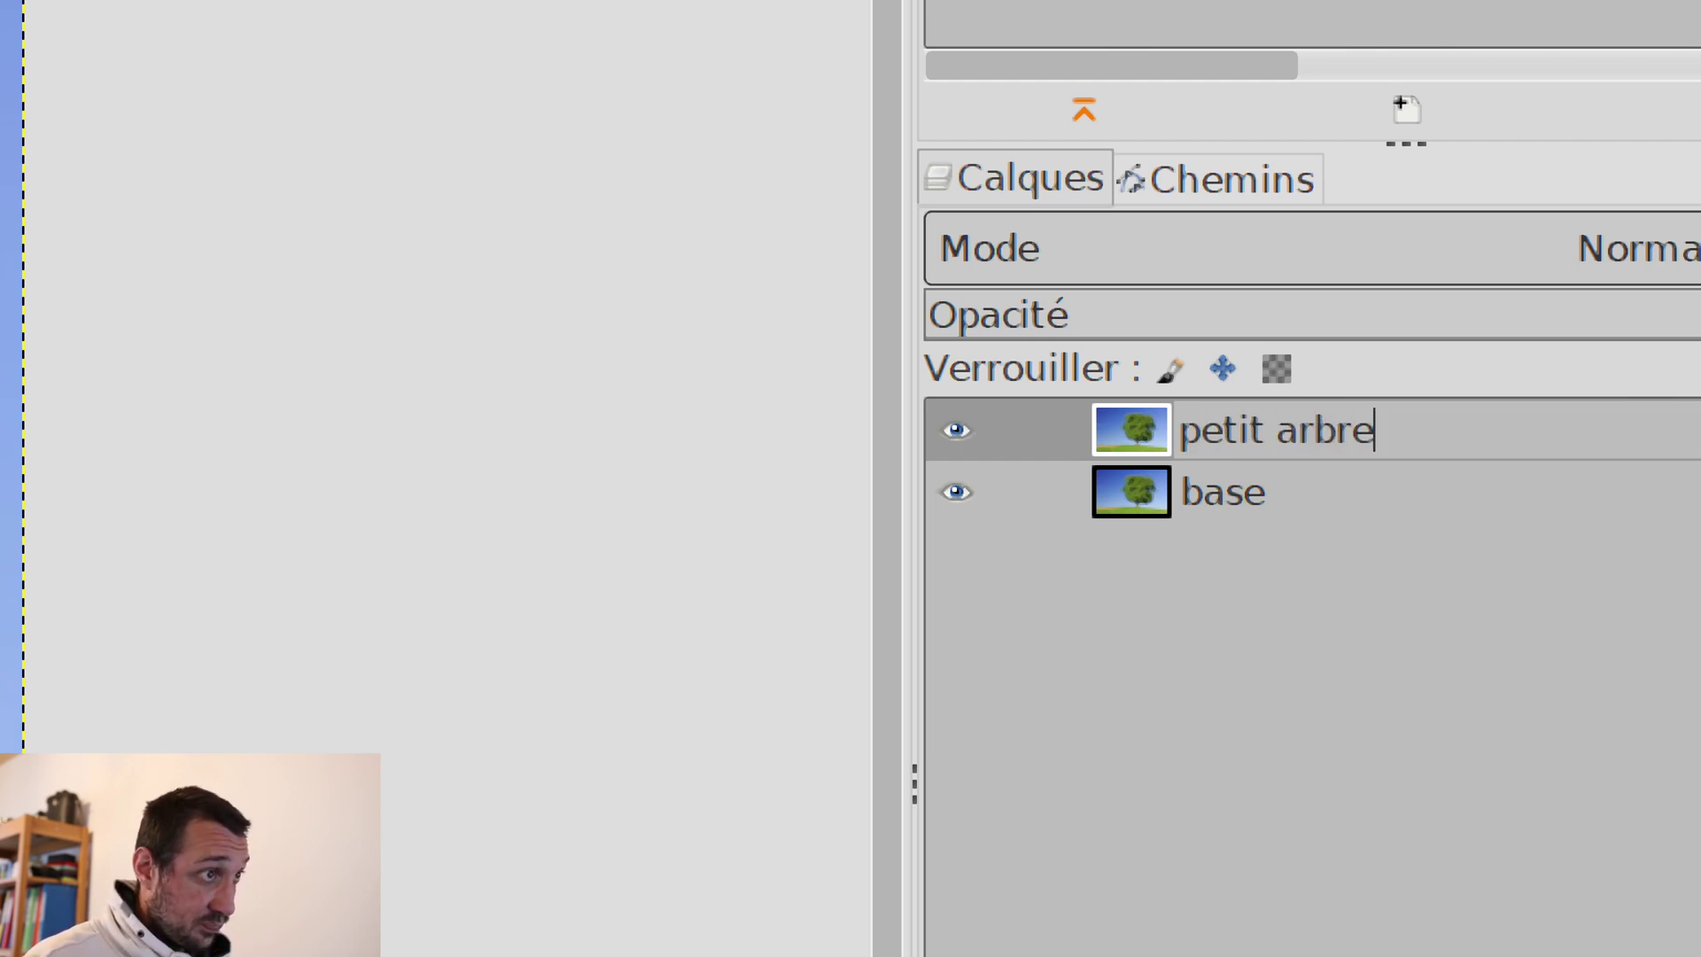
key("Return")
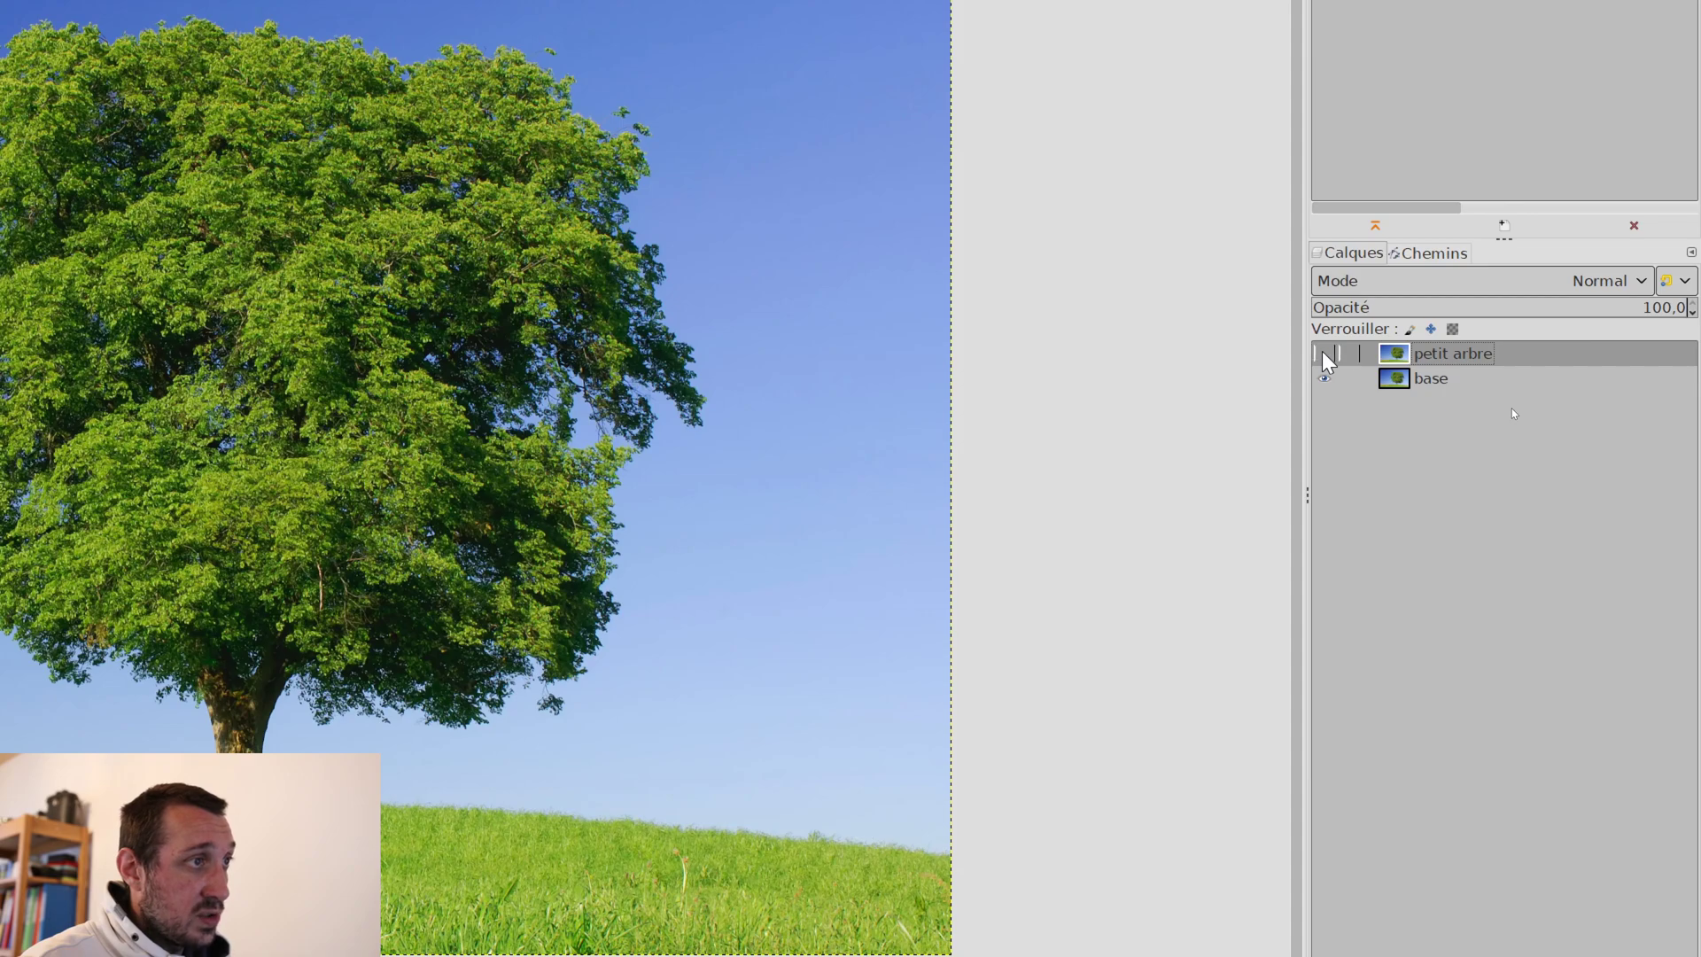
- Toggle the visibility of both layers, leaving "base" hidden and "petit arbre" shown
left_click(1326, 378)
left_click(1325, 379)
left_click(1327, 378)
left_click(1327, 378)
left_click(1327, 379)
left_click(1326, 378)
left_click(1325, 378)
left_click(1325, 353)
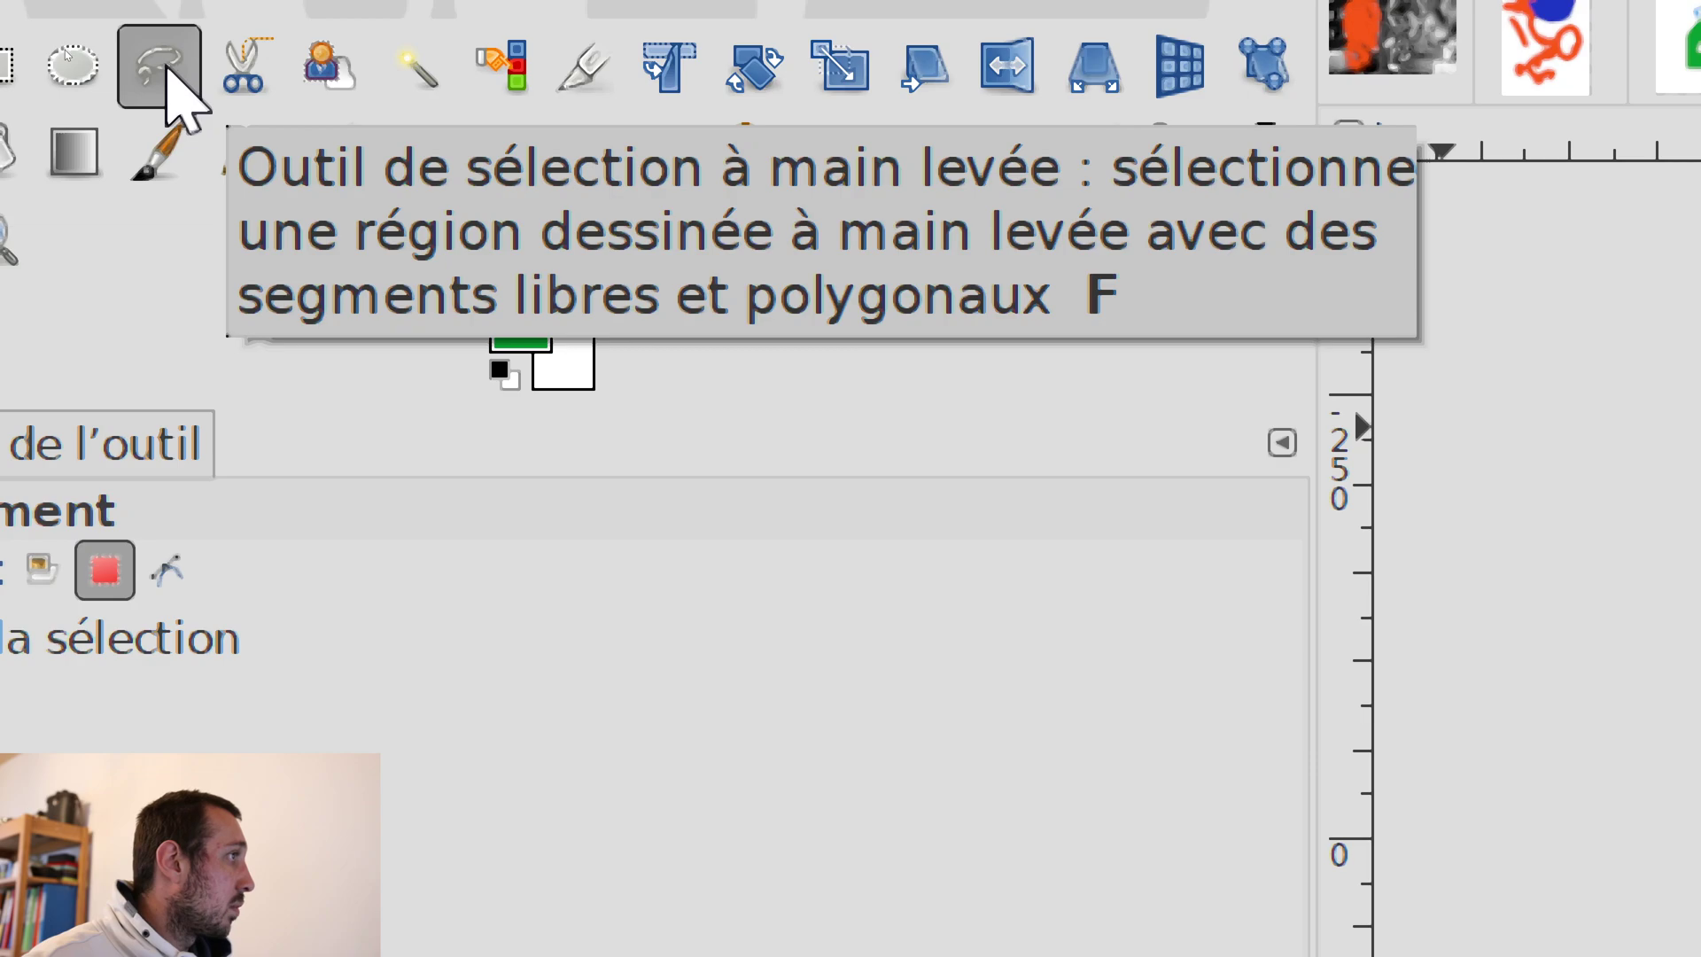
- Select the whole tree down to the foot of its trunk with a loose Free Select outline
left_click(165, 64)
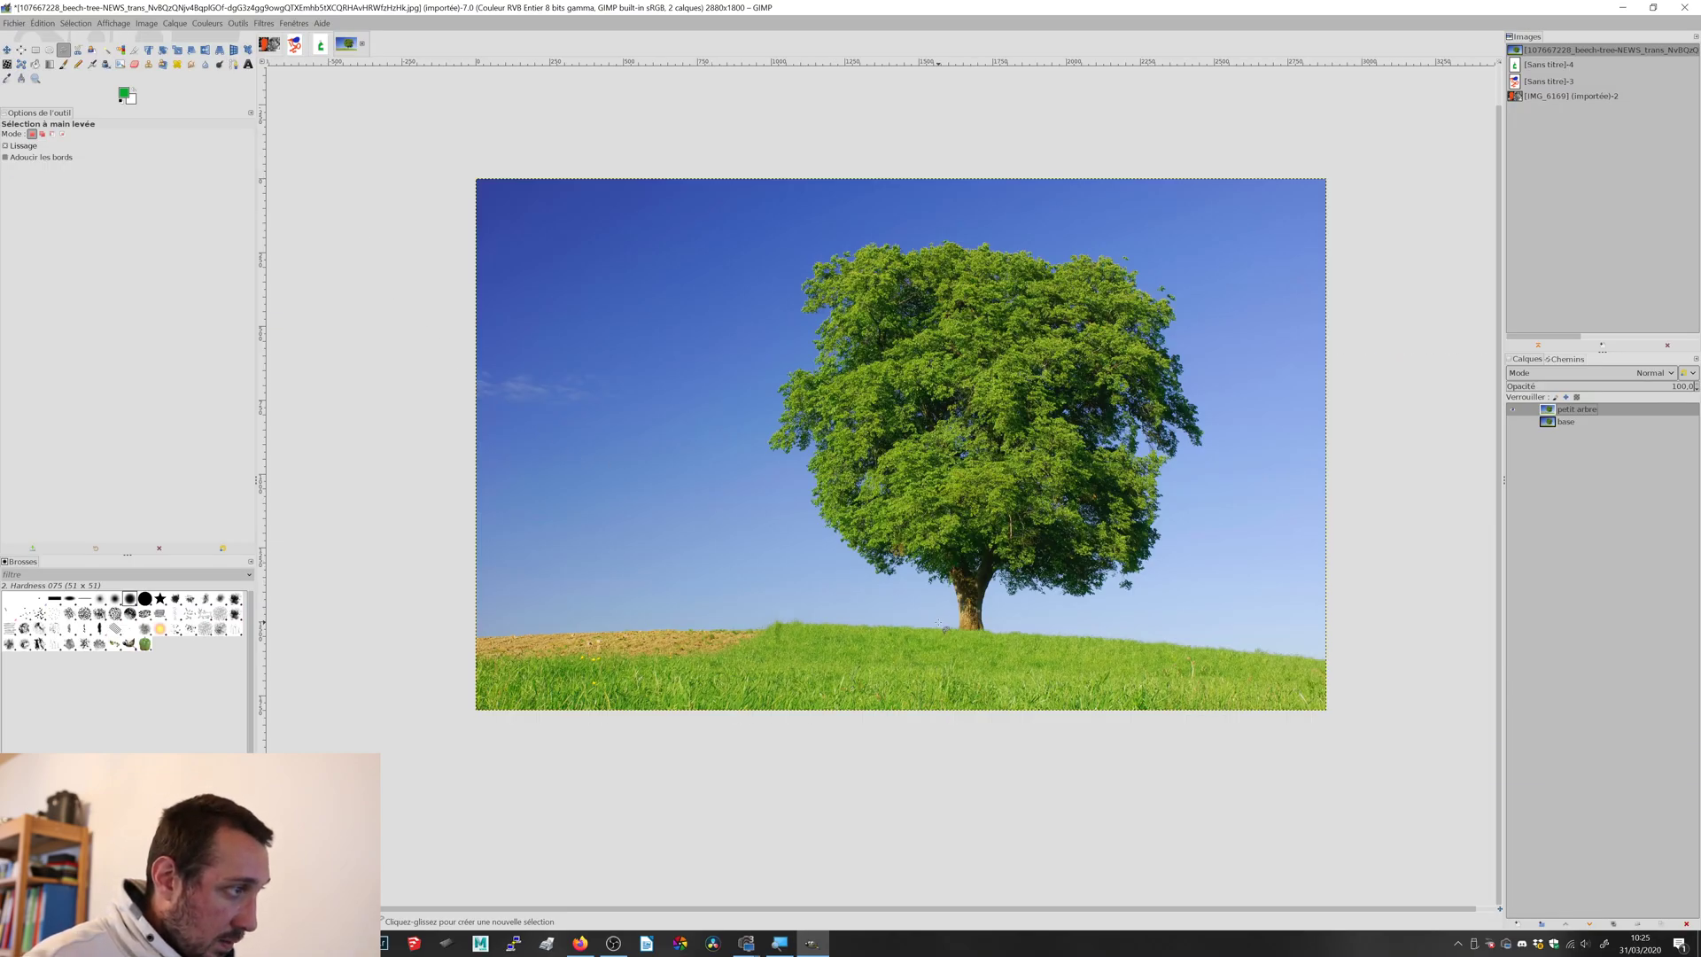
mouse_move(941, 626)
left_mouse_down()
mouse_move(812, 562)
mouse_move(736, 390)
left_mouse_up()
left_click_drag(781, 337, 784, 306)
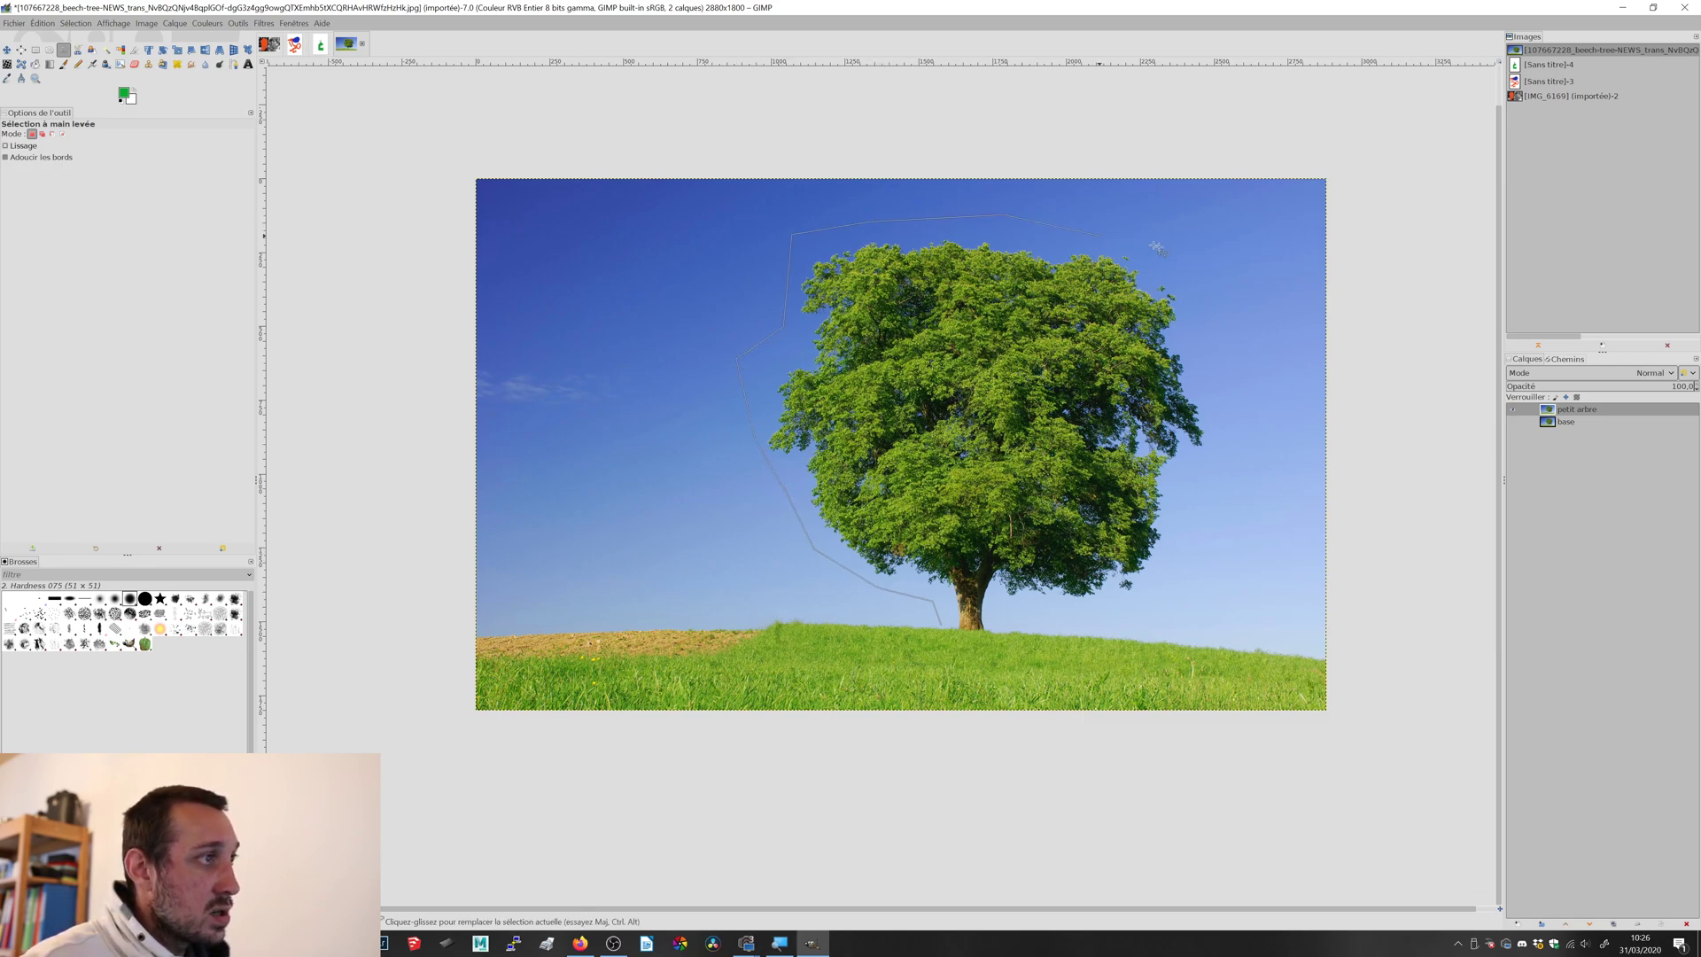
mouse_move(1215, 456)
left_mouse_down()
mouse_move(1180, 495)
mouse_move(1159, 576)
mouse_move(1111, 607)
mouse_move(994, 618)
mouse_move(1003, 644)
left_mouse_up()
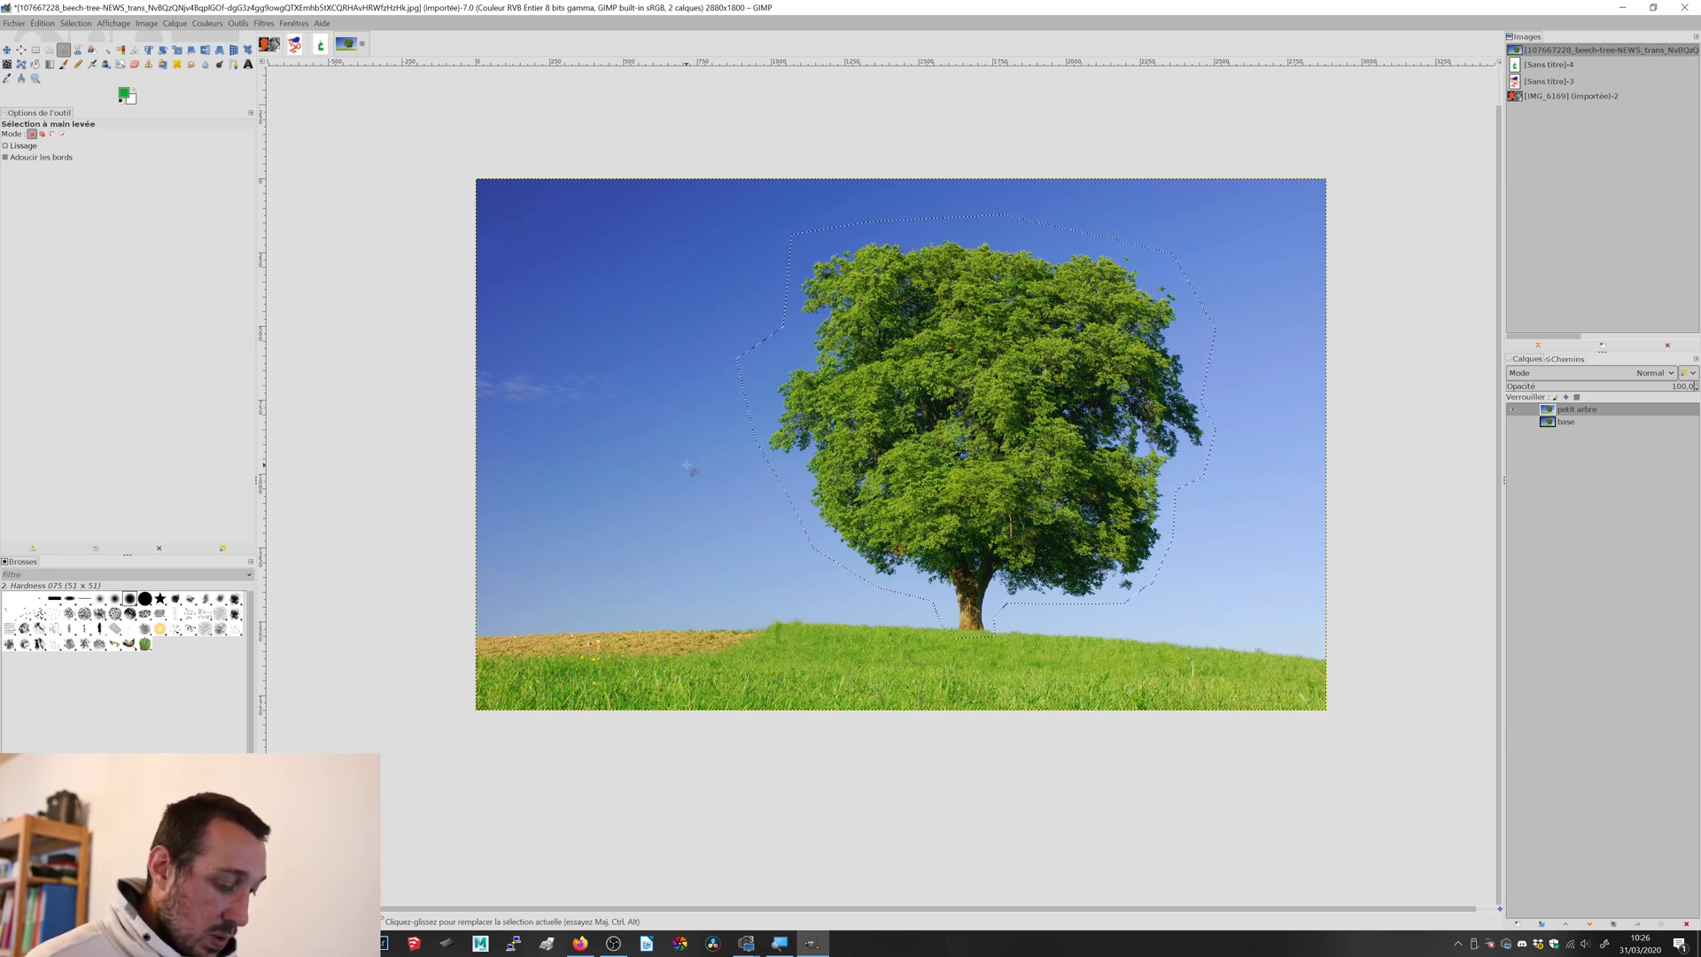
- Delete the outlined tree from the "petit arbre" layer, and undo the deletion
key("Delete")
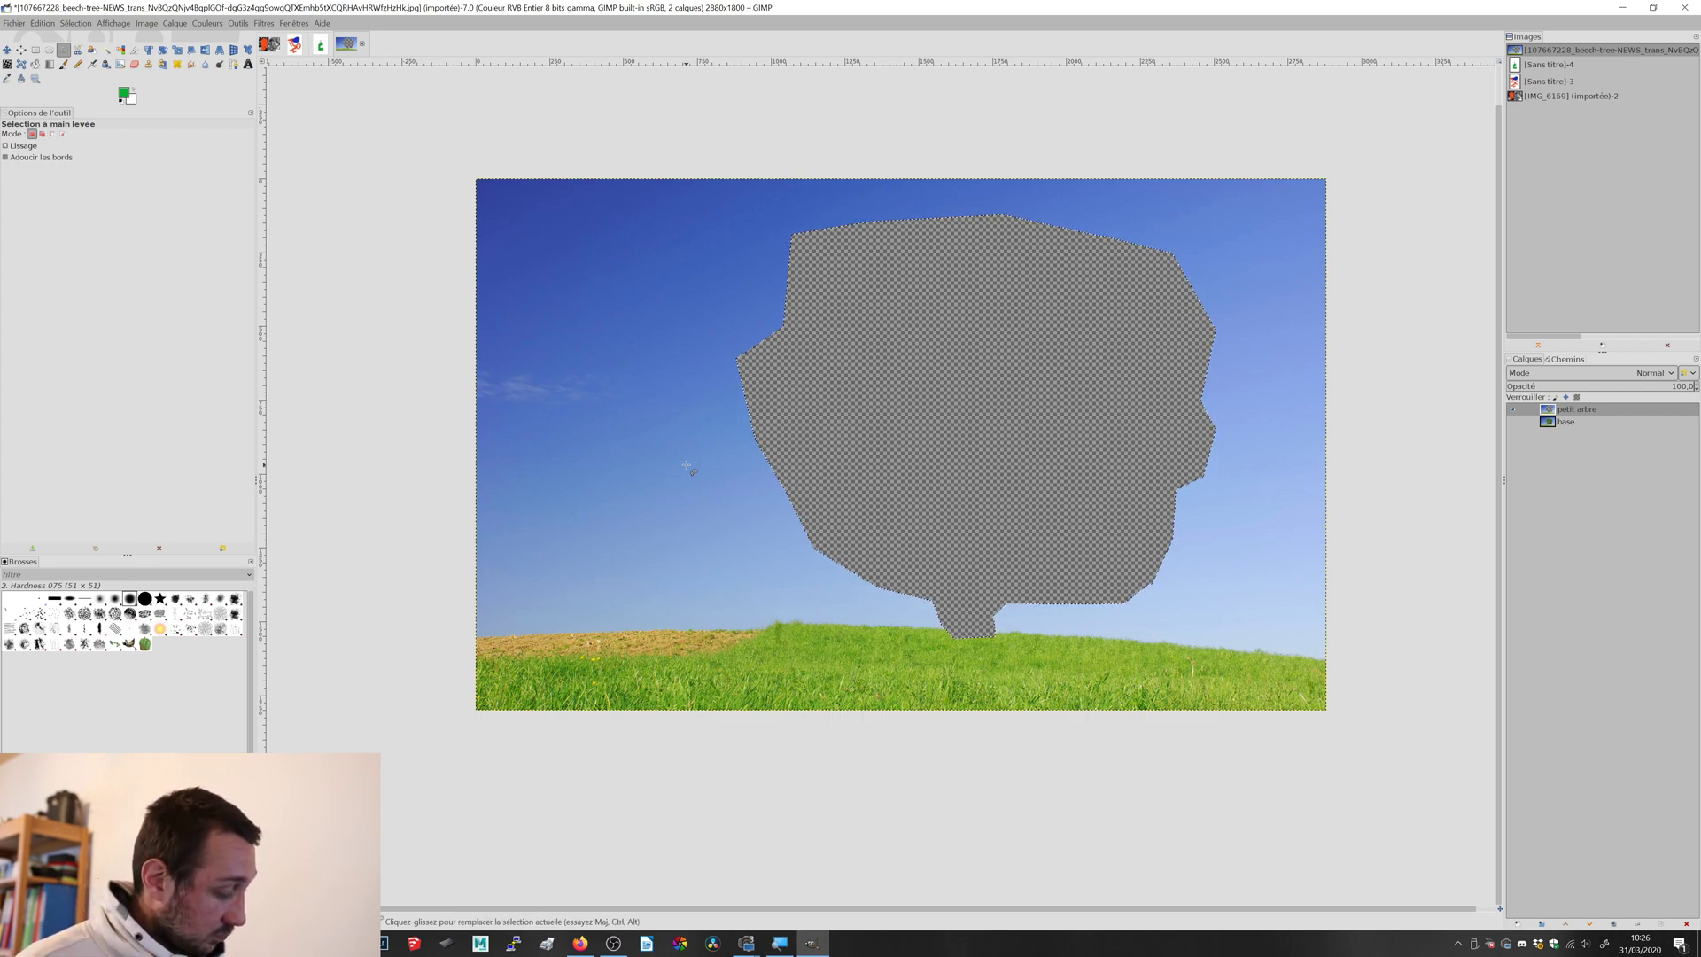
key("ctrl+z")
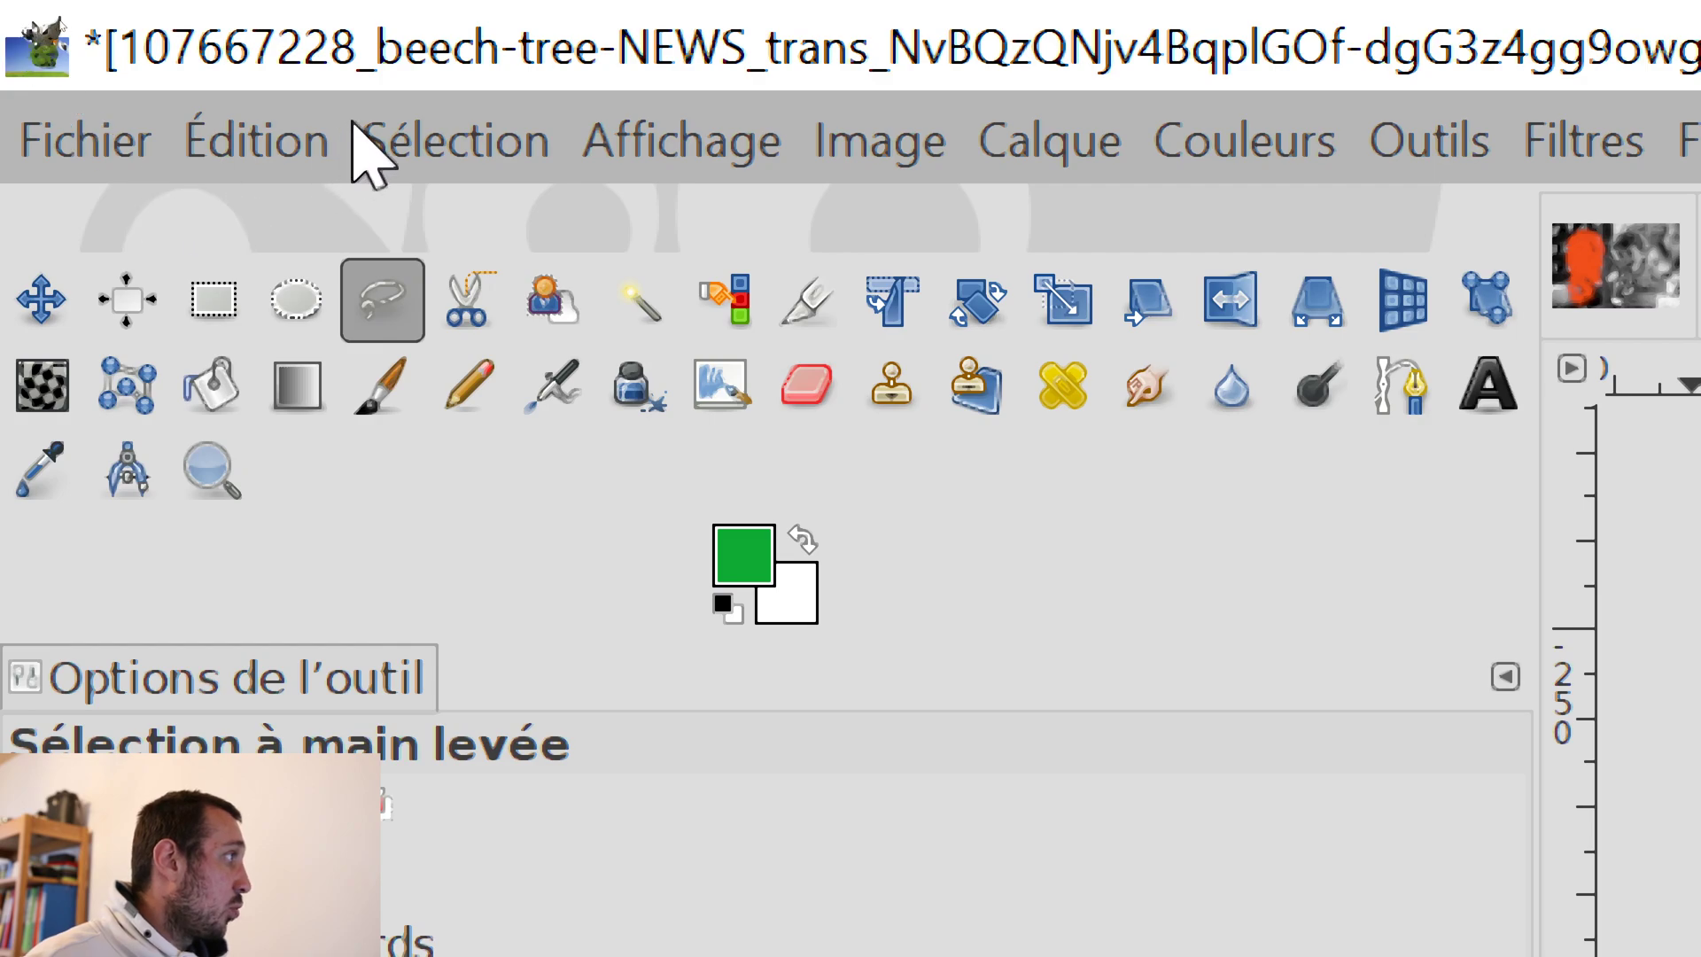
- Invert the selection to delete everything around the tree on "petit arbre", and clear the selection
left_click(482, 139)
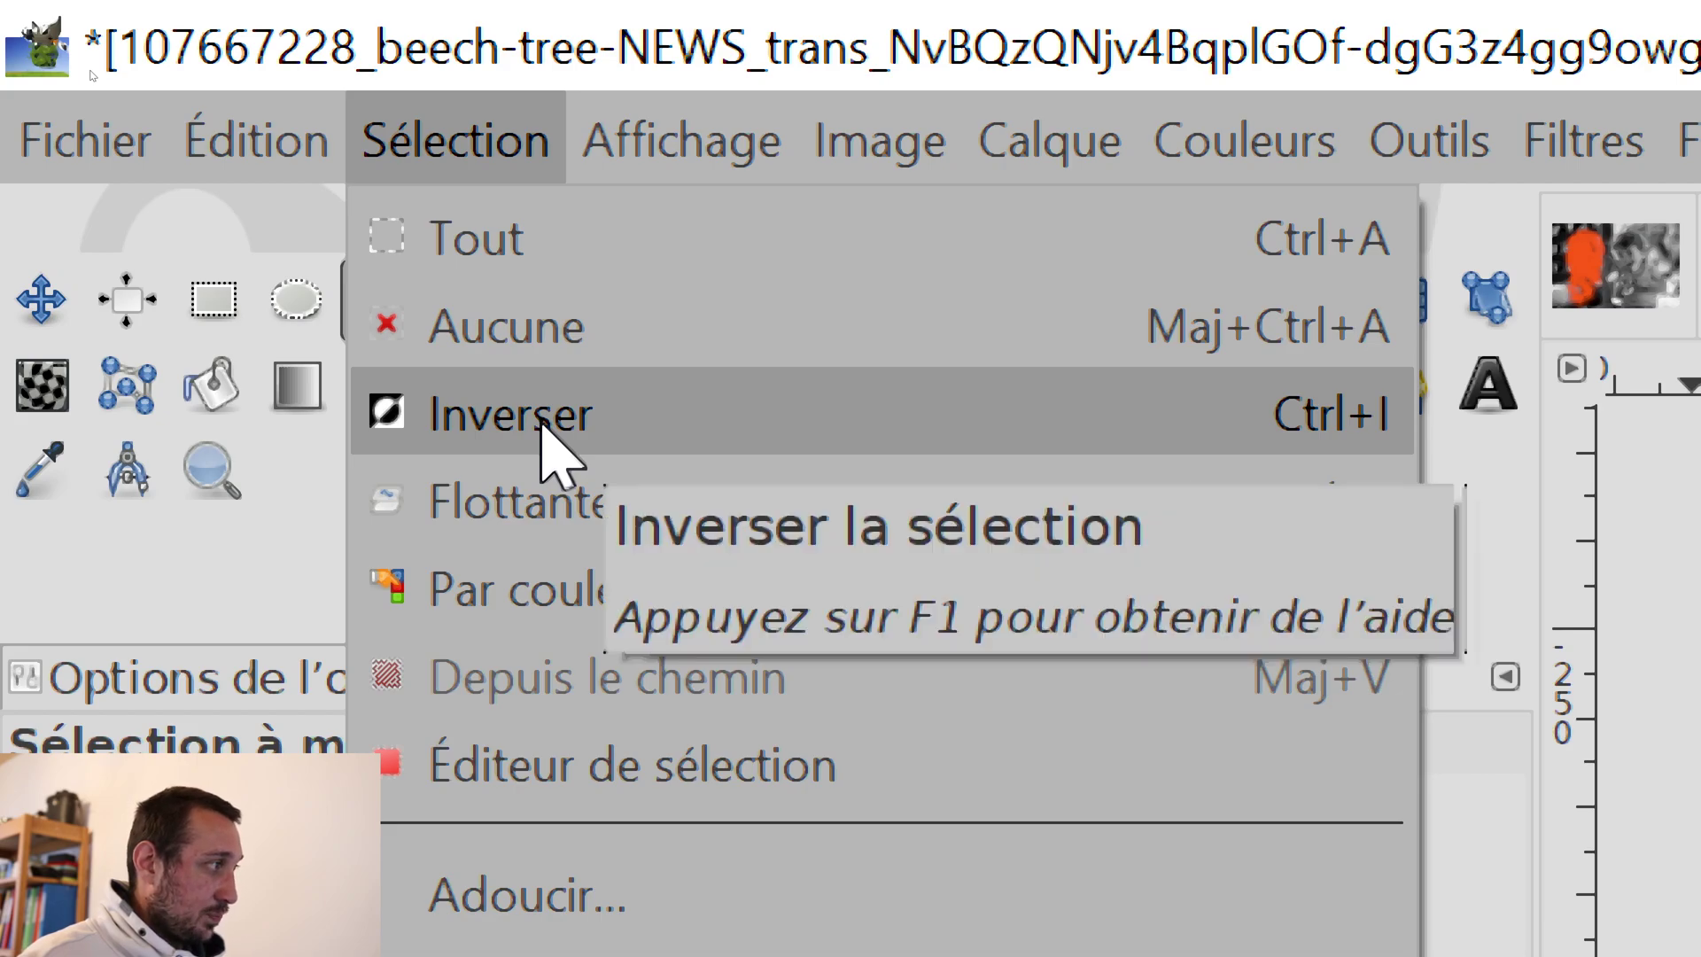
left_click(542, 417)
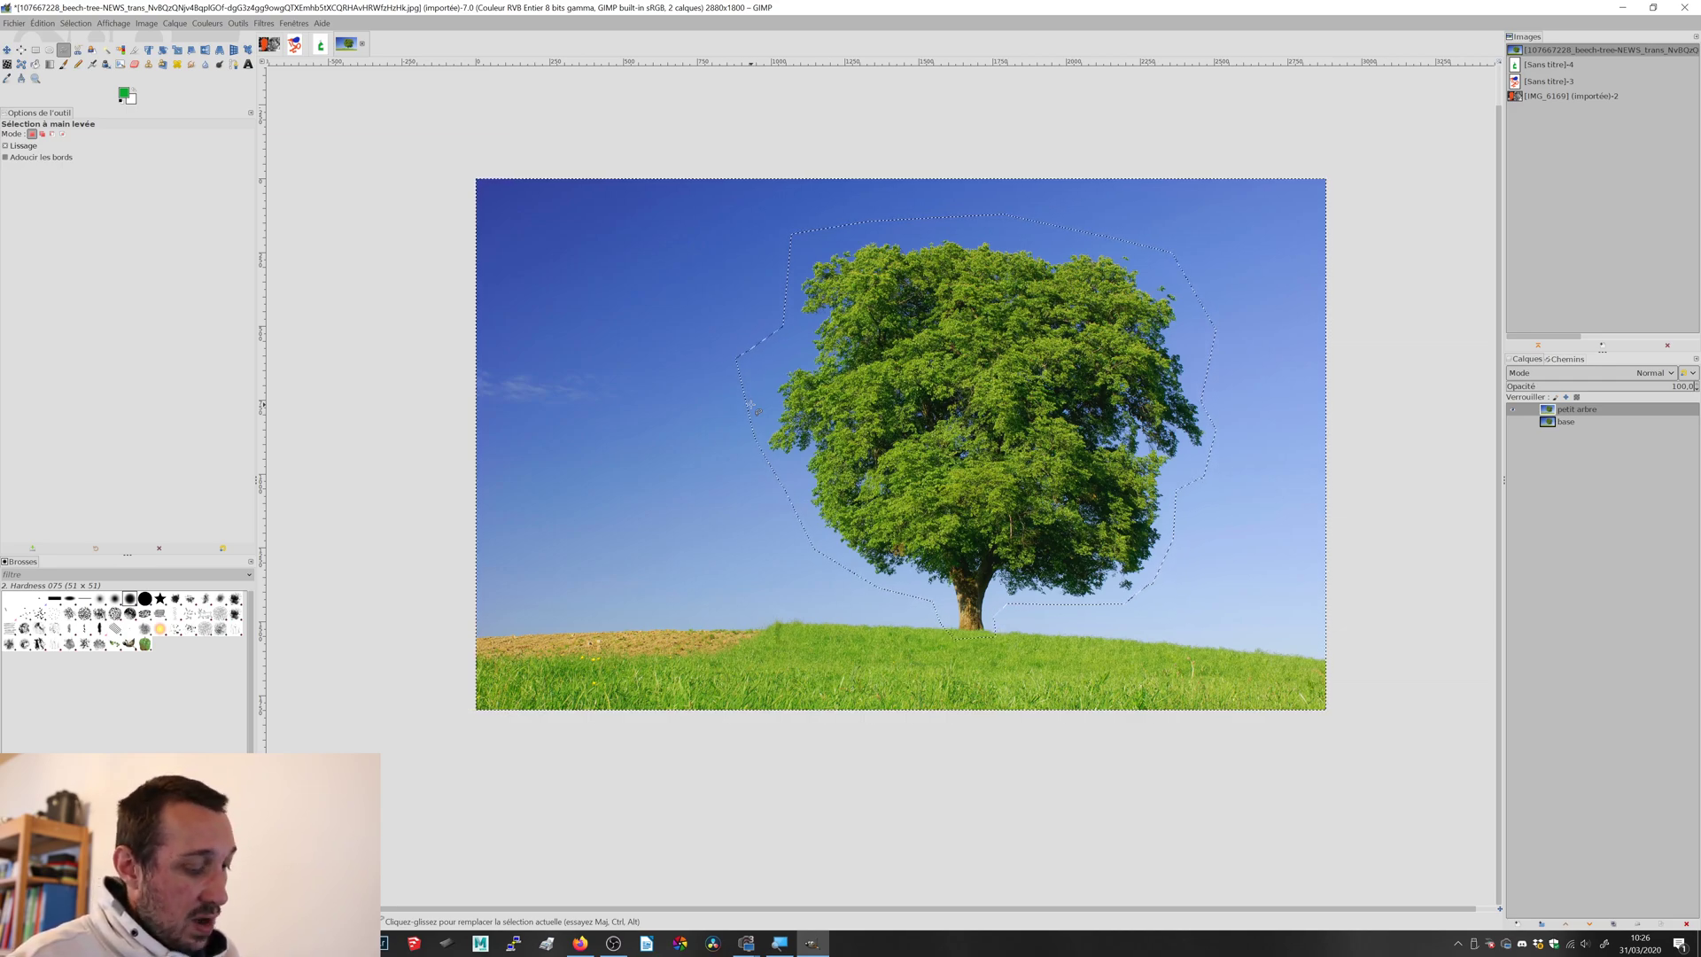
key("Delete")
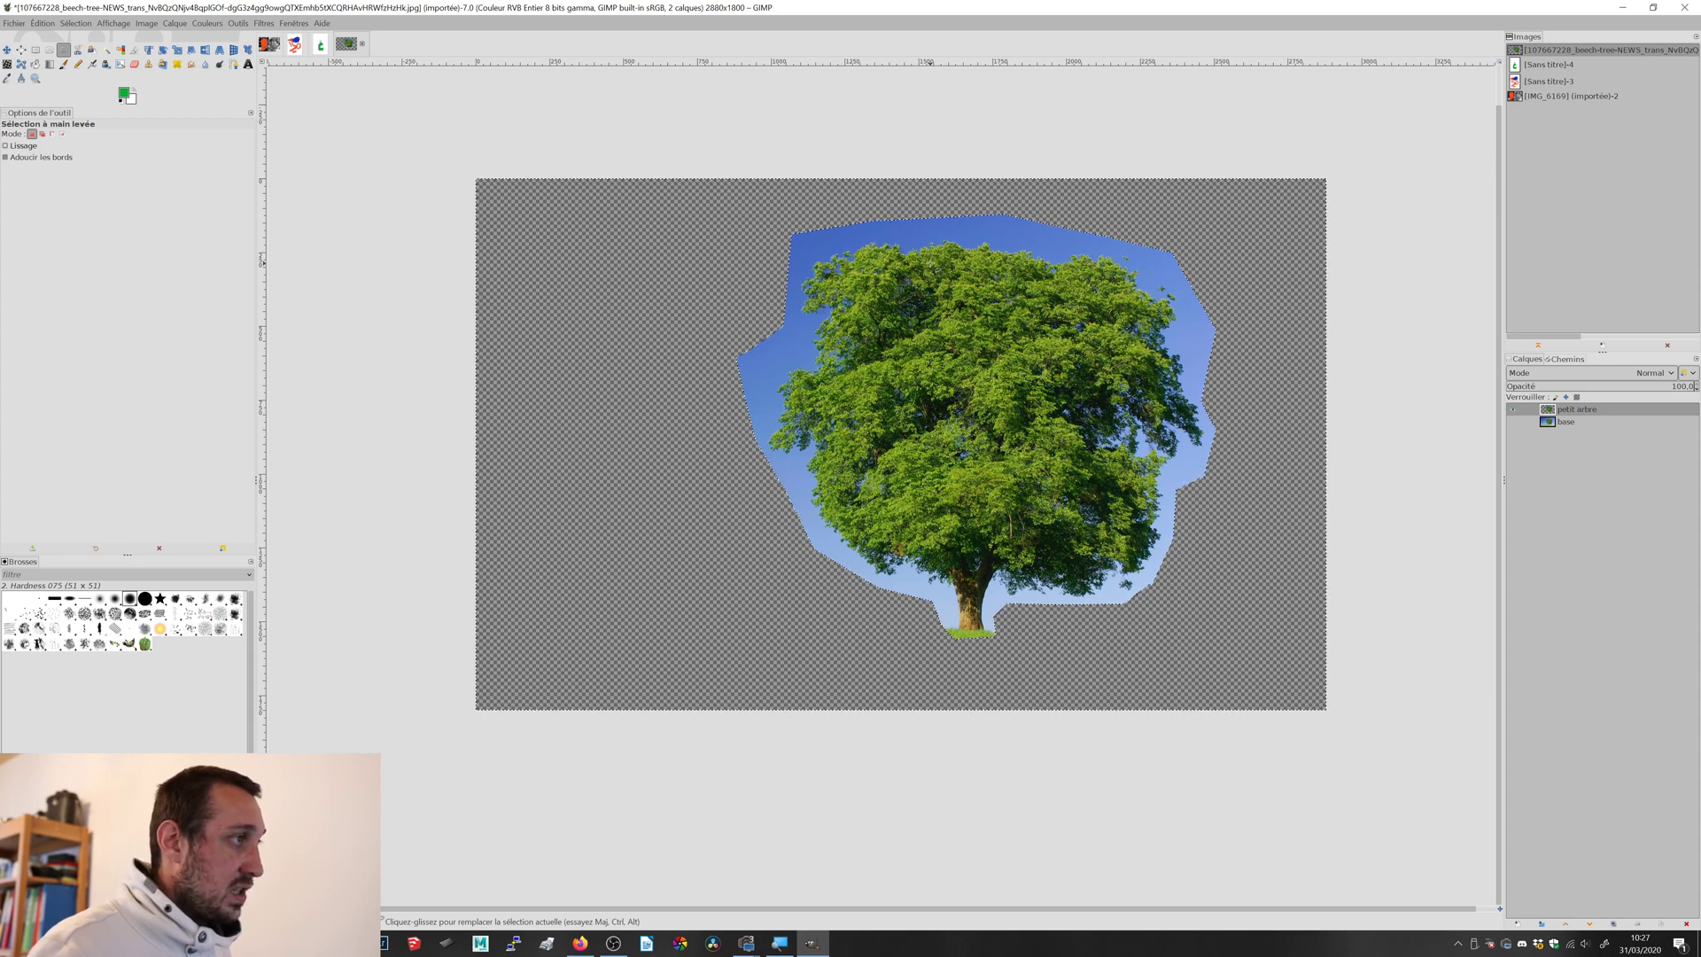
left_click(80, 23)
left_click(84, 39)
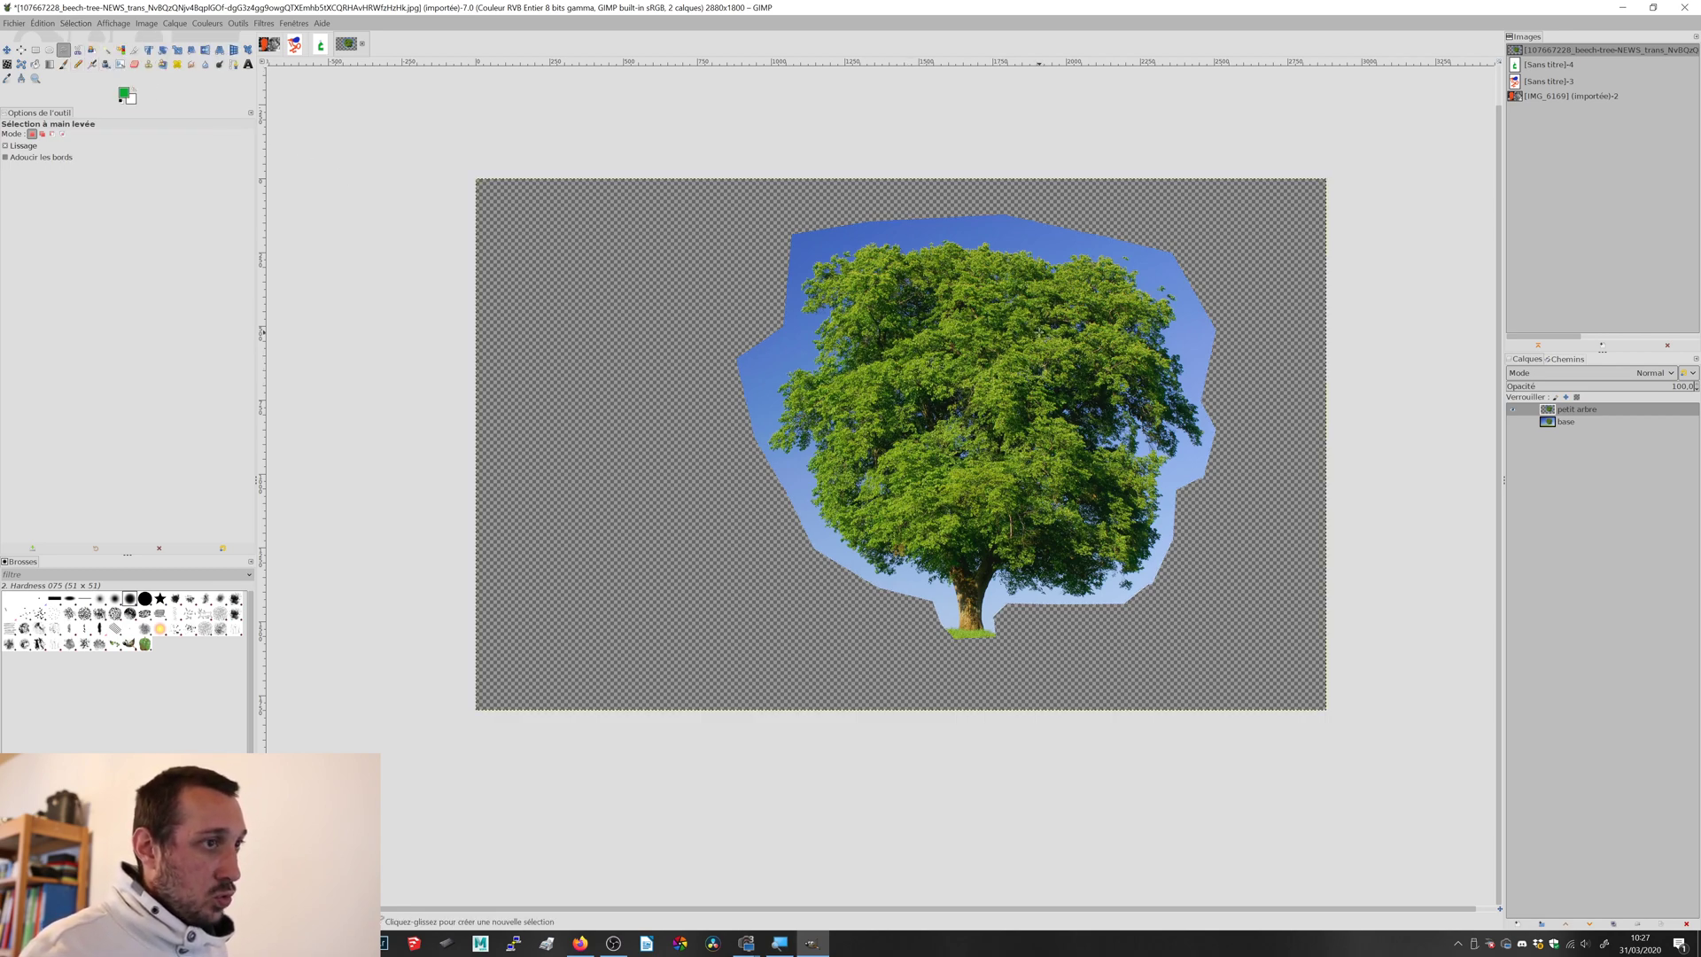
- Activate the Move tool and toggle the "base" layer's visibility, leaving it shown beneath the cut-out tree
left_click(7, 50)
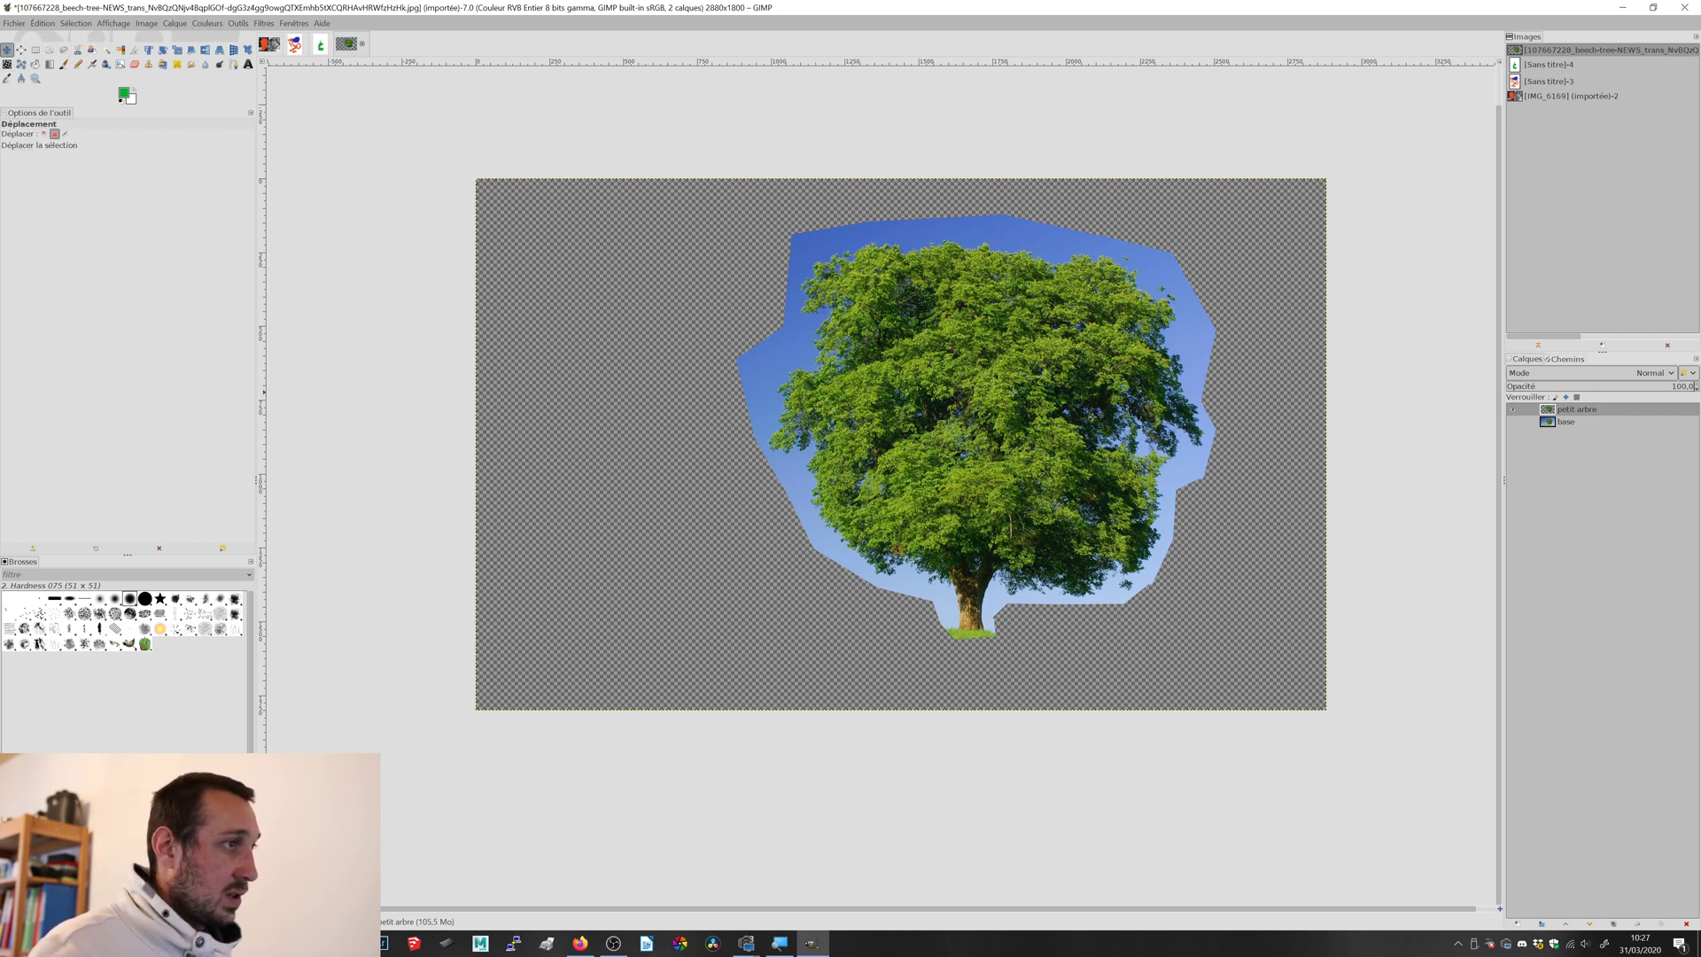
left_click(1514, 422)
left_click(1513, 423)
left_click(1514, 422)
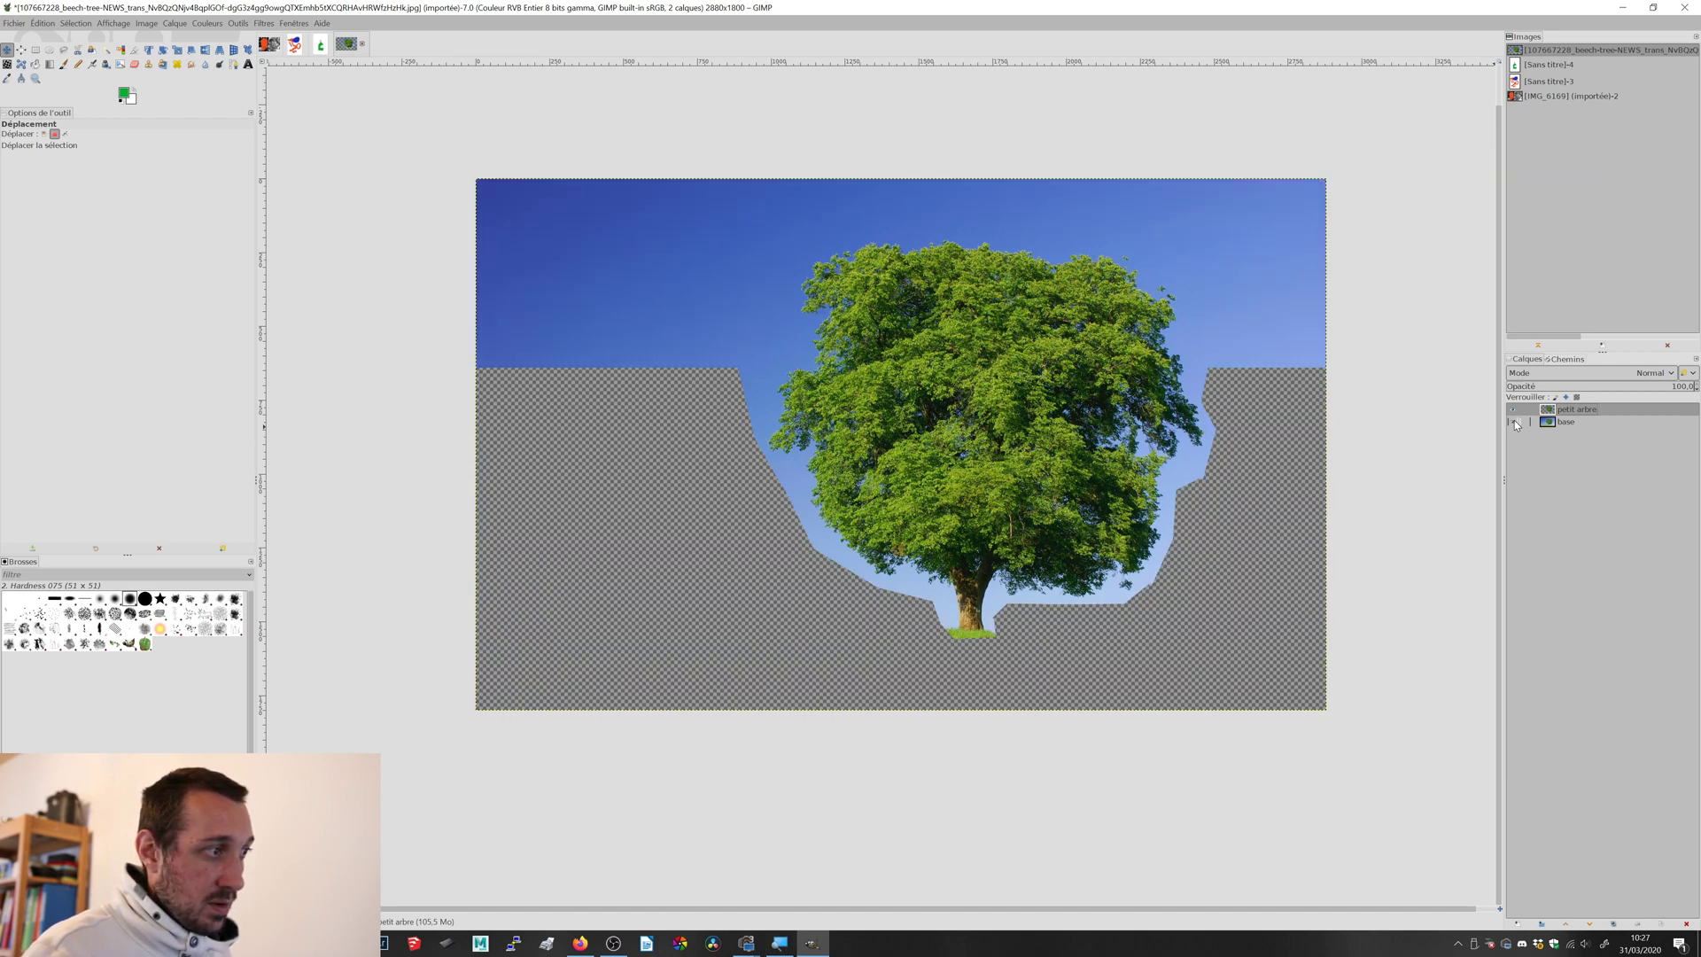
left_click(1514, 423)
left_click(1514, 422)
left_click(1514, 422)
left_click(1514, 423)
left_click(1514, 423)
left_click(1514, 423)
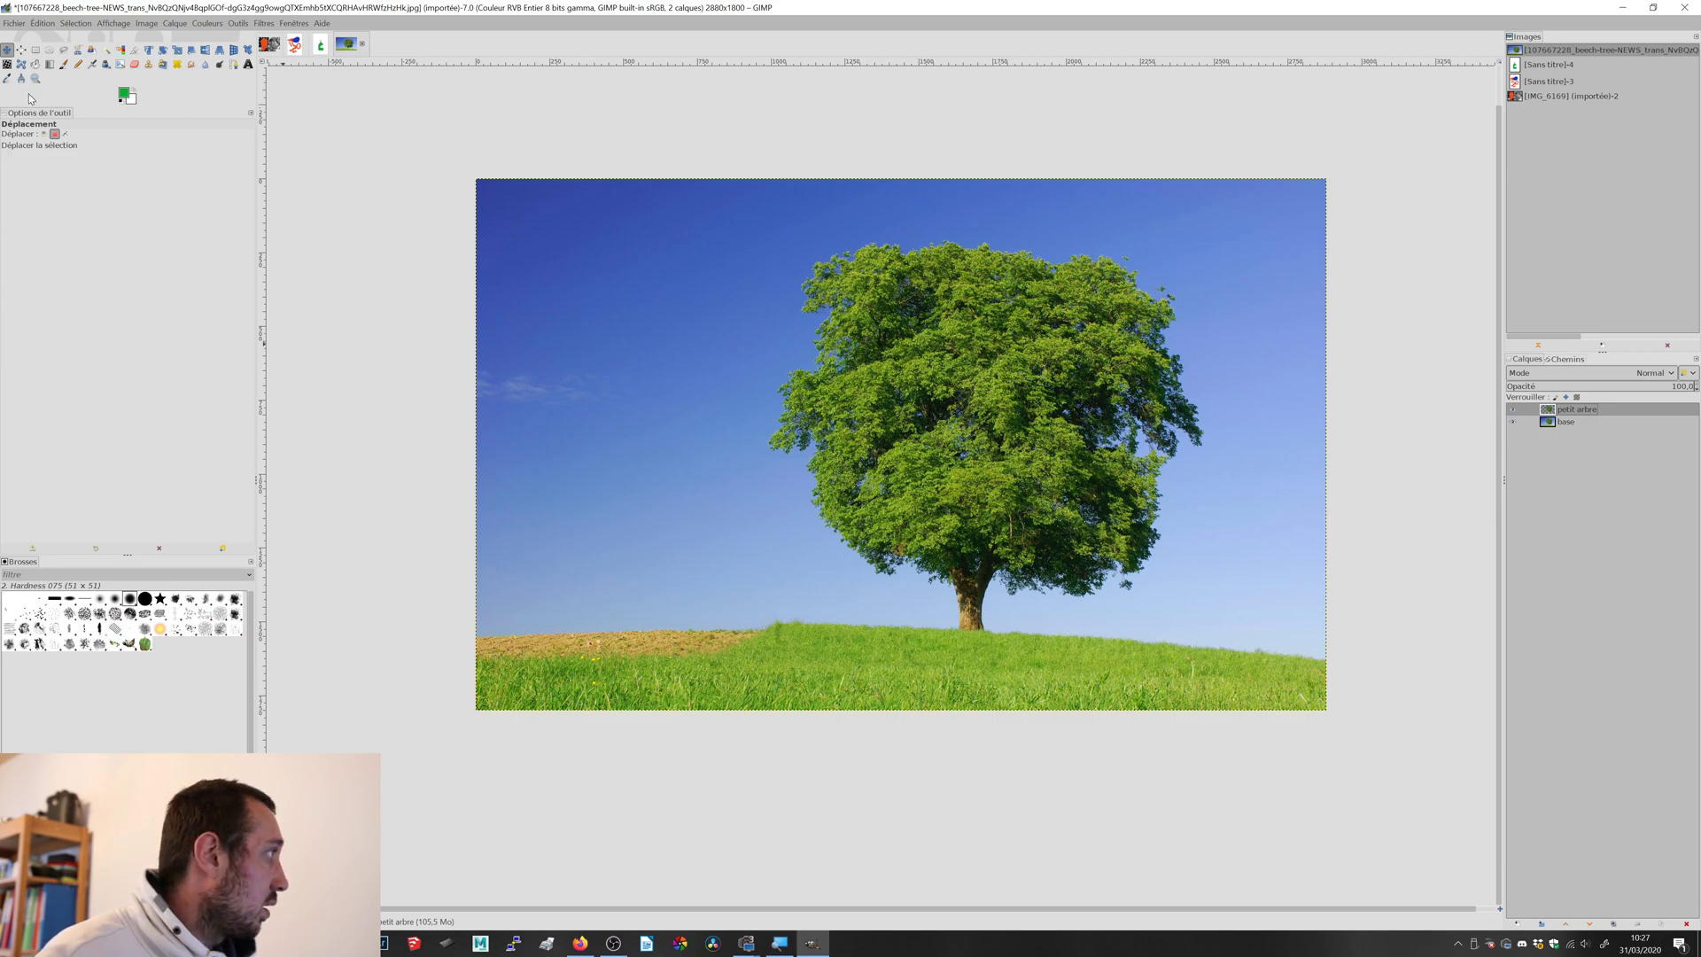
- Set the Move tool to act on layers and shift the cut-out tree to the left of the original tree
left_click(43, 134)
left_click_drag(996, 354, 864, 392)
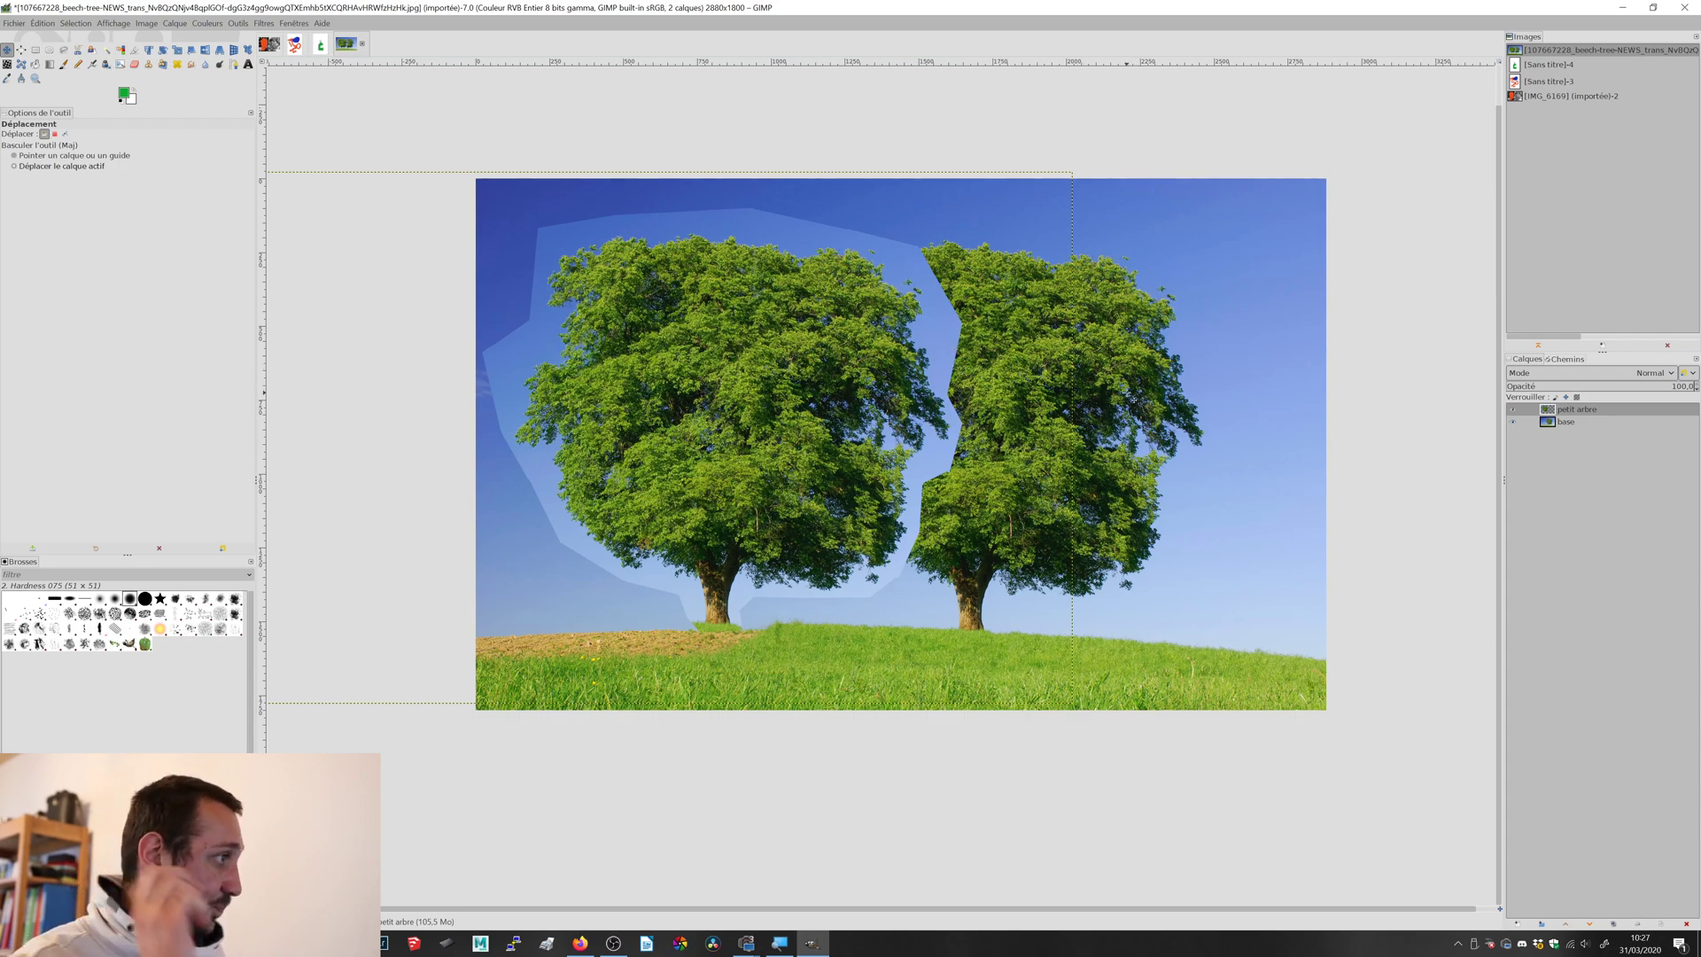
- Scale the "petit arbre" layer down from its upper-right corner to roughly 60 percent of its size
left_click(177, 50)
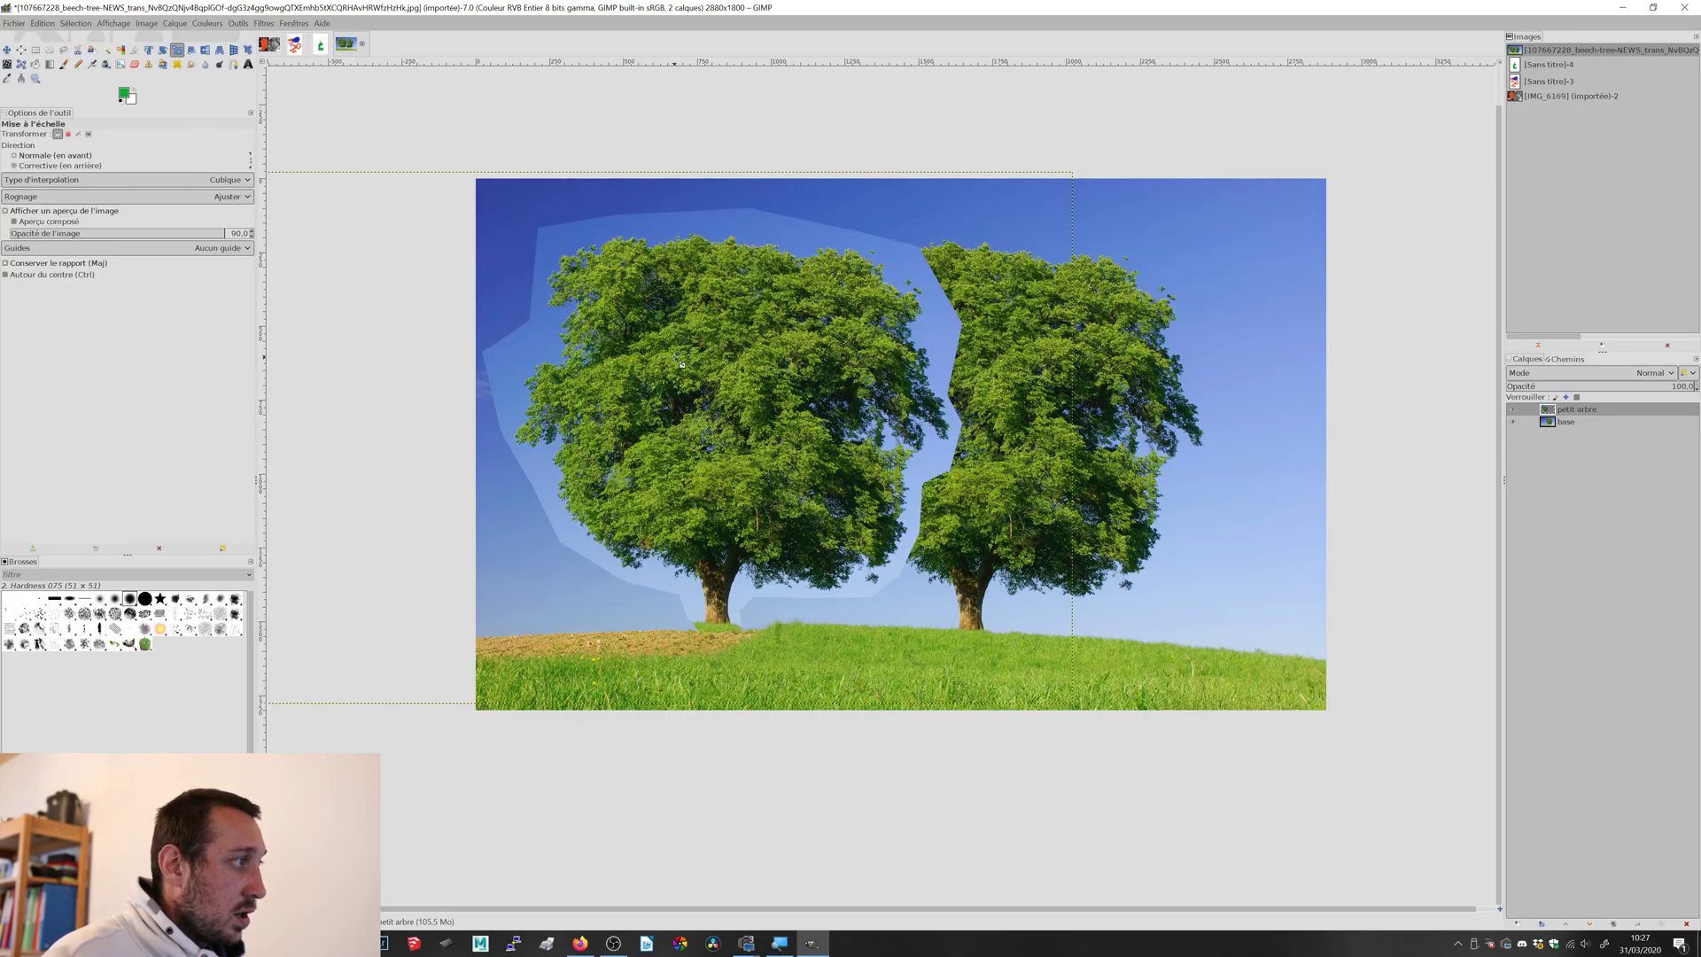
left_click(682, 364)
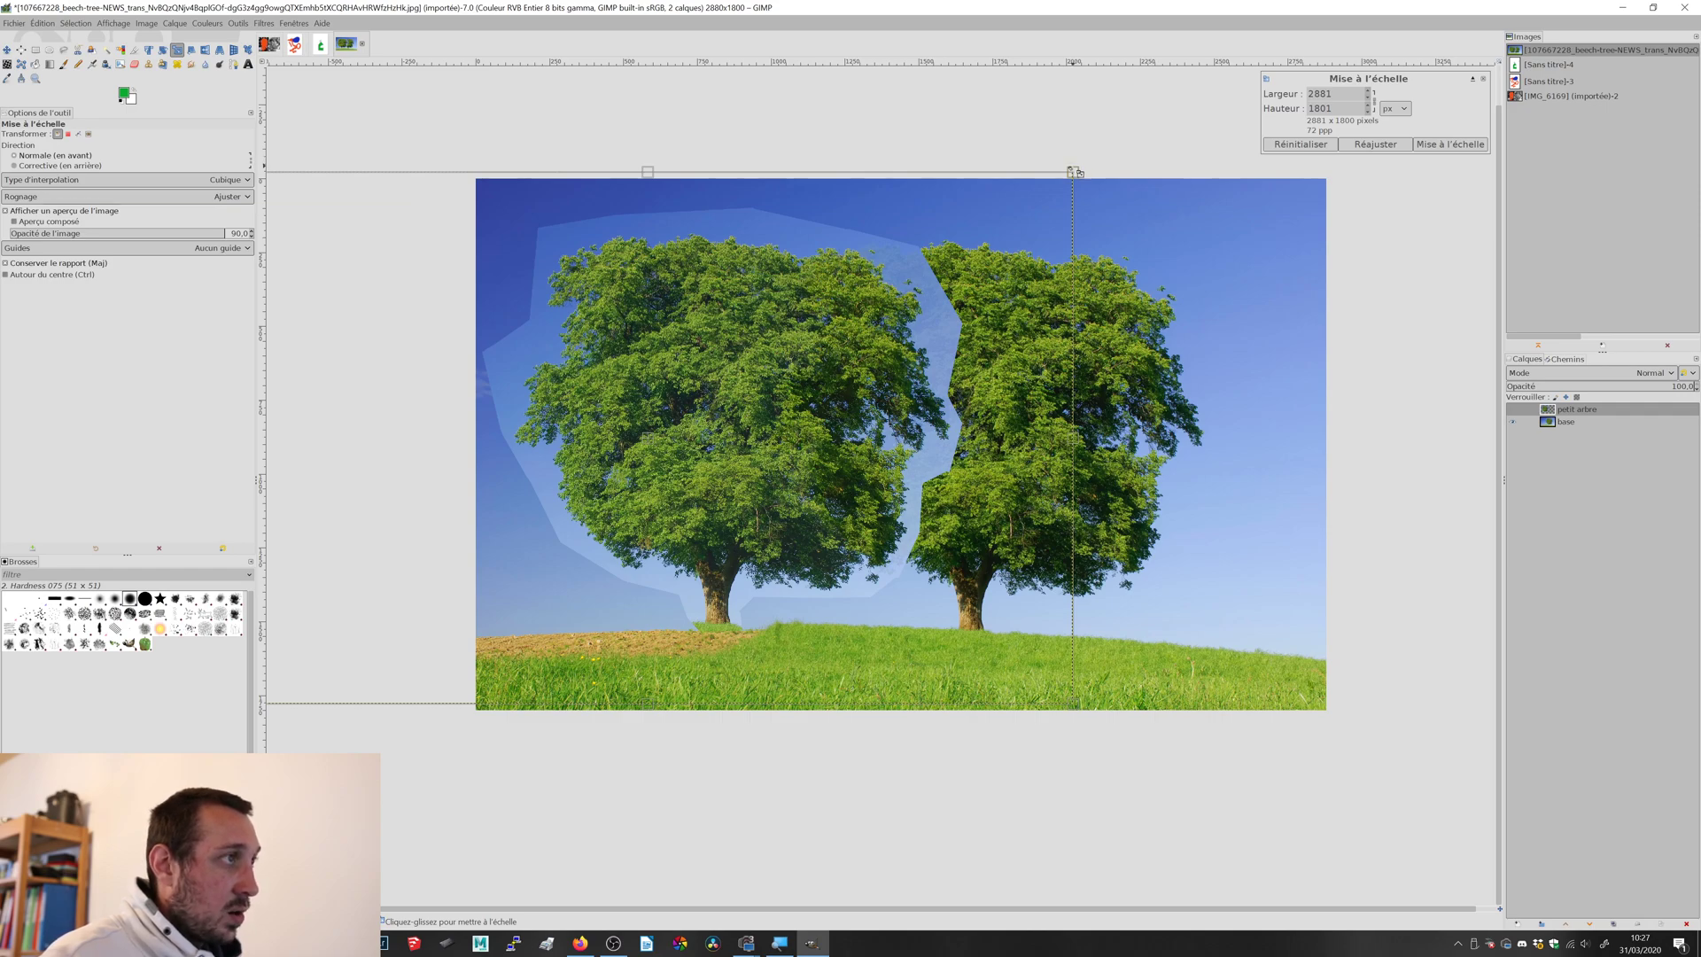
left_click_drag(1078, 172, 775, 449)
key("Return")
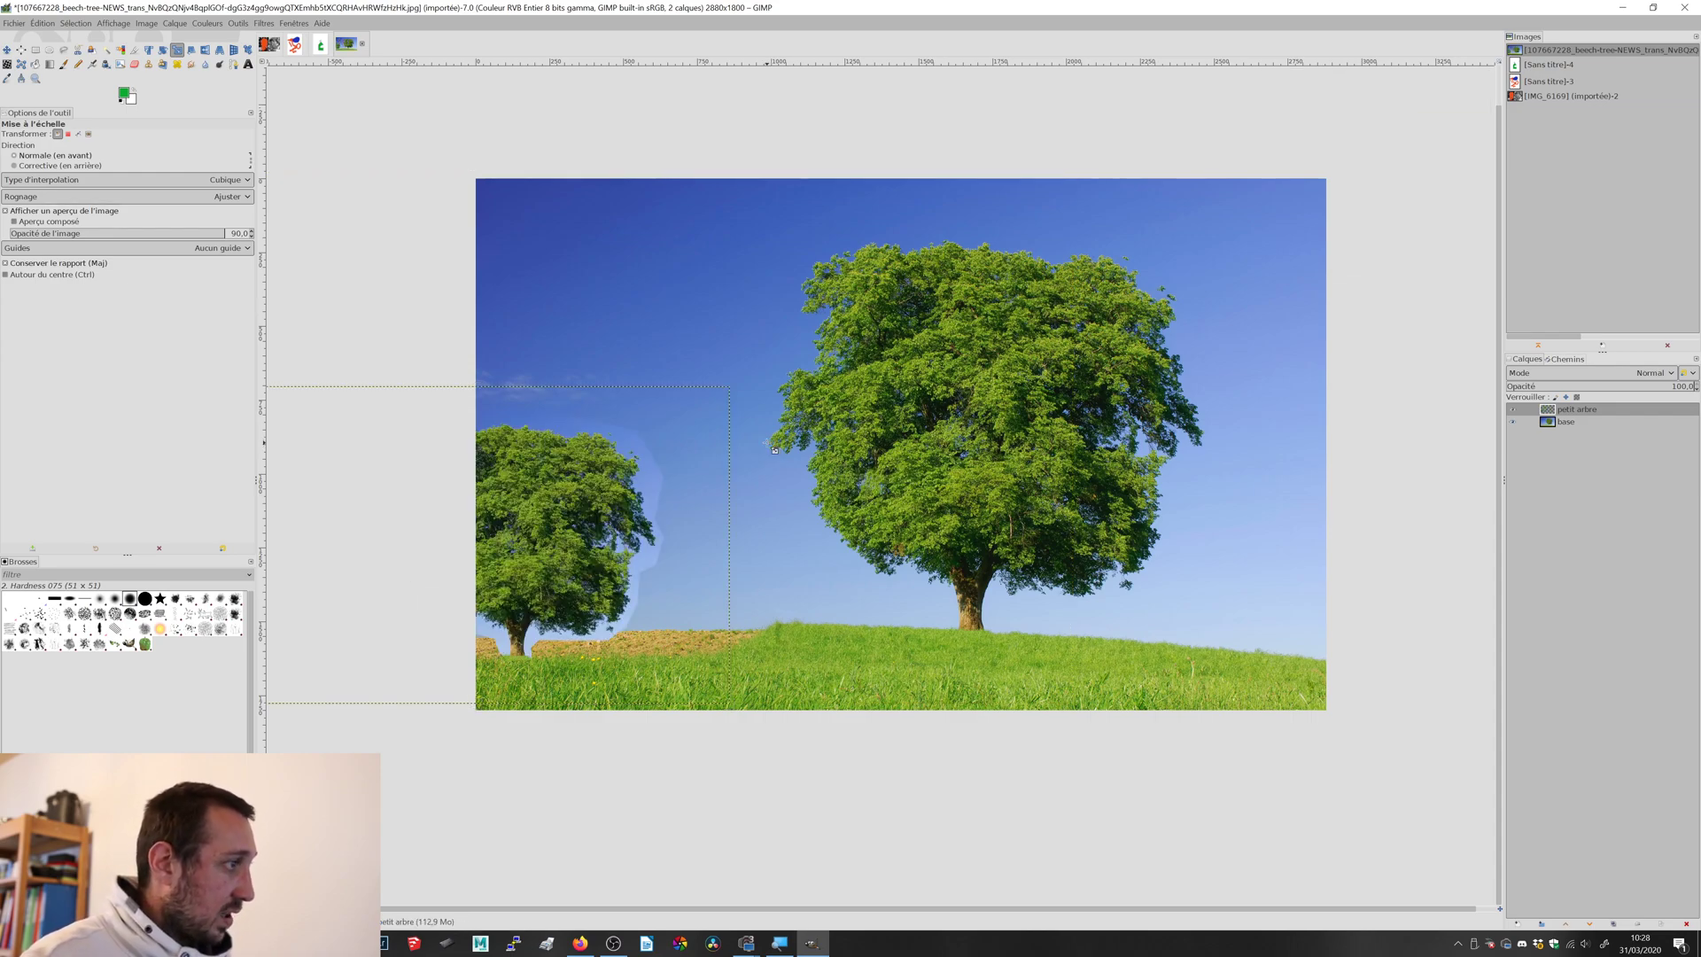
- Move the small tree layer right so it stands fully inside the picture on the brown field beside the large tree
left_click(5, 55)
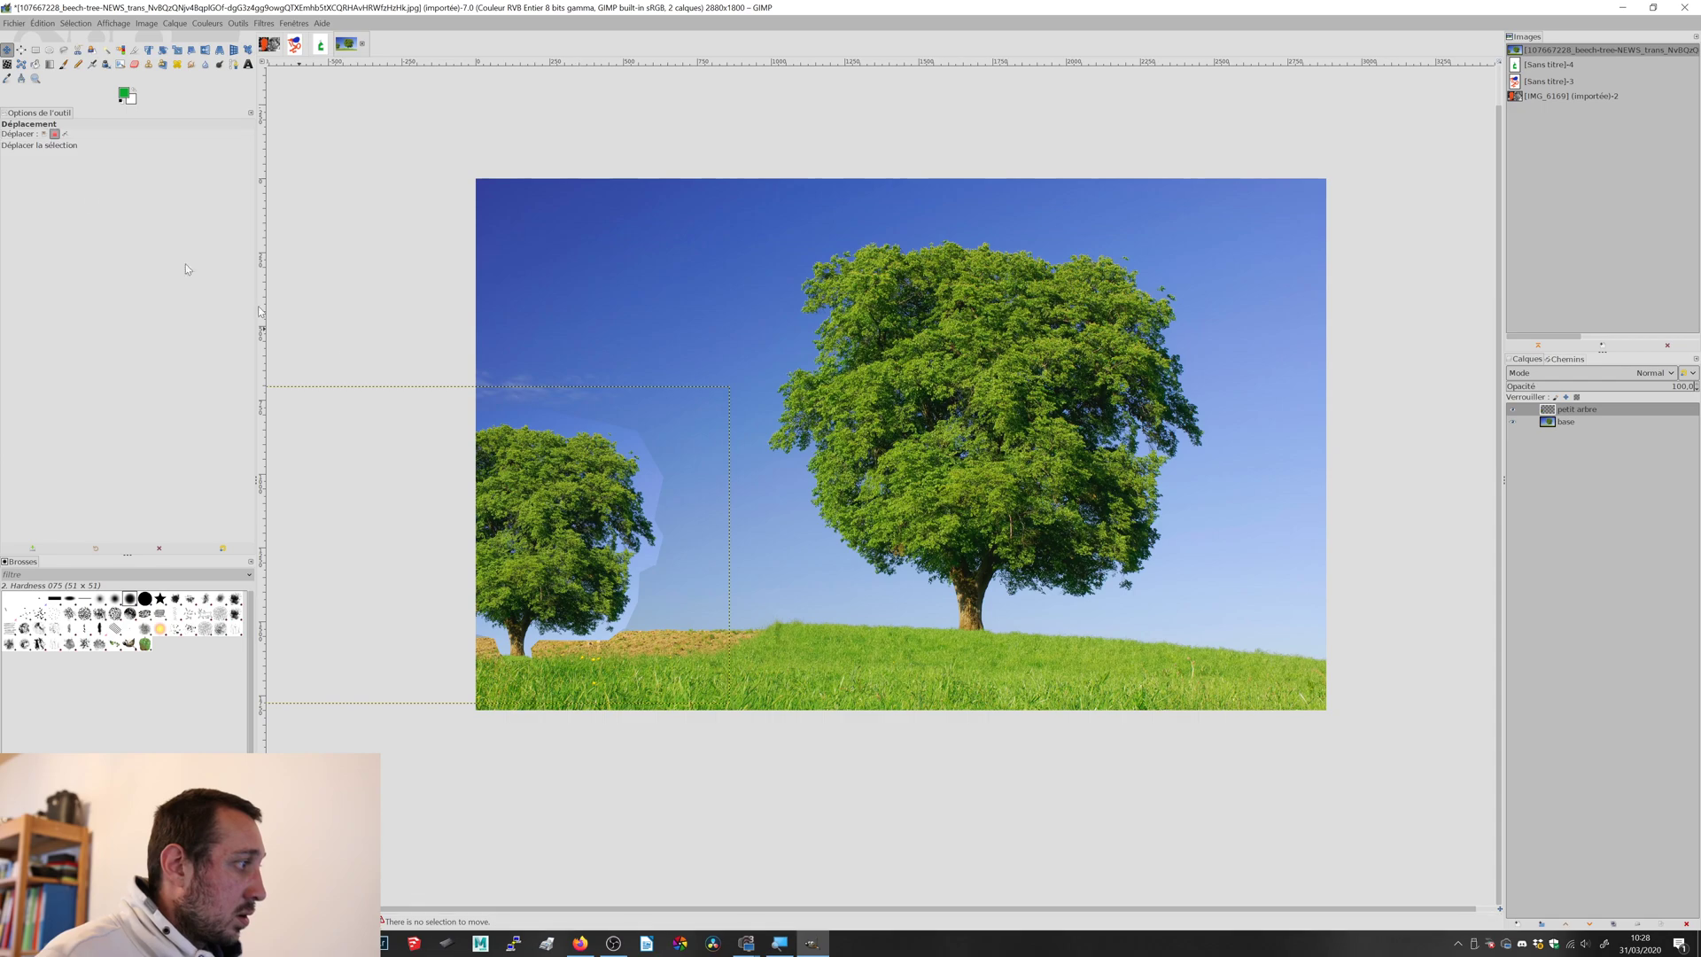
left_click(44, 134)
left_click_drag(582, 493, 695, 448)
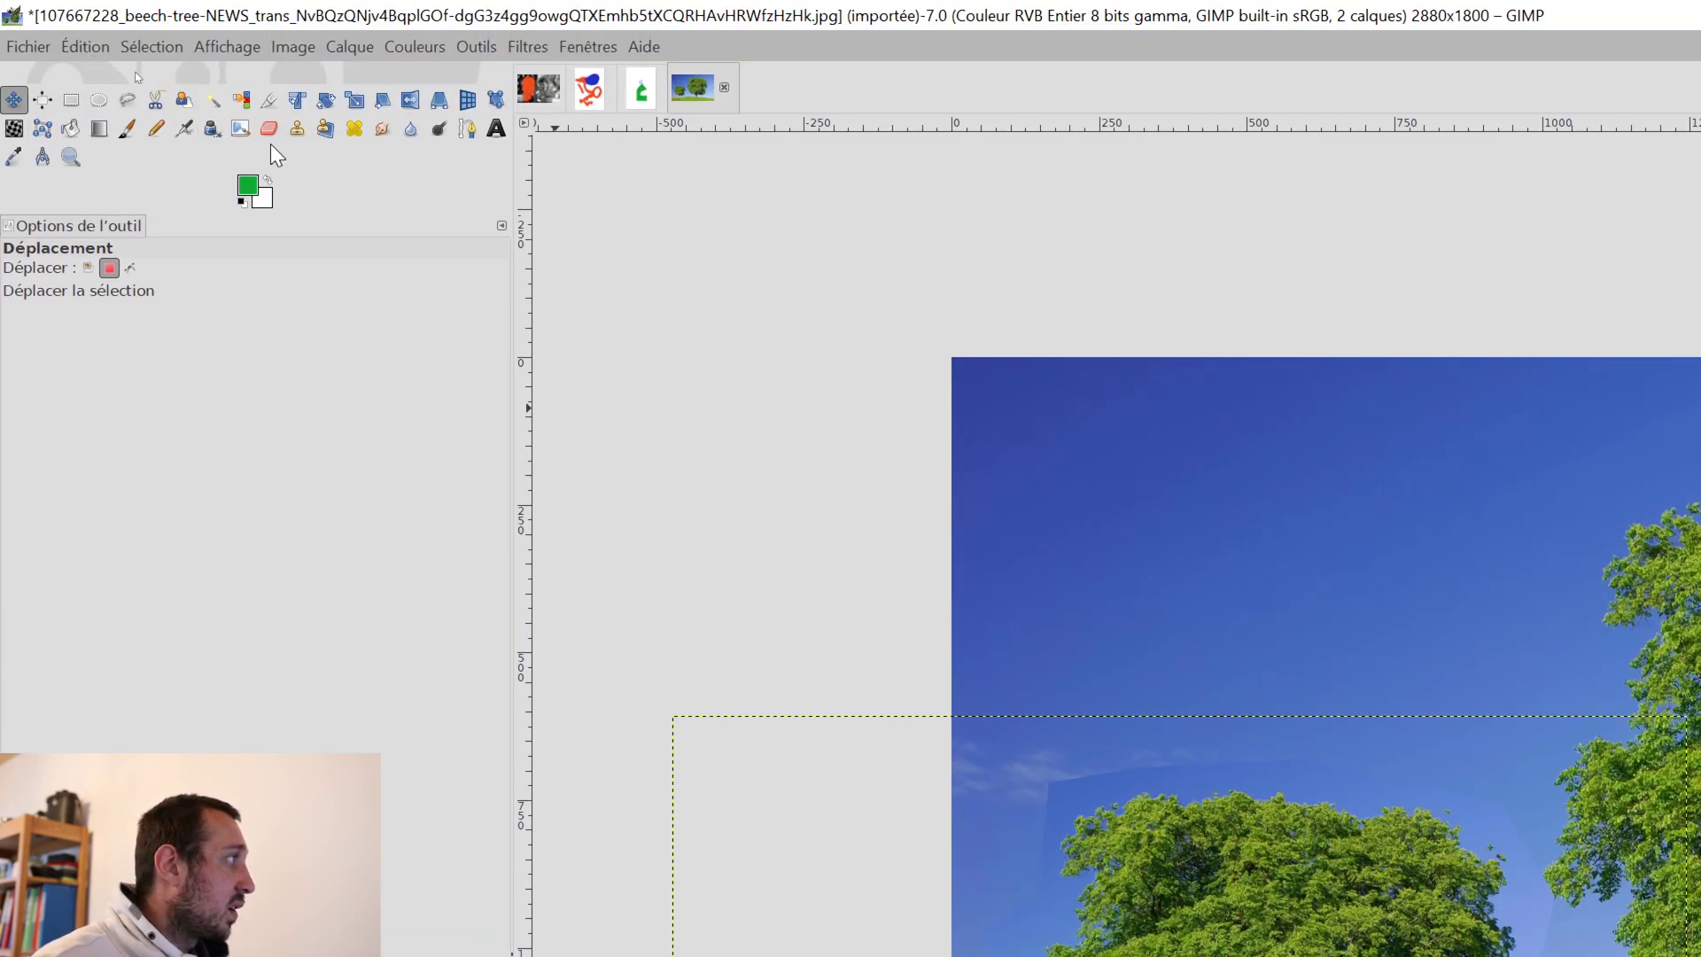
- Set up the Eraser with the soft "2. Hardness 025" brush at size 100
left_click(271, 137)
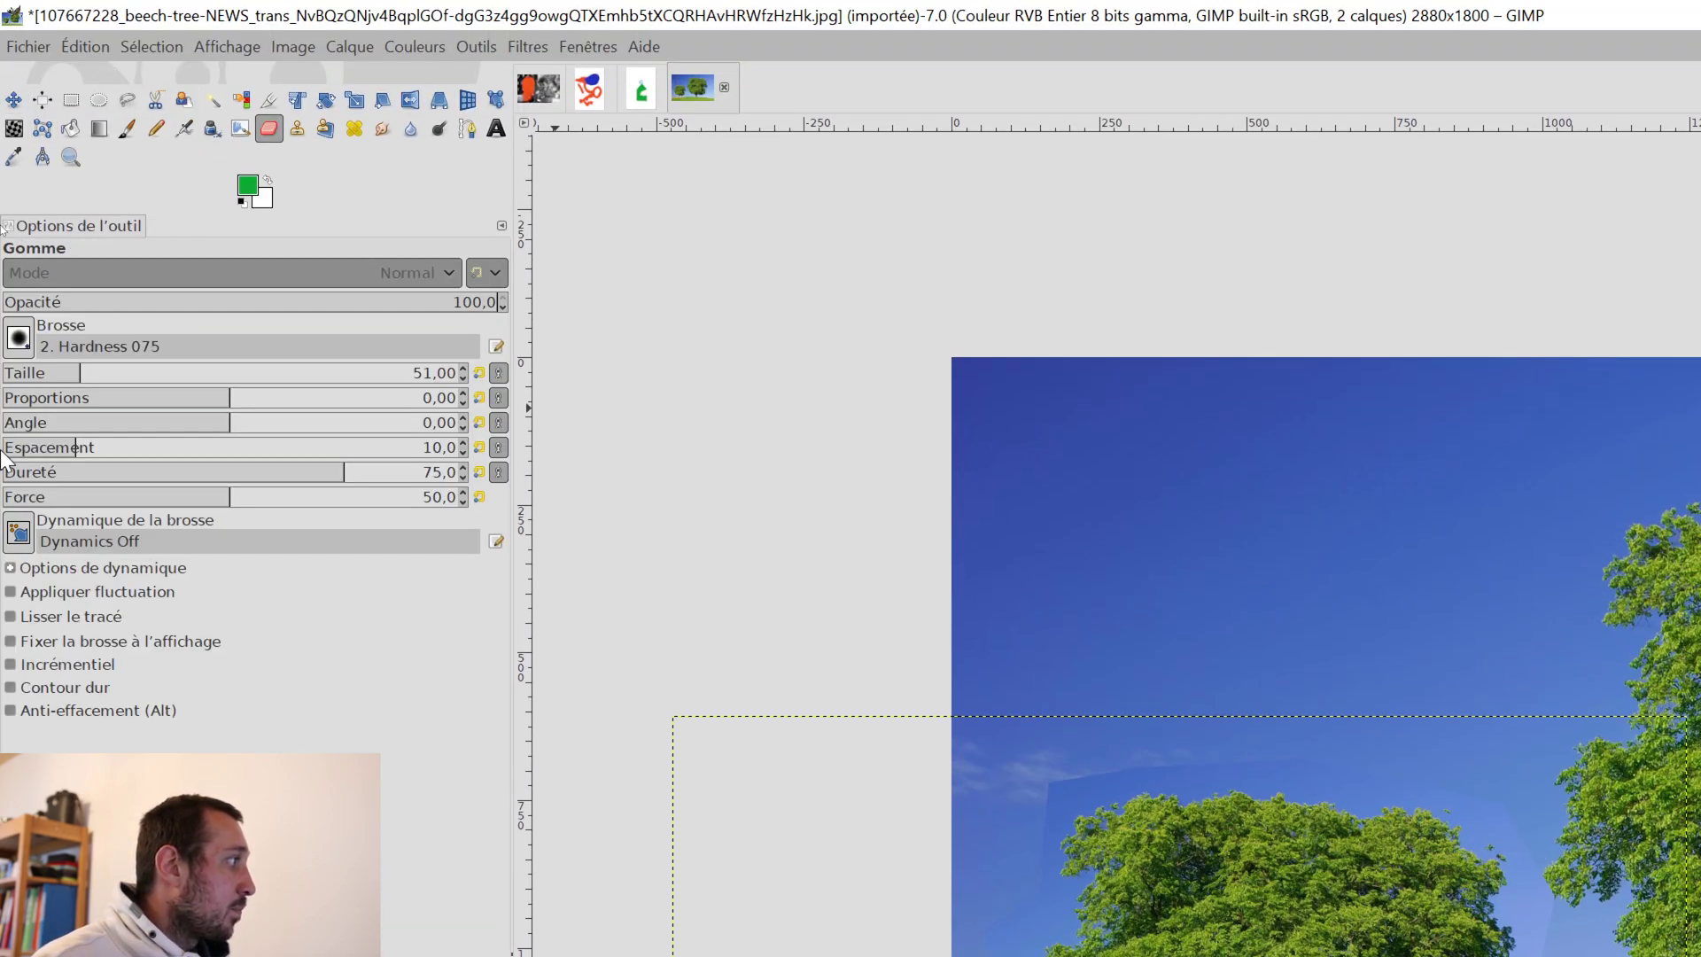
left_click(17, 337)
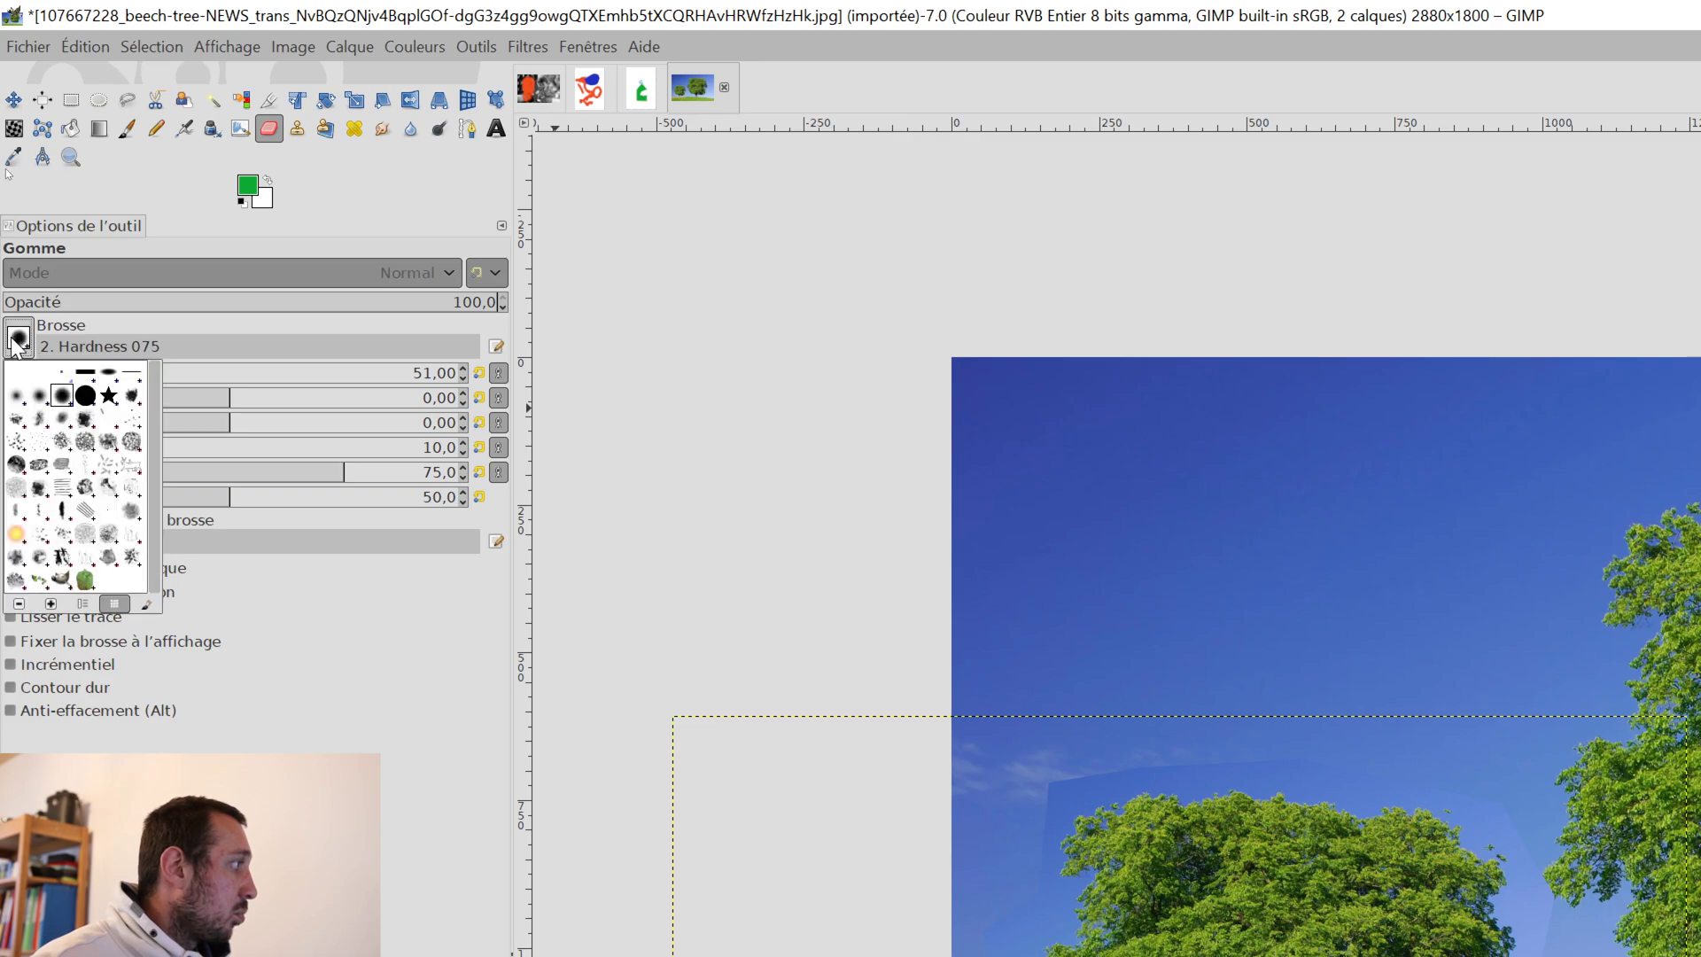
double_click(15, 396)
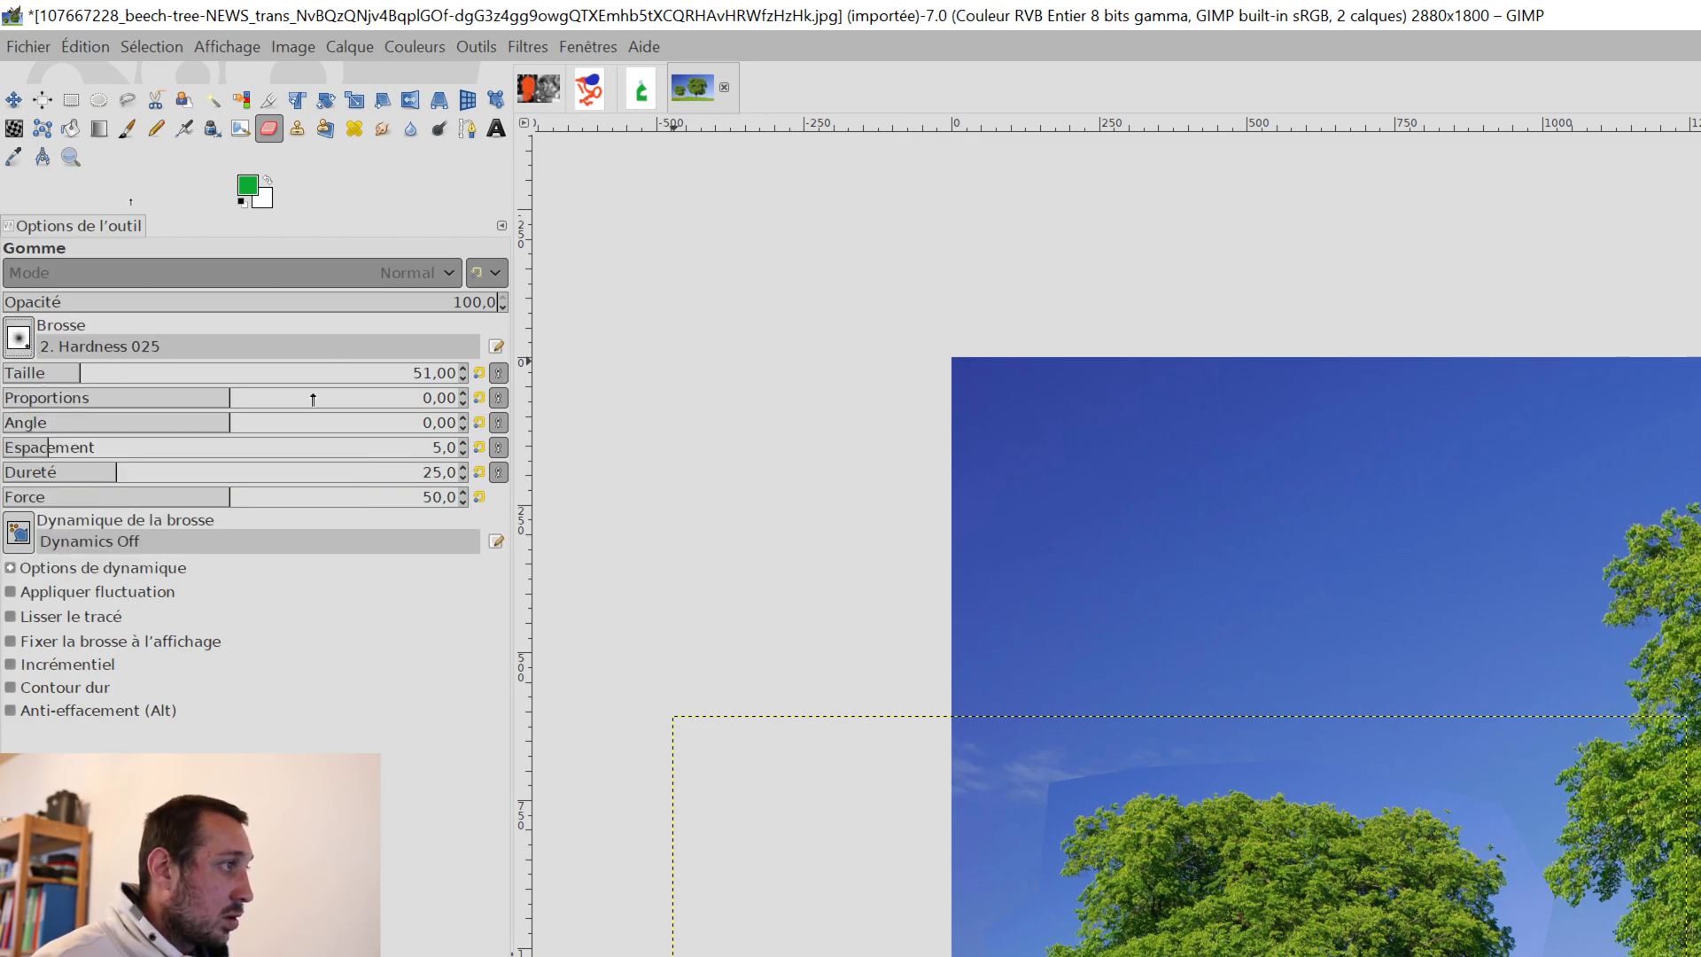
left_click(103, 383)
left_click_drag(102, 383, 129, 382)
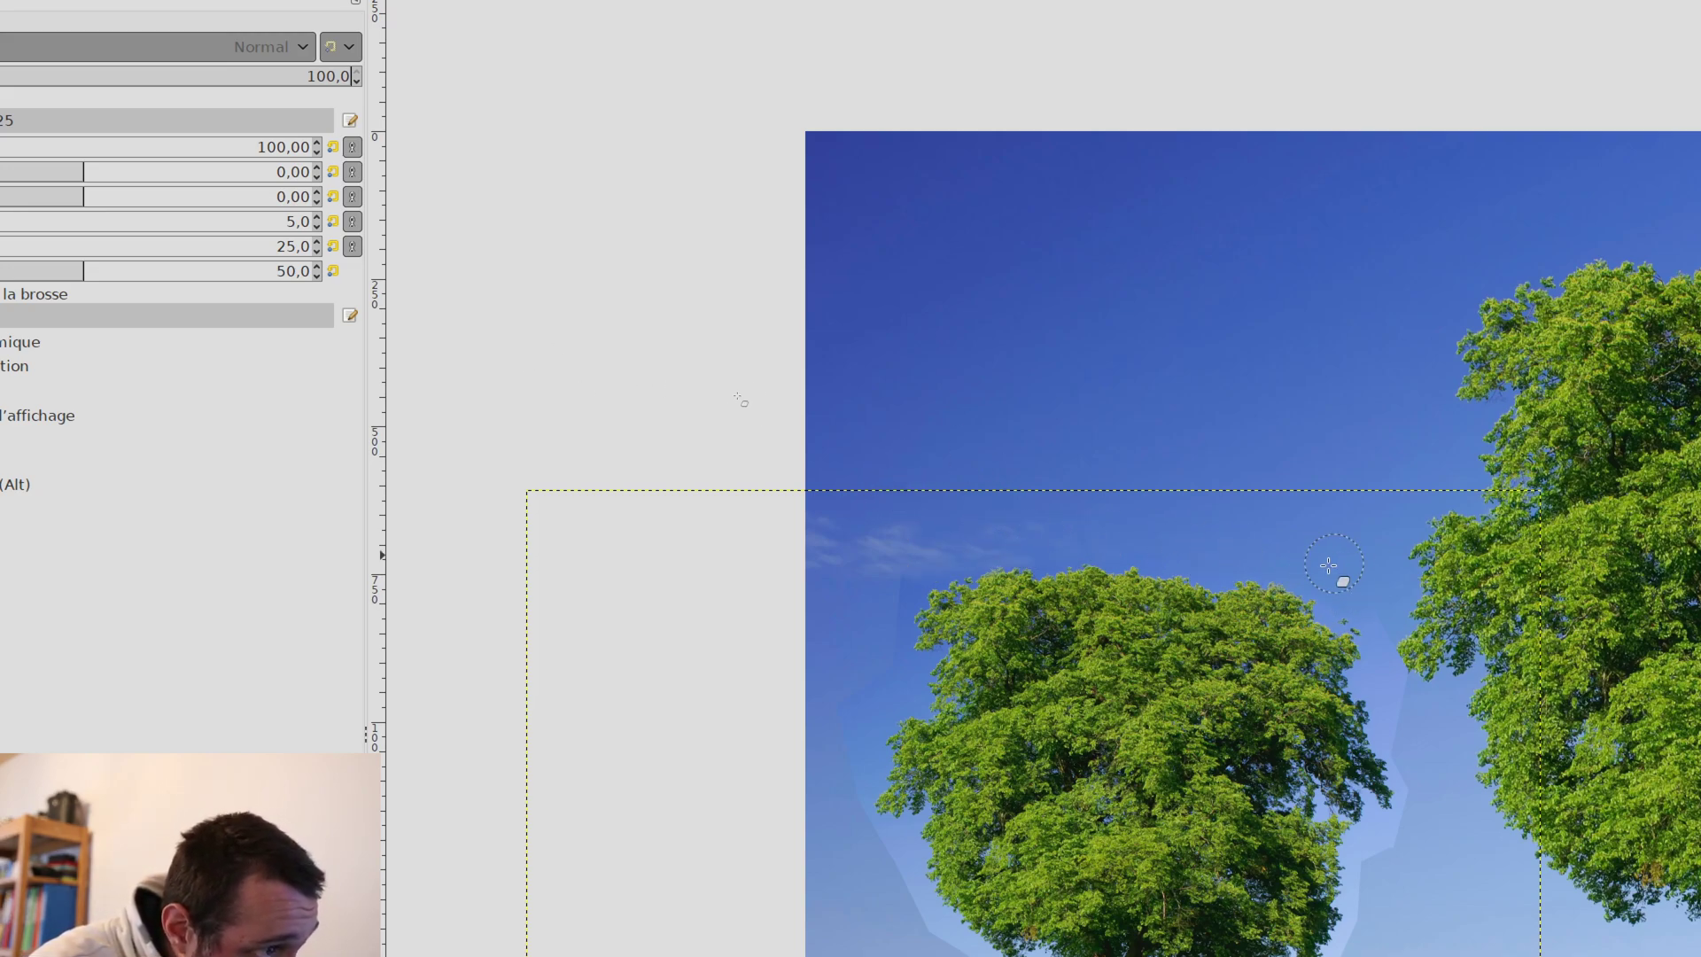
- Erase the leftover lighter sky around the small tree's crown, along both sides and down towards the trunk
scroll(1334, 563, "down", 5)
scroll(1334, 564, "right", 3)
mouse_move(1225, 388)
left_mouse_down()
mouse_move(1261, 536)
mouse_move(1248, 570)
mouse_move(1222, 561)
mouse_move(1211, 581)
mouse_move(1172, 718)
mouse_move(1050, 746)
mouse_move(1000, 738)
mouse_move(1057, 734)
mouse_move(983, 696)
left_mouse_up()
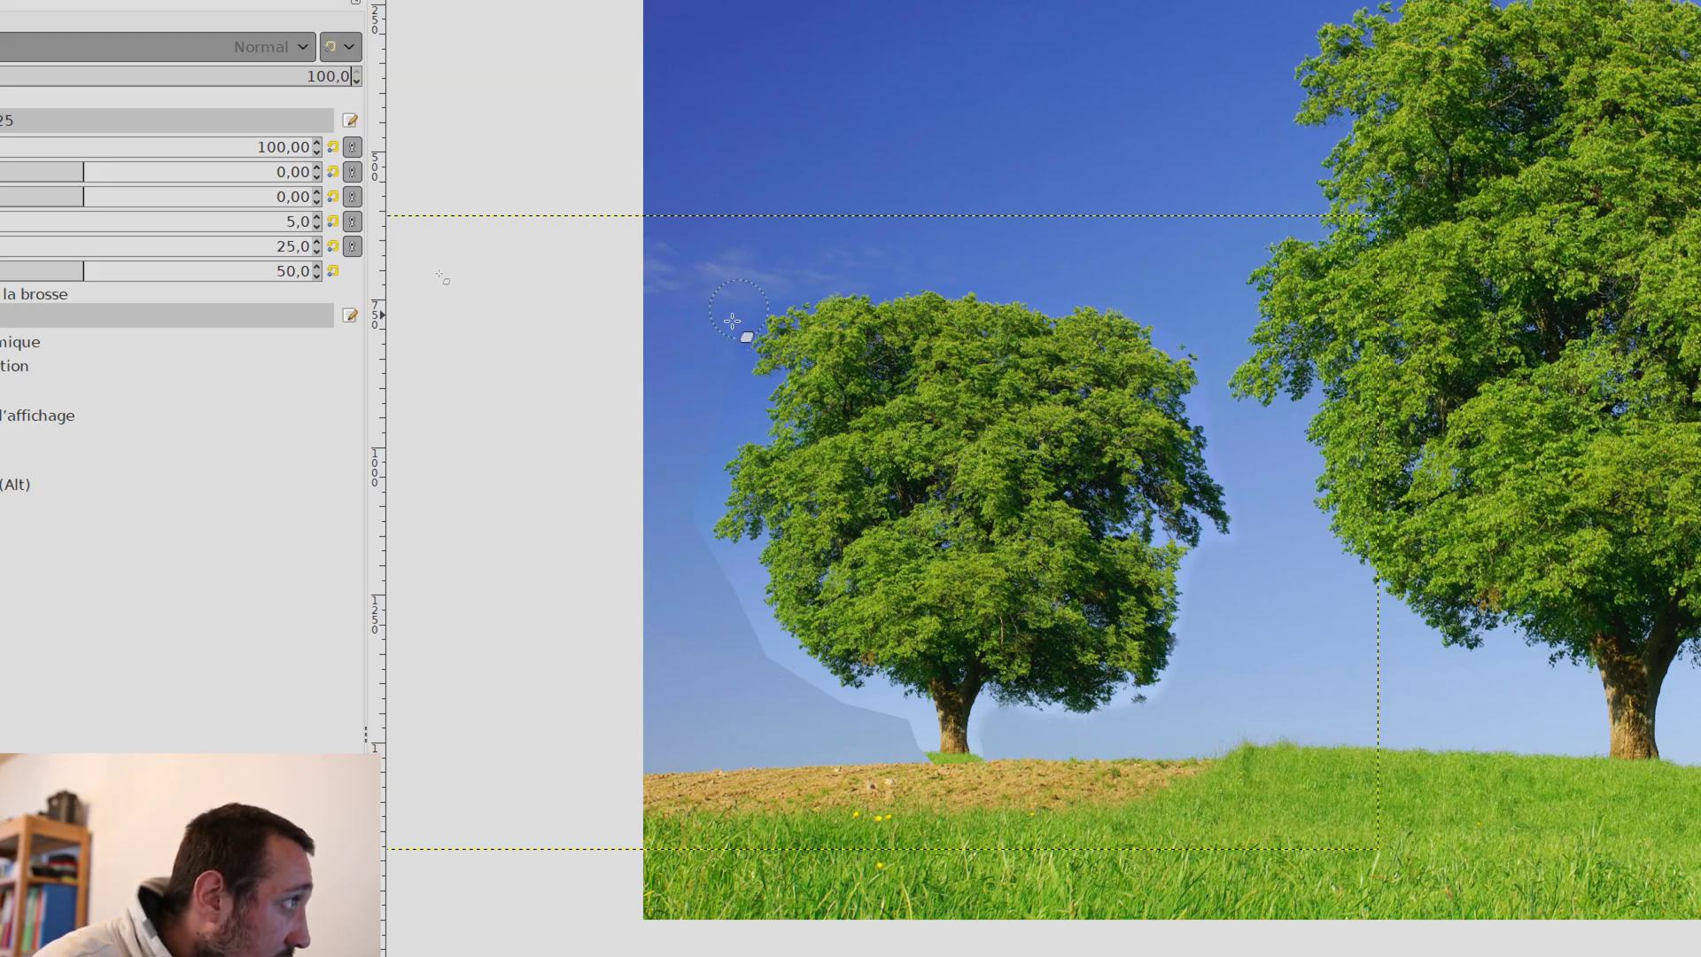
mouse_move(701, 556)
left_mouse_down()
mouse_move(800, 684)
mouse_move(861, 721)
mouse_move(899, 715)
mouse_move(930, 745)
mouse_move(904, 739)
left_mouse_up()
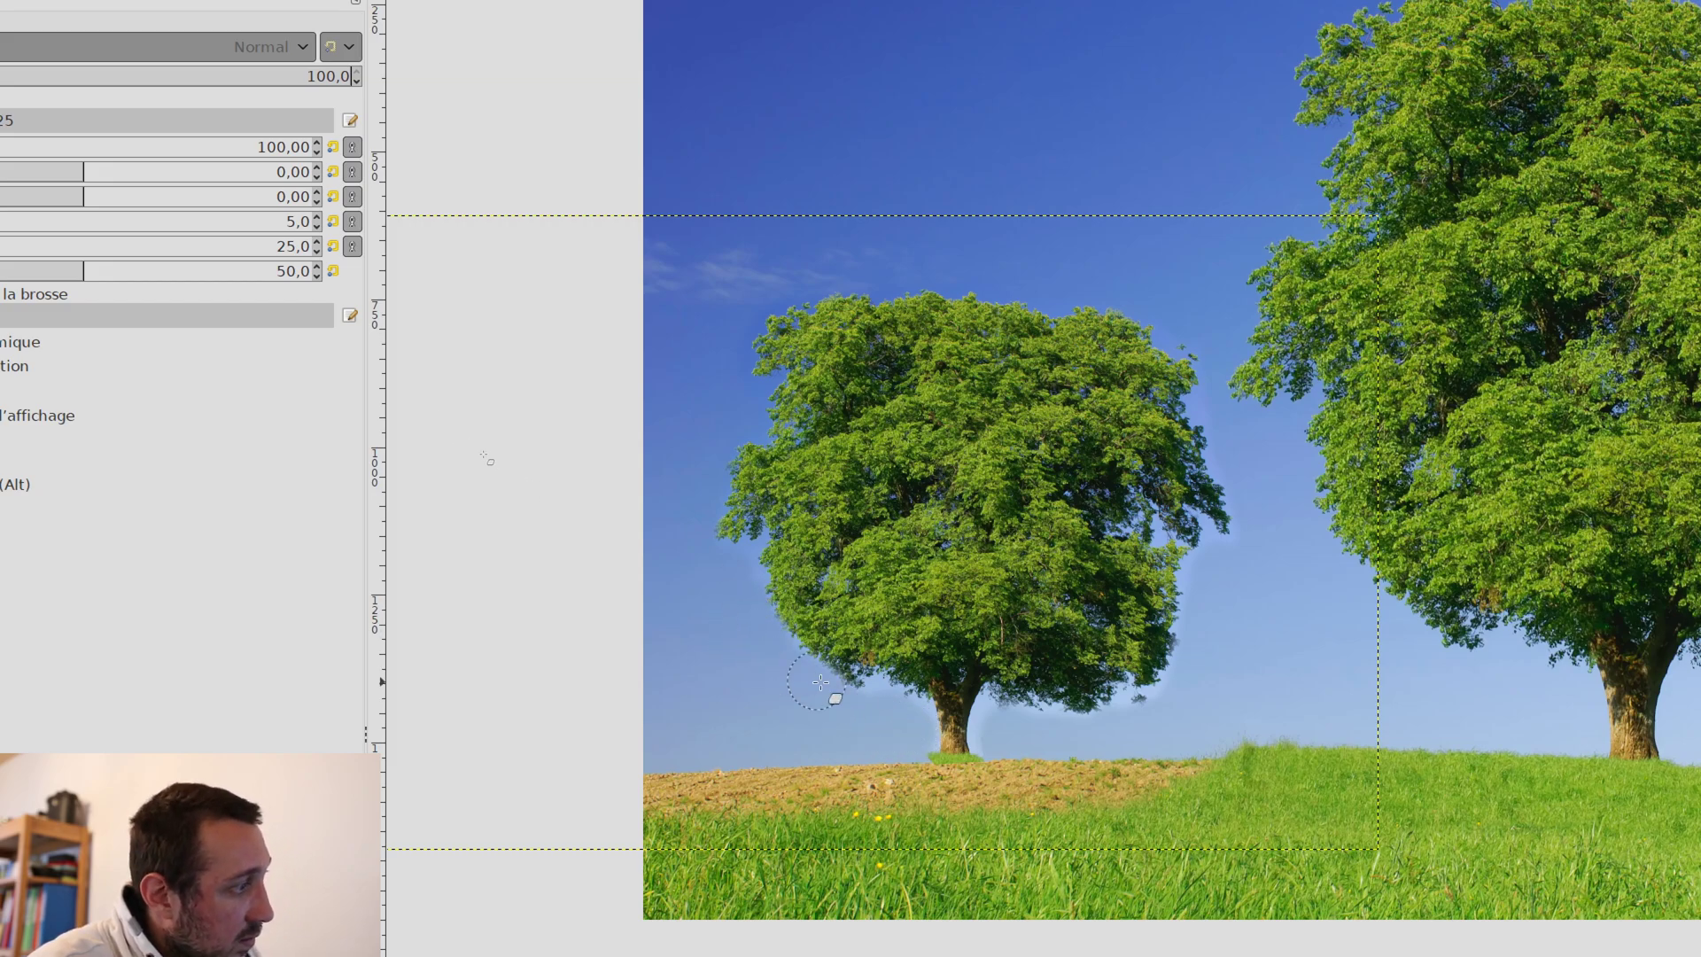
- Try an Eraser stroke along the lower-left edge of the small tree's crown, and undo it
mouse_move(854, 709)
left_mouse_down()
mouse_move(828, 671)
mouse_move(911, 635)
left_mouse_up()
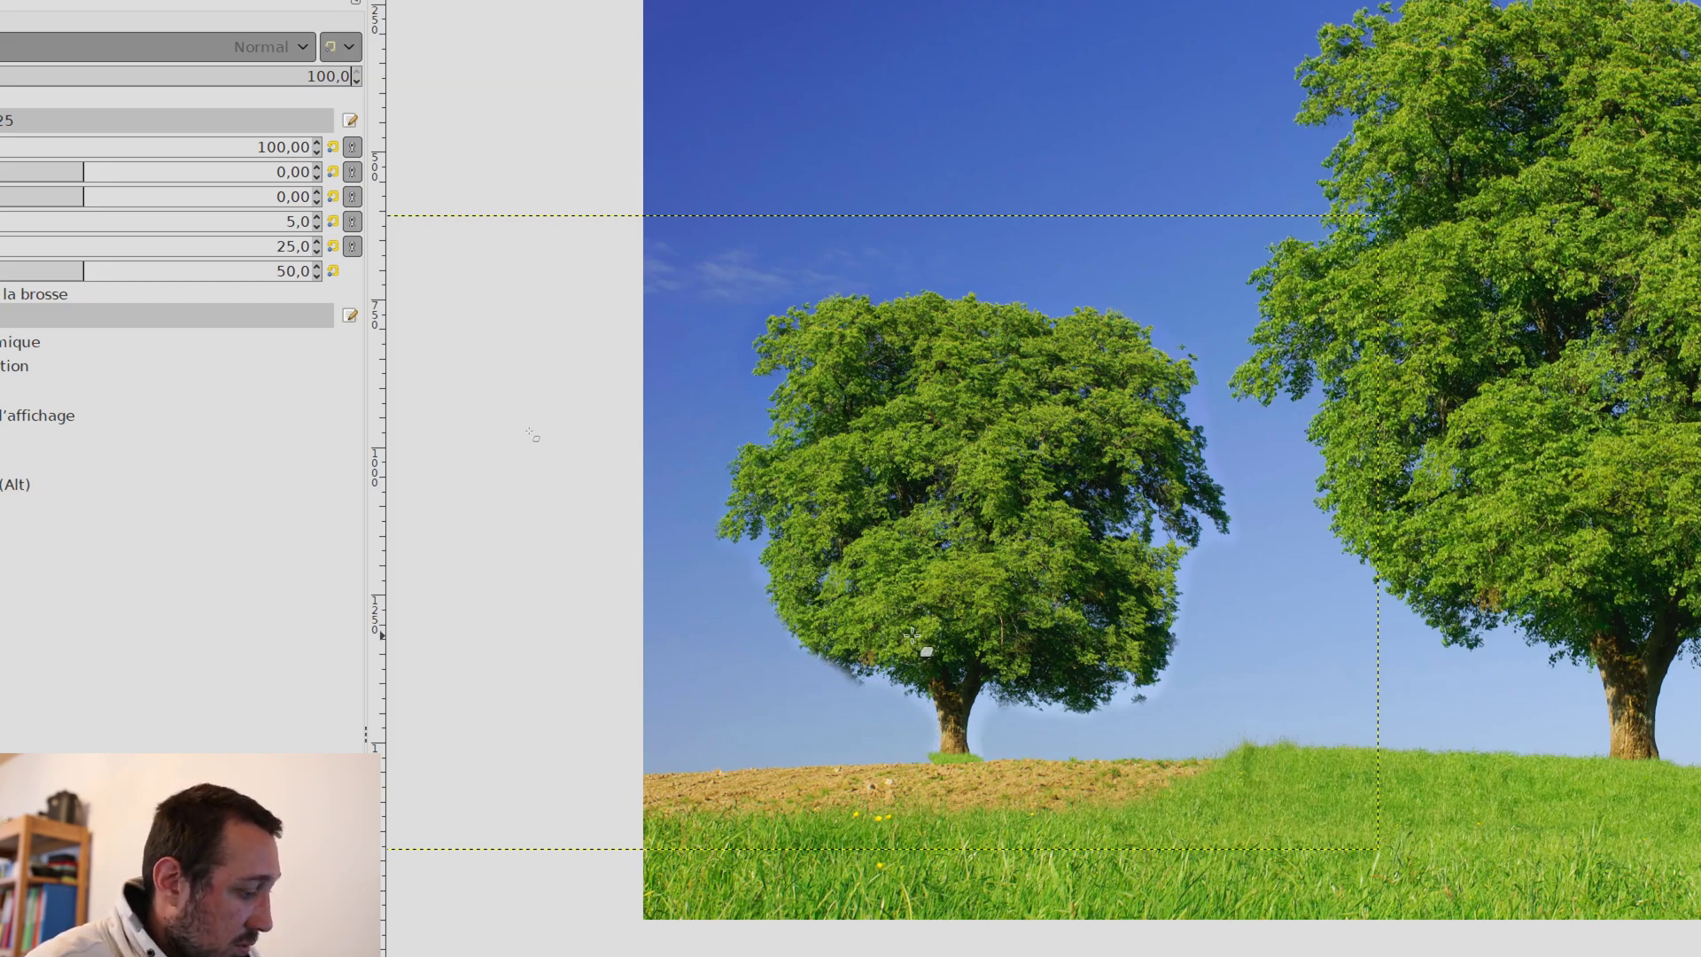
key("ctrl+z")
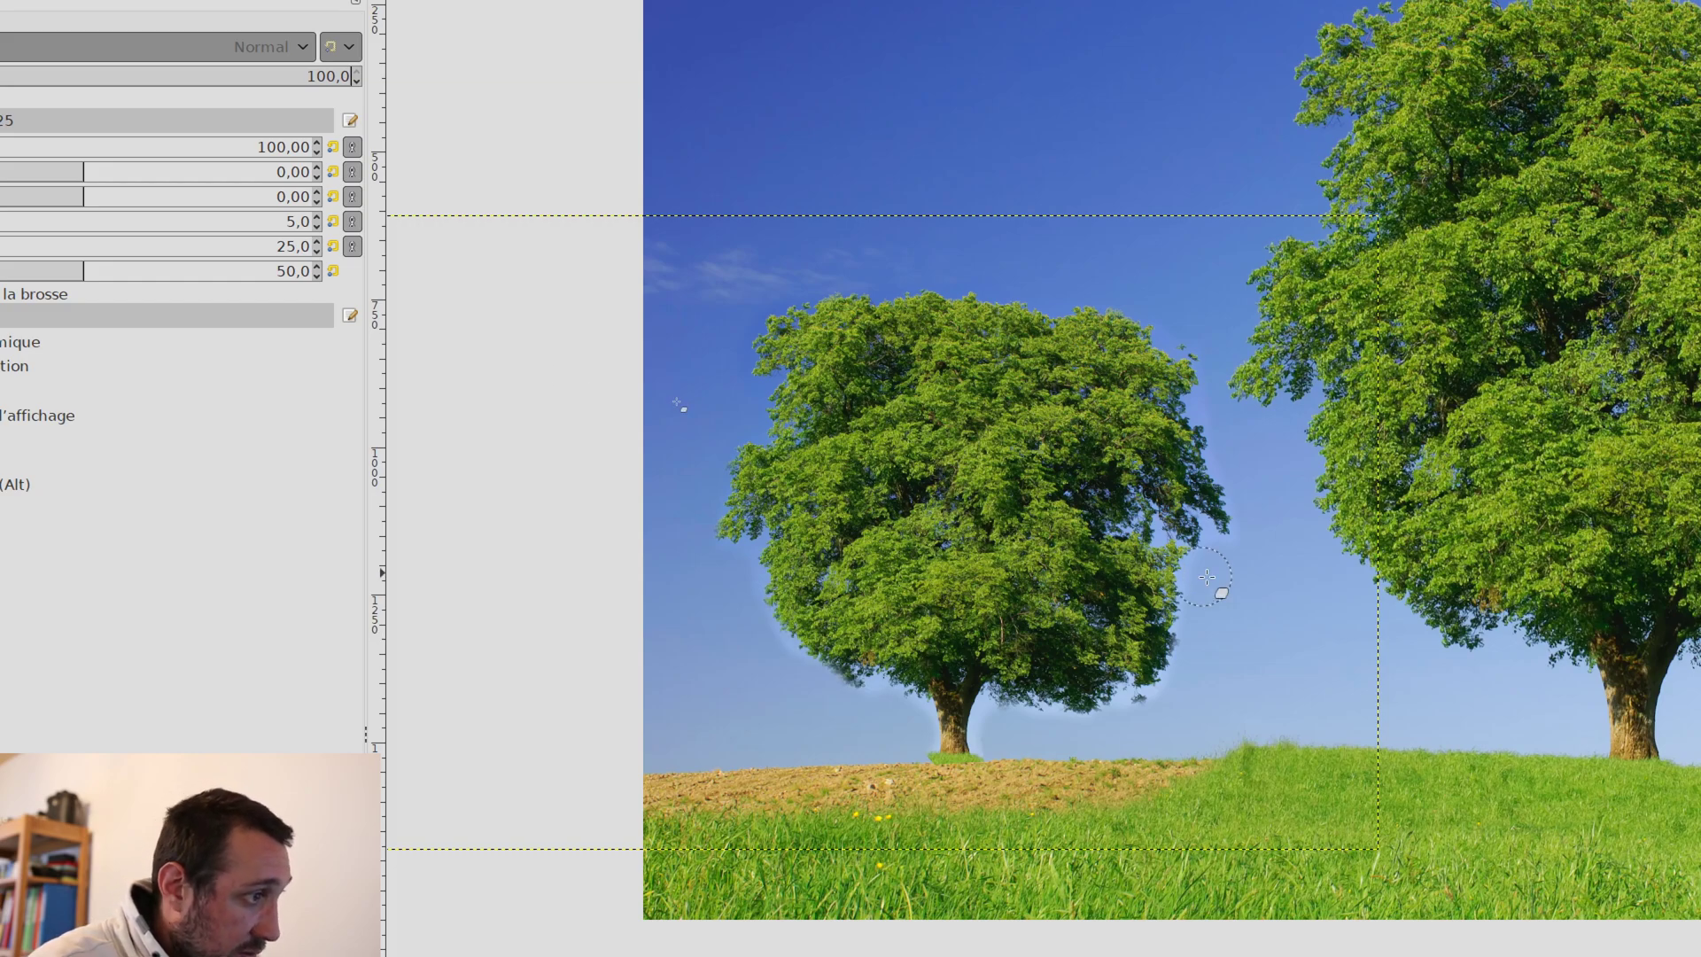
- Erase the remaining sky beneath the right side of the small tree's crown and the grass patch at its trunk
left_click_drag(1179, 709, 1003, 722)
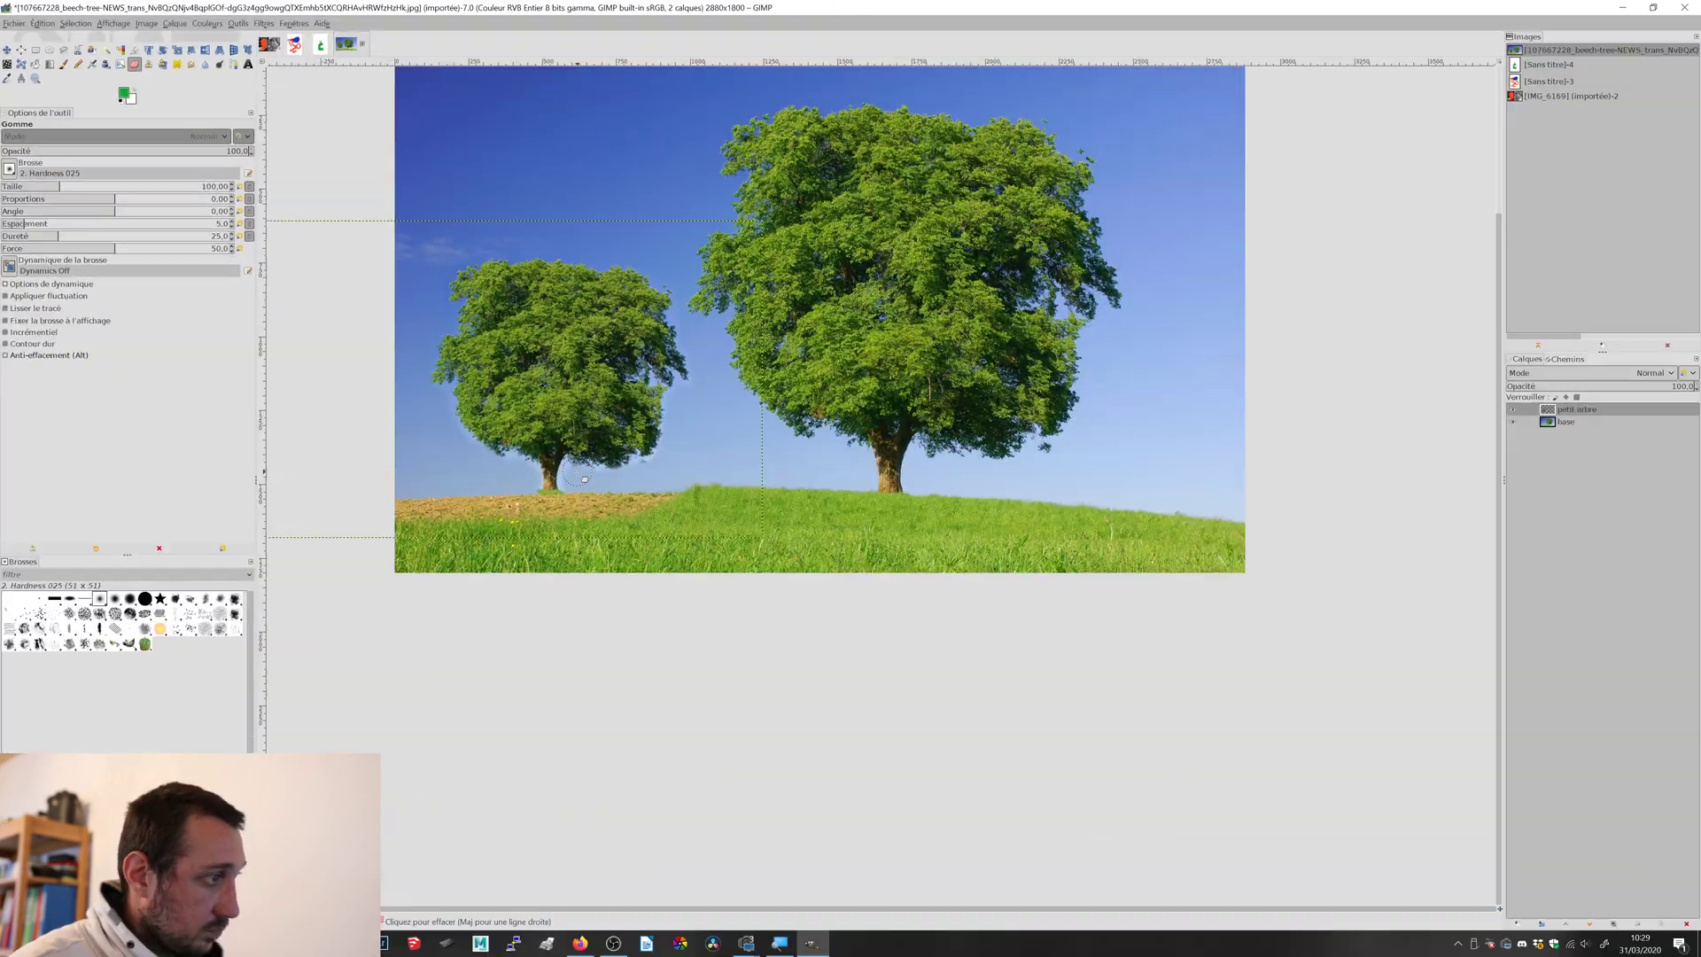
key("1")
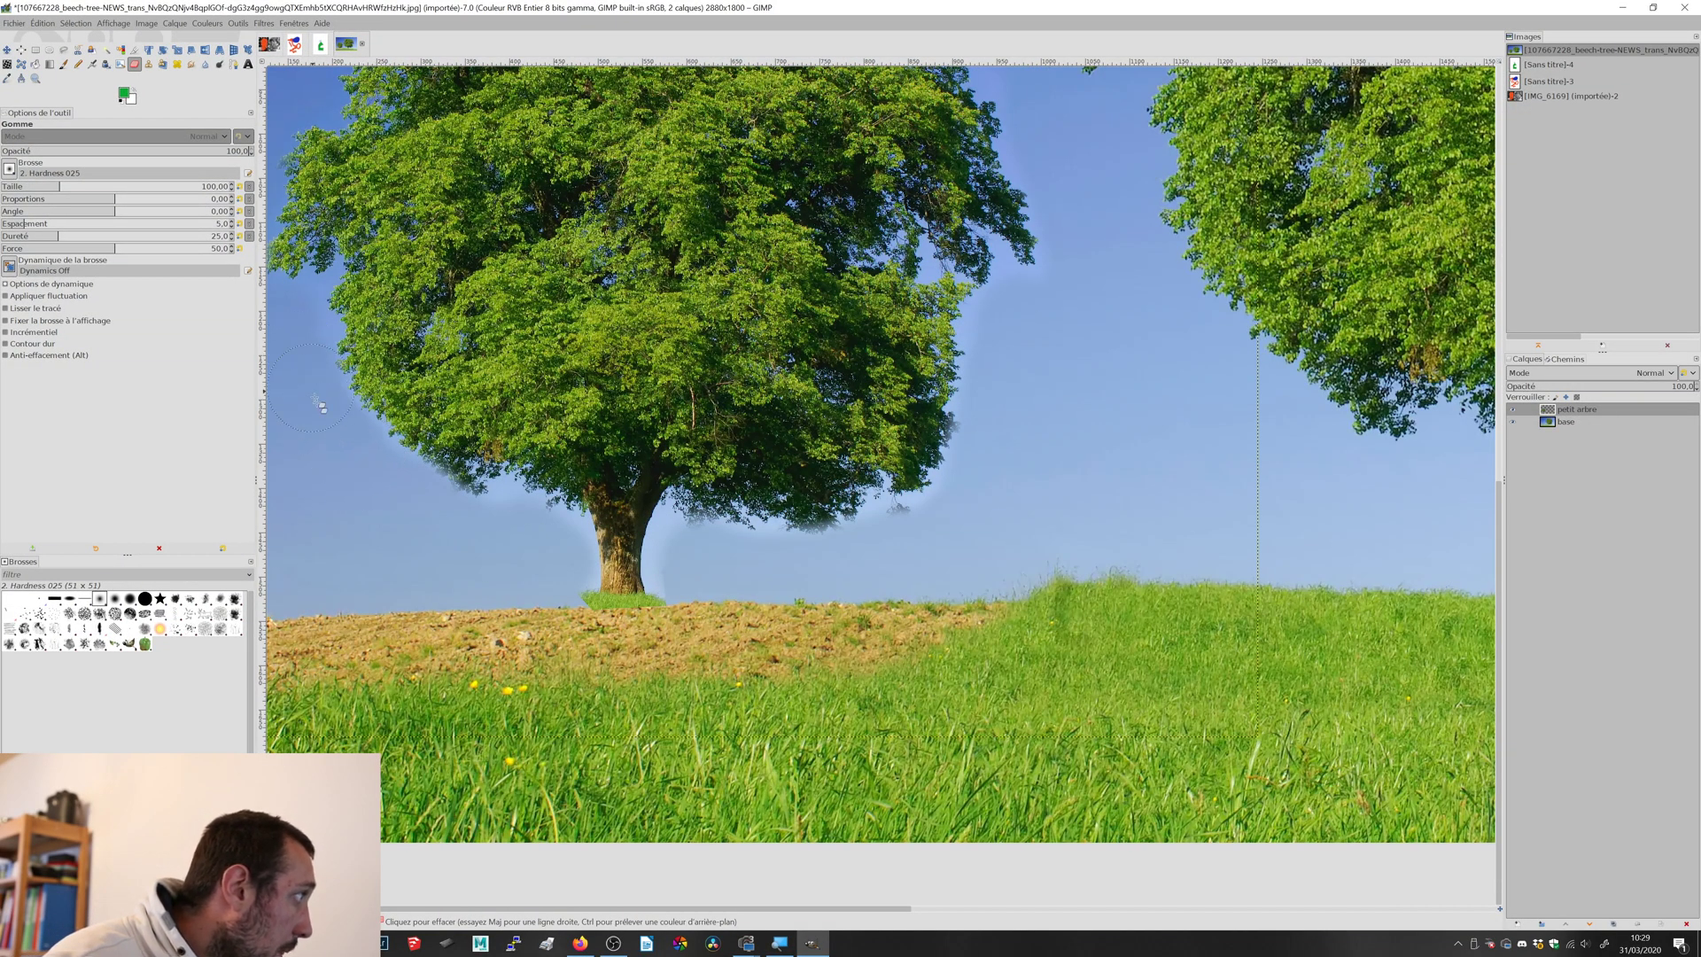
left_click(523, 516)
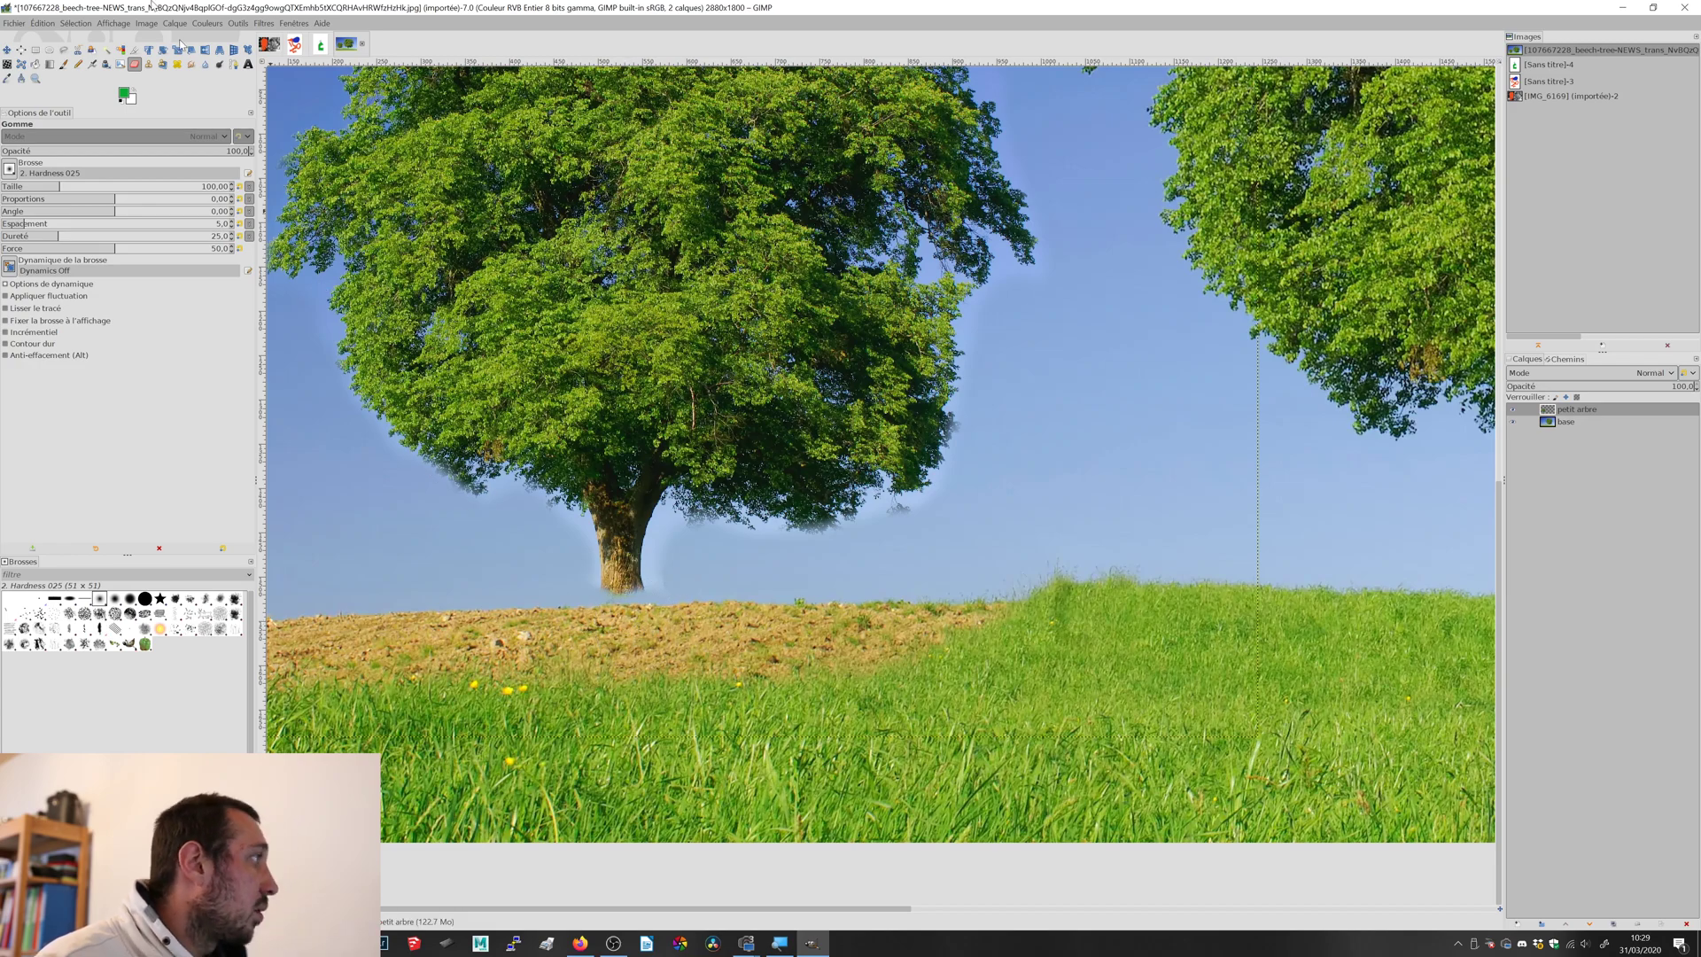
- Move the petit arbre layer slightly down so the small tree's trunk meets the ploughed ground
left_click(7, 51)
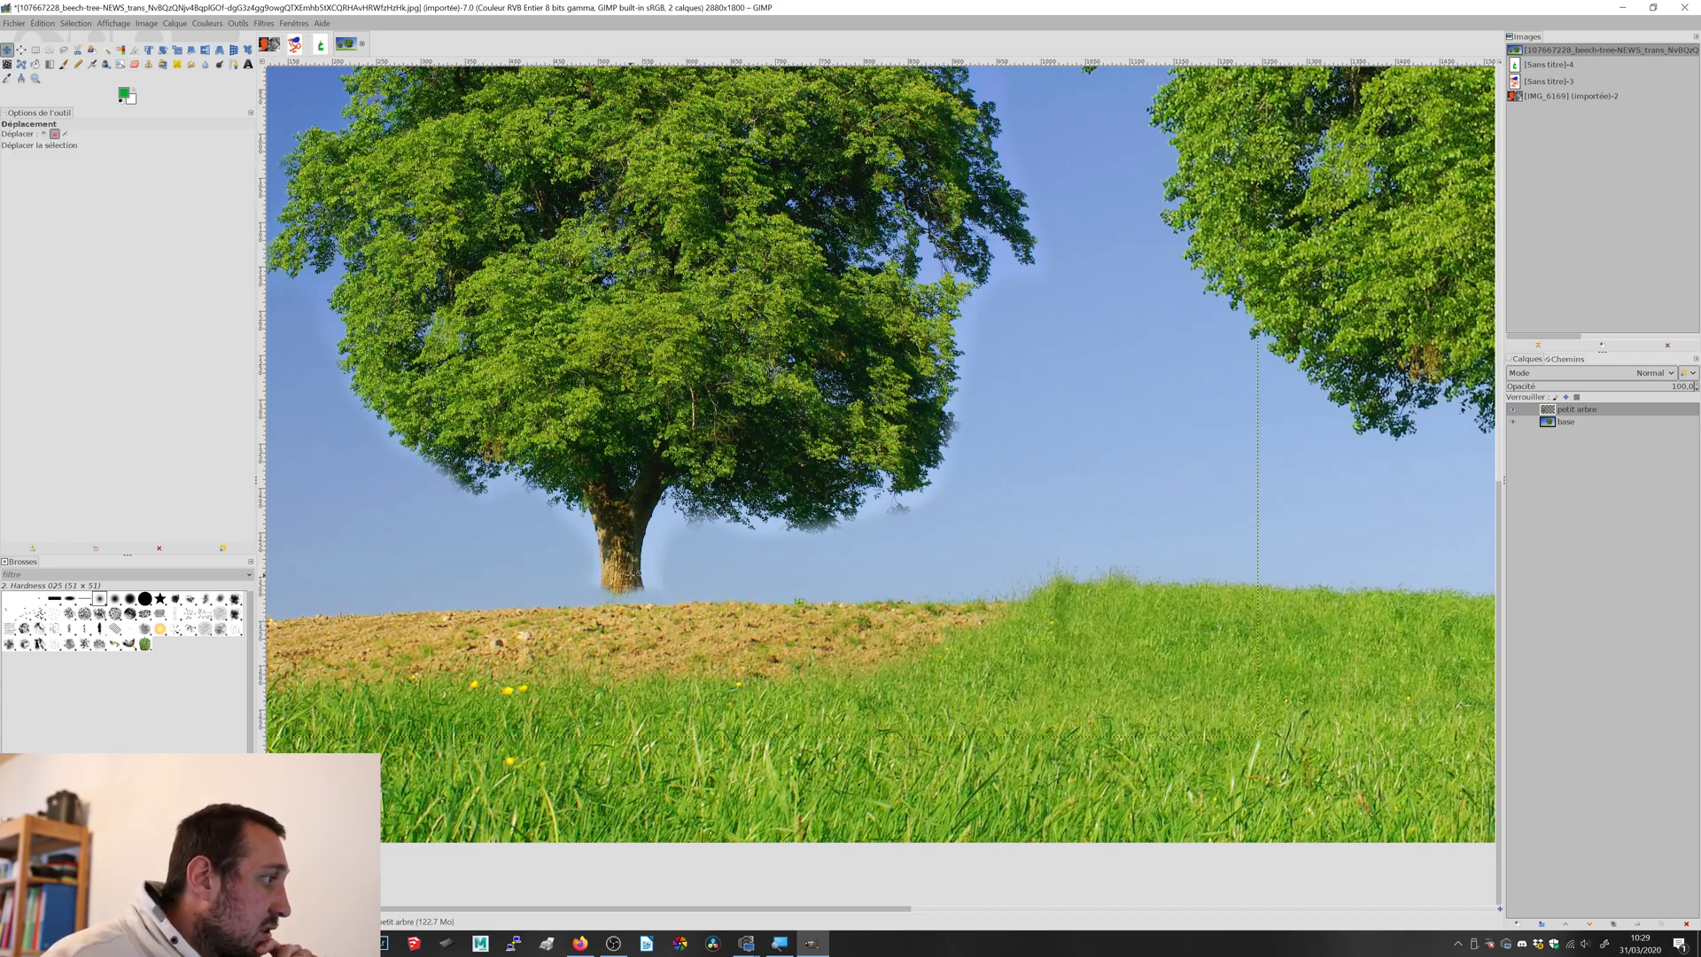
left_click(45, 134)
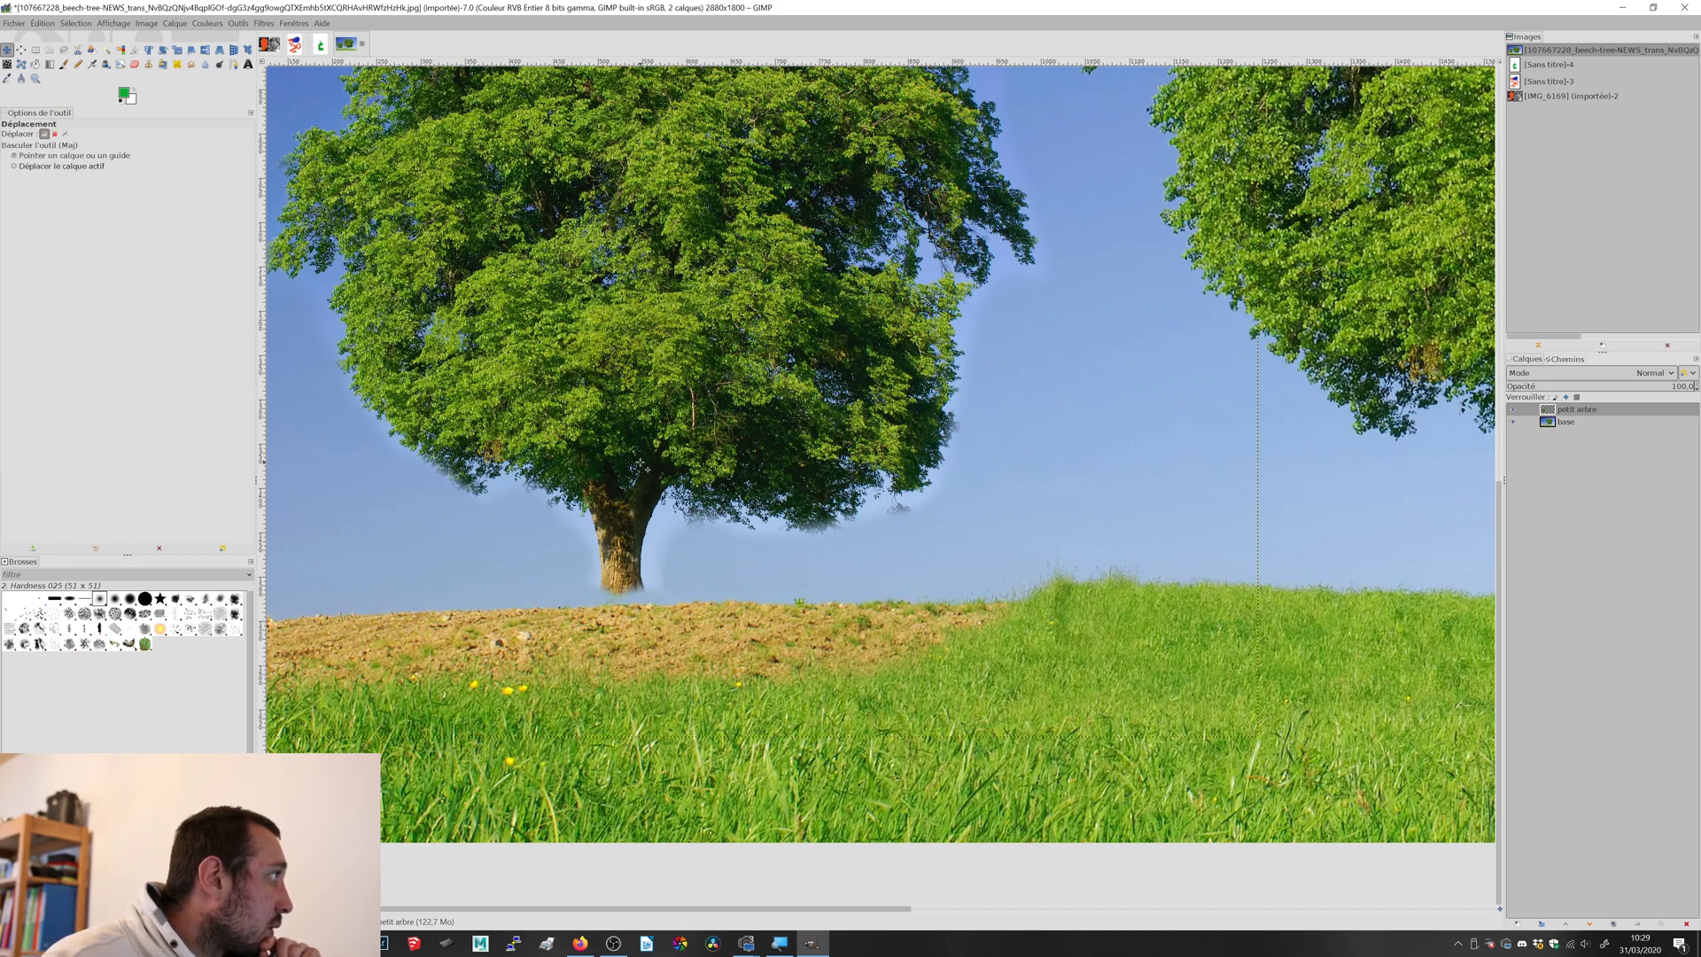
left_click_drag(640, 527, 644, 538)
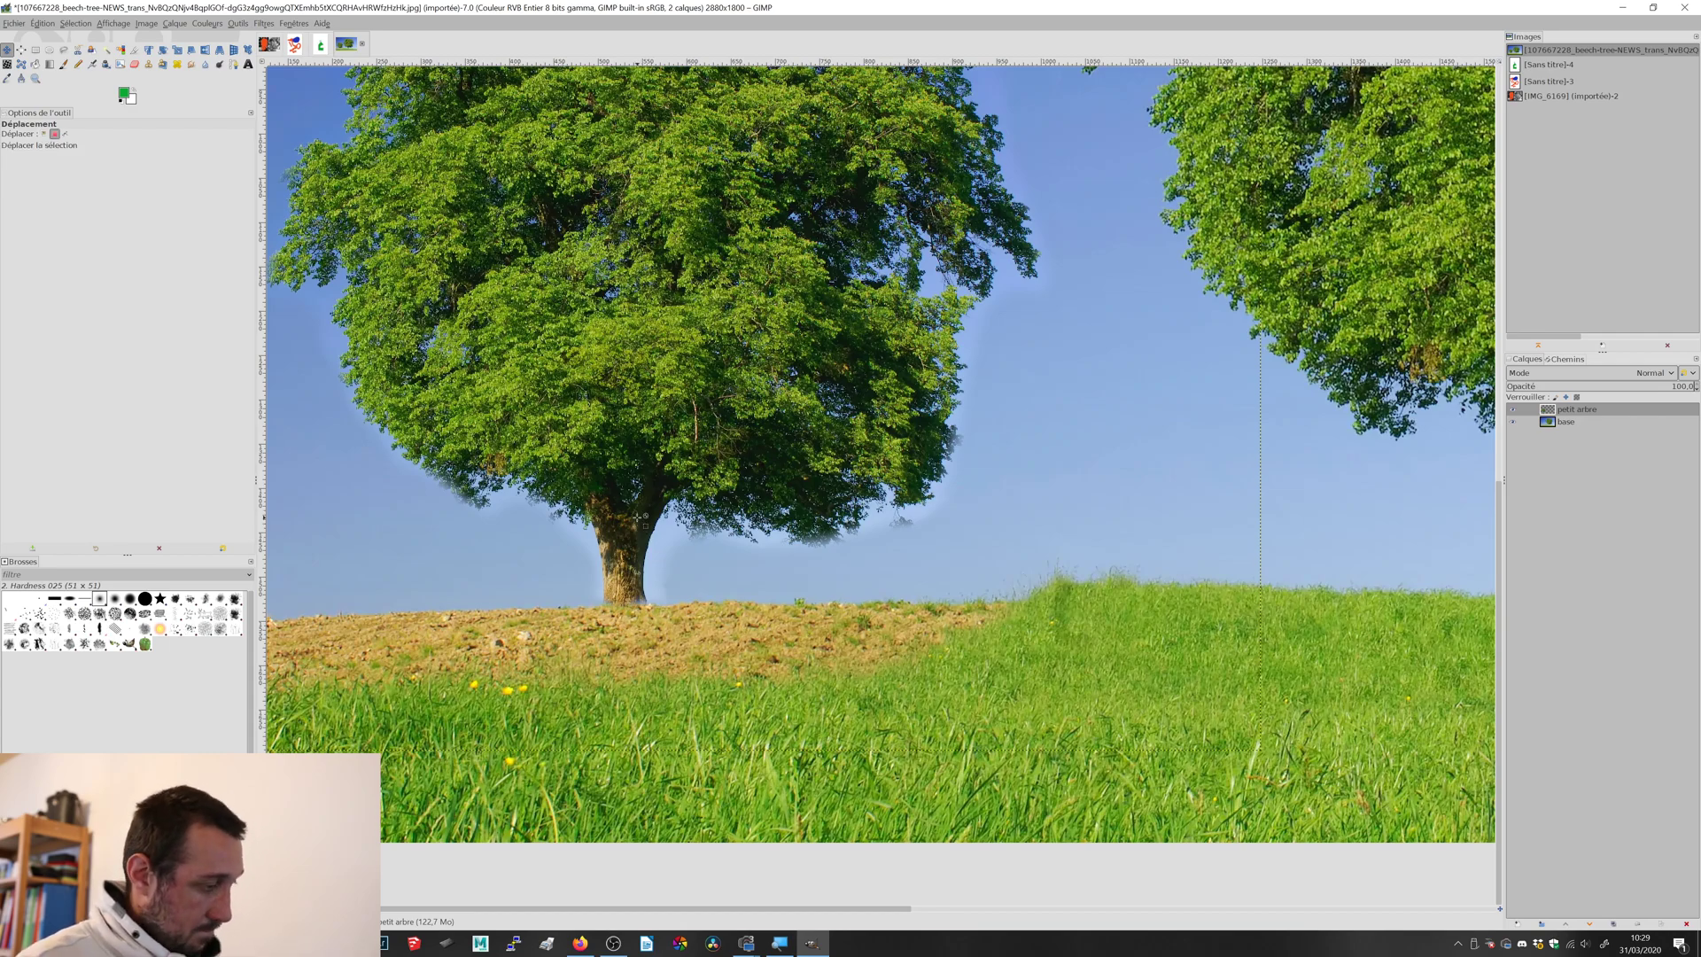
scroll(637, 516, "down", 3)
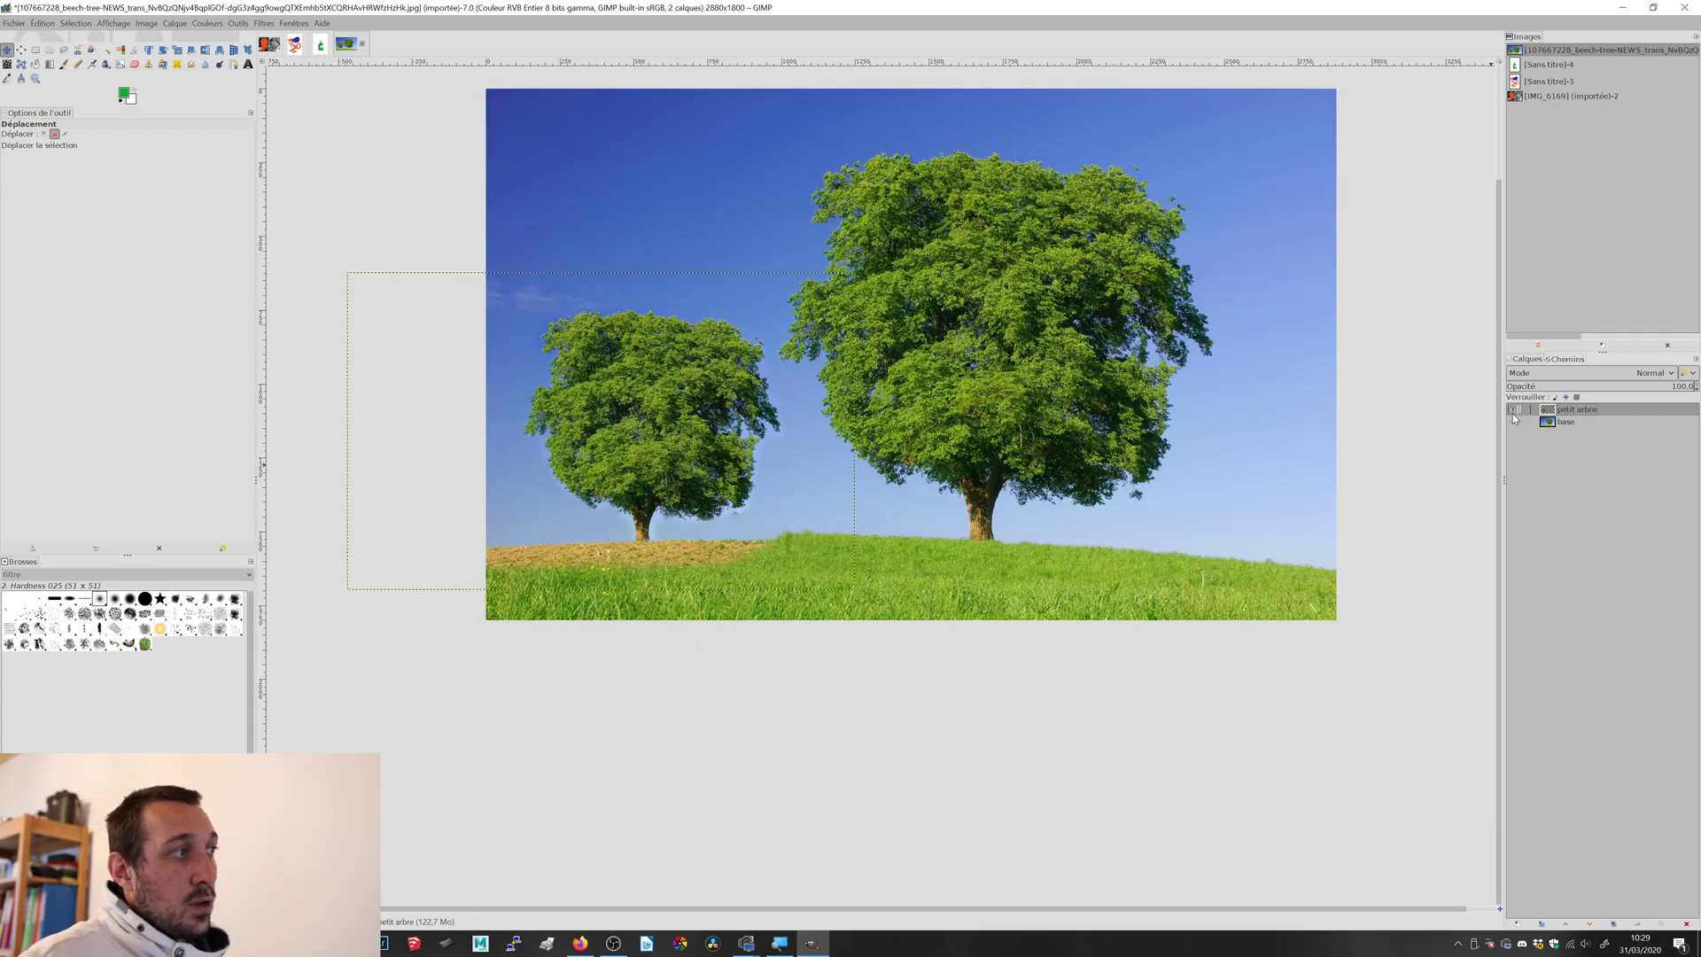
- Select the base layer and toggle the petit arbre layer's visibility to compare the picture with and without the small tree
left_click(1561, 423)
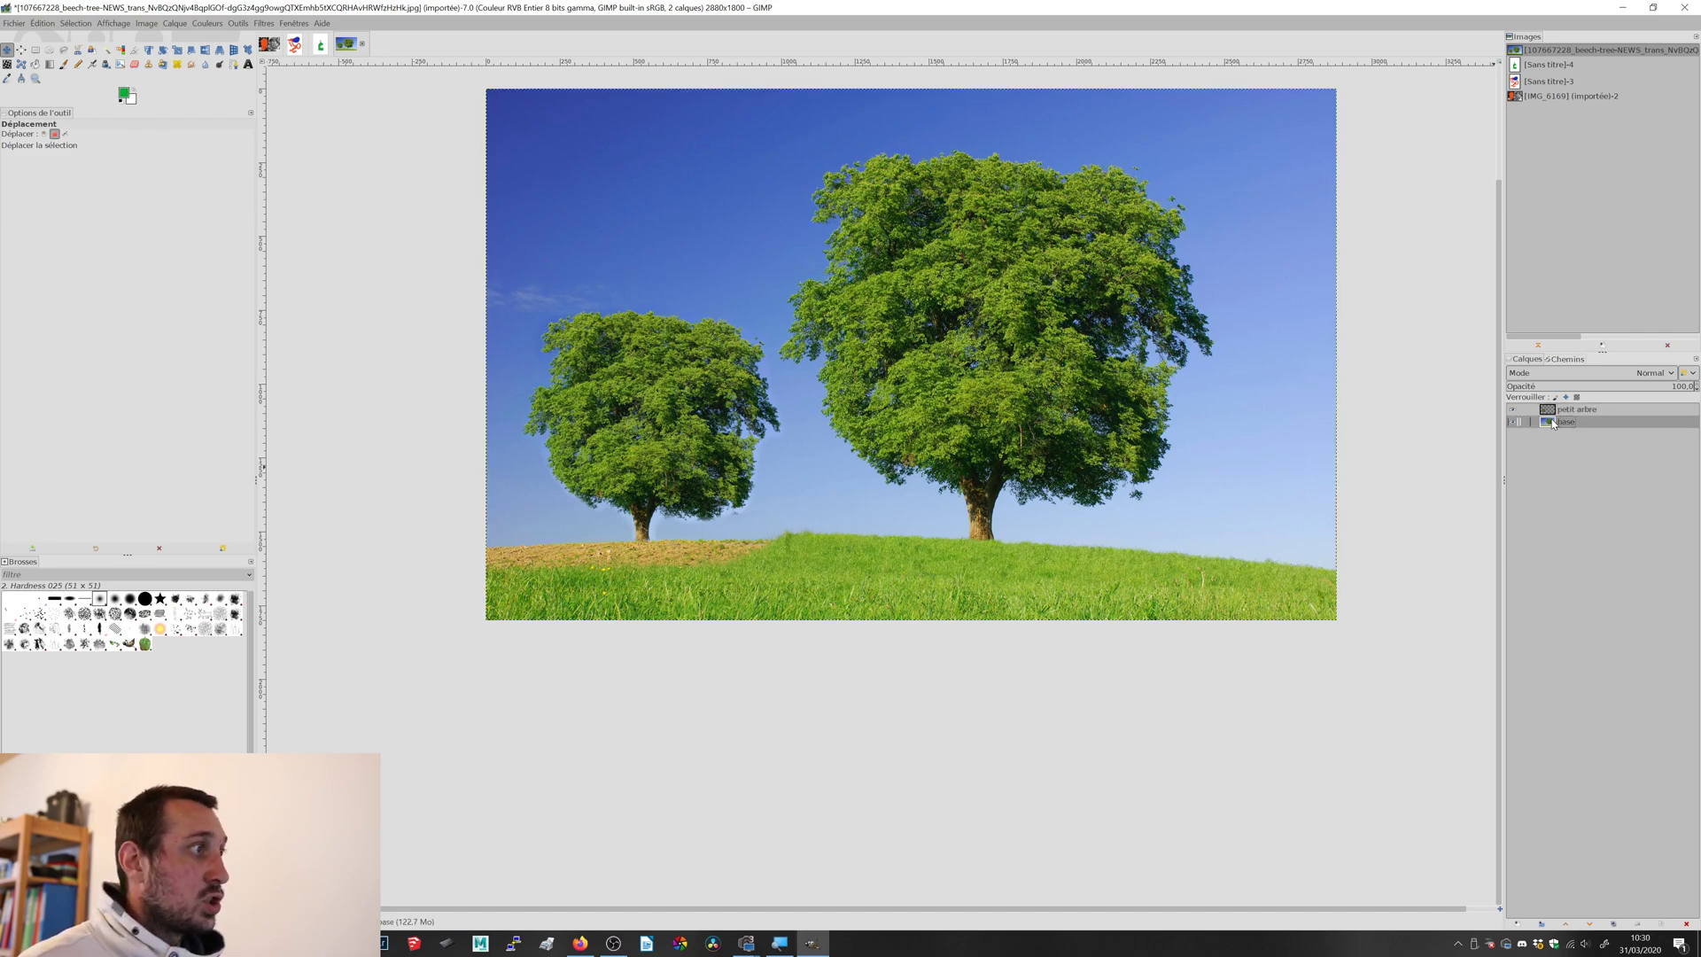
left_click(1512, 410)
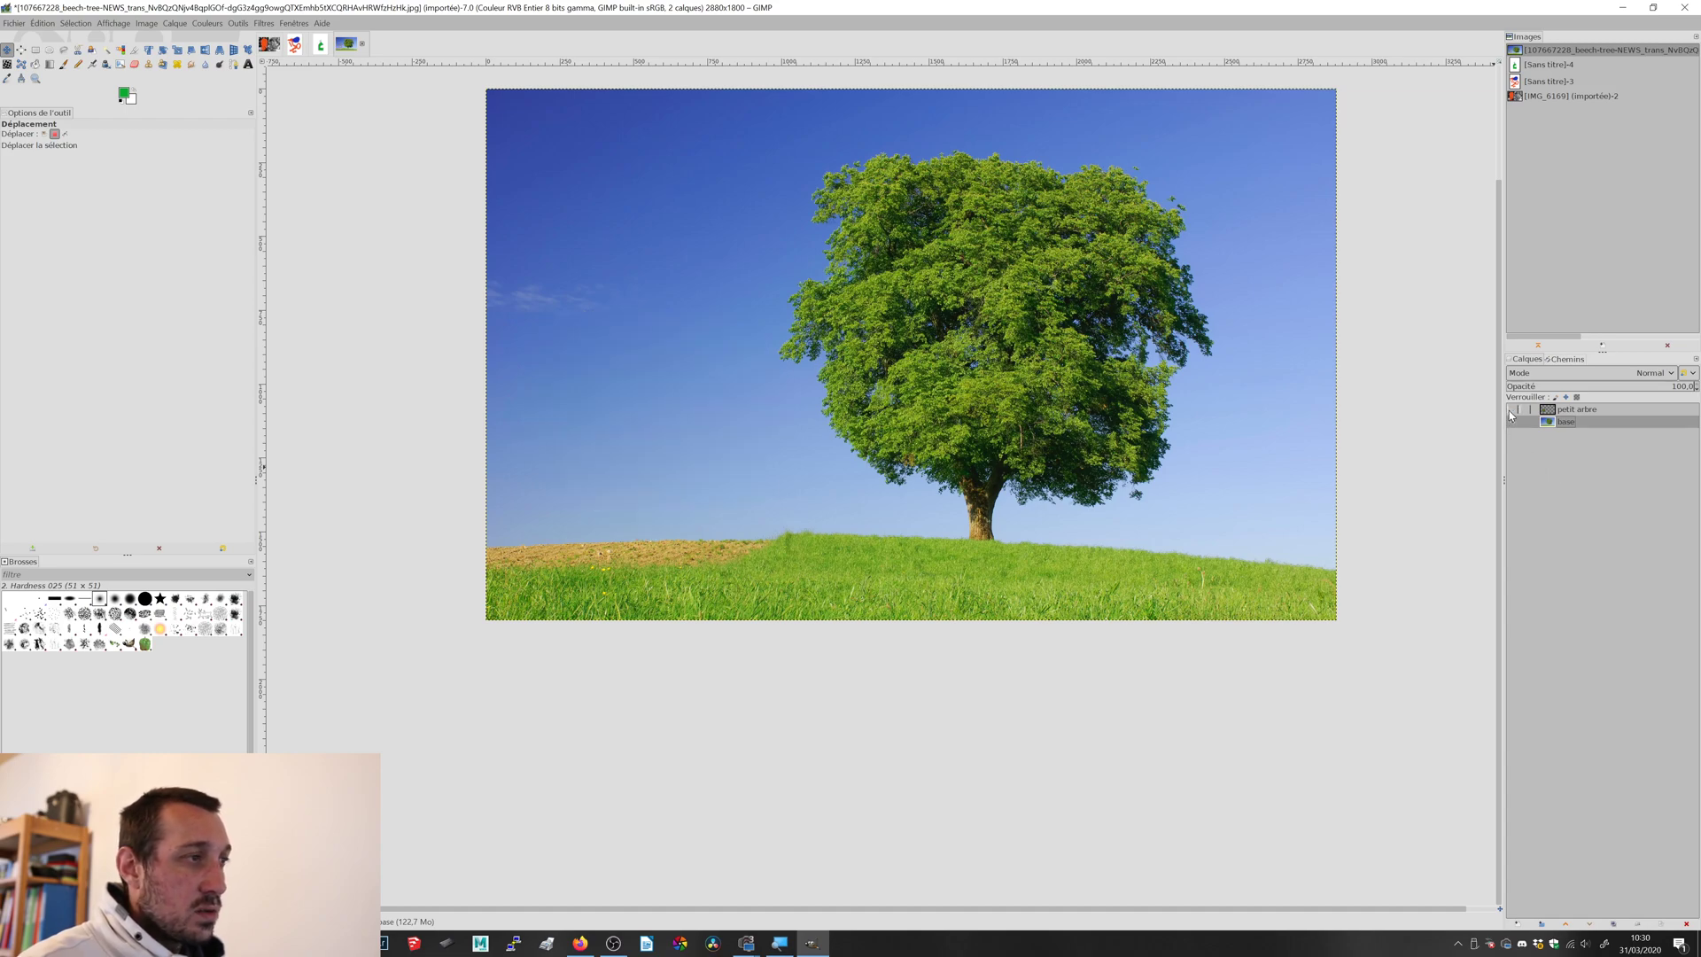
left_click(1512, 410)
left_click(1512, 410)
left_click(1512, 410)
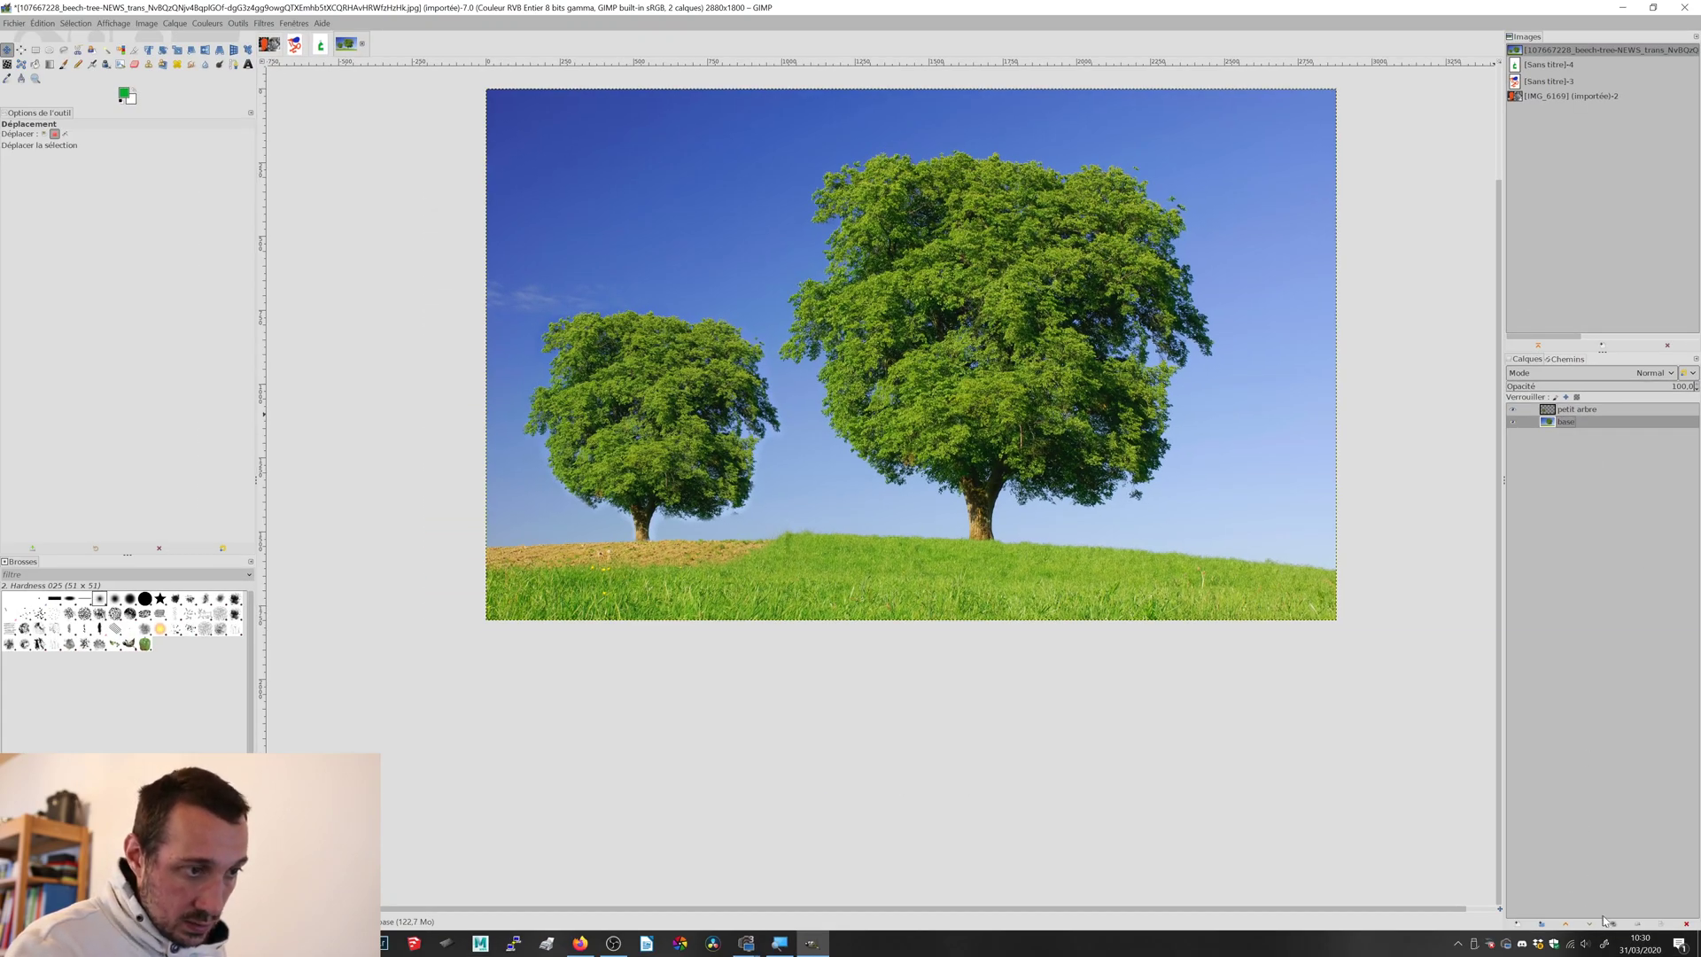
- Duplicate the base layer, hide the petit arbre layer, and rename the copy "paysage"
left_click(1608, 923)
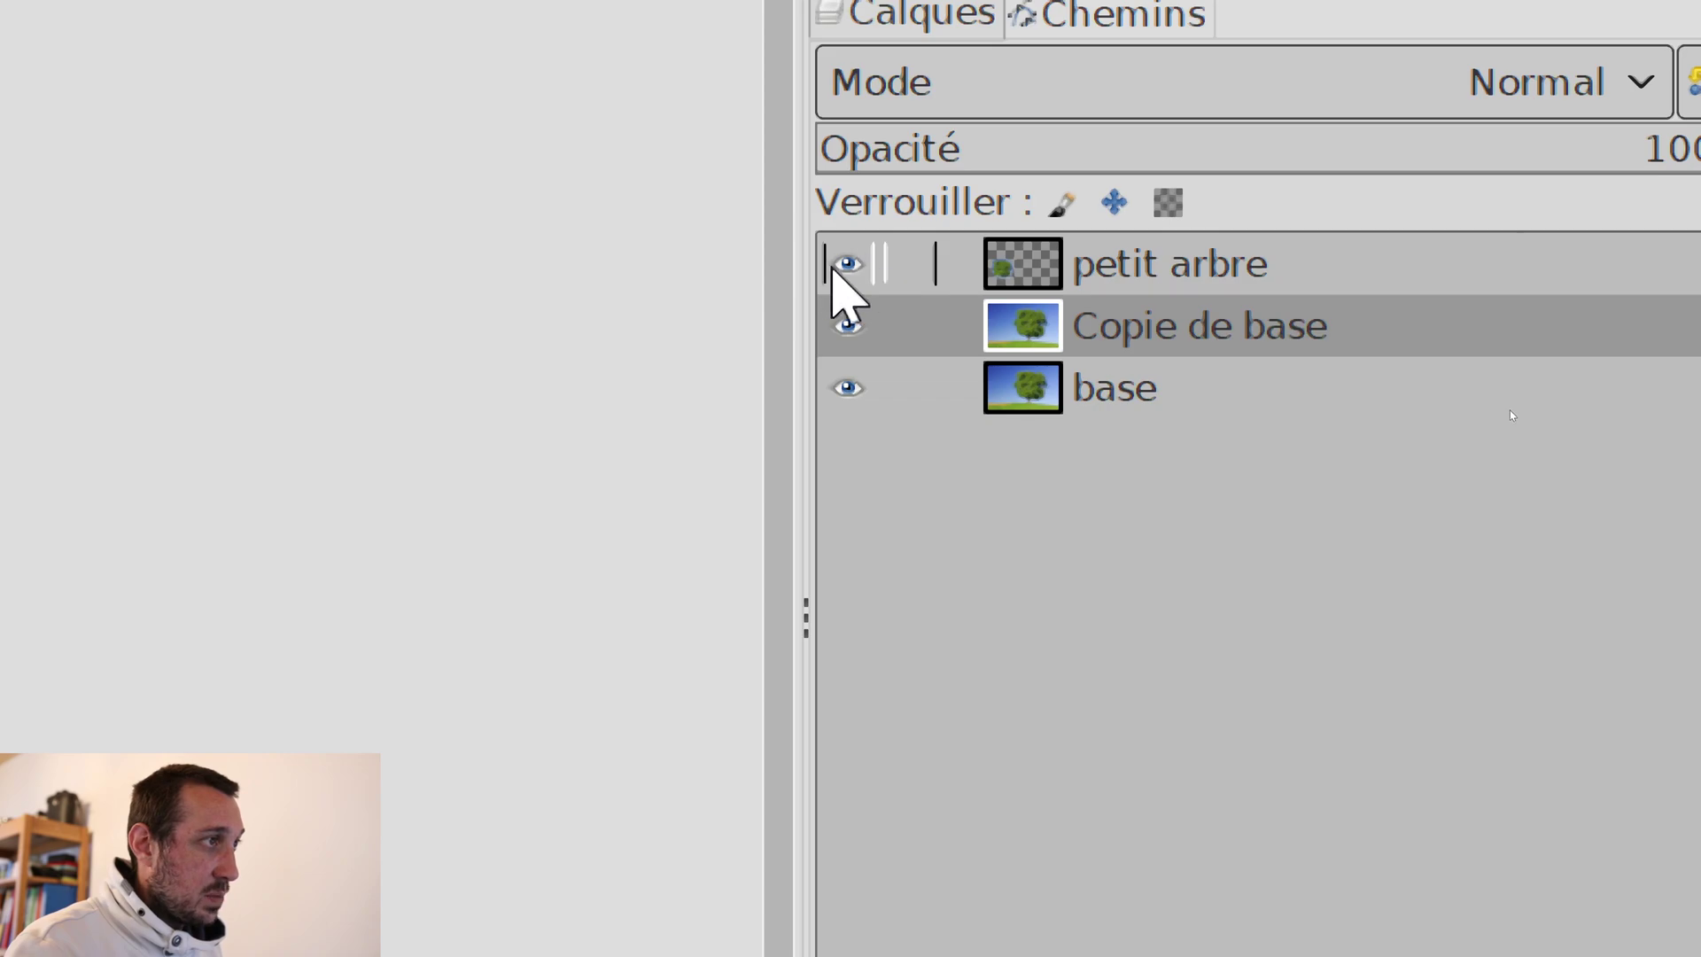
left_click(848, 264)
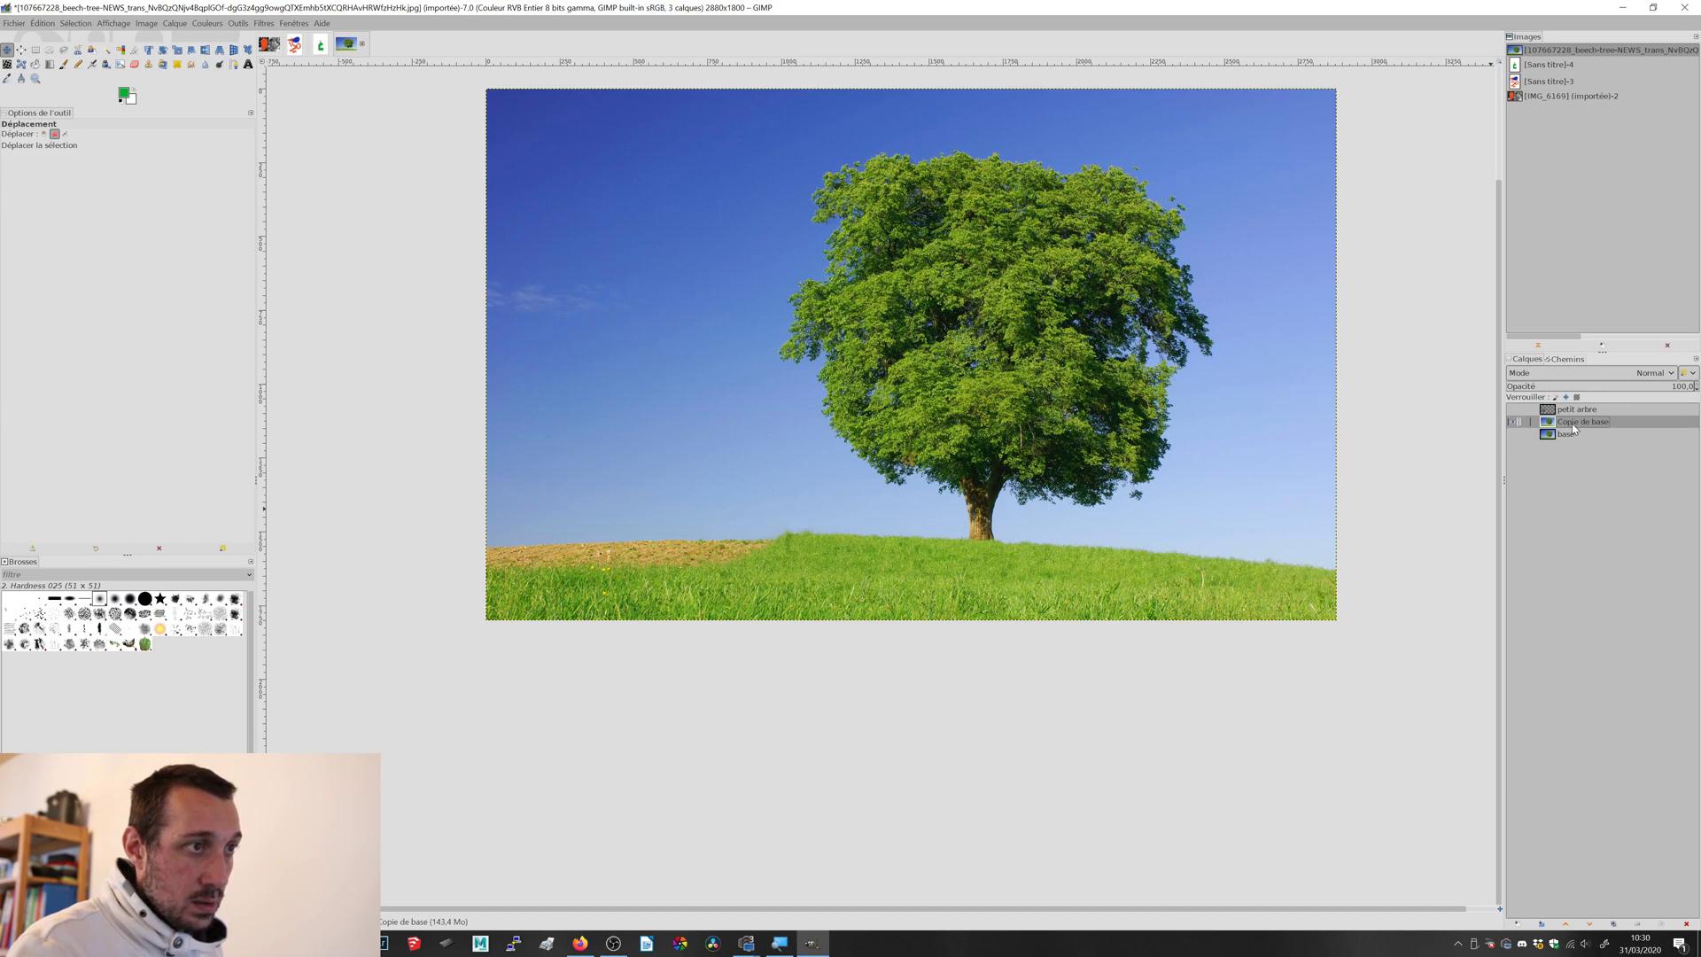
double_click(1573, 426)
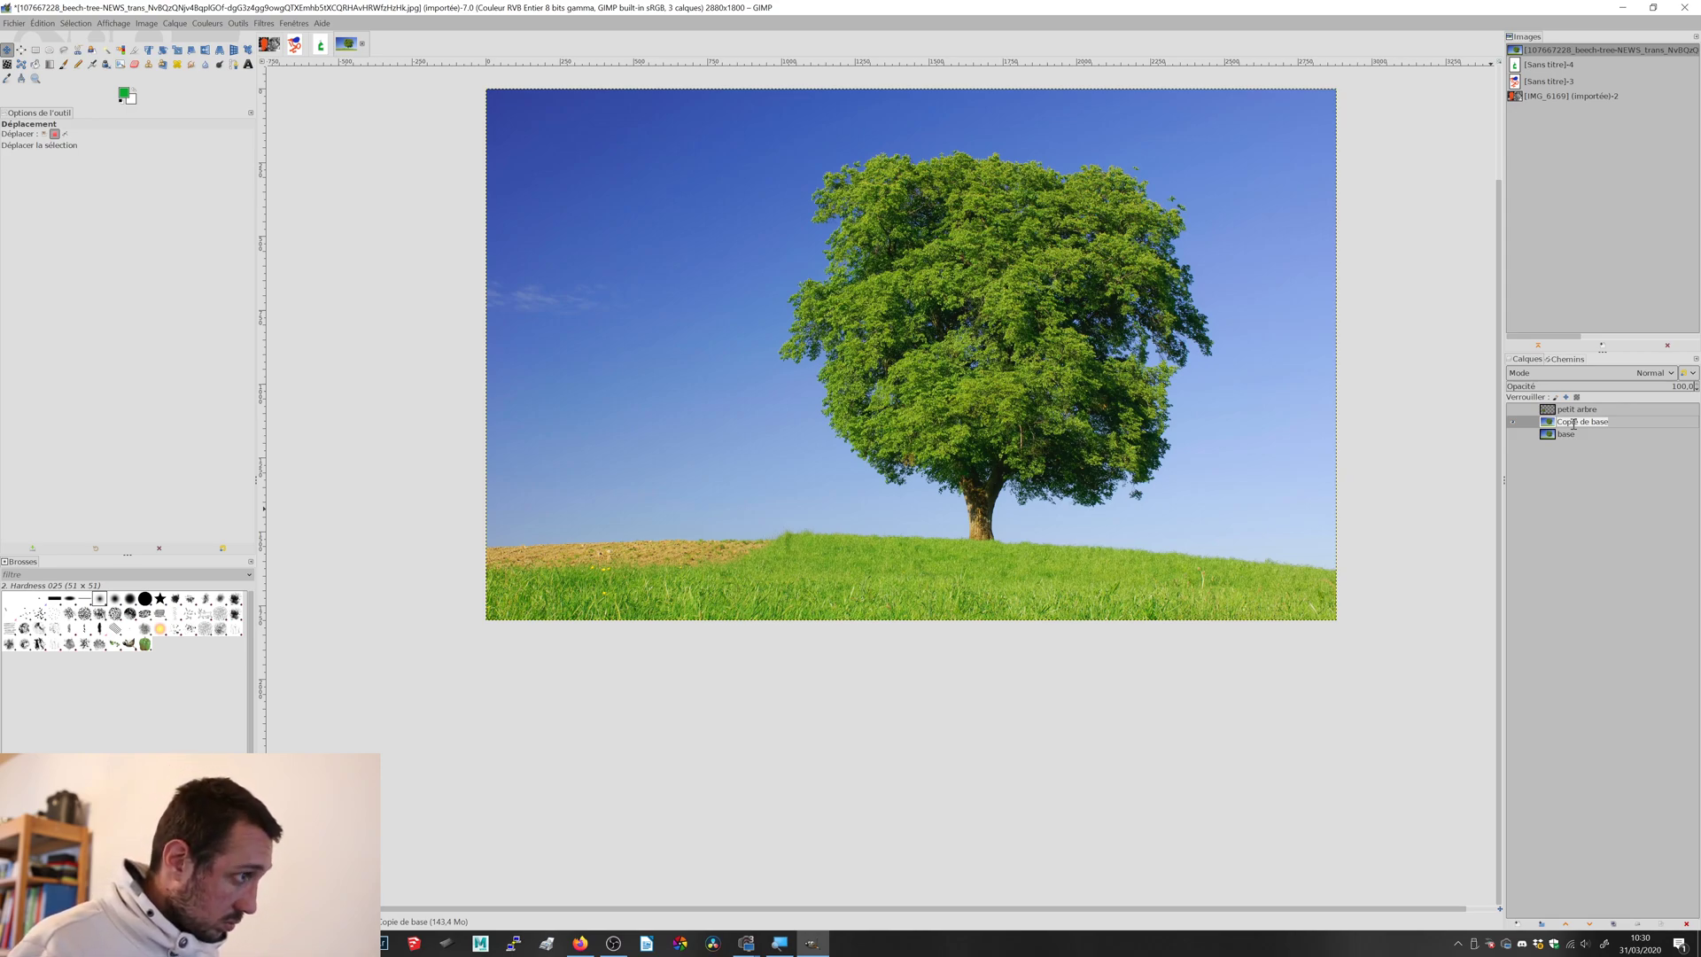
type("paysage")
key("Return")
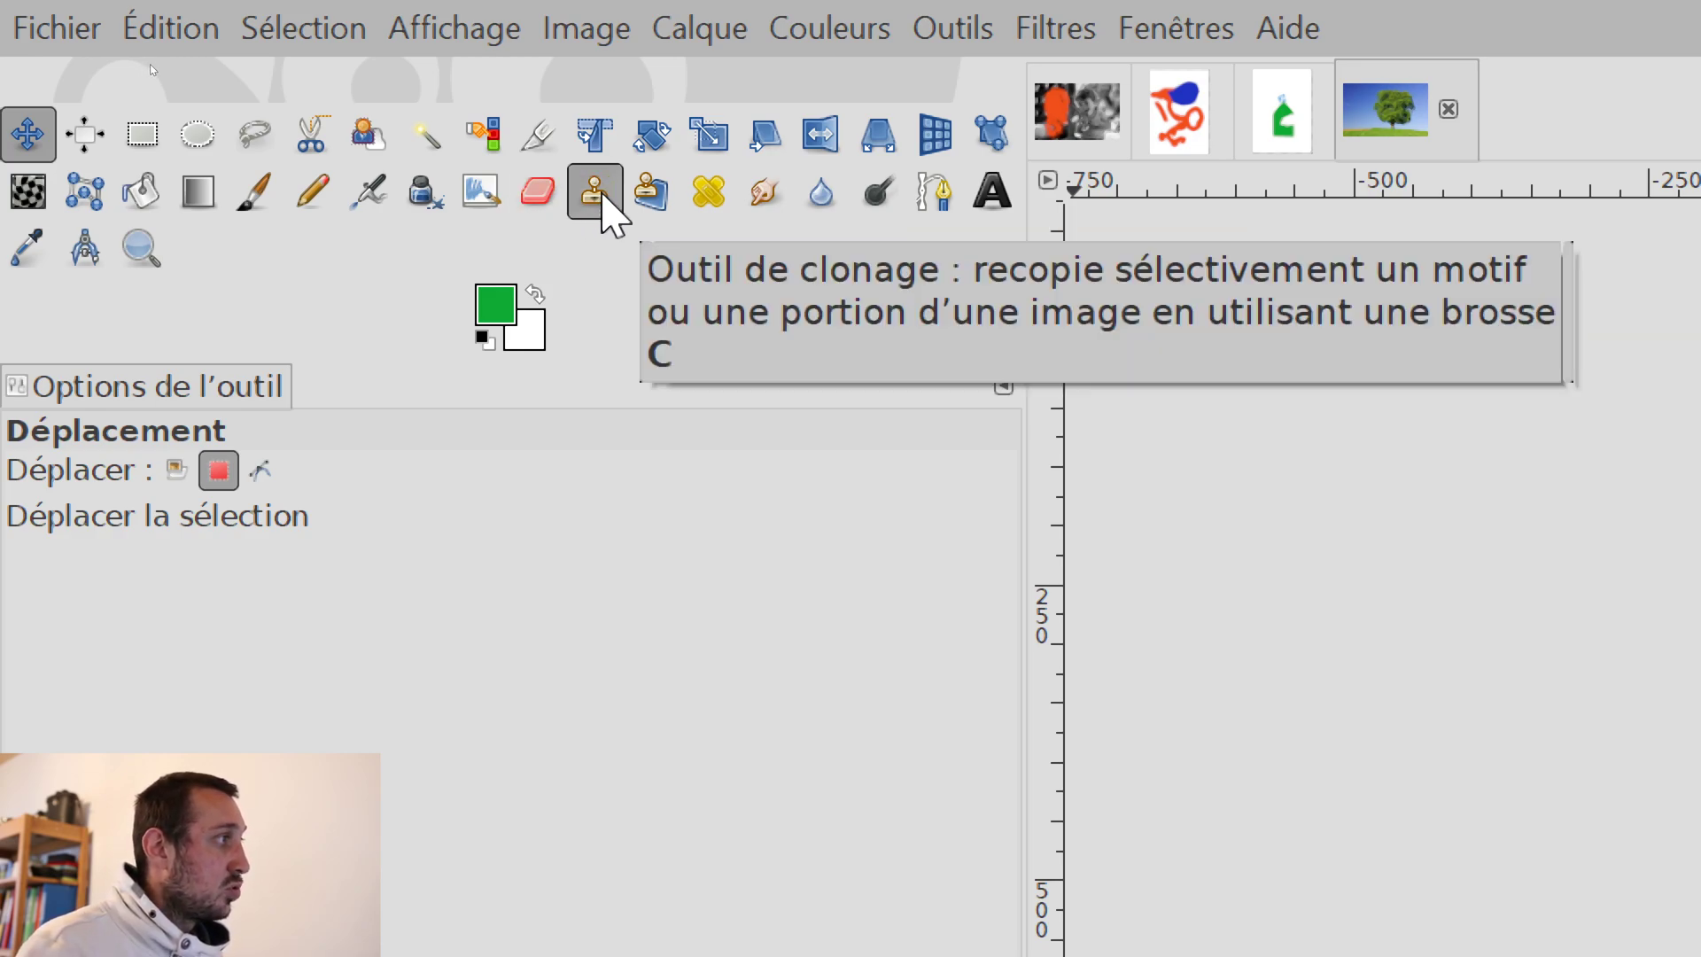
- Switch to the Clone tool for retouching the paysage layer
left_click(606, 202)
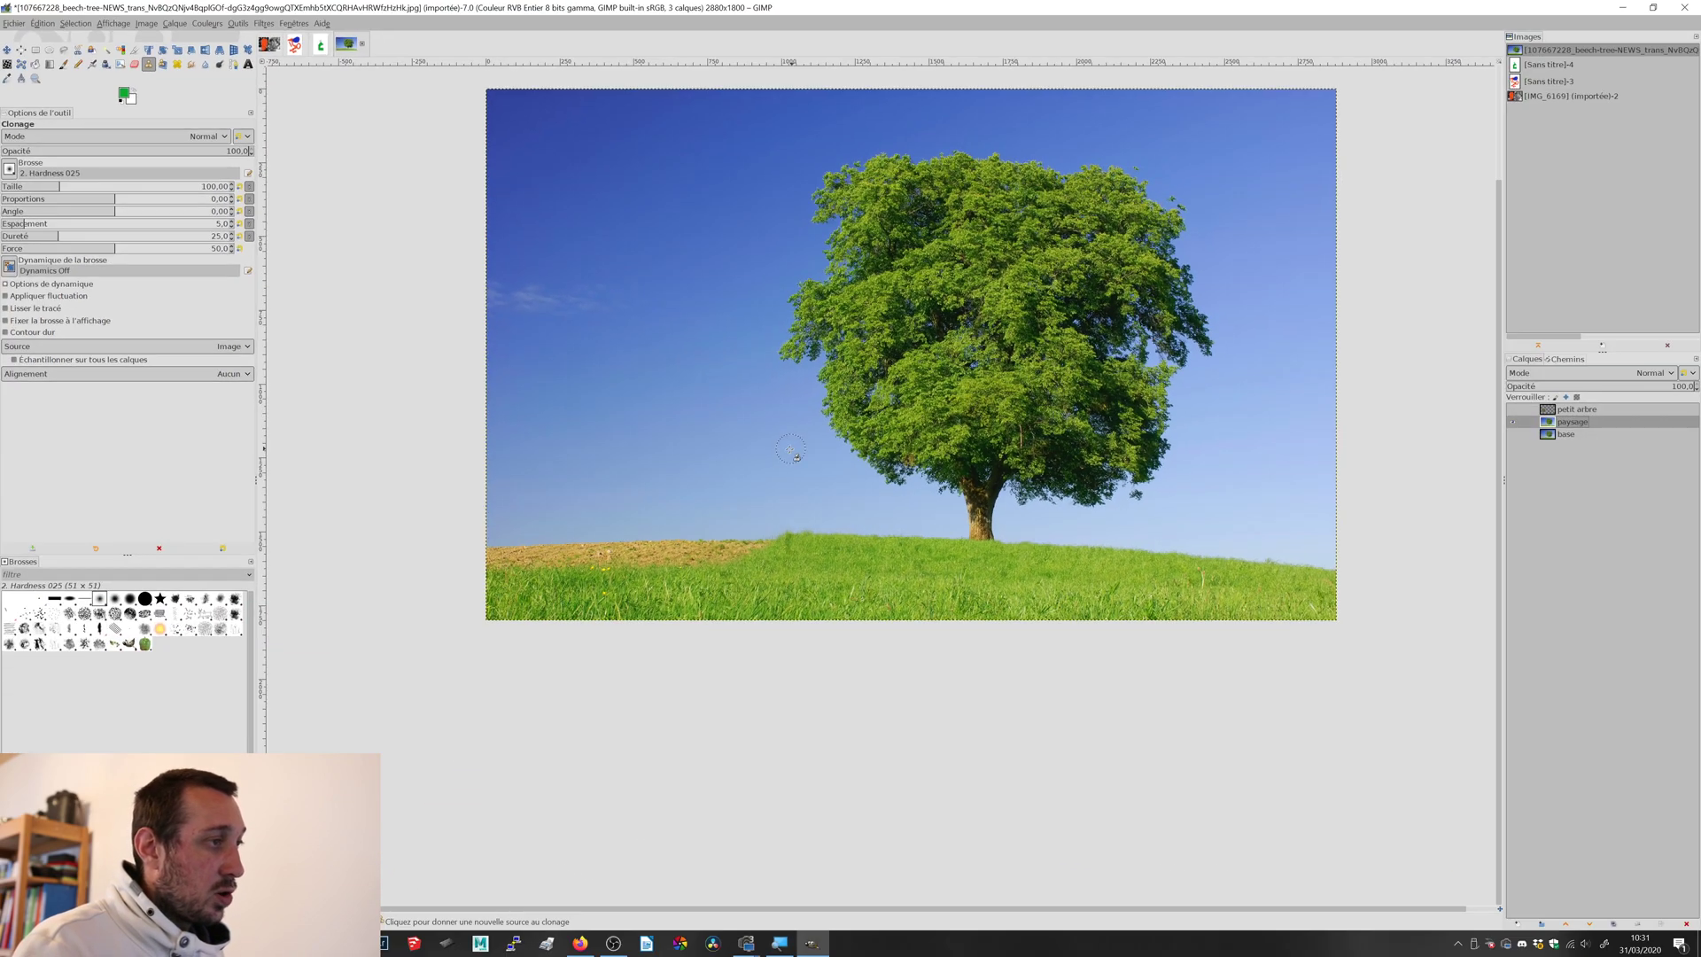
scroll(690, 567, "up", 3)
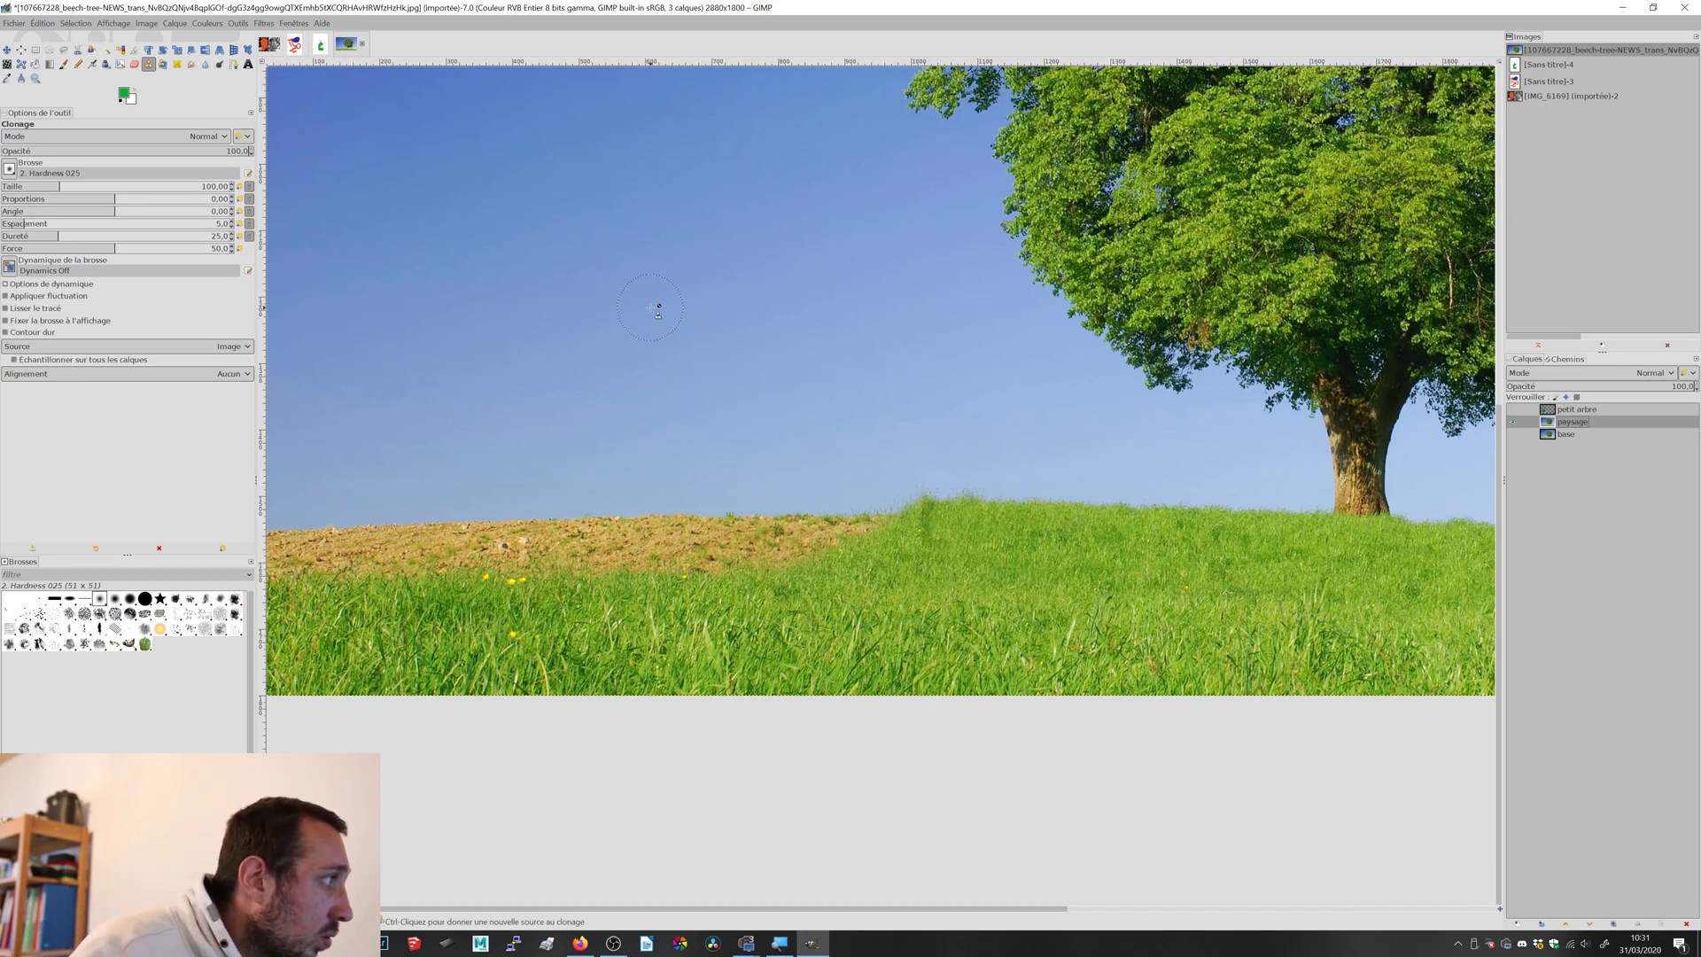
- Try cloning foliage from the big tree onto the empty sky beside it
left_click(708, 474)
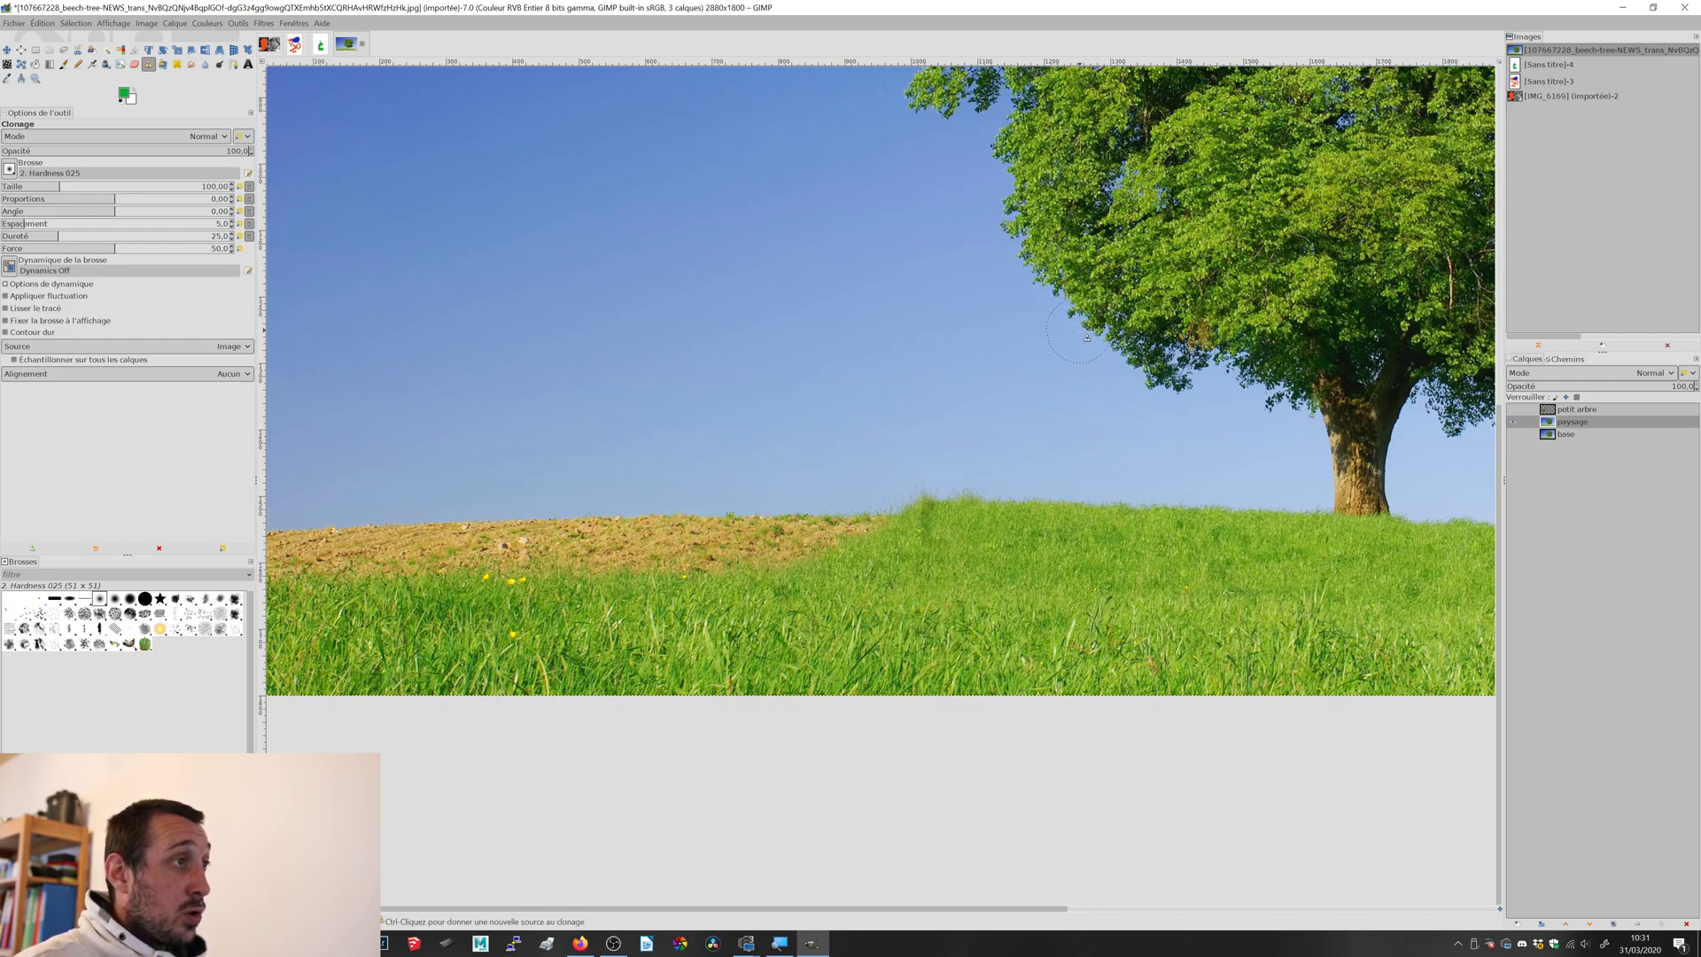
key("ctrl")
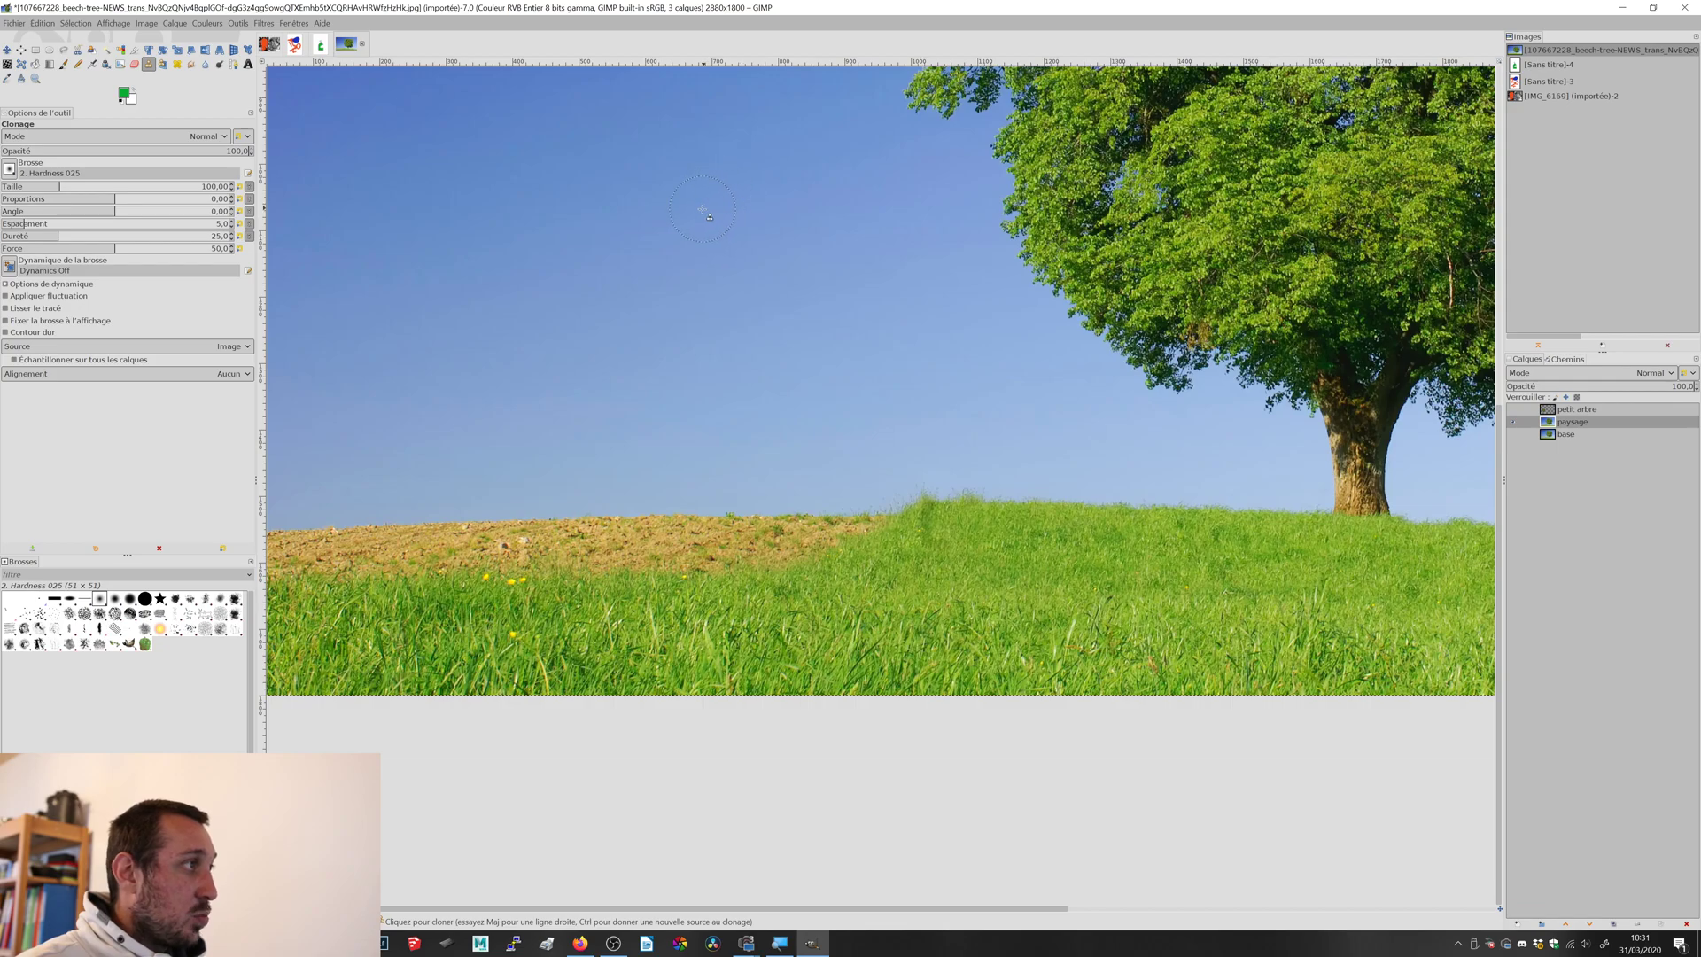
mouse_move(702, 210)
left_mouse_down()
mouse_move(728, 217)
mouse_move(713, 232)
mouse_move(767, 209)
mouse_move(746, 183)
mouse_move(718, 257)
mouse_move(780, 266)
mouse_move(808, 244)
mouse_move(814, 209)
mouse_move(809, 224)
left_mouse_up()
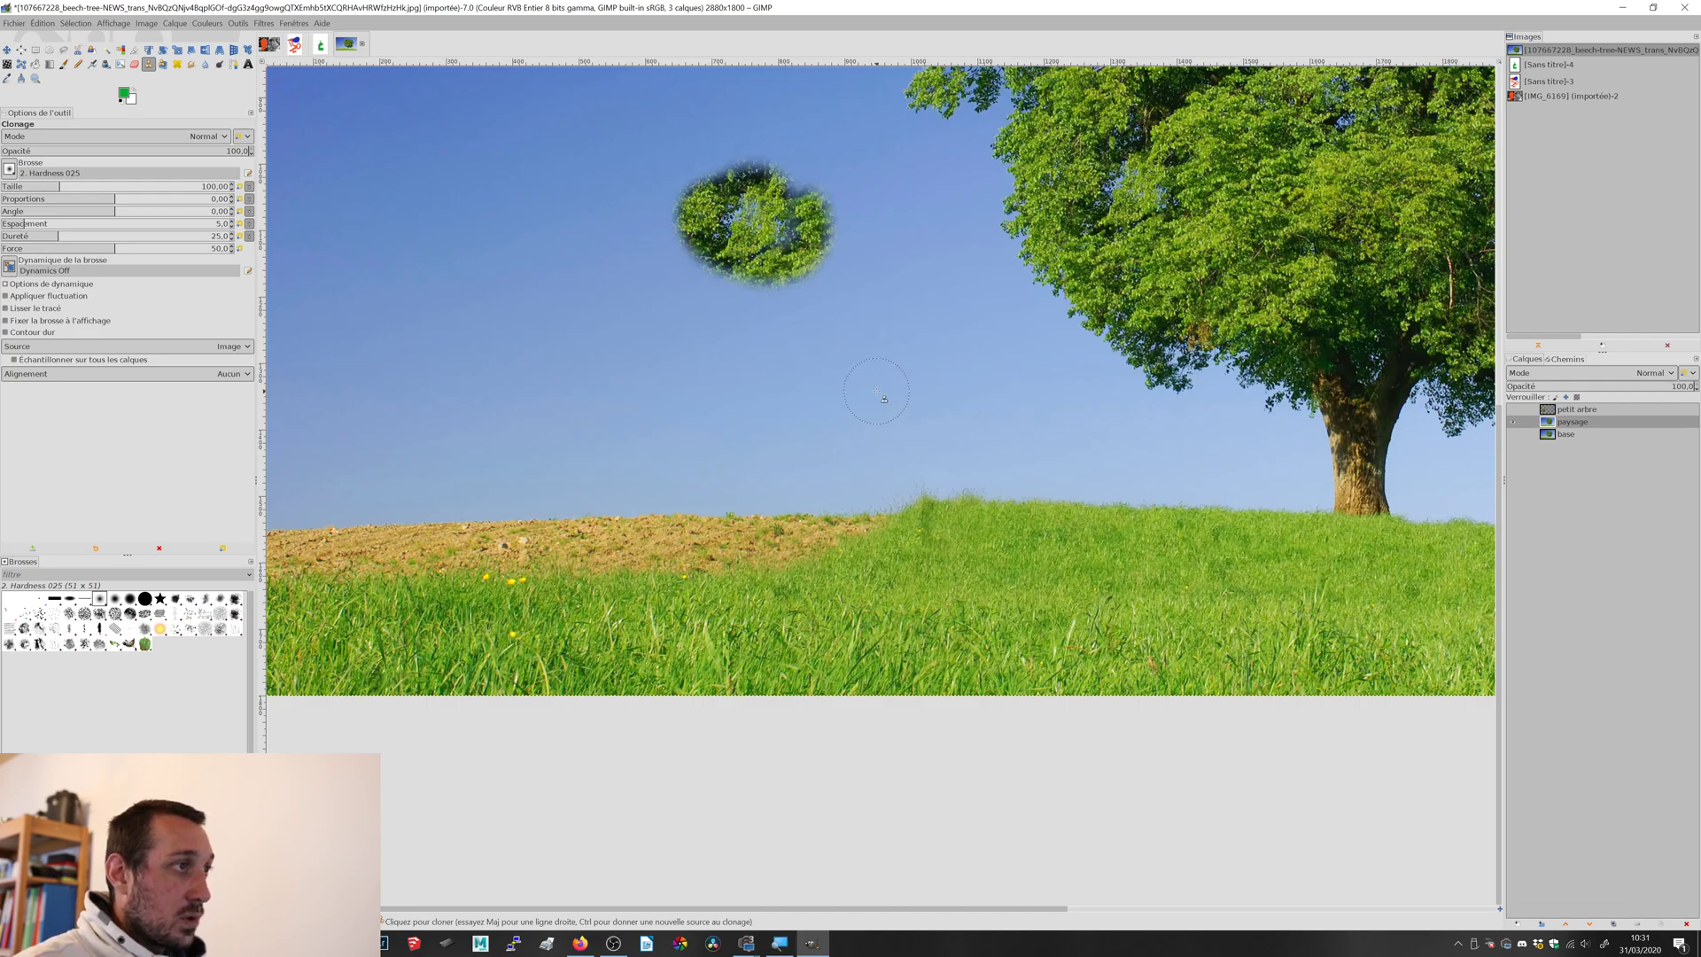
- Try cloning the big tree's trunk onto the sky just left of the original trunk
scroll(884, 398, "up", 2)
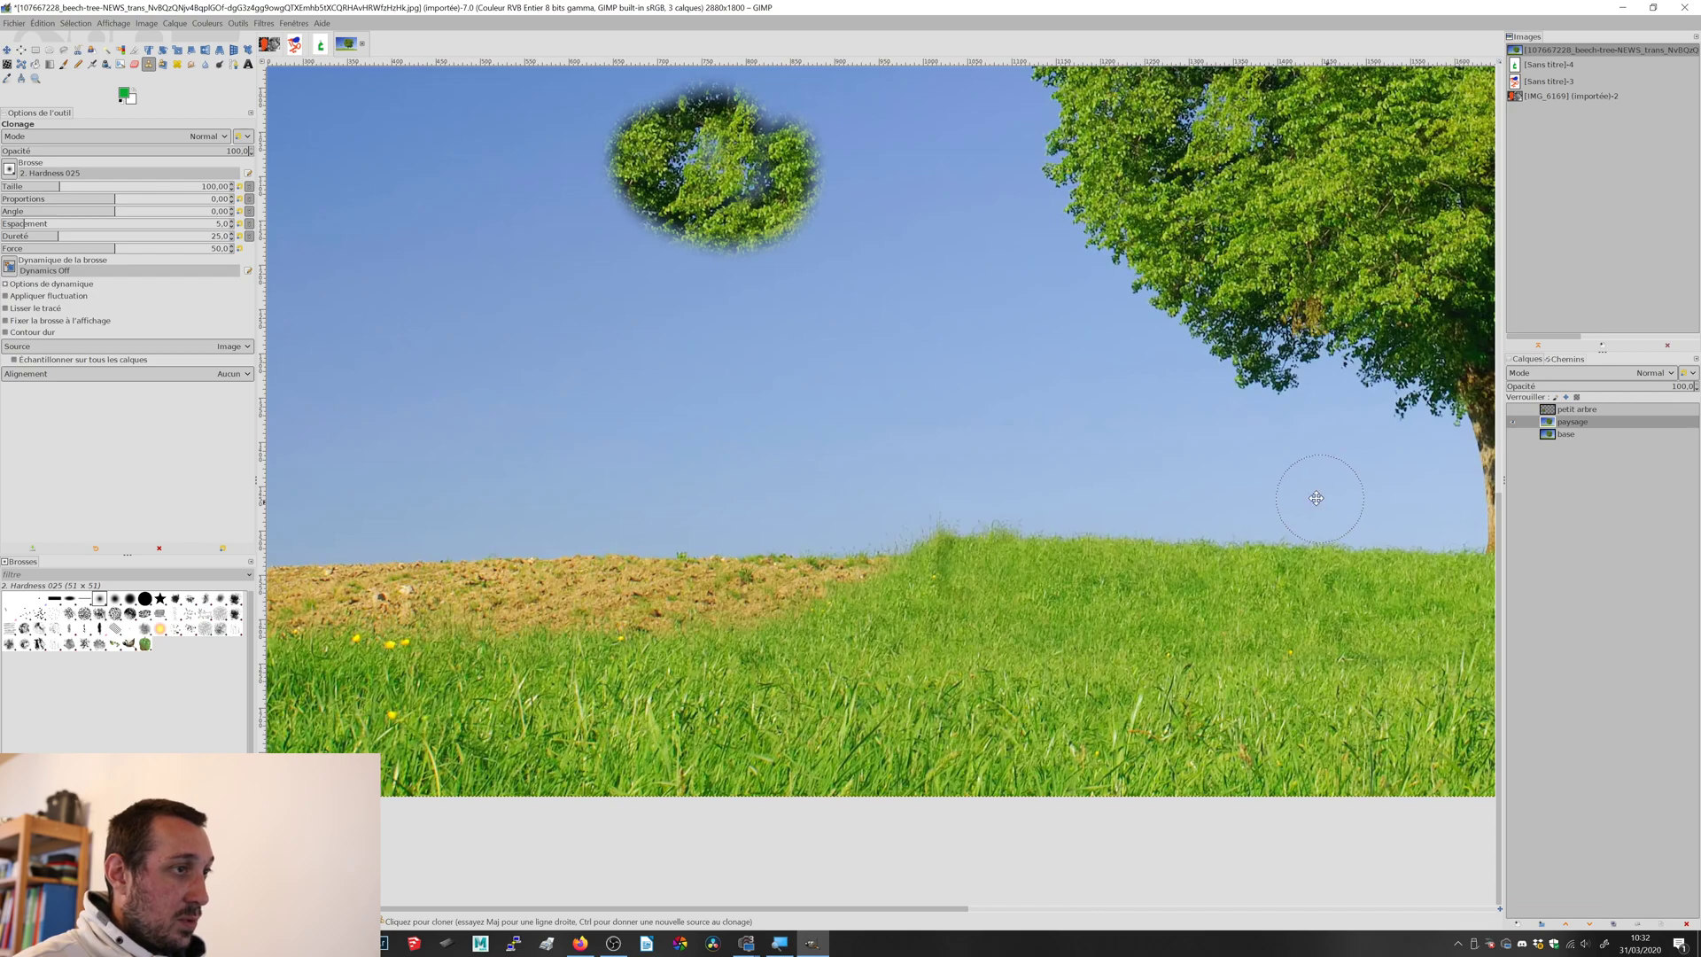
scroll(1319, 494, "right", 5)
scroll(1153, 480, "up", 3)
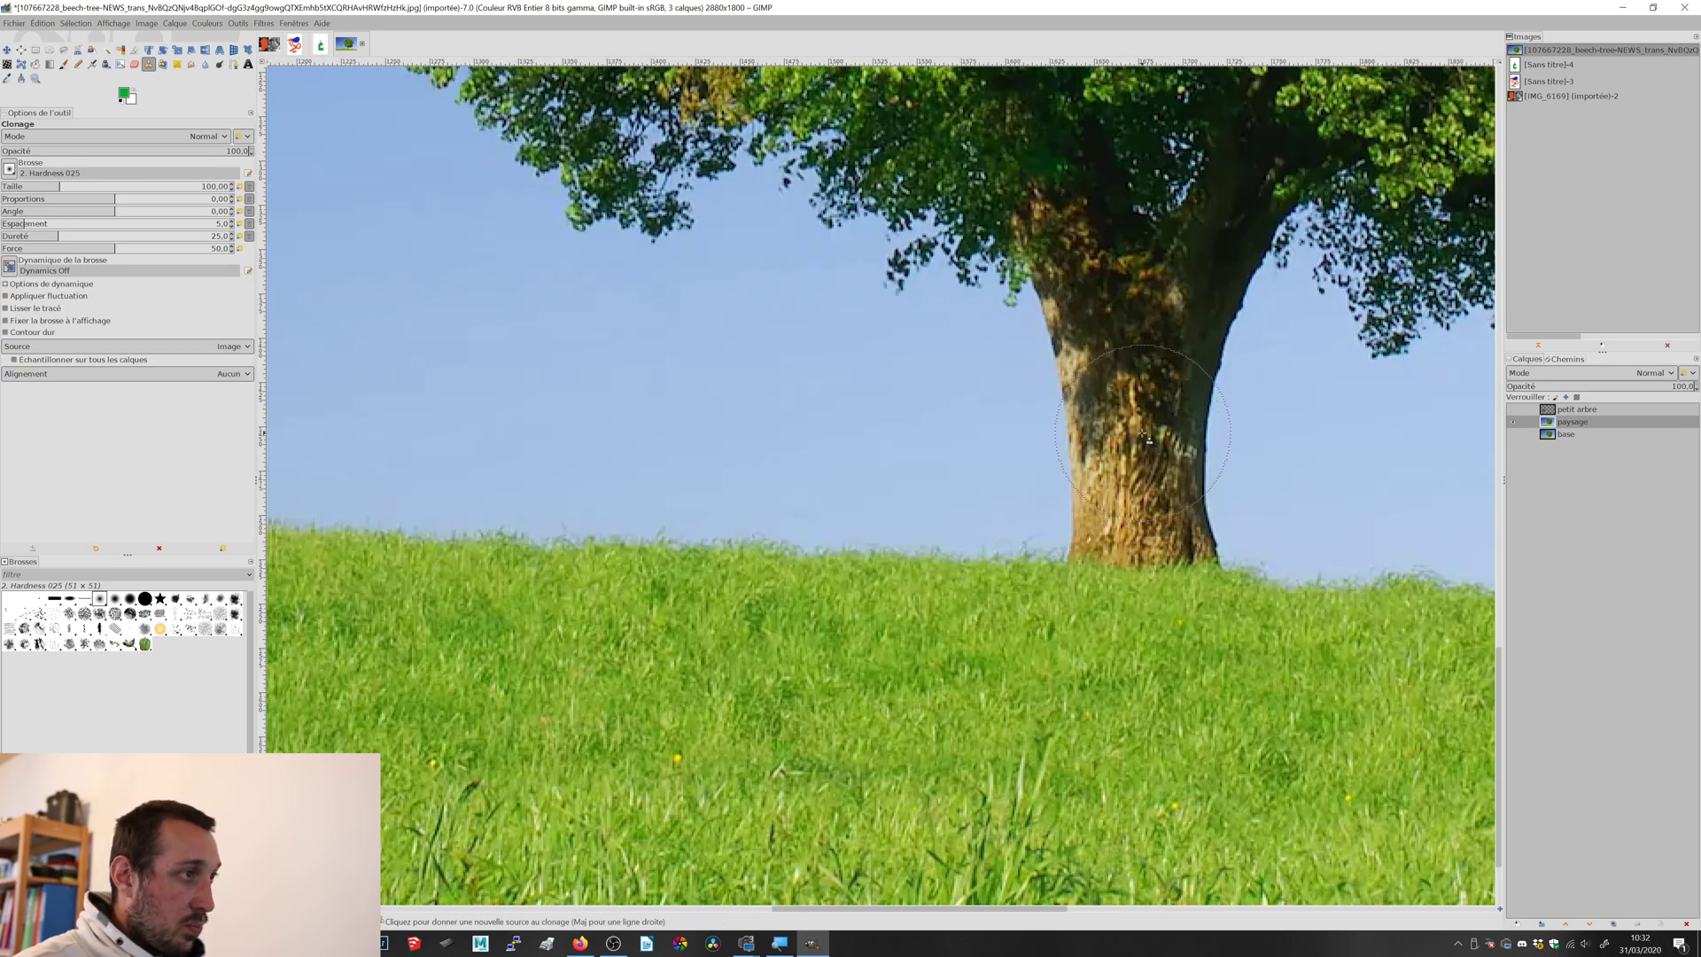
left_click(1143, 434, "ctrl")
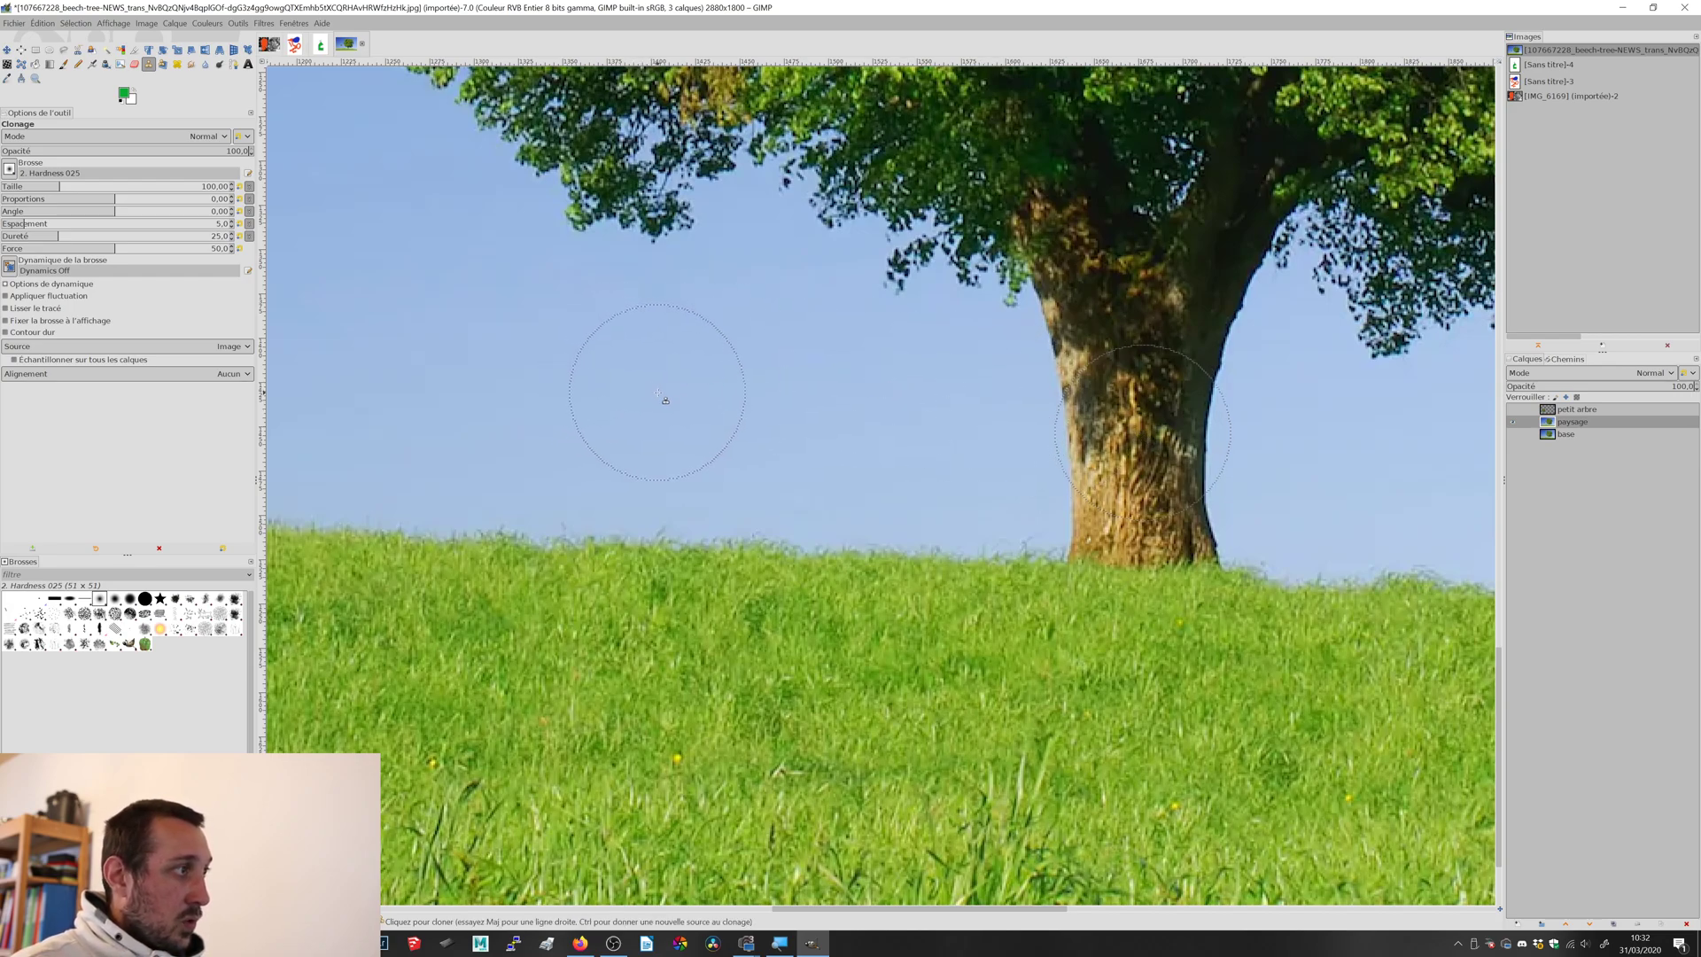
mouse_move(651, 392)
left_mouse_down()
mouse_move(673, 259)
mouse_move(670, 563)
mouse_move(666, 249)
mouse_move(685, 173)
mouse_move(655, 465)
mouse_move(657, 162)
mouse_move(651, 469)
mouse_move(675, 233)
mouse_move(688, 386)
left_mouse_up()
- Lower the Clone tool's opacity to 96
key("less")
key("less")
key("less")
key("less")
- Undo the test clones of the foliage and the trunk
scroll(695, 394, "down", 2)
scroll(708, 413, "down", 2)
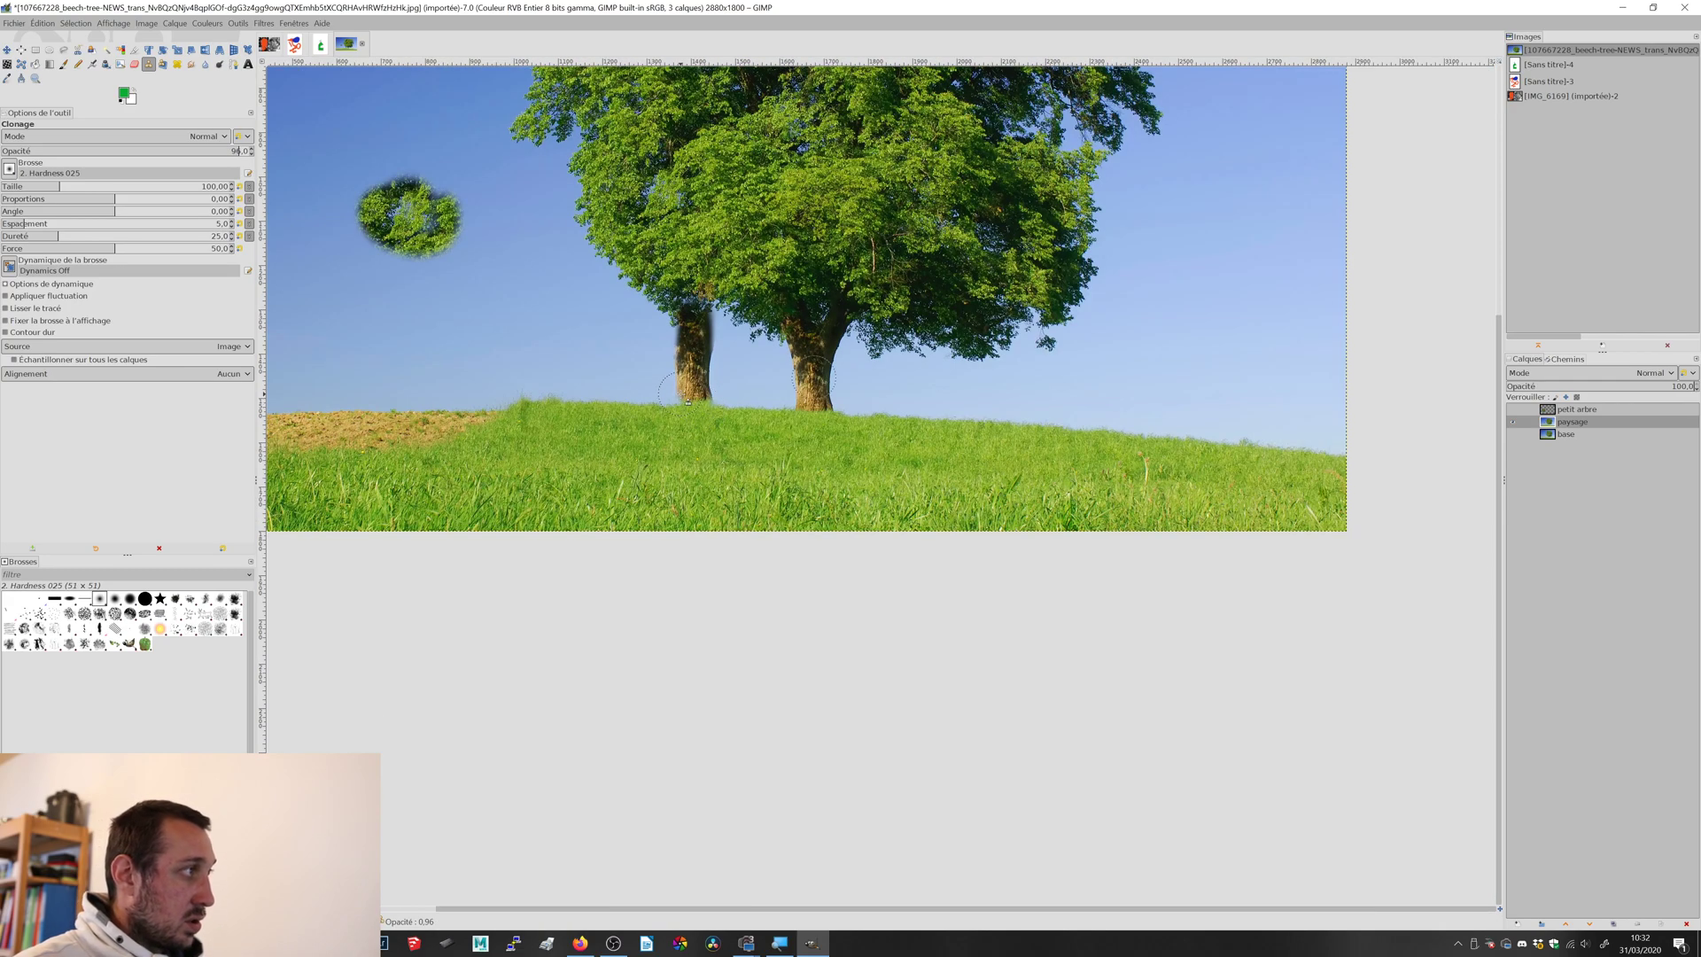
key("ctrl+z")
key("ctrl+z")
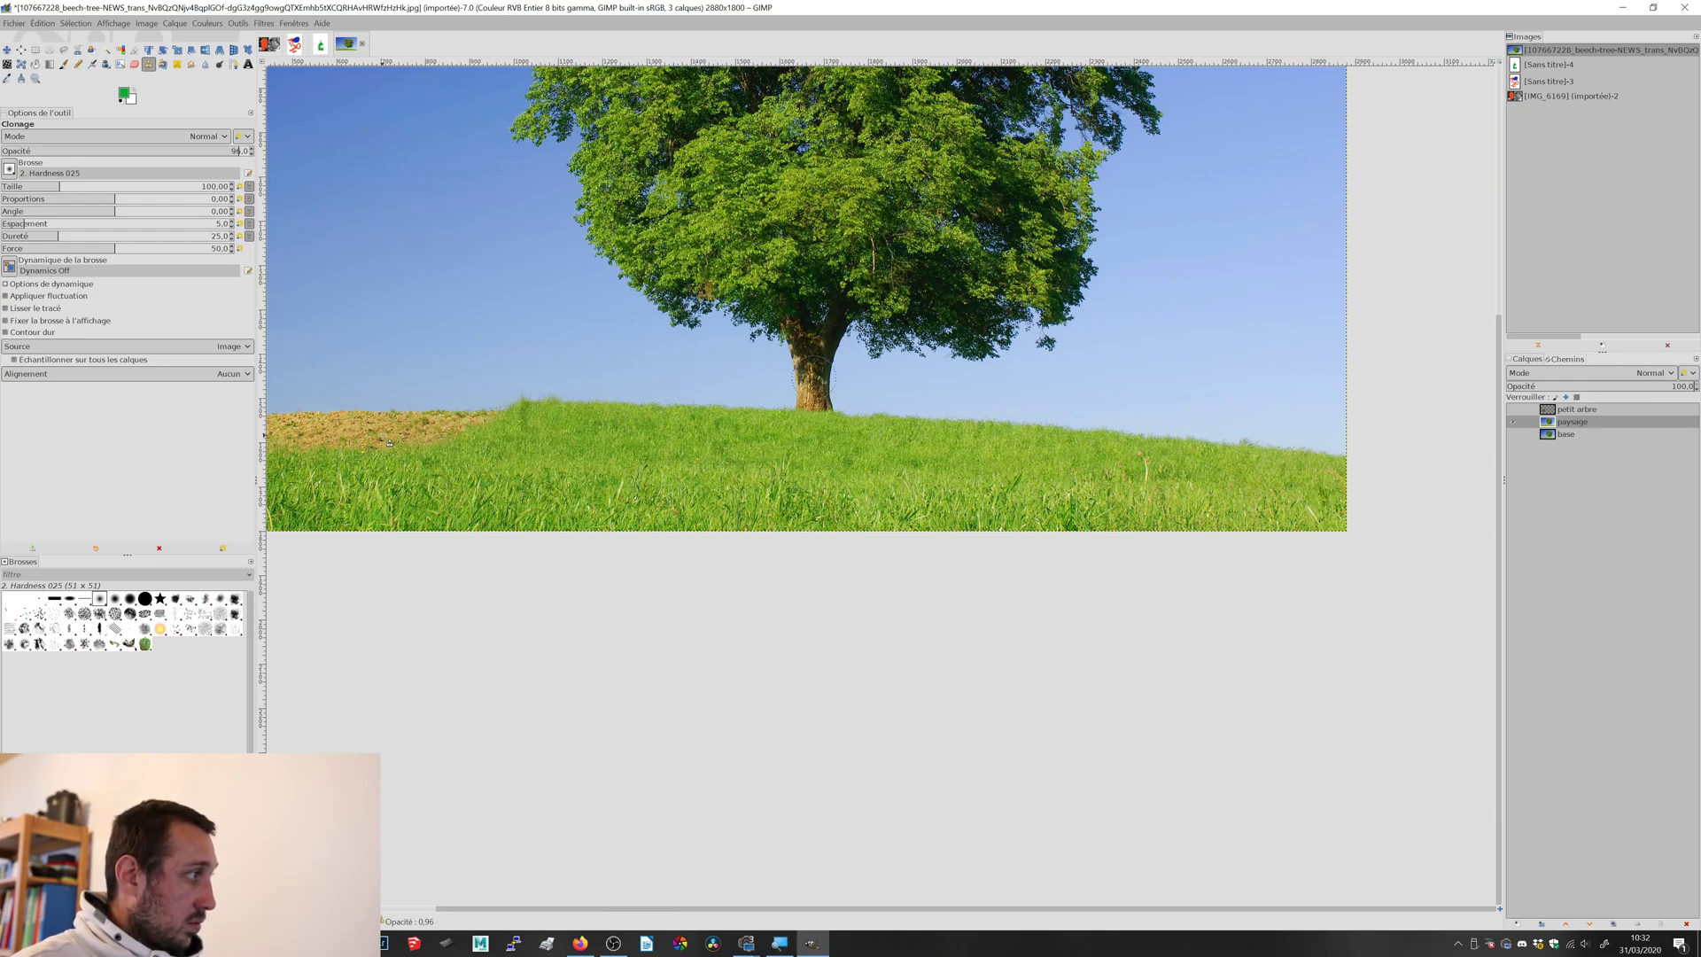
- Set the Clone tool's brush to the soft "2. Hardness 025" at size 51
scroll(389, 442, "up", 2)
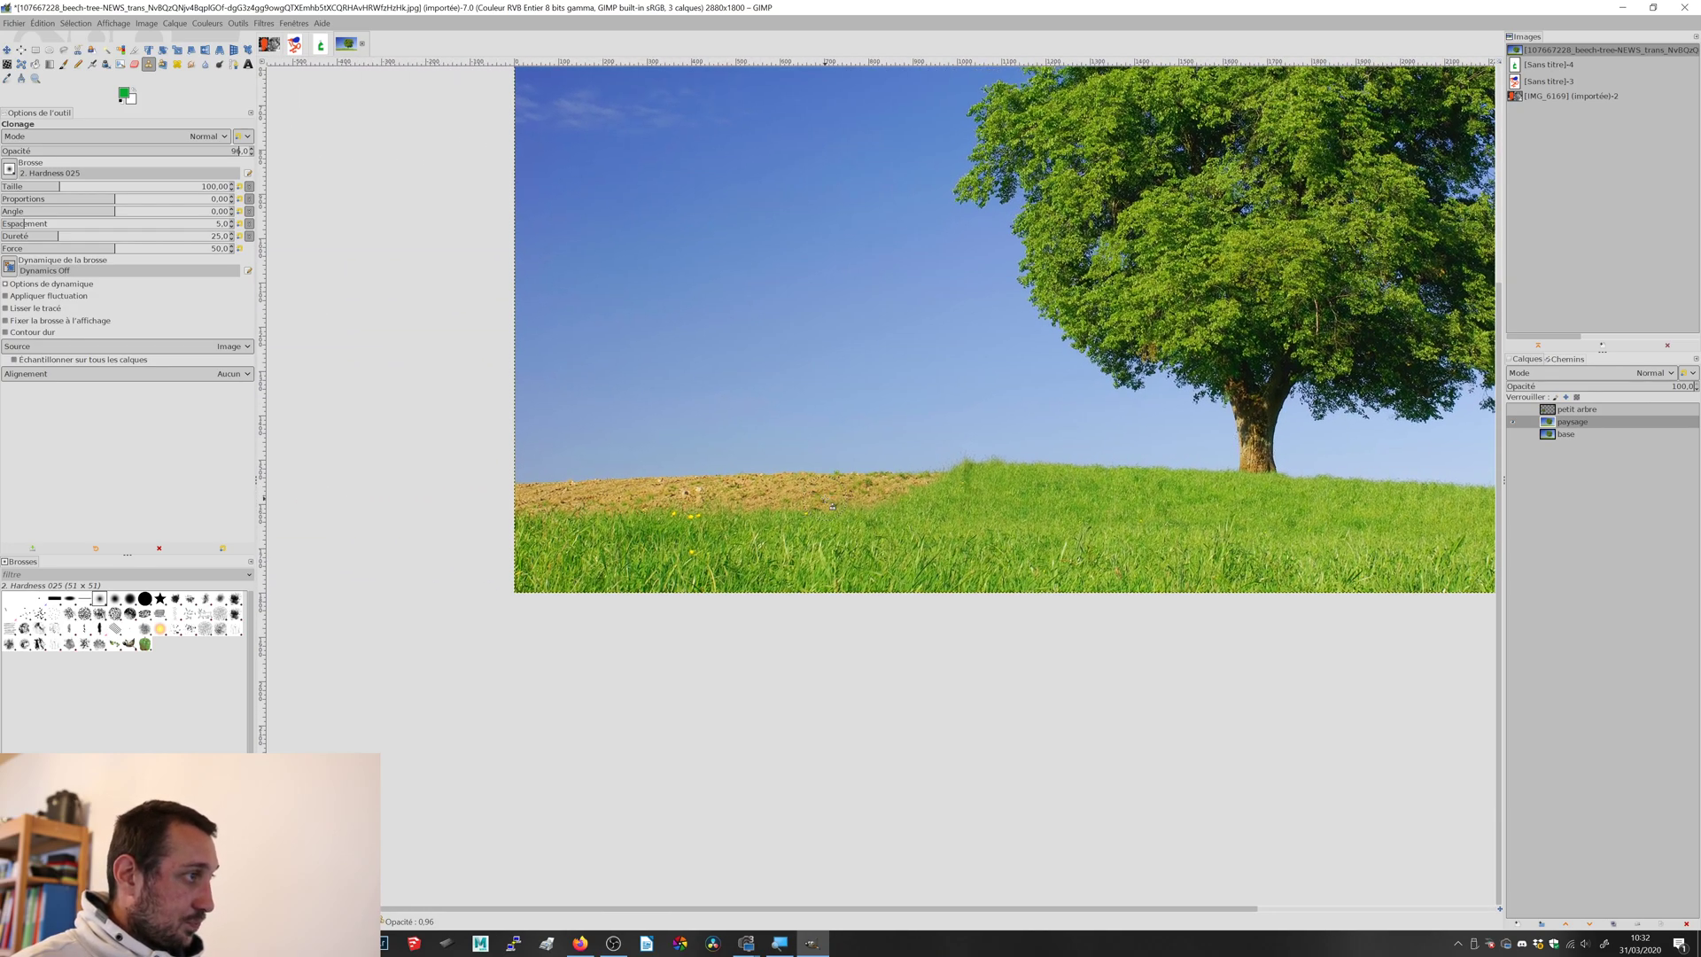
scroll(833, 507, "up", 3)
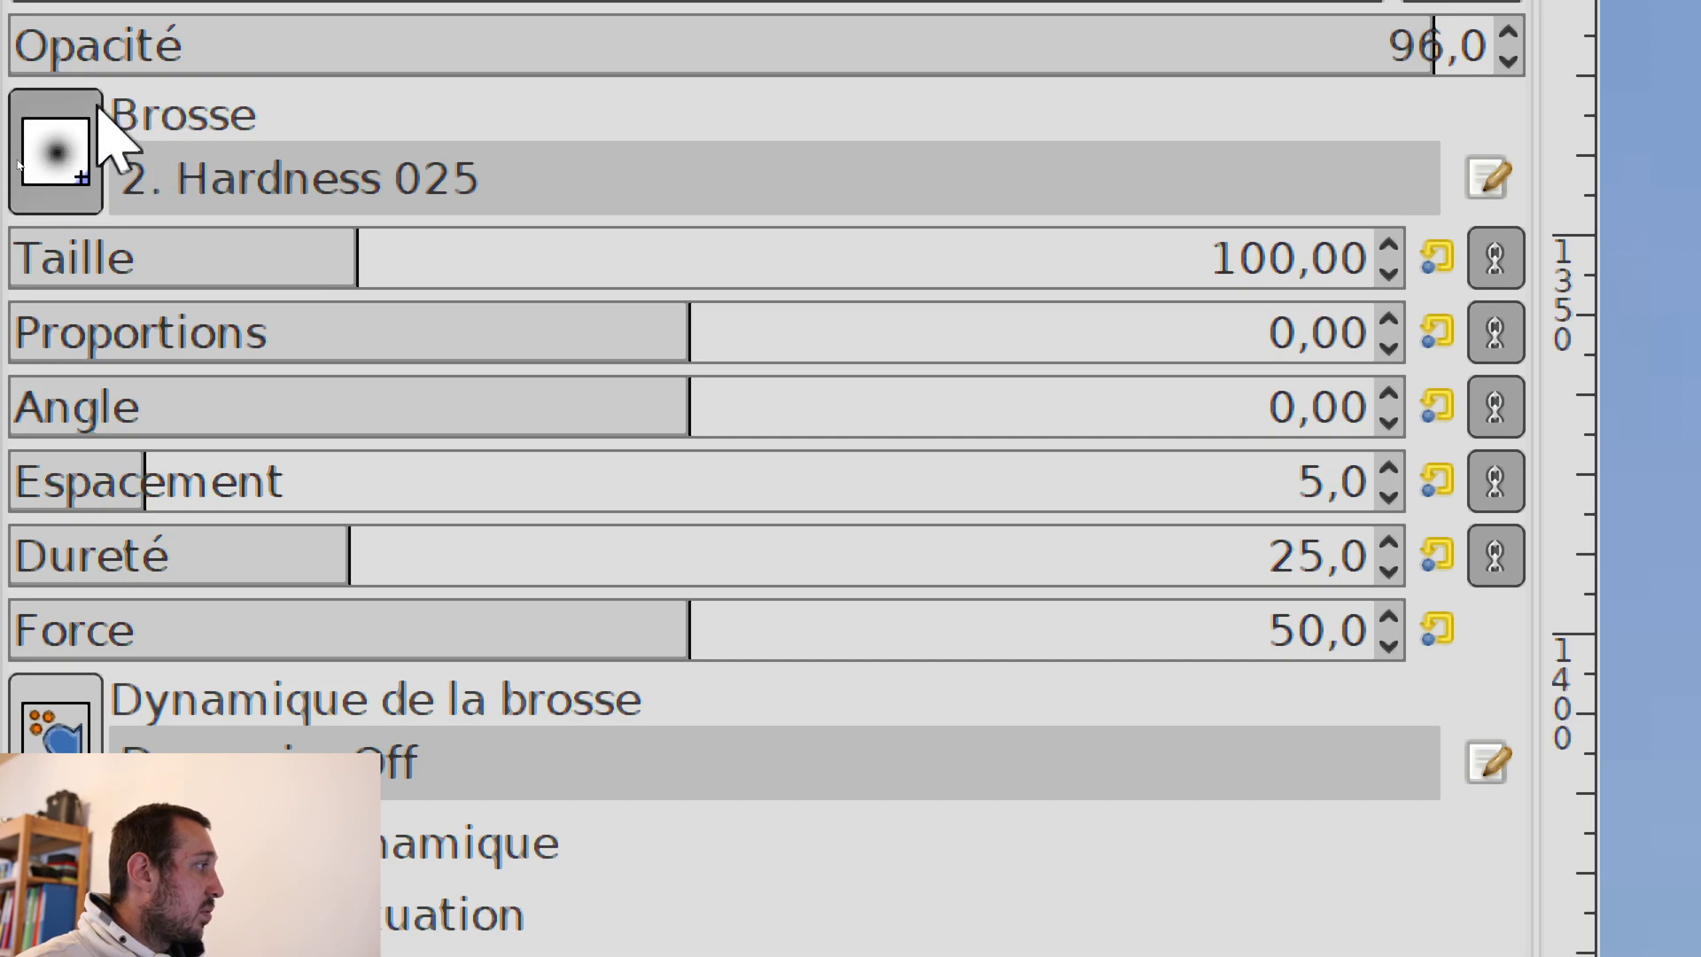
left_click(51, 146)
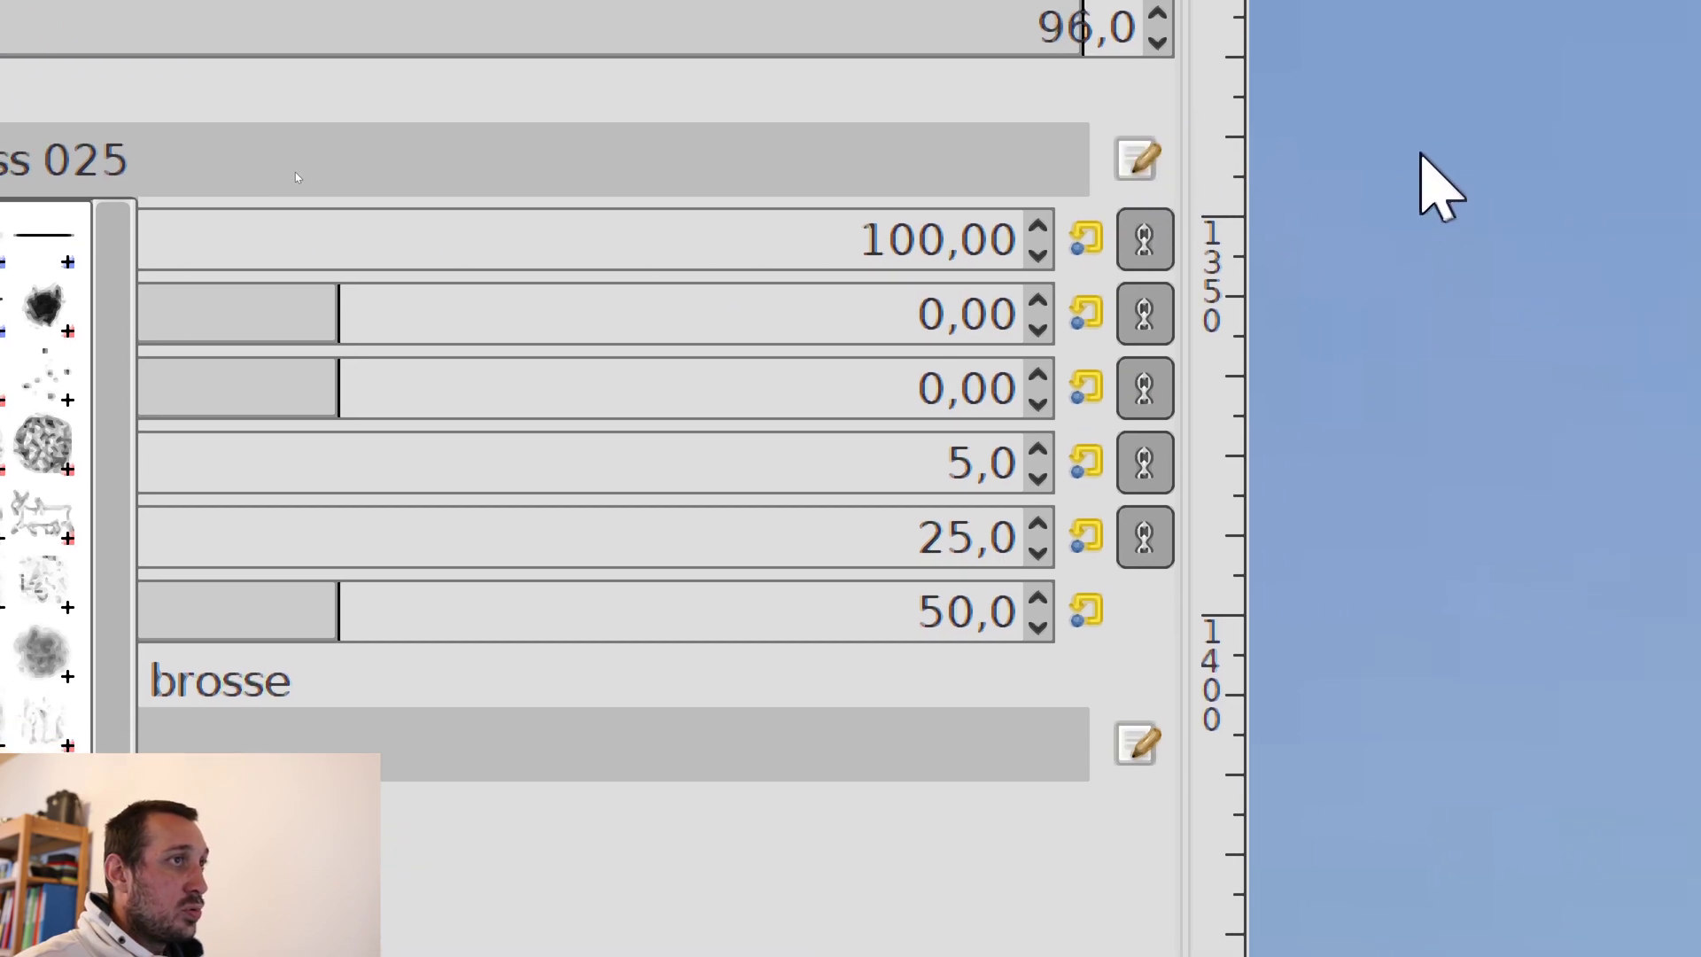
left_click(1628, 203)
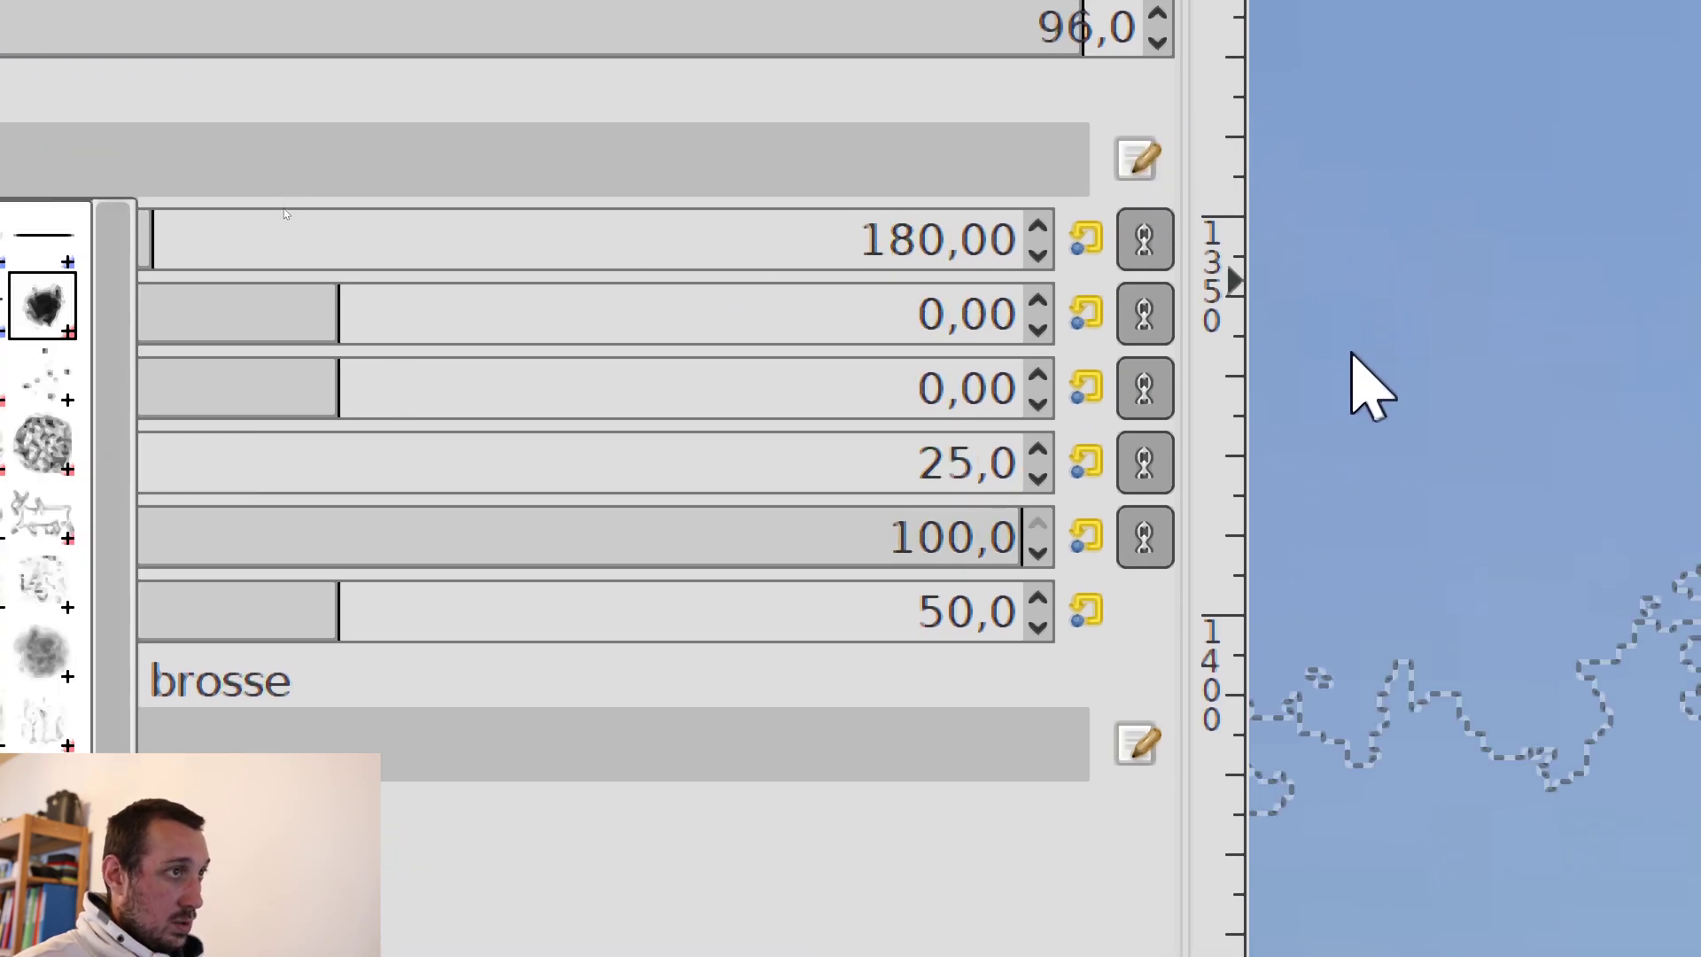
left_click(55, 60)
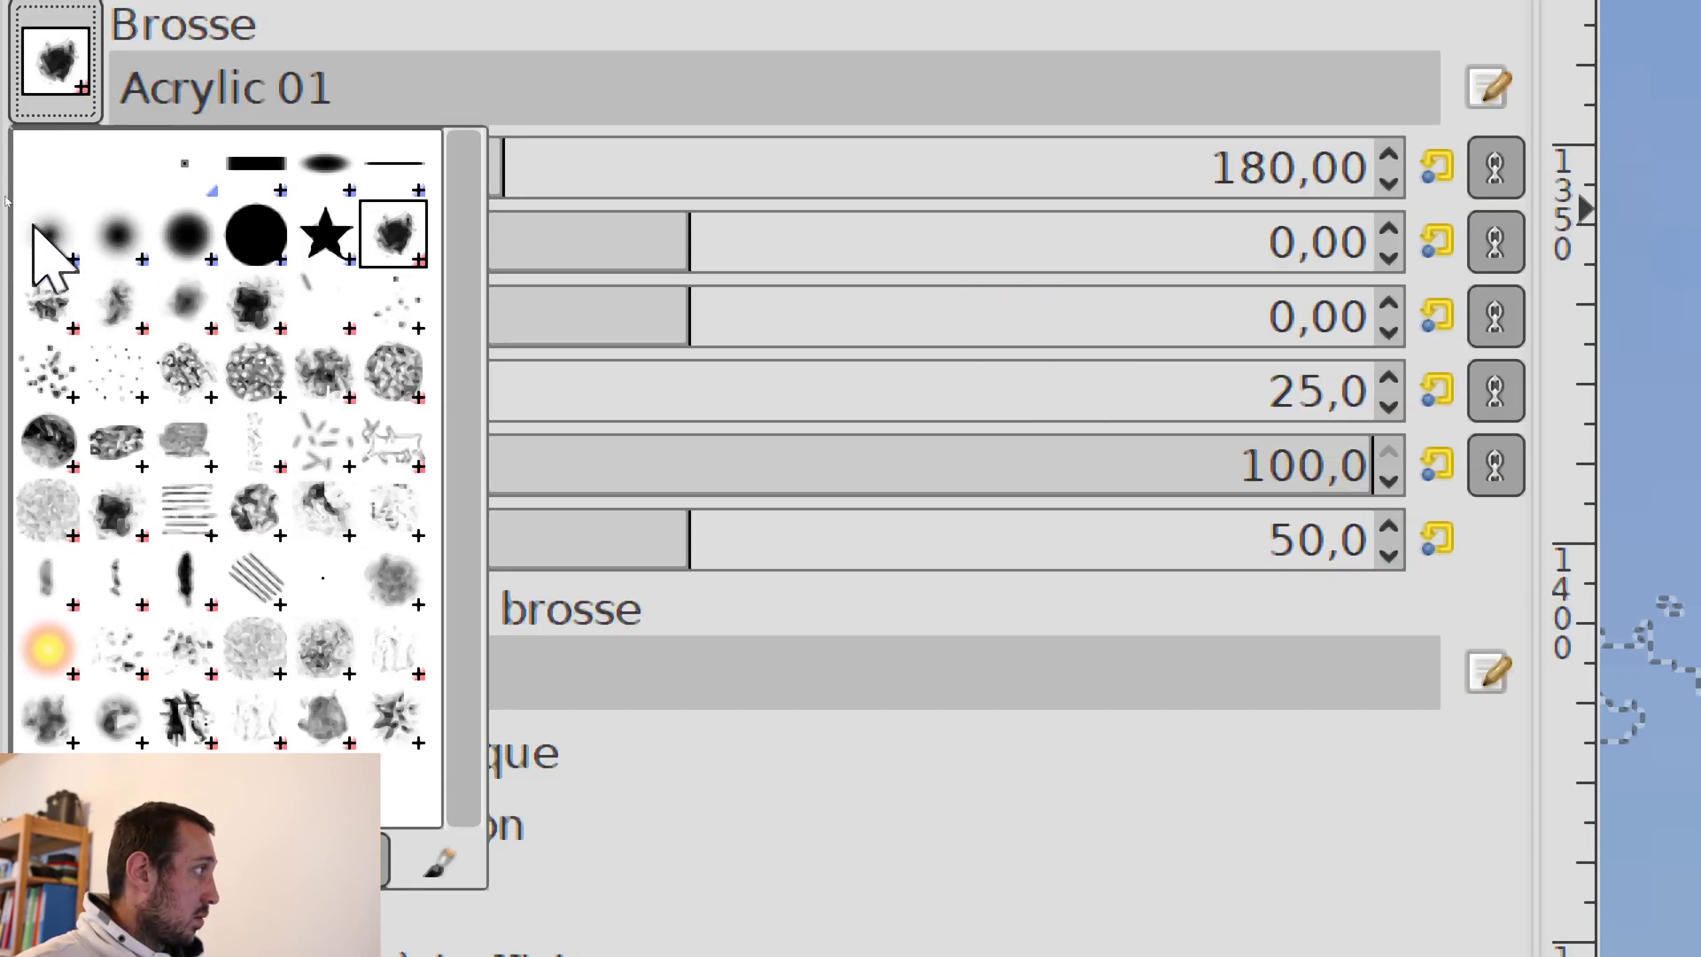
left_click(35, 229)
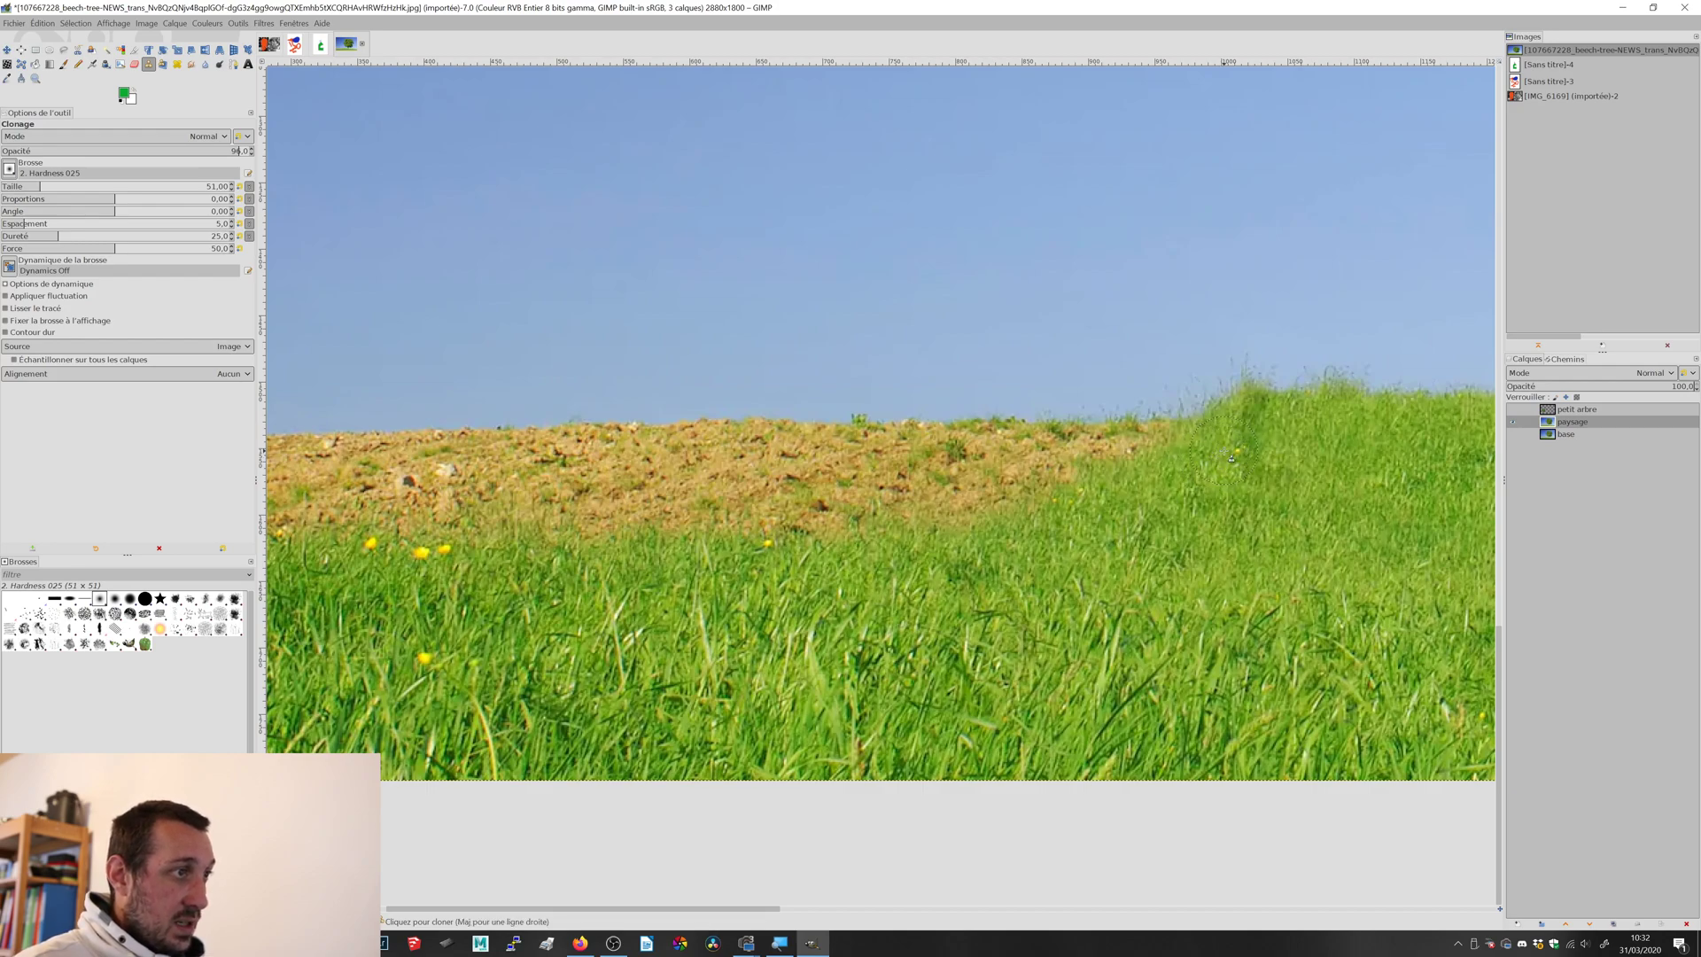
- Clone neighbouring grass over the right end of the ploughed strip, resampling the source between strokes
mouse_move(1150, 457)
left_mouse_down()
mouse_move(1162, 434)
mouse_move(1010, 517)
left_mouse_up()
left_click_drag(1079, 455, 948, 511)
left_click(1130, 489, "ctrl")
mouse_move(1073, 469)
left_mouse_down()
mouse_move(904, 524)
mouse_move(784, 525)
left_mouse_up()
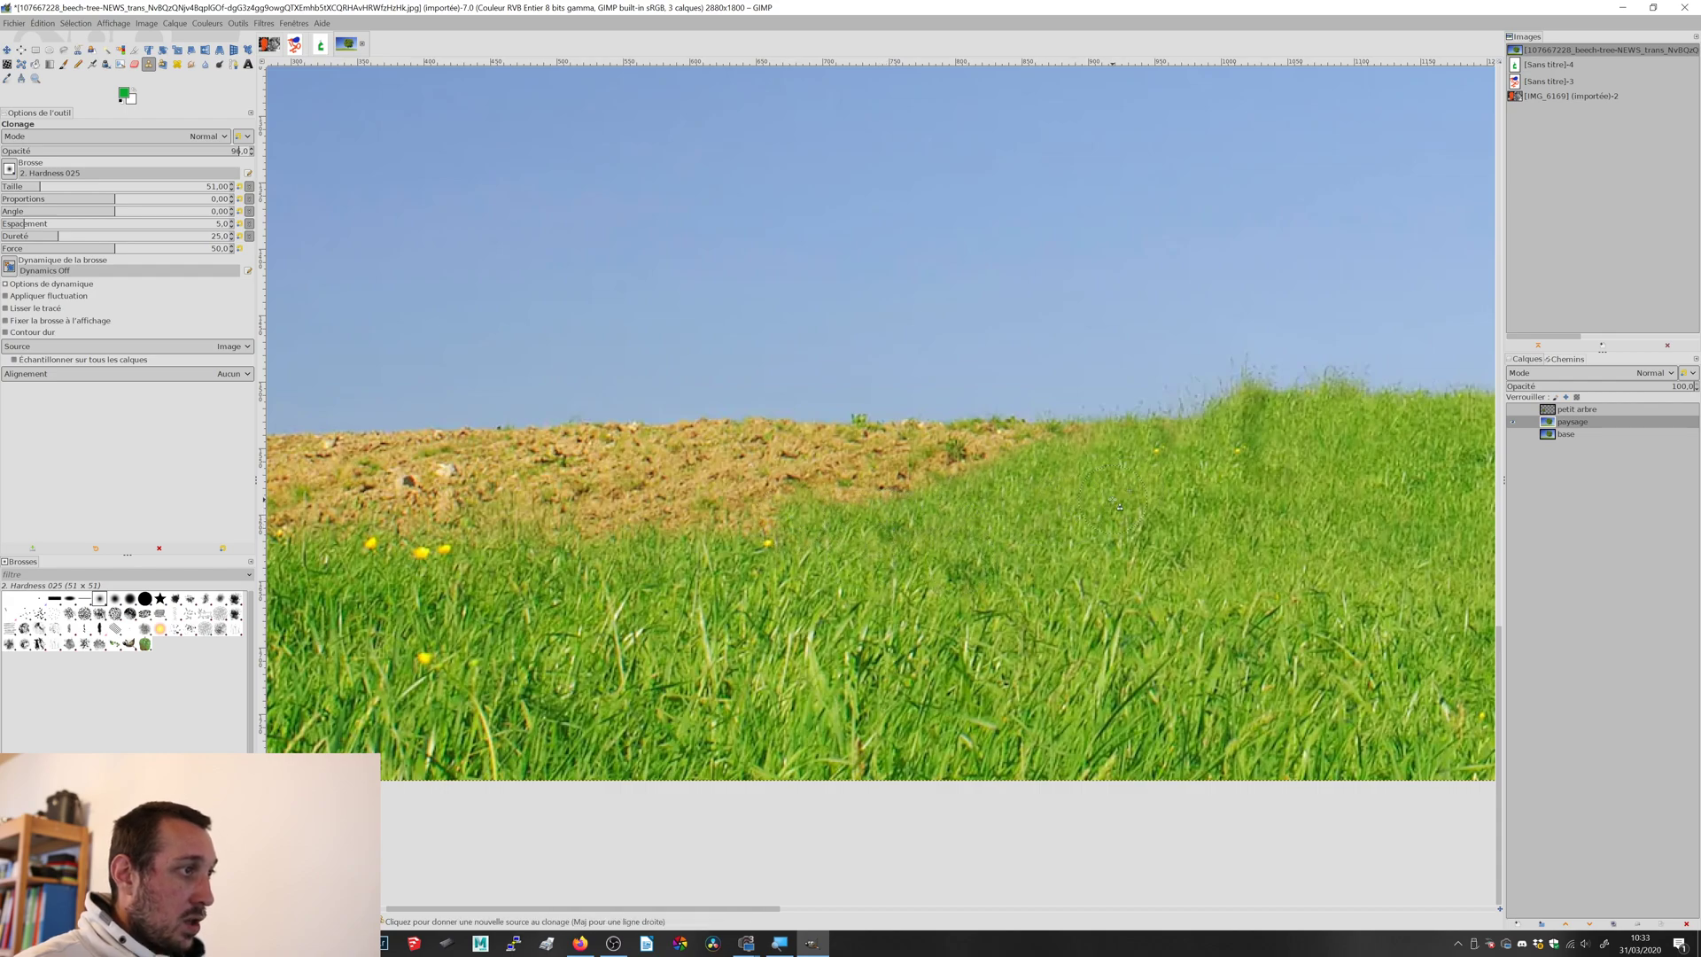
left_click(1044, 521, "ctrl")
left_click(1002, 507, "ctrl")
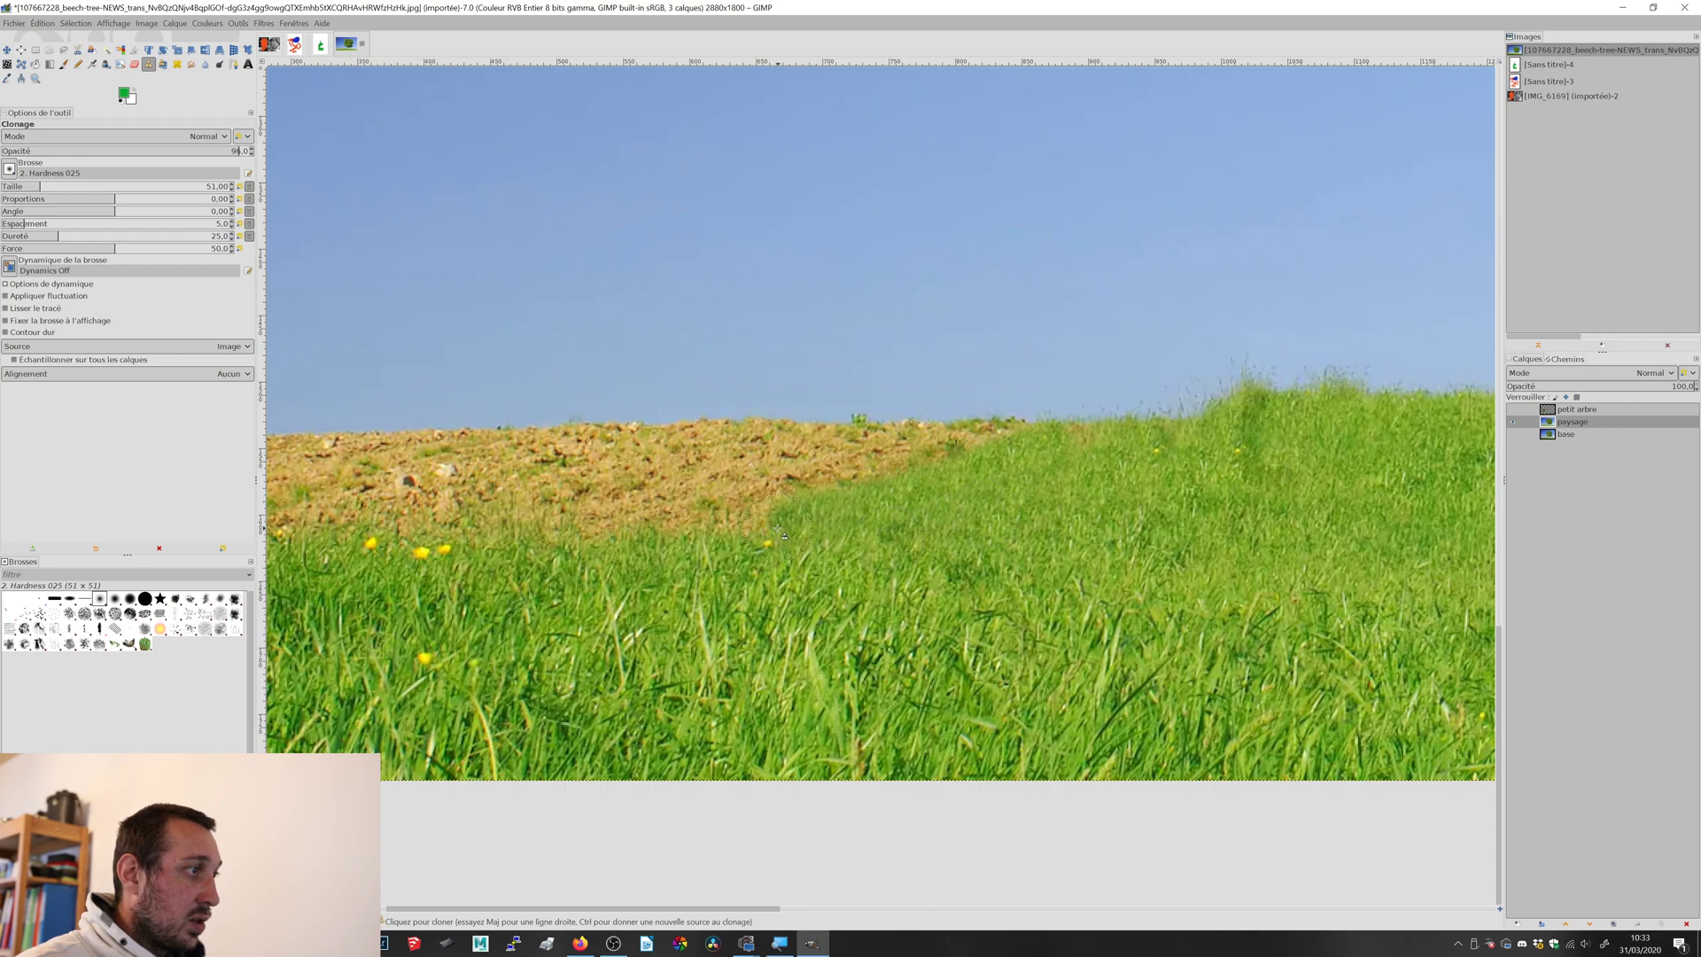
- Extend the cloned grass leftwards along the ploughed strip's lower edge, undoing and redoing the stroke across the yellow flowers
mouse_move(1002, 456)
left_mouse_down()
mouse_move(817, 509)
mouse_move(702, 514)
mouse_move(672, 530)
mouse_move(747, 558)
mouse_move(635, 553)
mouse_move(668, 578)
mouse_move(640, 545)
mouse_move(283, 540)
left_mouse_up()
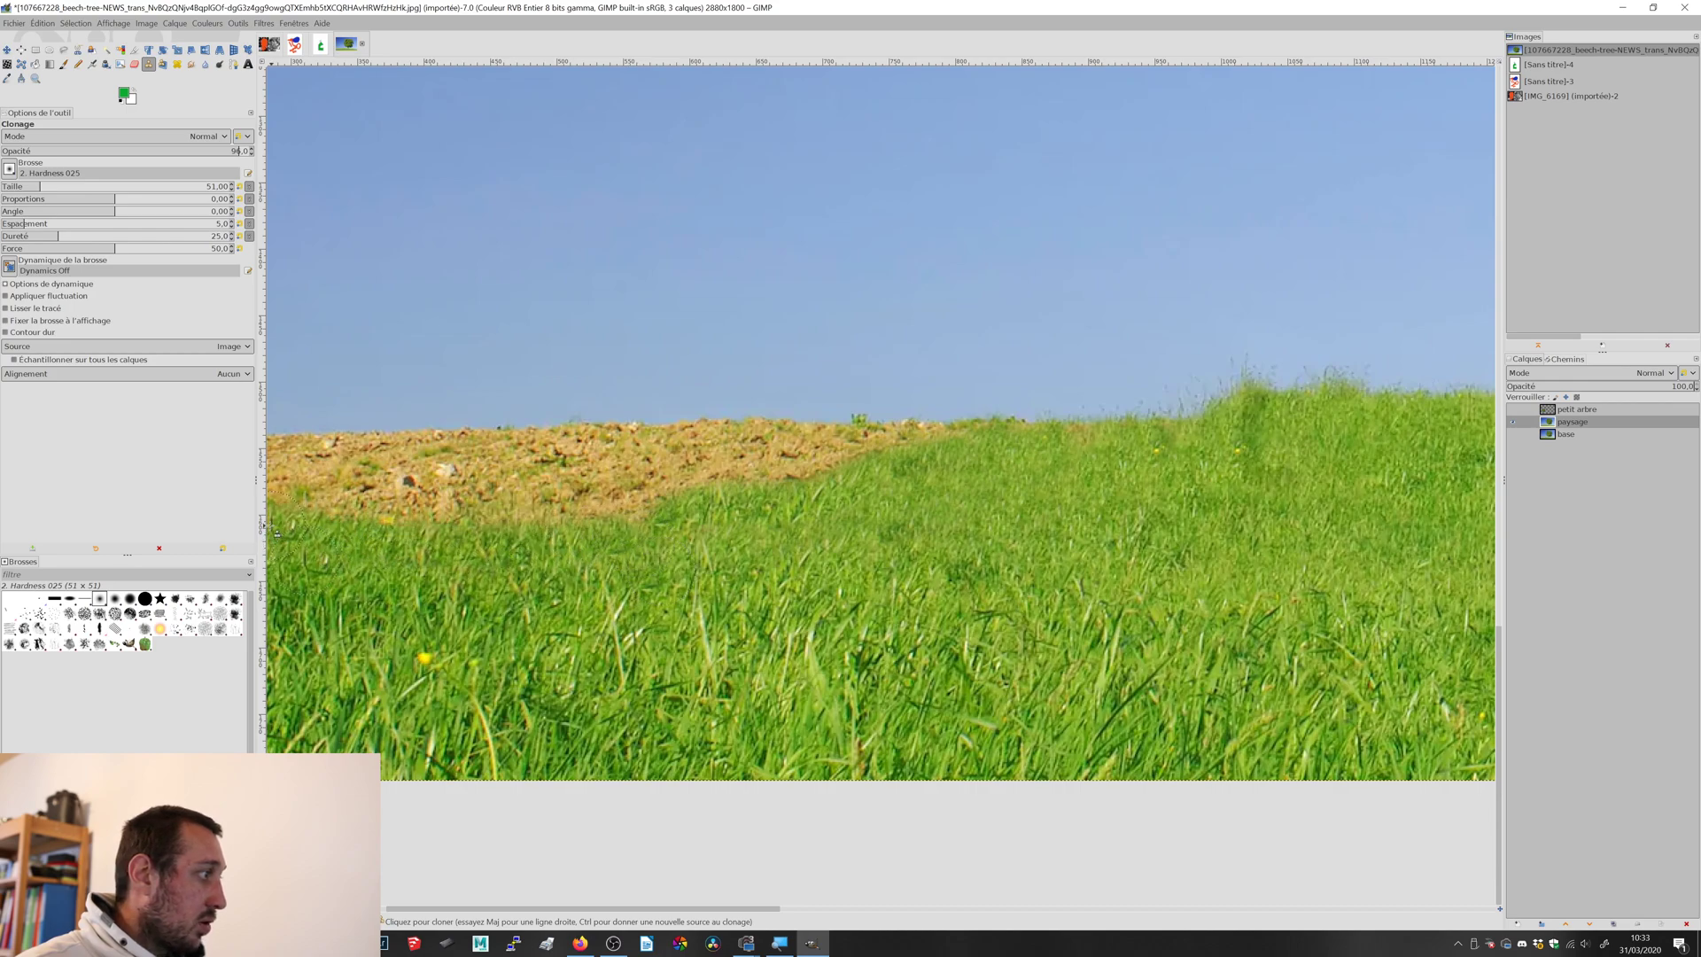
key("ctrl+z")
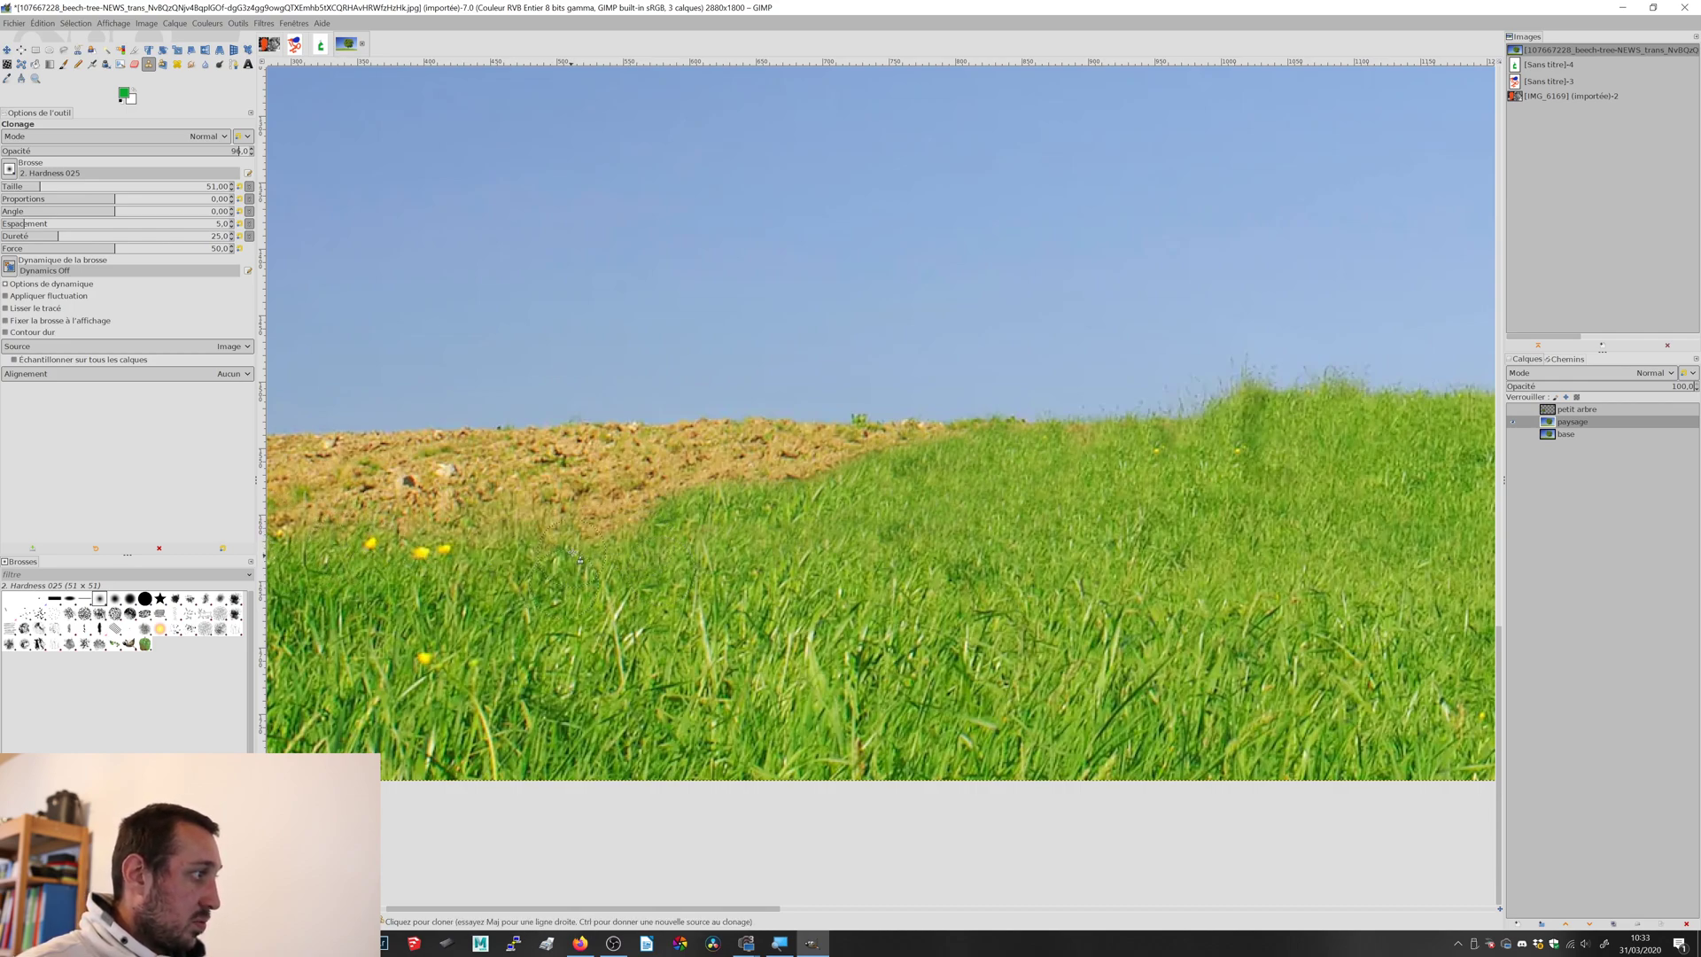
left_click_drag(474, 535, 276, 531)
left_click(901, 516, "ctrl")
mouse_move(907, 454)
left_mouse_down()
mouse_move(685, 508)
mouse_move(274, 521)
left_mouse_up()
scroll(682, 510, "down", 3)
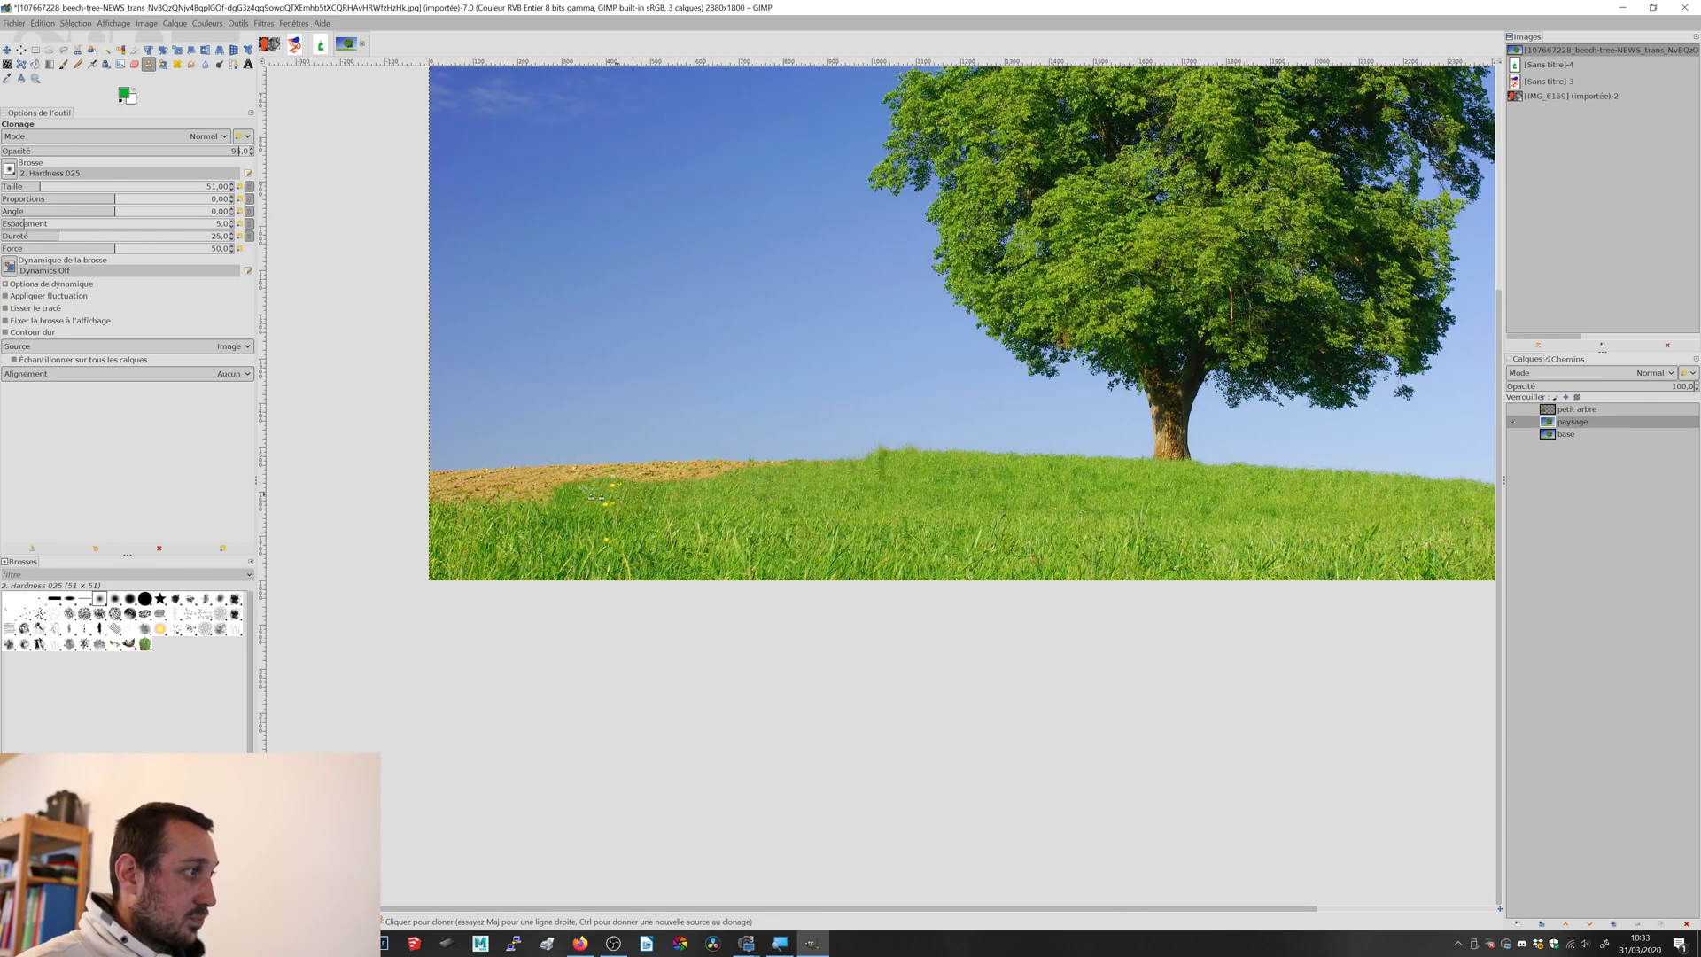
- Enlarge the Clone brush to size 143 and cover the remaining ploughed strip with neighbouring grass up to the horizon
scroll(617, 494, "up", 2)
left_click_drag(49, 188, 73, 188)
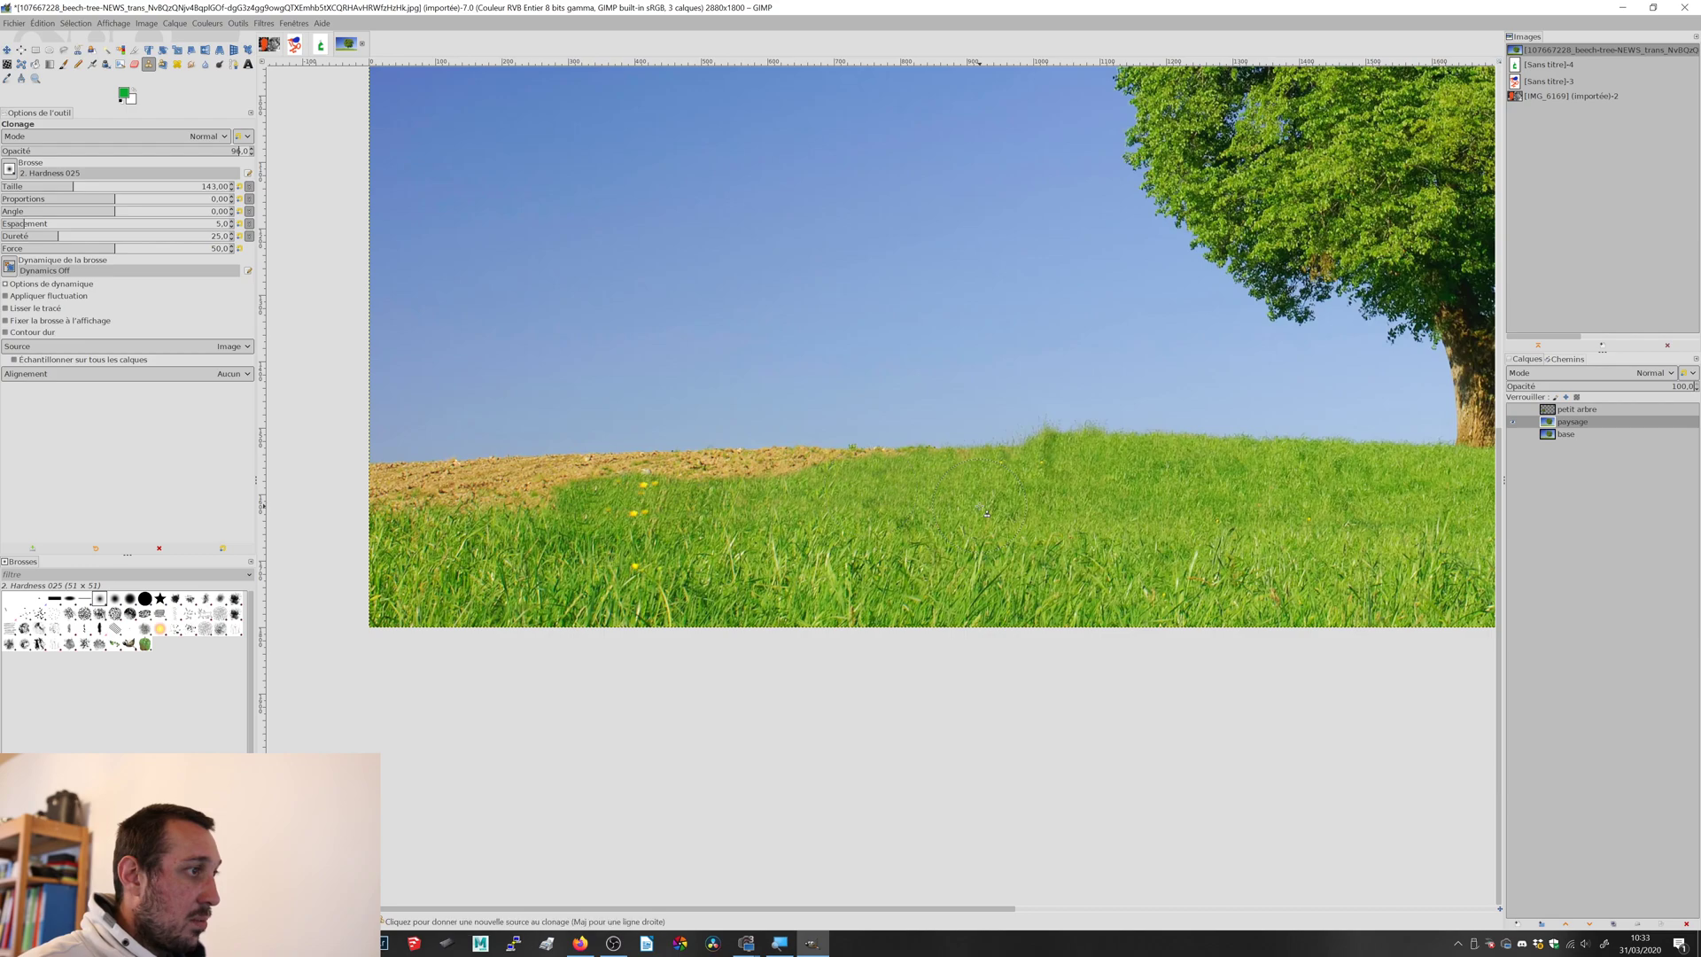
mouse_move(747, 498)
left_mouse_down()
mouse_move(802, 468)
mouse_move(583, 494)
mouse_move(386, 487)
mouse_move(452, 474)
left_mouse_up()
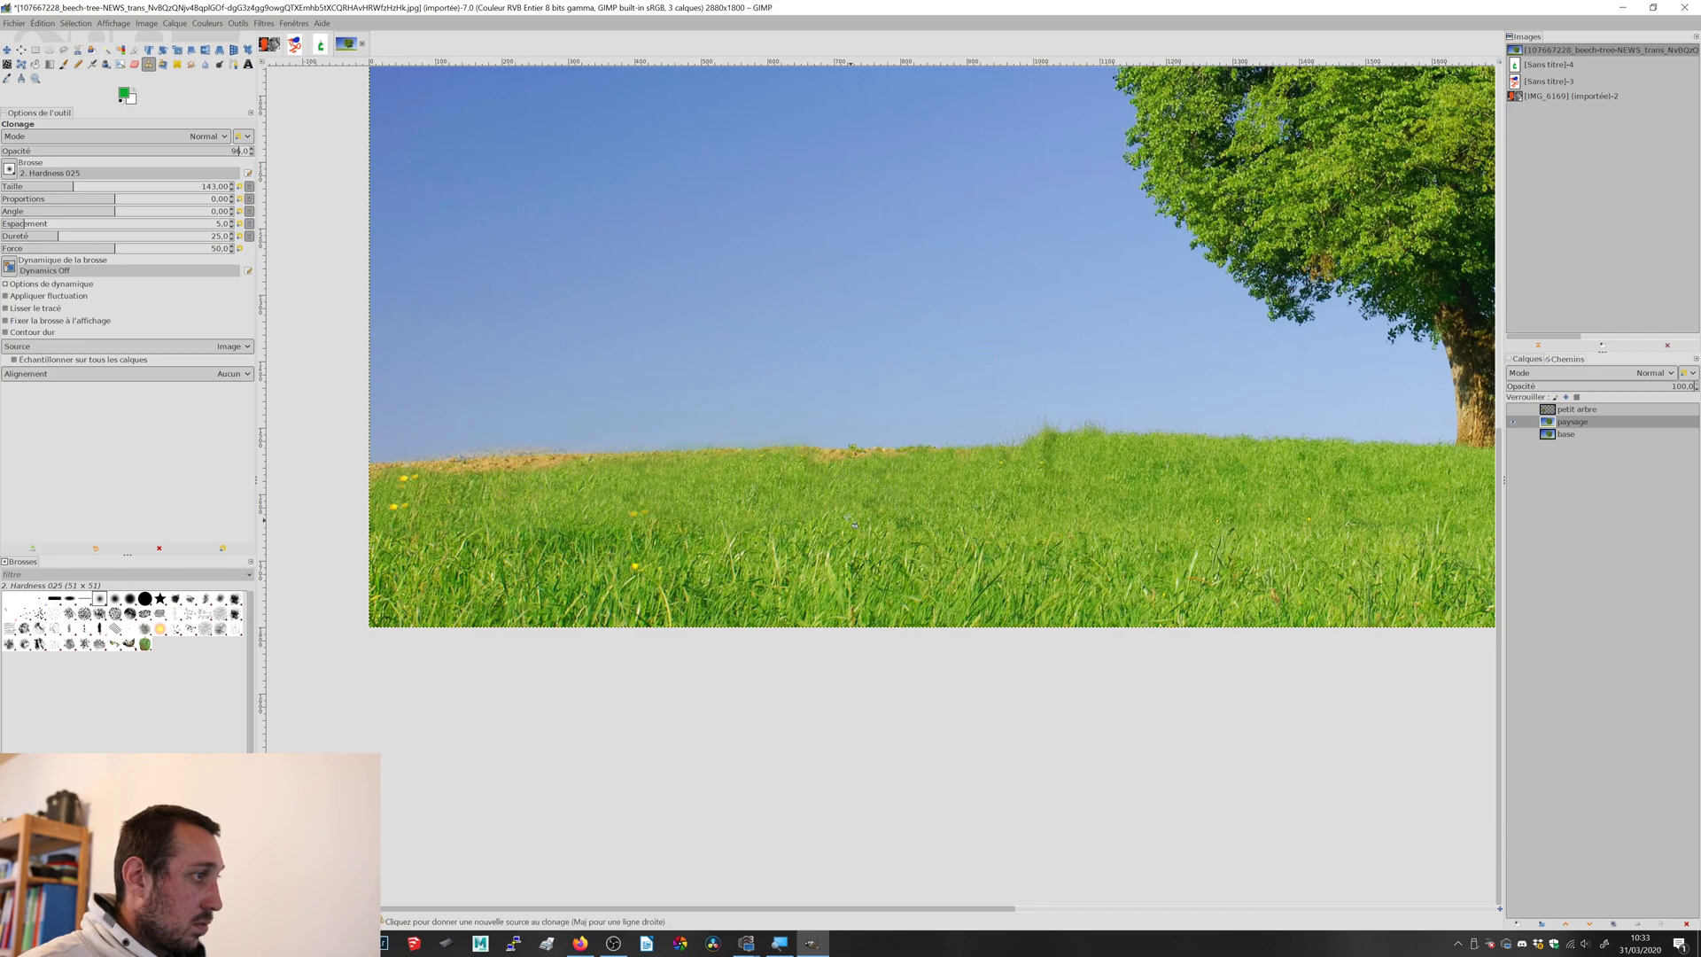
mouse_move(603, 502)
left_mouse_down()
mouse_move(443, 482)
mouse_move(380, 515)
left_mouse_up()
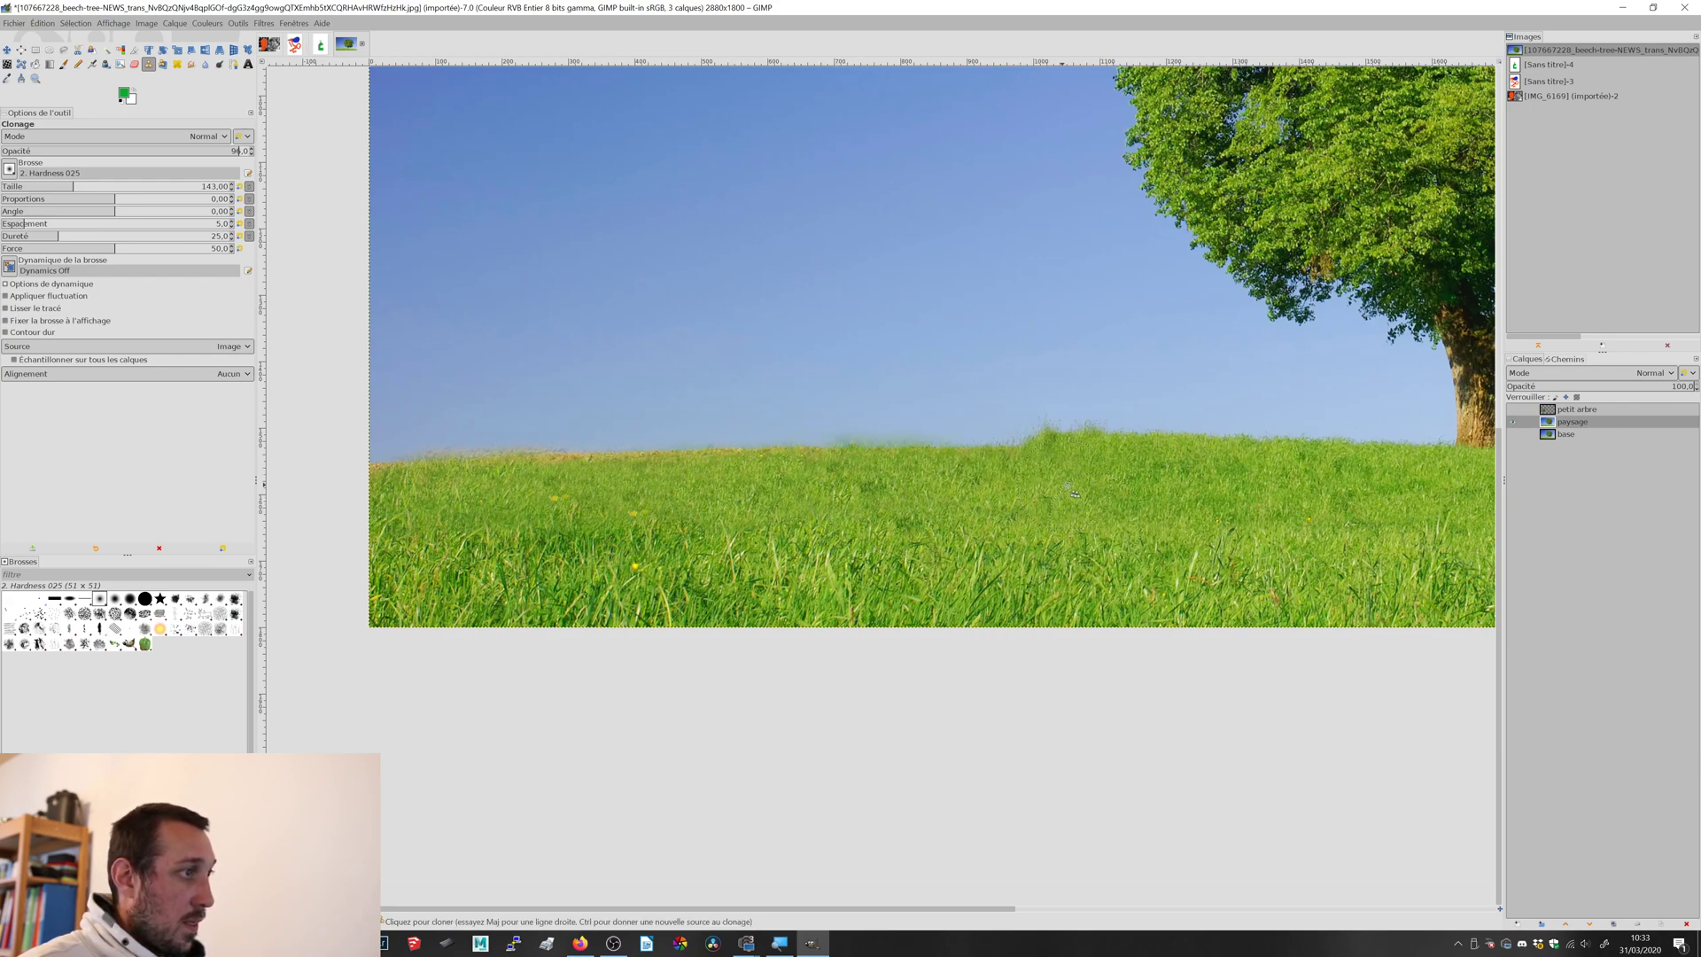
- Reduce the Clone brush to size 31 and clone grass over the thin brown edge left along the horizon
scroll(1085, 492, "down", 2)
key("1")
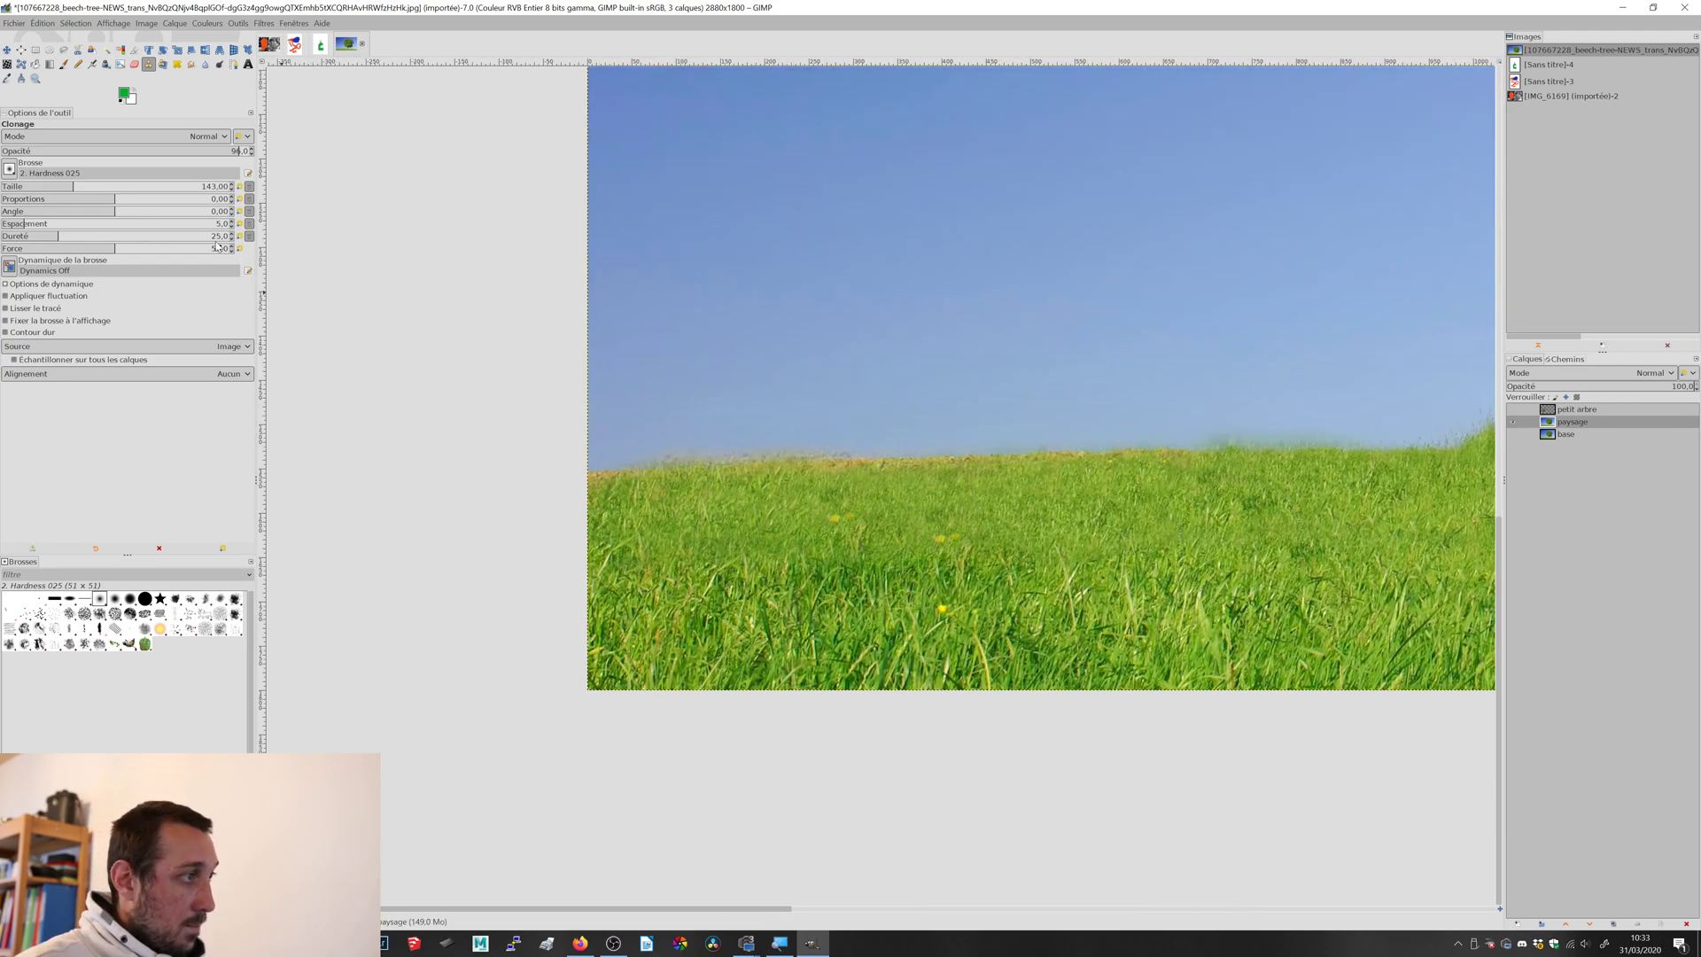
left_click_drag(74, 186, 29, 186)
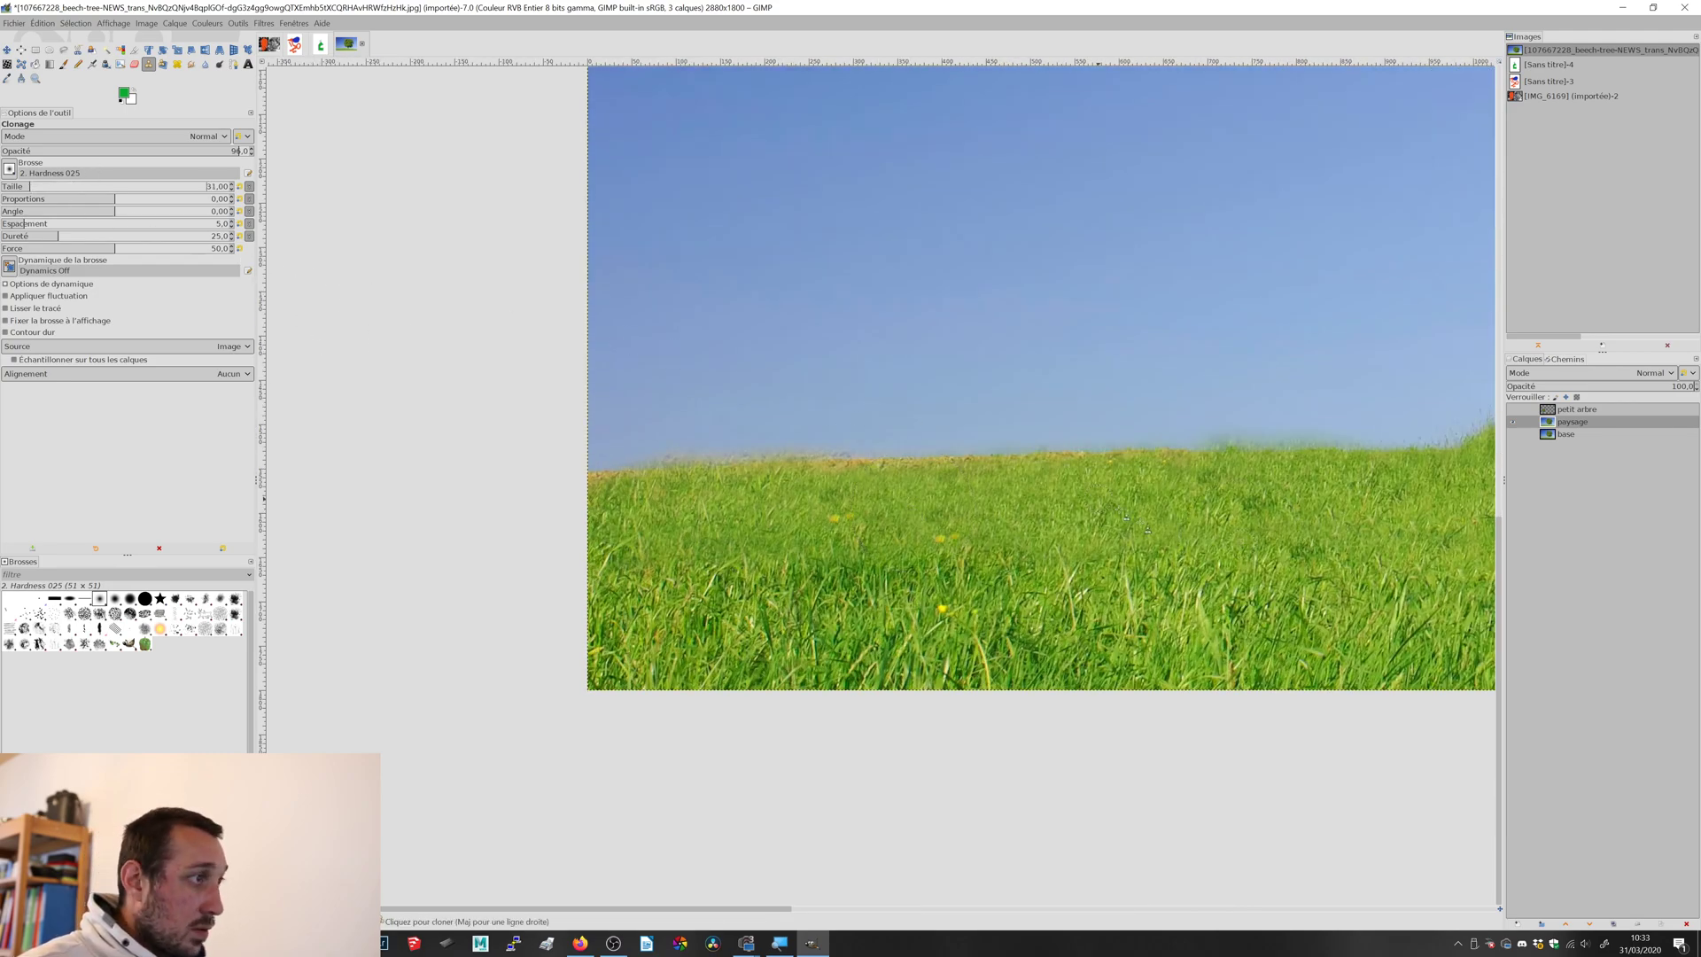
mouse_move(1113, 467)
left_mouse_down()
mouse_move(733, 466)
mouse_move(601, 492)
left_mouse_up()
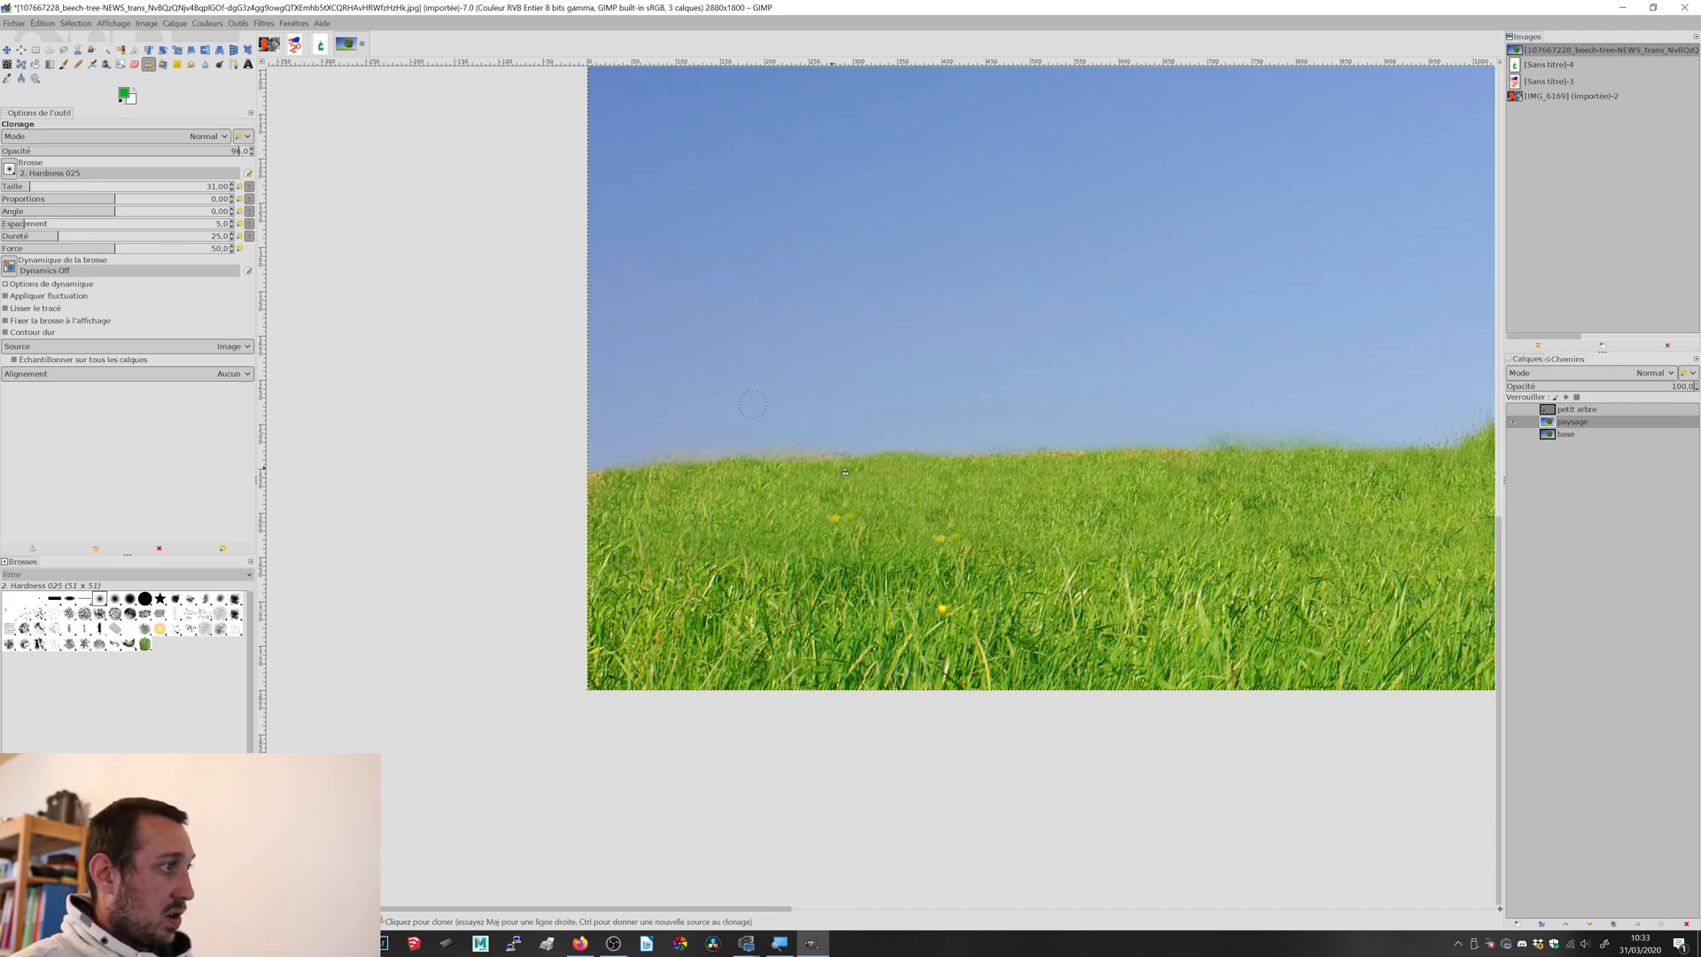
scroll(840, 474, "down", 3)
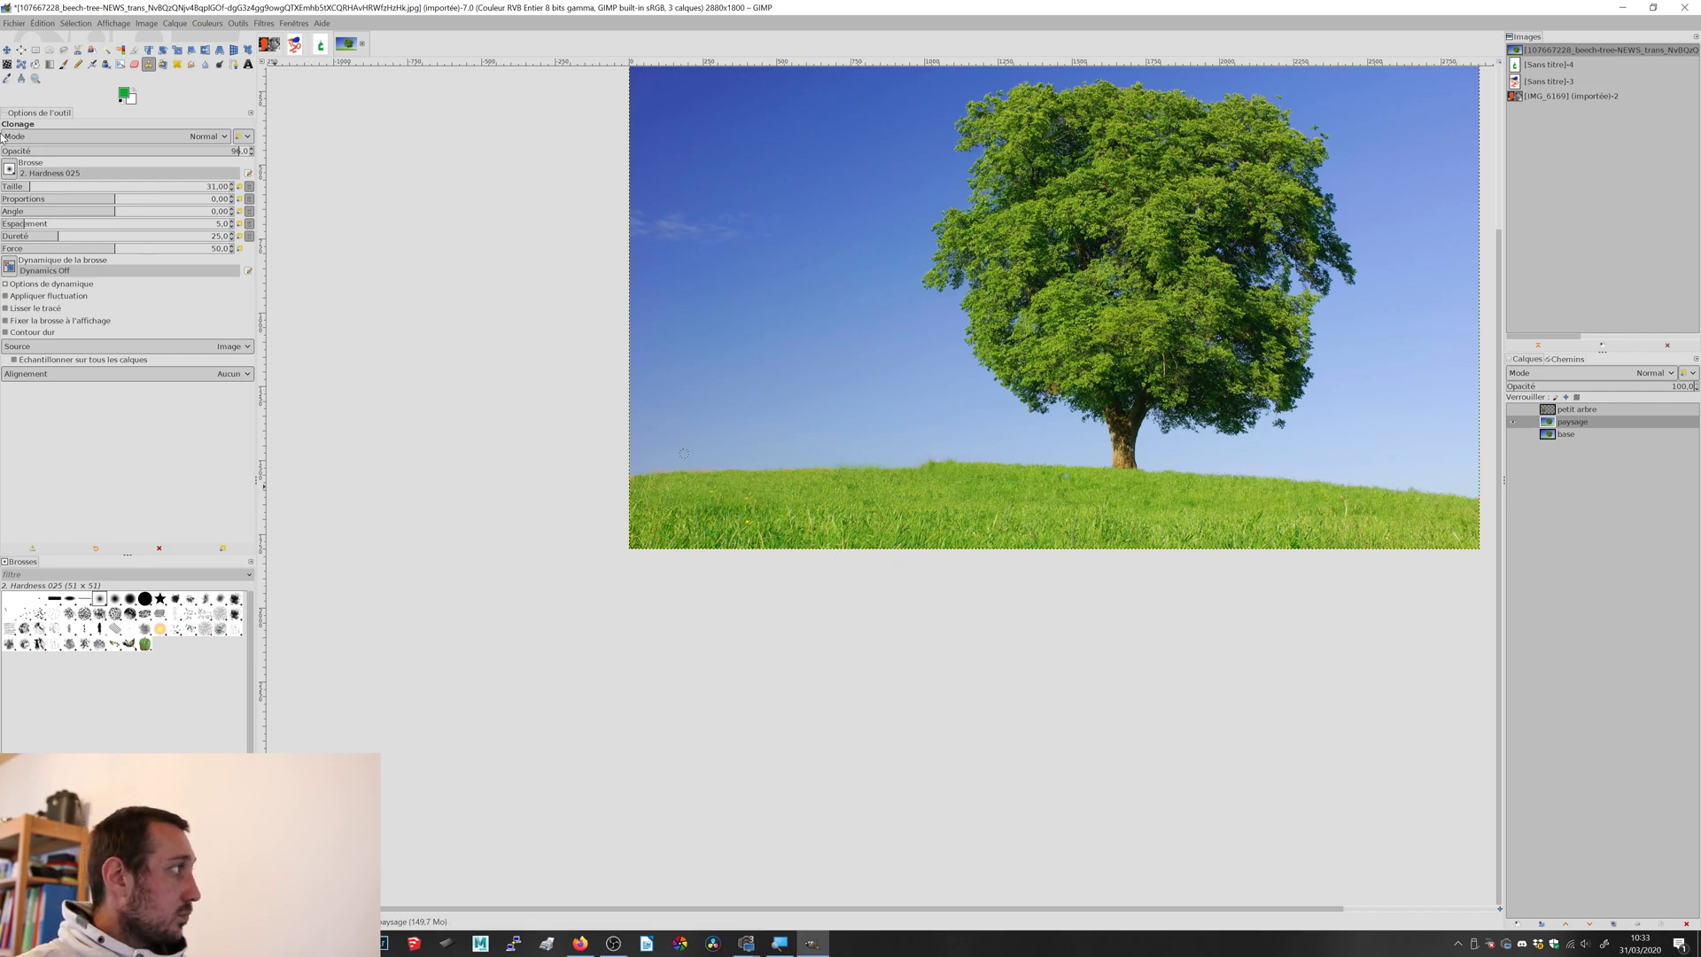
- Compare the retouched "paysage" layer with the original "base" layer by toggling their visibility
left_click(7, 49)
scroll(852, 440, "up", 5)
scroll(851, 440, "right", 4)
scroll(851, 440, "left", 2)
scroll(851, 441, "down", 1)
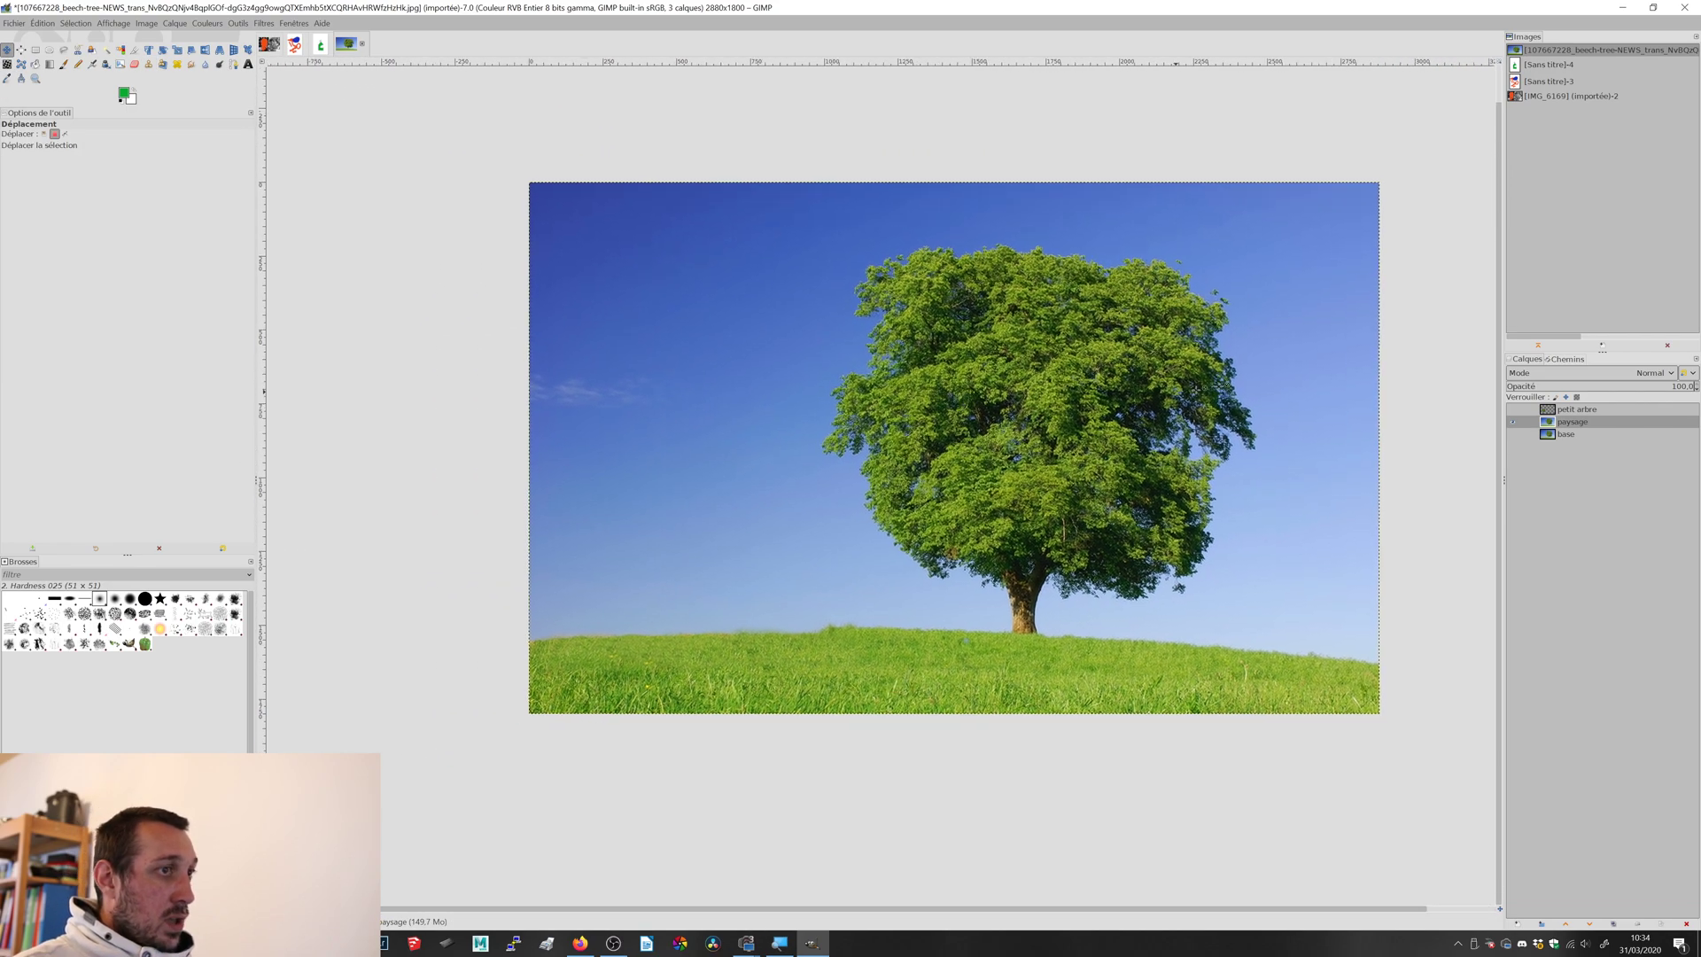
left_click(1511, 422)
left_click(1513, 434)
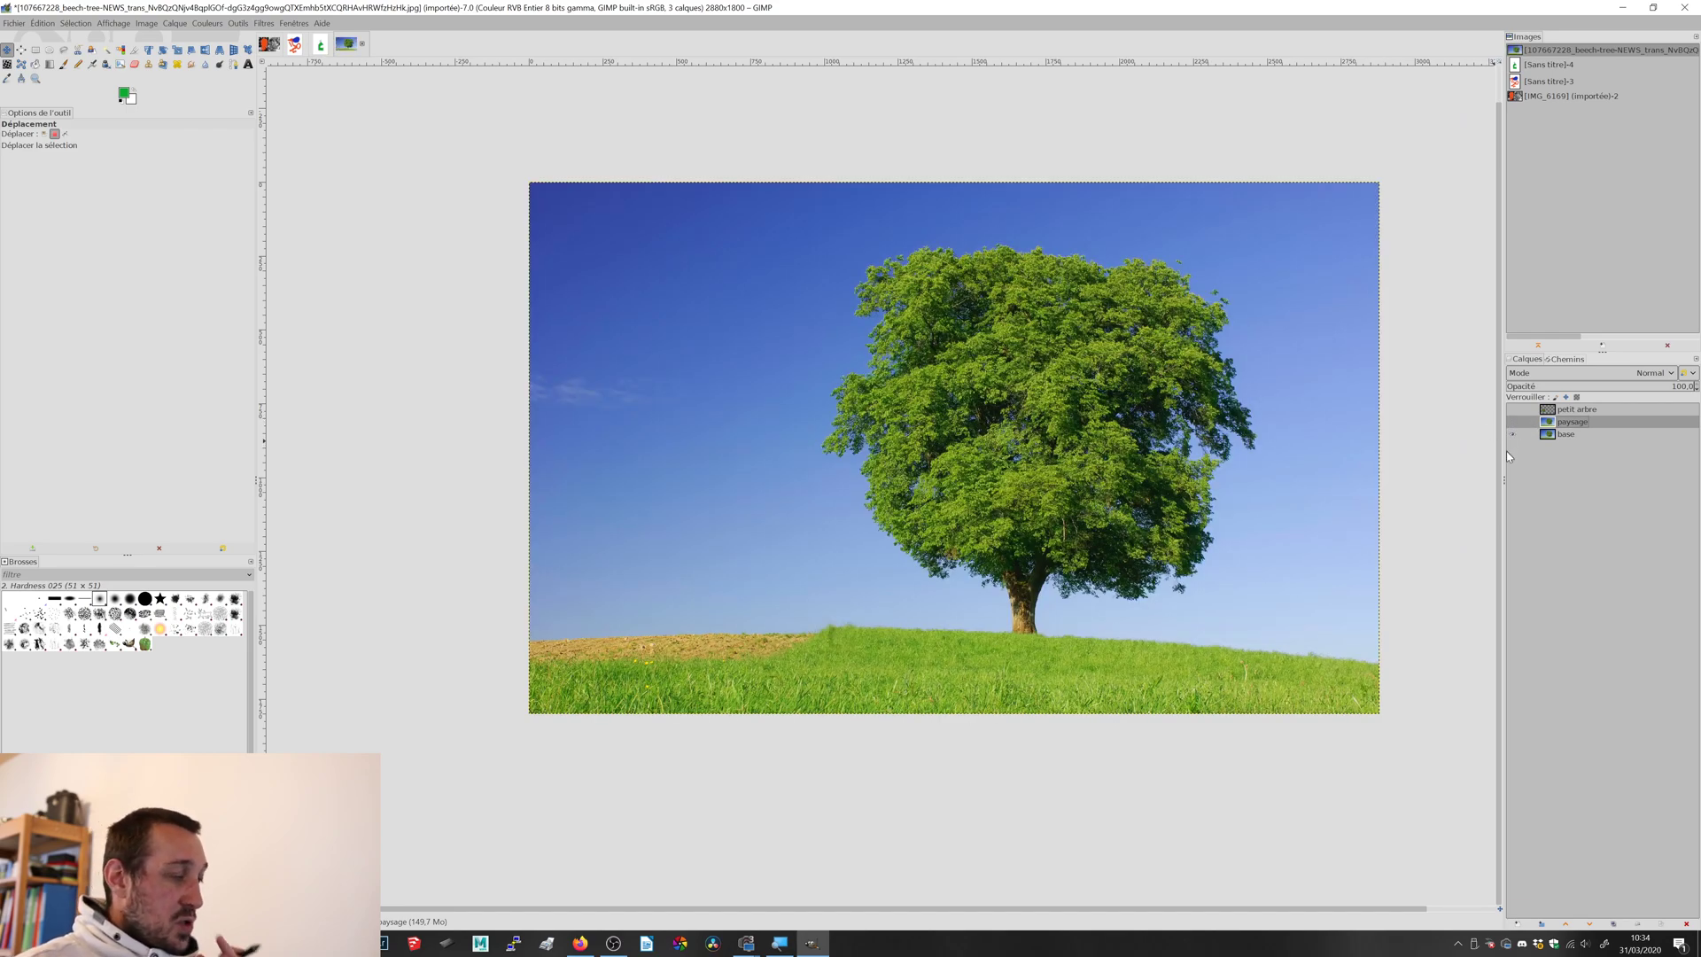
left_click(1512, 423)
left_click(1512, 424)
left_click(1512, 423)
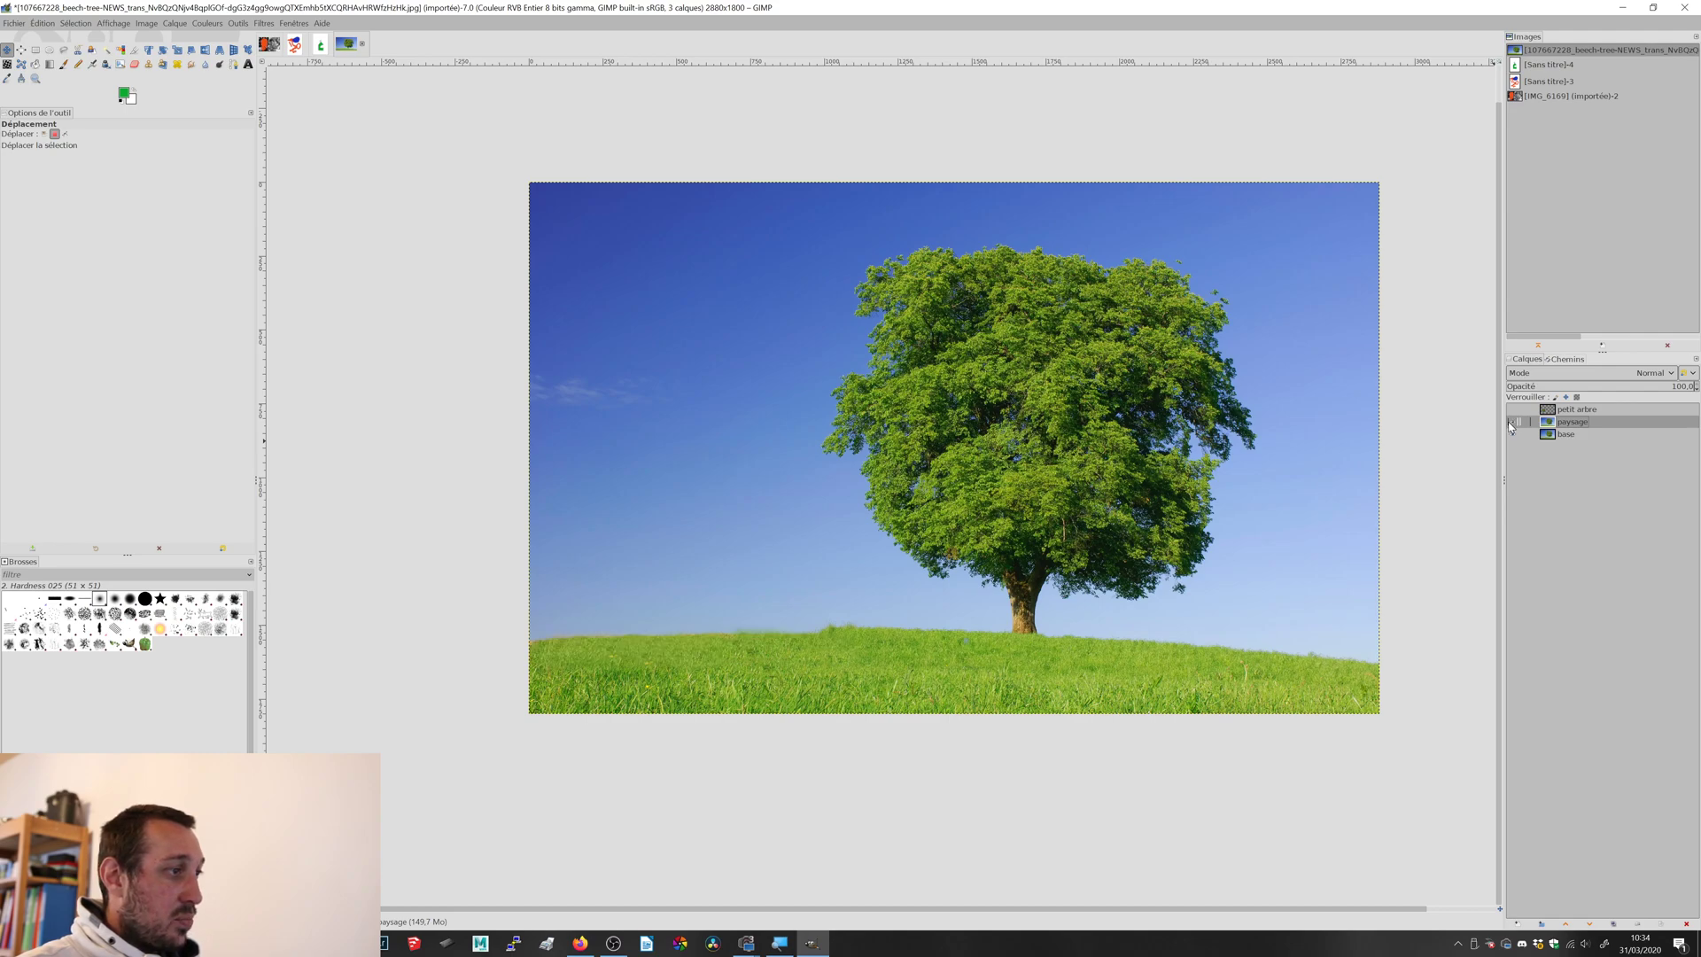
- Show the "petit arbre" layer and move the "base" layer to the top of the layer stack
left_click(1513, 410)
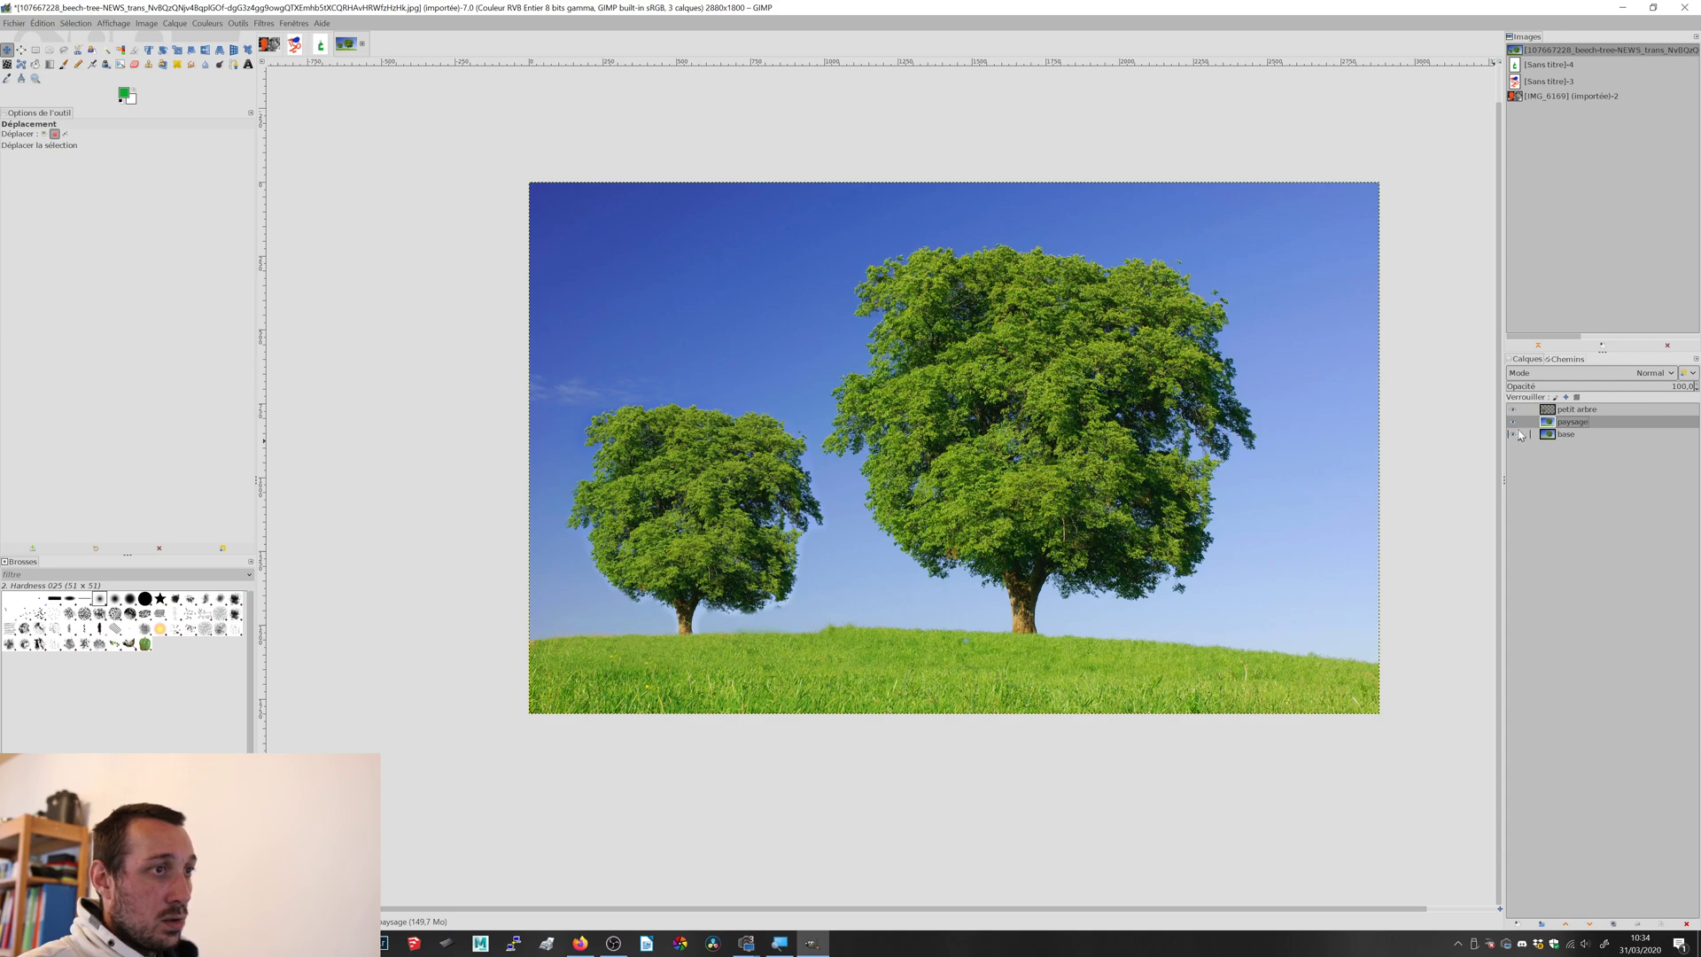
left_click(1545, 436)
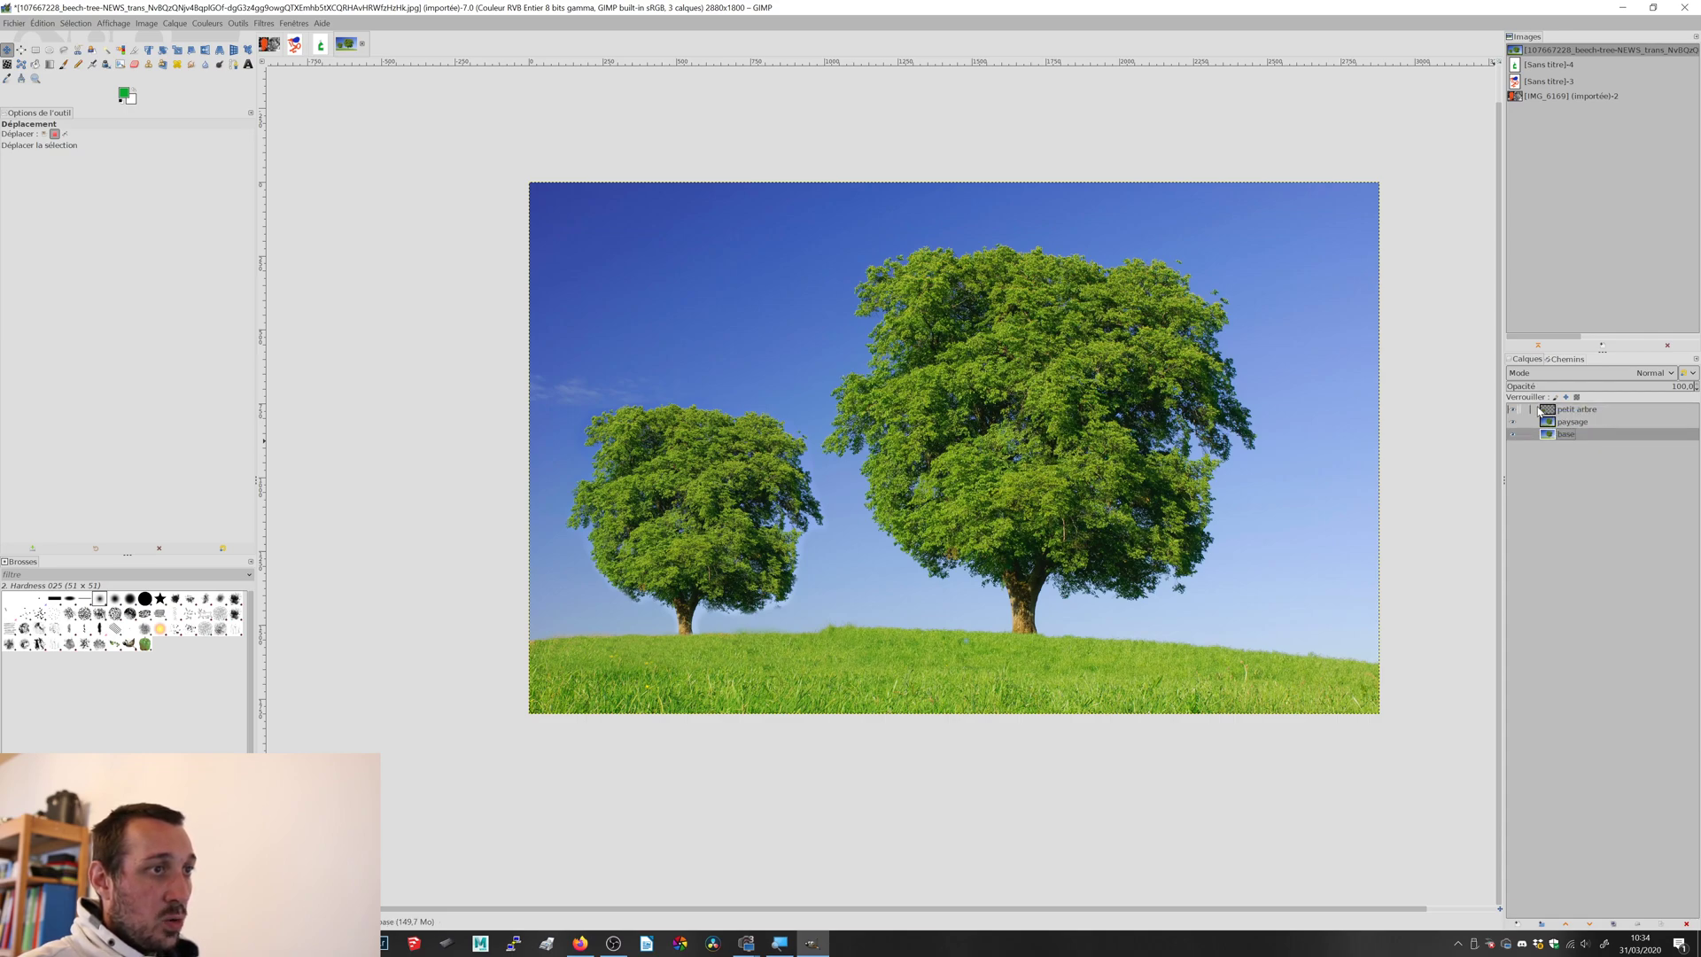
left_click_drag(1552, 436, 1547, 410)
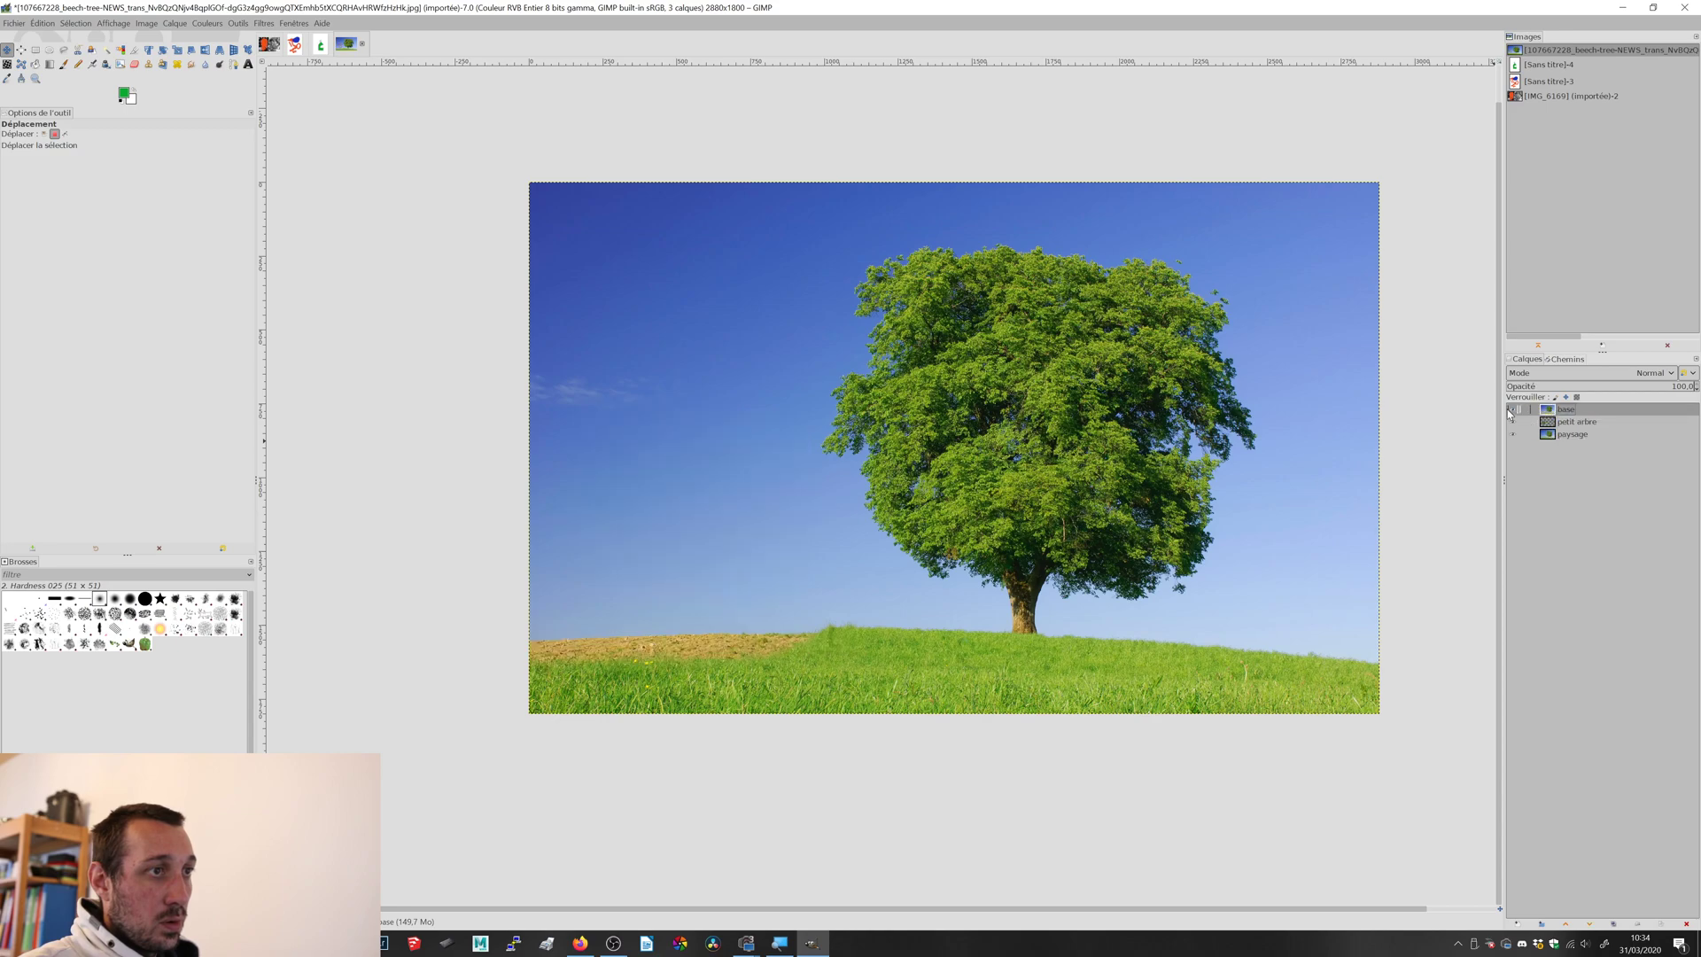
- Toggle the "base" layer's visibility to compare the original with the retouched composition, leaving it hidden
left_click(1513, 411)
left_click(1513, 411)
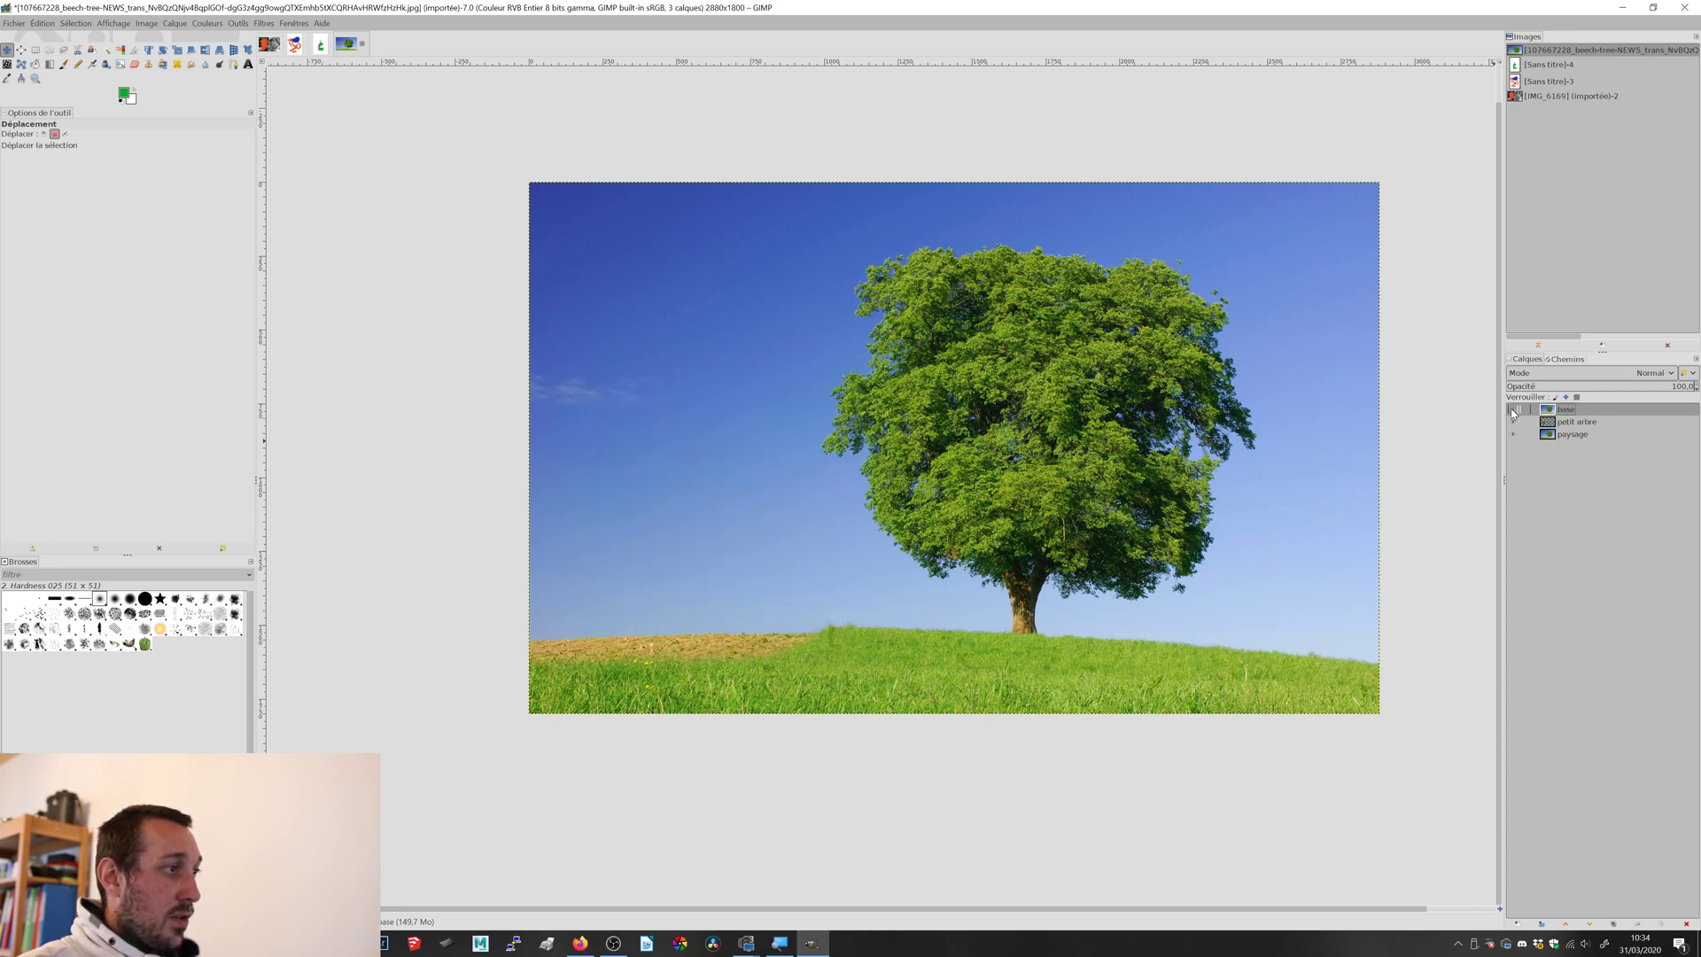
left_click(1512, 411)
left_click(1513, 411)
left_click(1513, 411)
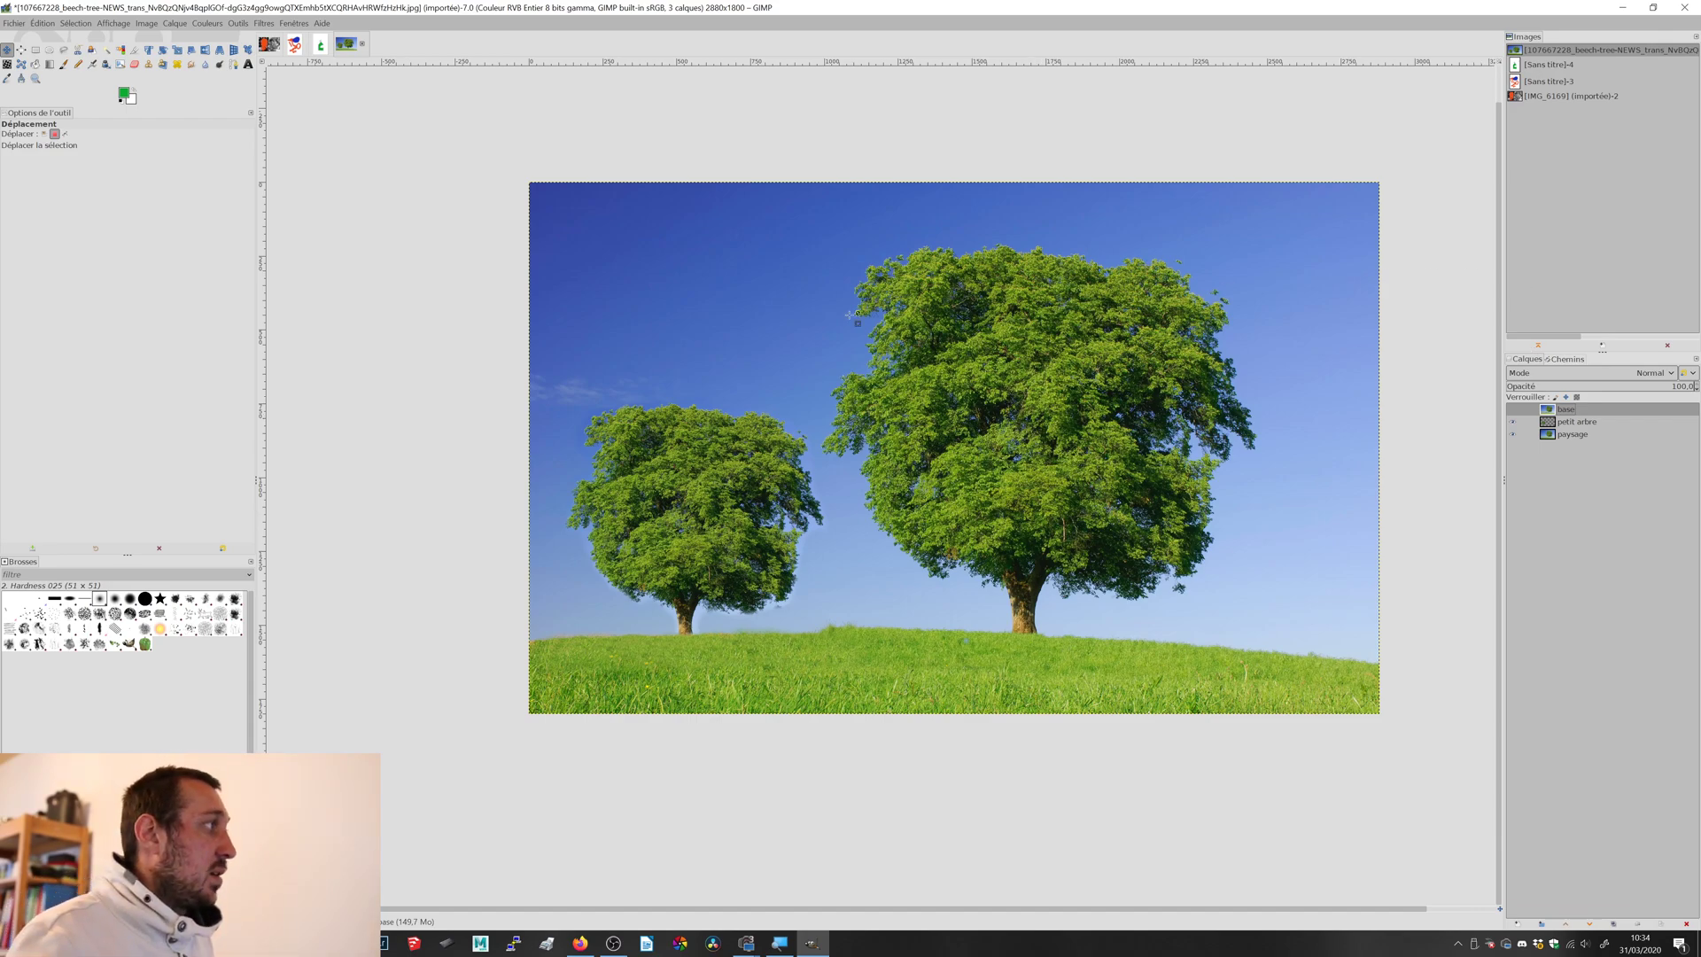
- Open IMG_6169_01.jpg from the Desktop and convert it to GIMP's built-in sRGB colour profile on import
left_click(25, 21)
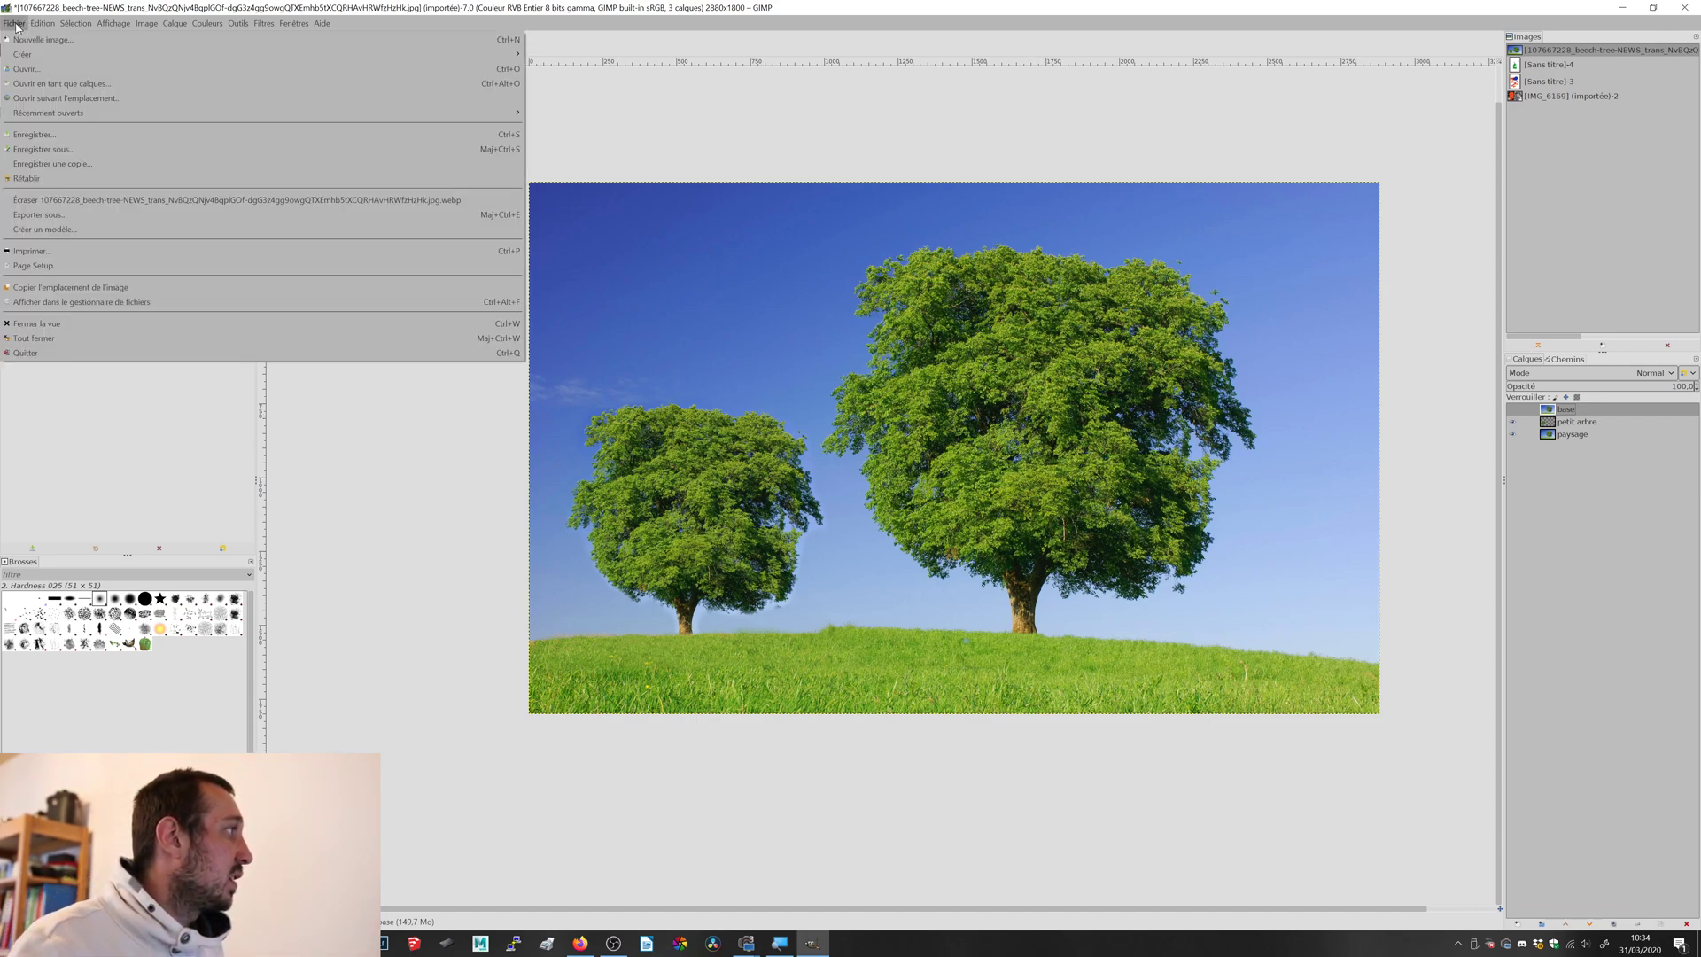
left_click(44, 65)
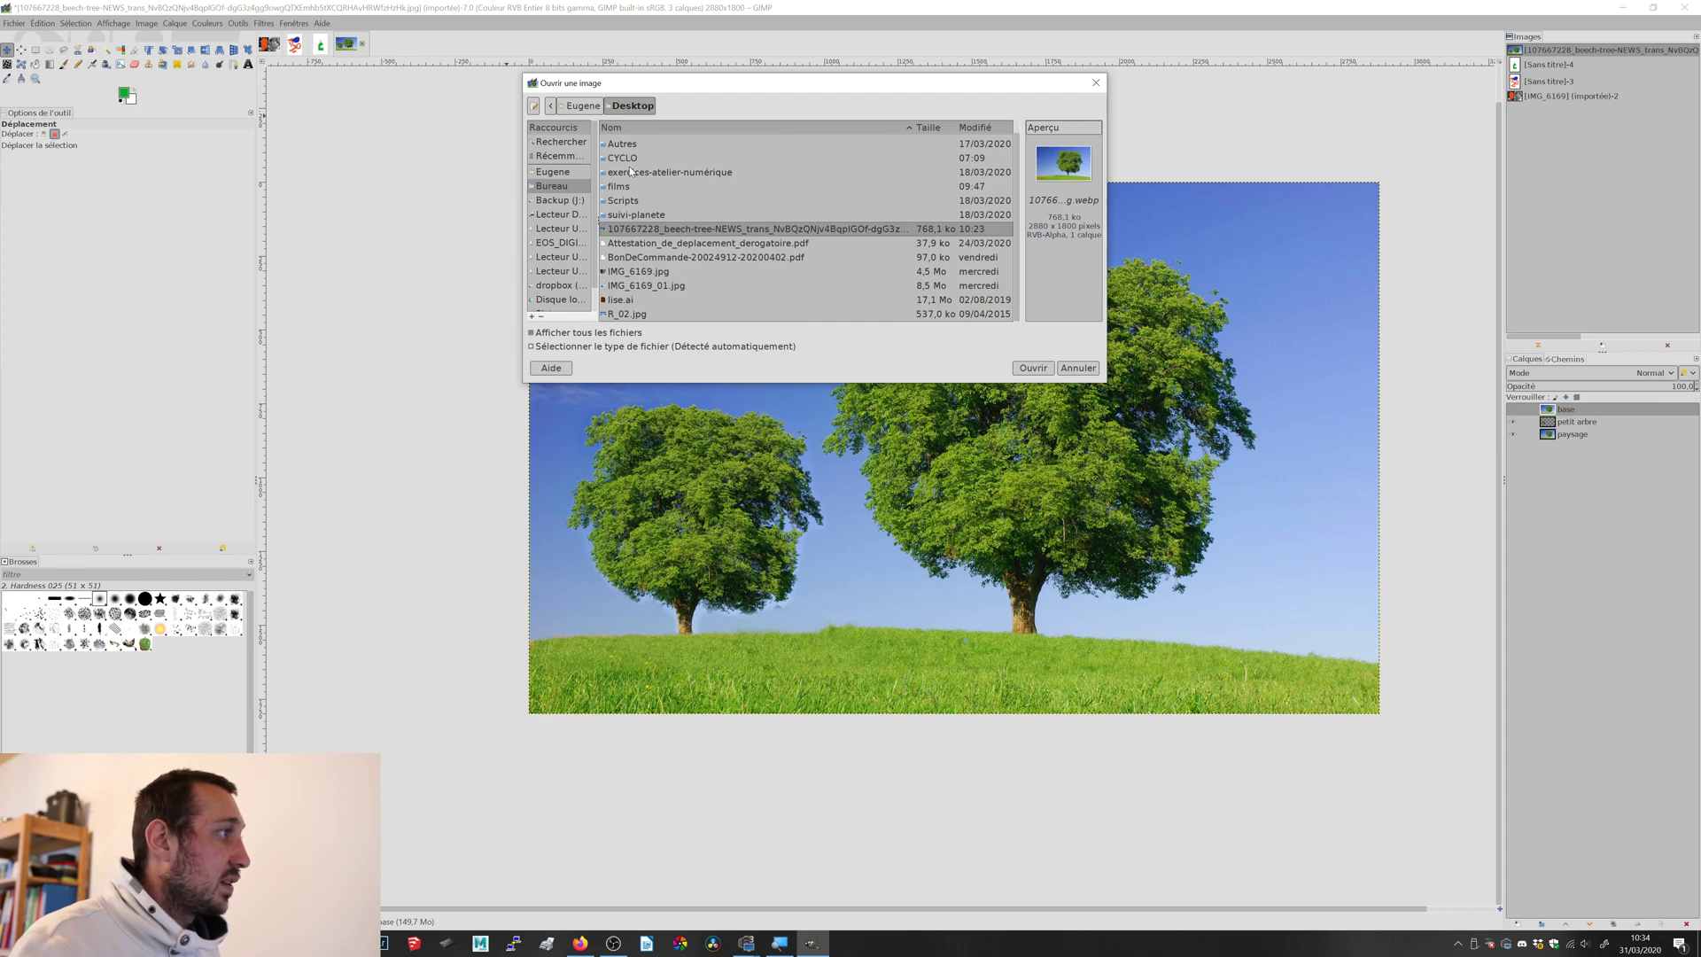
left_click(648, 286)
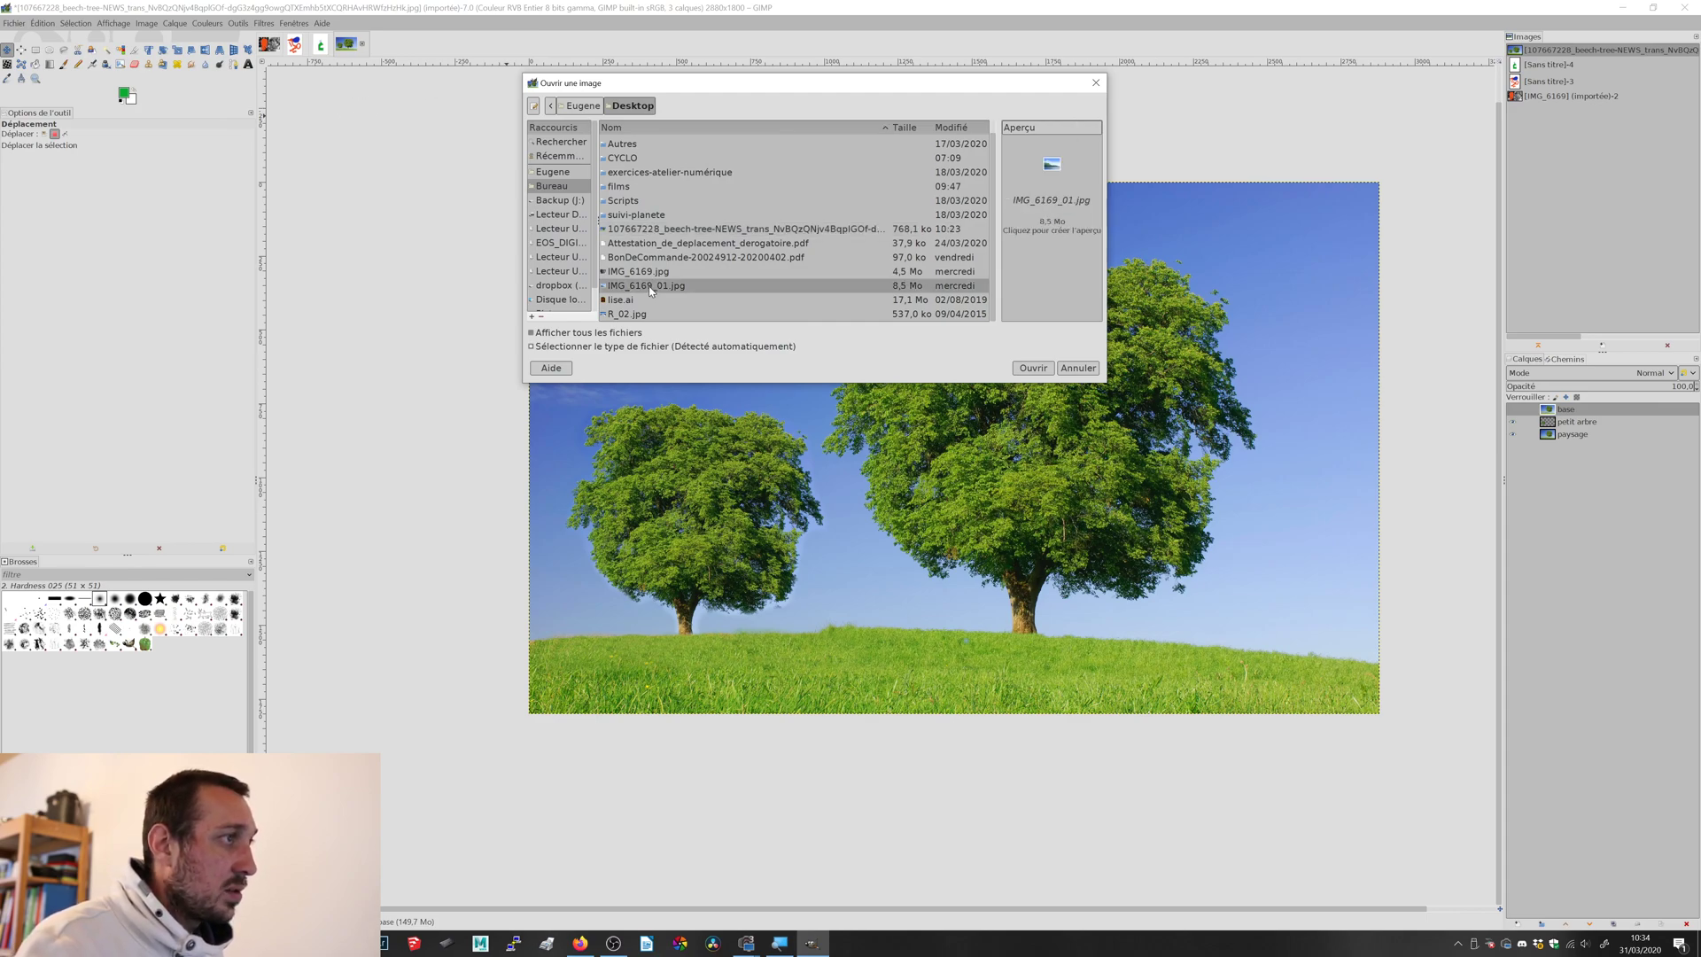
left_click(1059, 218)
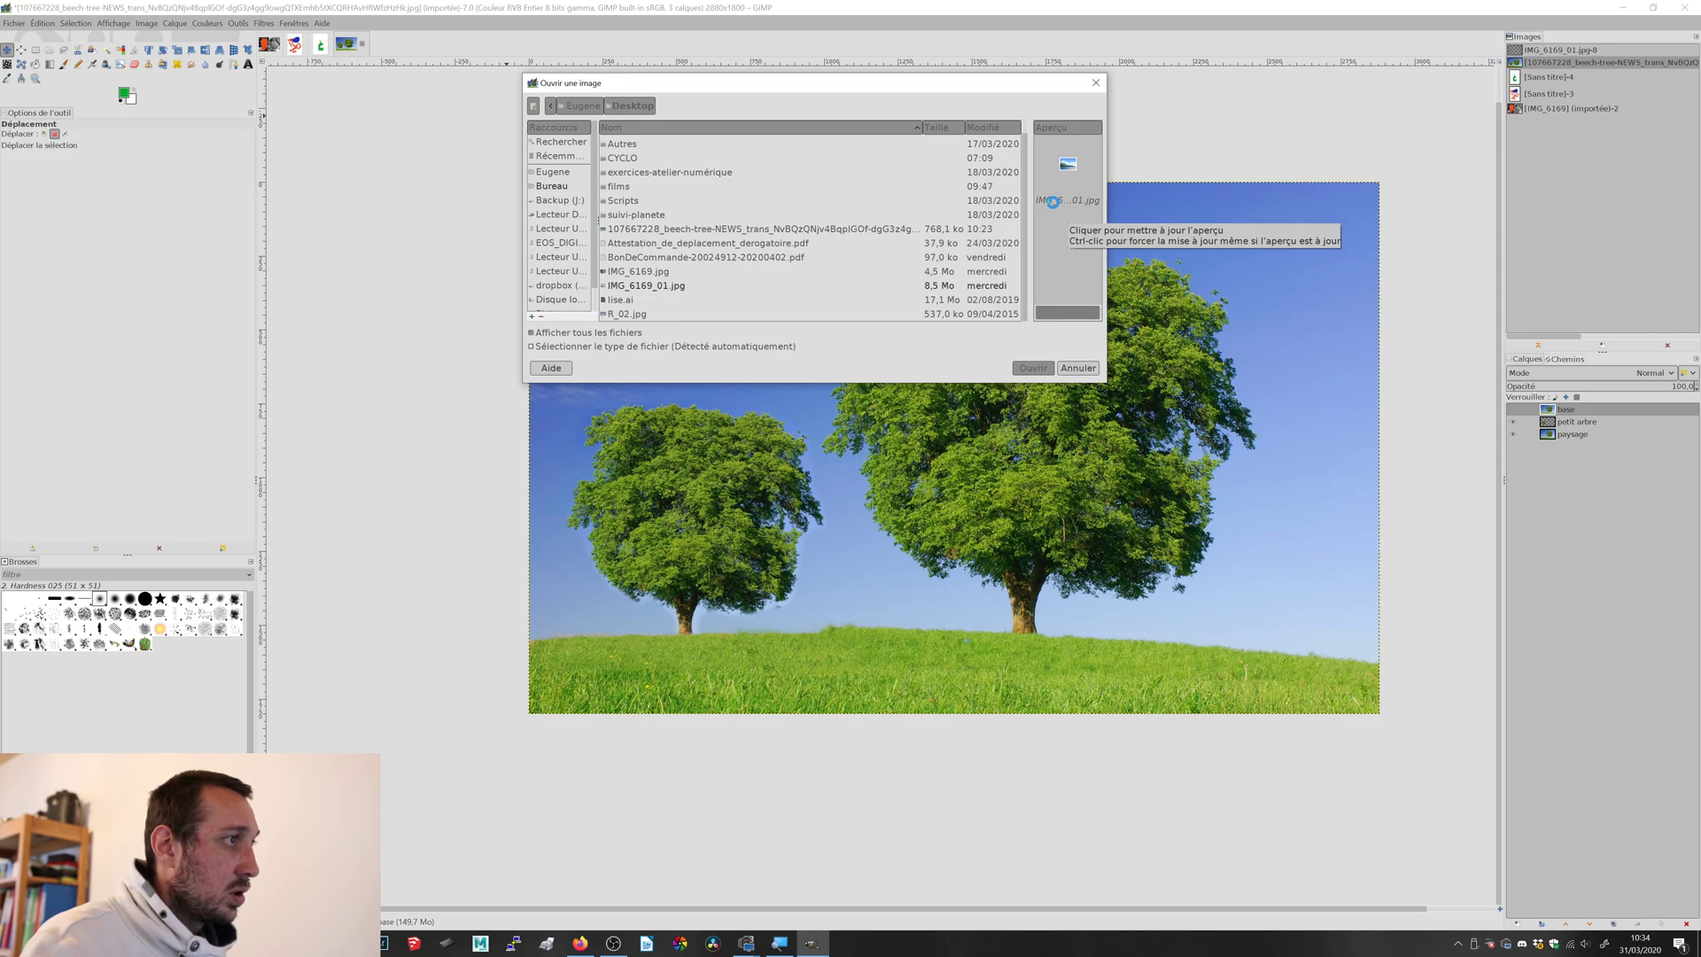
left_click(1033, 367)
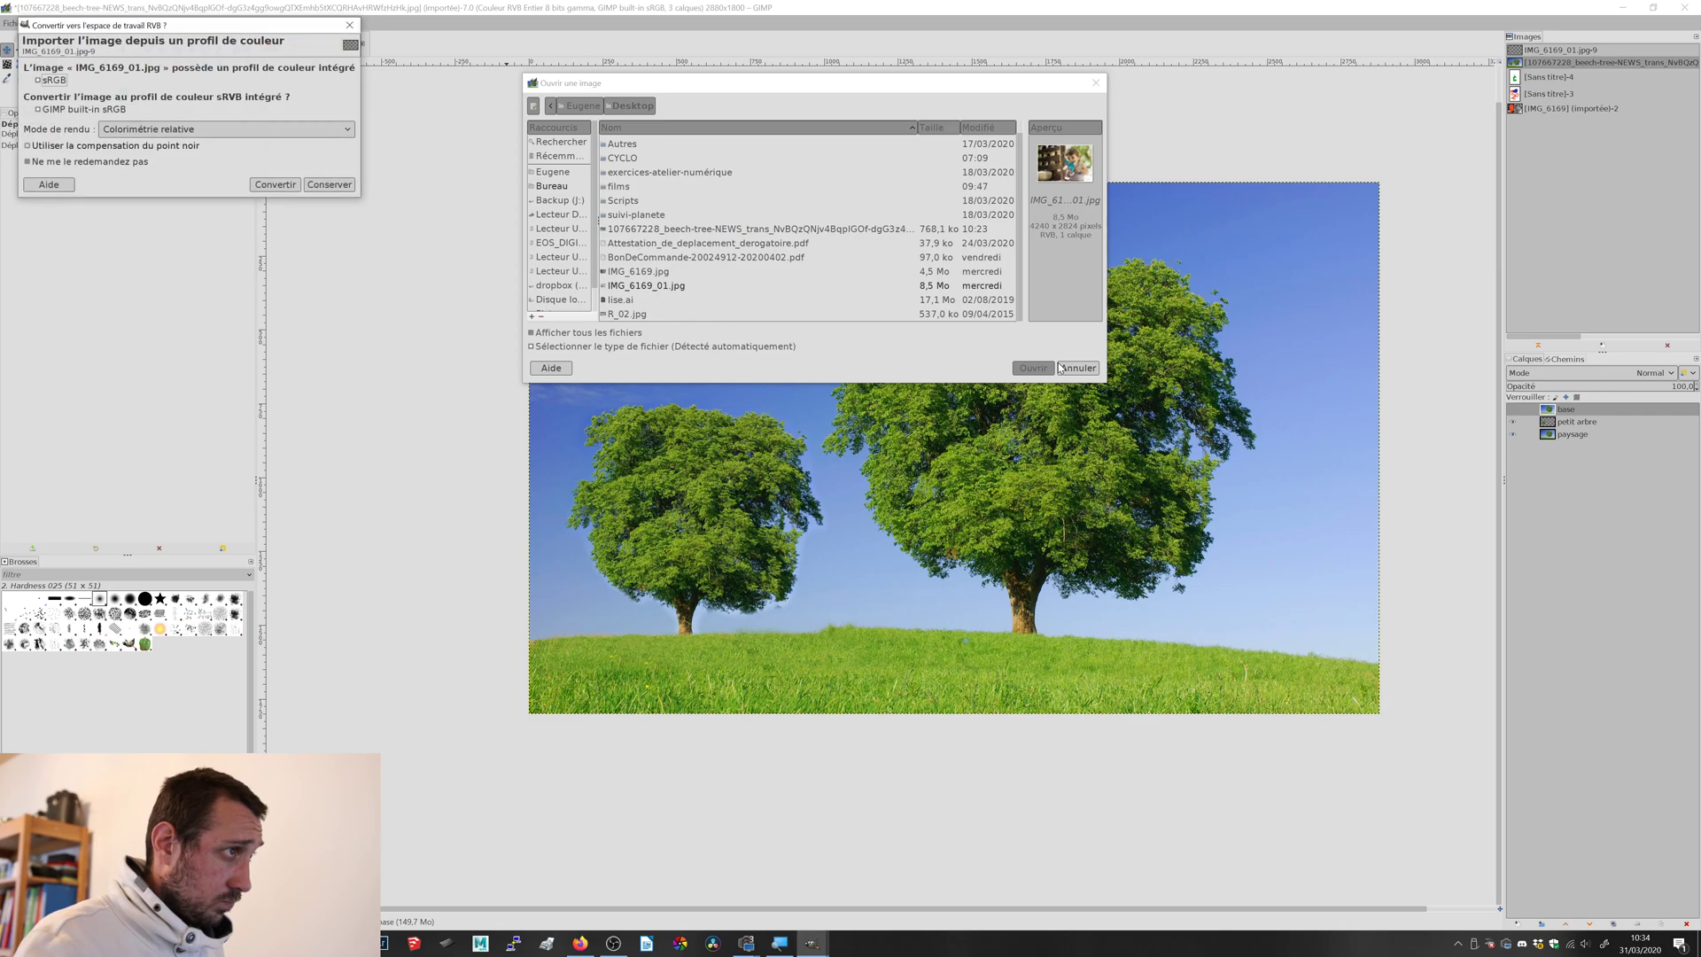
left_click(312, 183)
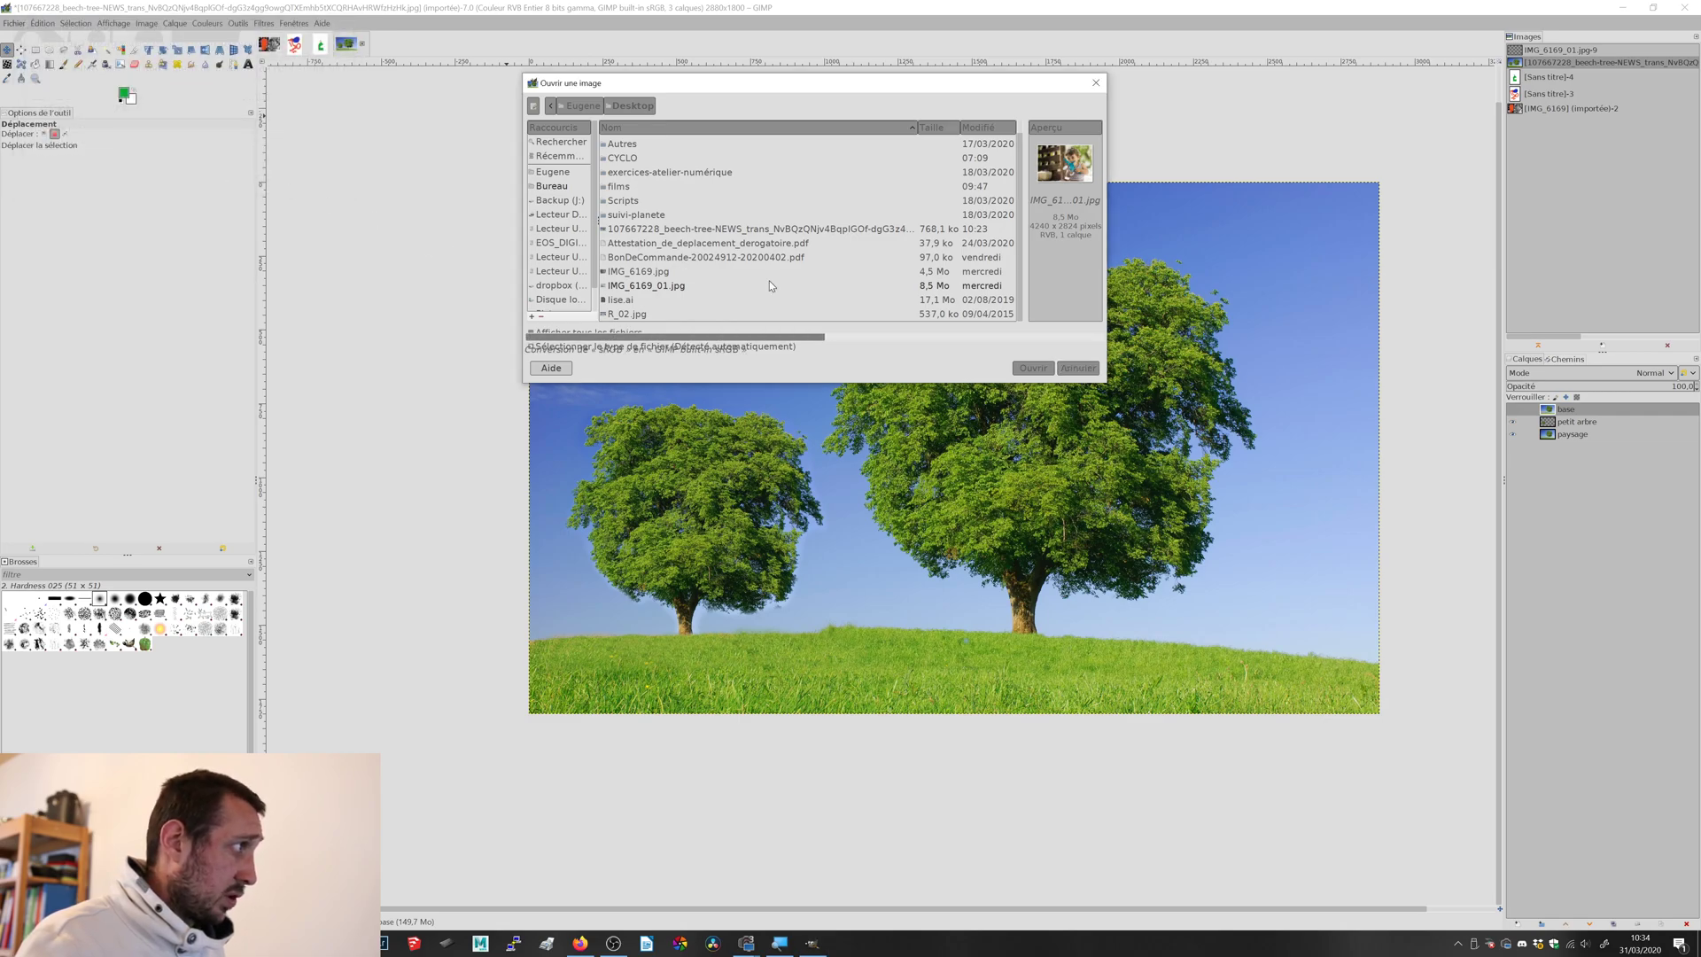
scroll(972, 414, "down", 3)
scroll(974, 421, "up", 2)
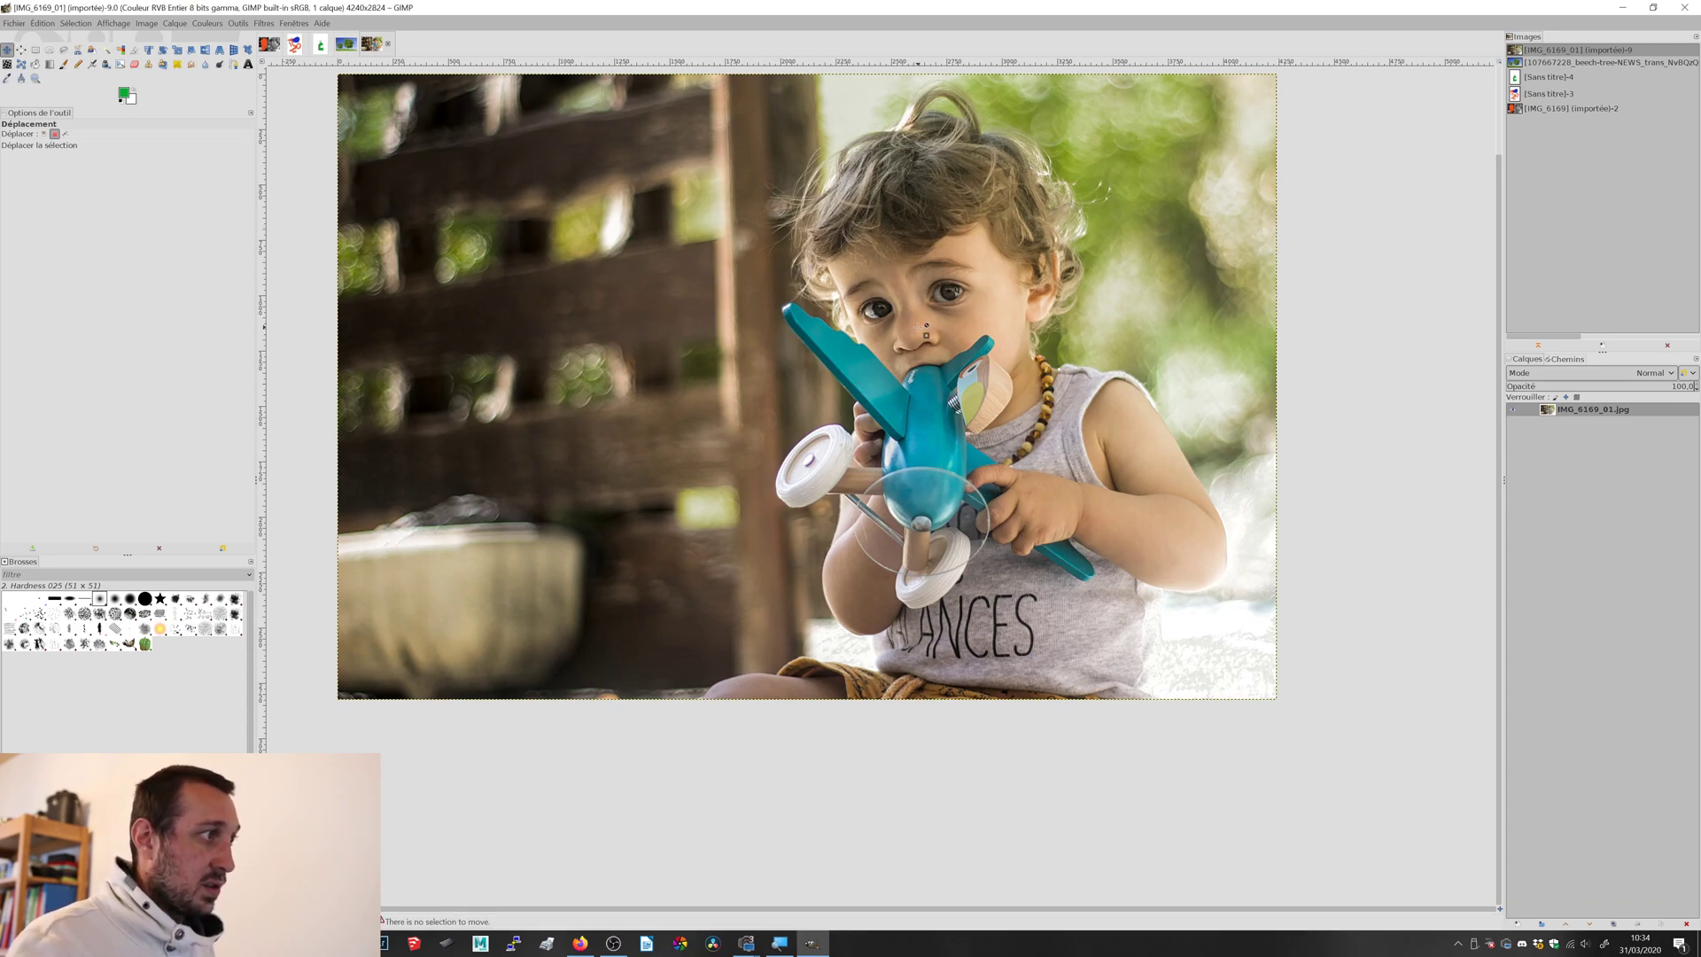
left_click_drag(902, 301, 1006, 373)
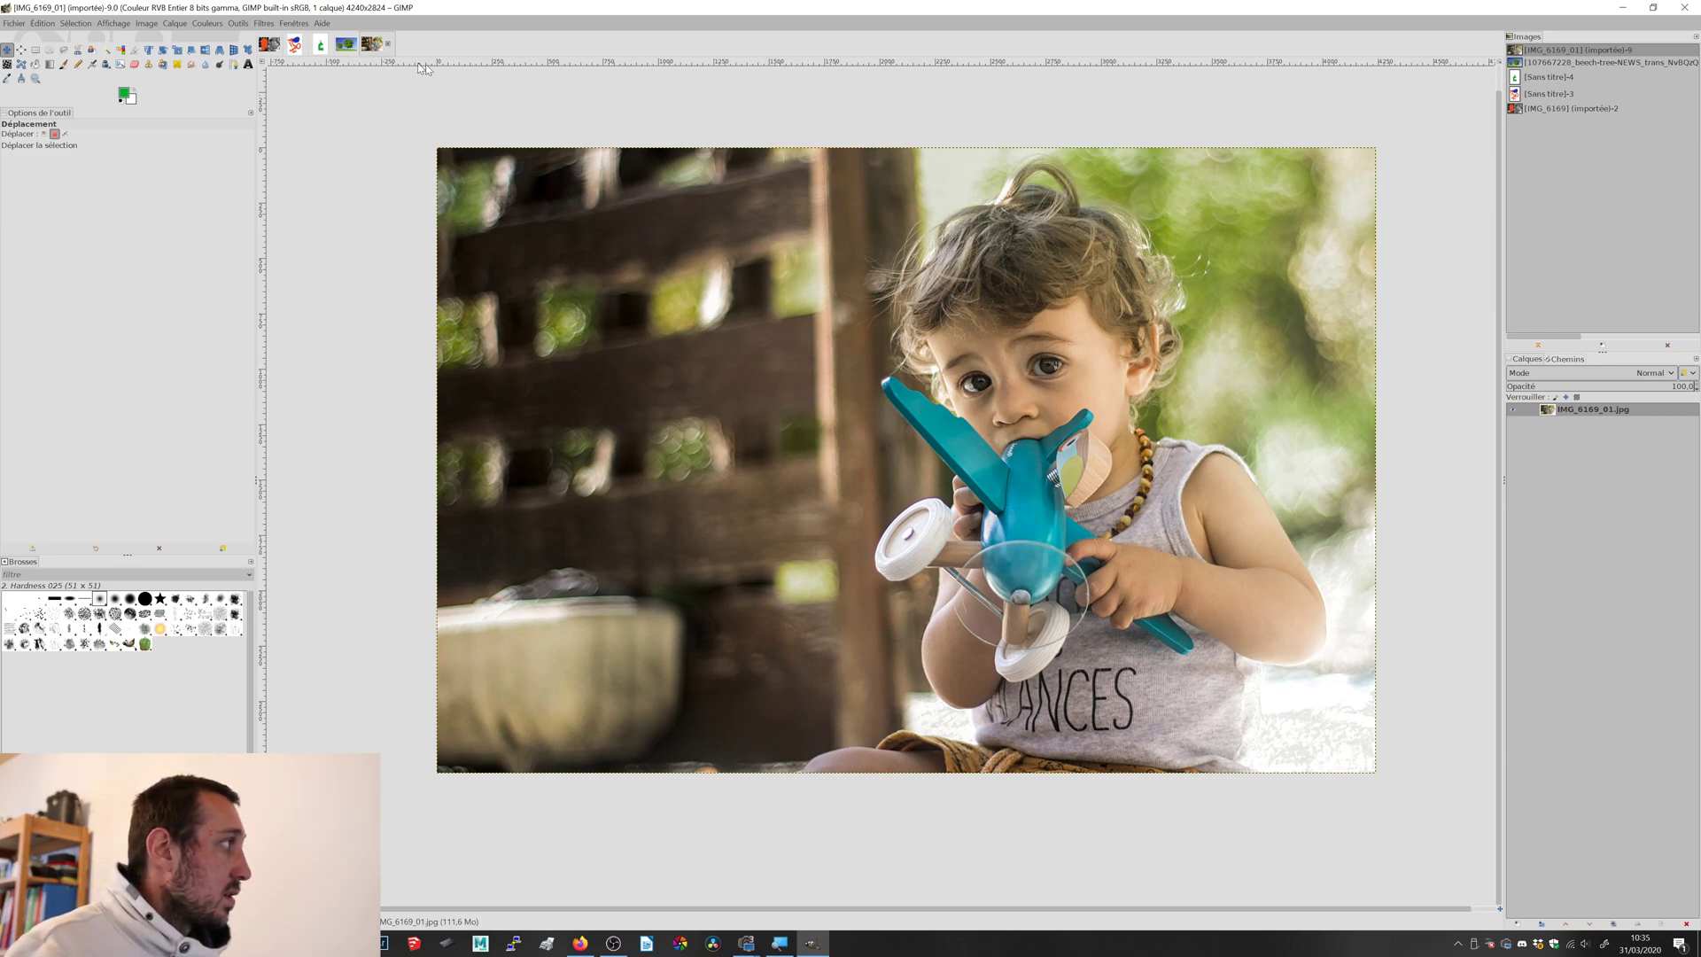
- Duplicate the photo's layer and fully desaturate the copy to black and white with Hue-Saturation
left_click(1614, 924)
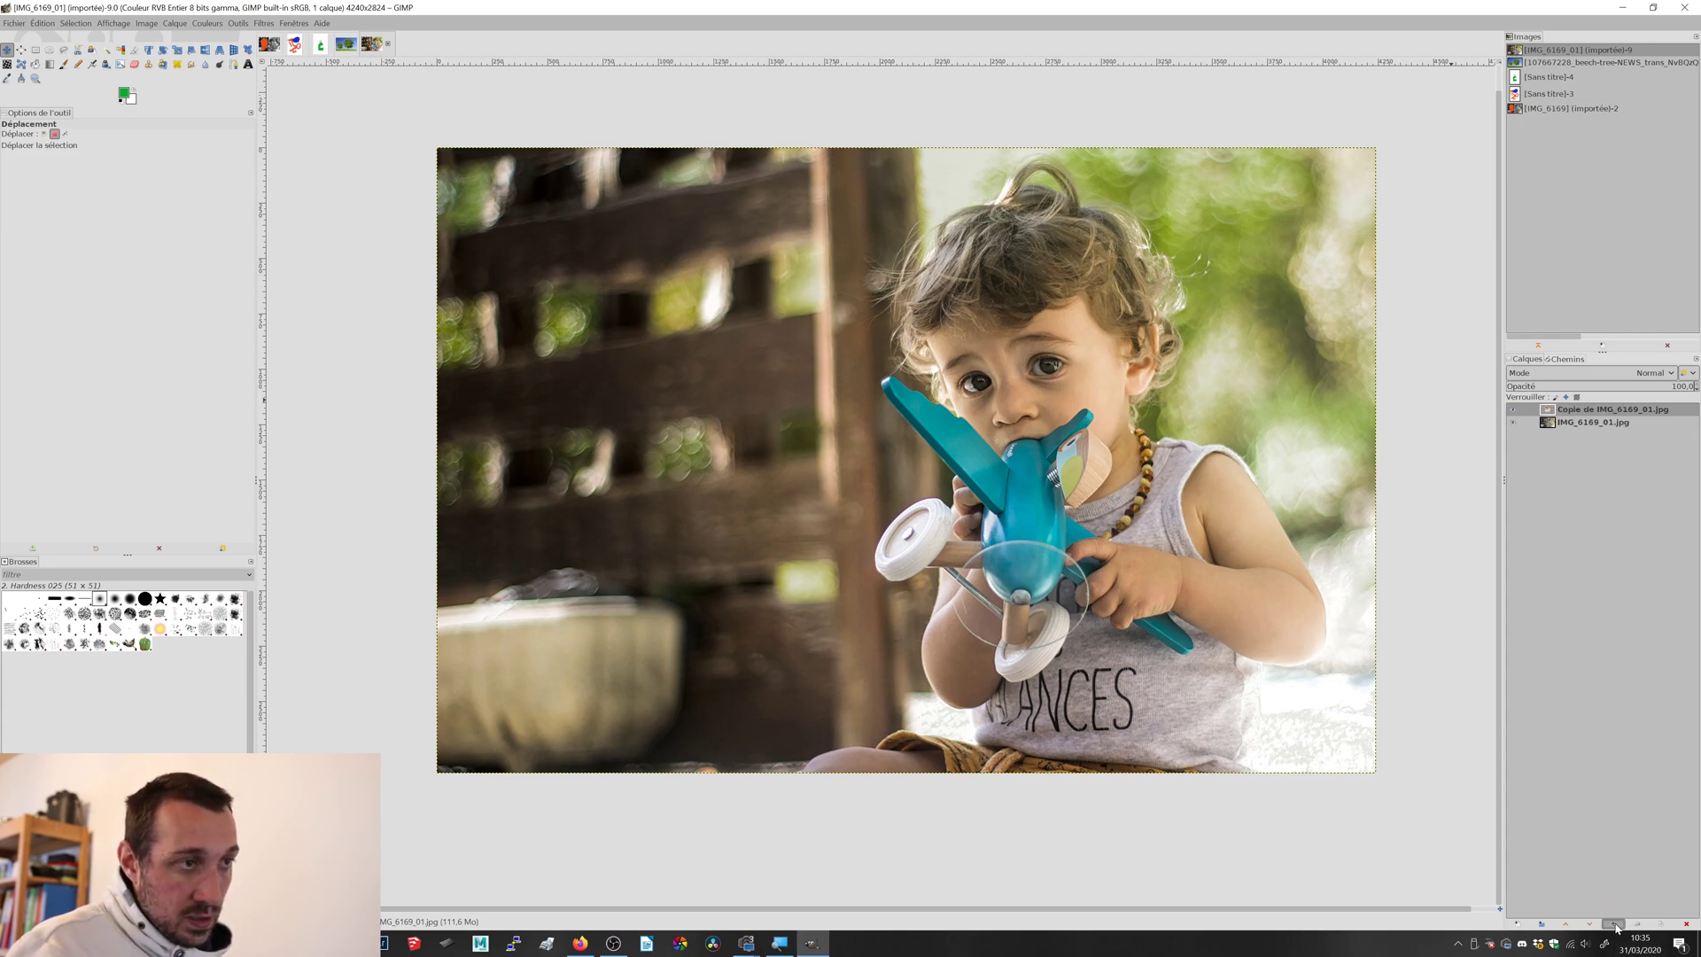
left_click(206, 23)
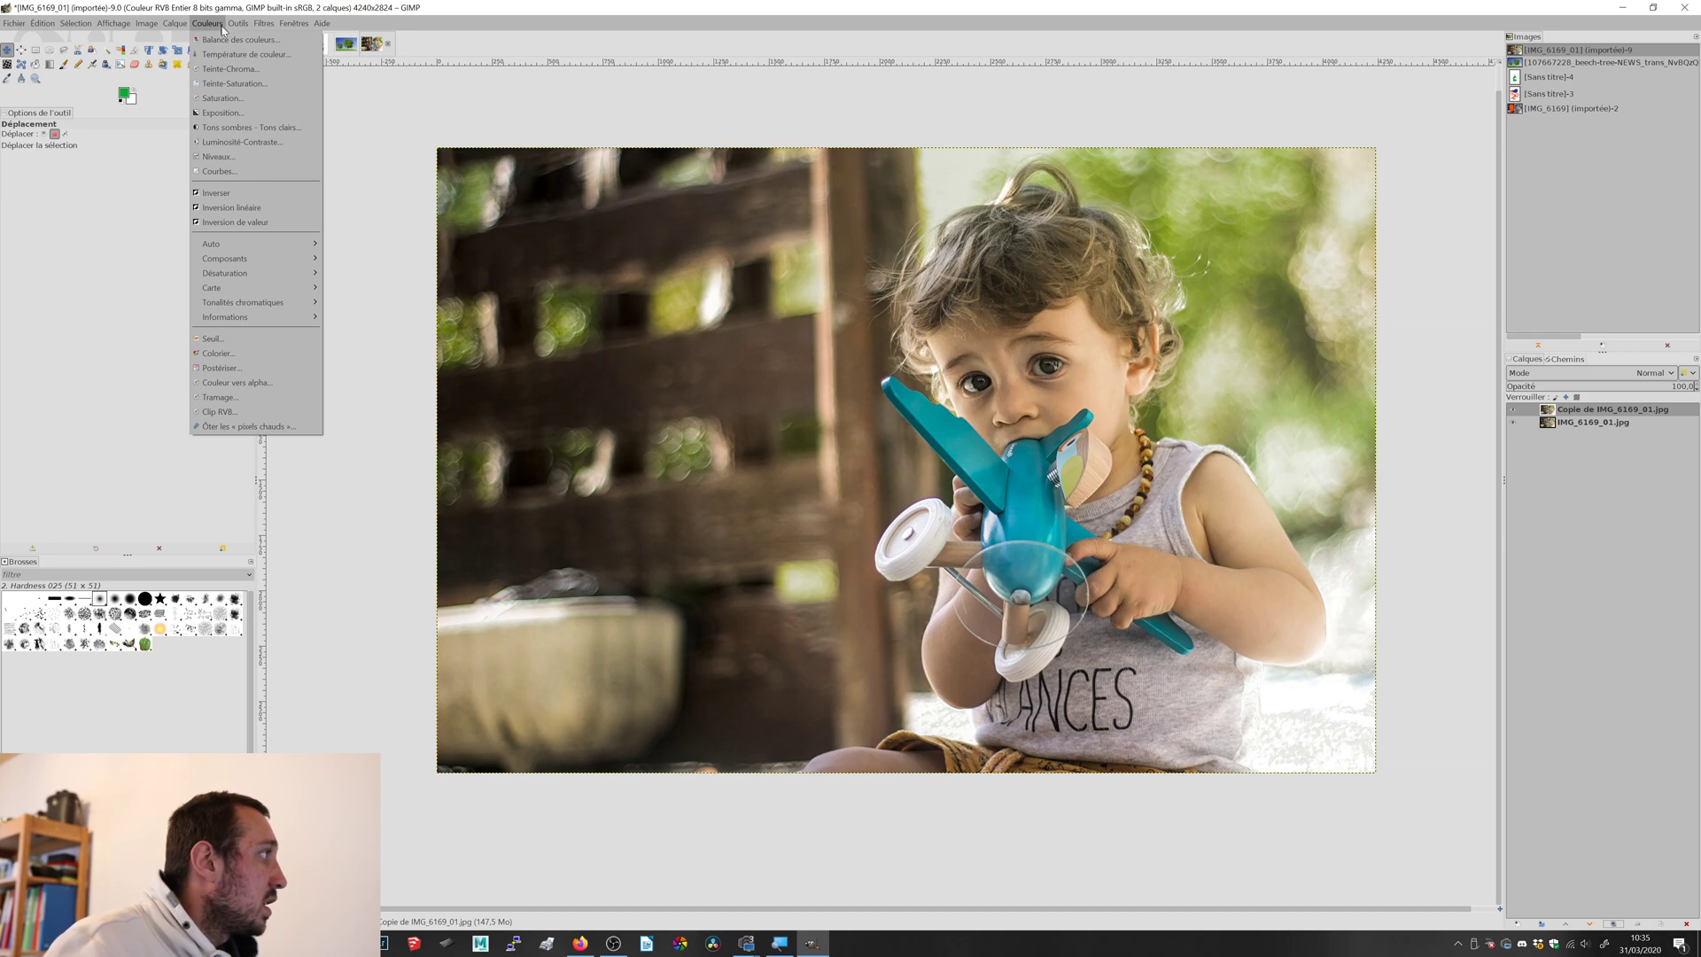
left_click(267, 84)
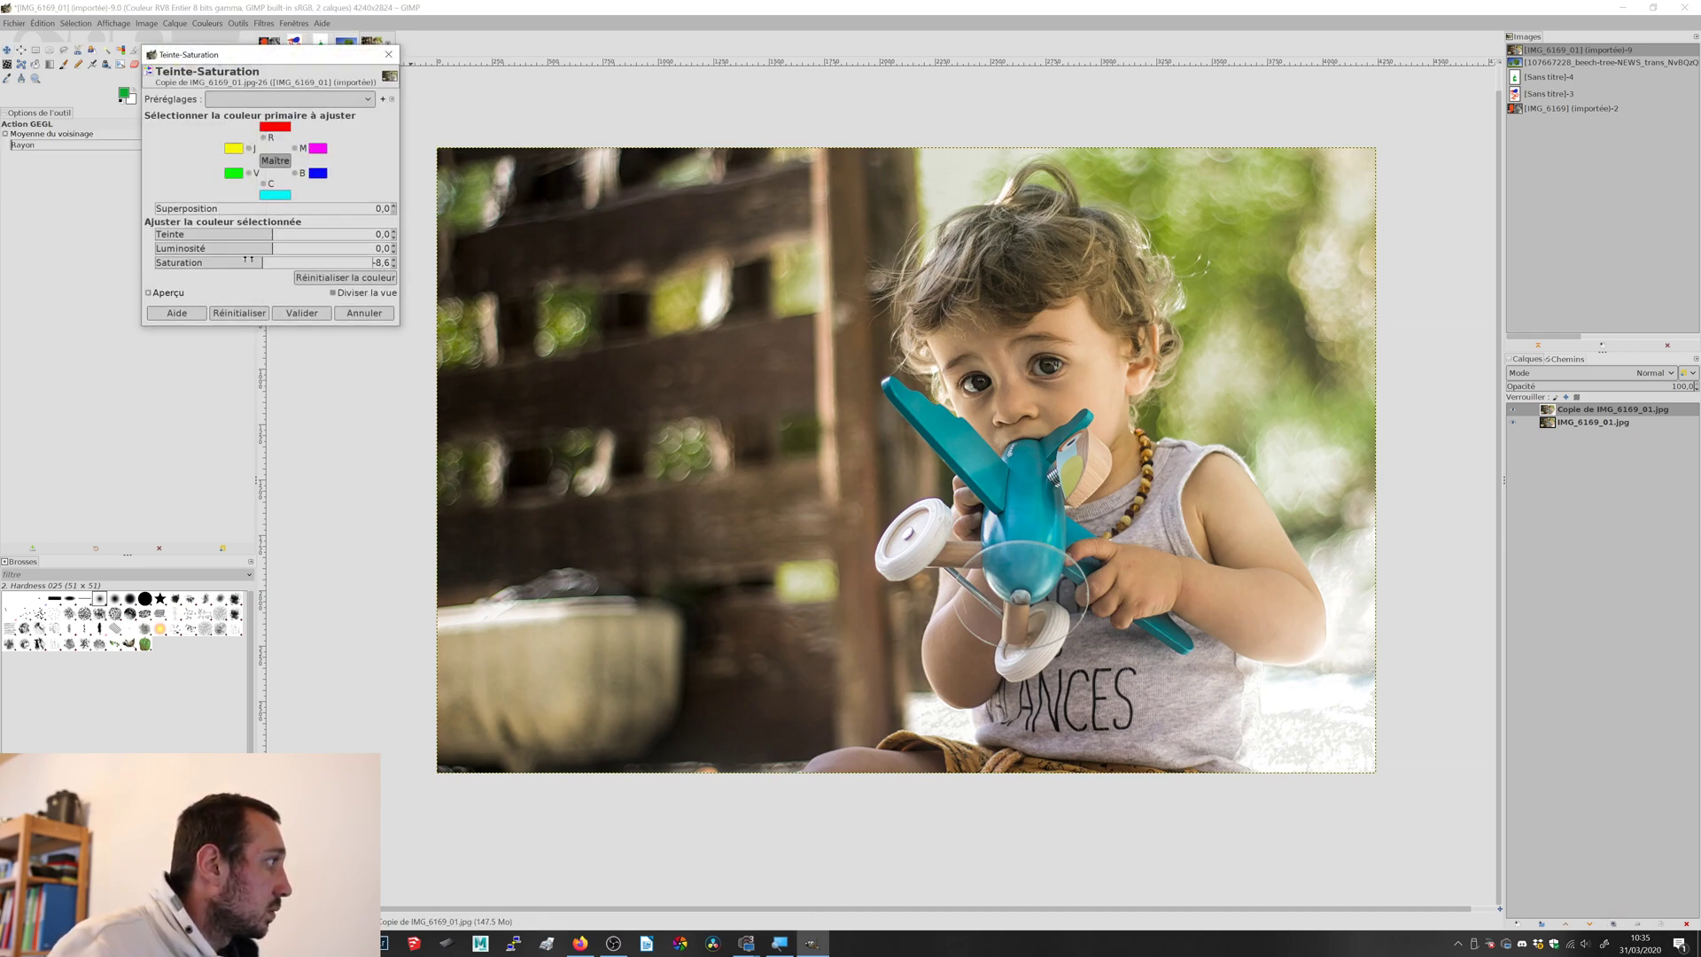
left_click_drag(266, 255, 156, 256)
left_click(302, 313)
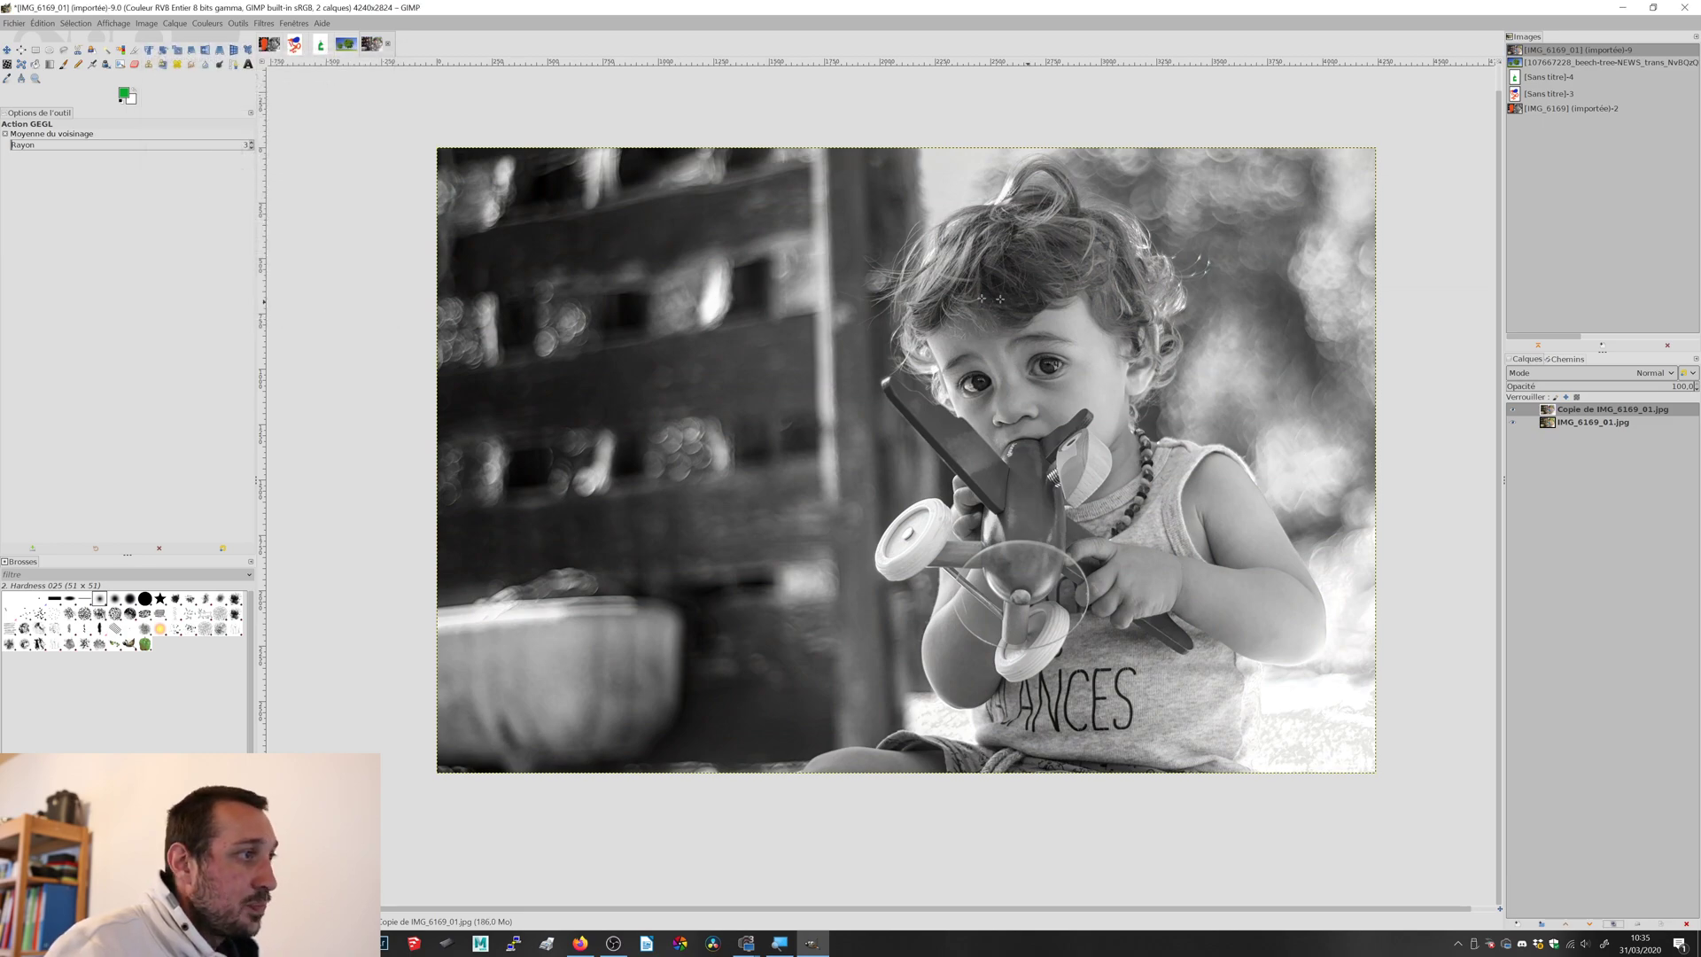
- Examine the black-and-white photo as a whole and close up around the child's face, necklace and shoulder
scroll(1044, 414, "up", 1)
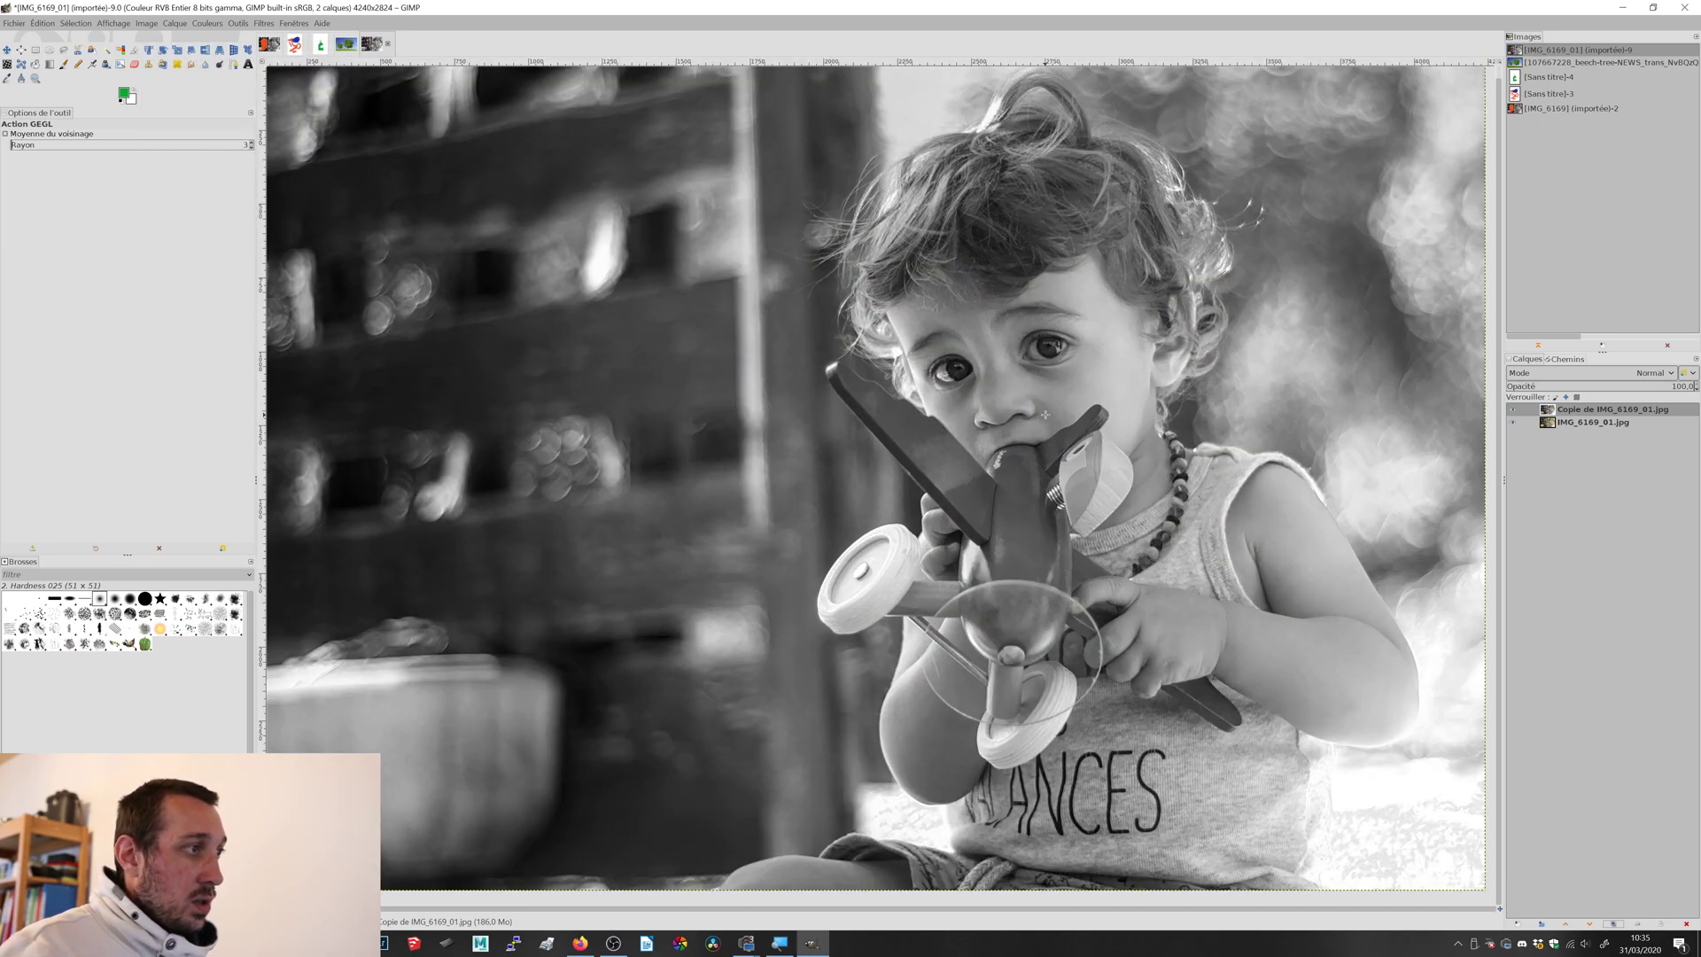
scroll(1051, 416, "up", 1)
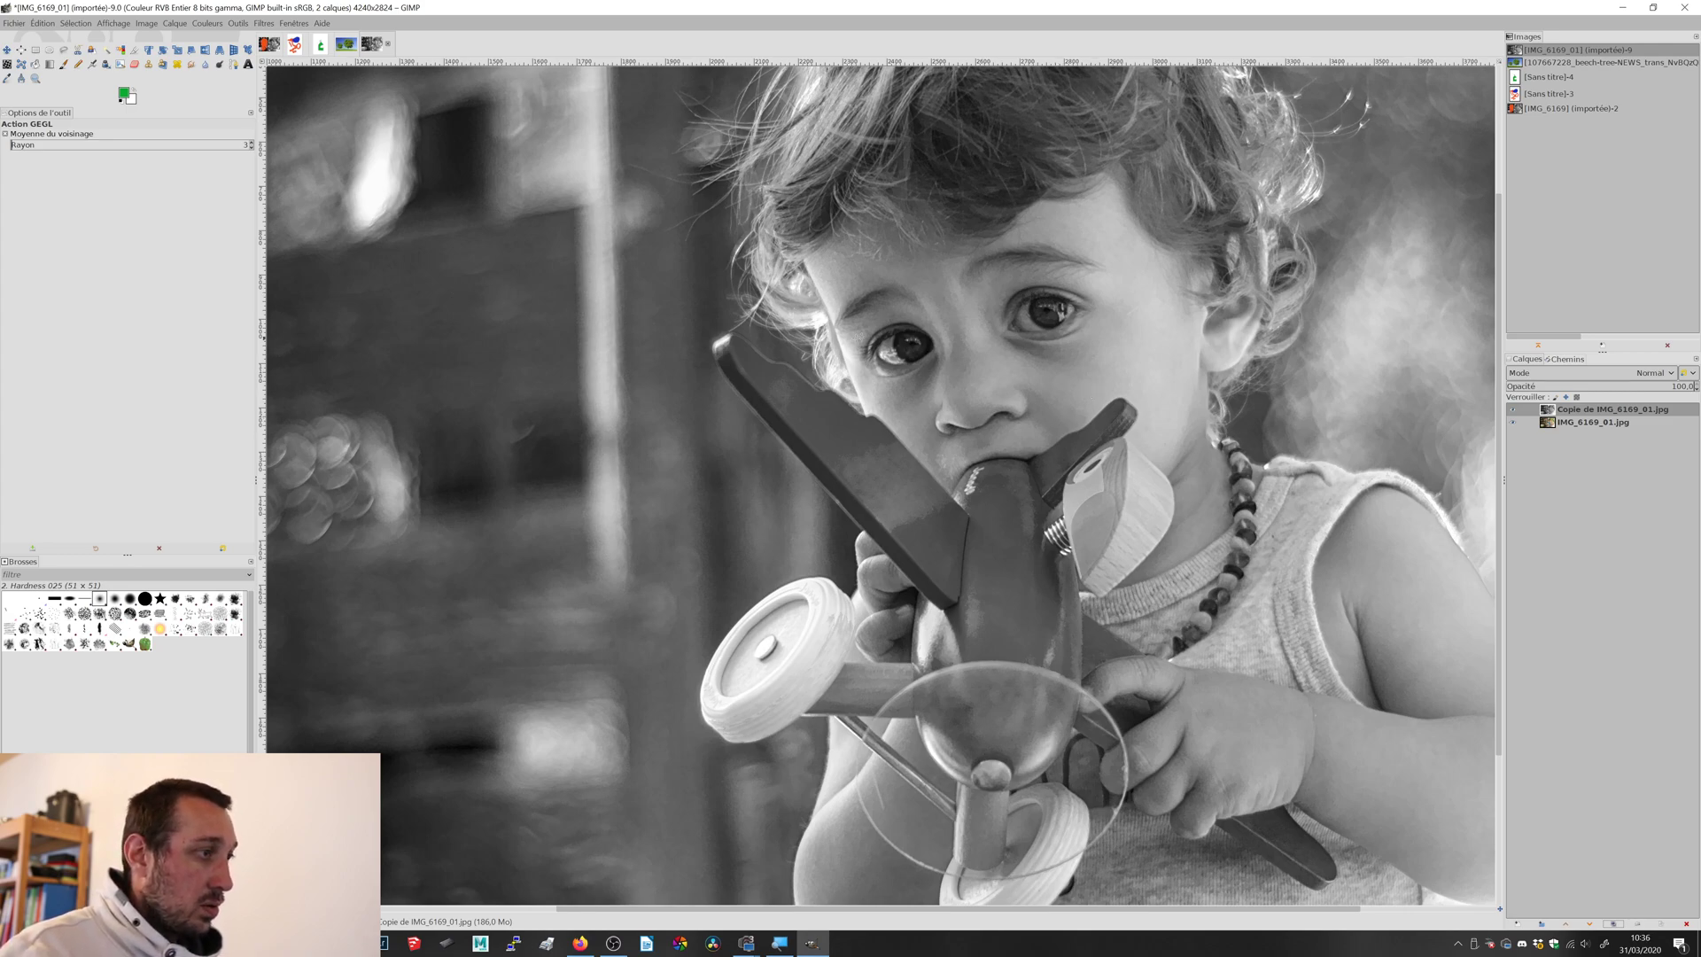
scroll(1018, 341, "down", 2)
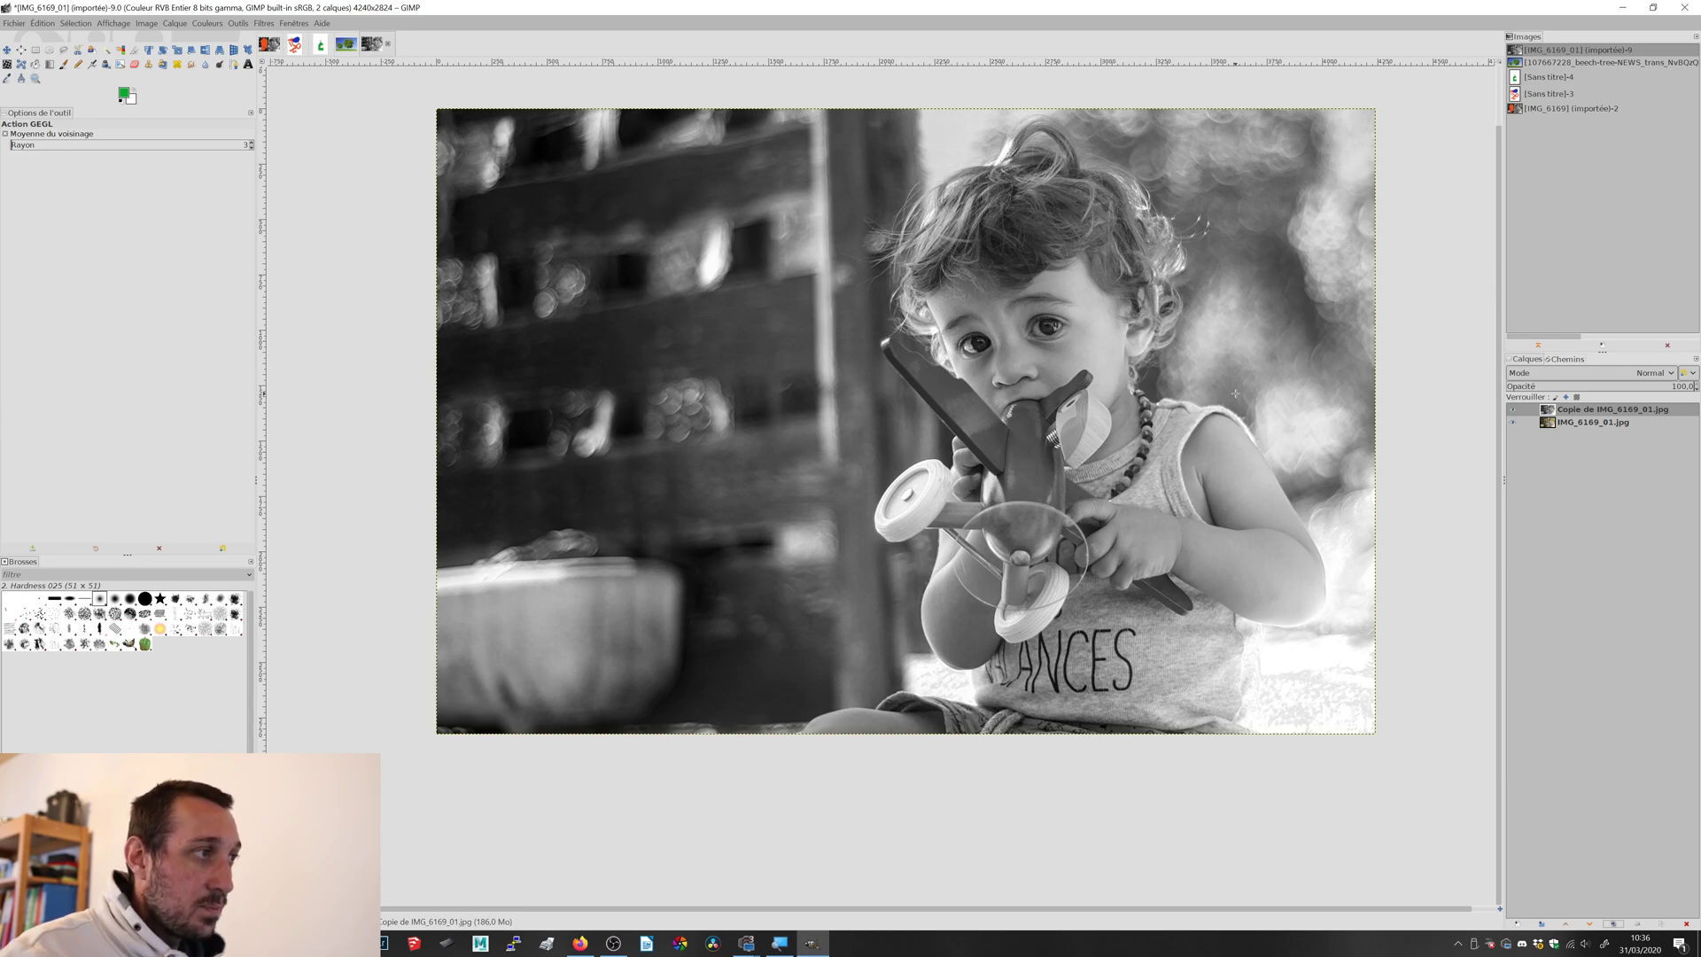
scroll(1233, 392, "up", 1)
scroll(1187, 257, "up", 1)
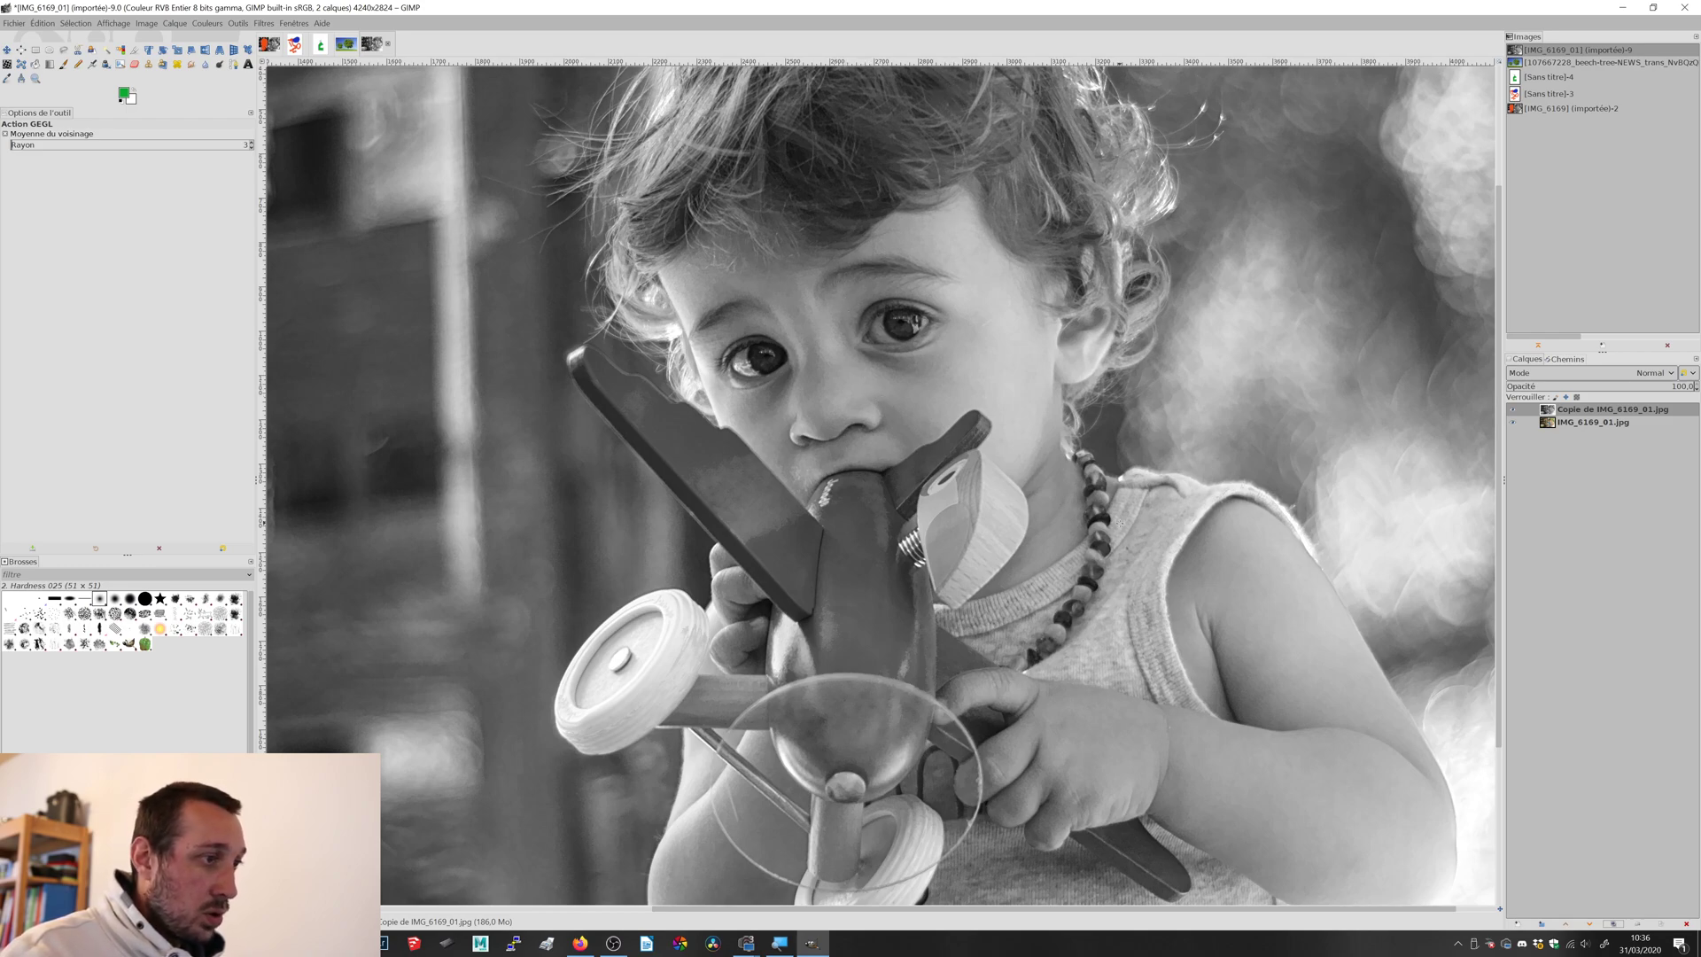
scroll(1382, 620, "up", 2)
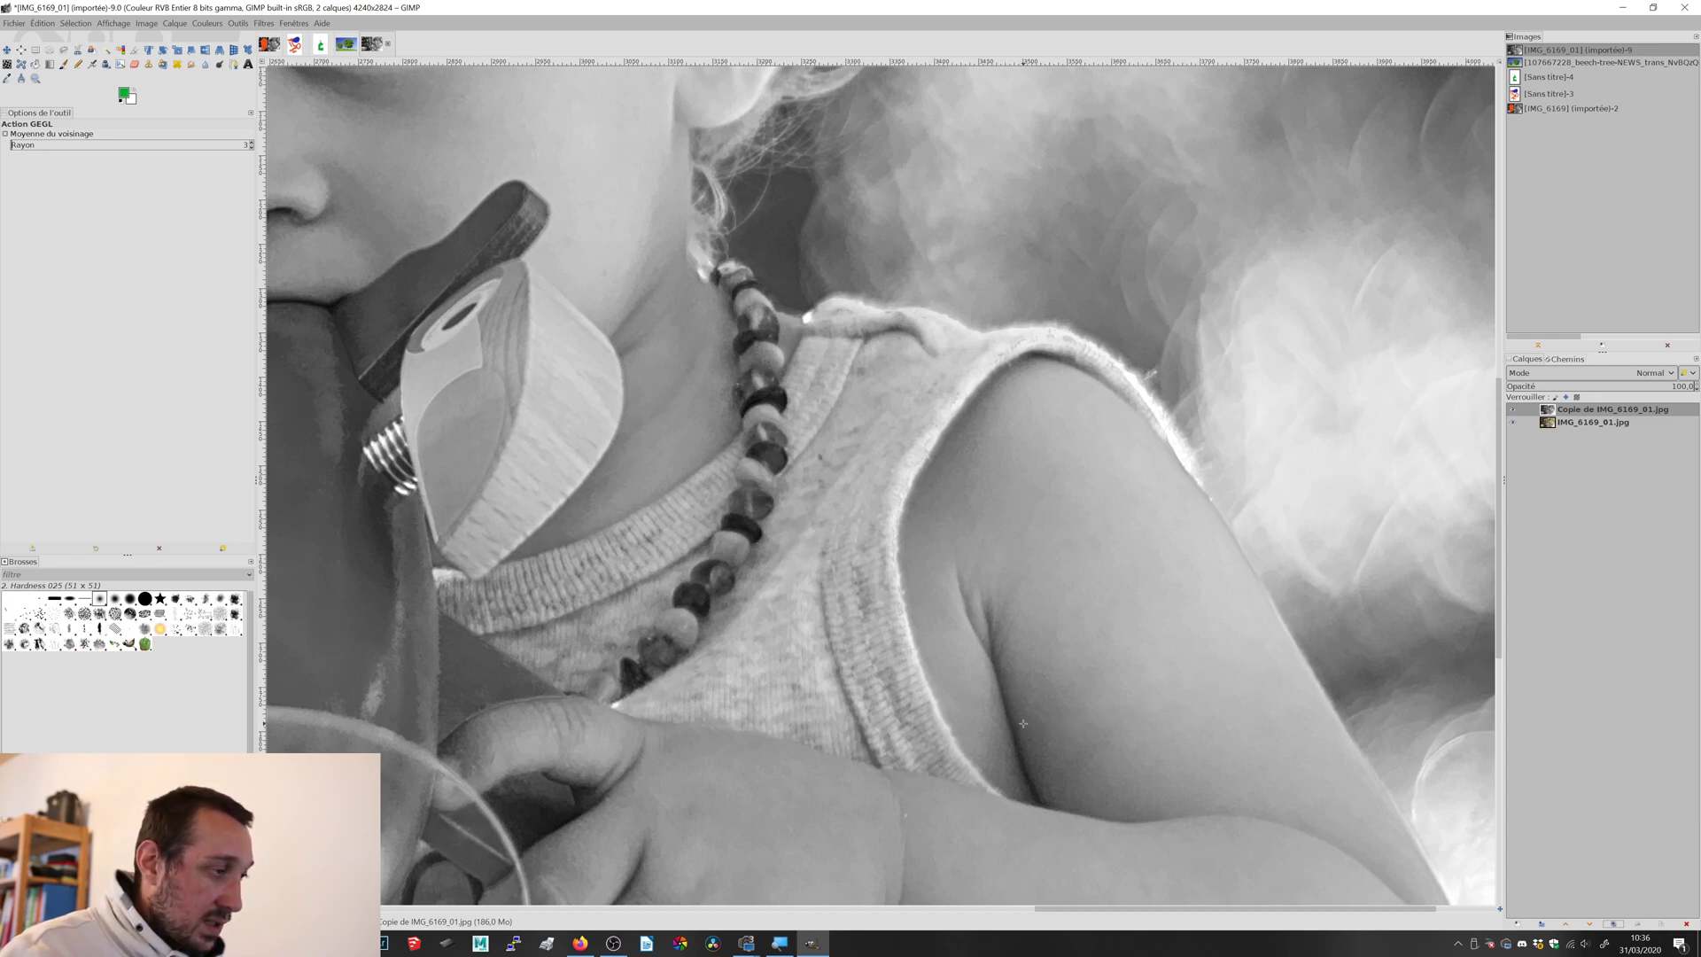
scroll(1030, 707, "down", 4)
scroll(1030, 702, "up", 1)
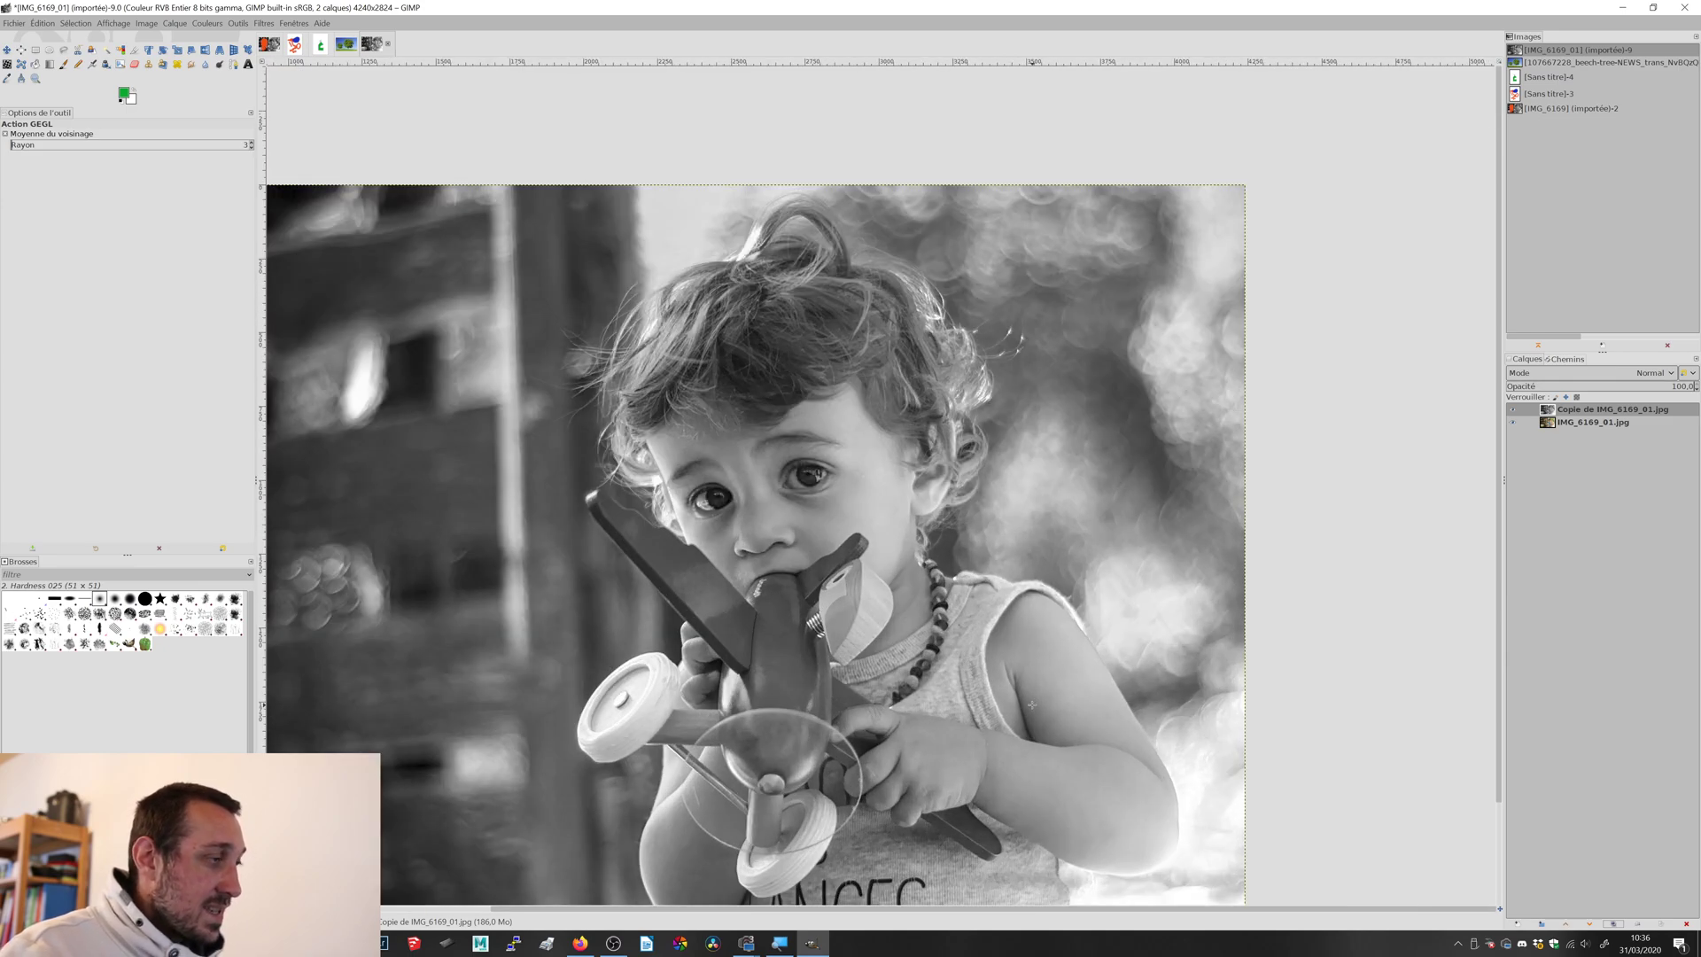
scroll(781, 574, "down", 2)
scroll(781, 574, "up", 1)
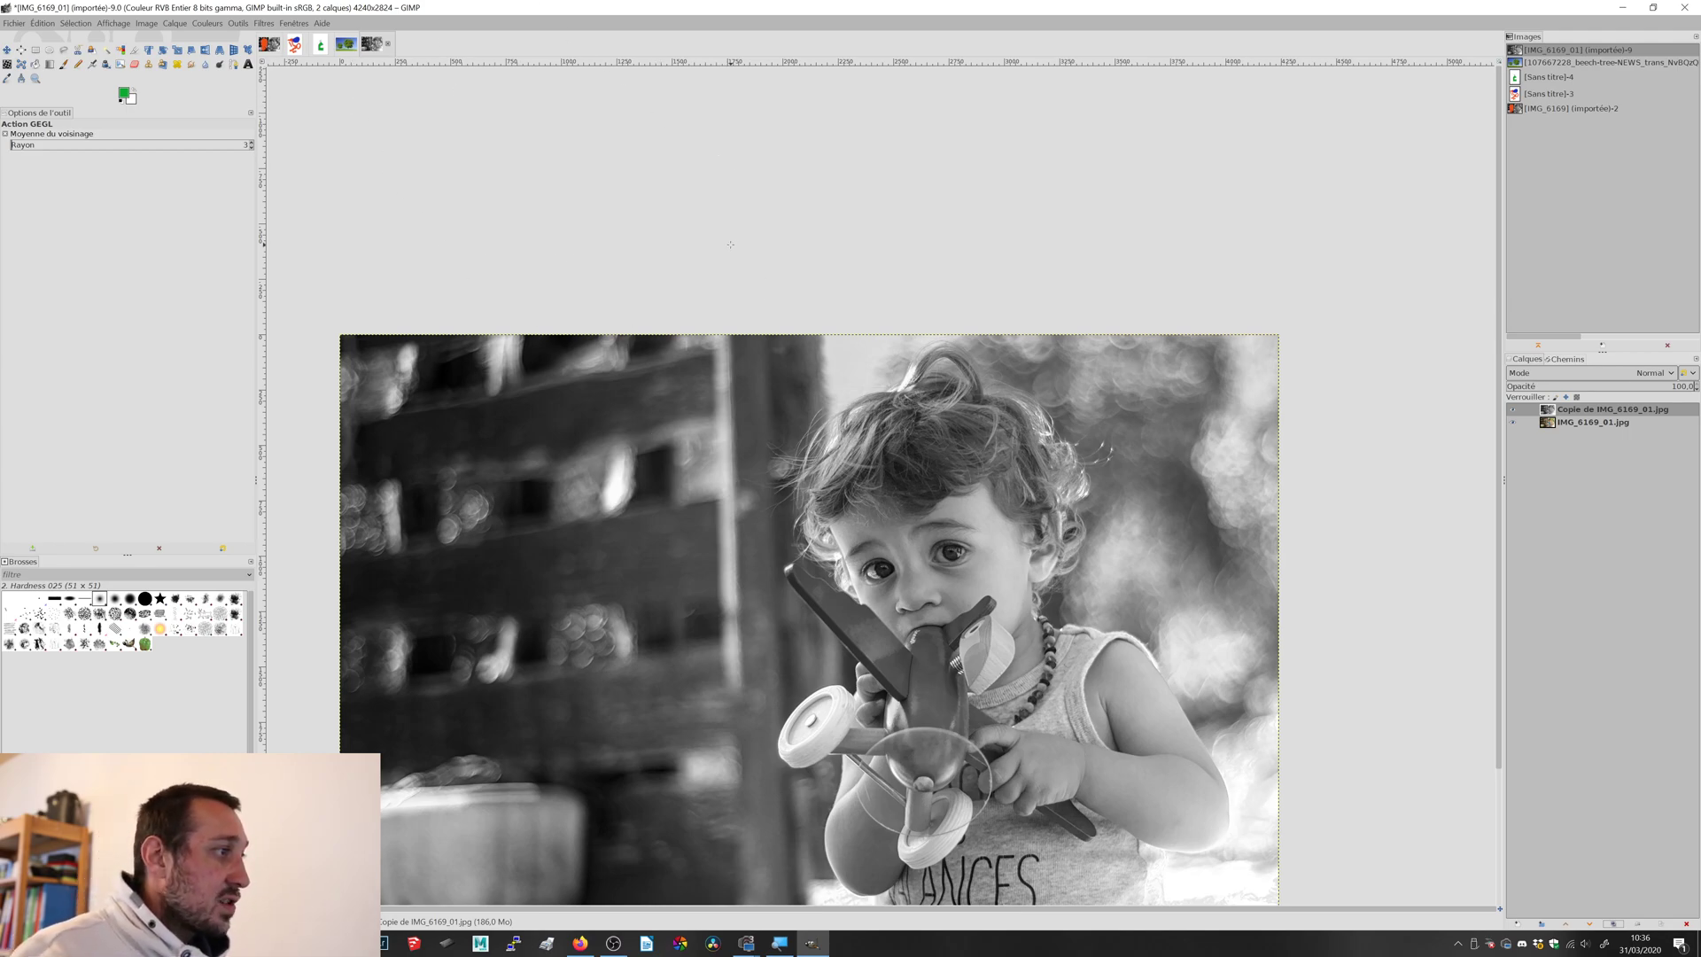
- Create a new 2480 × 3508 px image from one of the 300 ppi page templates
left_click(14, 23)
left_click(40, 37)
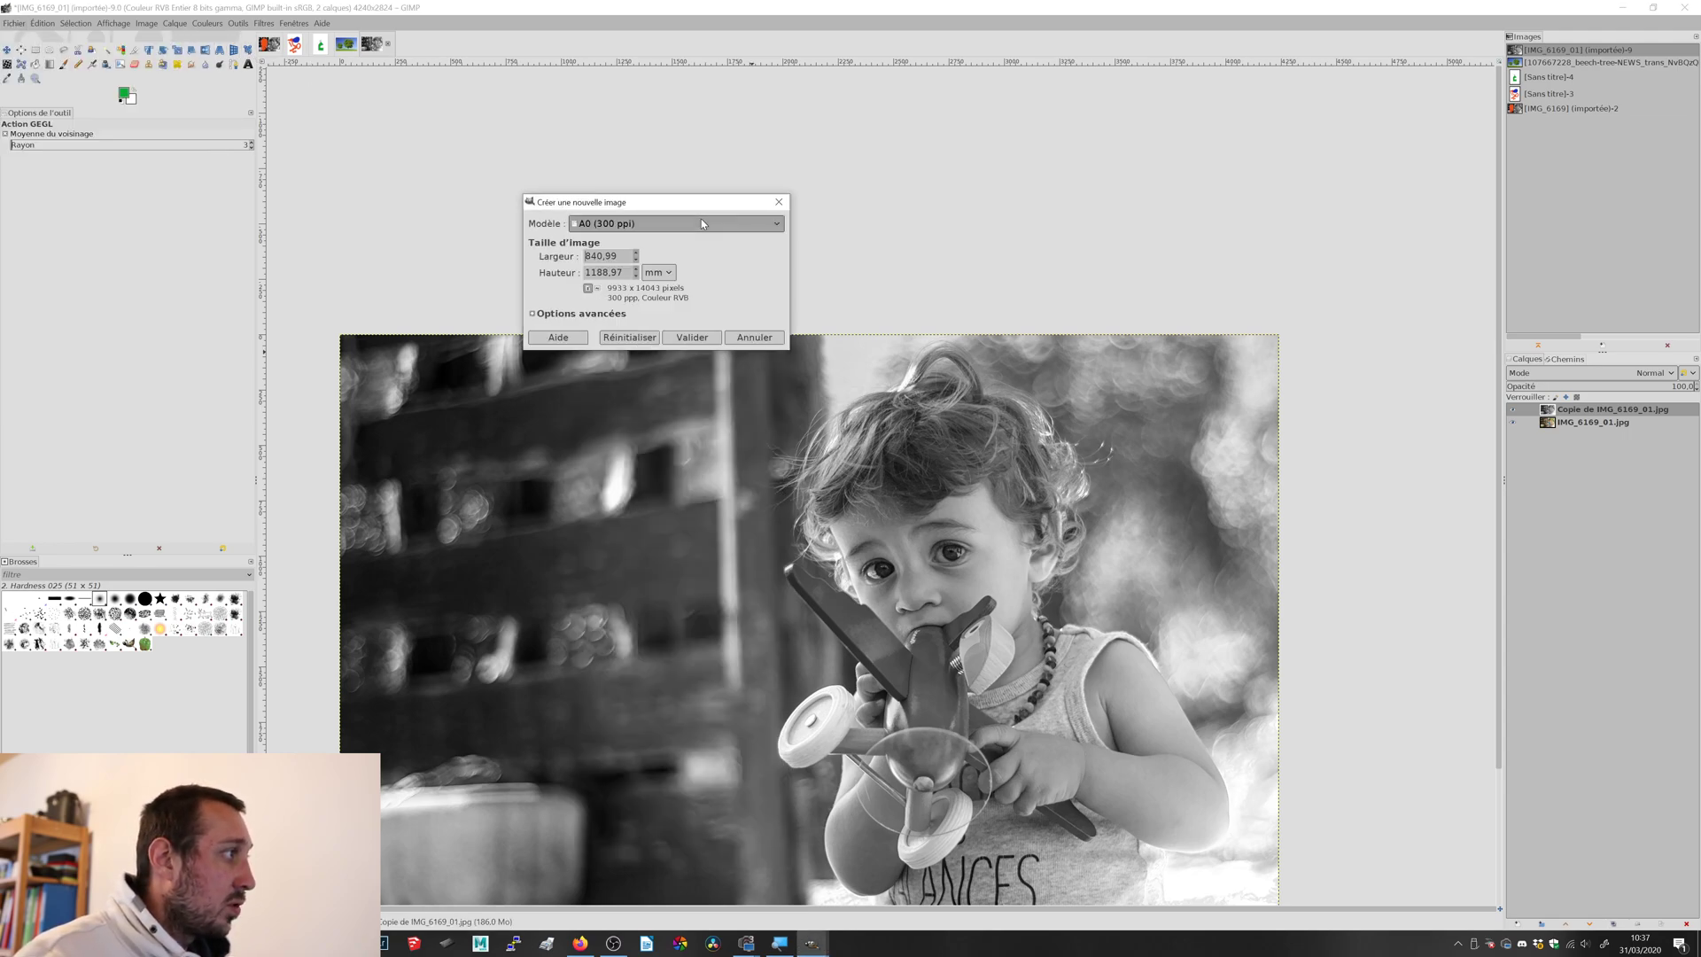
left_click(701, 223)
left_click(687, 306)
left_click(692, 336)
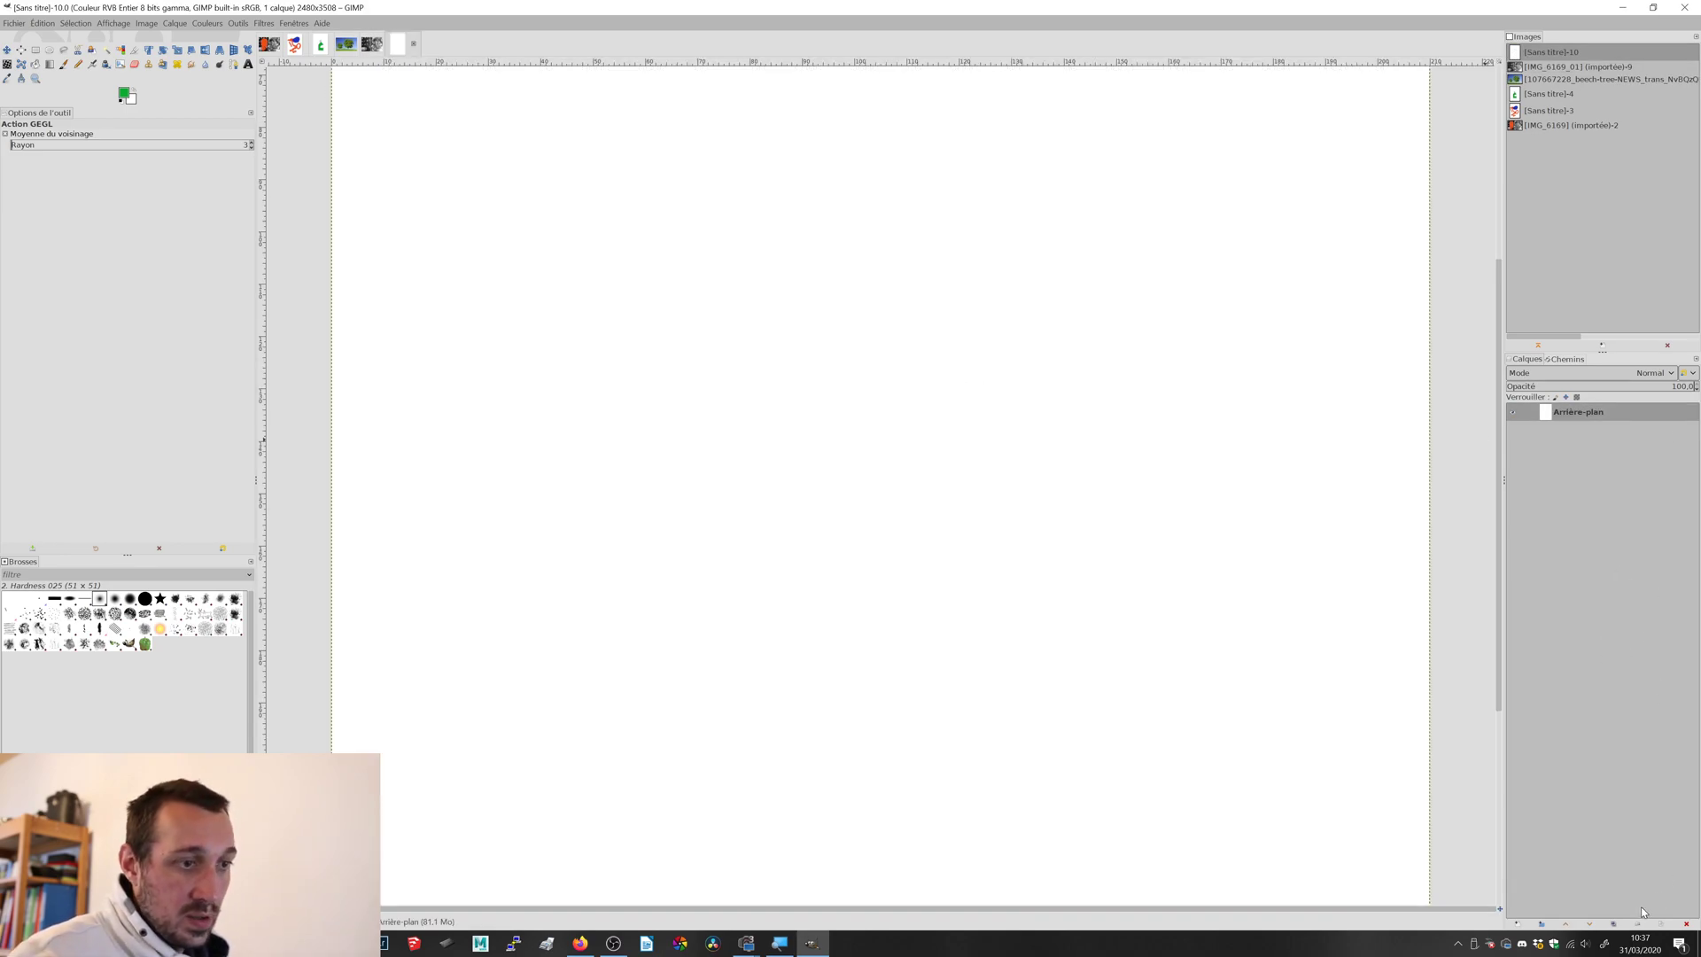
- Add a transparent layer named test02 and select a wide rectangle about 1833 × 520 px across the page
left_click(1520, 924)
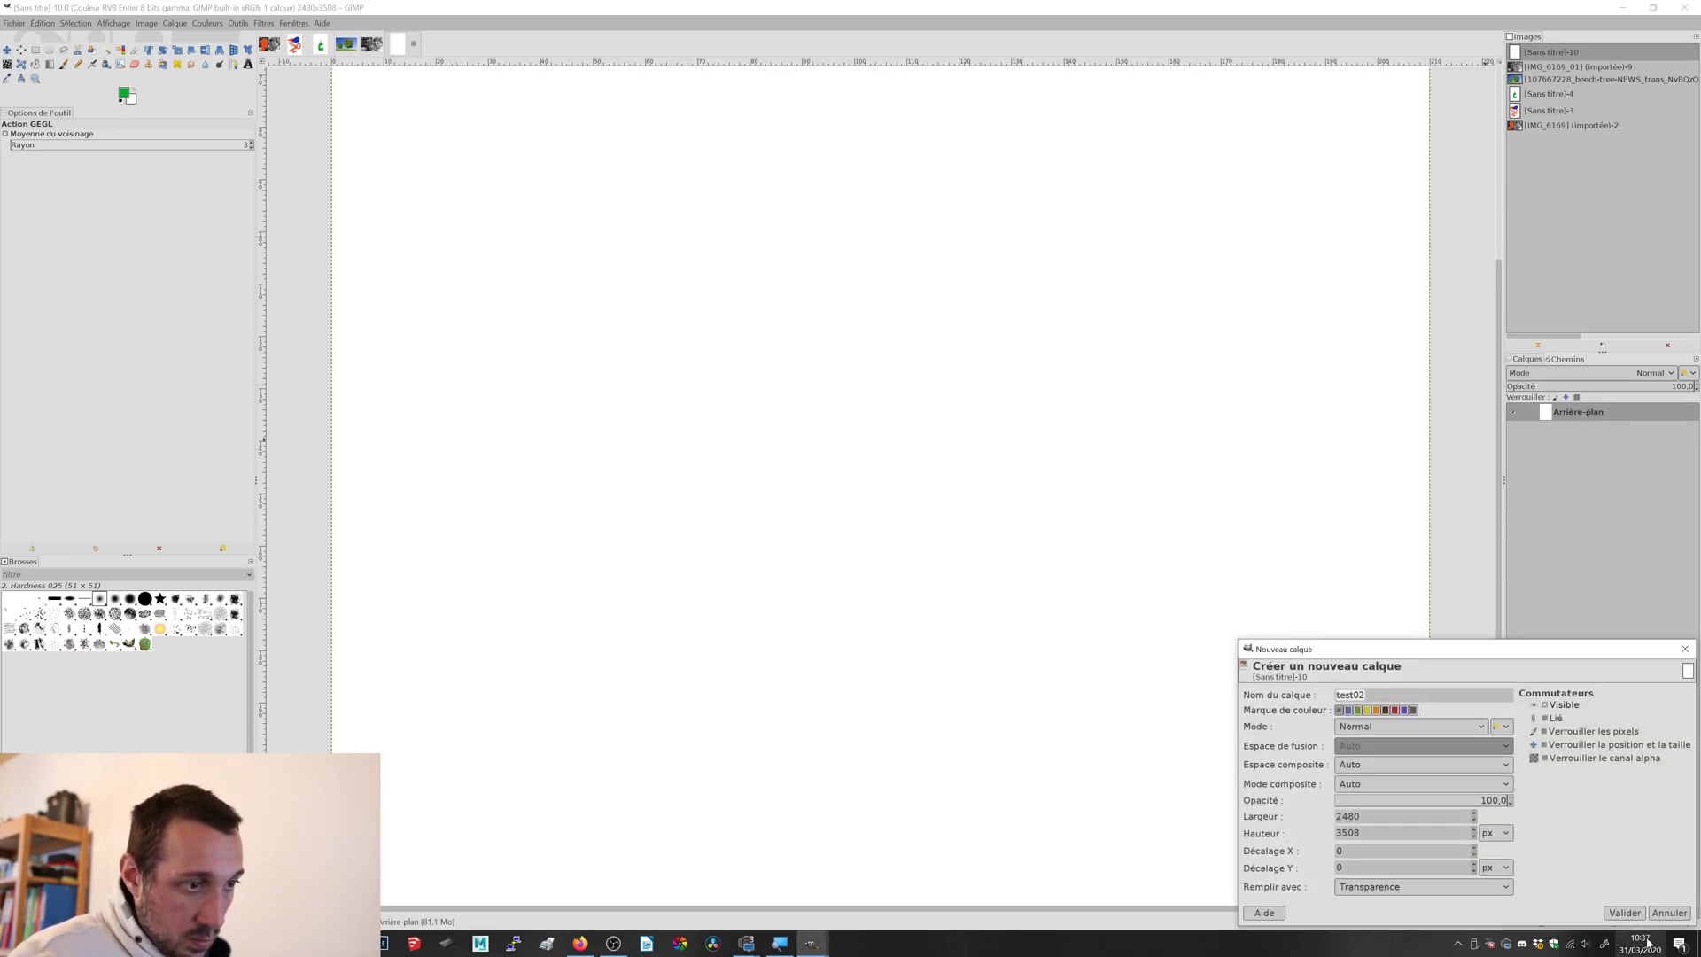
left_click(1635, 920)
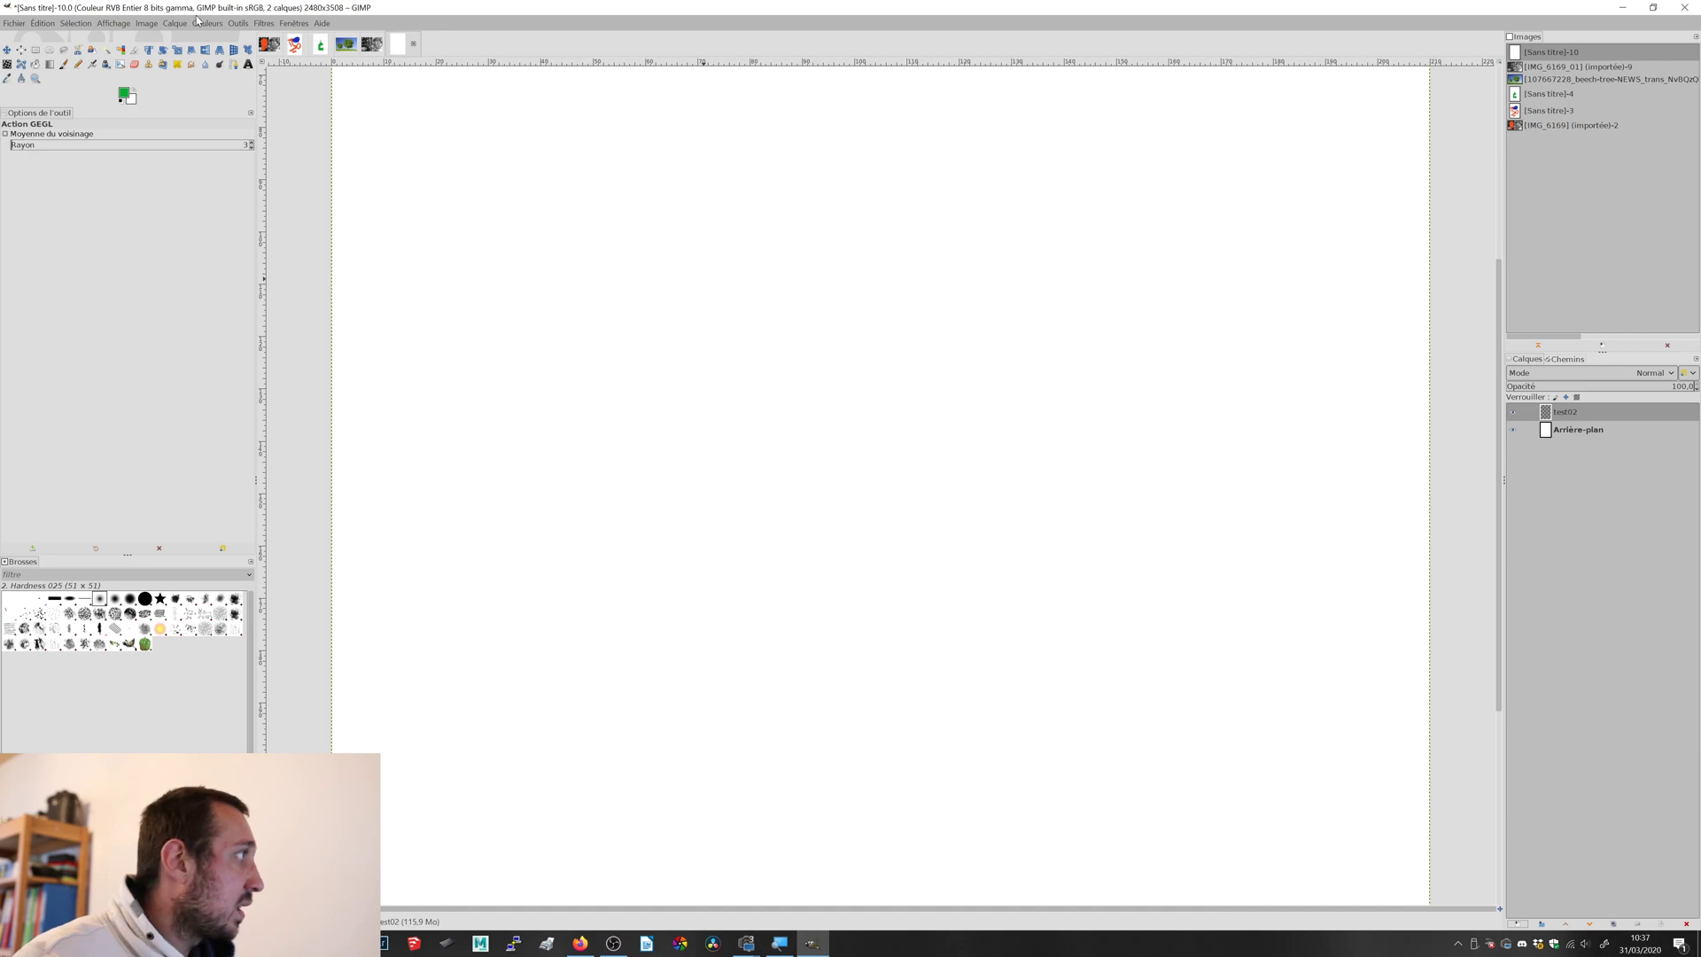
left_click(35, 51)
left_click_drag(480, 308, 1291, 538)
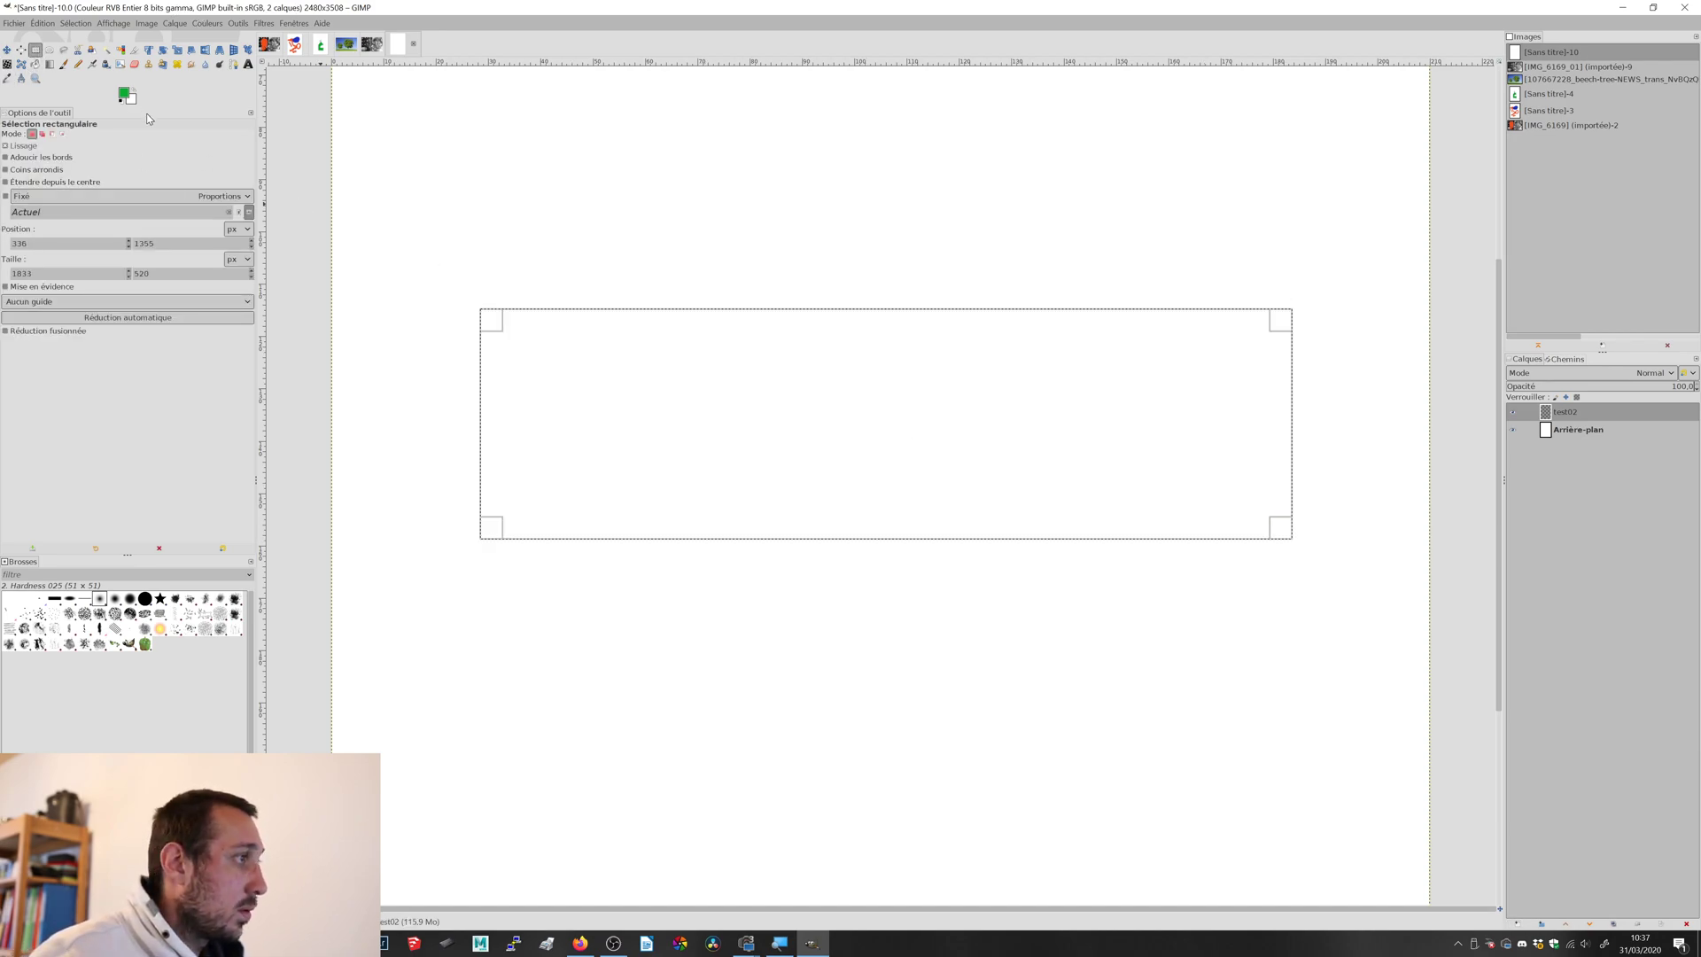
- Activate the Gradient tool and choose the Deep Sea gradient preset
left_click(49, 65)
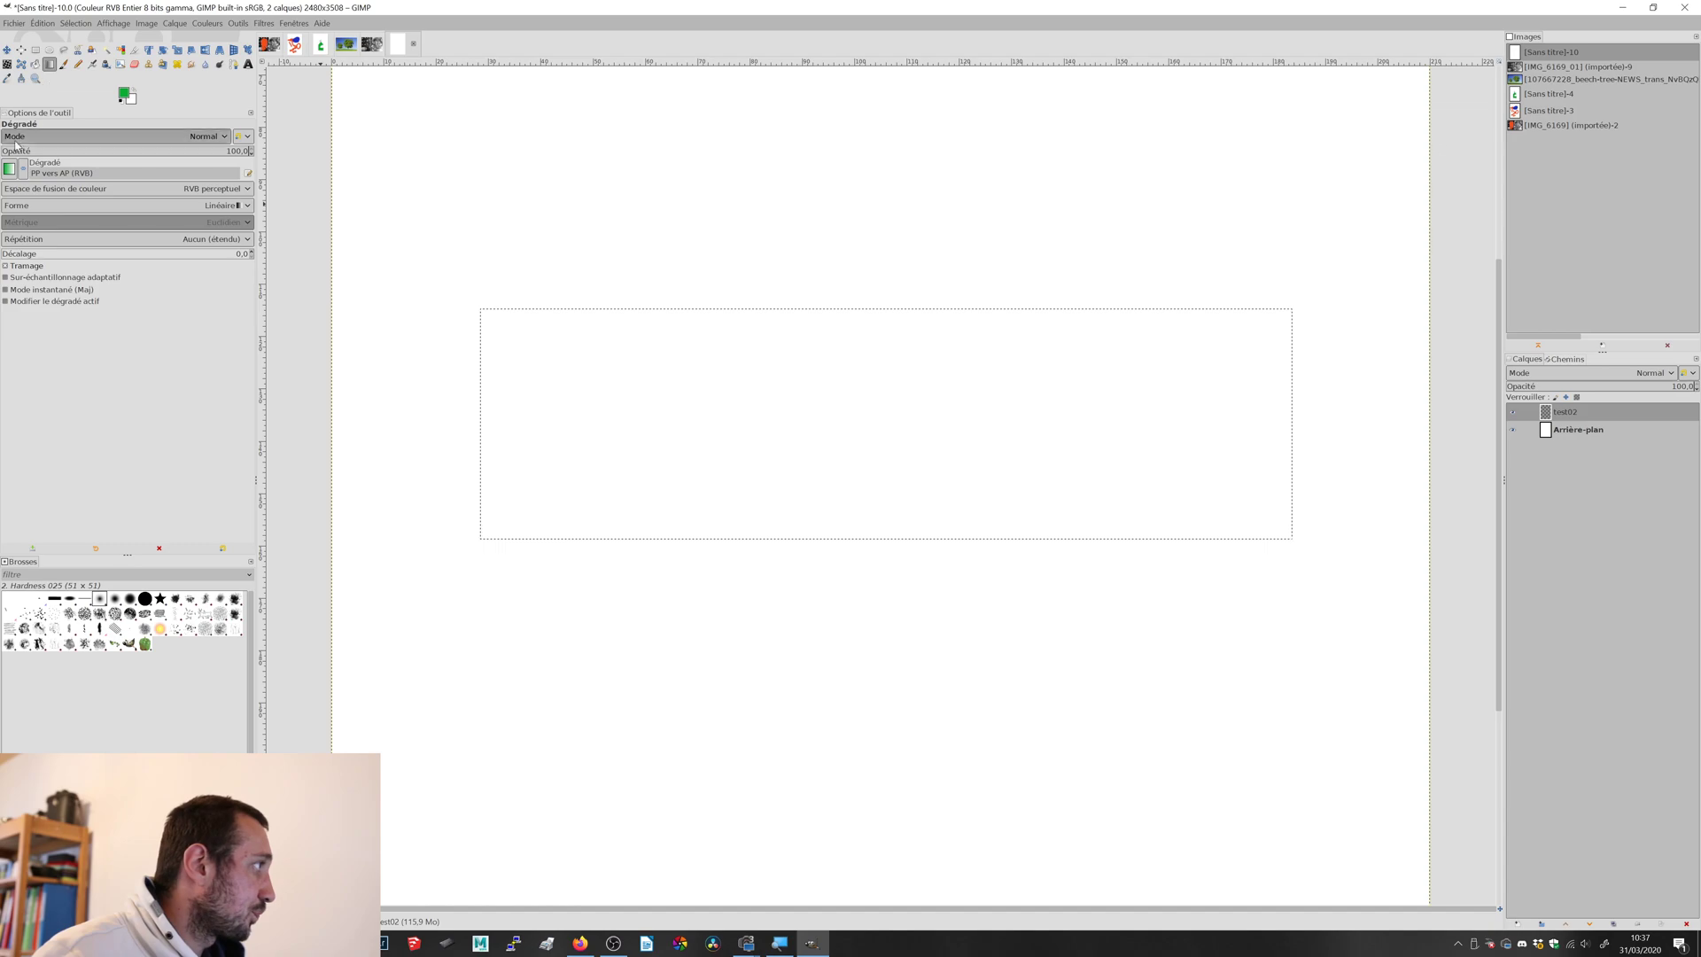
left_click(12, 169)
scroll(31, 227, "down", 6)
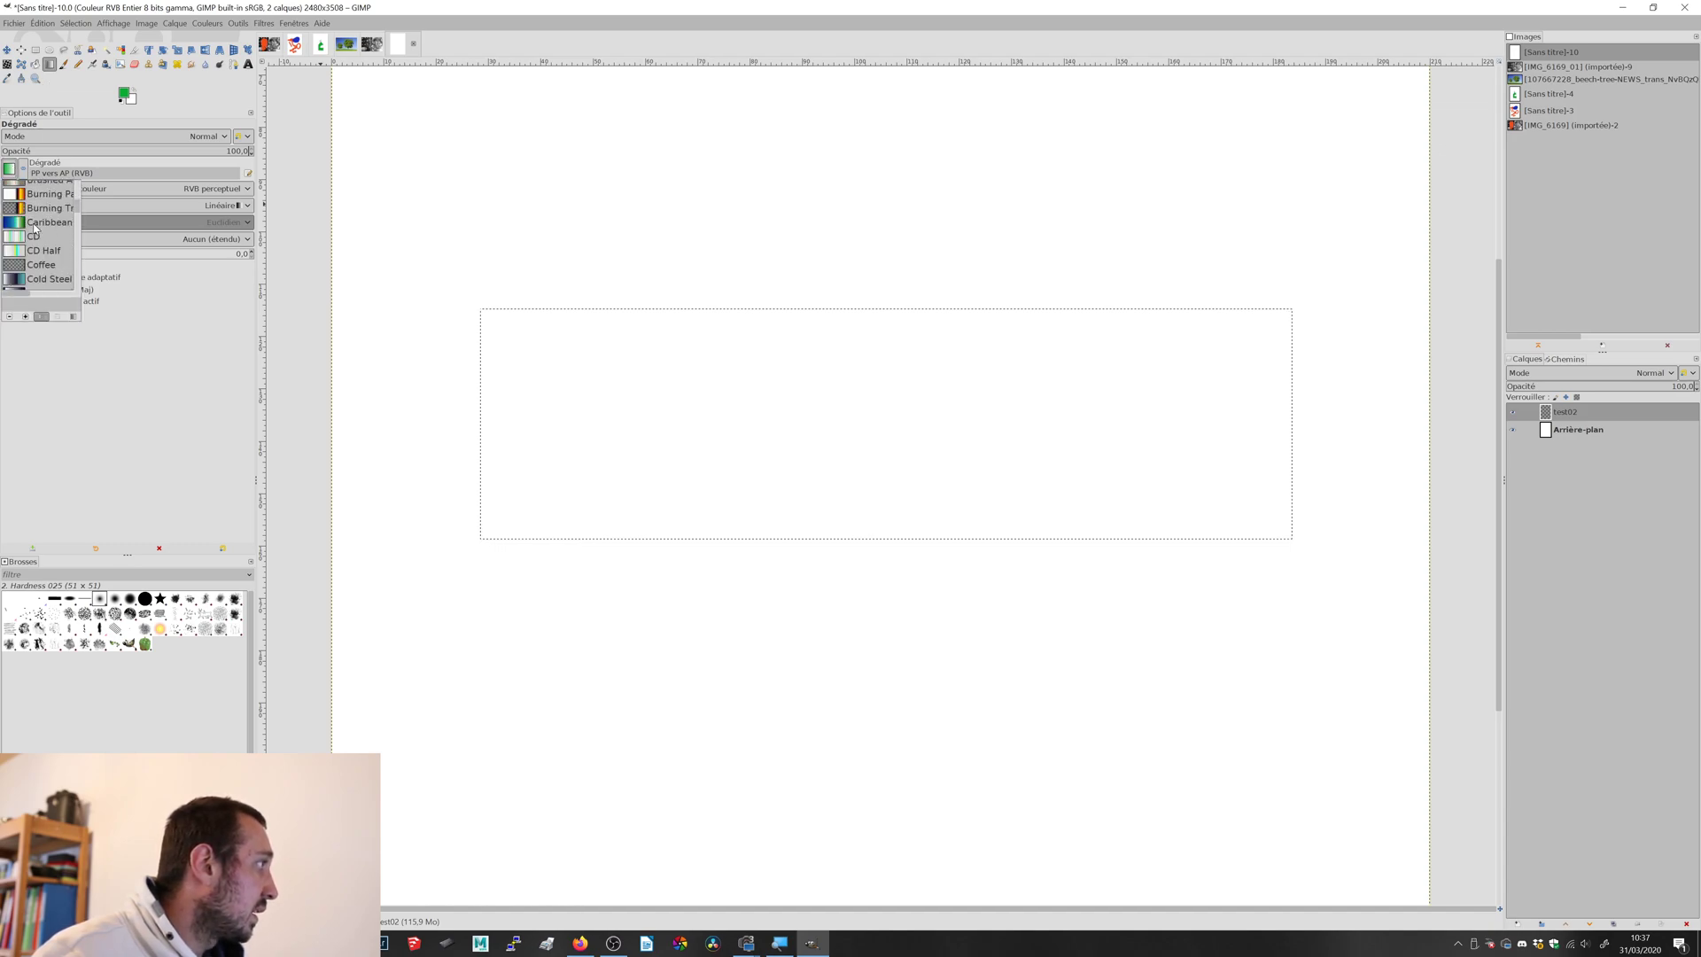
scroll(36, 234, "up", 1)
left_click(35, 233)
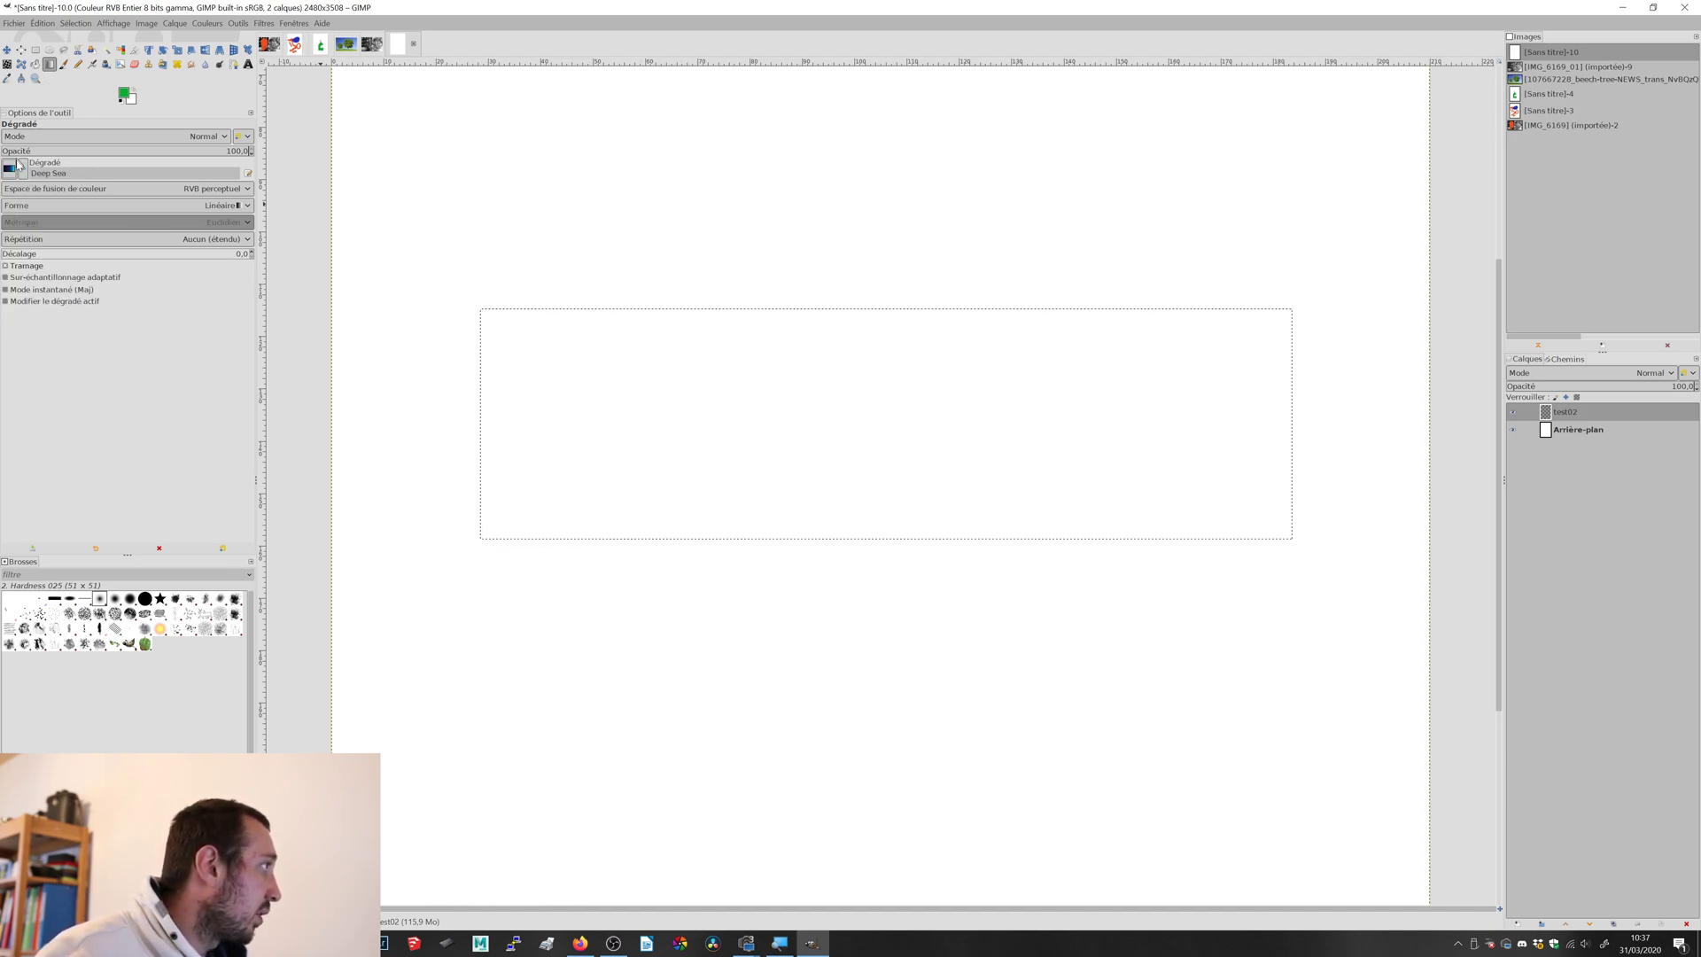
- Switch to the Default gradient and fill the rectangle with a horizontal white-to-black blend about 154 mm long
left_click(20, 172)
scroll(23, 232, "down", 10)
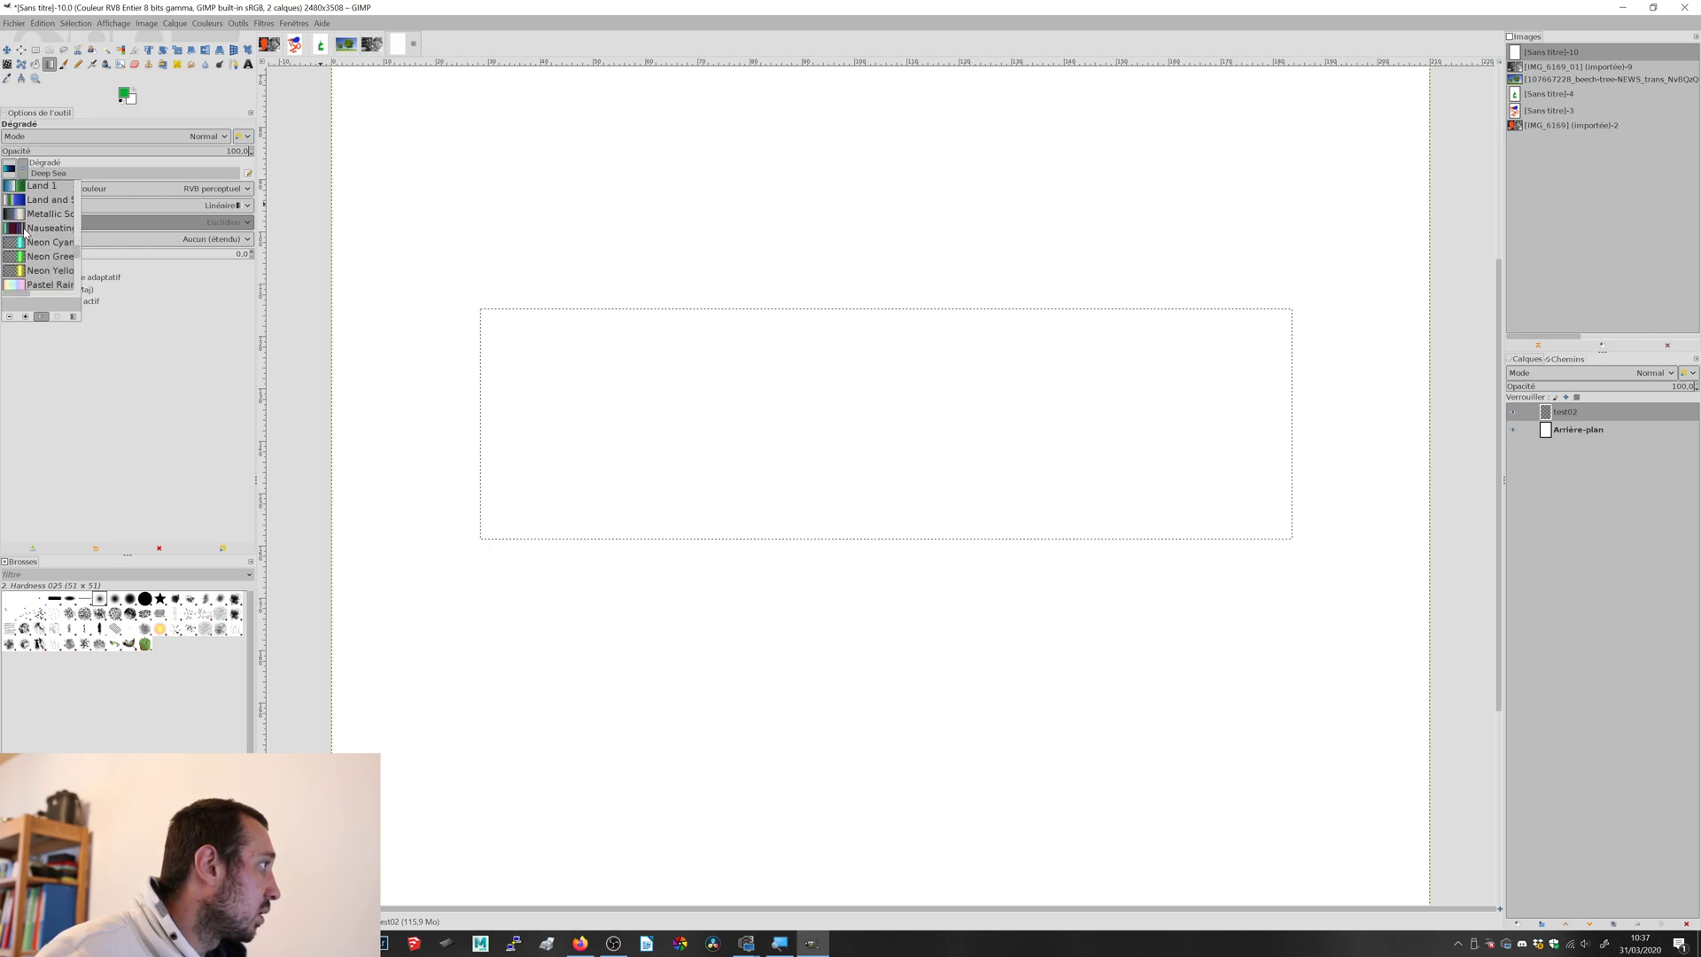
scroll(23, 232, "down", 4)
scroll(35, 222, "up", 12)
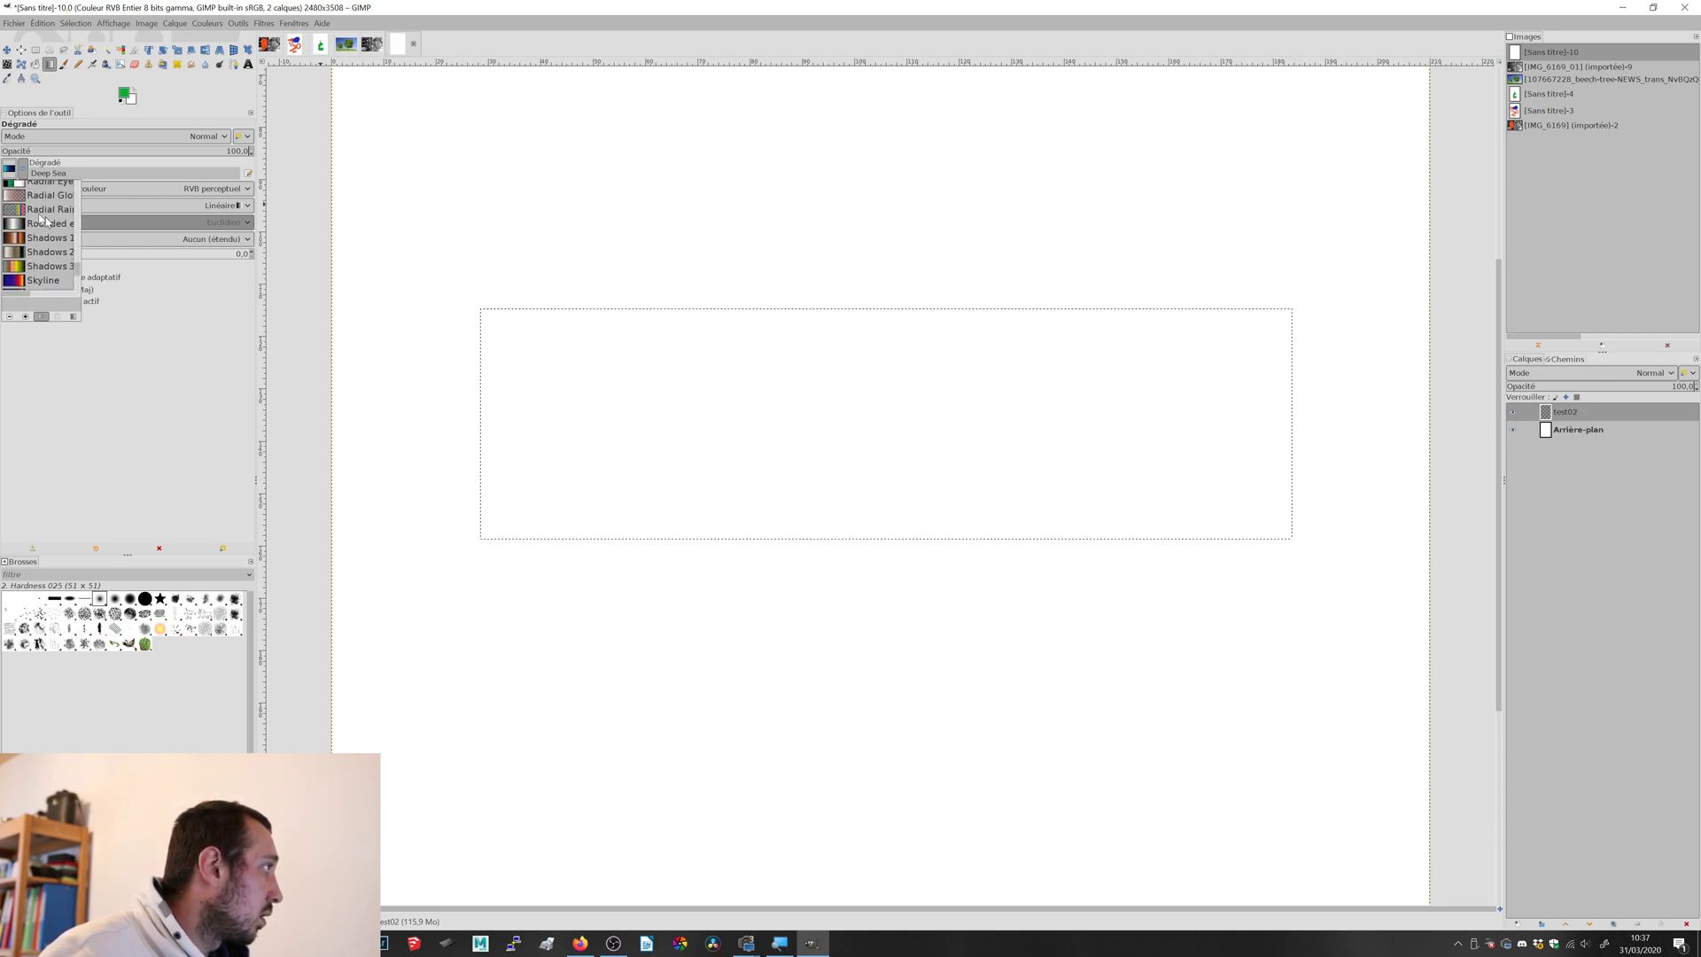
scroll(50, 241, "up", 8)
left_click(35, 219)
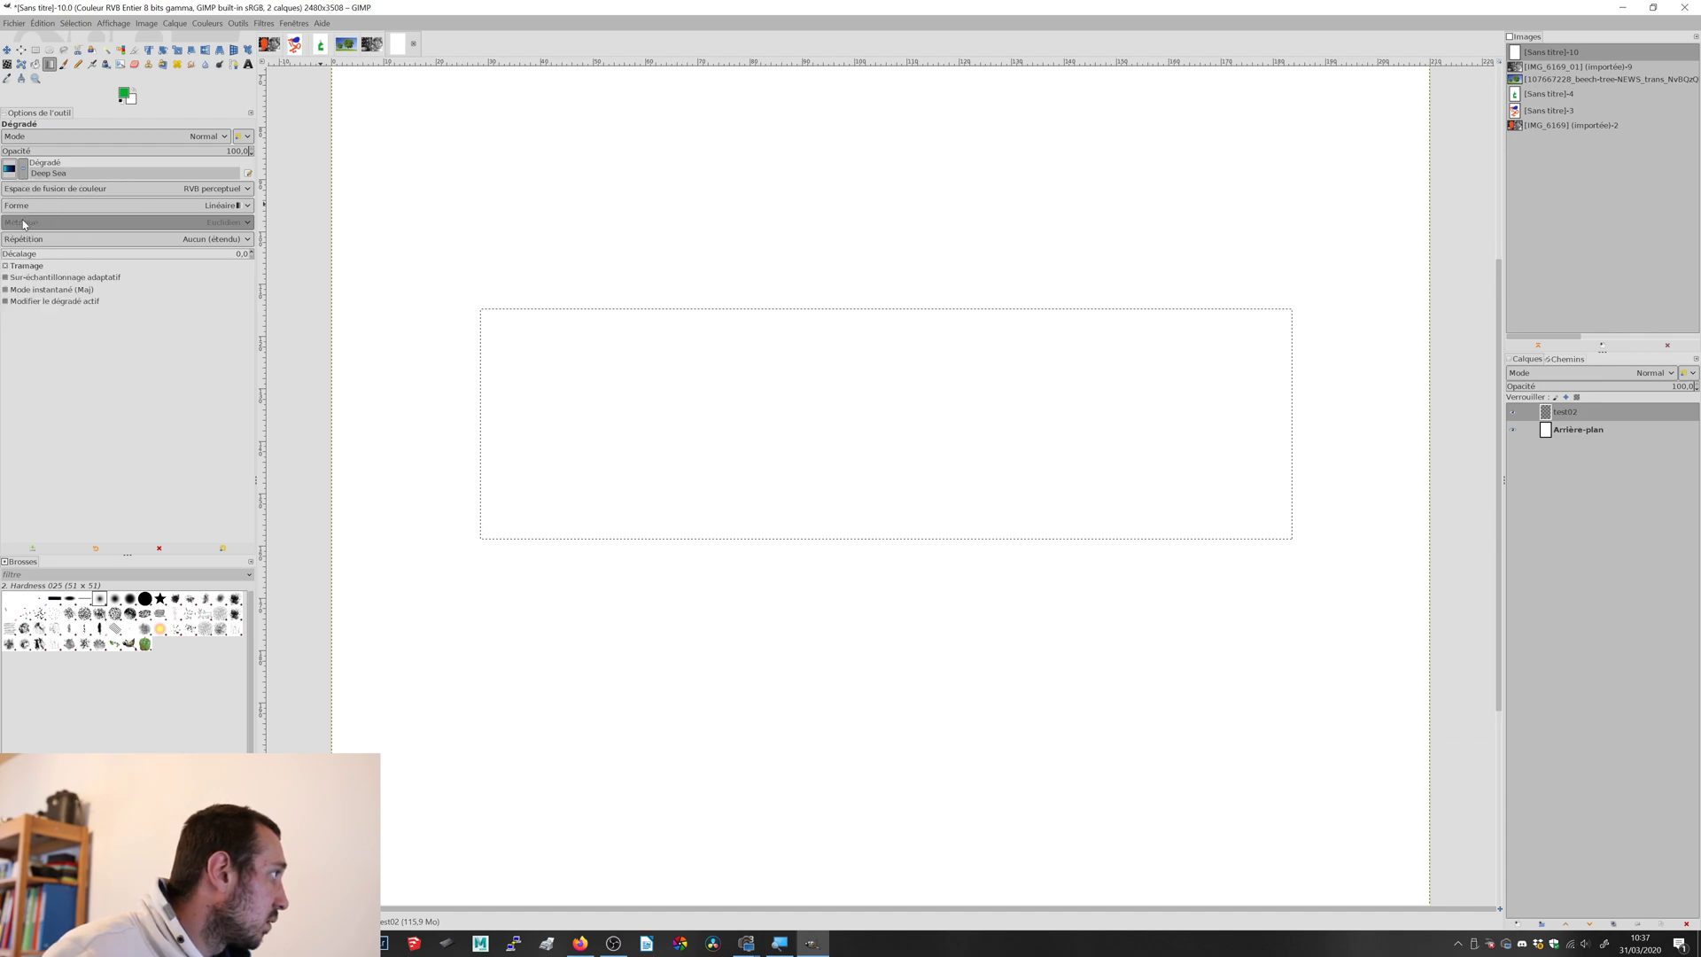
left_click_drag(483, 423, 1290, 422)
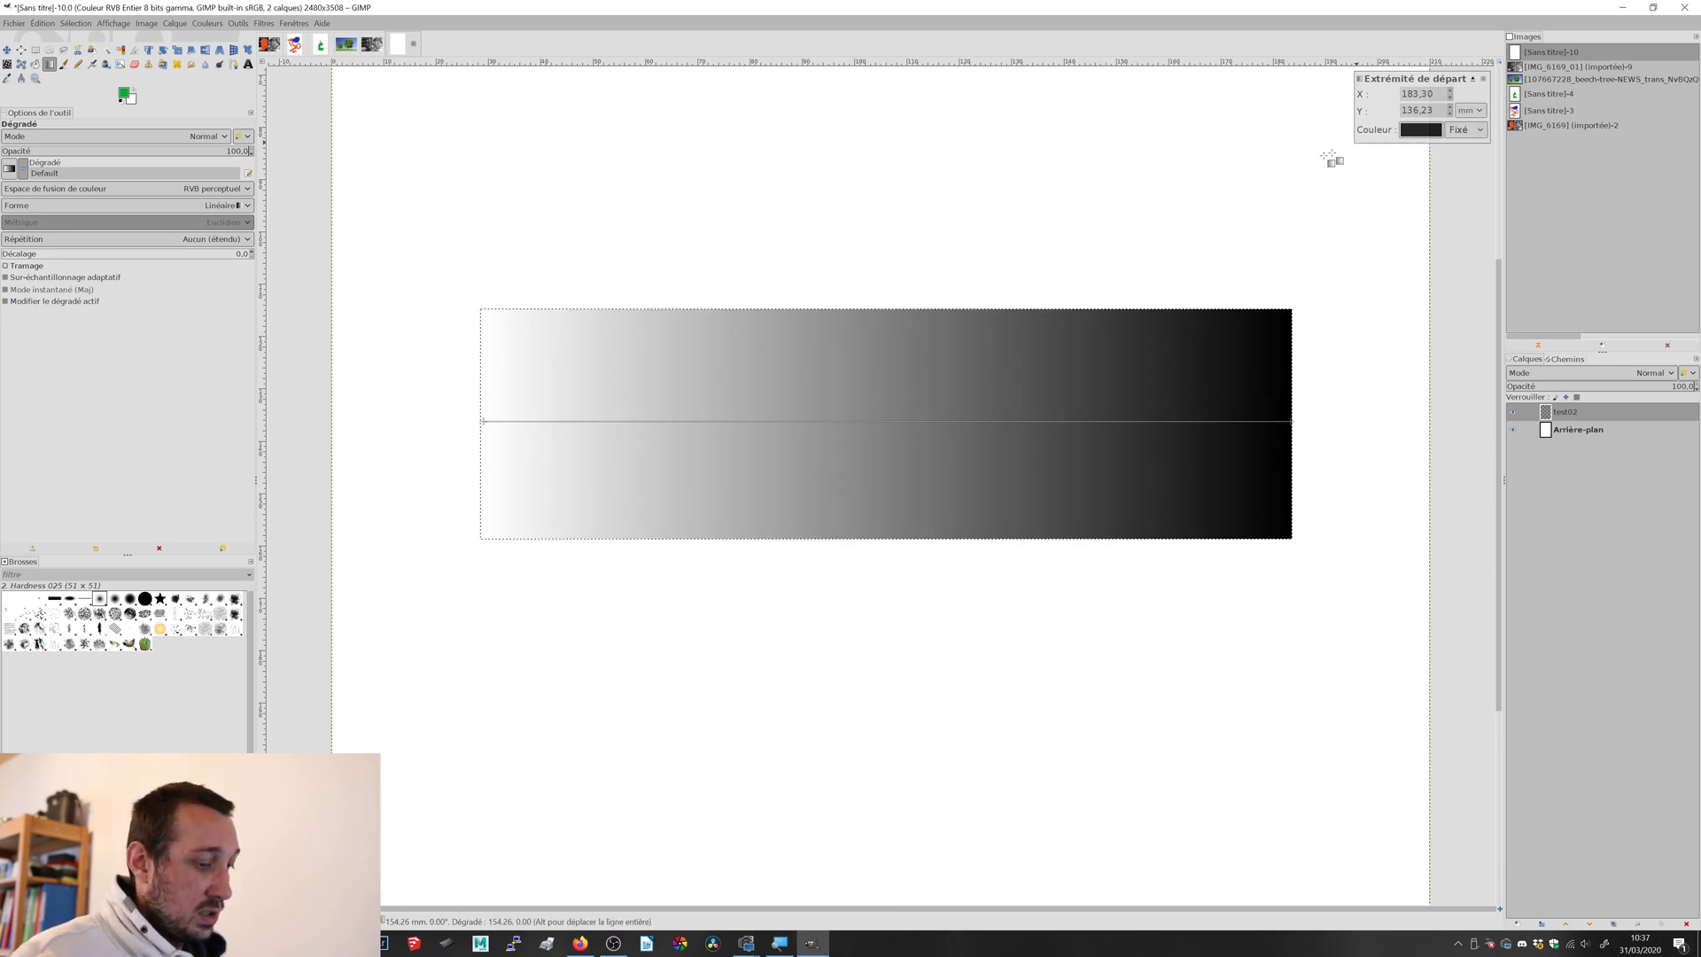
key("Return")
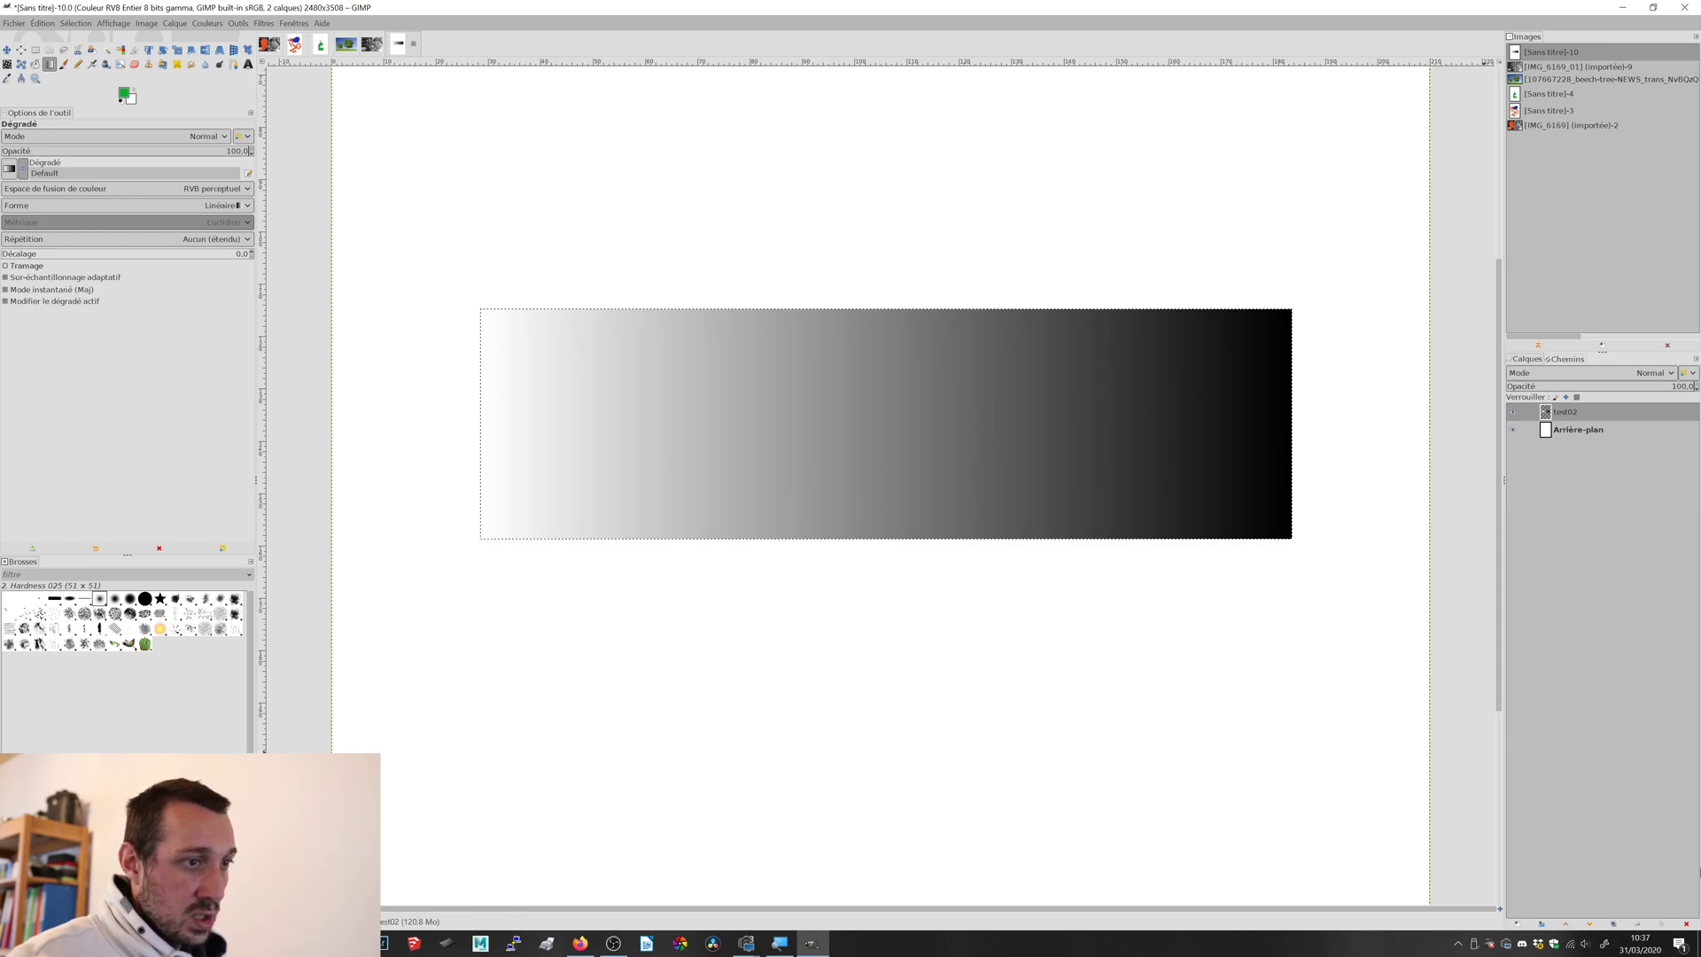
- Add another transparent layer above the gradient and paint it green inside the selection with the Hardness 025 brush at size 321
left_click(1517, 924)
left_click(1636, 918)
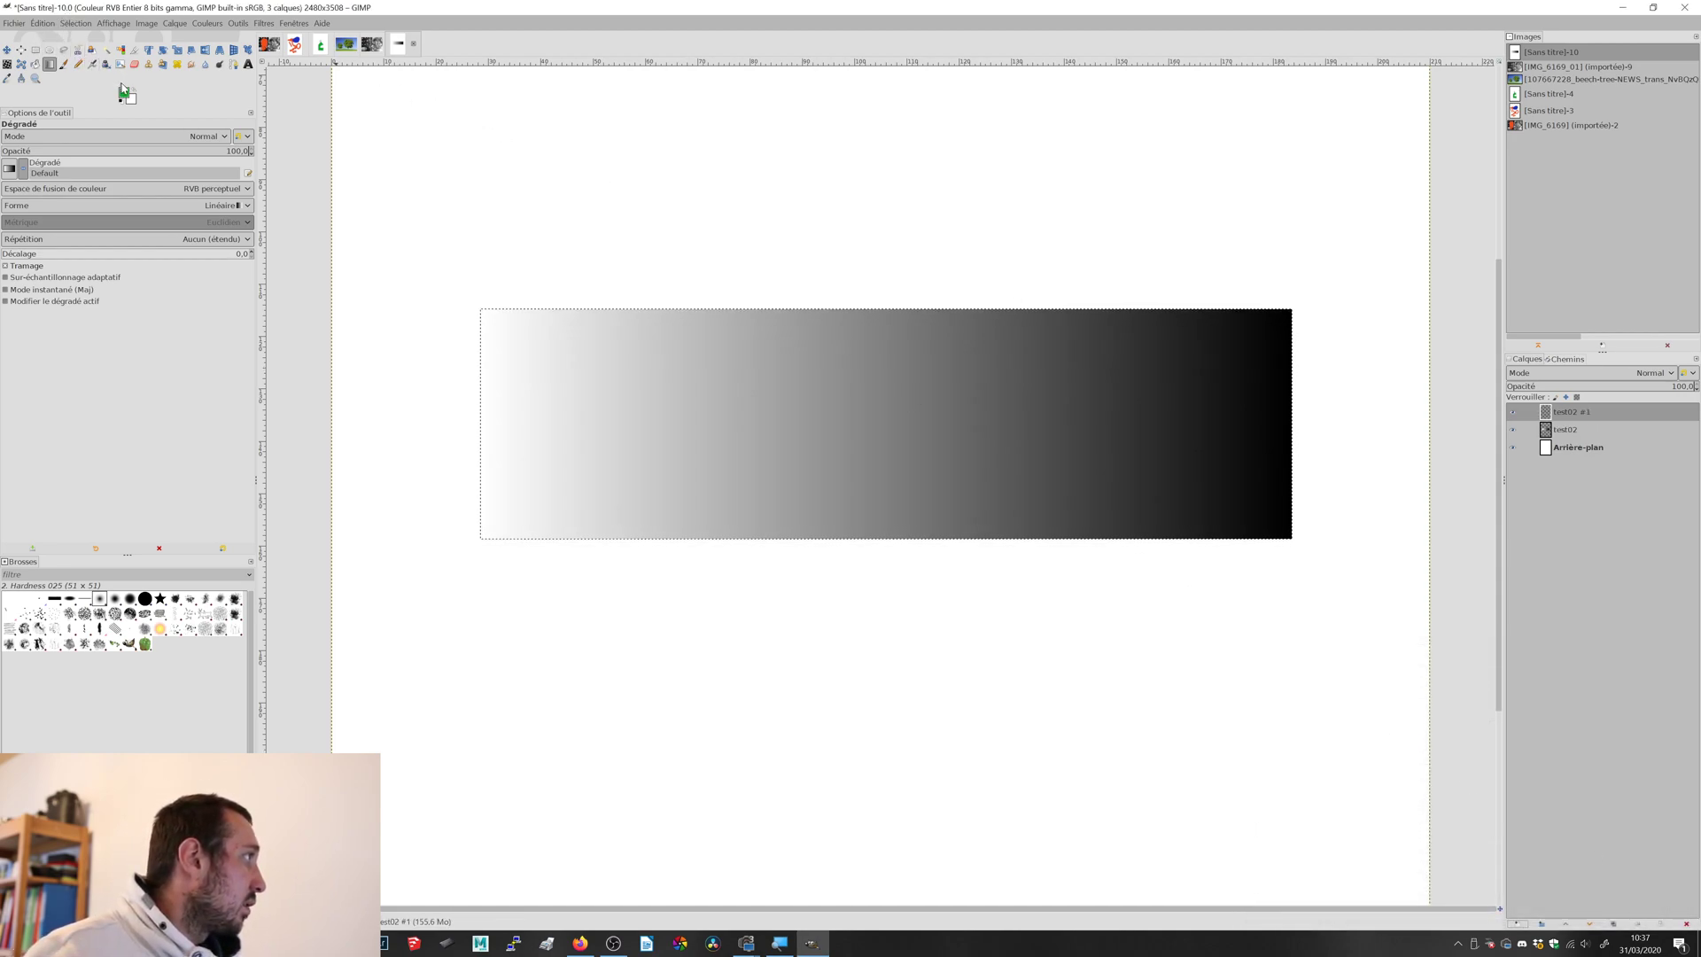
left_click(66, 63)
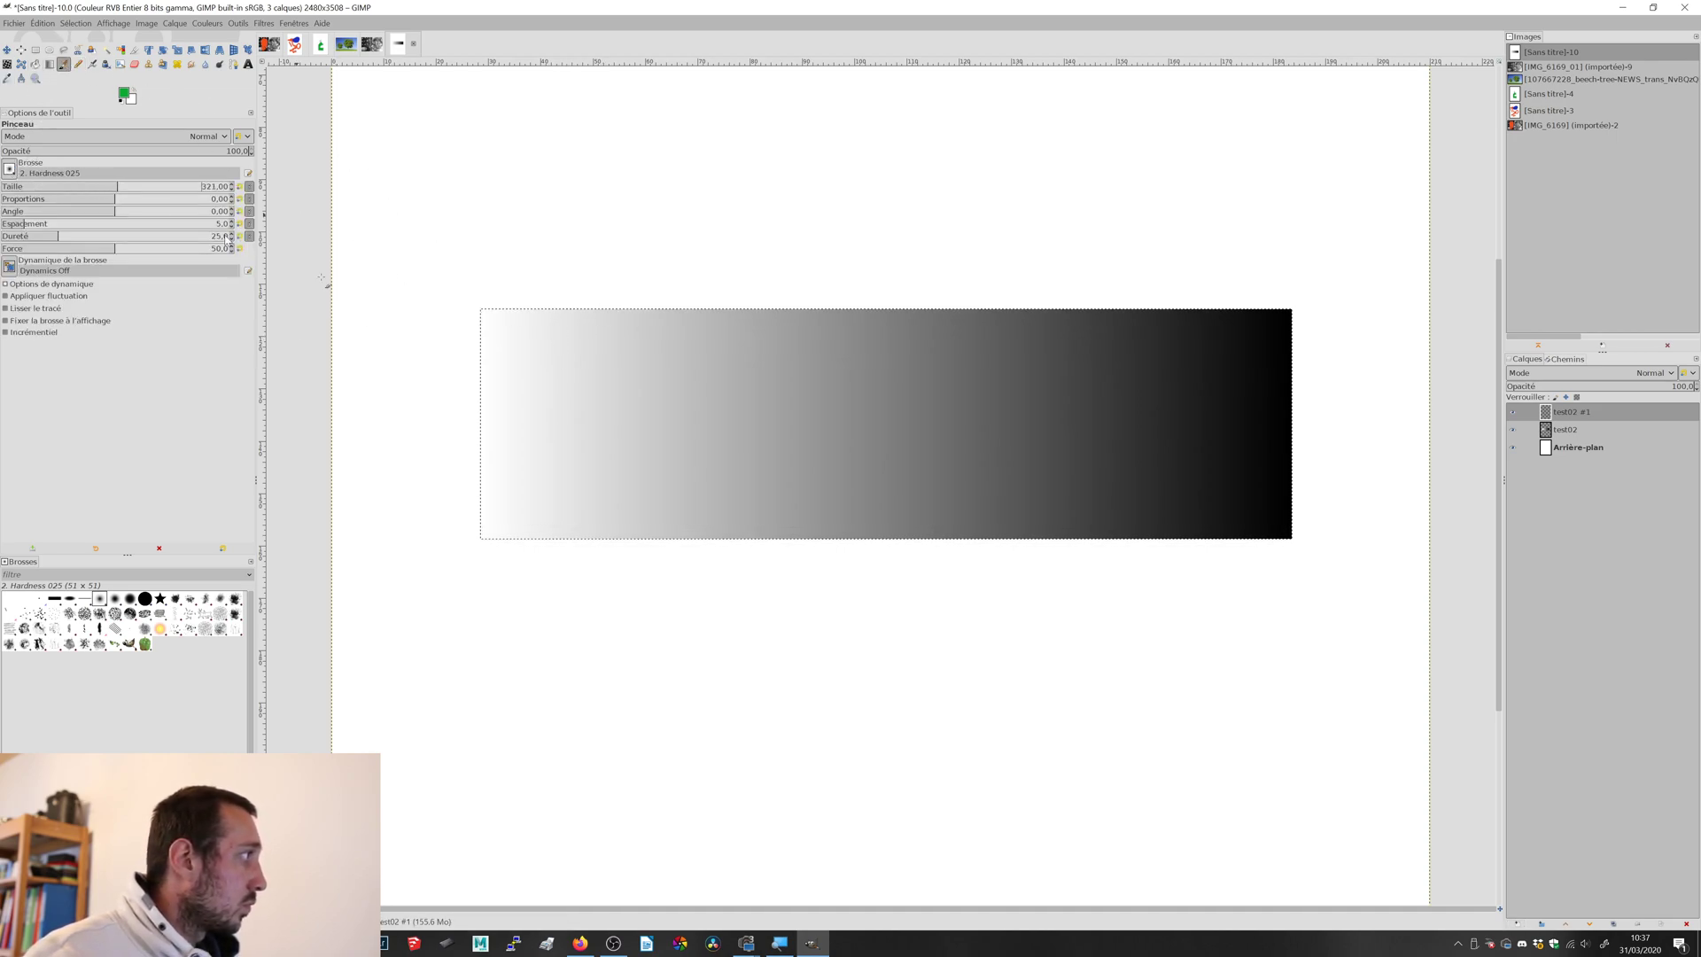
mouse_move(479, 412)
left_mouse_down()
mouse_move(1287, 443)
mouse_move(786, 426)
mouse_move(411, 388)
mouse_move(1310, 459)
mouse_move(398, 460)
mouse_move(512, 511)
mouse_move(1405, 493)
mouse_move(1169, 323)
mouse_move(1322, 358)
left_mouse_up()
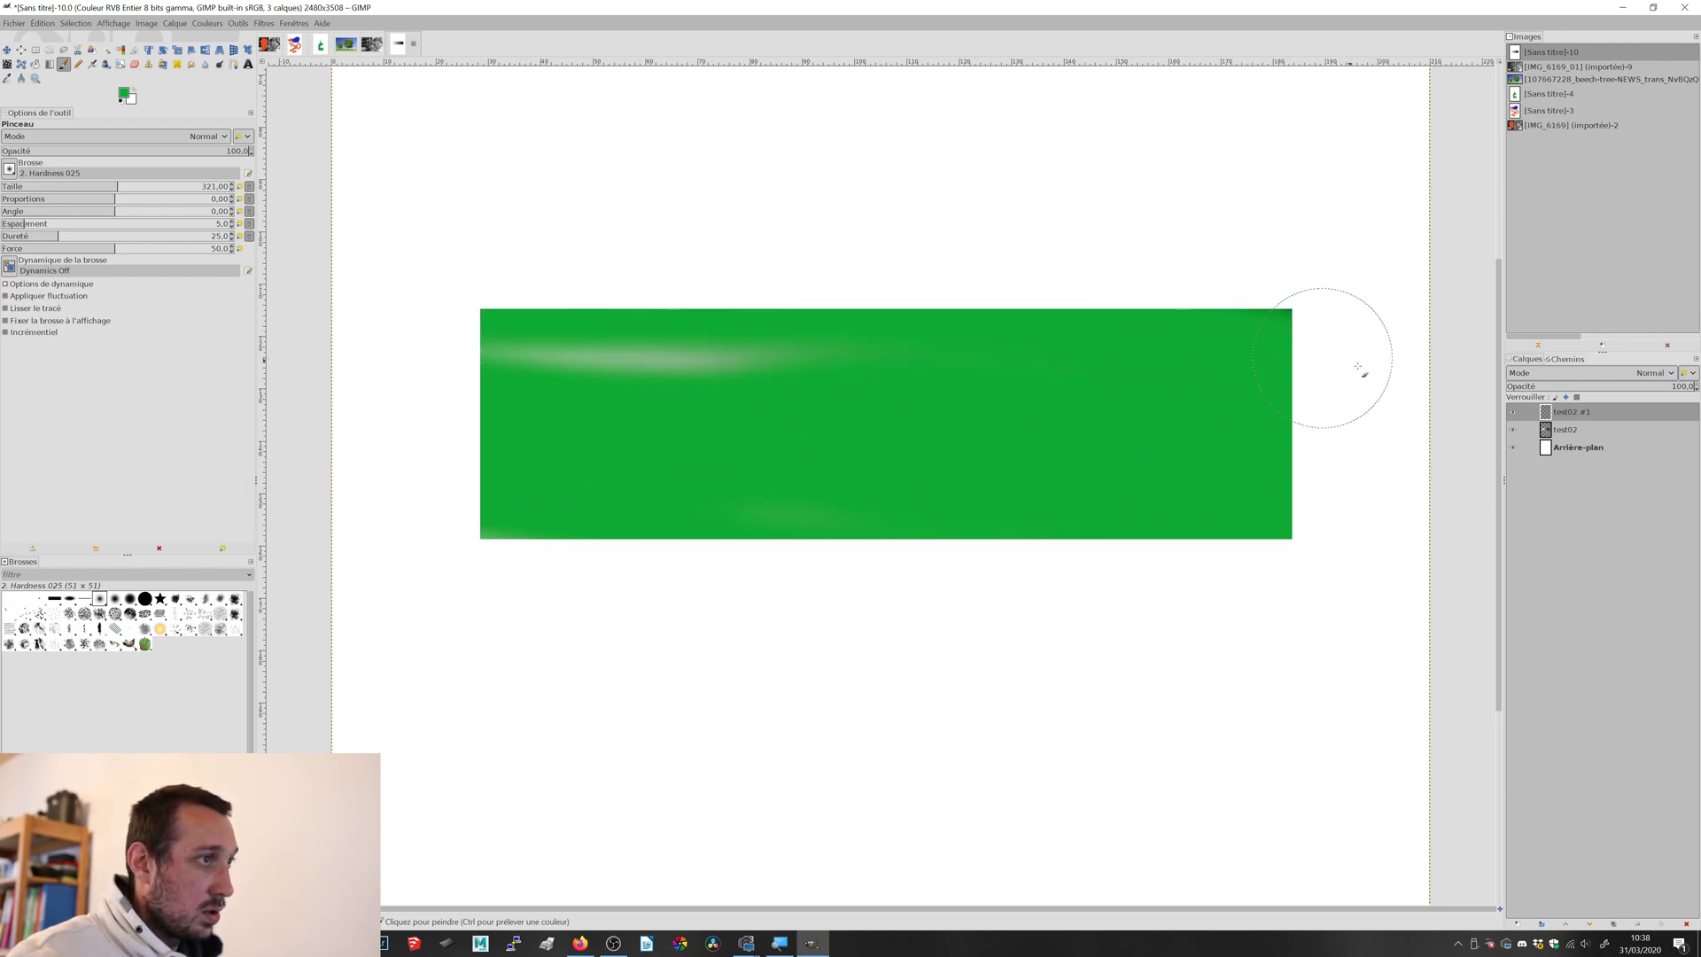
left_click_drag(417, 355, 864, 353)
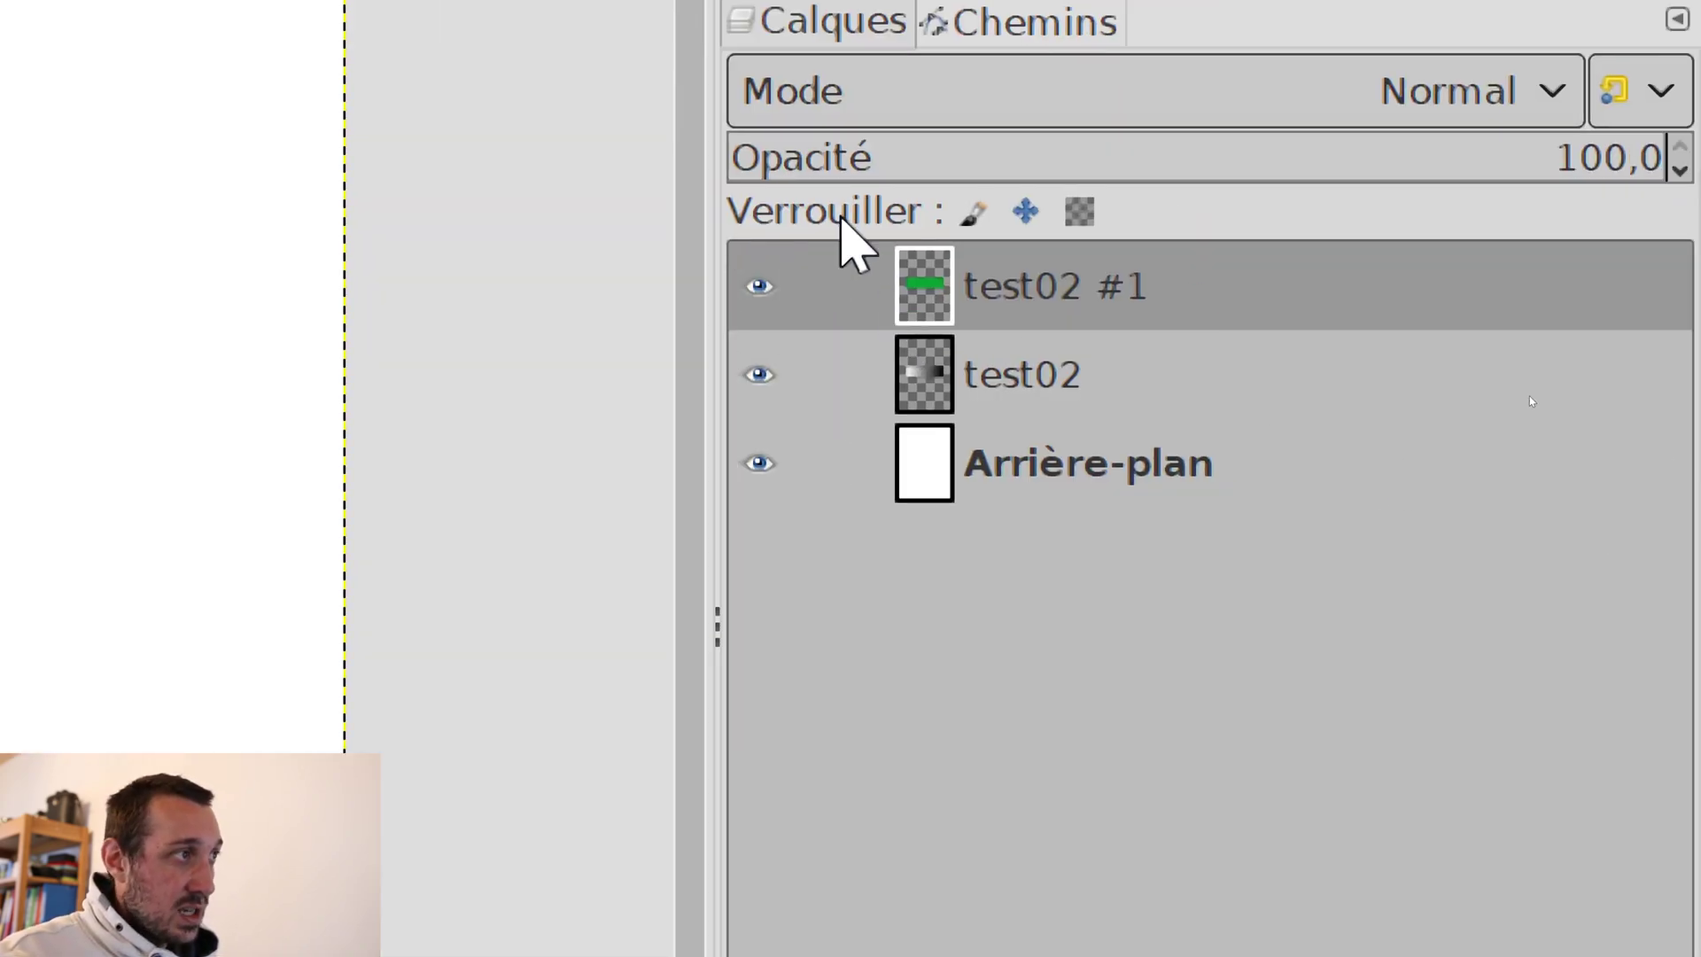
- Set the green layer's blending mode to Couleur TSL
left_click(1583, 414)
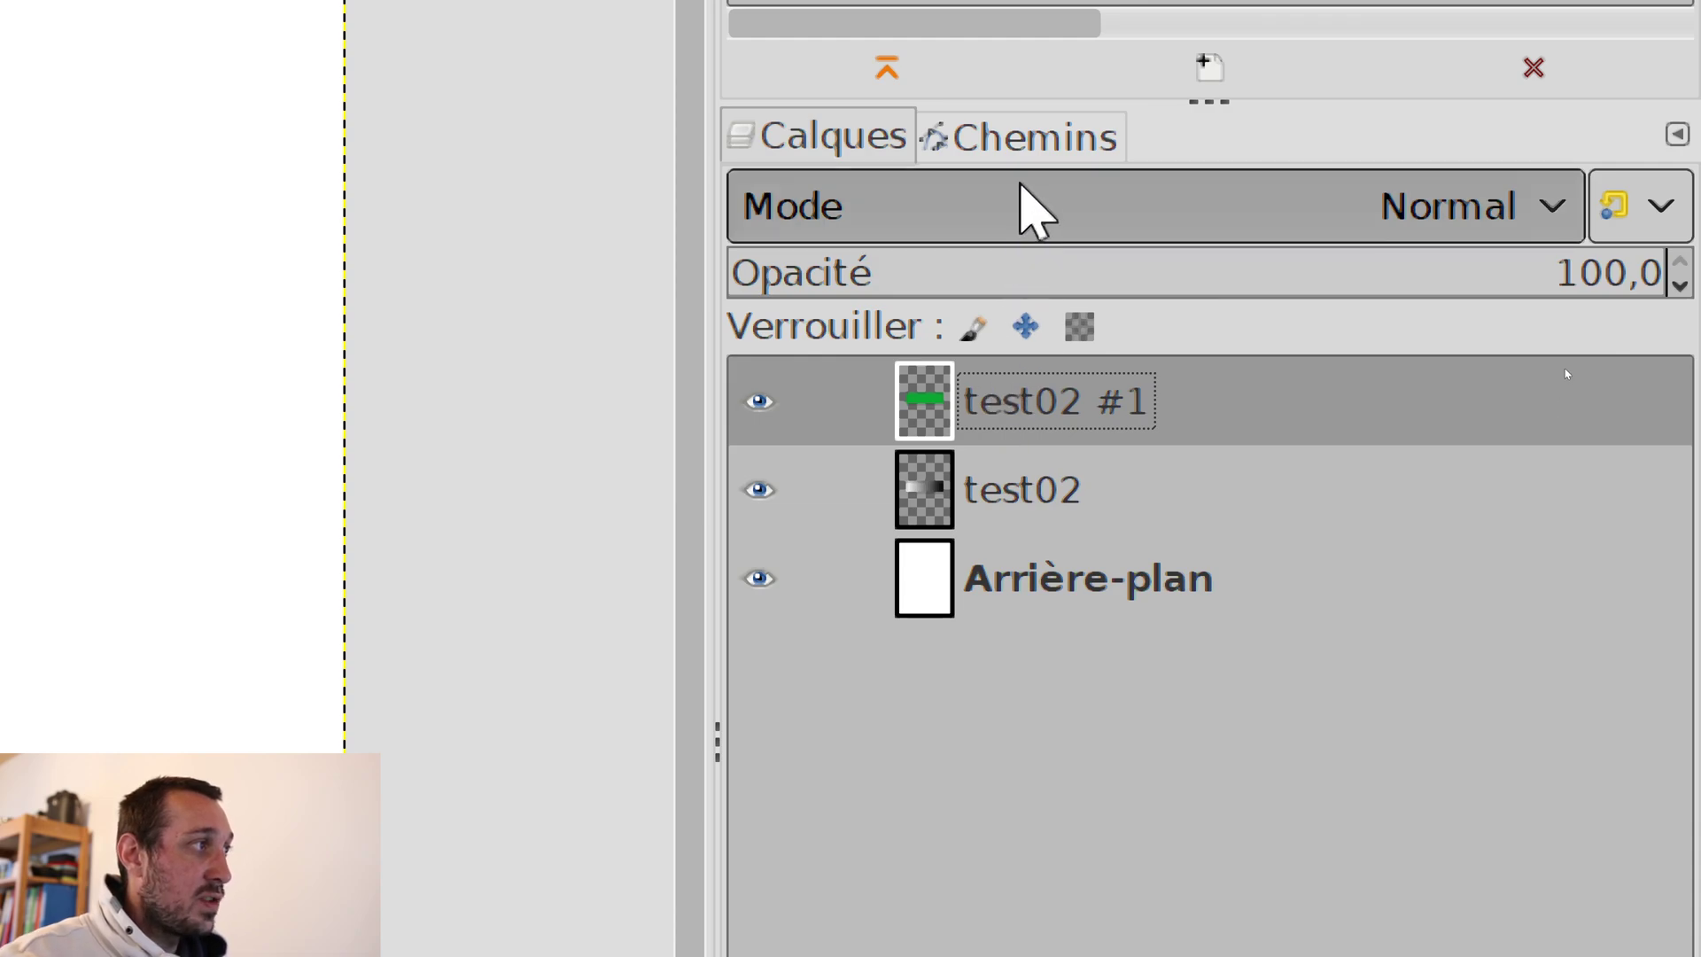
left_click(1048, 217)
scroll(1230, 835, "down", 5)
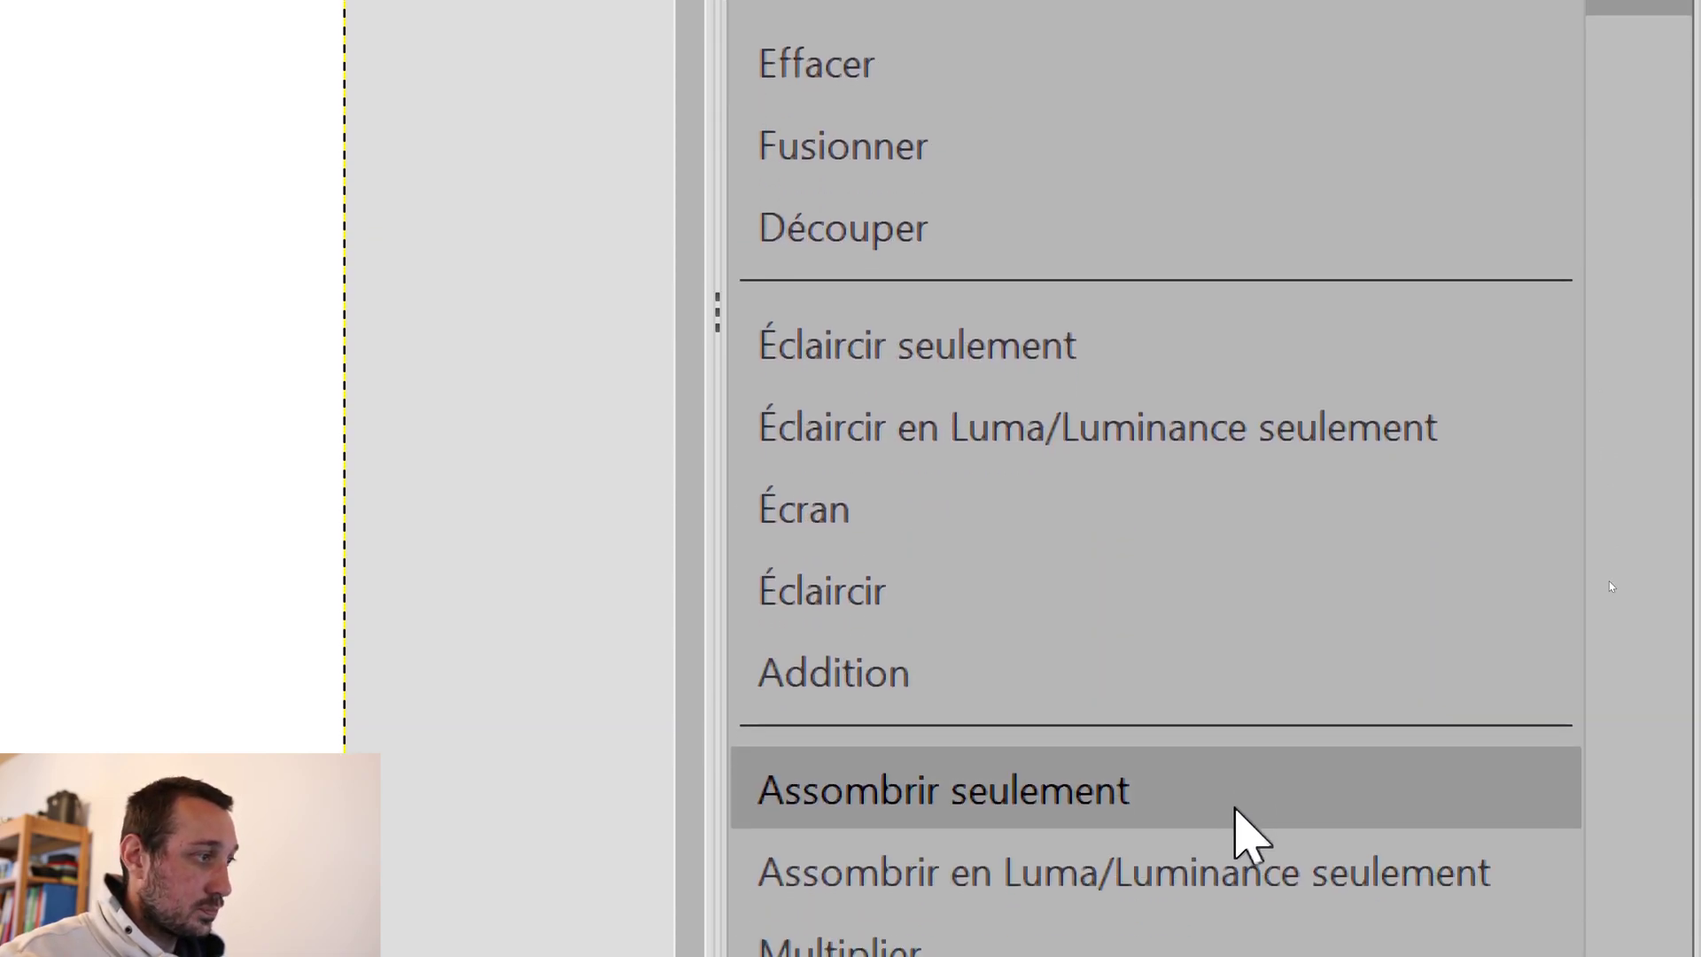
scroll(1378, 859, "down", 6)
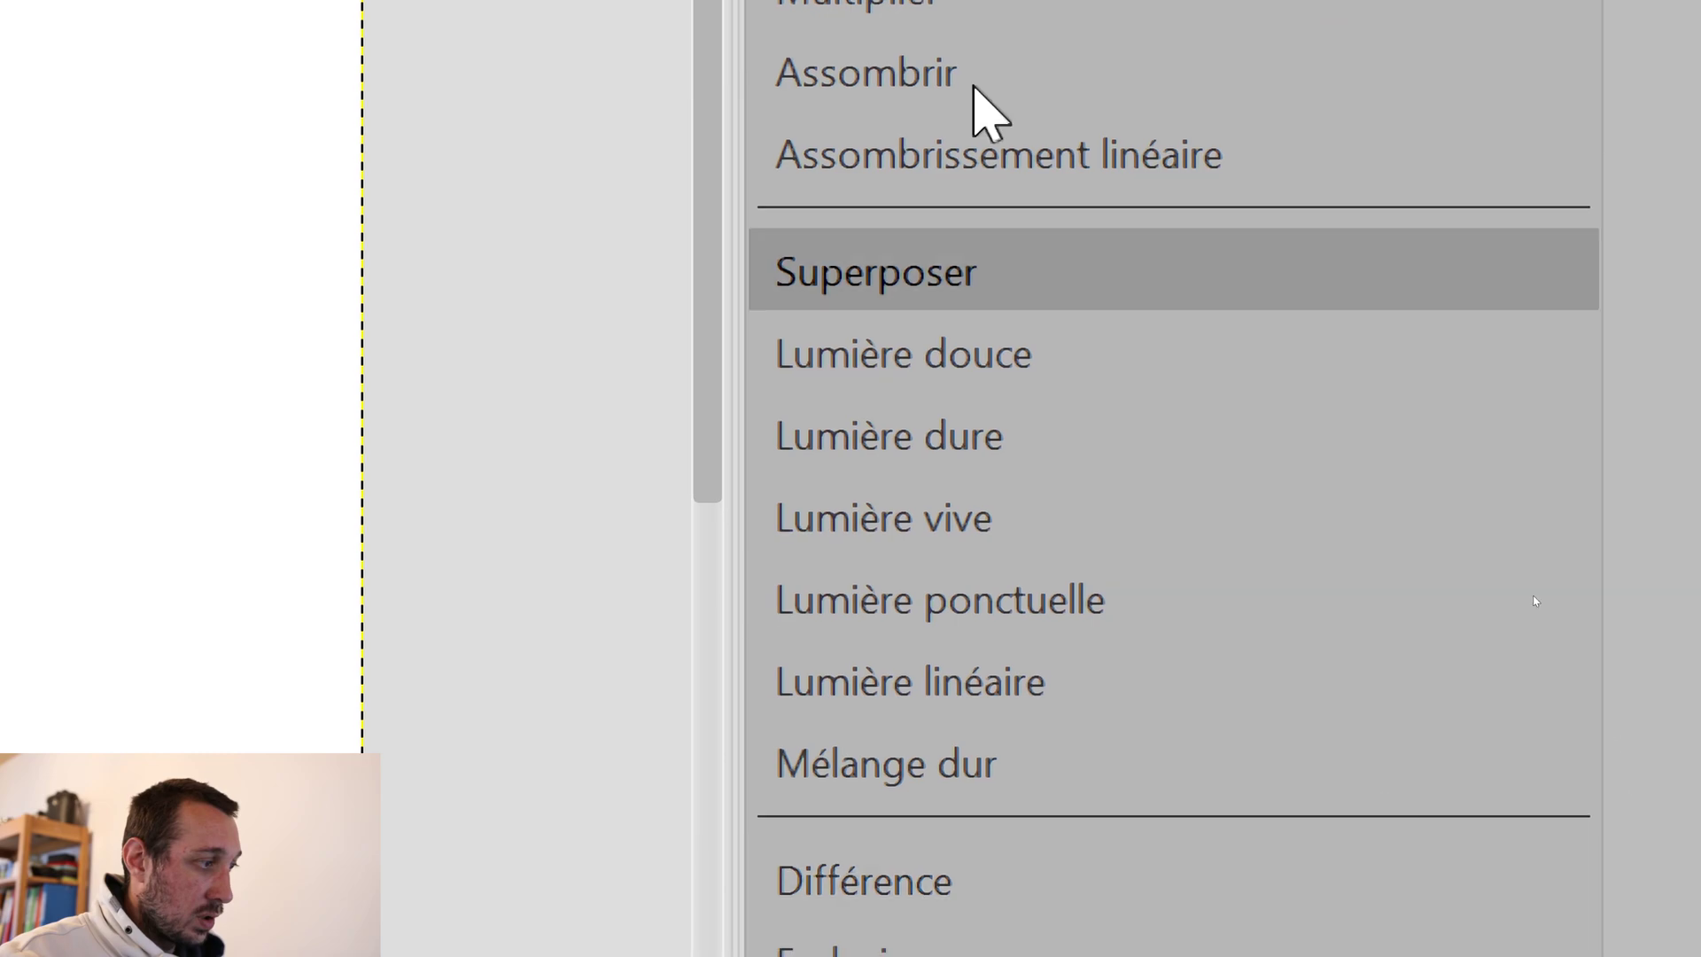
scroll(1317, 664, "up", 4)
scroll(1082, 760, "down", 1)
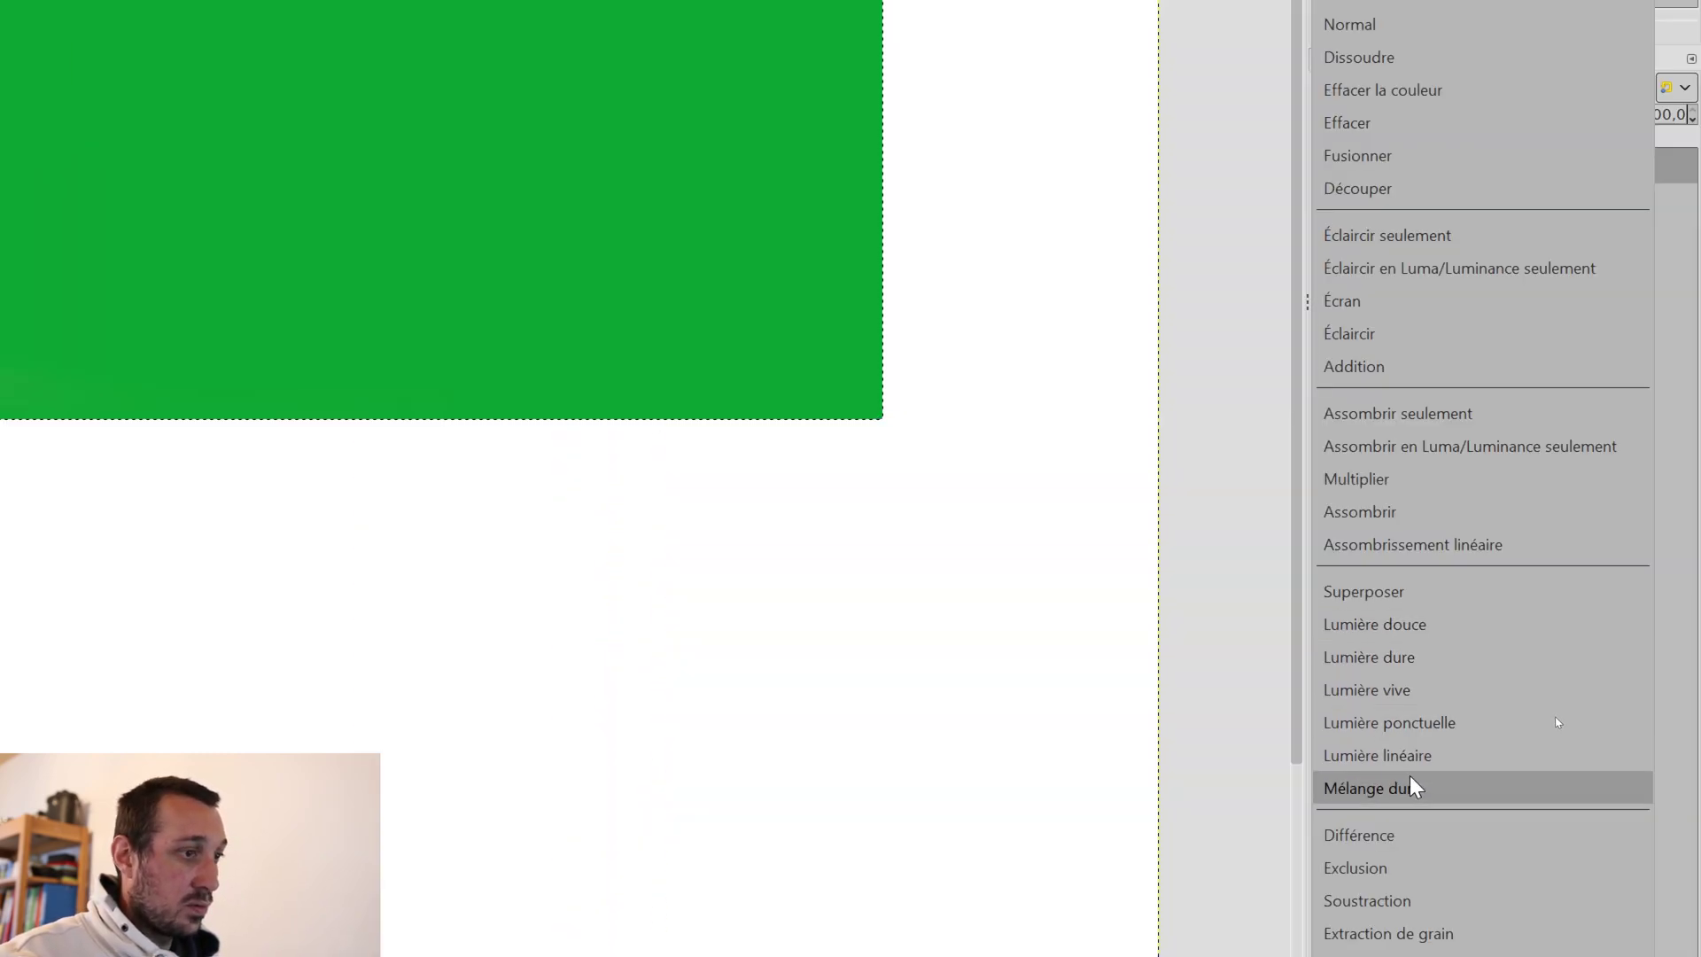
scroll(1054, 948, "down", 1)
scroll(1461, 620, "down", 3)
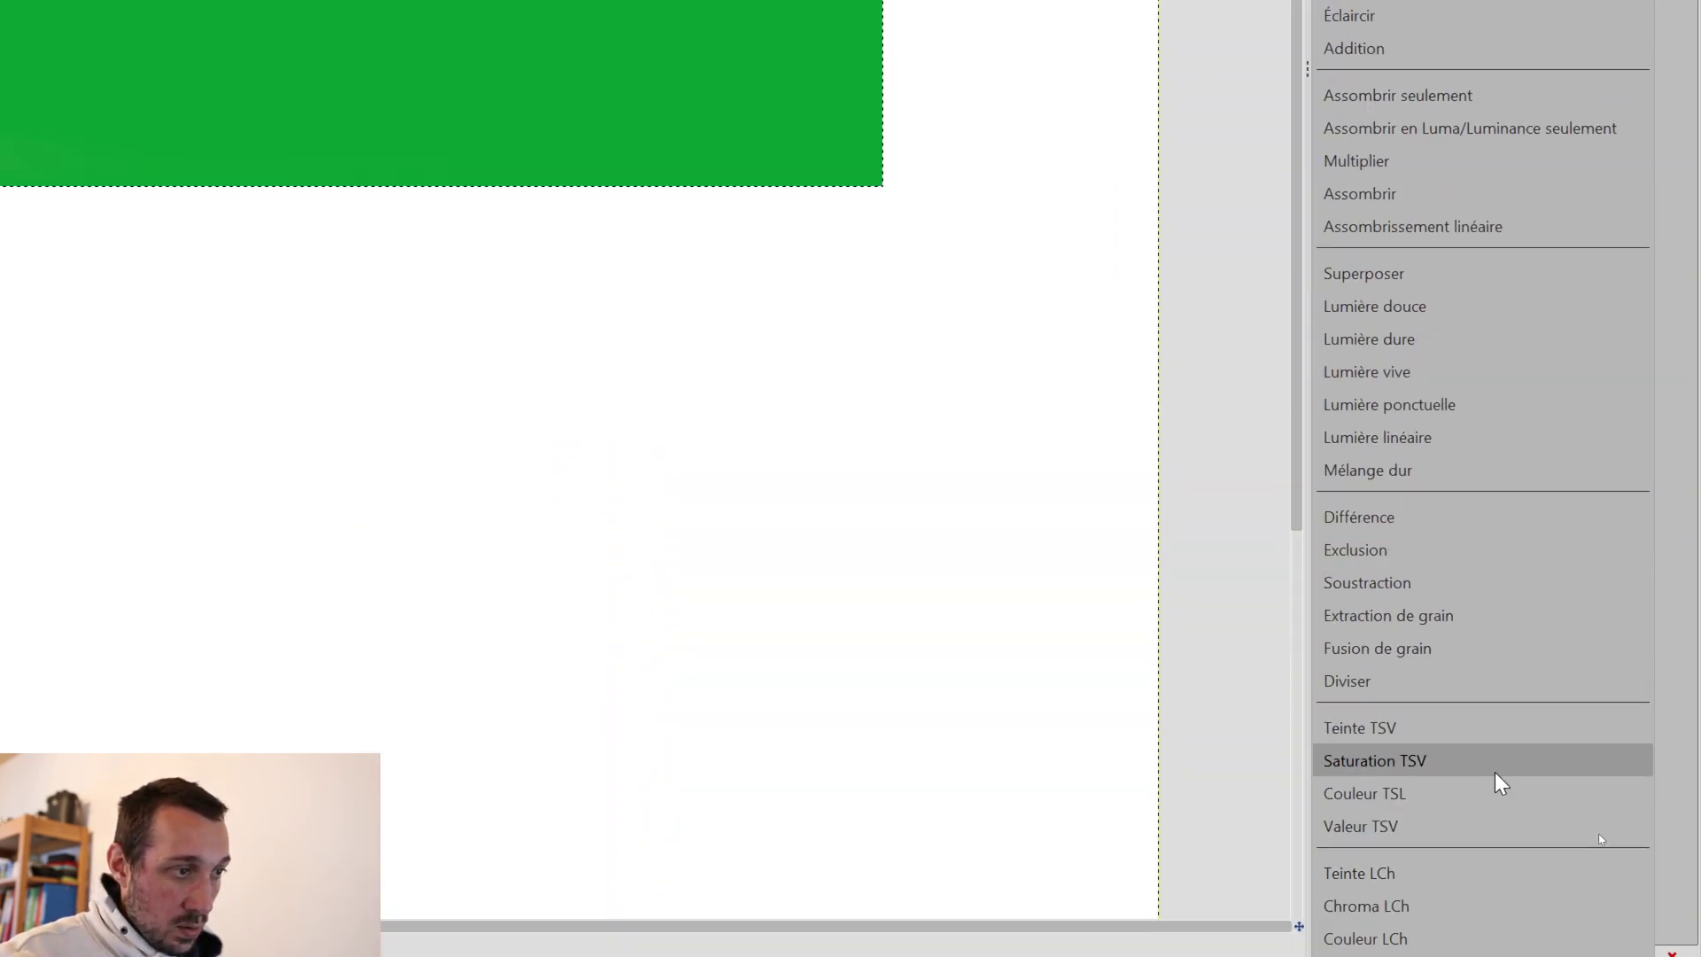
left_click(1421, 802)
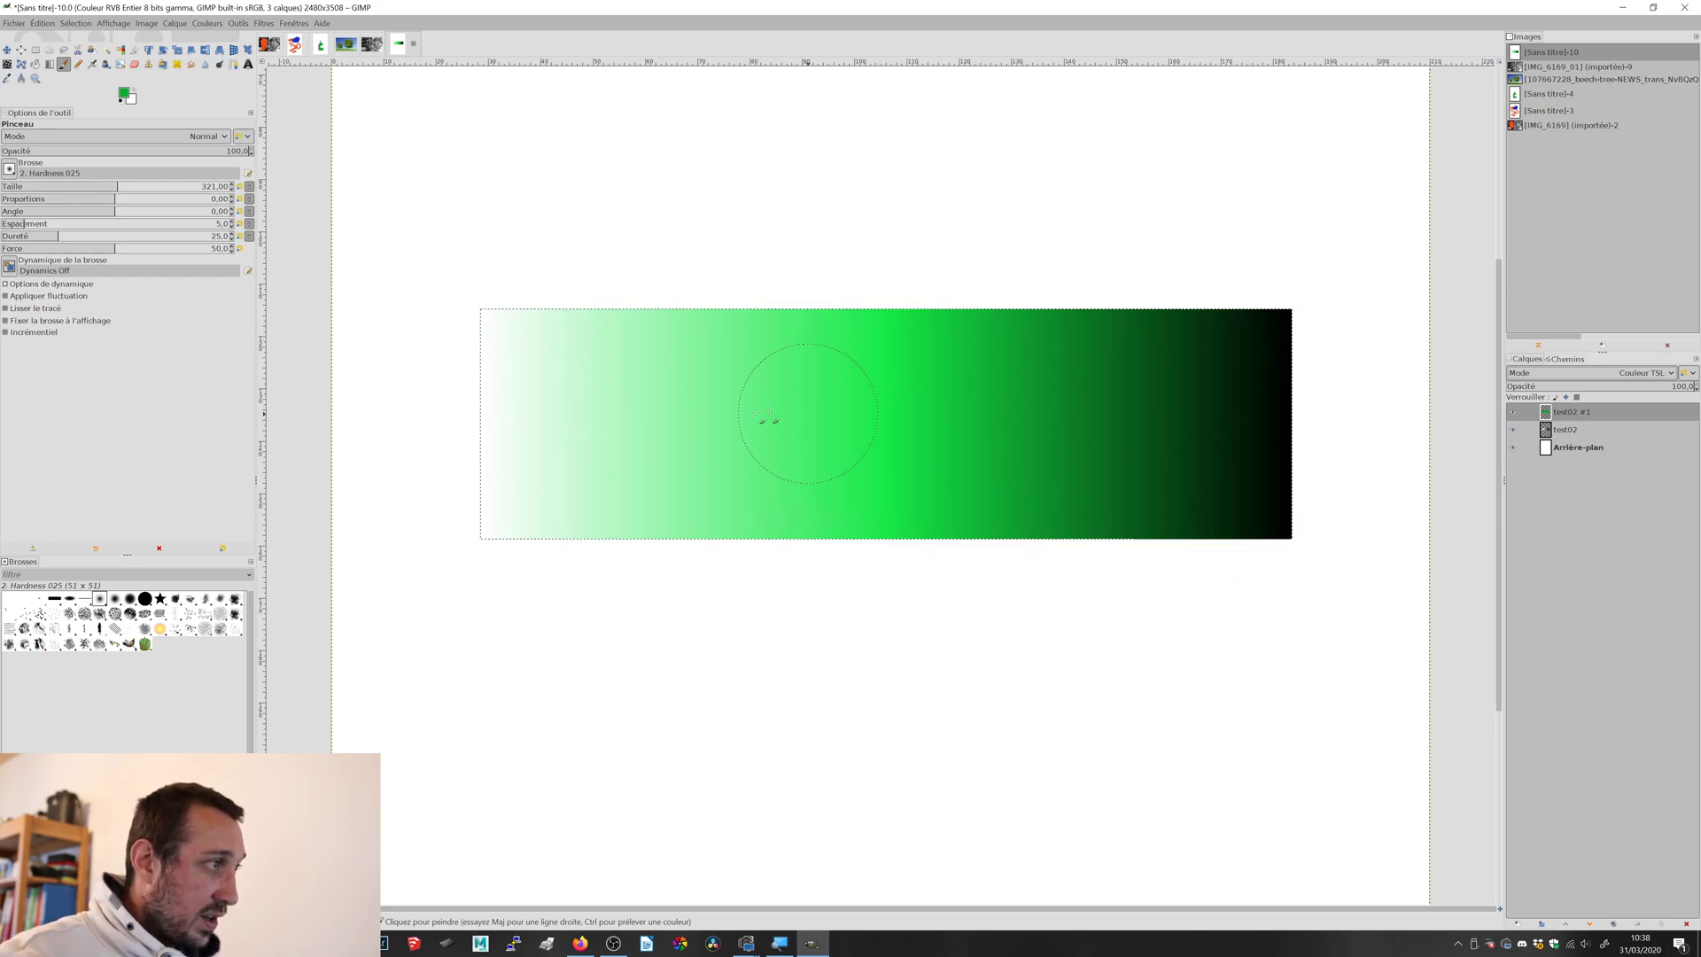
- Toggle the green layer's visibility to compare the grey gradient with the colourised one, leaving it visible
left_click(1513, 413)
left_click(1514, 413)
left_click(1514, 413)
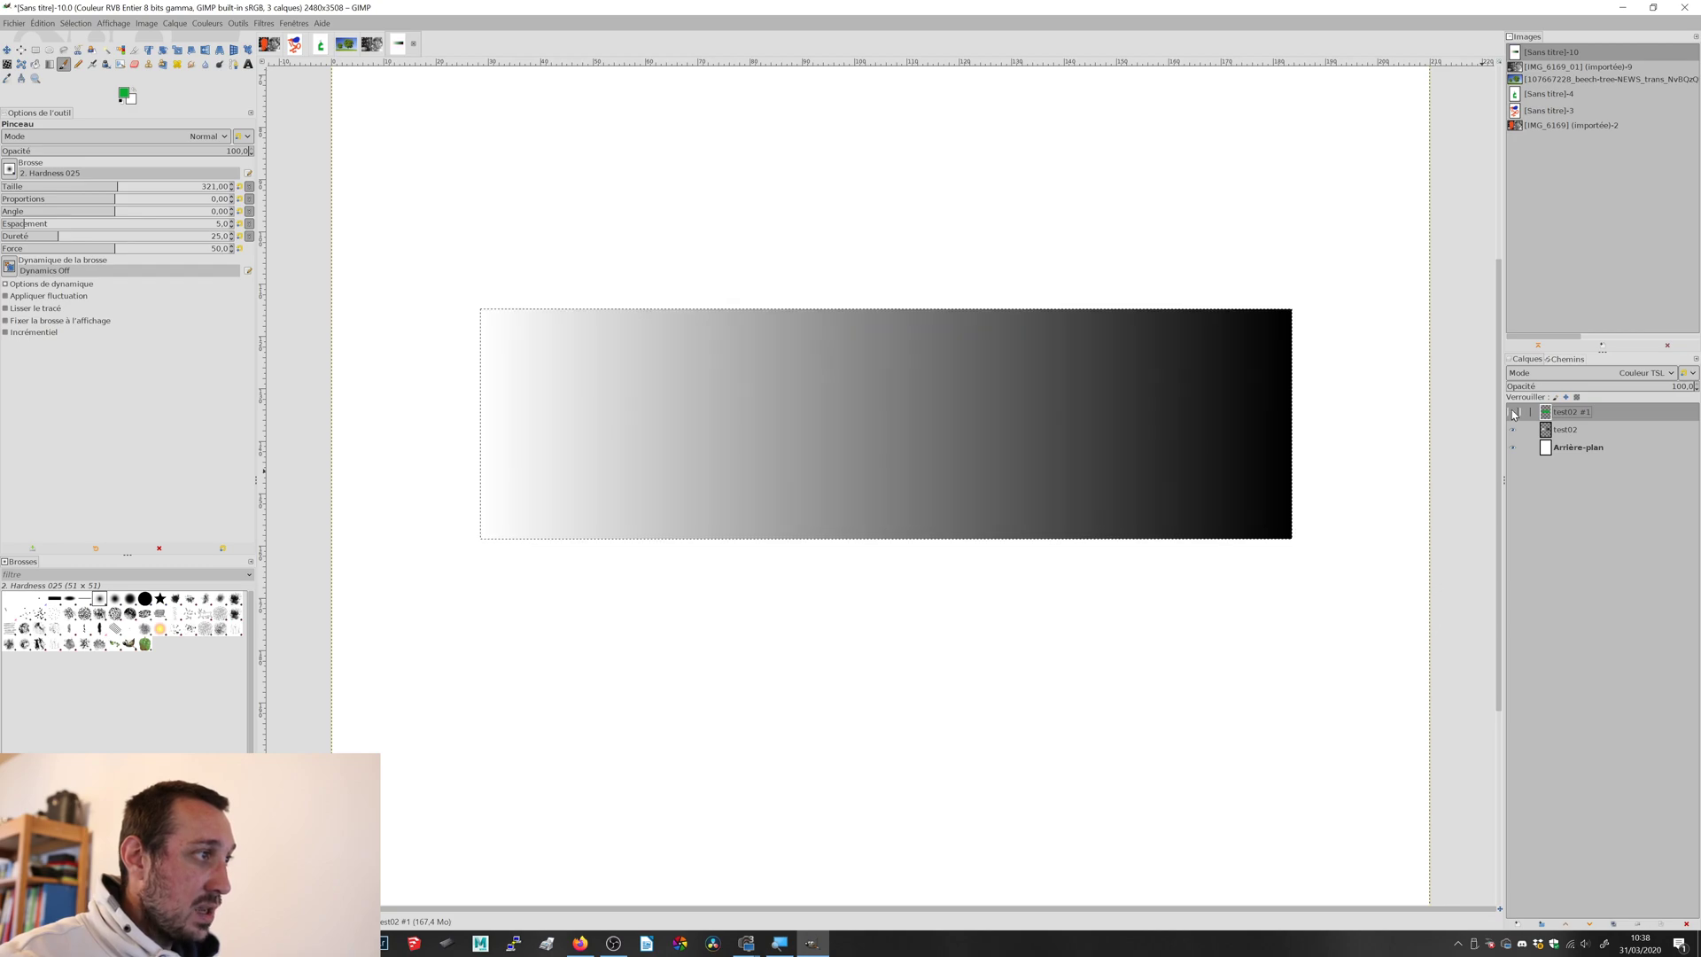
left_click(1514, 413)
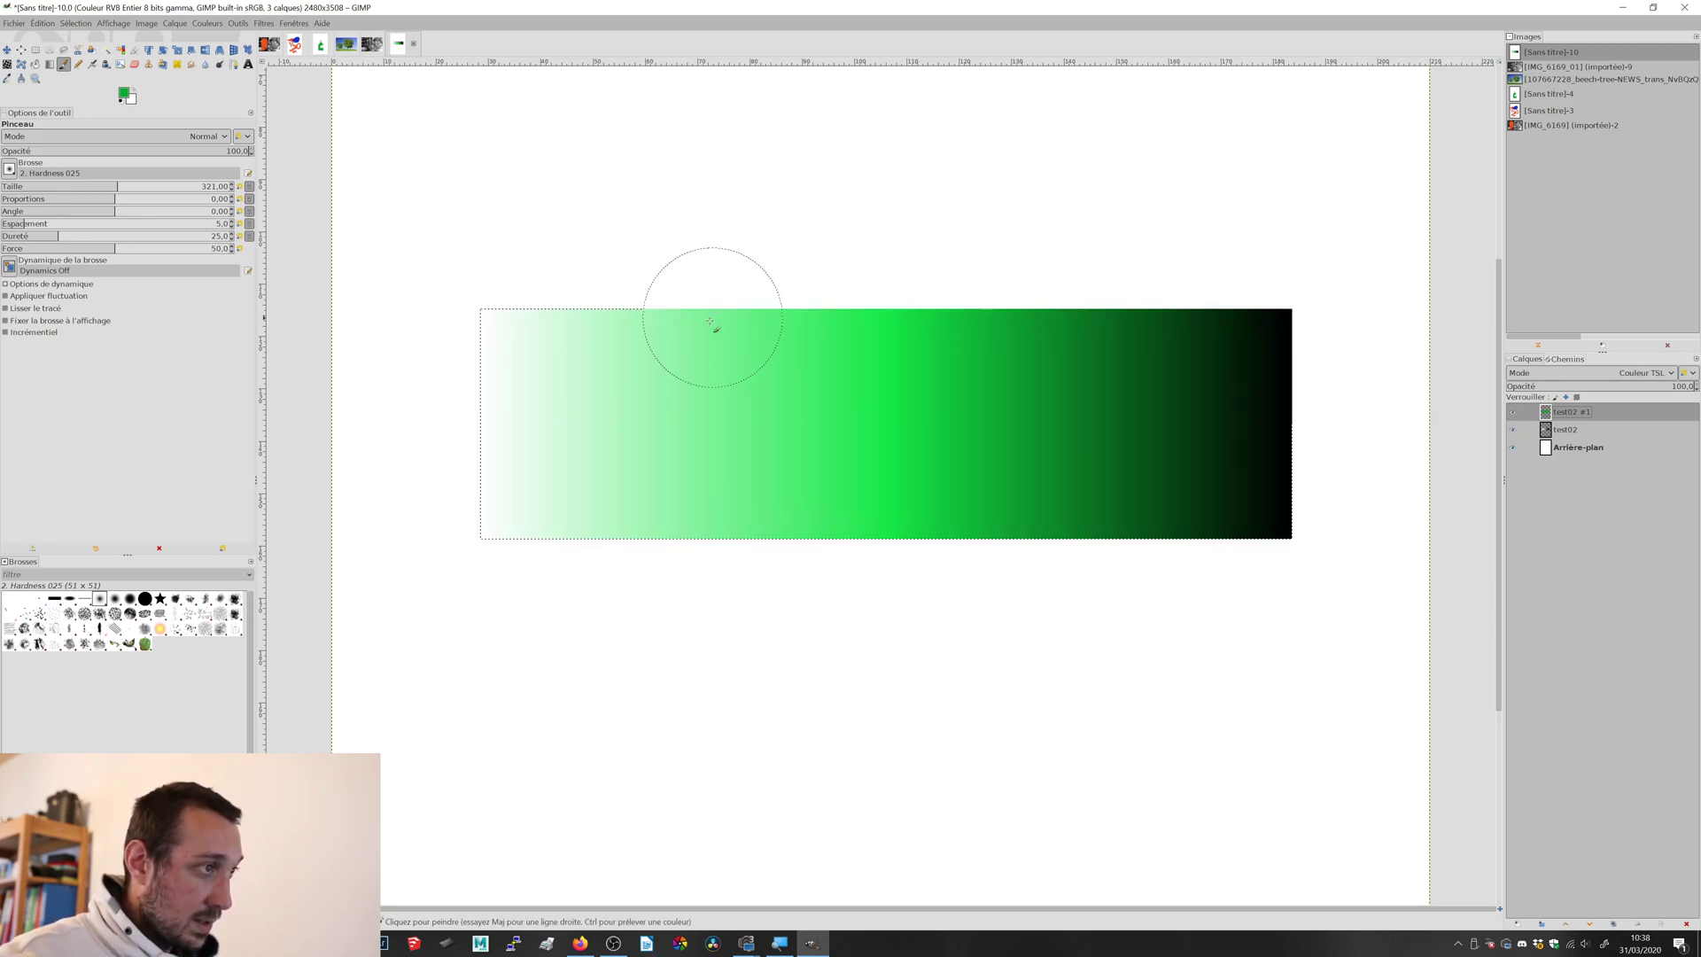
- Clear the selection and hide the white background layer and the green colour layer
left_click(75, 23)
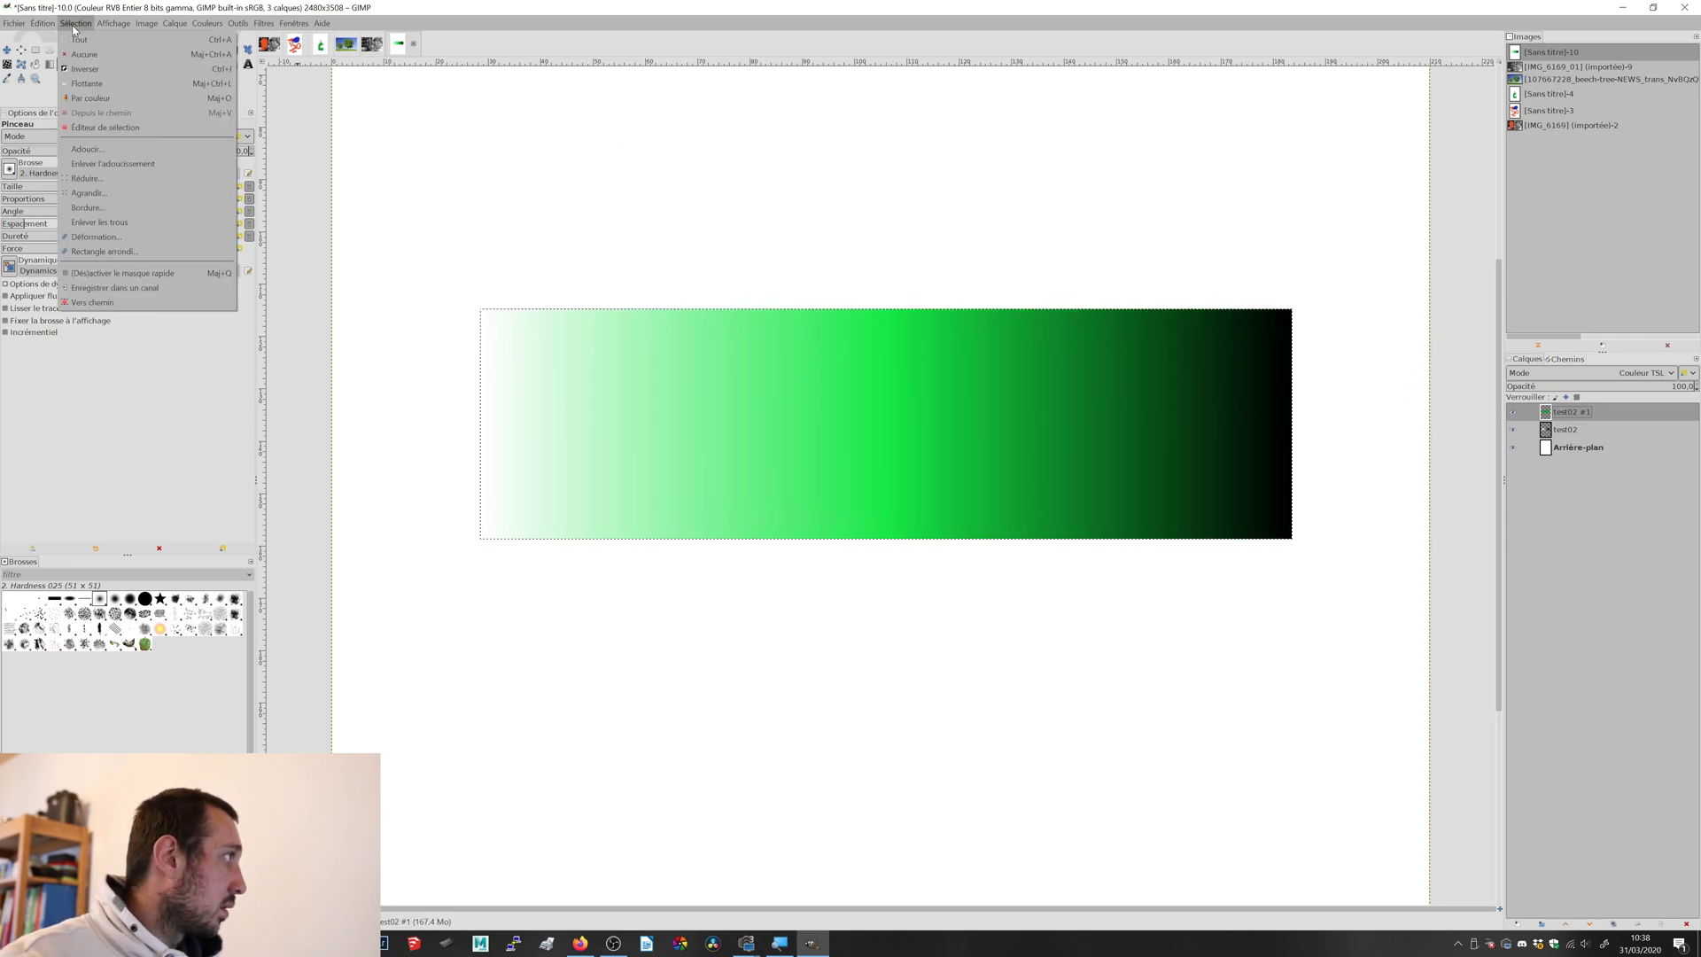
left_click(91, 60)
left_click(7, 51)
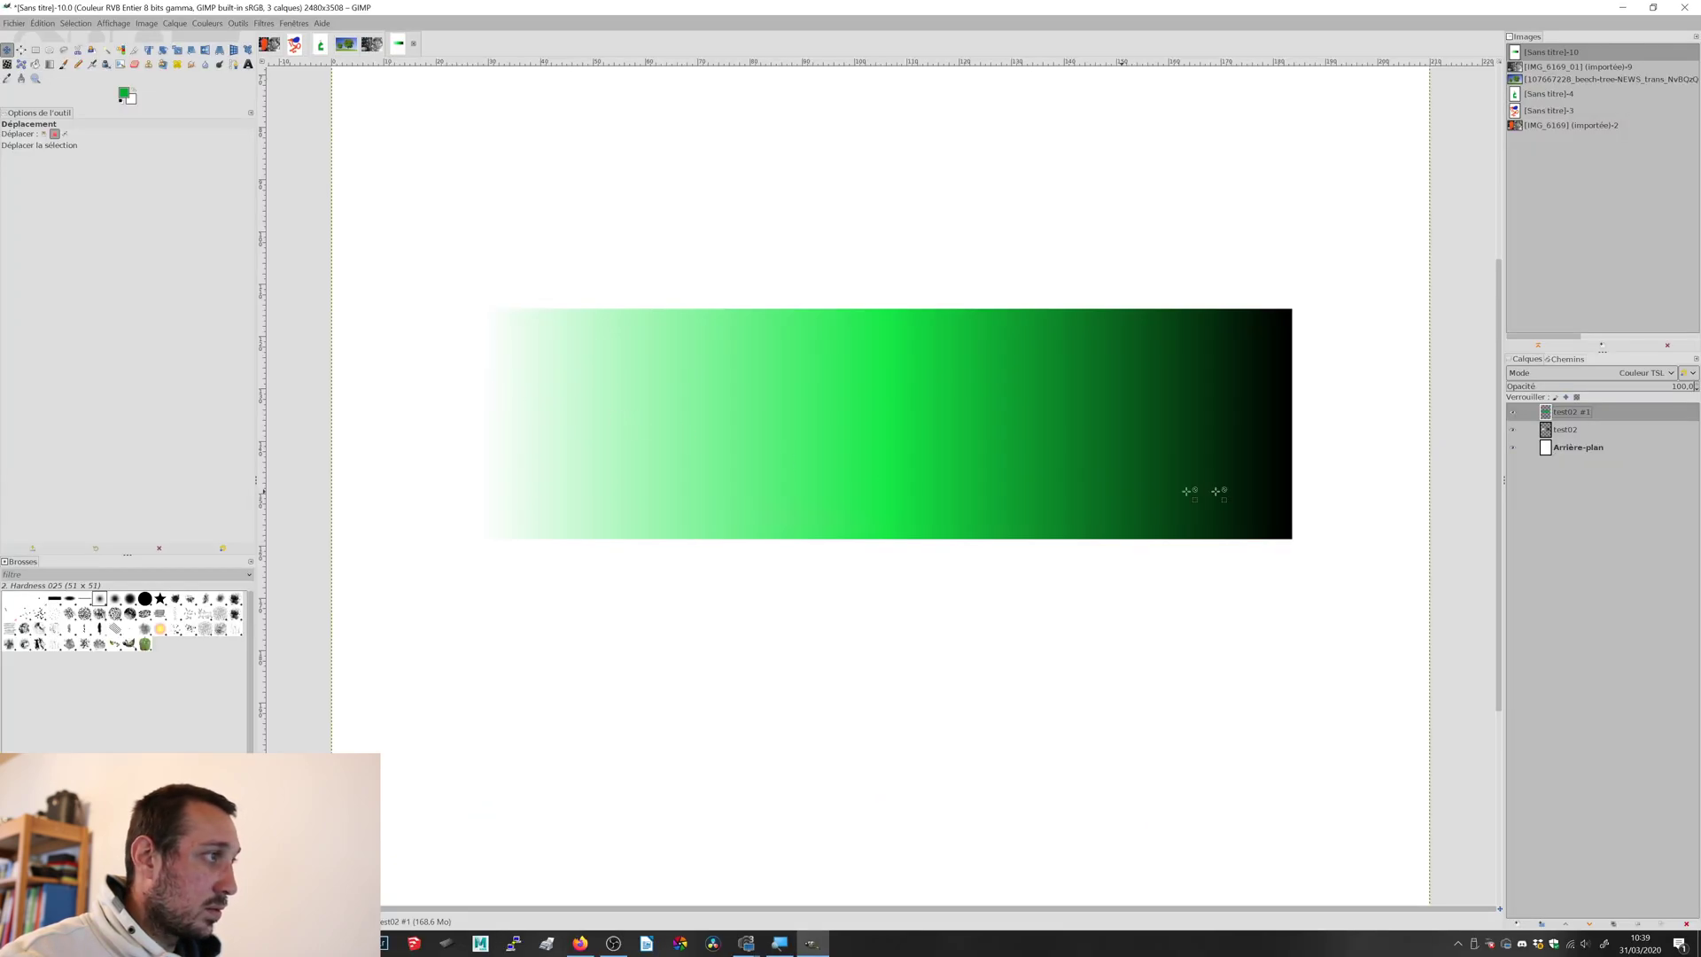
left_click(1513, 448)
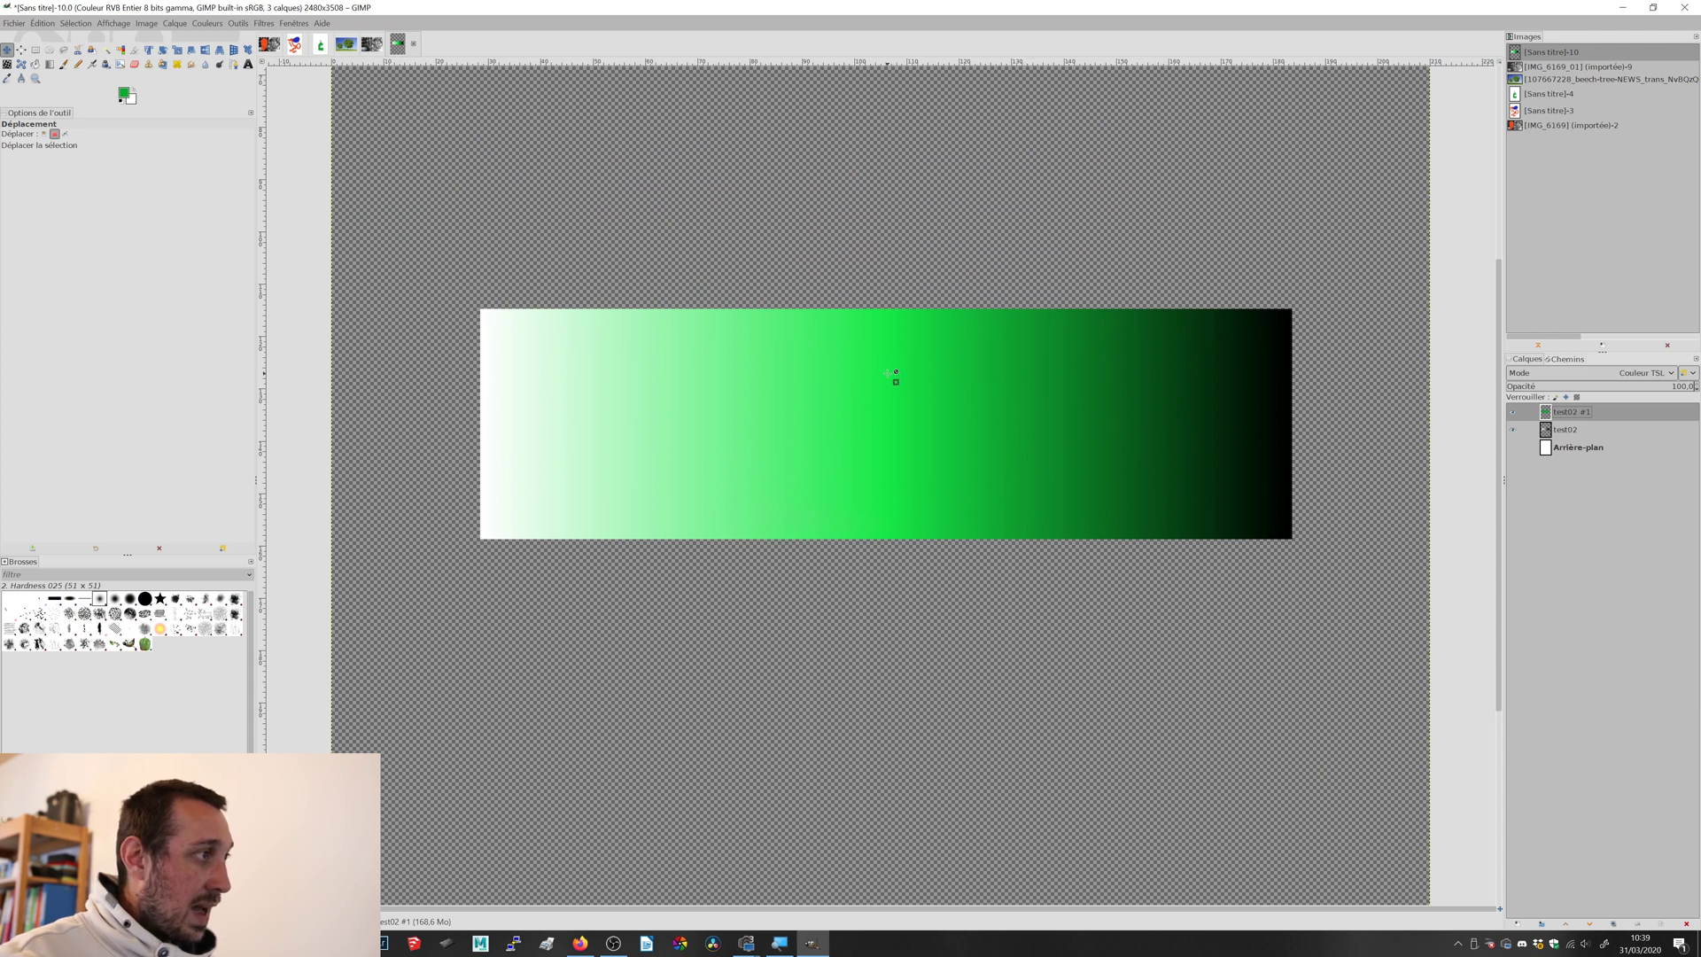
left_click(1514, 411)
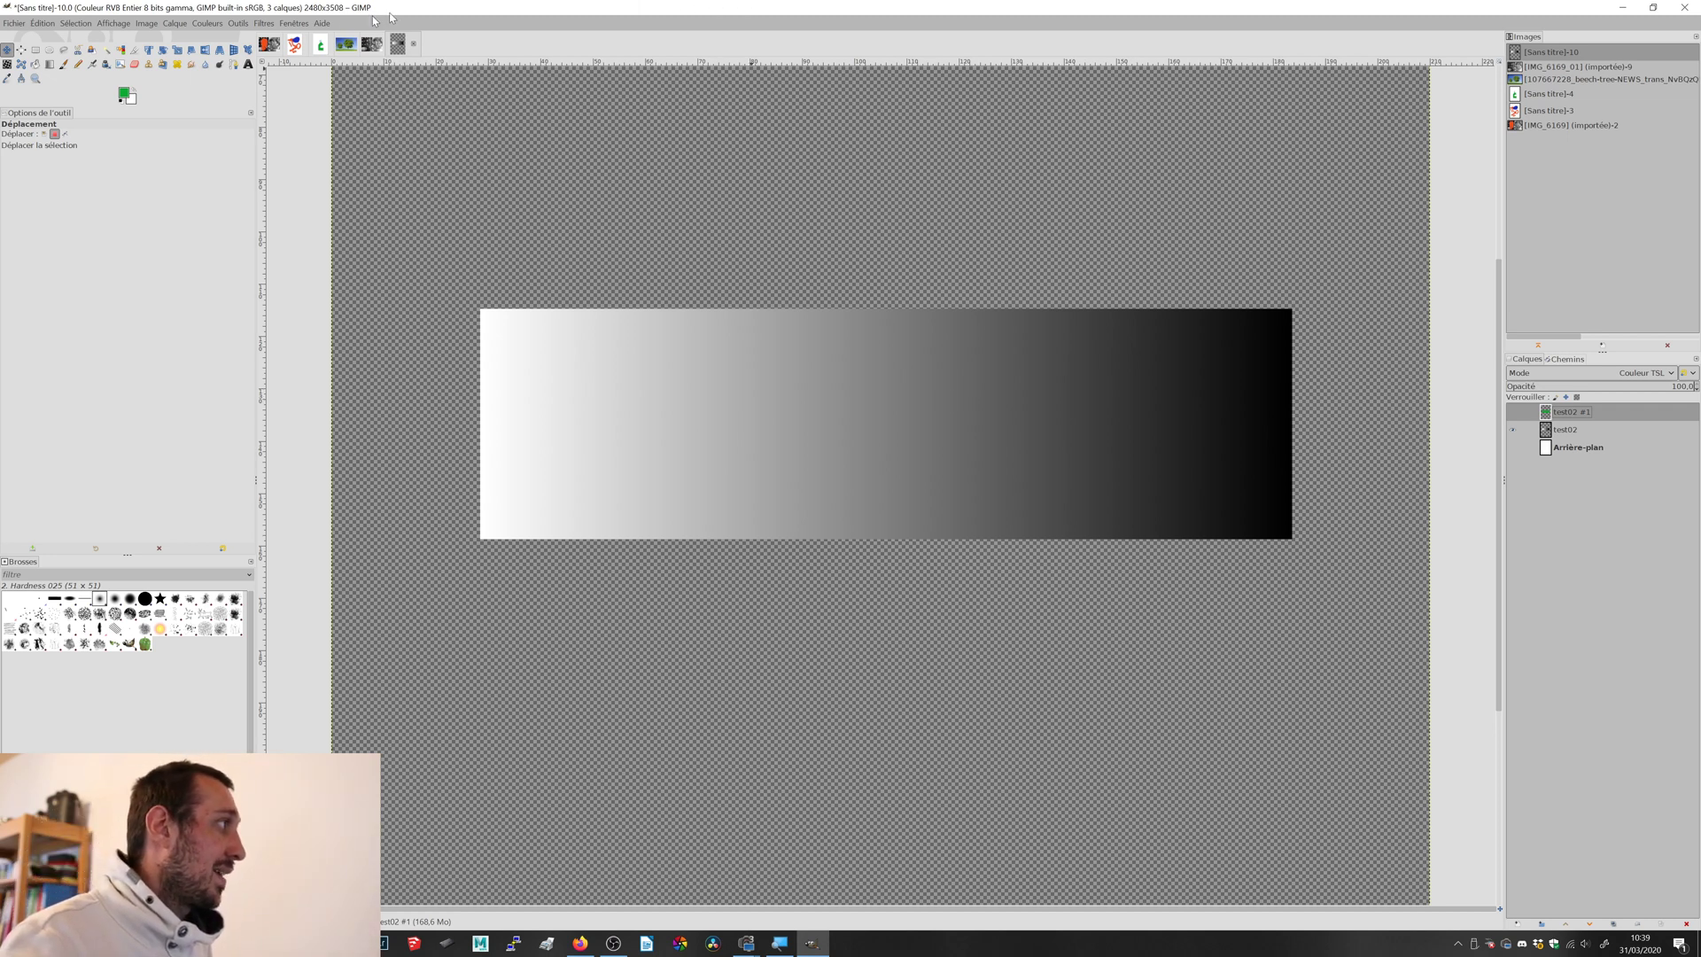
- Switch back to the child's photo and delete its desaturated layer copy
left_click(373, 46)
scroll(1414, 423, "down", 4)
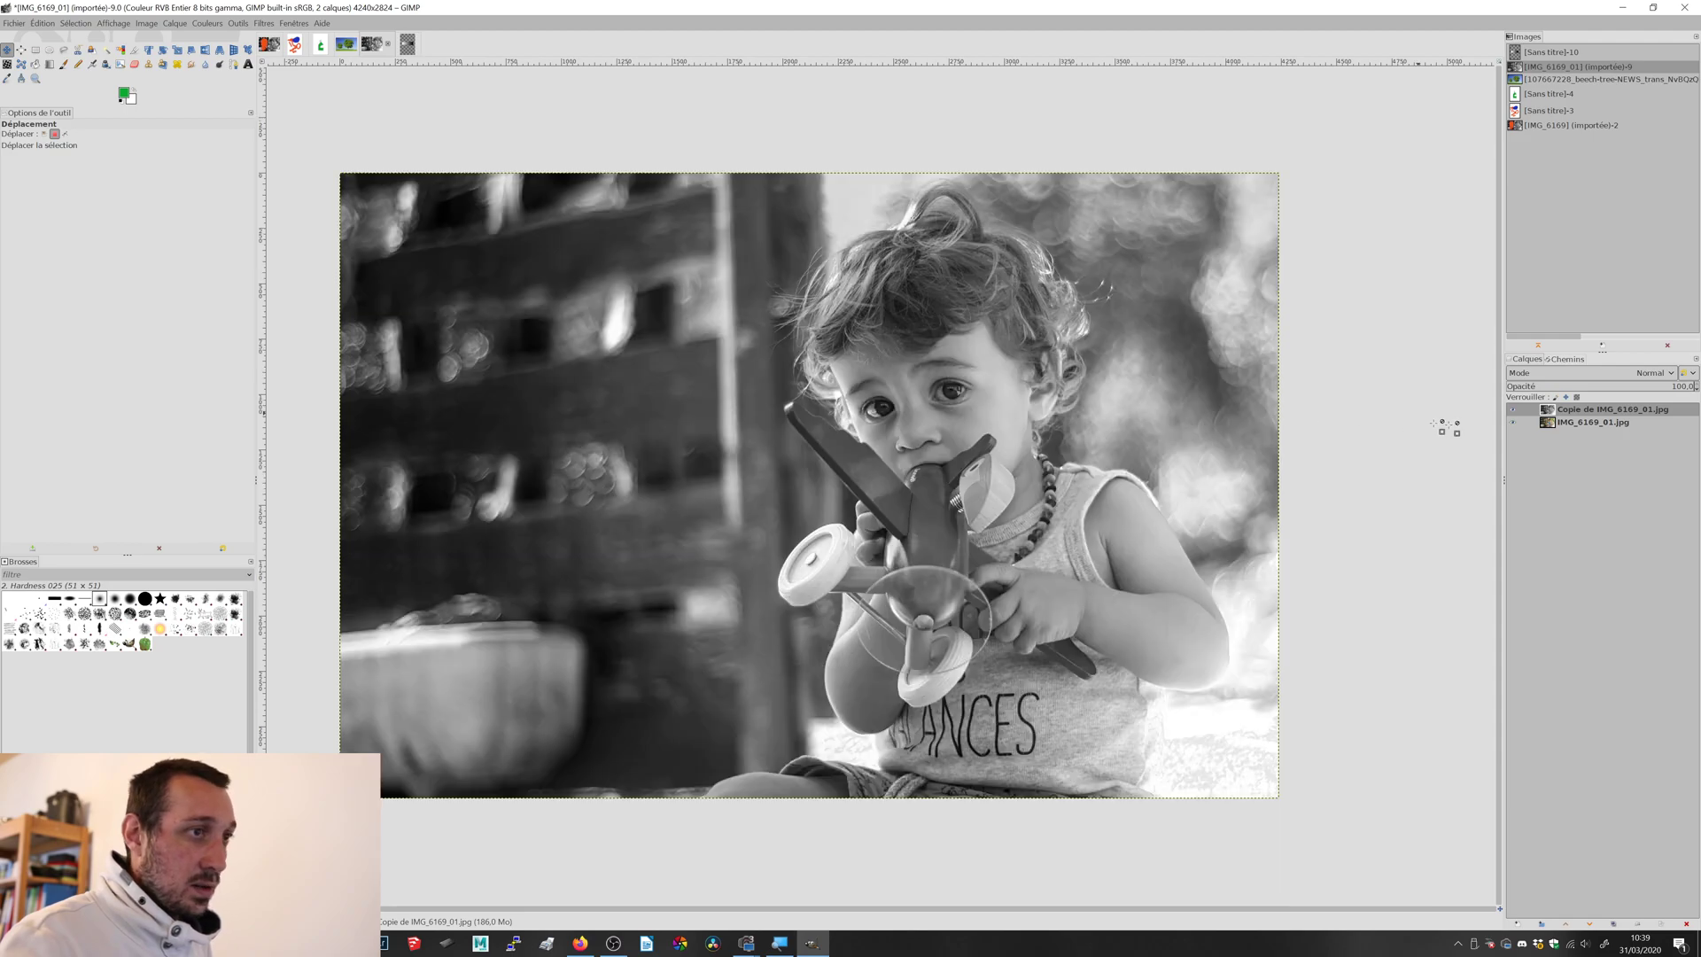
left_click(1678, 924)
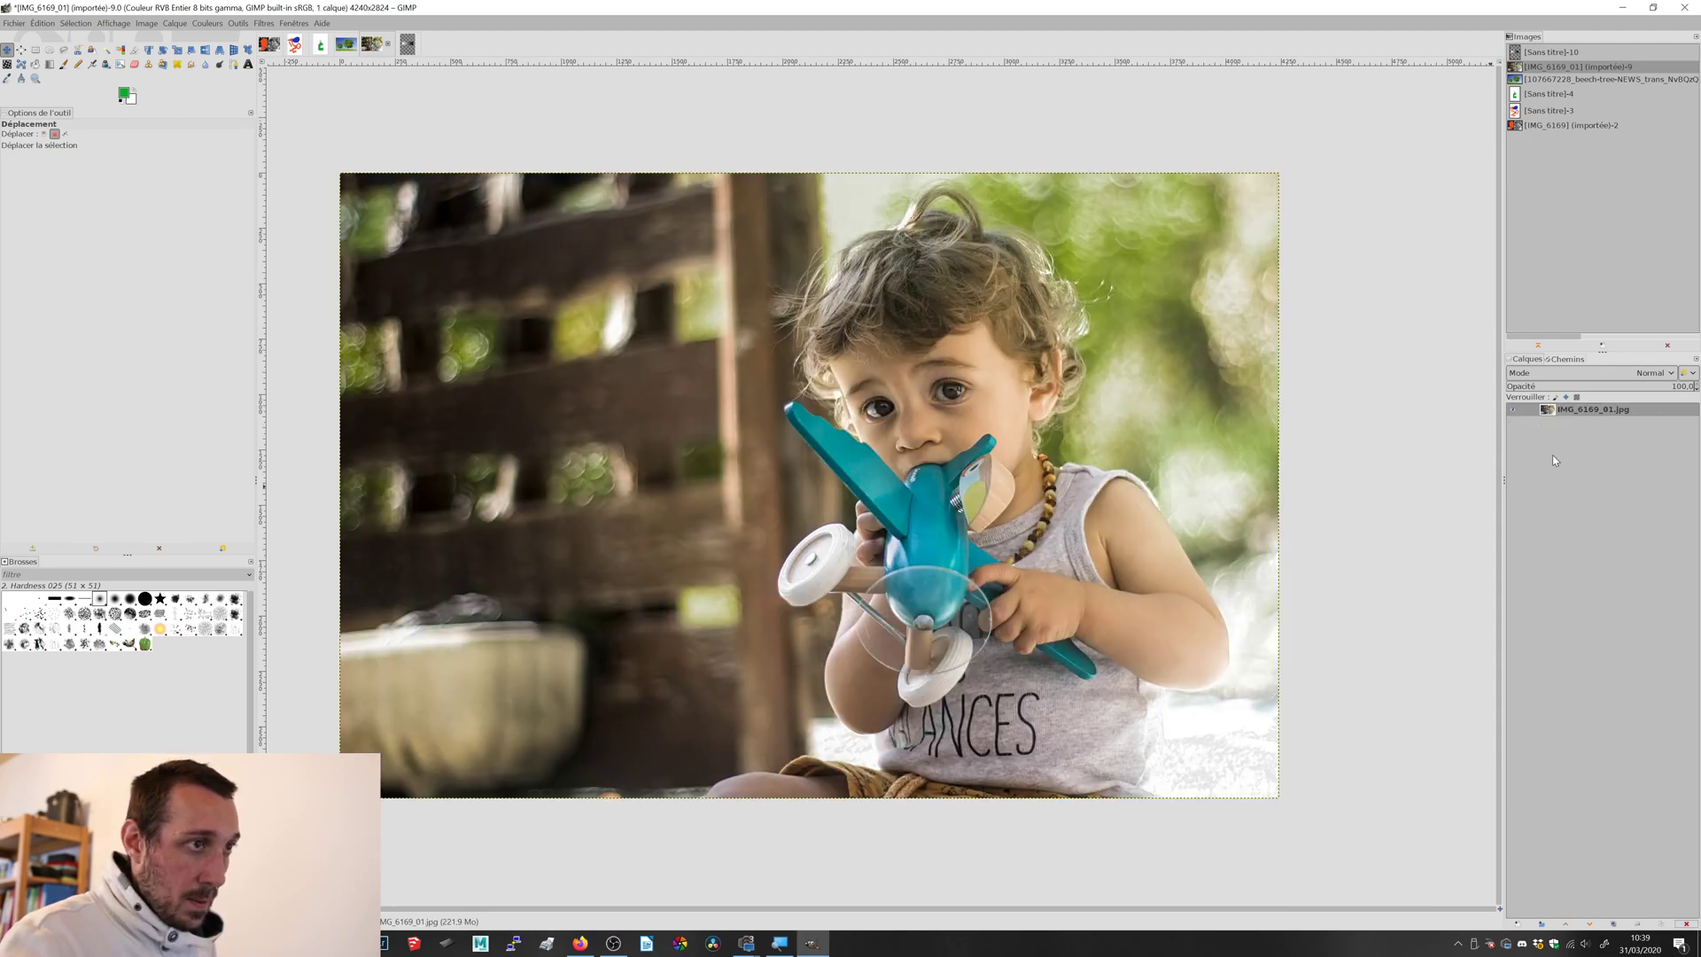
- Add a 4240 × 2824 px transparent layer named test02 above the colour photo
left_click(1517, 924)
left_click_drag(1442, 642, 1440, 567)
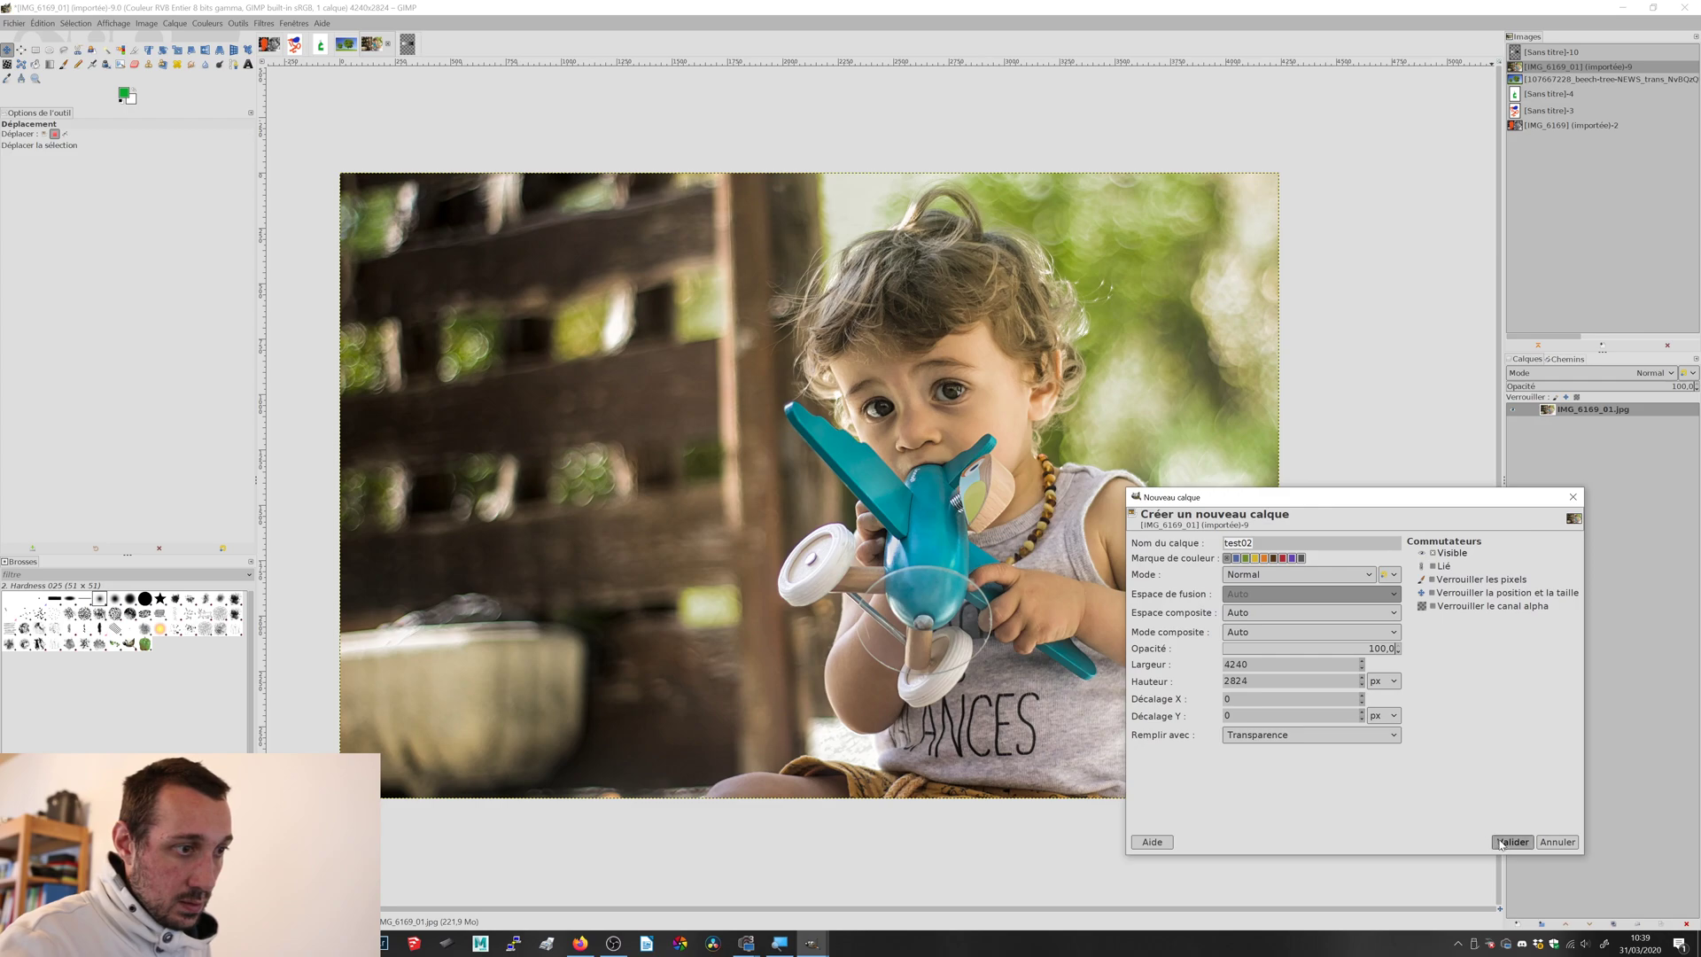
left_click(1500, 843)
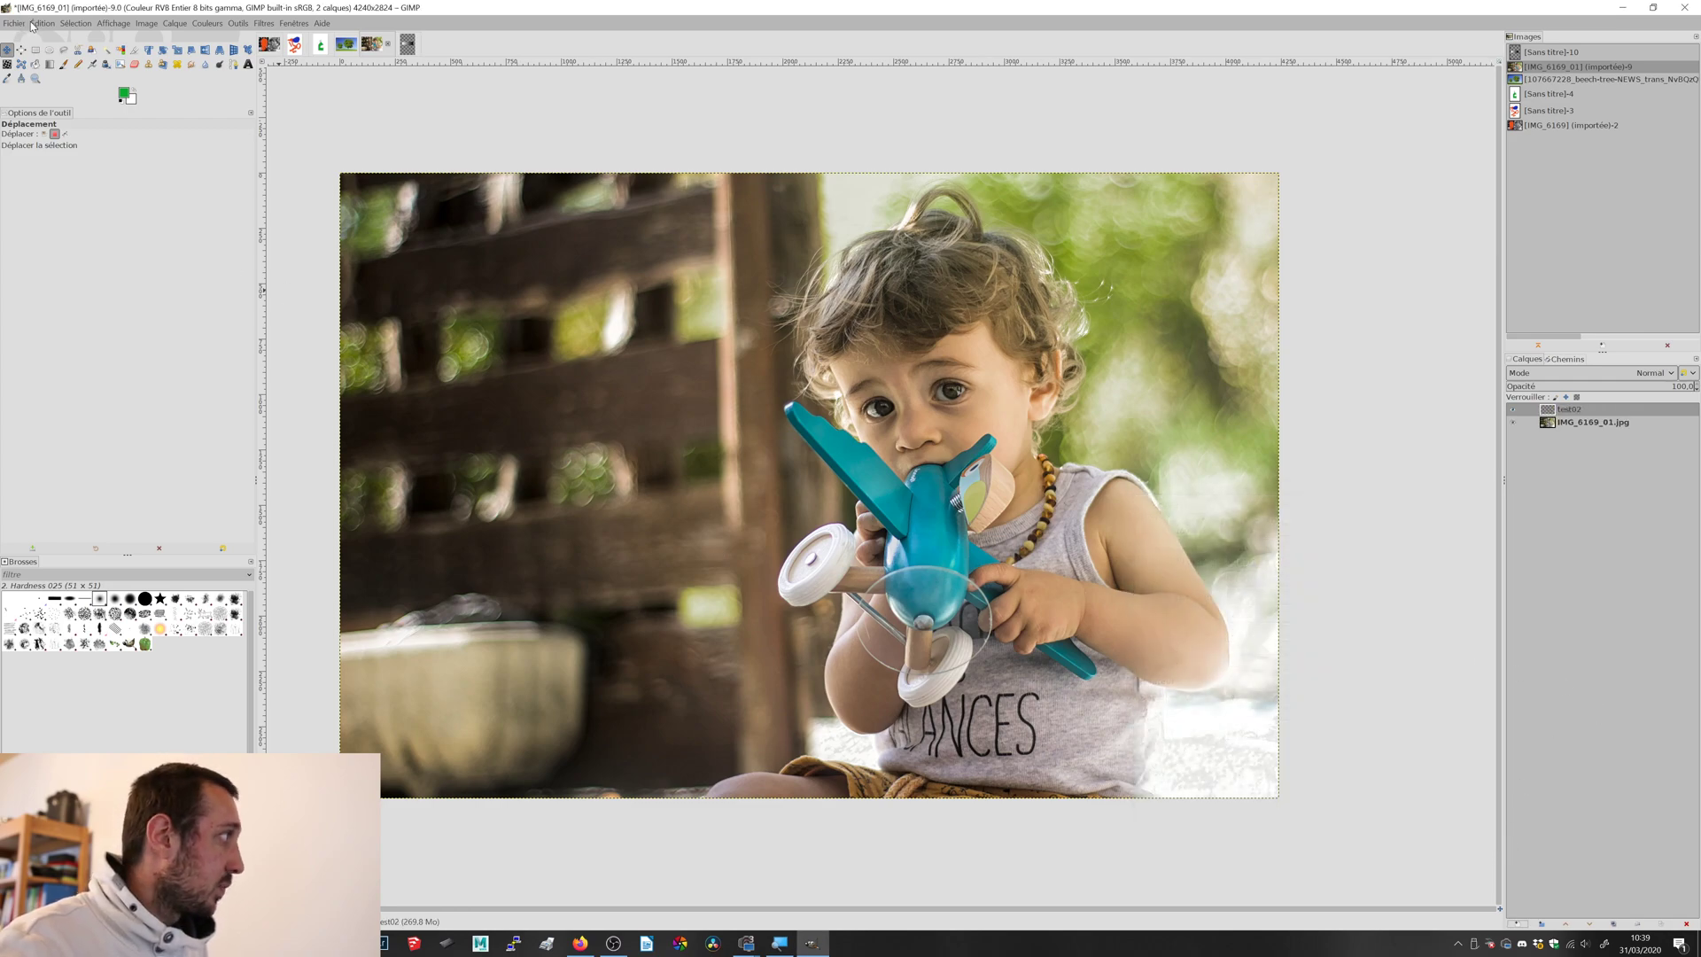
- Set the foreground colour to a golden yellow, #efbd2b
left_click(125, 94)
left_click_drag(155, 10, 422, 126)
left_click_drag(368, 251, 370, 248)
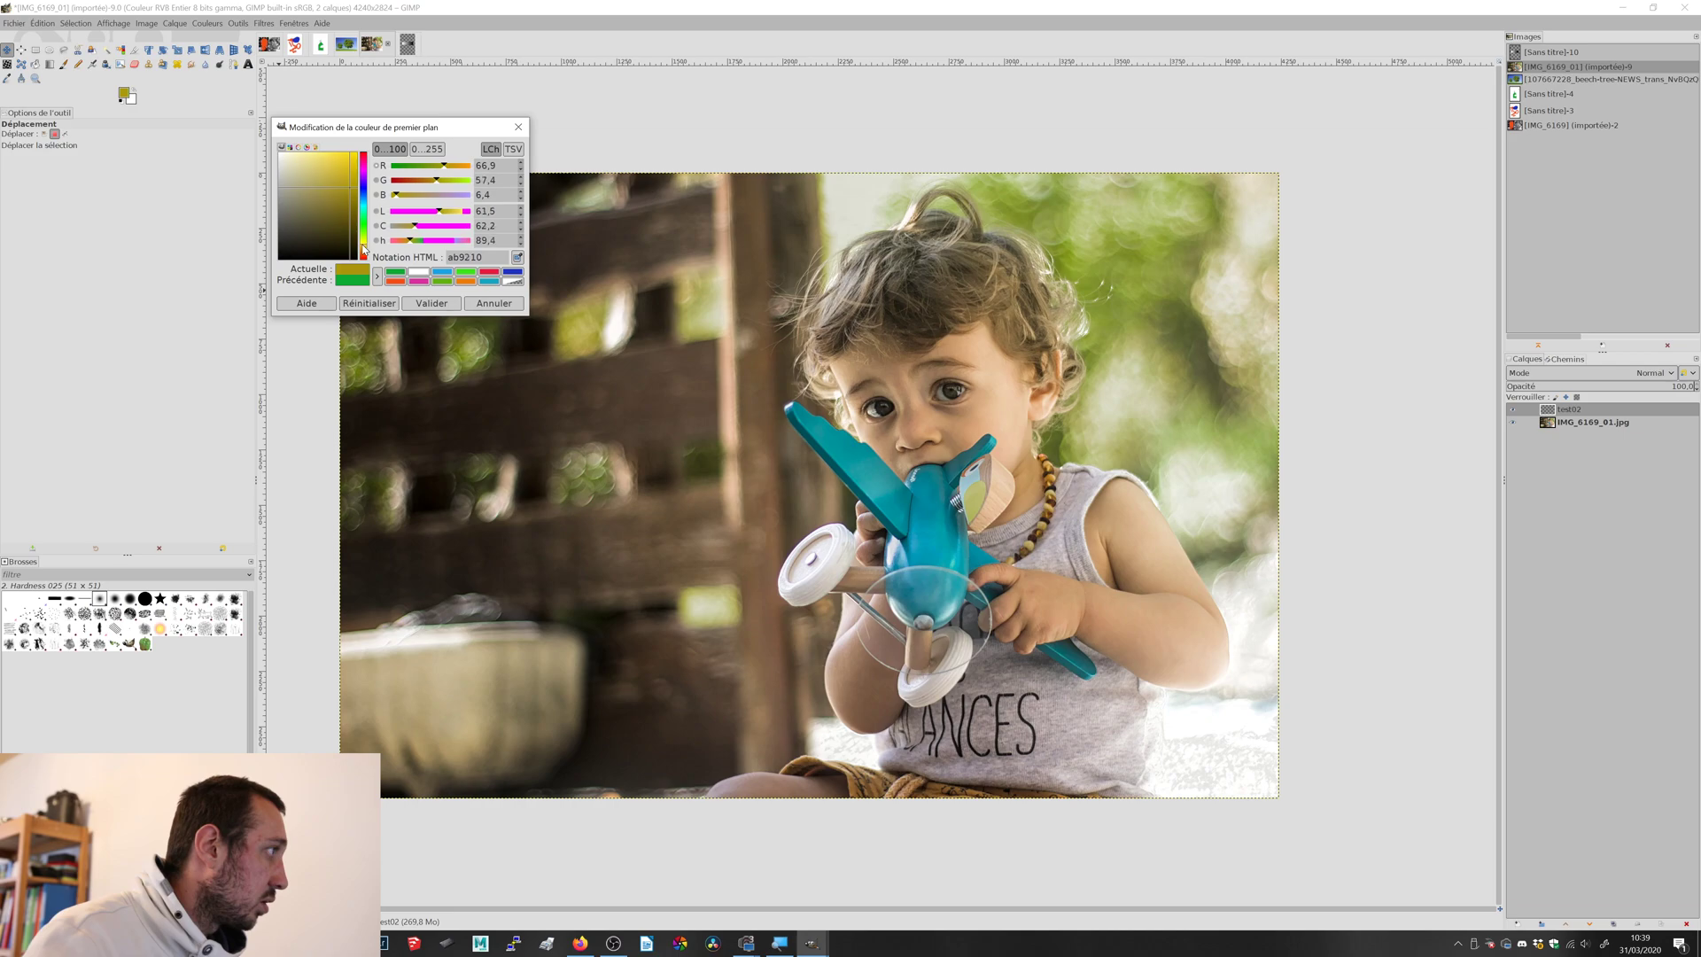
left_click_drag(347, 189, 352, 171)
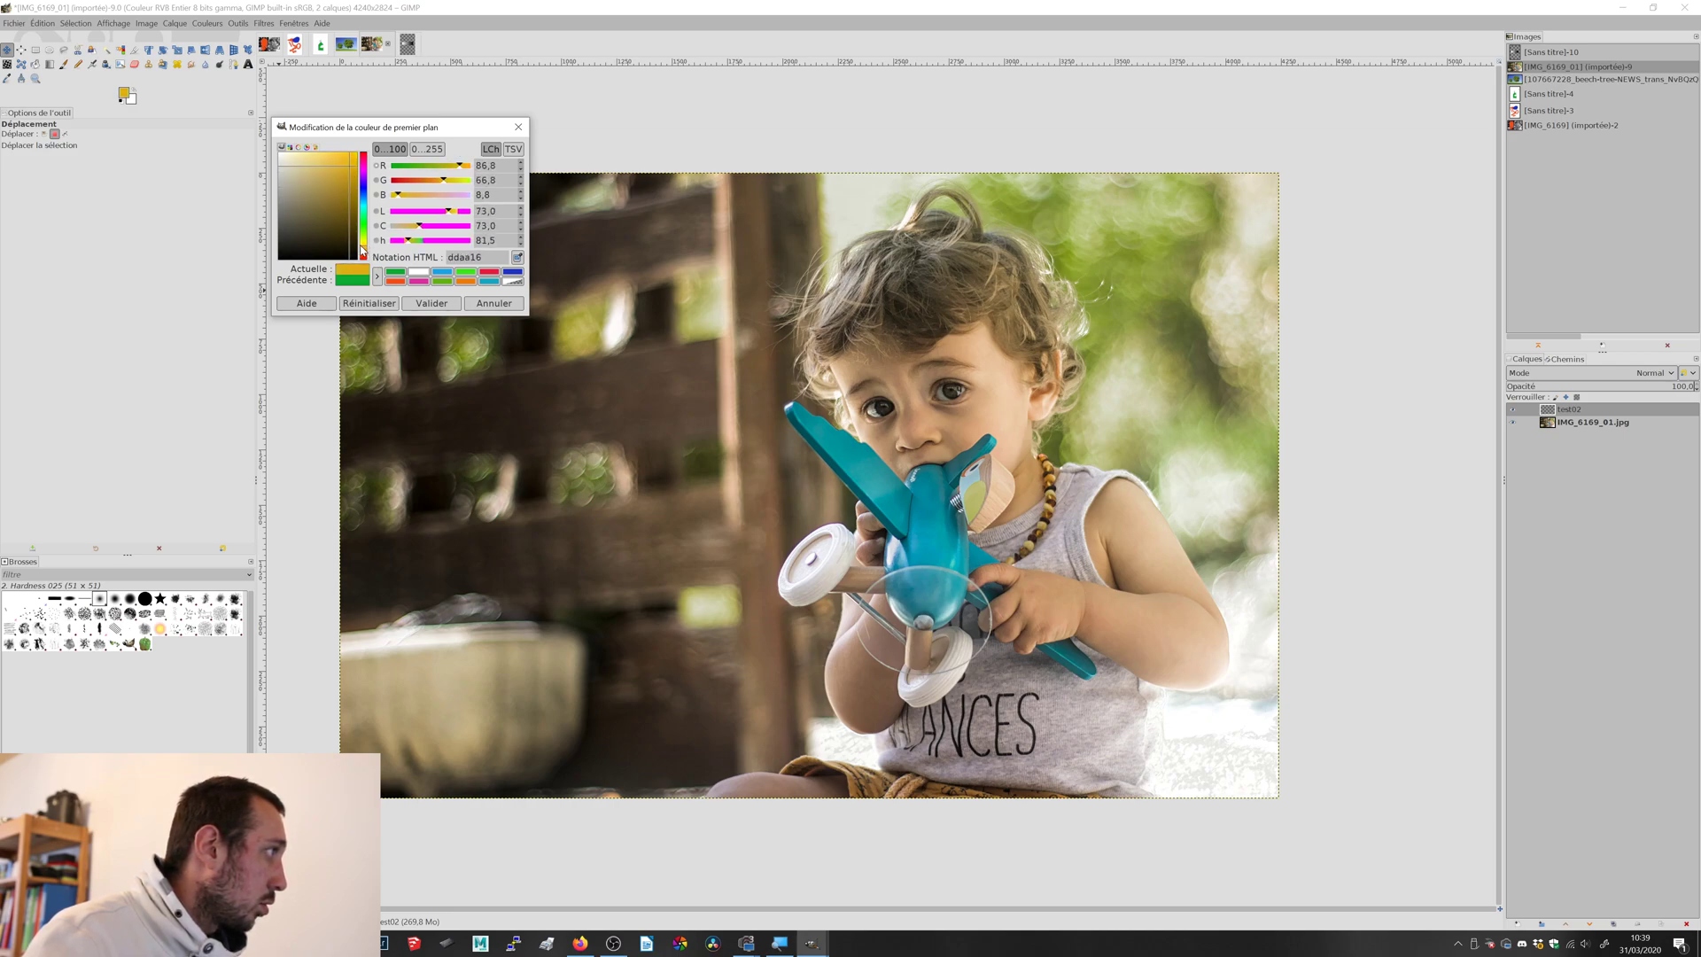
left_click_drag(337, 168, 345, 164)
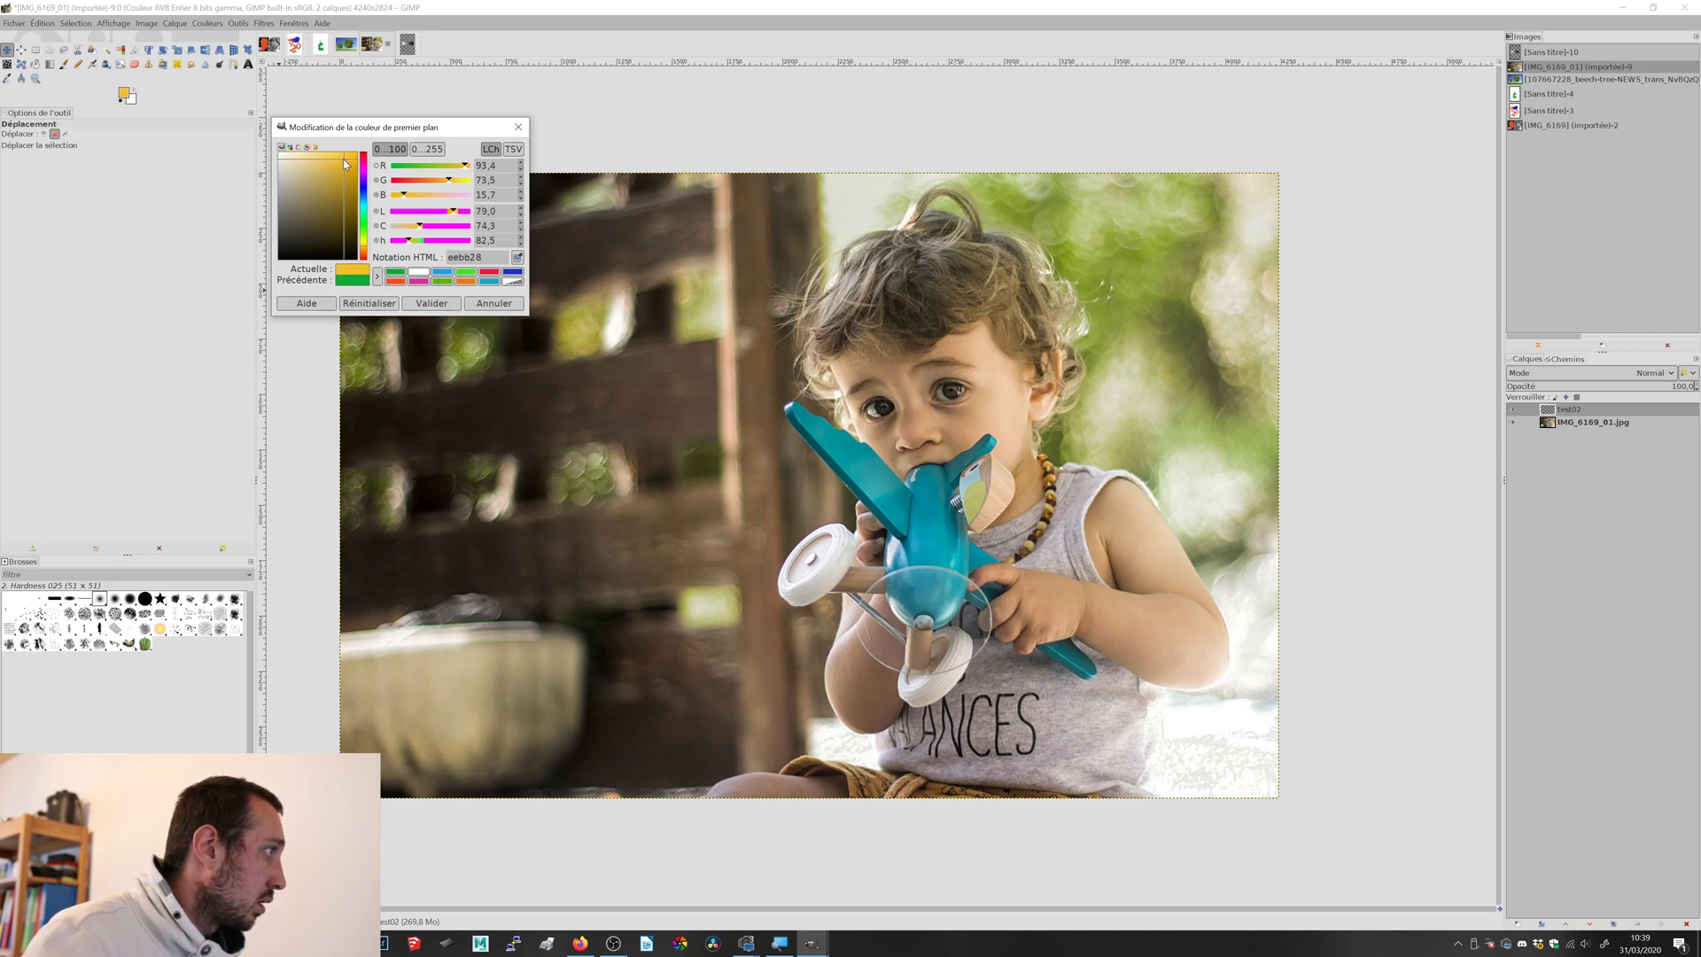
left_click(429, 303)
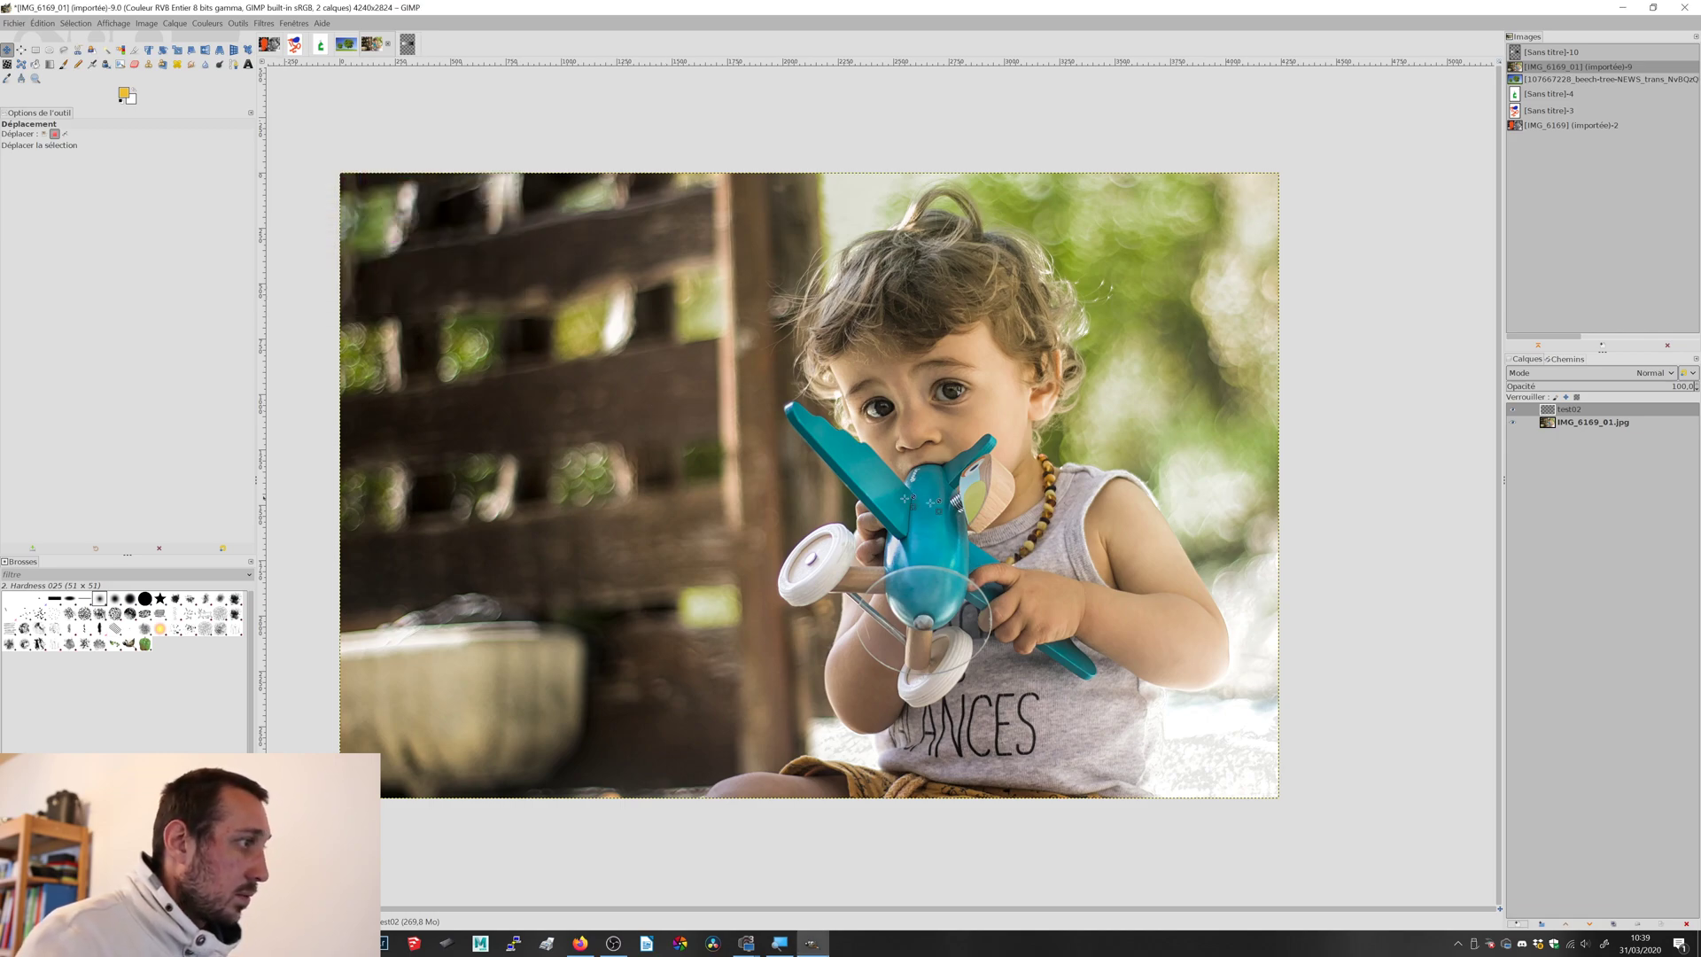
- Paint yellow strokes over the teal toy plane's body and wing with the Paintbrush at size 70
left_click(63, 64)
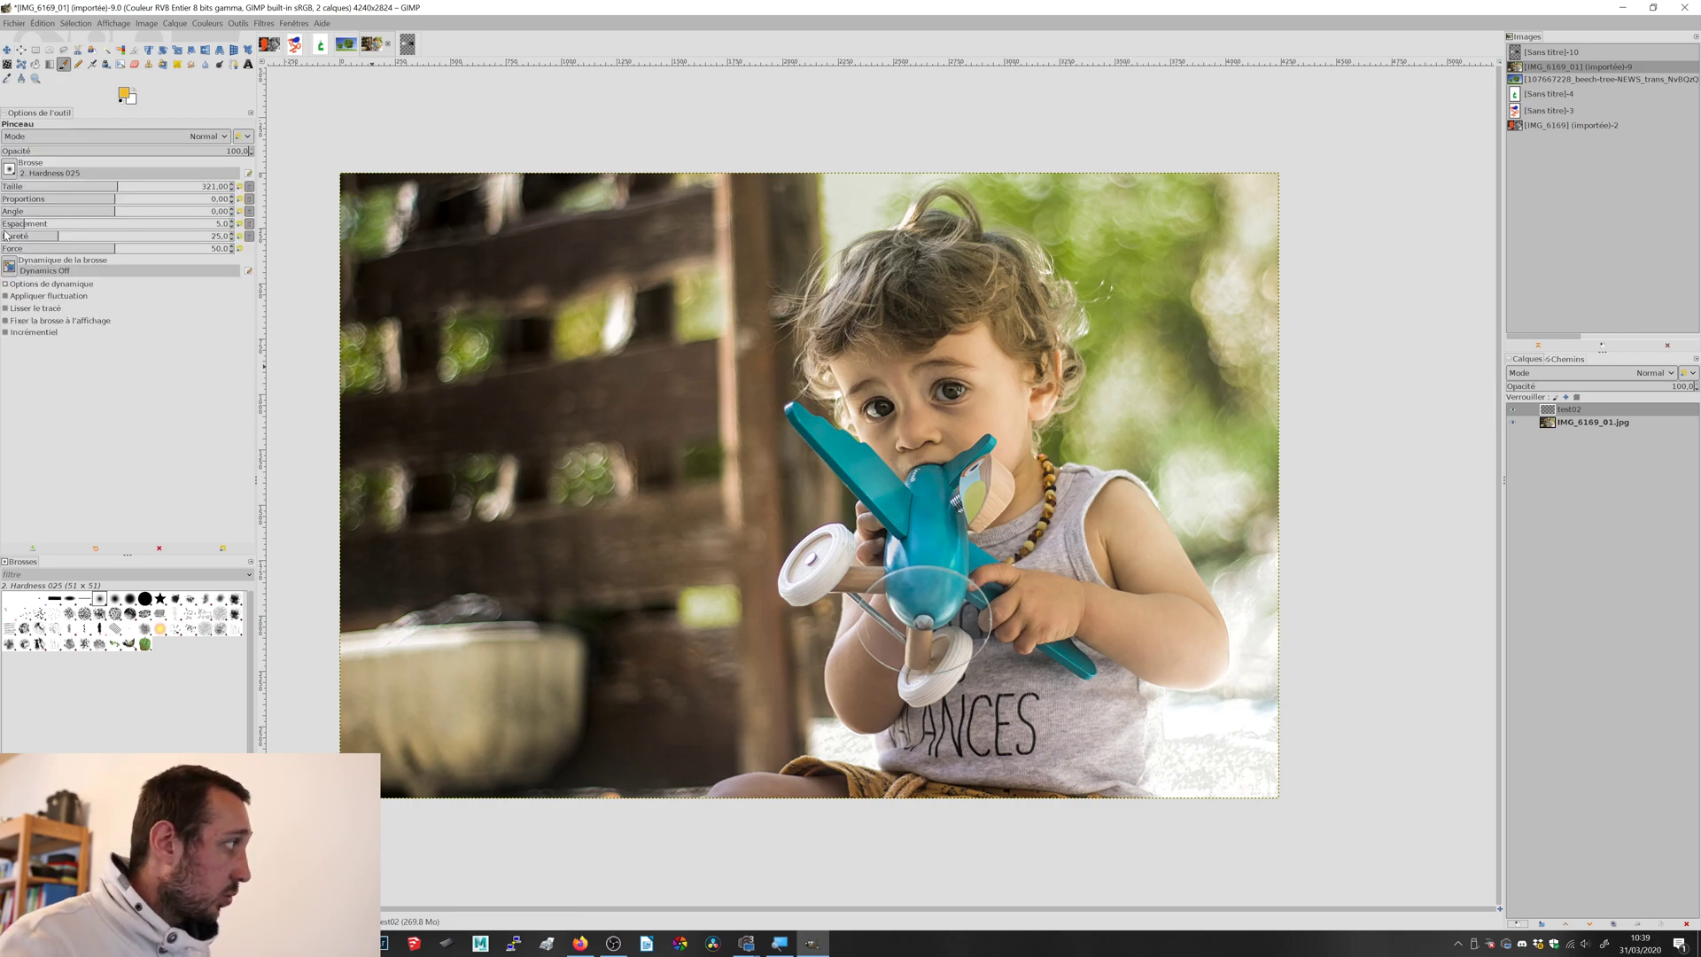
left_click_drag(62, 186, 48, 186)
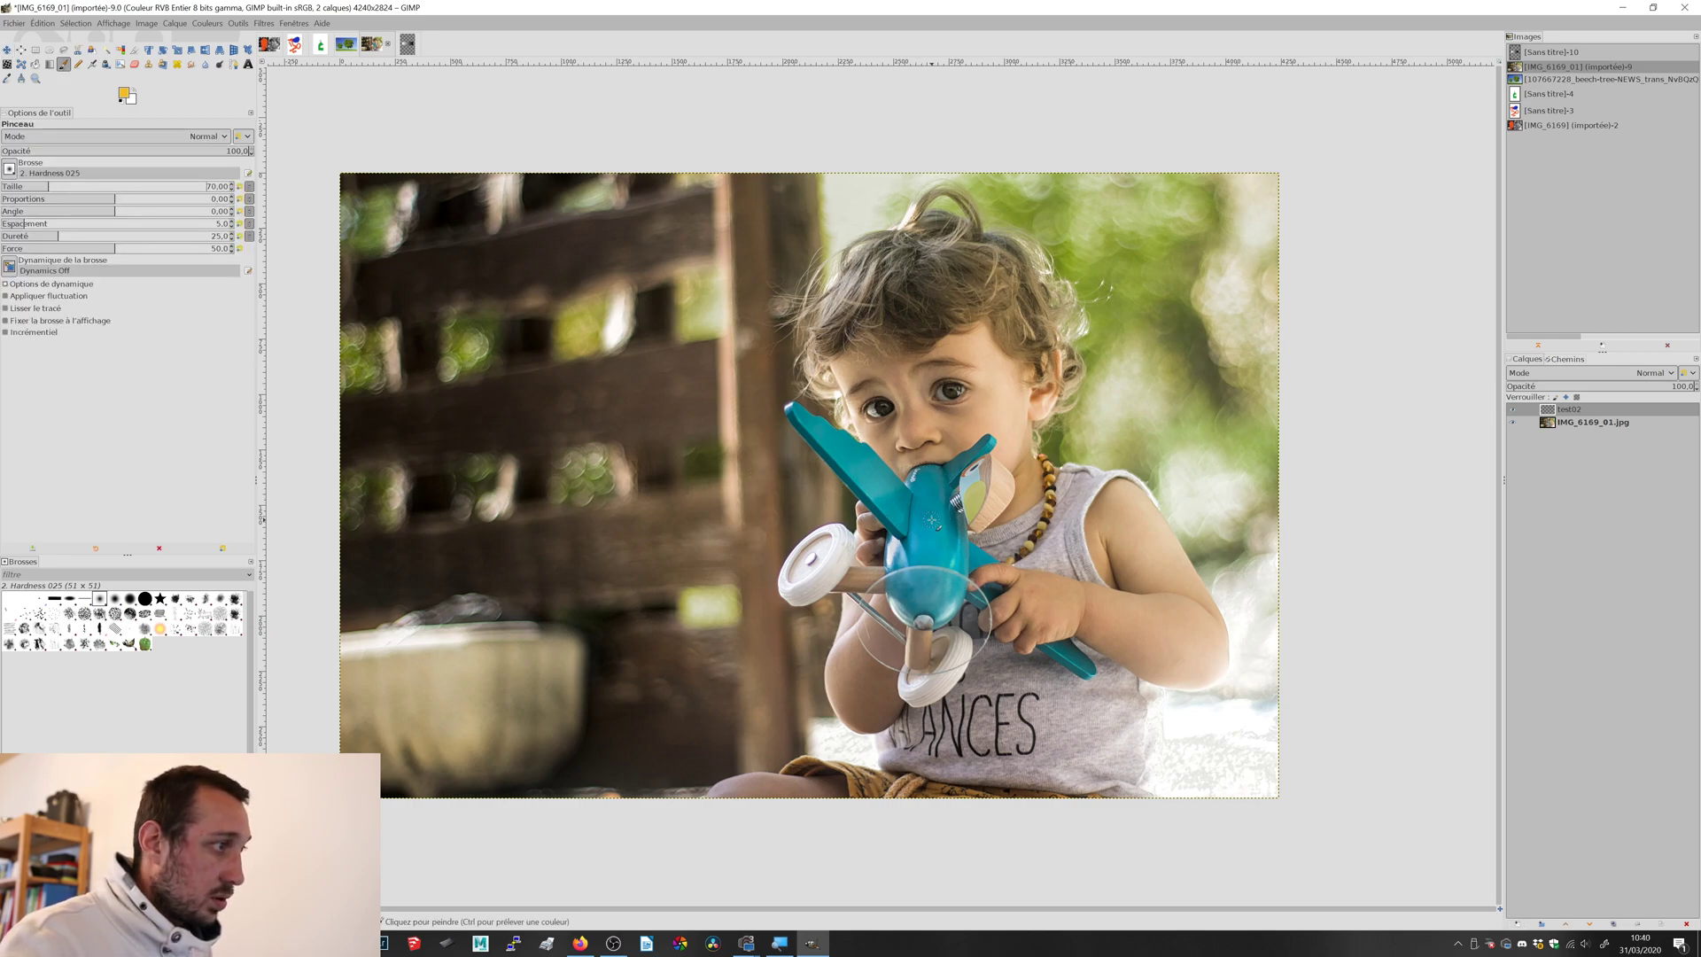
scroll(935, 540, "up", 1, "alt")
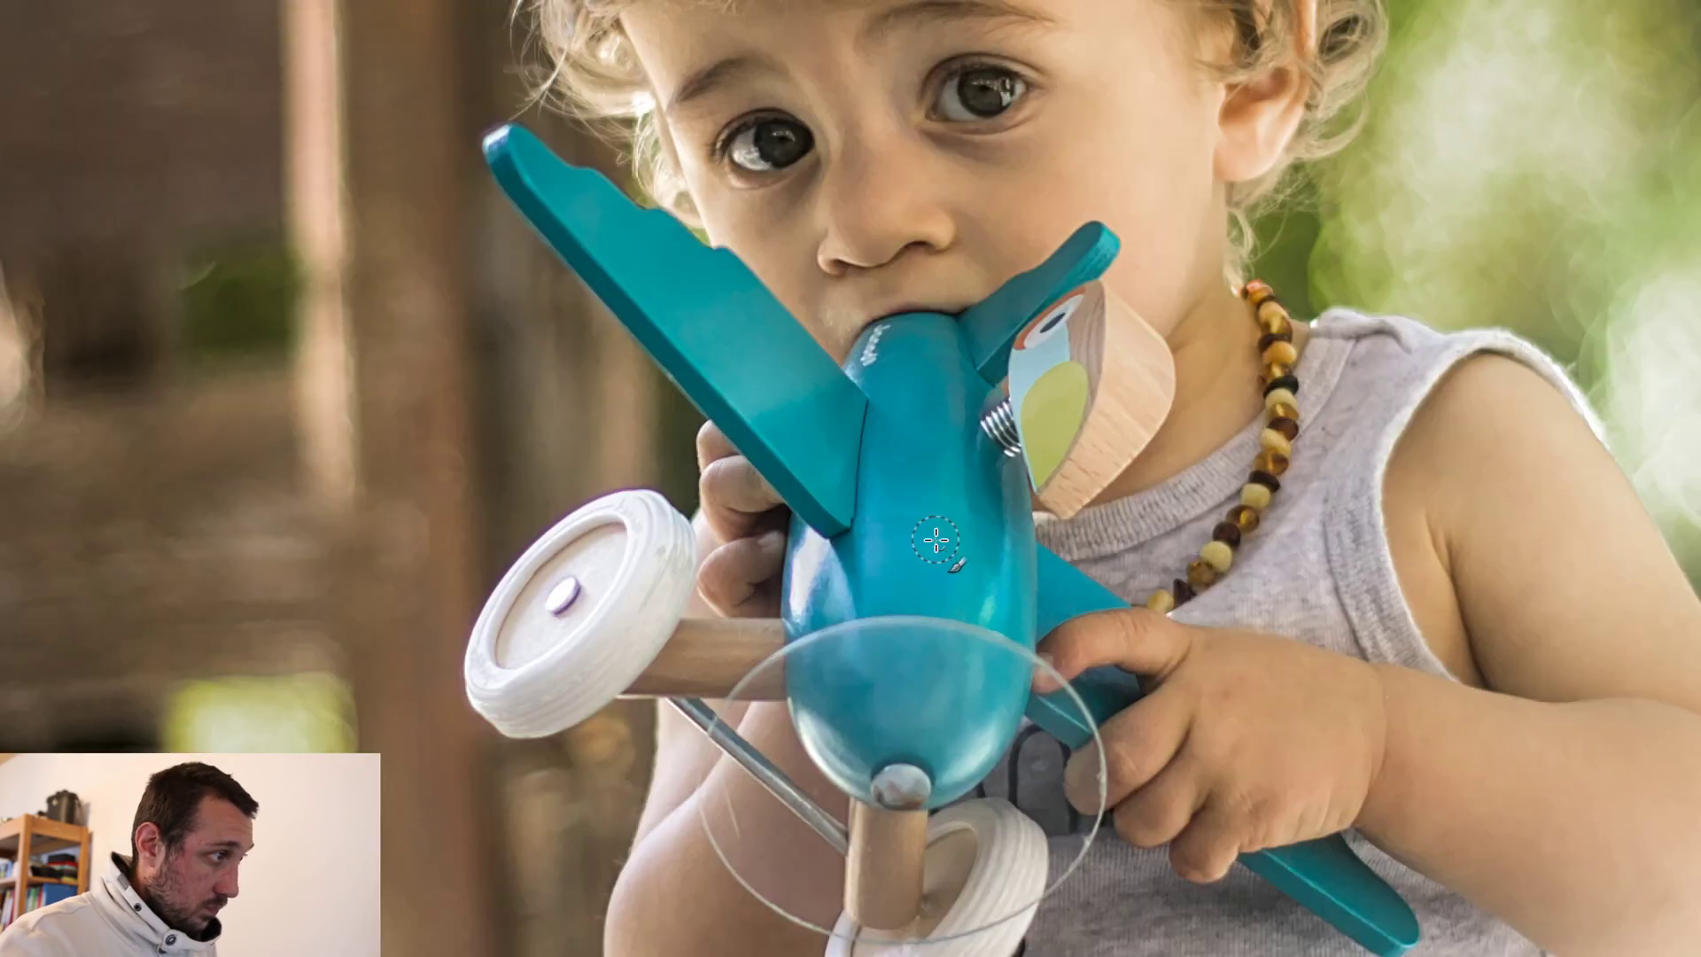
mouse_move(927, 492)
left_mouse_down()
mouse_move(934, 543)
mouse_move(919, 489)
mouse_move(892, 504)
left_mouse_up()
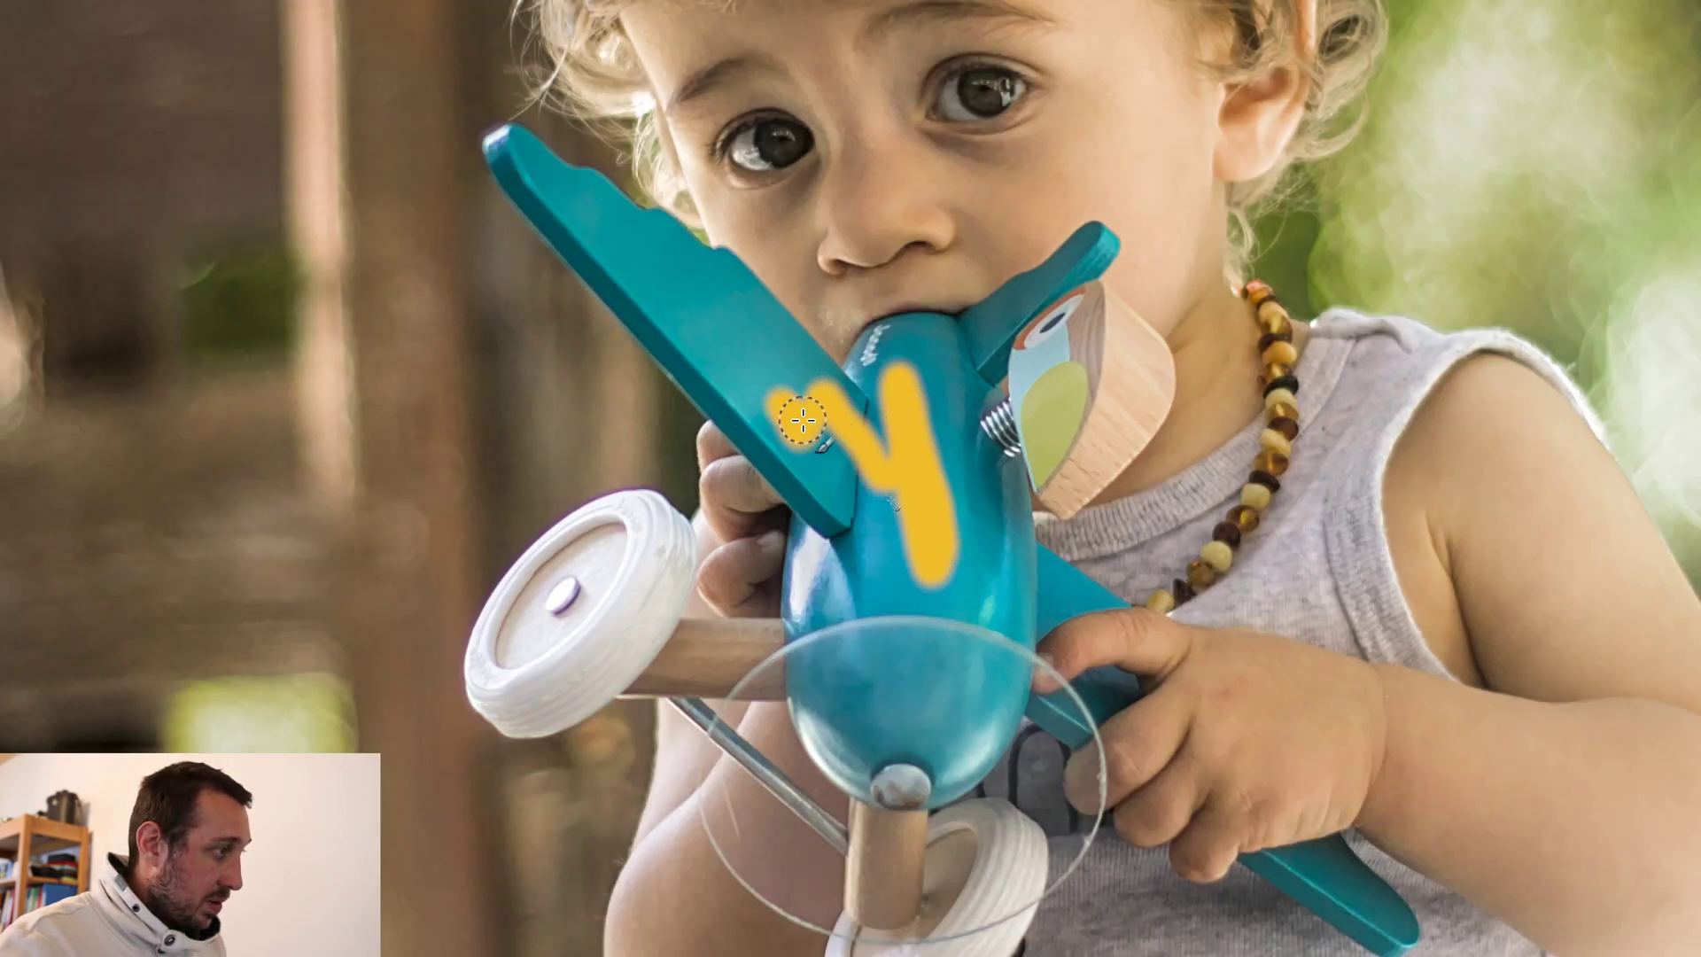
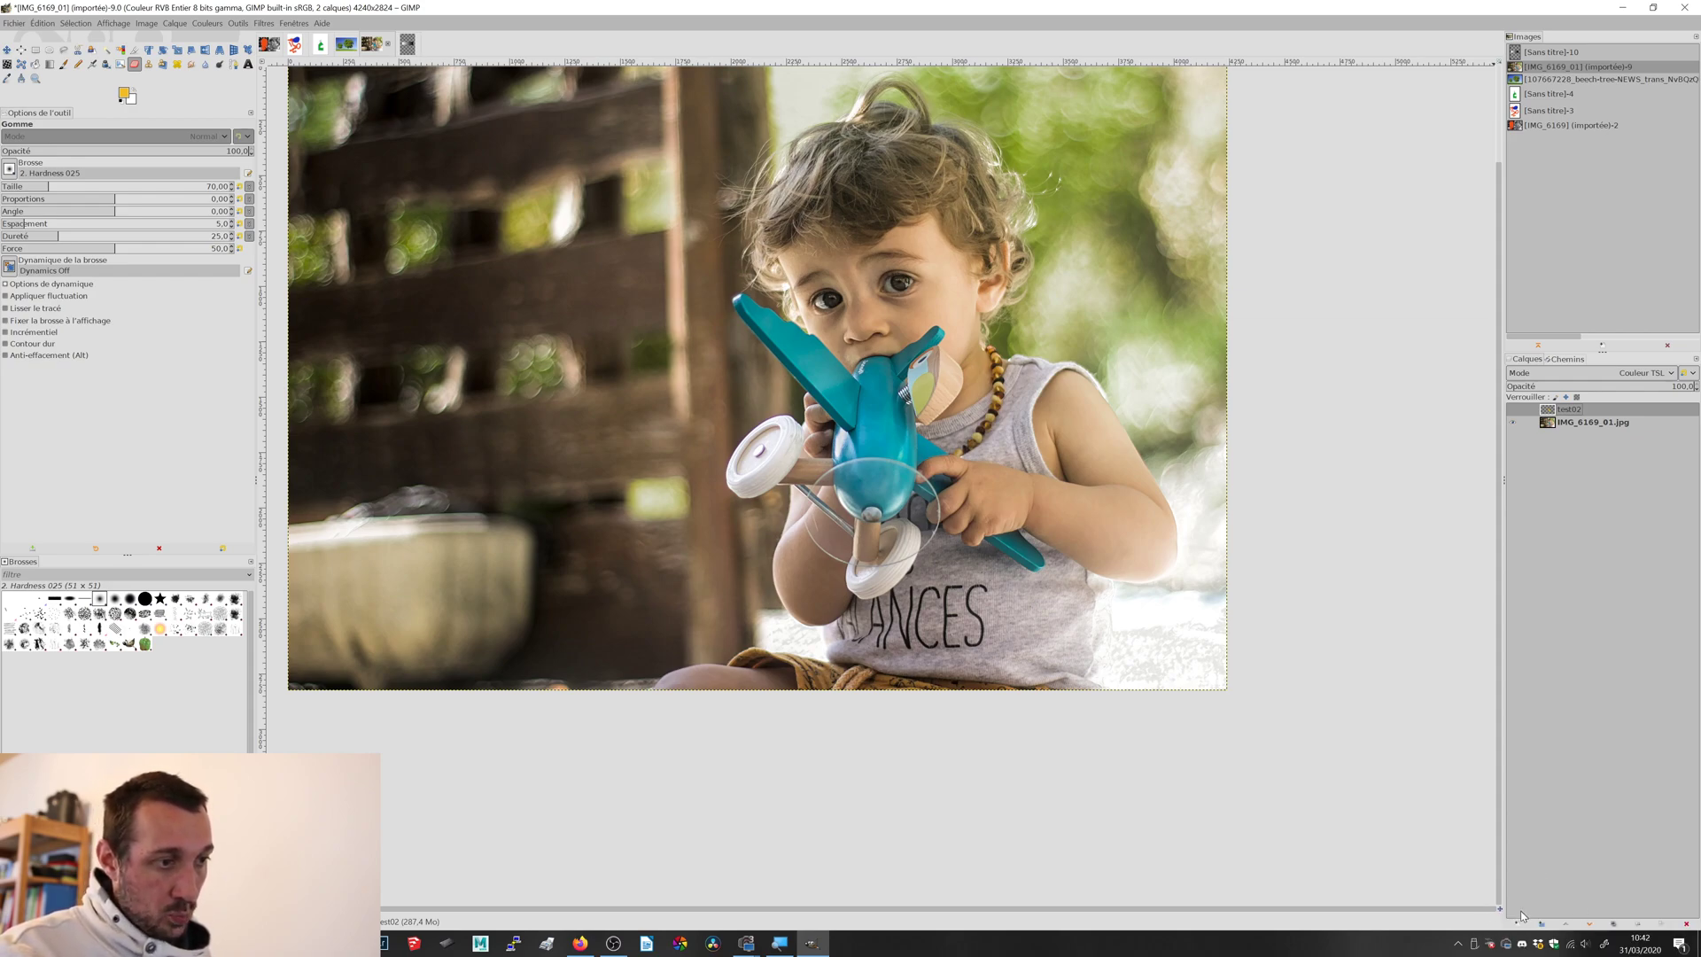
- Add another 4240 × 2824 px transparent layer in Normal mode above test02
left_click(1521, 925)
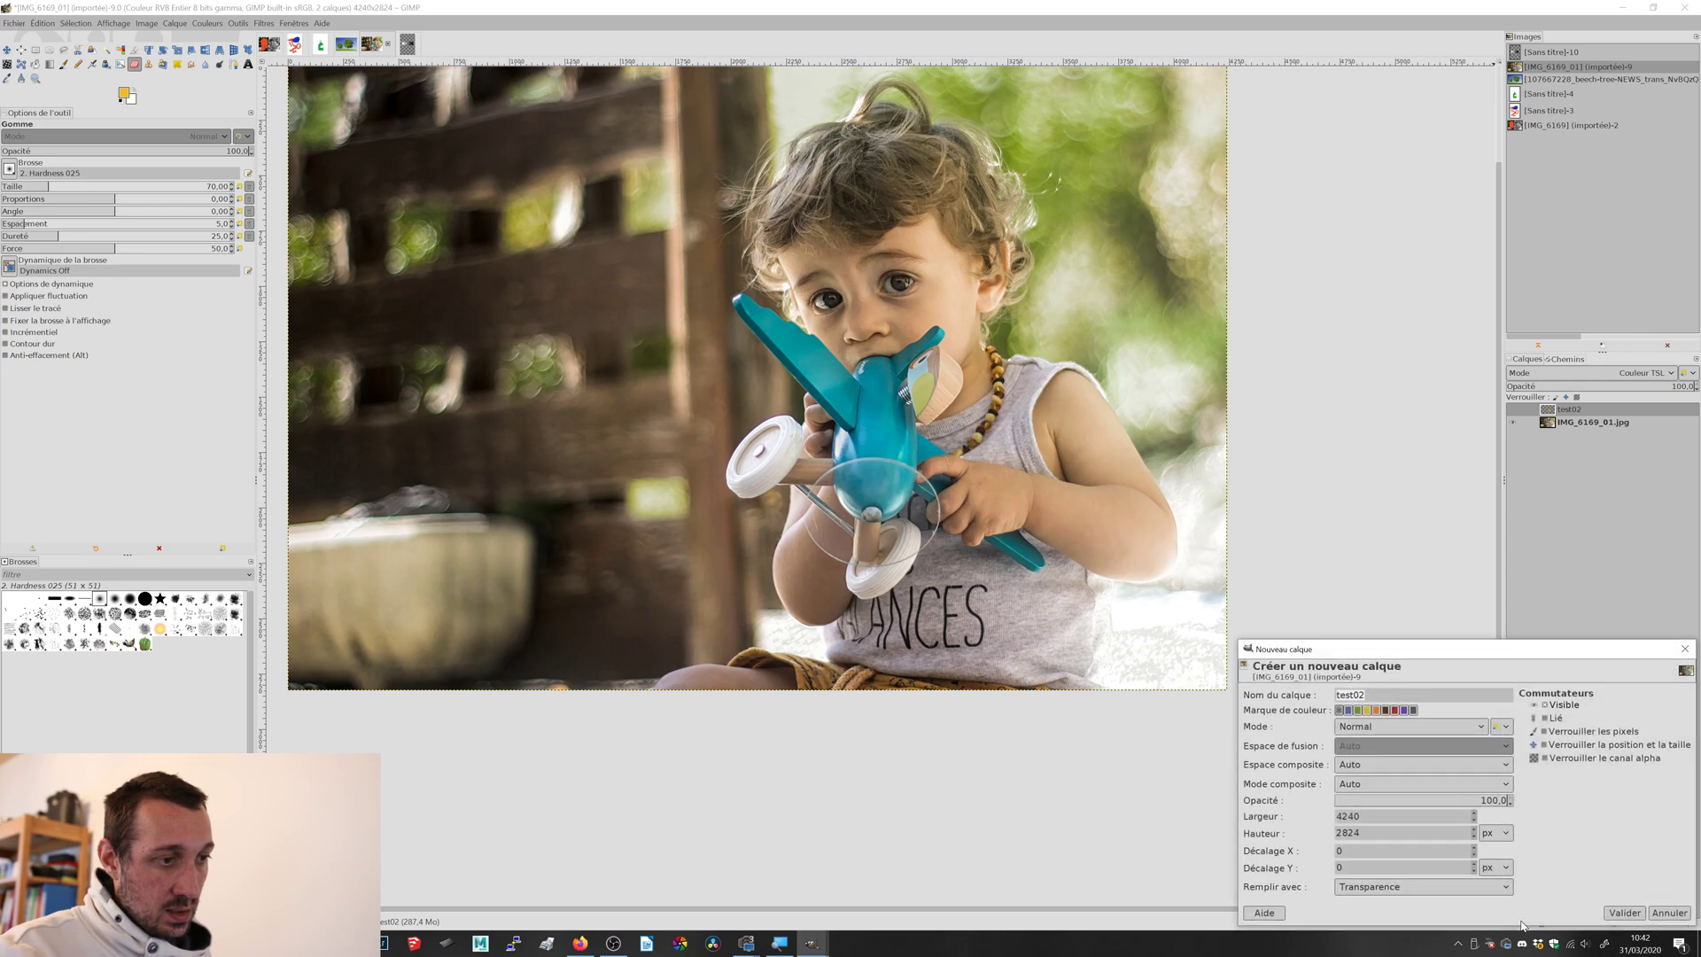
left_click(1623, 912)
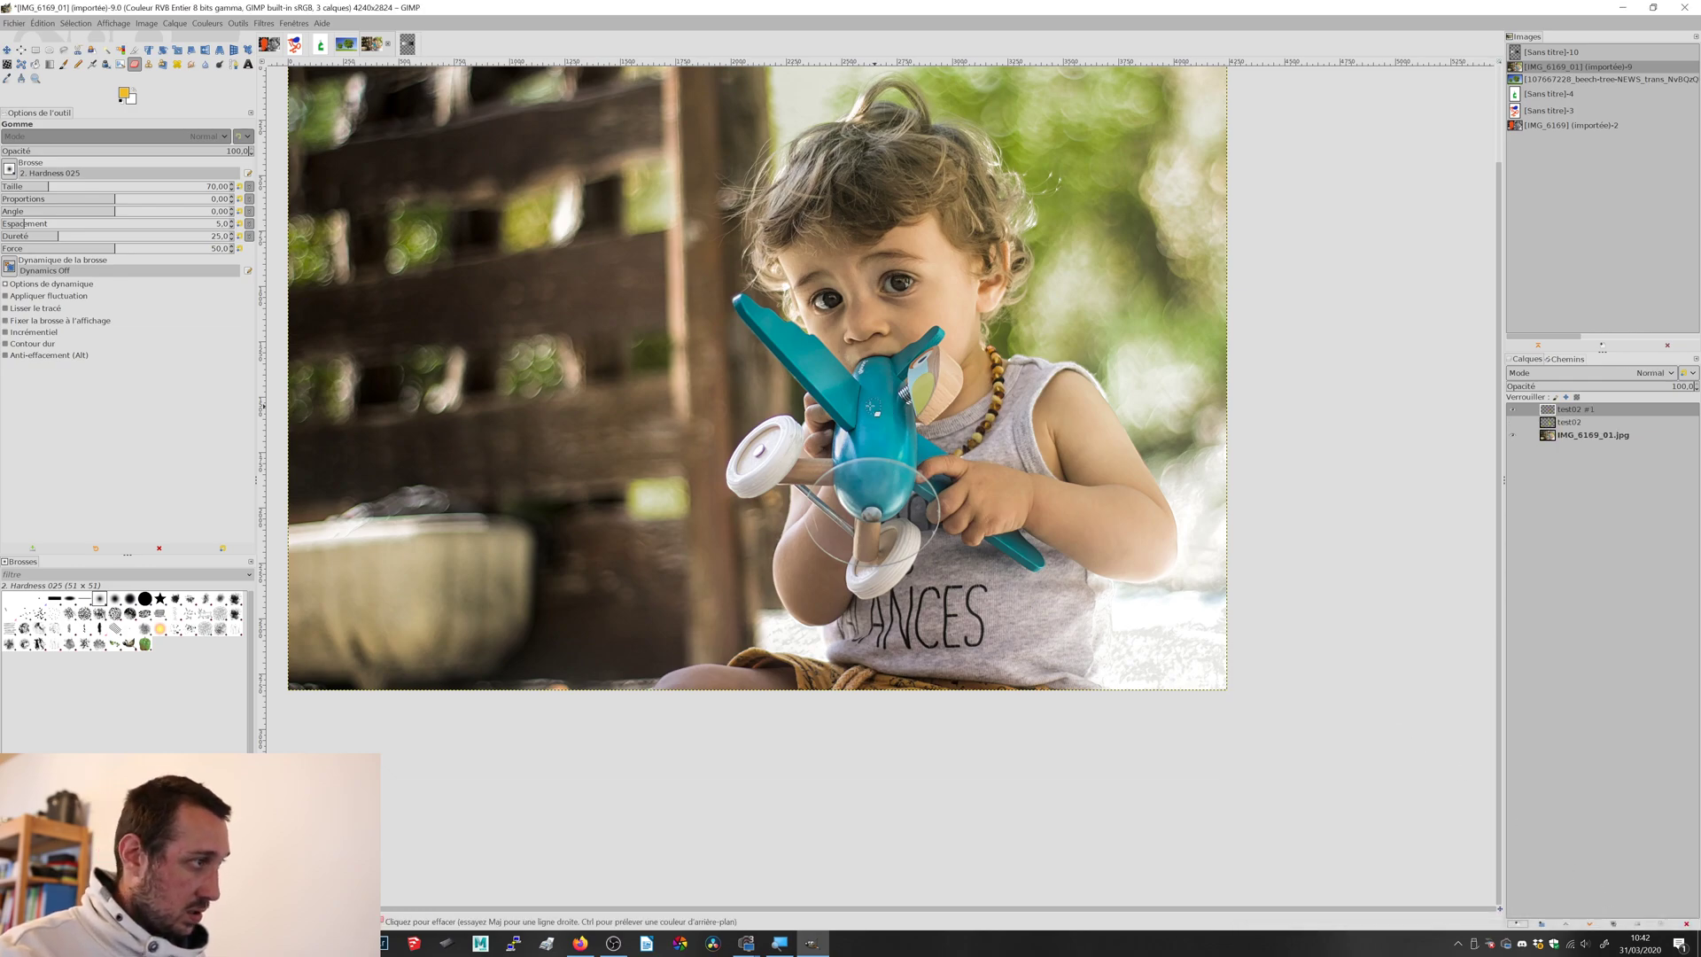
- Trace a closed freehand selection around the toy plane's body, its two upper wings and the blue part beside the child's hand
scroll(870, 405, "up", 3)
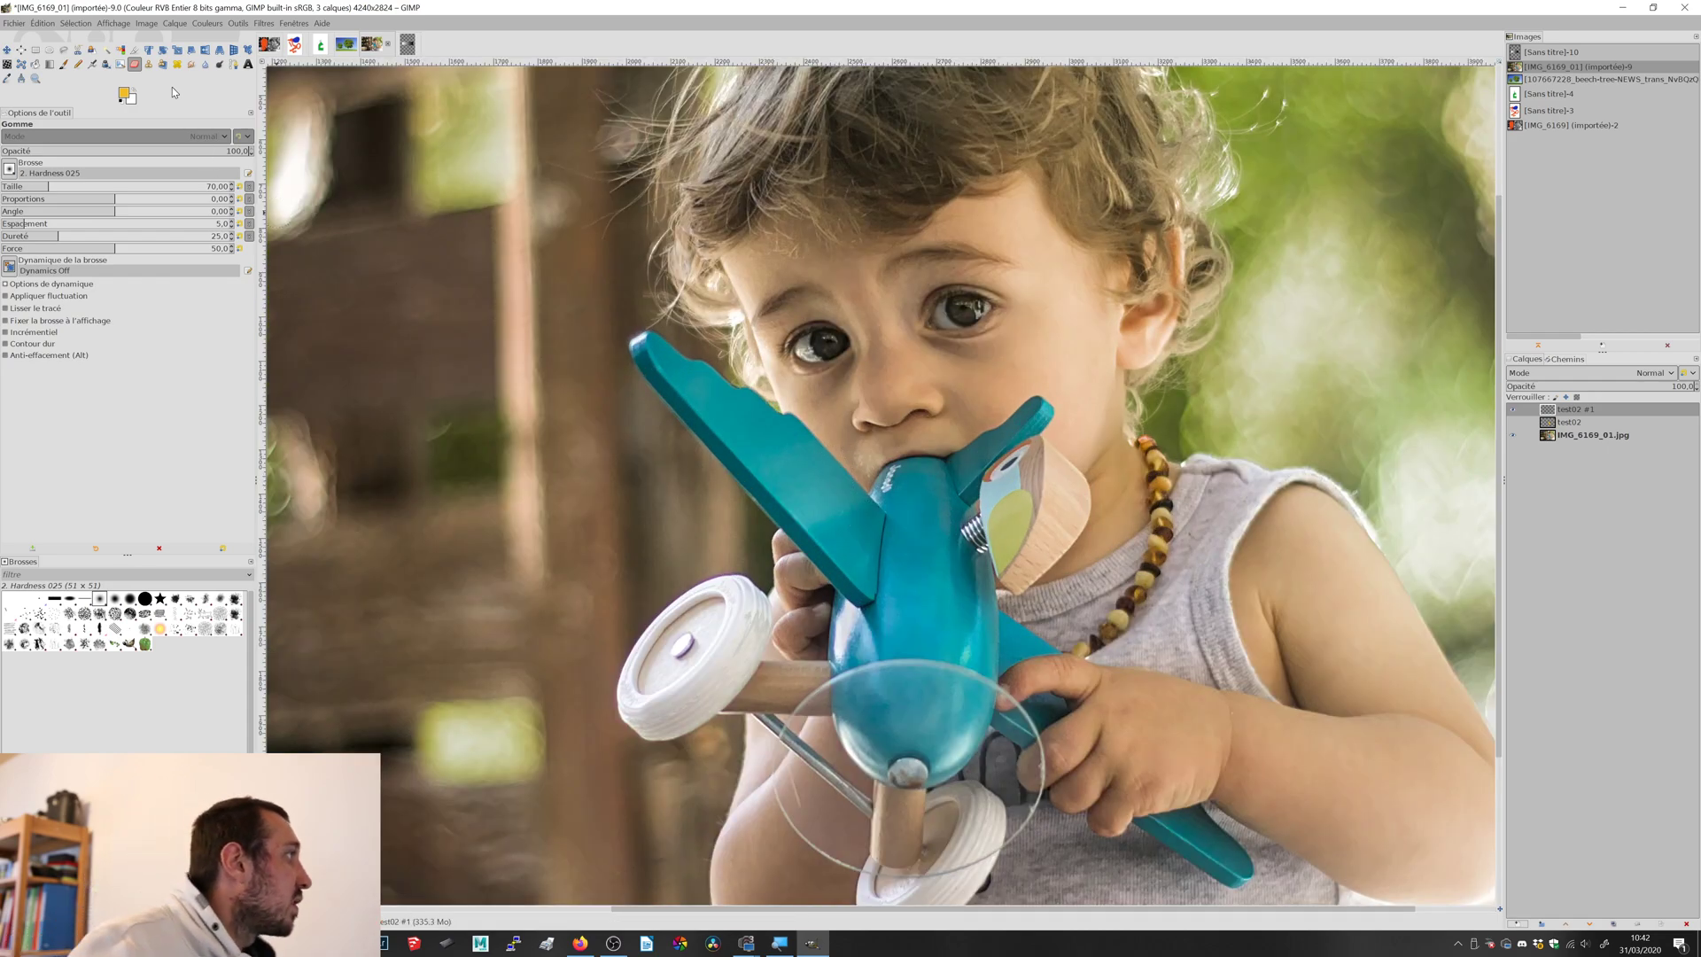
left_click(235, 67)
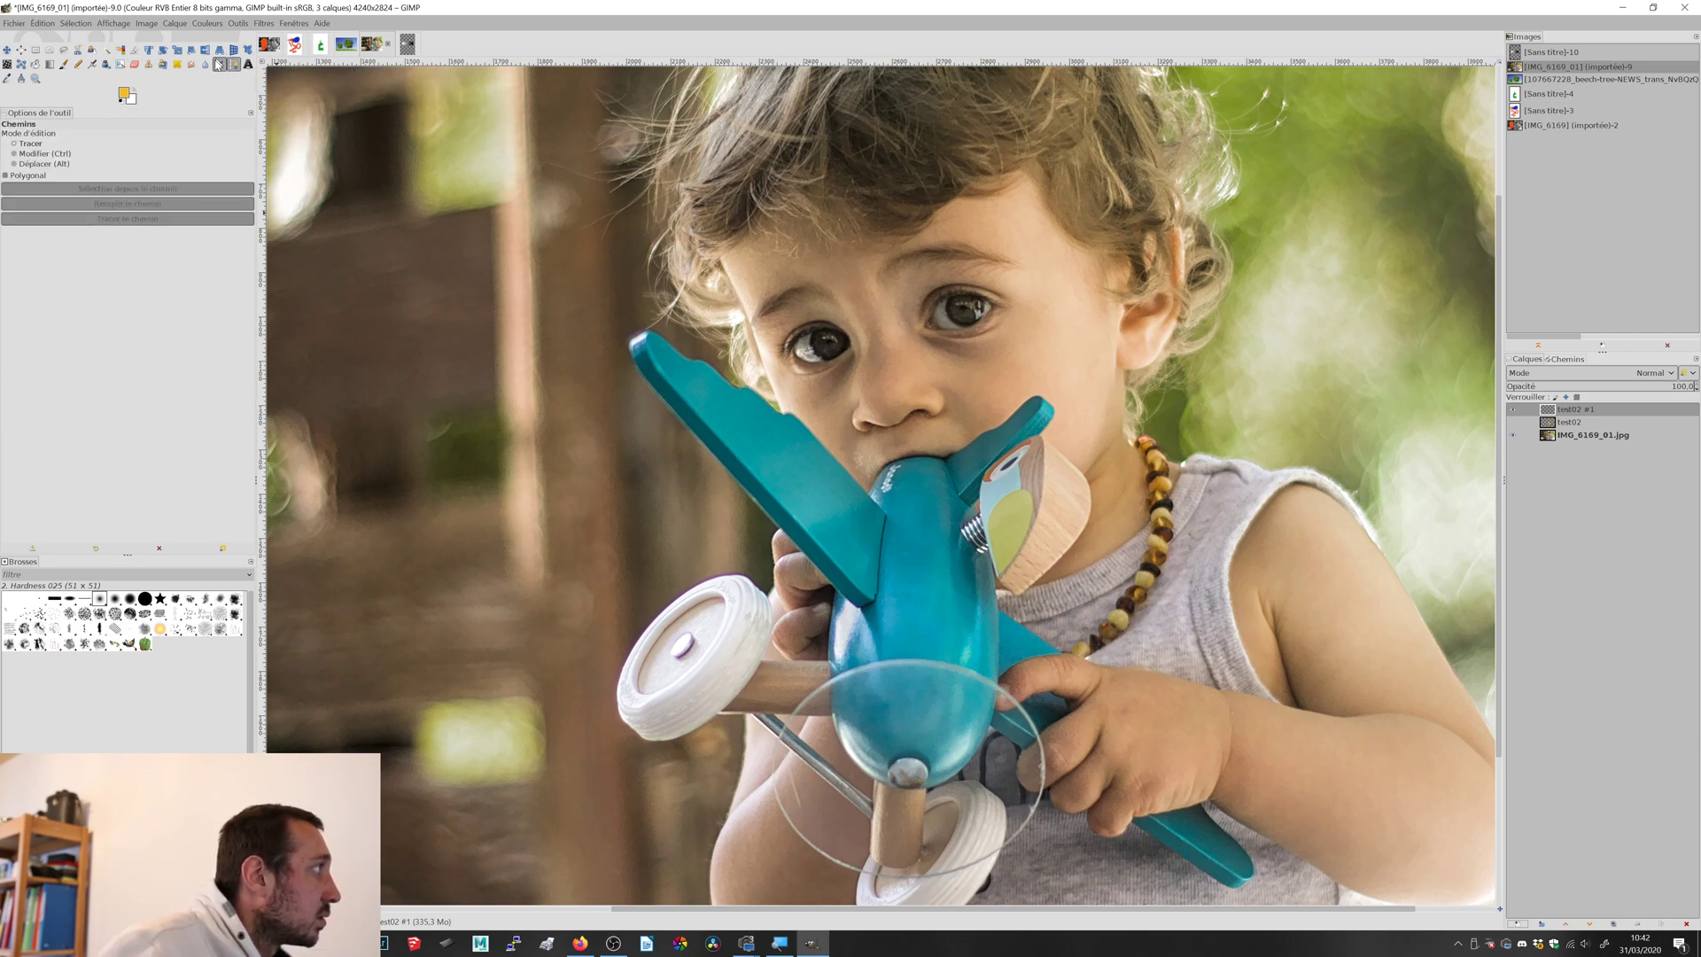
left_click(63, 50)
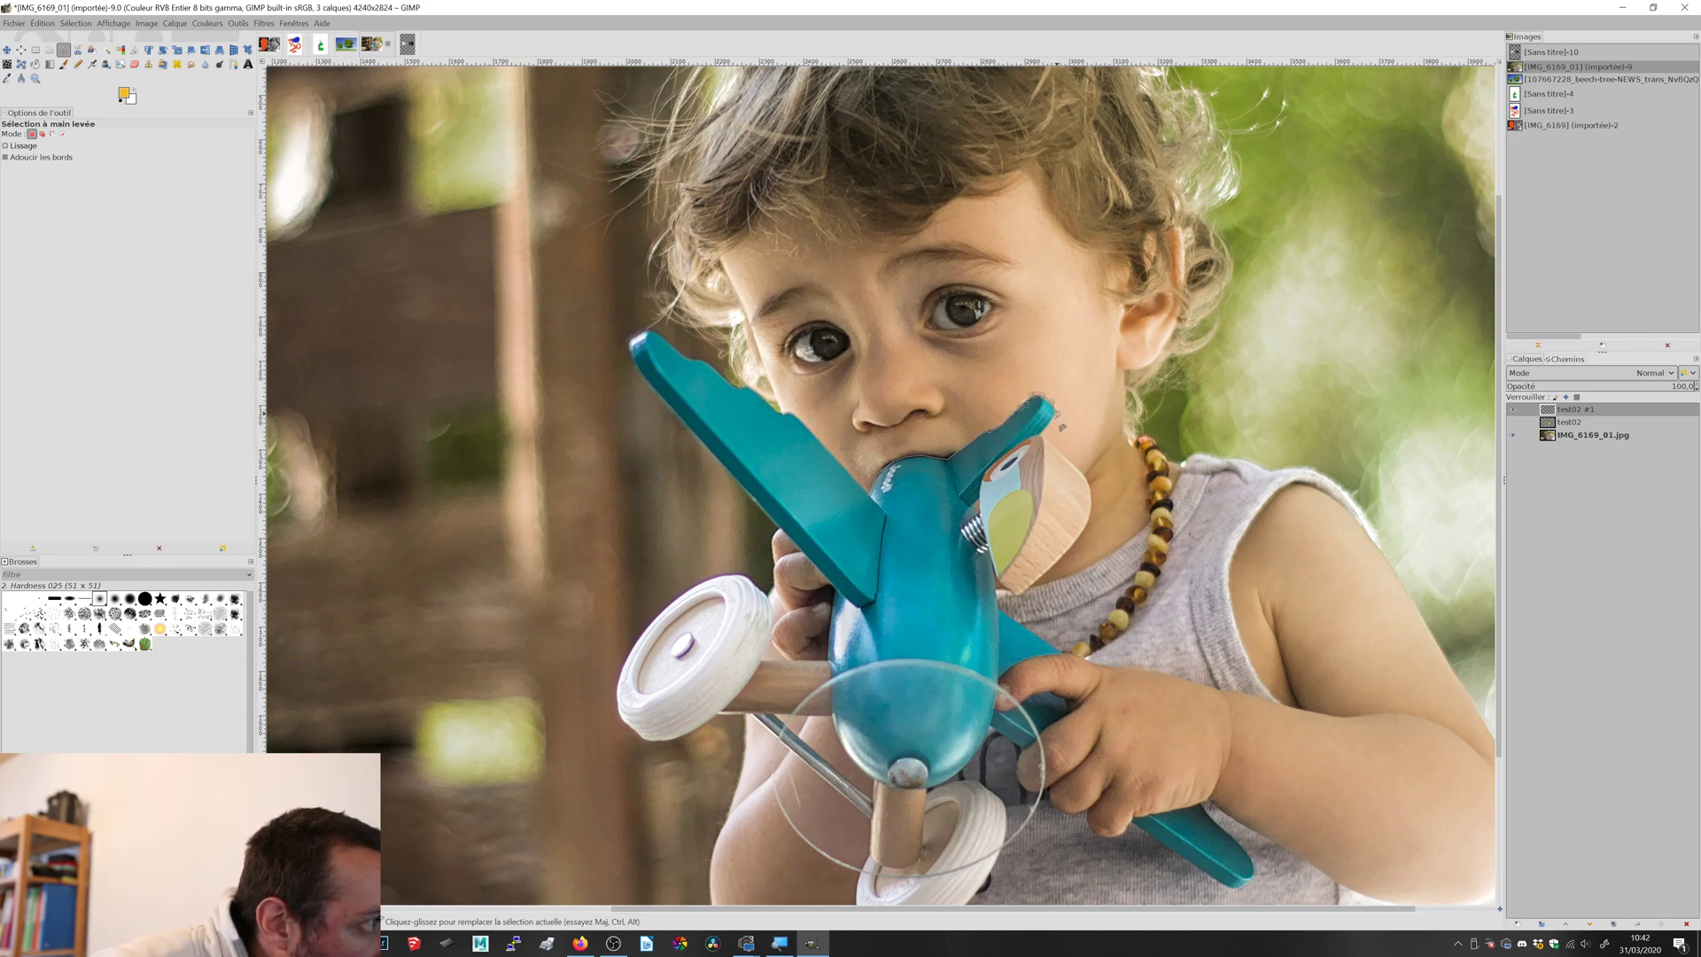
mouse_move(1016, 450)
left_mouse_down()
mouse_move(953, 455)
mouse_move(994, 467)
mouse_move(979, 524)
left_mouse_up()
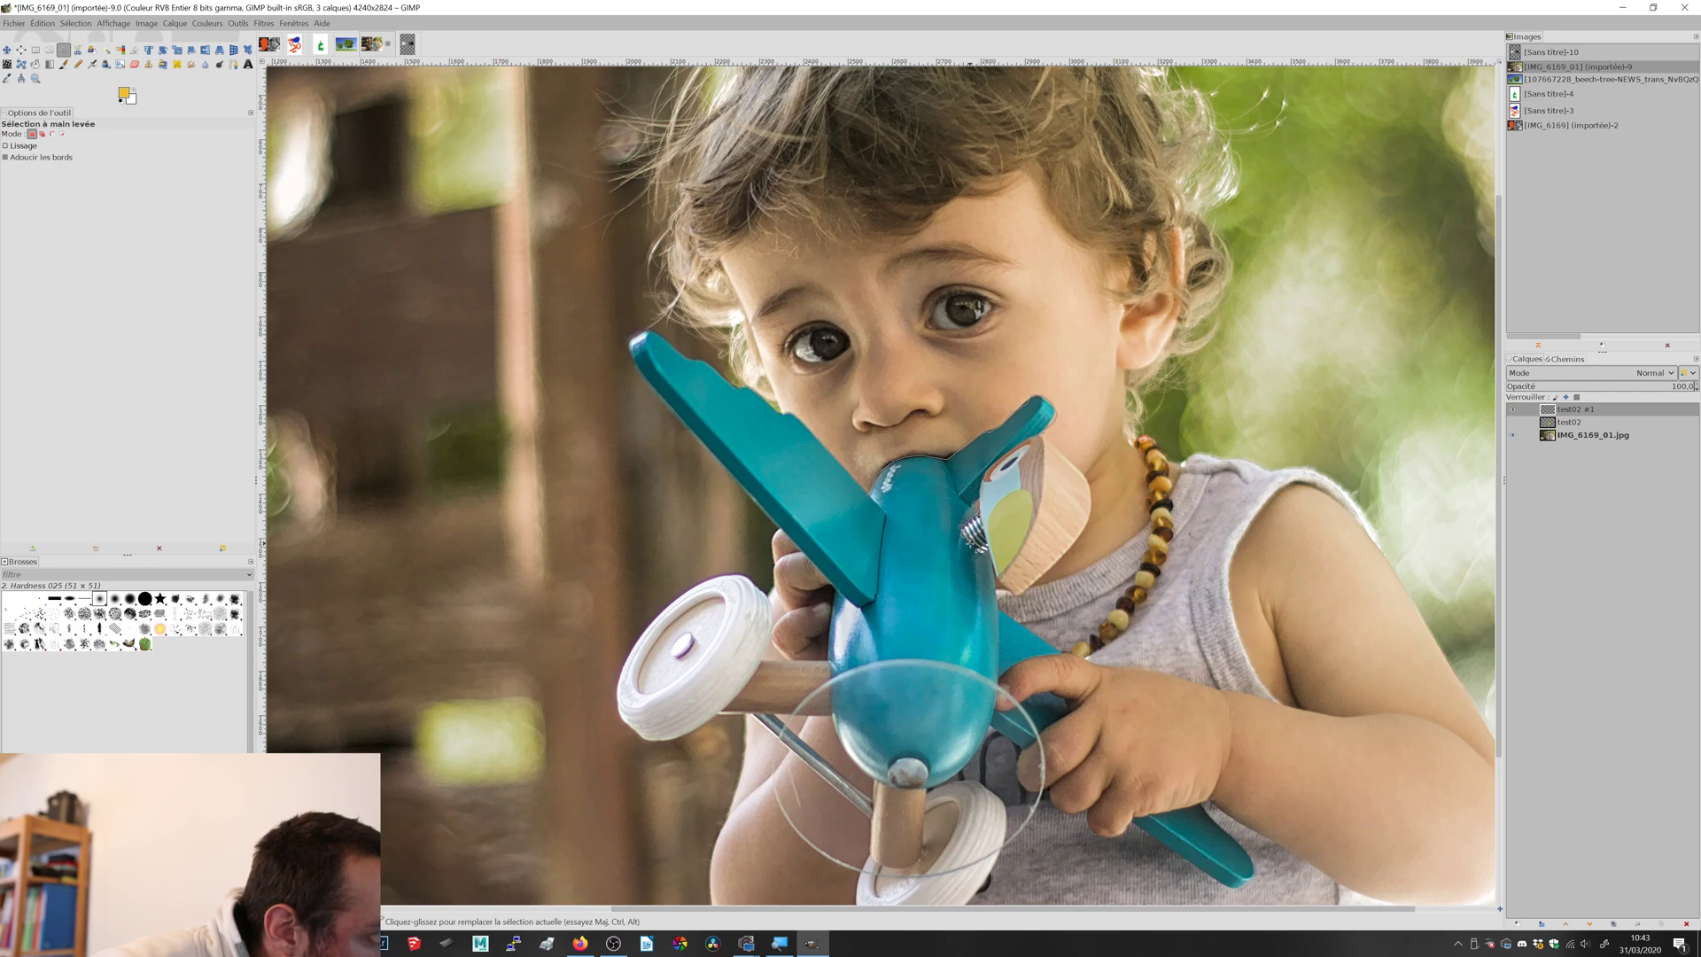
mouse_move(985, 552)
left_mouse_down()
mouse_move(998, 600)
mouse_move(1063, 653)
mouse_move(1032, 656)
left_mouse_up()
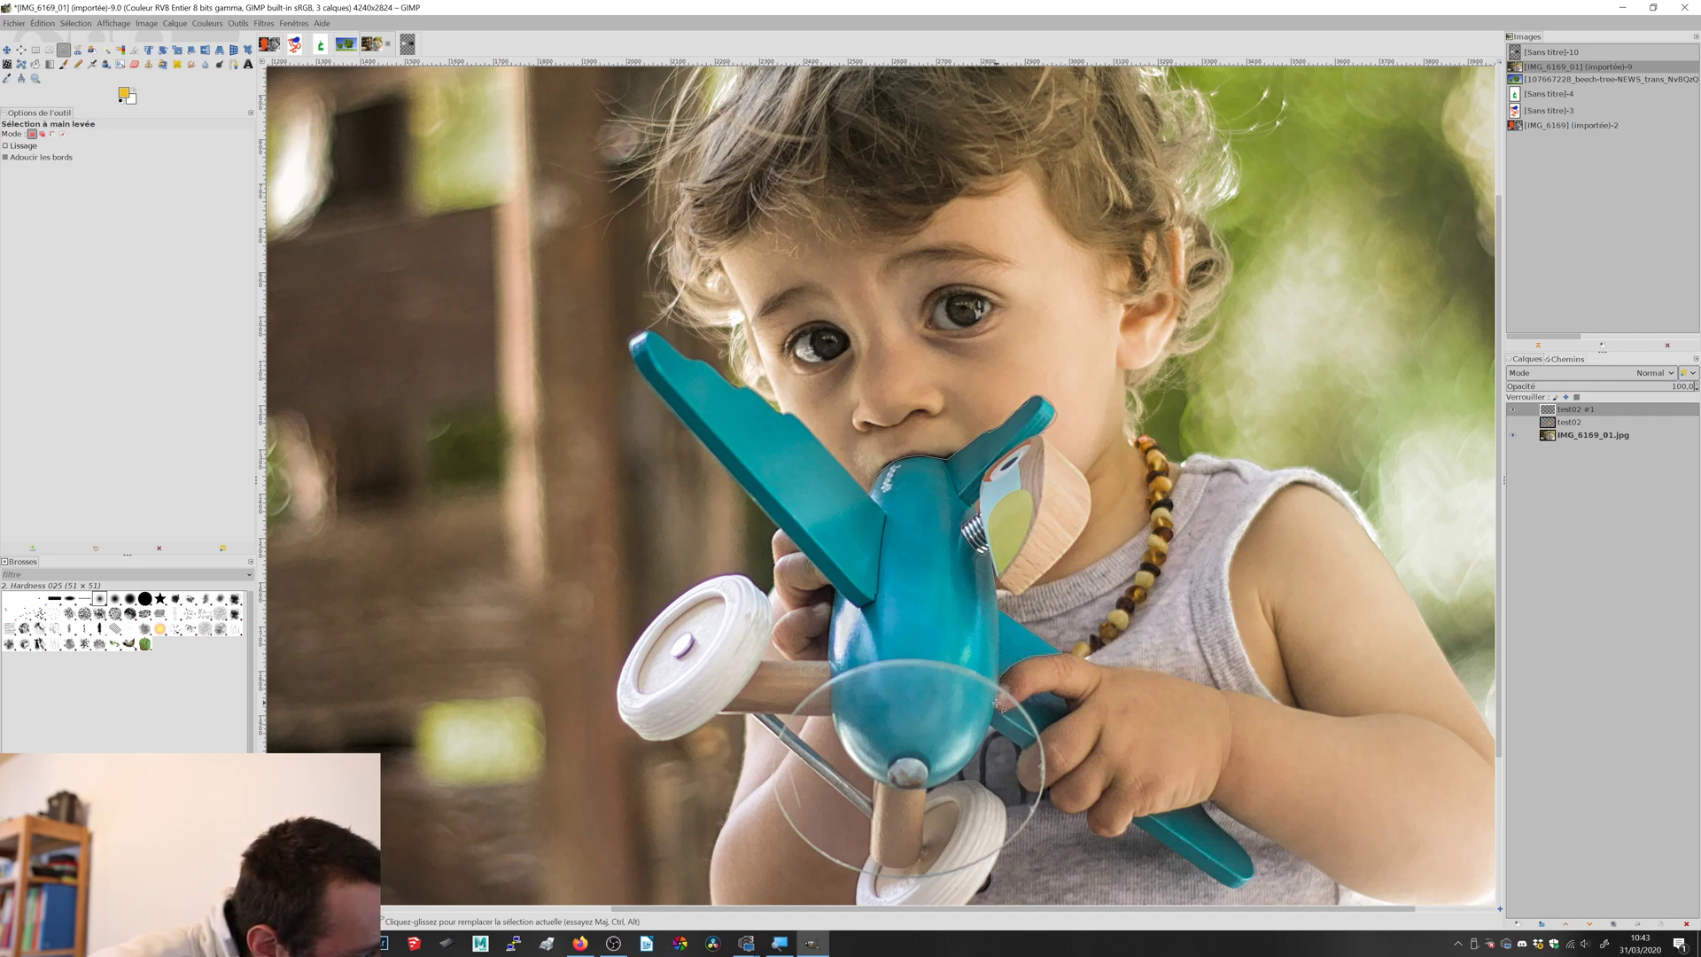
mouse_move(1010, 704)
left_mouse_down()
mouse_move(1069, 718)
mouse_move(1022, 748)
mouse_move(1005, 675)
mouse_move(985, 737)
left_mouse_up()
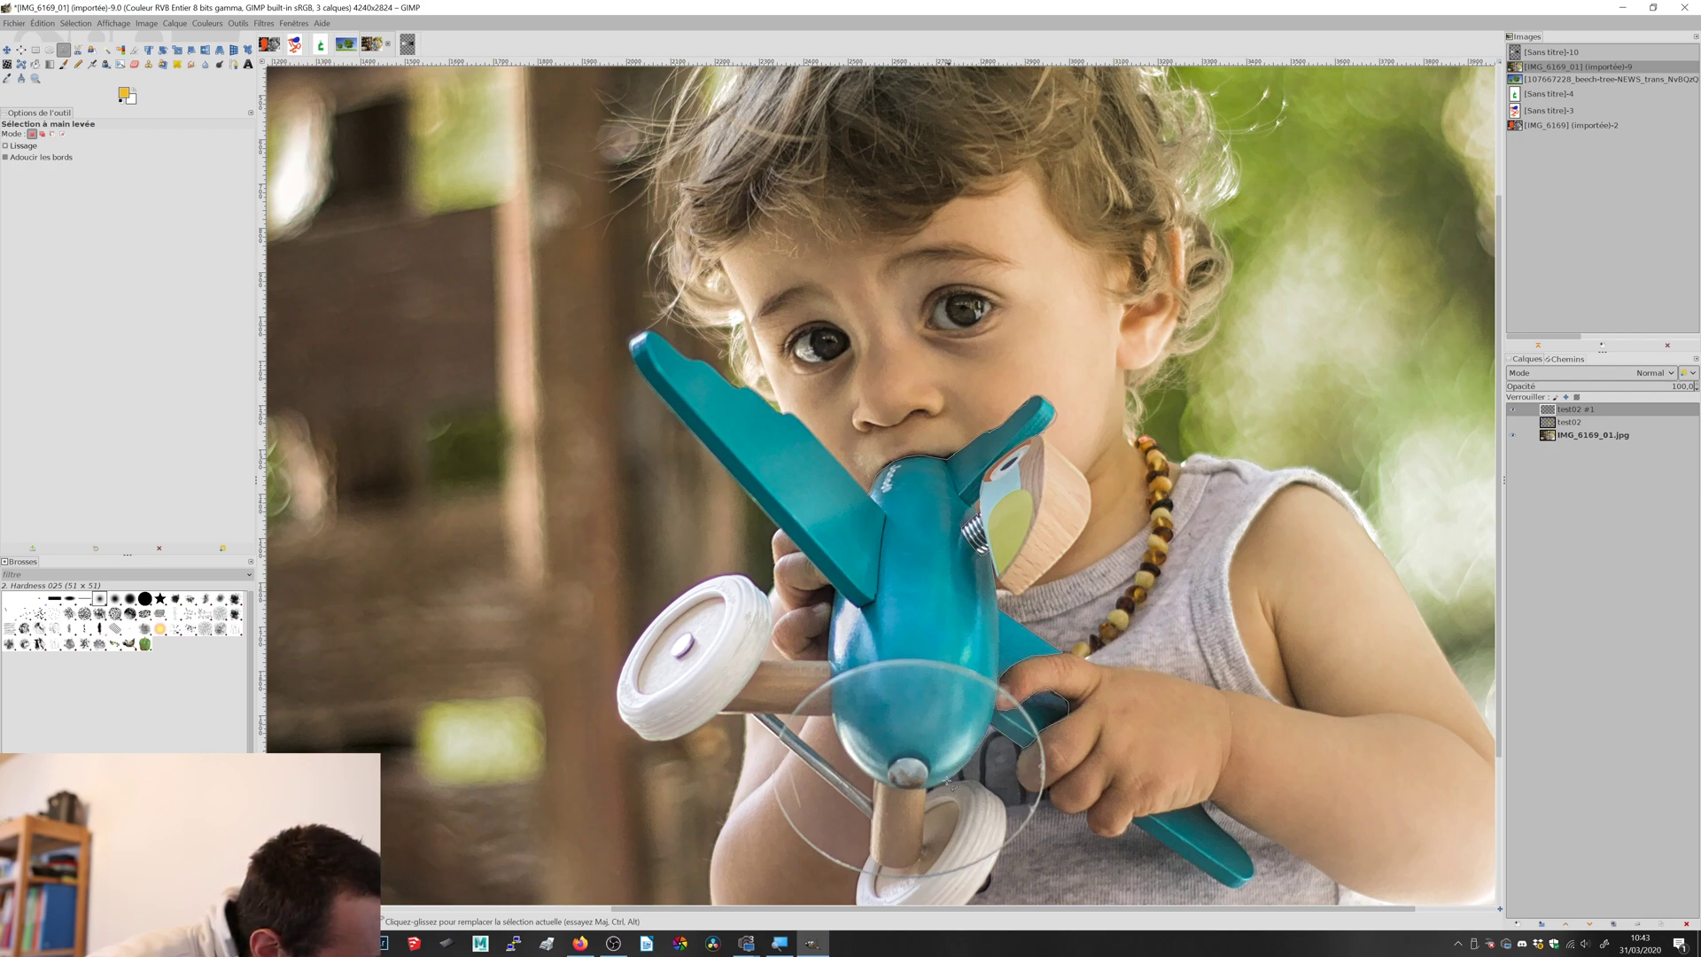
left_click_drag(890, 792, 890, 788)
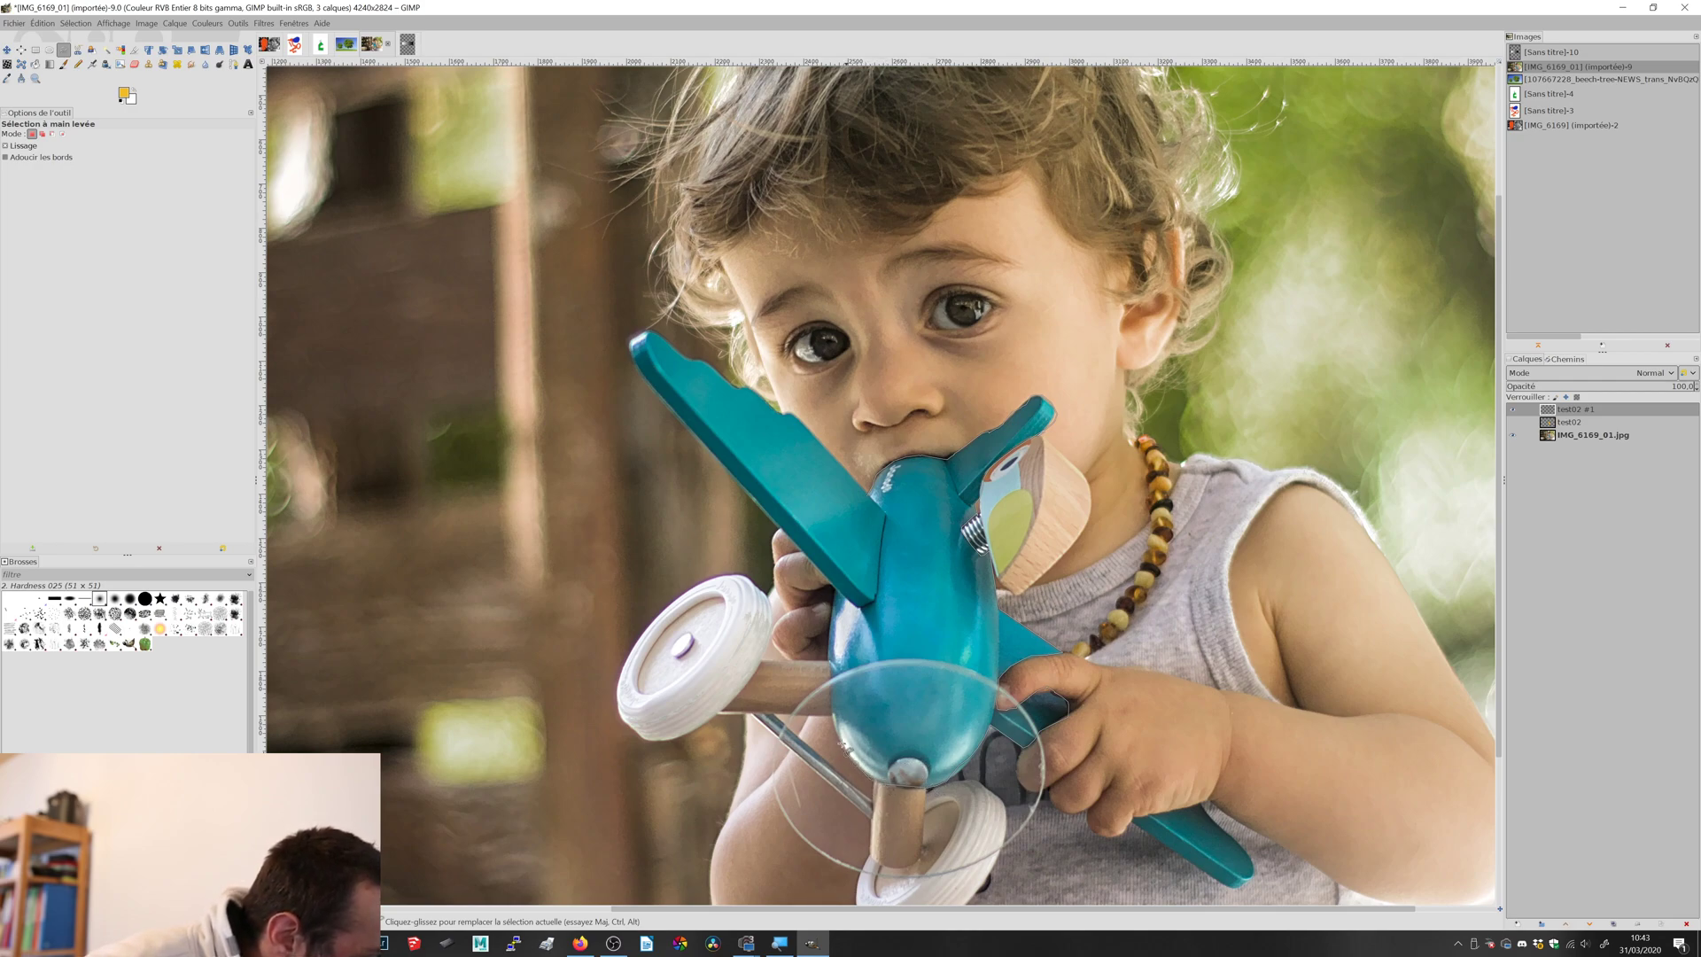
left_click_drag(838, 729, 833, 704)
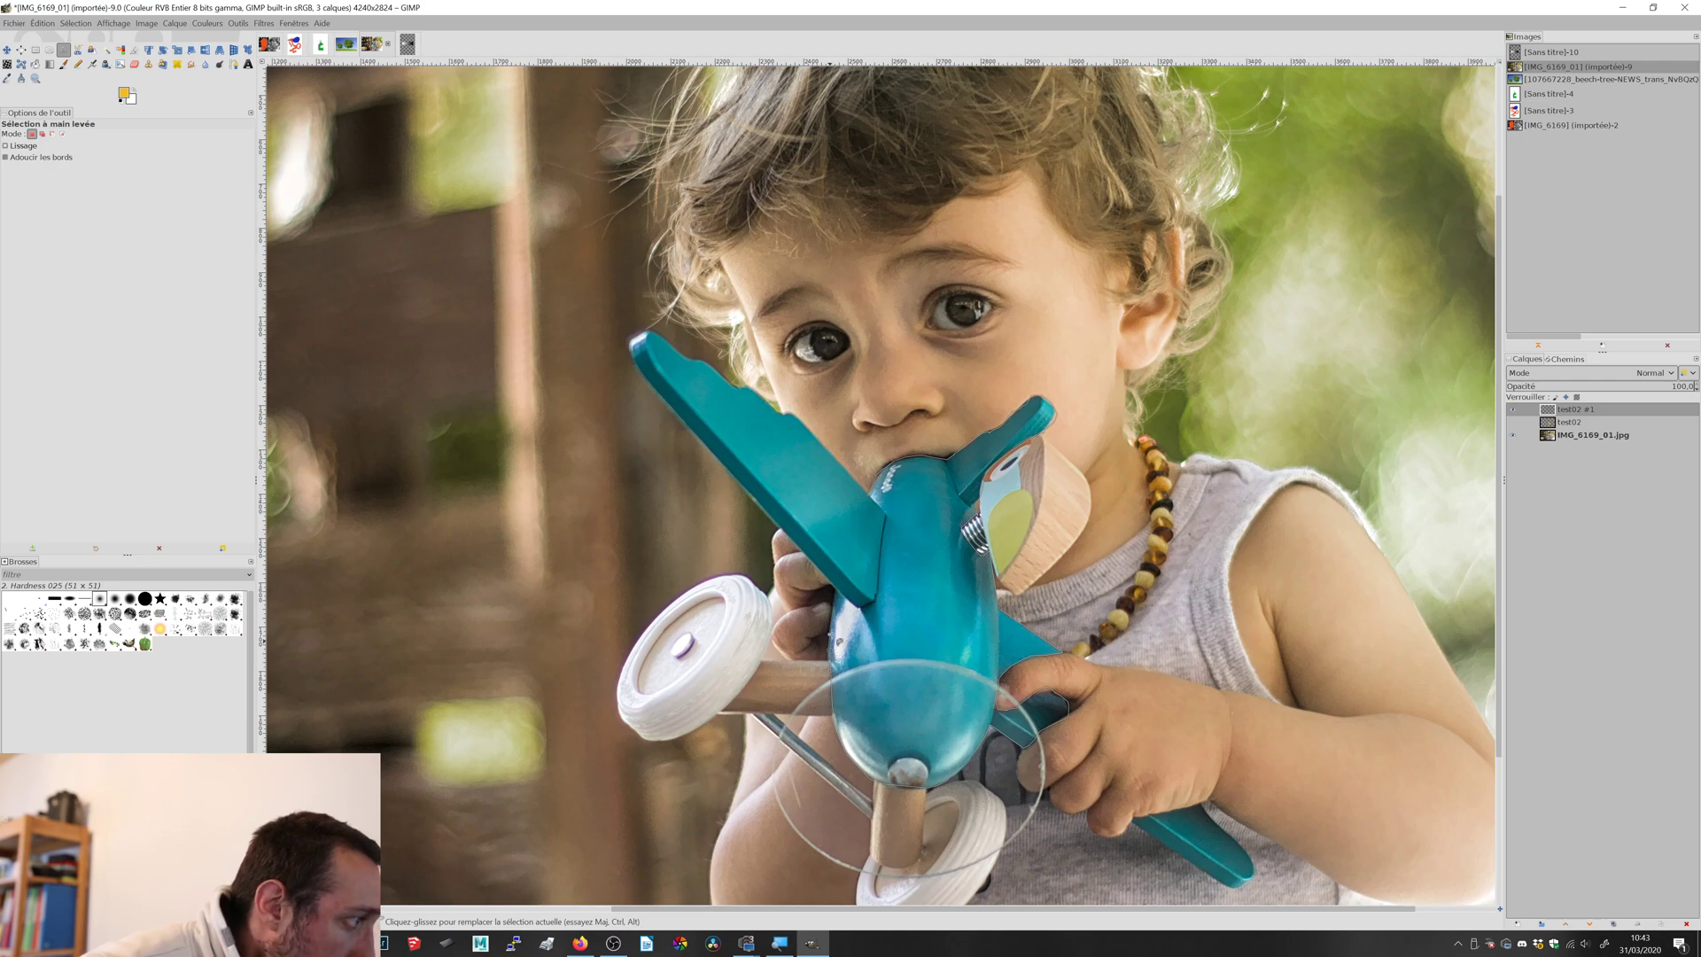
mouse_move(838, 637)
left_mouse_down()
mouse_move(835, 587)
mouse_move(654, 366)
mouse_move(656, 387)
mouse_move(645, 380)
left_mouse_up()
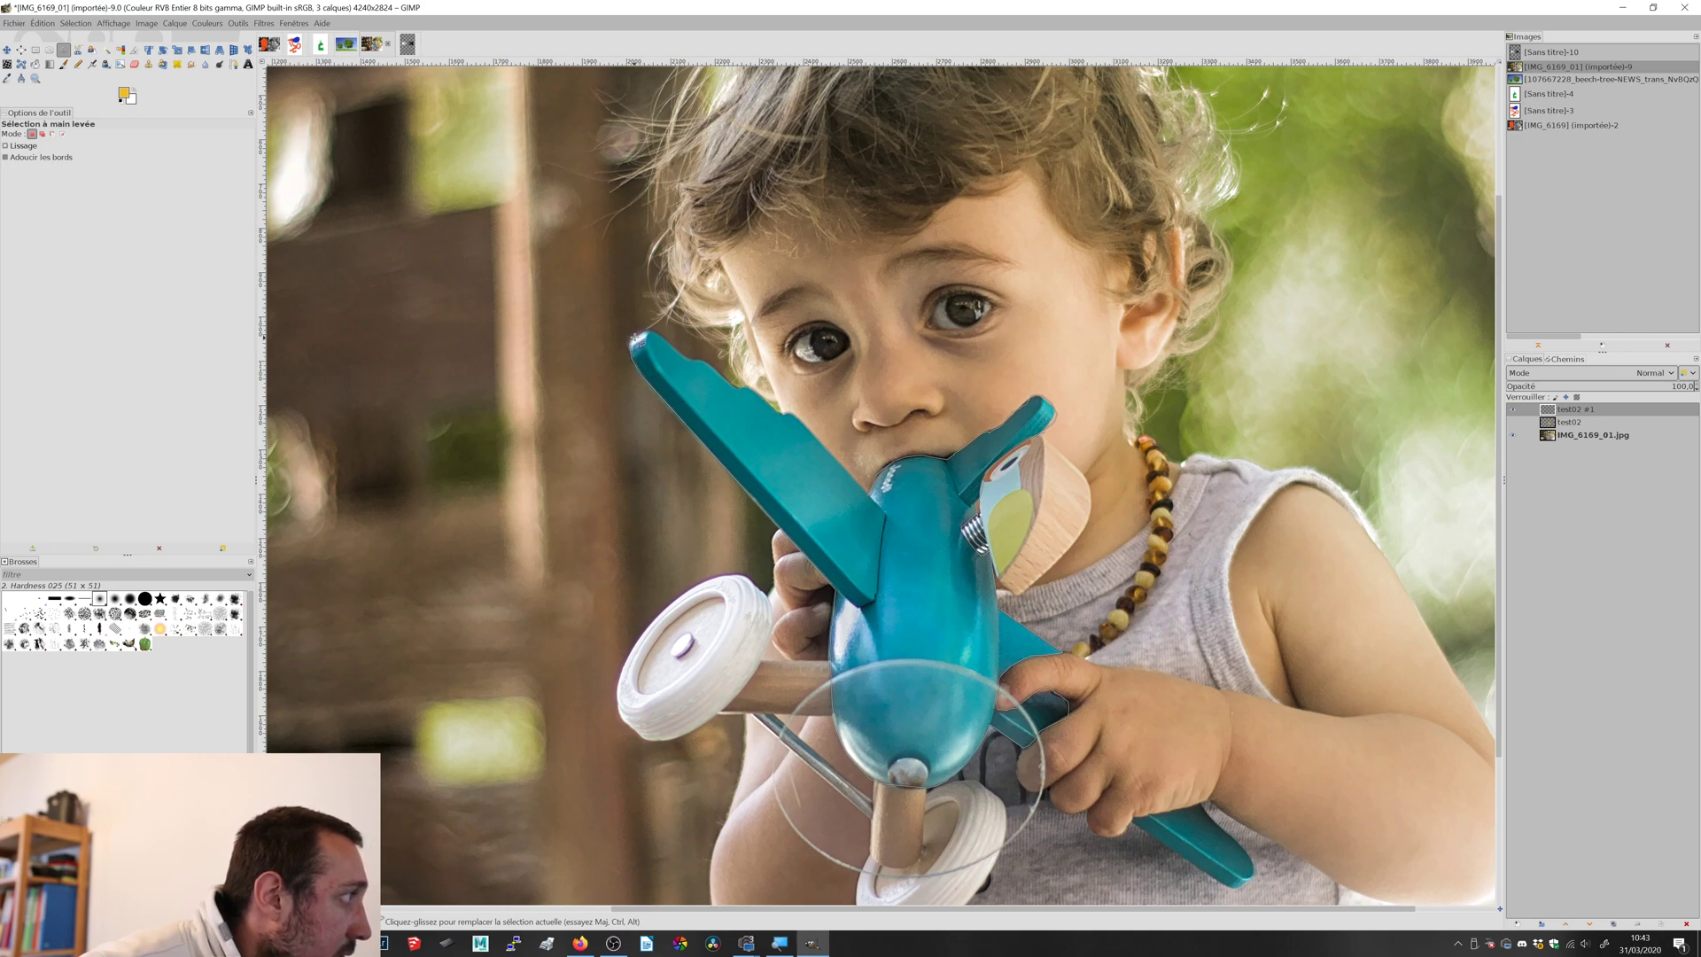
left_click_drag(652, 335, 666, 341)
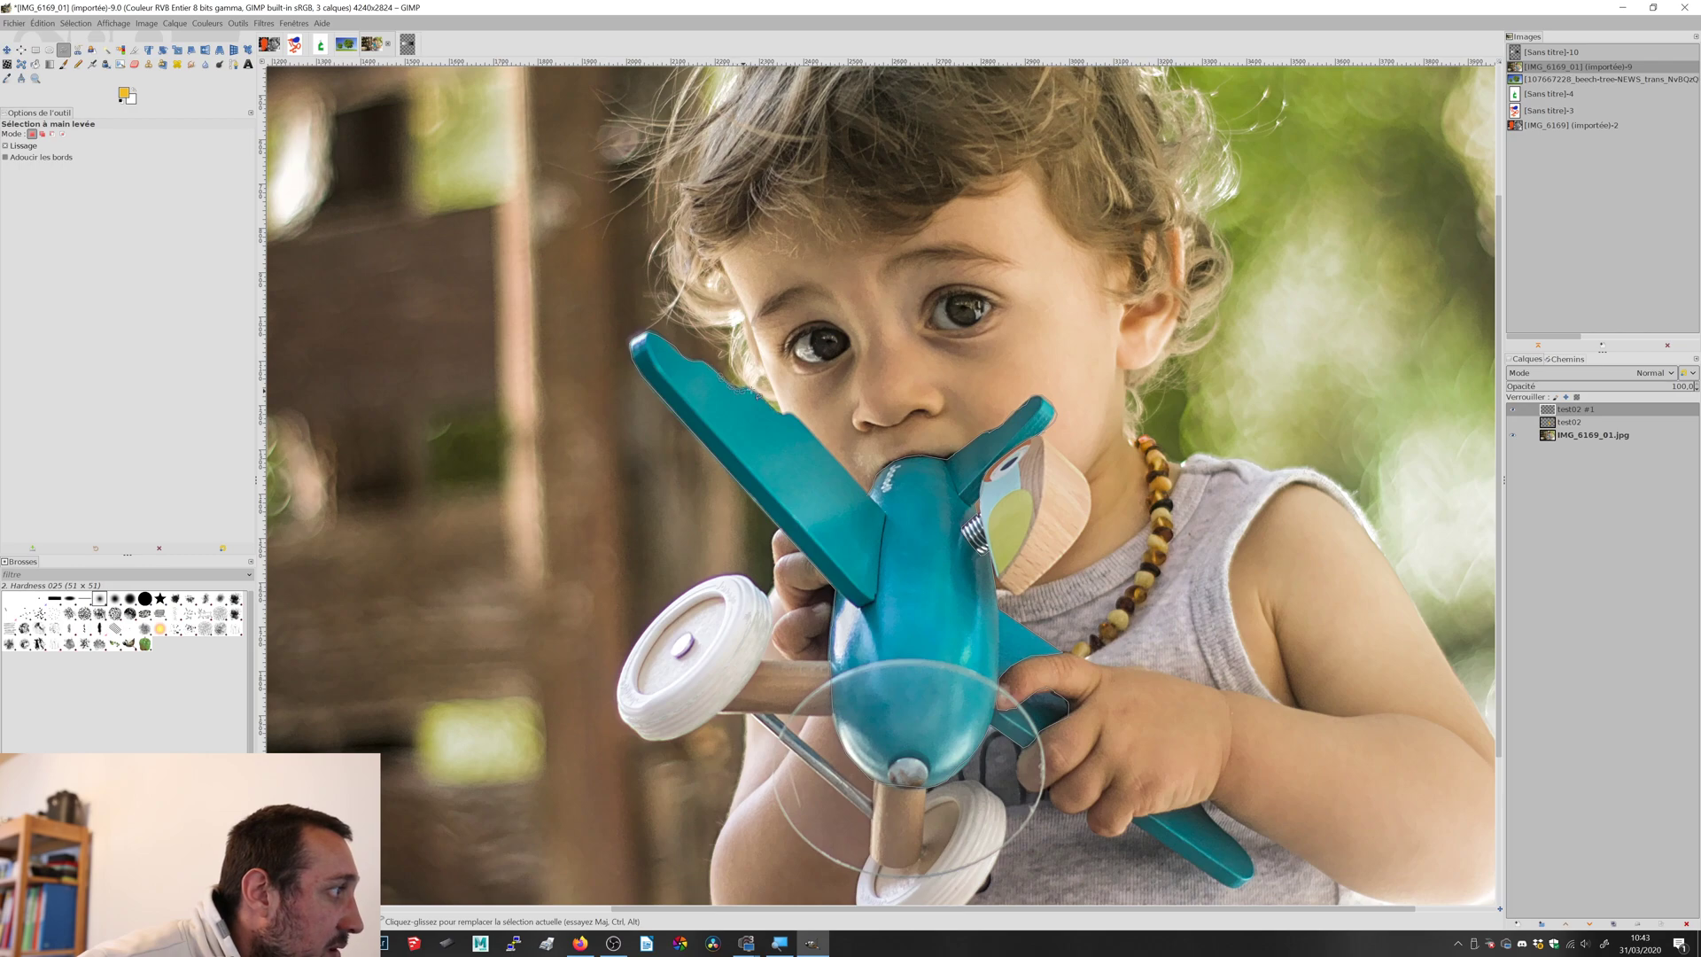
left_click_drag(788, 418, 833, 432)
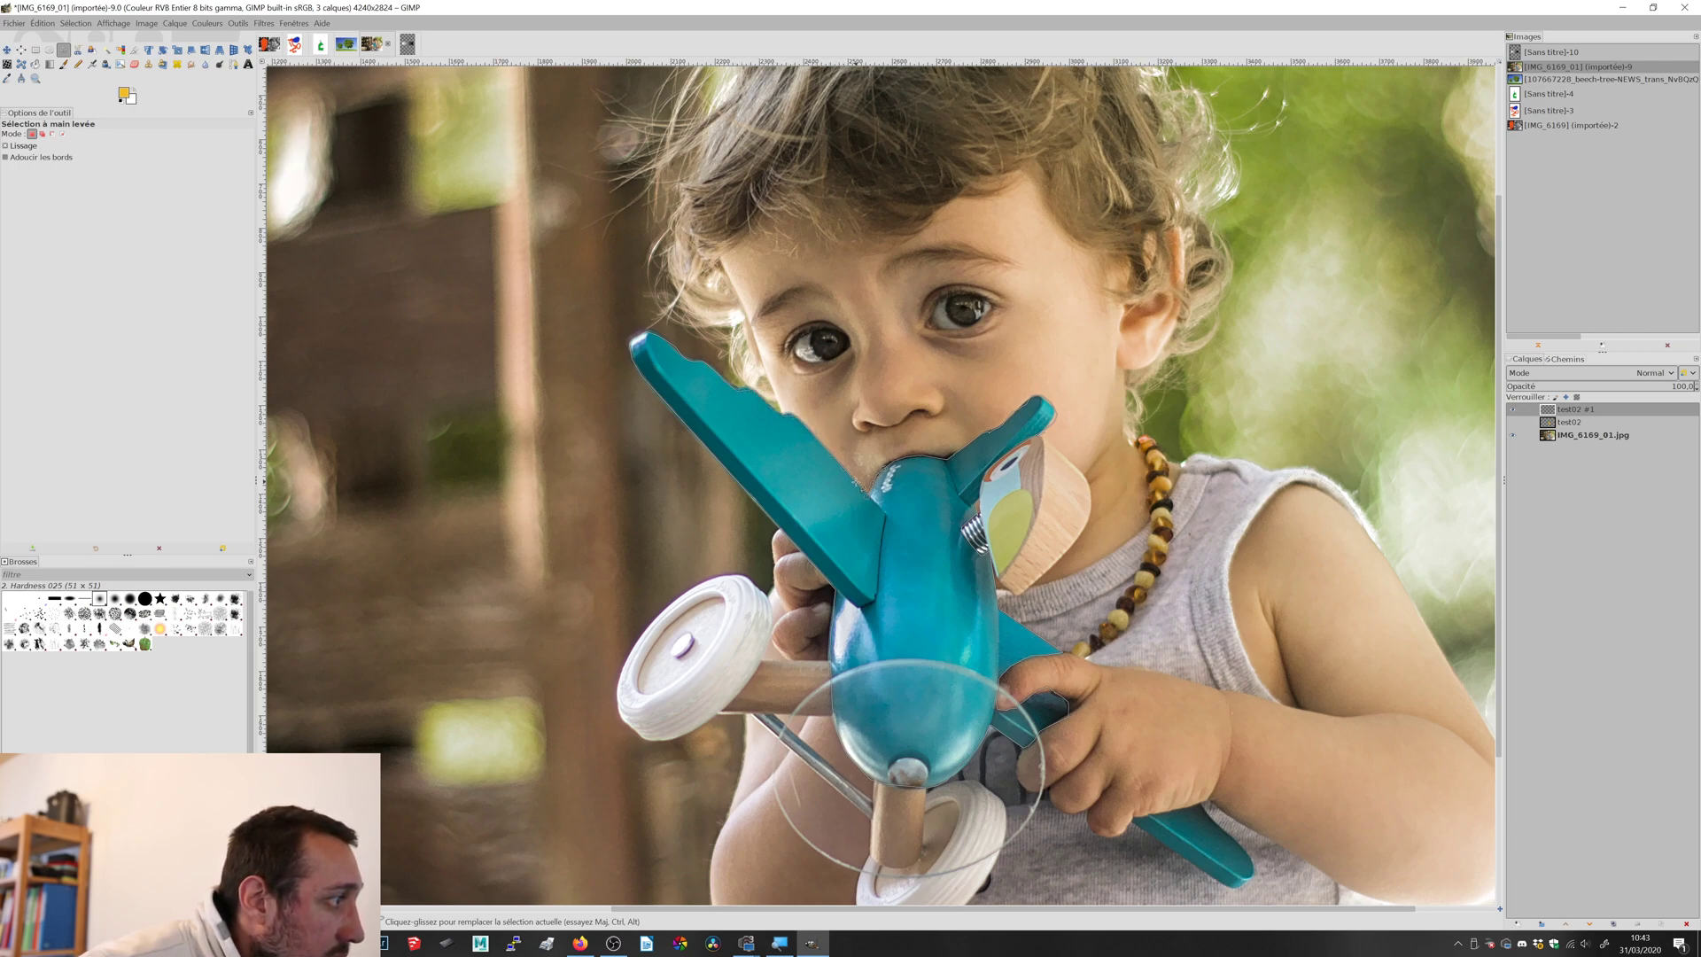
mouse_move(873, 503)
left_mouse_down()
mouse_move(884, 524)
mouse_move(869, 518)
left_mouse_up()
double_click(901, 567)
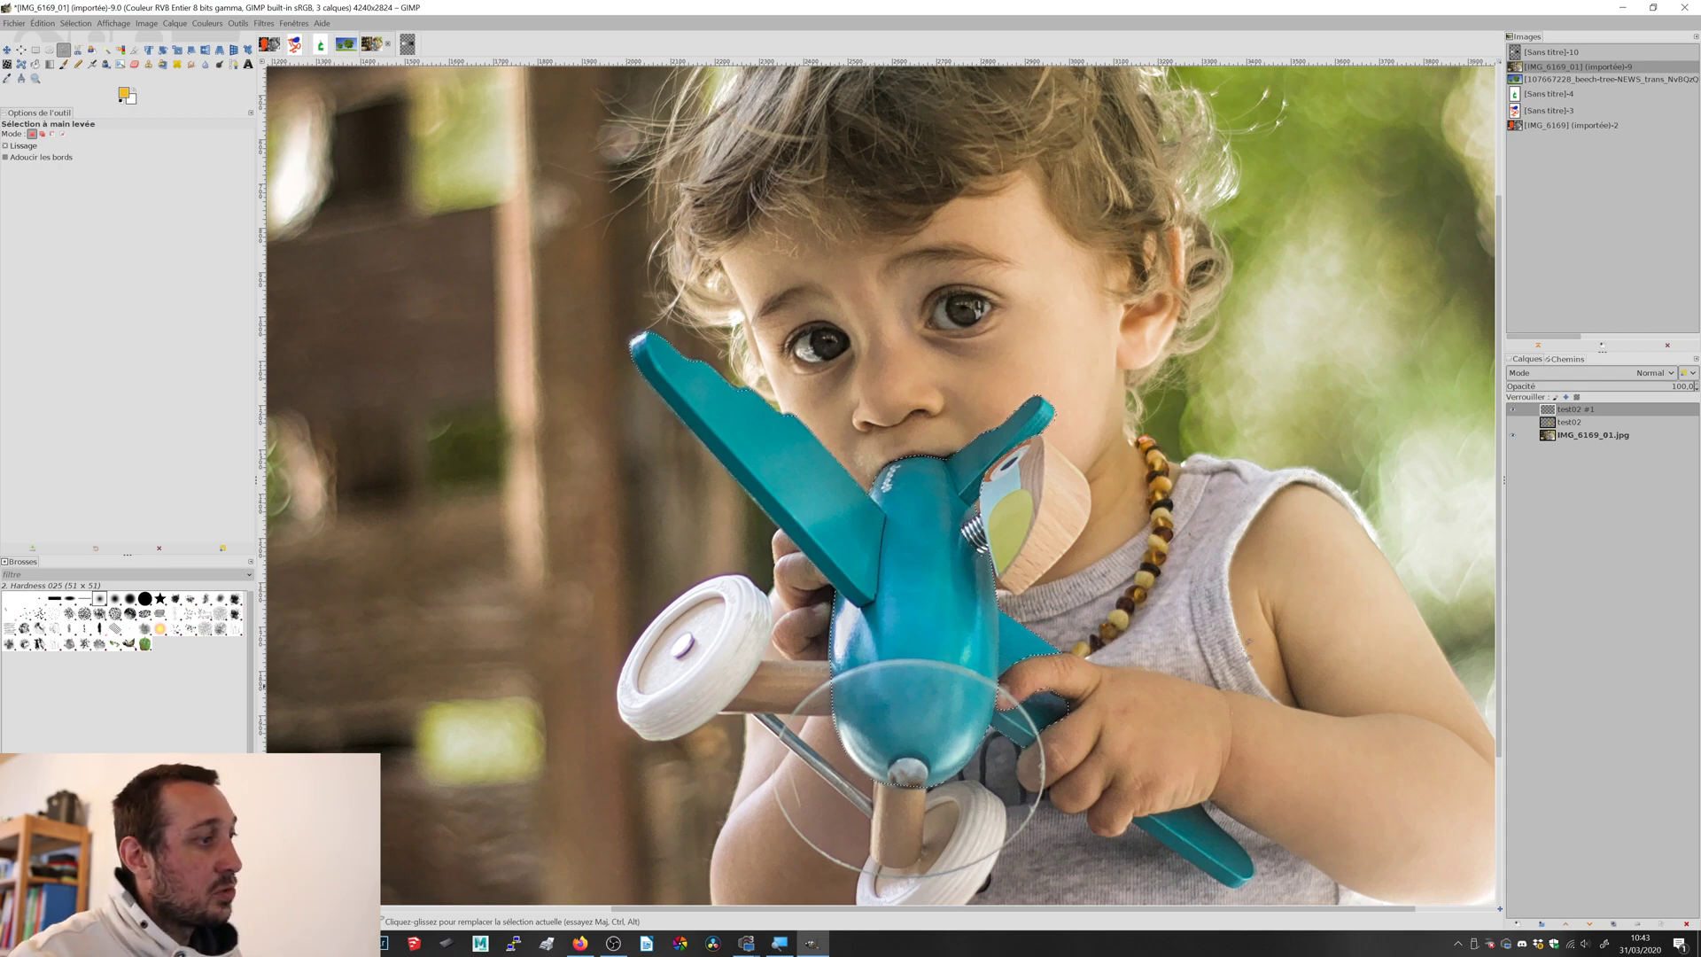
- Set the foreground colour to a raspberry pink, #c94f6a
left_click(125, 93)
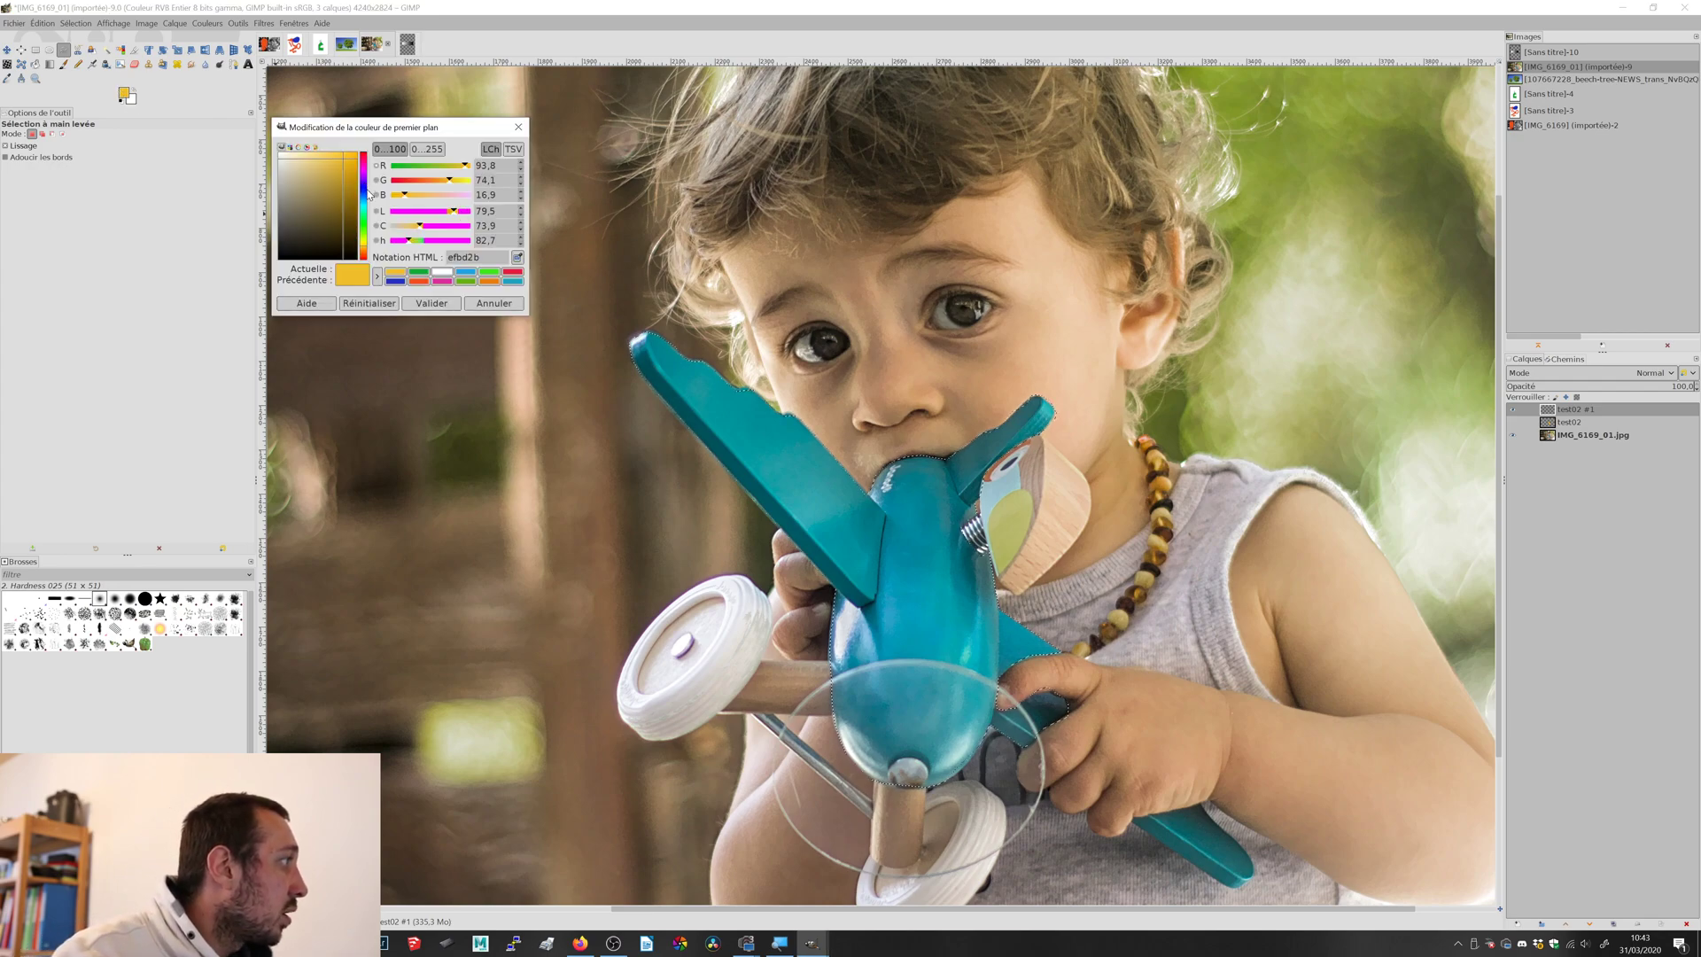
left_click_drag(365, 200, 328, 180)
left_click(431, 303)
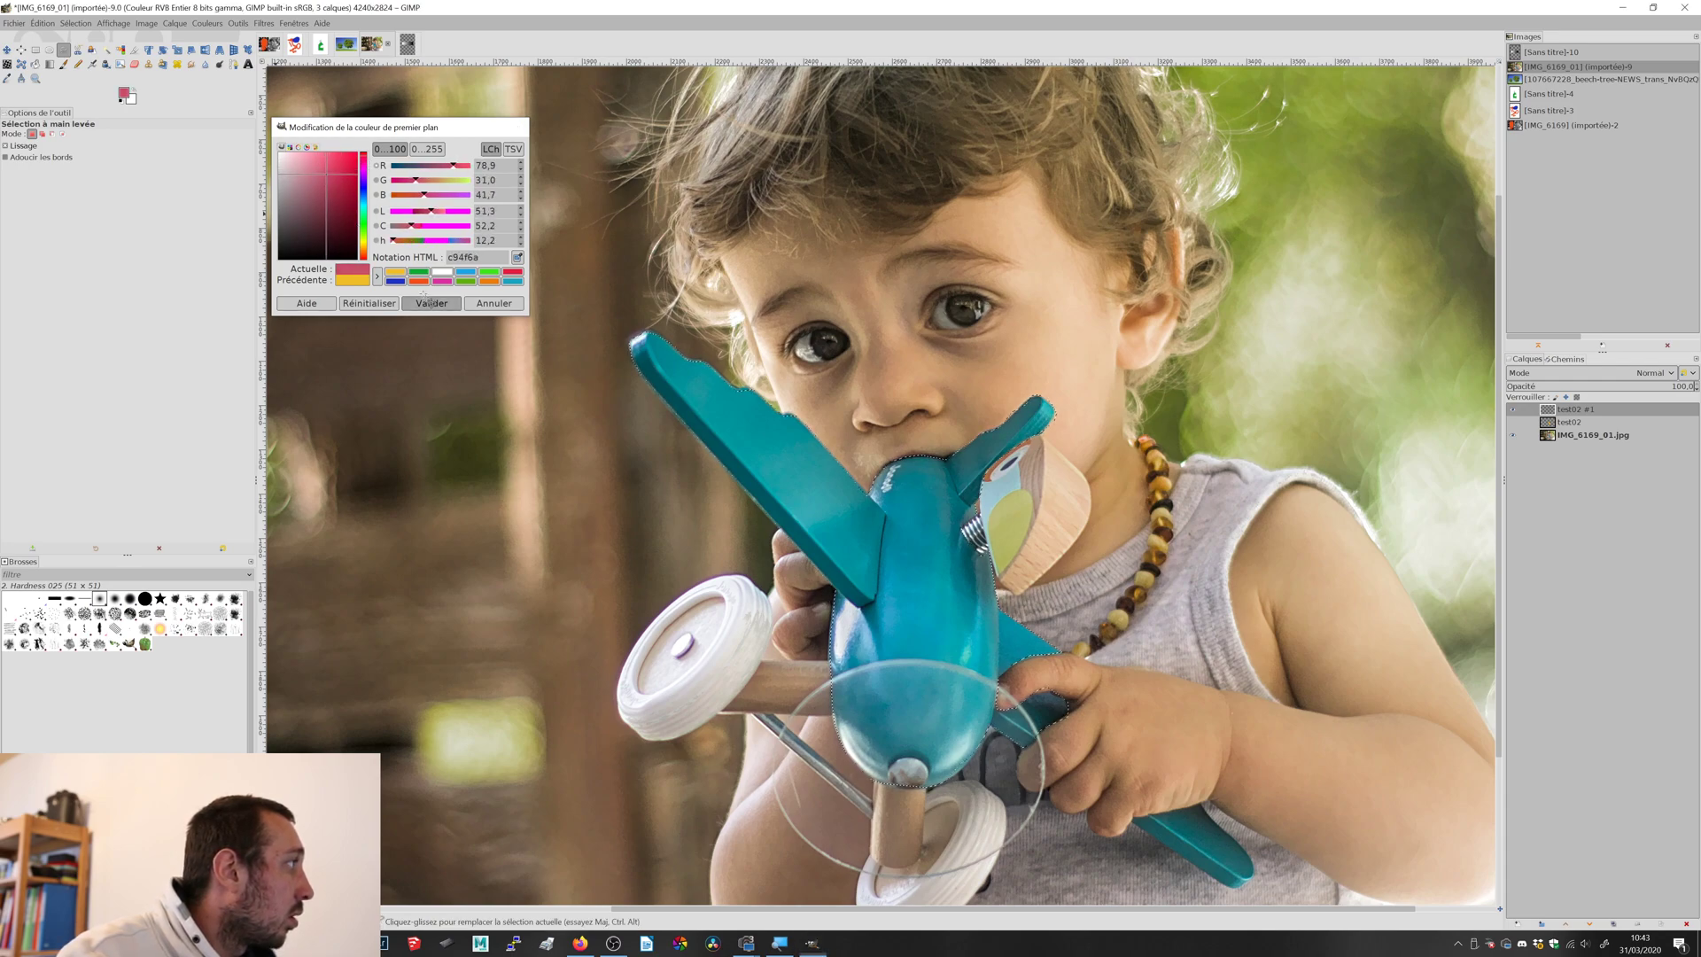
- Fill the selected toy plane with pink using the Paintbrush, enlarging the brush to size 205
left_click(77, 64)
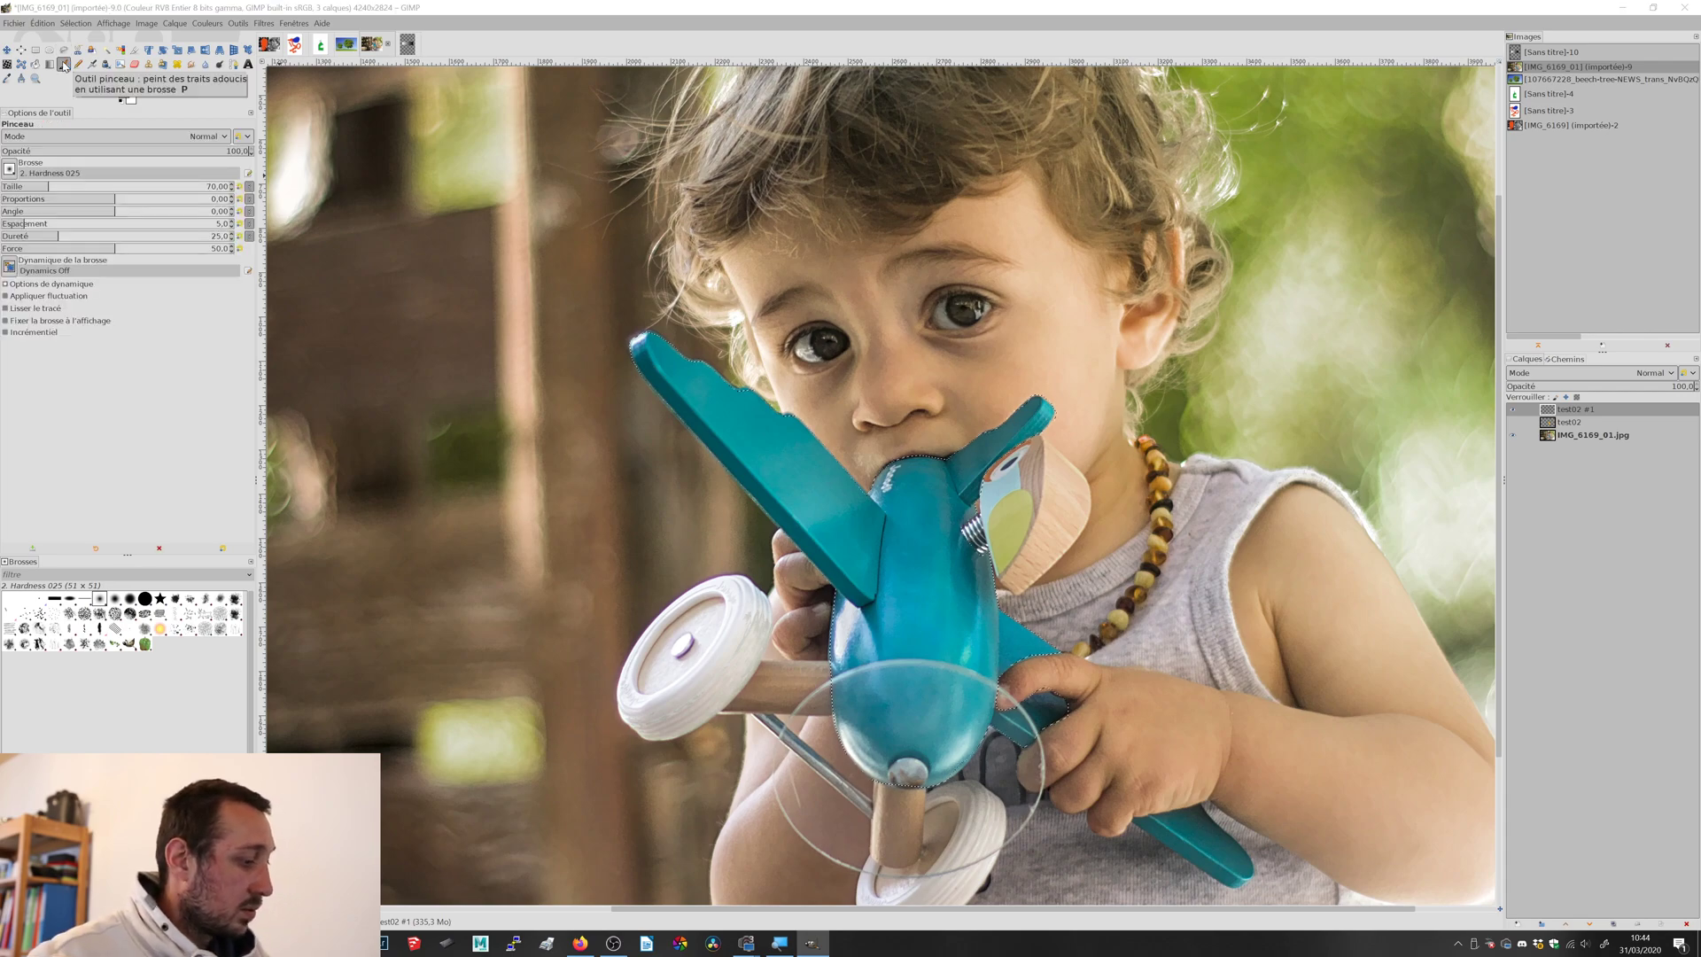
left_click(760, 450)
mouse_move(715, 437)
left_mouse_down()
mouse_move(775, 497)
mouse_move(744, 398)
left_mouse_up()
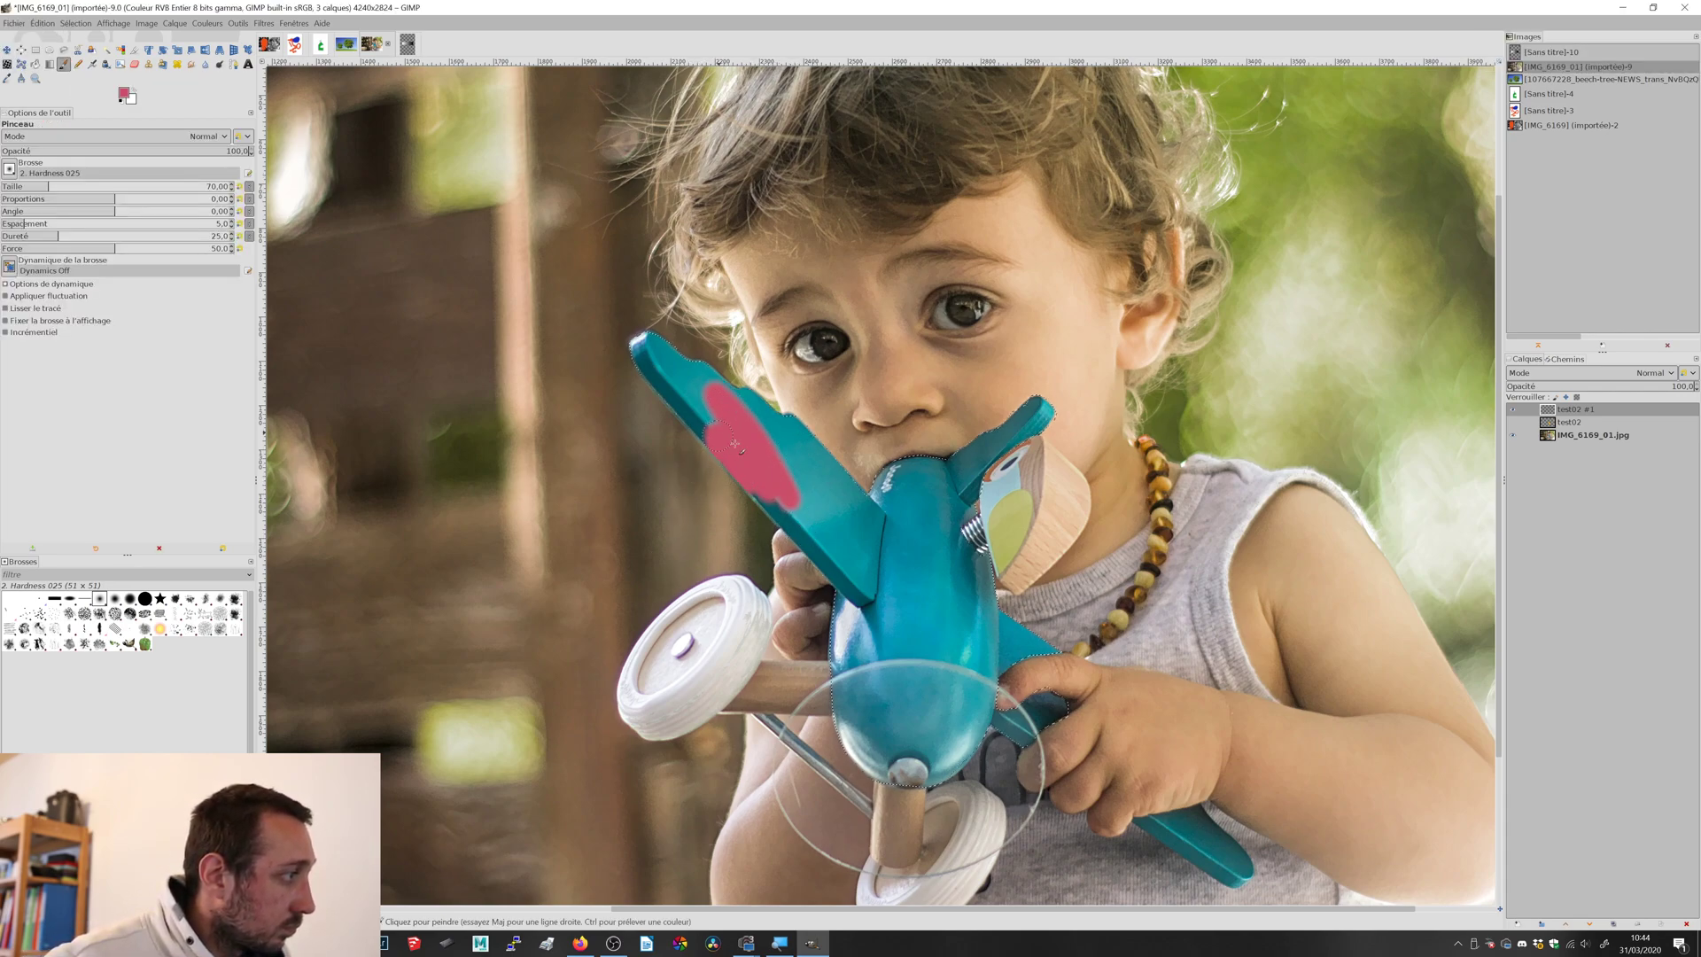
left_click_drag(56, 186, 90, 186)
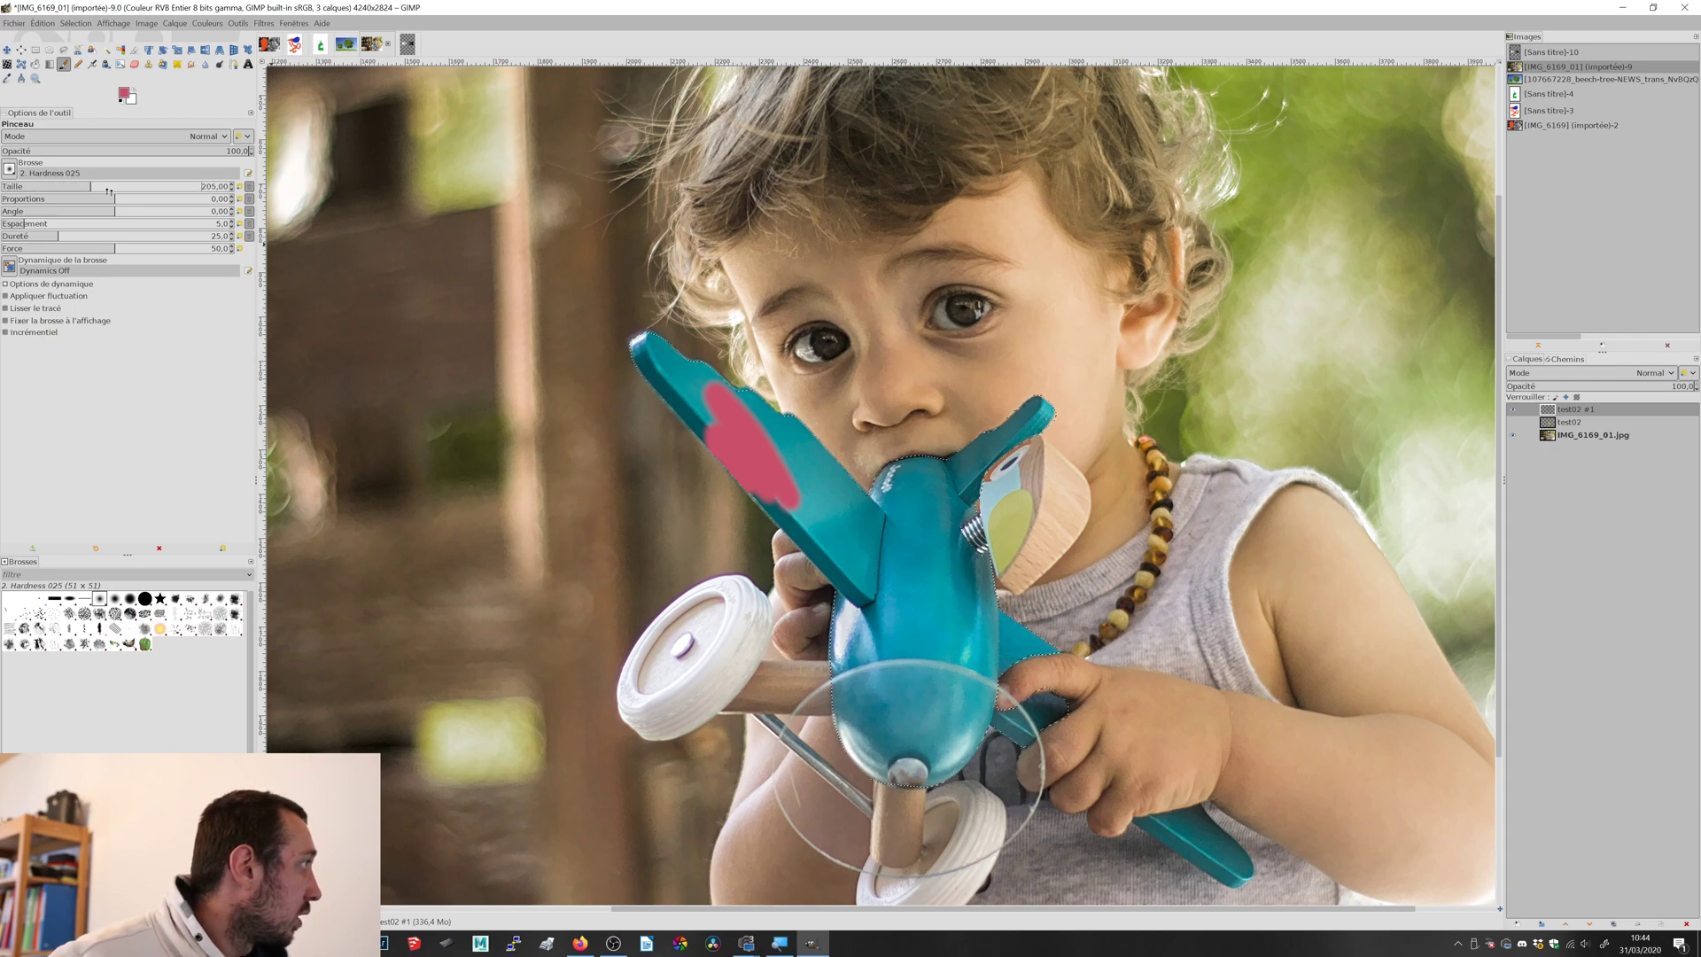
mouse_move(673, 390)
left_mouse_down()
mouse_move(656, 350)
mouse_move(704, 345)
left_mouse_up()
mouse_move(771, 434)
left_mouse_down()
mouse_move(855, 567)
mouse_move(912, 584)
mouse_move(972, 467)
mouse_move(1036, 412)
mouse_move(1019, 624)
mouse_move(939, 620)
mouse_move(858, 516)
left_mouse_up()
mouse_move(895, 628)
left_mouse_down()
mouse_move(870, 683)
mouse_move(944, 728)
mouse_move(972, 680)
mouse_move(1056, 737)
left_mouse_up()
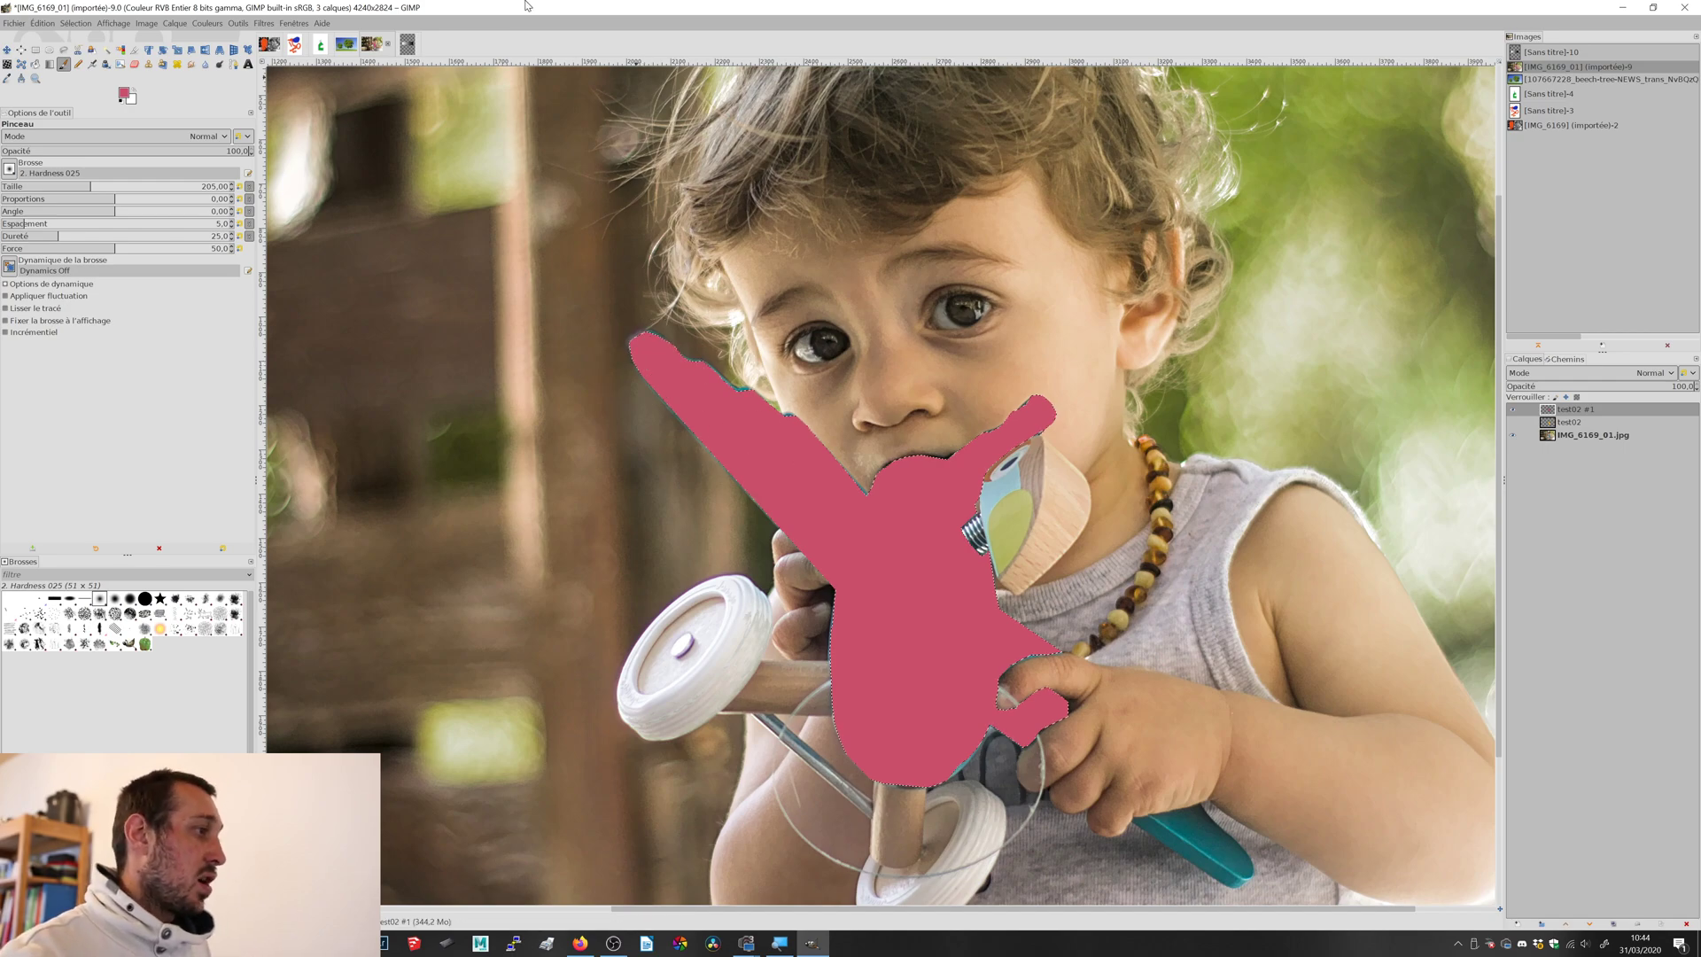
- Set the mode of the pink-painted layer to Couleur TSL
left_click(75, 24)
left_click(97, 58)
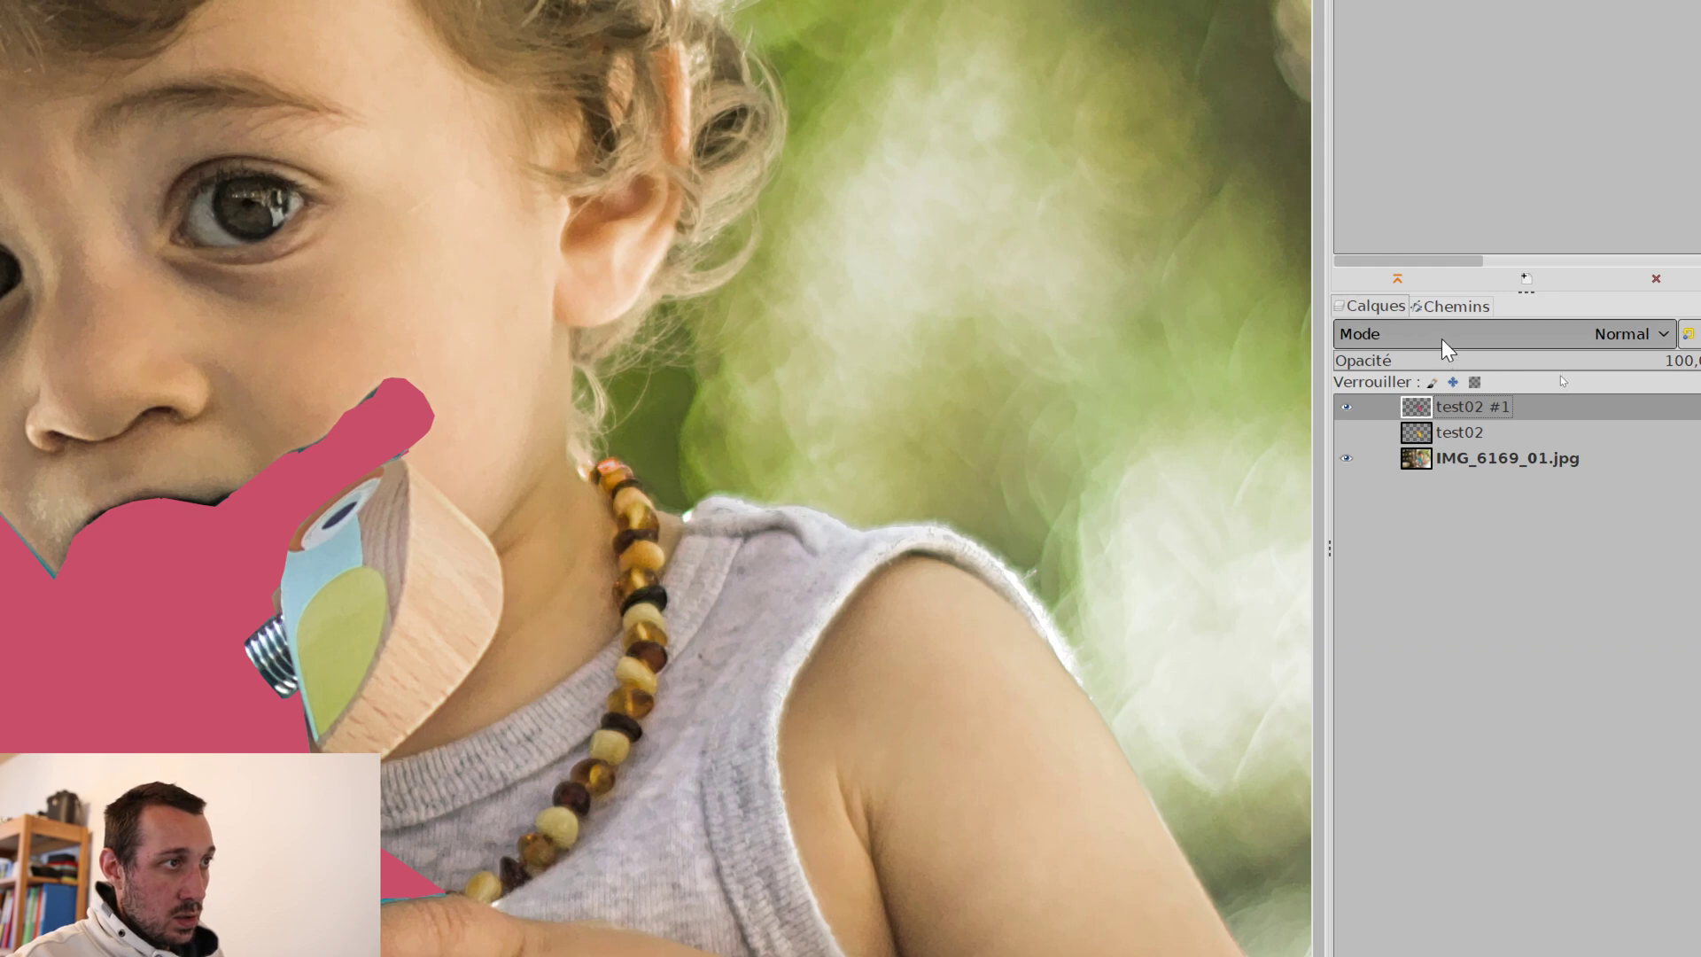
left_click(1447, 348)
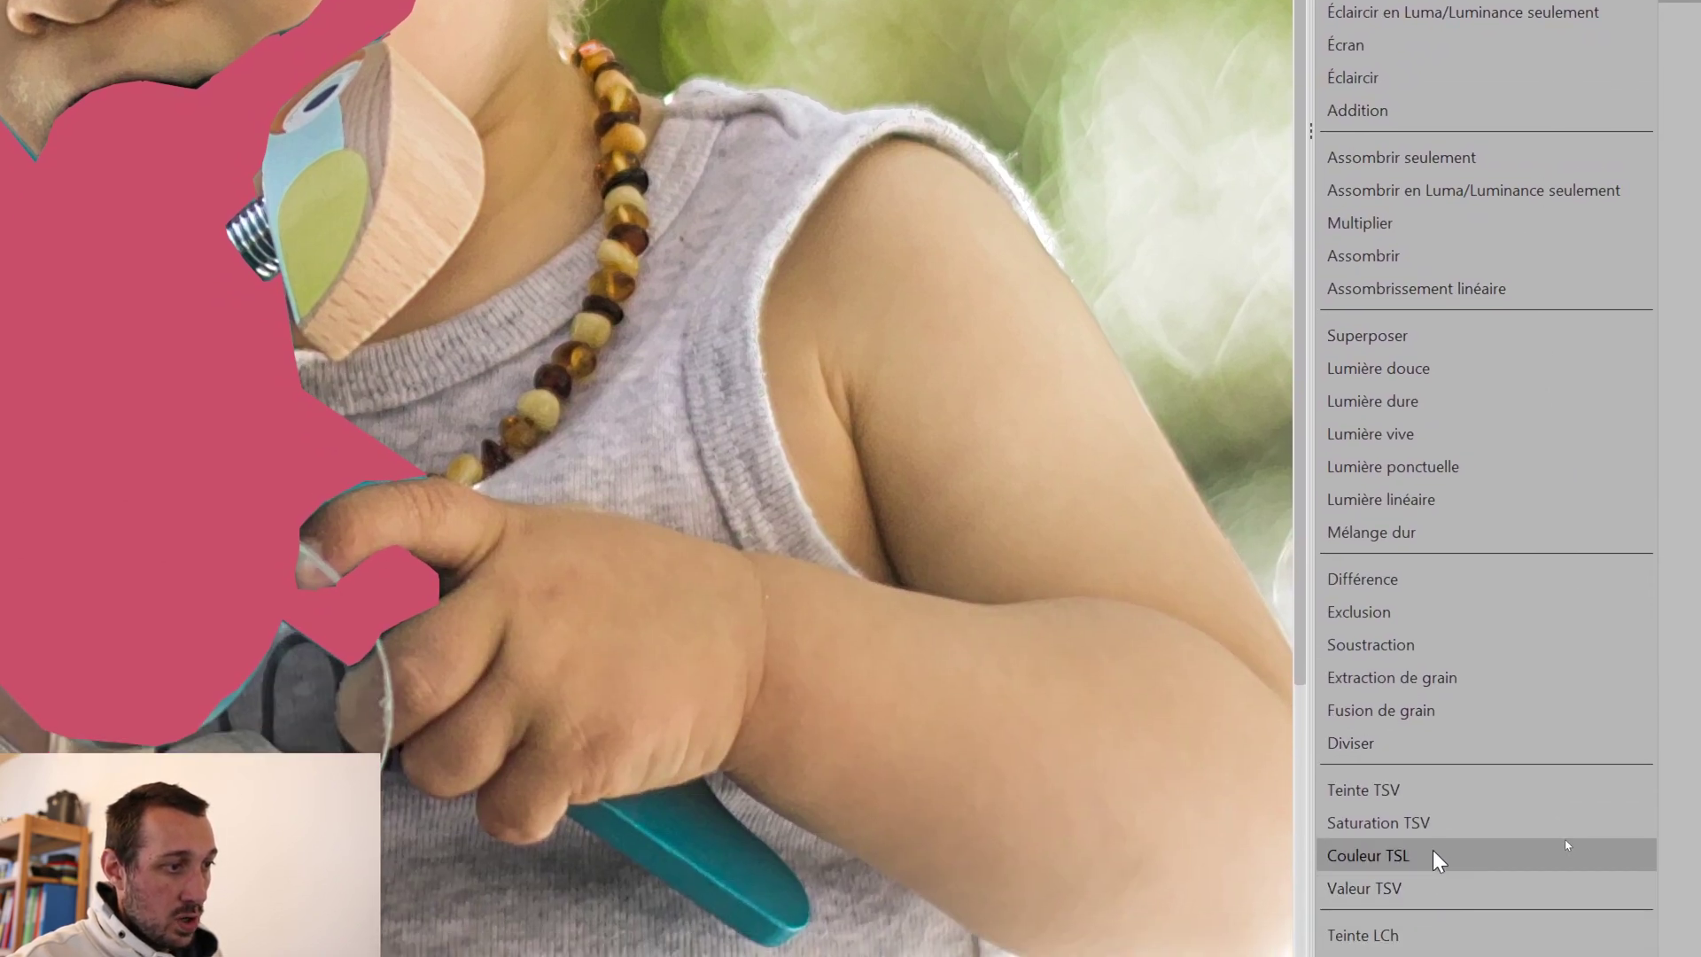
left_click(1433, 854)
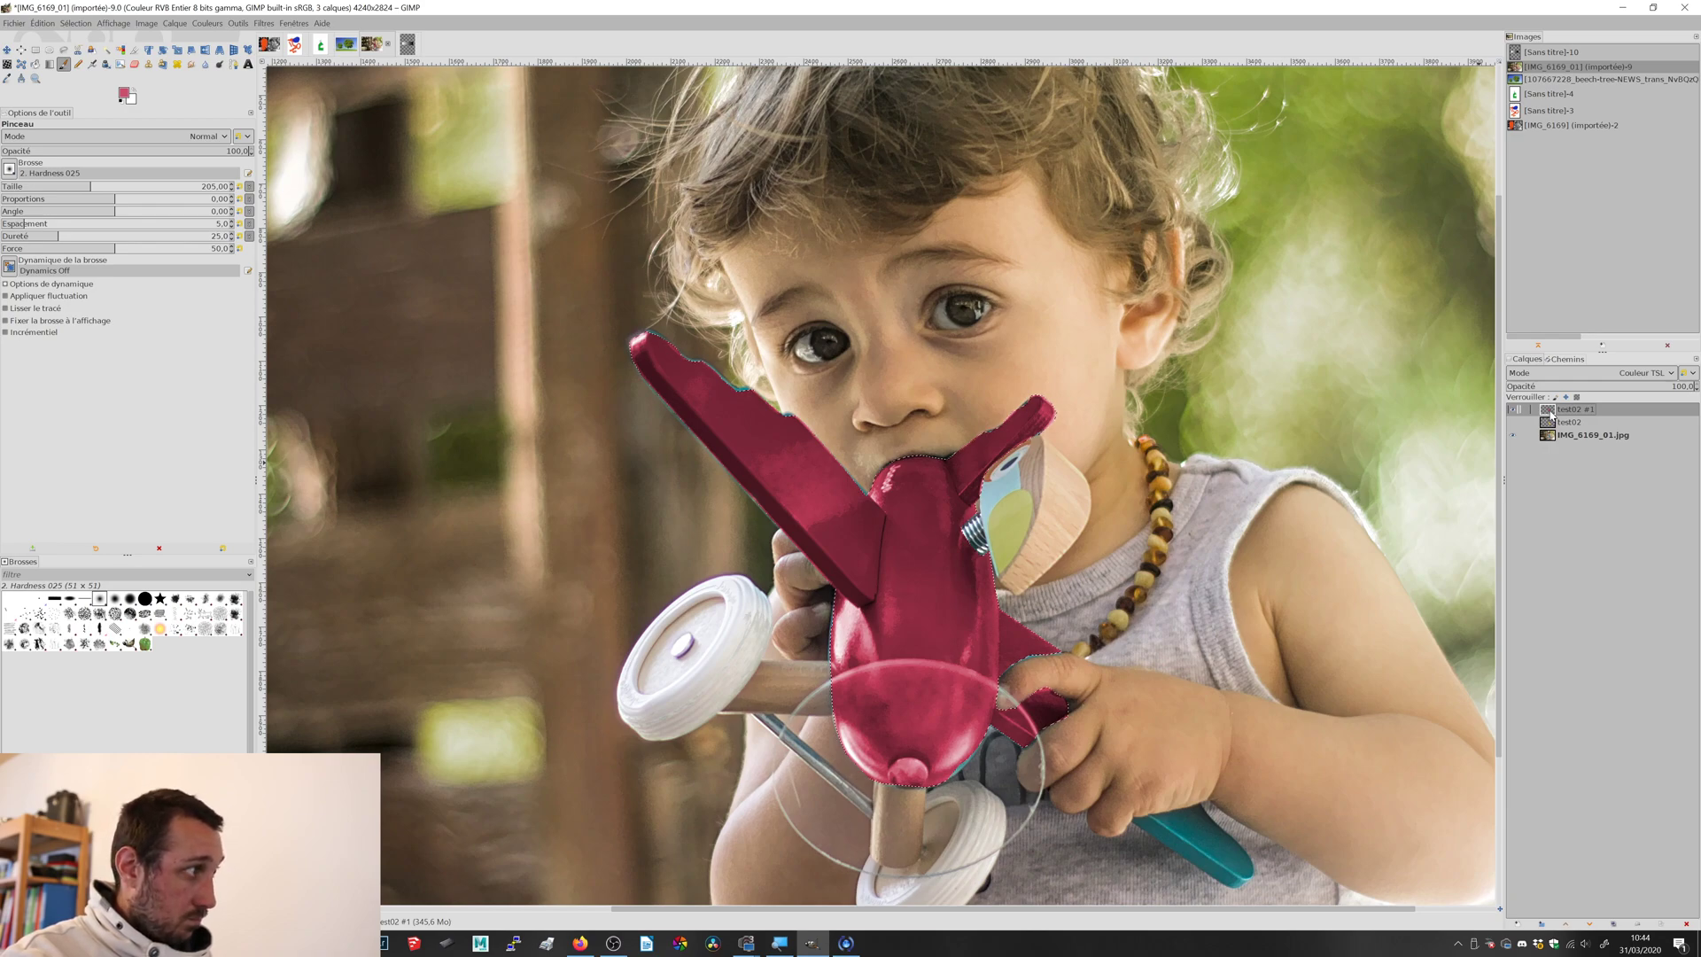
- Set the foreground colour to a paler, less saturated pink, #cc8b9a
left_click(125, 94)
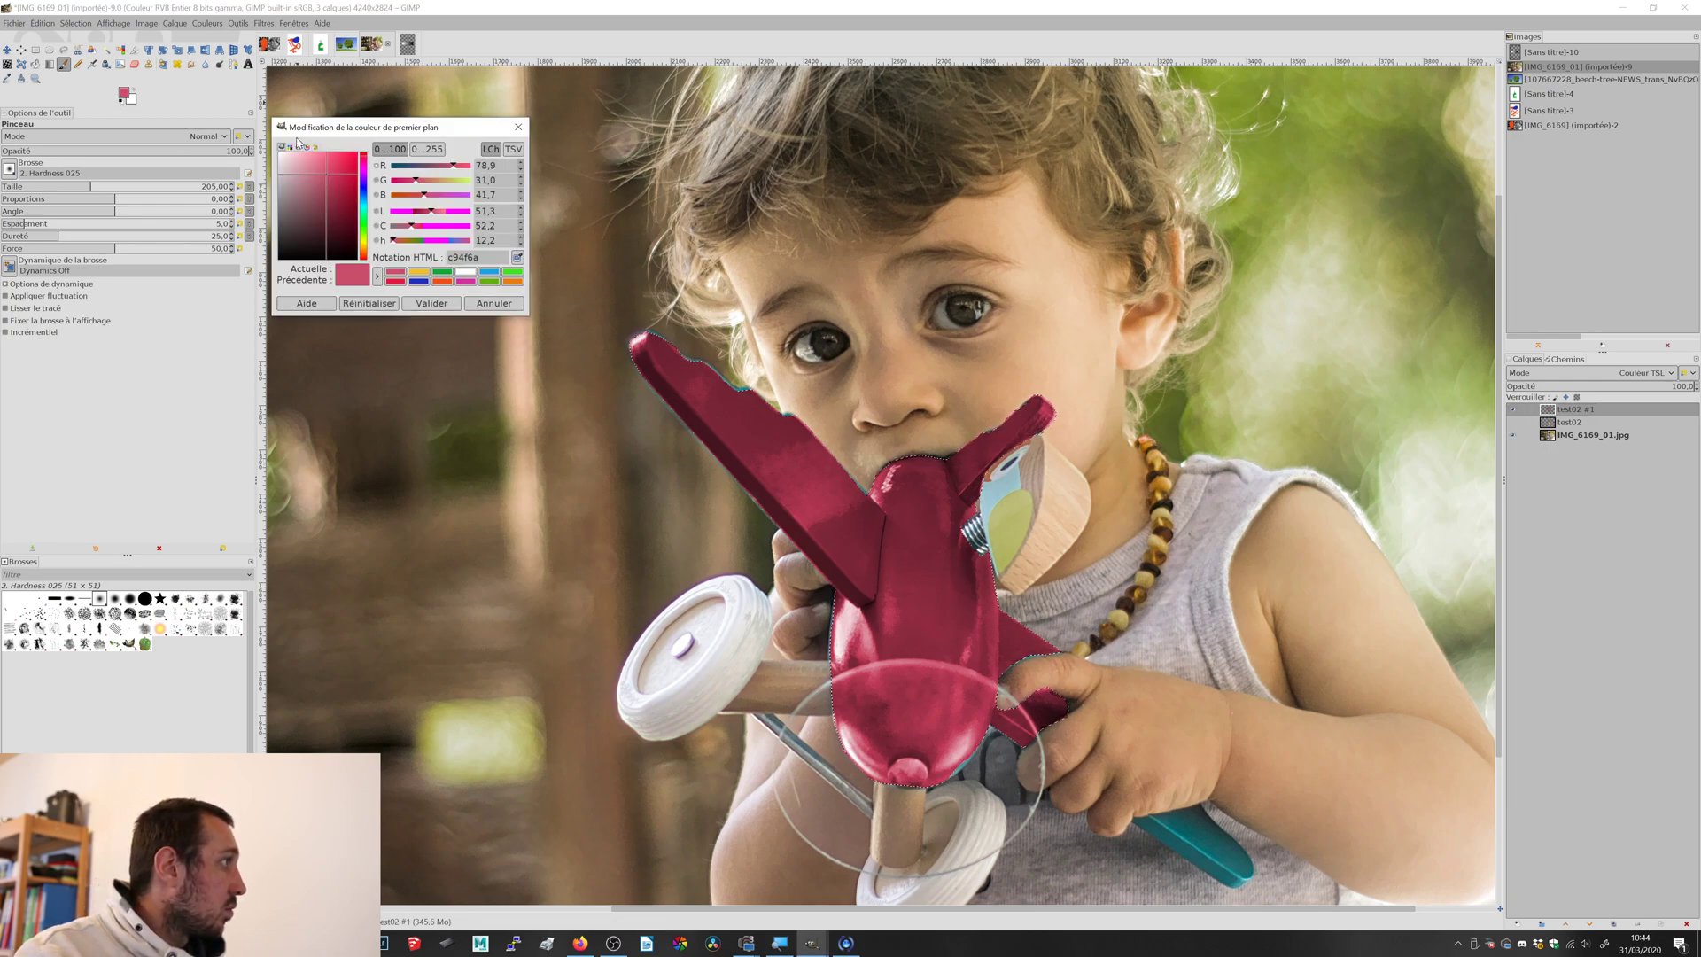
left_click_drag(319, 180, 310, 175)
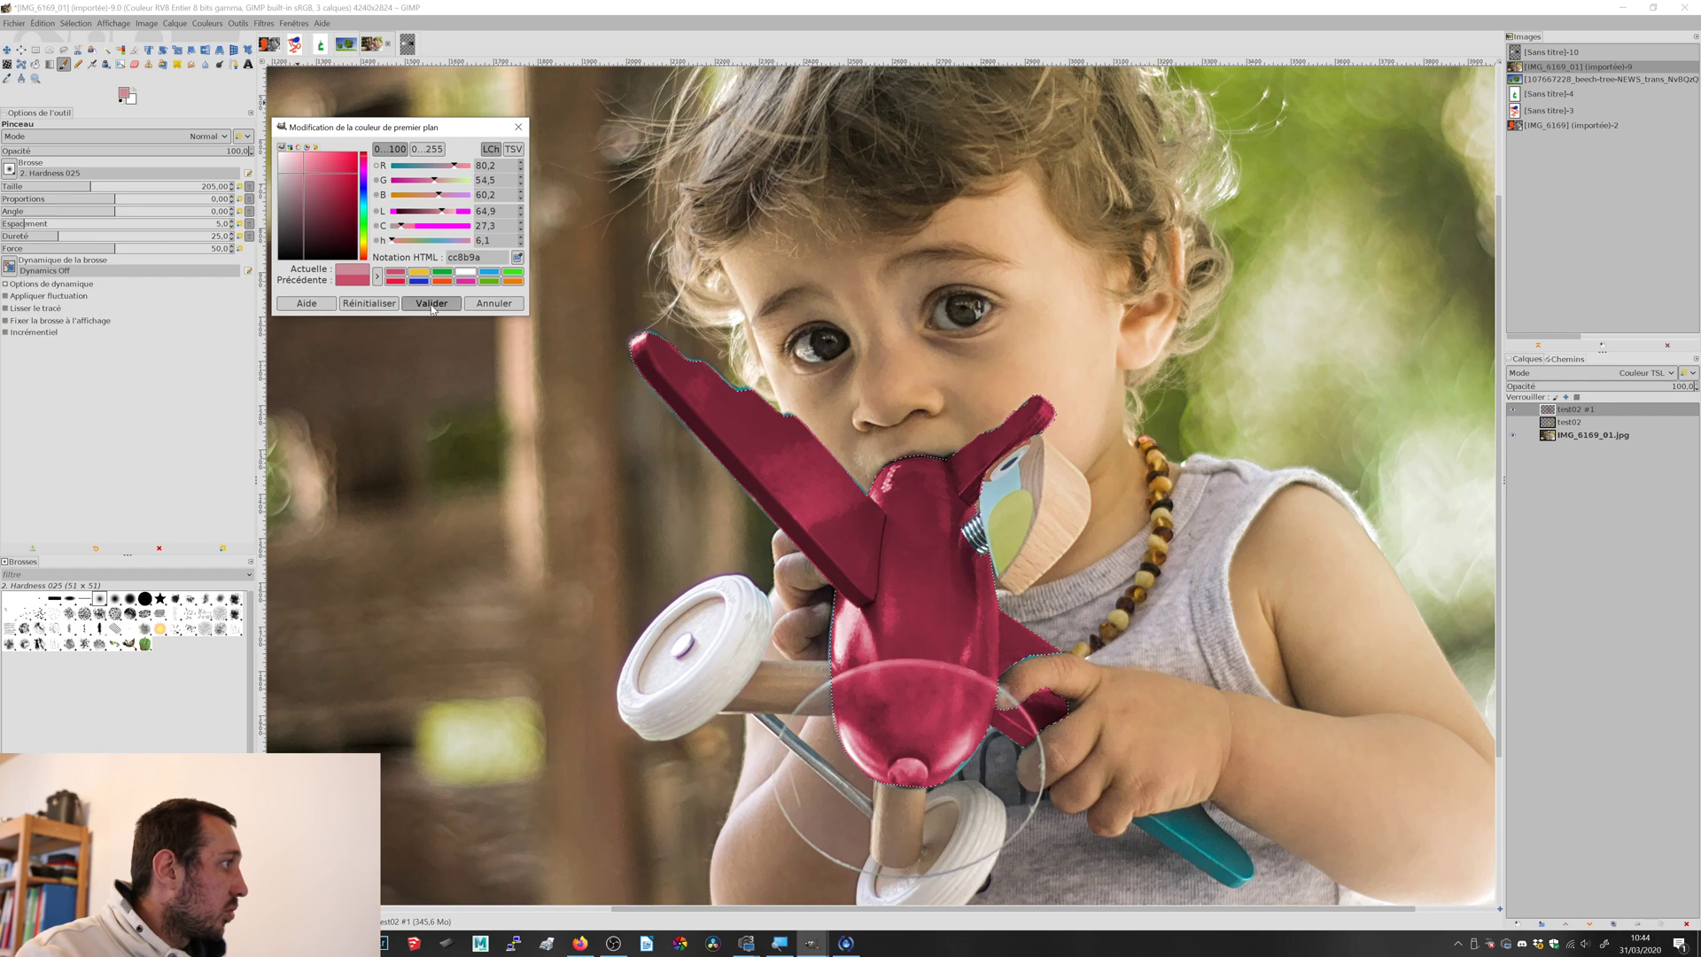
left_click(443, 304)
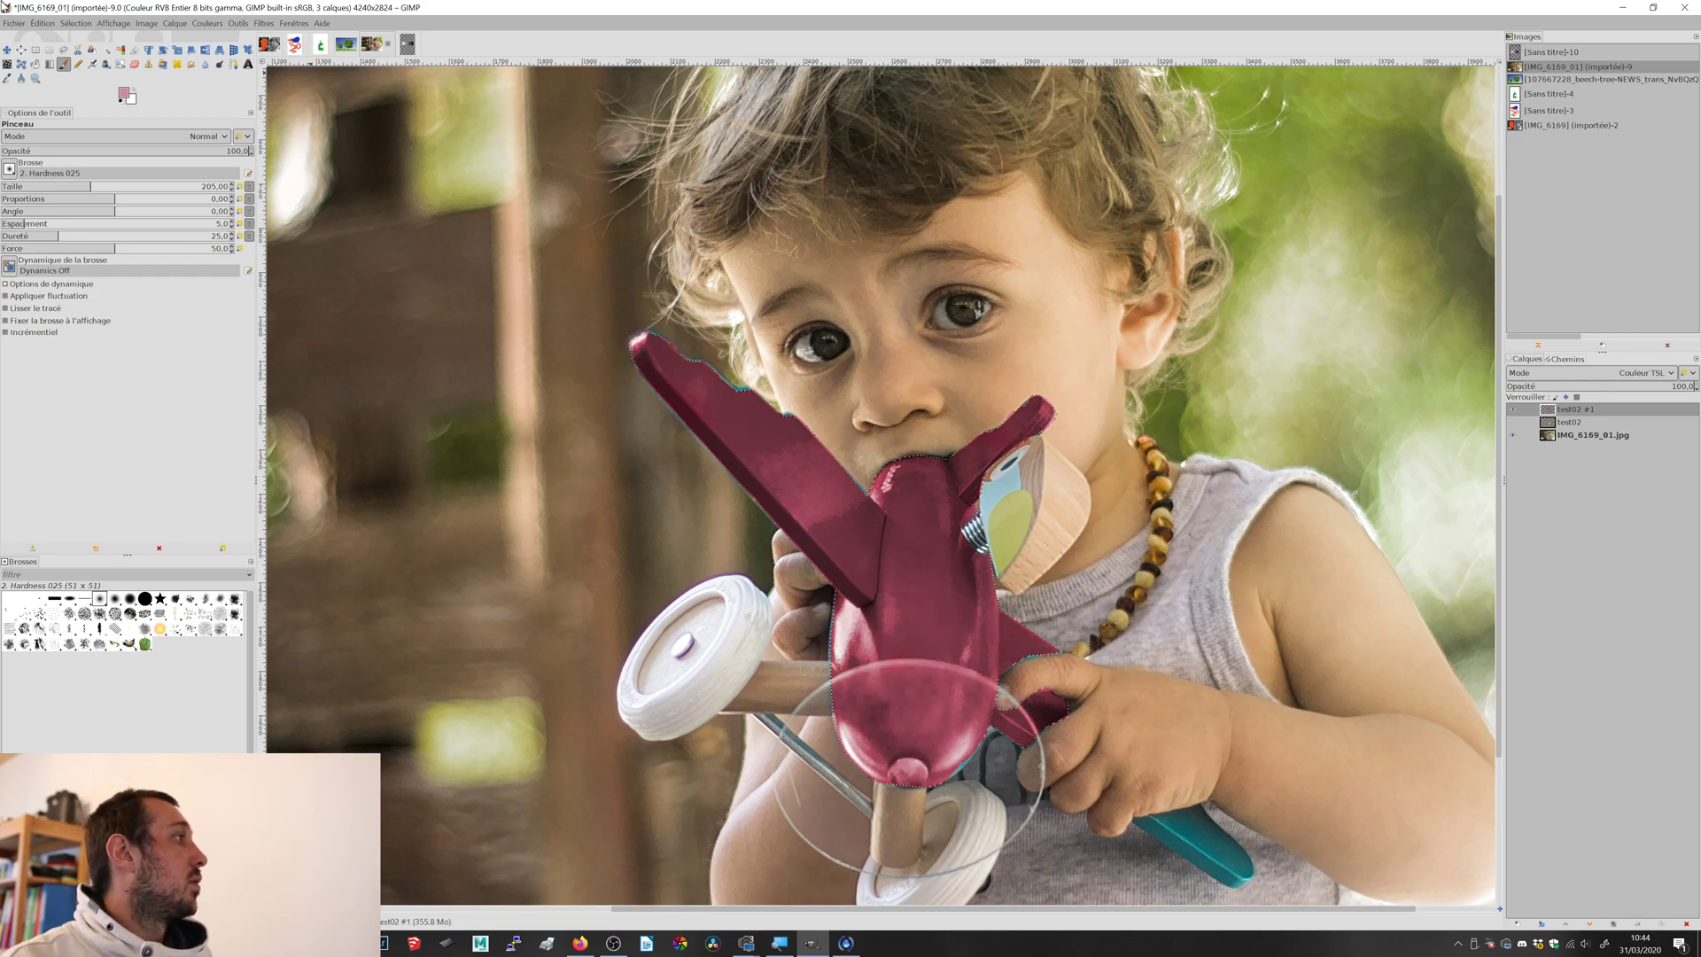
- Clear the selection and paint the teal wing tip below the child's hand pink with the Paintbrush at size 32
left_click(87, 29)
left_click(98, 55)
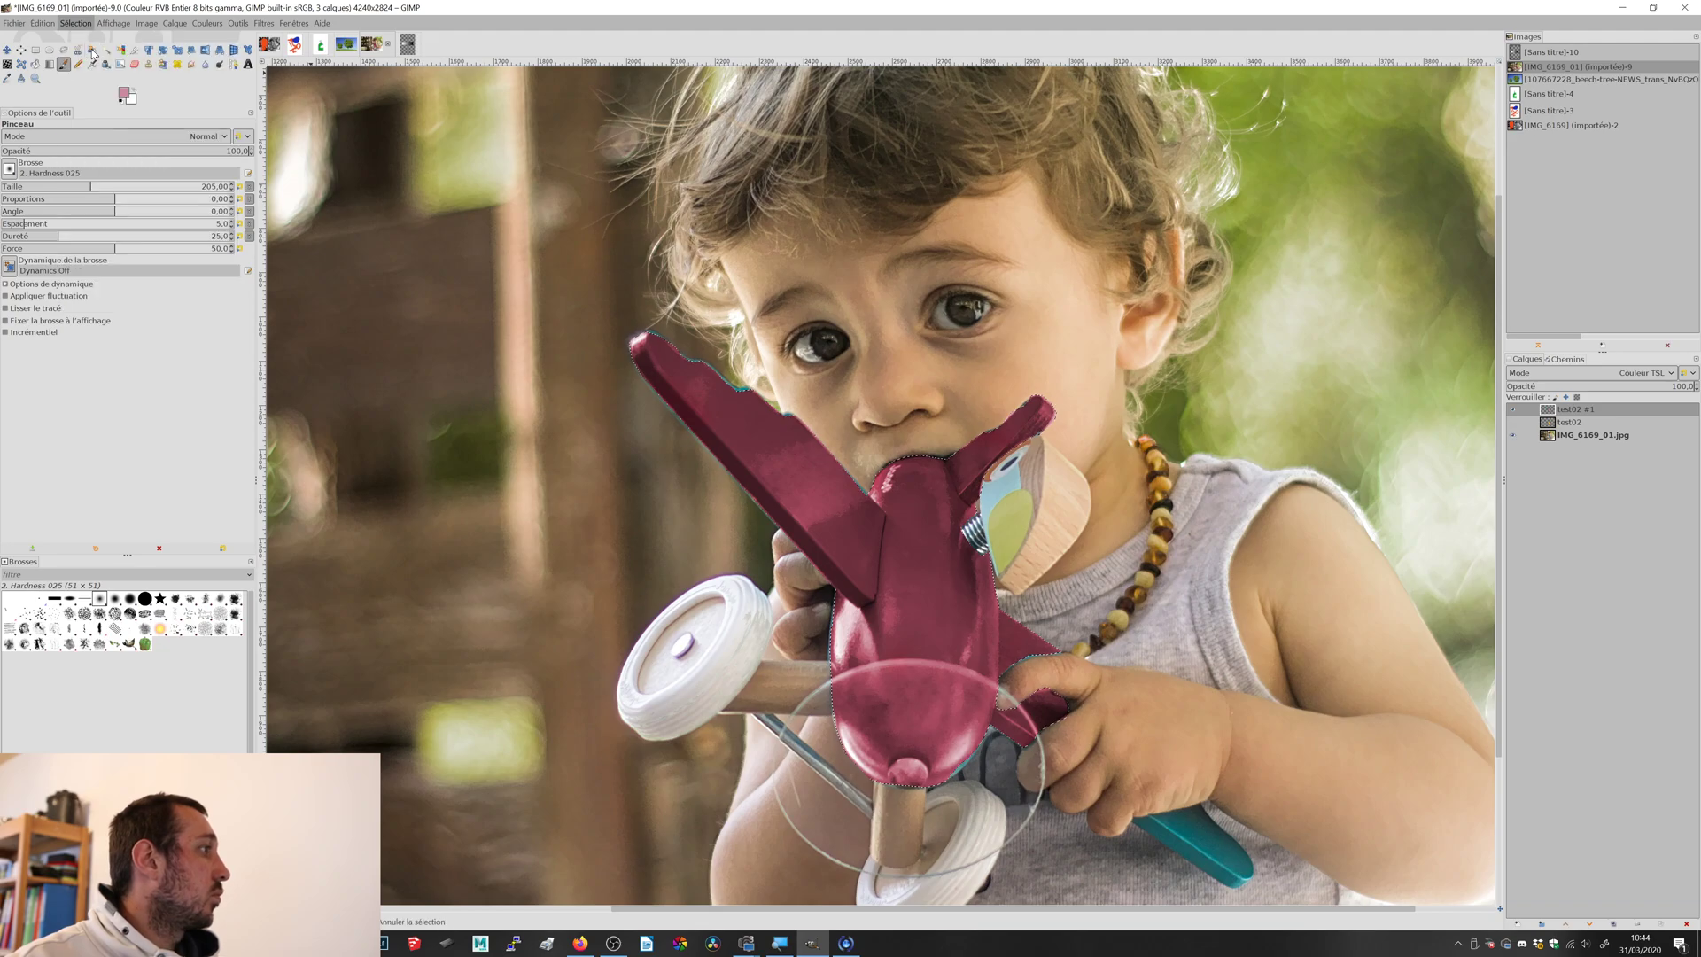
scroll(686, 365, "down", 3)
scroll(922, 631, "up", 5)
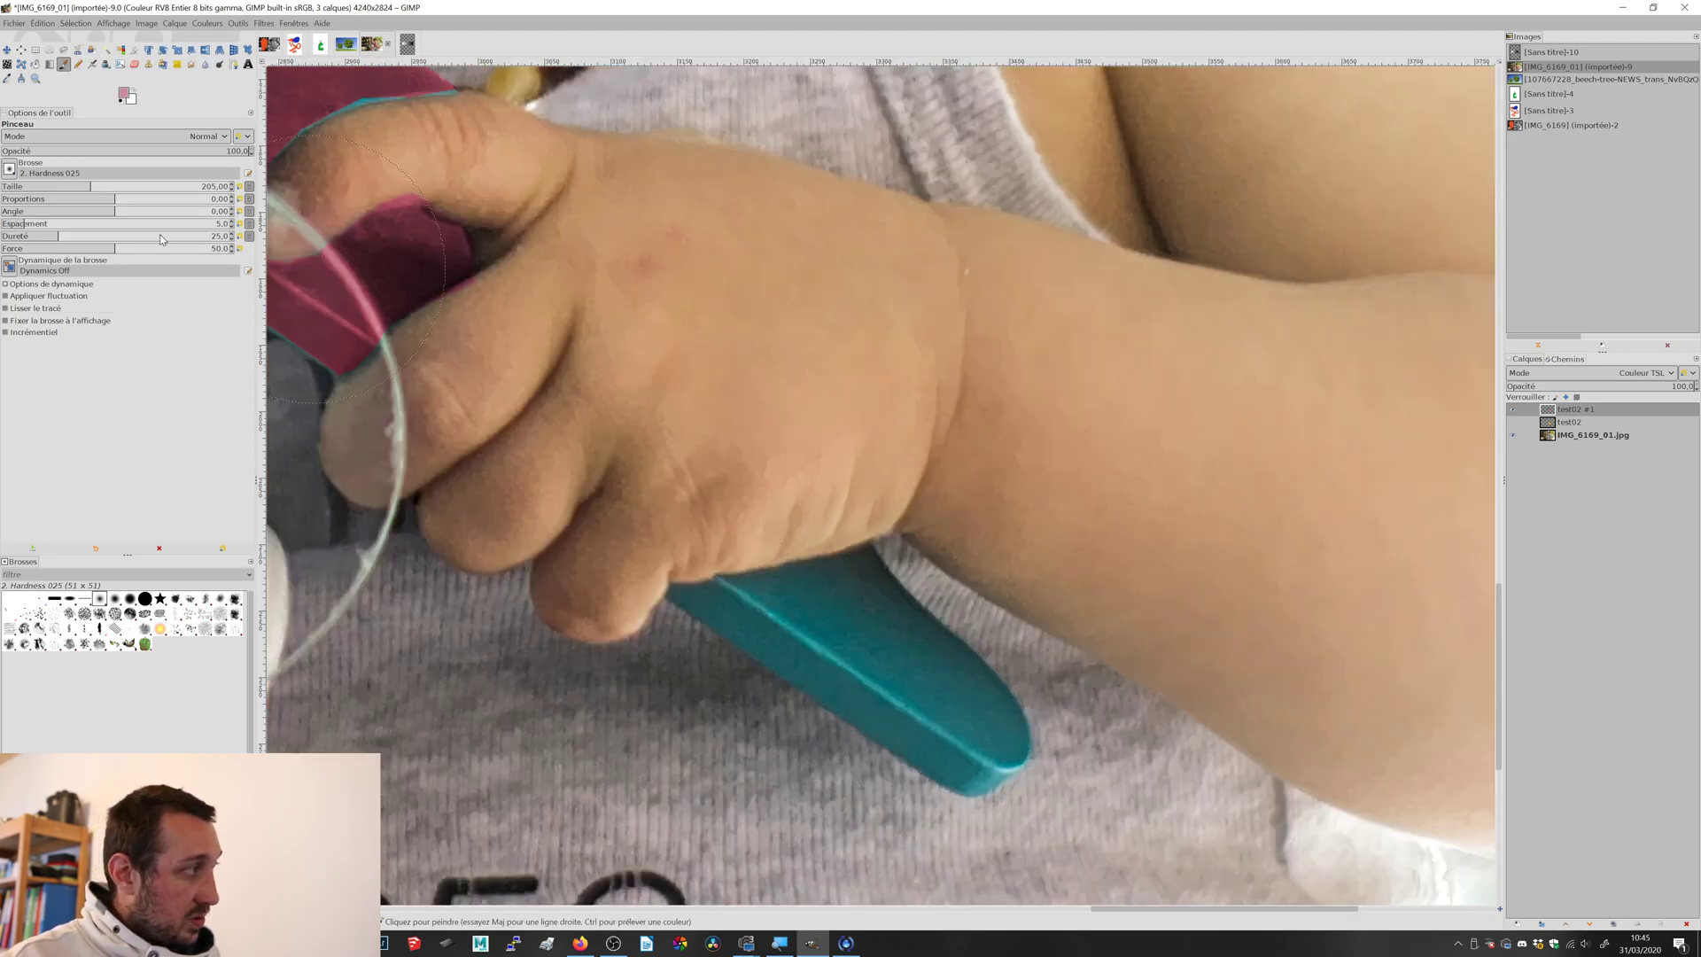
left_click(47, 186)
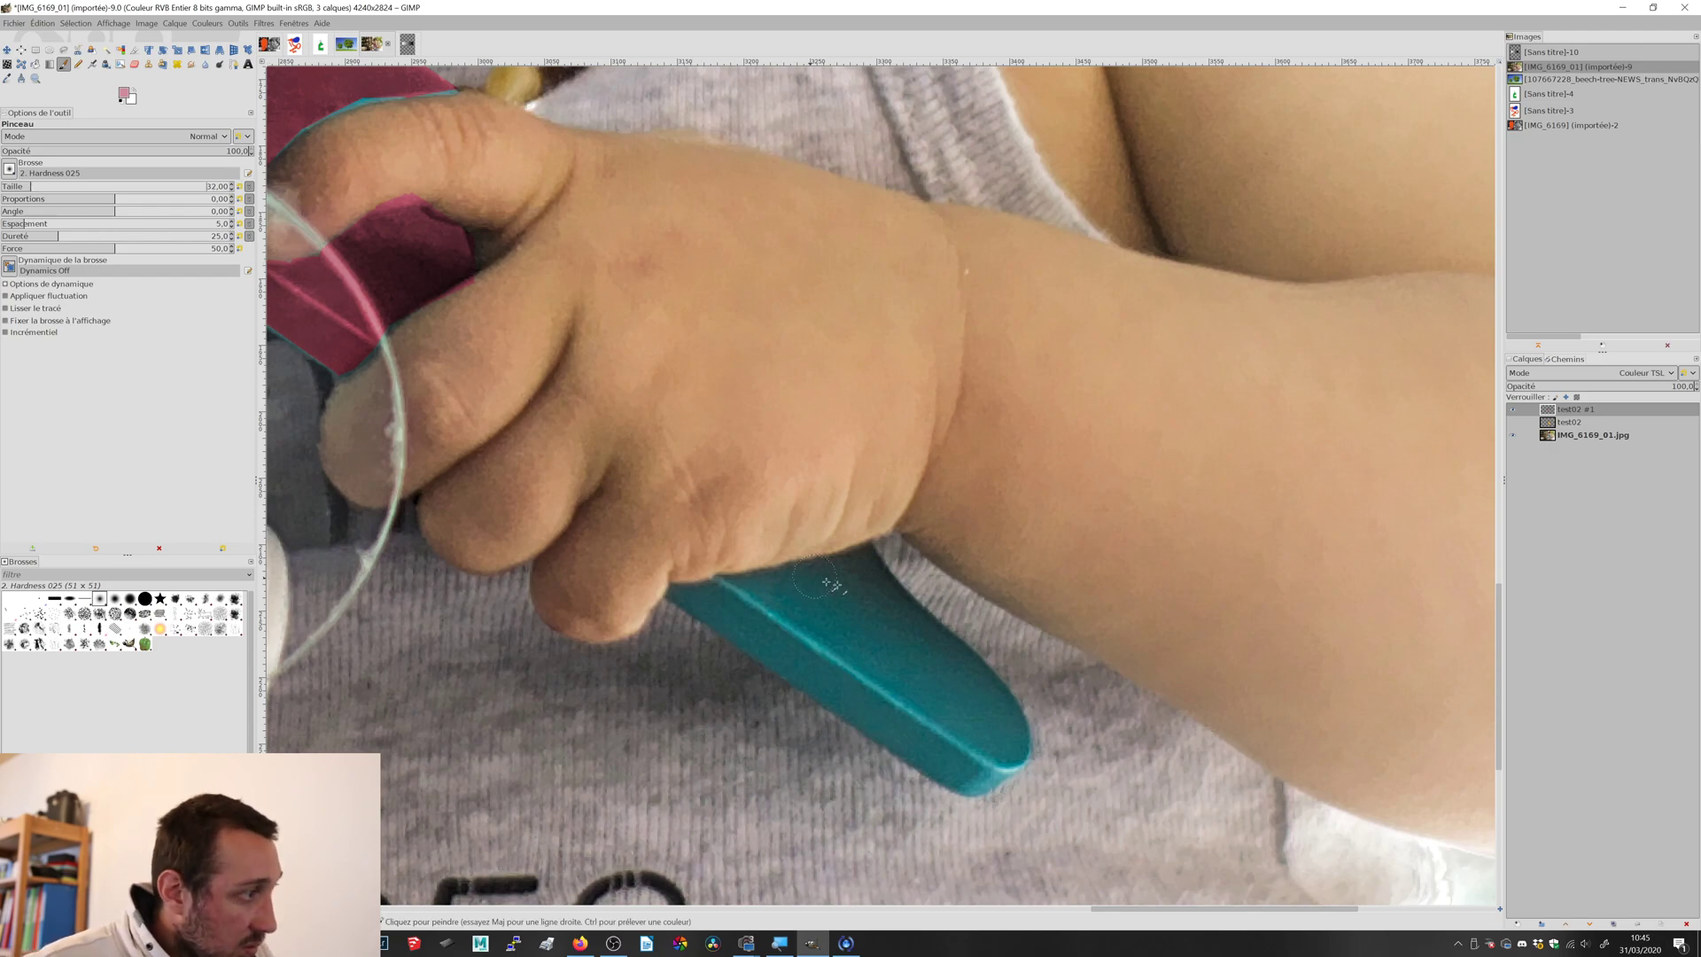
mouse_move(844, 590)
left_mouse_down()
mouse_move(853, 601)
mouse_move(778, 580)
mouse_move(704, 599)
mouse_move(802, 640)
mouse_move(915, 611)
mouse_move(872, 589)
mouse_move(1005, 711)
mouse_move(979, 770)
mouse_move(842, 682)
mouse_move(944, 709)
mouse_move(903, 636)
mouse_move(846, 605)
left_mouse_up()
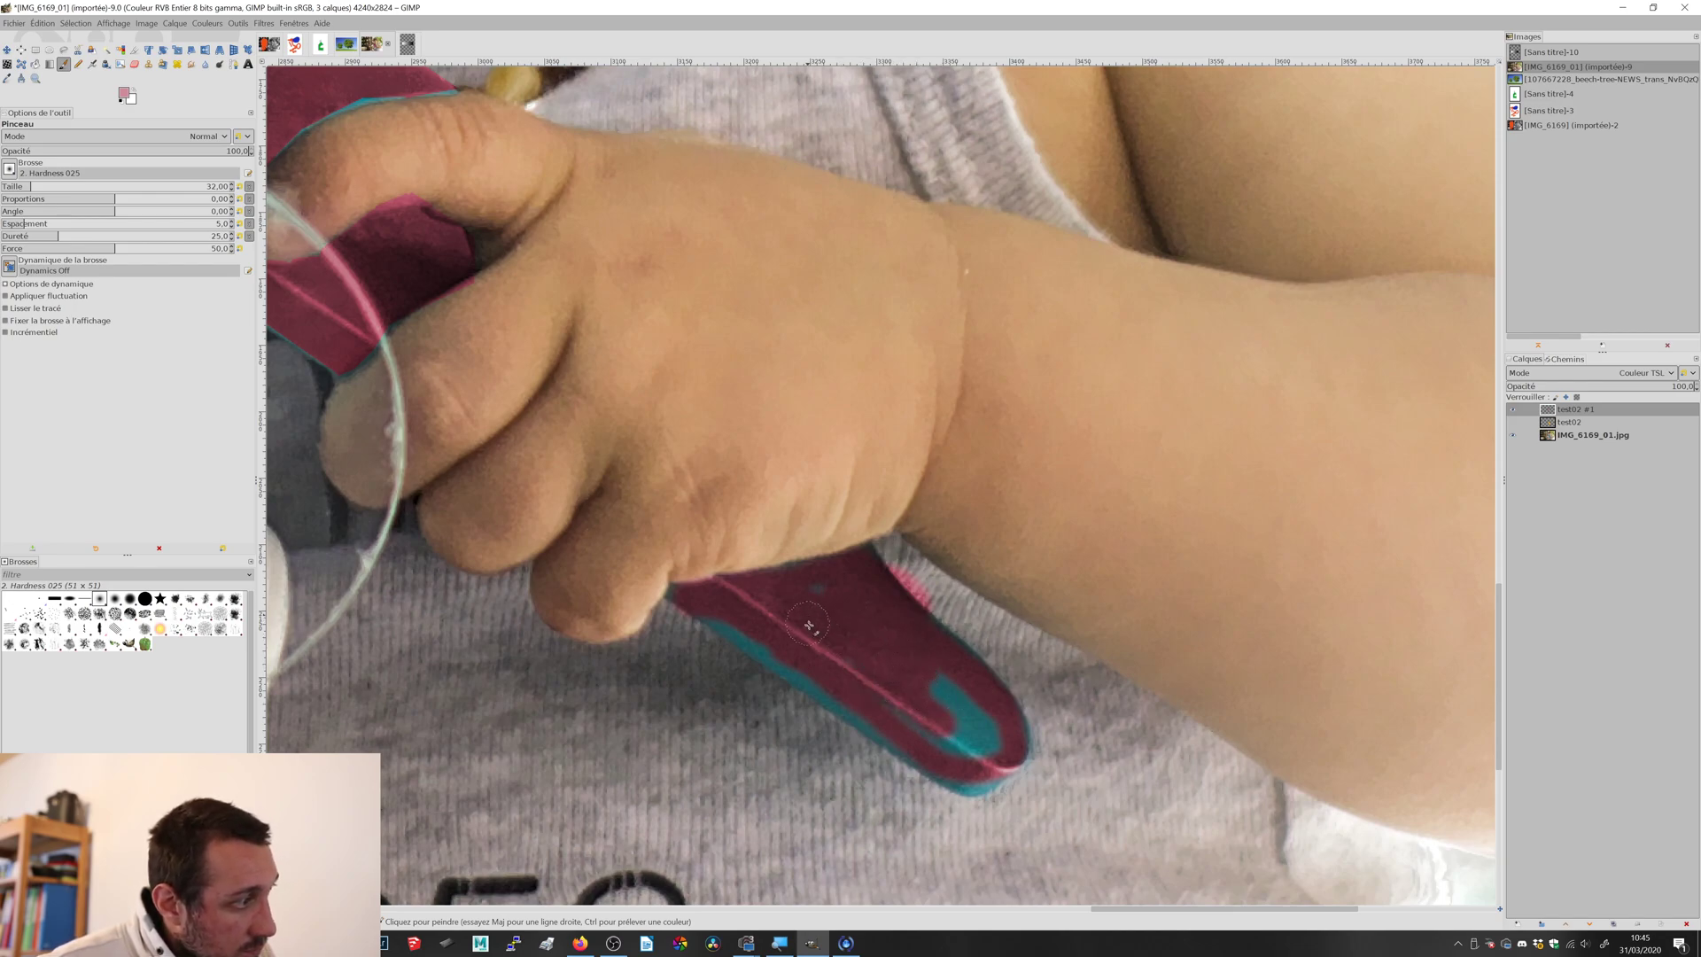
mouse_move(843, 687)
left_mouse_down()
mouse_move(748, 644)
mouse_move(919, 740)
mouse_move(964, 689)
mouse_move(968, 758)
mouse_move(958, 702)
mouse_move(1000, 741)
mouse_move(992, 778)
mouse_move(968, 788)
mouse_move(896, 751)
mouse_move(770, 657)
mouse_move(925, 715)
mouse_move(977, 699)
mouse_move(922, 643)
mouse_move(965, 665)
mouse_move(1008, 739)
mouse_move(876, 645)
mouse_move(924, 704)
left_mouse_up()
- Lower the Paintbrush opacity to 94 and check the whole recoloured plane
key("less")
key("less")
key("less")
key("less")
key("less")
key("less")
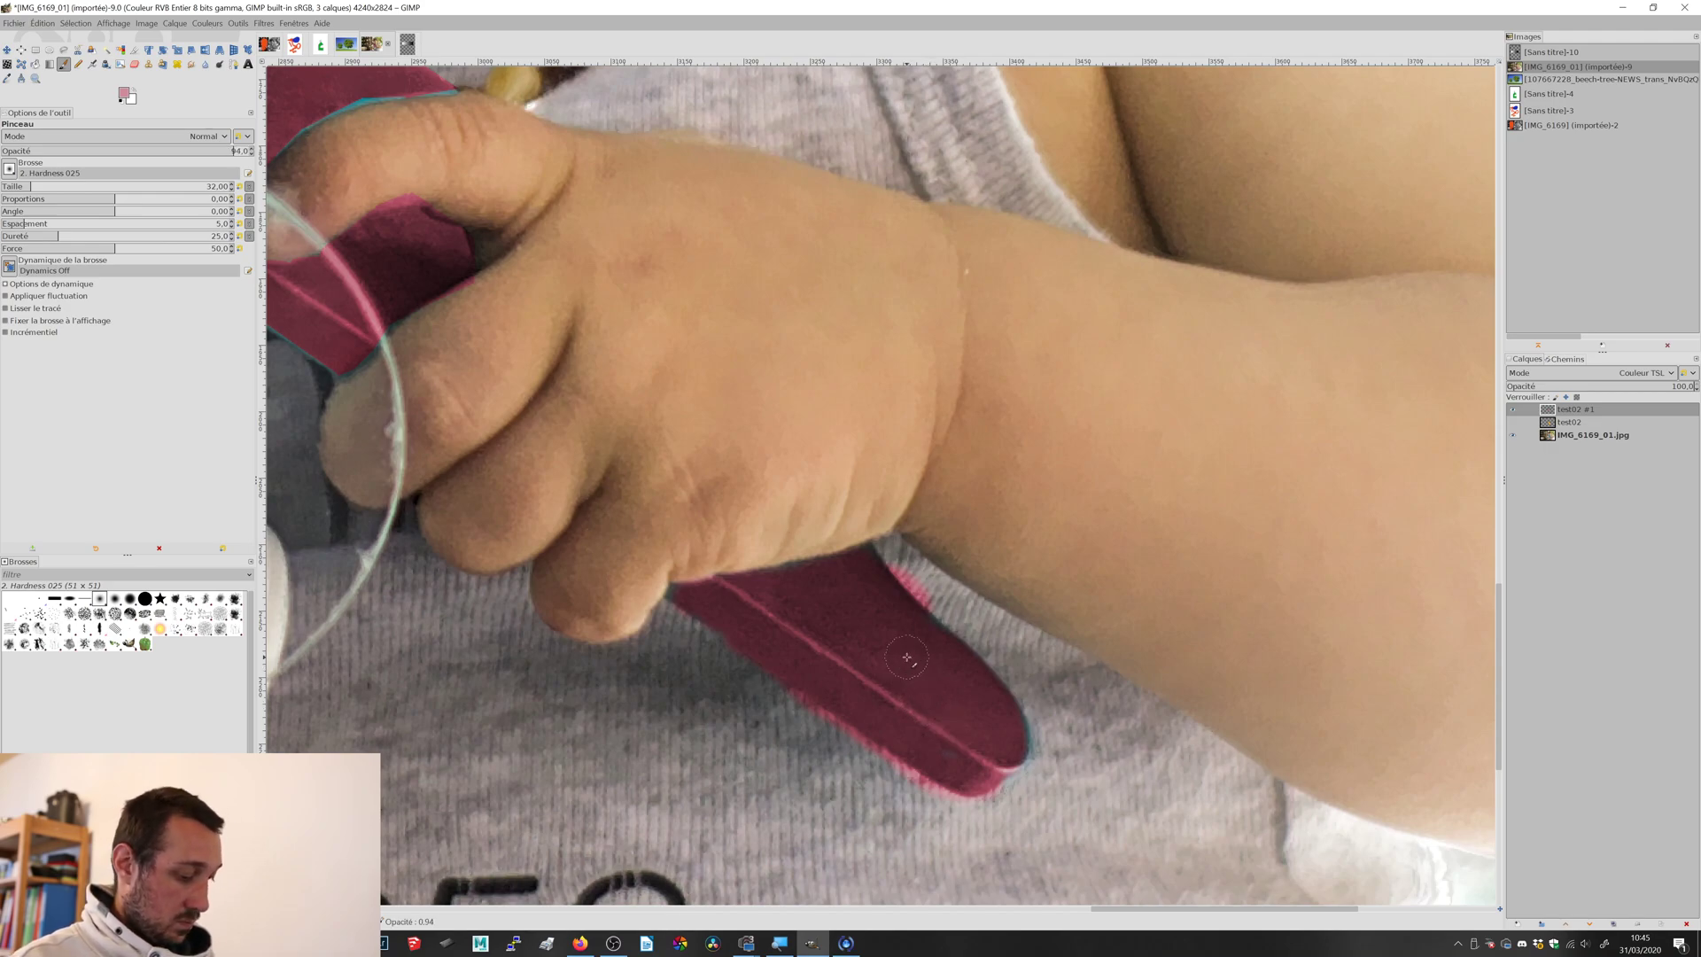
scroll(906, 657, "down", 6)
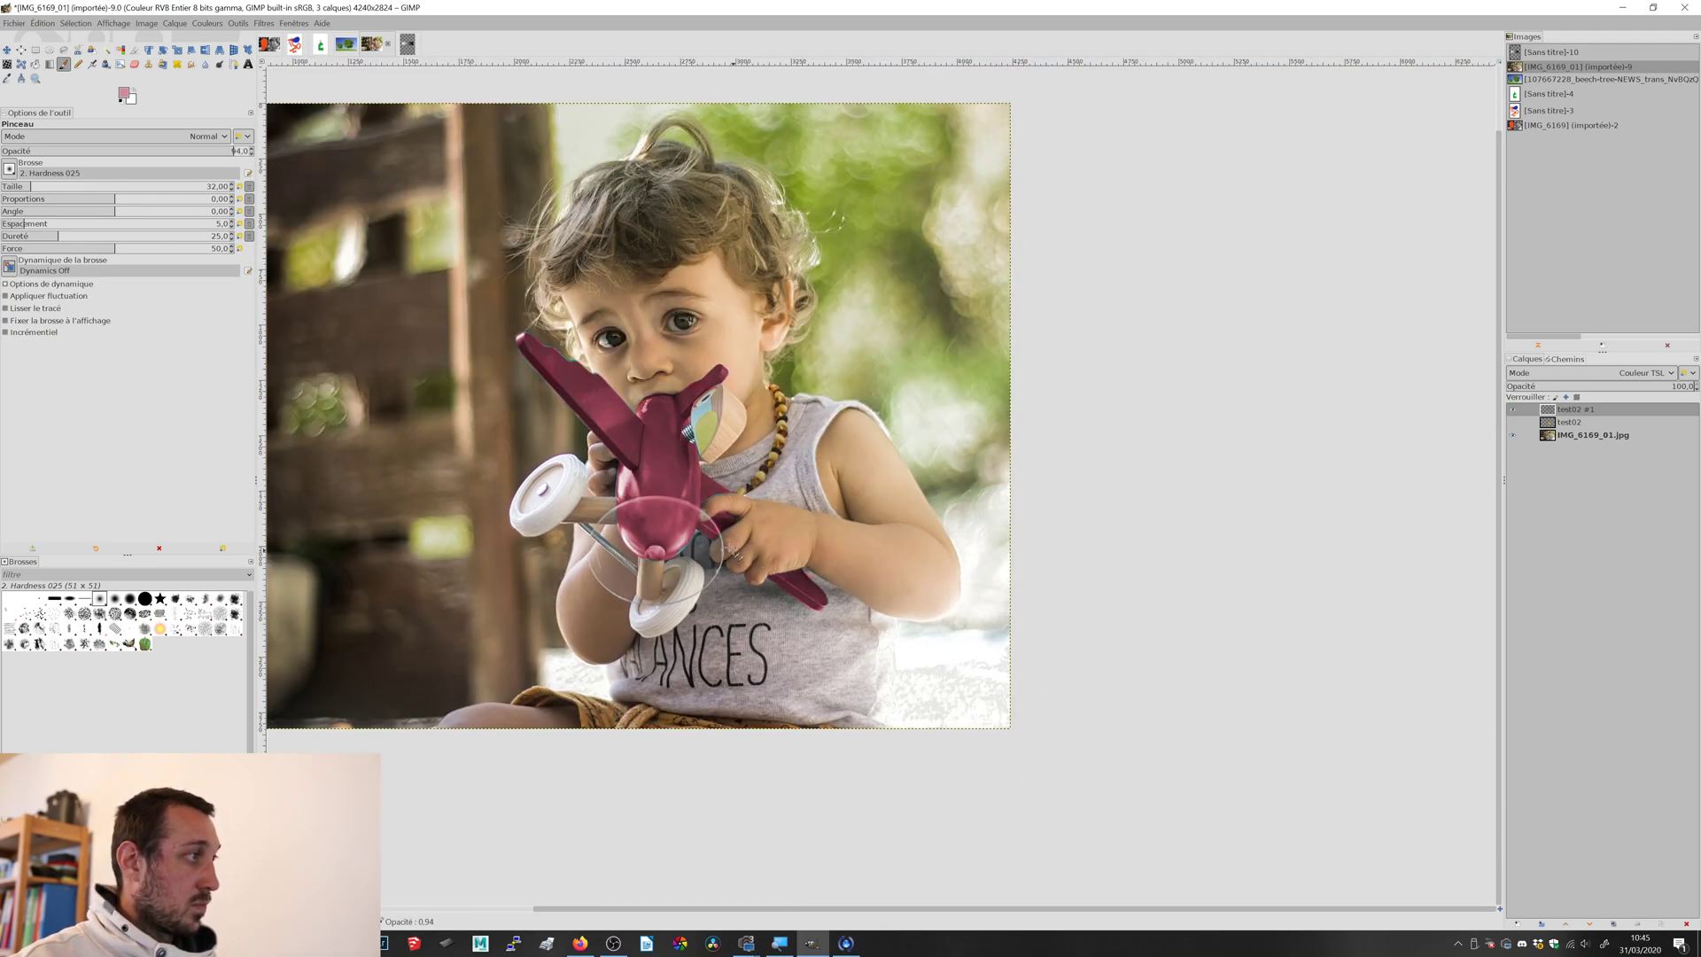
scroll(620, 486, "up", 5)
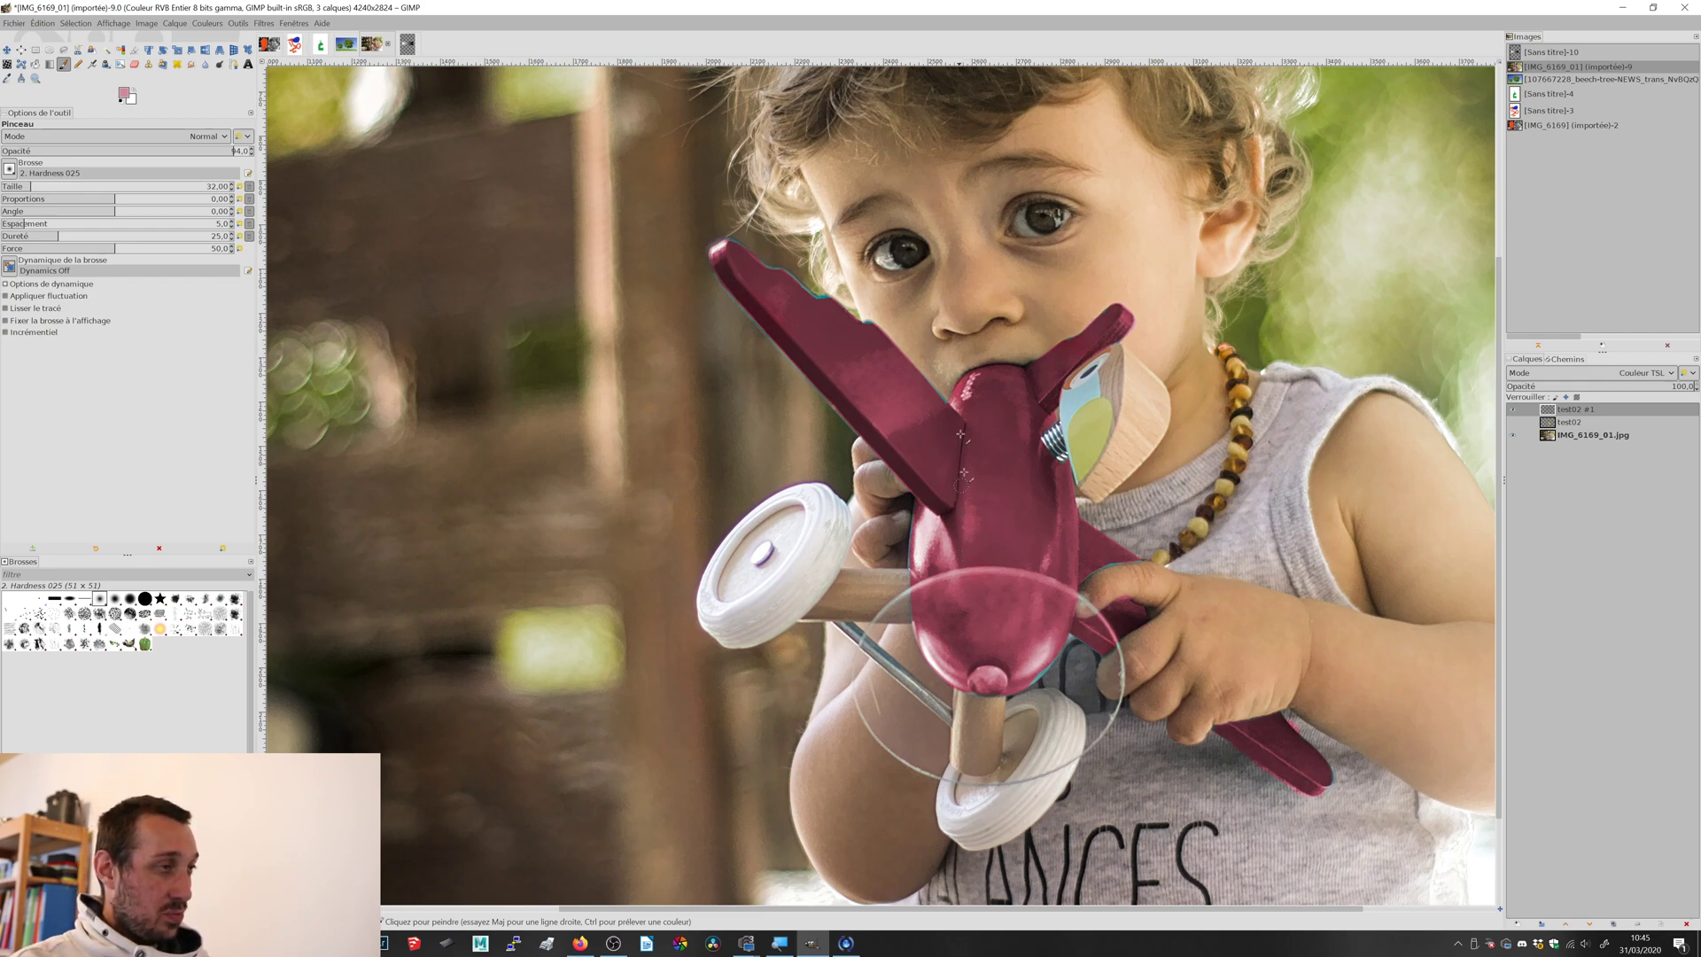
- Compare the tree image with its base layer shown and hidden, and return to the child's photo
left_click(345, 45)
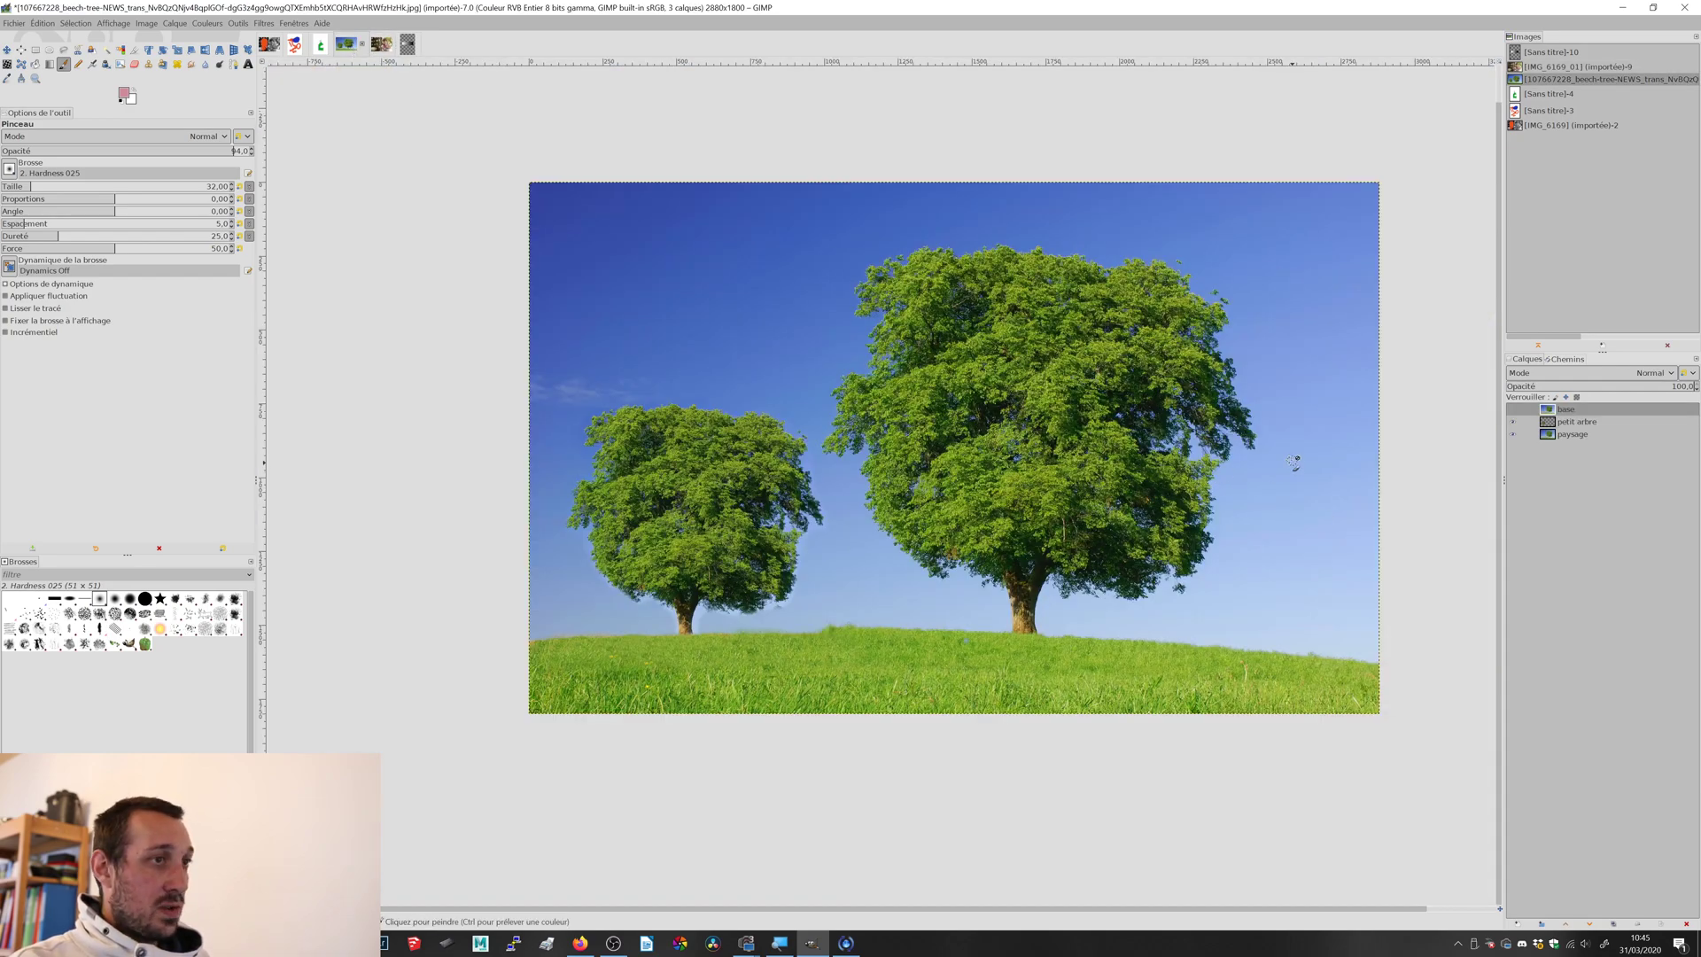
left_click(1514, 410)
left_click(1513, 410)
left_click(1513, 410)
left_click(1514, 410)
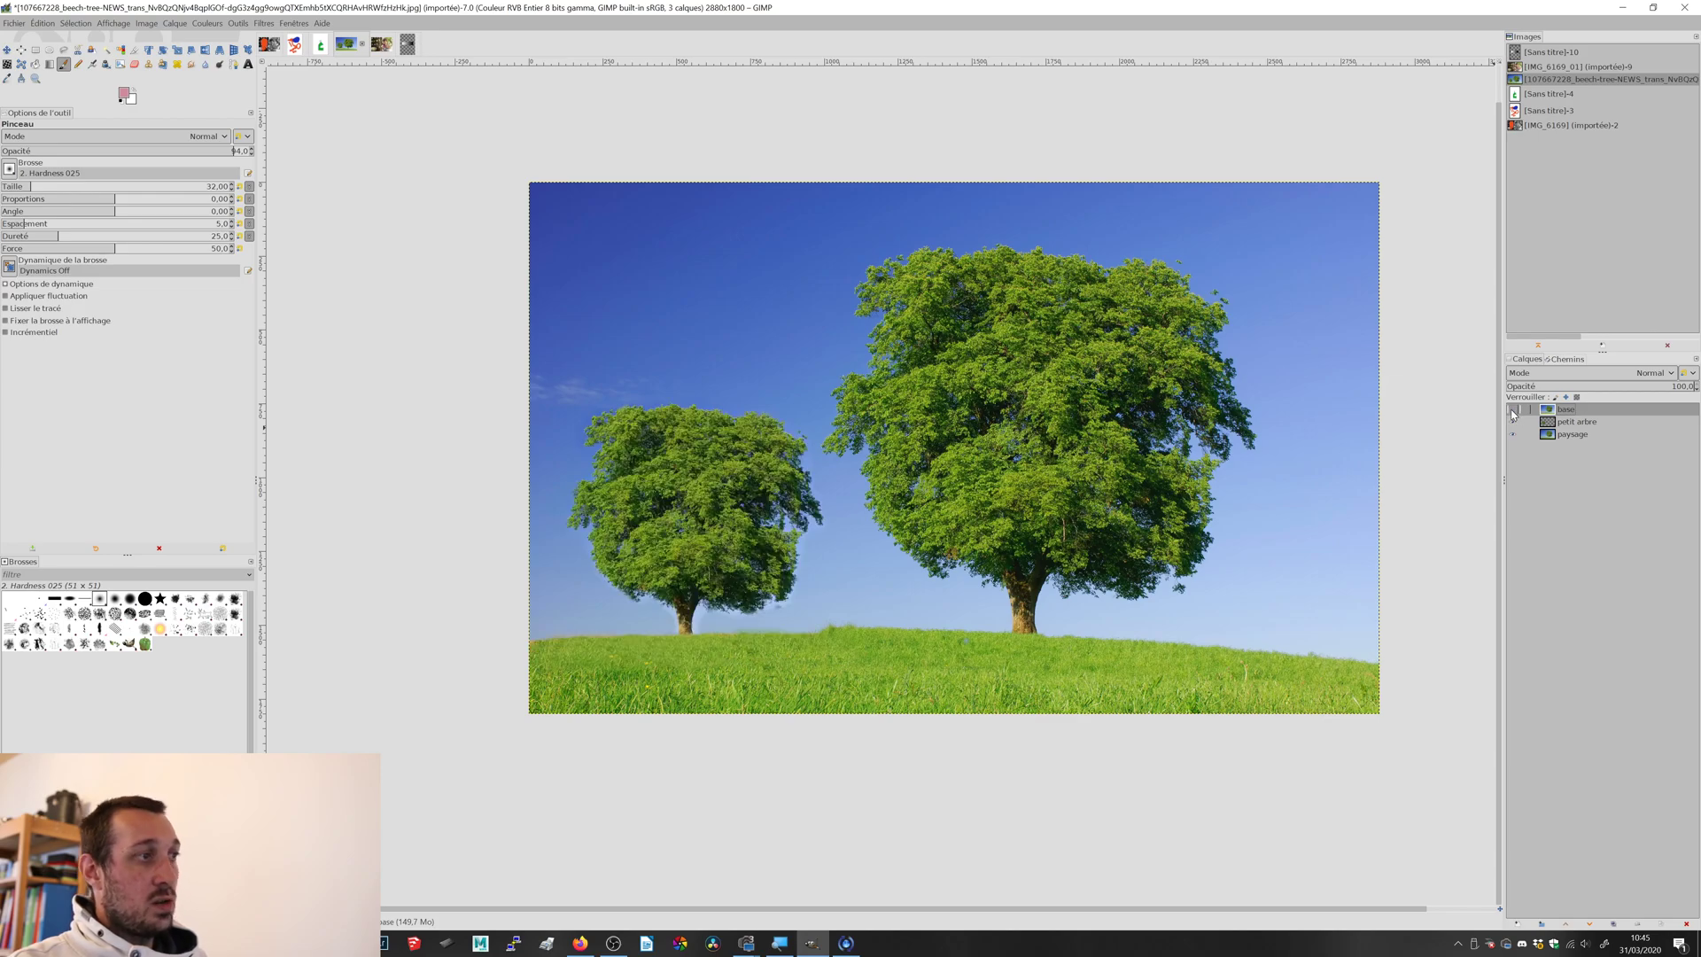
left_click(383, 44)
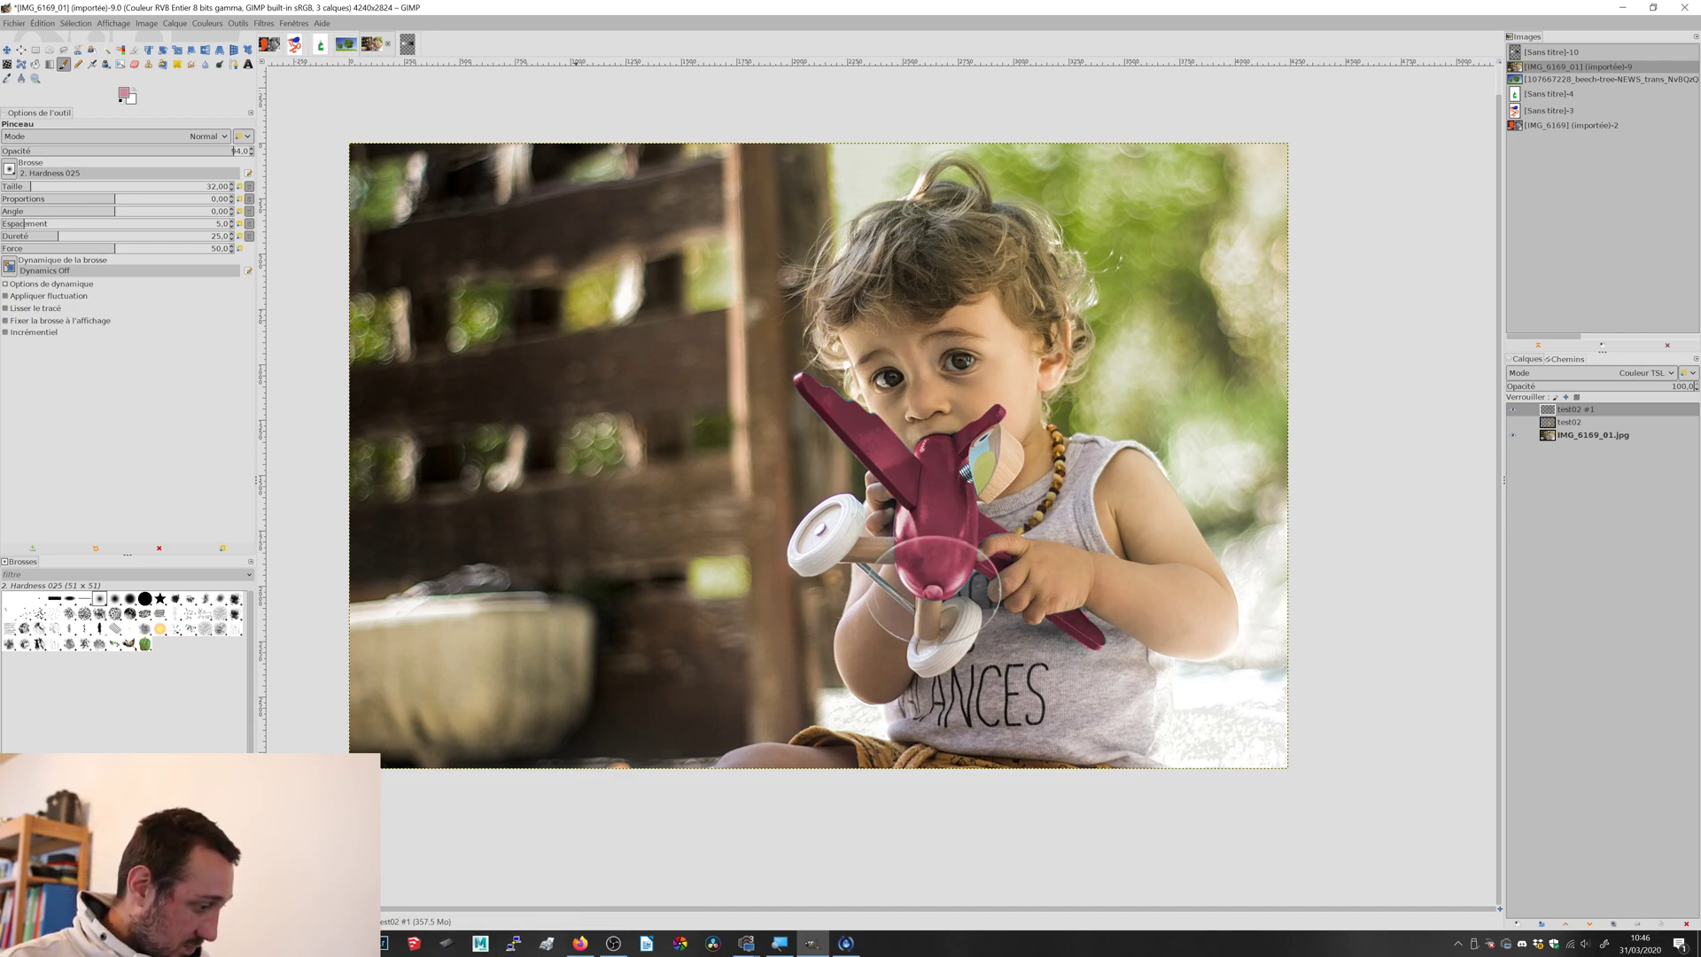
left_click(613, 942)
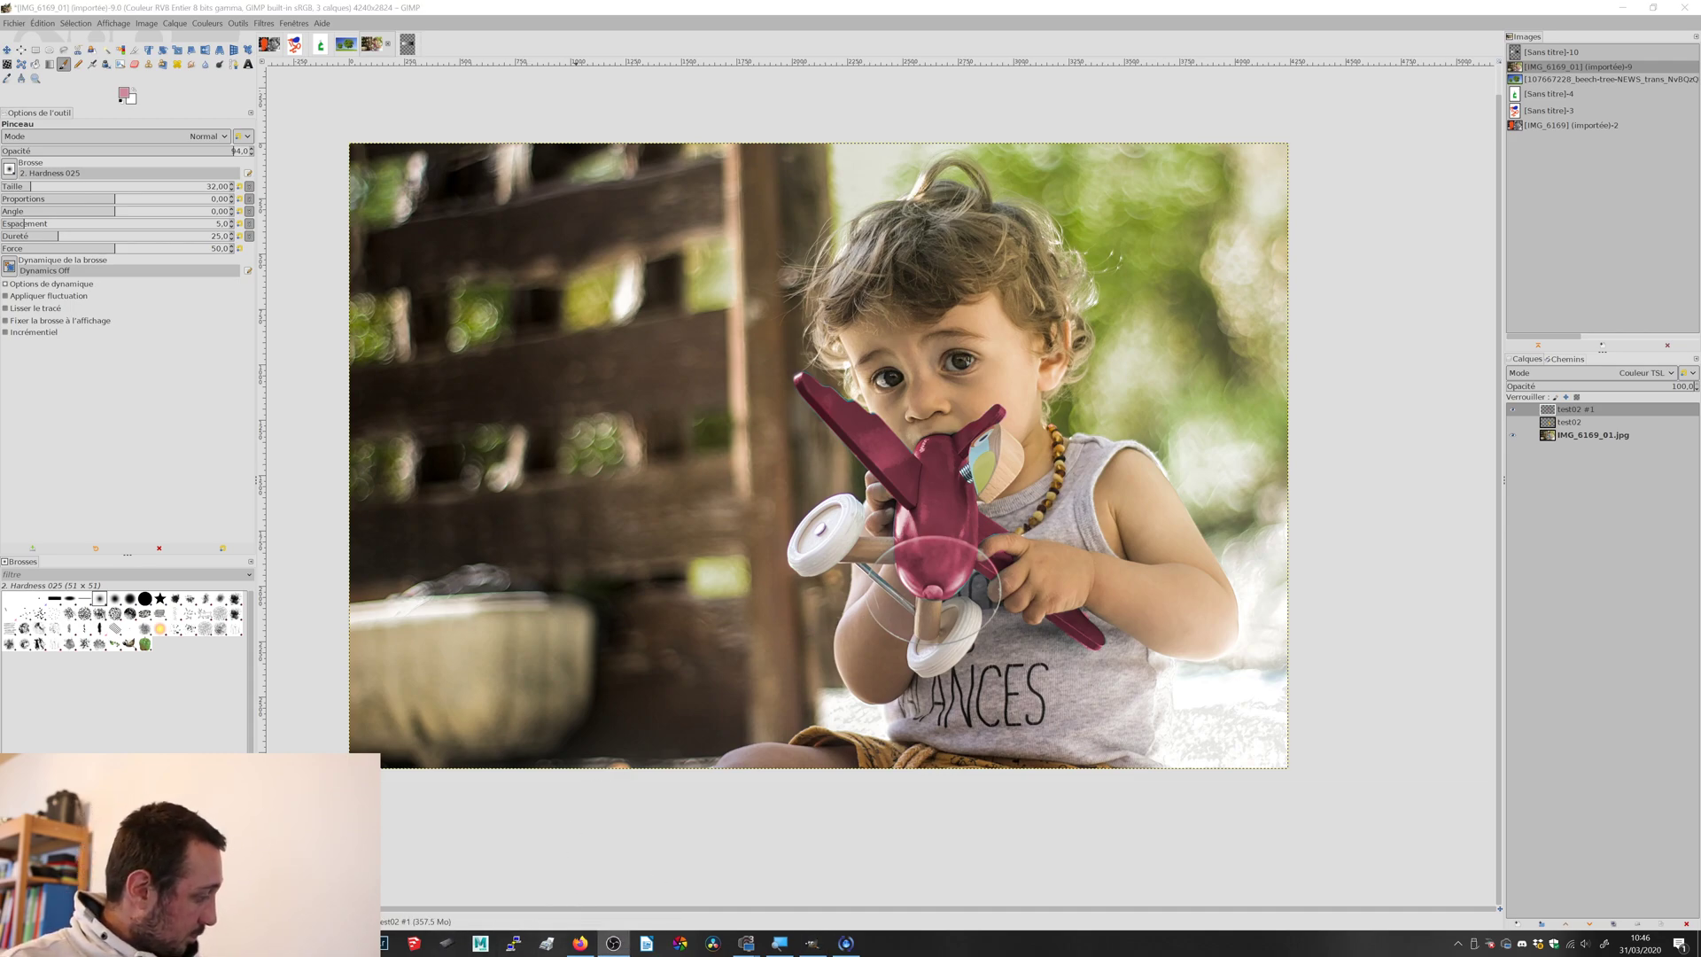